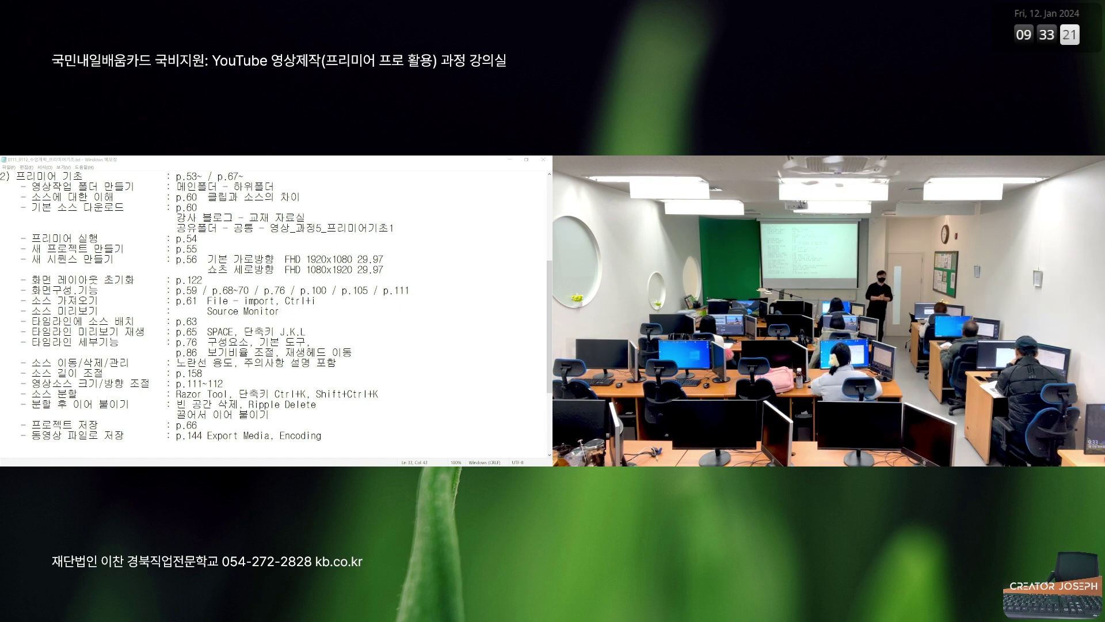
Step: Highlight the remaining lesson topics, deselect them, and minimize the Notepad lesson plan
{"action": "key", "text": "Down"}
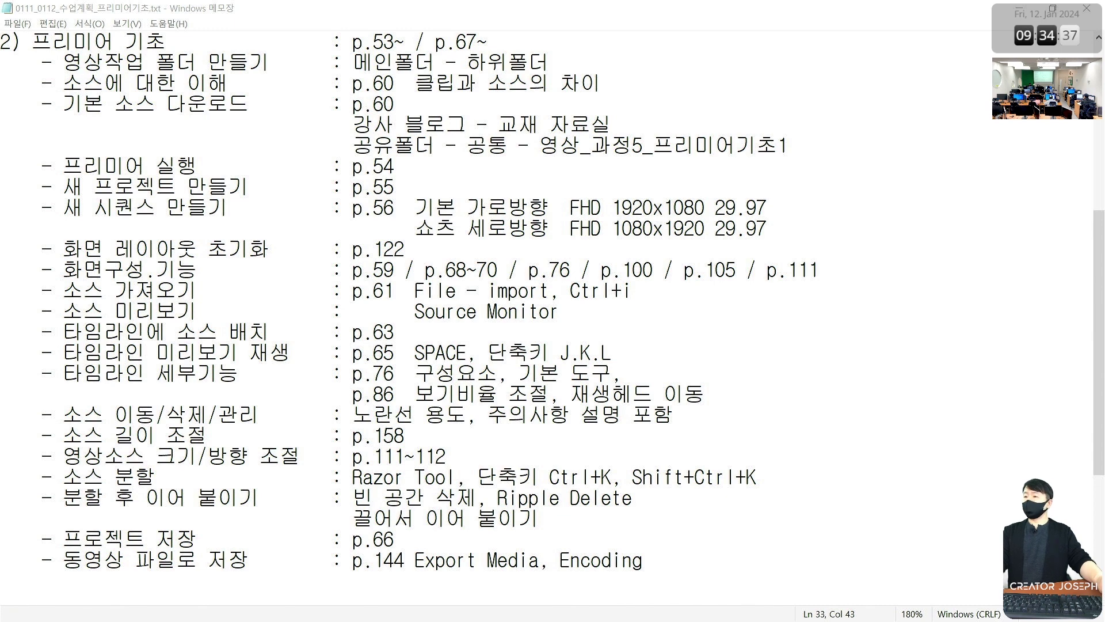
{"action": "mouse_move", "coordinate": [673, 562]}
{"action": "left_mouse_down"}
{"action": "mouse_move", "coordinate": [381, 298]}
{"action": "mouse_move", "coordinate": [6, 374]}
{"action": "left_mouse_up"}
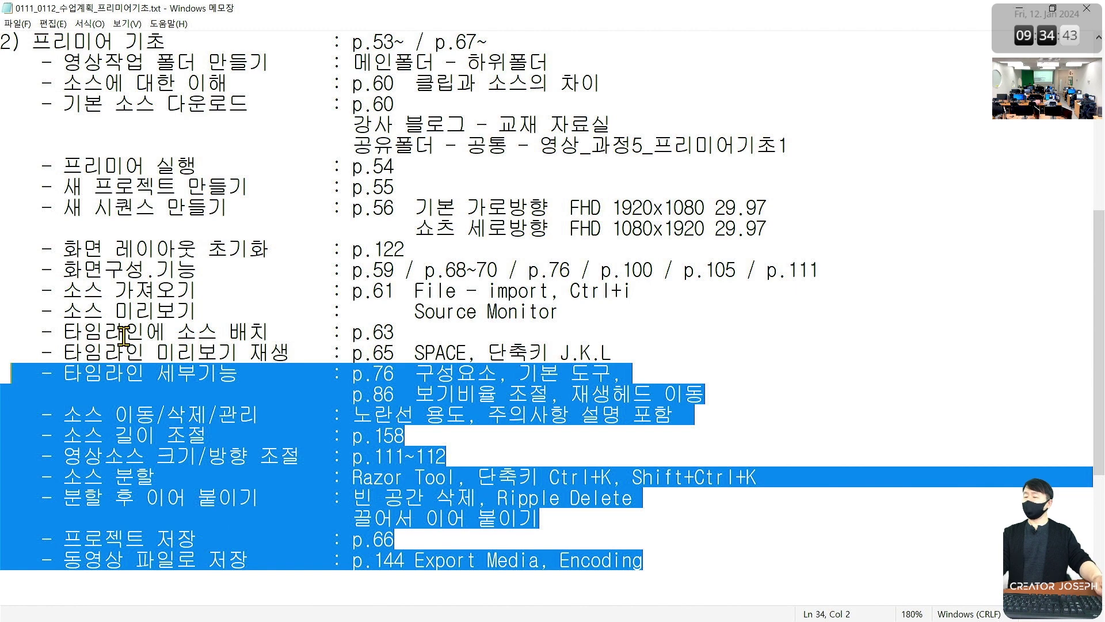
{"action": "left_click", "coordinate": [296, 346]}
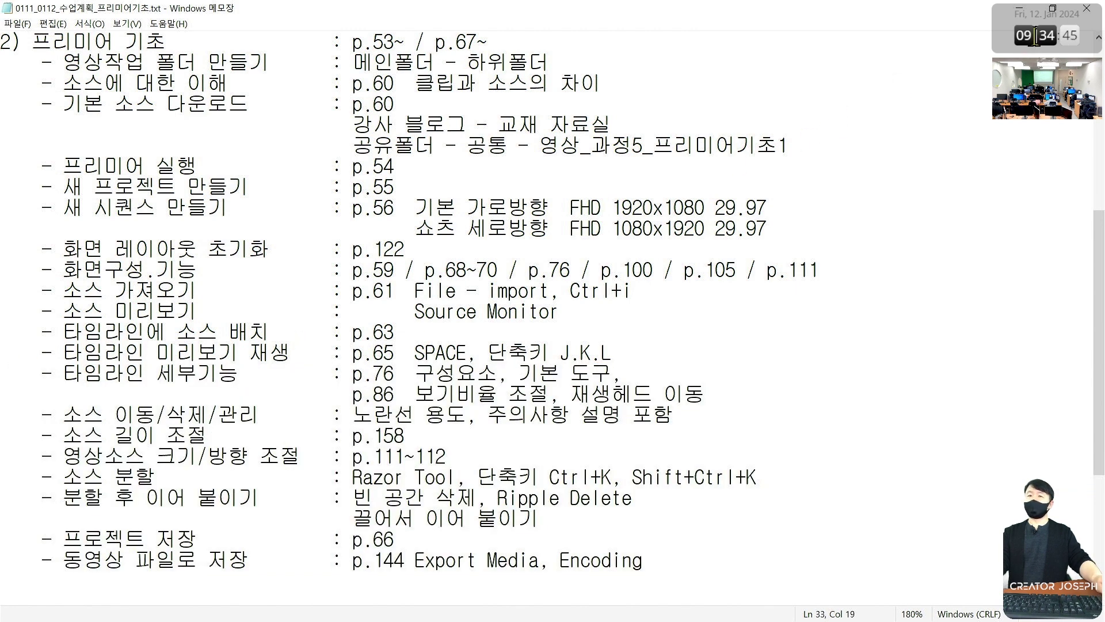
{"action": "left_click", "coordinate": [1020, 8]}
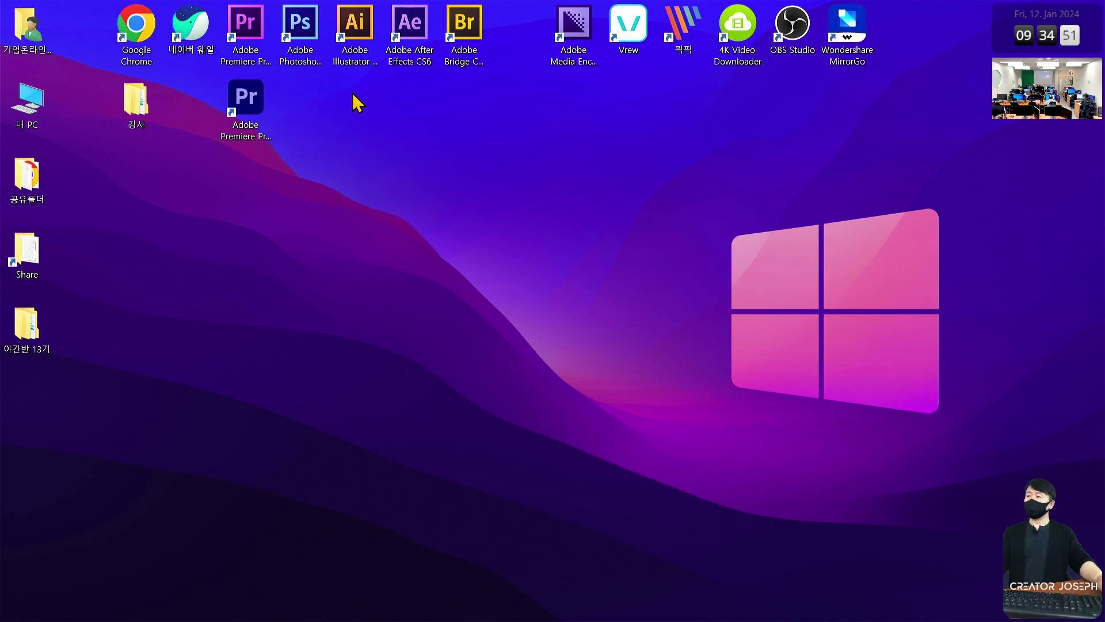
Step: Launch Adobe Premiere Pro from its desktop shortcut and open project 0111_첫만남
{"action": "double_click", "coordinate": [259, 35]}
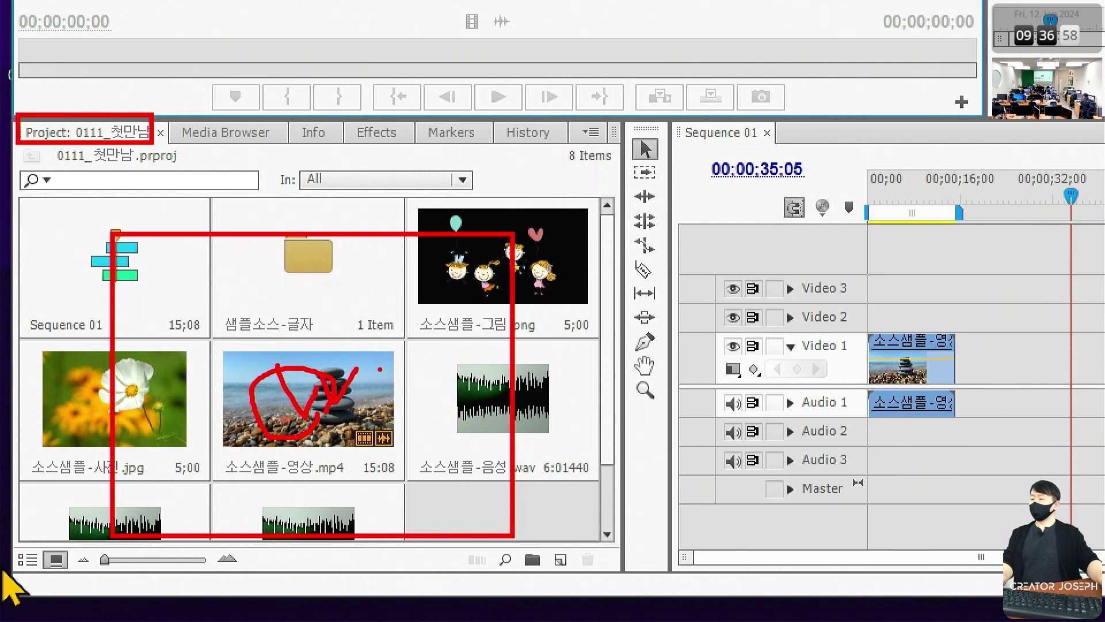
Step: Load 소스샘플-영상.mp4 into the Source monitor, scrub to about 5 seconds, and return to its first frame
{"action": "double_click", "coordinate": [320, 382]}
{"action": "key", "text": "grave"}
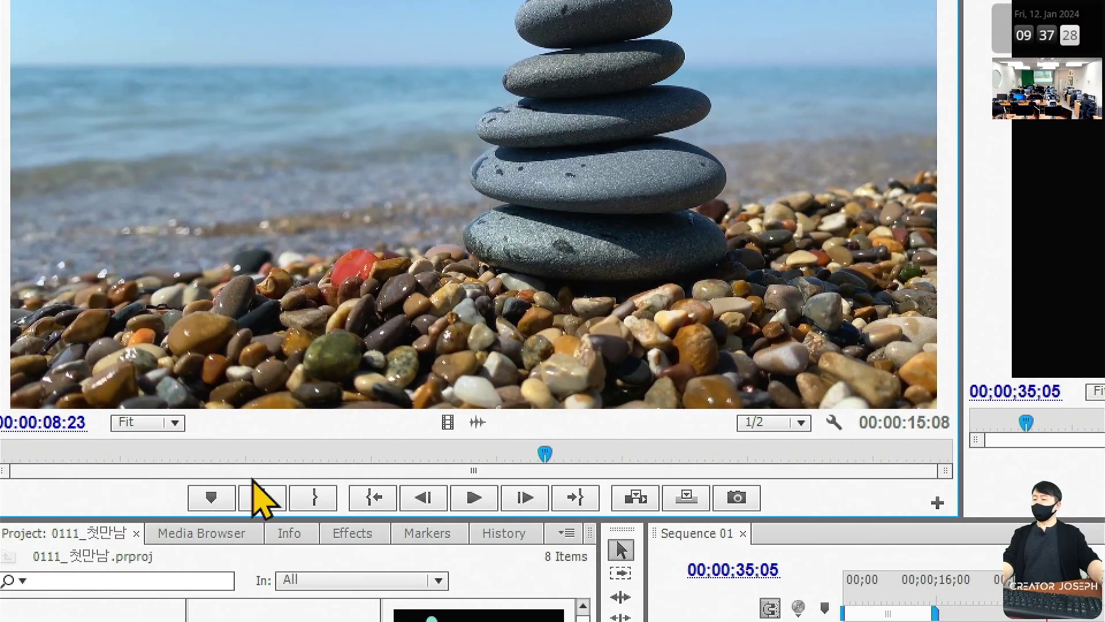
{"action": "left_click_drag", "start_coordinate": [443, 459], "coordinate": [315, 461]}
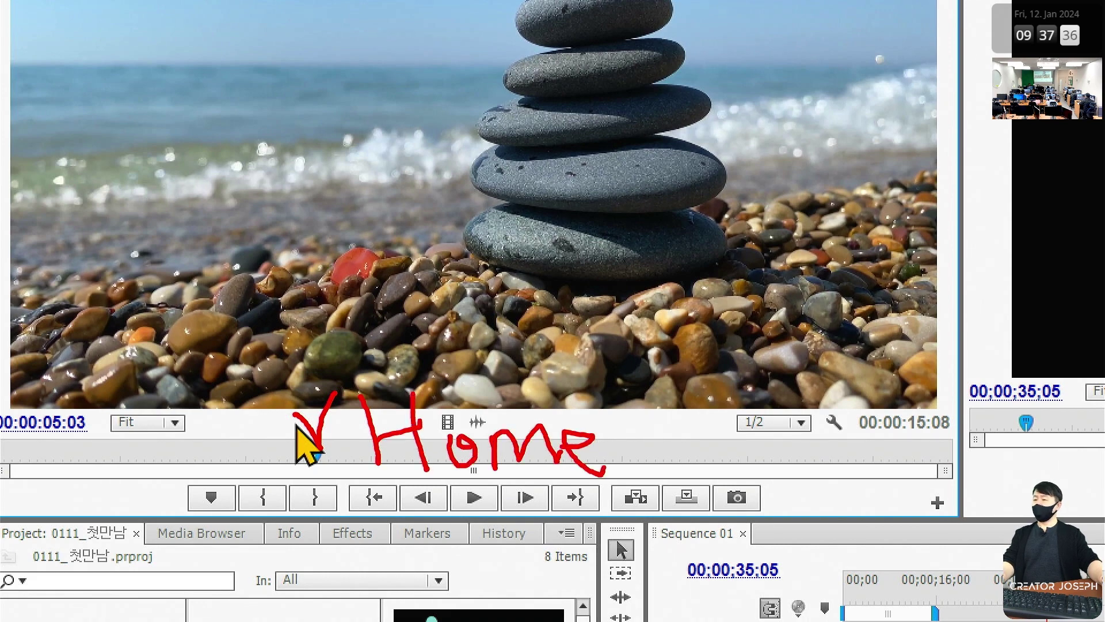
{"action": "key", "text": "Home"}
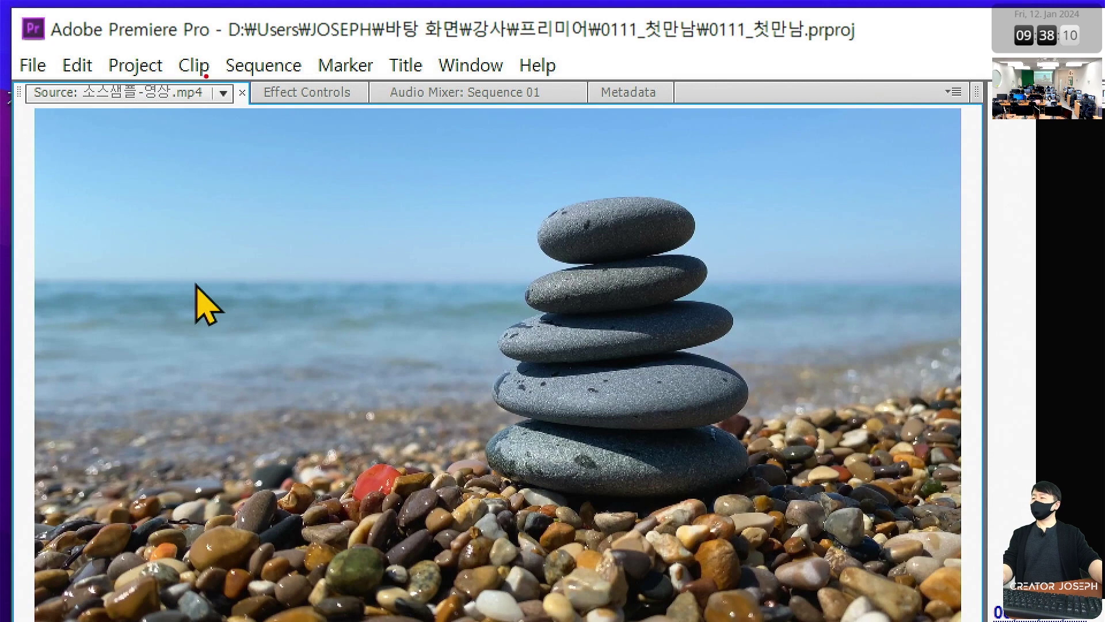
Step: Show the Source monitor tab's Close/Close All options twice, dismissing them each time
{"action": "left_click_drag", "start_coordinate": [205, 74], "coordinate": [240, 114]}
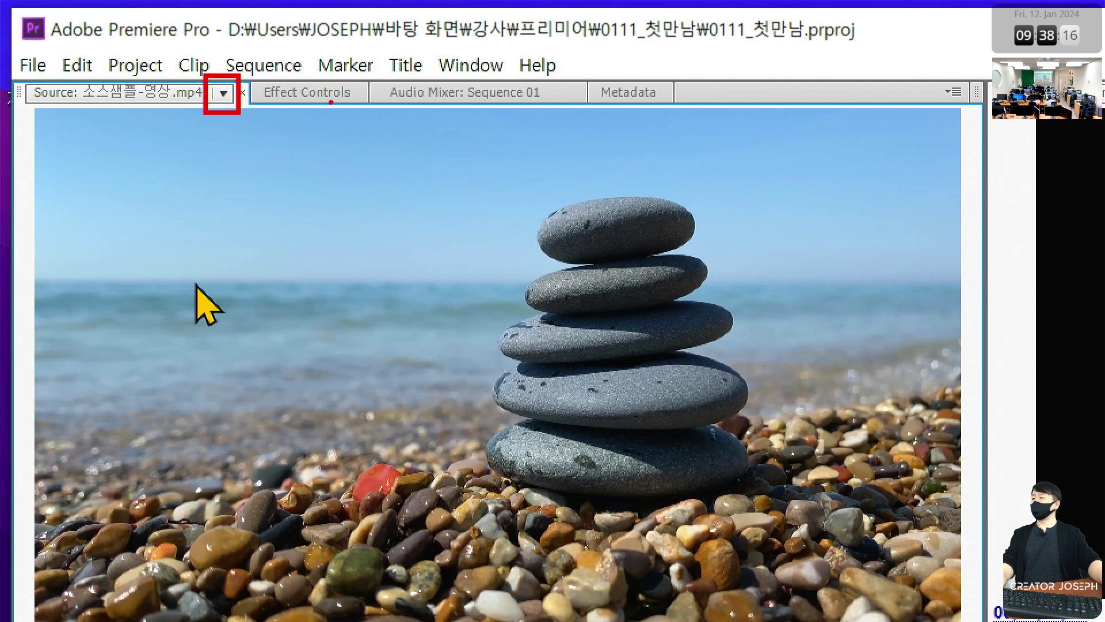
{"action": "left_click", "coordinate": [219, 94]}
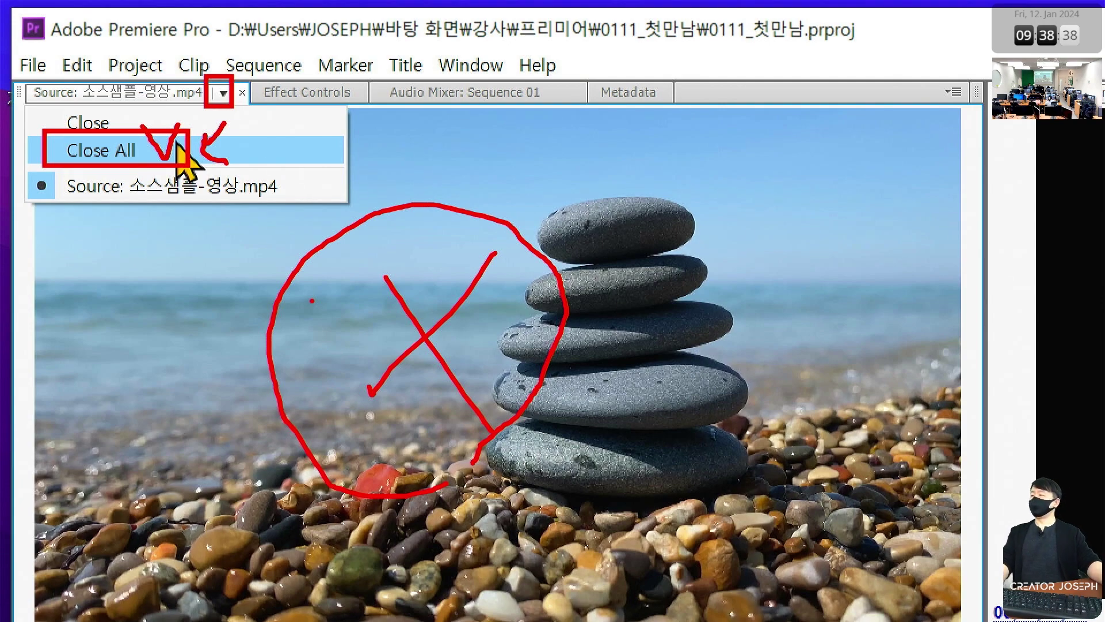
{"action": "key", "text": "Escape"}
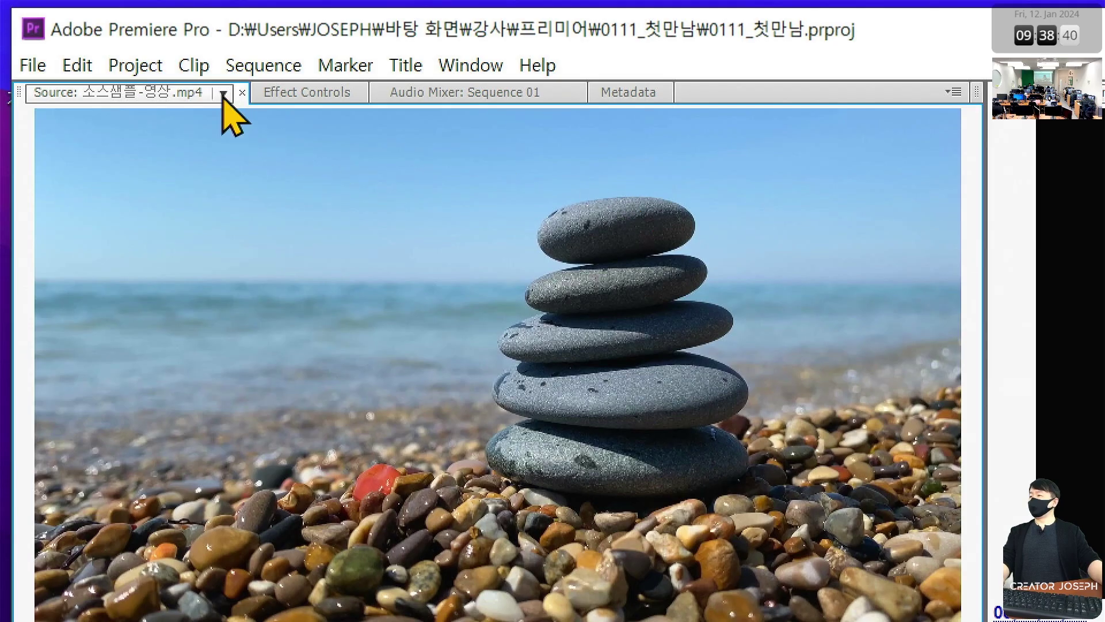
{"action": "left_click", "coordinate": [222, 93]}
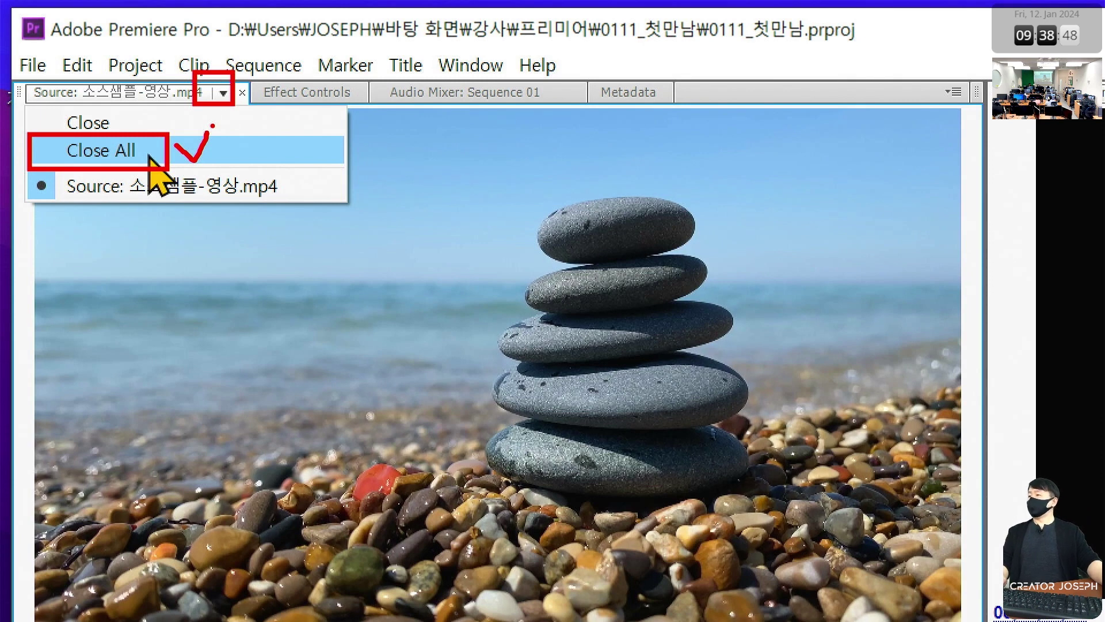
{"action": "key", "text": "Escape"}
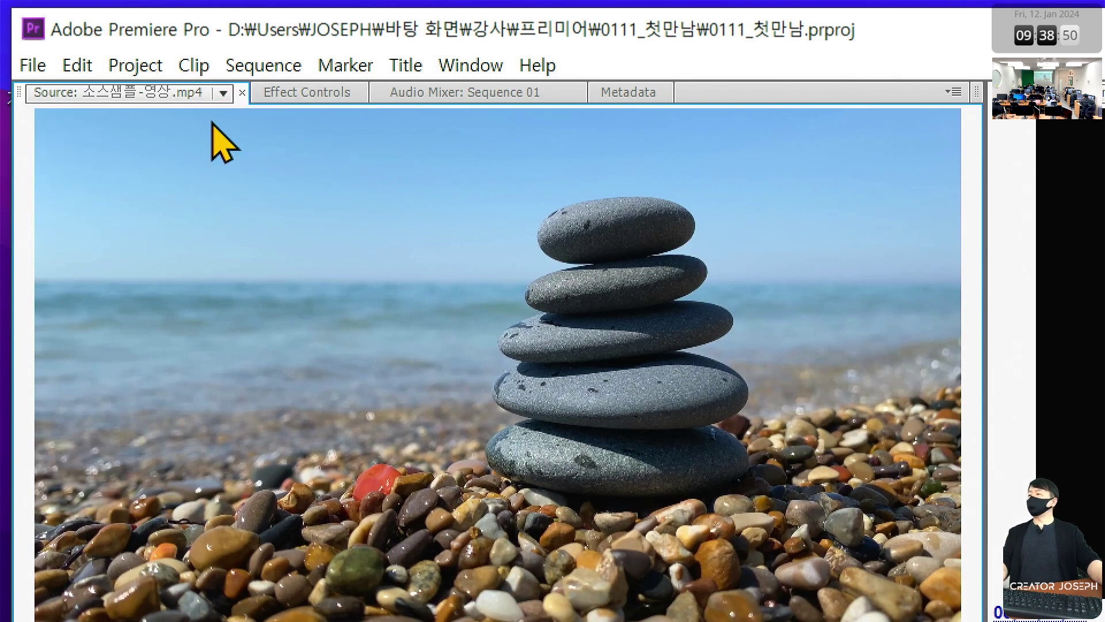
Step: Close the Source monitor panel so the empty Effect Controls panel shows
{"action": "left_click", "coordinate": [214, 114]}
{"action": "left_click_drag", "start_coordinate": [234, 81], "coordinate": [259, 104]}
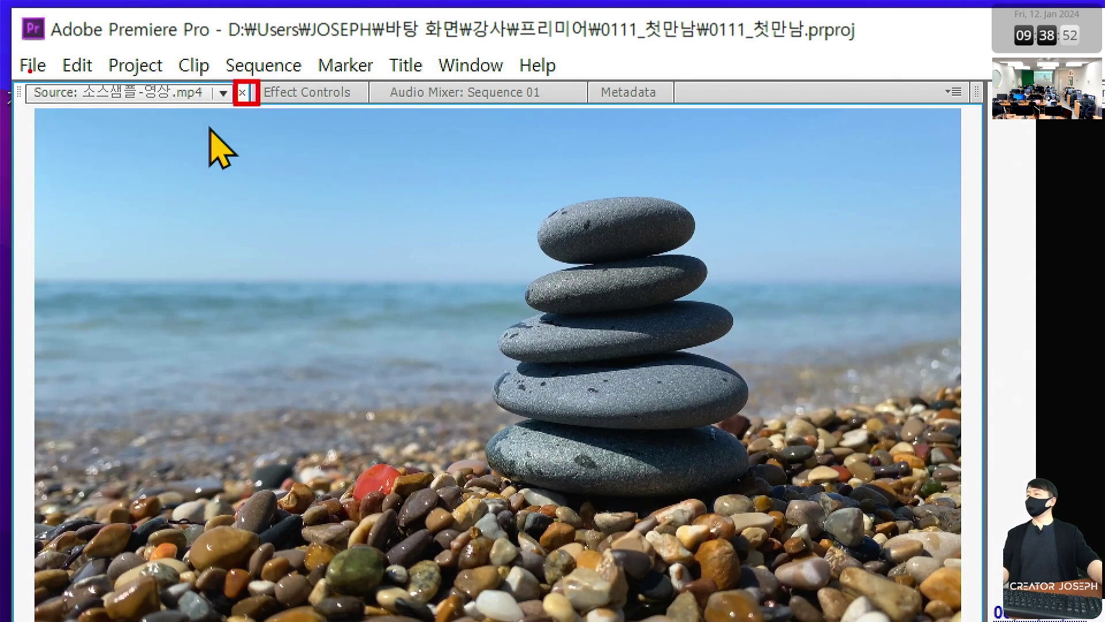
{"action": "left_click_drag", "start_coordinate": [11, 68], "coordinate": [163, 126]}
{"action": "left_click_drag", "start_coordinate": [103, 46], "coordinate": [49, 132]}
{"action": "left_click_drag", "start_coordinate": [38, 71], "coordinate": [118, 158]}
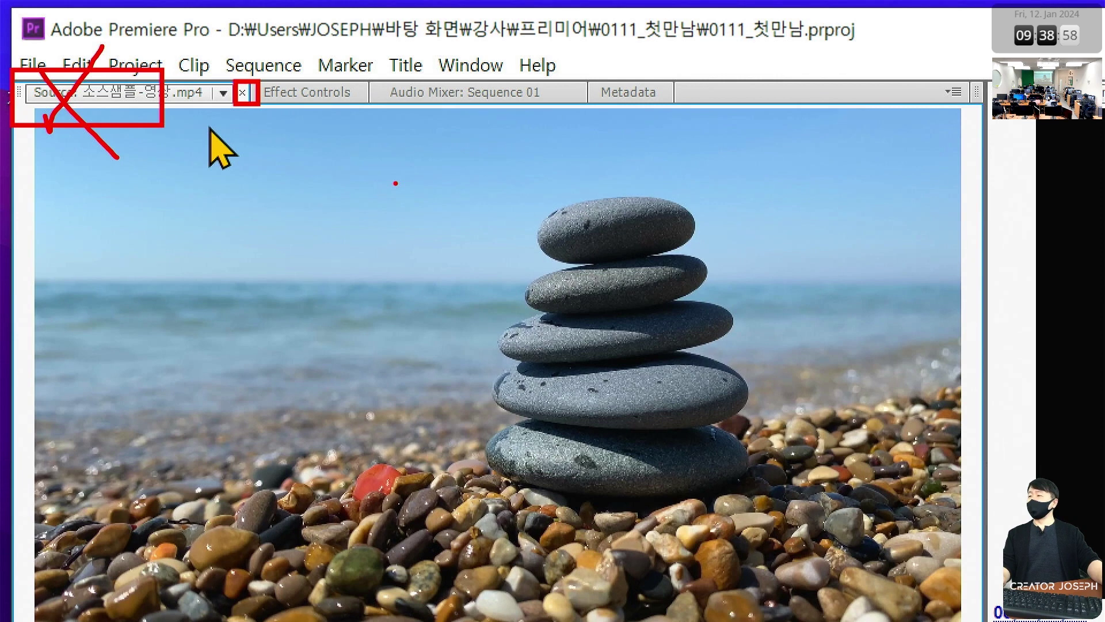
{"action": "key", "text": "Escape"}
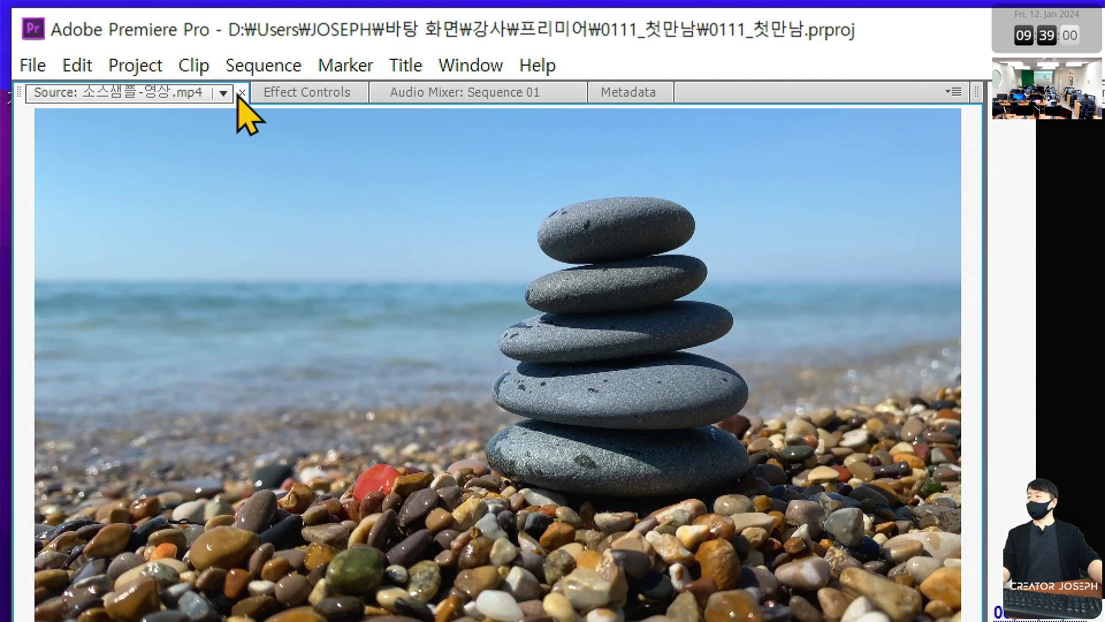
{"action": "left_click", "coordinate": [242, 94]}
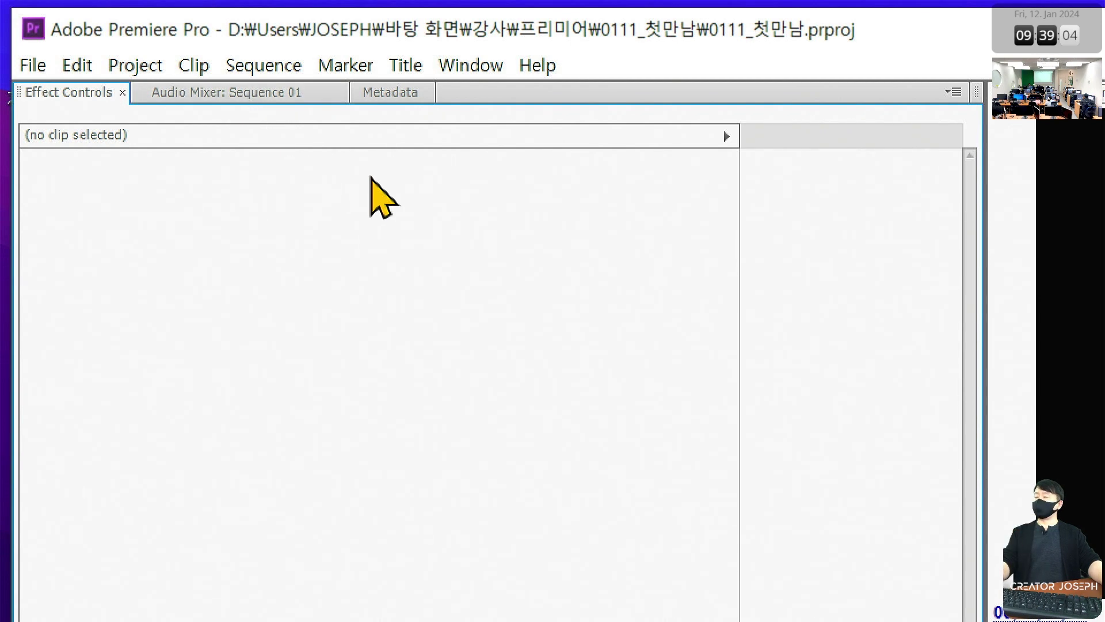
Step: Reopen the Source Monitor from the Window menu and move its tab to the front of its group
{"action": "left_click", "coordinate": [487, 68]}
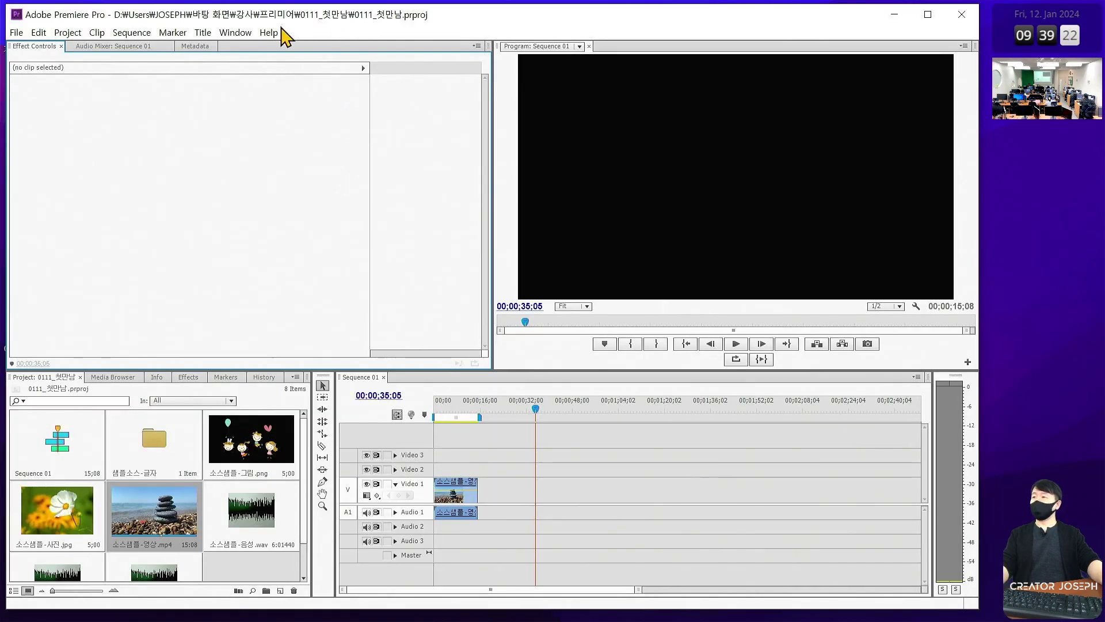
{"action": "left_click", "coordinate": [236, 32]}
{"action": "left_click", "coordinate": [292, 322]}
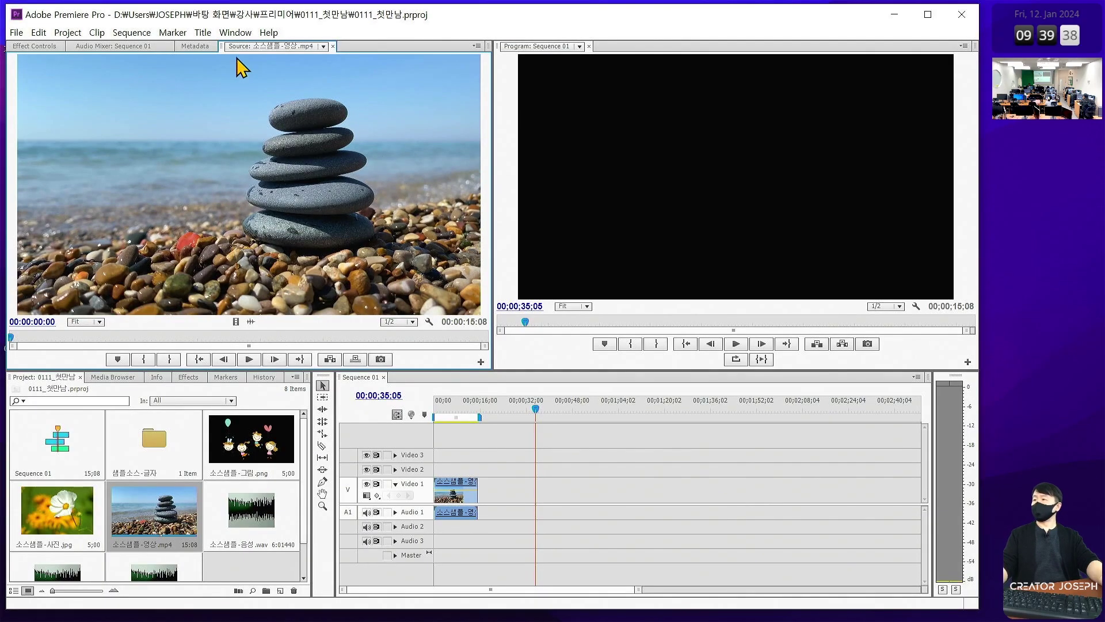
{"action": "left_click_drag", "start_coordinate": [222, 46], "coordinate": [20, 48]}
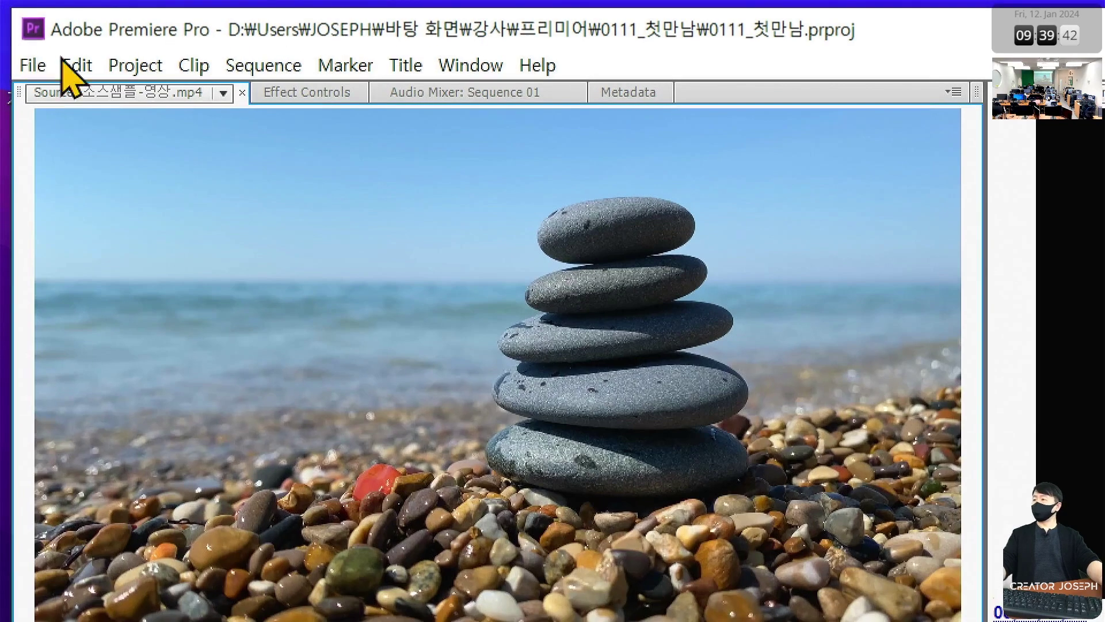
Step: Close all clips in the Source monitor and drag the sequence playhead back to 00;00
{"action": "left_click", "coordinate": [224, 94]}
{"action": "left_click", "coordinate": [196, 151]}
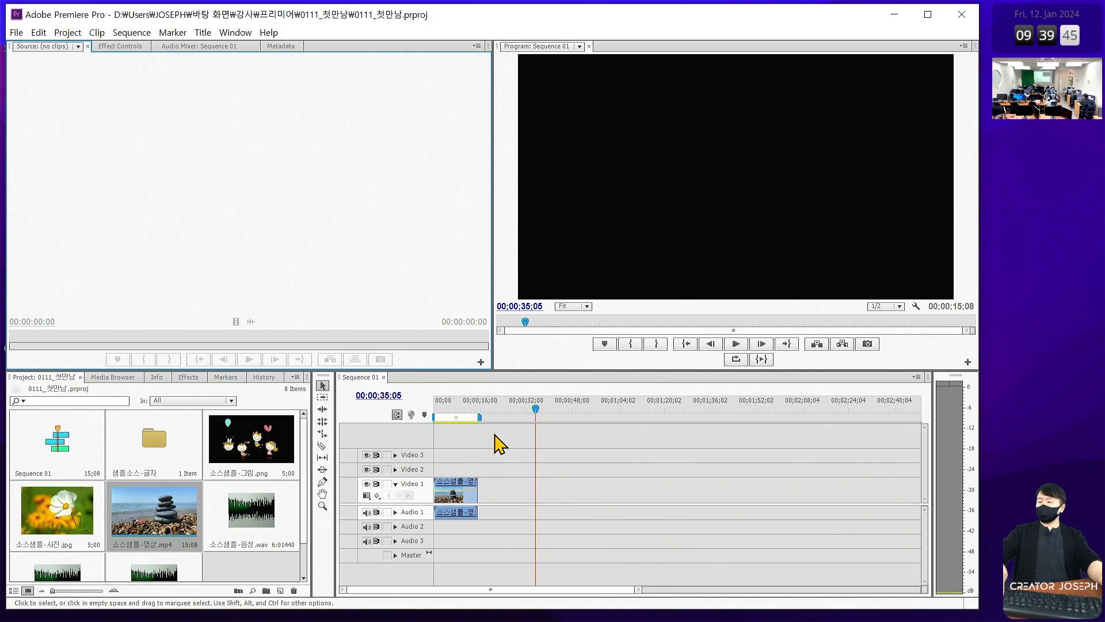
{"action": "left_click_drag", "start_coordinate": [498, 415], "coordinate": [400, 402]}
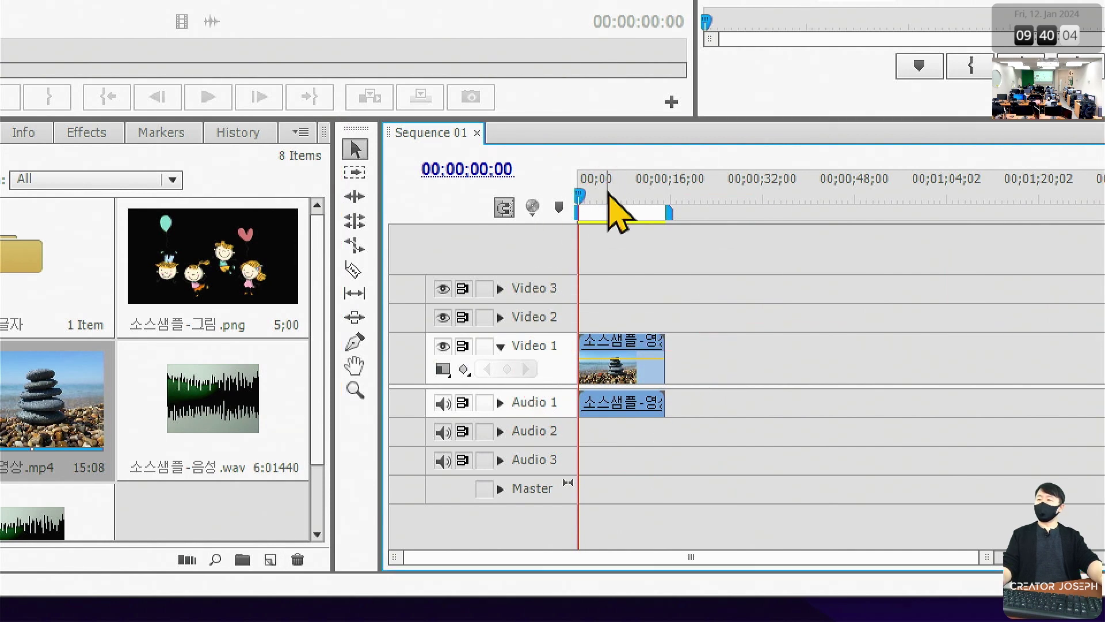
Step: Jump the Sequence 01 playhead to about 9 seconds, then scrub back, ending at 00;00;08;12
{"action": "left_click", "coordinate": [632, 197]}
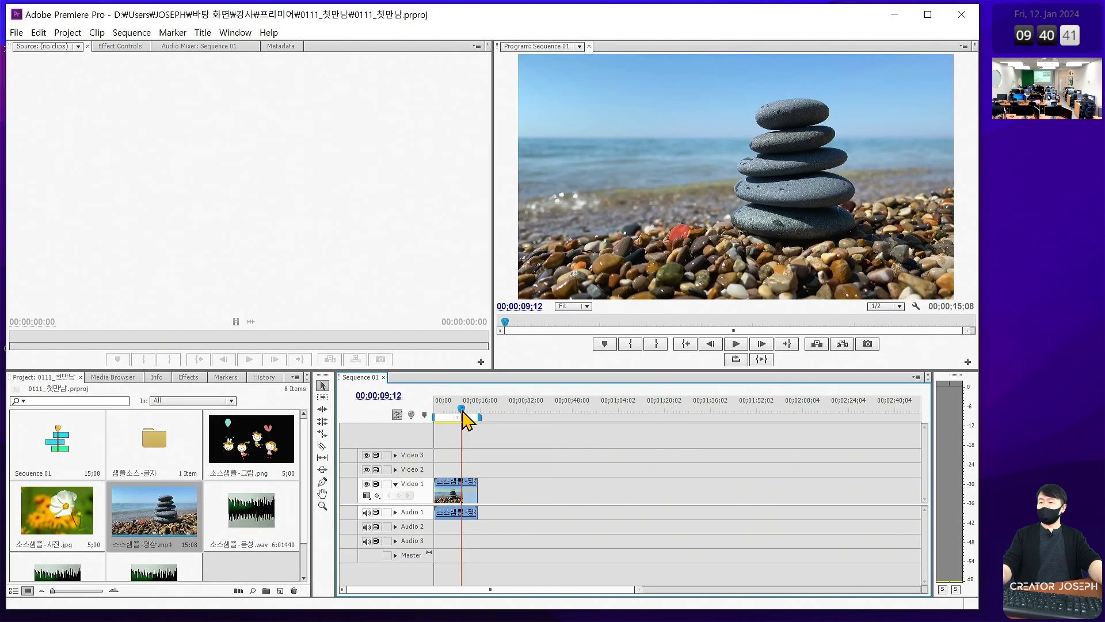
{"action": "left_click_drag", "start_coordinate": [463, 410], "coordinate": [459, 418]}
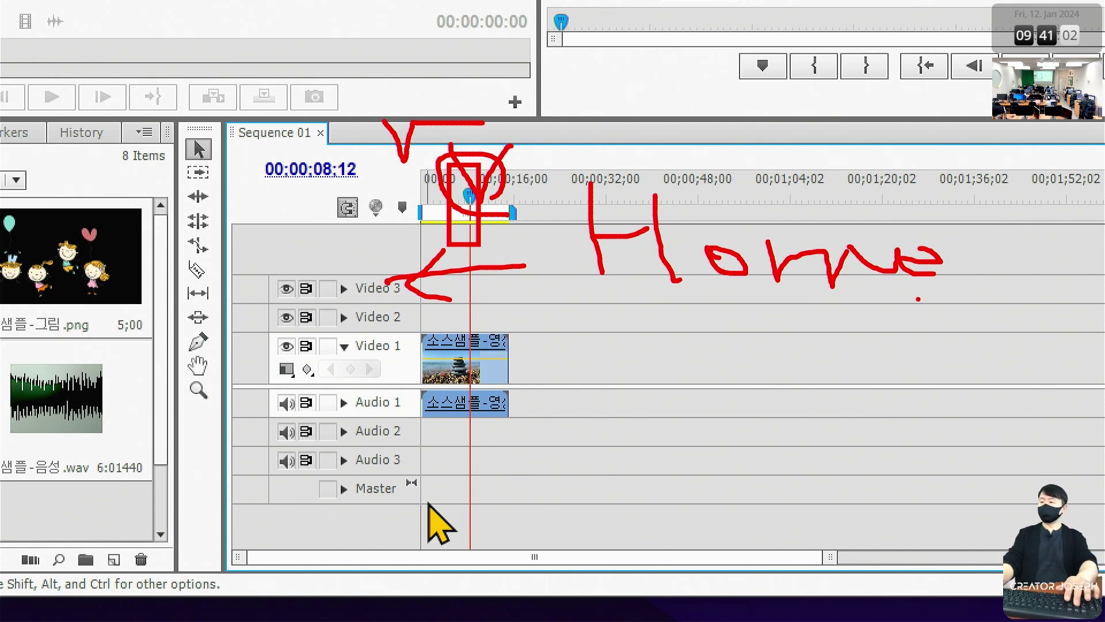
Step: Return the Sequence 01 playhead to 00;00;00;00 with Home, showing the clip's first frame
{"action": "key", "text": "Home"}
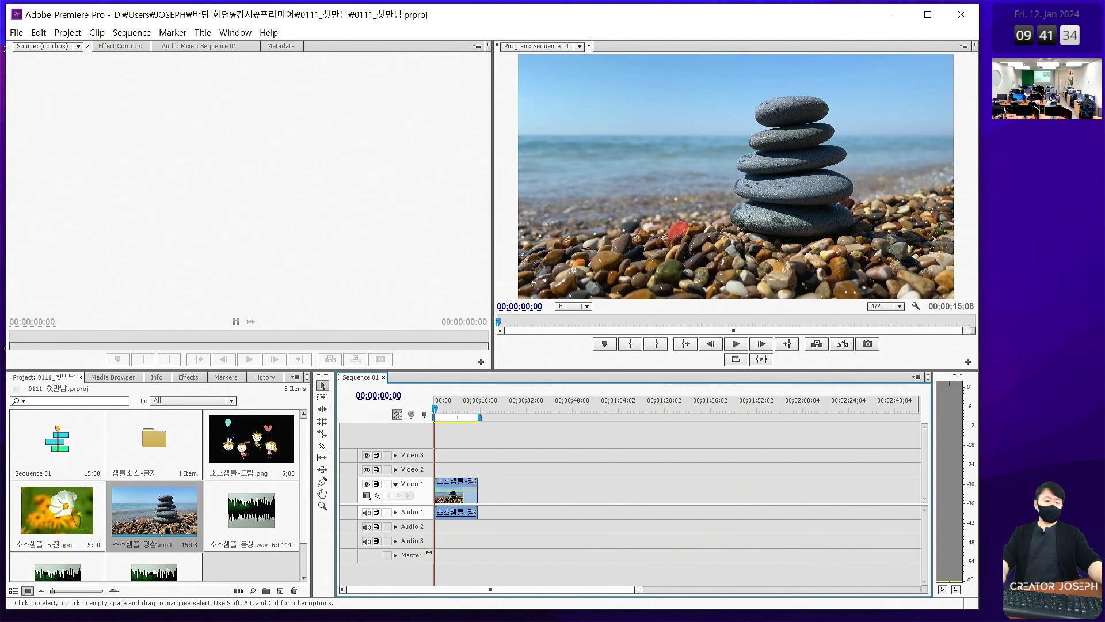
Step: In the Notepad lesson plan, move the blank line from after p.63 to after the J.K.L line
{"action": "key", "text": "alt+Tab"}
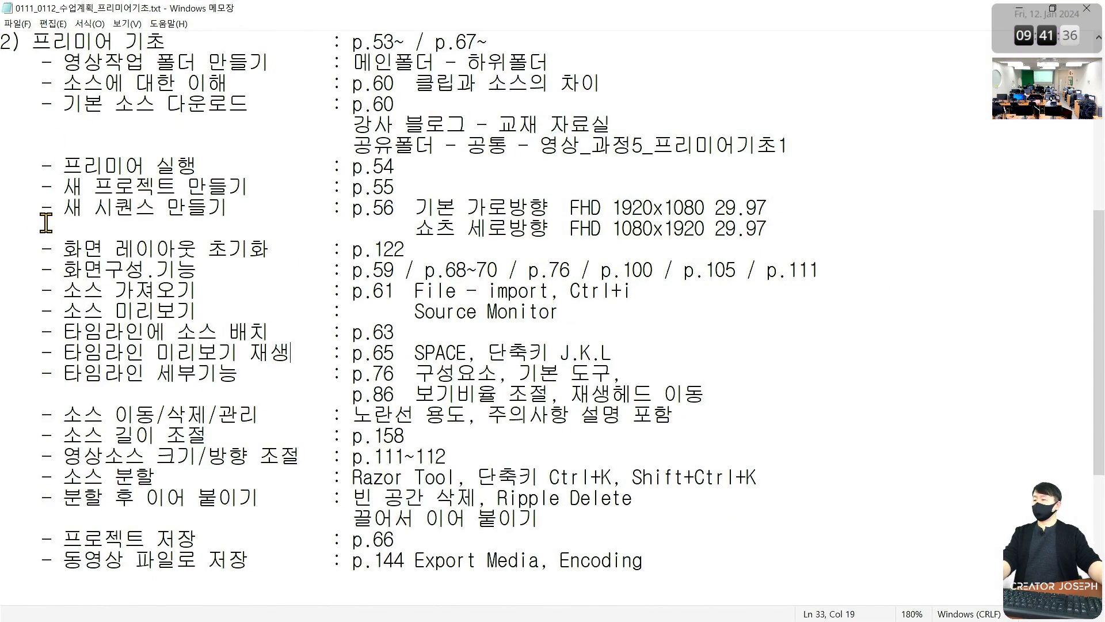
{"action": "left_click", "coordinate": [344, 271]}
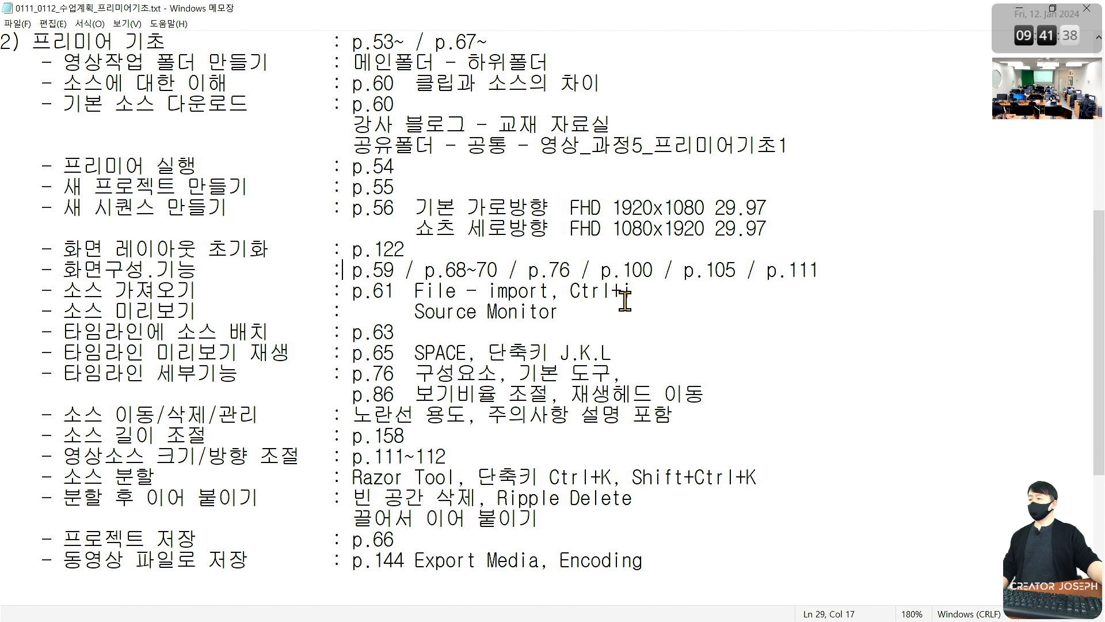
{"action": "left_click", "coordinate": [466, 337]}
{"action": "key", "text": "Return"}
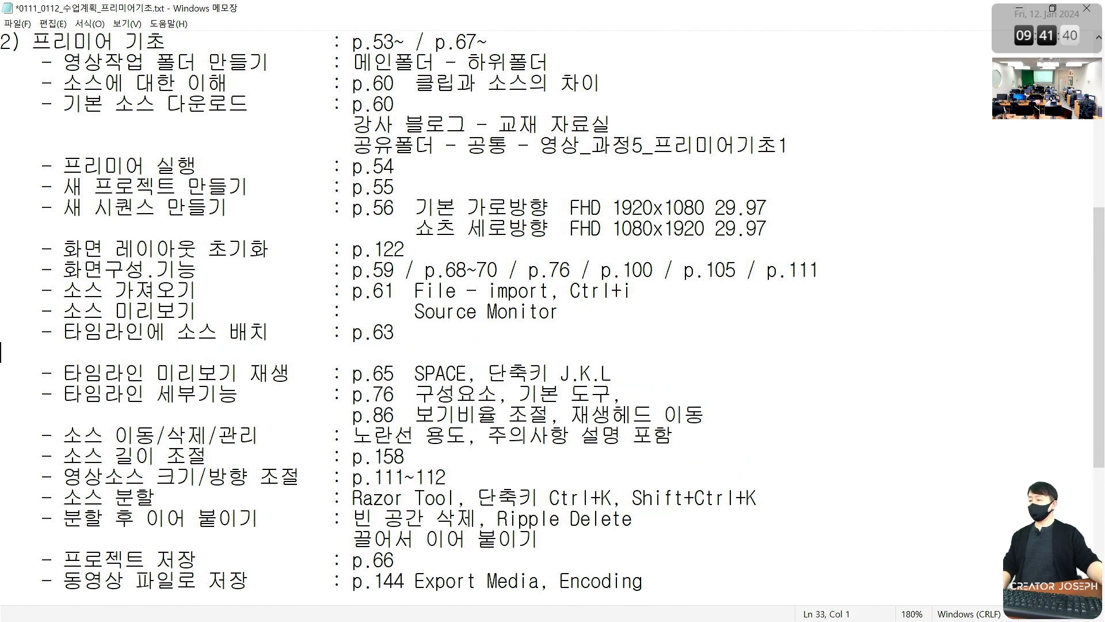
{"action": "left_click_drag", "start_coordinate": [35, 559], "coordinate": [418, 557]}
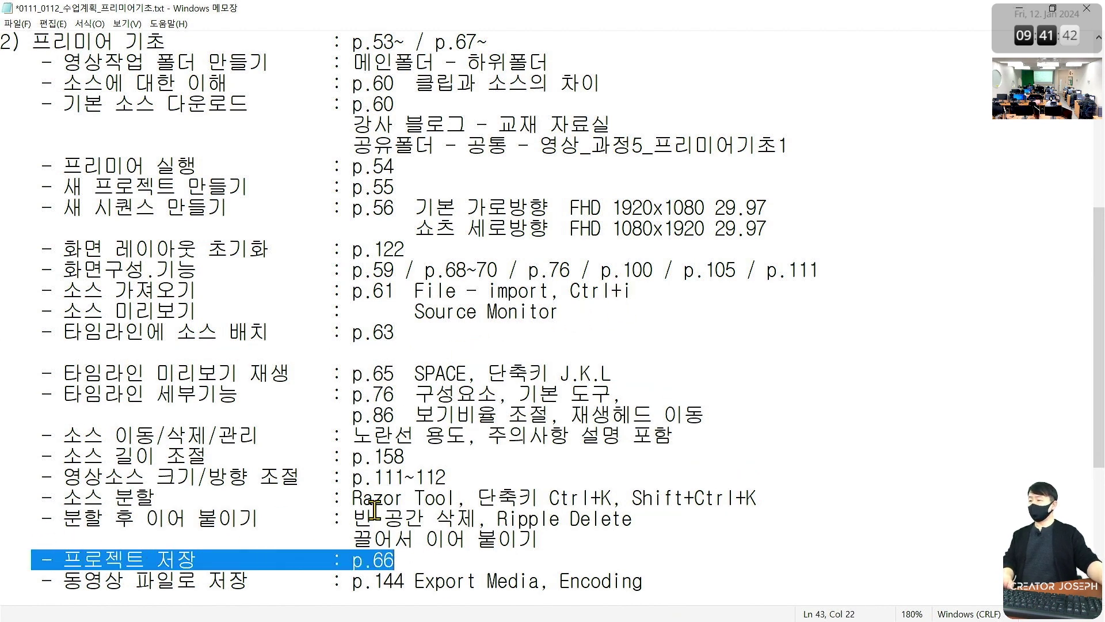
{"action": "left_click", "coordinate": [261, 441]}
{"action": "left_click", "coordinate": [421, 357]}
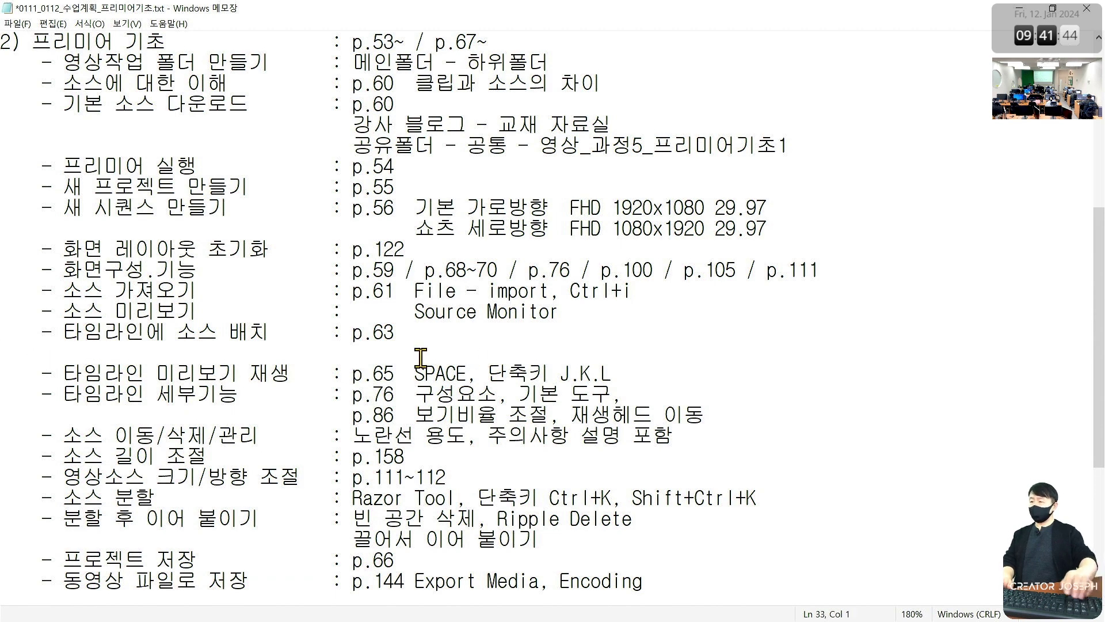
{"action": "key", "text": "BackSpace"}
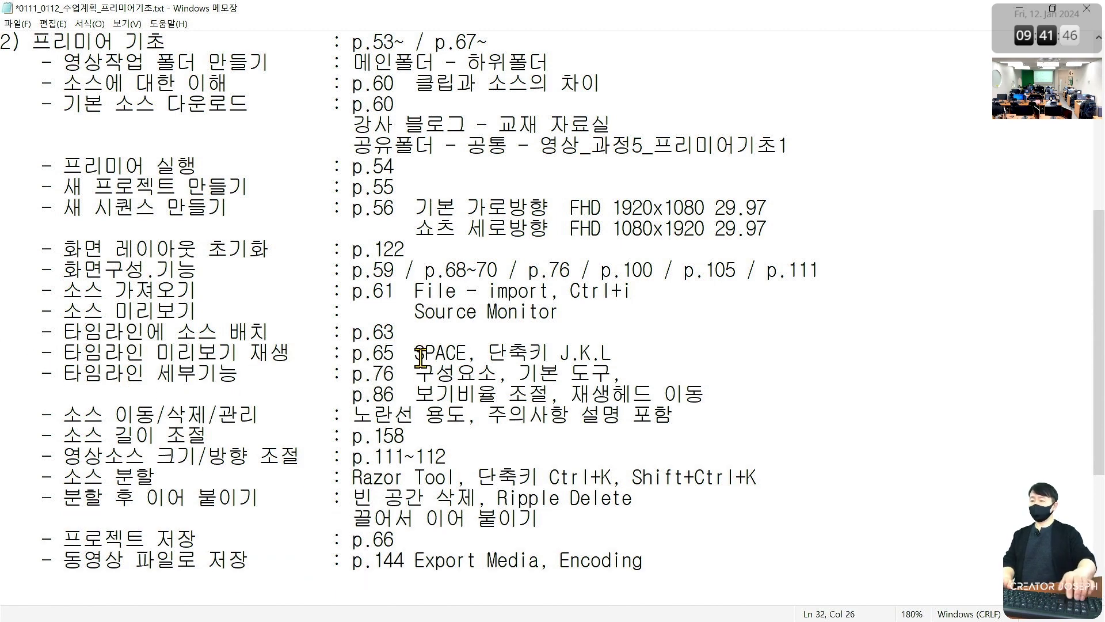
{"action": "left_click", "coordinate": [635, 345]}
{"action": "key", "text": "Return"}
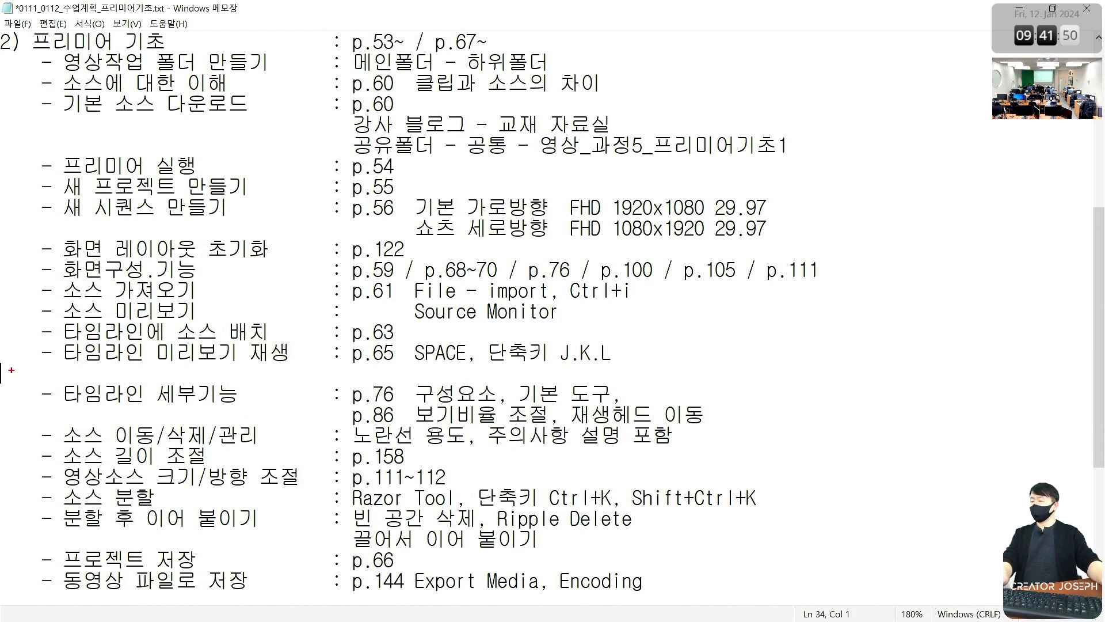
Step: Box the timeline-feature lines and 동영상 파일로 저장 line in red, clear them, then switch to the textbook PDF
{"action": "left_click_drag", "start_coordinate": [25, 377], "coordinate": [716, 547]}
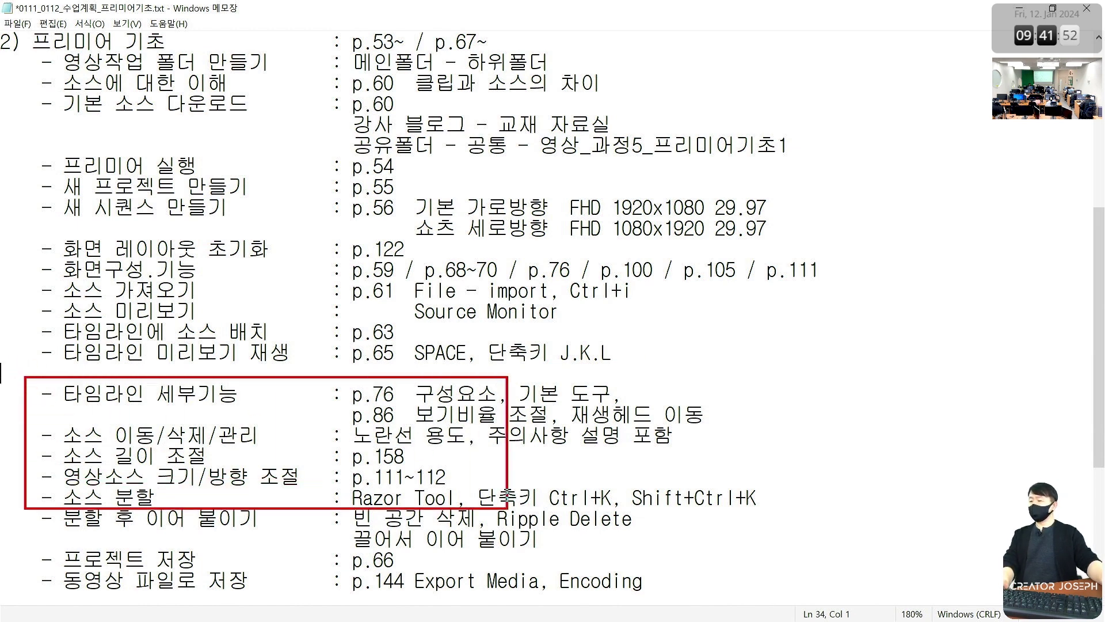
{"action": "left_click_drag", "start_coordinate": [29, 569], "coordinate": [689, 610]}
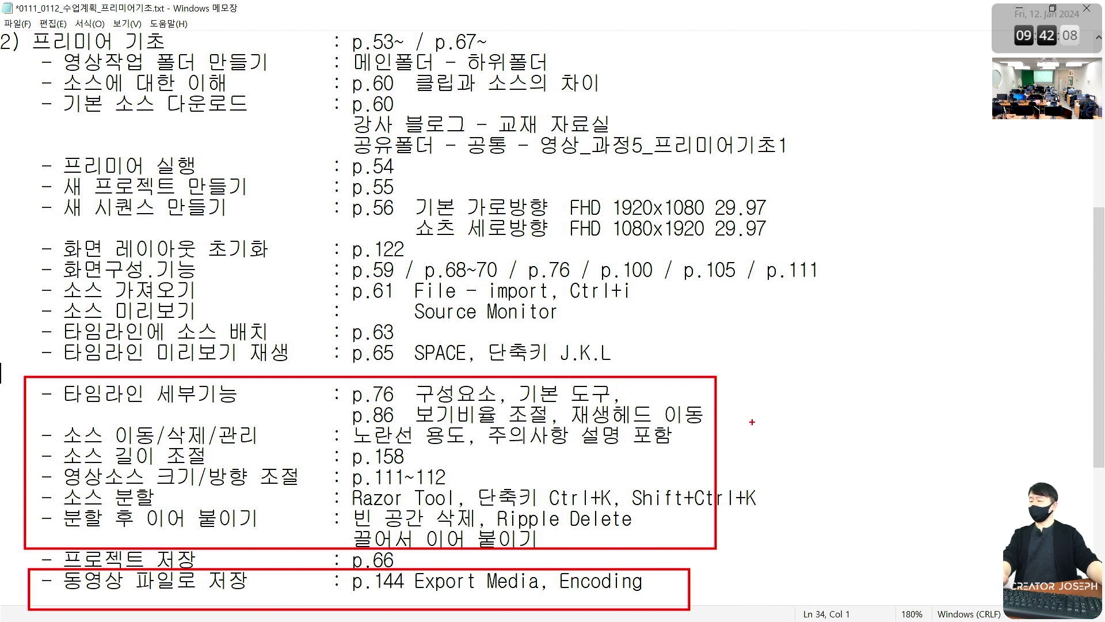
{"action": "key", "text": "Escape"}
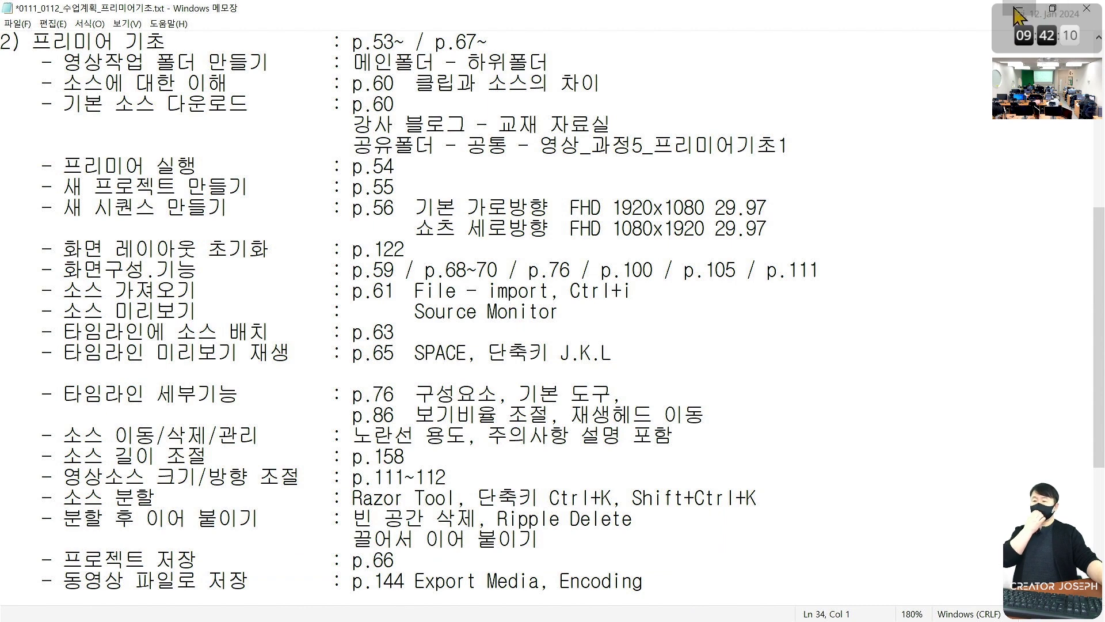
{"action": "left_click", "coordinate": [389, 478]}
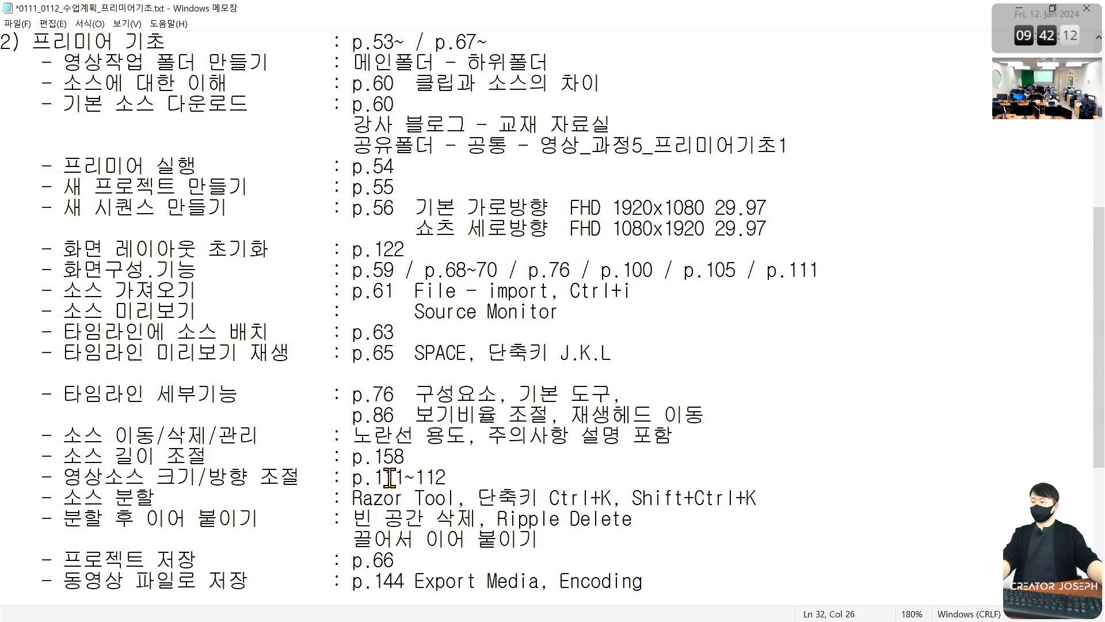
{"action": "left_click_drag", "start_coordinate": [343, 394], "coordinate": [394, 394]}
{"action": "left_click_drag", "start_coordinate": [52, 376], "coordinate": [156, 416]}
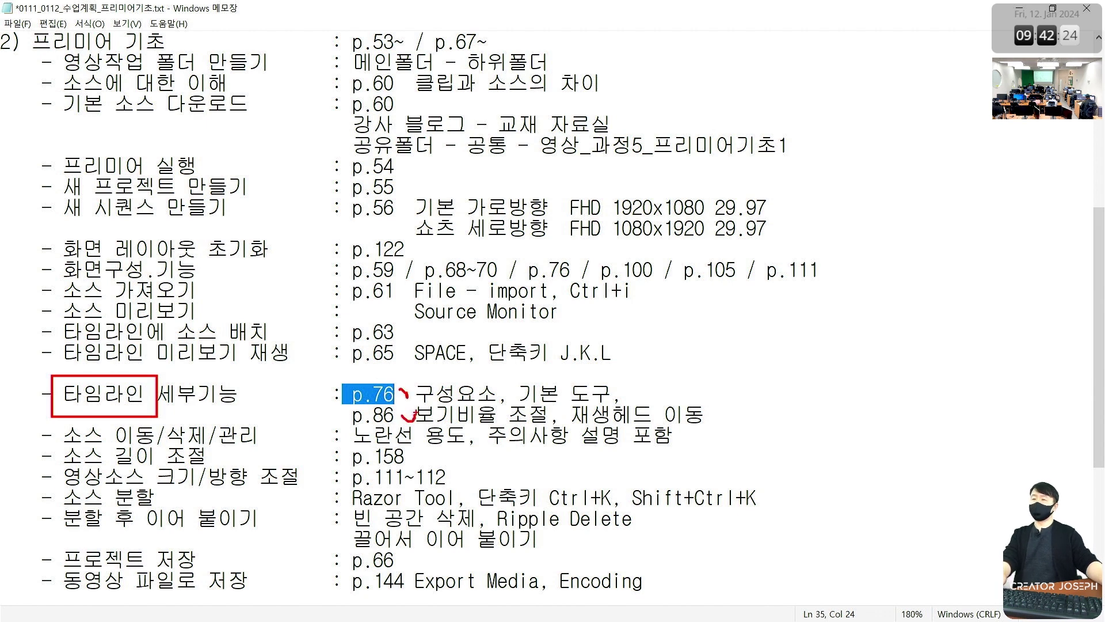
{"action": "key", "text": "Escape"}
{"action": "key", "text": "alt+Tab"}
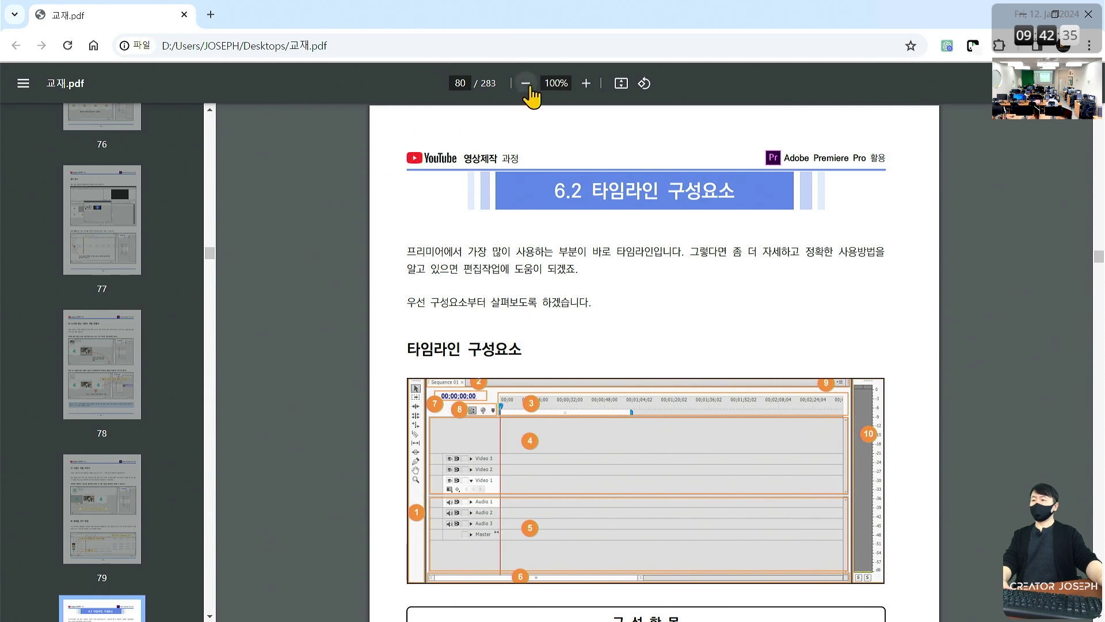
Step: Zoom the textbook PDF to 150% and scroll through the timeline diagram
{"action": "left_click", "coordinate": [586, 83]}
{"action": "left_click", "coordinate": [586, 83]}
{"action": "left_click", "coordinate": [586, 83]}
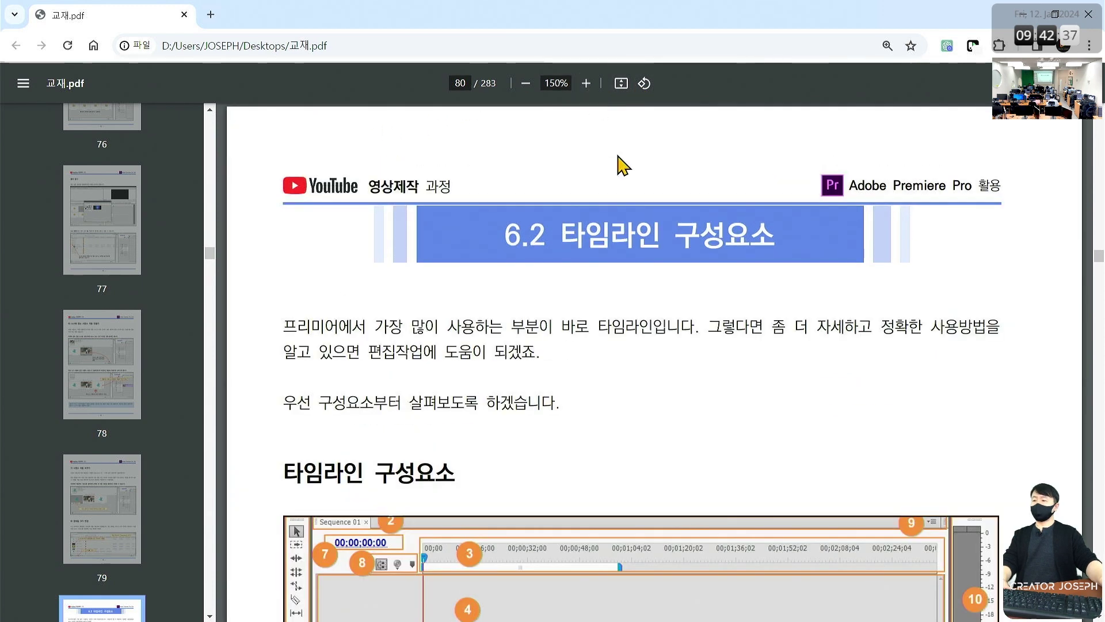
{"action": "scroll", "coordinate": [639, 214], "scroll_direction": "down", "scroll_amount": 3}
{"action": "scroll", "coordinate": [641, 215], "scroll_direction": "down", "scroll_amount": 1}
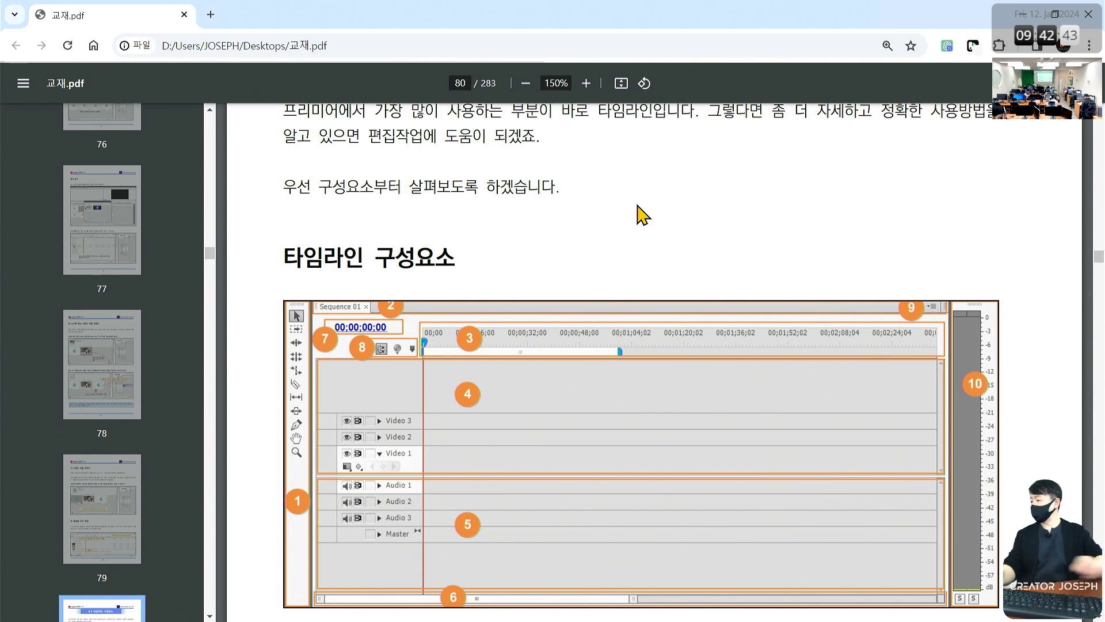
{"action": "scroll", "coordinate": [639, 214], "scroll_direction": "down", "scroll_amount": 1}
{"action": "scroll", "coordinate": [639, 214], "scroll_direction": "down", "scroll_amount": 2}
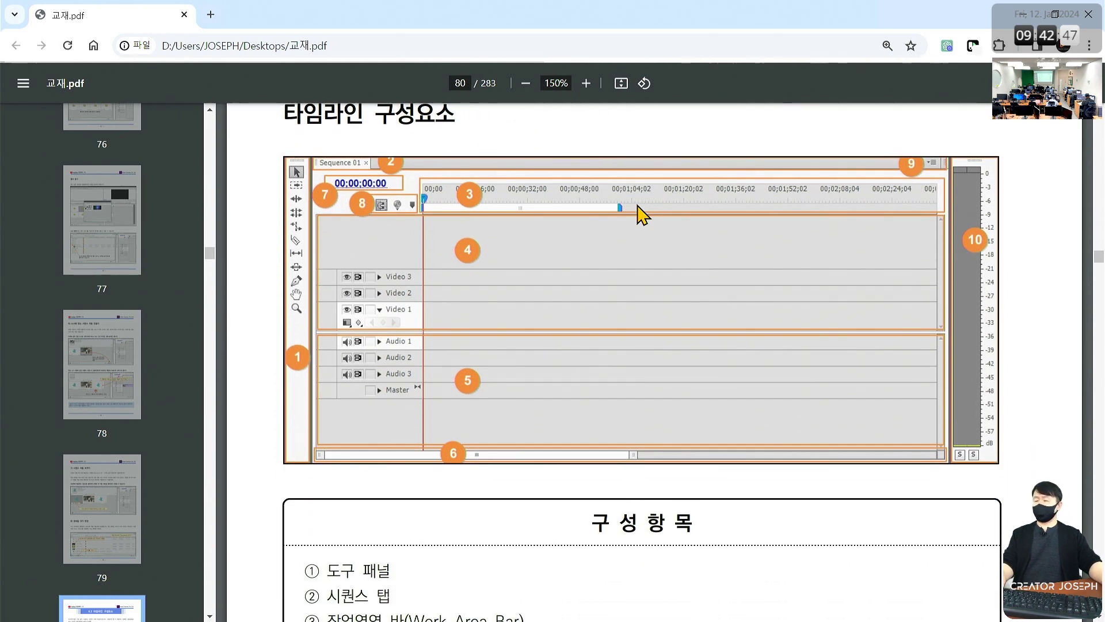
{"action": "scroll", "coordinate": [643, 214], "scroll_direction": "down", "scroll_amount": 3}
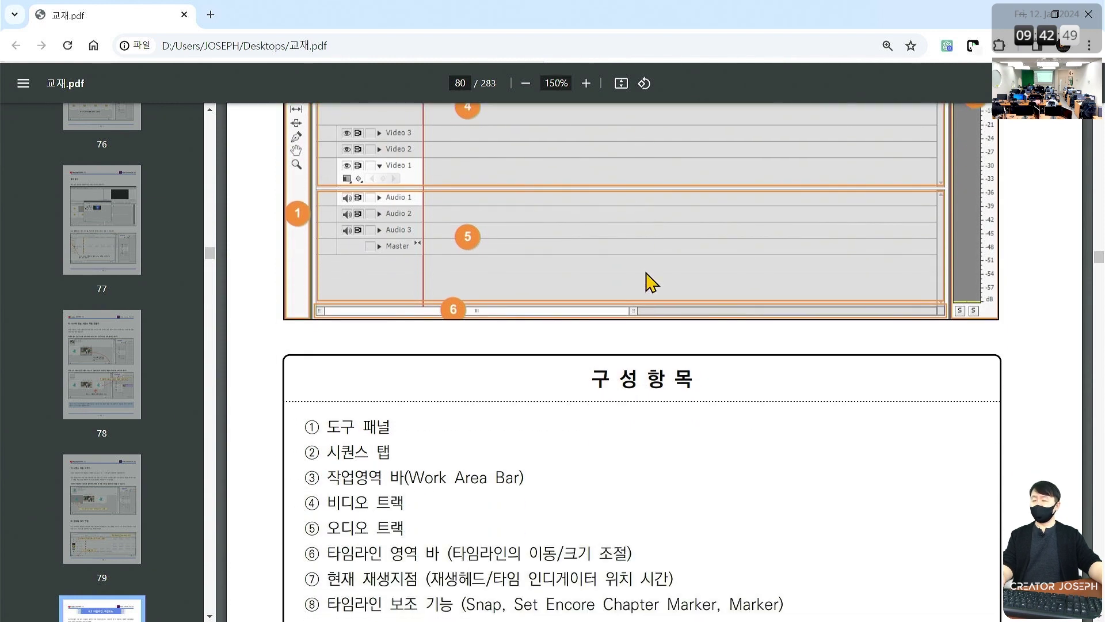
{"action": "scroll", "coordinate": [649, 279], "scroll_direction": "down", "scroll_amount": 2}
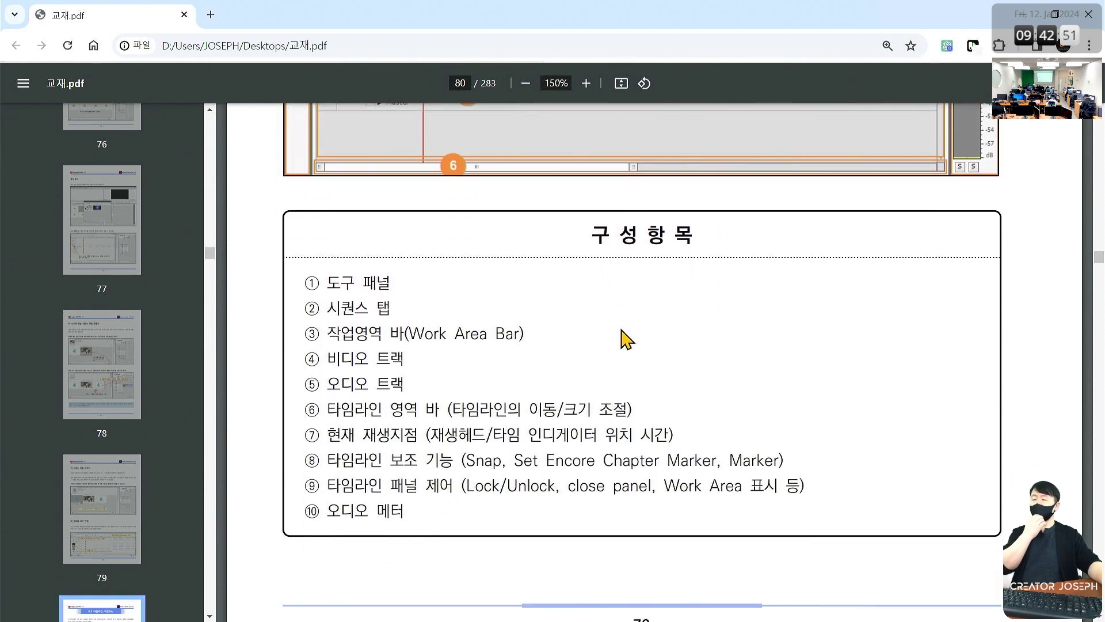
{"action": "scroll", "coordinate": [624, 339], "scroll_direction": "up", "scroll_amount": 6}
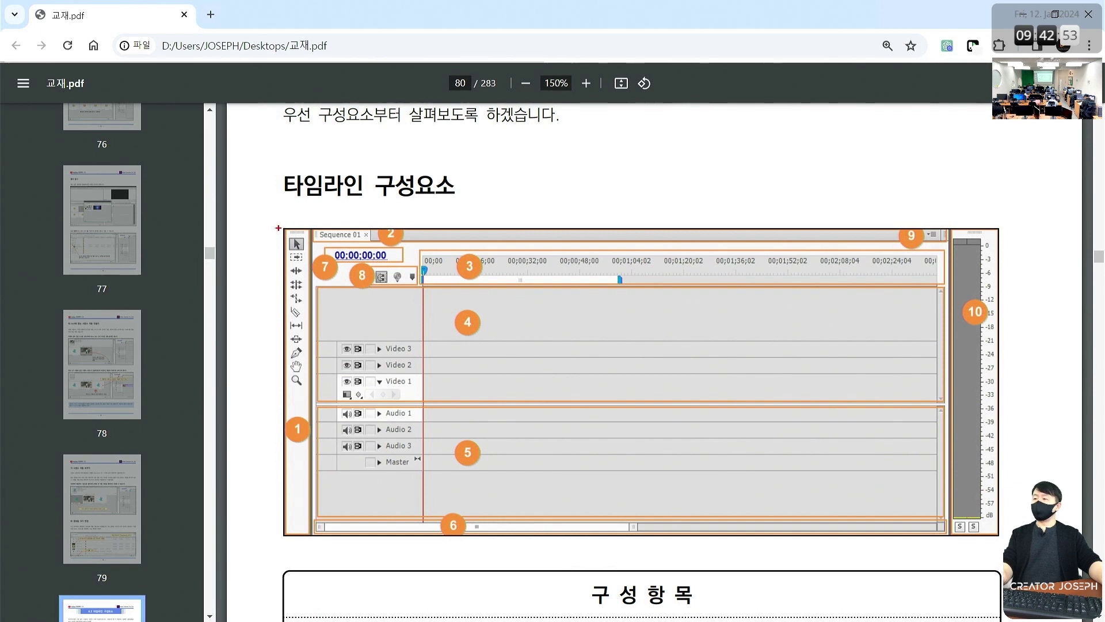
Step: Outline the tool column, audio meter and whole timeline diagram in red, then clear and scroll to the 구성항목 list
{"action": "left_click_drag", "start_coordinate": [275, 216], "coordinate": [319, 535]}
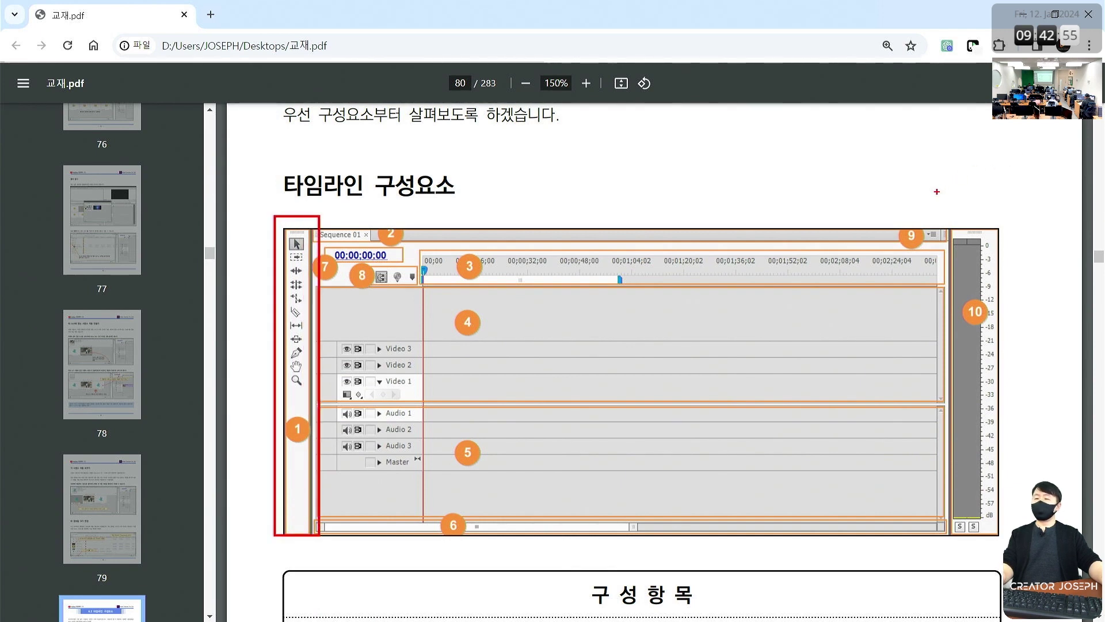
{"action": "left_click_drag", "start_coordinate": [937, 192], "coordinate": [1038, 557]}
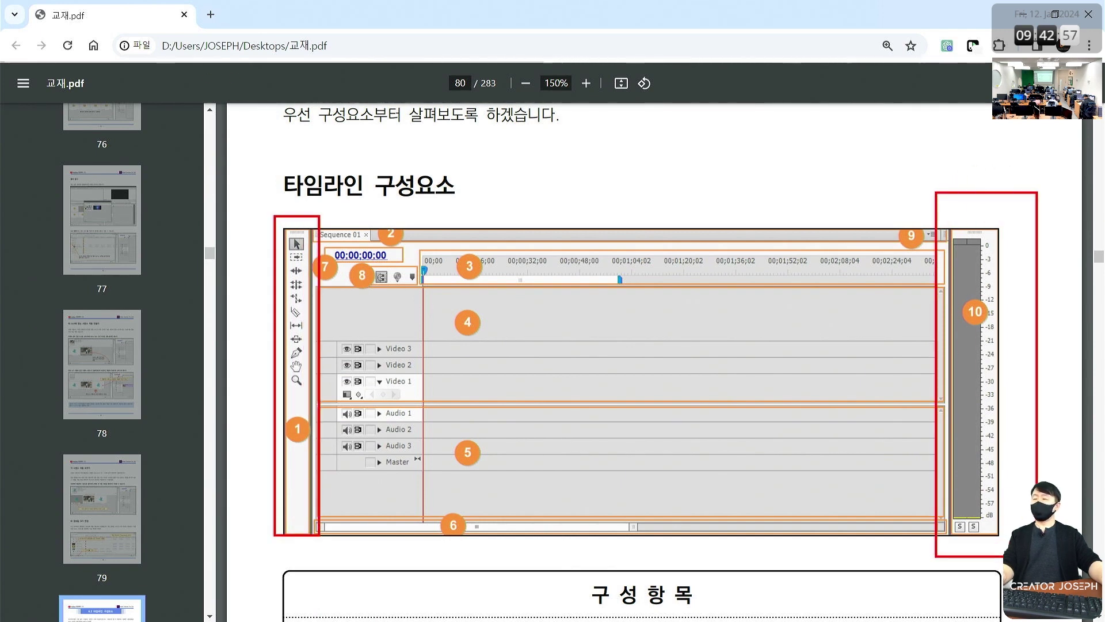
{"action": "left_click_drag", "start_coordinate": [248, 161], "coordinate": [1084, 569]}
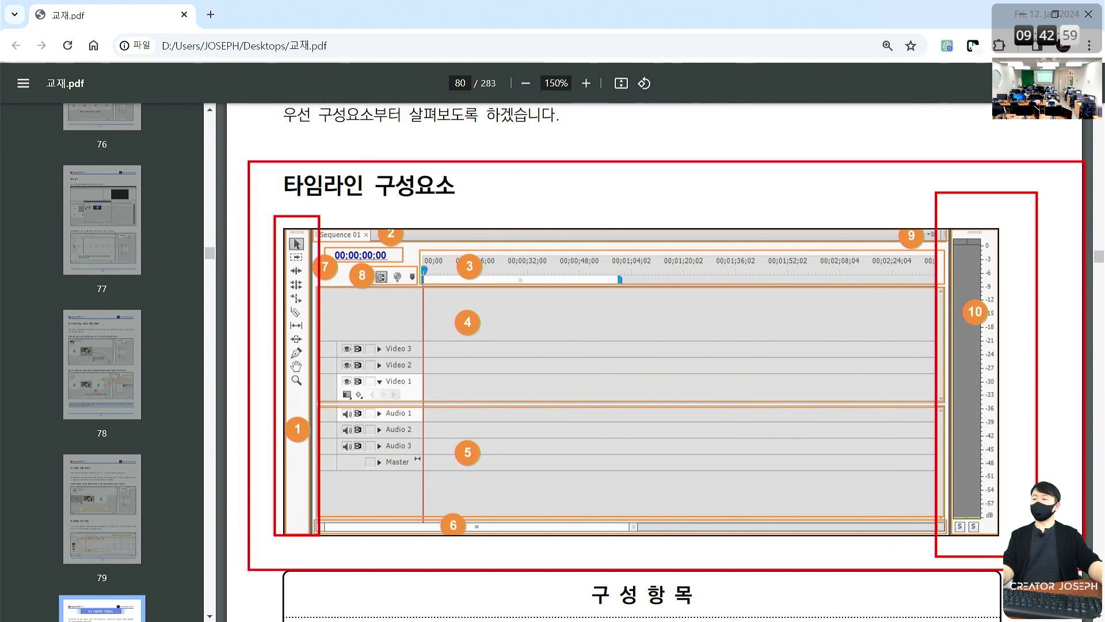
{"action": "left_click_drag", "start_coordinate": [276, 203], "coordinate": [380, 214]}
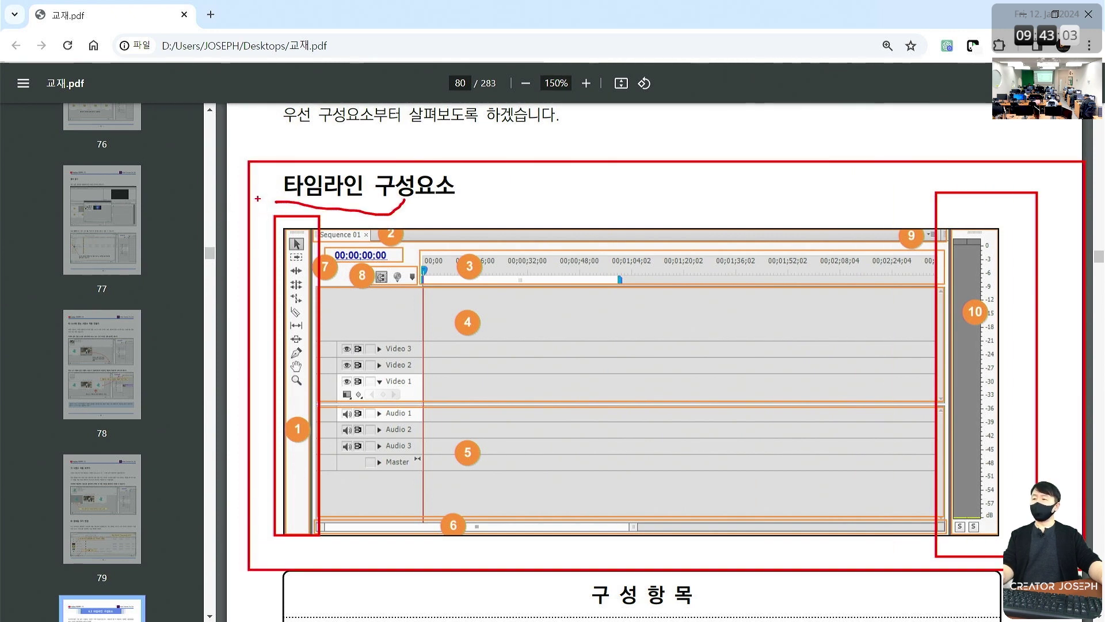
{"action": "left_click_drag", "start_coordinate": [254, 187], "coordinate": [1053, 554]}
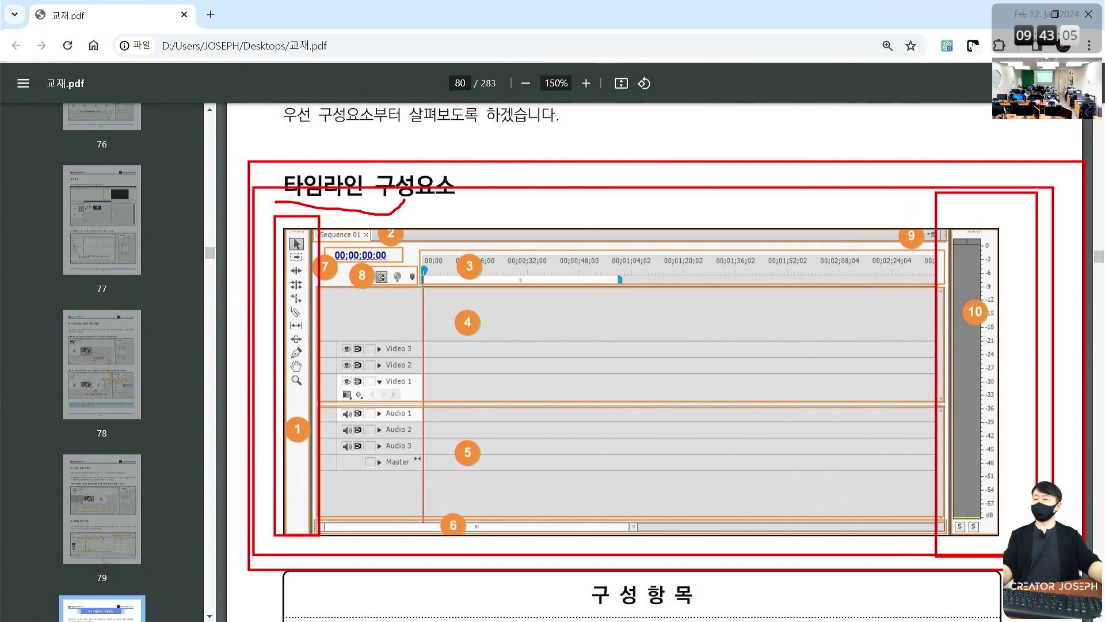
{"action": "key", "text": "Escape"}
{"action": "scroll", "coordinate": [504, 398], "scroll_direction": "down", "scroll_amount": 3}
{"action": "scroll", "coordinate": [504, 397], "scroll_direction": "down", "scroll_amount": 3}
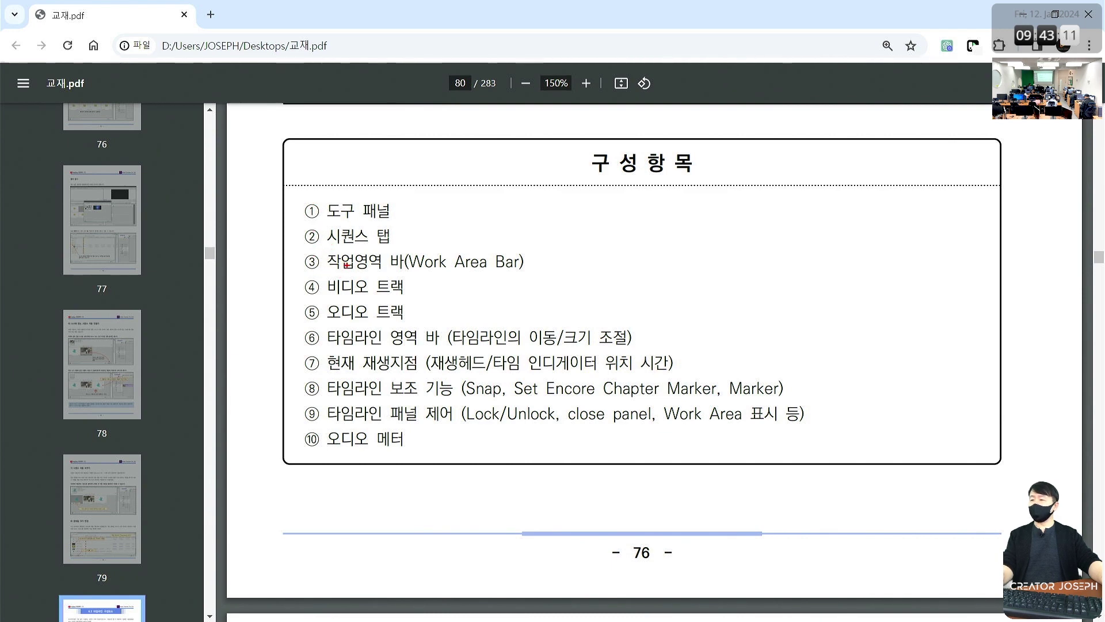
Step: Underline items ③–⑥ (Work Area Bar, video track, audio track, timeline area bar), check ③, then clear
{"action": "left_click_drag", "start_coordinate": [392, 271], "coordinate": [579, 271]}
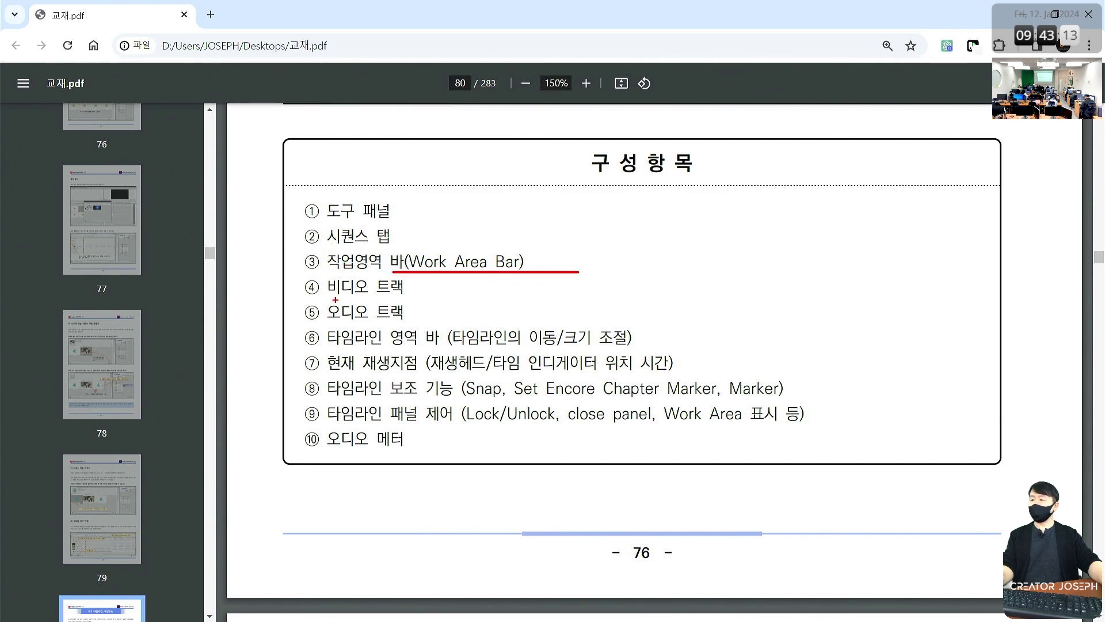
{"action": "left_click_drag", "start_coordinate": [335, 299], "coordinate": [402, 300]}
{"action": "left_click_drag", "start_coordinate": [324, 327], "coordinate": [436, 329]}
{"action": "left_click_drag", "start_coordinate": [333, 347], "coordinate": [465, 349]}
{"action": "left_click_drag", "start_coordinate": [545, 259], "coordinate": [562, 266]}
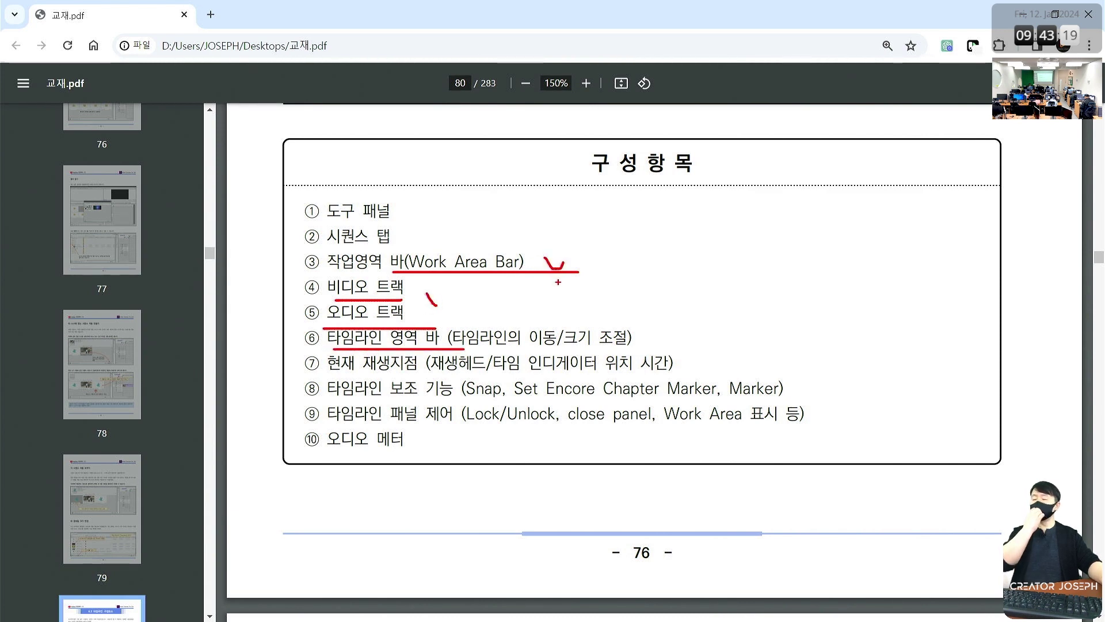
{"action": "key", "text": "Escape"}
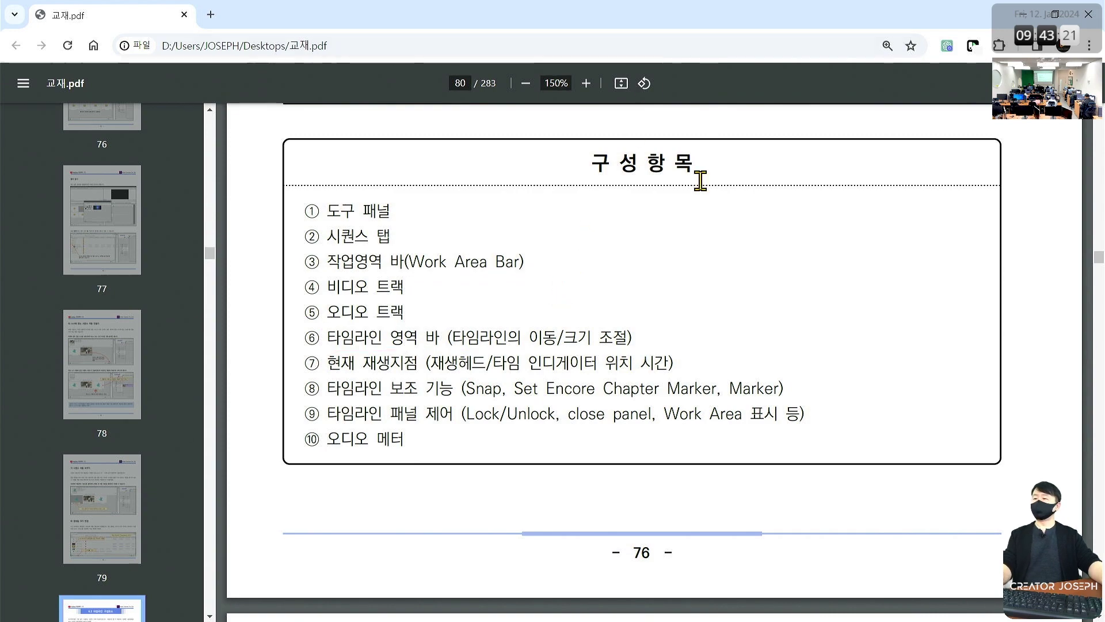
Step: Annotate the figure's video tracks with an arrow and a box, undo a stray mark, then clear
{"action": "scroll", "coordinate": [708, 199], "scroll_direction": "down", "scroll_amount": 3}
{"action": "scroll", "coordinate": [708, 199], "scroll_direction": "up", "scroll_amount": 3}
{"action": "scroll", "coordinate": [708, 199], "scroll_direction": "up", "scroll_amount": 5}
{"action": "scroll", "coordinate": [702, 259], "scroll_direction": "up", "scroll_amount": 2}
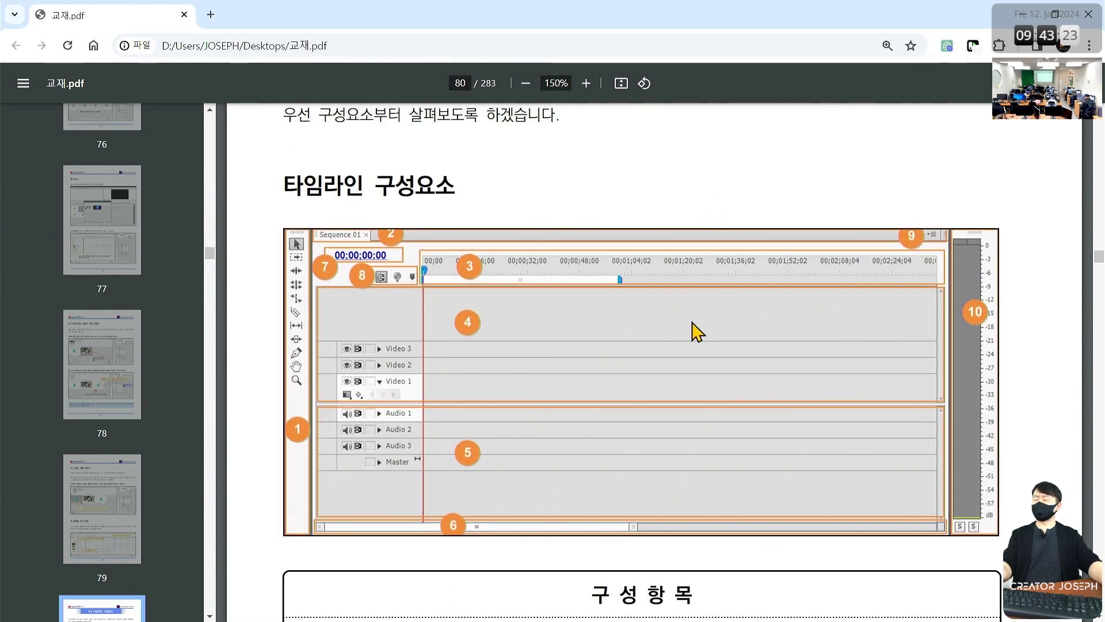
{"action": "key", "text": "ctrl+2"}
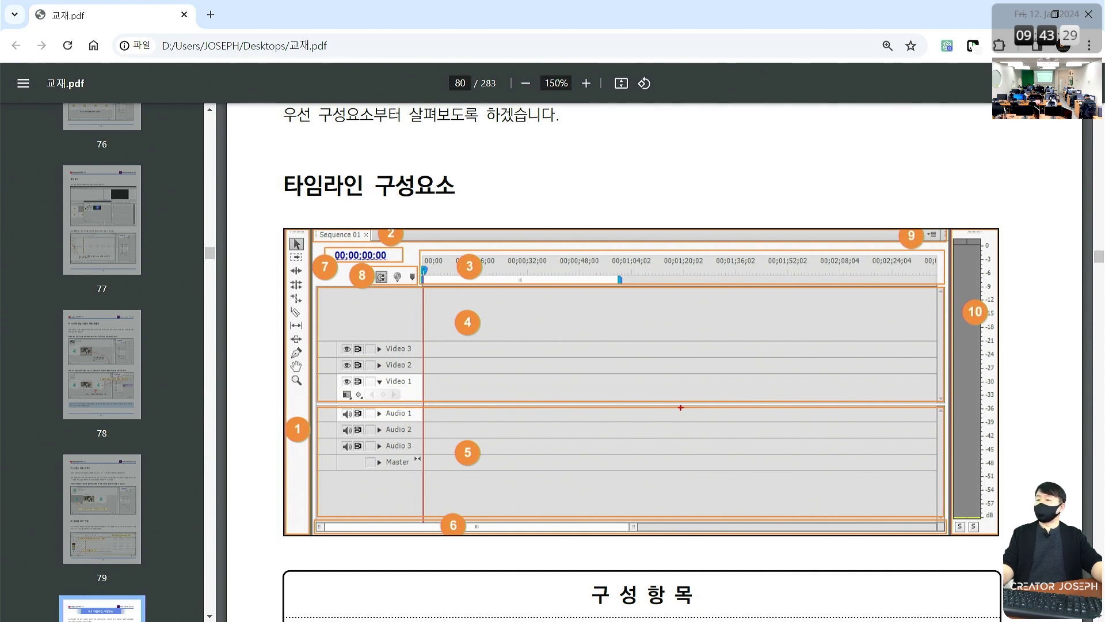
{"action": "left_click_drag", "start_coordinate": [501, 317], "coordinate": [728, 368]}
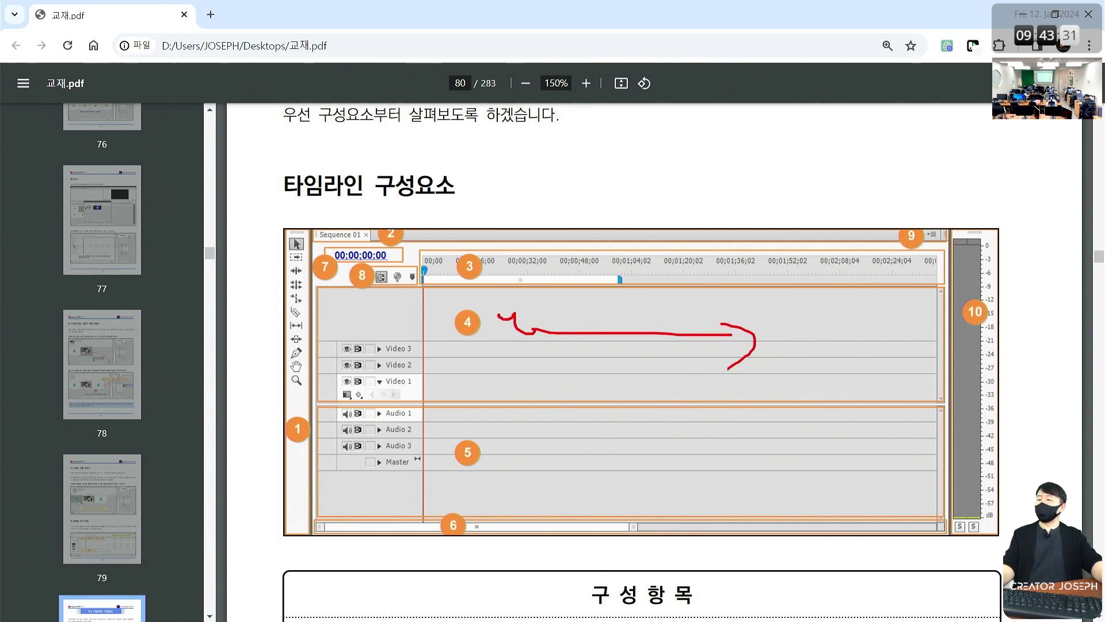
{"action": "mouse_move", "coordinate": [422, 350]}
{"action": "left_mouse_down"}
{"action": "mouse_move", "coordinate": [502, 395]}
{"action": "mouse_move", "coordinate": [588, 367]}
{"action": "left_mouse_up"}
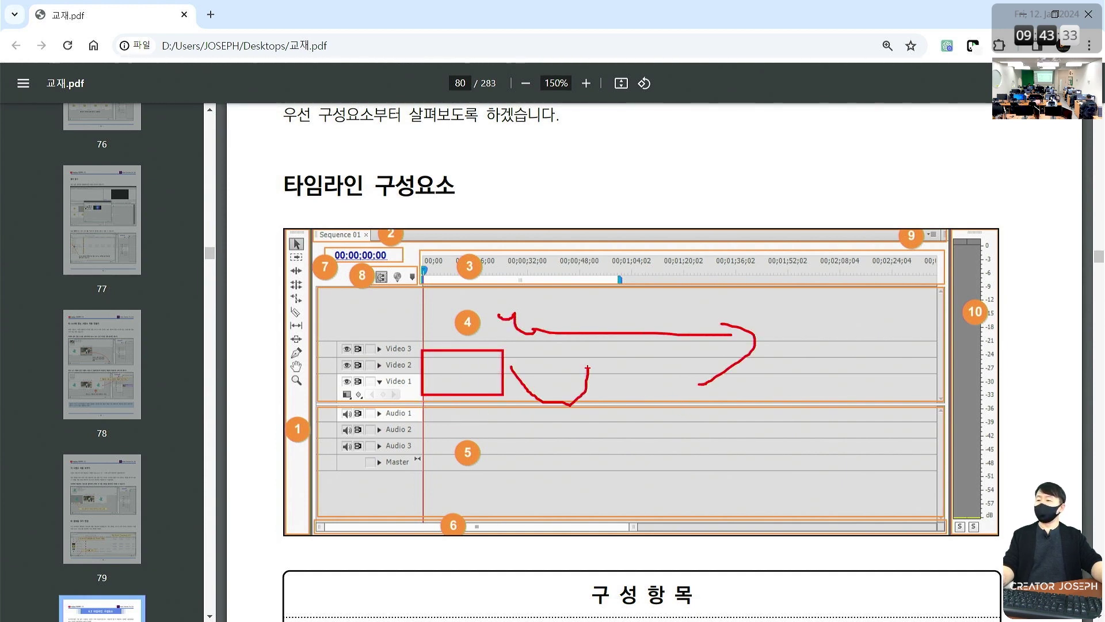
{"action": "key", "text": "ctrl+z"}
{"action": "key", "text": "Escape"}
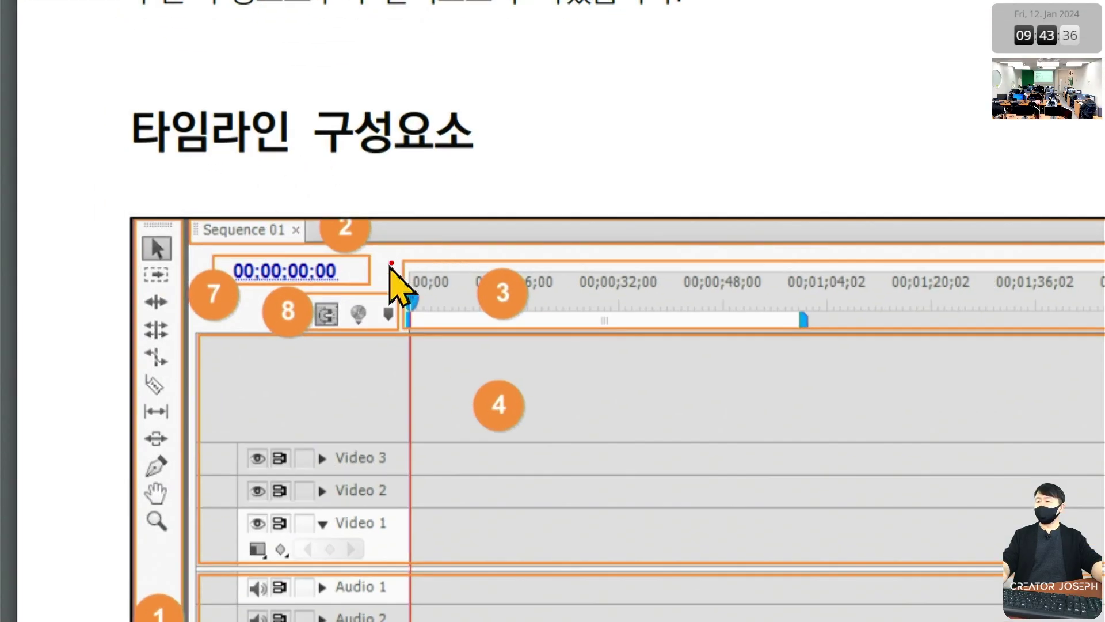
Step: Box the timeline ruler and check 00;01;20, then clear the marks and leave annotation mode
{"action": "left_click_drag", "start_coordinate": [396, 254], "coordinate": [1051, 318]}
{"action": "left_click_drag", "start_coordinate": [950, 275], "coordinate": [986, 263]}
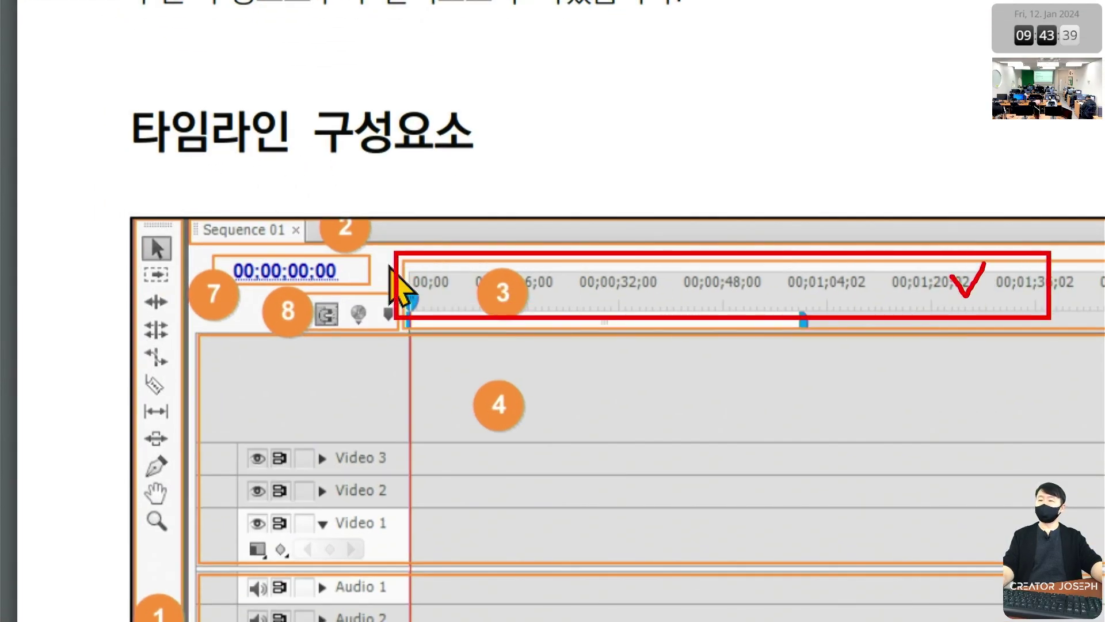
{"action": "key", "text": "Escape"}
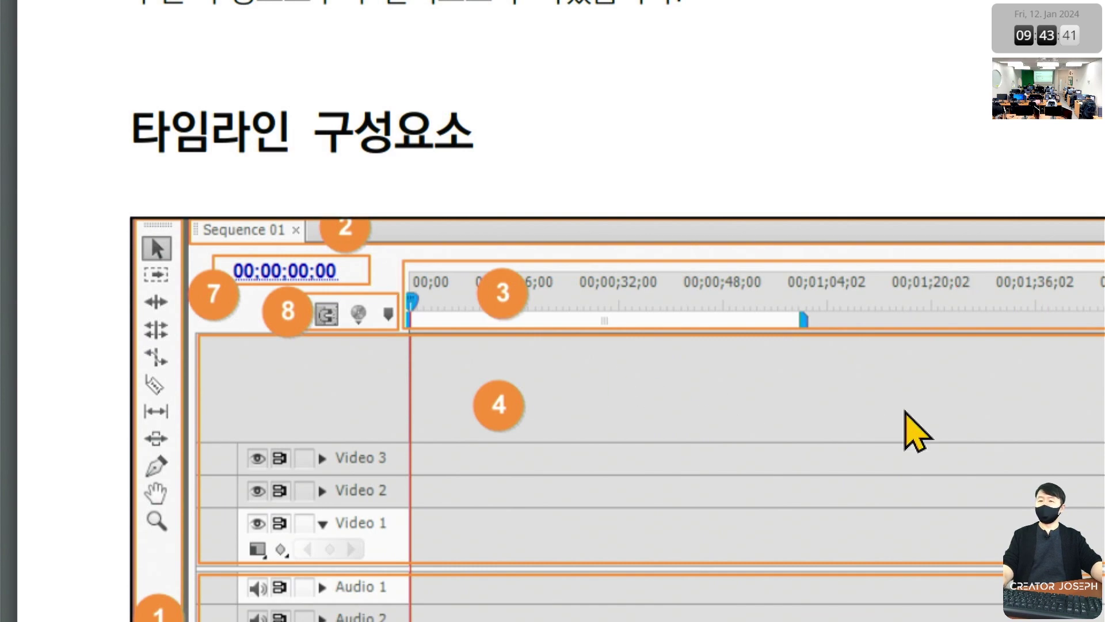
{"action": "key", "text": "ctrl+1"}
{"action": "key", "text": "Escape"}
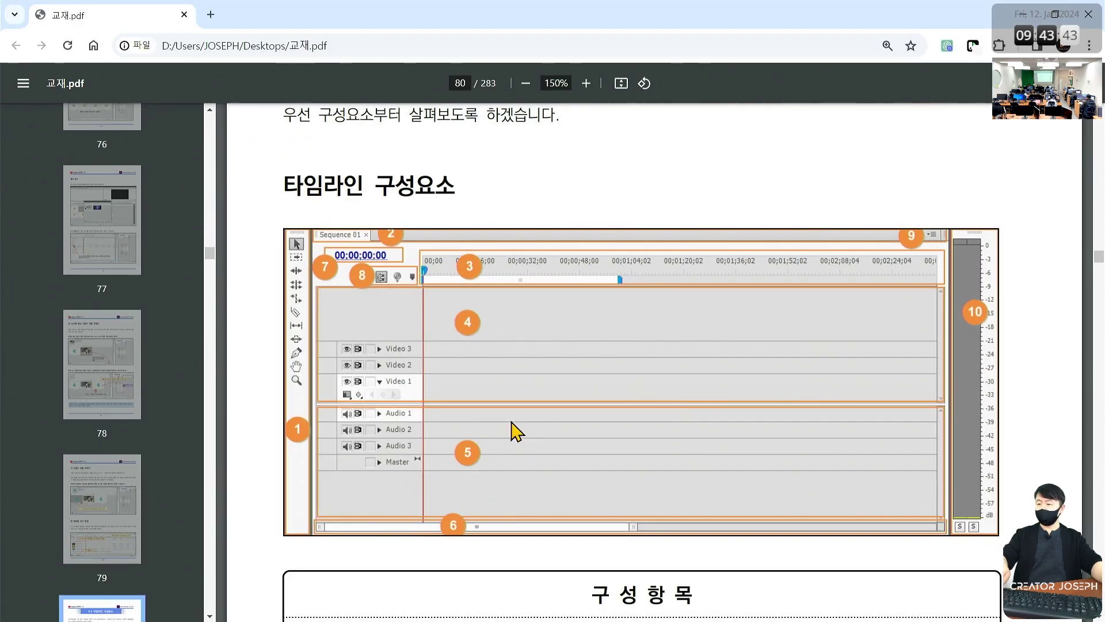
Step: Scroll the PDF until the 타임라인 구성요소 heading and full numbered figure are visible
{"action": "scroll", "coordinate": [513, 429], "scroll_direction": "down", "scroll_amount": 5}
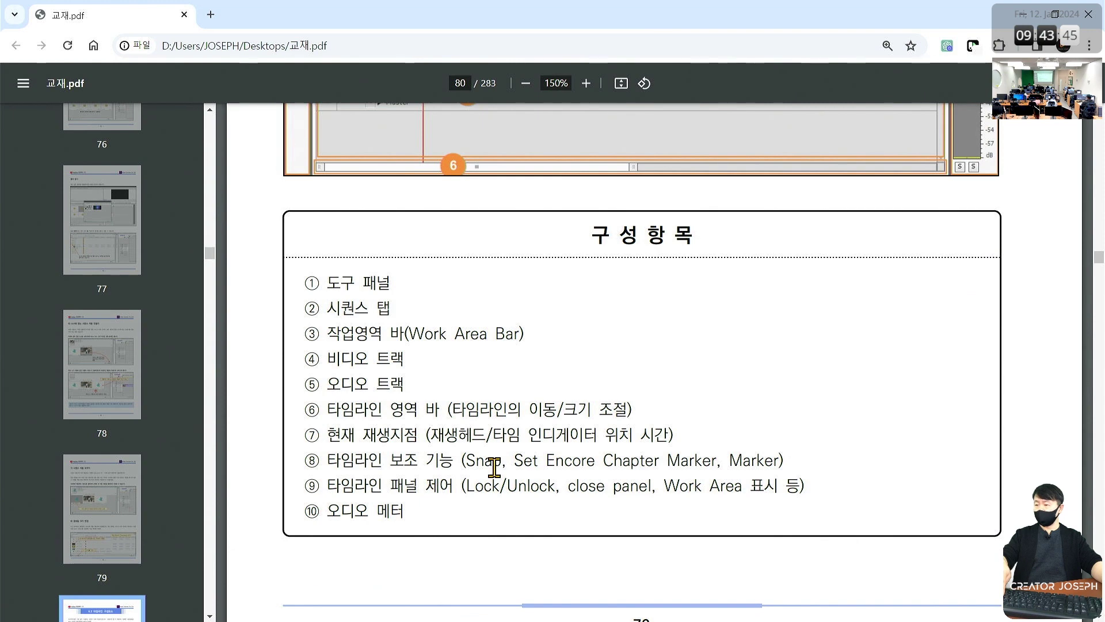
{"action": "scroll", "coordinate": [494, 468], "scroll_direction": "up", "scroll_amount": 3}
{"action": "scroll", "coordinate": [494, 467], "scroll_direction": "down", "scroll_amount": 3}
{"action": "scroll", "coordinate": [494, 468], "scroll_direction": "up", "scroll_amount": 2}
{"action": "scroll", "coordinate": [494, 468], "scroll_direction": "up", "scroll_amount": 3}
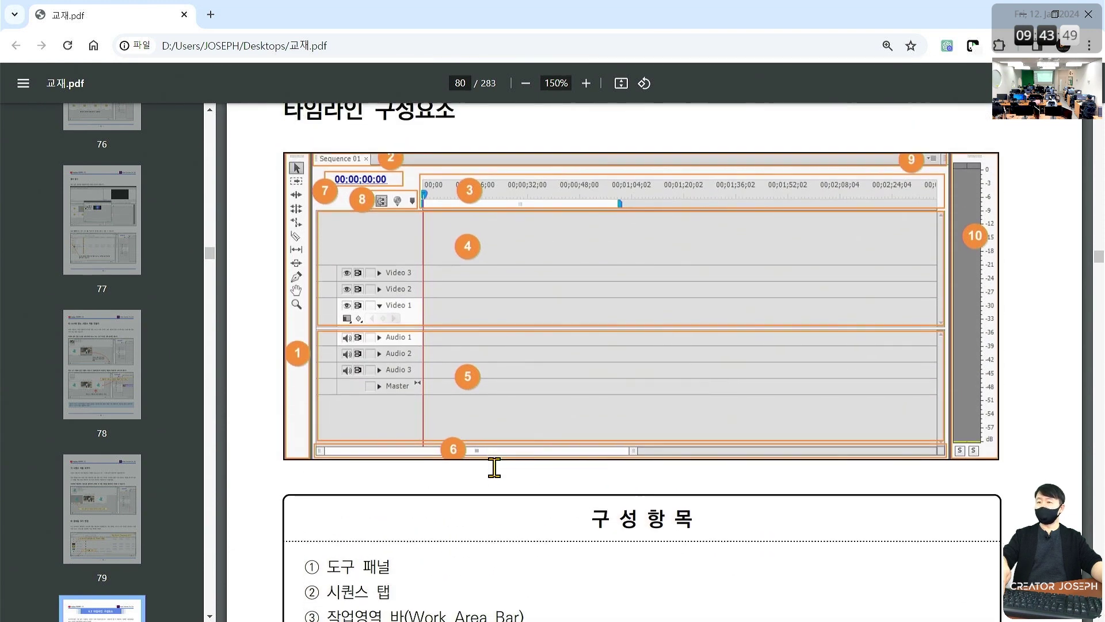
{"action": "scroll", "coordinate": [494, 467], "scroll_direction": "down", "scroll_amount": 3}
{"action": "scroll", "coordinate": [513, 513], "scroll_direction": "down", "scroll_amount": 1}
{"action": "scroll", "coordinate": [509, 514], "scroll_direction": "up", "scroll_amount": 5}
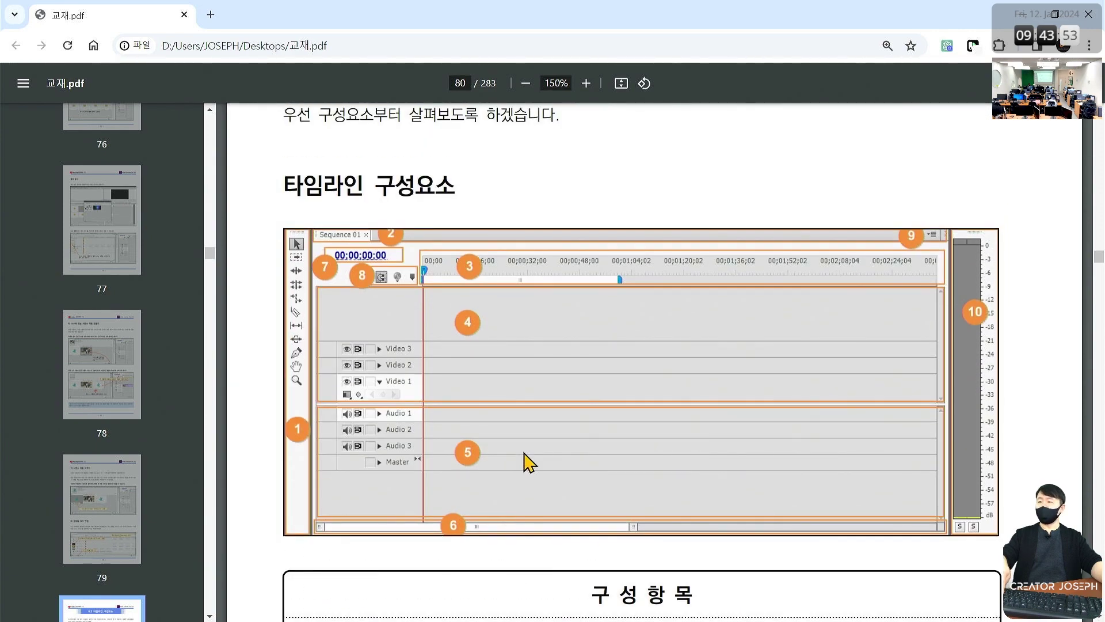
{"action": "scroll", "coordinate": [535, 419], "scroll_direction": "up", "scroll_amount": 2}
{"action": "scroll", "coordinate": [574, 429], "scroll_direction": "down", "scroll_amount": 1}
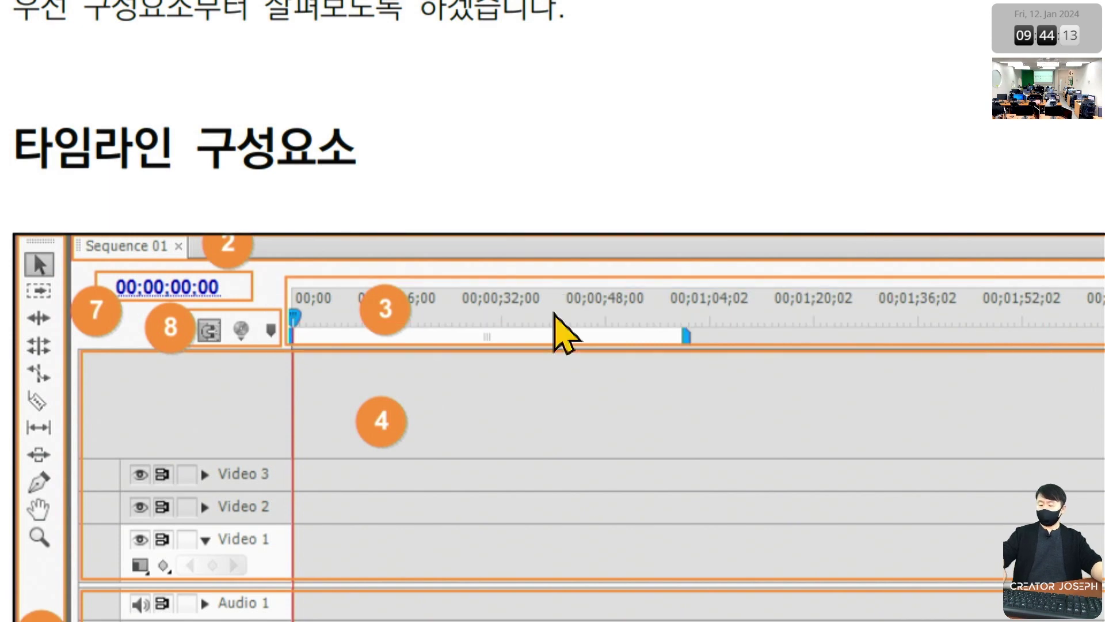
{"action": "scroll", "coordinate": [353, 477], "scroll_direction": "up", "scroll_amount": 2}
{"action": "scroll", "coordinate": [353, 480], "scroll_direction": "down", "scroll_amount": 3}
{"action": "scroll", "coordinate": [353, 481], "scroll_direction": "down", "scroll_amount": 3}
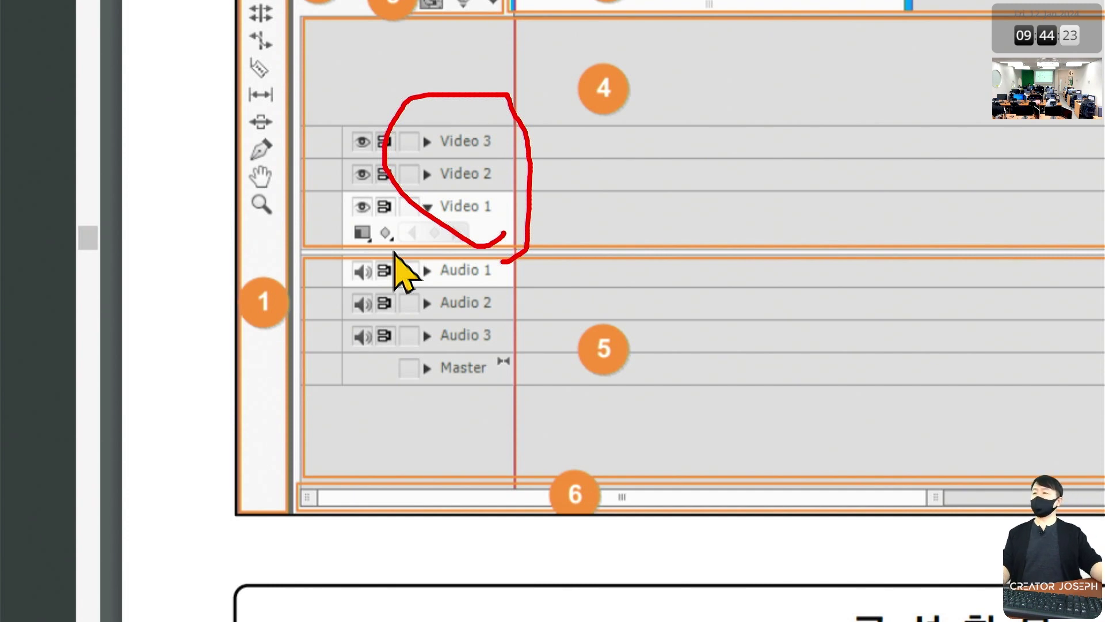
{"action": "mouse_move", "coordinate": [574, 215]}
{"action": "left_mouse_down"}
{"action": "mouse_move", "coordinate": [662, 206]}
{"action": "mouse_move", "coordinate": [711, 178]}
{"action": "left_mouse_up"}
{"action": "left_click_drag", "start_coordinate": [657, 146], "coordinate": [711, 144]}
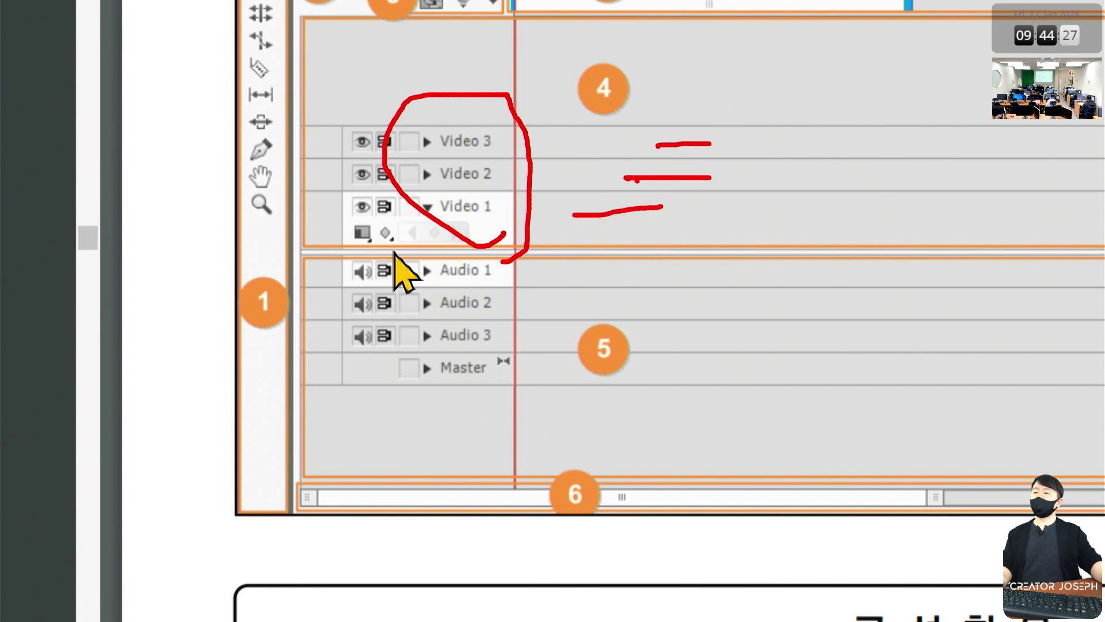
{"action": "left_click_drag", "start_coordinate": [349, 84], "coordinate": [732, 249]}
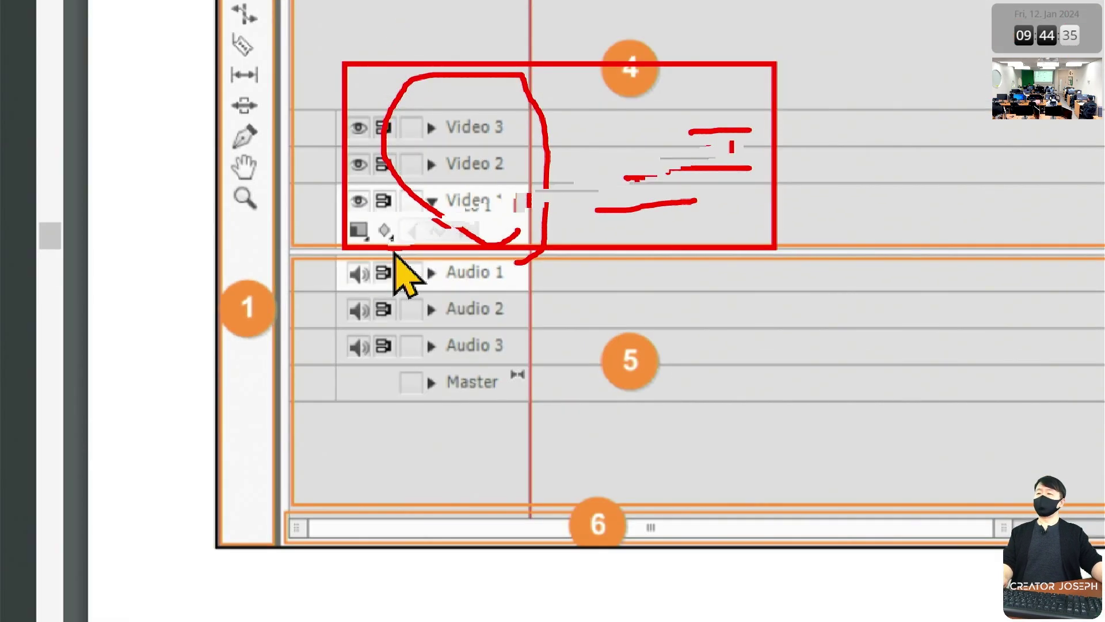
{"action": "left_click_drag", "start_coordinate": [924, 20], "coordinate": [933, 75]}
{"action": "mouse_move", "coordinate": [944, 37]}
{"action": "left_mouse_down"}
{"action": "mouse_move", "coordinate": [936, 193]}
{"action": "mouse_move", "coordinate": [921, 195]}
{"action": "mouse_move", "coordinate": [960, 179]}
{"action": "left_mouse_up"}
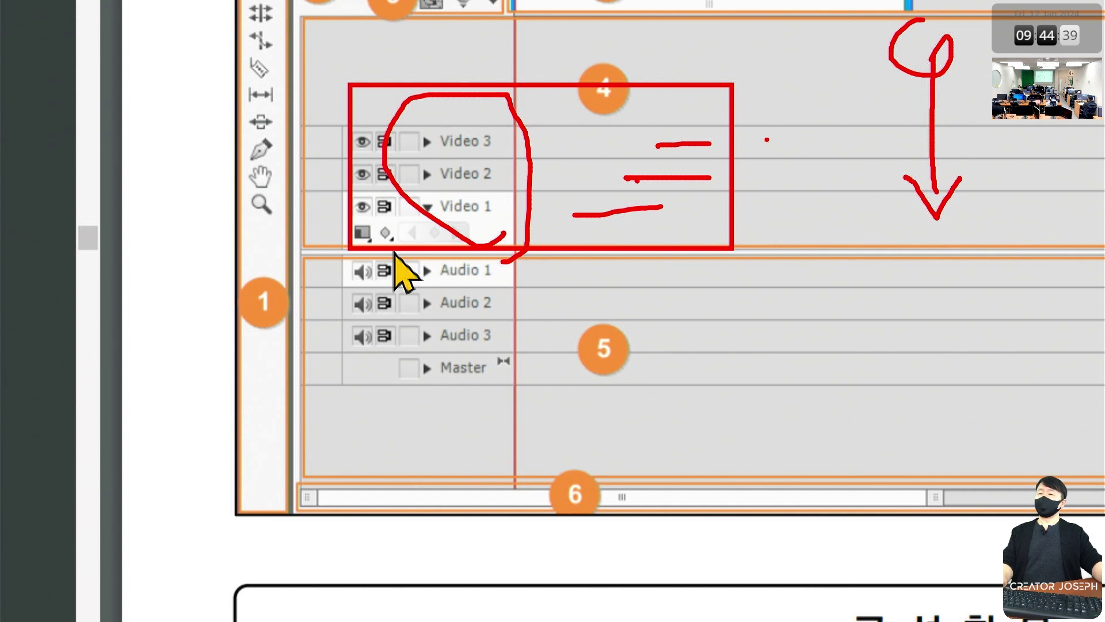
{"action": "left_click_drag", "start_coordinate": [755, 122], "coordinate": [948, 158]}
{"action": "mouse_move", "coordinate": [774, 145]}
{"action": "left_mouse_down"}
{"action": "mouse_move", "coordinate": [789, 119]}
{"action": "mouse_move", "coordinate": [925, 137]}
{"action": "left_mouse_up"}
{"action": "left_click_drag", "start_coordinate": [848, 174], "coordinate": [850, 222]}
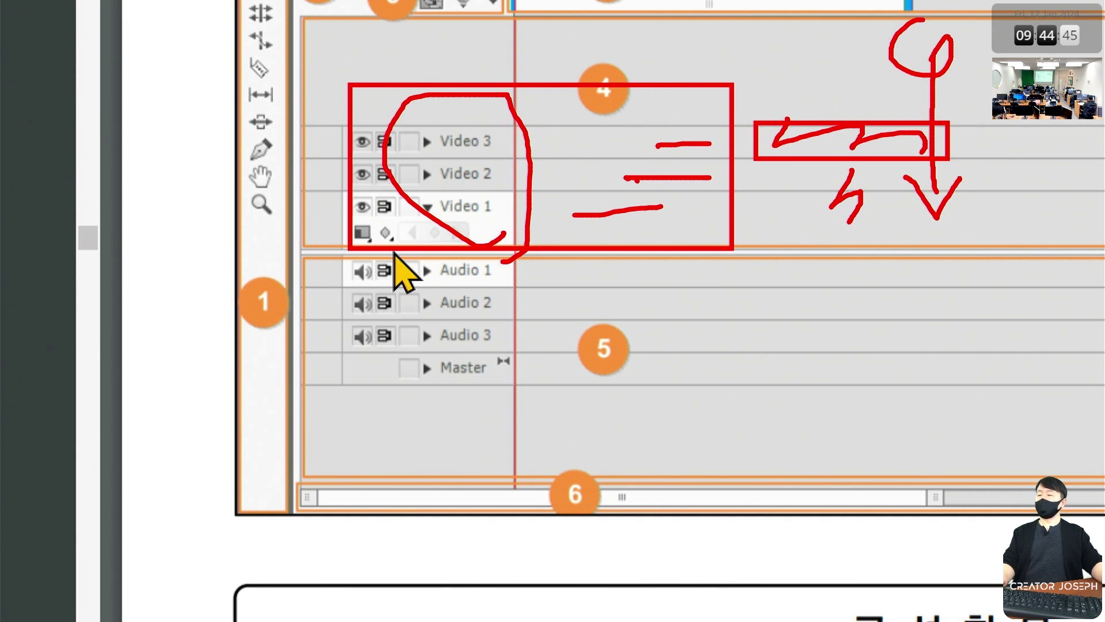
{"action": "key", "text": "Escape"}
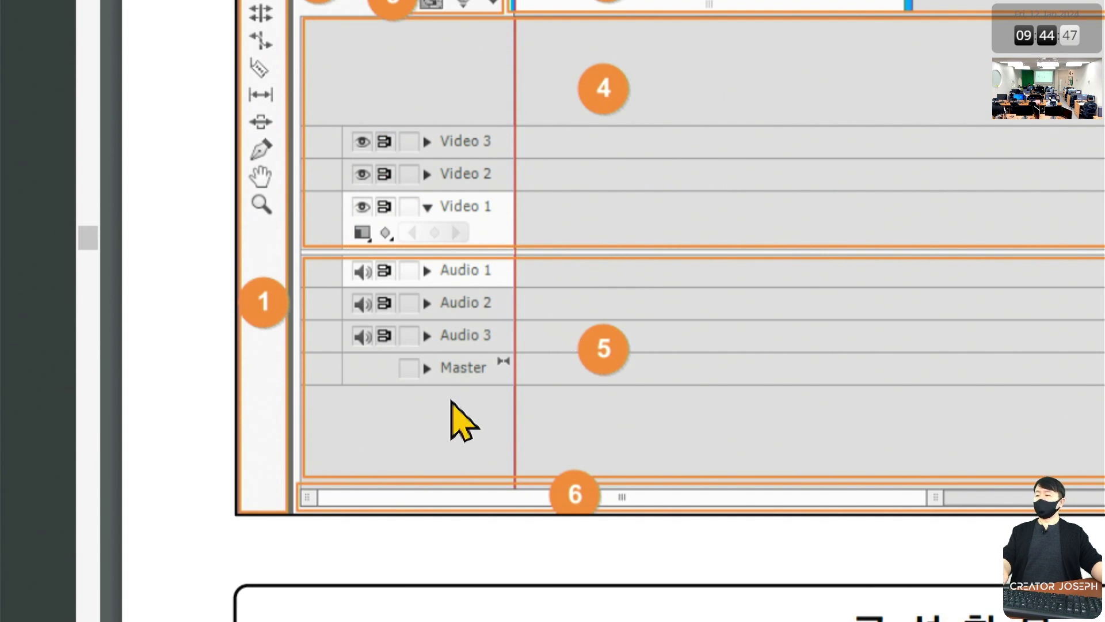
{"action": "left_click_drag", "start_coordinate": [332, 261], "coordinate": [512, 394]}
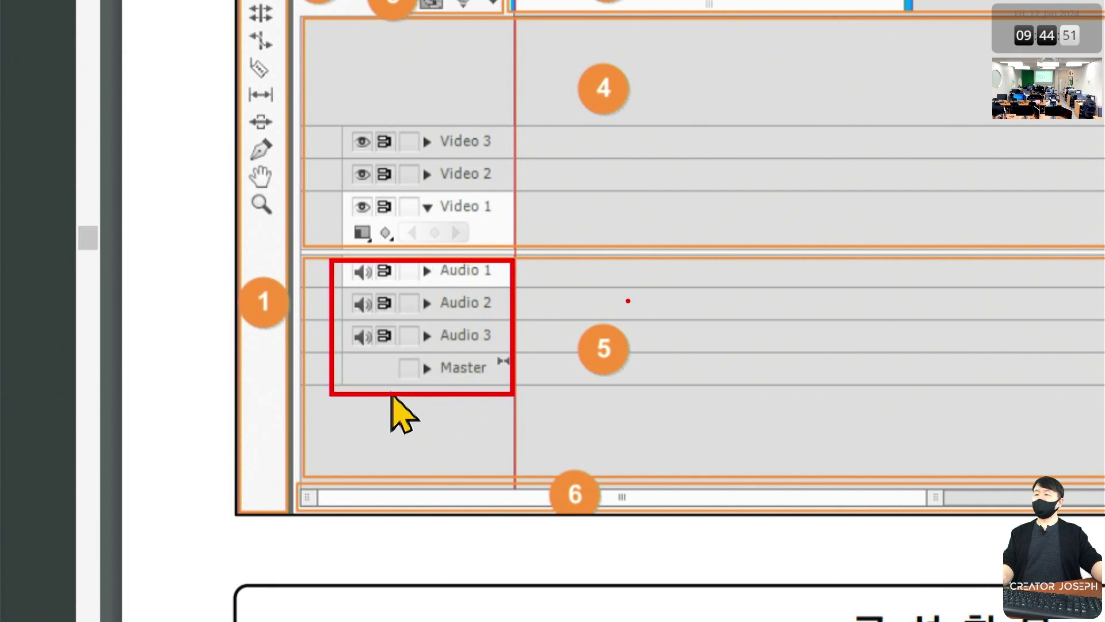
{"action": "left_click_drag", "start_coordinate": [652, 266], "coordinate": [723, 269]}
{"action": "mouse_move", "coordinate": [667, 300]}
{"action": "left_mouse_down"}
{"action": "mouse_move", "coordinate": [712, 310]}
{"action": "mouse_move", "coordinate": [696, 409]}
{"action": "left_mouse_up"}
{"action": "left_click_drag", "start_coordinate": [683, 245], "coordinate": [681, 339]}
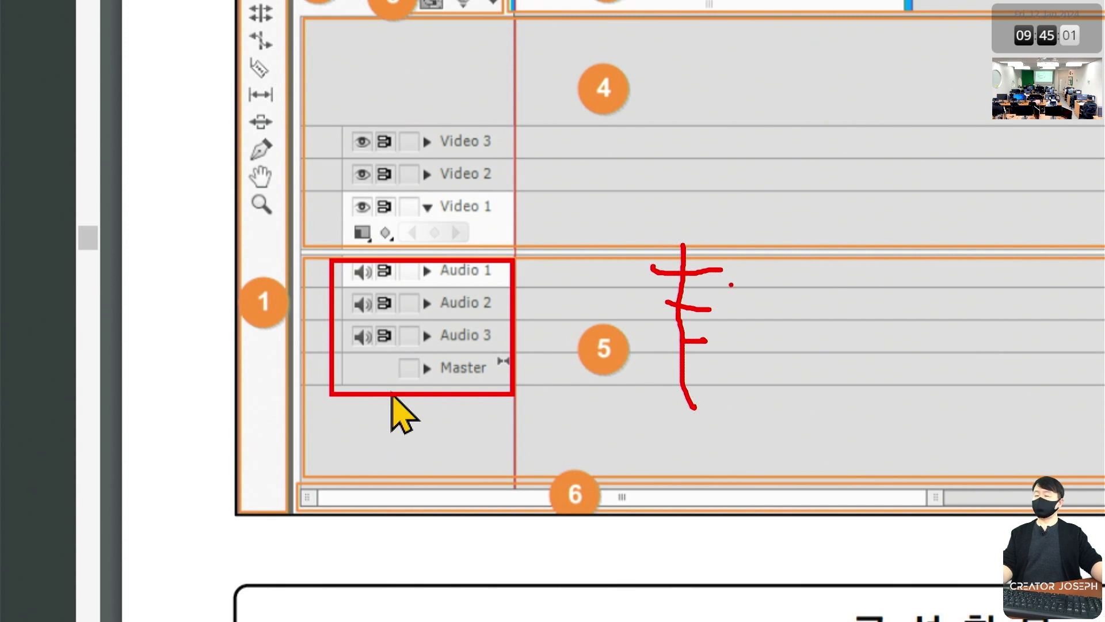
{"action": "key", "text": "Escape"}
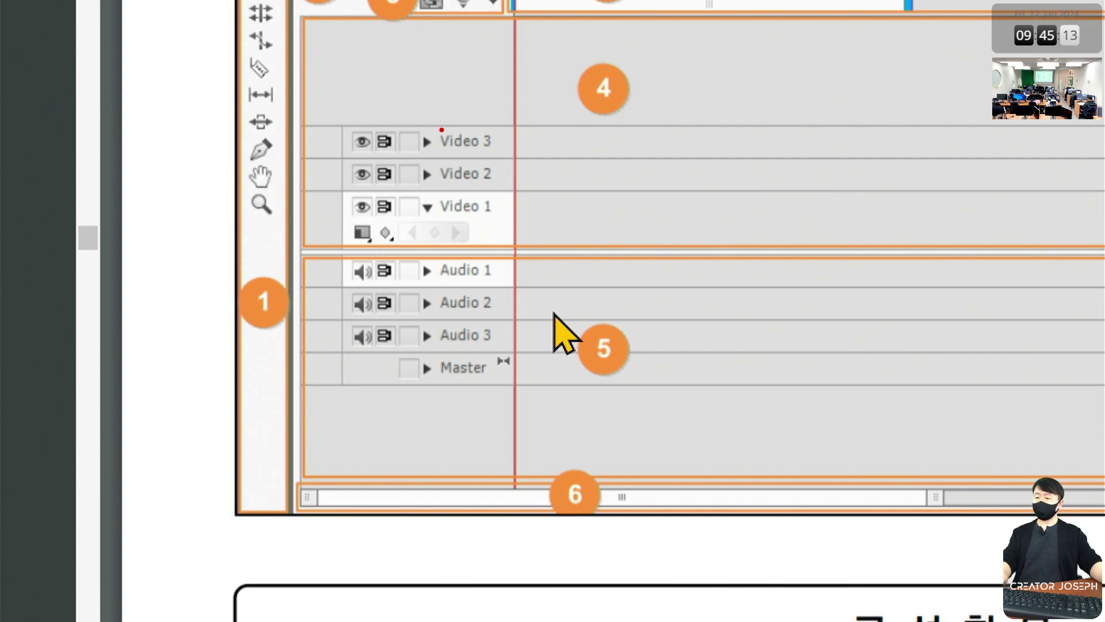
{"action": "scroll", "coordinate": [506, 380], "scroll_direction": "down", "scroll_amount": 2}
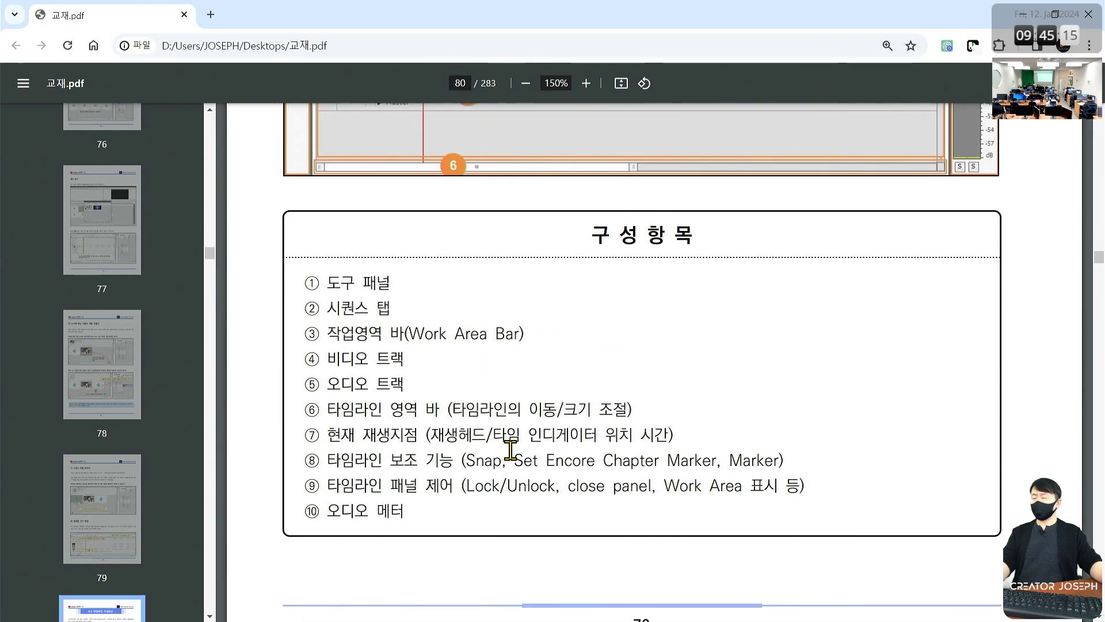
{"action": "scroll", "coordinate": [513, 447], "scroll_direction": "up", "scroll_amount": 1}
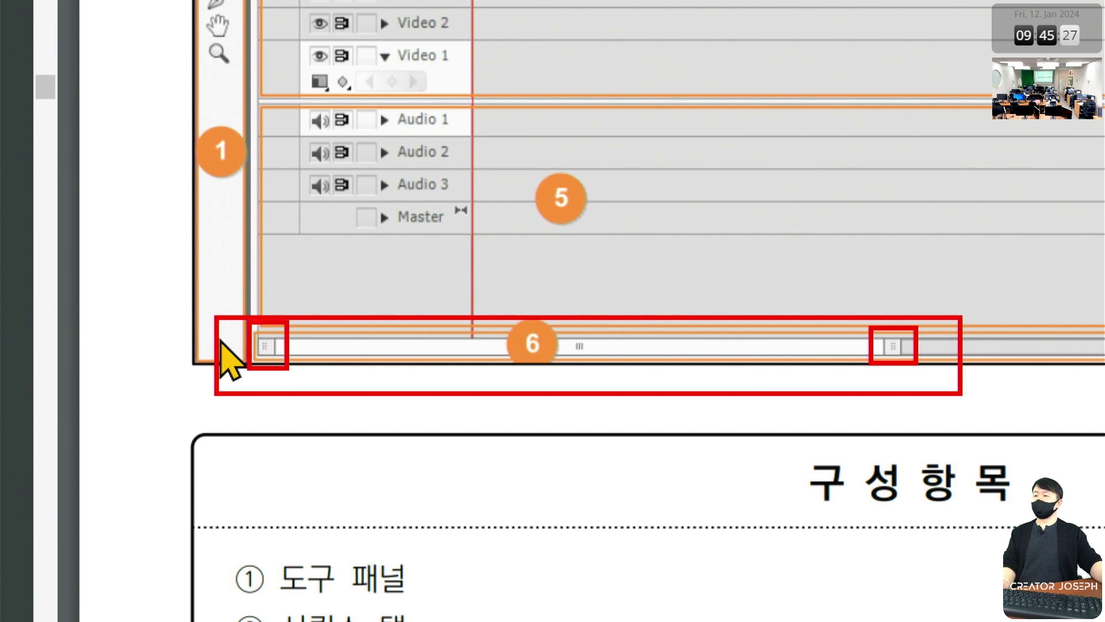
{"action": "left_click_drag", "start_coordinate": [722, 162], "coordinate": [740, 196]}
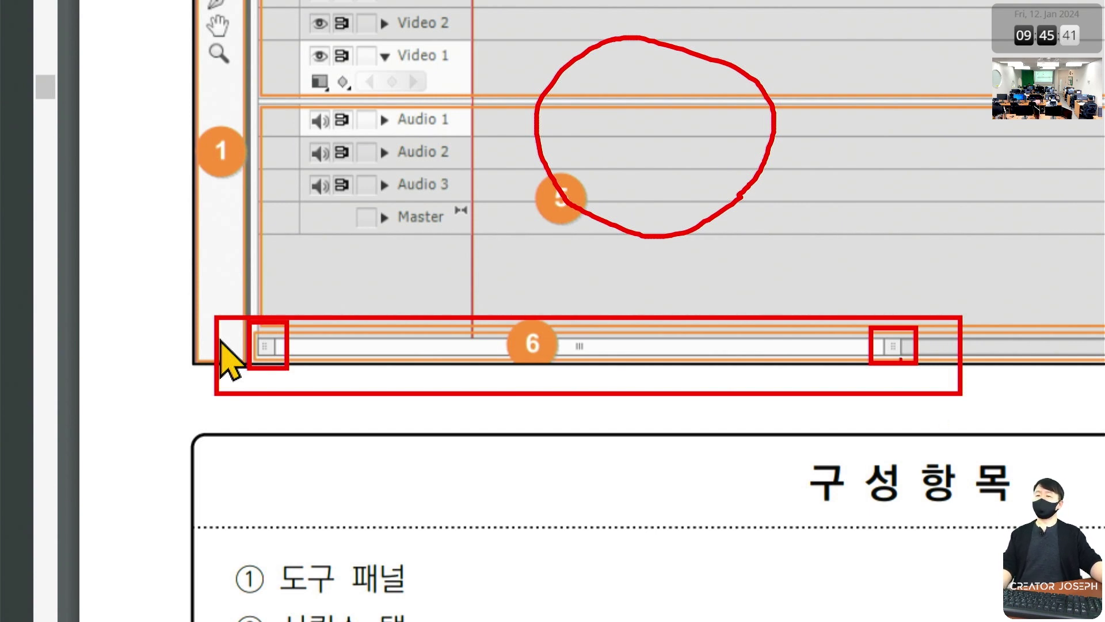
{"action": "mouse_move", "coordinate": [889, 301]}
{"action": "left_mouse_down"}
{"action": "mouse_move", "coordinate": [896, 323]}
{"action": "mouse_move", "coordinate": [911, 296]}
{"action": "left_mouse_up"}
{"action": "mouse_move", "coordinate": [266, 299]}
{"action": "left_mouse_down"}
{"action": "mouse_move", "coordinate": [271, 324]}
{"action": "mouse_move", "coordinate": [282, 296]}
{"action": "left_mouse_up"}
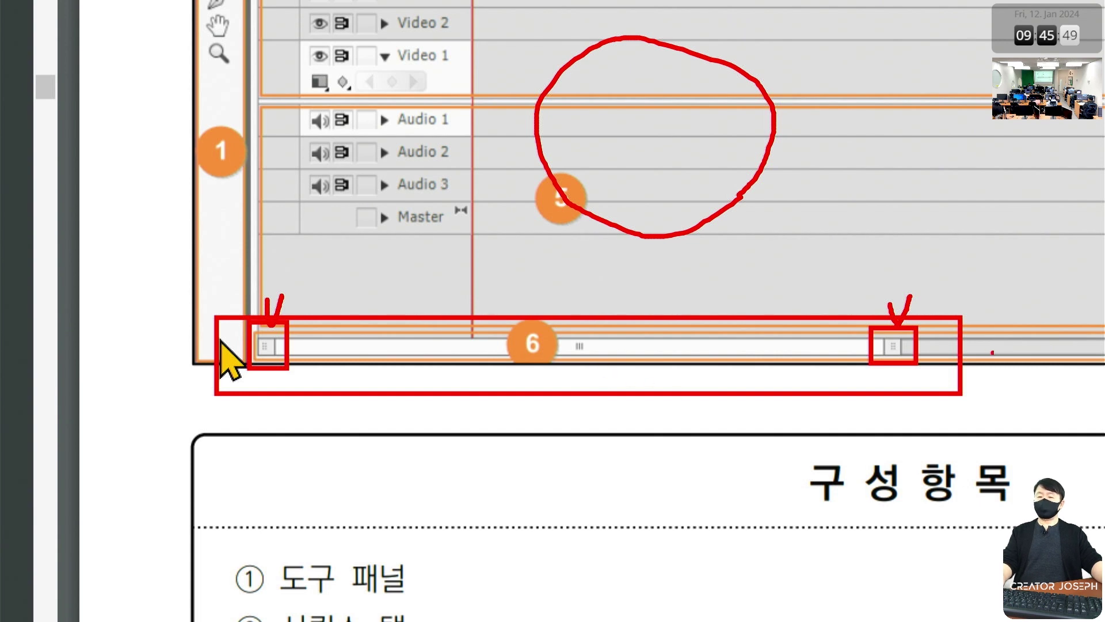
{"action": "left_click_drag", "start_coordinate": [198, 39], "coordinate": [248, 84]}
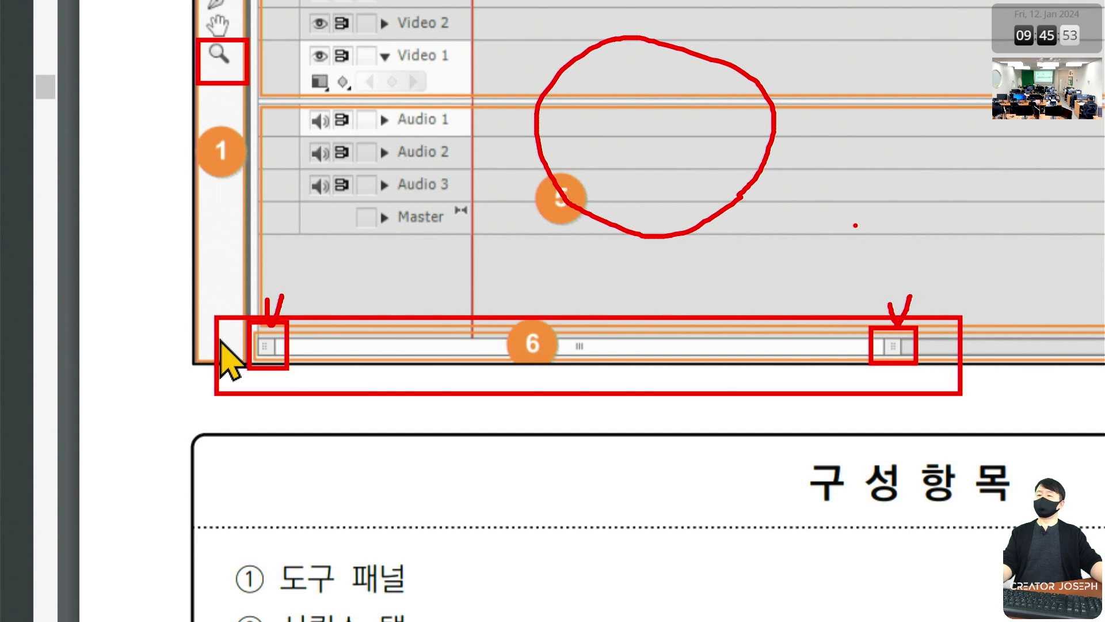
{"action": "left_click_drag", "start_coordinate": [928, 297], "coordinate": [876, 393]}
{"action": "left_click_drag", "start_coordinate": [862, 320], "coordinate": [915, 362]}
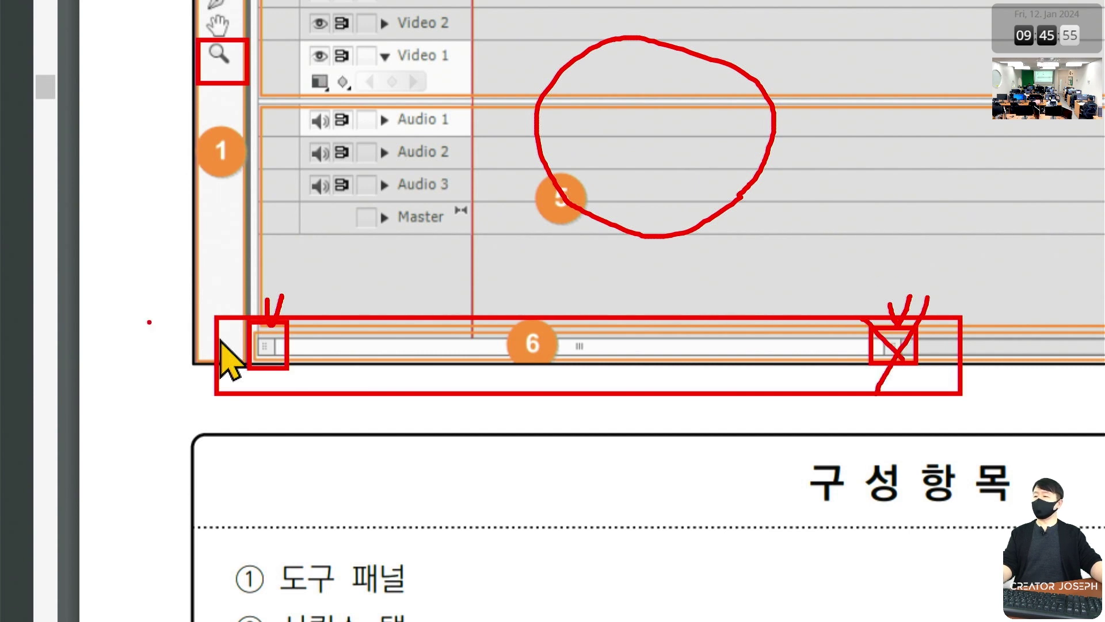
{"action": "left_click_drag", "start_coordinate": [283, 324], "coordinate": [230, 376]}
{"action": "left_click_drag", "start_coordinate": [267, 275], "coordinate": [288, 374]}
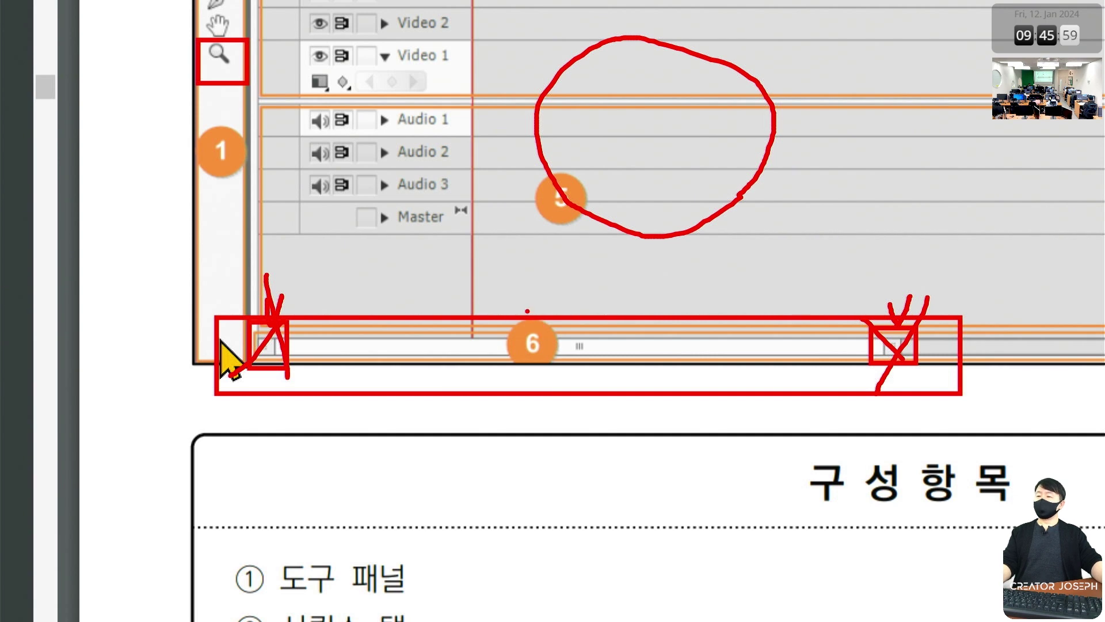
{"action": "key", "text": "Escape"}
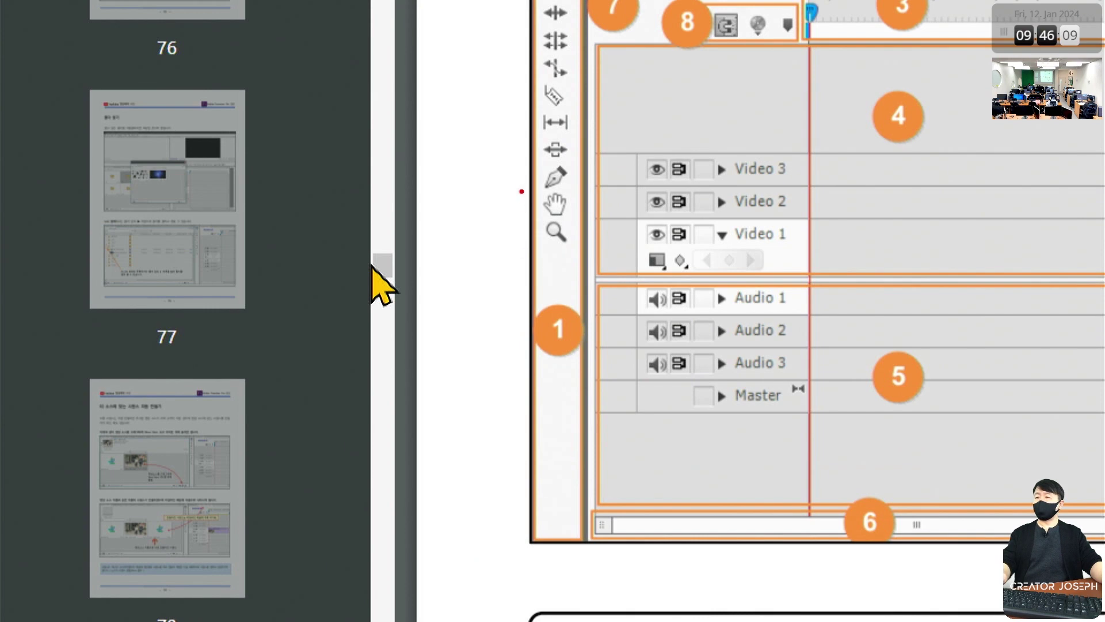
Step: Box the hand tool in red, clear it, then draw a red X over the video tracks
{"action": "left_click_drag", "start_coordinate": [522, 180], "coordinate": [586, 220]}
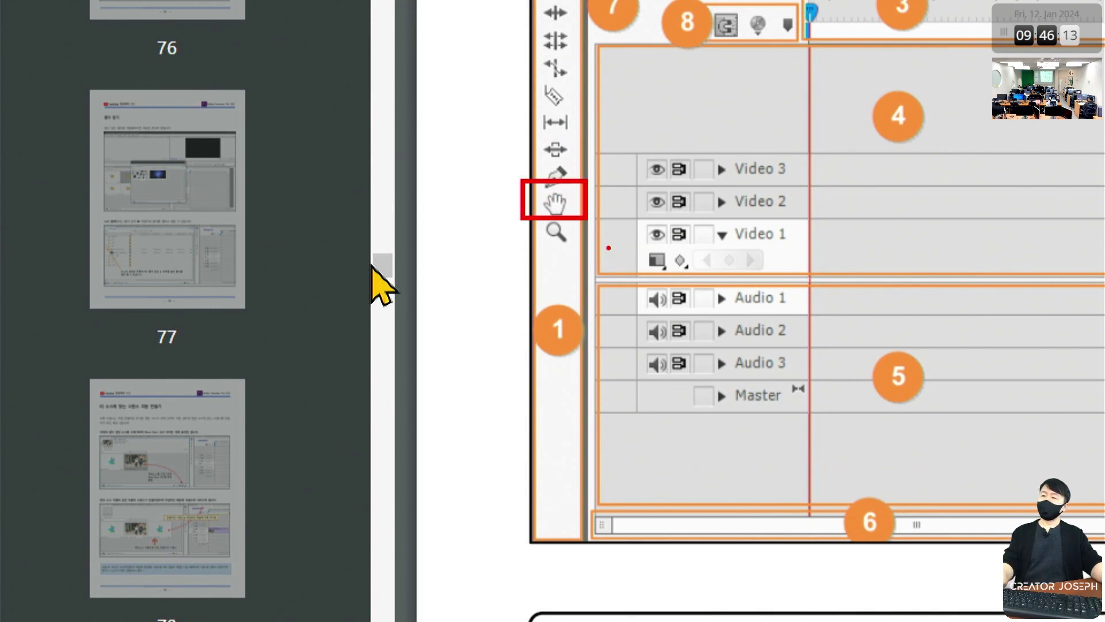
{"action": "right_click", "coordinate": [371, 270]}
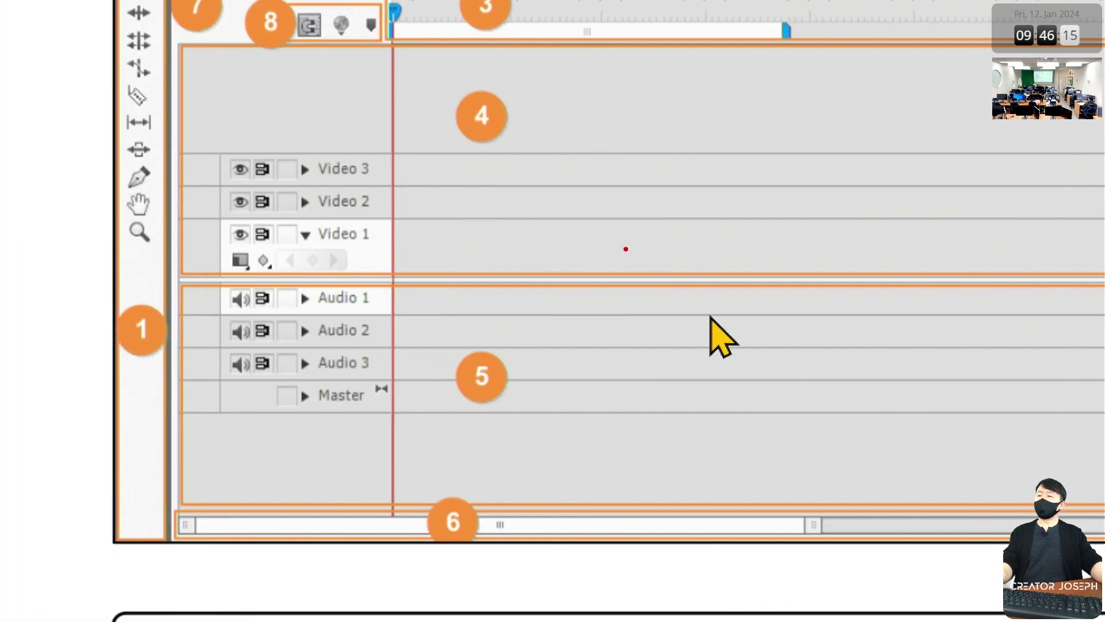
{"action": "left_click_drag", "start_coordinate": [685, 179], "coordinate": [600, 282]}
{"action": "left_click_drag", "start_coordinate": [619, 183], "coordinate": [685, 289]}
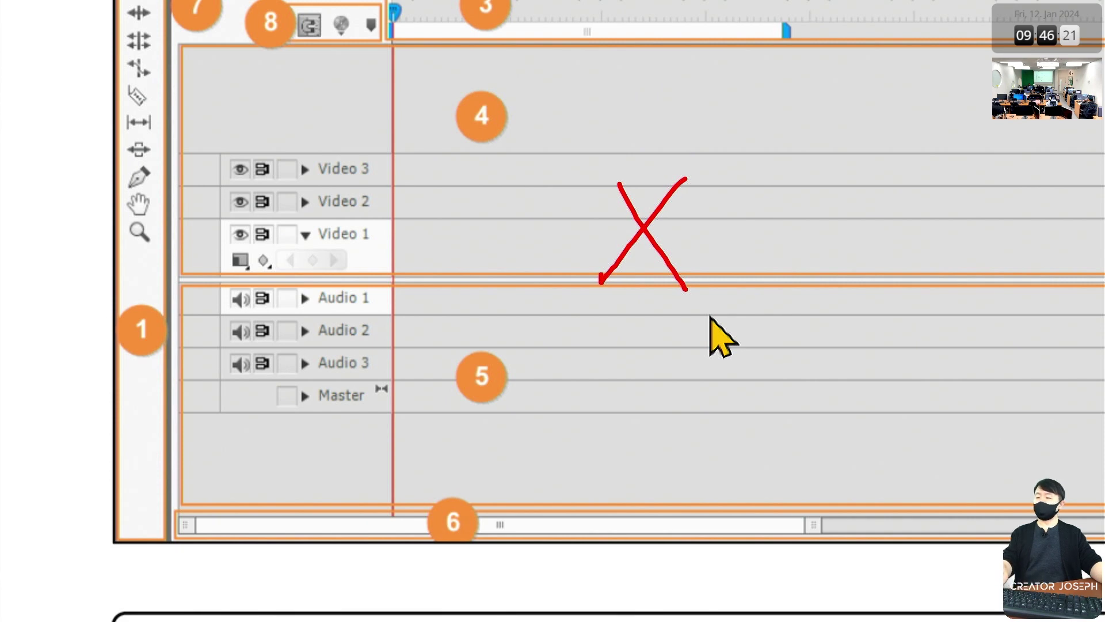
Step: Box callout 6's timeline area bar and handle in red further down the page
{"action": "scroll", "coordinate": [493, 532], "scroll_direction": "down", "scroll_amount": 1}
{"action": "left_click_drag", "start_coordinate": [462, 432], "coordinate": [539, 501]}
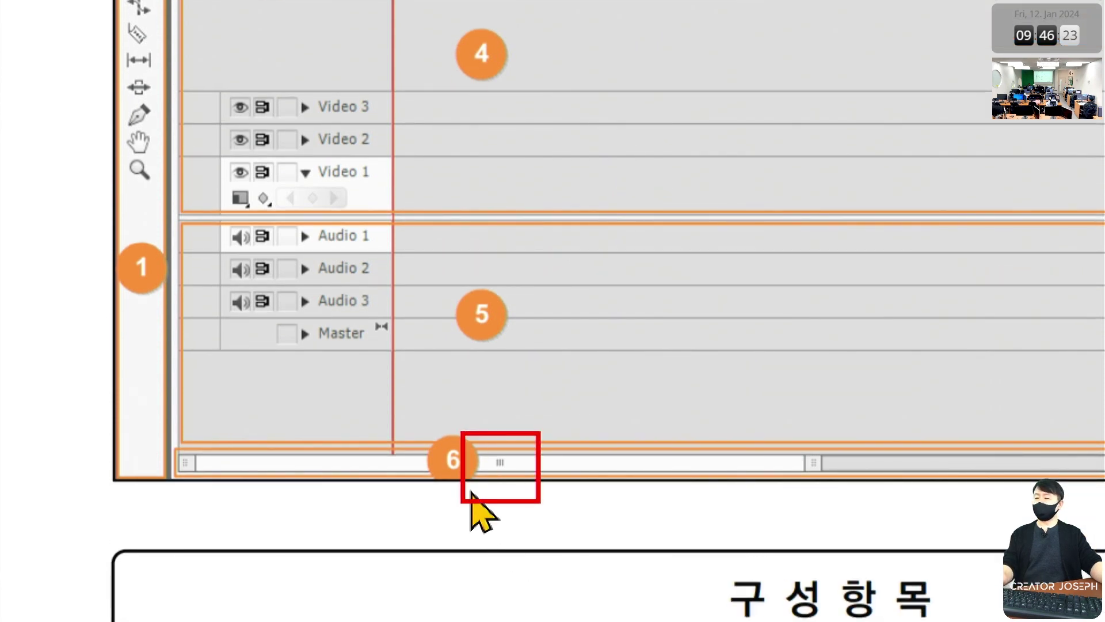
{"action": "left_click_drag", "start_coordinate": [150, 427], "coordinate": [860, 510]}
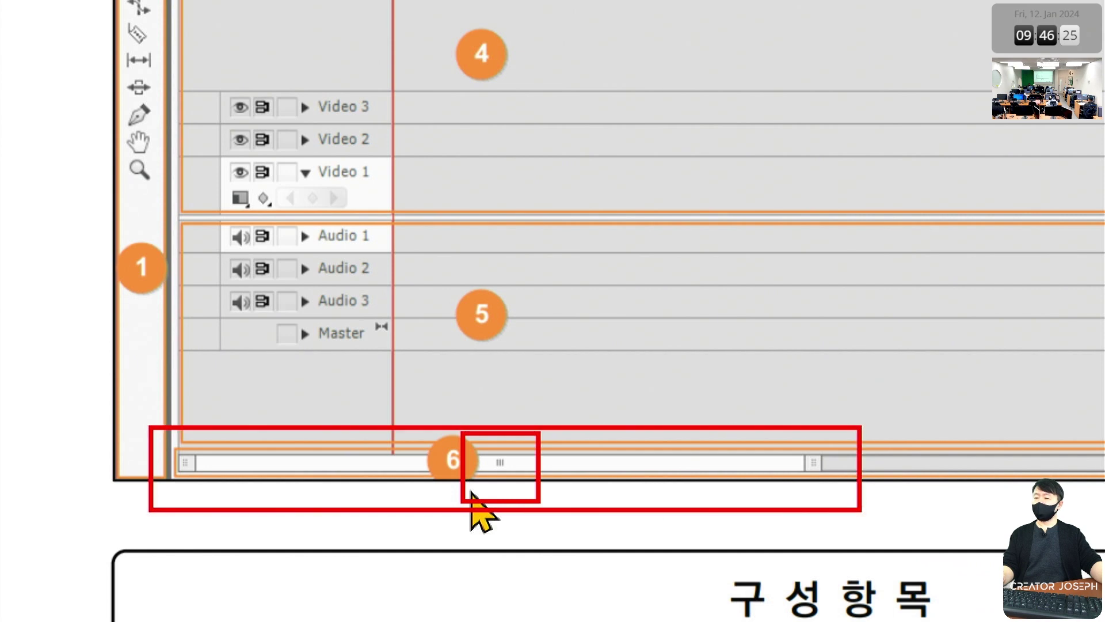
{"action": "left_click_drag", "start_coordinate": [483, 416], "coordinate": [509, 443]}
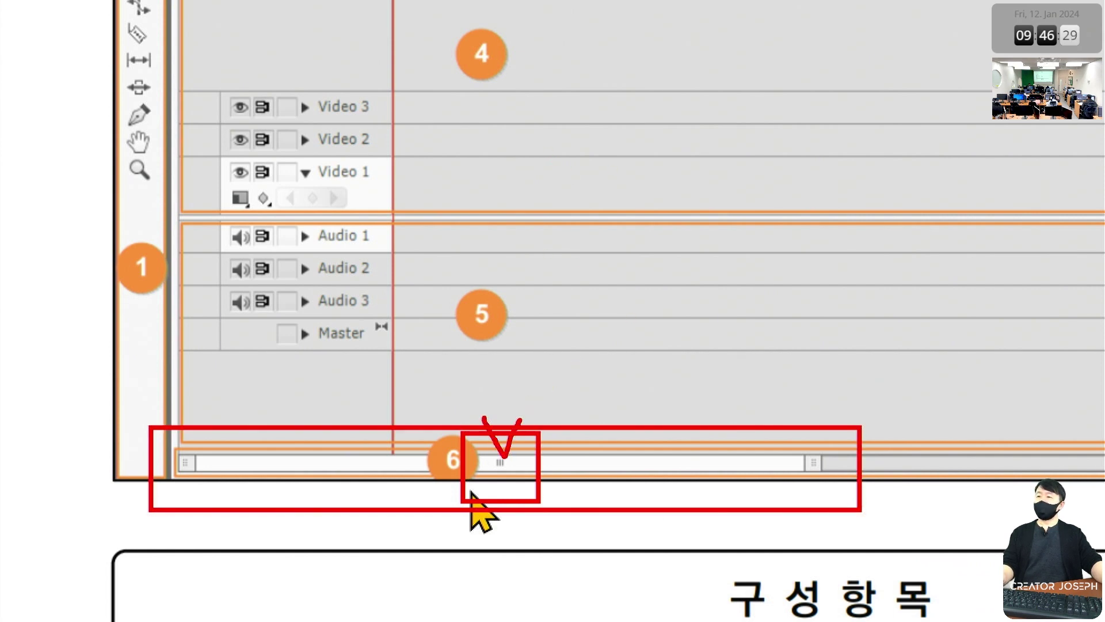
Step: Box the Video 2 and Video 1 tracks and mark the timeline's track area in red
{"action": "left_click_drag", "start_coordinate": [413, 106], "coordinate": [1083, 173]}
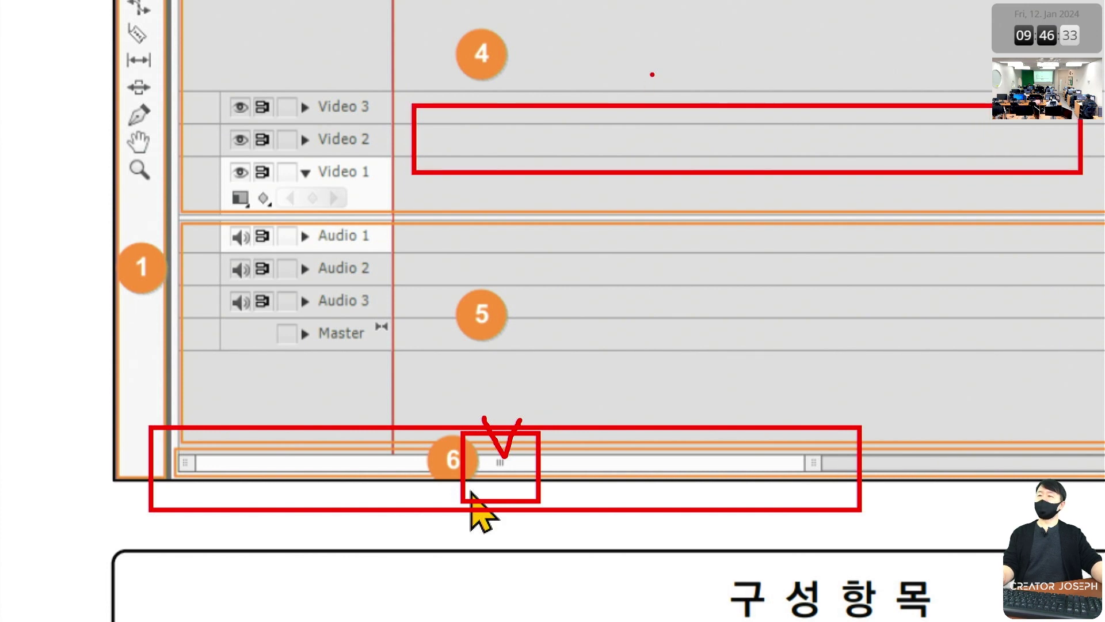
{"action": "left_click_drag", "start_coordinate": [632, 60], "coordinate": [775, 228]}
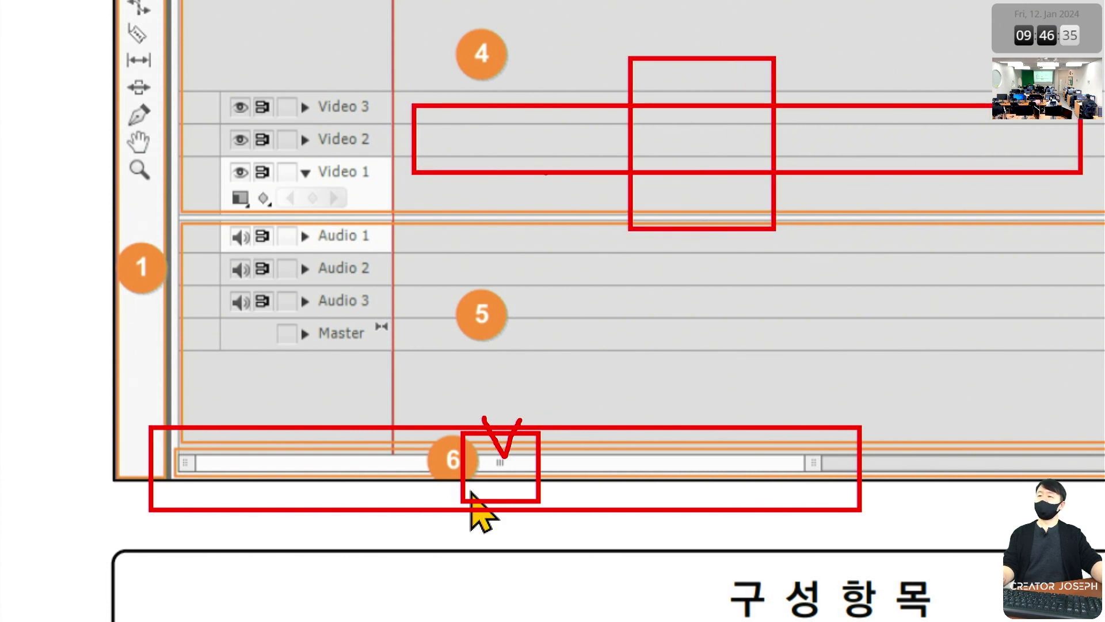
{"action": "mouse_move", "coordinate": [541, 114]}
{"action": "left_mouse_down"}
{"action": "mouse_move", "coordinate": [569, 148]}
{"action": "mouse_move", "coordinate": [557, 141]}
{"action": "left_mouse_up"}
{"action": "left_click", "coordinate": [738, 153]}
{"action": "left_click_drag", "start_coordinate": [881, 155], "coordinate": [910, 164]}
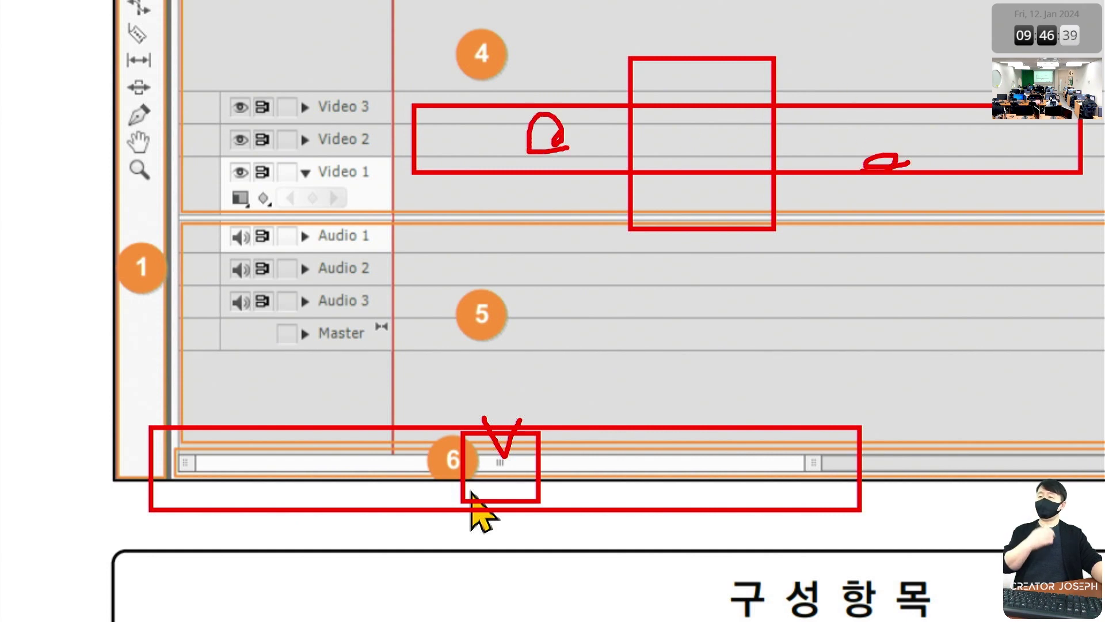
Step: Add a curve and a rightward arrow across the timeline, and outline the hand tool
{"action": "left_click_drag", "start_coordinate": [652, 23], "coordinate": [698, 44]}
{"action": "mouse_move", "coordinate": [765, 80]}
{"action": "left_mouse_down"}
{"action": "mouse_move", "coordinate": [885, 71]}
{"action": "mouse_move", "coordinate": [851, 102]}
{"action": "left_mouse_up"}
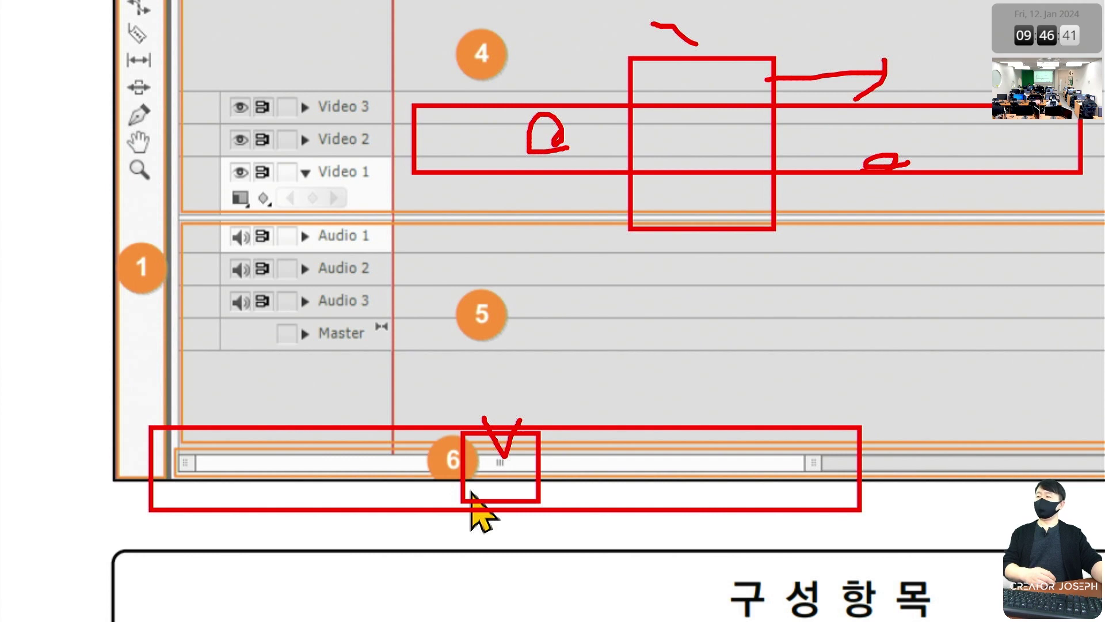
{"action": "left_click_drag", "start_coordinate": [116, 121], "coordinate": [159, 159]}
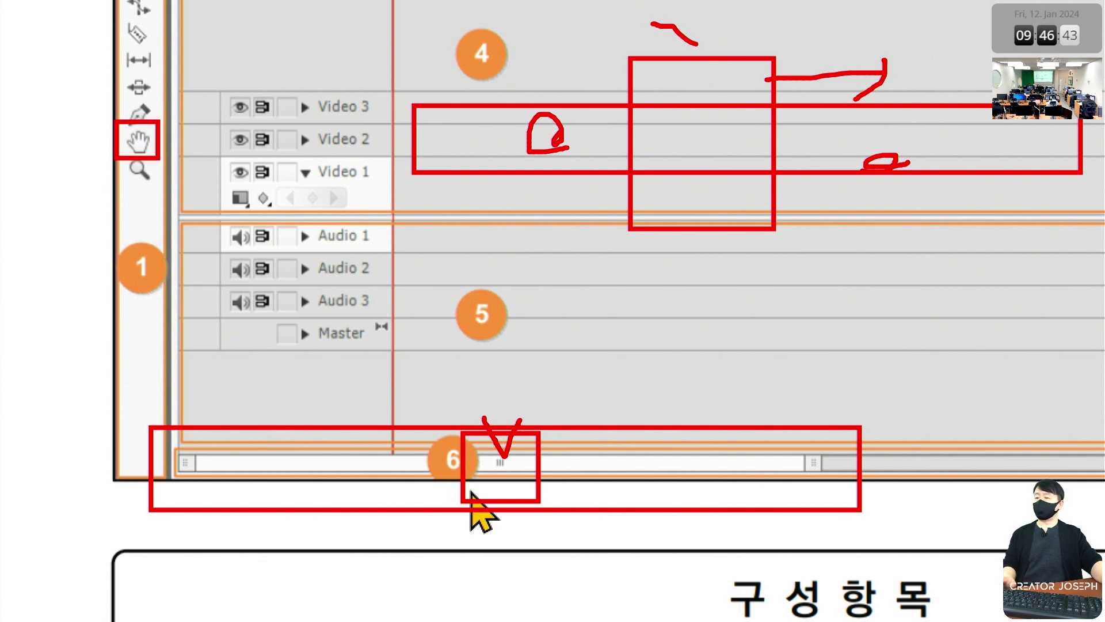
{"action": "left_click_drag", "start_coordinate": [483, 412], "coordinate": [531, 378]}
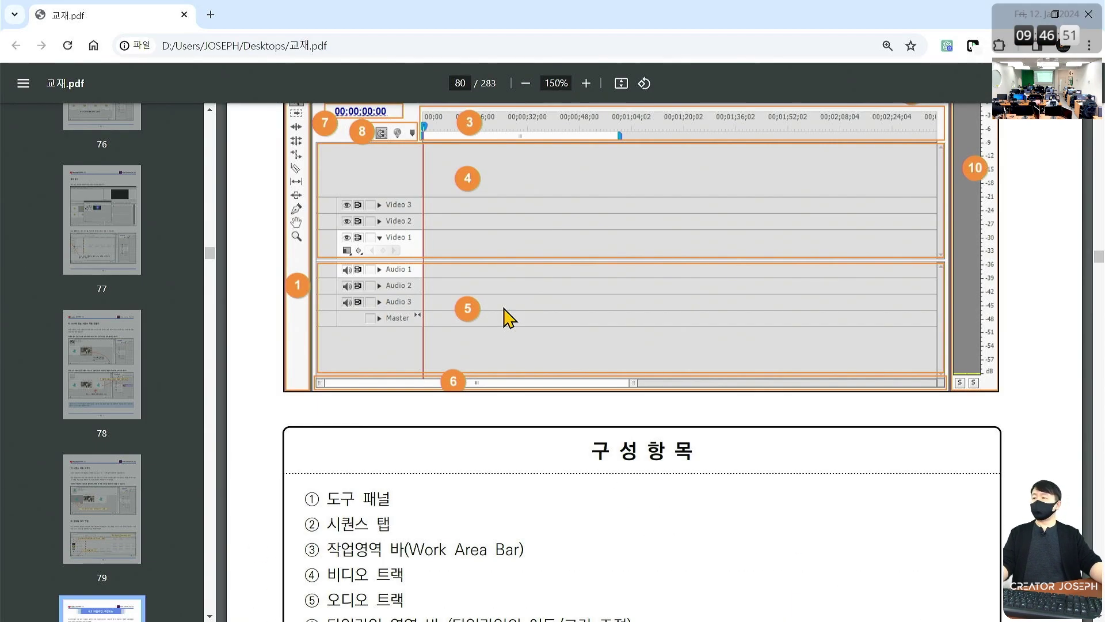
Step: Outline the track headers and check Video 2 and Video 1 in the timeline diagram
{"action": "scroll", "coordinate": [420, 488], "scroll_direction": "down", "scroll_amount": 1}
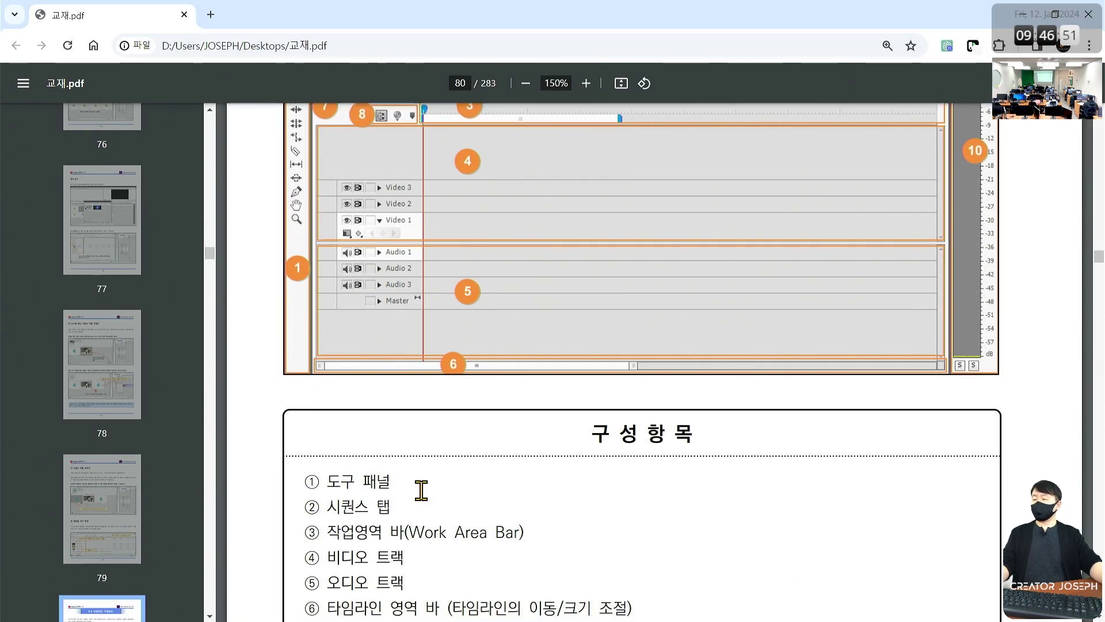
{"action": "scroll", "coordinate": [422, 490], "scroll_direction": "down", "scroll_amount": 5}
{"action": "scroll", "coordinate": [703, 234], "scroll_direction": "down", "scroll_amount": 2}
{"action": "scroll", "coordinate": [706, 234], "scroll_direction": "up", "scroll_amount": 8}
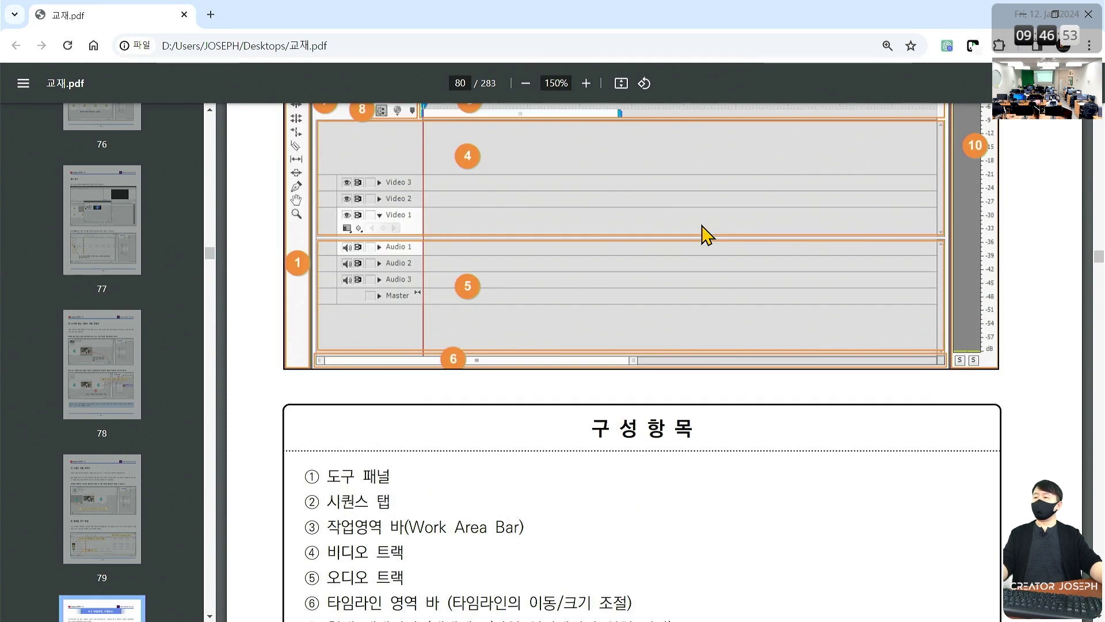
{"action": "scroll", "coordinate": [406, 395], "scroll_direction": "up", "scroll_amount": 4}
{"action": "left_click_drag", "start_coordinate": [313, 381], "coordinate": [436, 576]}
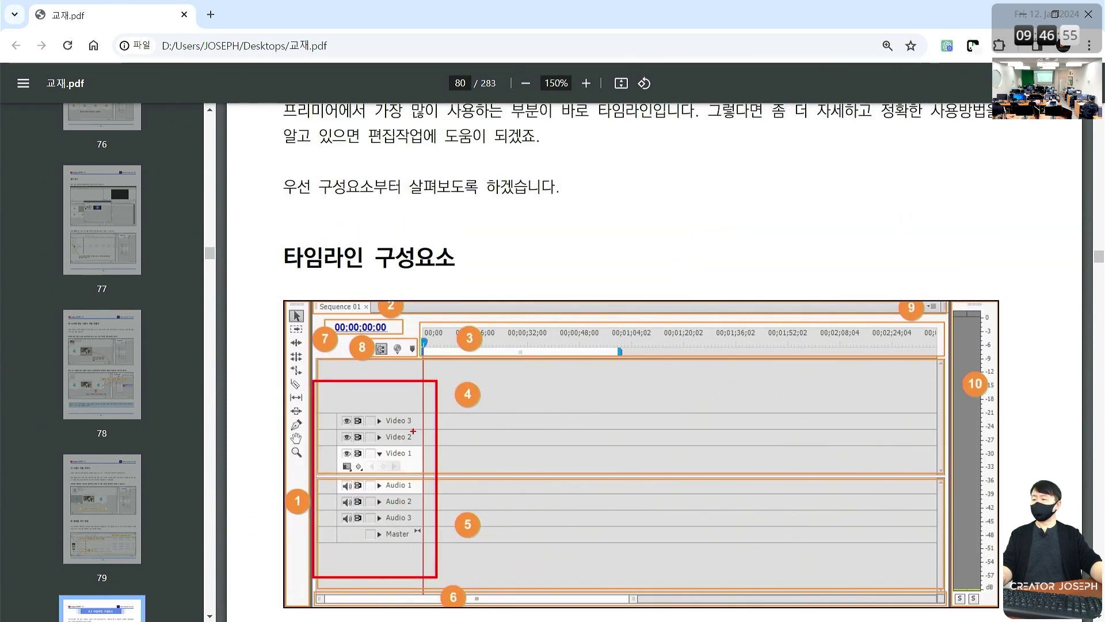
{"action": "left_click_drag", "start_coordinate": [413, 429], "coordinate": [458, 422]}
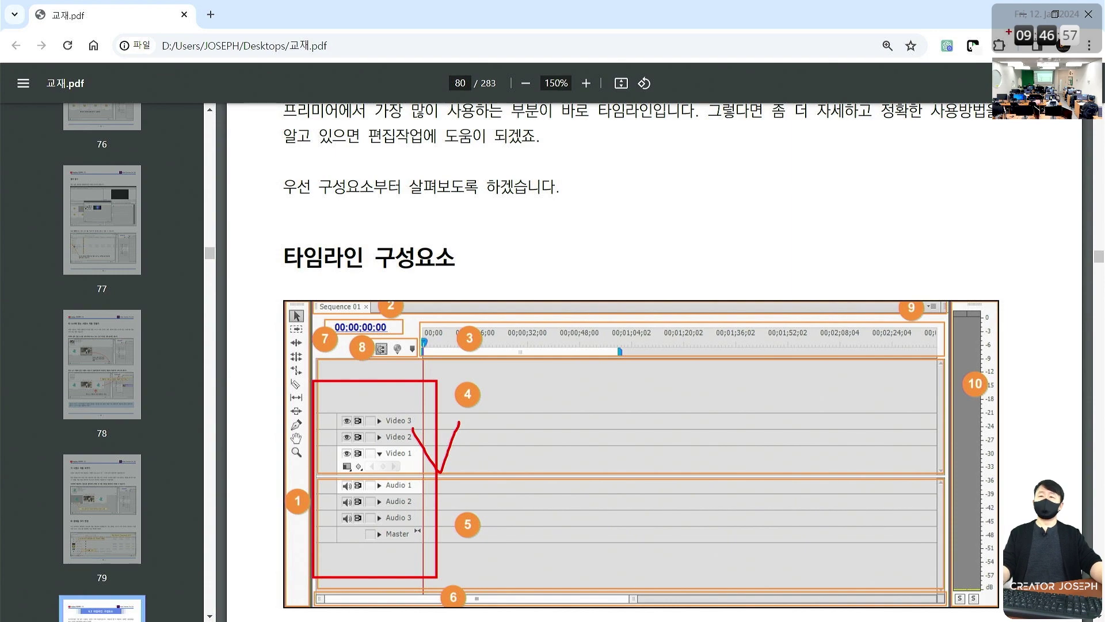
Step: Clear the markup and select the p.86 reference in the Notepad lesson plan
{"action": "key", "text": "Escape"}
{"action": "key", "text": "alt+Tab"}
{"action": "key", "text": "alt+Tab"}
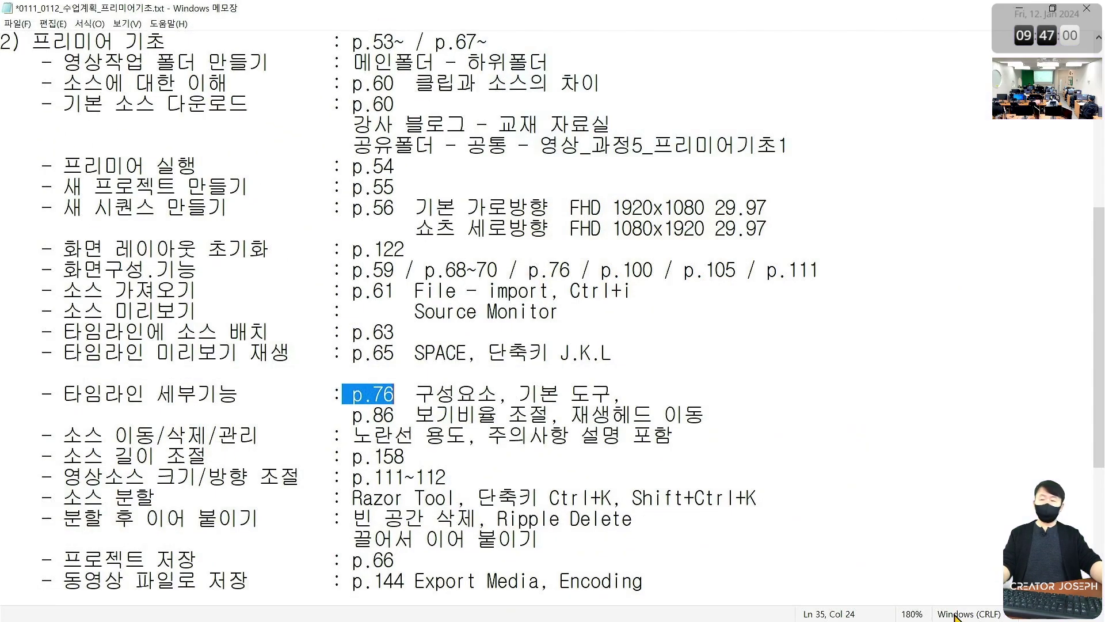
{"action": "left_click_drag", "start_coordinate": [352, 416], "coordinate": [393, 416]}
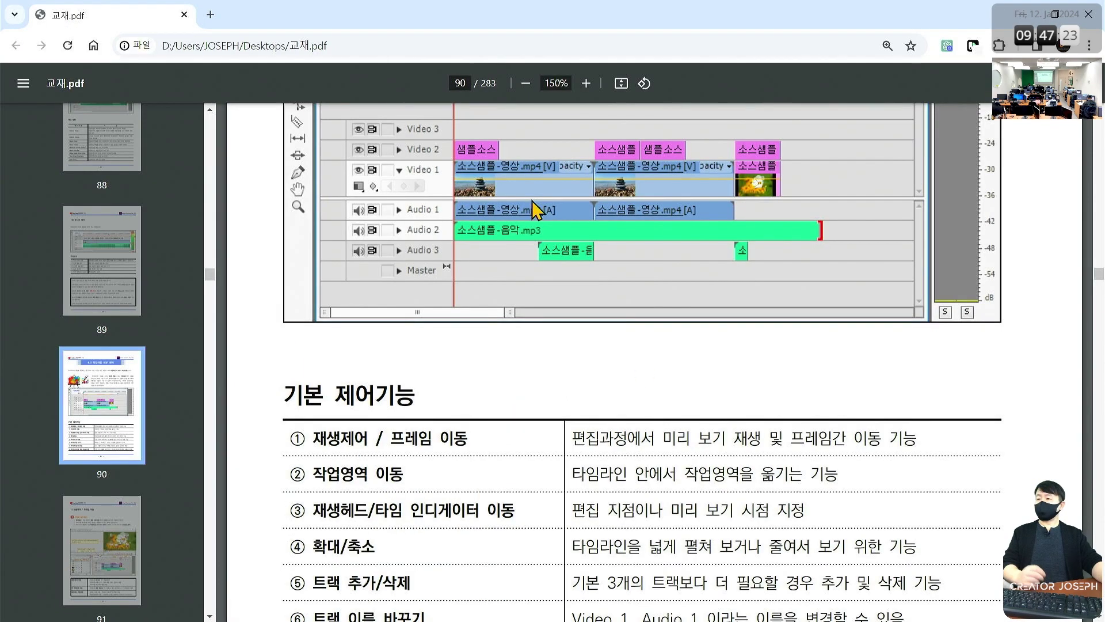
Step: Outline rows ① through ④ of page 90's control-function table, then clear them and move on
{"action": "scroll", "coordinate": [541, 242], "scroll_direction": "down", "scroll_amount": 2}
{"action": "scroll", "coordinate": [506, 368], "scroll_direction": "down", "scroll_amount": 3}
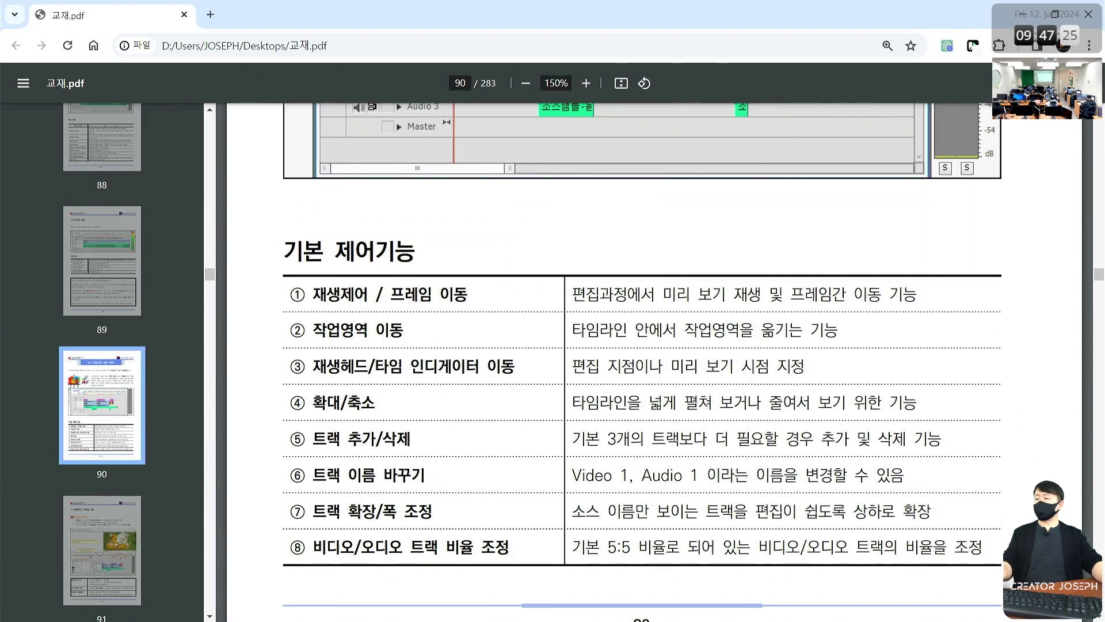
{"action": "left_click_drag", "start_coordinate": [281, 282], "coordinate": [520, 305]}
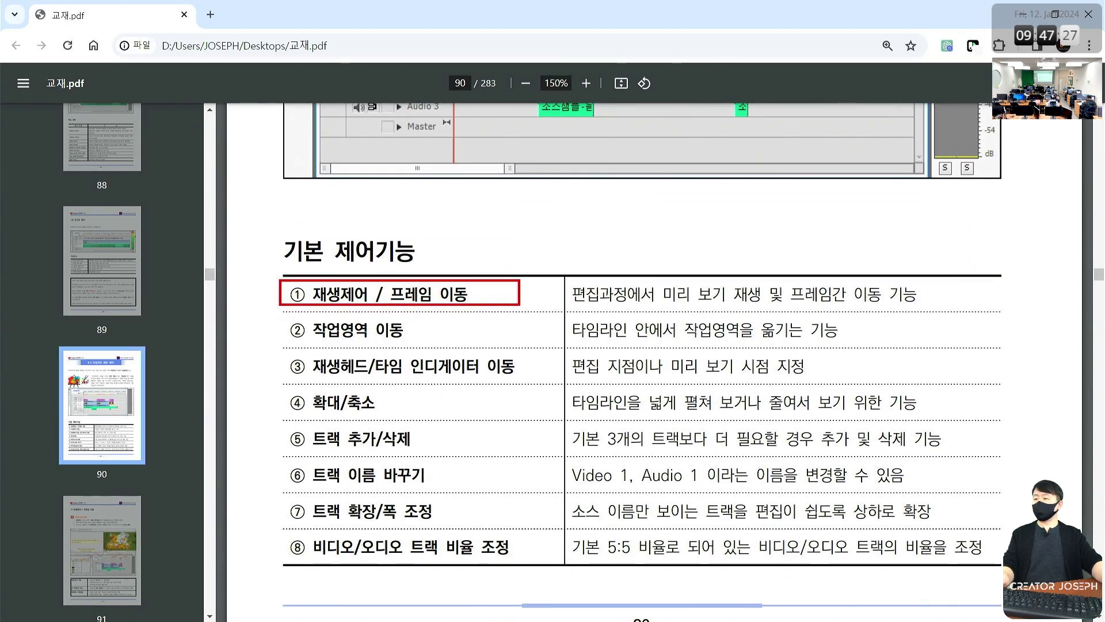
{"action": "left_click_drag", "start_coordinate": [284, 327], "coordinate": [437, 343]}
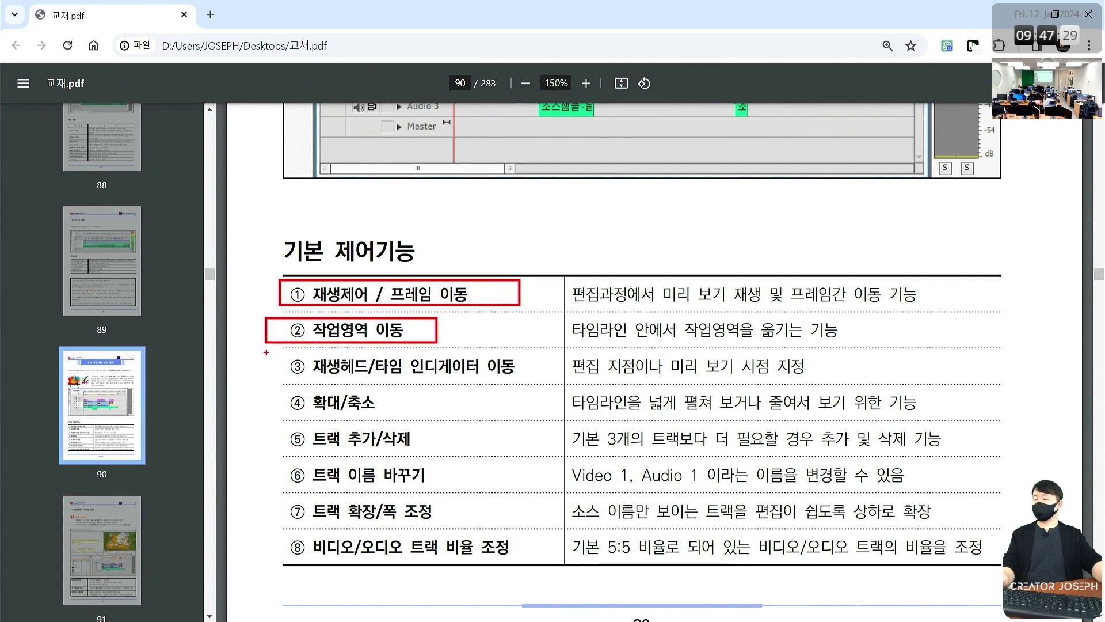
{"action": "left_click_drag", "start_coordinate": [233, 350], "coordinate": [548, 387]}
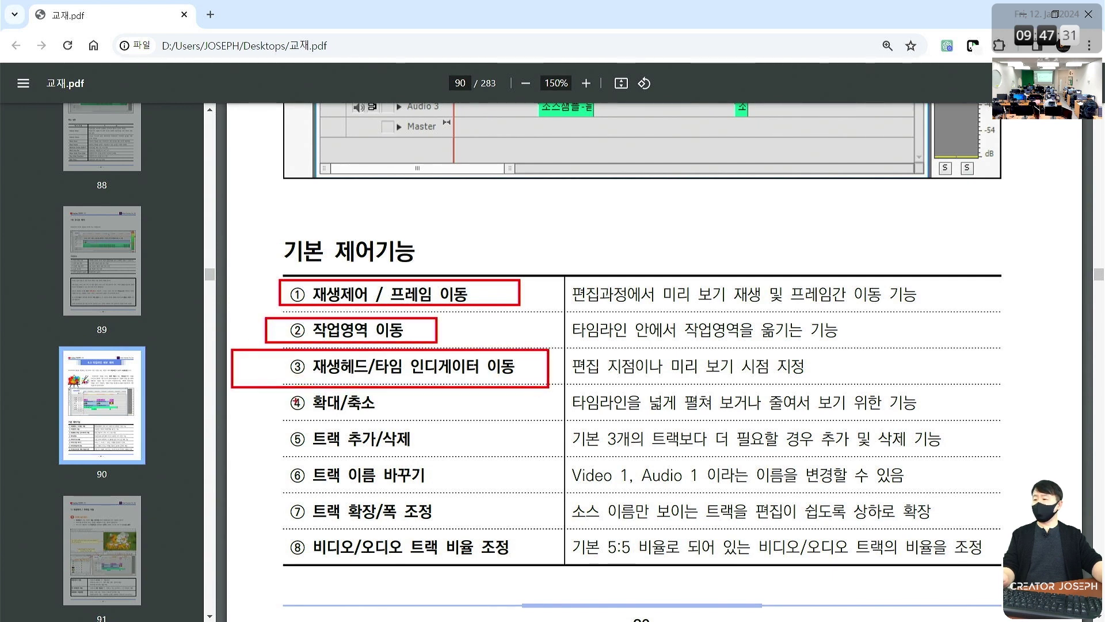
{"action": "mouse_move", "coordinate": [255, 387]}
{"action": "left_mouse_down"}
{"action": "mouse_move", "coordinate": [303, 408]}
{"action": "mouse_move", "coordinate": [440, 426]}
{"action": "left_mouse_up"}
{"action": "left_click_drag", "start_coordinate": [267, 282], "coordinate": [278, 432]}
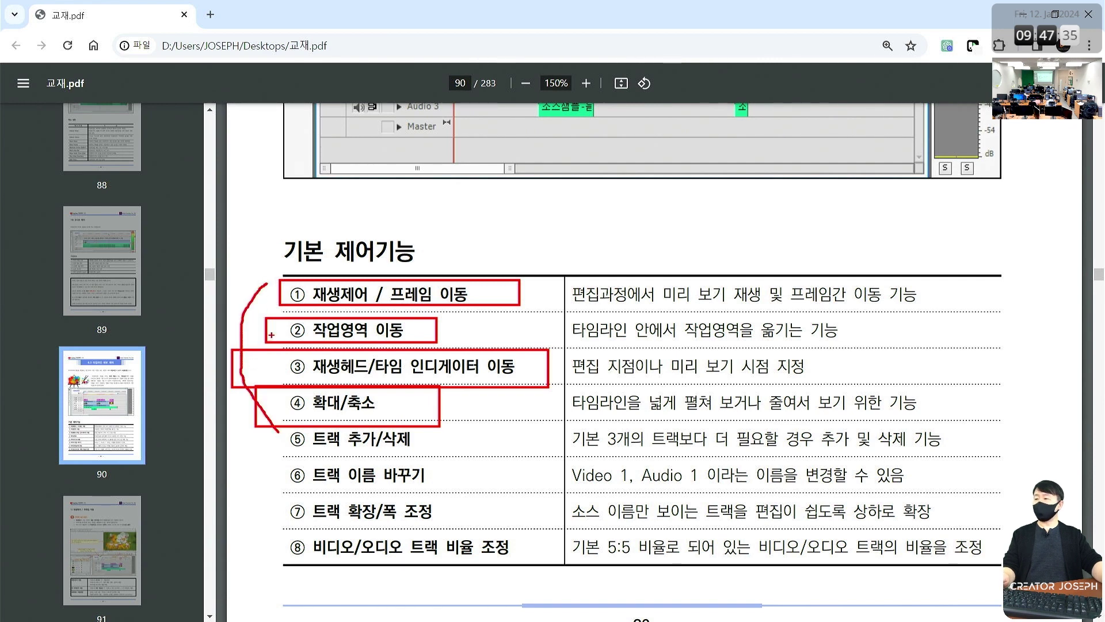
{"action": "left_click_drag", "start_coordinate": [219, 281], "coordinate": [596, 423]}
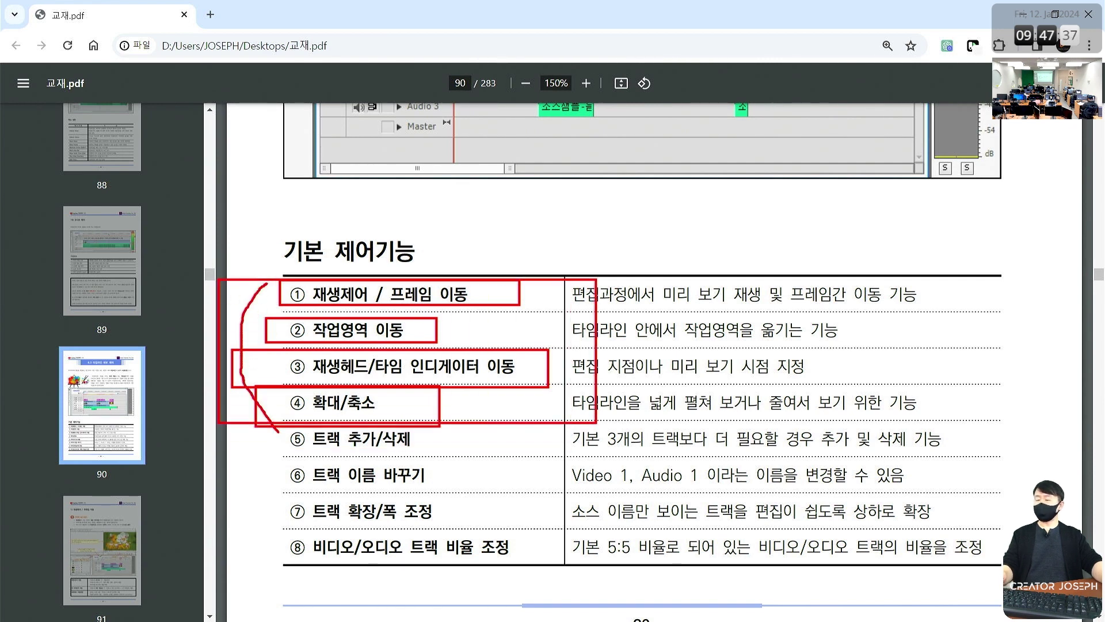
{"action": "key", "text": "Escape"}
{"action": "scroll", "coordinate": [602, 426], "scroll_direction": "down", "scroll_amount": 4}
Step: Scroll down to page 91's playback-method table
{"action": "scroll", "coordinate": [604, 437], "scroll_direction": "down", "scroll_amount": 6}
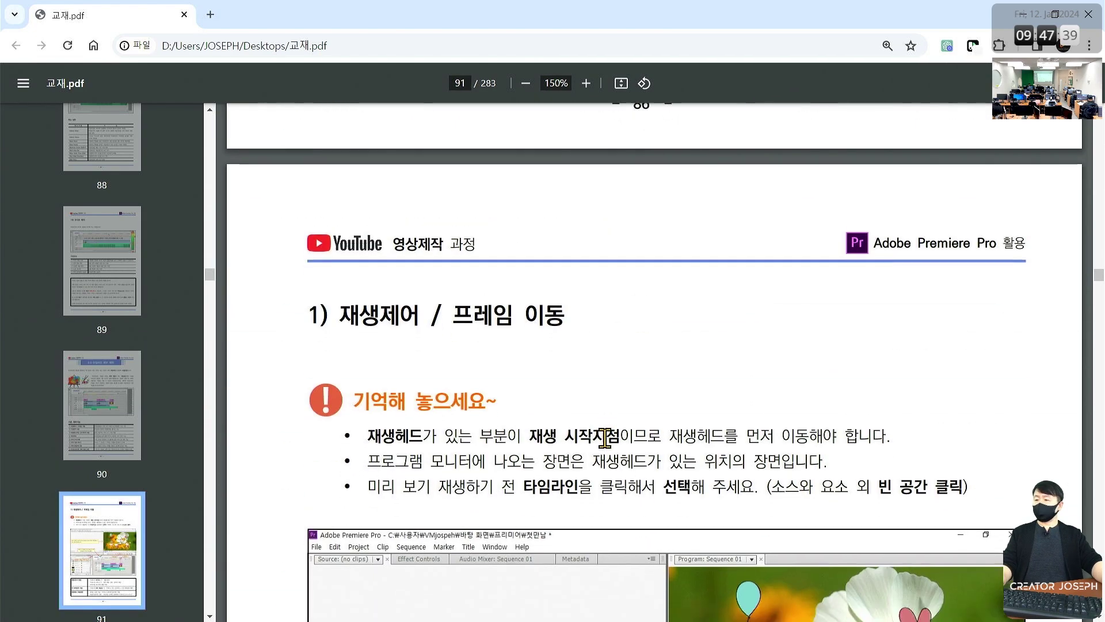
{"action": "scroll", "coordinate": [604, 437], "scroll_direction": "down", "scroll_amount": 4}
{"action": "scroll", "coordinate": [604, 437], "scroll_direction": "up", "scroll_amount": 2}
{"action": "scroll", "coordinate": [604, 437], "scroll_direction": "down", "scroll_amount": 6}
{"action": "scroll", "coordinate": [605, 438], "scroll_direction": "down", "scroll_amount": 1}
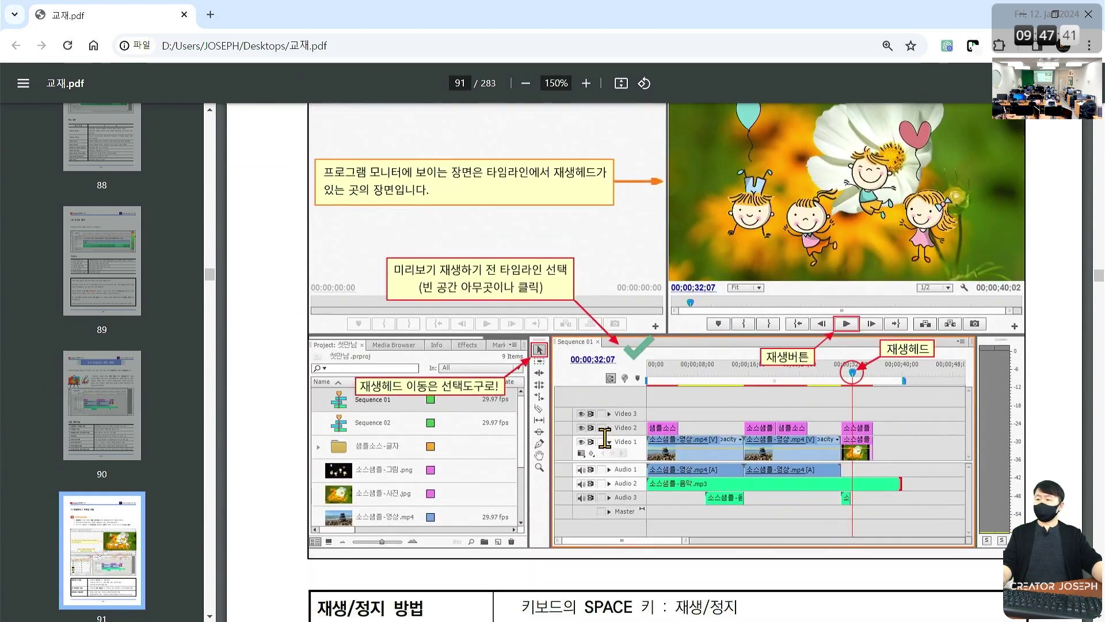
{"action": "scroll", "coordinate": [605, 438], "scroll_direction": "down", "scroll_amount": 2}
{"action": "scroll", "coordinate": [829, 311], "scroll_direction": "down", "scroll_amount": 2}
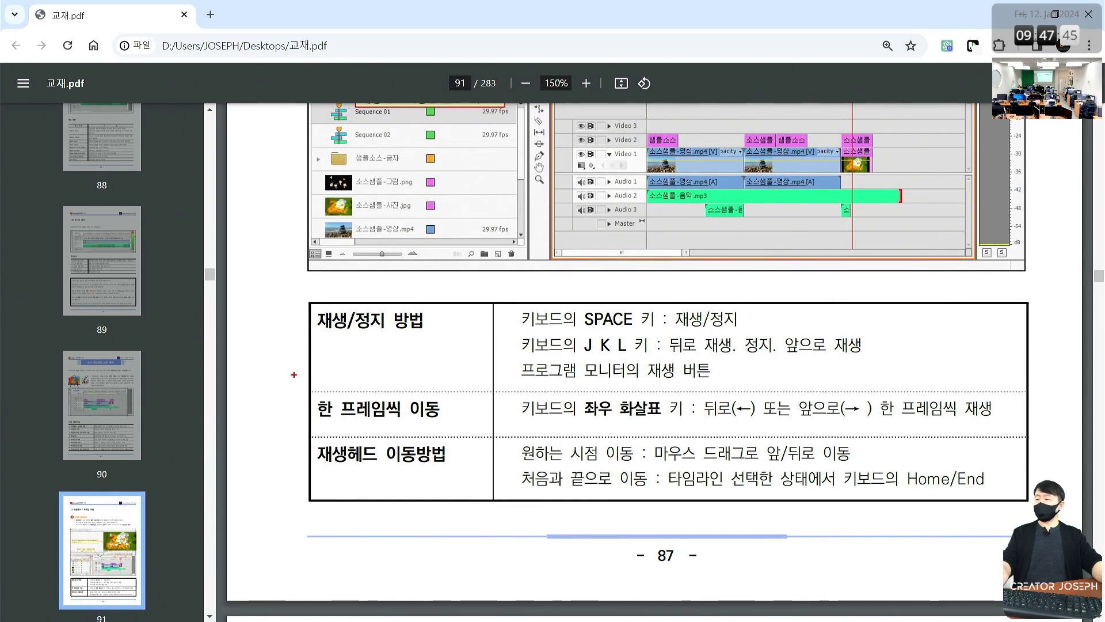
Step: In draw mode, outline the table, underline the SPACE 재생/정지 row and box J K L
{"action": "key", "text": "ctrl+2"}
{"action": "left_click_drag", "start_coordinate": [271, 278], "coordinate": [1045, 526]}
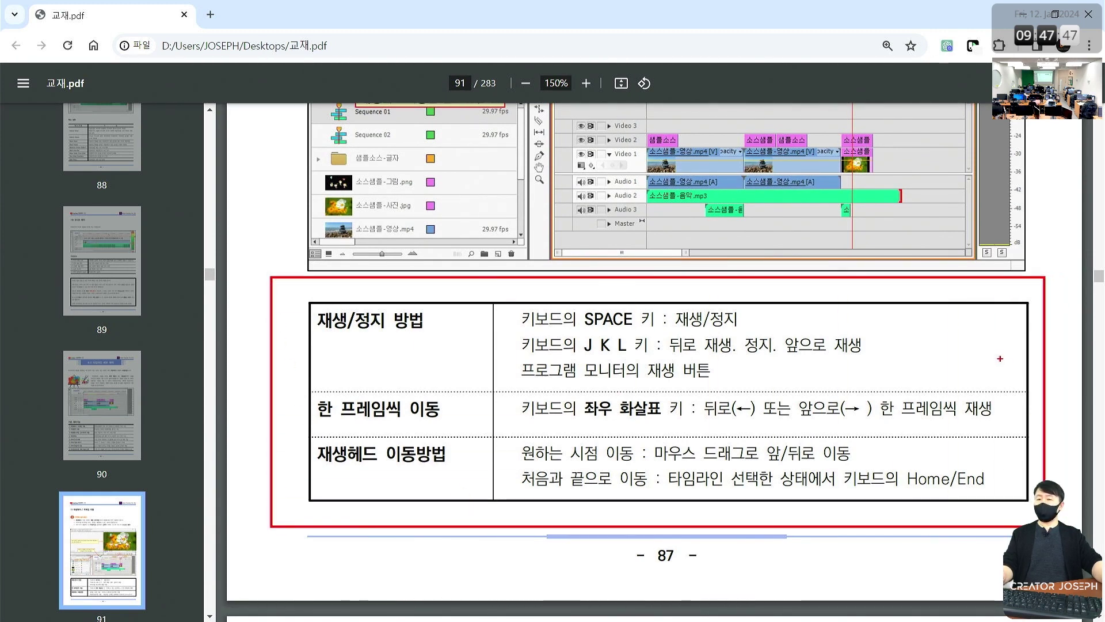
{"action": "left_click_drag", "start_coordinate": [997, 355], "coordinate": [1040, 363]}
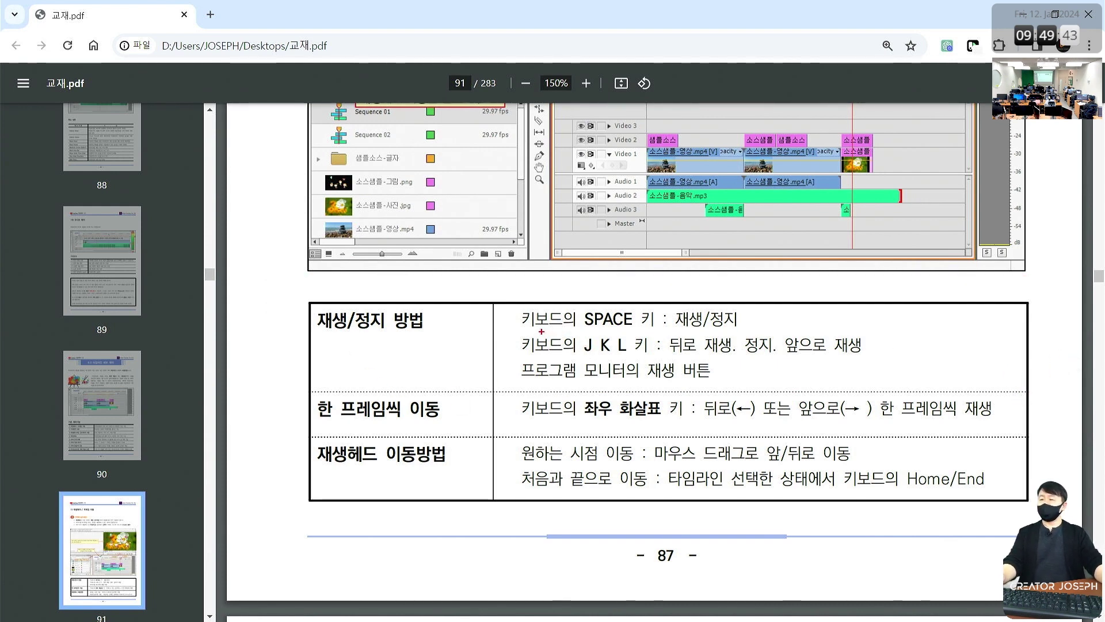
{"action": "left_click_drag", "start_coordinate": [518, 331], "coordinate": [751, 331]}
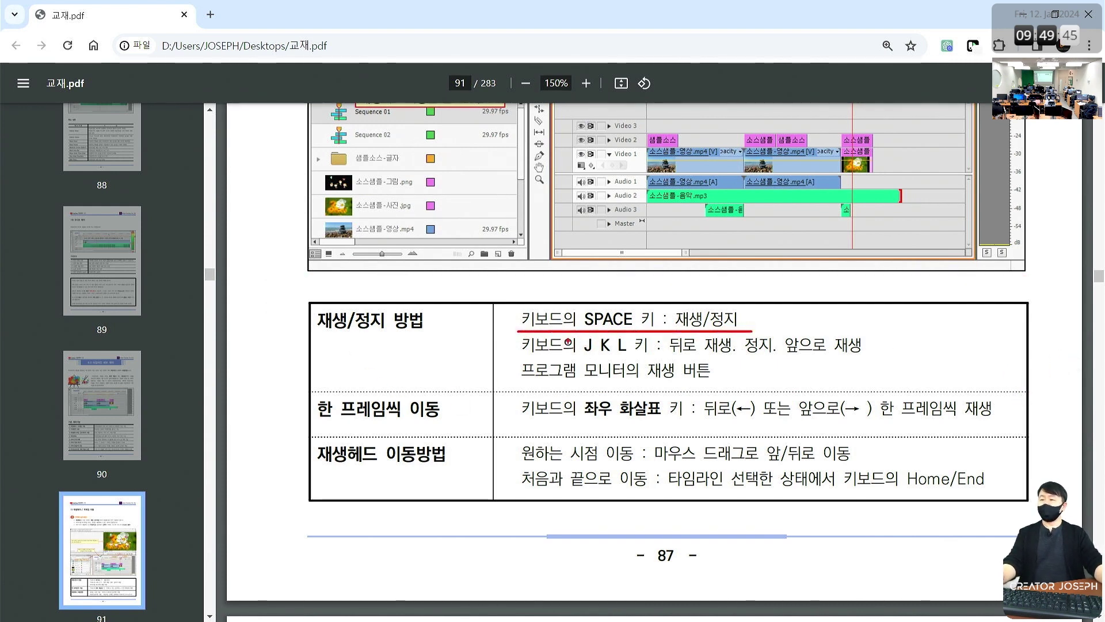
{"action": "left_click_drag", "start_coordinate": [574, 326], "coordinate": [634, 361]}
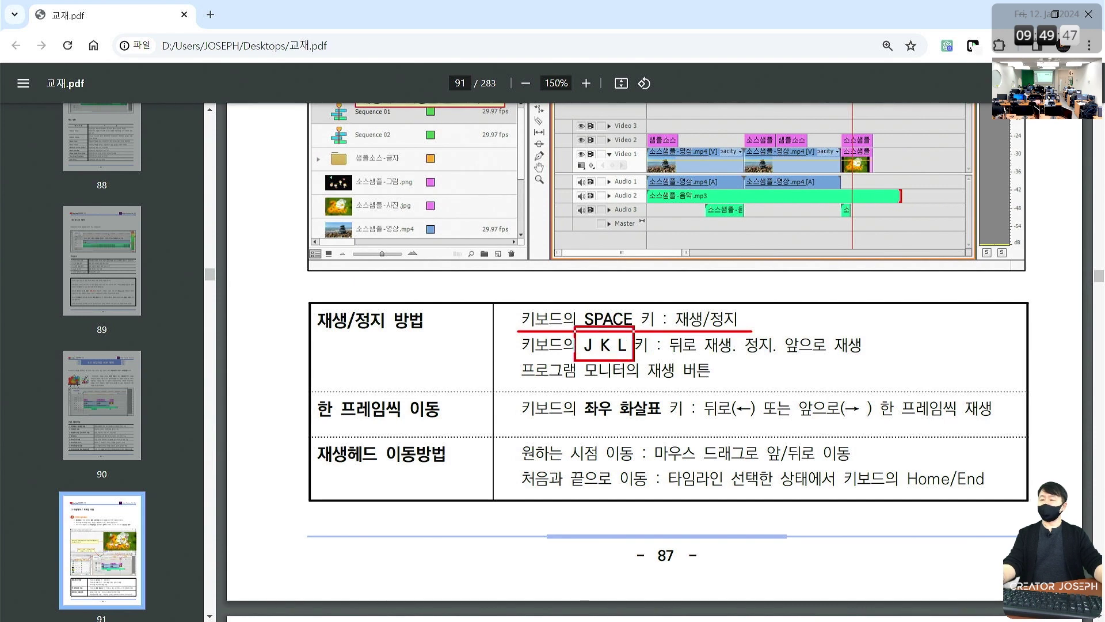
{"action": "key", "text": "Escape"}
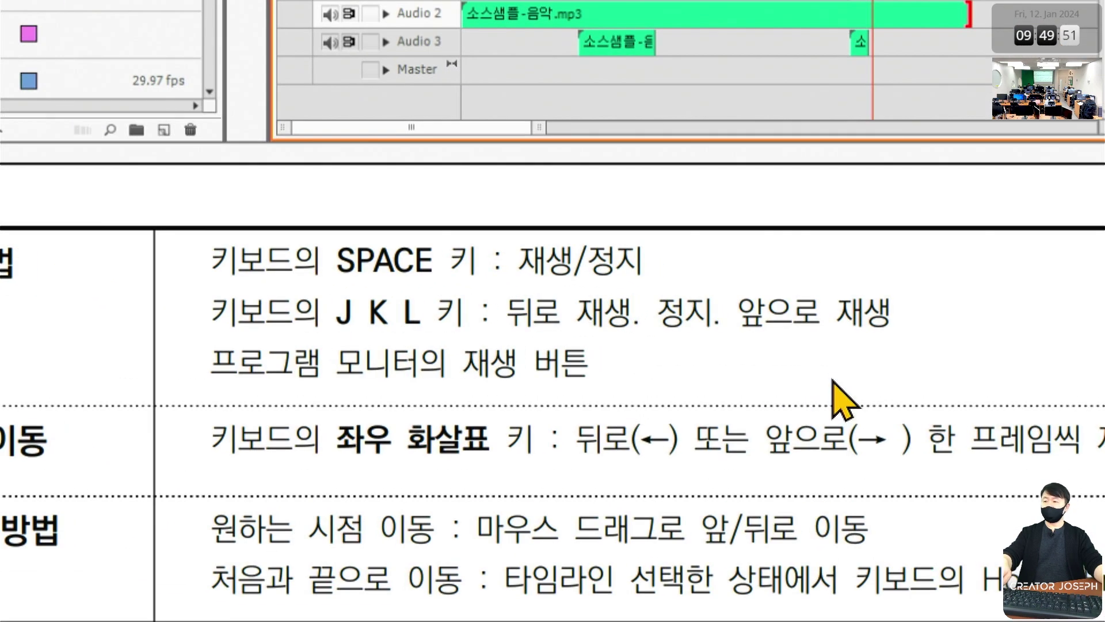
{"action": "left_click_drag", "start_coordinate": [321, 288], "coordinate": [364, 333]}
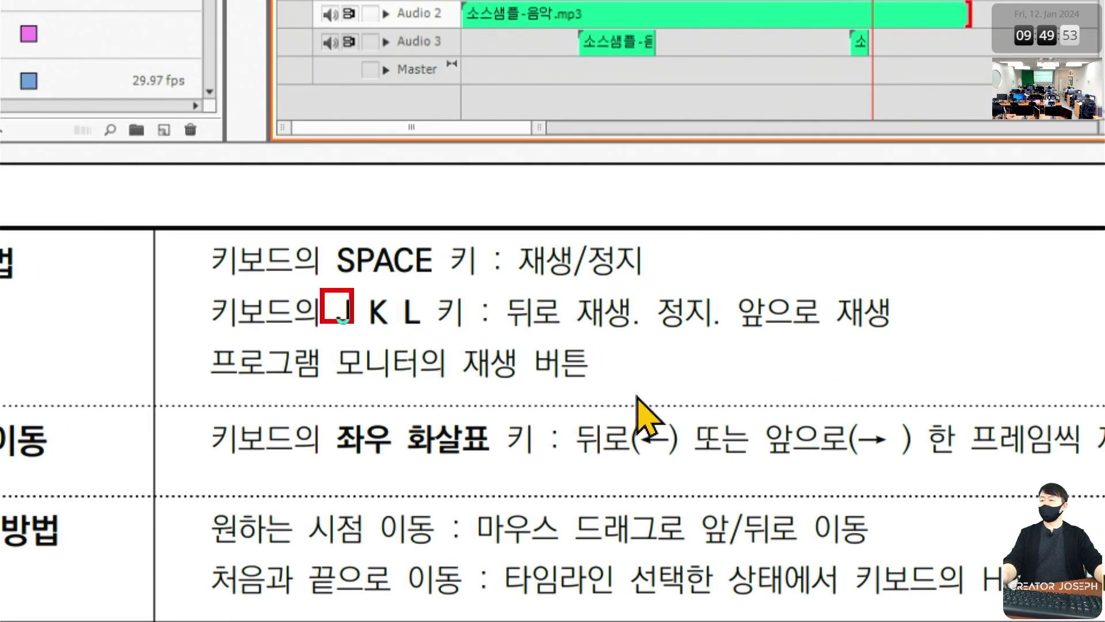
{"action": "left_click_drag", "start_coordinate": [500, 294], "coordinate": [637, 340]}
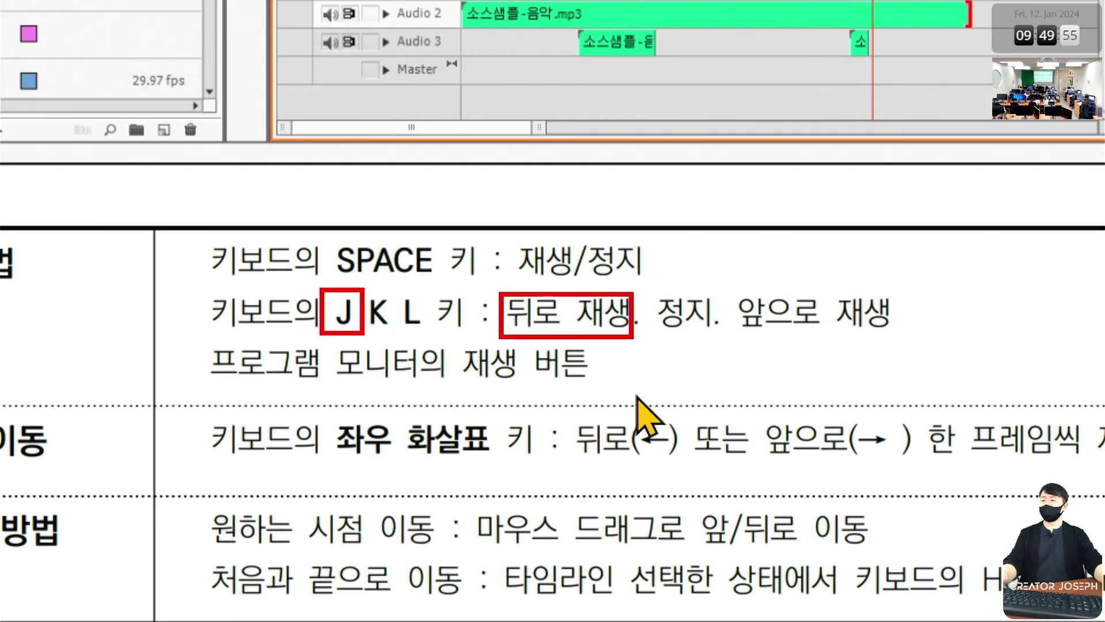
{"action": "left_click_drag", "start_coordinate": [695, 195], "coordinate": [588, 181]}
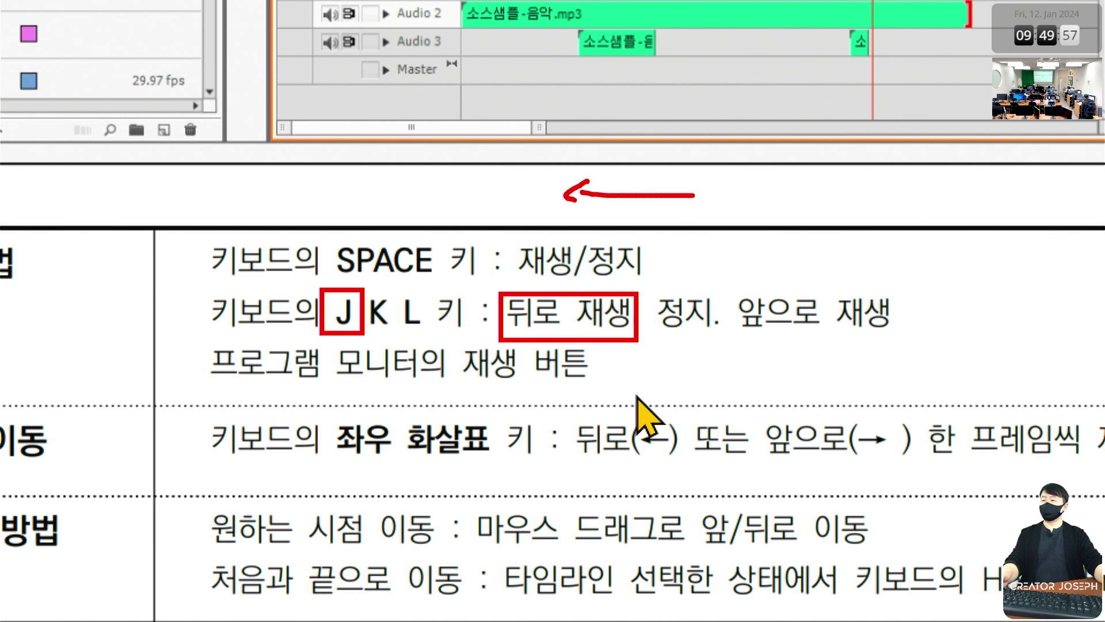
{"action": "left_click_drag", "start_coordinate": [369, 292], "coordinate": [399, 334]}
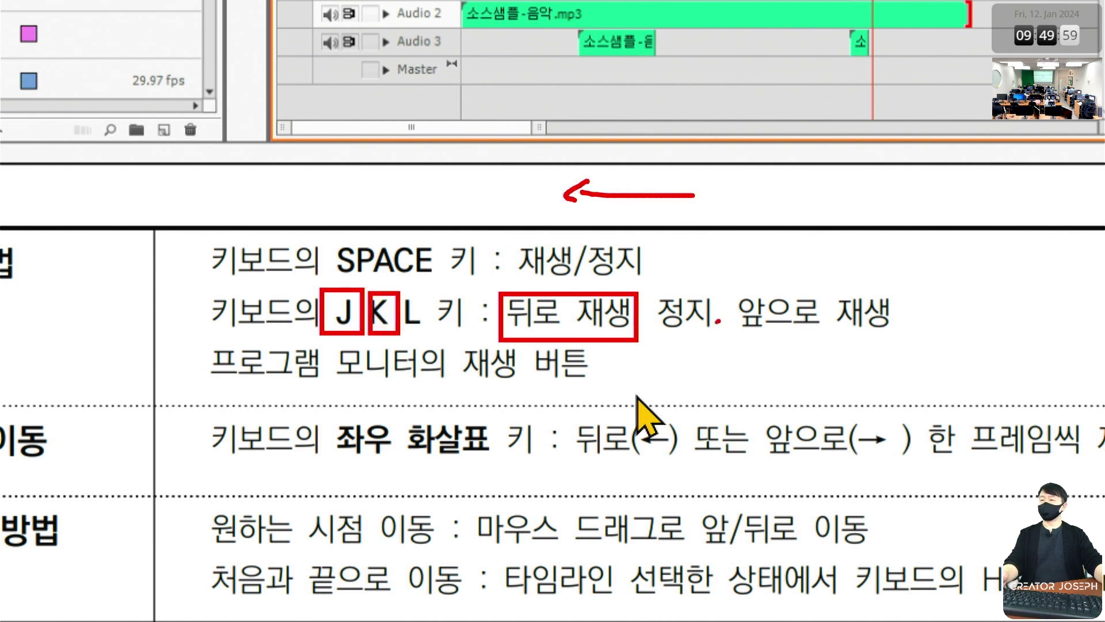
{"action": "left_click_drag", "start_coordinate": [653, 291], "coordinate": [717, 341]}
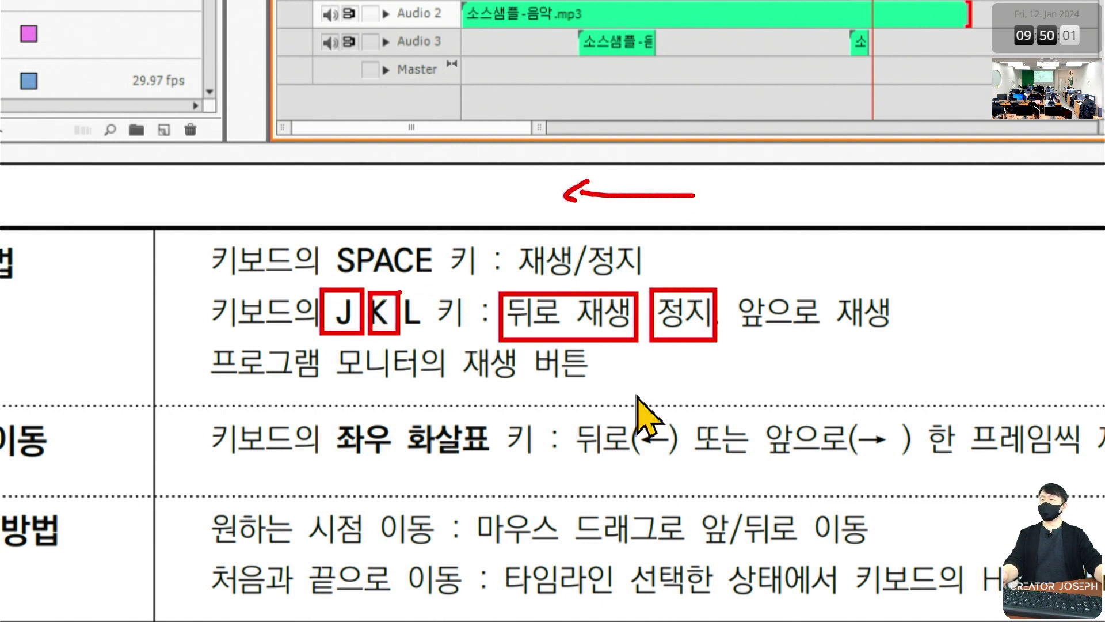
{"action": "left_click_drag", "start_coordinate": [397, 291], "coordinate": [436, 337]}
{"action": "left_click_drag", "start_coordinate": [734, 284], "coordinate": [887, 346]}
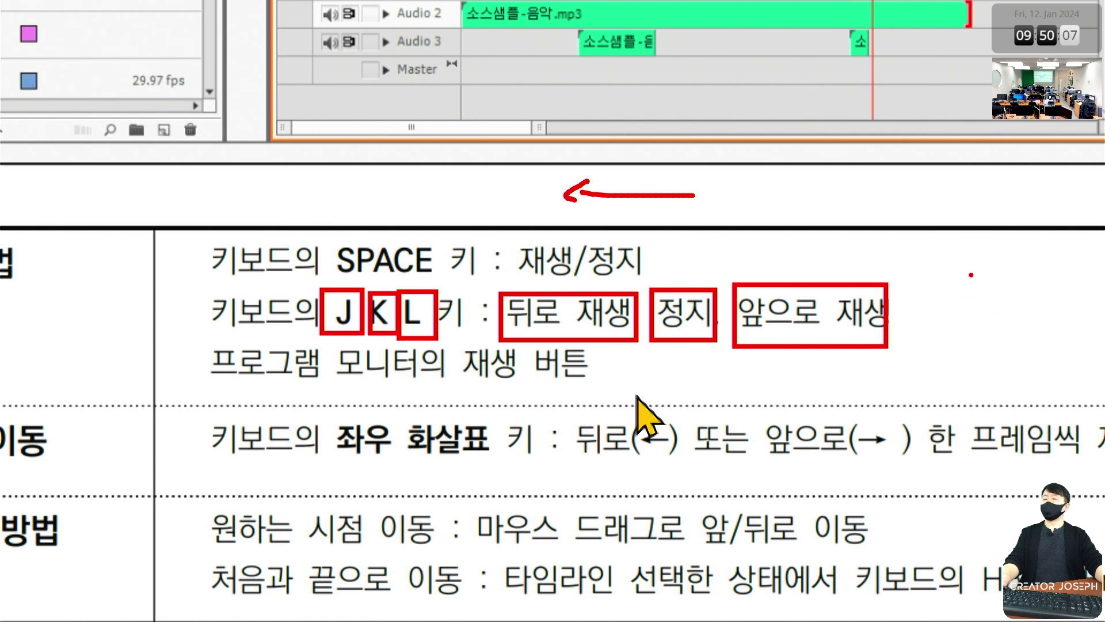
{"action": "mouse_move", "coordinate": [971, 275]}
{"action": "left_mouse_down"}
{"action": "mouse_move", "coordinate": [973, 288]}
{"action": "mouse_move", "coordinate": [1018, 305]}
{"action": "mouse_move", "coordinate": [1056, 284]}
{"action": "left_mouse_up"}
{"action": "left_click_drag", "start_coordinate": [1058, 264], "coordinate": [1059, 341]}
{"action": "left_click_drag", "start_coordinate": [932, 257], "coordinate": [1071, 360]}
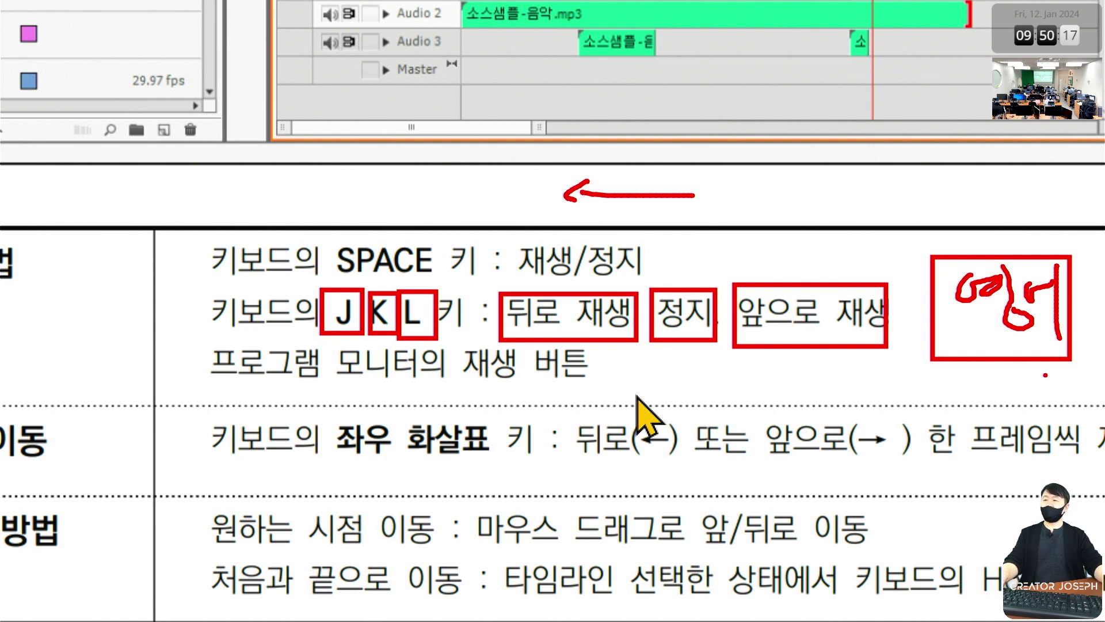
{"action": "key", "text": "Escape"}
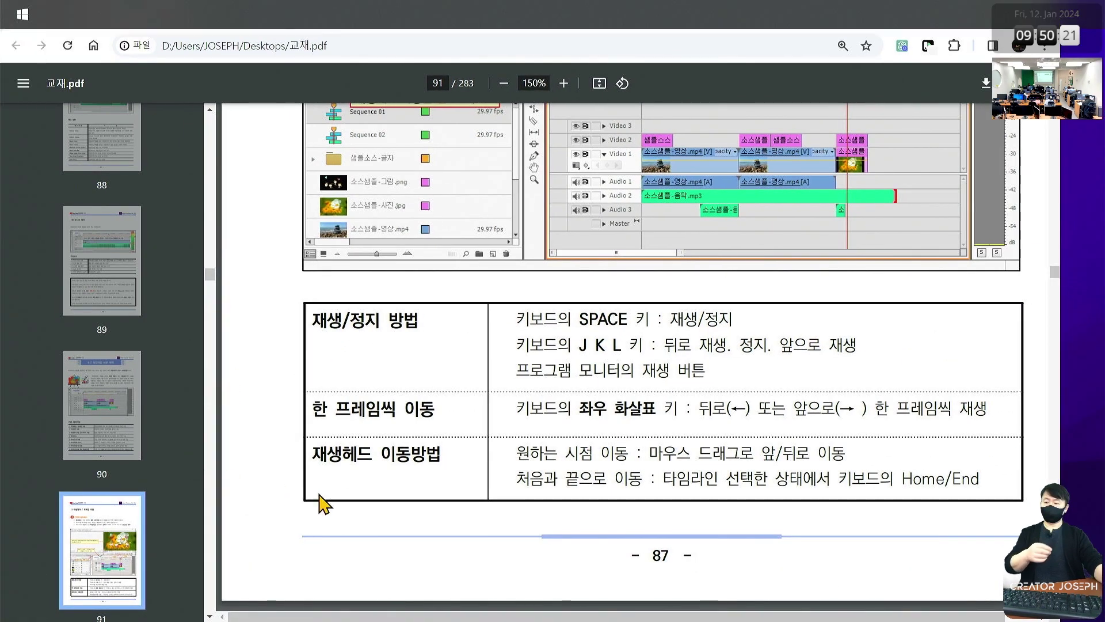
{"action": "key", "text": "ctrl+1"}
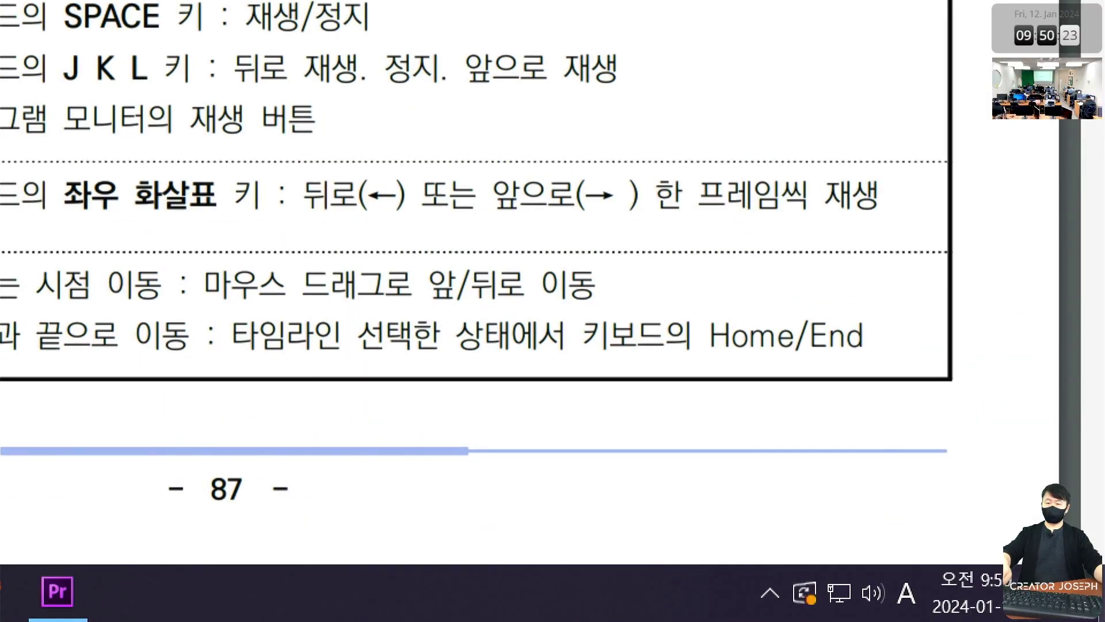
{"action": "left_click_drag", "start_coordinate": [875, 567], "coordinate": [936, 617]}
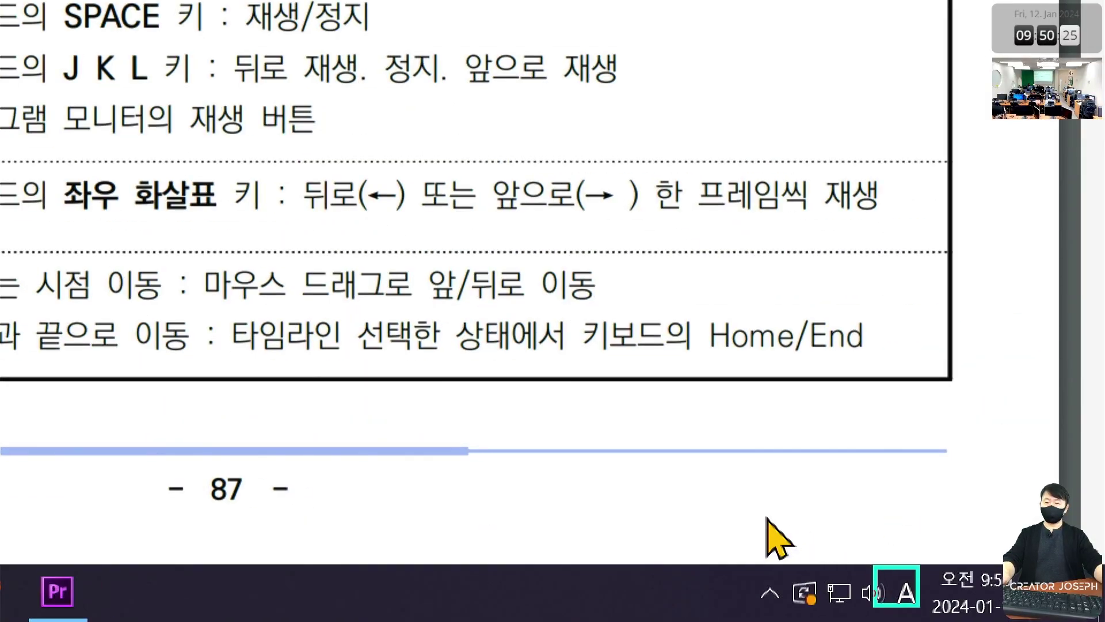
{"action": "left_click_drag", "start_coordinate": [910, 536], "coordinate": [909, 567]}
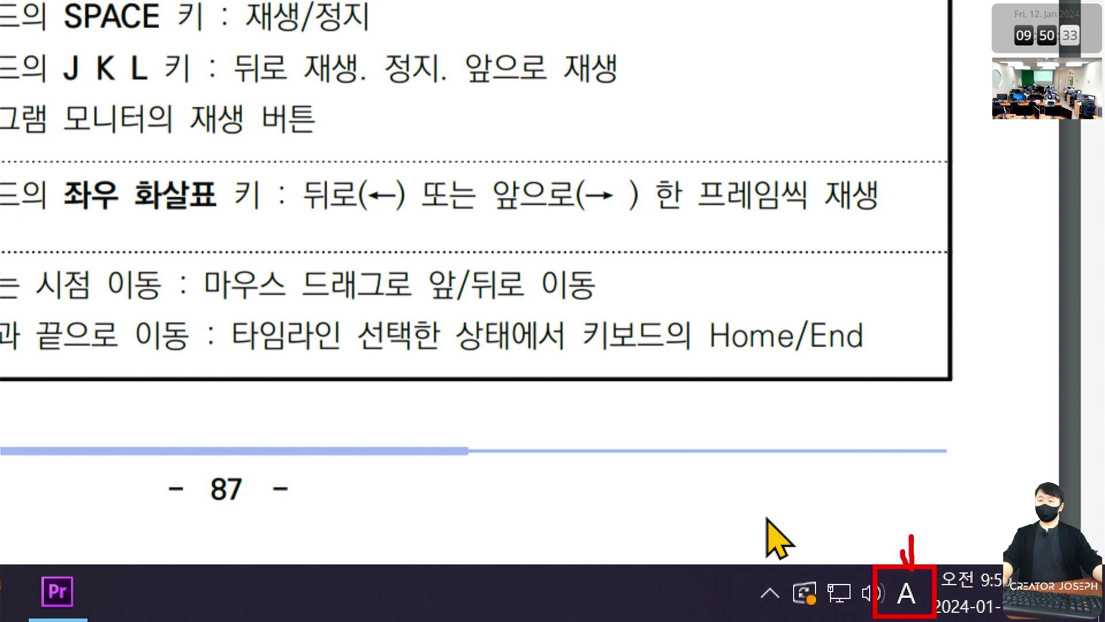
{"action": "key", "text": "Escape"}
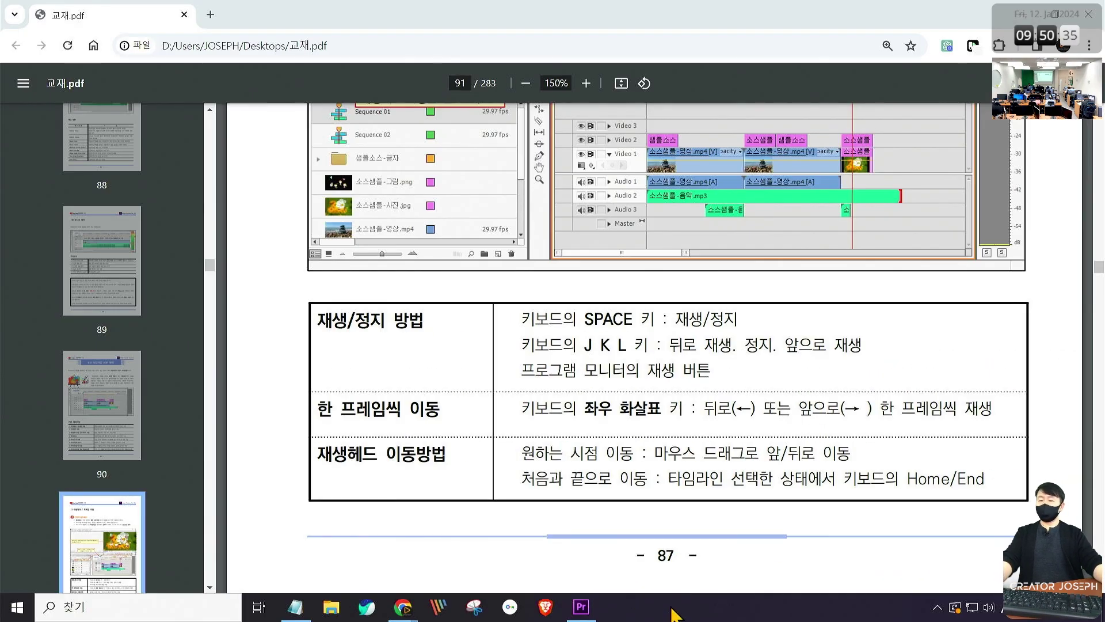
Step: Bring the 0111_첫만남 Premiere Pro project to the front and zoom in on the timeline
{"action": "key", "text": "alt+Tab"}
{"action": "left_click", "coordinate": [1021, 9]}
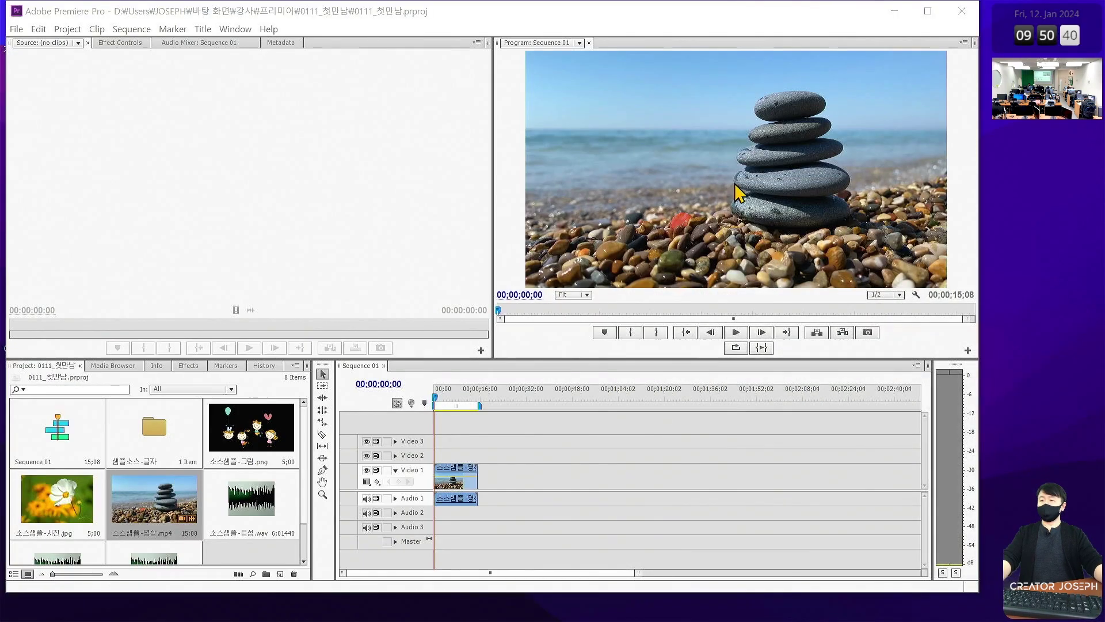
{"action": "key", "text": "ctrl+1"}
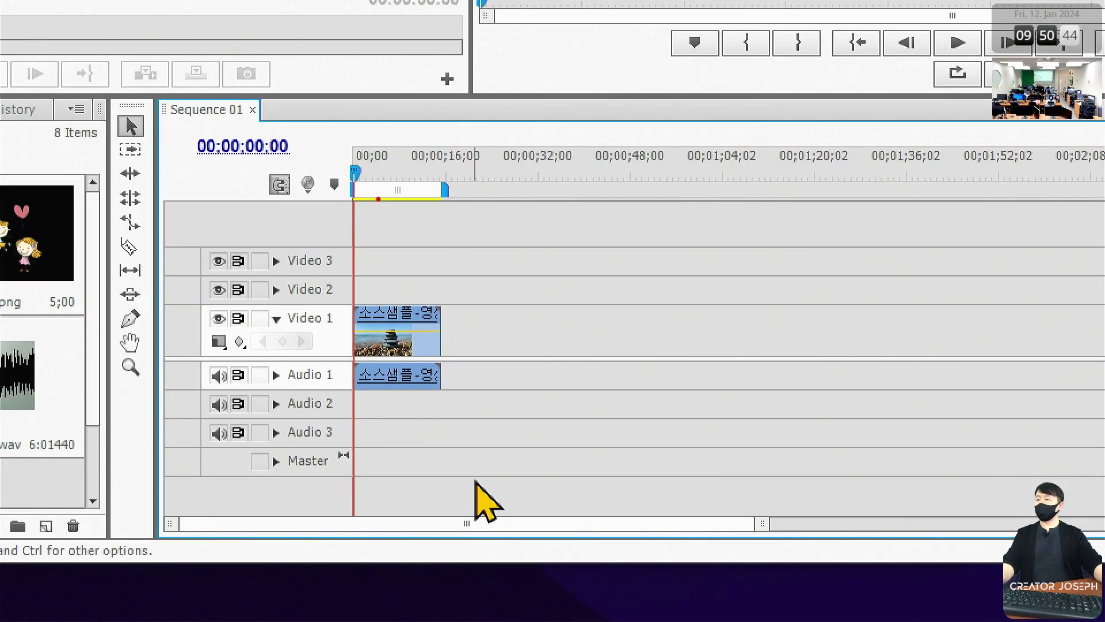
Step: Draw a red check at 00;00 and the letters L, K, J on the timeline
{"action": "left_click_drag", "start_coordinate": [345, 145], "coordinate": [390, 130]}
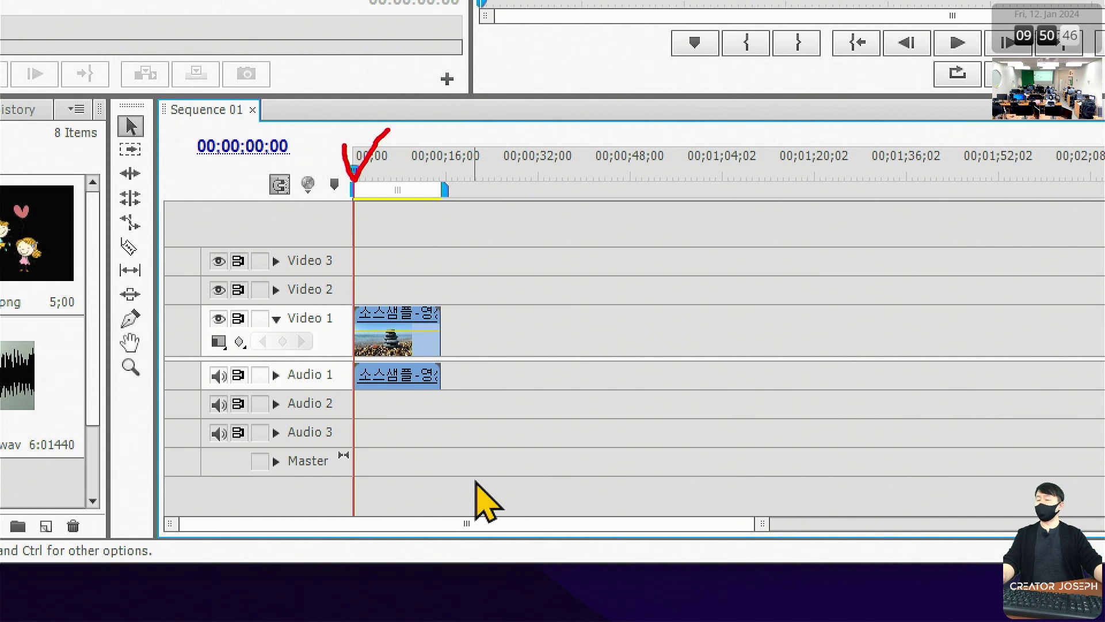
{"action": "left_click_drag", "start_coordinate": [604, 214], "coordinate": [673, 266]}
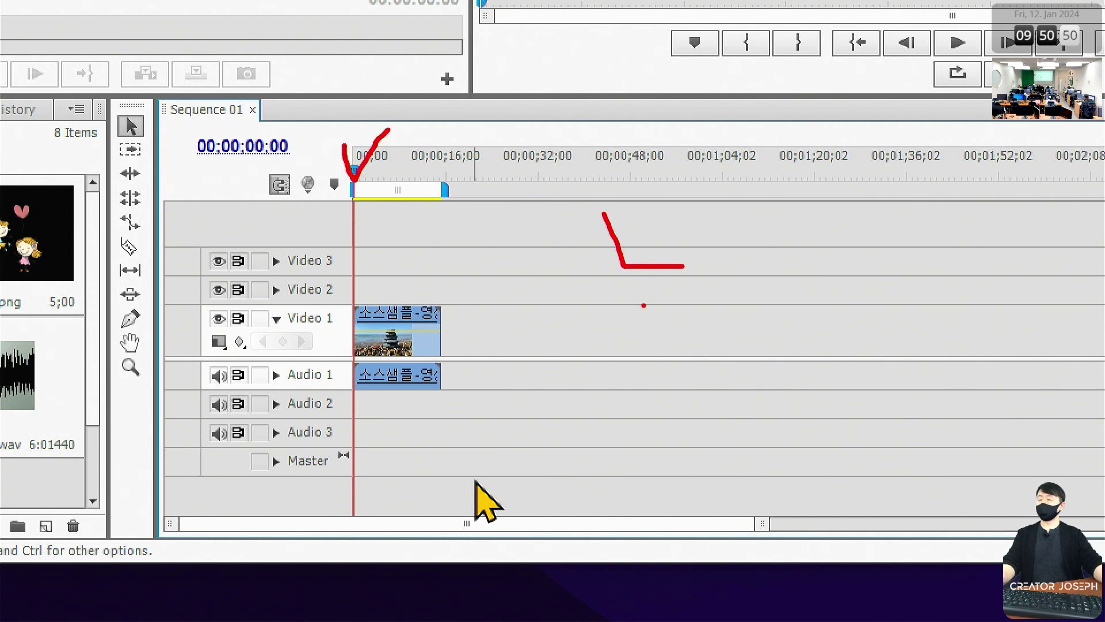
{"action": "left_click_drag", "start_coordinate": [785, 205], "coordinate": [793, 258]}
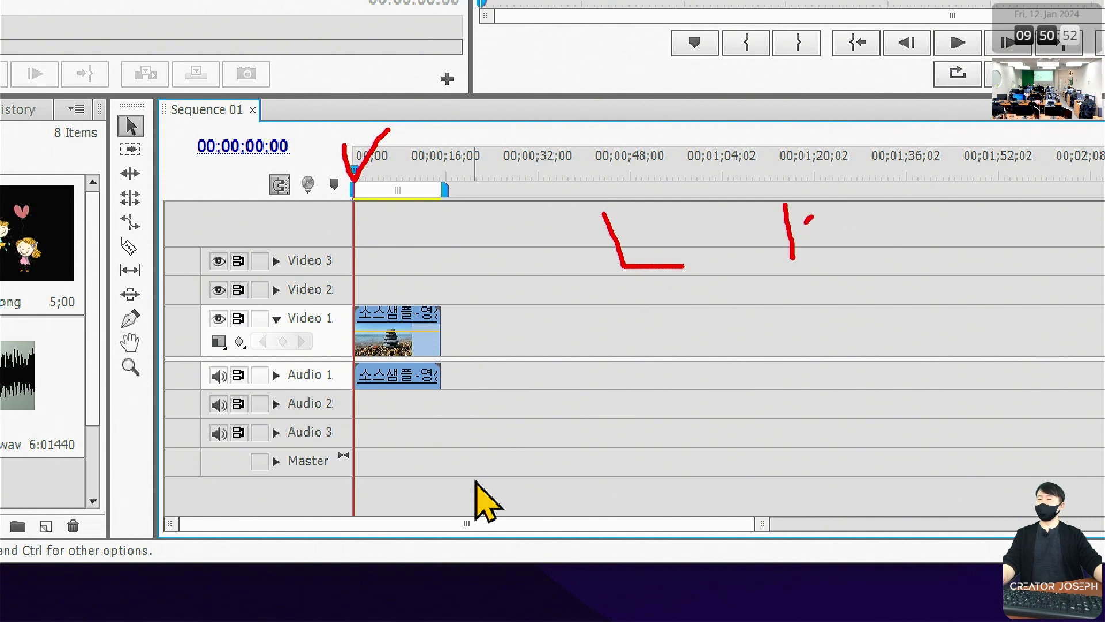
{"action": "left_click_drag", "start_coordinate": [812, 216], "coordinate": [817, 247]}
{"action": "mouse_move", "coordinate": [930, 201]}
{"action": "left_mouse_down"}
{"action": "mouse_move", "coordinate": [970, 198]}
{"action": "mouse_move", "coordinate": [946, 267]}
{"action": "left_mouse_up"}
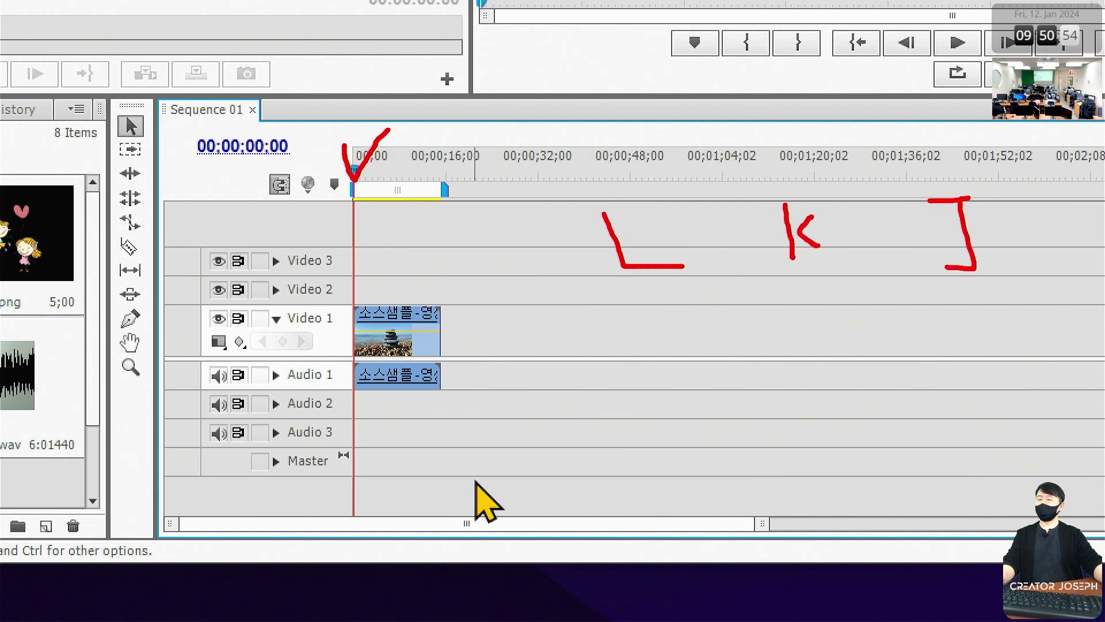
Step: Play Sequence 01 forward with Space, stop it, then play it backward with J
{"action": "key", "text": "Escape"}
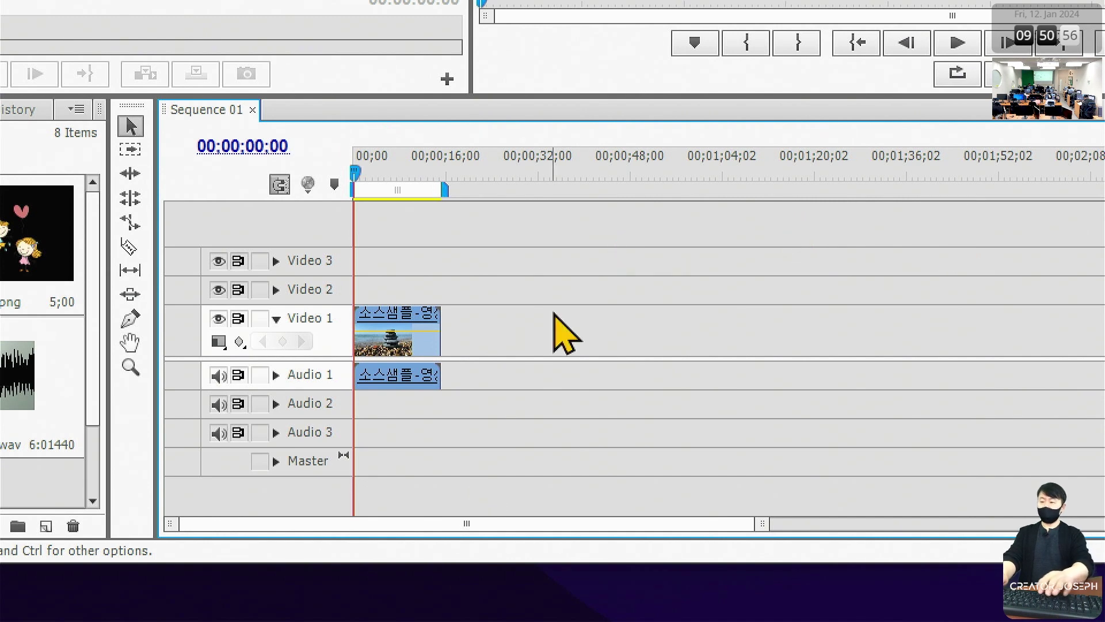
{"action": "key", "text": "space"}
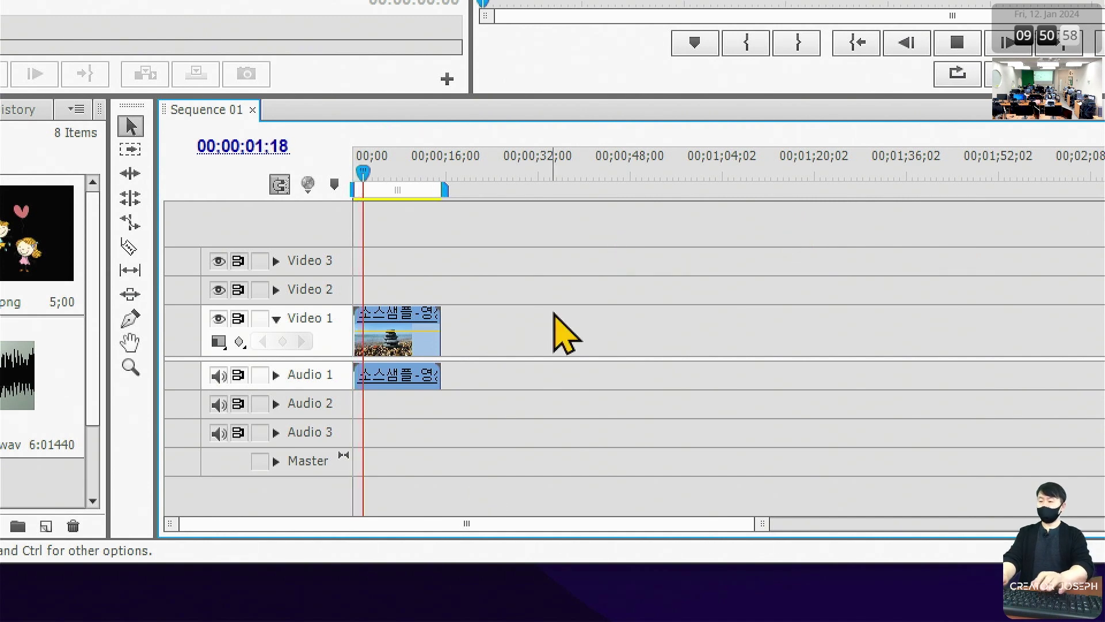
{"action": "key", "text": "space"}
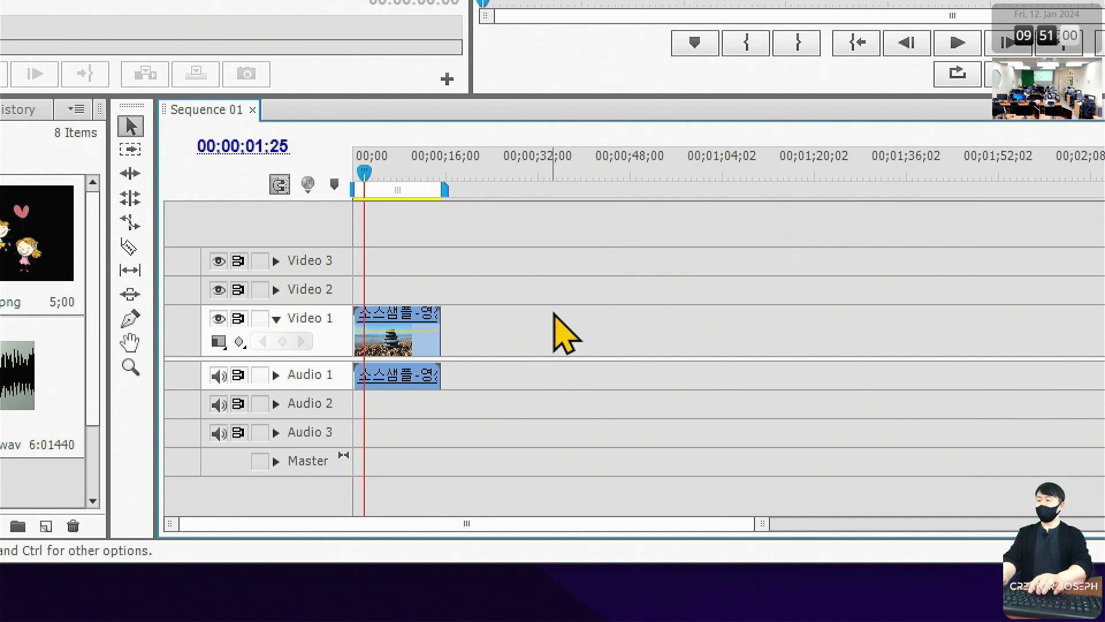
{"action": "key", "text": "j"}
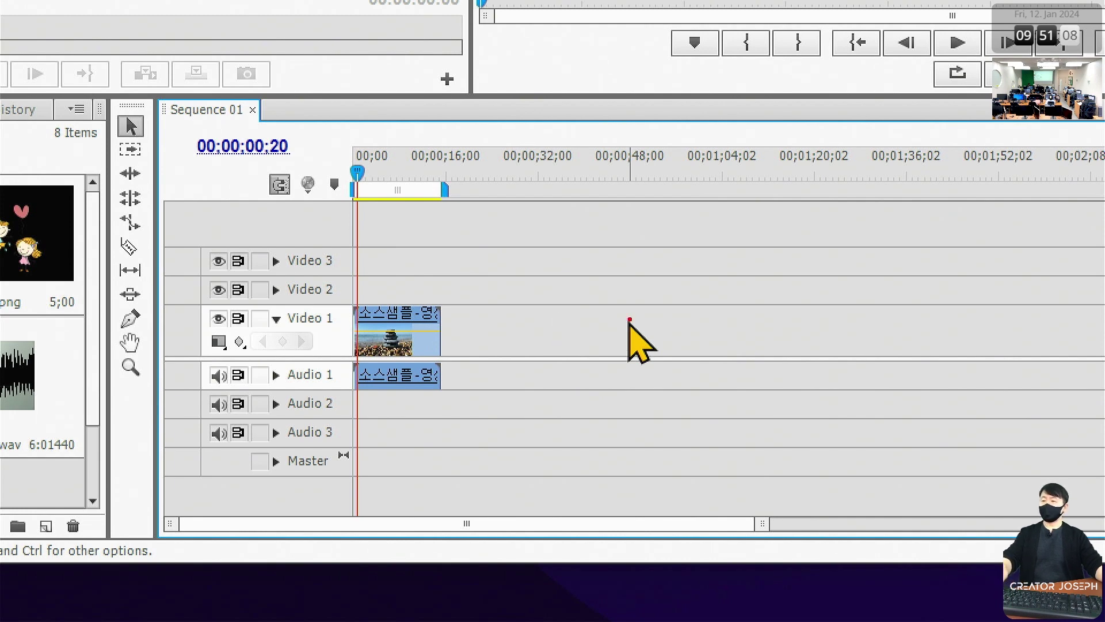
Step: Draw red pen annotations across the Sequence 01 timeline and clip
{"action": "mouse_move", "coordinate": [533, 218]}
{"action": "left_mouse_down"}
{"action": "mouse_move", "coordinate": [533, 296]}
{"action": "mouse_move", "coordinate": [608, 307]}
{"action": "left_mouse_up"}
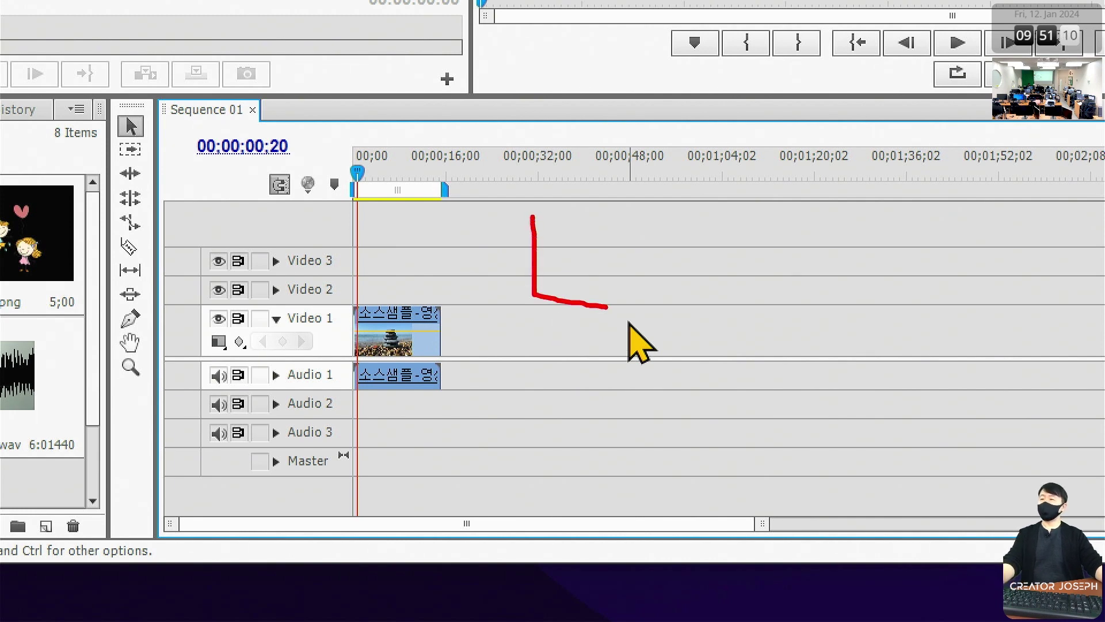
{"action": "left_click_drag", "start_coordinate": [674, 214], "coordinate": [752, 297]}
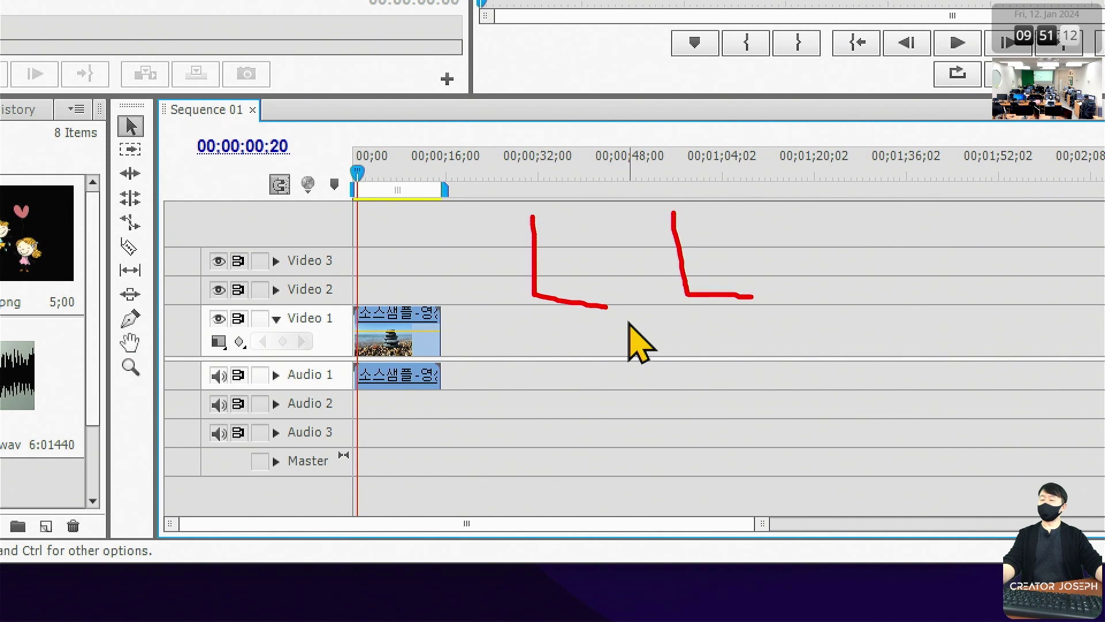
{"action": "left_click_drag", "start_coordinate": [824, 217], "coordinate": [920, 292]}
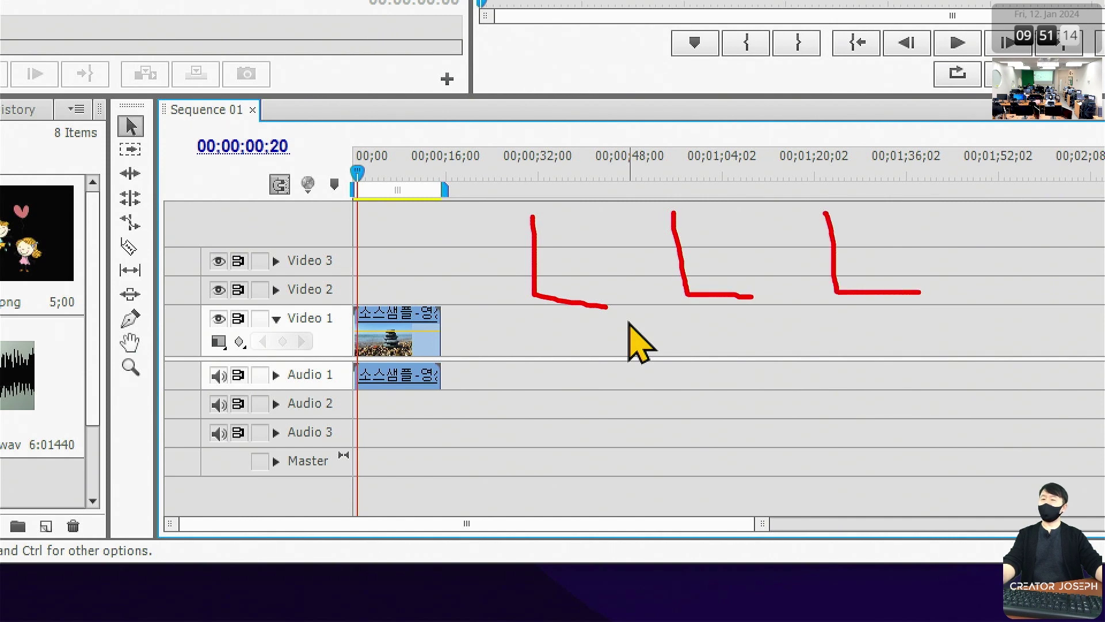
{"action": "left_click_drag", "start_coordinate": [966, 212], "coordinate": [1078, 278]}
{"action": "left_click_drag", "start_coordinate": [633, 352], "coordinate": [703, 443]}
{"action": "mouse_move", "coordinate": [703, 391]}
{"action": "left_mouse_down"}
{"action": "mouse_move", "coordinate": [659, 446]}
{"action": "mouse_move", "coordinate": [811, 429]}
{"action": "mouse_move", "coordinate": [900, 438]}
{"action": "left_mouse_up"}
{"action": "mouse_move", "coordinate": [895, 404]}
{"action": "left_mouse_down"}
{"action": "mouse_move", "coordinate": [866, 444]}
{"action": "mouse_move", "coordinate": [953, 426]}
{"action": "mouse_move", "coordinate": [936, 467]}
{"action": "left_mouse_up"}
{"action": "left_click_drag", "start_coordinate": [993, 395], "coordinate": [1031, 425]}
{"action": "mouse_move", "coordinate": [1031, 390]}
{"action": "left_mouse_down"}
{"action": "mouse_move", "coordinate": [1007, 441]}
{"action": "mouse_move", "coordinate": [1097, 414]}
{"action": "mouse_move", "coordinate": [1069, 453]}
{"action": "left_mouse_up"}
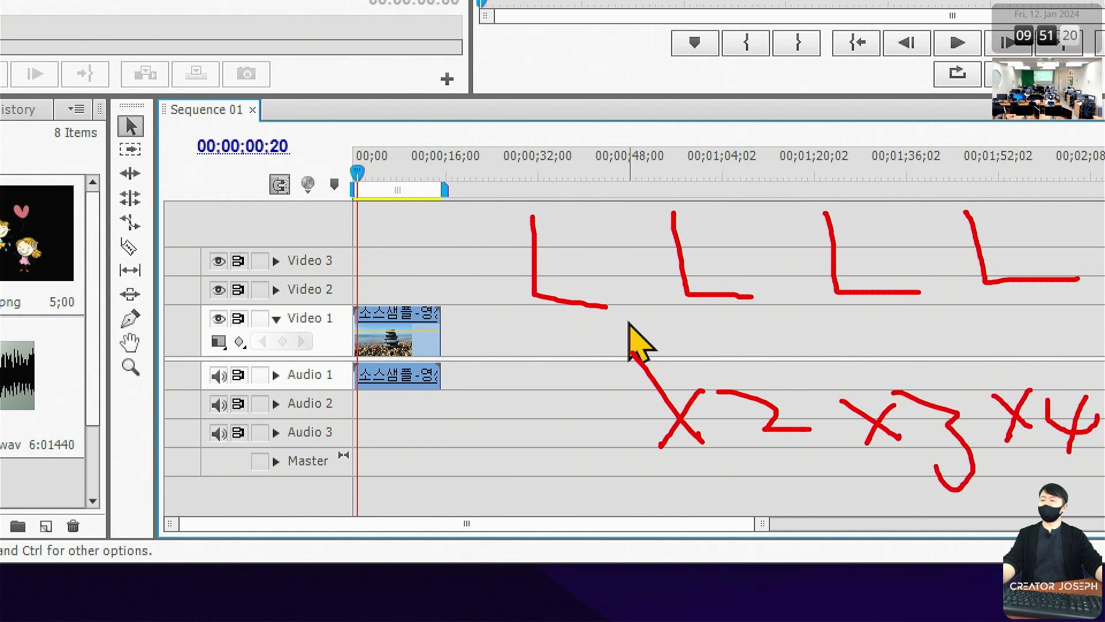
{"action": "left_click", "coordinate": [570, 419]}
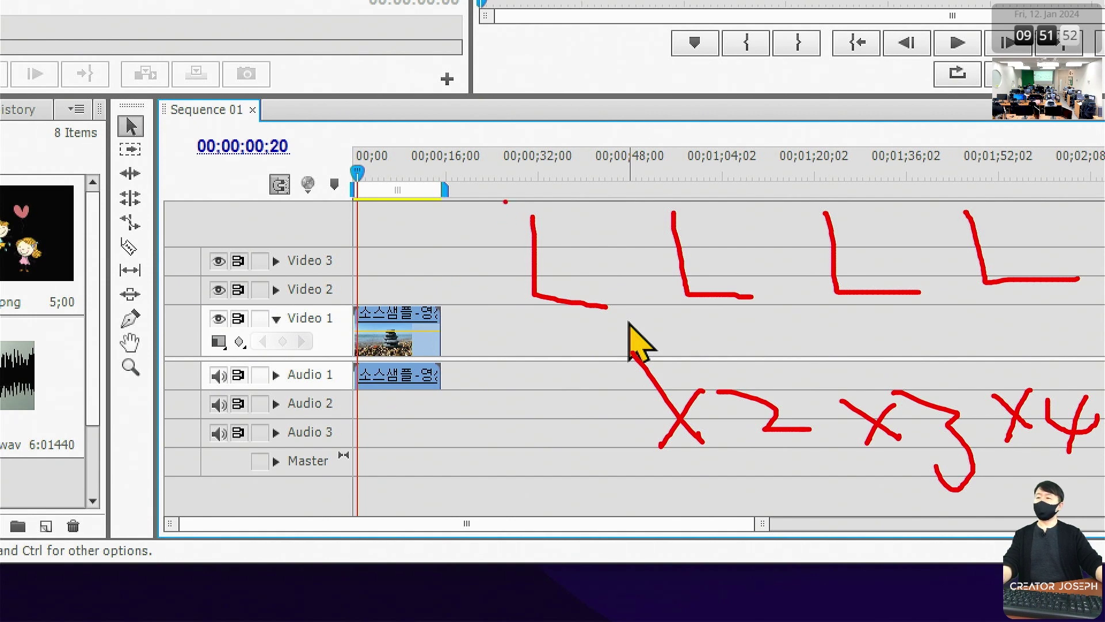
Step: Add three more red marks, then erase all pen marks from the timeline
{"action": "left_click_drag", "start_coordinate": [501, 203], "coordinate": [617, 341]}
{"action": "left_click_drag", "start_coordinate": [647, 190], "coordinate": [756, 325]}
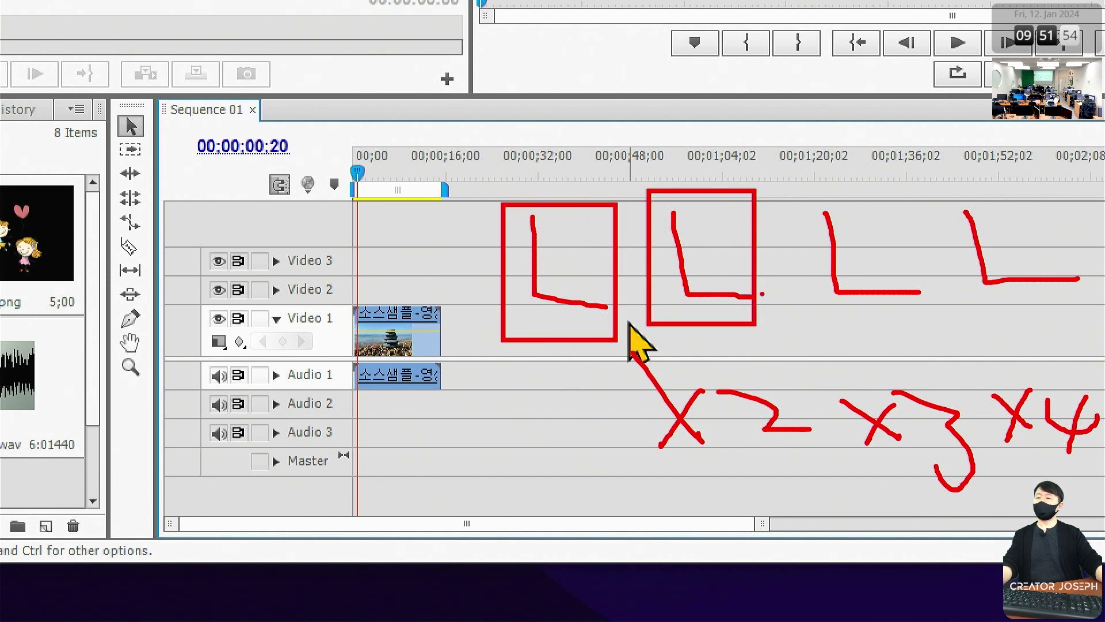
{"action": "left_click_drag", "start_coordinate": [792, 193], "coordinate": [901, 333]}
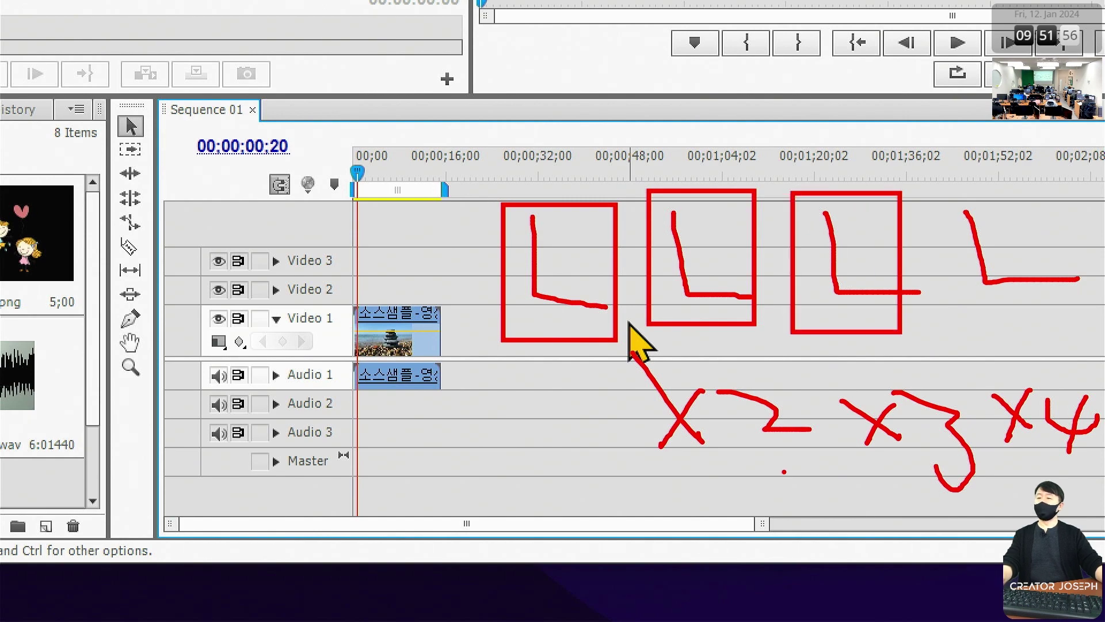
{"action": "key", "text": "e"}
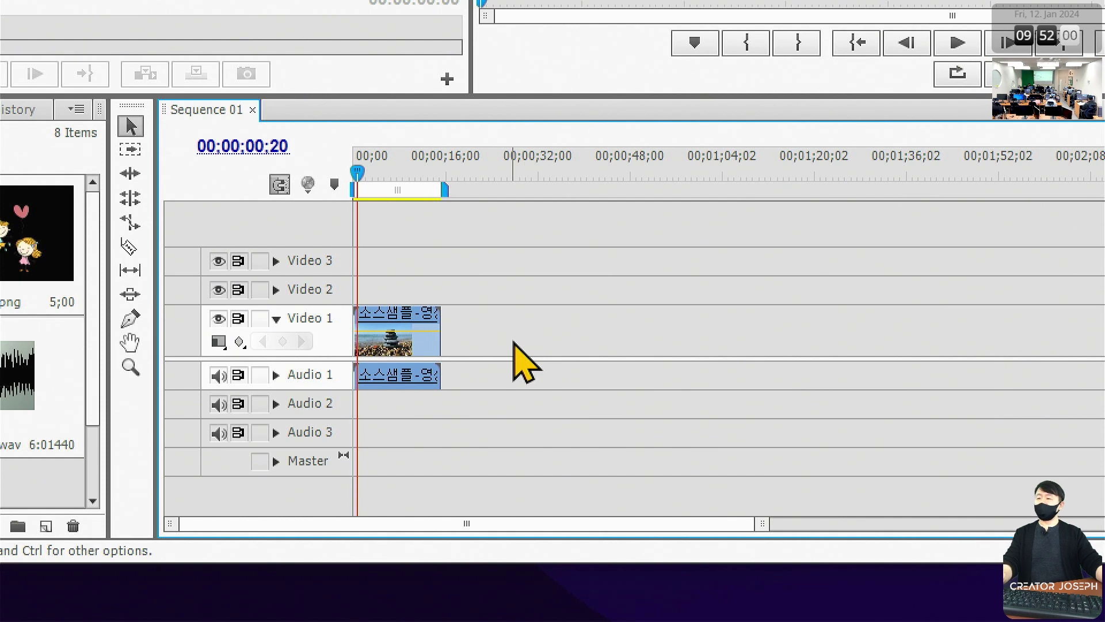
Step: Draw red pen annotations across the Sequence 01 timeline
{"action": "mouse_move", "coordinate": [572, 233]}
{"action": "left_mouse_down"}
{"action": "mouse_move", "coordinate": [526, 306]}
{"action": "mouse_move", "coordinate": [594, 295]}
{"action": "mouse_move", "coordinate": [640, 302]}
{"action": "left_mouse_up"}
{"action": "left_click_drag", "start_coordinate": [656, 256], "coordinate": [691, 251]}
{"action": "left_click_drag", "start_coordinate": [671, 256], "coordinate": [680, 315]}
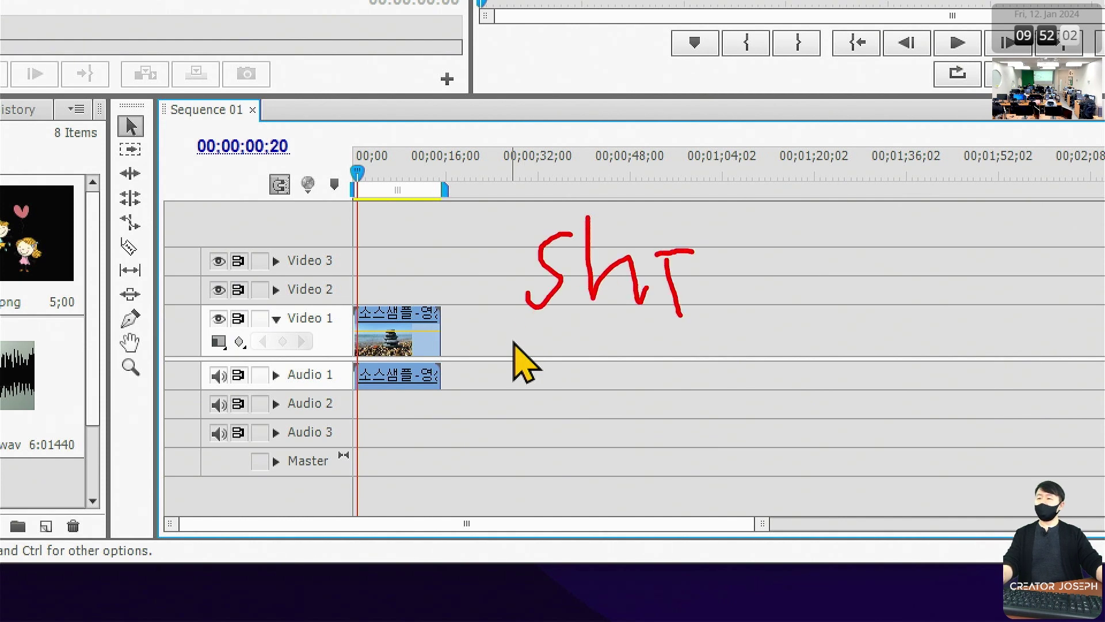
{"action": "mouse_move", "coordinate": [717, 229]}
{"action": "left_mouse_down"}
{"action": "mouse_move", "coordinate": [740, 266]}
{"action": "mouse_move", "coordinate": [722, 316]}
{"action": "left_mouse_up"}
{"action": "mouse_move", "coordinate": [698, 292]}
{"action": "left_mouse_down"}
{"action": "mouse_move", "coordinate": [800, 281]}
{"action": "mouse_move", "coordinate": [811, 327]}
{"action": "left_mouse_up"}
{"action": "mouse_move", "coordinate": [836, 293]}
{"action": "left_mouse_down"}
{"action": "mouse_move", "coordinate": [887, 282]}
{"action": "mouse_move", "coordinate": [870, 317]}
{"action": "left_mouse_up"}
{"action": "left_click_drag", "start_coordinate": [931, 242], "coordinate": [1036, 298]}
{"action": "left_click_drag", "start_coordinate": [617, 444], "coordinate": [670, 469]}
{"action": "left_click_drag", "start_coordinate": [737, 494], "coordinate": [746, 487]}
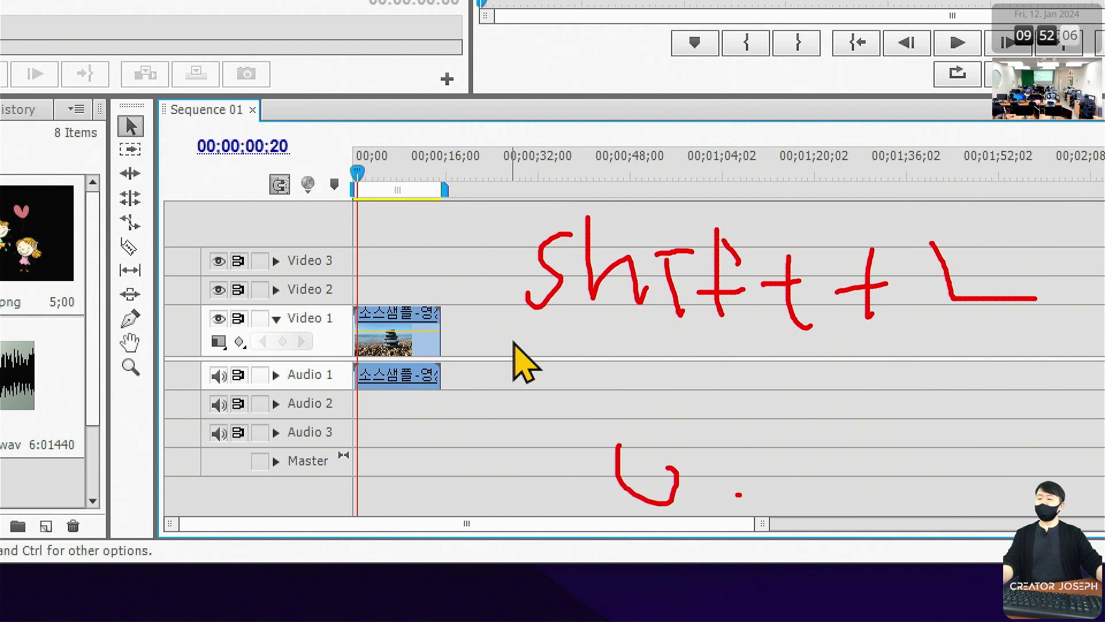
{"action": "left_click_drag", "start_coordinate": [748, 410], "coordinate": [751, 483]}
{"action": "left_click_drag", "start_coordinate": [823, 436], "coordinate": [953, 490]}
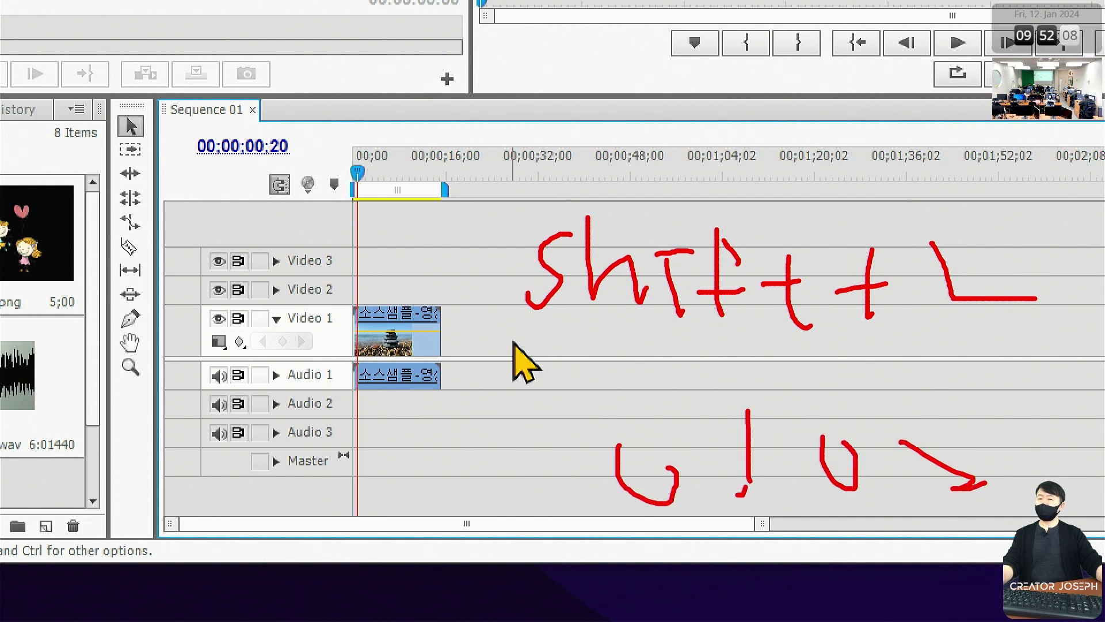
{"action": "mouse_move", "coordinate": [1005, 403]}
{"action": "left_mouse_down"}
{"action": "mouse_move", "coordinate": [1036, 397]}
{"action": "mouse_move", "coordinate": [1102, 426]}
{"action": "left_mouse_up"}
{"action": "left_click_drag", "start_coordinate": [1086, 376], "coordinate": [1063, 447]}
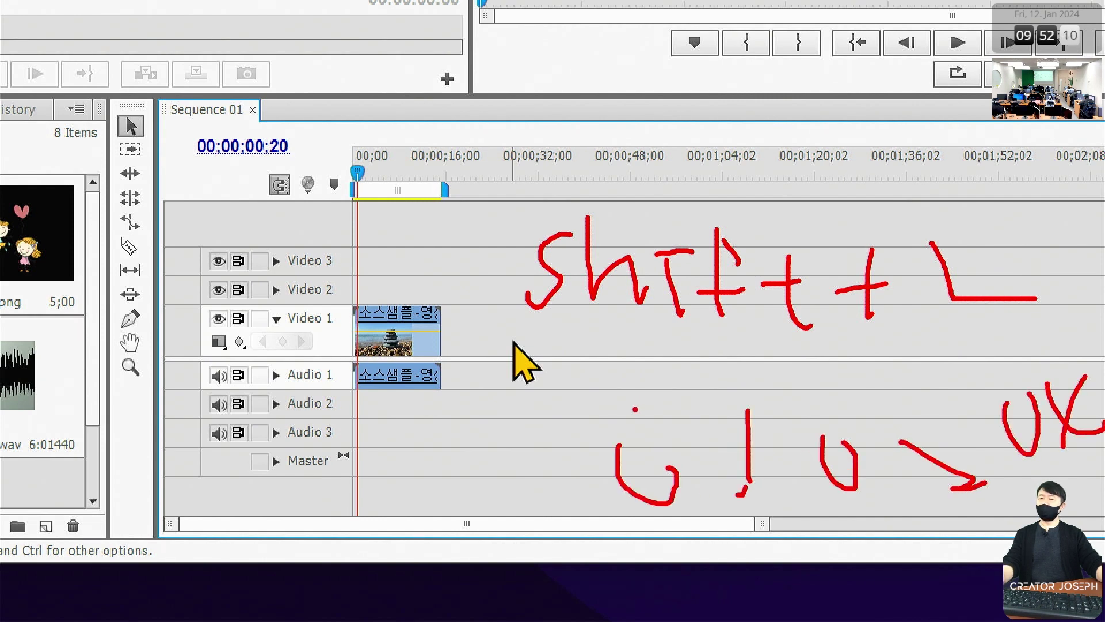
{"action": "mouse_move", "coordinate": [635, 410]}
{"action": "left_mouse_down"}
{"action": "mouse_move", "coordinate": [944, 345]}
{"action": "mouse_move", "coordinate": [976, 394]}
{"action": "left_mouse_up"}
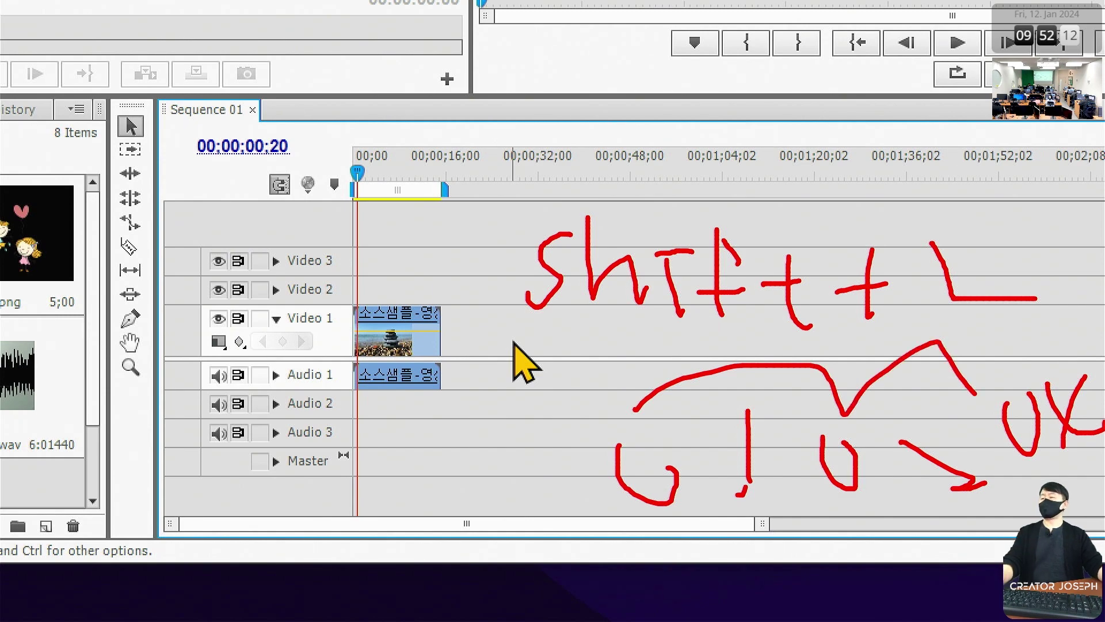
Step: Play Sequence 01 to about 00:00:01:25, stop, and drag the playhead back to 00:00:00:00
{"action": "key", "text": "Escape"}
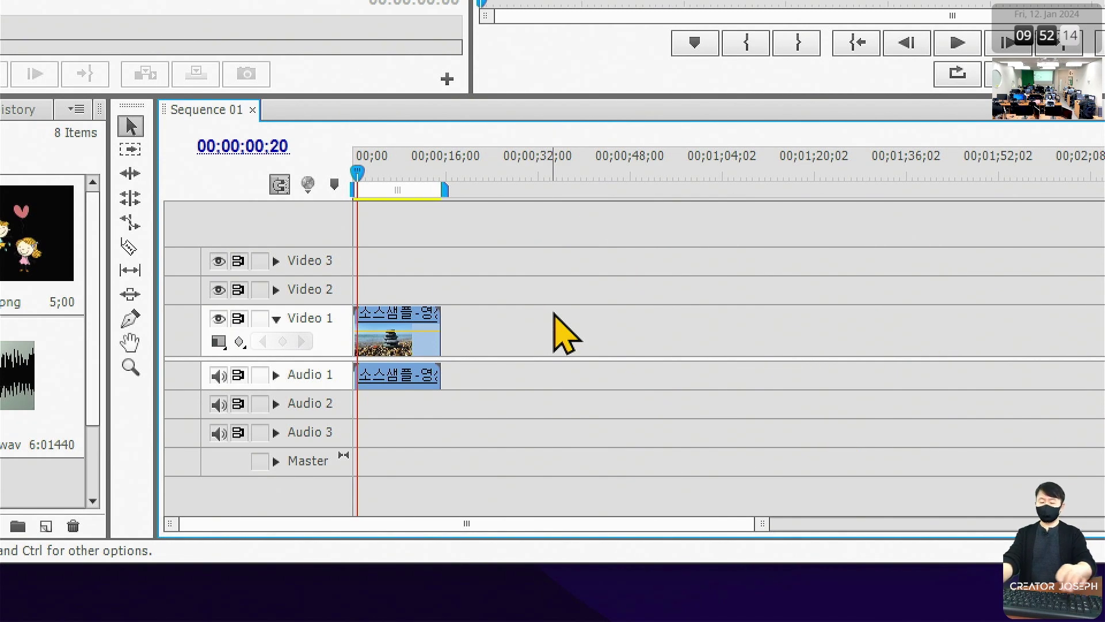
{"action": "key", "text": "shift+l"}
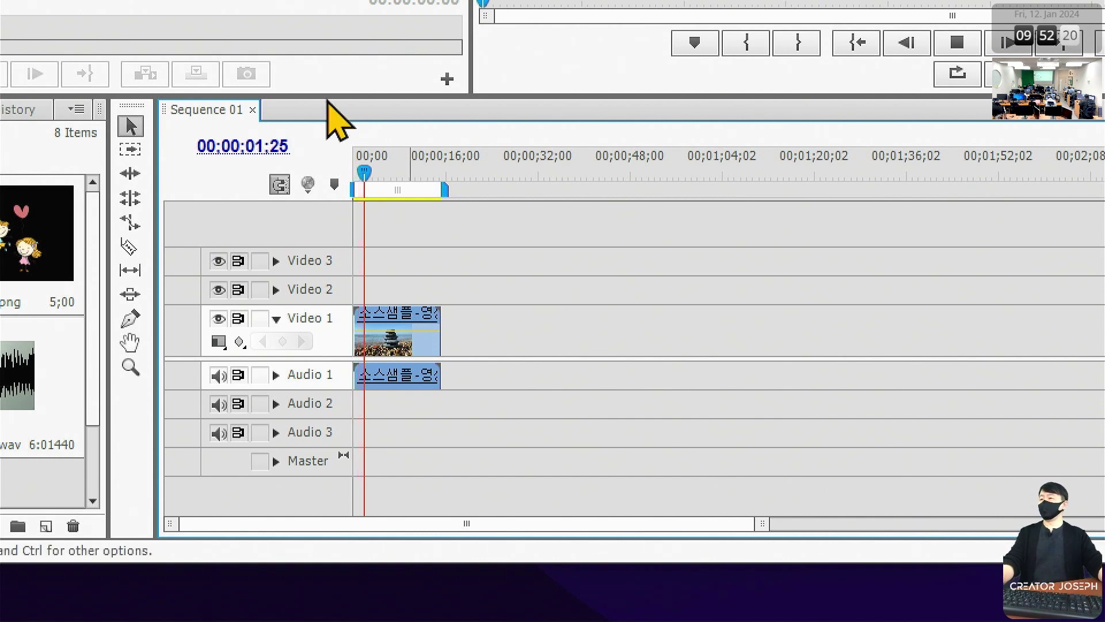
{"action": "left_click", "coordinate": [358, 167]}
{"action": "left_click_drag", "start_coordinate": [359, 168], "coordinate": [353, 168]}
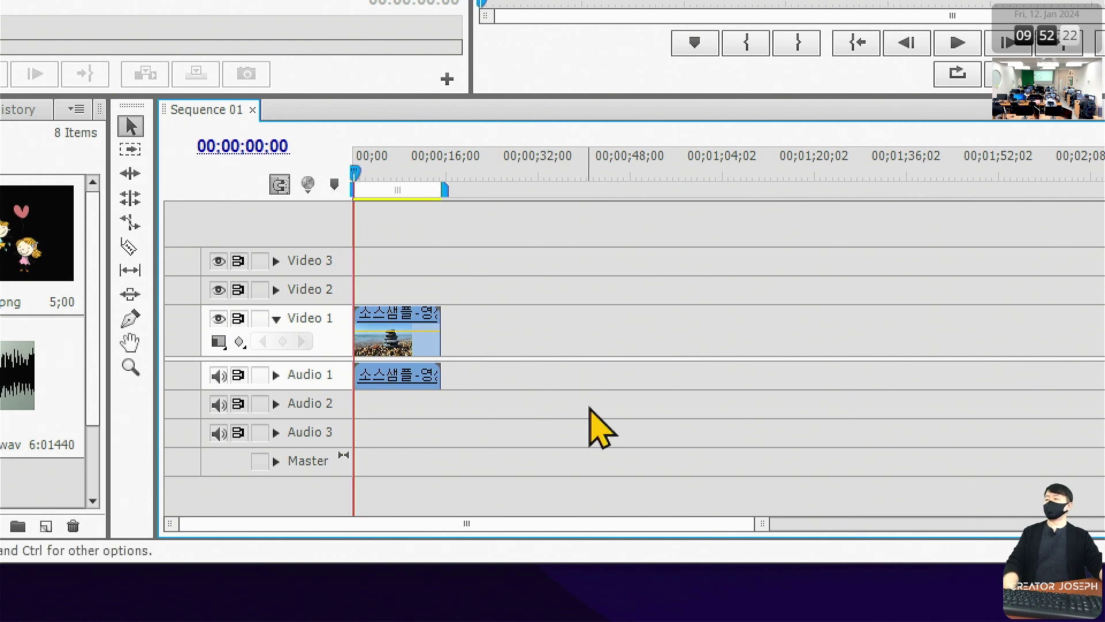
Step: Jump the playhead to about 27 seconds, then drag it back to 12 seconds
{"action": "left_click", "coordinate": [513, 172]}
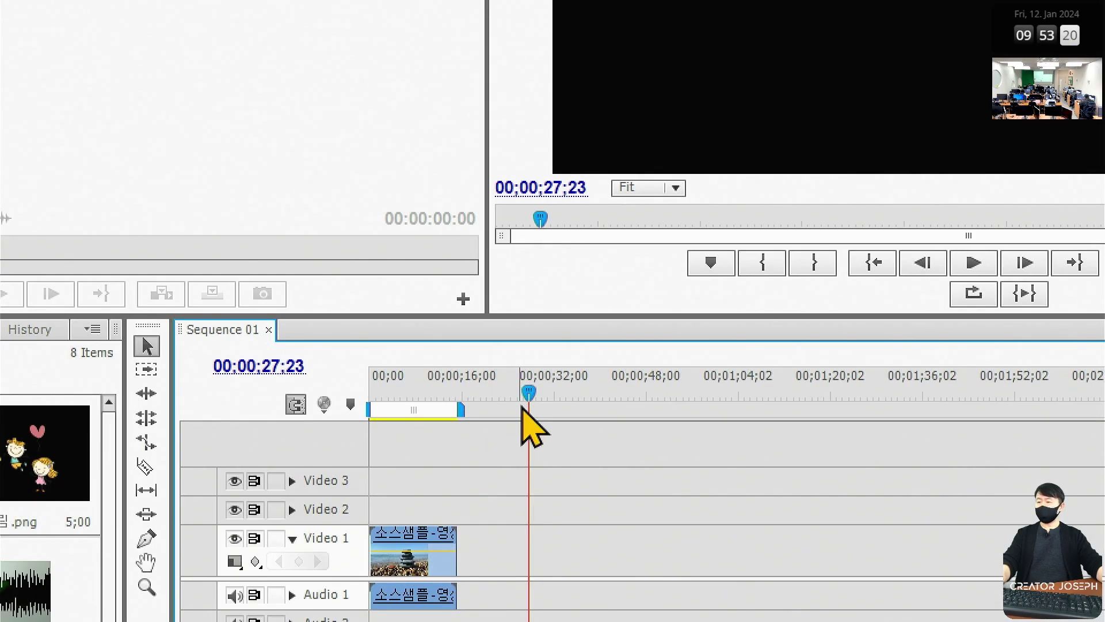
{"action": "left_click_drag", "start_coordinate": [513, 397], "coordinate": [411, 393]}
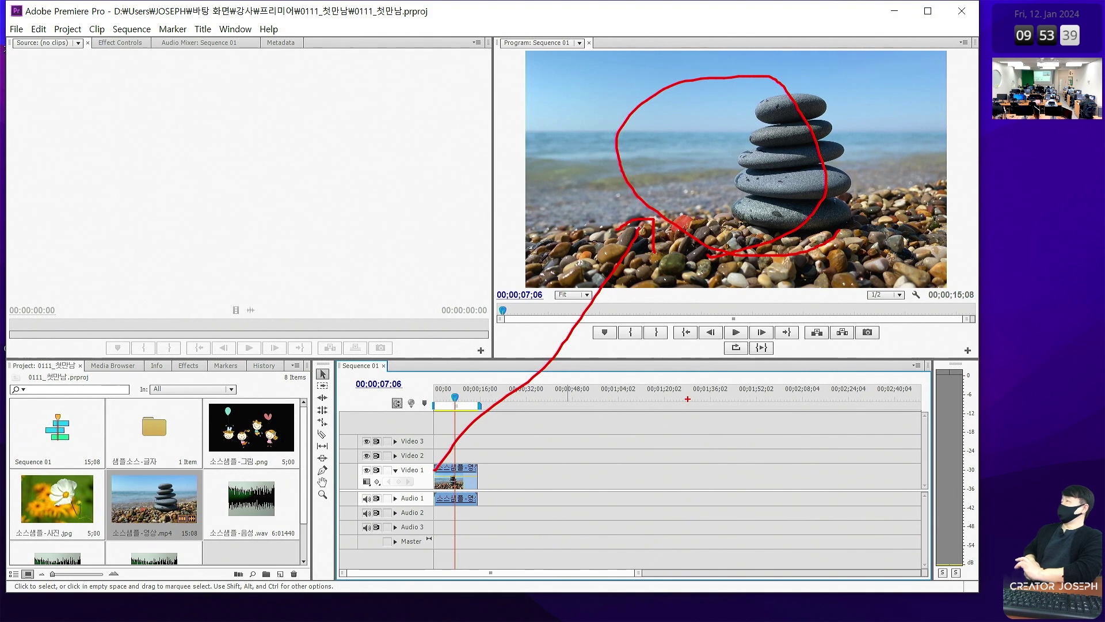
{"action": "key", "text": "Escape"}
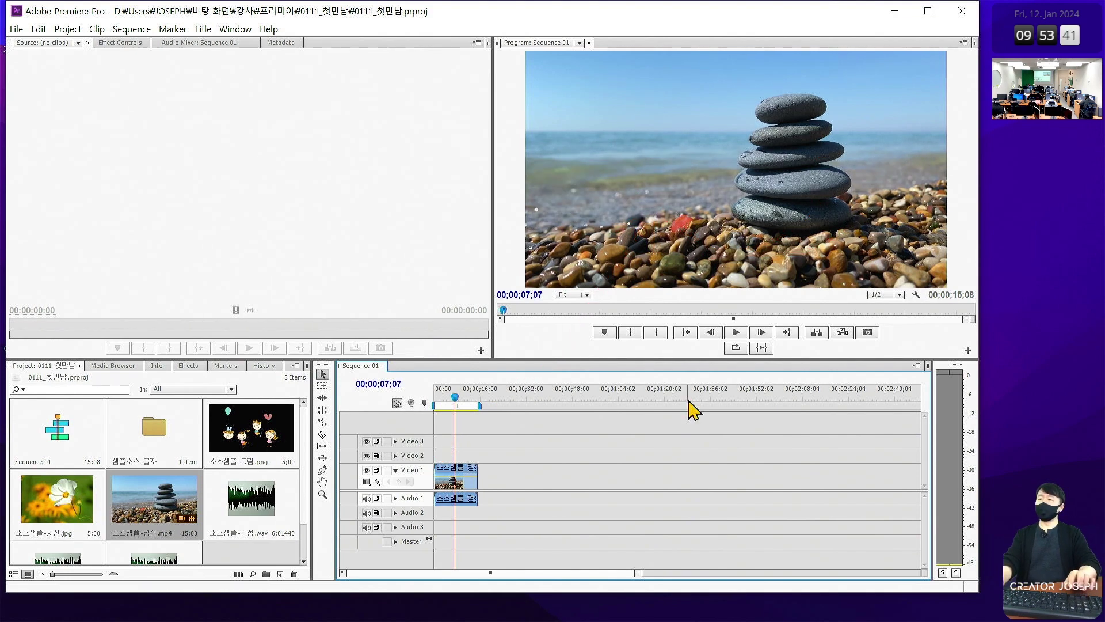
Step: Step the playhead single frames back and forward with the arrow keys, ending at 07;08
{"action": "key", "text": "Left"}
{"action": "key", "text": "Left"}
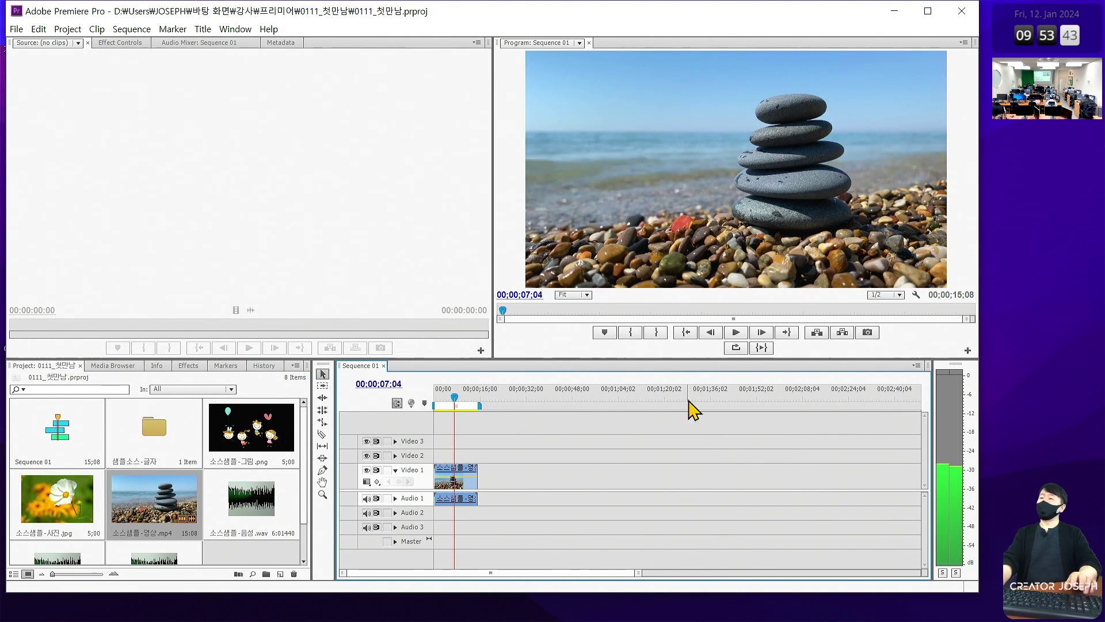
{"action": "key", "text": "Right"}
{"action": "key", "text": "Right"}
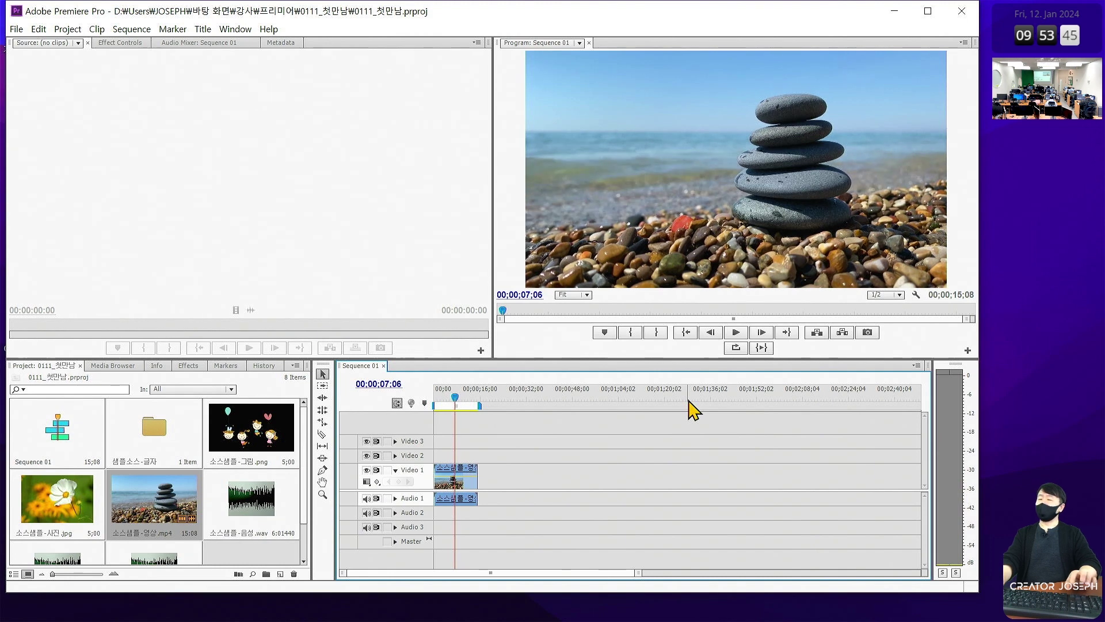
{"action": "key", "text": "Right"}
{"action": "key", "text": "Right"}
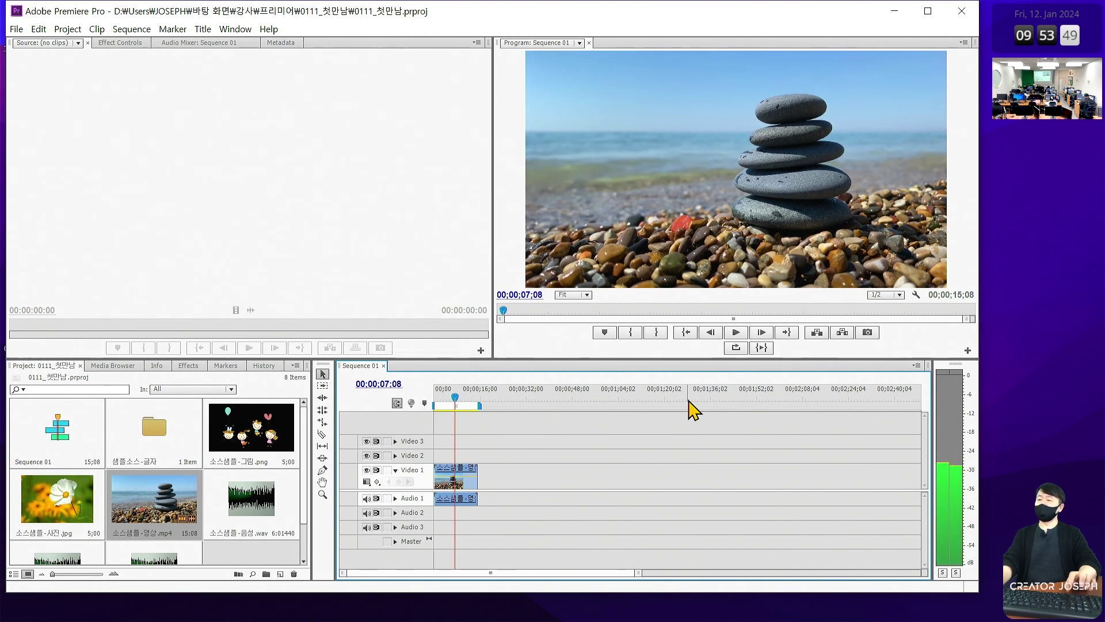
{"action": "key", "text": "Left"}
{"action": "key", "text": "Right"}
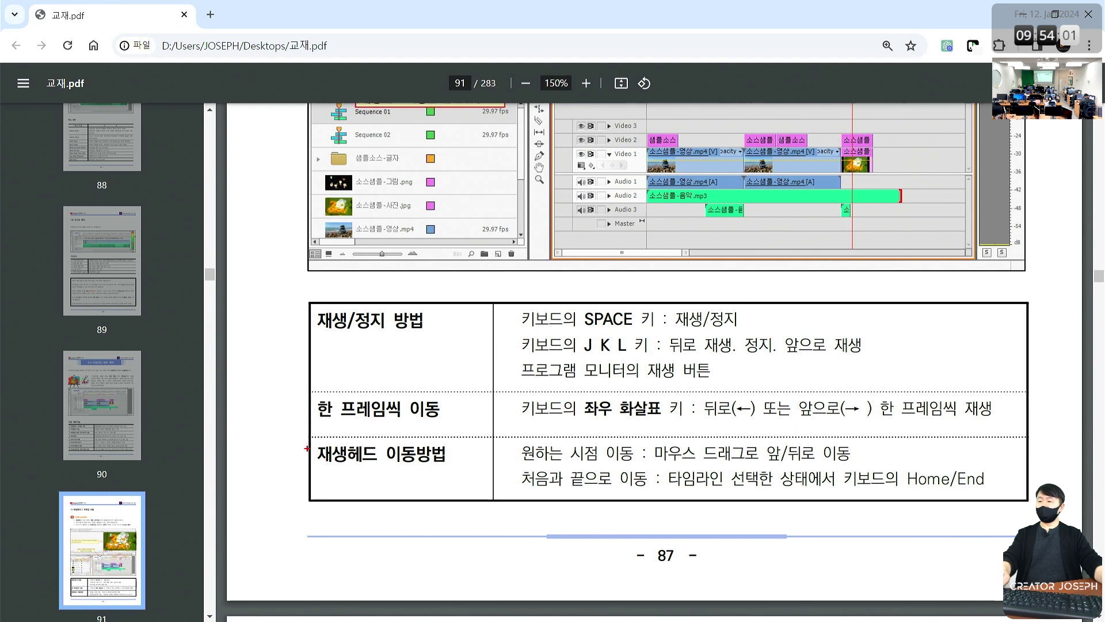
Step: Outline a row of page 87's playback-method table in red, then clear it
{"action": "mouse_move", "coordinate": [321, 438]}
{"action": "left_mouse_down"}
{"action": "mouse_move", "coordinate": [993, 508]}
{"action": "mouse_move", "coordinate": [1030, 499]}
{"action": "left_mouse_up"}
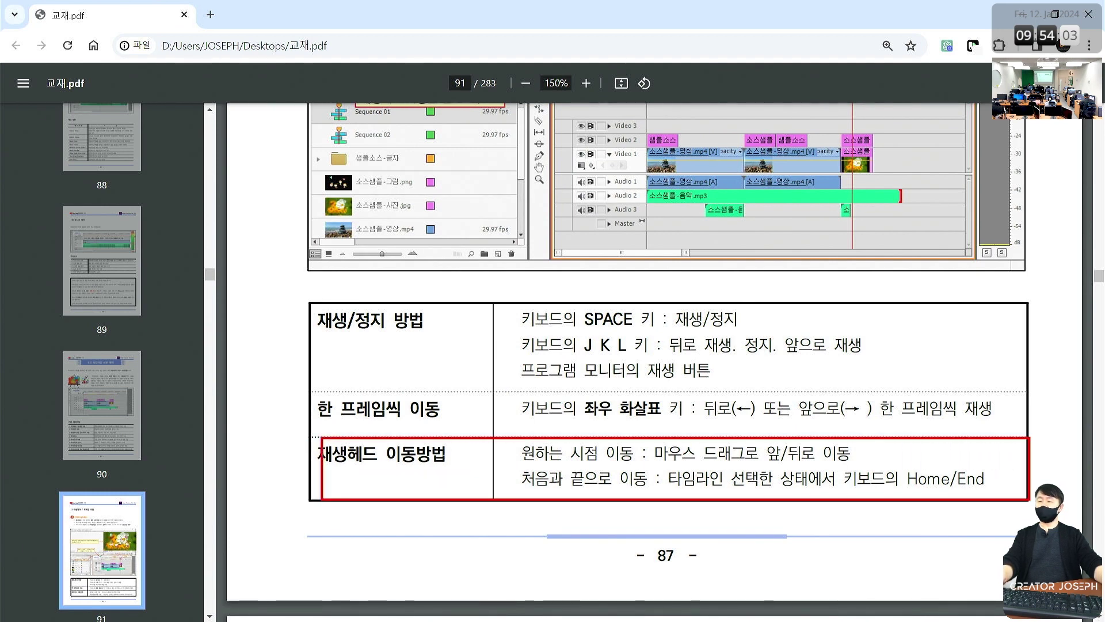
{"action": "key", "text": "Escape"}
{"action": "key", "text": "ctrl+1"}
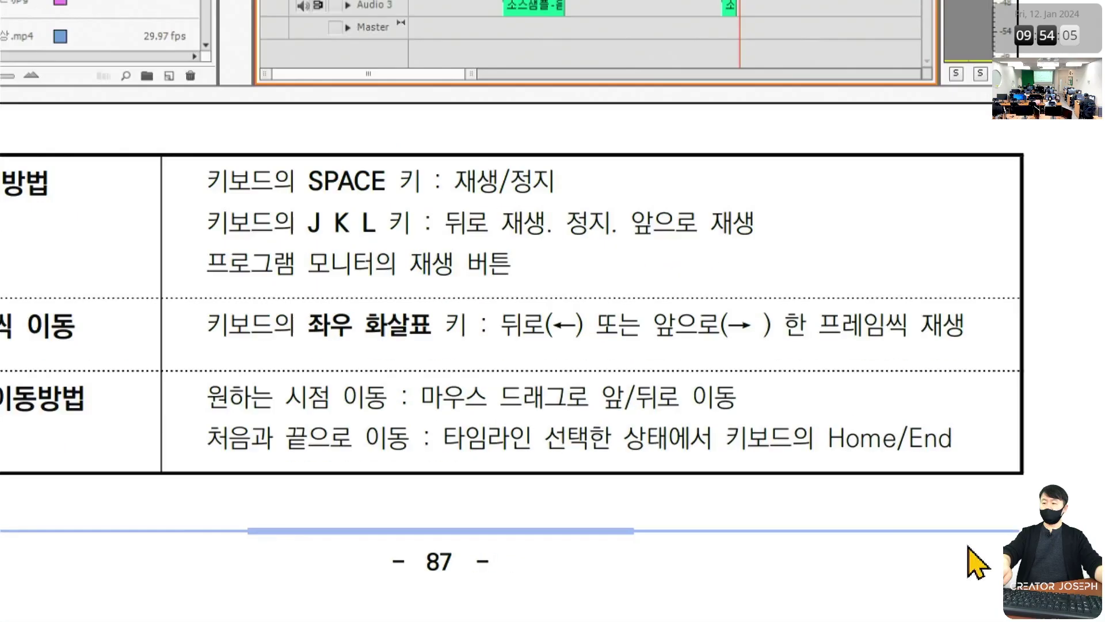
Step: Box the Home/End shortcut row, clear the markup, and minimize the Chrome textbook
{"action": "left_click_drag", "start_coordinate": [37, 355], "coordinate": [988, 432]}
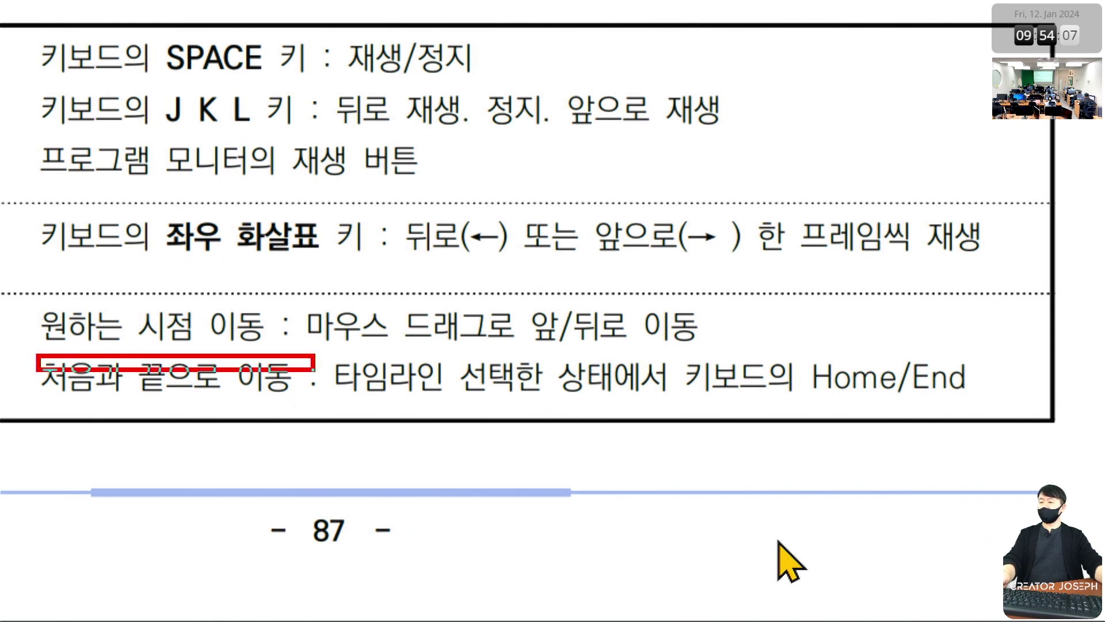
{"action": "mouse_move", "coordinate": [827, 324]}
{"action": "left_mouse_down"}
{"action": "mouse_move", "coordinate": [853, 347]}
{"action": "mouse_move", "coordinate": [863, 306]}
{"action": "left_mouse_up"}
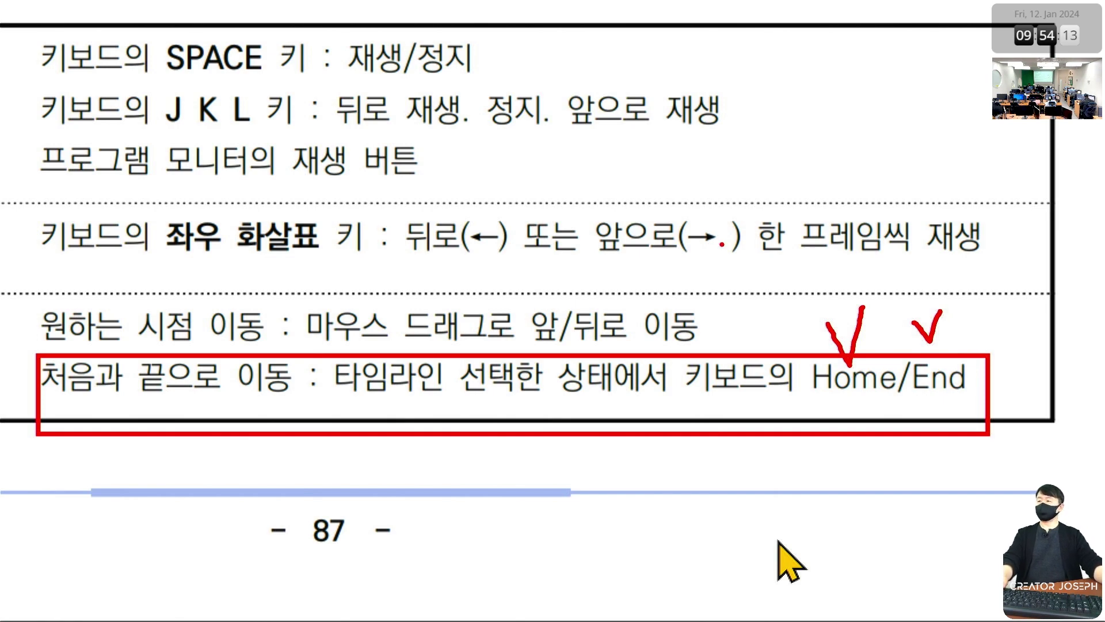
{"action": "key", "text": "Escape"}
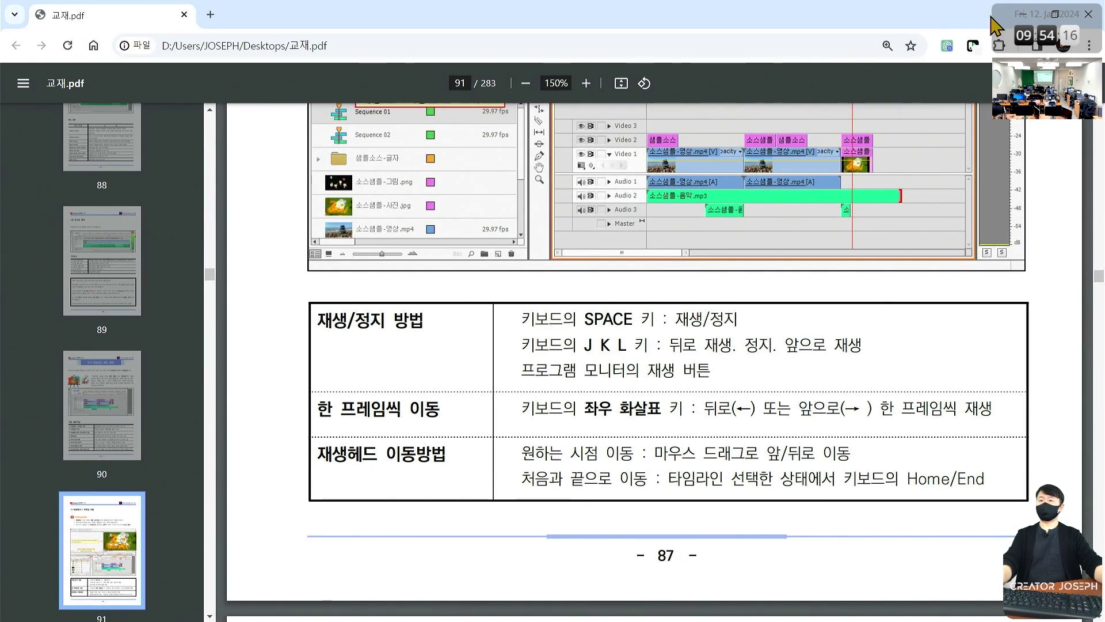
{"action": "left_click", "coordinate": [1022, 14]}
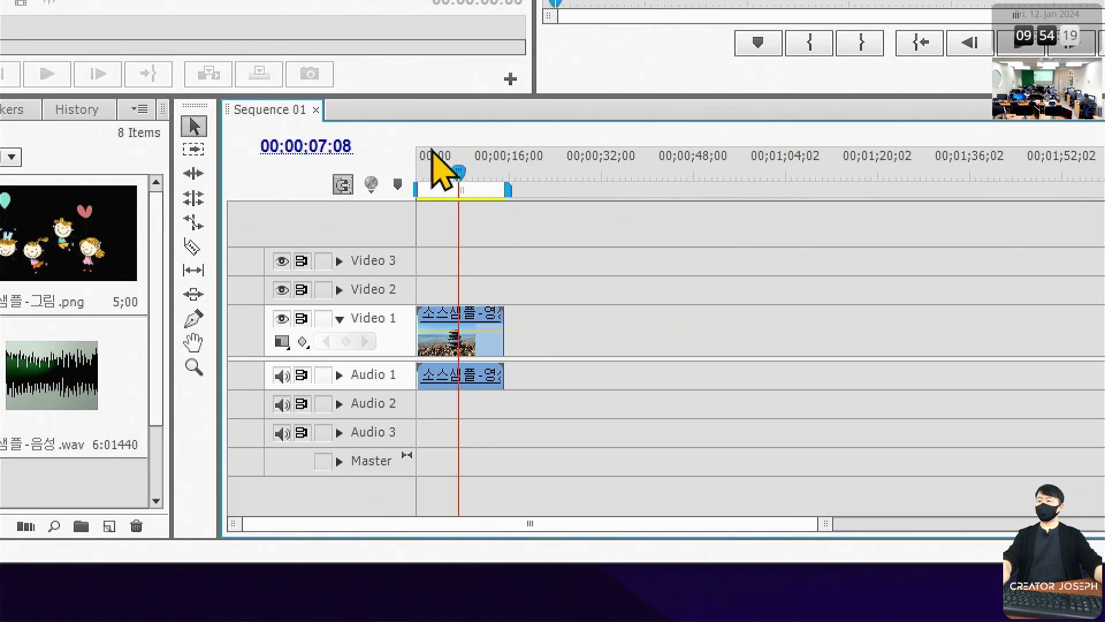
Step: Draw red pen marks over the Sequence 01 timeline
{"action": "left_click_drag", "start_coordinate": [433, 141], "coordinate": [467, 140]}
{"action": "left_click_drag", "start_coordinate": [610, 273], "coordinate": [639, 227]}
{"action": "left_click_drag", "start_coordinate": [650, 185], "coordinate": [655, 253]}
{"action": "left_click_drag", "start_coordinate": [558, 314], "coordinate": [639, 308]}
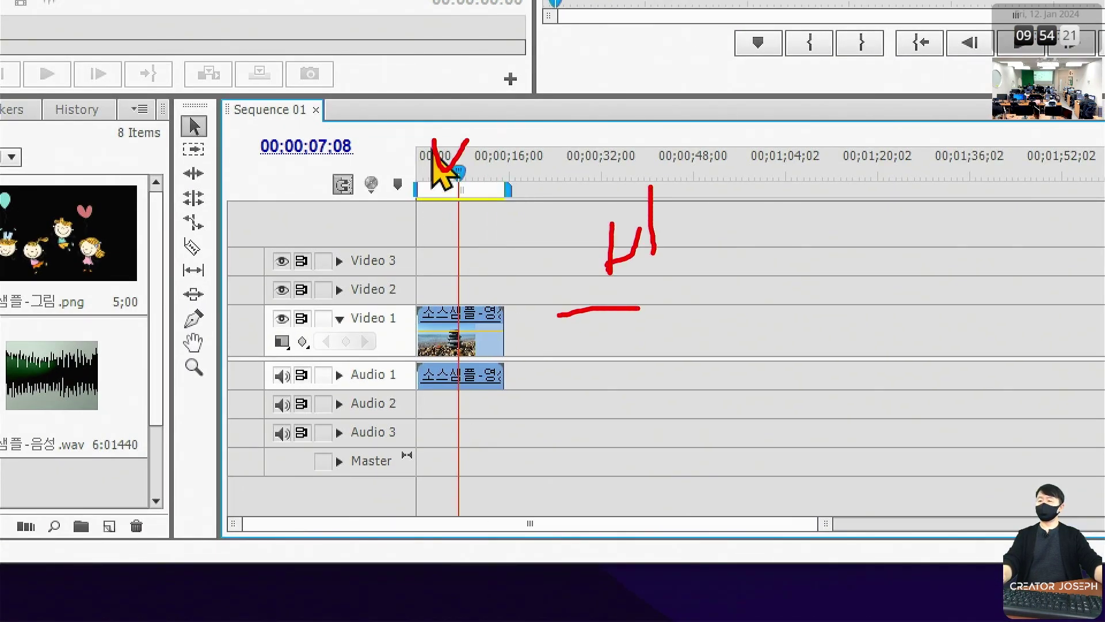
{"action": "left_click_drag", "start_coordinate": [746, 235], "coordinate": [788, 276]}
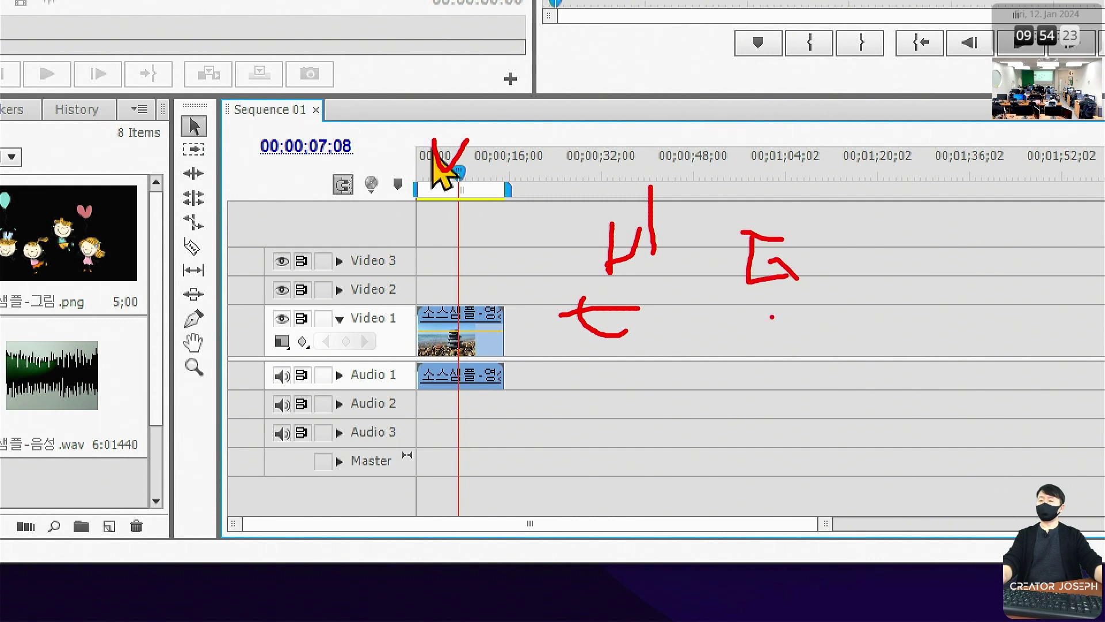
{"action": "left_click_drag", "start_coordinate": [772, 316], "coordinate": [841, 317]}
{"action": "left_click_drag", "start_coordinate": [830, 300], "coordinate": [869, 331]}
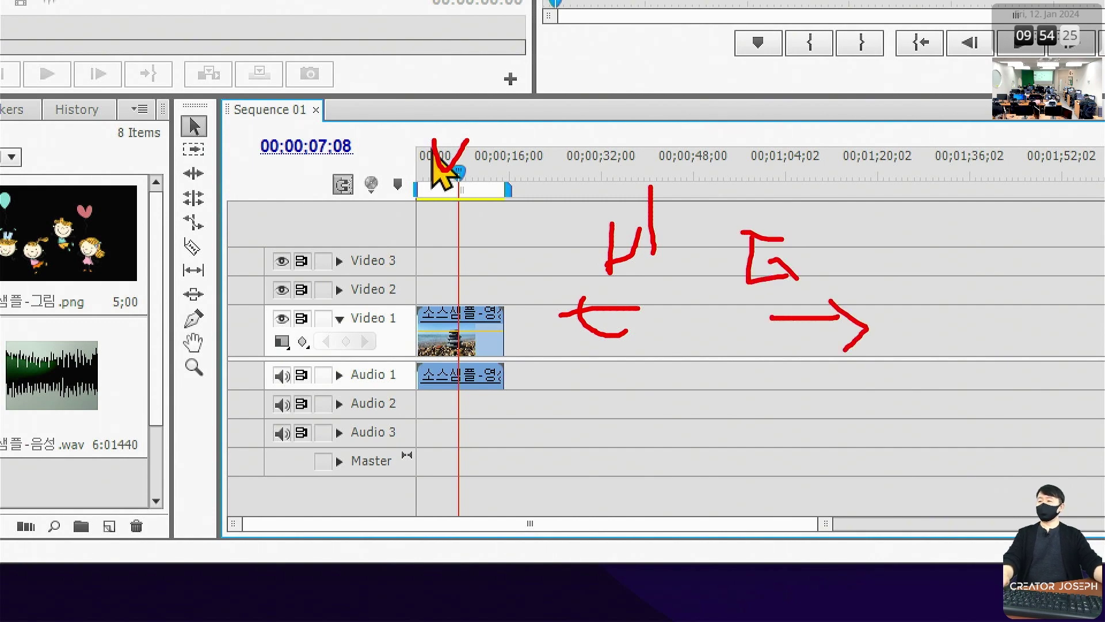
Step: Return the playhead to the sequence start, then scrub it back to 00:00:07:18
{"action": "key", "text": "Escape"}
{"action": "left_click_drag", "start_coordinate": [458, 173], "coordinate": [363, 178]}
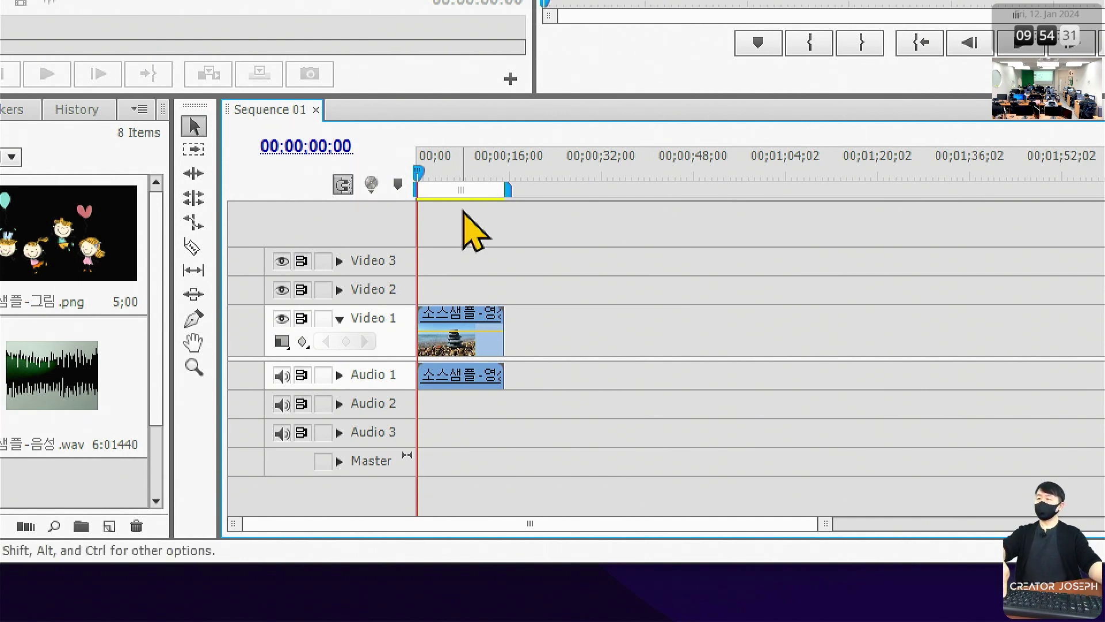
{"action": "mouse_move", "coordinate": [480, 183]}
{"action": "left_mouse_down"}
{"action": "mouse_move", "coordinate": [436, 189]}
{"action": "mouse_move", "coordinate": [462, 190]}
{"action": "left_mouse_up"}
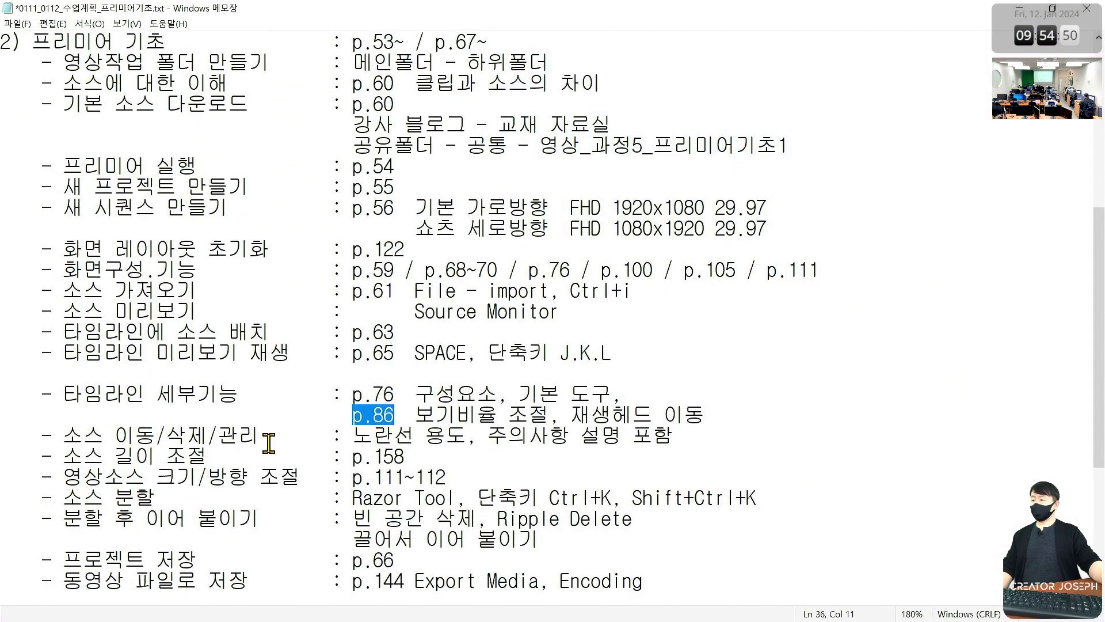
Step: Select the words 보기비율 조절 in the p.86 entry on line 36, then minimize Notepad
{"action": "left_click", "coordinate": [268, 442]}
{"action": "left_click", "coordinate": [141, 428]}
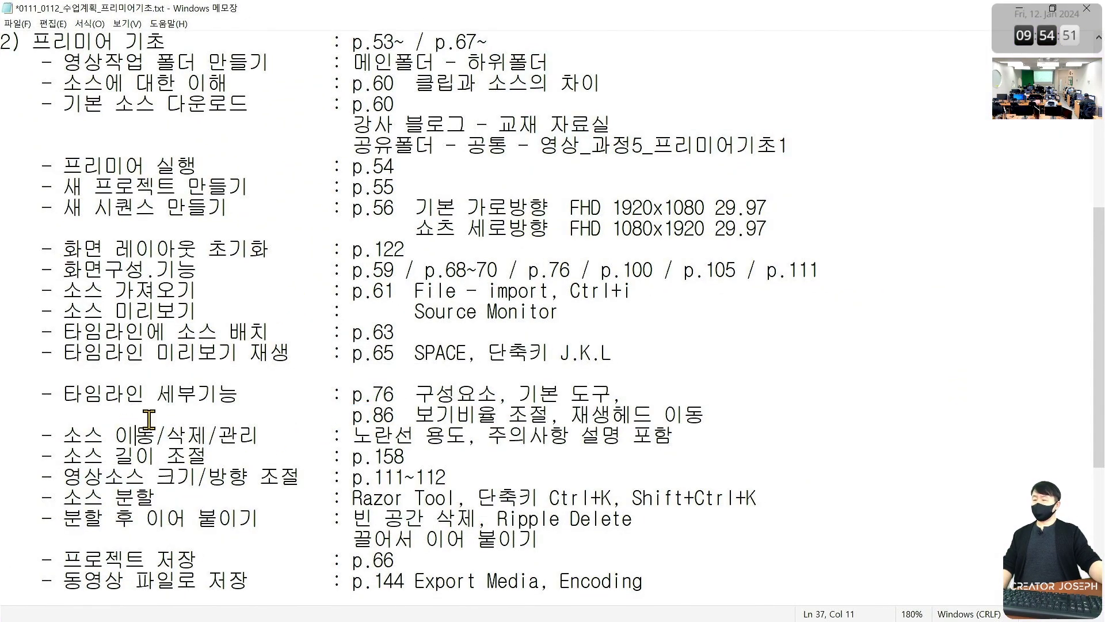
{"action": "left_click", "coordinate": [712, 414]}
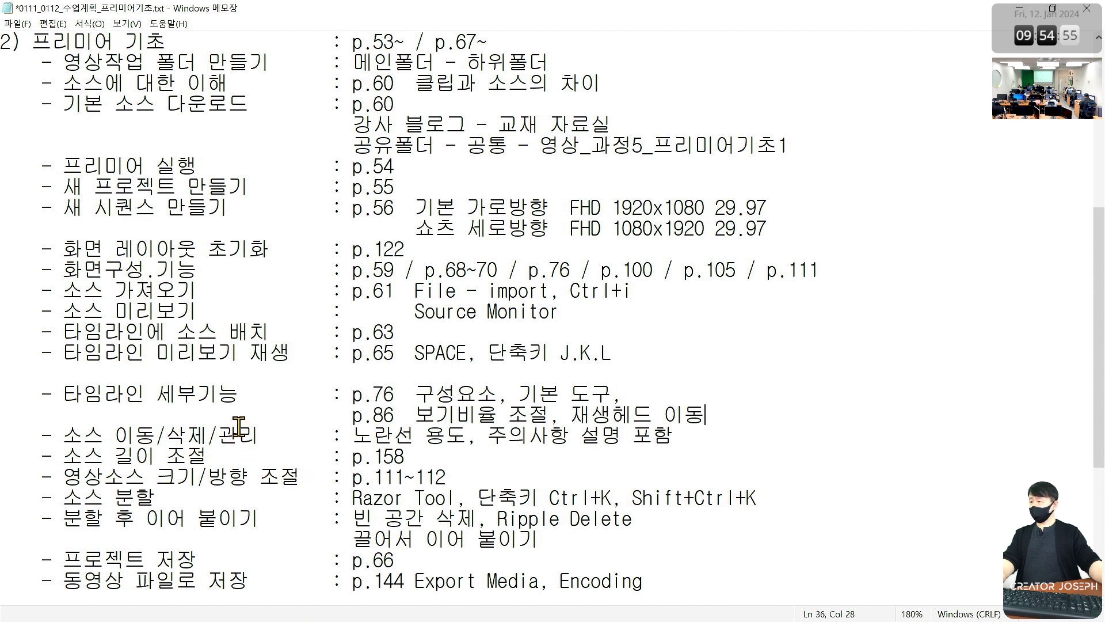
{"action": "left_click_drag", "start_coordinate": [351, 415], "coordinate": [676, 408]}
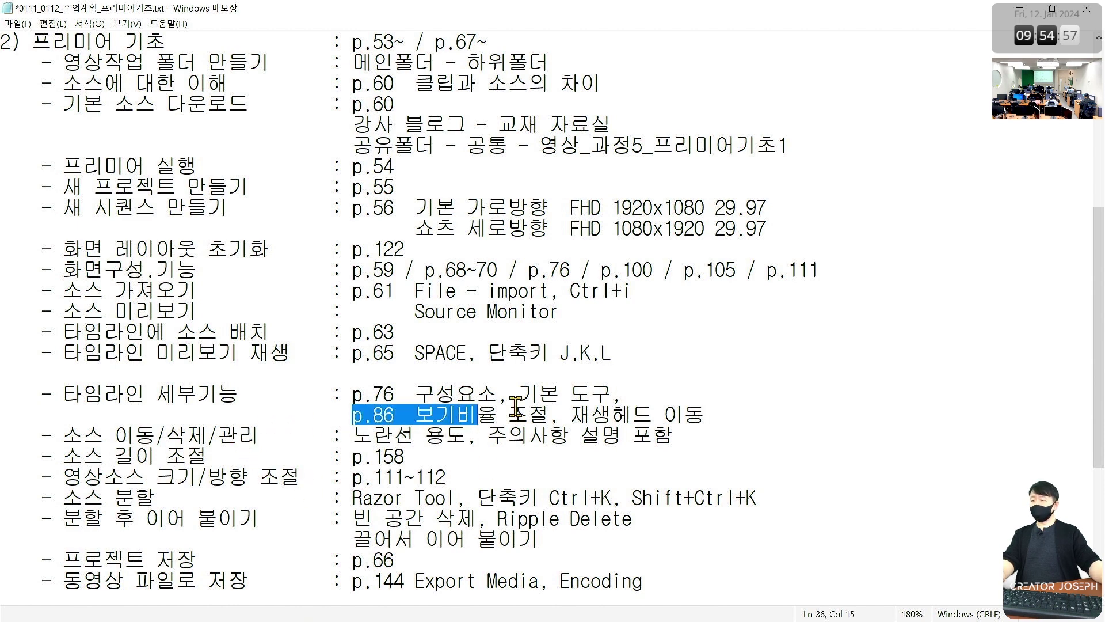
{"action": "left_click", "coordinate": [679, 412]}
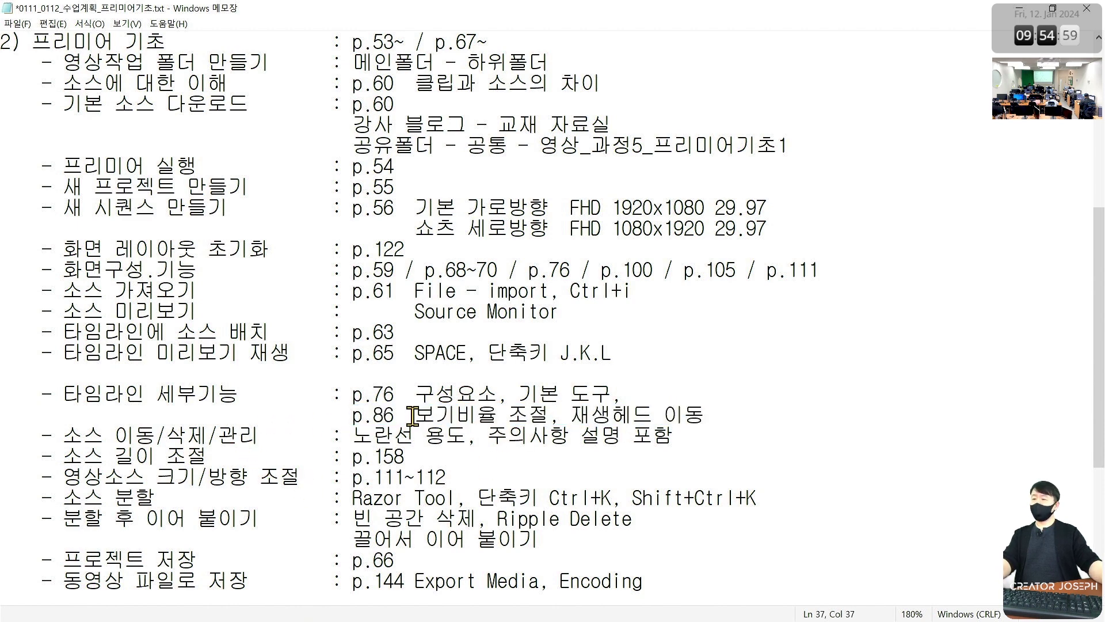
{"action": "left_click_drag", "start_coordinate": [414, 413], "coordinate": [537, 413]}
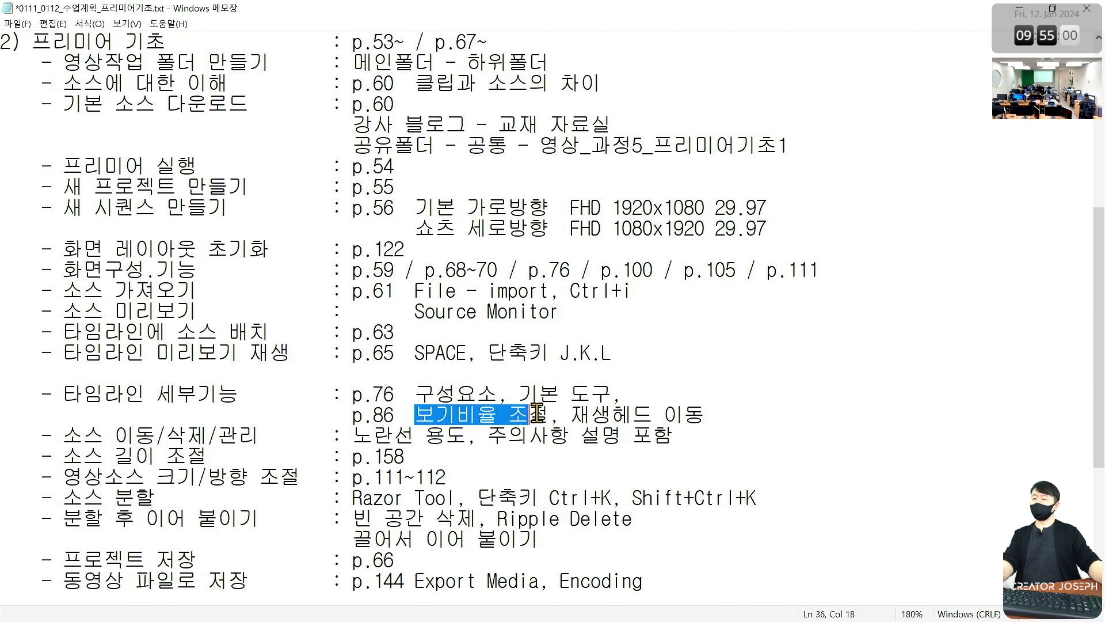
{"action": "left_click", "coordinate": [1019, 8]}
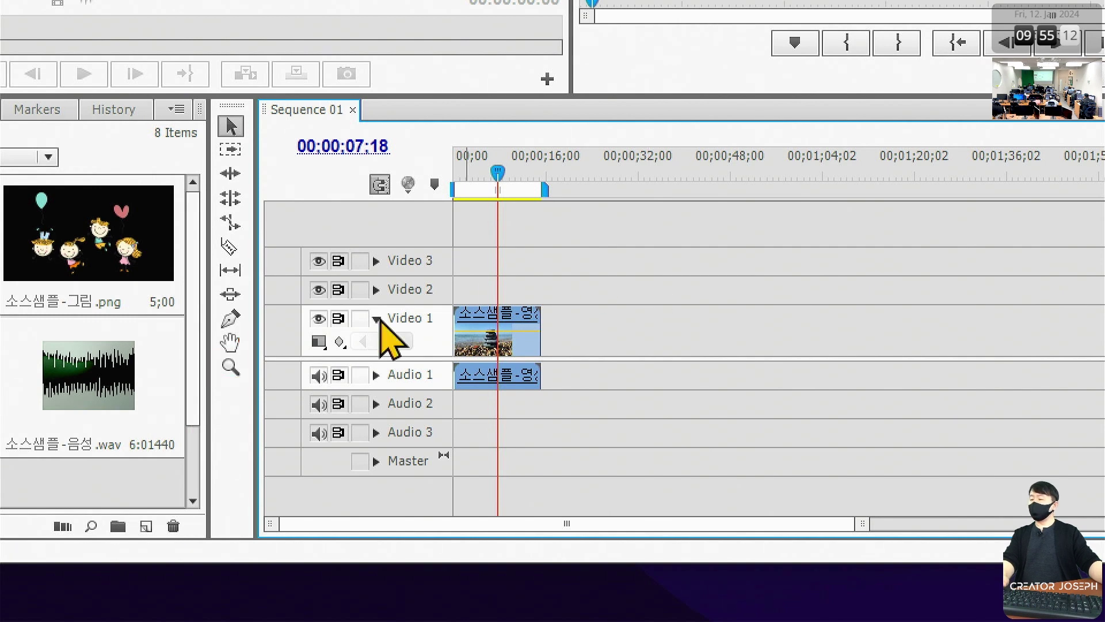
Step: With the Zoom tool, zoom the timeline in and out, ending at 8-second ruler steps
{"action": "left_click", "coordinate": [242, 370]}
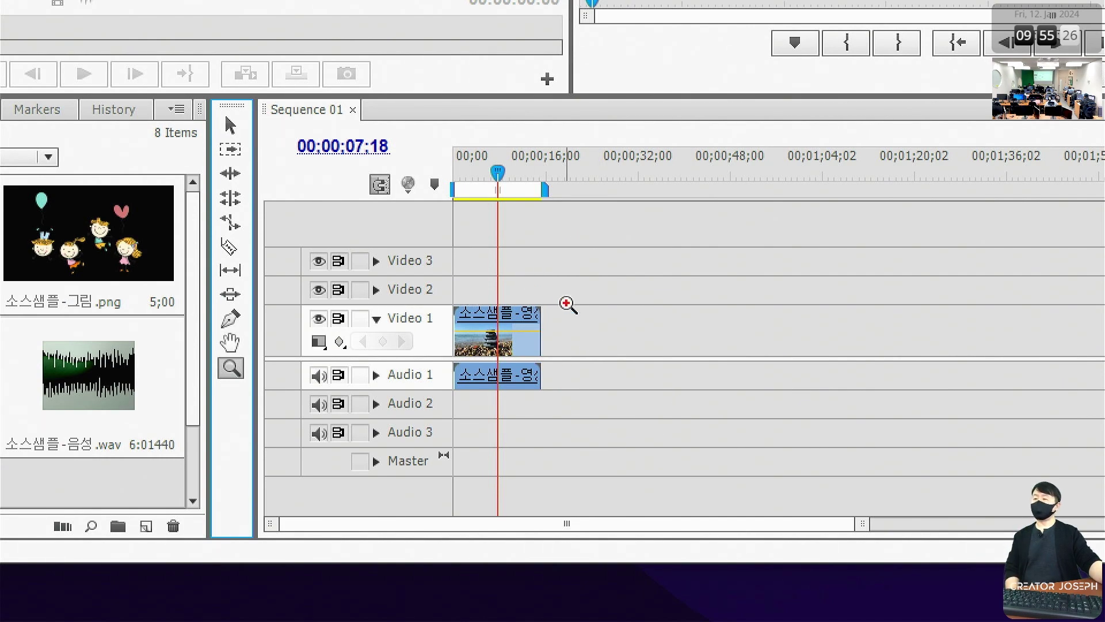
{"action": "left_click", "coordinate": [503, 331]}
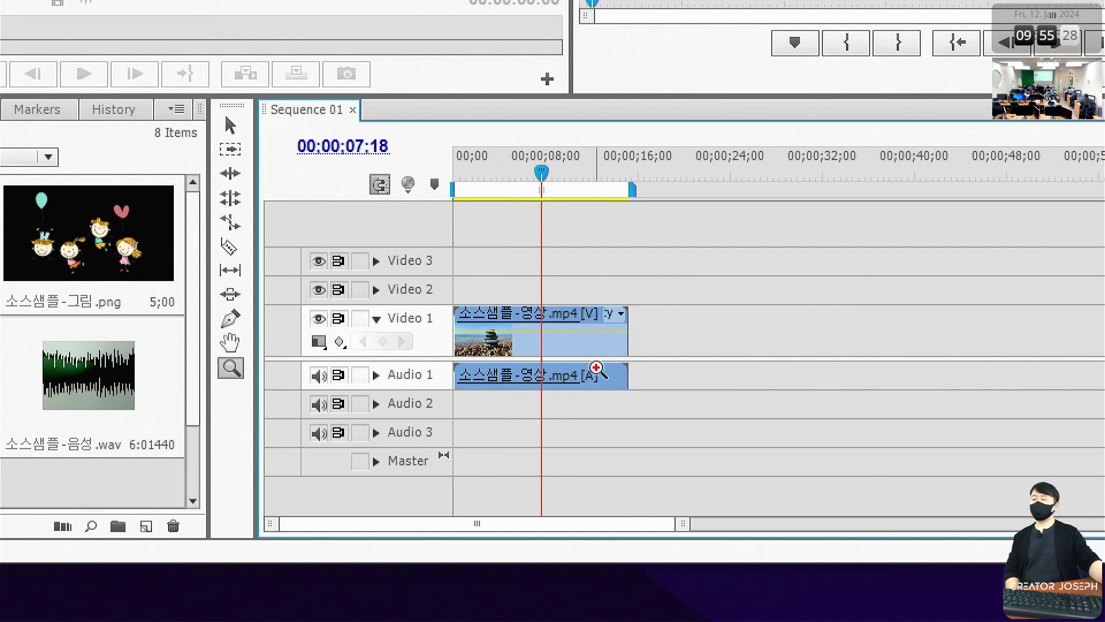
{"action": "left_click", "coordinate": [597, 351]}
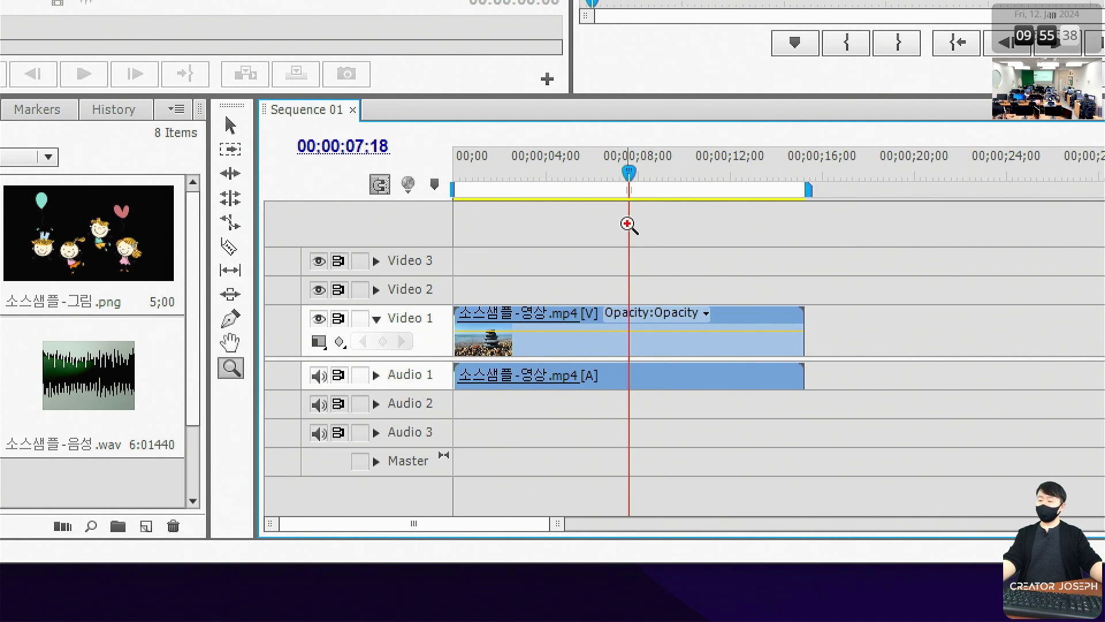
{"action": "left_click", "coordinate": [625, 334], "text": "alt"}
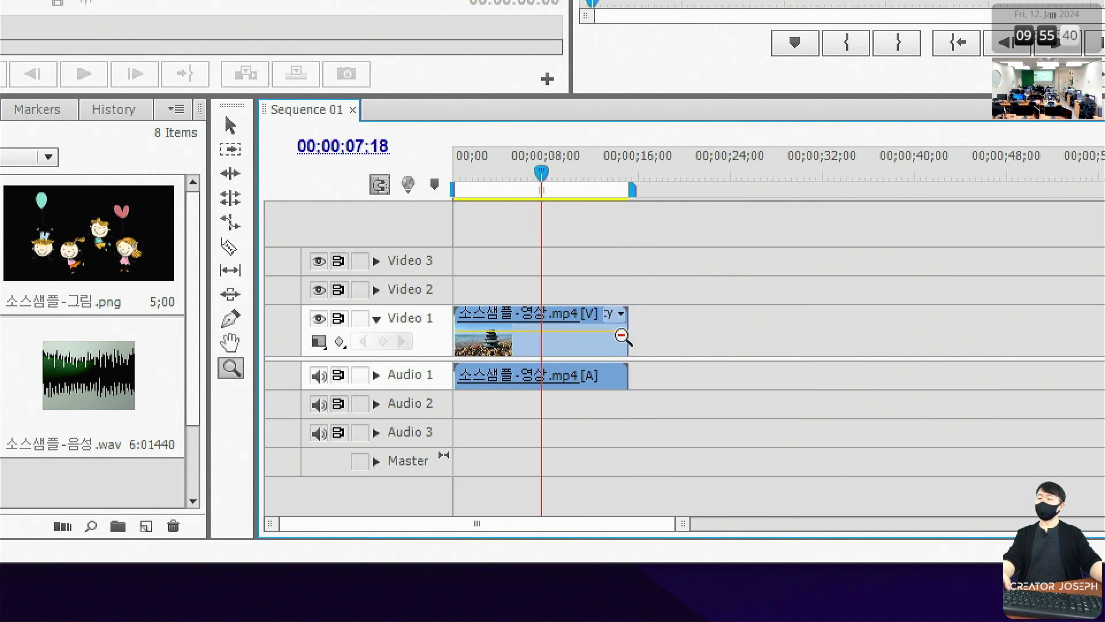
{"action": "left_click", "coordinate": [579, 345], "text": "alt"}
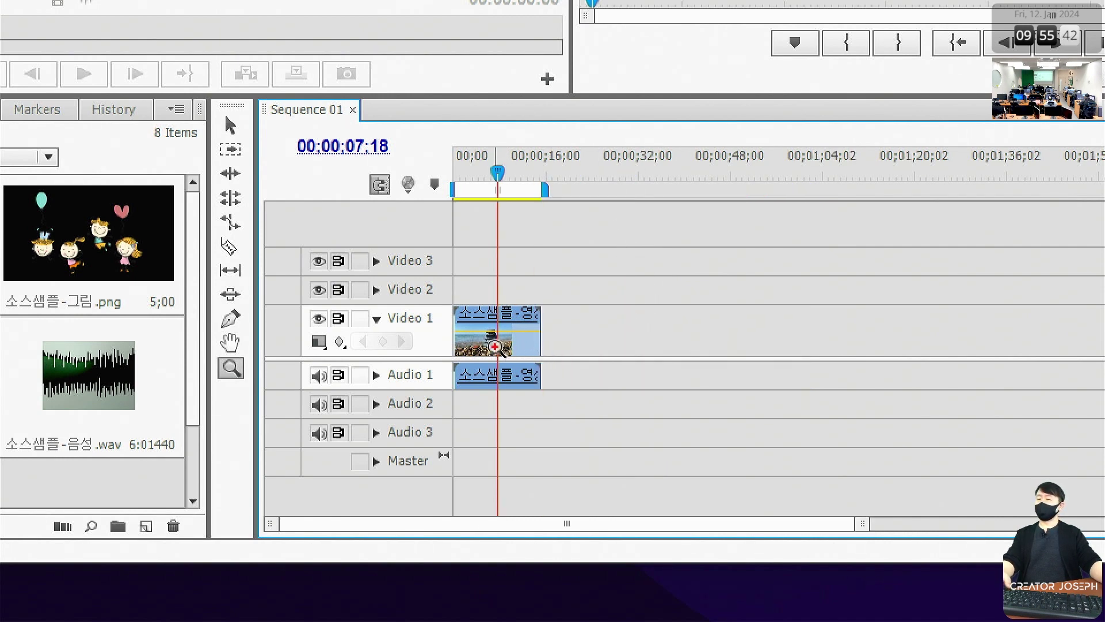
{"action": "left_click", "coordinate": [495, 346]}
{"action": "left_click", "coordinate": [698, 363]}
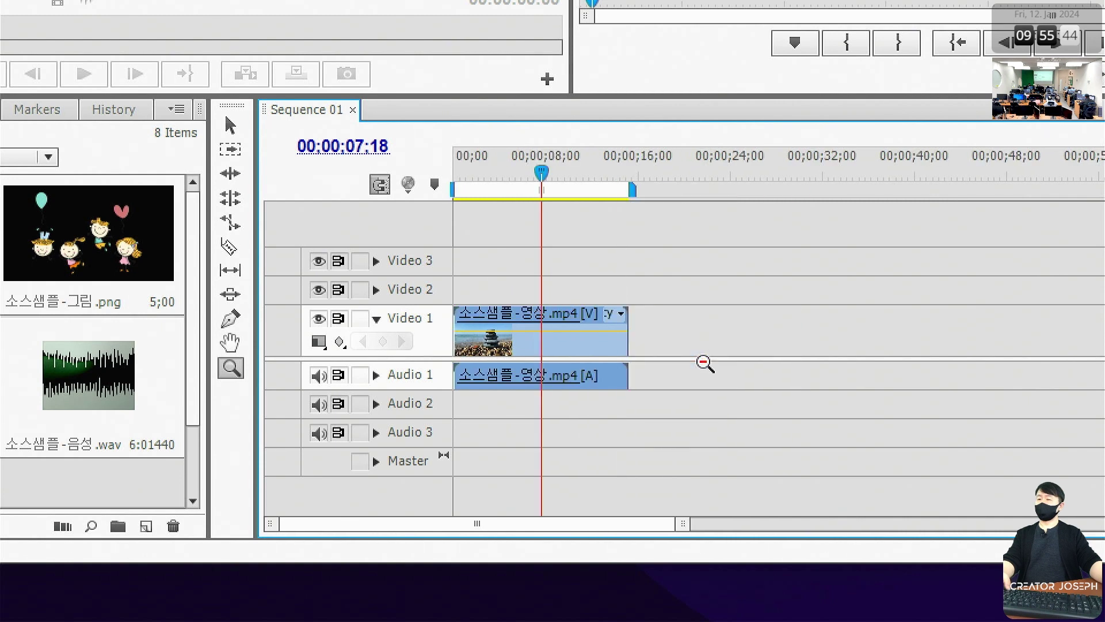
{"action": "left_click", "coordinate": [703, 362], "text": "alt"}
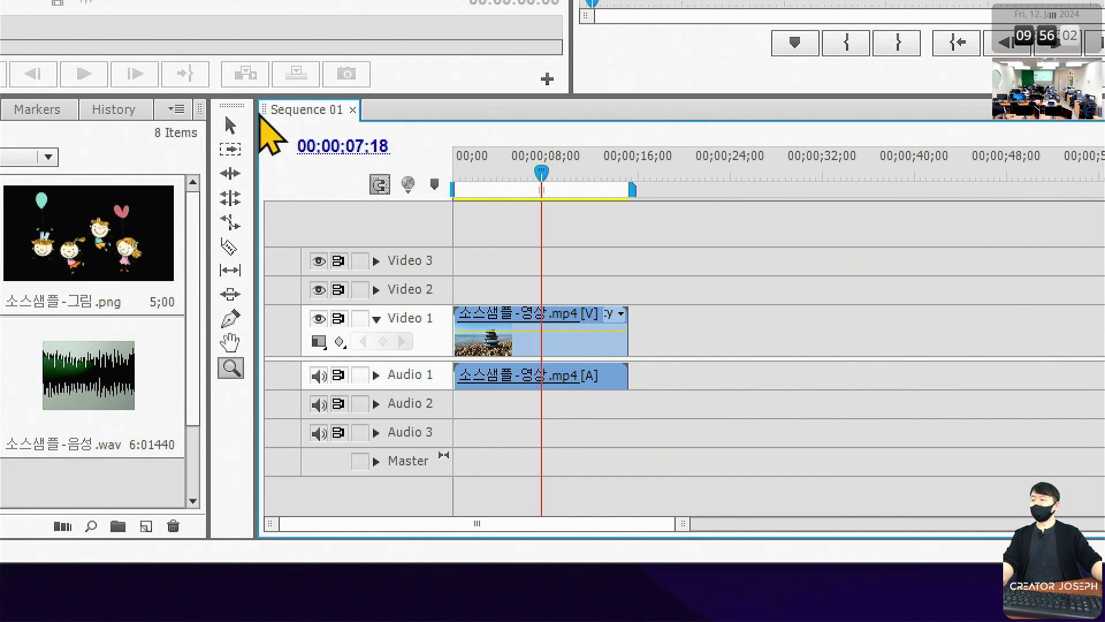
Step: Switch back to the Selection tool and drag the timeline zoom handle to widen the clip
{"action": "left_click", "coordinate": [222, 122]}
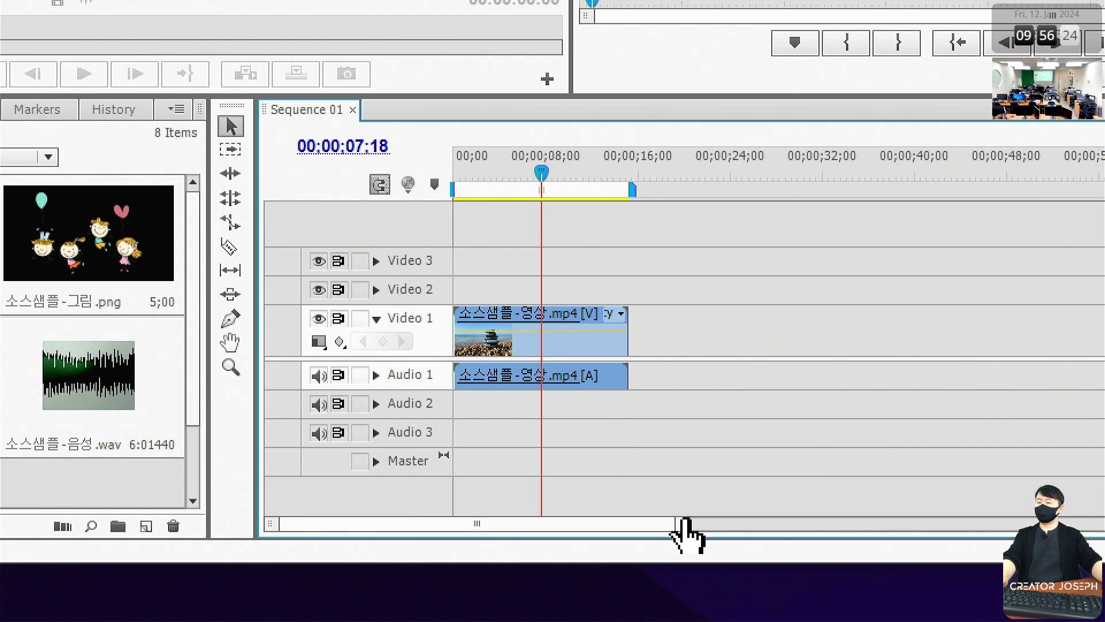
{"action": "mouse_move", "coordinate": [683, 525]}
{"action": "left_mouse_down"}
{"action": "mouse_move", "coordinate": [656, 526]}
{"action": "mouse_move", "coordinate": [742, 544]}
{"action": "mouse_move", "coordinate": [828, 544]}
{"action": "left_mouse_up"}
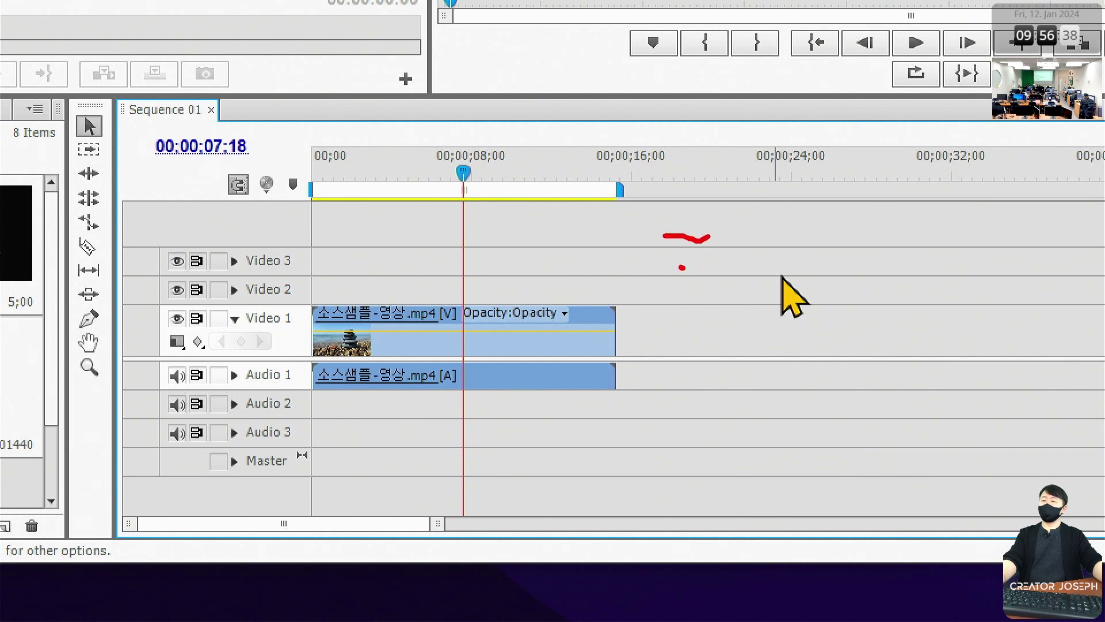
{"action": "left_click_drag", "start_coordinate": [644, 213], "coordinate": [734, 300]}
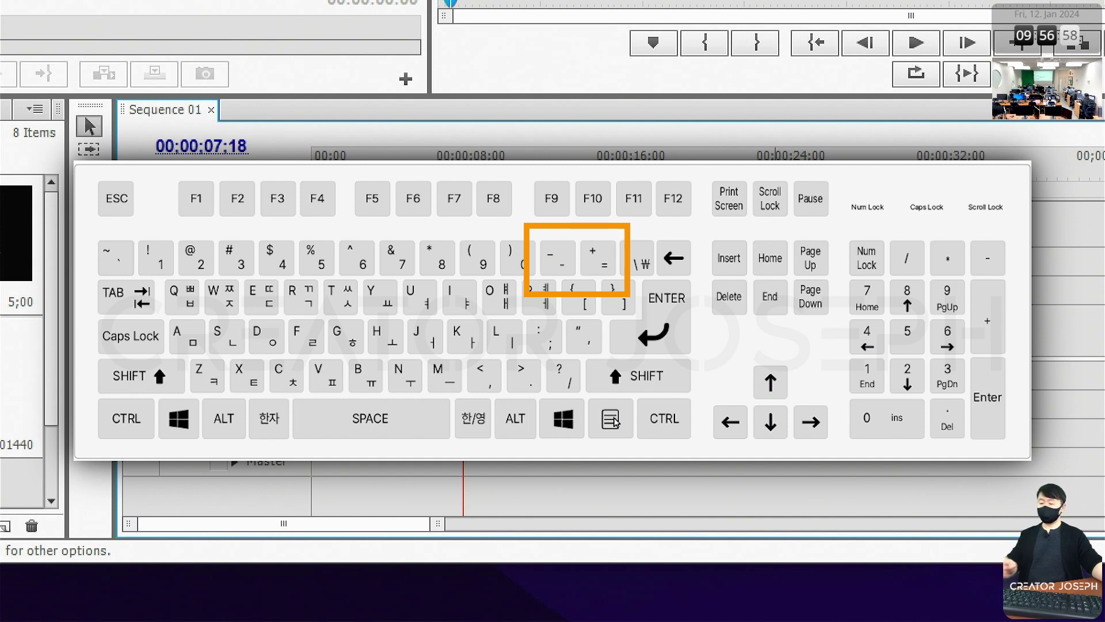
{"action": "key", "text": "equal"}
{"action": "key", "text": "minus"}
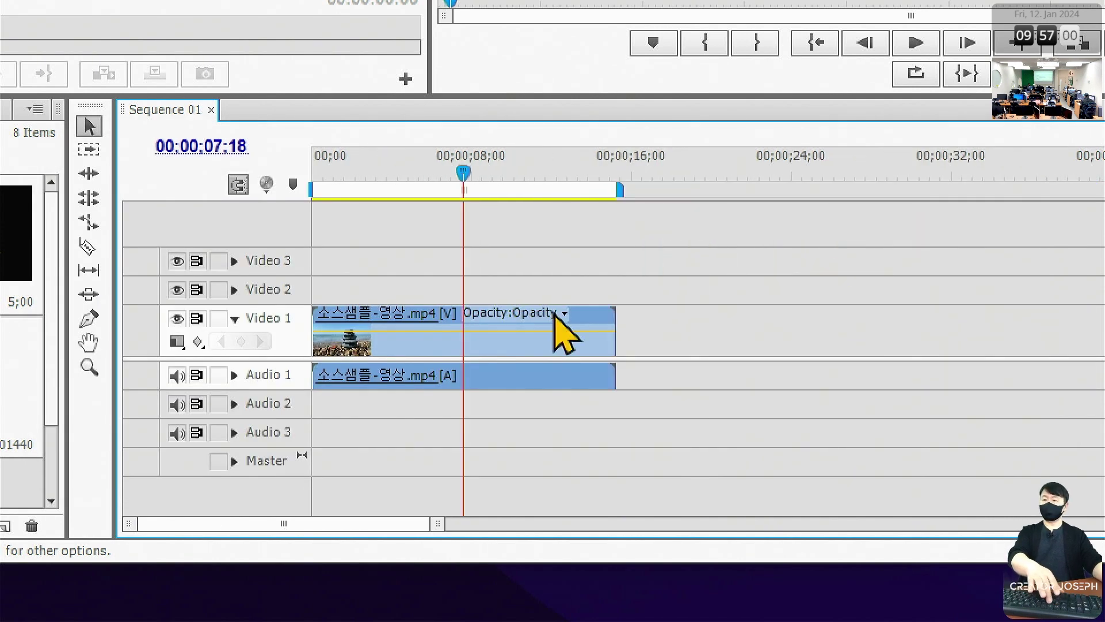
{"action": "key", "text": "minus"}
{"action": "key", "text": "minus"}
{"action": "key", "text": "equal"}
{"action": "key", "text": "equal"}
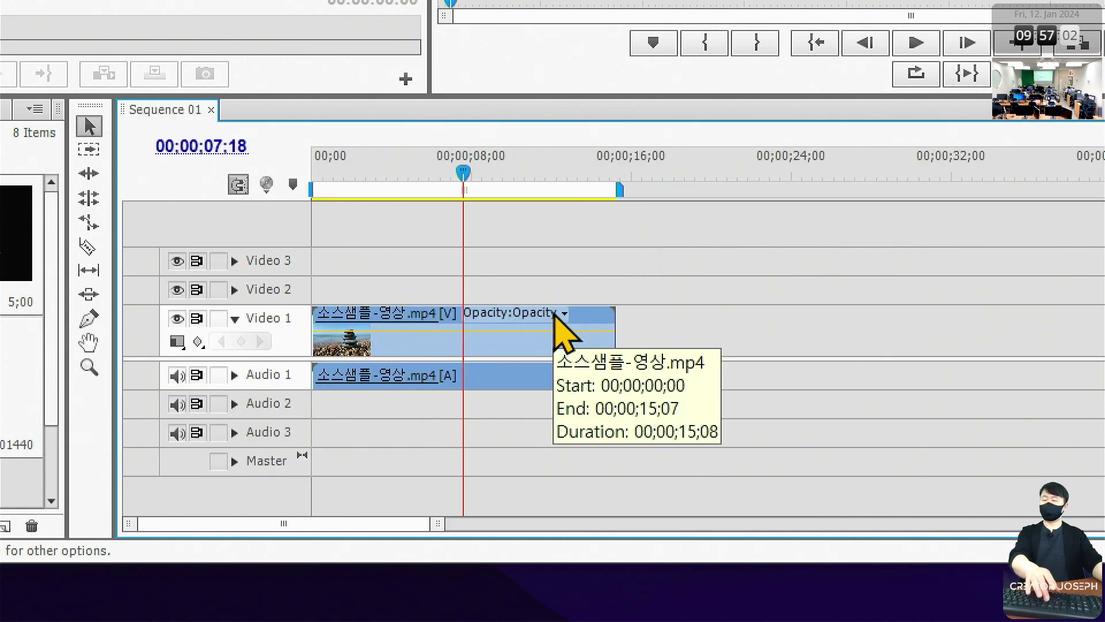
{"action": "key", "text": "minus"}
{"action": "key", "text": "equal"}
{"action": "key", "text": "equal"}
{"action": "key", "text": "minus"}
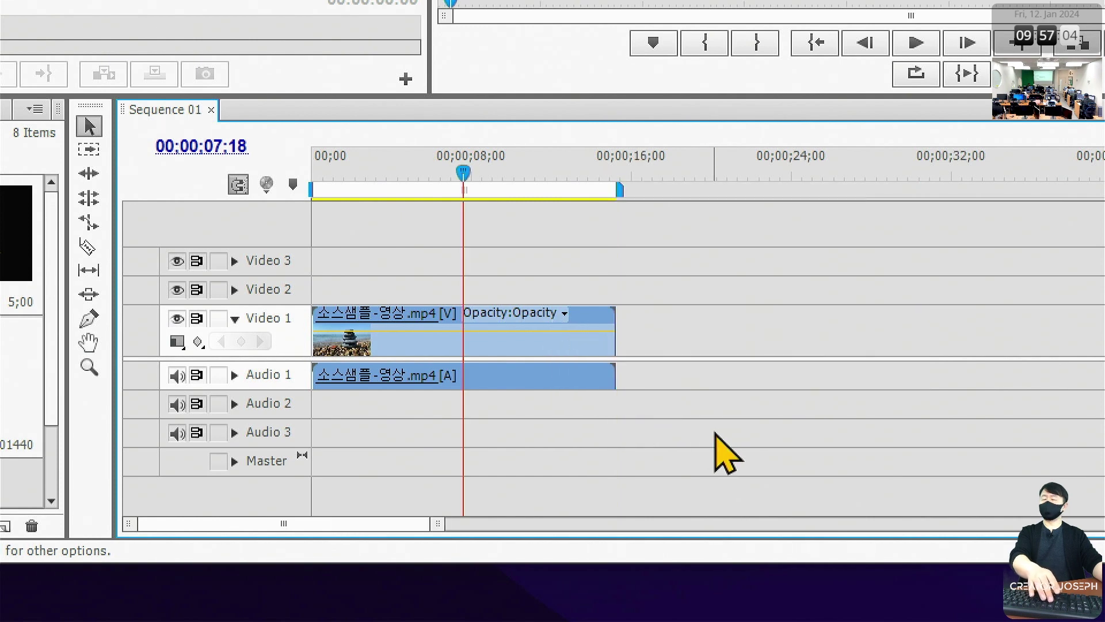
{"action": "key", "text": "minus"}
{"action": "key", "text": "equal"}
{"action": "key", "text": "equal"}
{"action": "key", "text": "minus"}
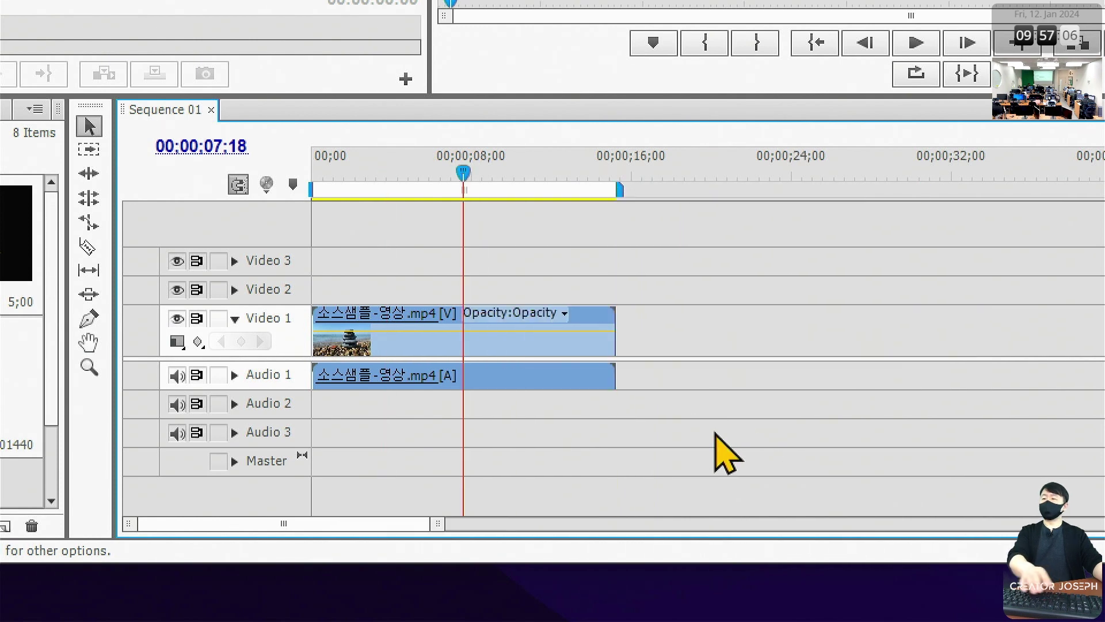
{"action": "left_click_drag", "start_coordinate": [713, 262], "coordinate": [770, 250]}
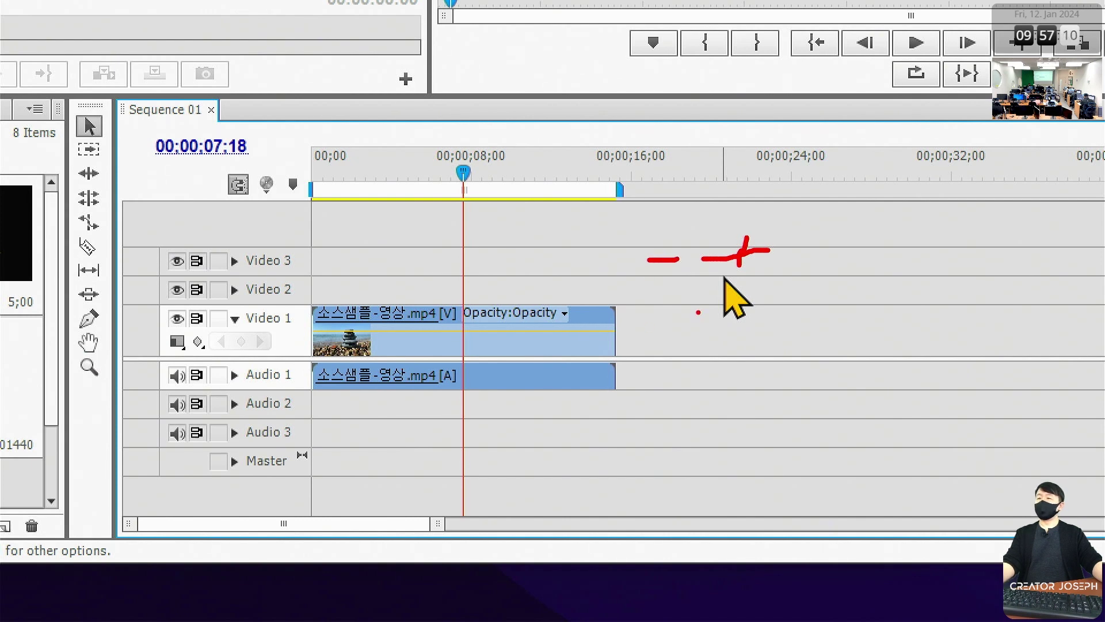
{"action": "left_click_drag", "start_coordinate": [602, 197], "coordinate": [682, 296]}
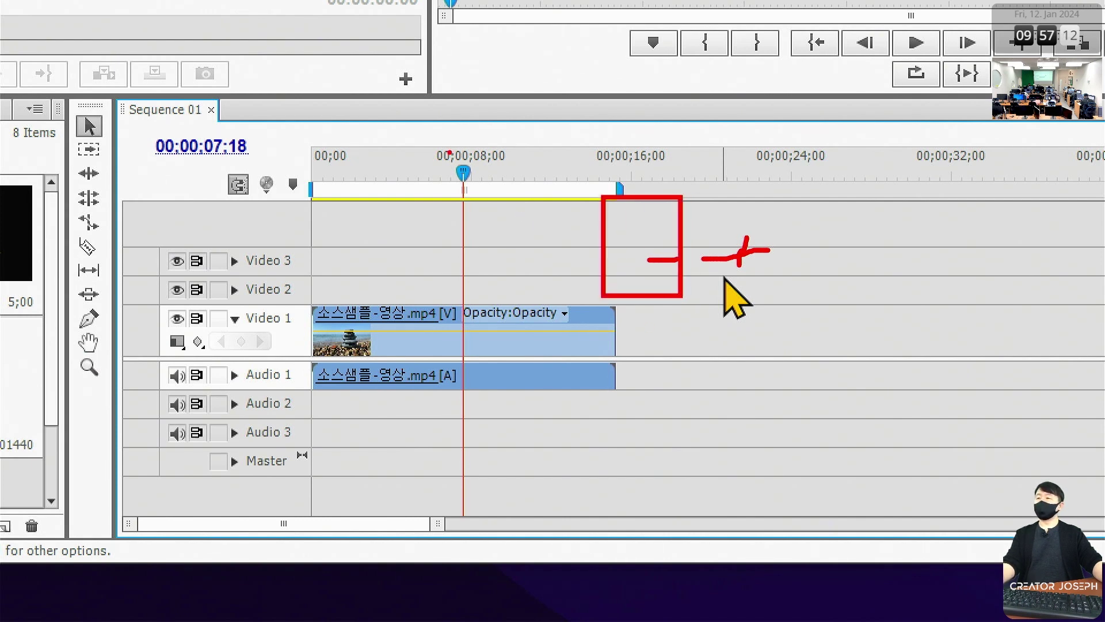
{"action": "mouse_move", "coordinate": [440, 144]}
{"action": "left_mouse_down"}
{"action": "mouse_move", "coordinate": [511, 200]}
{"action": "mouse_move", "coordinate": [460, 300]}
{"action": "mouse_move", "coordinate": [399, 257]}
{"action": "left_mouse_up"}
{"action": "mouse_move", "coordinate": [490, 271]}
{"action": "left_mouse_down"}
{"action": "mouse_move", "coordinate": [548, 270]}
{"action": "mouse_move", "coordinate": [539, 280]}
{"action": "left_mouse_up"}
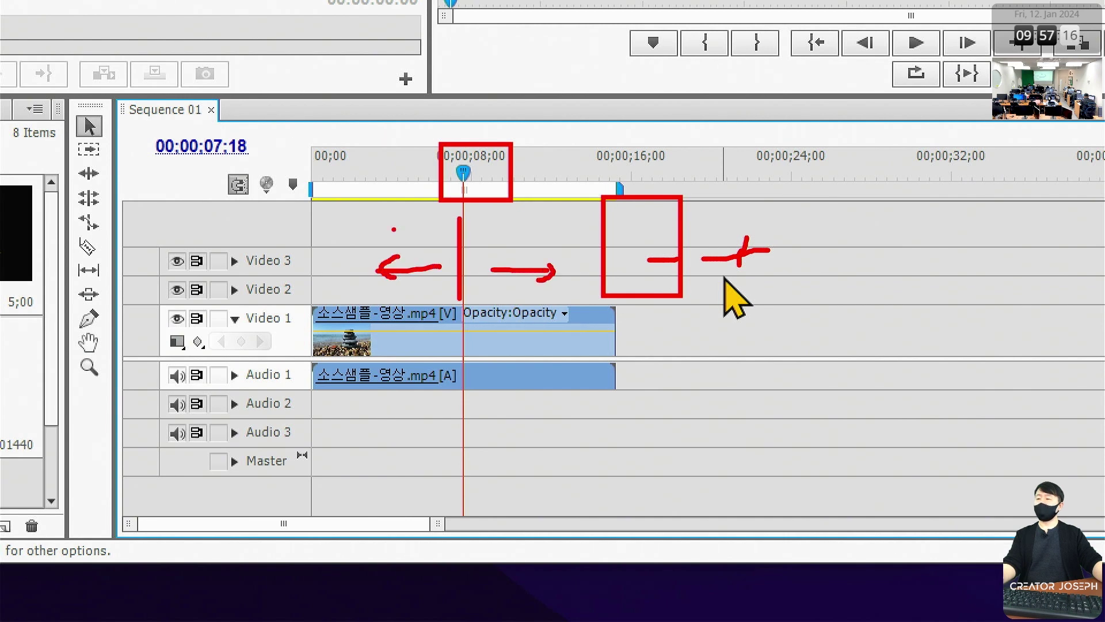
{"action": "left_click_drag", "start_coordinate": [378, 235], "coordinate": [450, 235]}
{"action": "mouse_move", "coordinate": [545, 239]}
{"action": "left_mouse_down"}
{"action": "mouse_move", "coordinate": [489, 240]}
{"action": "mouse_move", "coordinate": [506, 236]}
{"action": "left_mouse_up"}
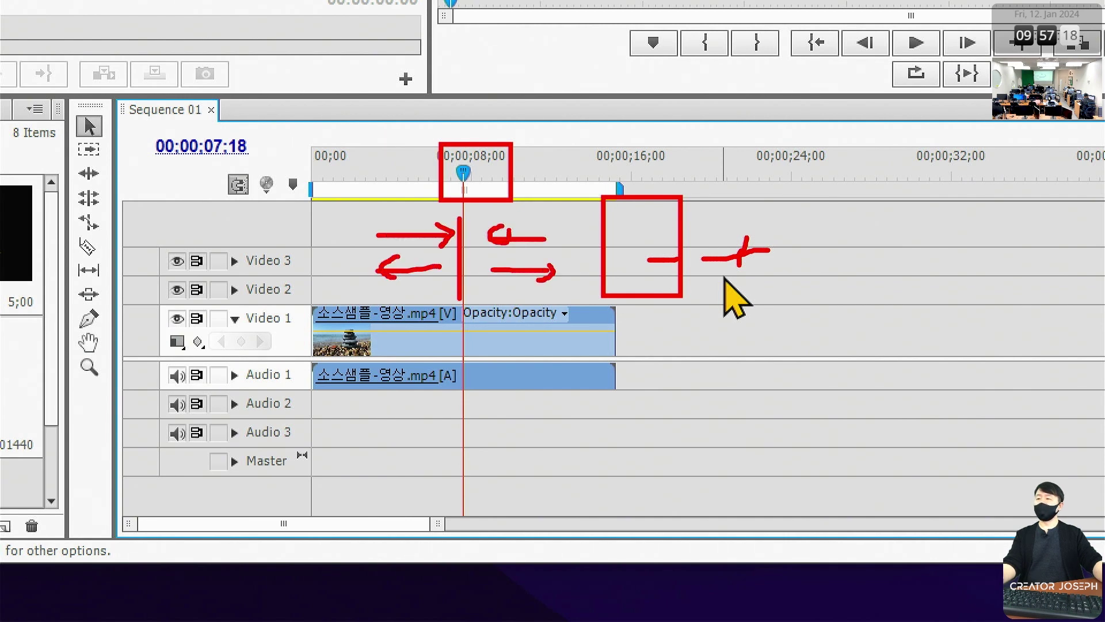
{"action": "left_click_drag", "start_coordinate": [465, 145], "coordinate": [484, 107]}
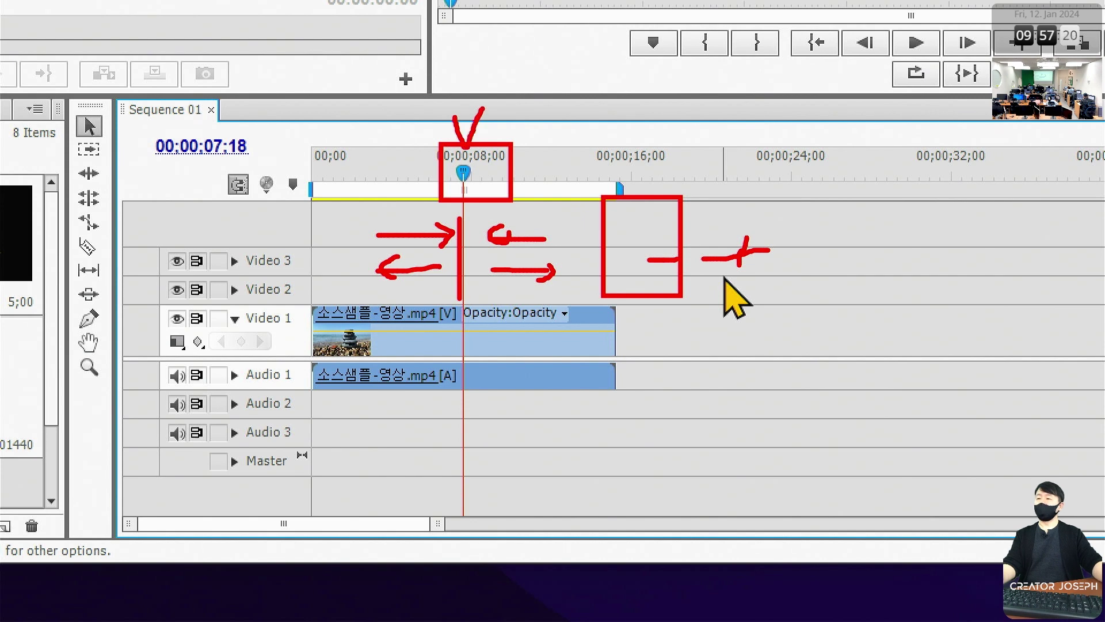
{"action": "left_click_drag", "start_coordinate": [603, 200], "coordinate": [805, 312]}
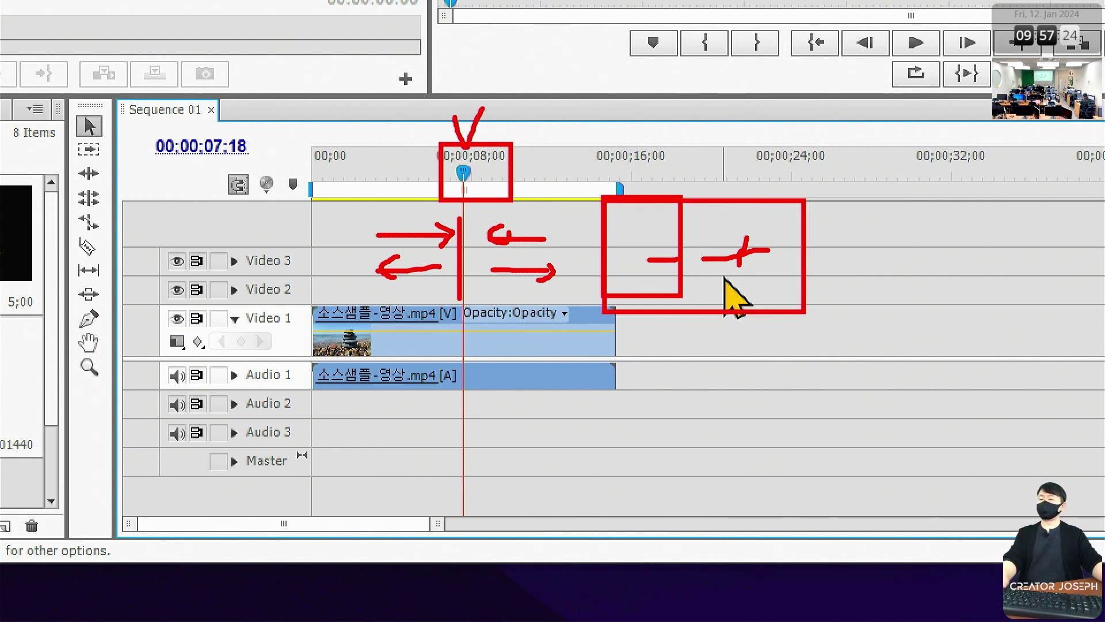
{"action": "key", "text": "Escape"}
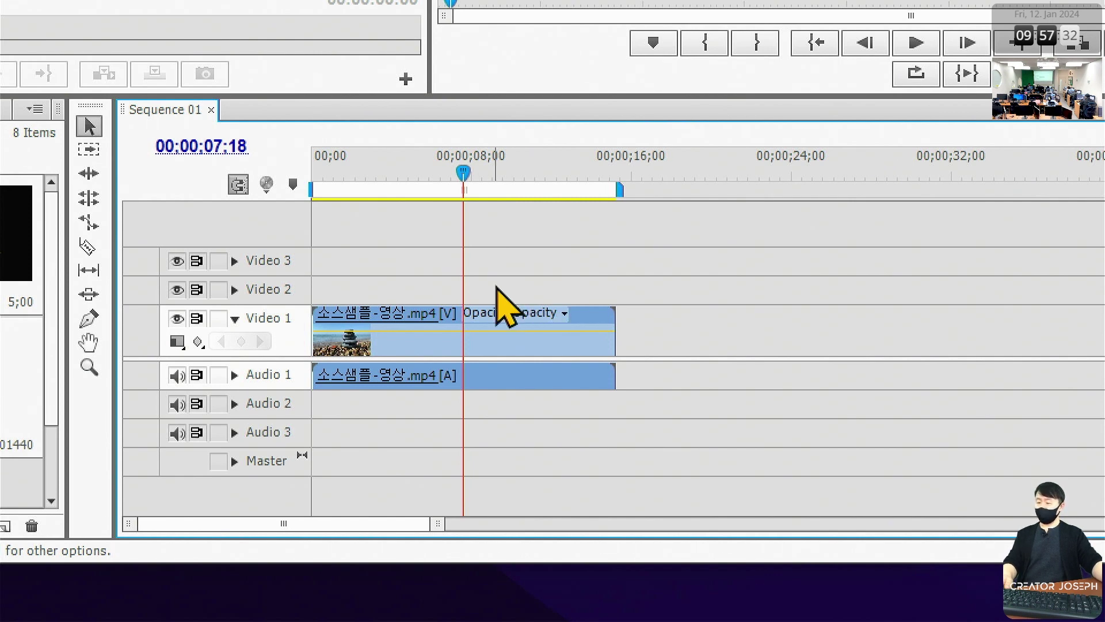
Step: Alt+scroll the timeline to 4-second ruler steps and drag the playhead to 00;00;13;02
{"action": "scroll", "coordinate": [441, 303], "scroll_direction": "up", "scroll_amount": 1}
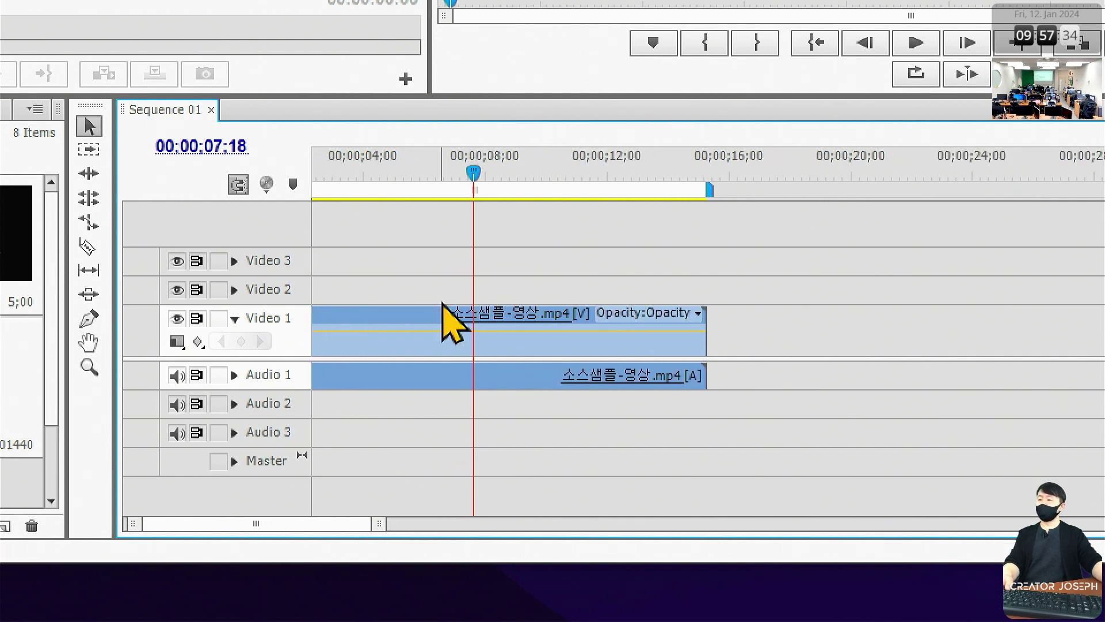
{"action": "scroll", "coordinate": [445, 322], "scroll_direction": "down", "scroll_amount": 1}
{"action": "scroll", "coordinate": [449, 324], "scroll_direction": "down", "scroll_amount": 1}
{"action": "scroll", "coordinate": [458, 345], "scroll_direction": "up", "scroll_amount": 2}
{"action": "scroll", "coordinate": [456, 365], "scroll_direction": "up", "scroll_amount": 1}
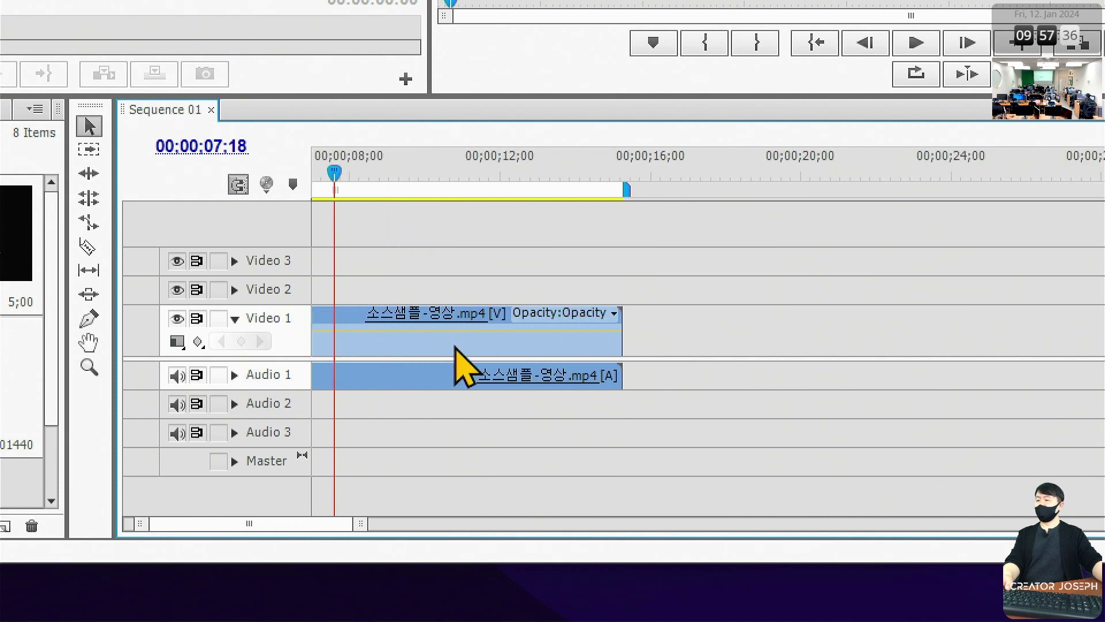
{"action": "scroll", "coordinate": [457, 365], "scroll_direction": "down", "scroll_amount": 1}
{"action": "scroll", "coordinate": [454, 370], "scroll_direction": "down", "scroll_amount": 1}
{"action": "scroll", "coordinate": [487, 338], "scroll_direction": "up", "scroll_amount": 1}
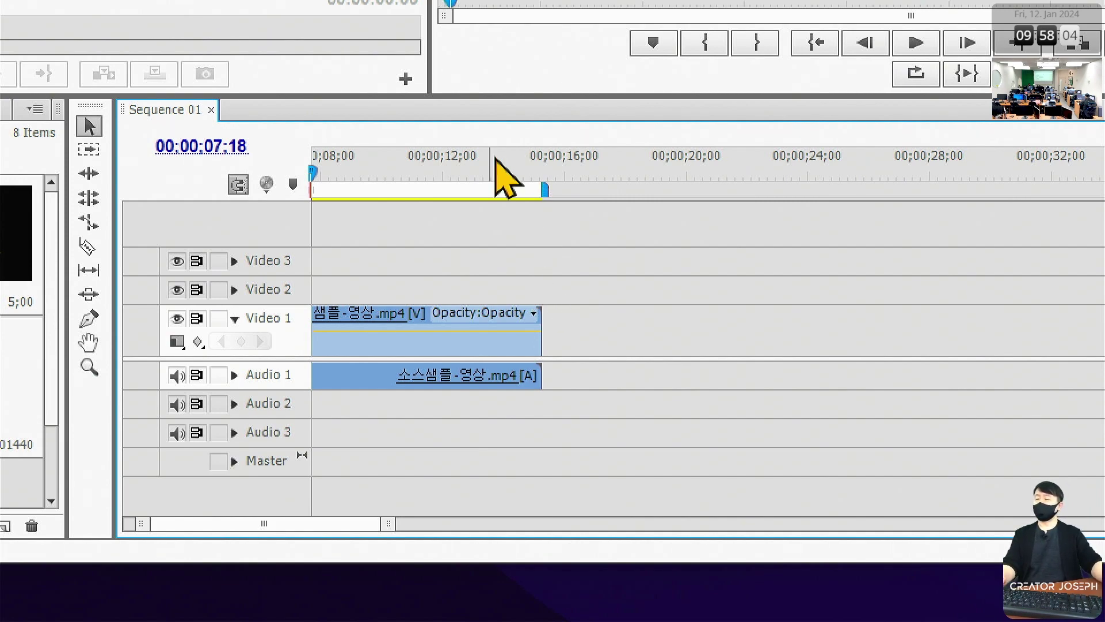
{"action": "left_click_drag", "start_coordinate": [474, 173], "coordinate": [478, 173]}
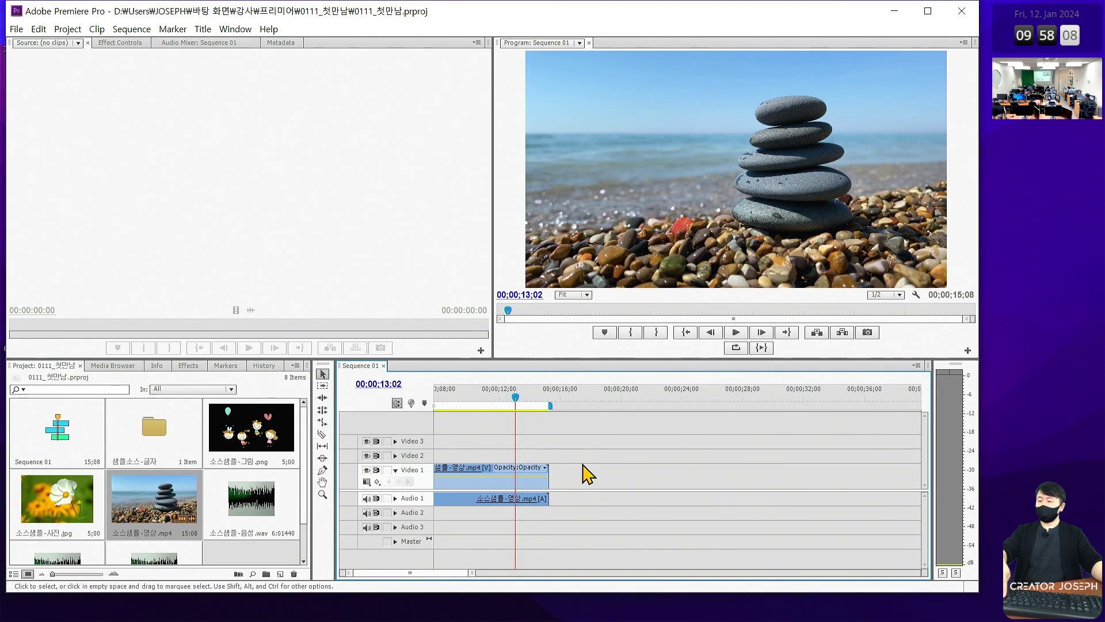
Step: Refocus the Timeline and use backslash to fit the whole 15-second sequence in view
{"action": "left_click", "coordinate": [502, 397]}
{"action": "left_click", "coordinate": [290, 447]}
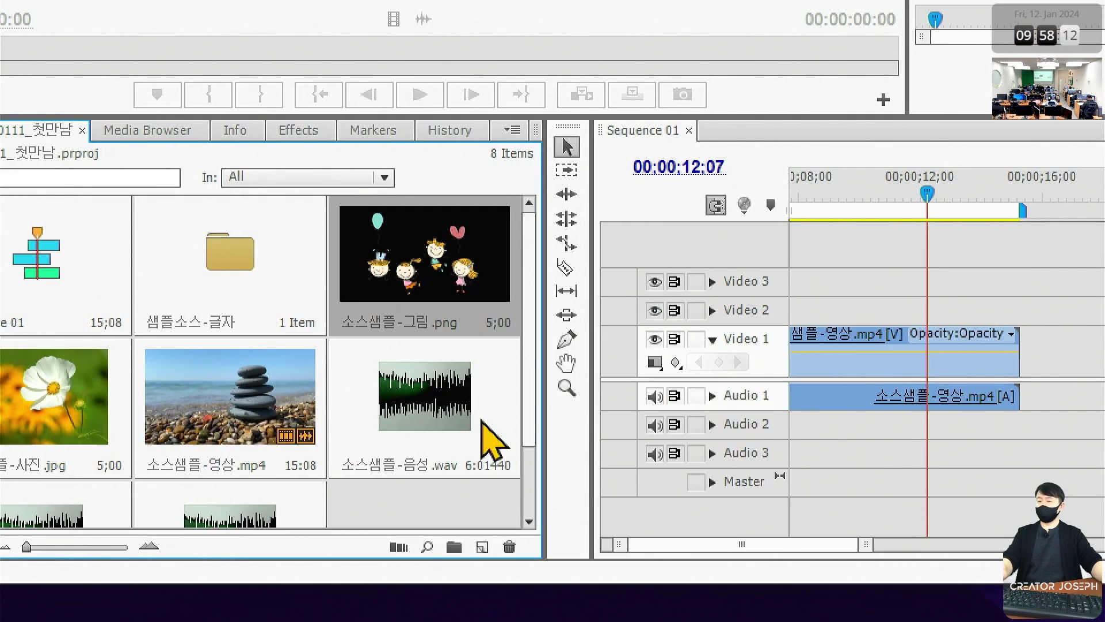
{"action": "left_click", "coordinate": [1002, 248]}
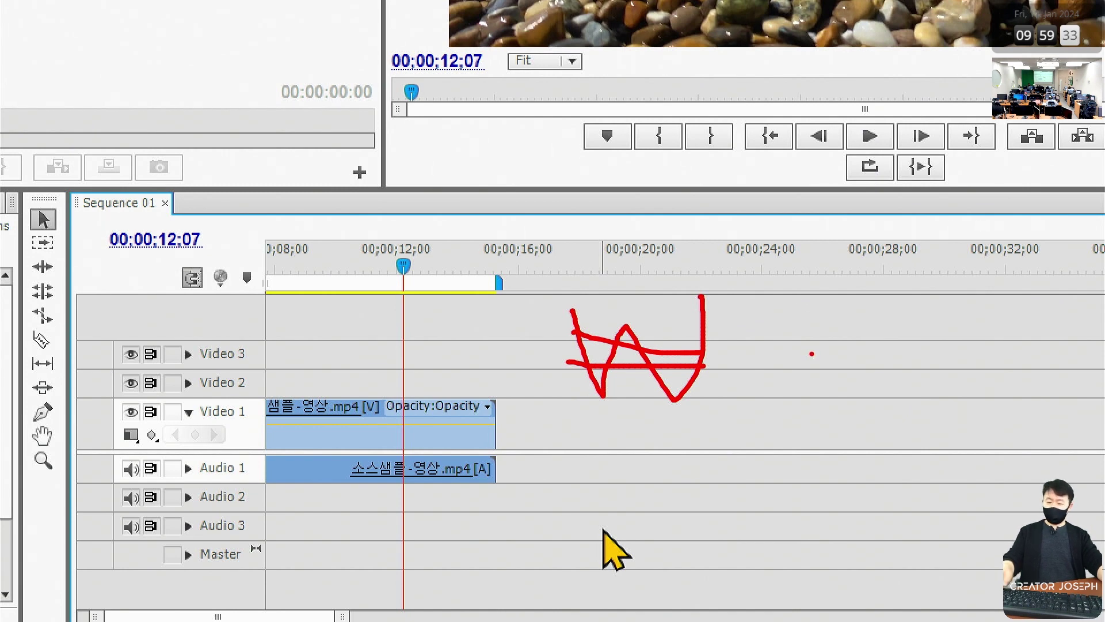
{"action": "key", "text": "Escape"}
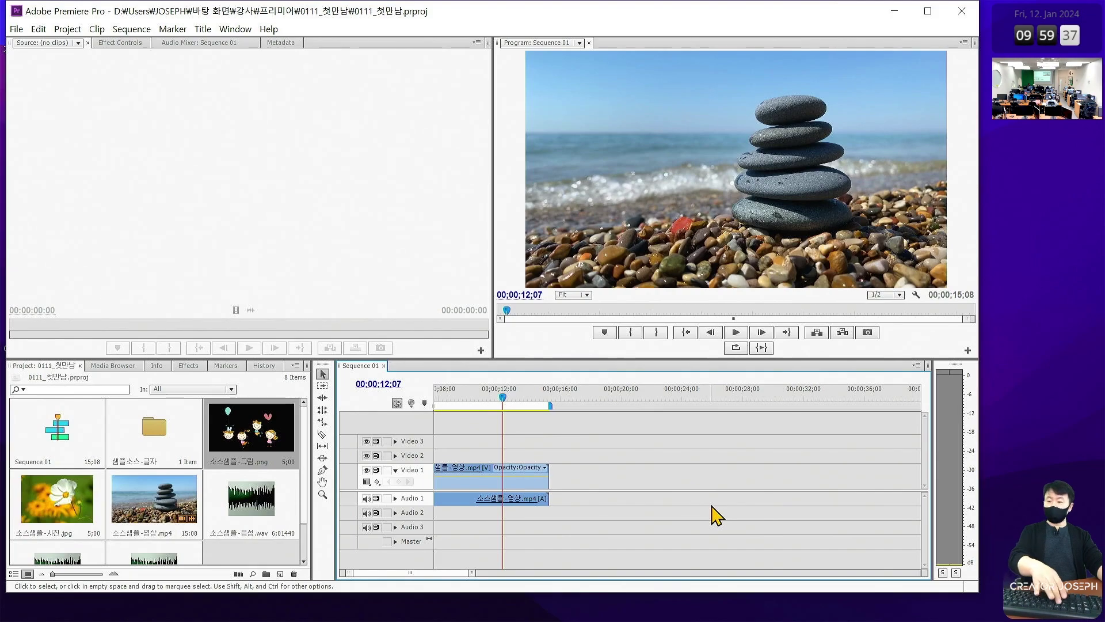
{"action": "key", "text": "backslash"}
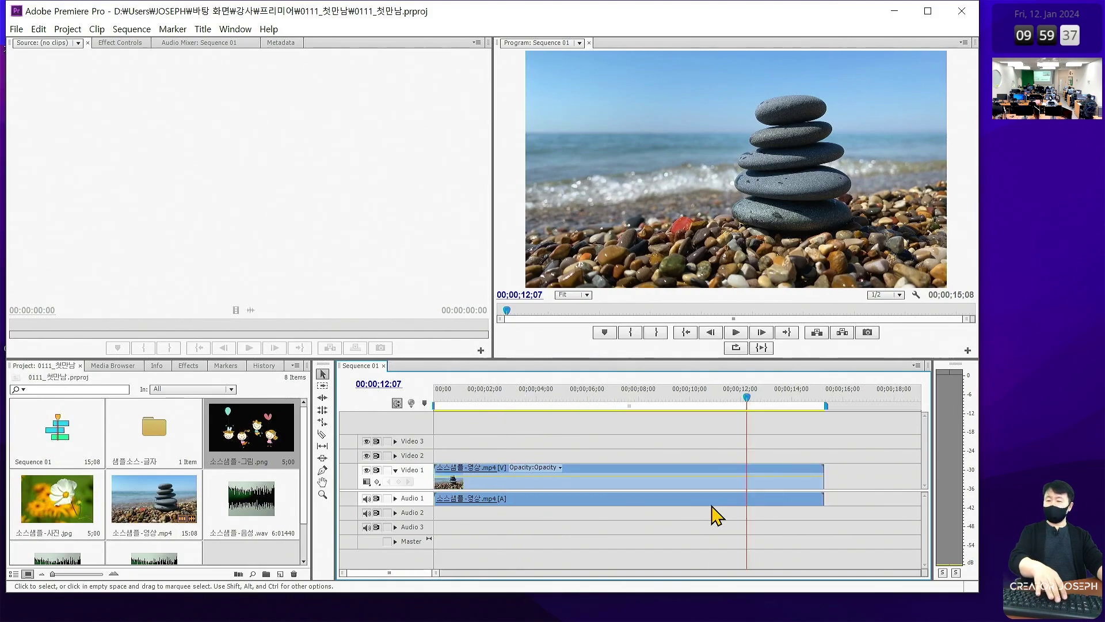
{"action": "key", "text": "backslash"}
{"action": "key", "text": "backslash"}
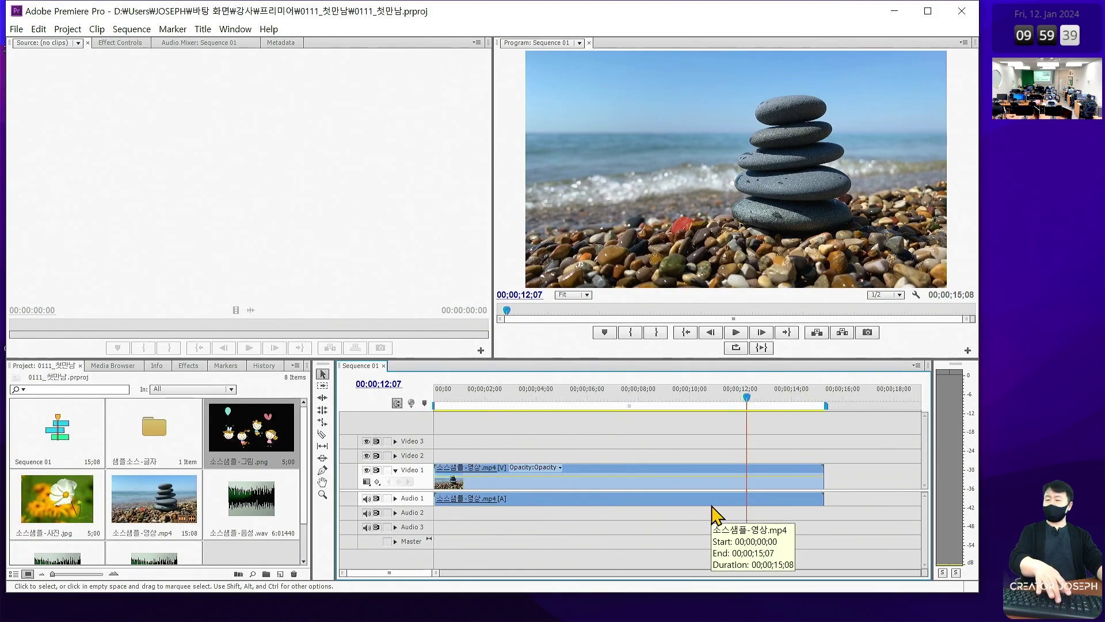
{"action": "key", "text": "backslash"}
{"action": "key", "text": "backslash"}
{"action": "key", "text": "backslash"}
{"action": "key", "text": "backslash"}
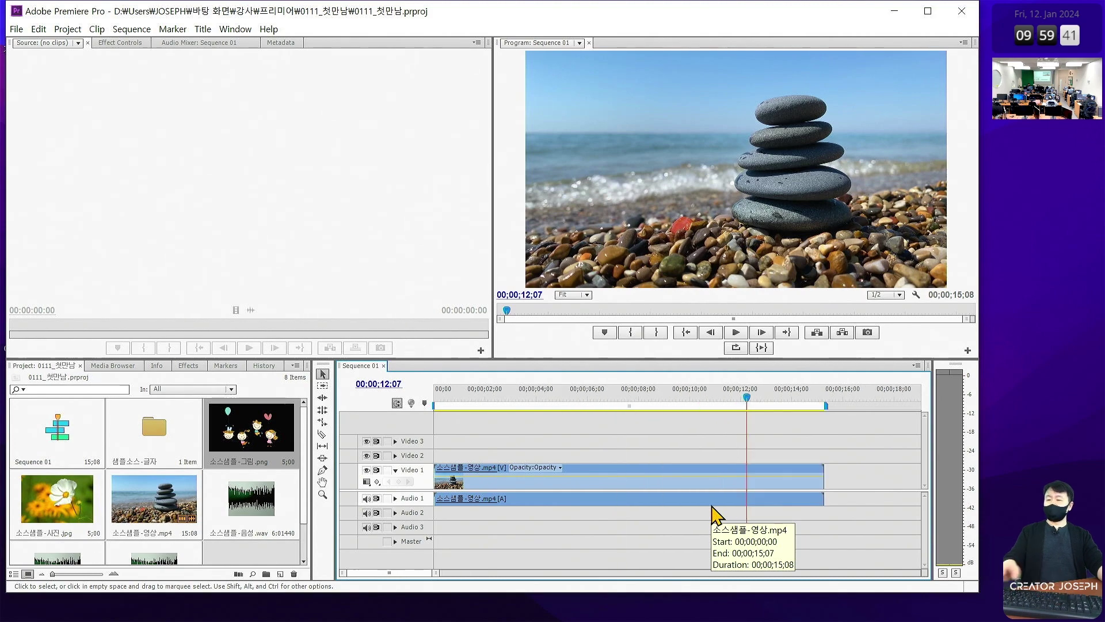
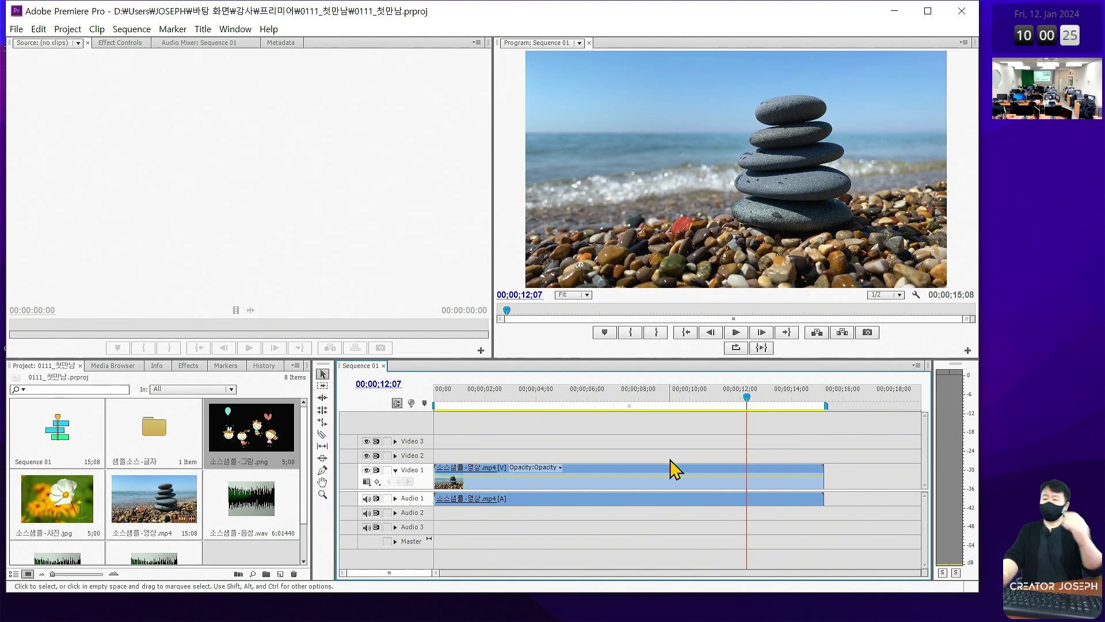
Step: Rearrange the clips in the Sequence 01 timeline
{"action": "left_click_drag", "start_coordinate": [311, 173], "coordinate": [409, 168]}
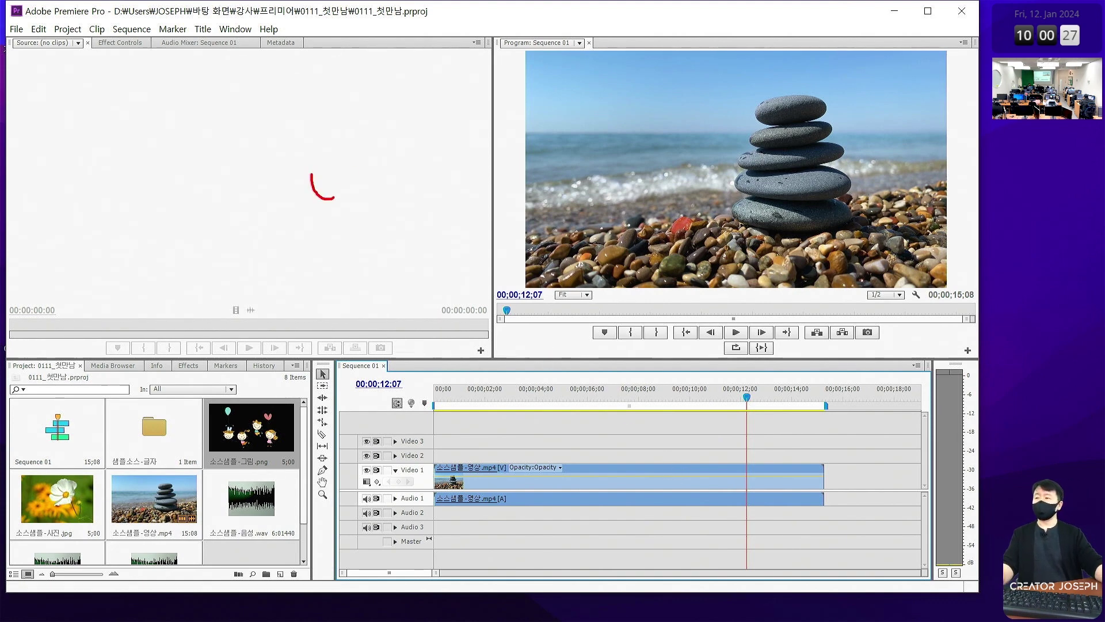
{"action": "left_click_drag", "start_coordinate": [310, 170], "coordinate": [409, 168]}
{"action": "mouse_move", "coordinate": [359, 255]}
{"action": "left_mouse_down"}
{"action": "mouse_move", "coordinate": [403, 247]}
{"action": "mouse_move", "coordinate": [428, 263]}
{"action": "left_mouse_up"}
{"action": "left_click_drag", "start_coordinate": [492, 233], "coordinate": [440, 310]}
{"action": "left_click_drag", "start_coordinate": [448, 264], "coordinate": [472, 269]}
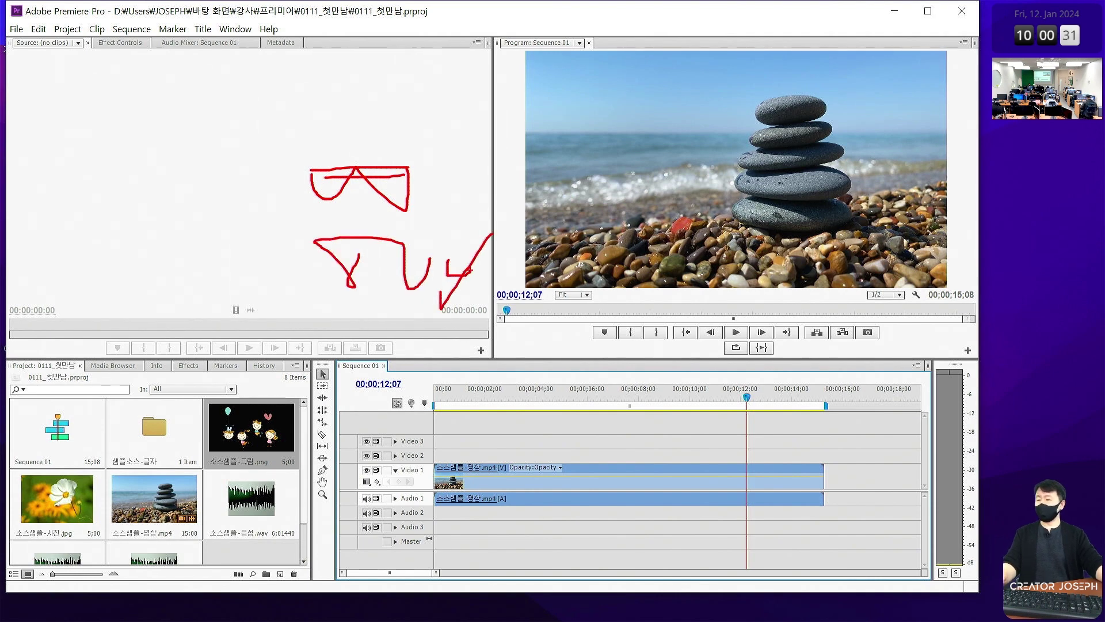
Step: Return the playhead to the sequence start and zoom the timeline out
{"action": "left_click_drag", "start_coordinate": [507, 397], "coordinate": [440, 397]}
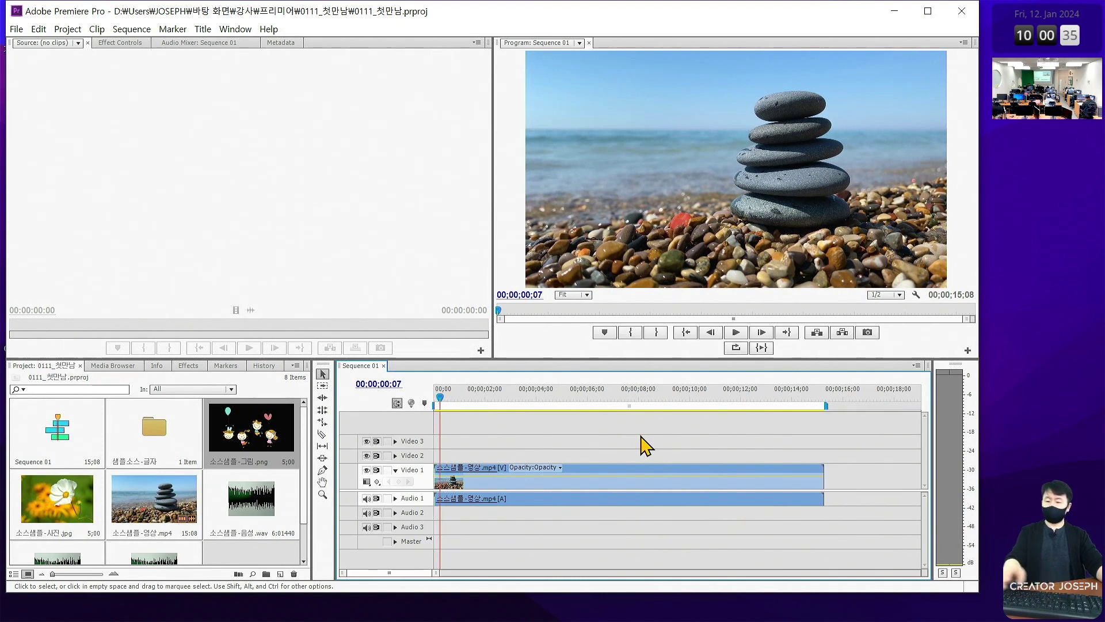
{"action": "key", "text": "minus"}
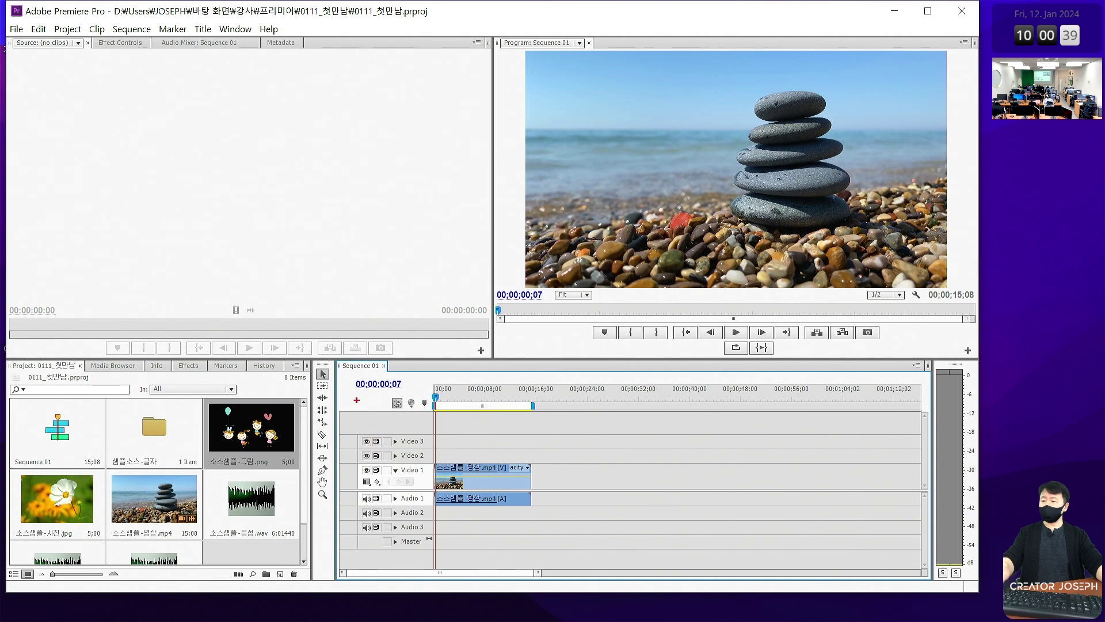
{"action": "left_click_drag", "start_coordinate": [338, 375], "coordinate": [923, 575]}
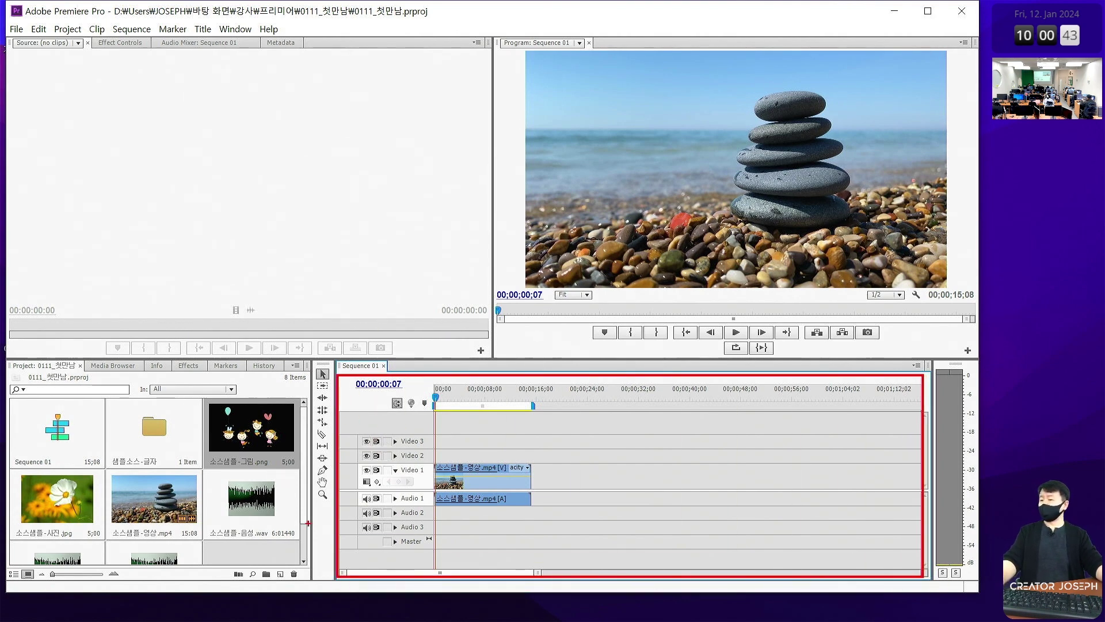
{"action": "key", "text": "Escape"}
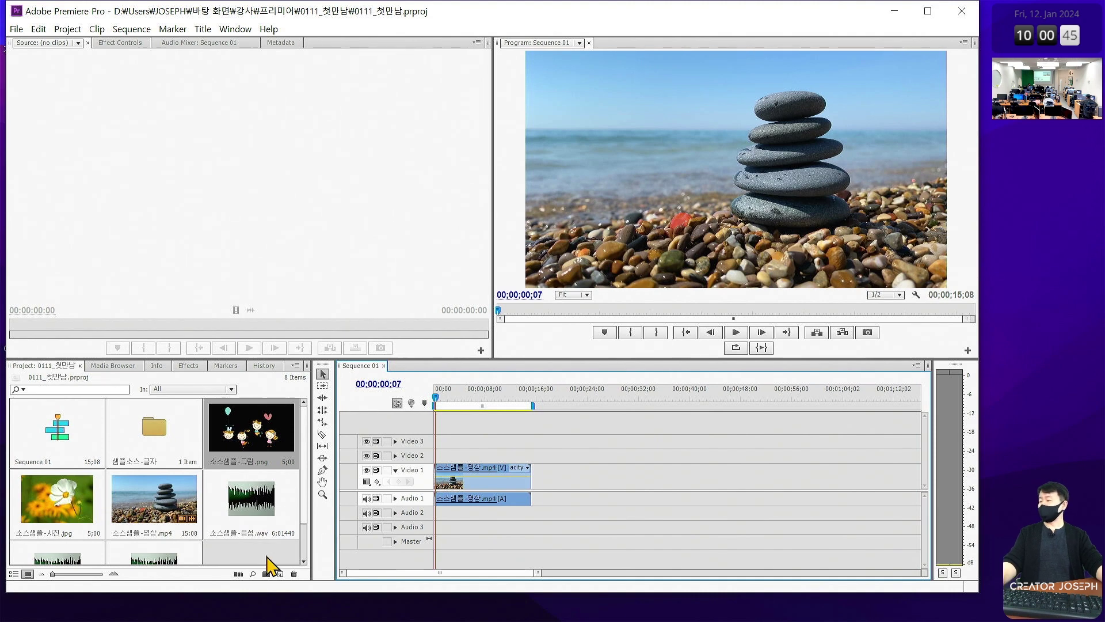
{"action": "key", "text": "ctrl+2"}
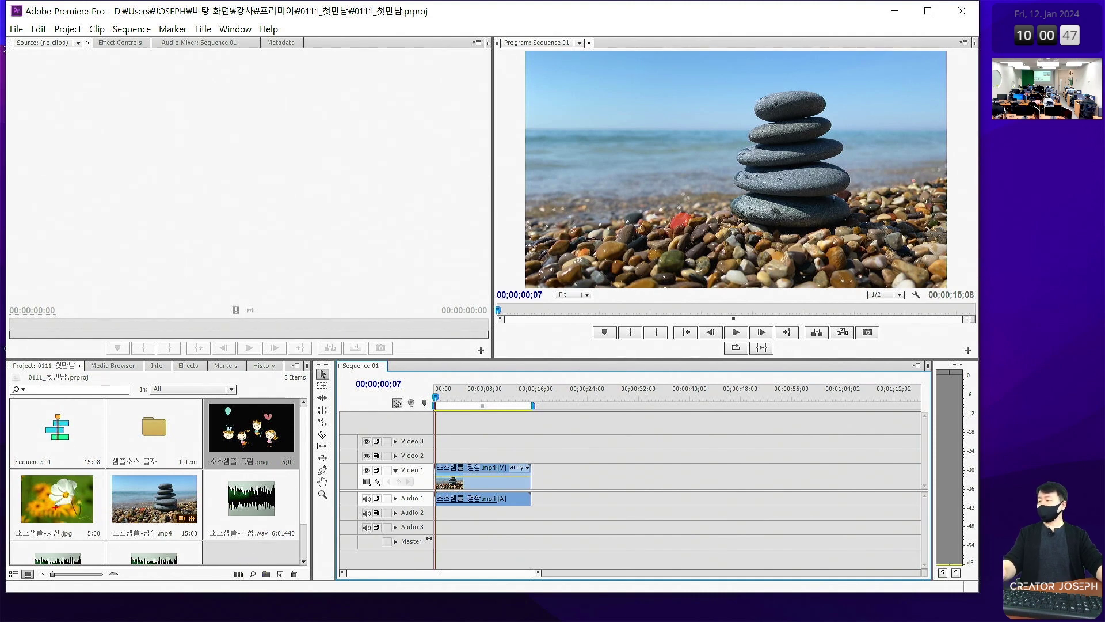
Step: Alternate flower photo and stone-beach video on Video 1 until there are three of each
{"action": "left_click_drag", "start_coordinate": [20, 474], "coordinate": [108, 540]}
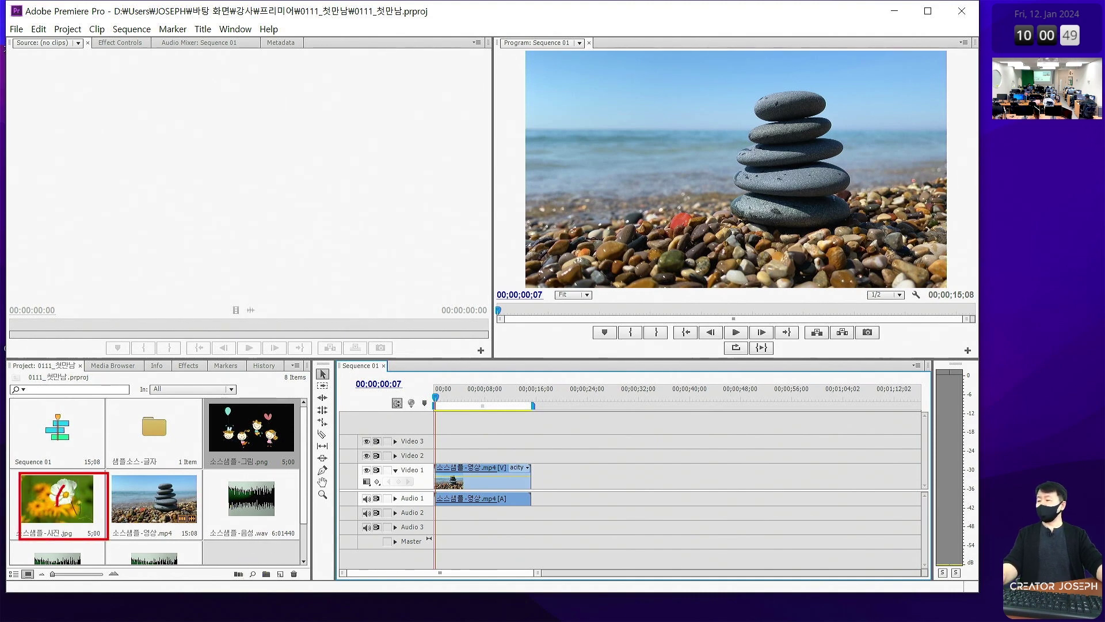
{"action": "left_click_drag", "start_coordinate": [62, 489], "coordinate": [584, 468]}
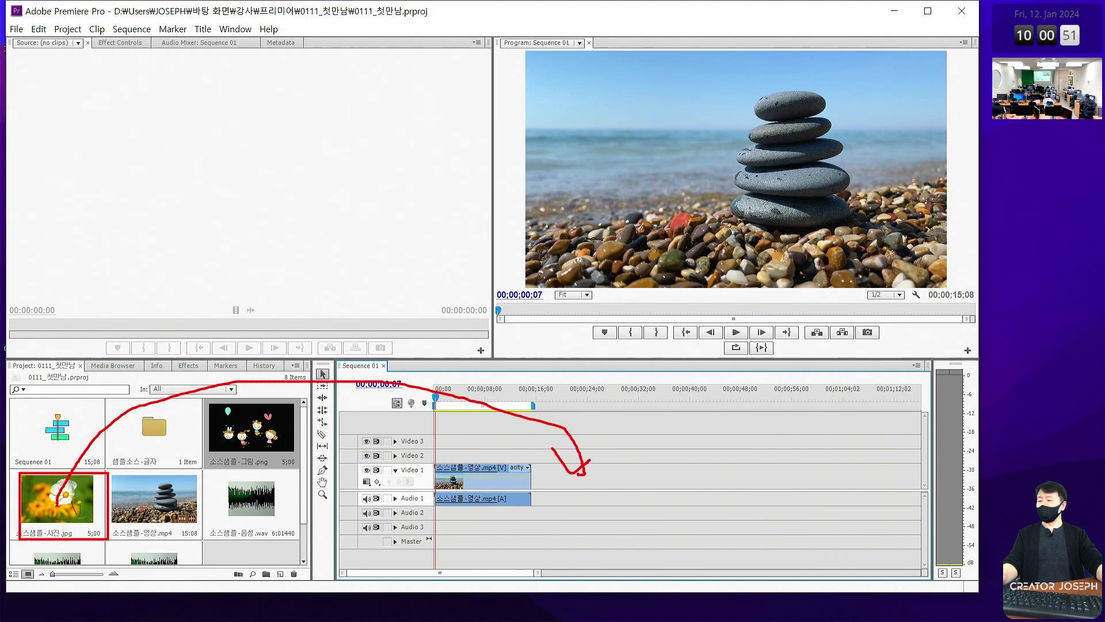
{"action": "key", "text": "Escape"}
{"action": "mouse_move", "coordinate": [61, 500]}
{"action": "left_mouse_down"}
{"action": "mouse_move", "coordinate": [550, 478]}
{"action": "mouse_move", "coordinate": [533, 478]}
{"action": "left_mouse_up"}
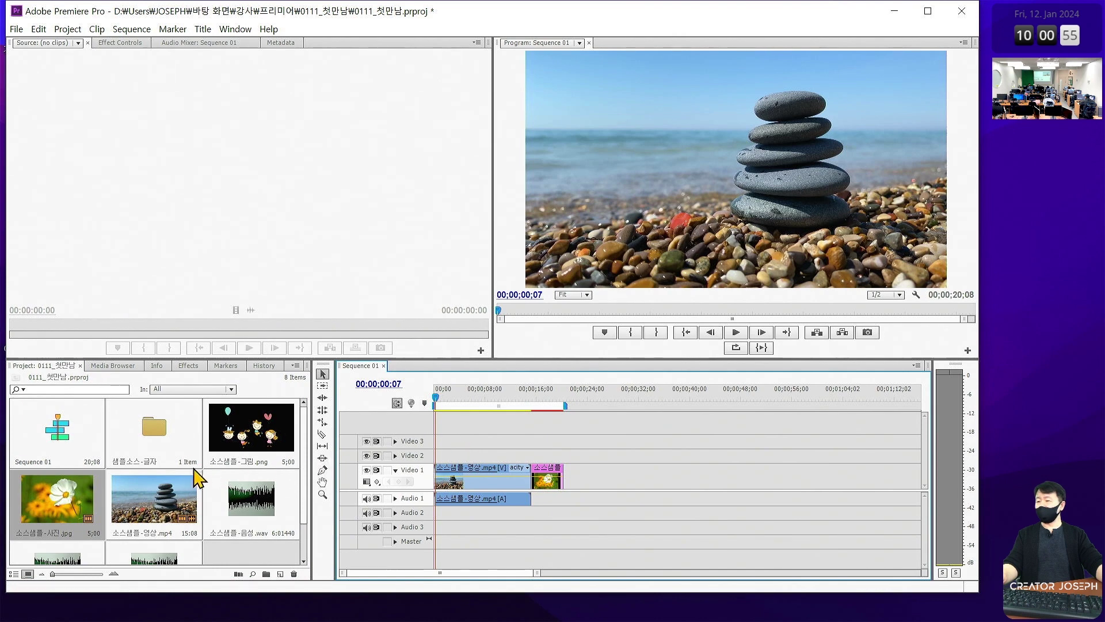
{"action": "left_click_drag", "start_coordinate": [171, 509], "coordinate": [570, 478]}
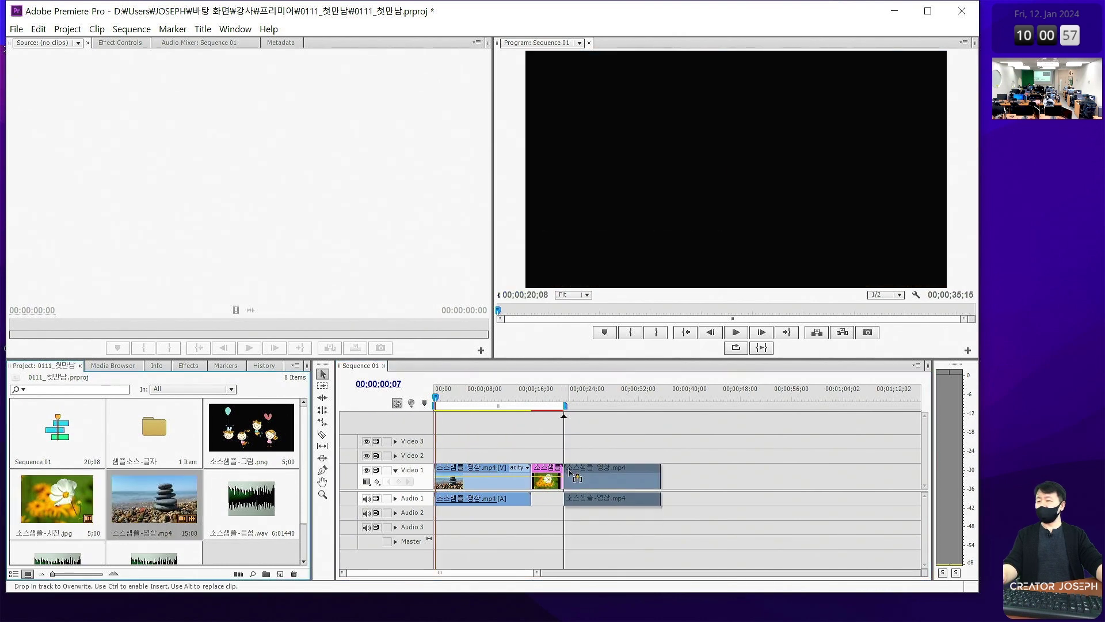
{"action": "left_click_drag", "start_coordinate": [61, 499], "coordinate": [666, 479]}
{"action": "mouse_move", "coordinate": [154, 501]}
{"action": "left_mouse_down"}
{"action": "mouse_move", "coordinate": [706, 496]}
{"action": "mouse_move", "coordinate": [677, 503]}
{"action": "left_mouse_up"}
{"action": "left_click_drag", "start_coordinate": [57, 498], "coordinate": [806, 477]}
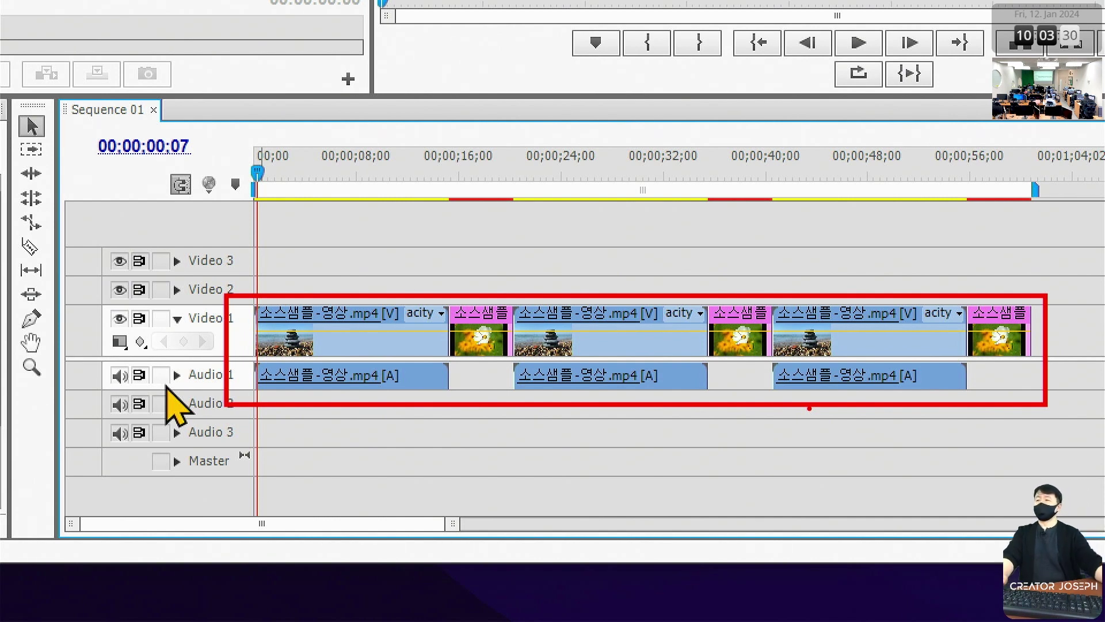
Step: Reset the playhead to 00;00, add a fourth flower clip, then select the first stone clip
{"action": "left_click_drag", "start_coordinate": [257, 172], "coordinate": [242, 173]}
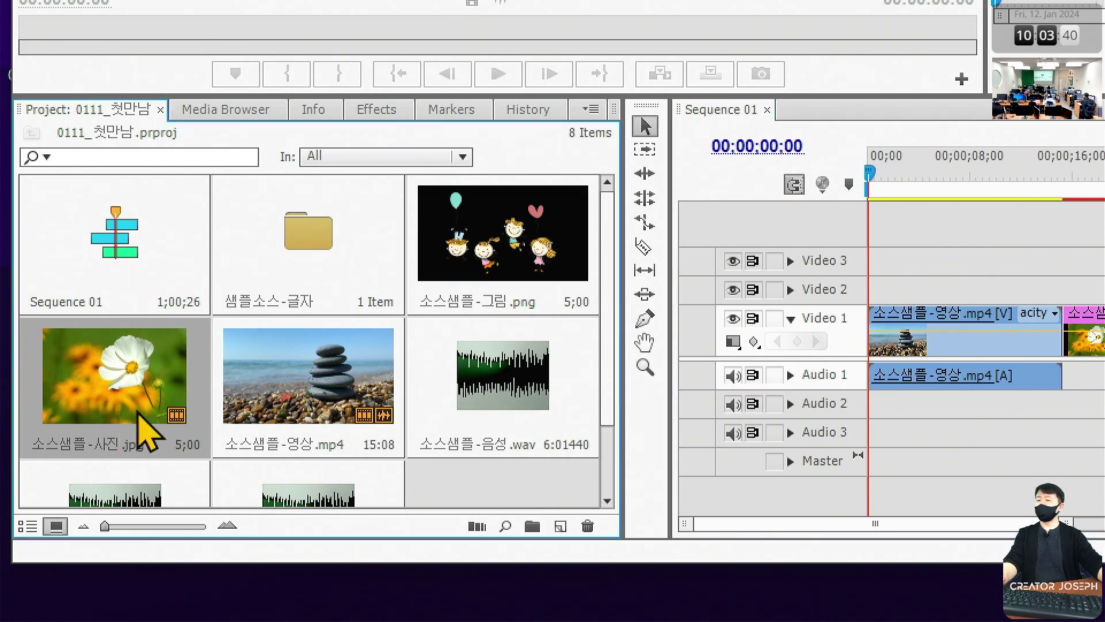
{"action": "mouse_move", "coordinate": [148, 425]}
{"action": "left_mouse_down"}
{"action": "mouse_move", "coordinate": [967, 320]}
{"action": "mouse_move", "coordinate": [672, 309]}
{"action": "left_mouse_up"}
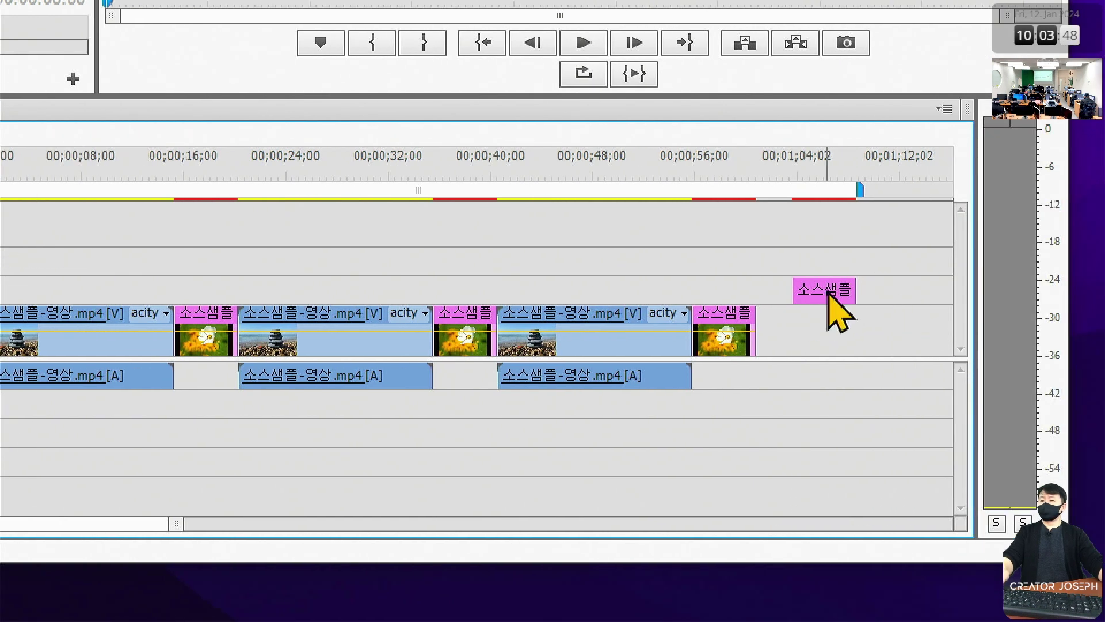
{"action": "left_click_drag", "start_coordinate": [834, 297], "coordinate": [835, 331]}
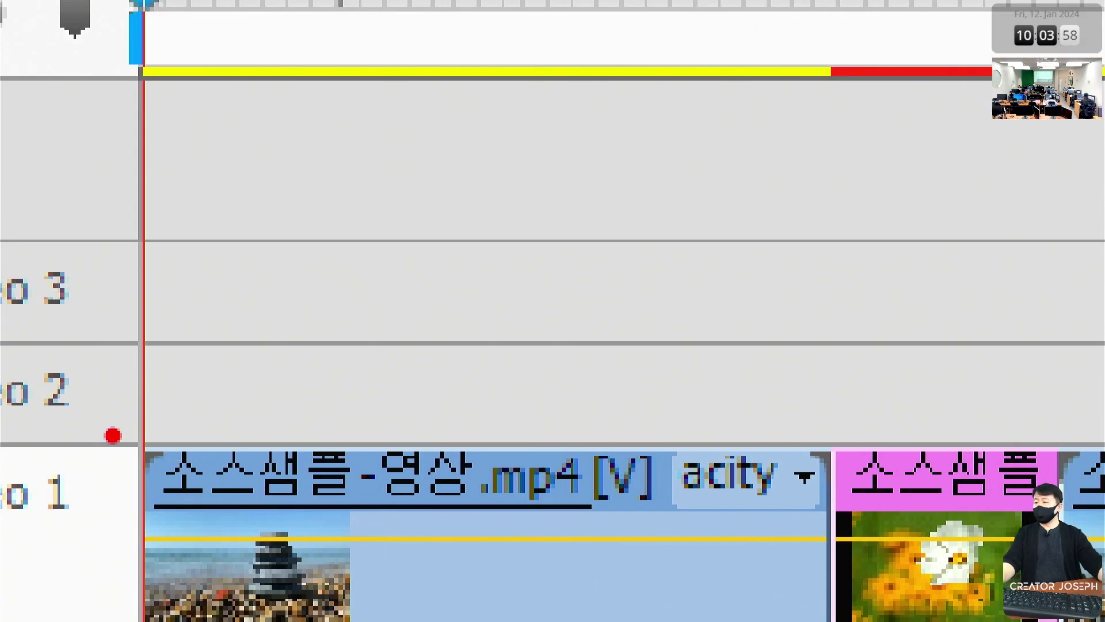
{"action": "left_click_drag", "start_coordinate": [164, 449], "coordinate": [517, 524]}
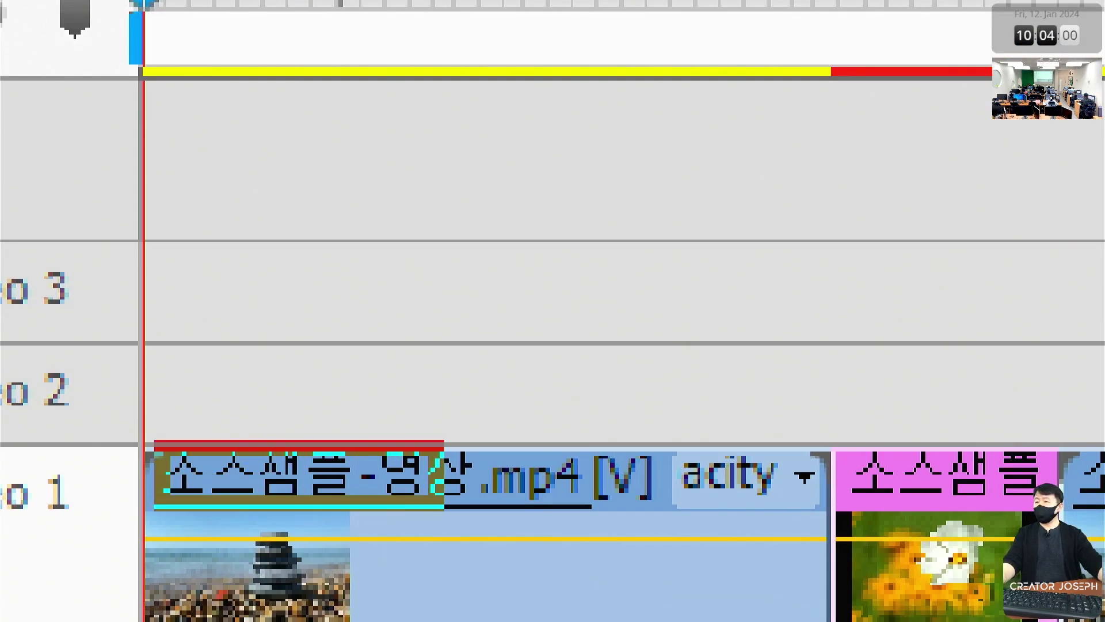
{"action": "left_click_drag", "start_coordinate": [373, 401], "coordinate": [409, 462]}
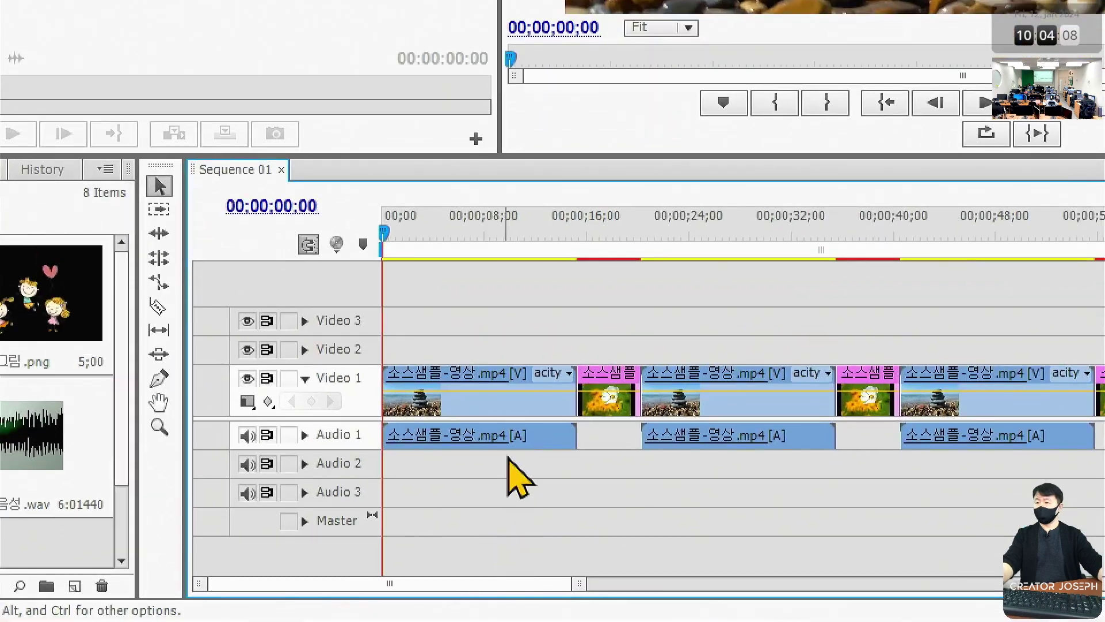
{"action": "left_click", "coordinate": [464, 398]}
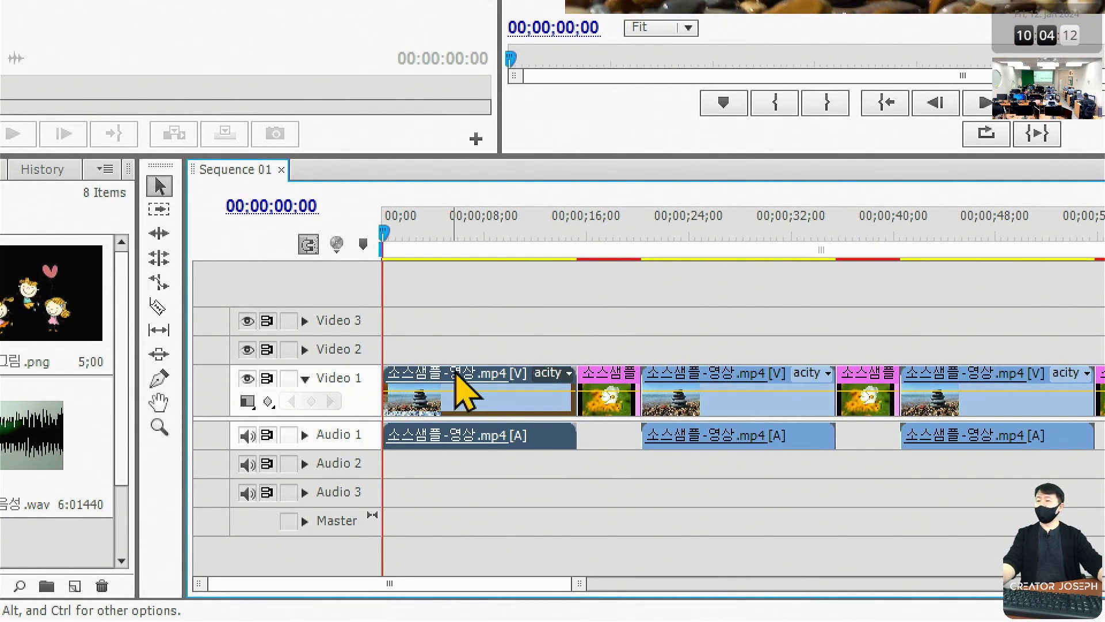
Step: Move three flower clips up to Video 3 and one onto Video 2
{"action": "mouse_move", "coordinate": [456, 374]}
{"action": "left_mouse_down"}
{"action": "mouse_move", "coordinate": [469, 302]}
{"action": "mouse_move", "coordinate": [483, 323]}
{"action": "left_mouse_up"}
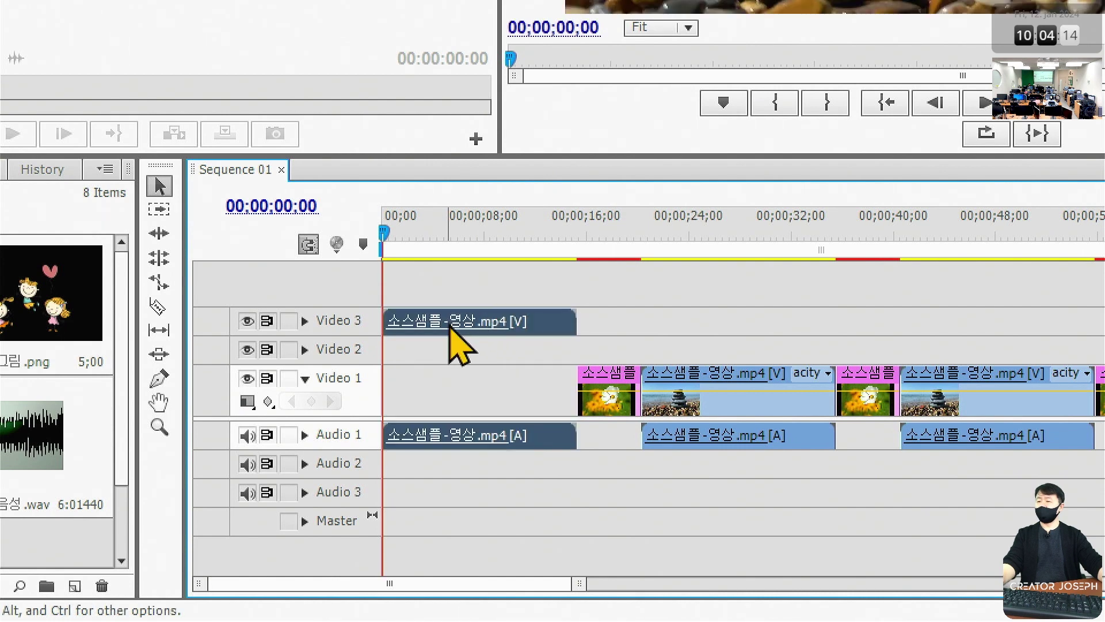
{"action": "left_click_drag", "start_coordinate": [613, 397], "coordinate": [677, 322]}
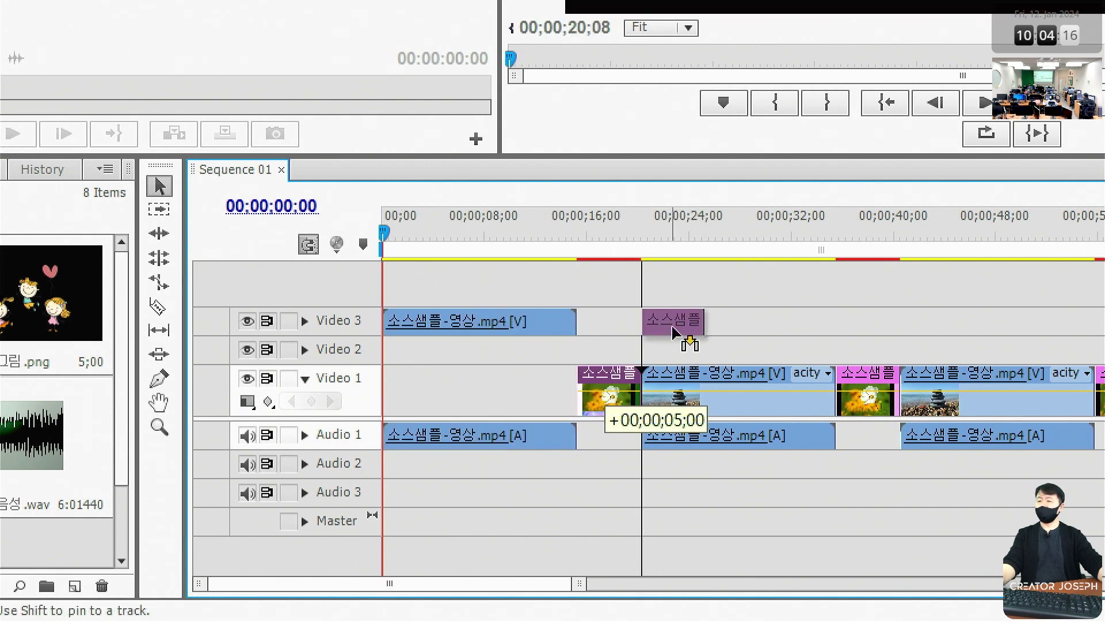
{"action": "left_click_drag", "start_coordinate": [870, 375], "coordinate": [855, 325]}
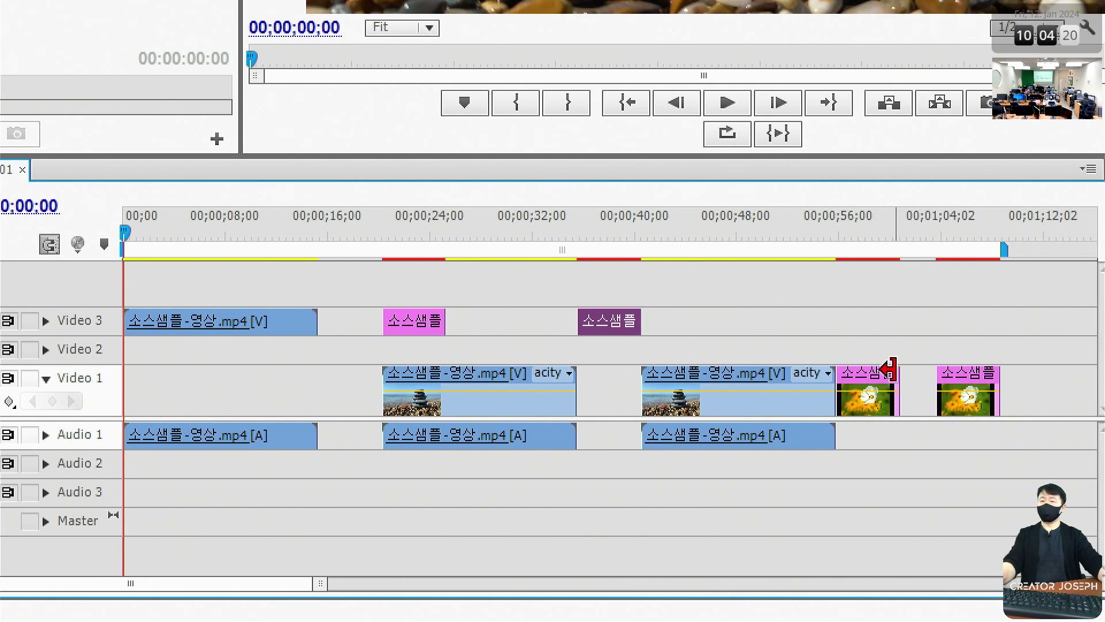
{"action": "mouse_move", "coordinate": [868, 390]}
{"action": "left_mouse_down"}
{"action": "mouse_move", "coordinate": [827, 323]}
{"action": "mouse_move", "coordinate": [780, 323]}
{"action": "left_mouse_up"}
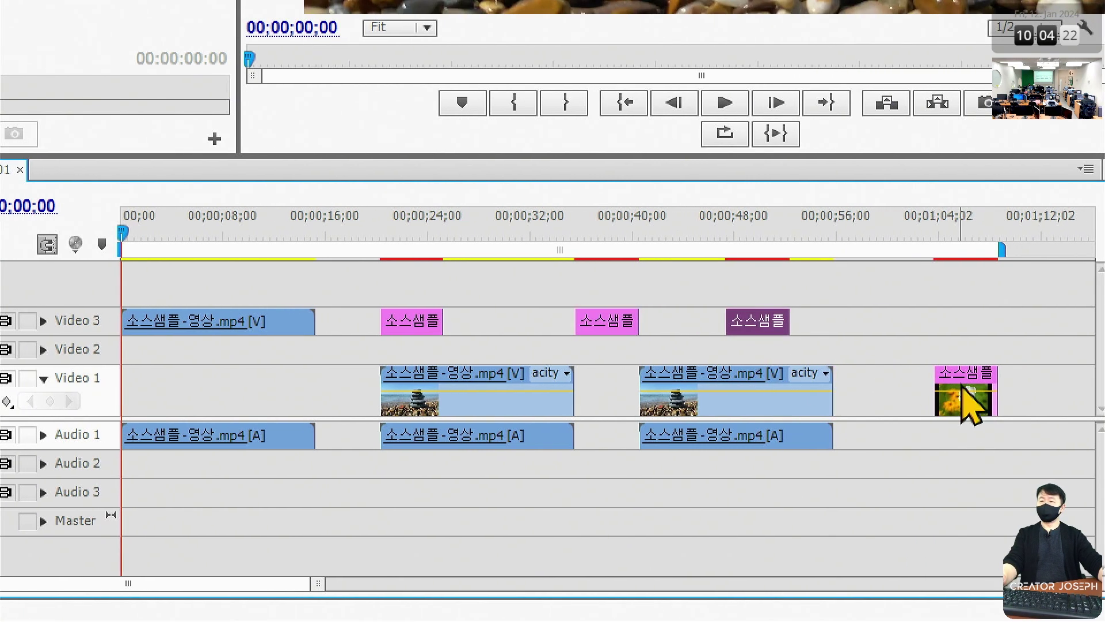
{"action": "mouse_move", "coordinate": [964, 400]}
{"action": "left_mouse_down"}
{"action": "mouse_move", "coordinate": [800, 353]}
{"action": "mouse_move", "coordinate": [519, 365]}
{"action": "left_mouse_up"}
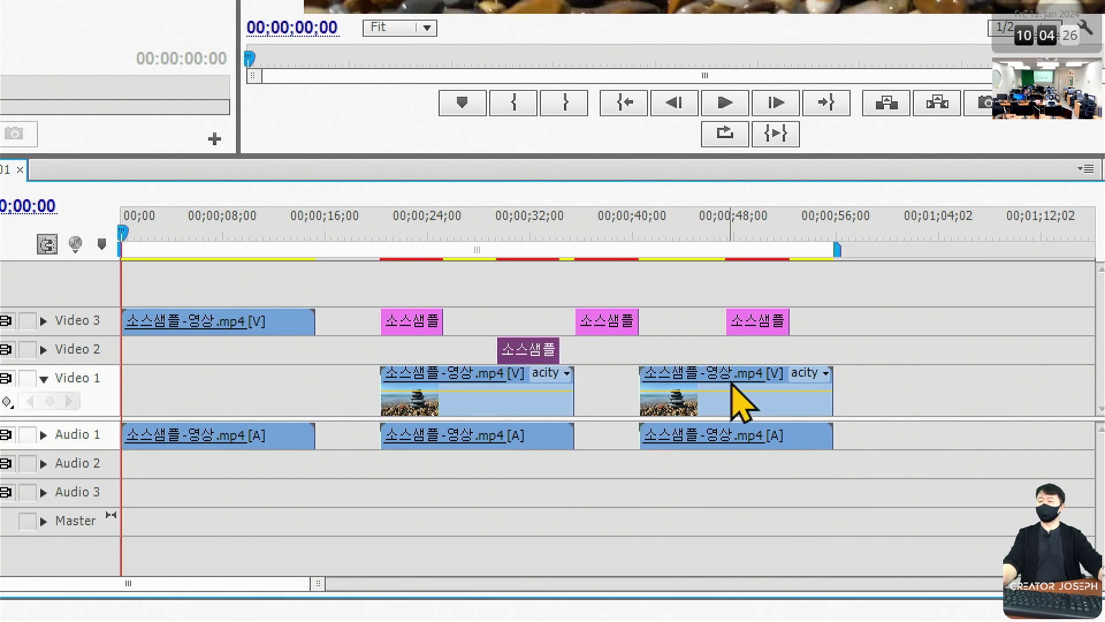
Step: Reposition the stone-beach clips along Video 1, the first back at the start
{"action": "left_click_drag", "start_coordinate": [737, 396], "coordinate": [916, 374]}
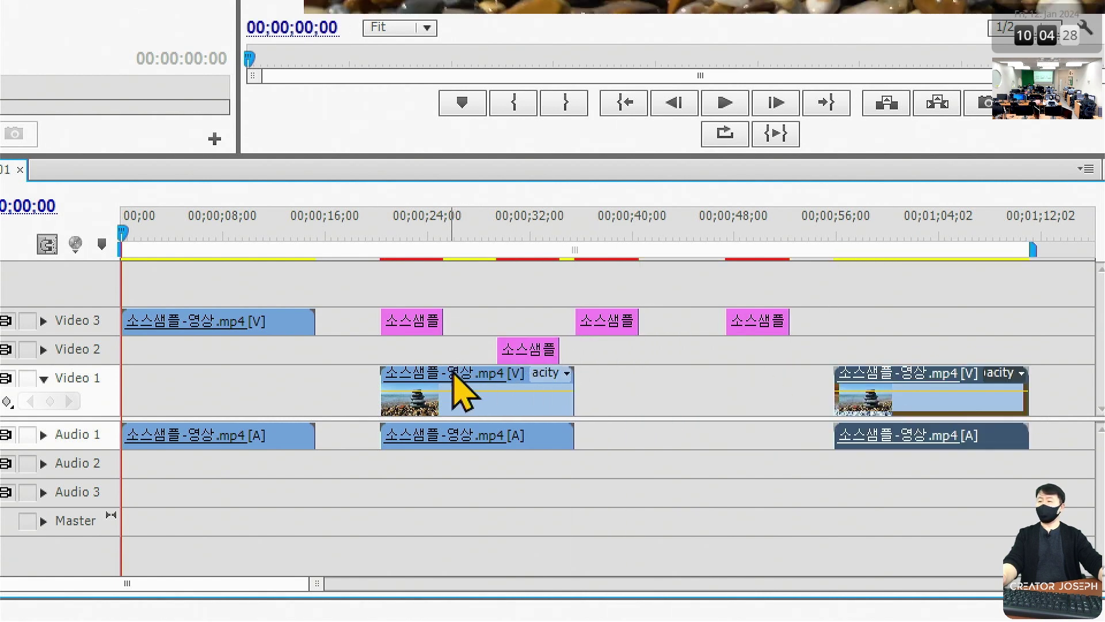
{"action": "left_click_drag", "start_coordinate": [456, 388], "coordinate": [695, 387]}
{"action": "left_click_drag", "start_coordinate": [282, 322], "coordinate": [265, 380]}
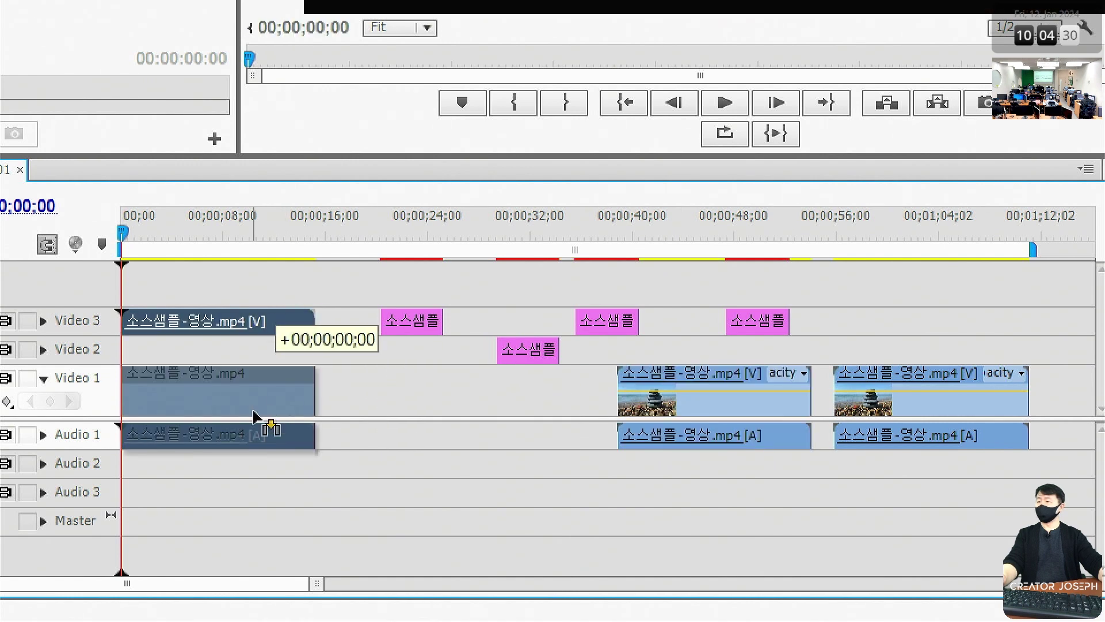
{"action": "left_click_drag", "start_coordinate": [714, 380], "coordinate": [432, 398]}
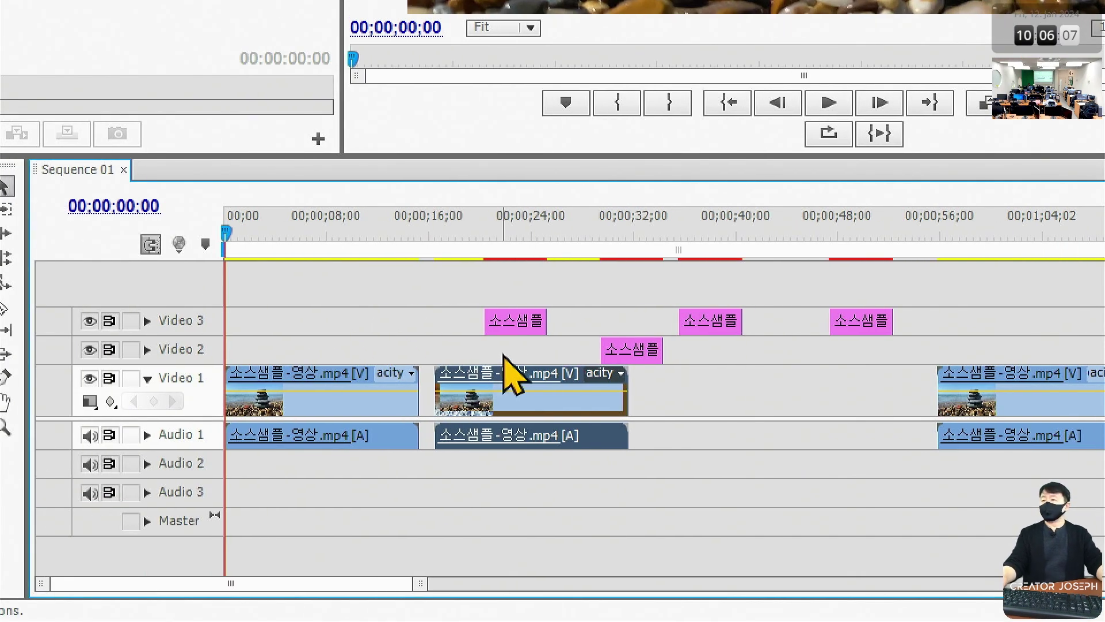
Step: Trim the first Video 3 flower clip and move the Video 2 title onto Video 1 near 00;00;37
{"action": "left_click", "coordinate": [516, 329]}
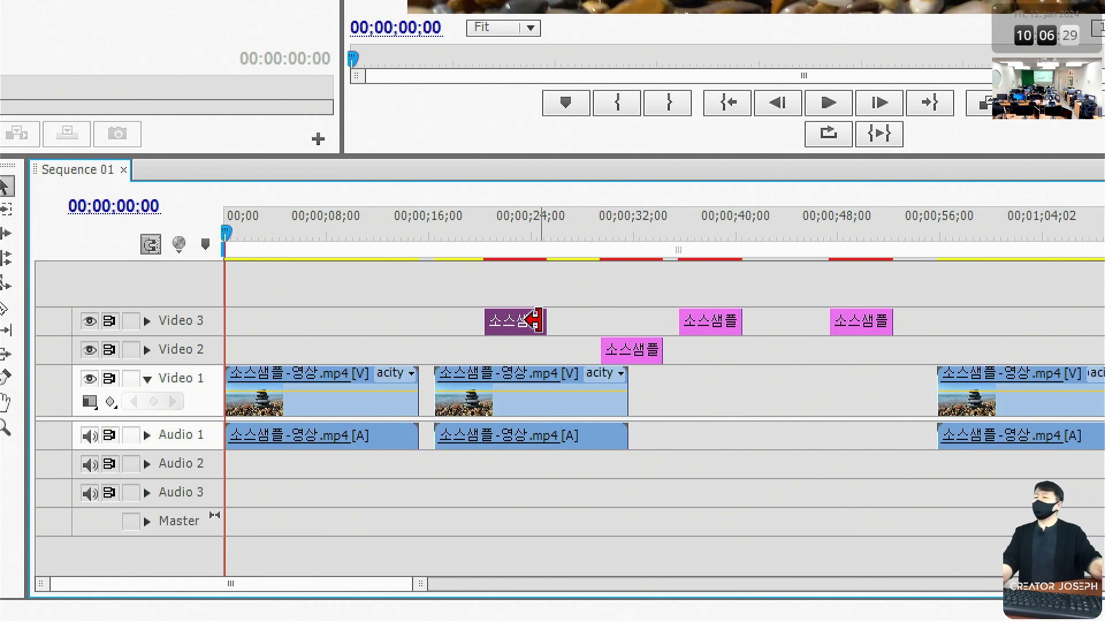
{"action": "left_click_drag", "start_coordinate": [534, 320], "coordinate": [505, 322]}
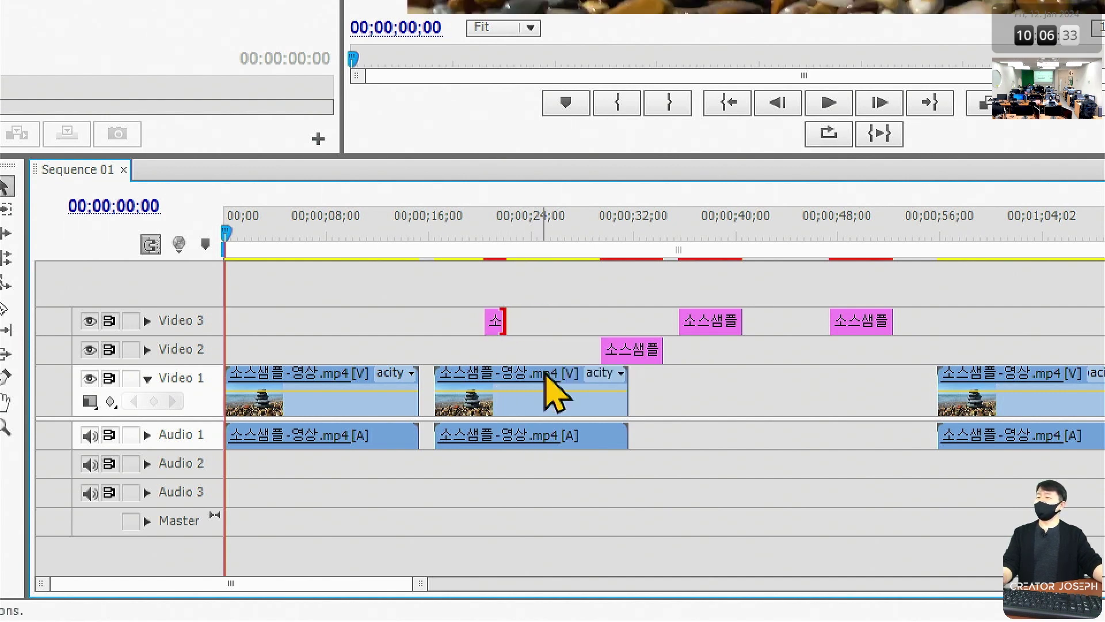
{"action": "left_click", "coordinate": [545, 358]}
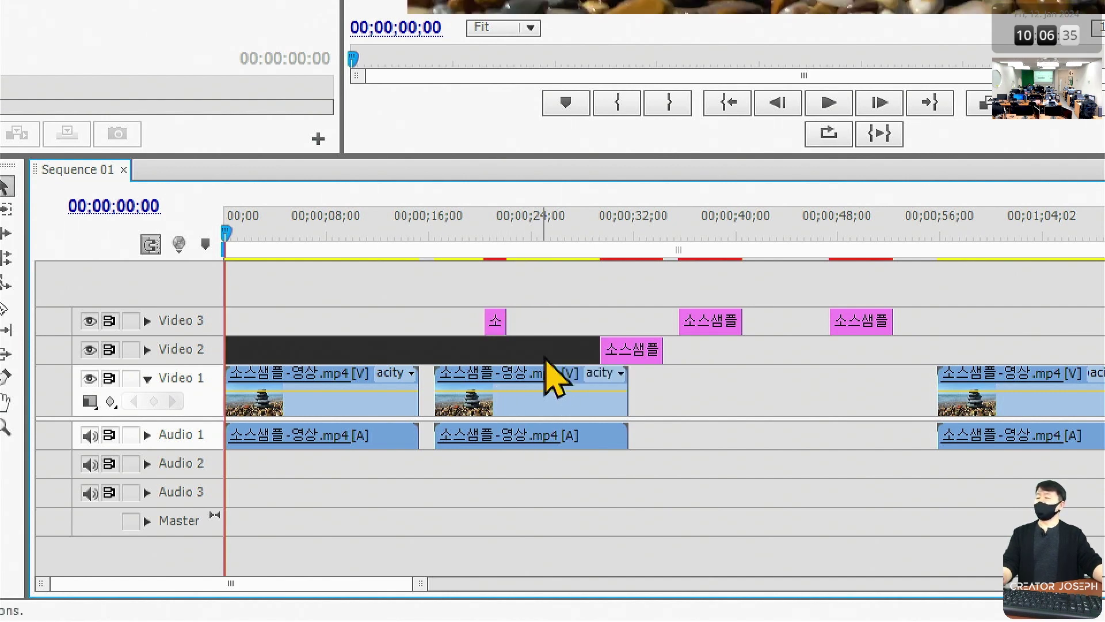
{"action": "left_click", "coordinate": [625, 352]}
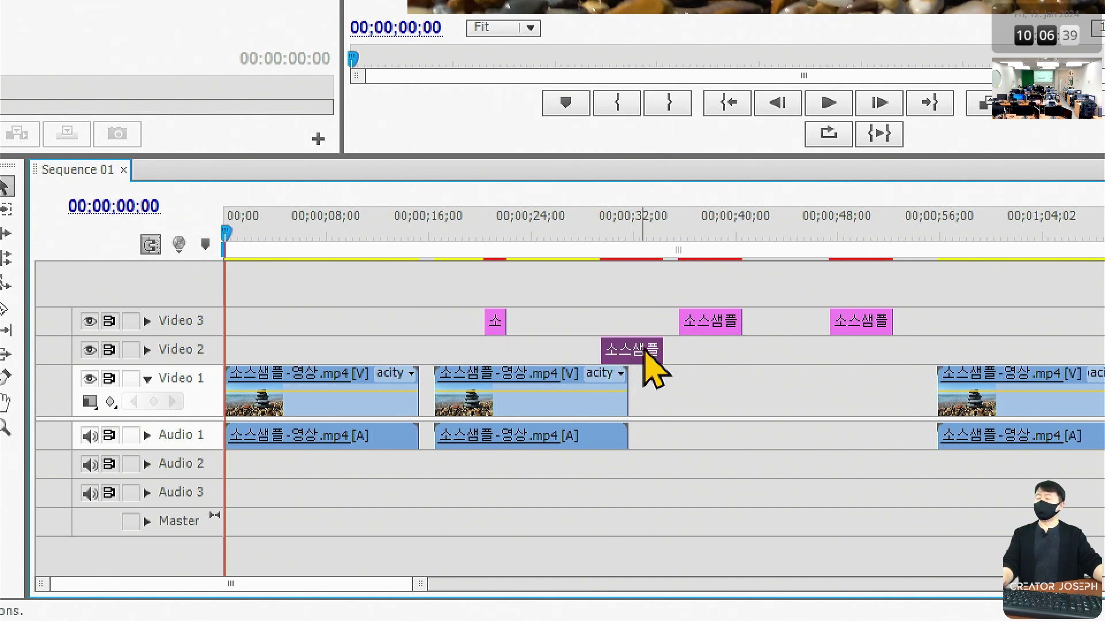
{"action": "mouse_move", "coordinate": [645, 353]}
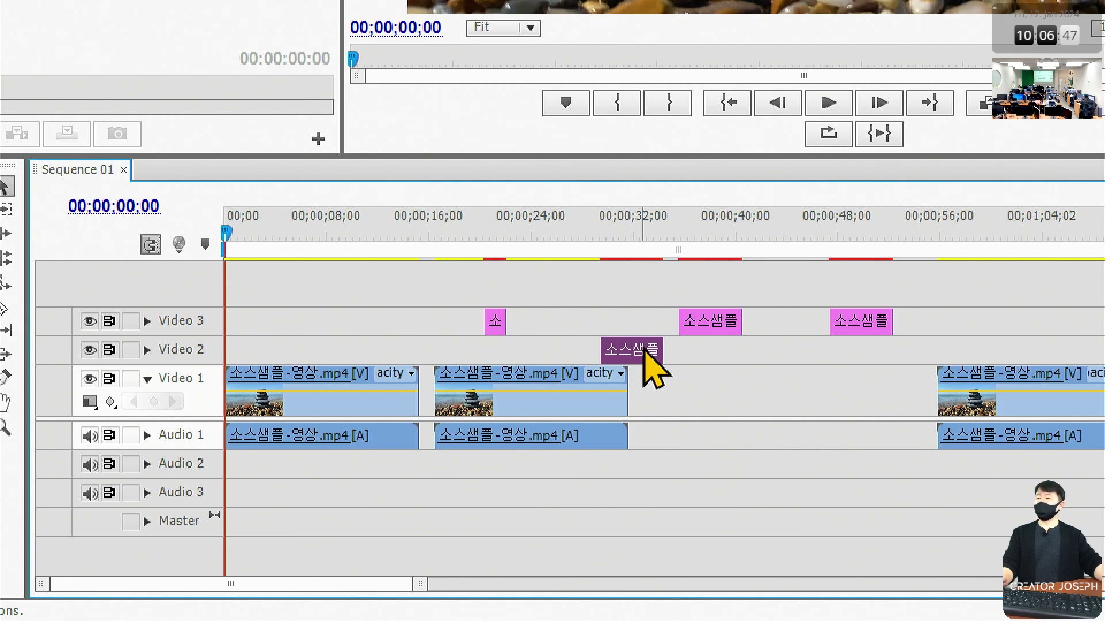
{"action": "left_click_drag", "start_coordinate": [644, 350], "coordinate": [739, 406]}
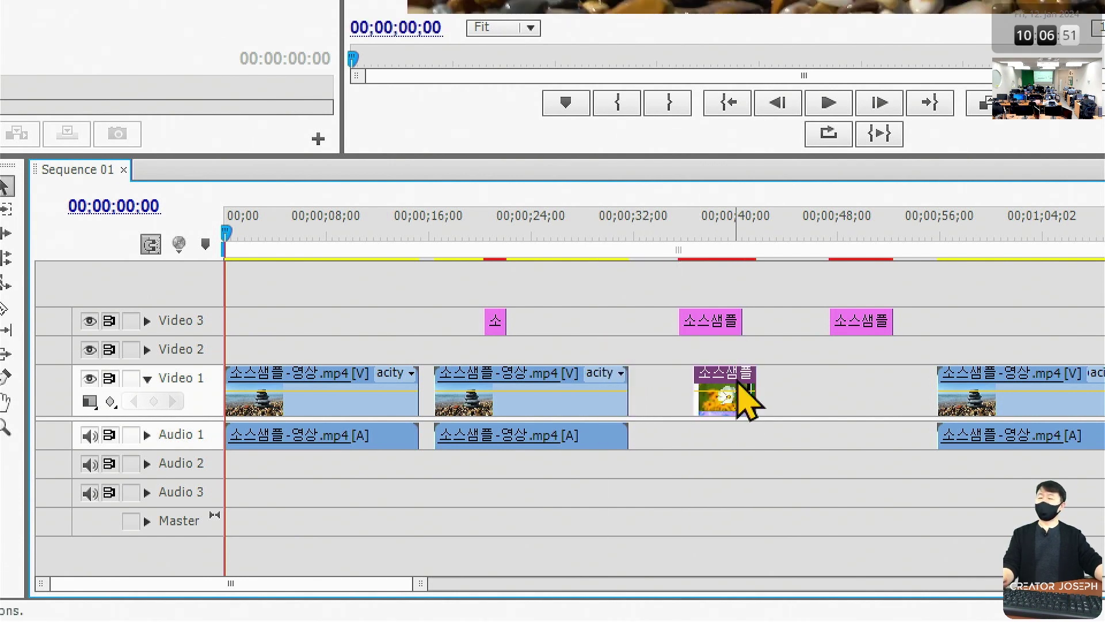
Step: Move the middle Video 3 title earlier to about 00;00;27
{"action": "left_click", "coordinate": [716, 322]}
{"action": "left_click_drag", "start_coordinate": [717, 323], "coordinate": [605, 323]}
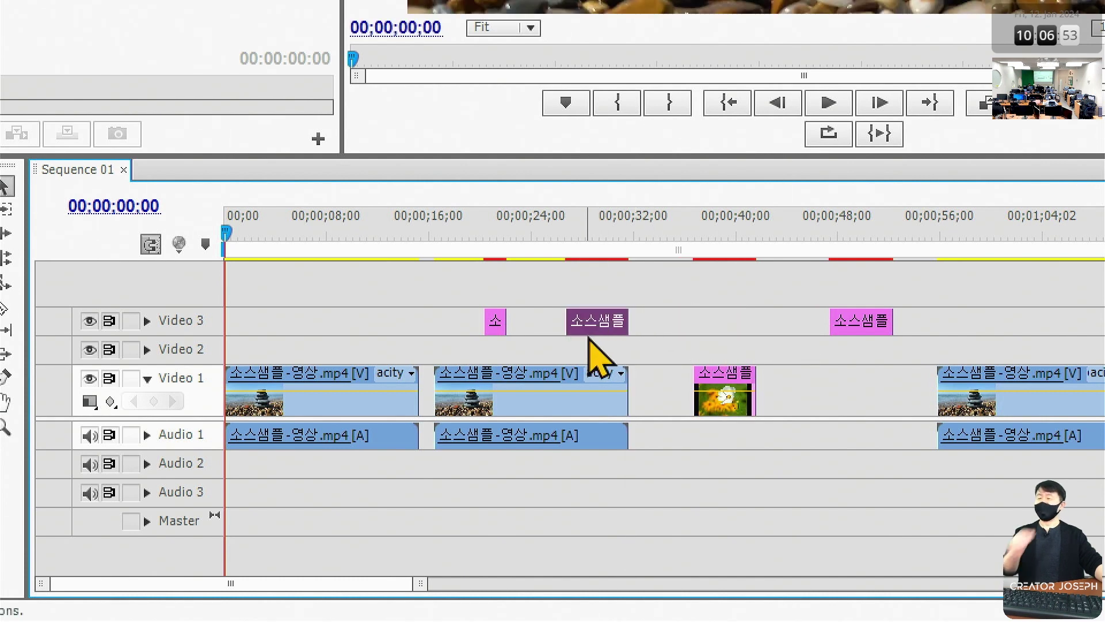
{"action": "left_click", "coordinate": [790, 351]}
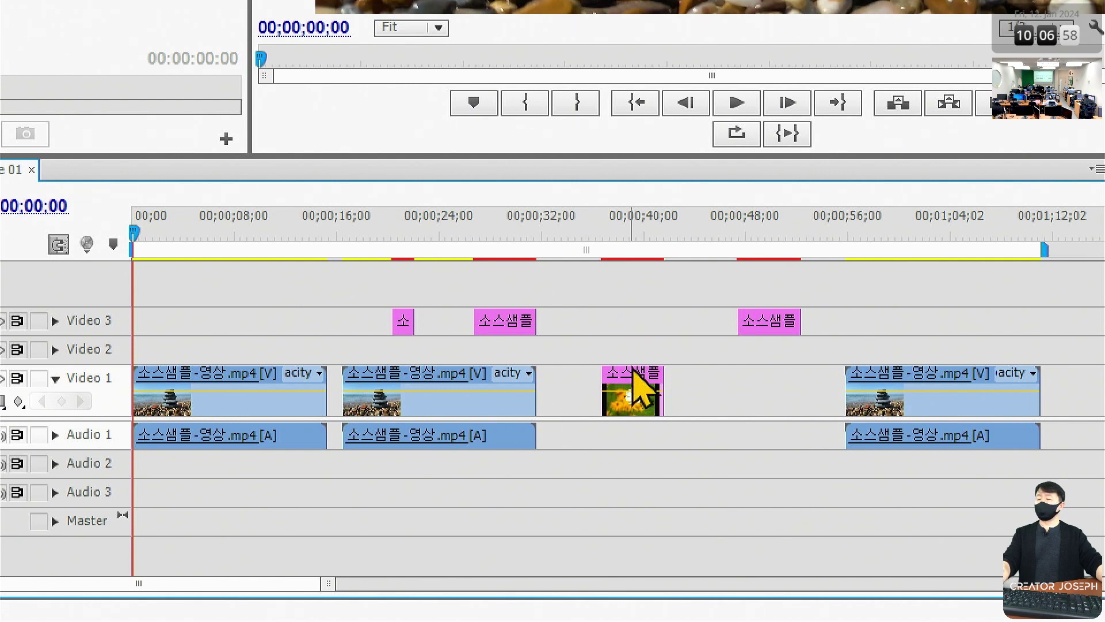
Step: Delete the yellow Video 1 title, the title near 48 seconds, and the last video/audio pair
{"action": "left_click", "coordinate": [634, 372]}
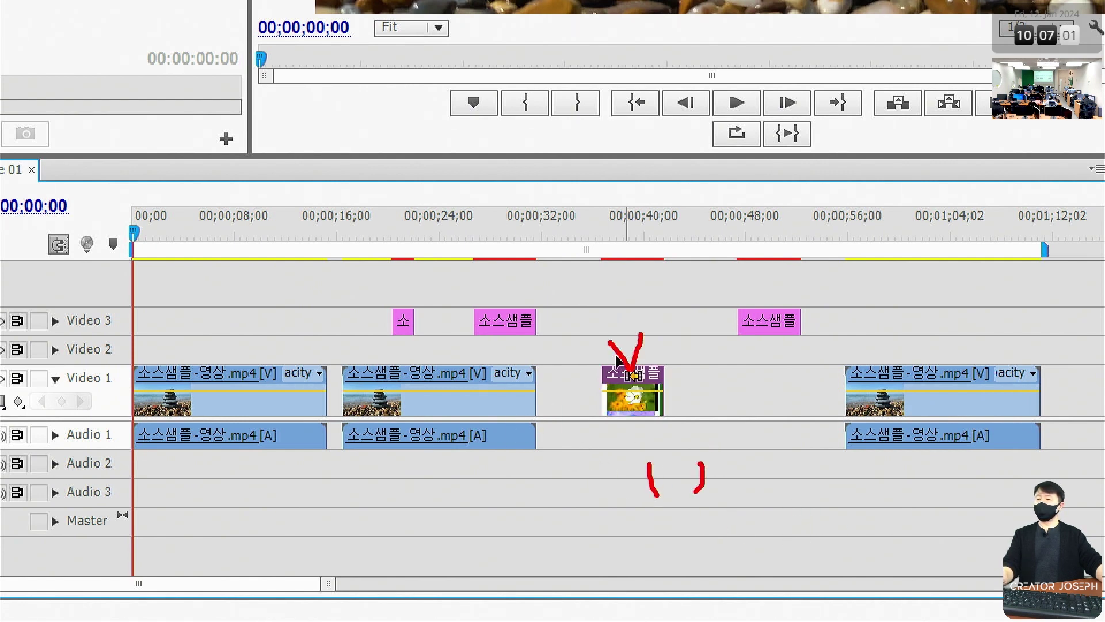
{"action": "key", "text": "Escape"}
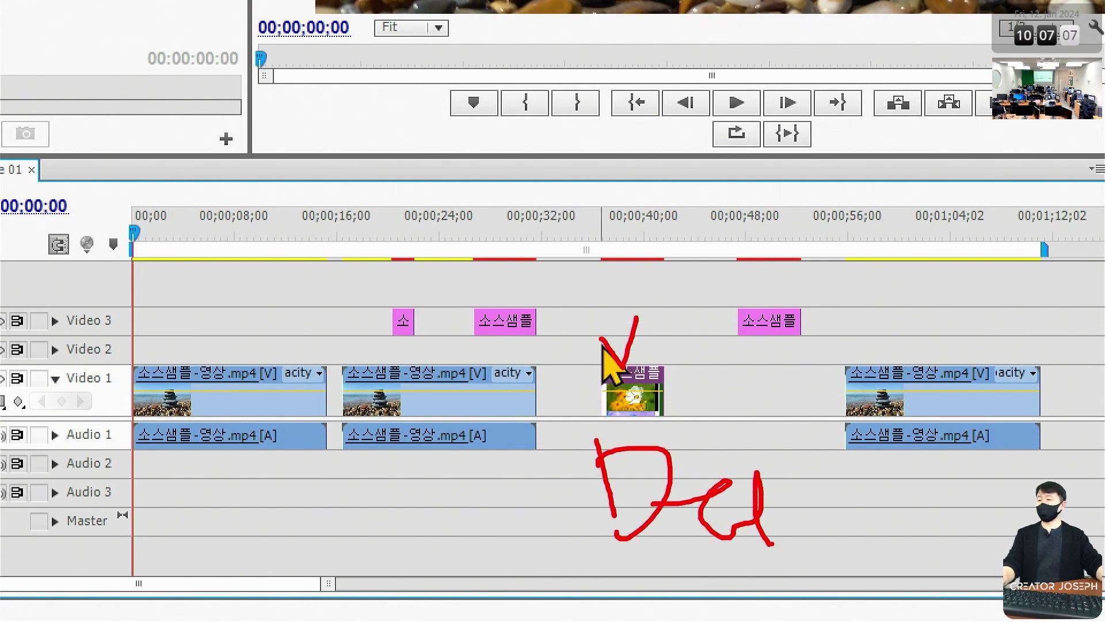
{"action": "key", "text": "Escape"}
{"action": "key", "text": "Delete"}
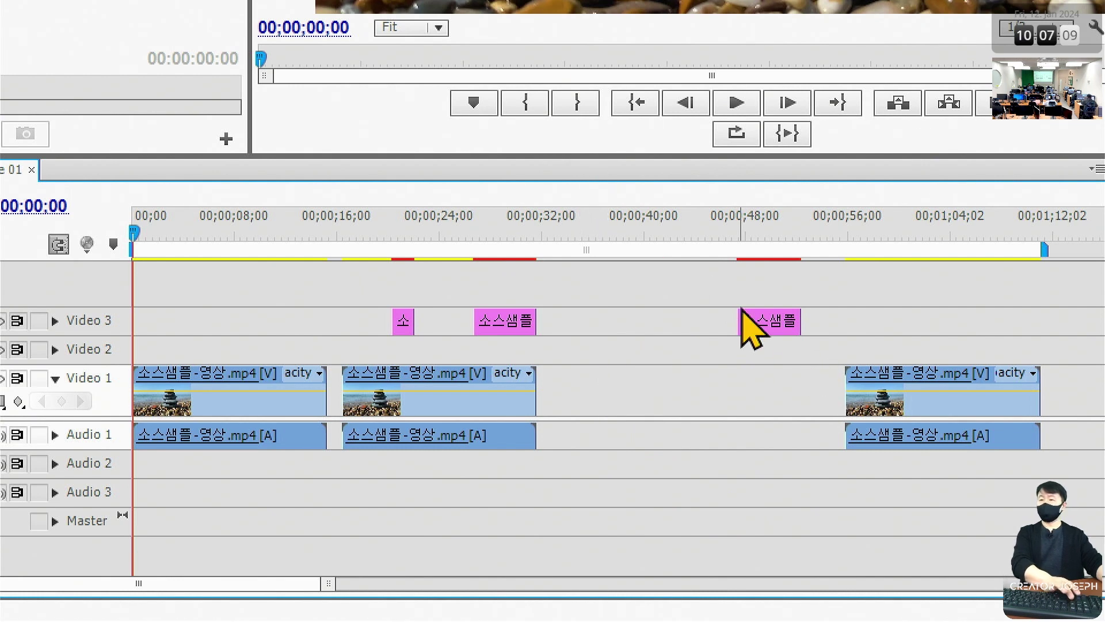
{"action": "left_click", "coordinate": [771, 339]}
{"action": "key", "text": "Delete"}
{"action": "left_click", "coordinate": [907, 397]}
{"action": "key", "text": "Delete"}
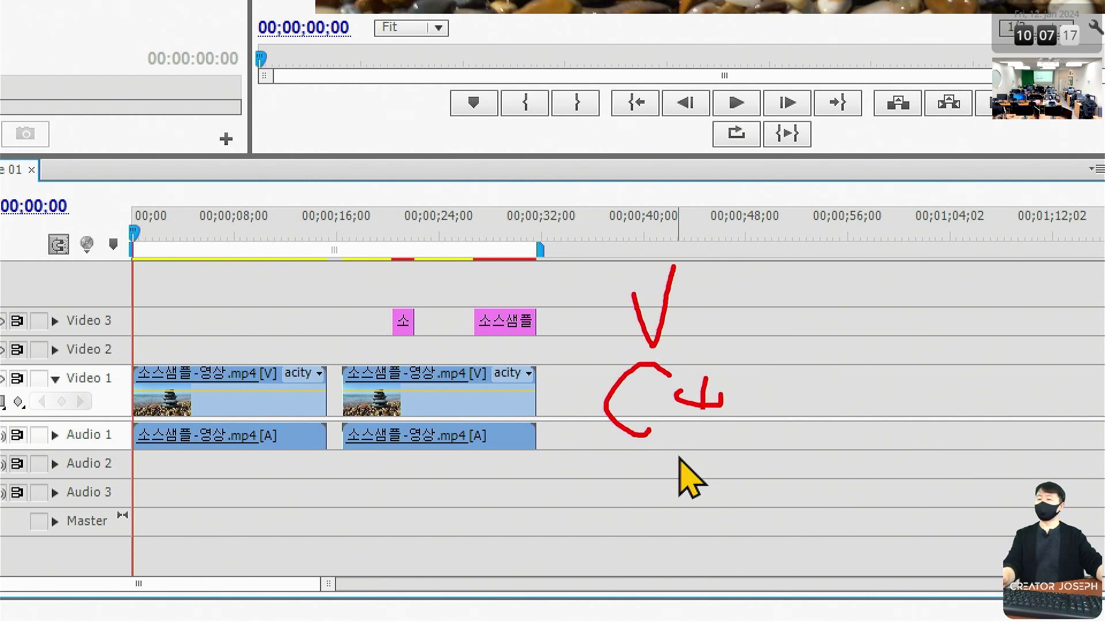
Step: Select all remaining clips and delete them from the sequence
{"action": "mouse_move", "coordinate": [947, 365]}
{"action": "left_mouse_down"}
{"action": "mouse_move", "coordinate": [912, 454]}
{"action": "mouse_move", "coordinate": [975, 477]}
{"action": "left_mouse_up"}
{"action": "left_click_drag", "start_coordinate": [910, 409], "coordinate": [925, 406]}
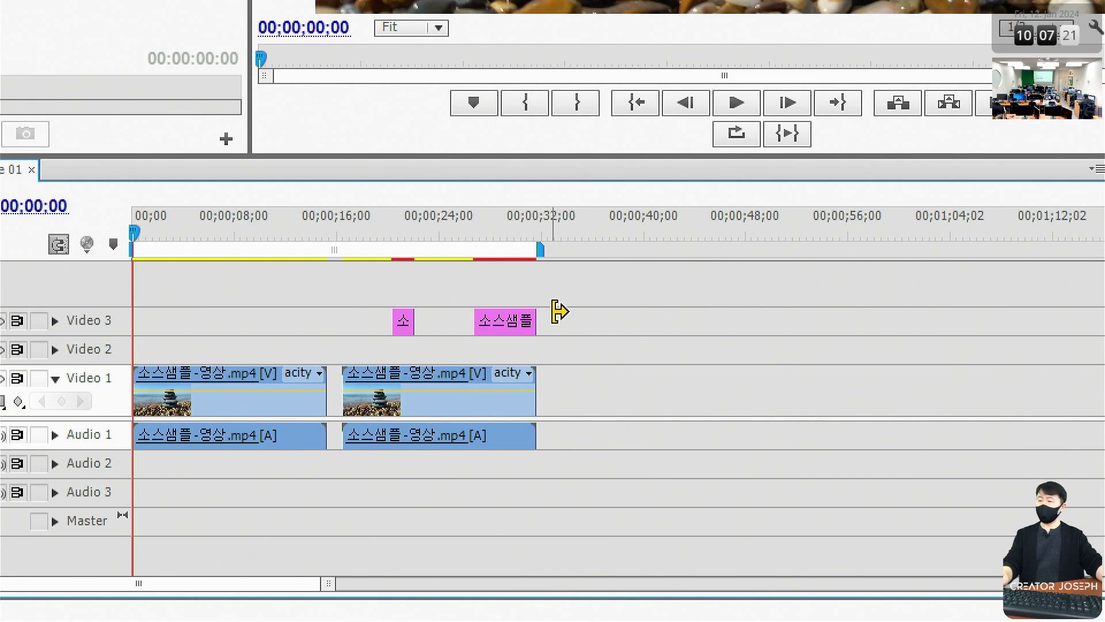
{"action": "key", "text": "ctrl+a"}
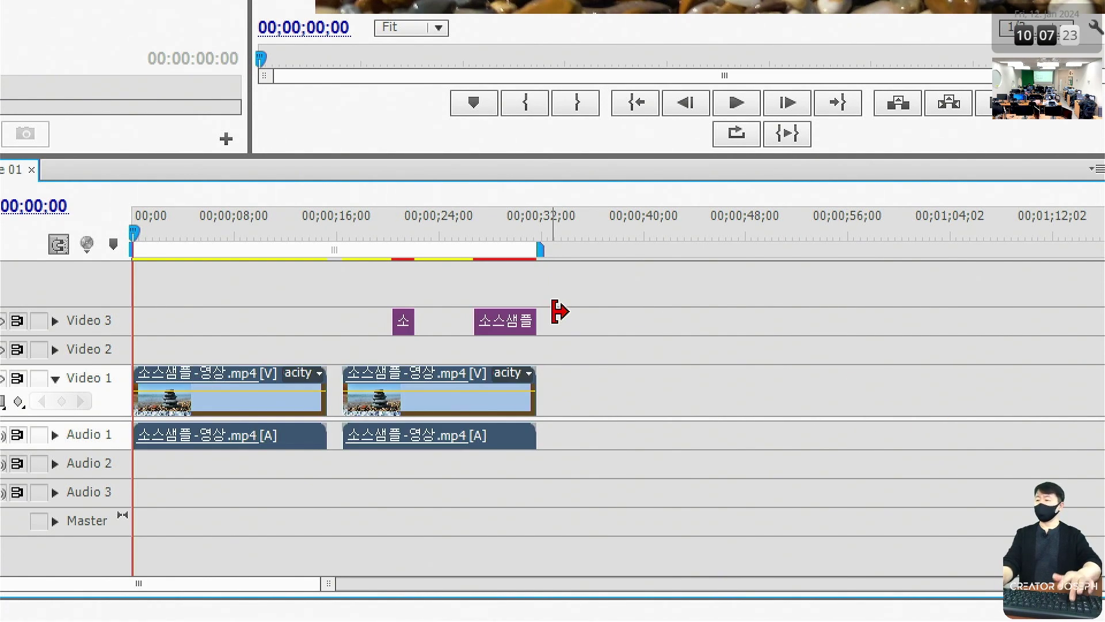
{"action": "key", "text": "Delete"}
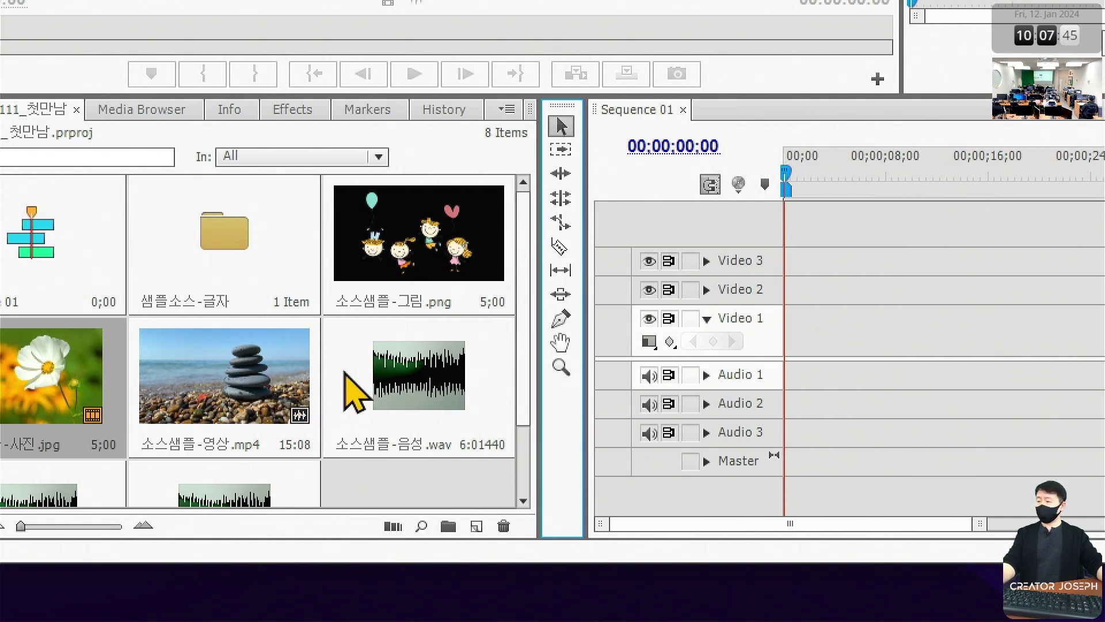
Step: Add the stone-beach video to Sequence 01 and zoom the timeline in on it
{"action": "mouse_move", "coordinate": [231, 351]}
{"action": "left_mouse_down"}
{"action": "mouse_move", "coordinate": [858, 269]}
{"action": "mouse_move", "coordinate": [783, 345]}
{"action": "left_mouse_up"}
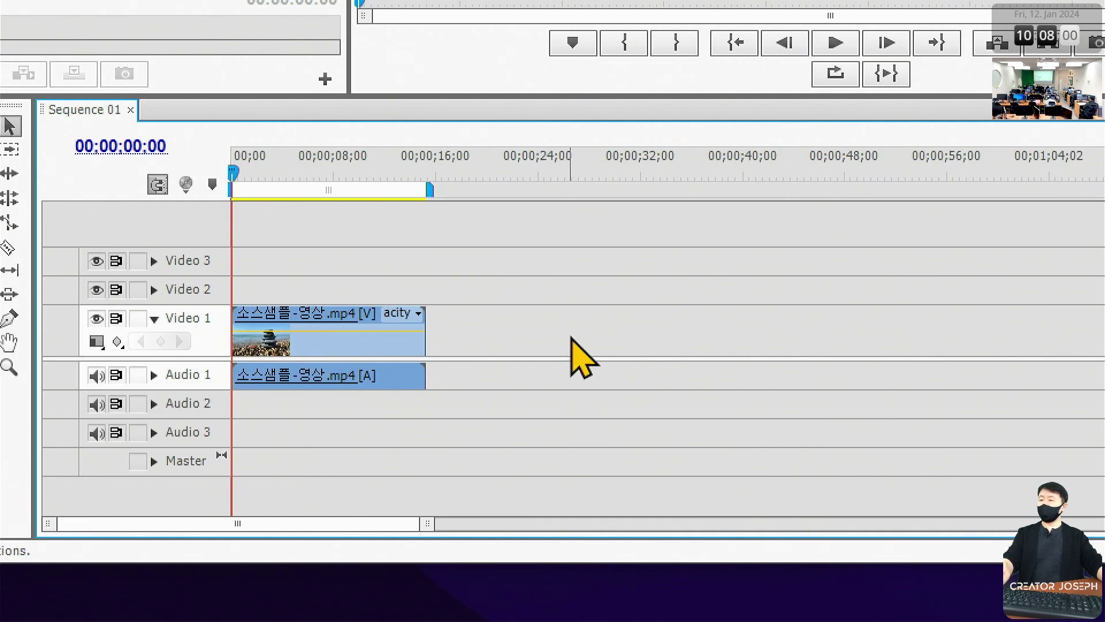
{"action": "left_click_drag", "start_coordinate": [521, 276], "coordinate": [603, 274]}
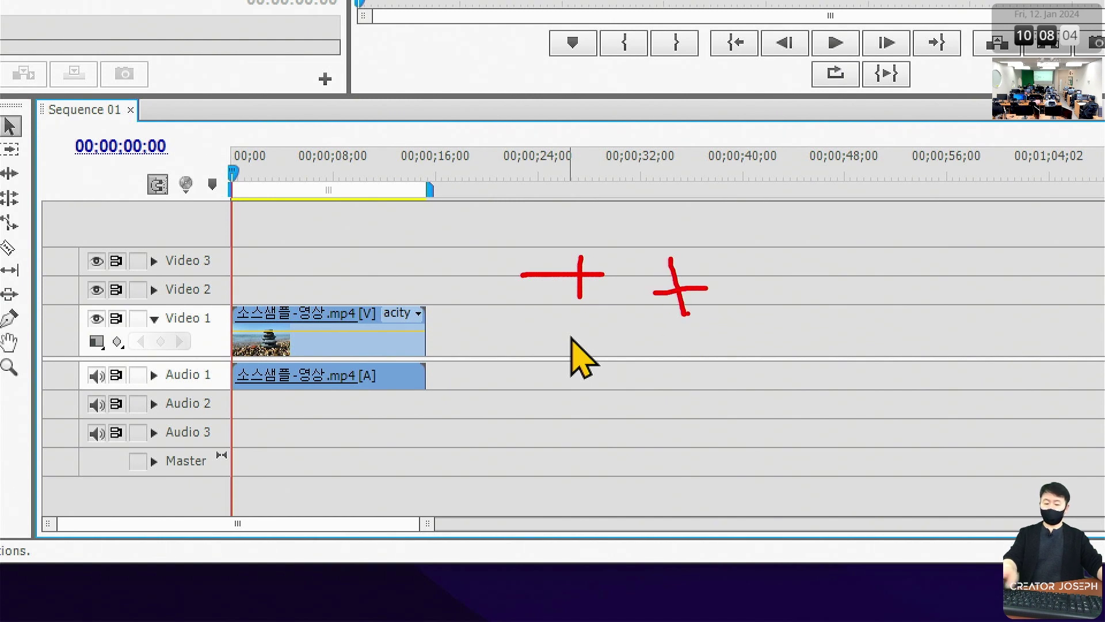
{"action": "key", "text": "Escape"}
{"action": "key", "text": "="}
{"action": "key", "text": "="}
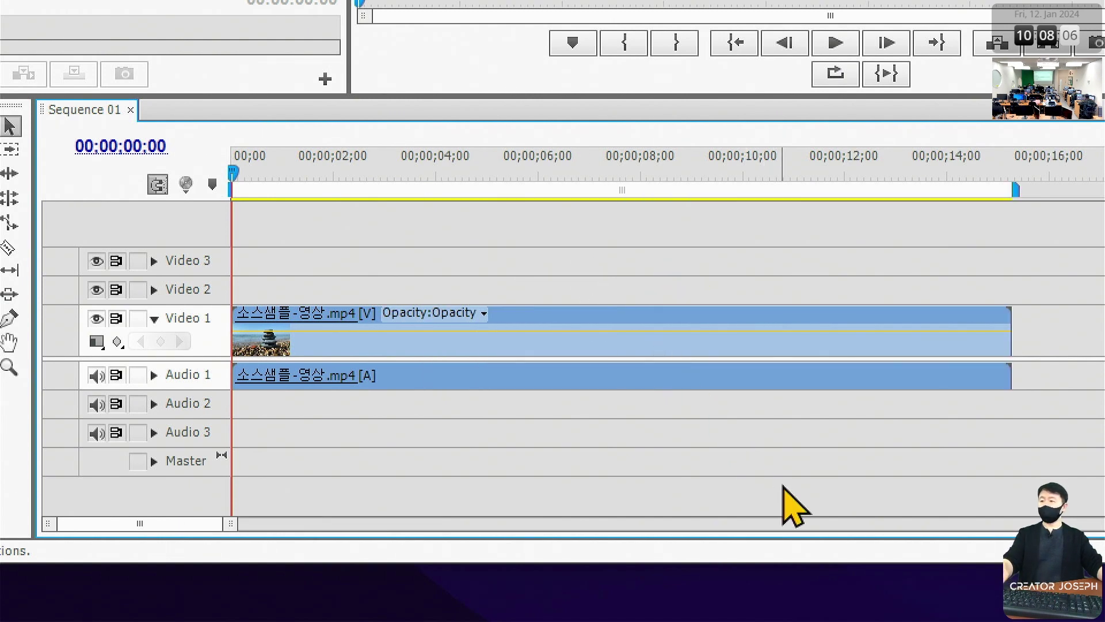
{"action": "left_click_drag", "start_coordinate": [491, 225], "coordinate": [570, 216]}
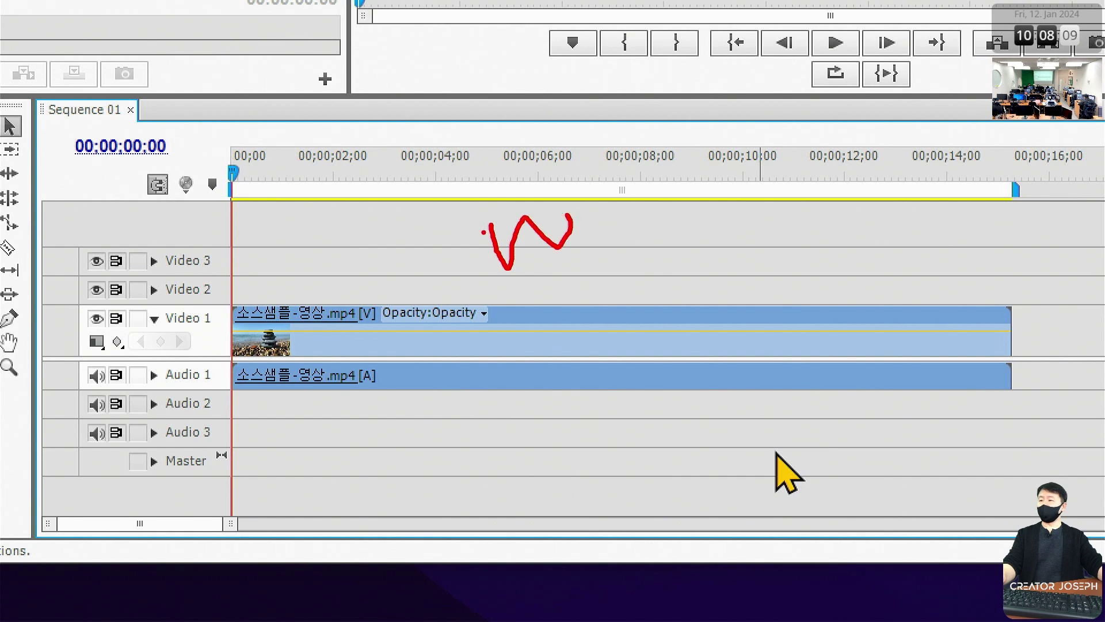
{"action": "left_click_drag", "start_coordinate": [675, 235], "coordinate": [831, 243]}
{"action": "left_click_drag", "start_coordinate": [815, 210], "coordinate": [814, 250]}
{"action": "key", "text": "Escape"}
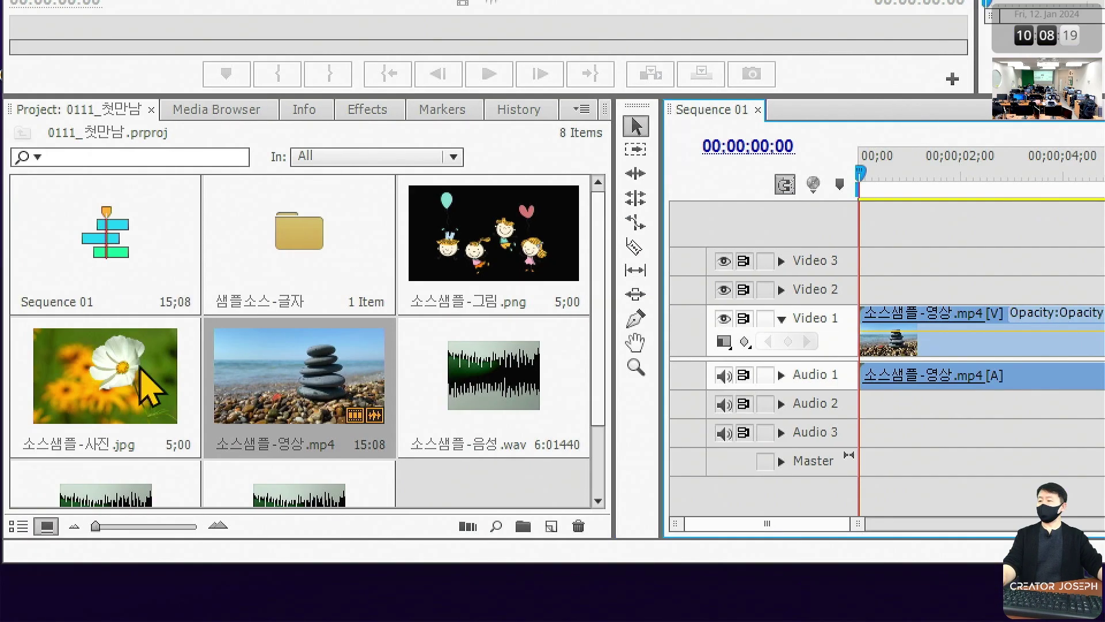
Step: Add a Video 2 copy, then keyframe the Video 1 clip's opacity and drop it to 0
{"action": "mouse_move", "coordinate": [352, 363]}
{"action": "left_mouse_down"}
{"action": "mouse_move", "coordinate": [979, 167]}
{"action": "mouse_move", "coordinate": [762, 291]}
{"action": "left_mouse_up"}
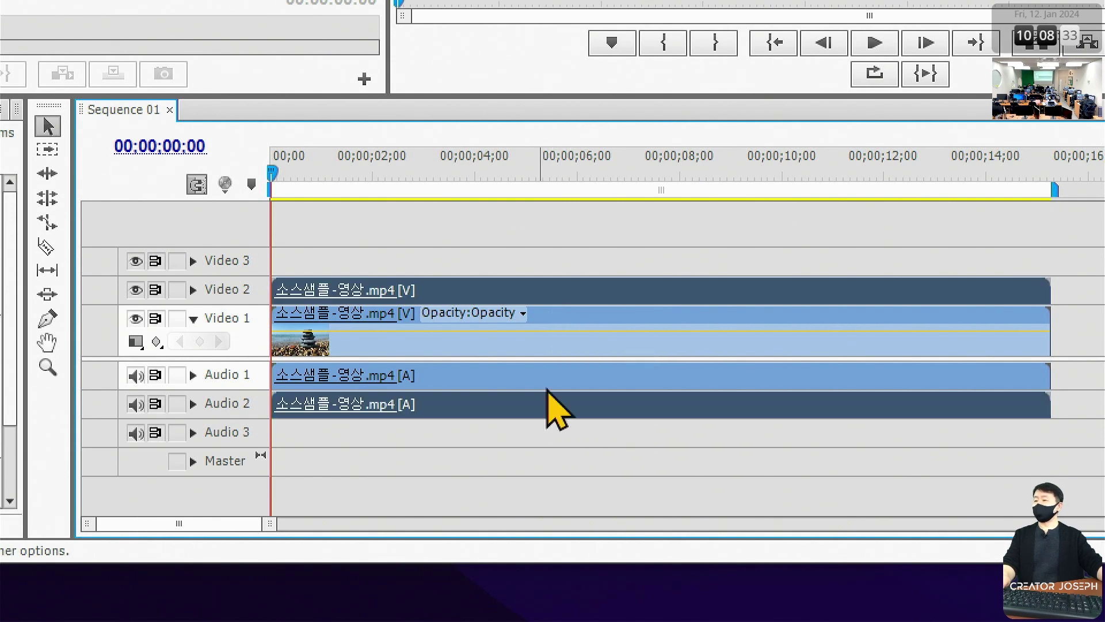
{"action": "left_click", "coordinate": [524, 294]}
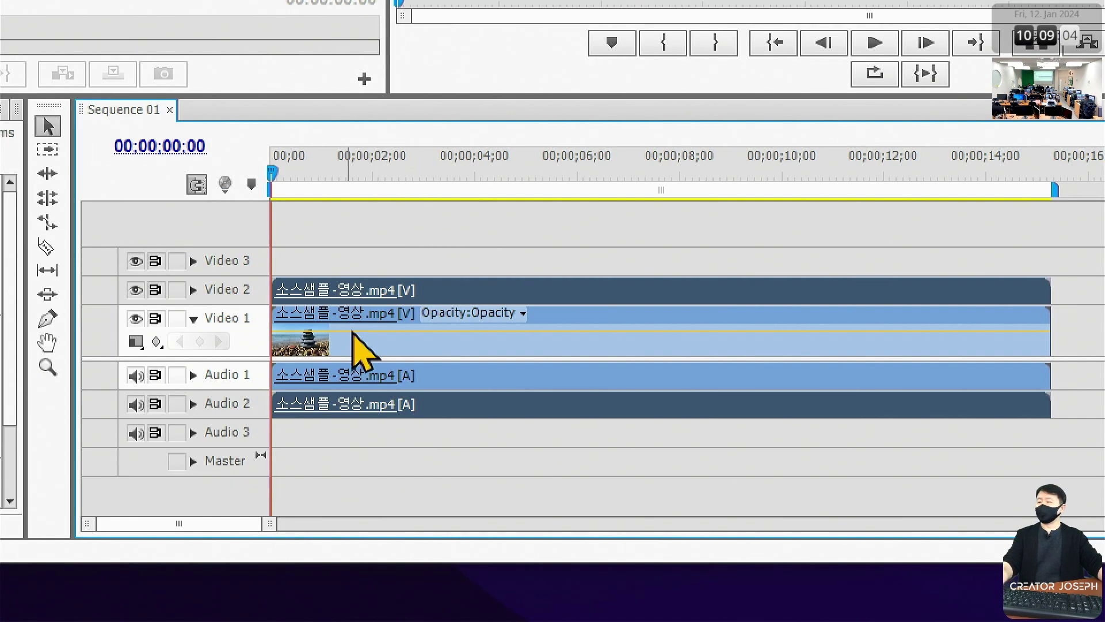
{"action": "left_click", "coordinate": [574, 405], "text": "ctrl"}
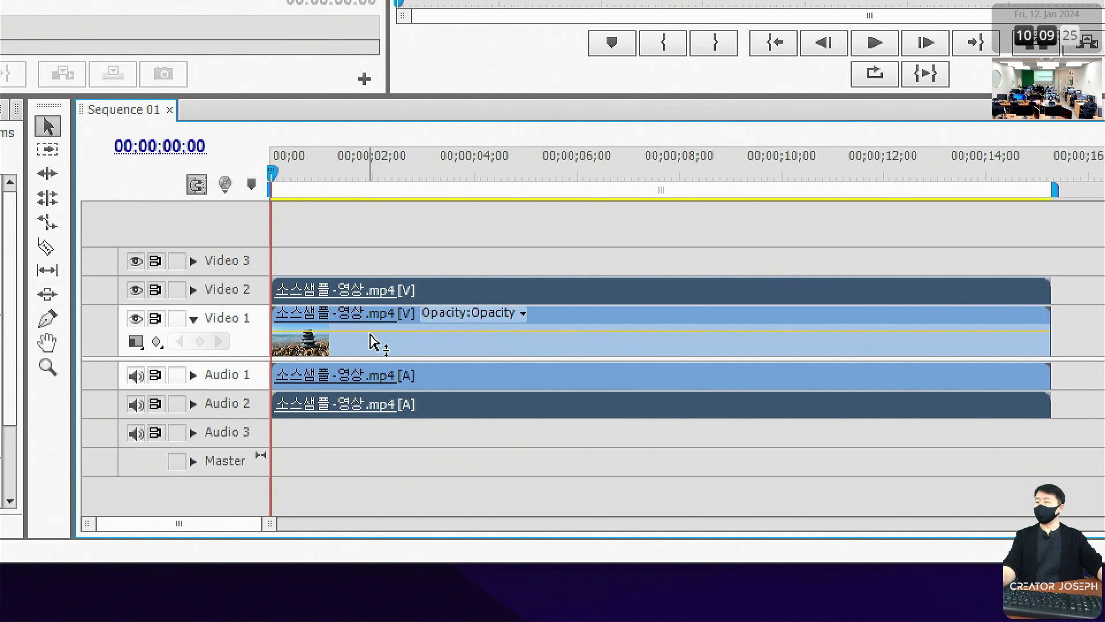
{"action": "mouse_move", "coordinate": [371, 332]}
{"action": "left_mouse_down"}
{"action": "mouse_move", "coordinate": [375, 374]}
{"action": "mouse_move", "coordinate": [373, 347]}
{"action": "left_mouse_up"}
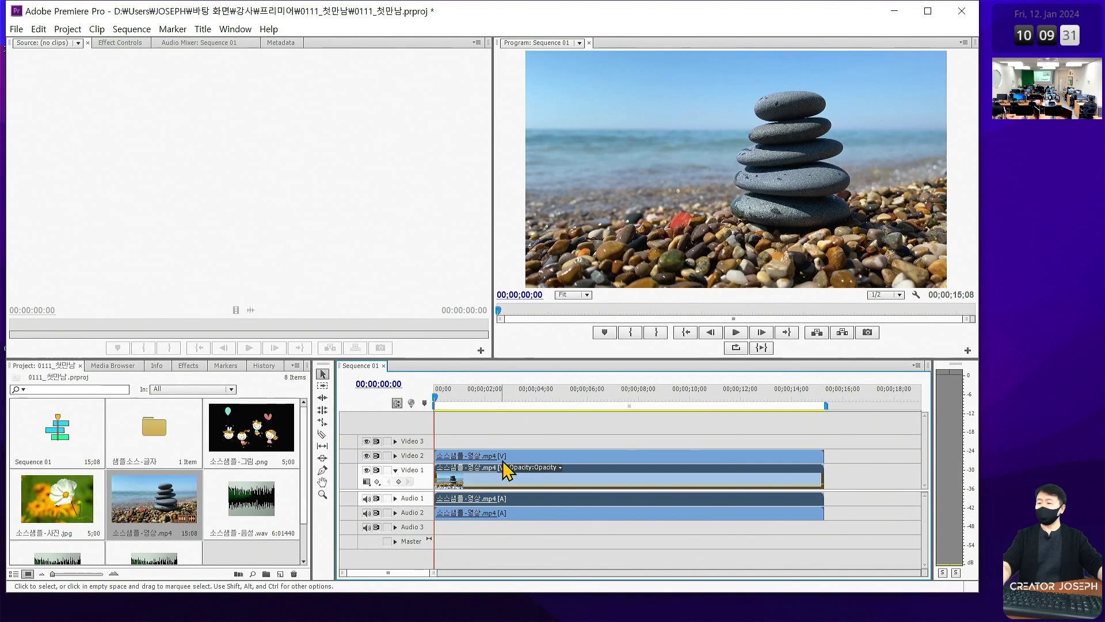
Step: Delete the Video 2 and Audio 2 copy and move the playhead to 00;00;03;09
{"action": "key", "text": "Delete"}
{"action": "left_click_drag", "start_coordinate": [494, 399], "coordinate": [518, 398]}
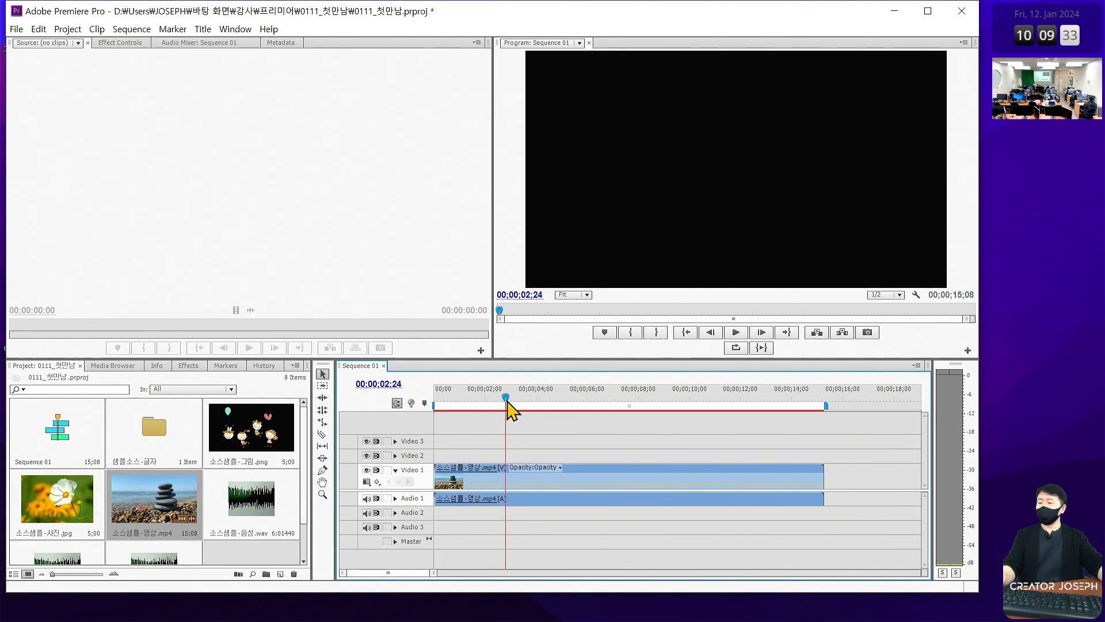
{"action": "left_click_drag", "start_coordinate": [683, 149], "coordinate": [714, 252]}
{"action": "left_click_drag", "start_coordinate": [649, 155], "coordinate": [639, 221]}
{"action": "left_click_drag", "start_coordinate": [684, 201], "coordinate": [577, 358]}
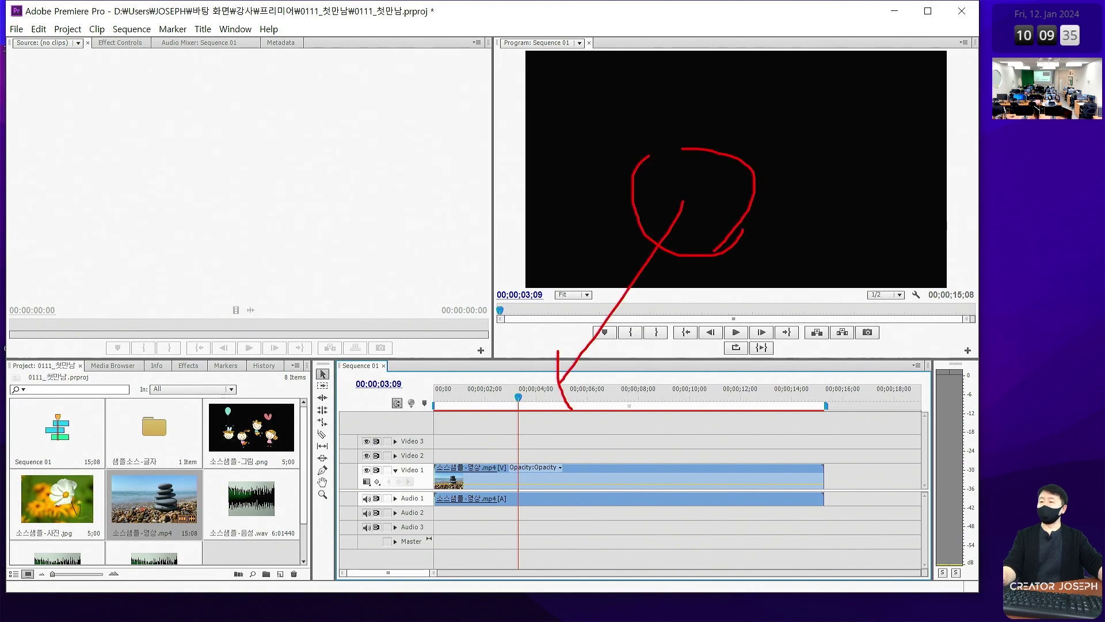
{"action": "key", "text": "Escape"}
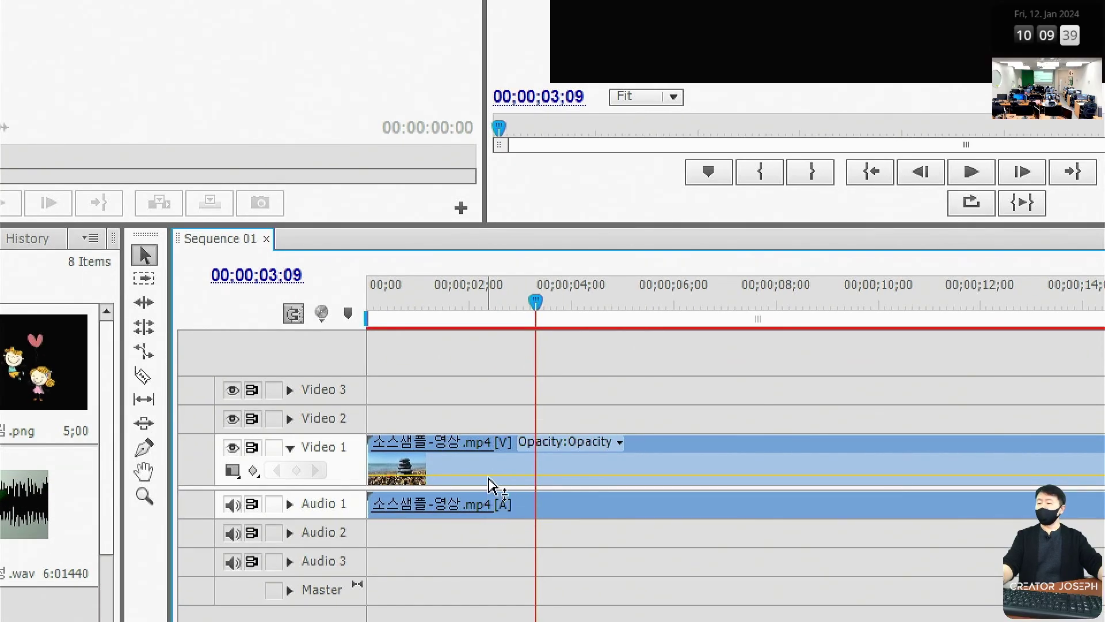
Step: Raise the Video 1 clip's opacity from 0 to about 38%
{"action": "left_click_drag", "start_coordinate": [488, 485], "coordinate": [490, 487]}
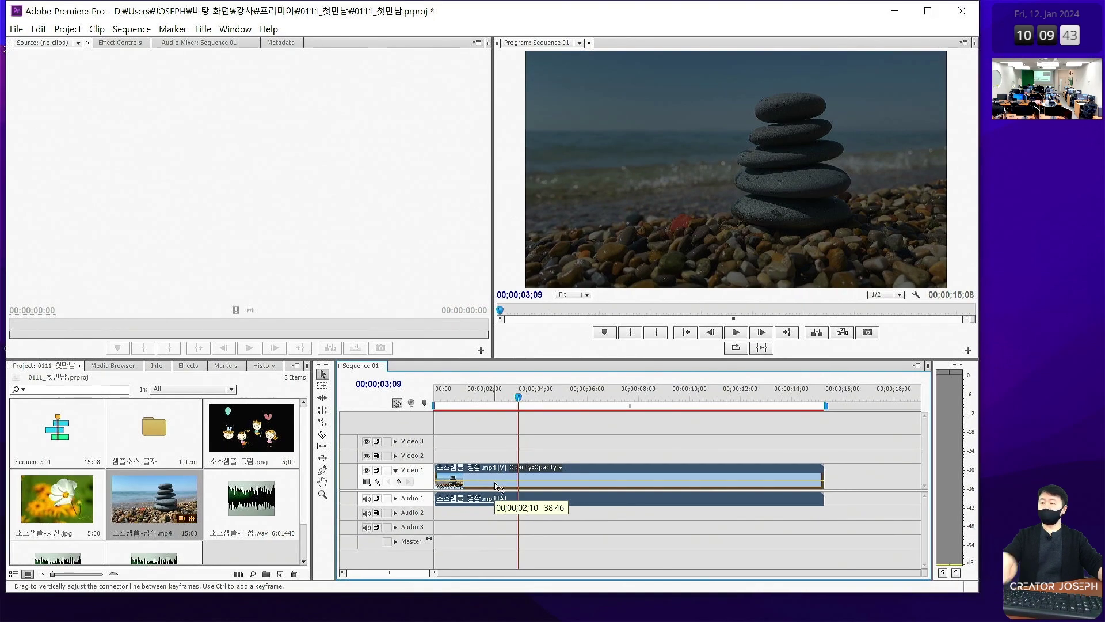
{"action": "left_click_drag", "start_coordinate": [498, 478], "coordinate": [498, 490]}
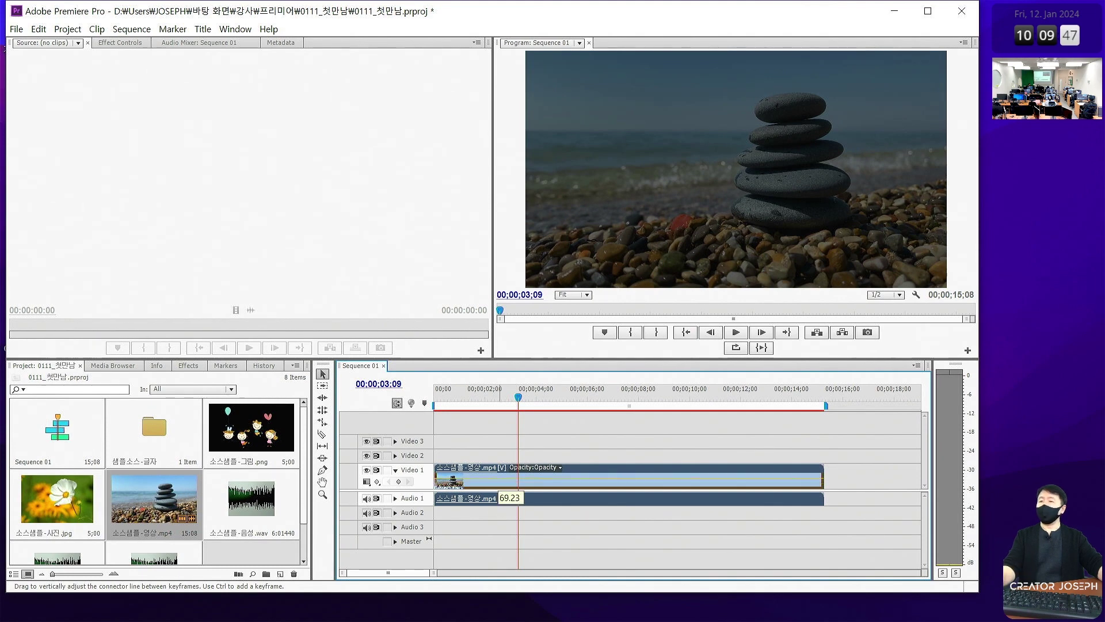
{"action": "left_click_drag", "start_coordinate": [499, 473], "coordinate": [500, 491]}
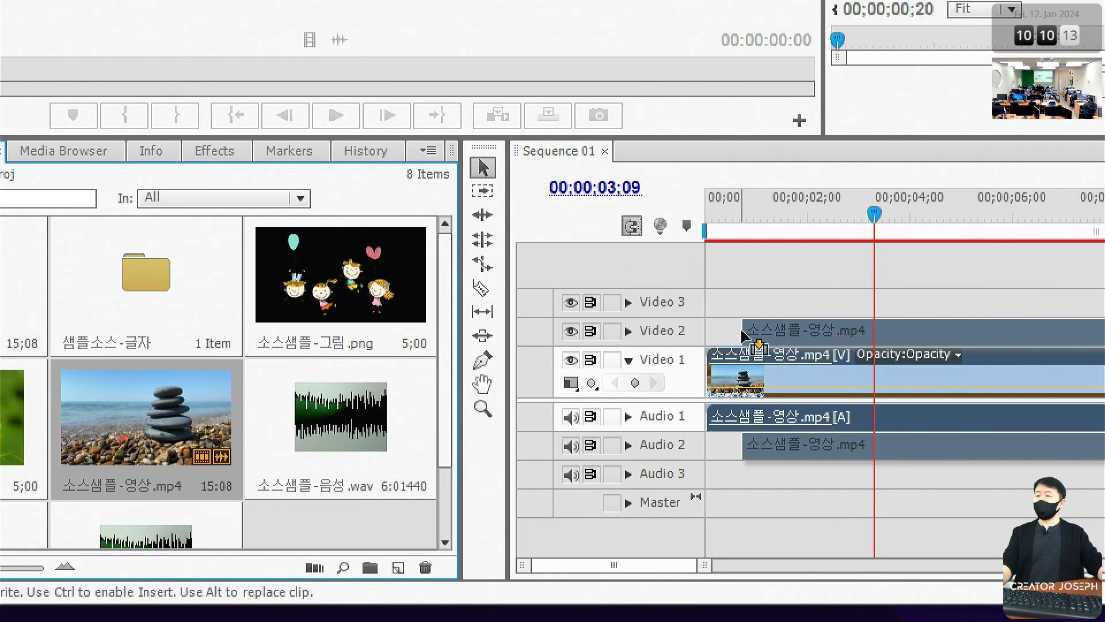
Step: Add another stone-beach copy onto Video 2 and Audio 2, then expand the Video 2 track
{"action": "left_click_drag", "start_coordinate": [235, 353], "coordinate": [740, 331]}
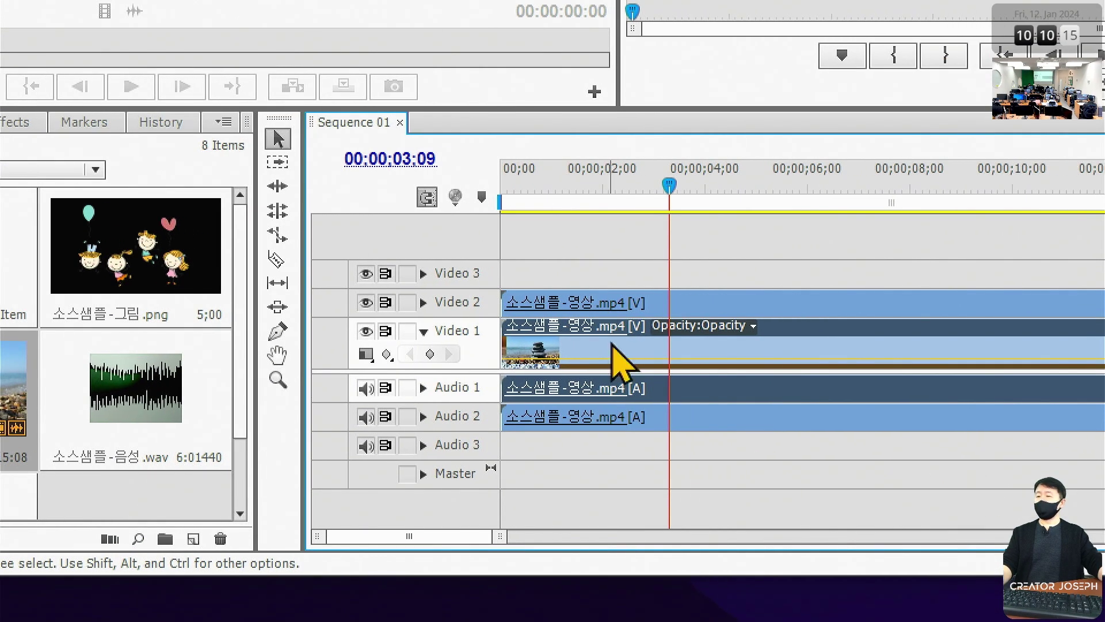
{"action": "left_click", "coordinate": [679, 322]}
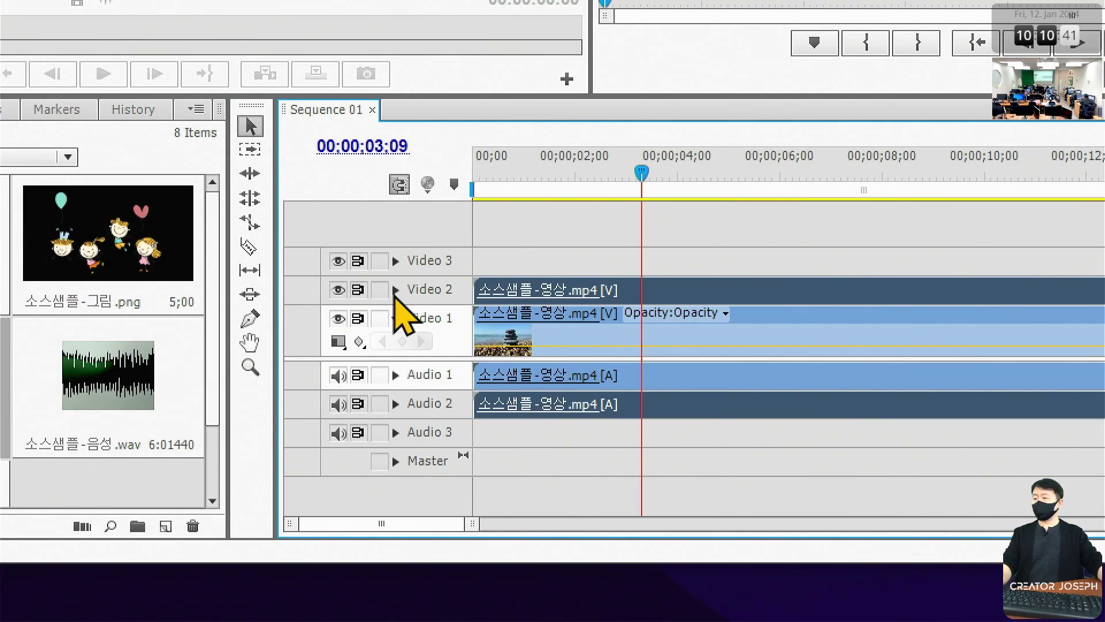
{"action": "left_click", "coordinate": [396, 290]}
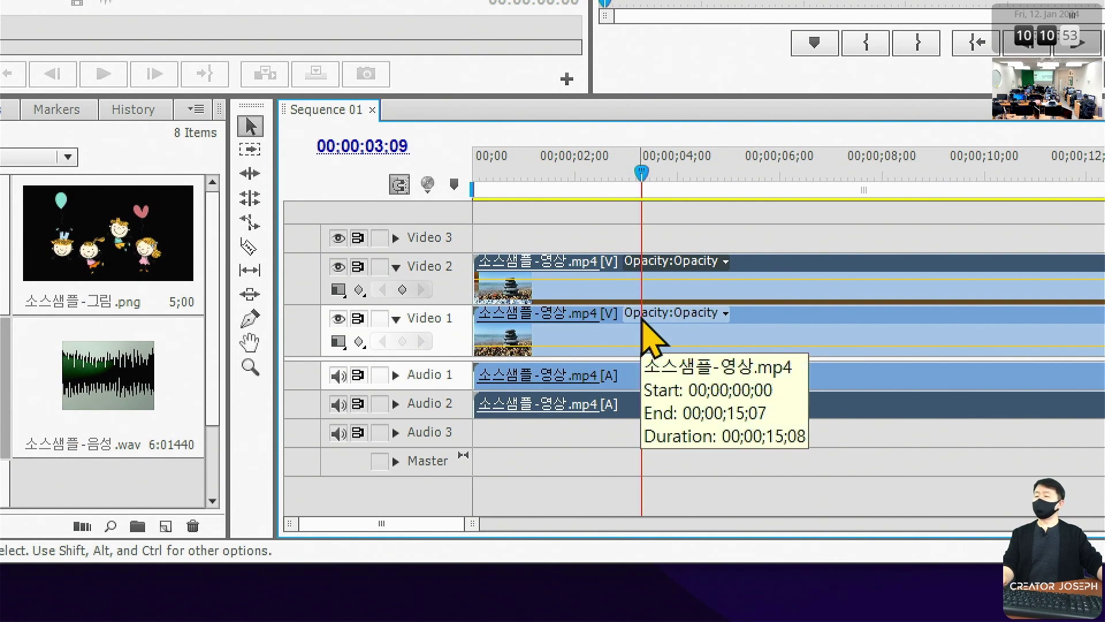
Step: Collapse Video 1 and Video 2, set the playhead to 00;00;03;07, and select the Video 2 clip
{"action": "left_click", "coordinate": [403, 268]}
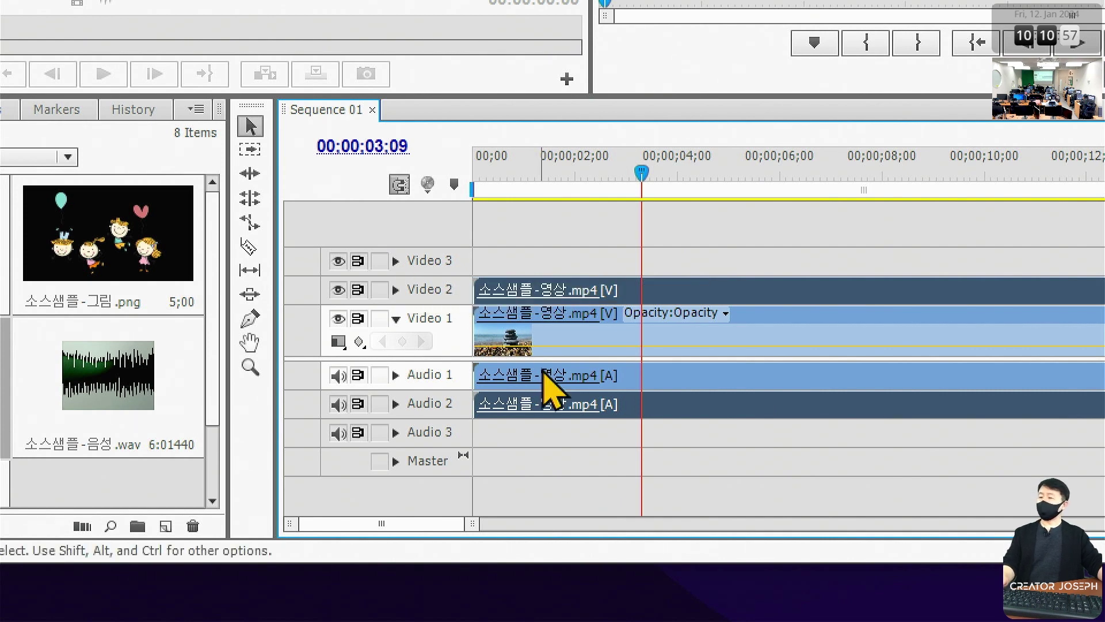
{"action": "left_click", "coordinate": [396, 319]}
{"action": "left_click", "coordinate": [538, 355]}
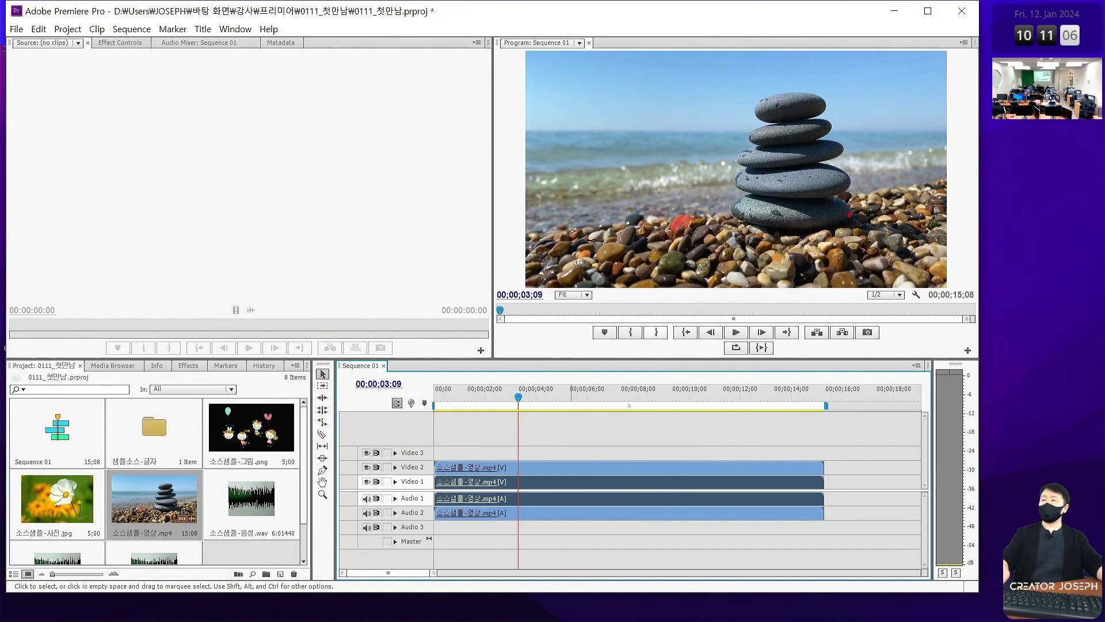
{"action": "left_click_drag", "start_coordinate": [688, 97], "coordinate": [772, 242]}
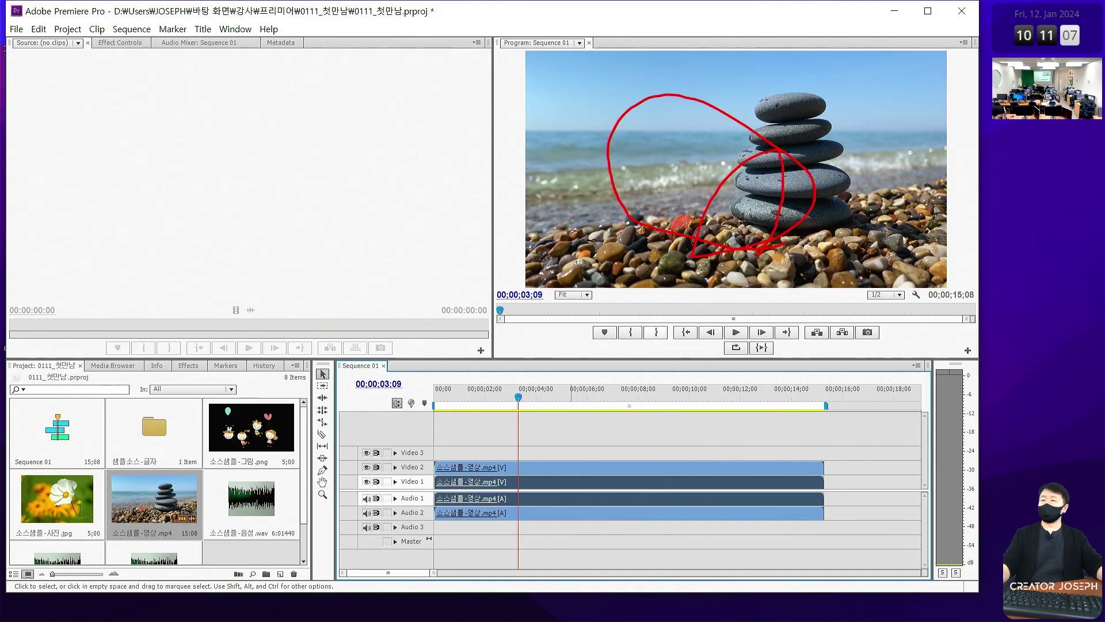
{"action": "left_click_drag", "start_coordinate": [671, 231], "coordinate": [535, 435]}
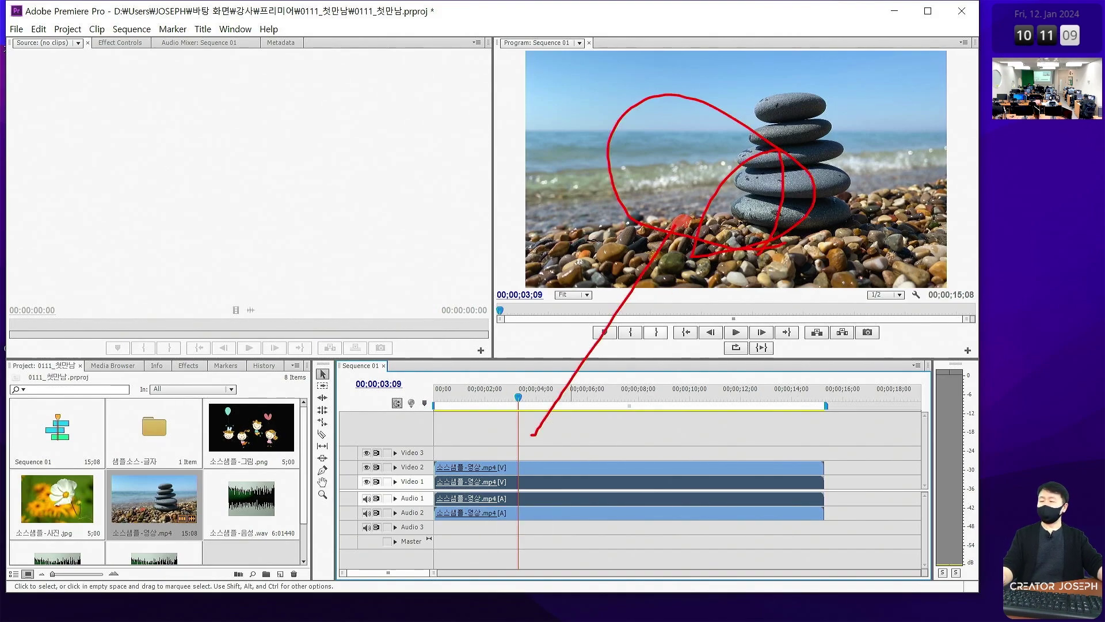
{"action": "left_click_drag", "start_coordinate": [501, 390], "coordinate": [525, 534]}
{"action": "key", "text": "Escape"}
{"action": "left_click", "coordinate": [554, 471]}
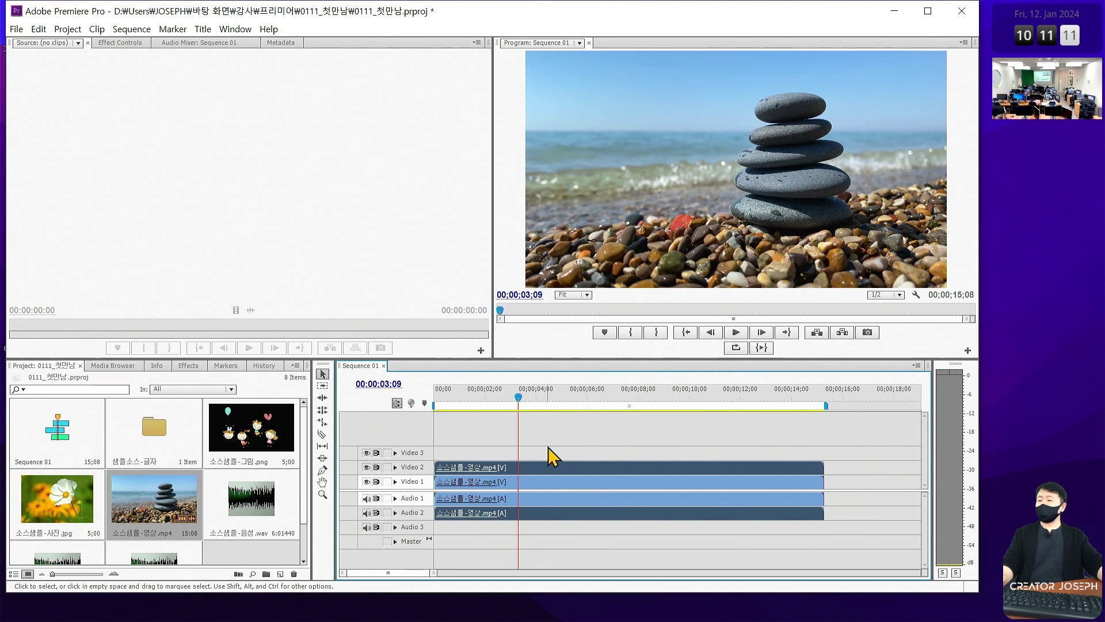
{"action": "left_click", "coordinate": [548, 452]}
{"action": "left_click", "coordinate": [516, 402]}
{"action": "left_click", "coordinate": [529, 471]}
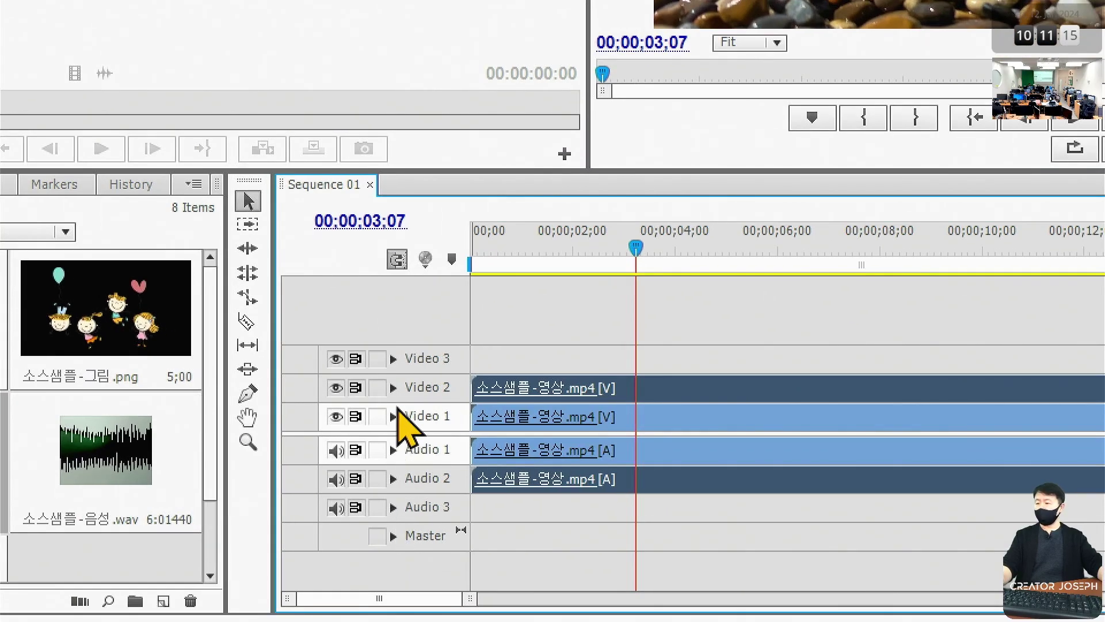
Step: Expand both video tracks and delete the Video 2 clip with its linked audio
{"action": "left_click", "coordinate": [394, 416]}
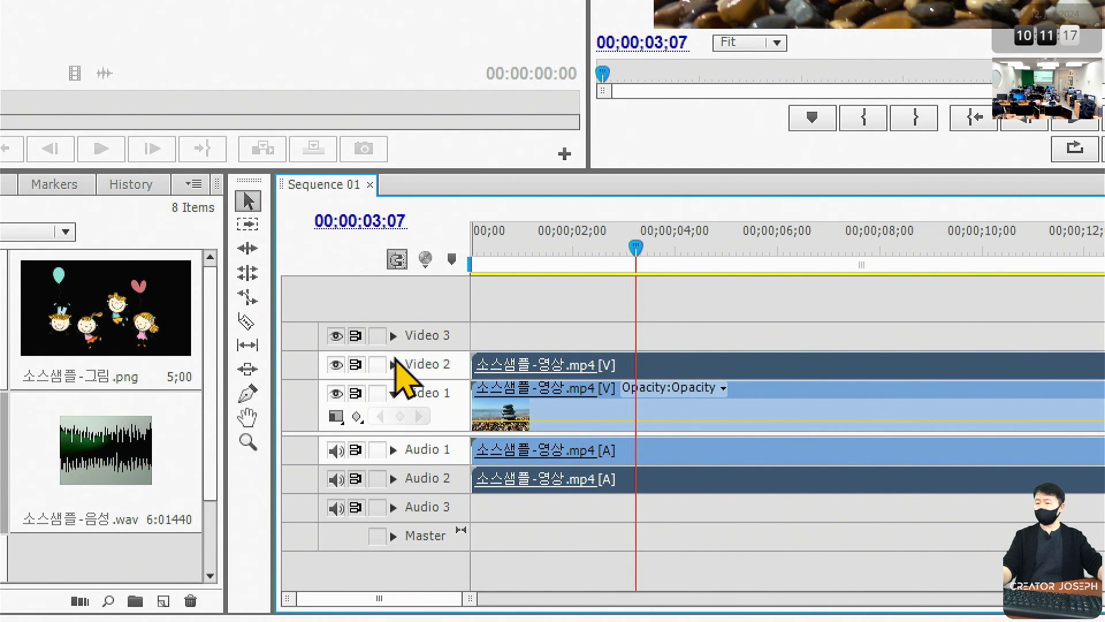
{"action": "left_click", "coordinate": [393, 364]}
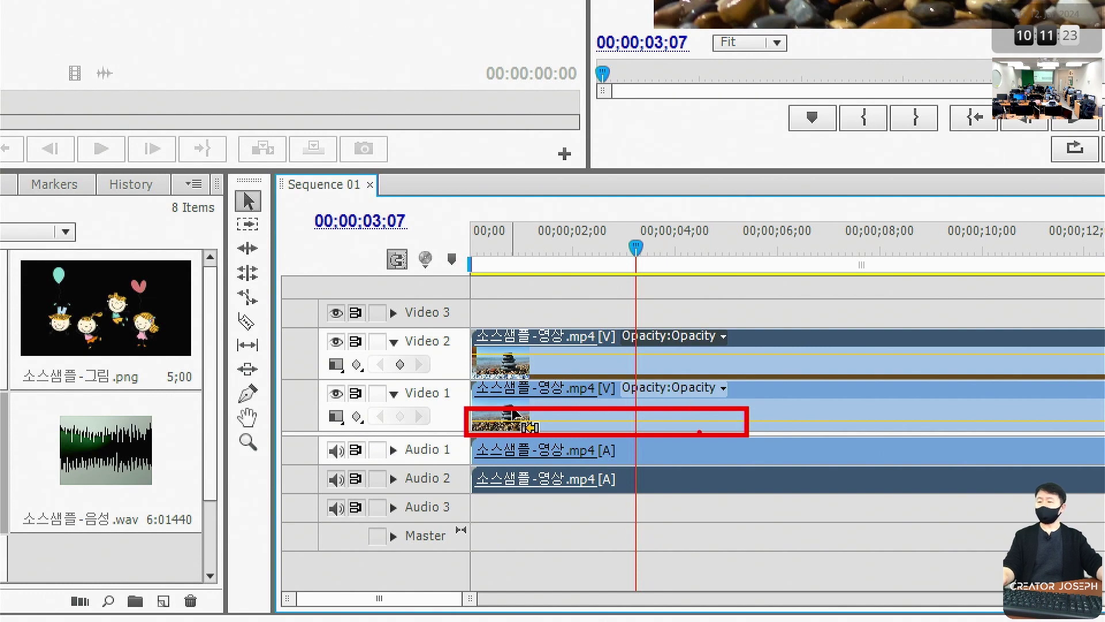
{"action": "left_click", "coordinate": [510, 309]}
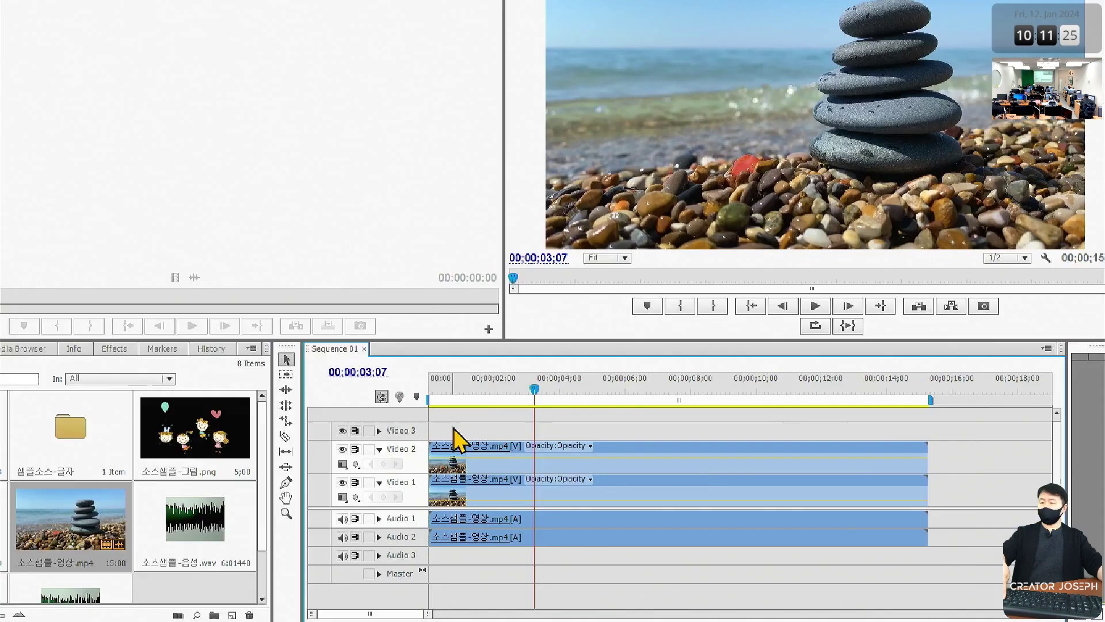
{"action": "left_click", "coordinate": [595, 444]}
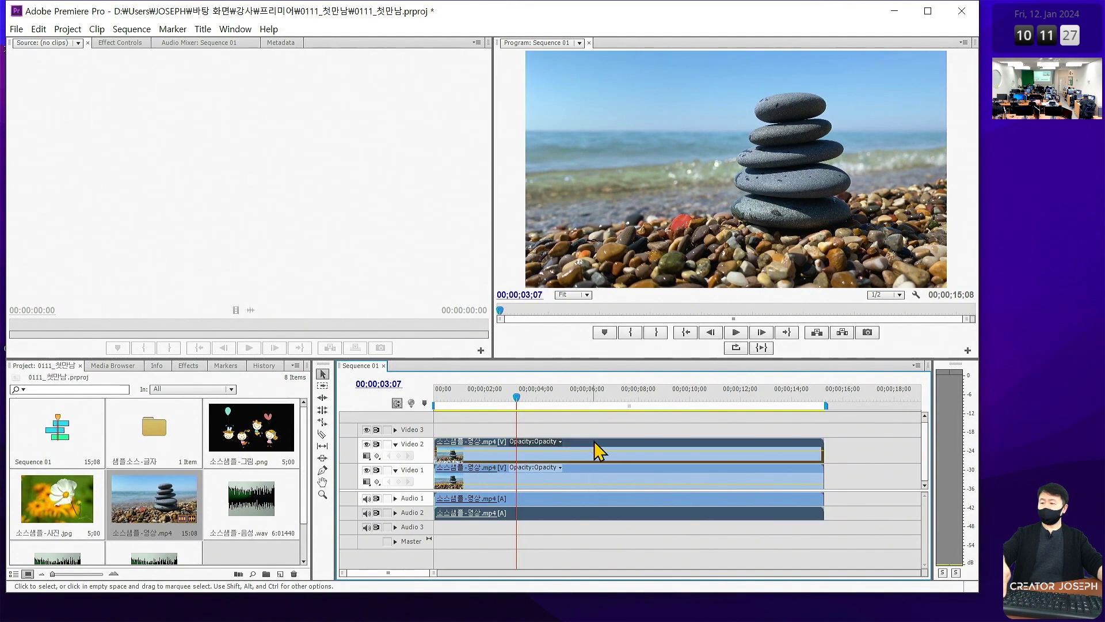
{"action": "key", "text": "Delete"}
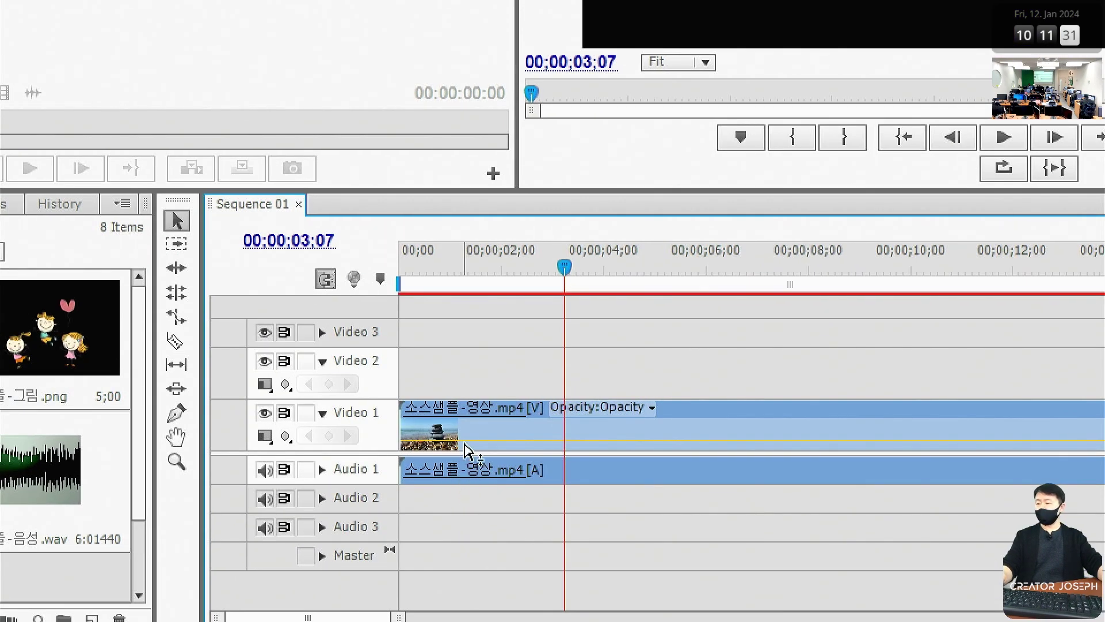
{"action": "left_click", "coordinate": [466, 488]}
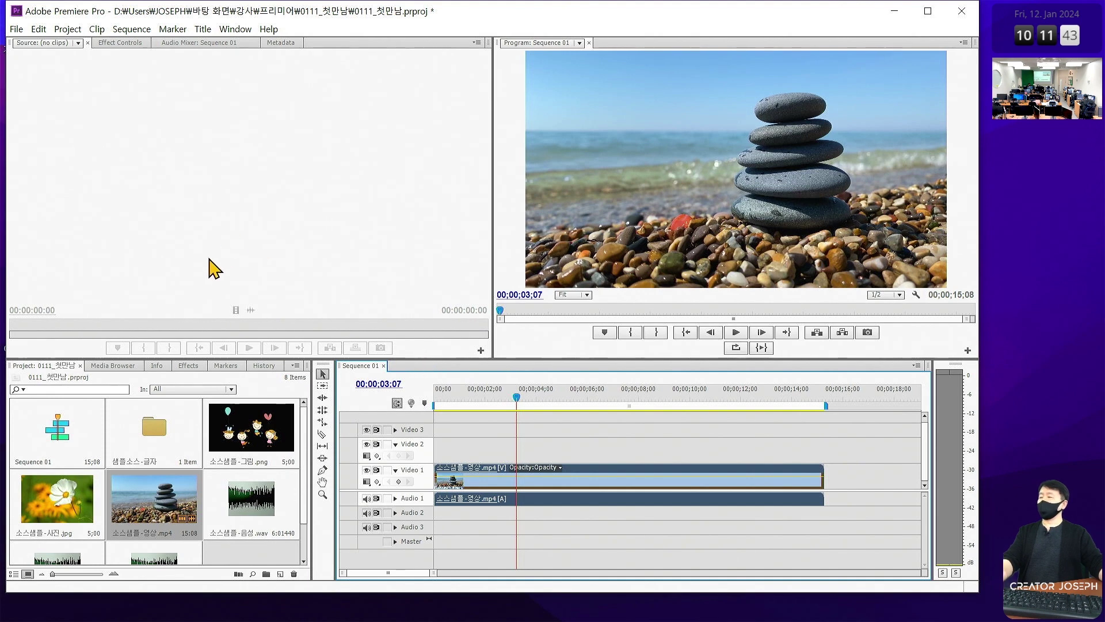
{"action": "left_click_drag", "start_coordinate": [114, 189], "coordinate": [323, 260]}
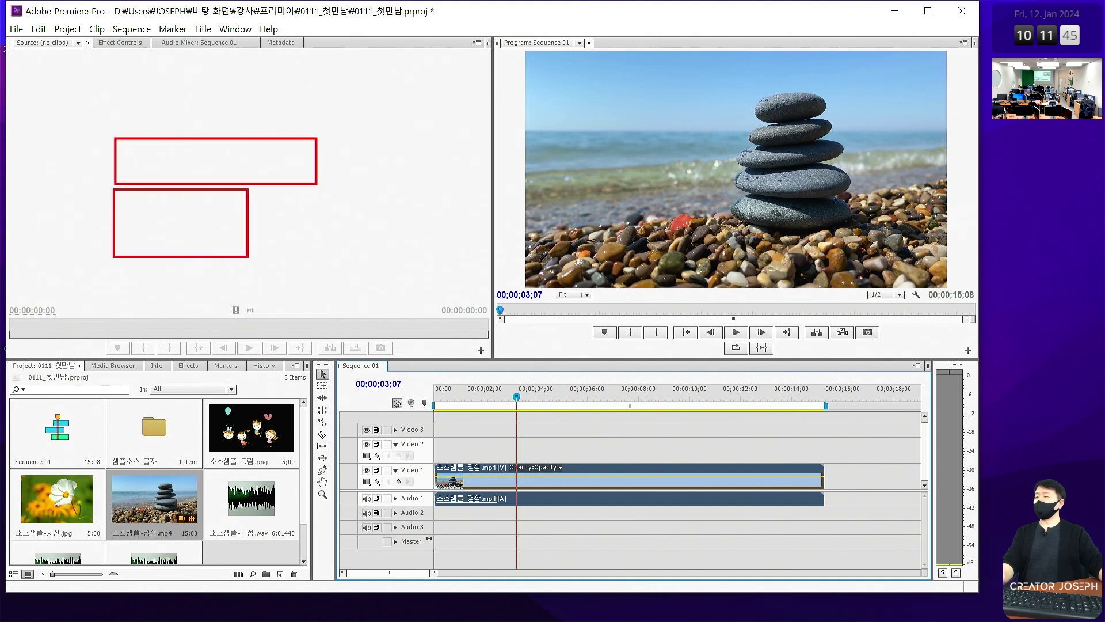
{"action": "mouse_move", "coordinate": [323, 163]}
{"action": "left_mouse_down"}
{"action": "mouse_move", "coordinate": [420, 171]}
{"action": "mouse_move", "coordinate": [408, 197]}
{"action": "left_mouse_up"}
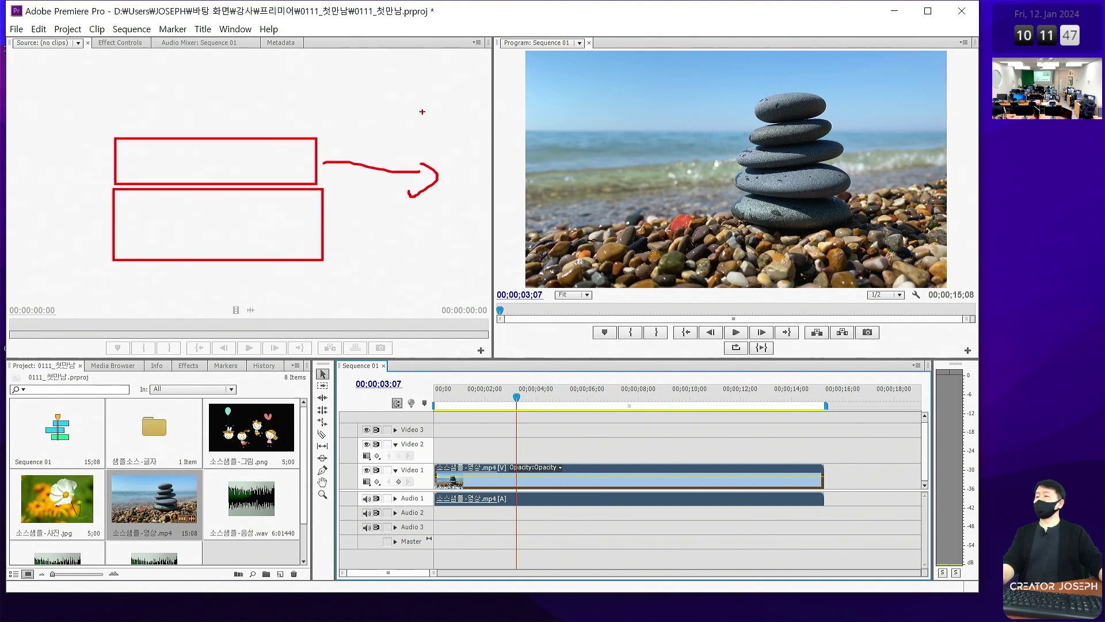
{"action": "left_click_drag", "start_coordinate": [426, 107], "coordinate": [383, 140]}
{"action": "left_click_drag", "start_coordinate": [393, 87], "coordinate": [429, 138]}
{"action": "mouse_move", "coordinate": [339, 231]}
{"action": "left_mouse_down"}
{"action": "mouse_move", "coordinate": [441, 230]}
{"action": "mouse_move", "coordinate": [410, 256]}
{"action": "left_mouse_up"}
{"action": "left_click_drag", "start_coordinate": [450, 207], "coordinate": [498, 259]}
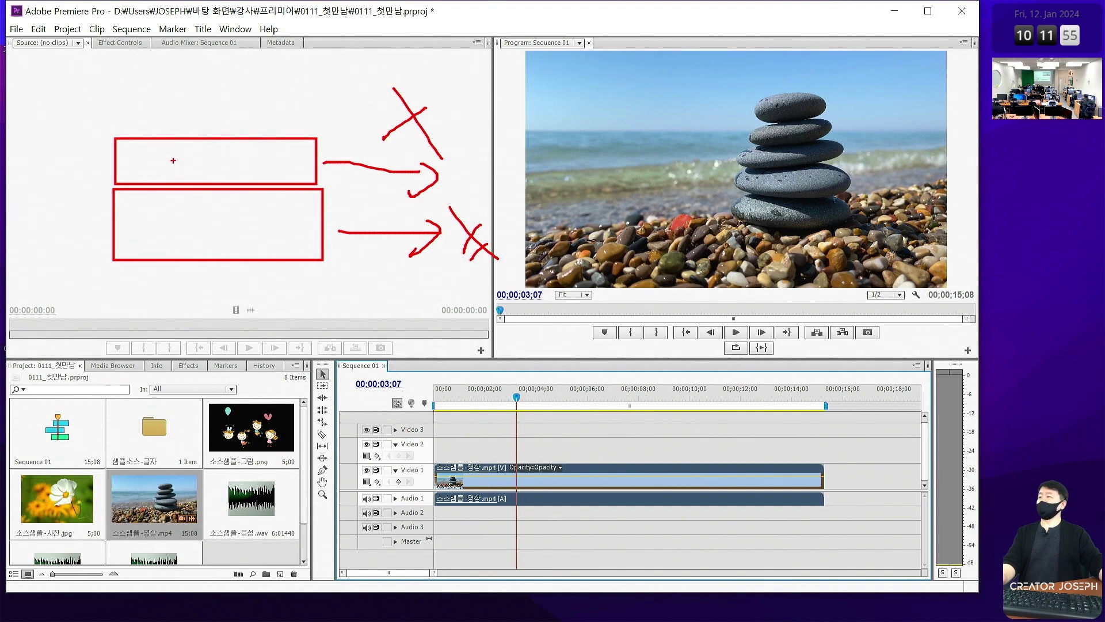
{"action": "left_click_drag", "start_coordinate": [74, 74], "coordinate": [538, 300]}
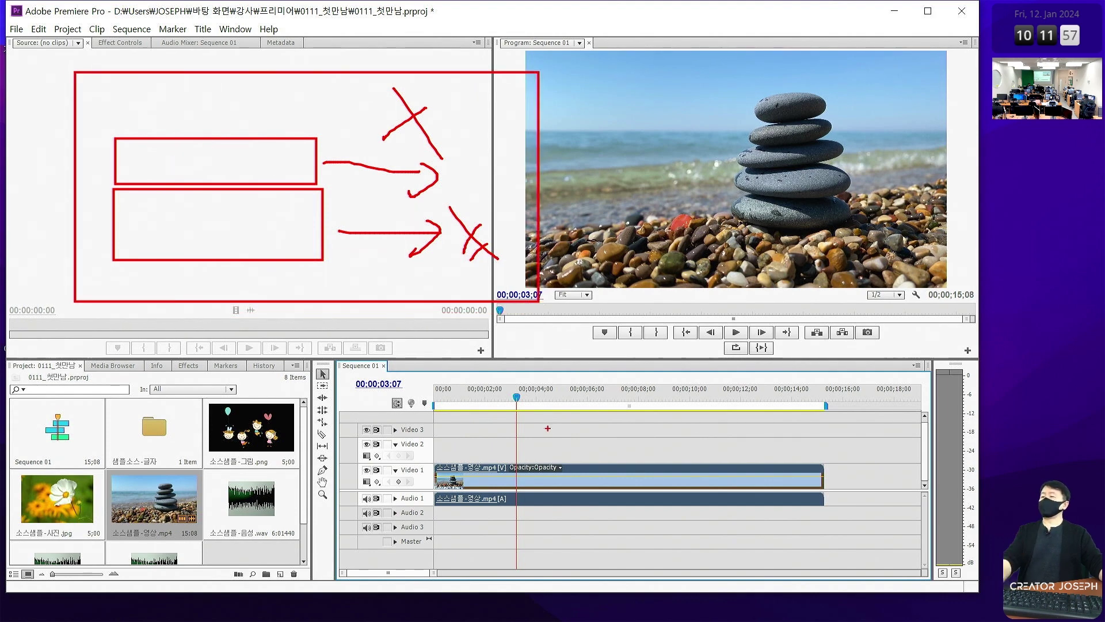
{"action": "key", "text": "Escape"}
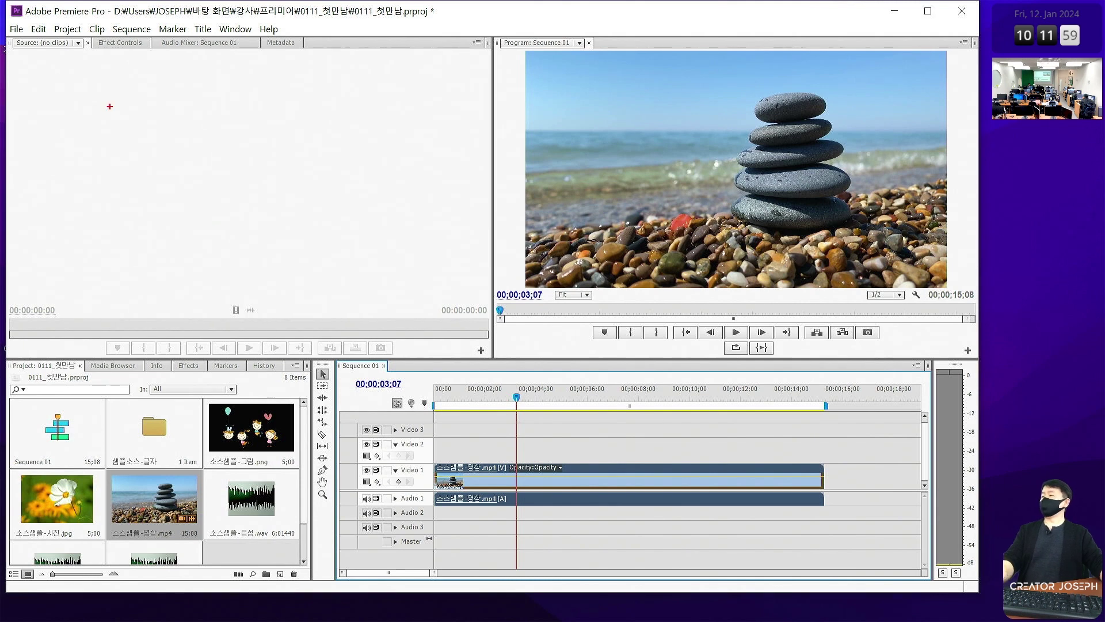
{"action": "left_click_drag", "start_coordinate": [92, 94], "coordinate": [299, 148]}
{"action": "mouse_move", "coordinate": [92, 162]}
{"action": "left_mouse_down"}
{"action": "mouse_move", "coordinate": [237, 208]}
{"action": "mouse_move", "coordinate": [299, 214]}
{"action": "left_mouse_up"}
{"action": "mouse_move", "coordinate": [179, 180]}
{"action": "left_mouse_down"}
{"action": "mouse_move", "coordinate": [185, 199]}
{"action": "mouse_move", "coordinate": [229, 164]}
{"action": "left_mouse_up"}
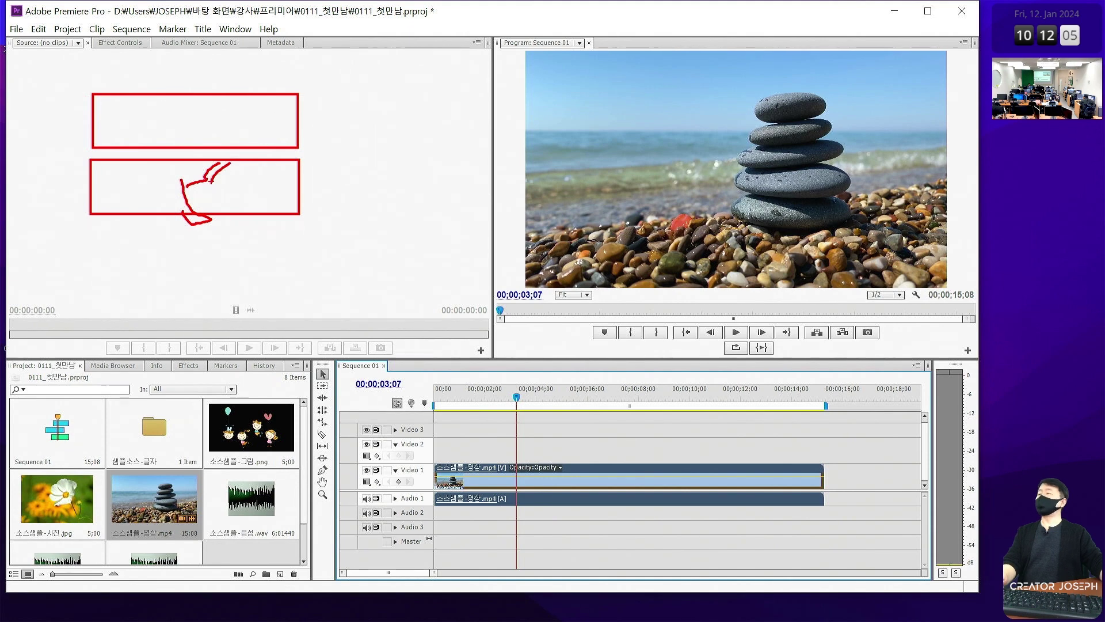
{"action": "mouse_move", "coordinate": [328, 190]}
{"action": "left_mouse_down"}
{"action": "mouse_move", "coordinate": [429, 190]}
{"action": "mouse_move", "coordinate": [468, 219]}
{"action": "left_mouse_up"}
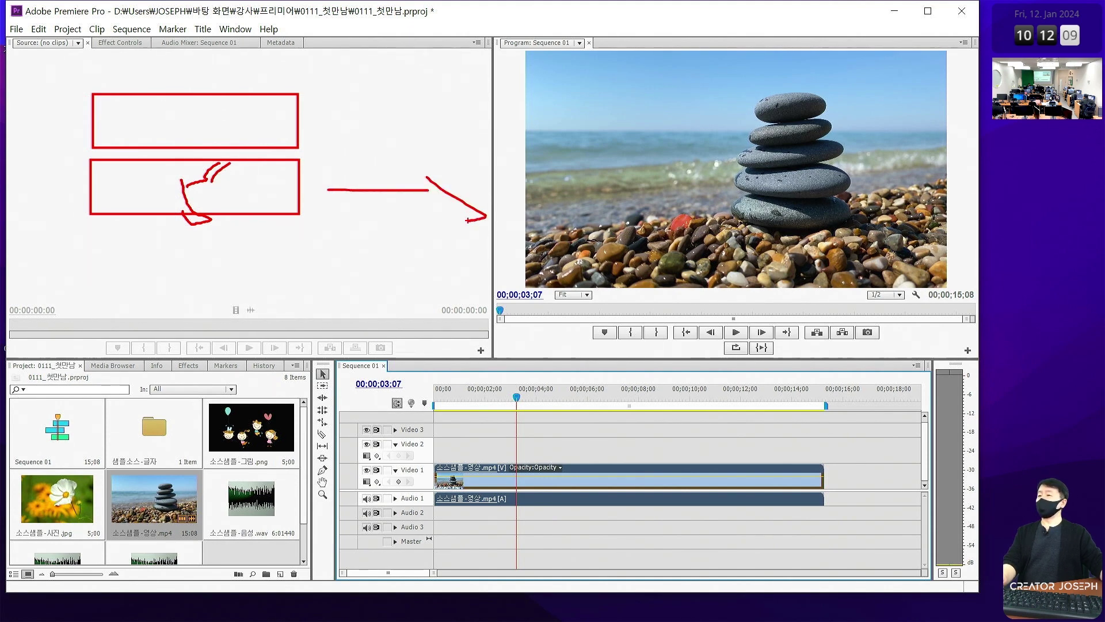
{"action": "left_click_drag", "start_coordinate": [421, 151], "coordinate": [369, 229]}
{"action": "left_click_drag", "start_coordinate": [366, 151], "coordinate": [419, 229]}
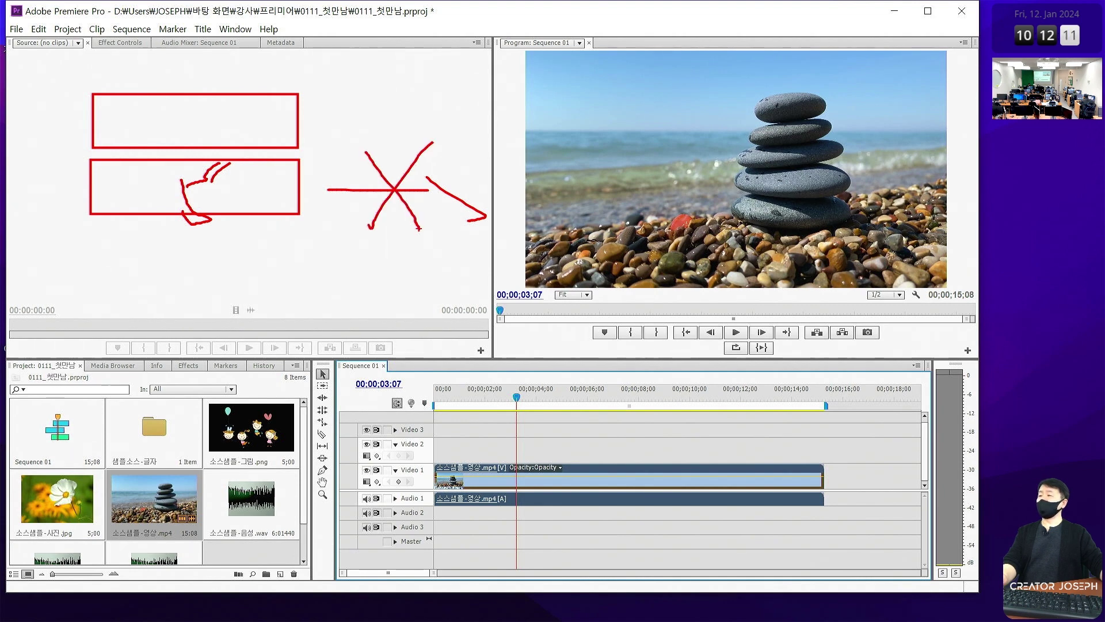
{"action": "left_click_drag", "start_coordinate": [302, 183], "coordinate": [361, 183]}
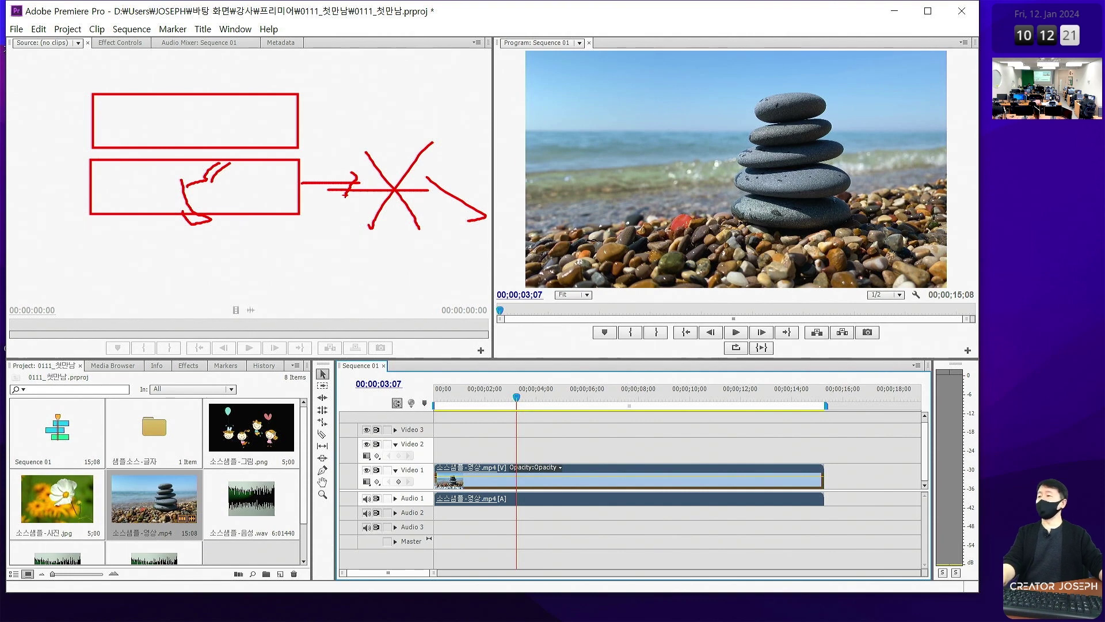
{"action": "key", "text": "Escape"}
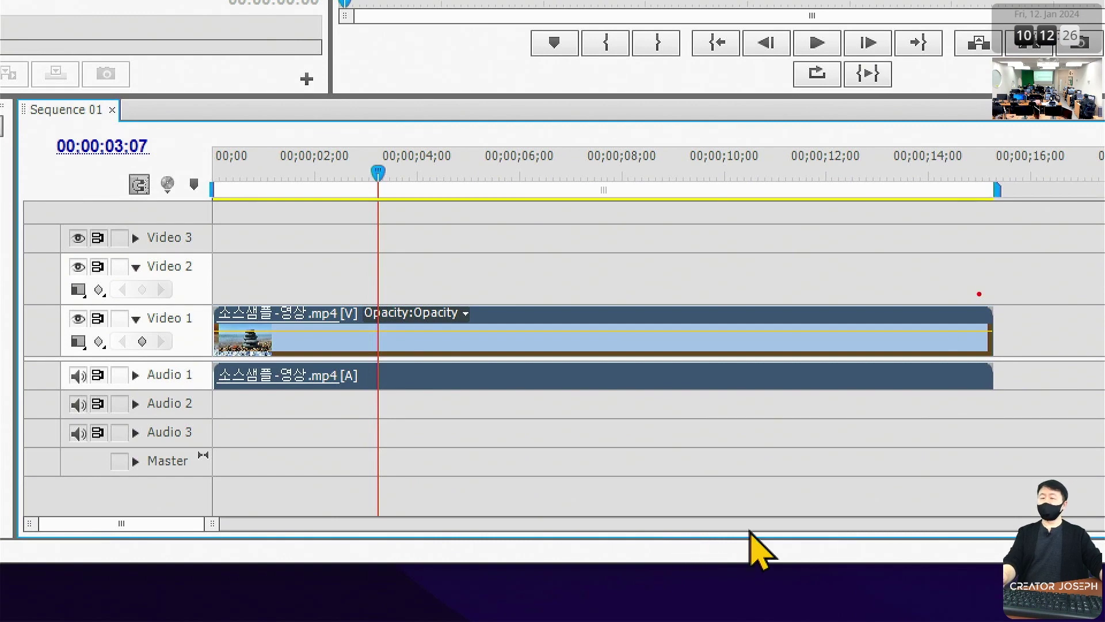
{"action": "left_click_drag", "start_coordinate": [967, 282], "coordinate": [1030, 421]}
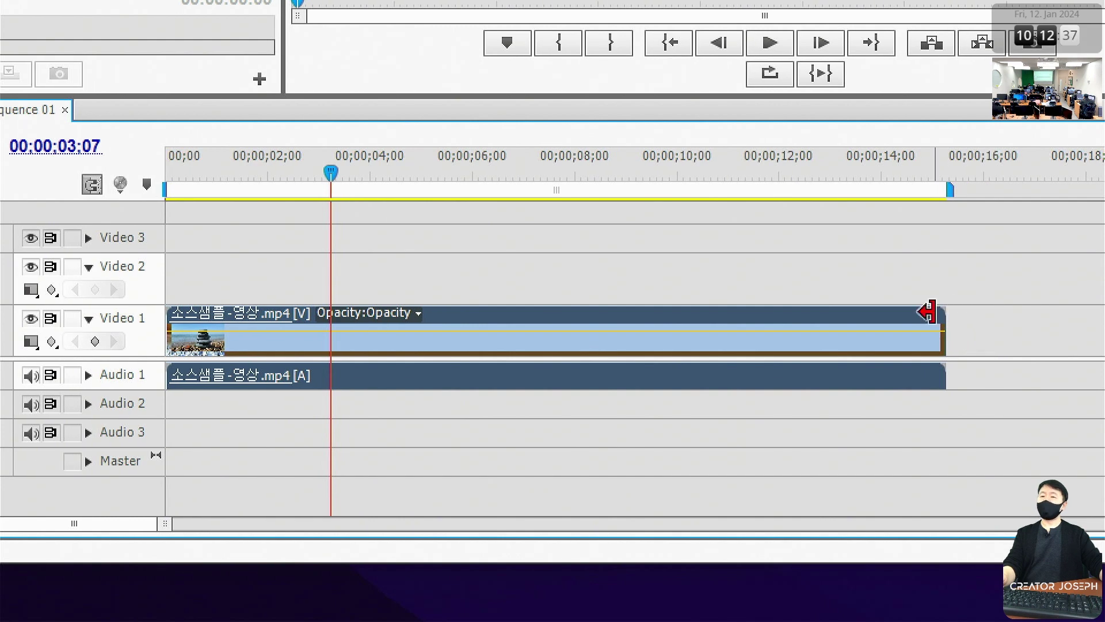
{"action": "mouse_move", "coordinate": [927, 312]}
{"action": "left_mouse_down"}
{"action": "mouse_move", "coordinate": [853, 329]}
{"action": "mouse_move", "coordinate": [568, 334]}
{"action": "left_mouse_up"}
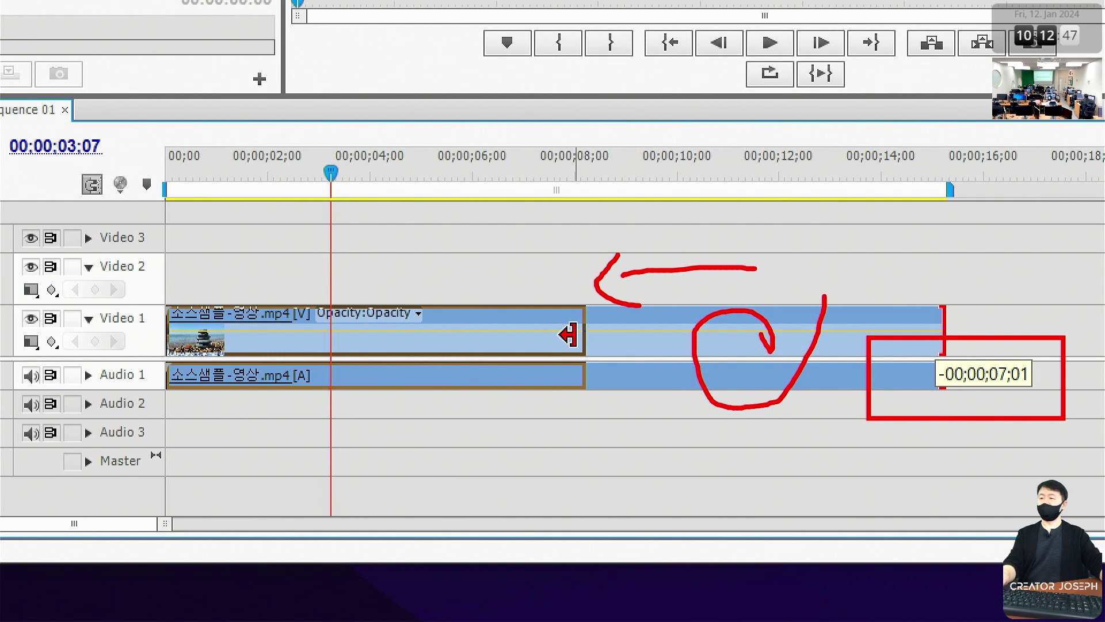
{"action": "left_click_drag", "start_coordinate": [568, 333], "coordinate": [575, 334]}
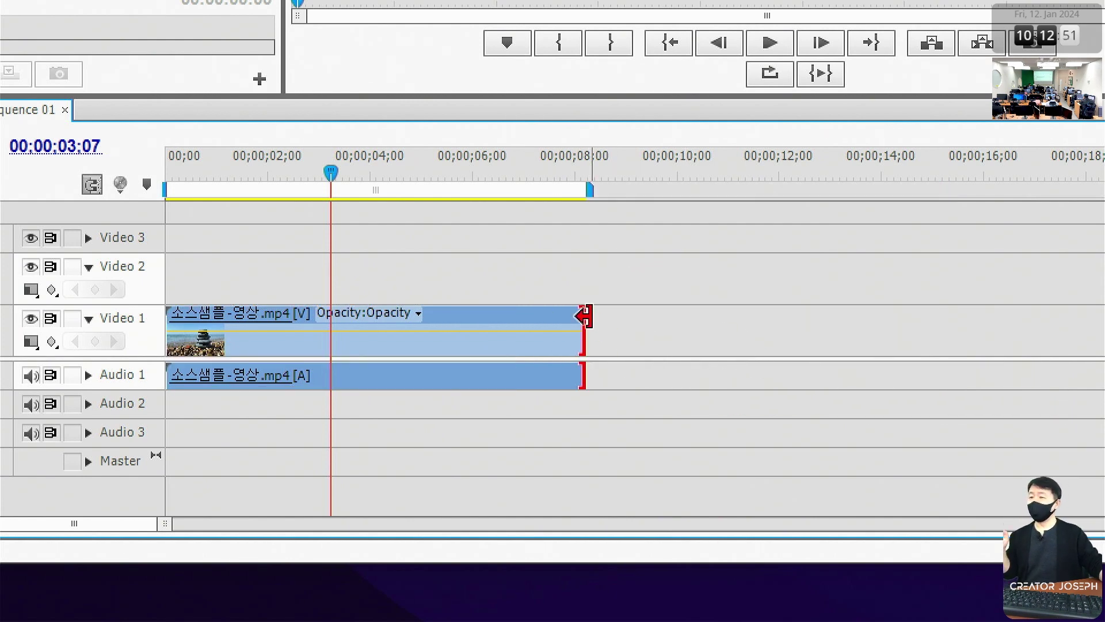
{"action": "mouse_move", "coordinate": [583, 325]}
{"action": "left_mouse_down"}
{"action": "mouse_move", "coordinate": [863, 325]}
{"action": "mouse_move", "coordinate": [957, 370]}
{"action": "left_mouse_up"}
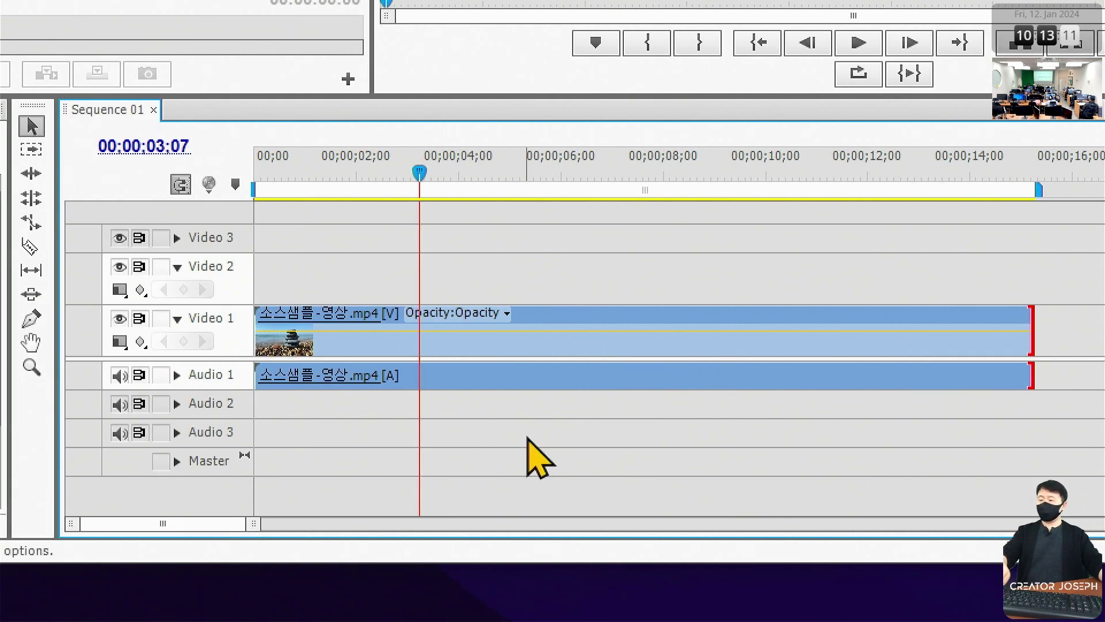
{"action": "left_click", "coordinate": [580, 333]}
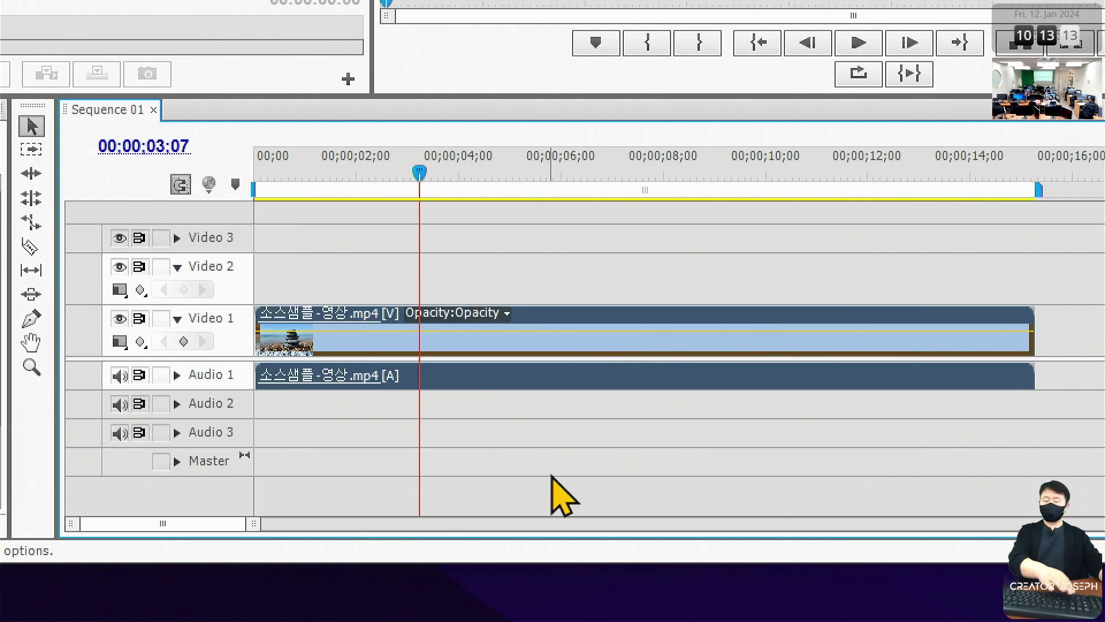
{"action": "key", "text": "Delete"}
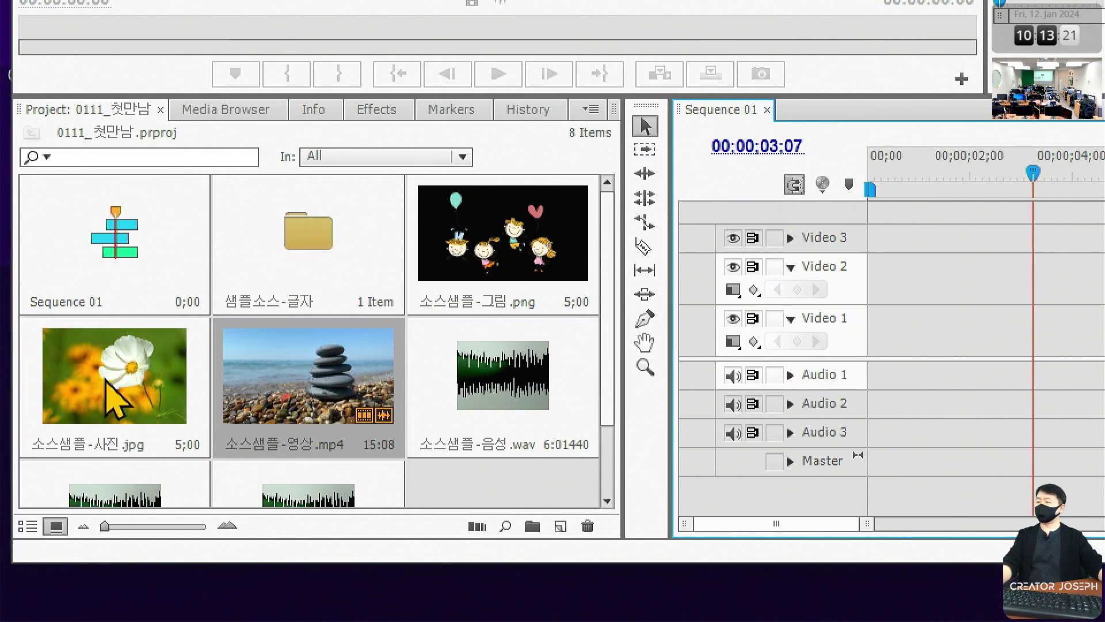
Step: Place 소스샘플-사진.jpg on Video 1 and stretch it from 5 to over 10 seconds
{"action": "mouse_move", "coordinate": [118, 398]}
{"action": "left_mouse_down"}
{"action": "mouse_move", "coordinate": [800, 377]}
{"action": "mouse_move", "coordinate": [829, 322]}
{"action": "left_mouse_up"}
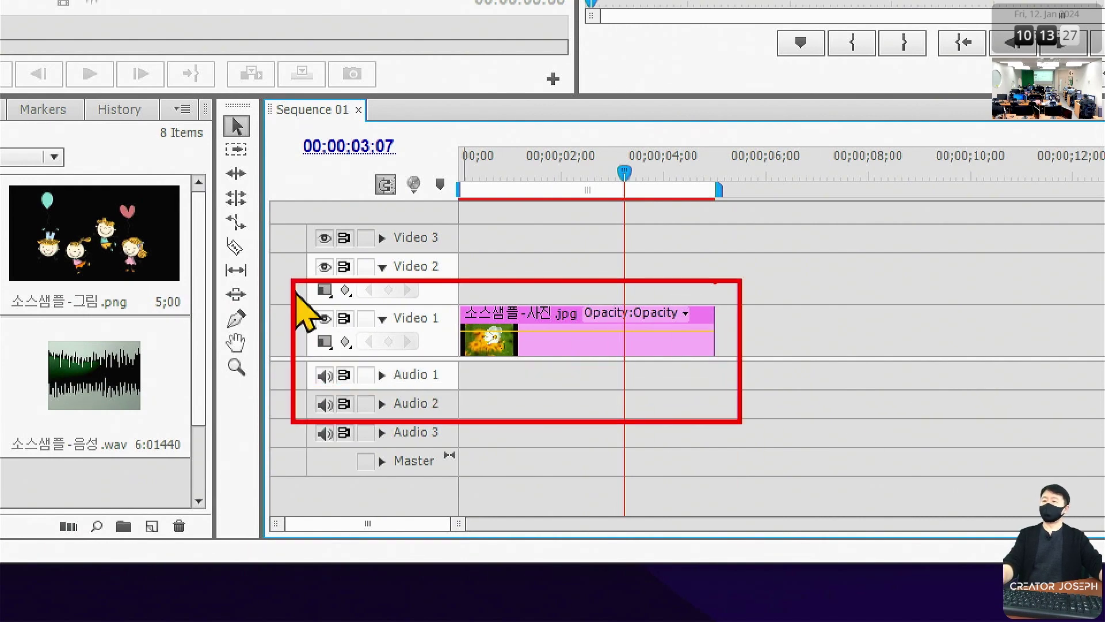
{"action": "mouse_move", "coordinate": [633, 175]}
{"action": "left_mouse_down"}
{"action": "mouse_move", "coordinate": [742, 171]}
{"action": "mouse_move", "coordinate": [717, 170]}
{"action": "left_mouse_up"}
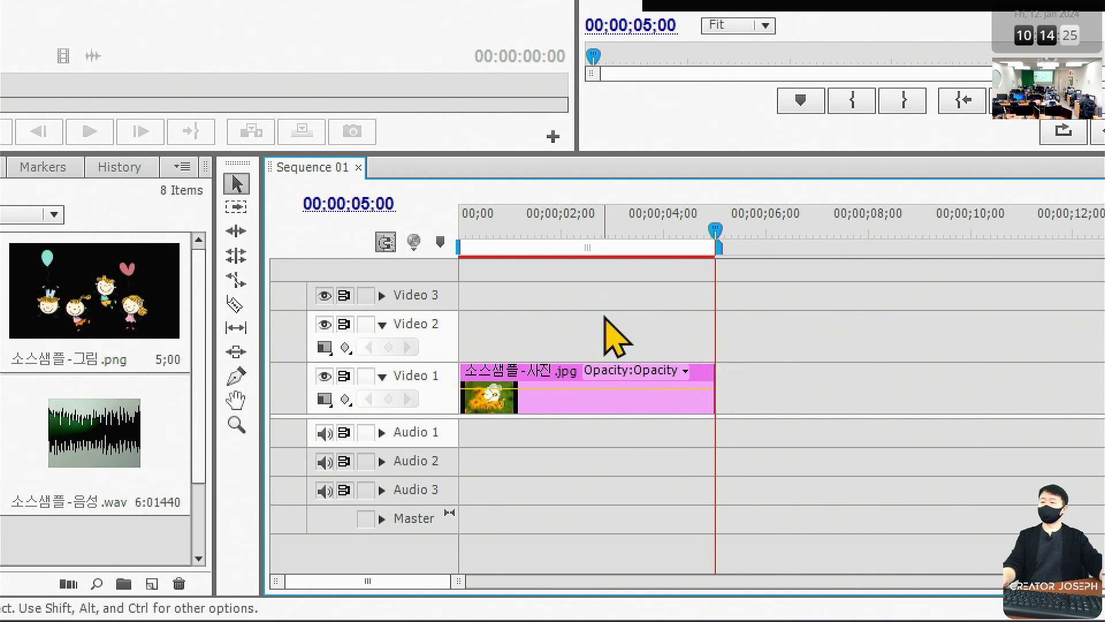
{"action": "mouse_move", "coordinate": [735, 385]}
{"action": "left_mouse_down"}
{"action": "mouse_move", "coordinate": [974, 385]}
{"action": "mouse_move", "coordinate": [536, 396]}
{"action": "left_mouse_up"}
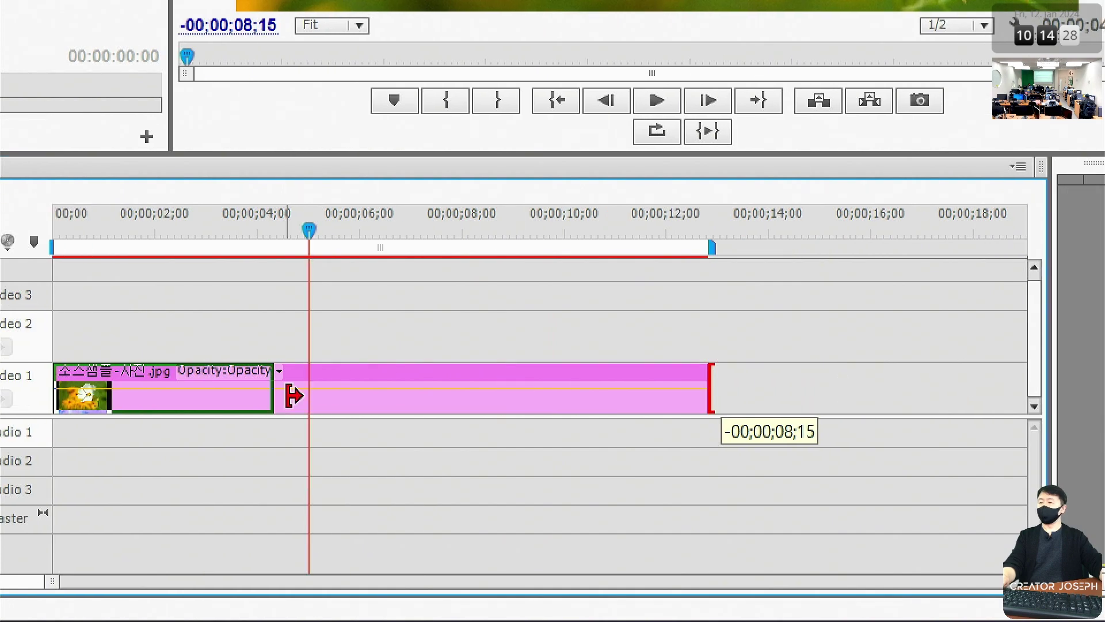
{"action": "left_click_drag", "start_coordinate": [294, 395], "coordinate": [600, 395]}
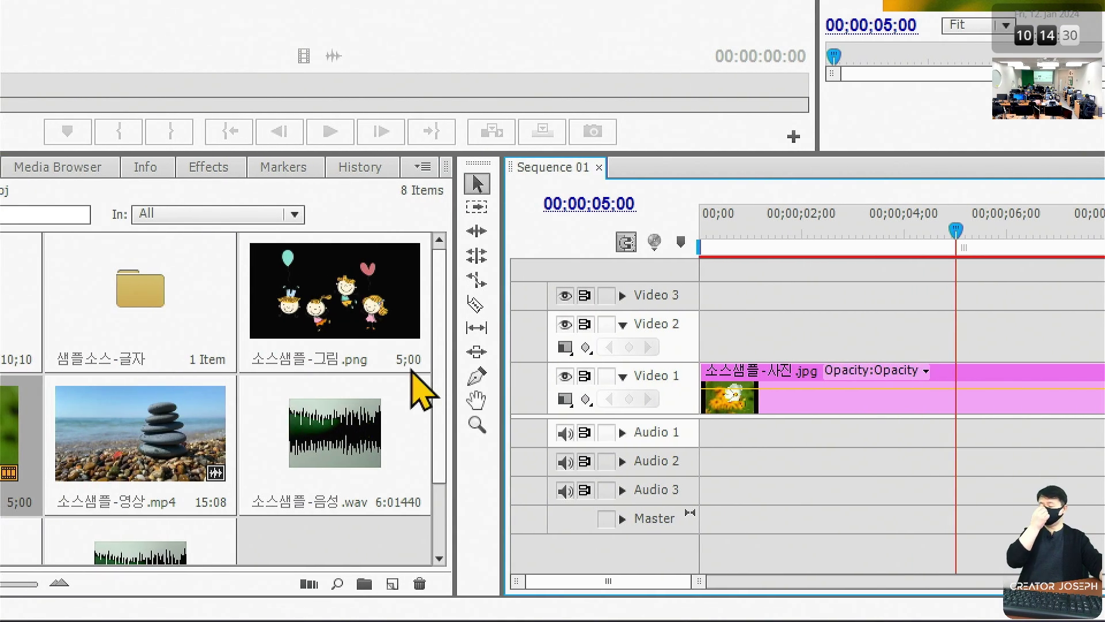
Step: Place 소스샘플-그림.png on Video 2 at 00;00 and collapse both video tracks
{"action": "left_click_drag", "start_coordinate": [334, 290], "coordinate": [713, 334]}
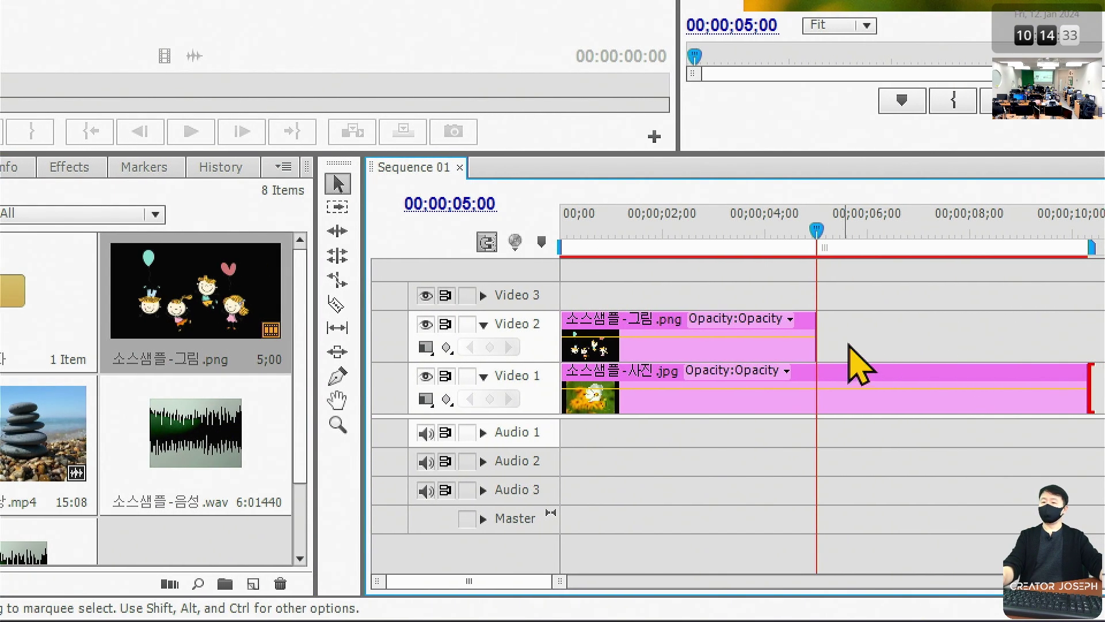
{"action": "left_click_drag", "start_coordinate": [827, 337], "coordinate": [910, 337]}
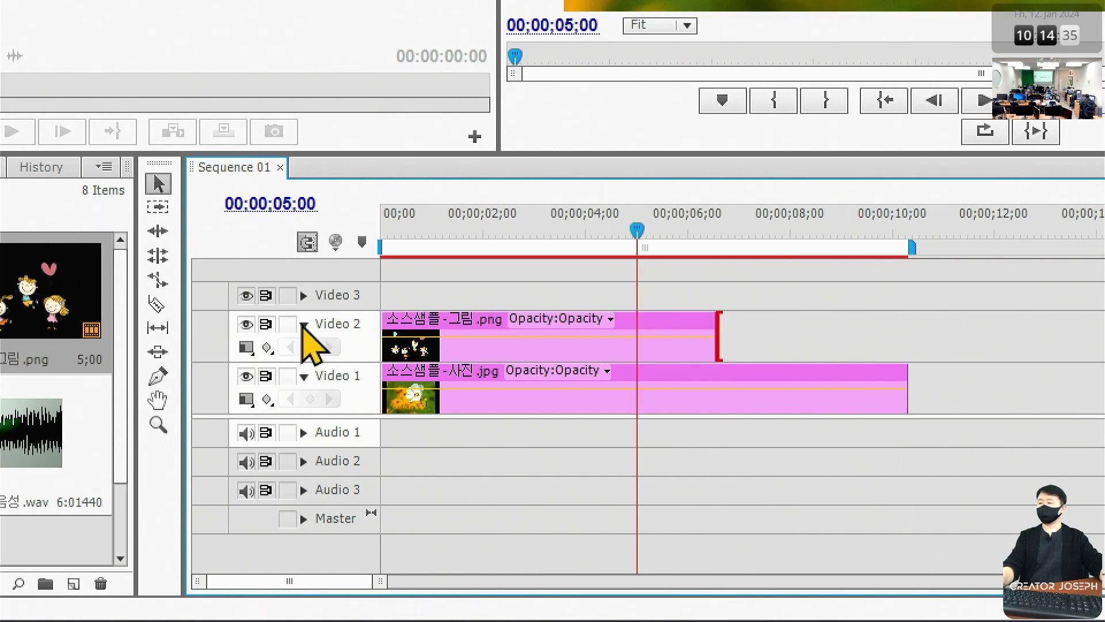
{"action": "left_click", "coordinate": [304, 324]}
{"action": "left_click", "coordinate": [303, 375]}
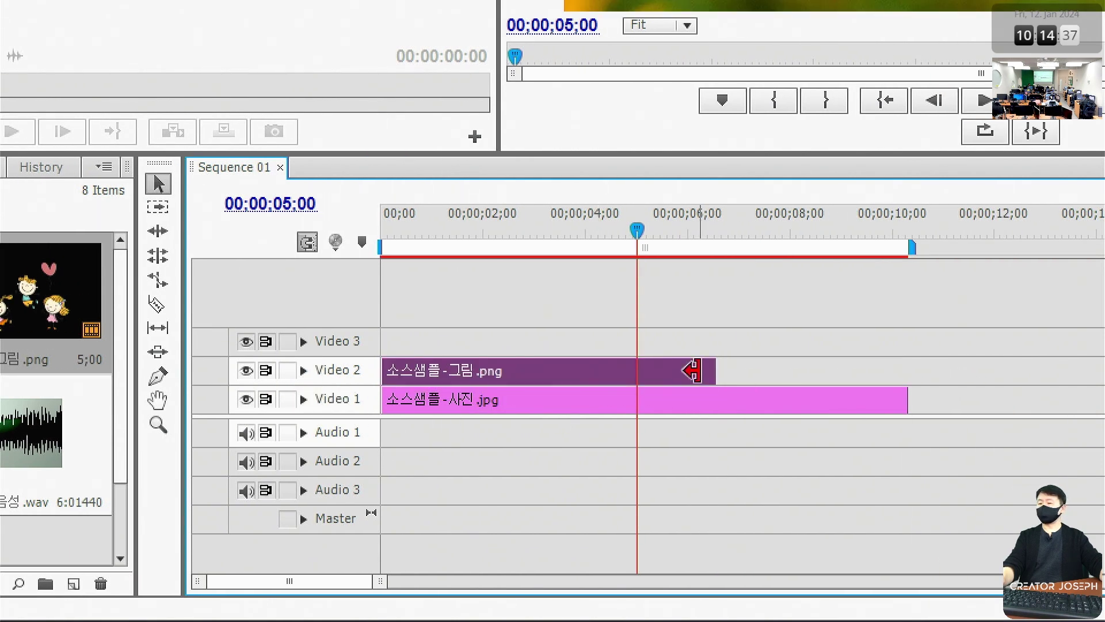
Step: Stretch the cartoon clip's end to about 15 seconds, past the flower photo clip
{"action": "left_click_drag", "start_coordinate": [719, 370], "coordinate": [898, 370]}
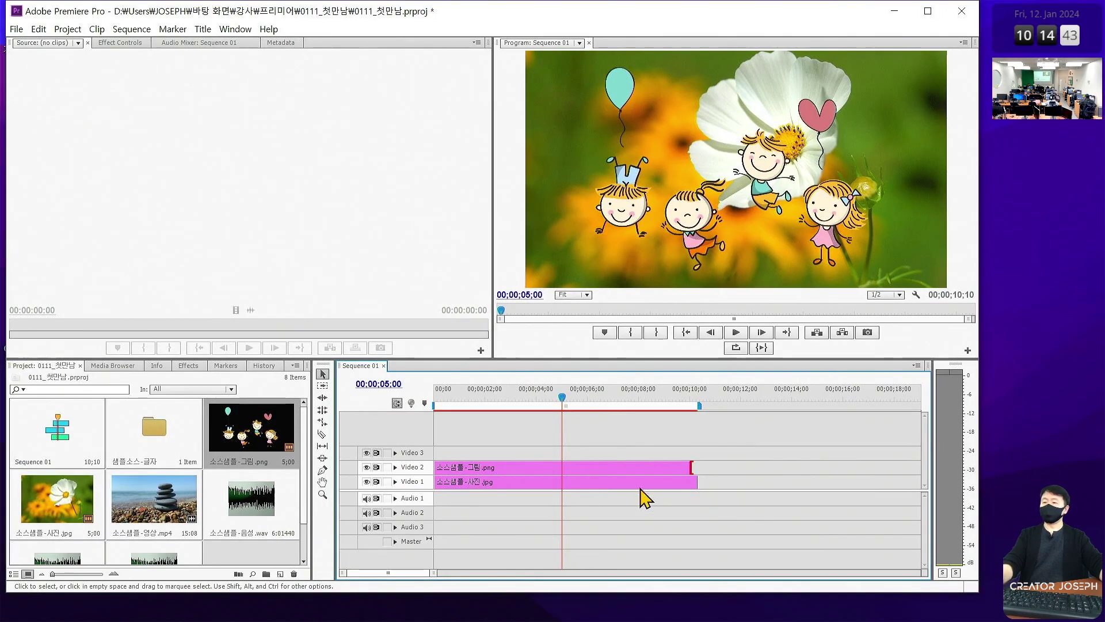
{"action": "mouse_move", "coordinate": [636, 467]}
{"action": "left_mouse_down"}
{"action": "mouse_move", "coordinate": [652, 468]}
{"action": "mouse_move", "coordinate": [599, 478]}
{"action": "left_mouse_up"}
{"action": "left_click_drag", "start_coordinate": [562, 403], "coordinate": [533, 403]}
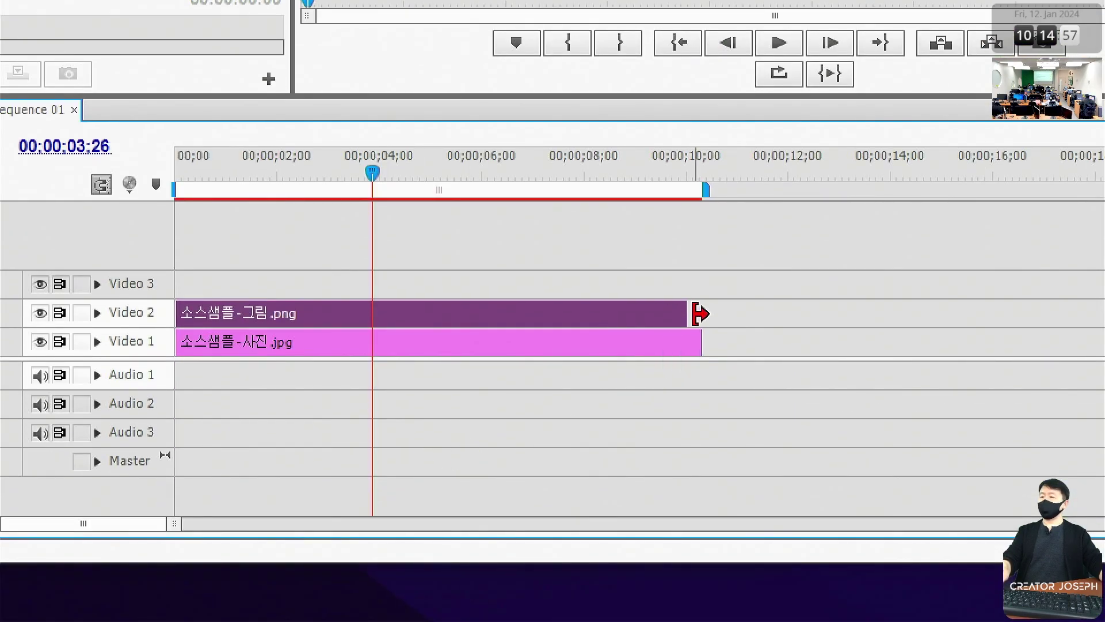
{"action": "left_click", "coordinate": [705, 310]}
{"action": "mouse_move", "coordinate": [705, 310]}
{"action": "left_mouse_down"}
{"action": "mouse_move", "coordinate": [975, 313]}
{"action": "mouse_move", "coordinate": [820, 313]}
{"action": "left_mouse_up"}
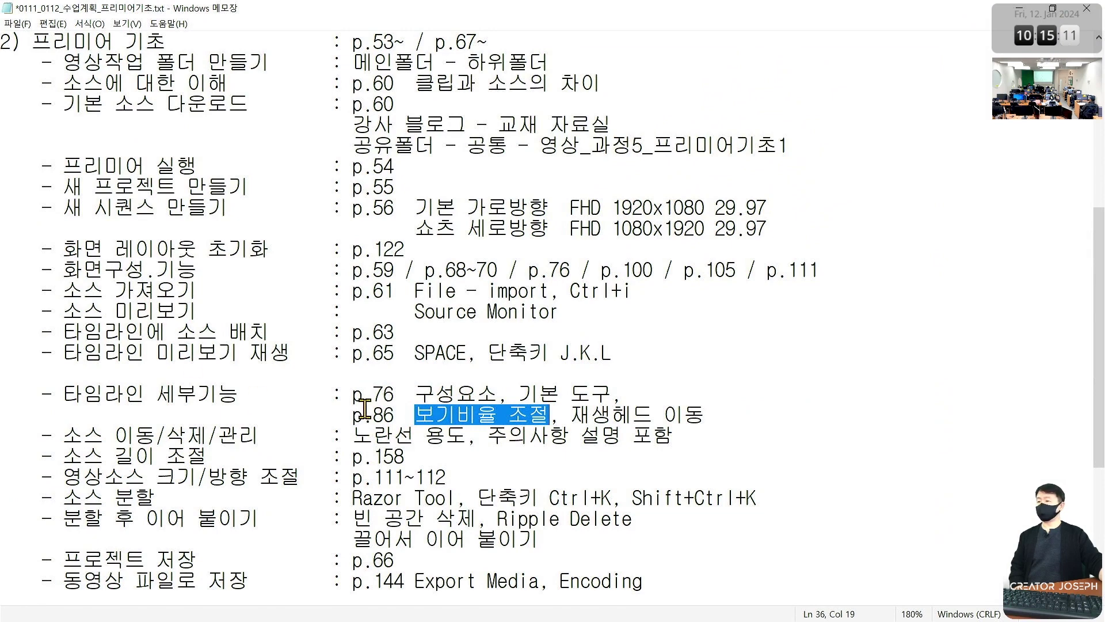
Step: Insert a blank line after the 소스 길이 조절 : p.158 line in the outline
{"action": "key", "text": "Left"}
{"action": "left_click", "coordinate": [718, 438]}
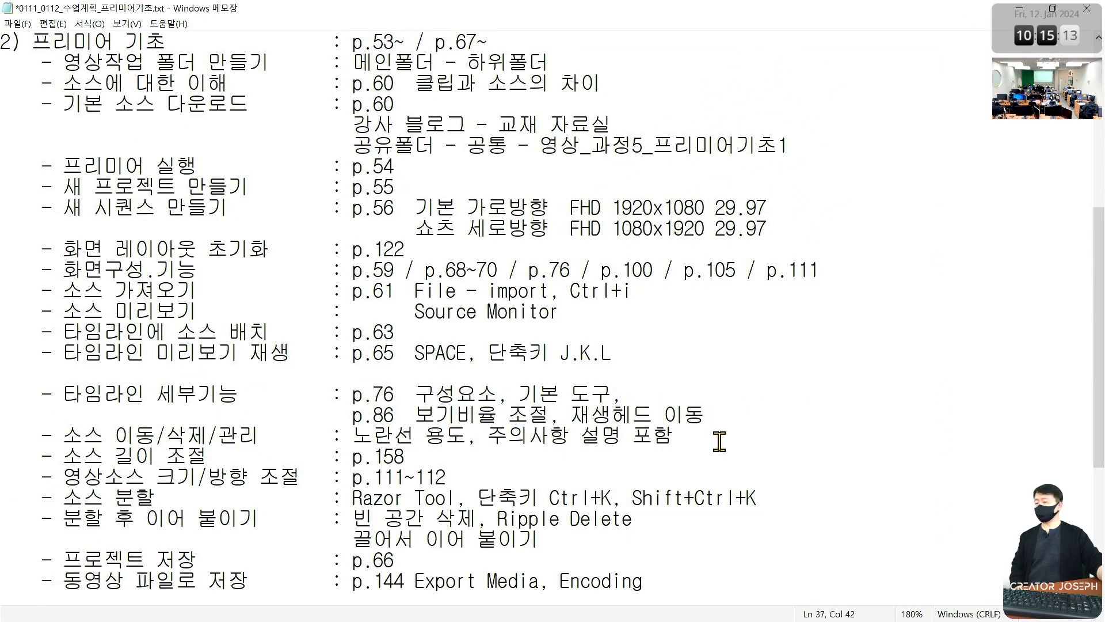
{"action": "left_click", "coordinate": [481, 454]}
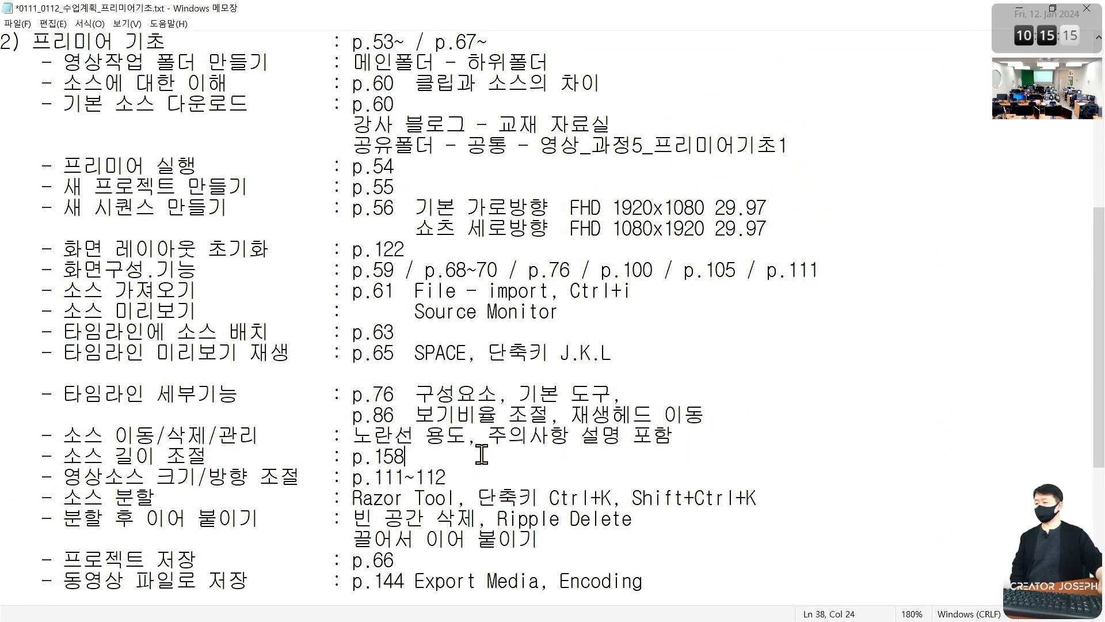
{"action": "key", "text": "Return"}
{"action": "scroll", "coordinate": [392, 497], "scroll_direction": "down", "scroll_amount": 1}
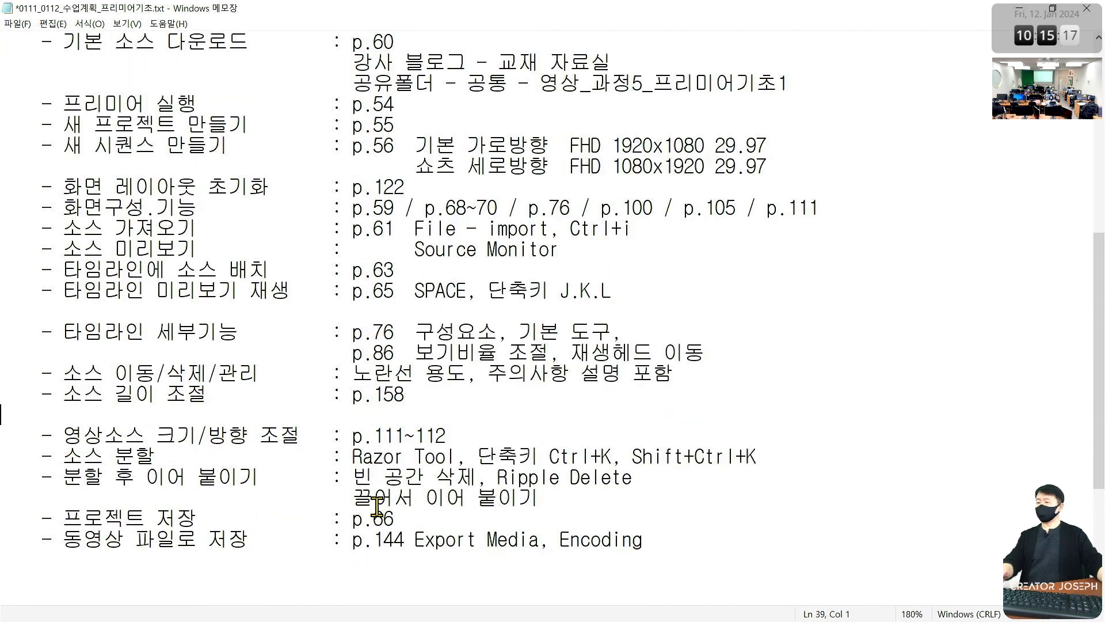
{"action": "left_click_drag", "start_coordinate": [8, 403], "coordinate": [870, 404]}
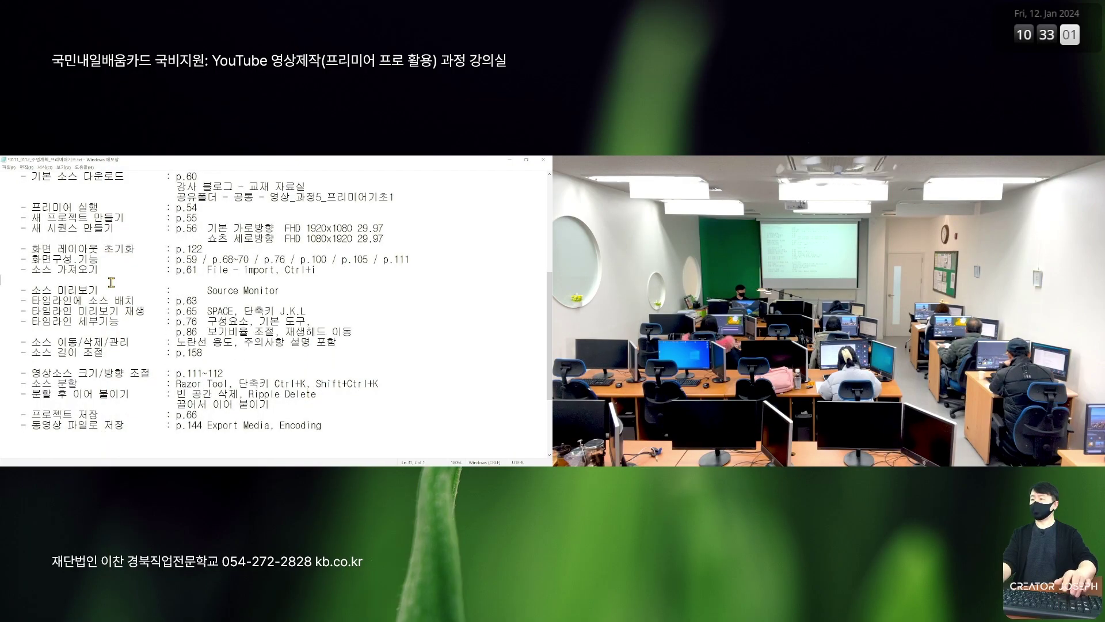
{"action": "key", "text": "BackSpace"}
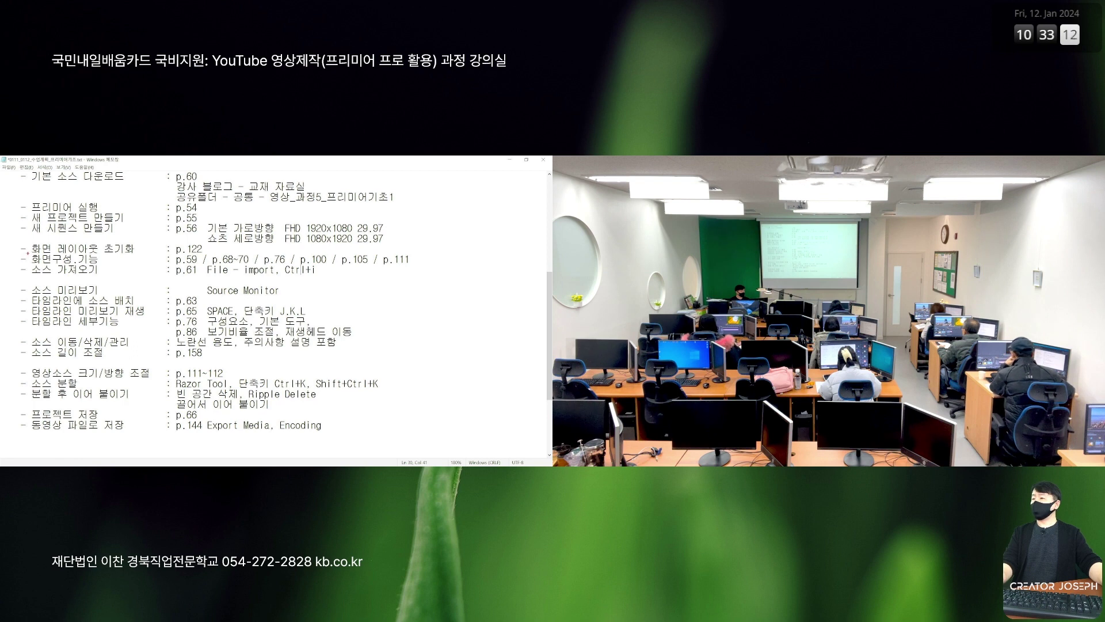
{"action": "left_click_drag", "start_coordinate": [25, 254], "coordinate": [82, 266]}
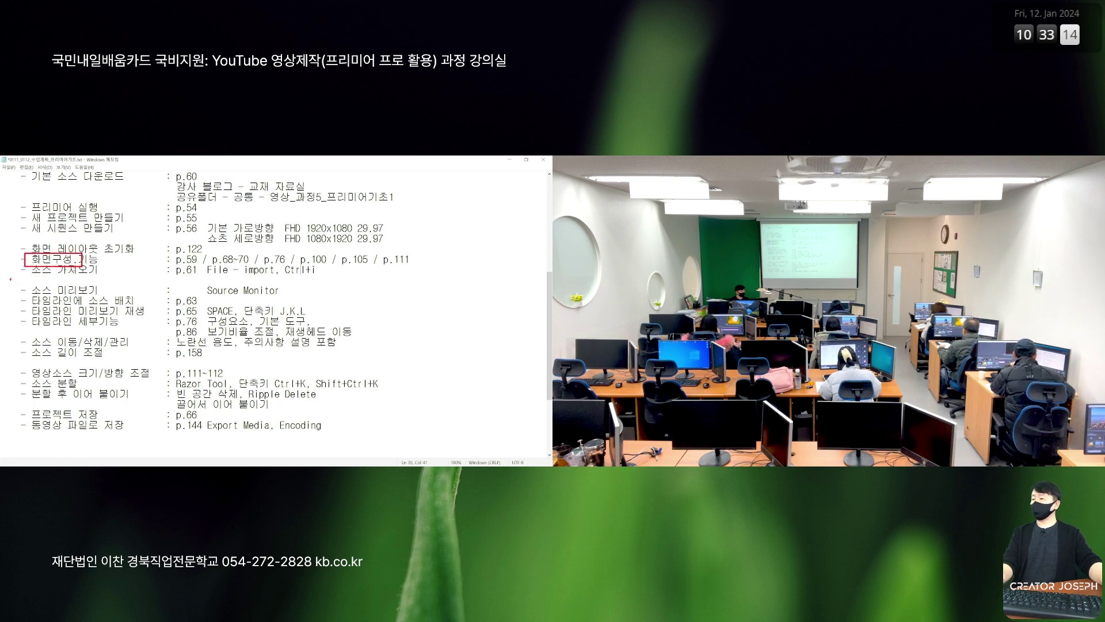
{"action": "left_click_drag", "start_coordinate": [8, 278], "coordinate": [376, 367]}
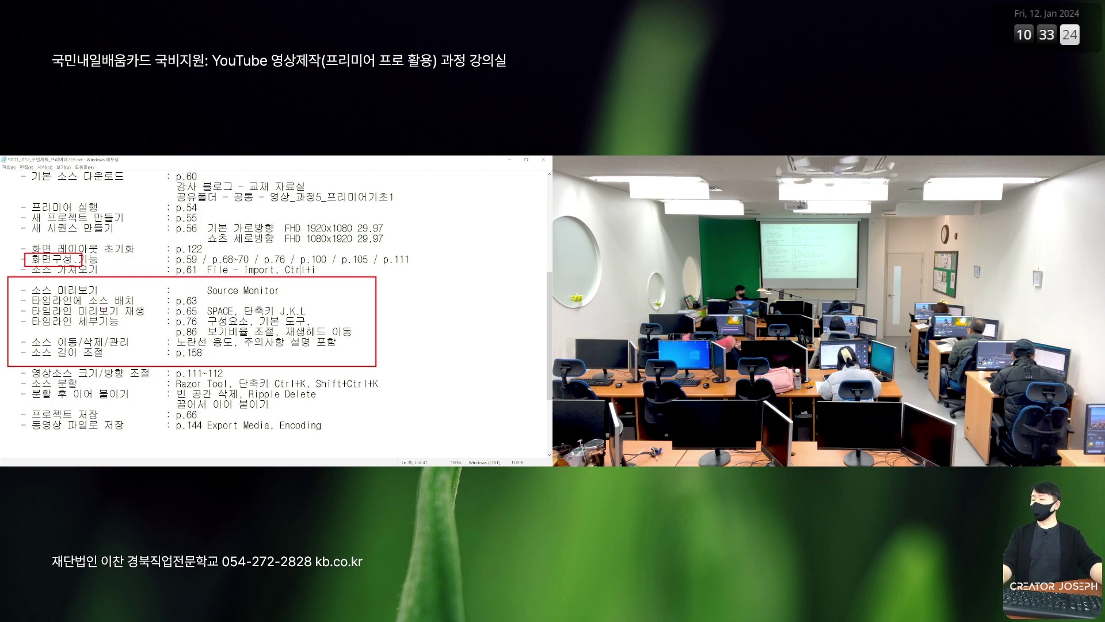
{"action": "key", "text": "Escape"}
{"action": "key", "text": "ctrl+1"}
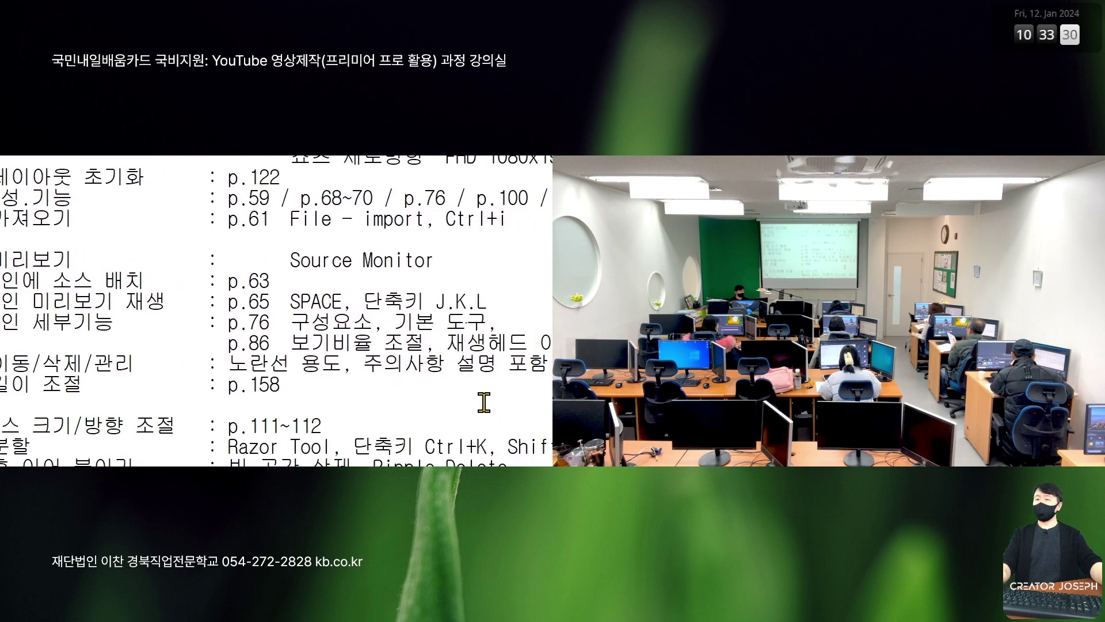
{"action": "left_click_drag", "start_coordinate": [424, 280], "coordinate": [491, 319]}
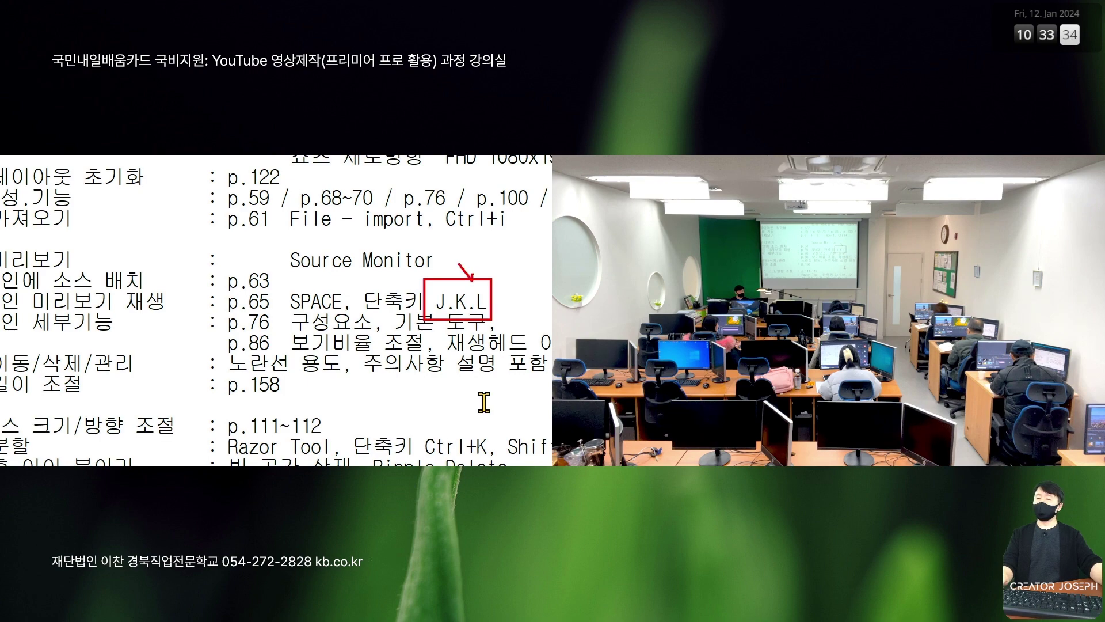
{"action": "left_click_drag", "start_coordinate": [478, 262], "coordinate": [457, 268]}
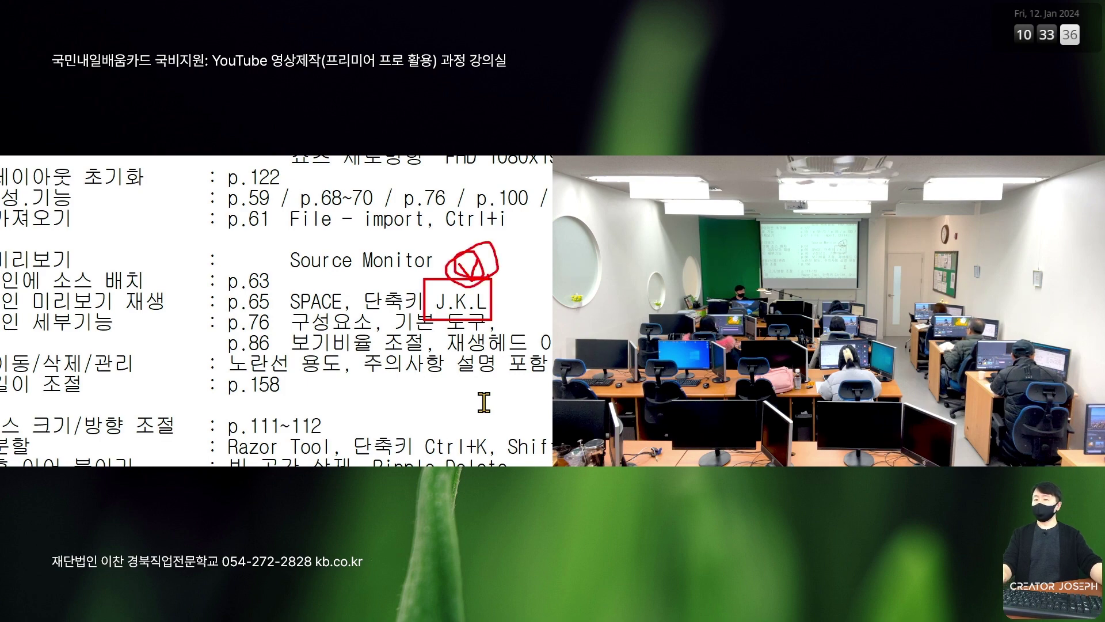
{"action": "key", "text": "Escape"}
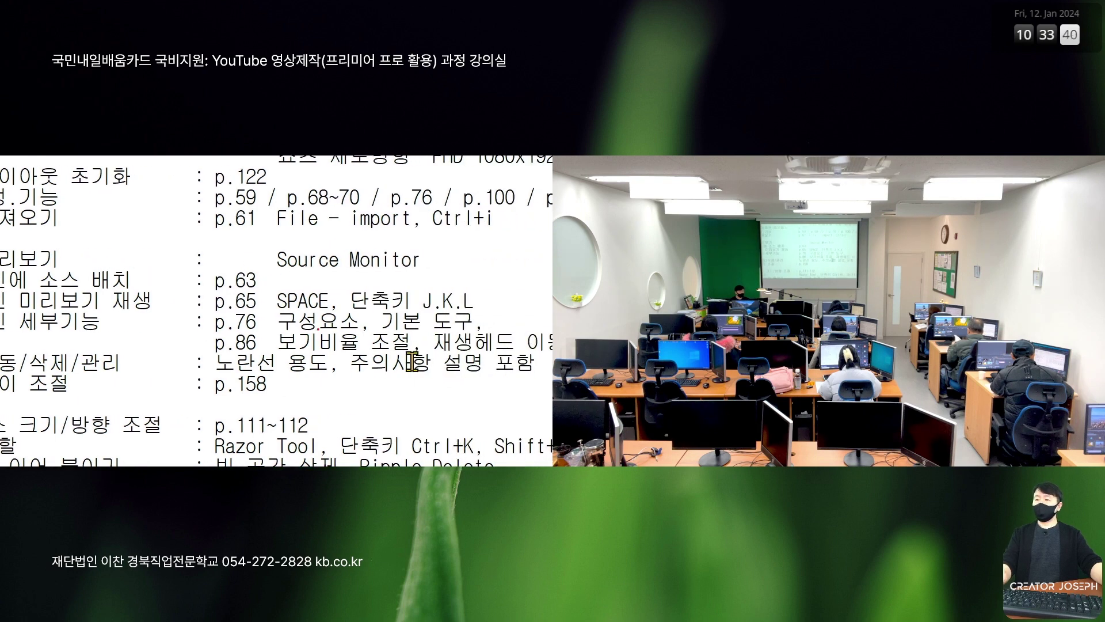
{"action": "mouse_move", "coordinate": [277, 305]}
{"action": "left_mouse_down"}
{"action": "mouse_move", "coordinate": [365, 332]}
{"action": "mouse_move", "coordinate": [474, 317]}
{"action": "left_mouse_up"}
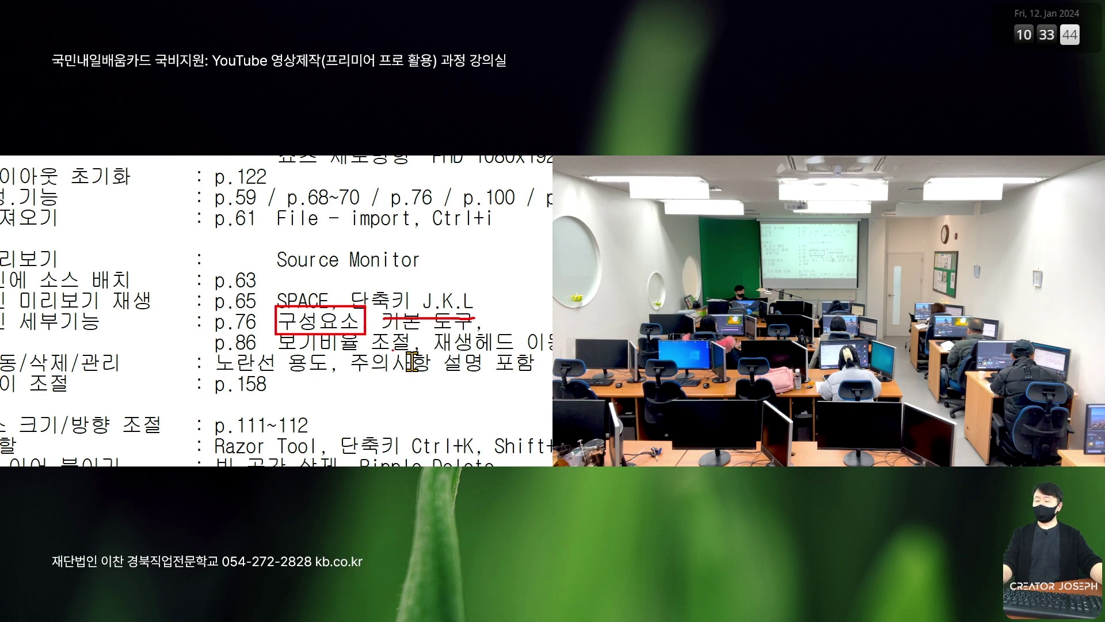
{"action": "key", "text": "Escape"}
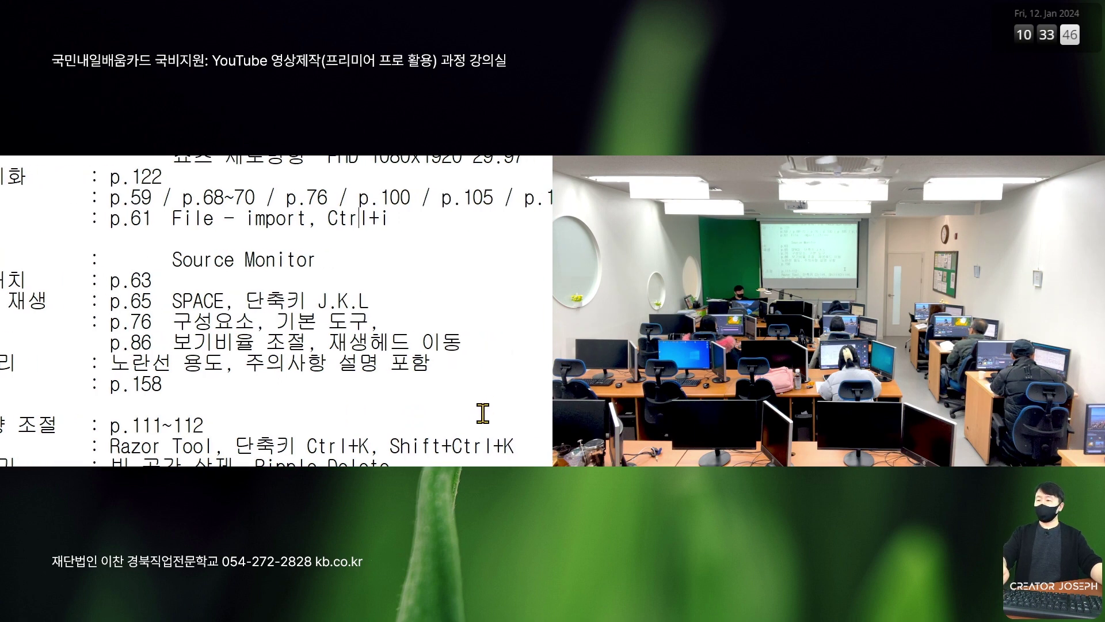
{"action": "left_click_drag", "start_coordinate": [162, 337], "coordinate": [303, 354]}
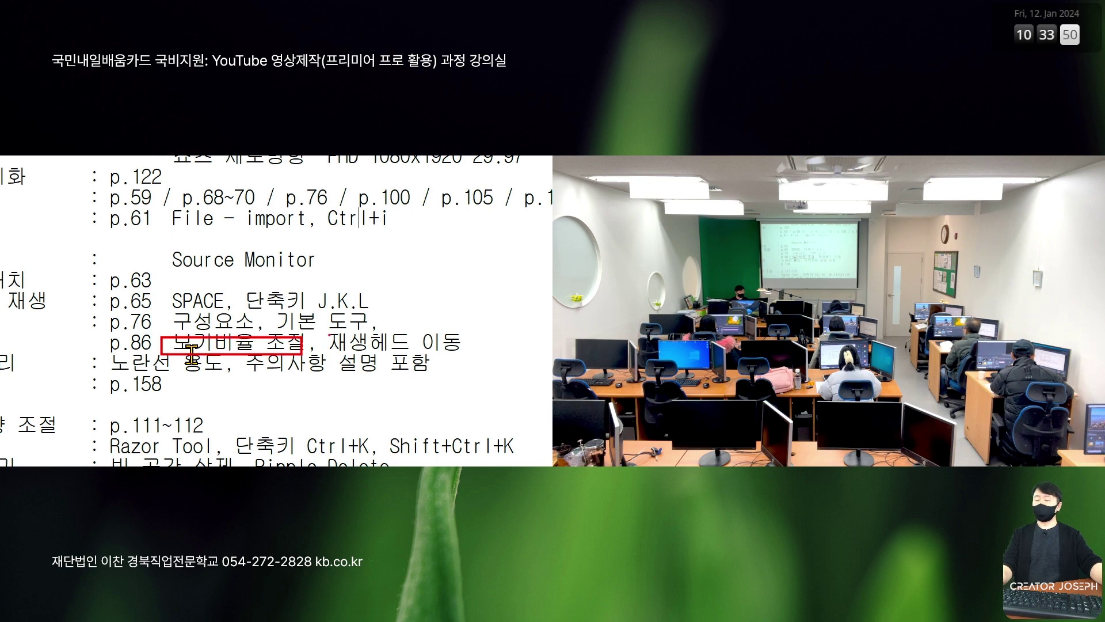
{"action": "left_click_drag", "start_coordinate": [325, 328], "coordinate": [400, 350]}
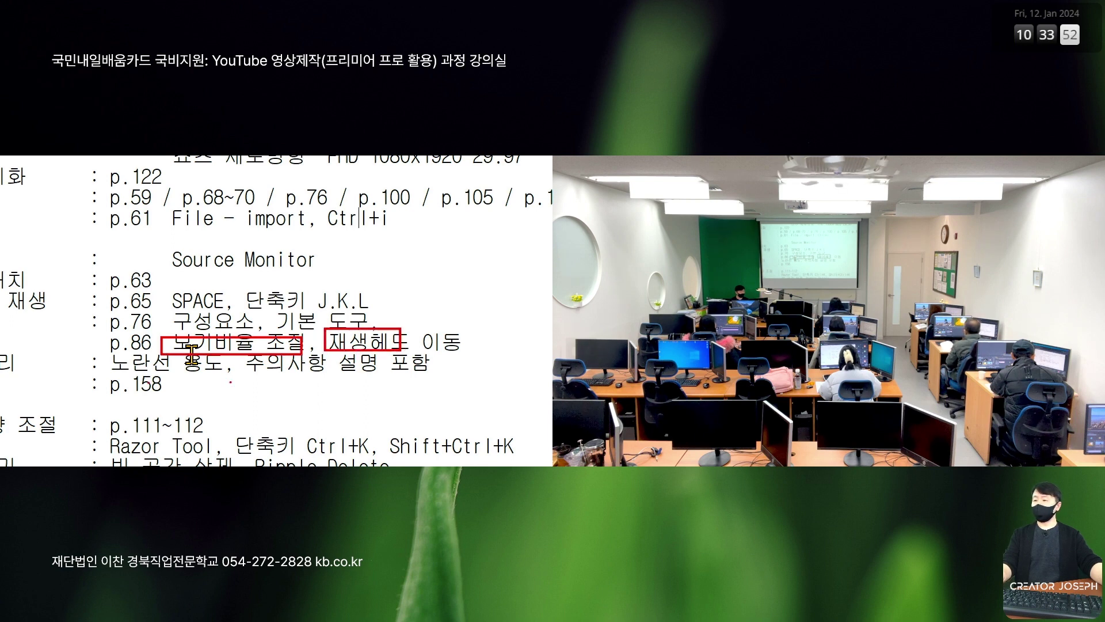
{"action": "key", "text": "Escape"}
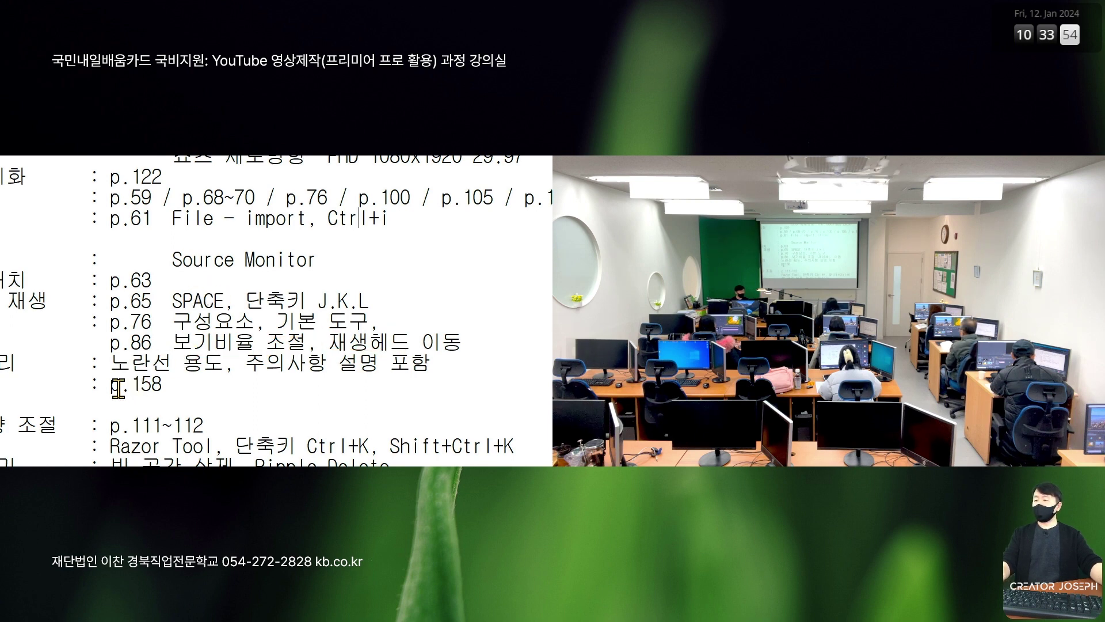
{"action": "mouse_move", "coordinate": [97, 350]}
{"action": "left_mouse_down"}
{"action": "mouse_move", "coordinate": [225, 376]}
{"action": "mouse_move", "coordinate": [429, 374]}
{"action": "left_mouse_up"}
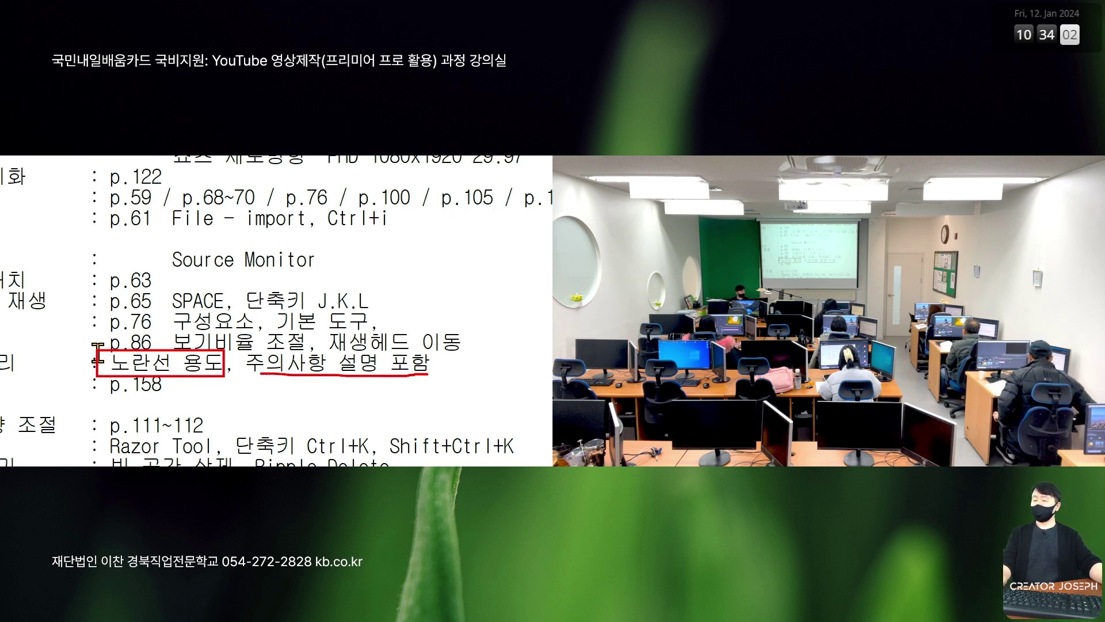
{"action": "key", "text": "Escape"}
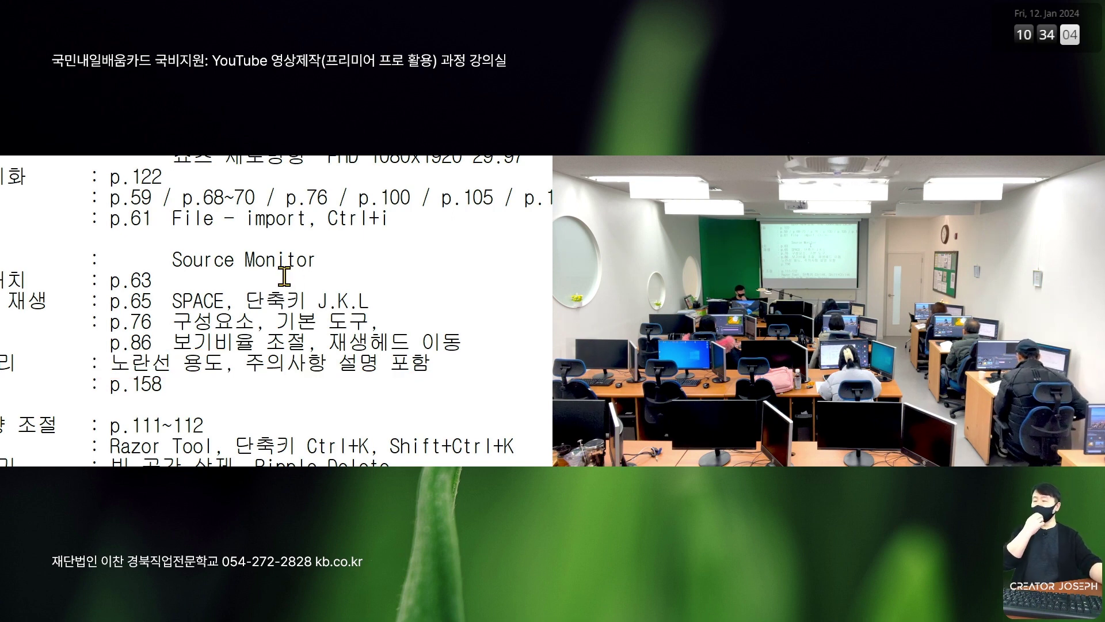
{"action": "scroll", "coordinate": [81, 375], "scroll_direction": "left", "scroll_amount": 5}
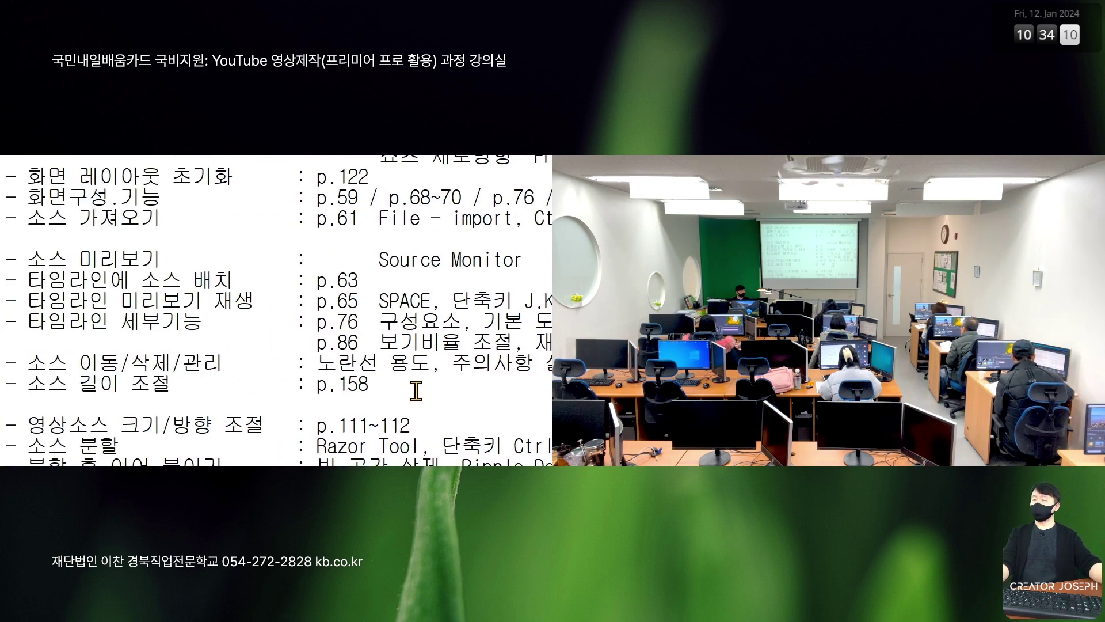
Step: Box 영상소스 크기/방향 조절 and p.111~112 in red with the ZoomIt pen and add a check mark
{"action": "scroll", "coordinate": [415, 391], "scroll_direction": "down", "scroll_amount": 2}
{"action": "scroll", "coordinate": [18, 397], "scroll_direction": "left", "scroll_amount": 2}
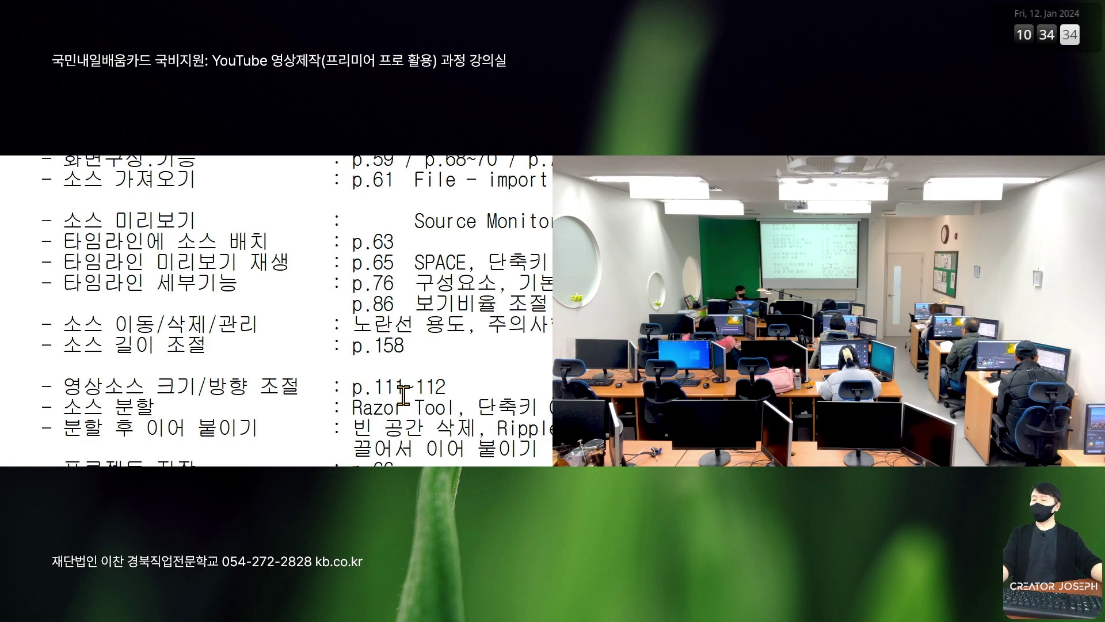
{"action": "scroll", "coordinate": [404, 396], "scroll_direction": "down", "scroll_amount": 2}
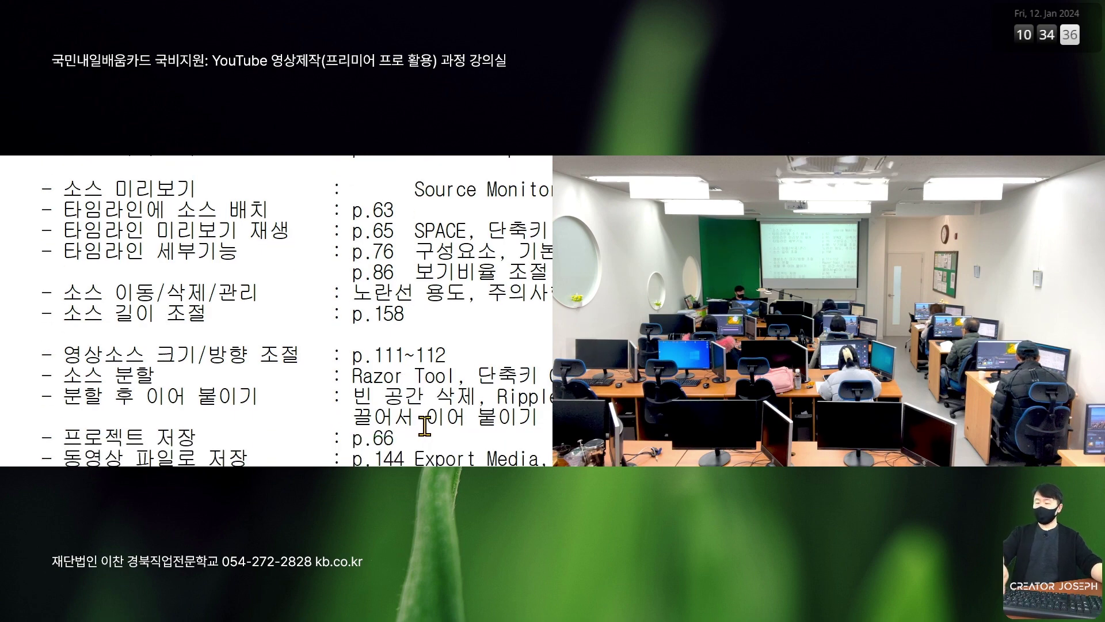
{"action": "scroll", "coordinate": [70, 416], "scroll_direction": "up", "scroll_amount": 3}
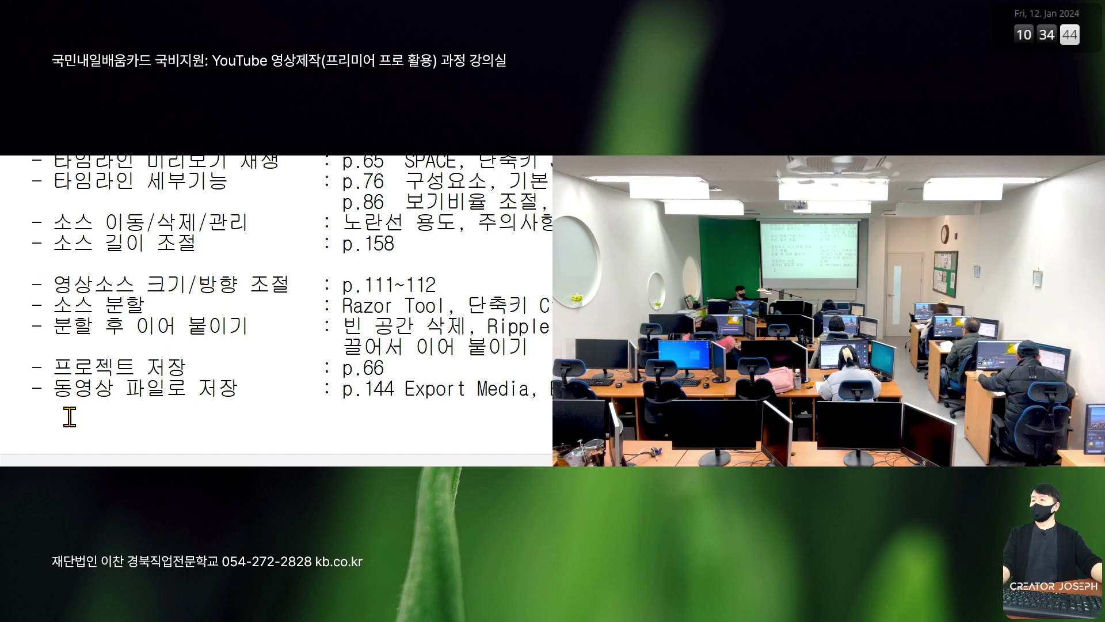
{"action": "left_click_drag", "start_coordinate": [57, 270], "coordinate": [43, 272]}
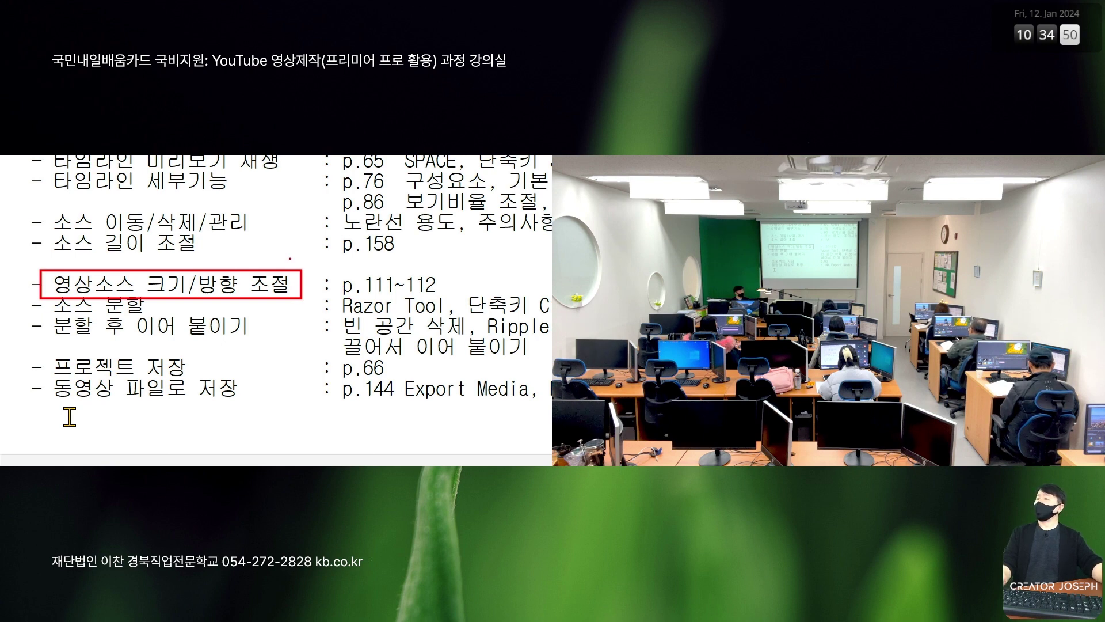
{"action": "mouse_move", "coordinate": [295, 265]}
{"action": "left_mouse_down"}
{"action": "mouse_move", "coordinate": [308, 254]}
{"action": "mouse_move", "coordinate": [437, 298]}
{"action": "mouse_move", "coordinate": [437, 275]}
{"action": "left_mouse_up"}
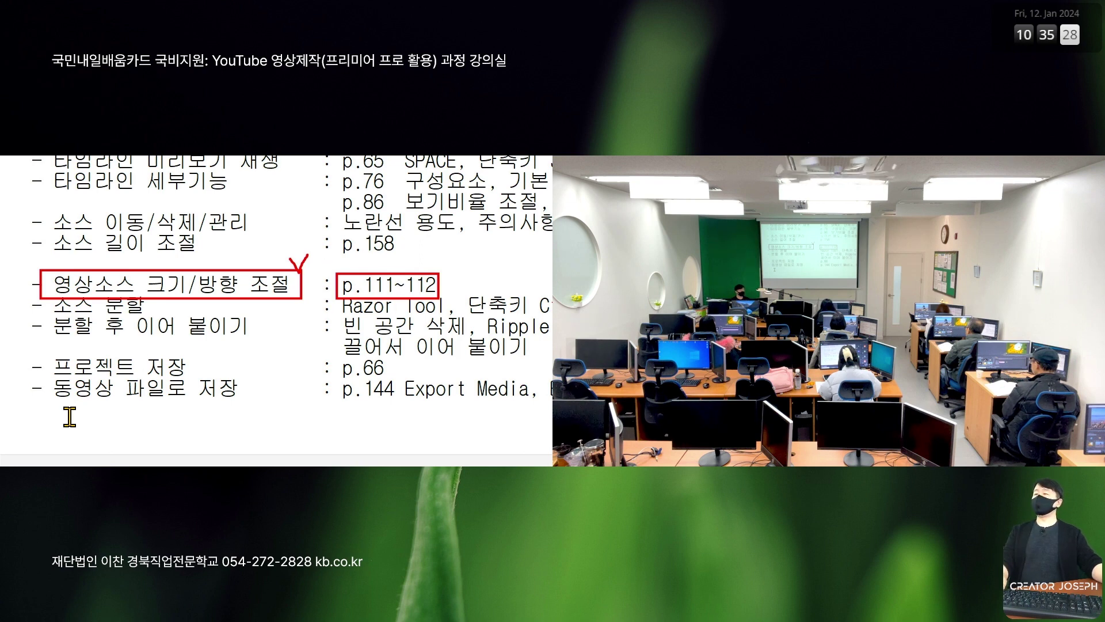
Step: Write and box a CS6 note beside 소스 이동/삭제/관리 with an arrow, then erase it
{"action": "mouse_move", "coordinate": [261, 224]}
{"action": "left_mouse_down"}
{"action": "mouse_move", "coordinate": [281, 215]}
{"action": "mouse_move", "coordinate": [282, 235]}
{"action": "mouse_move", "coordinate": [314, 227]}
{"action": "left_mouse_up"}
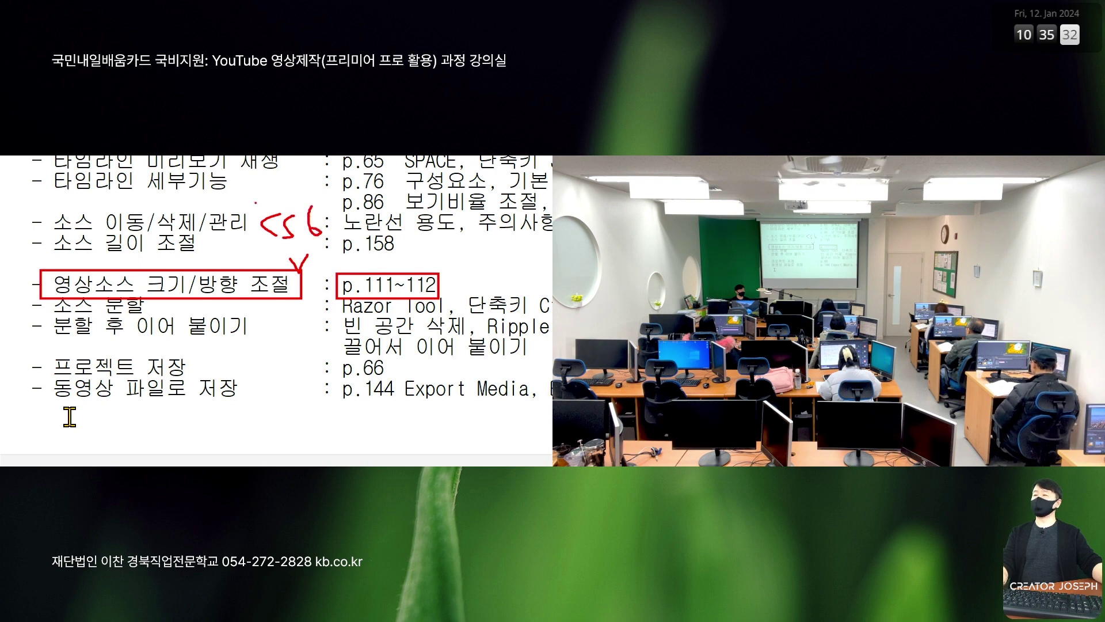
{"action": "left_click_drag", "start_coordinate": [255, 202], "coordinate": [334, 250]}
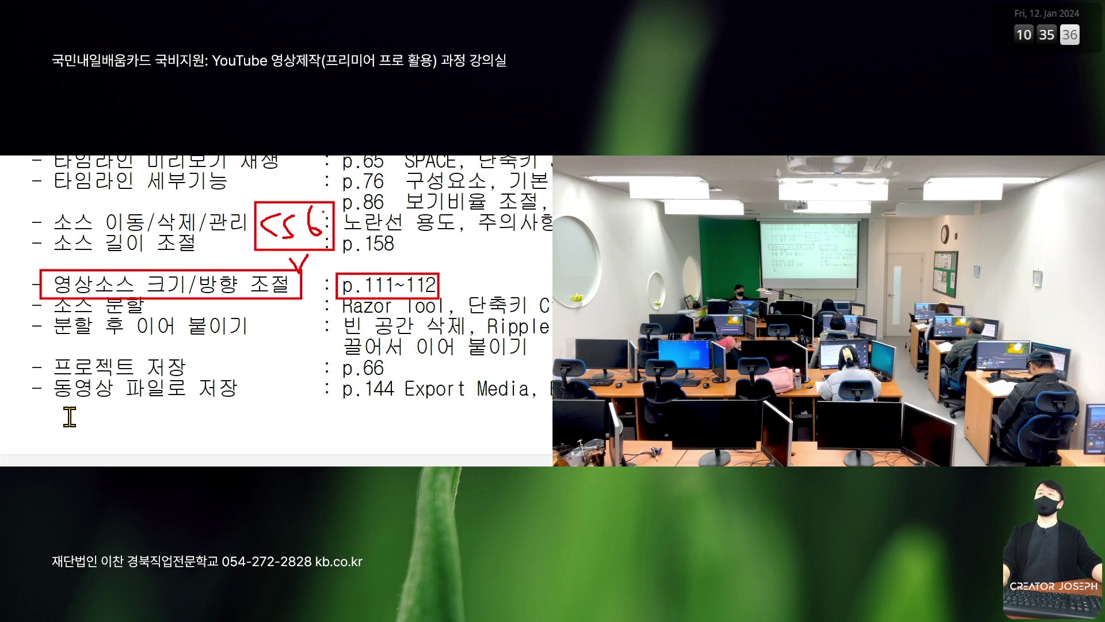
{"action": "left_click_drag", "start_coordinate": [290, 185], "coordinate": [292, 201]}
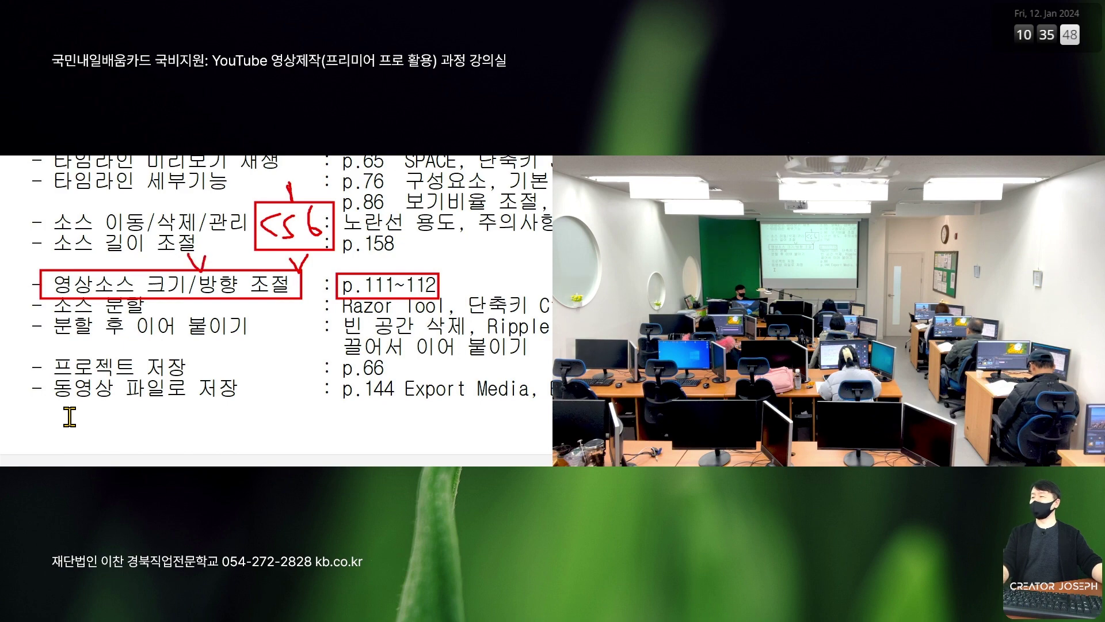
{"action": "key", "text": "Escape"}
Step: Box and cross out the word 크기, add a second boxed note, then erase the markings
{"action": "left_click_drag", "start_coordinate": [134, 269], "coordinate": [193, 300]}
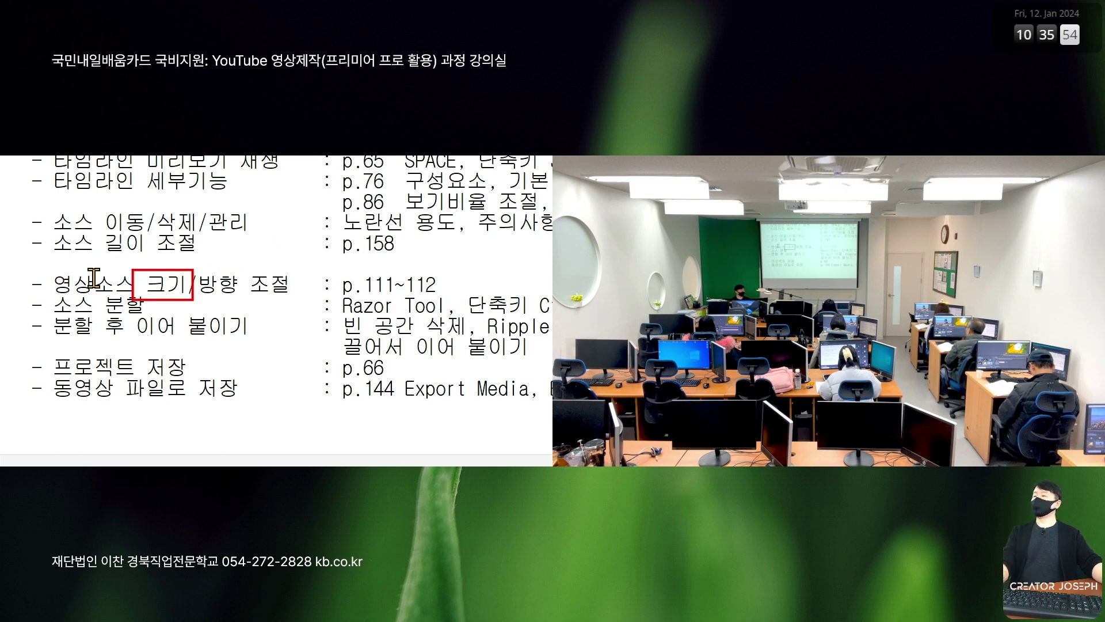
{"action": "left_click_drag", "start_coordinate": [193, 270], "coordinate": [206, 262]}
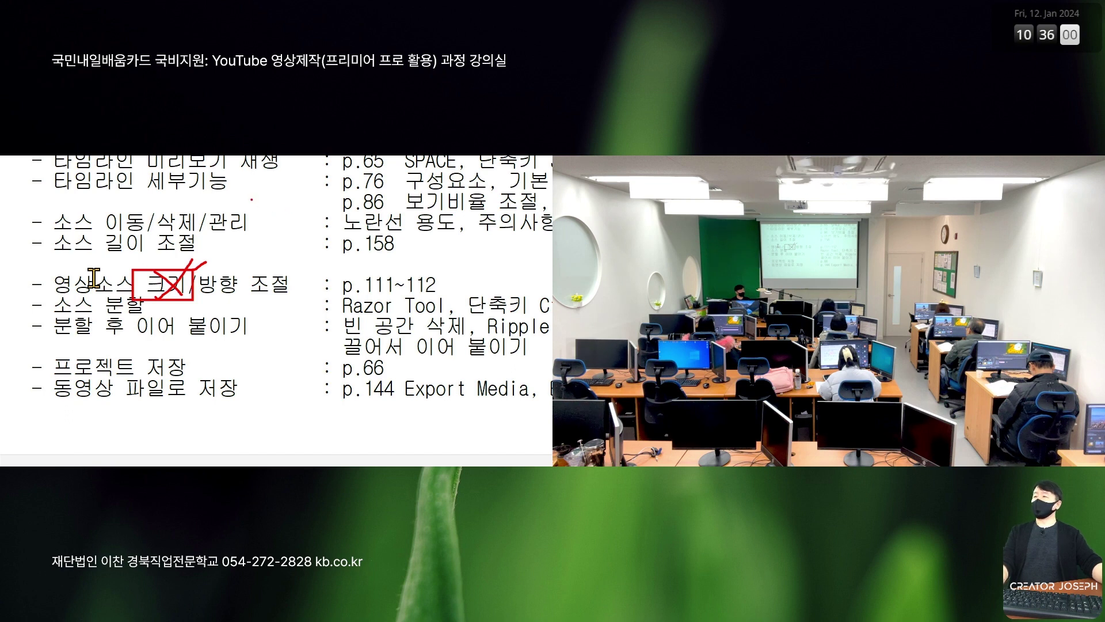
{"action": "left_click_drag", "start_coordinate": [259, 198], "coordinate": [329, 251]}
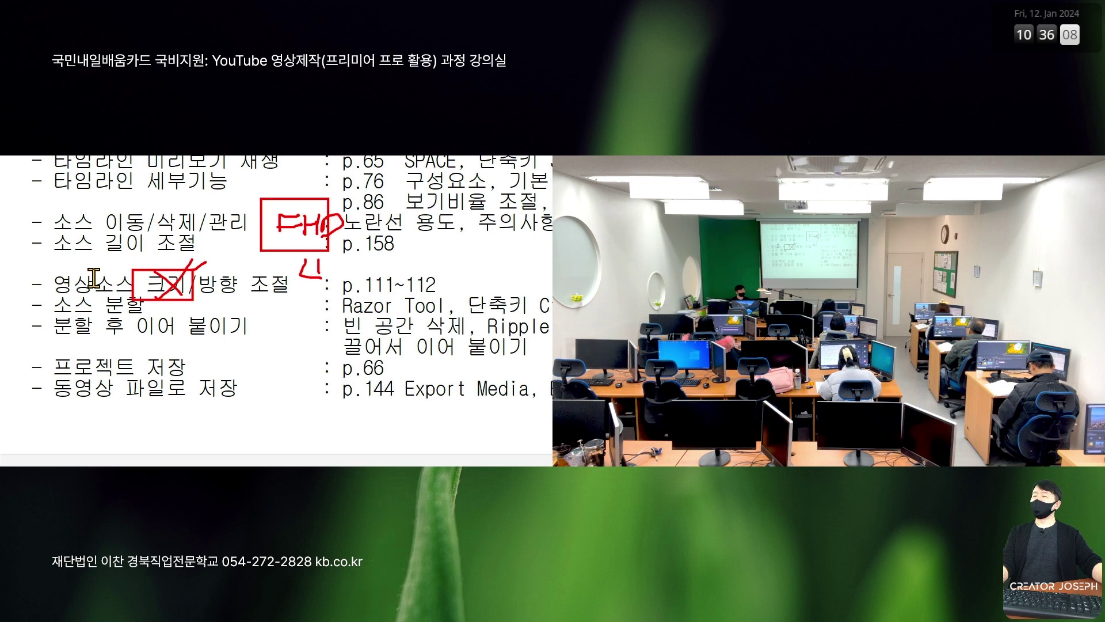
{"action": "left_click_drag", "start_coordinate": [346, 263], "coordinate": [355, 275]}
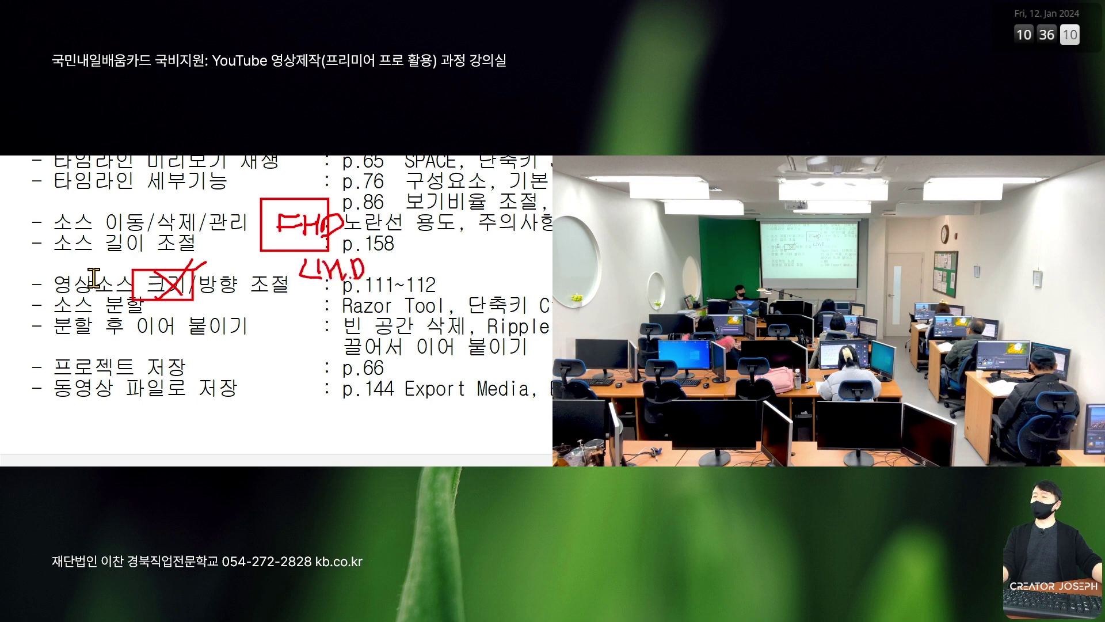
{"action": "left_click_drag", "start_coordinate": [295, 256], "coordinate": [376, 297]}
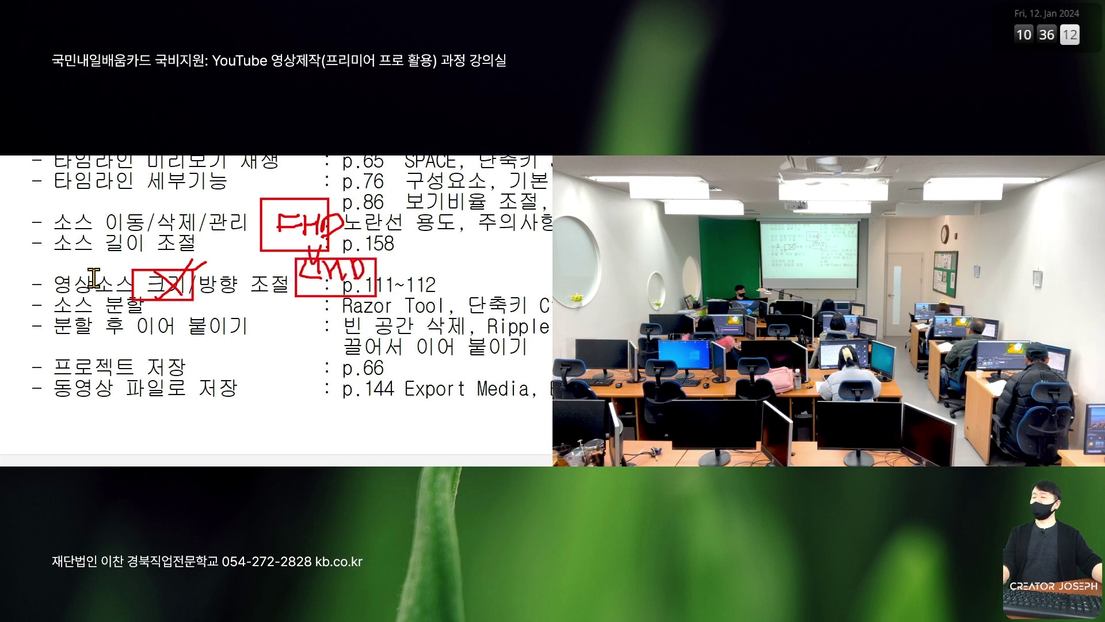
{"action": "key", "text": "Escape"}
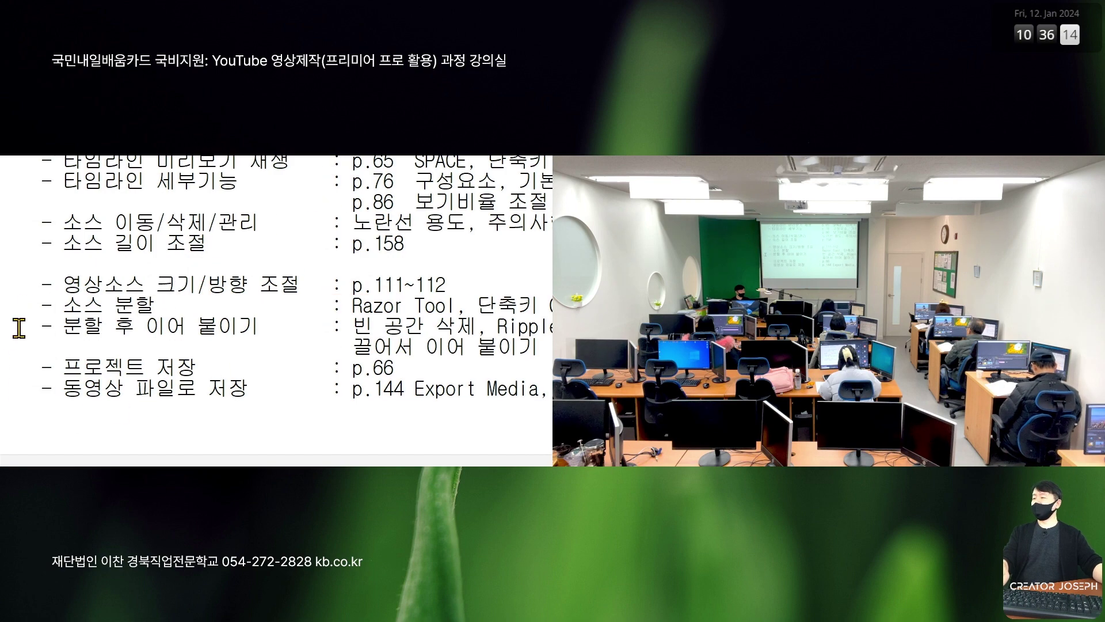
Step: Box the 소스 분할 line, then frame the three editing topics with a check and exit ZoomIt
{"action": "mouse_move", "coordinate": [38, 288]}
{"action": "left_mouse_down"}
{"action": "mouse_move", "coordinate": [38, 324]}
{"action": "mouse_move", "coordinate": [35, 305]}
{"action": "left_mouse_up"}
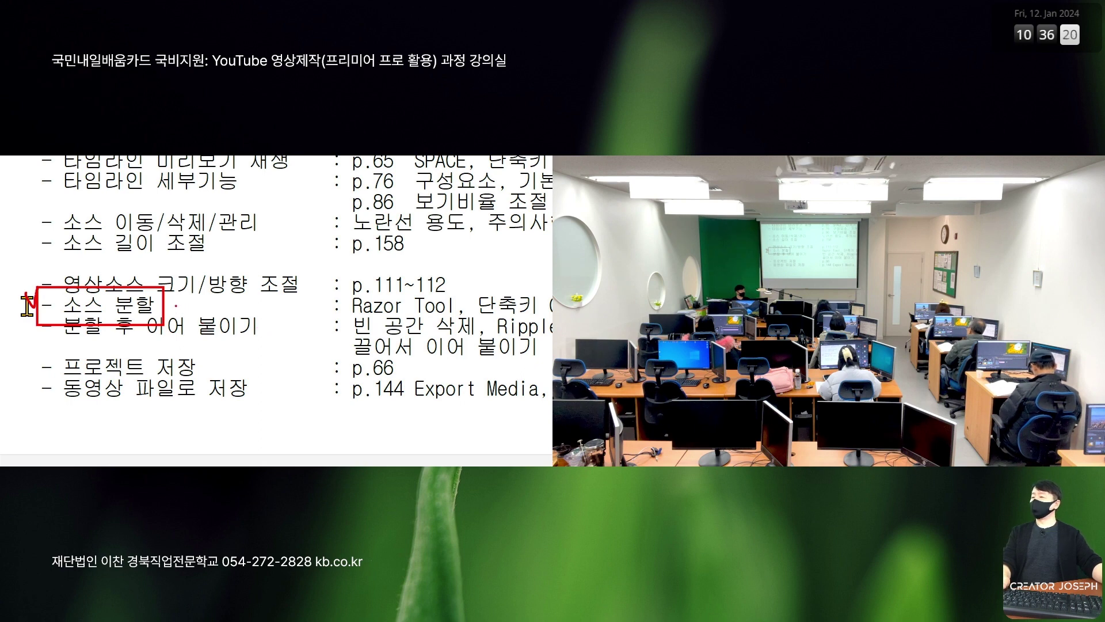
{"action": "left_click_drag", "start_coordinate": [179, 305], "coordinate": [199, 297]}
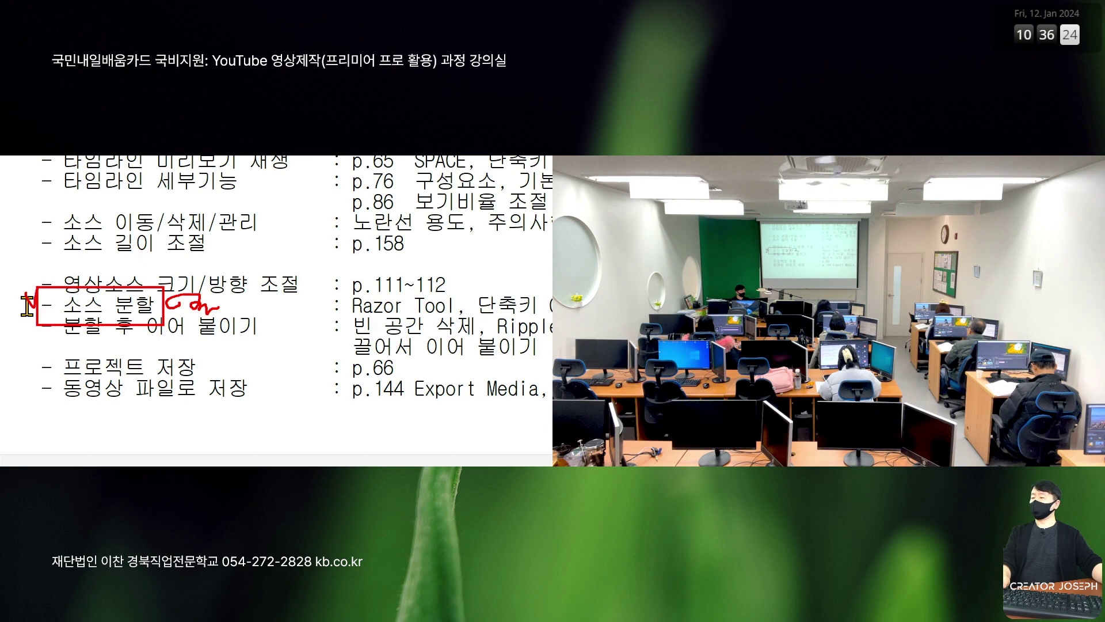
{"action": "key", "text": "Escape"}
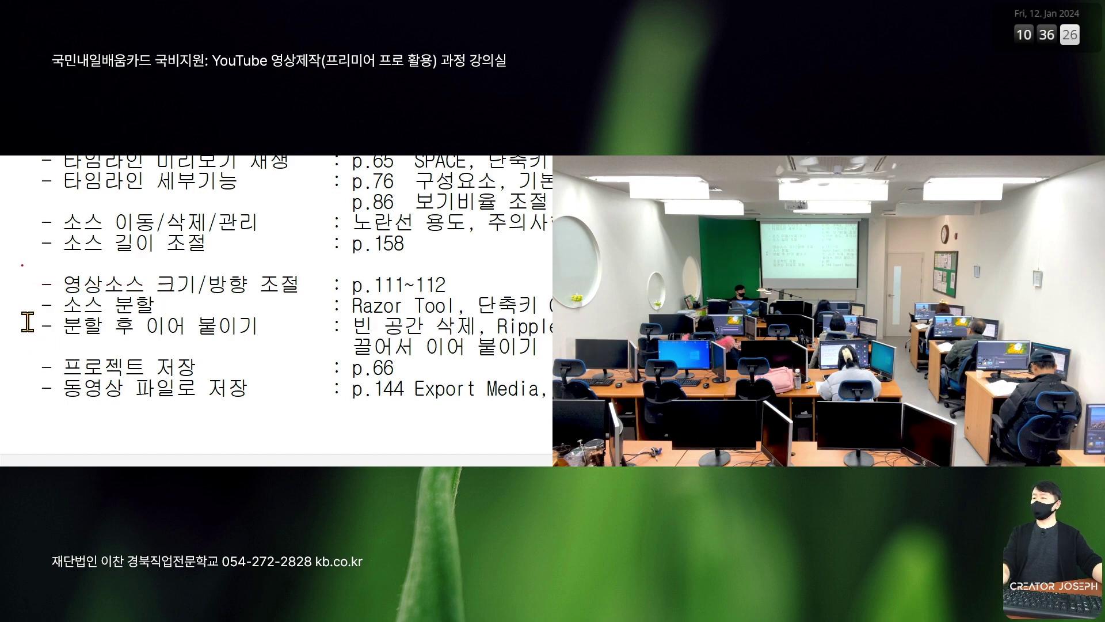
{"action": "left_click_drag", "start_coordinate": [23, 264], "coordinate": [337, 356]}
{"action": "left_click_drag", "start_coordinate": [311, 315], "coordinate": [346, 321]}
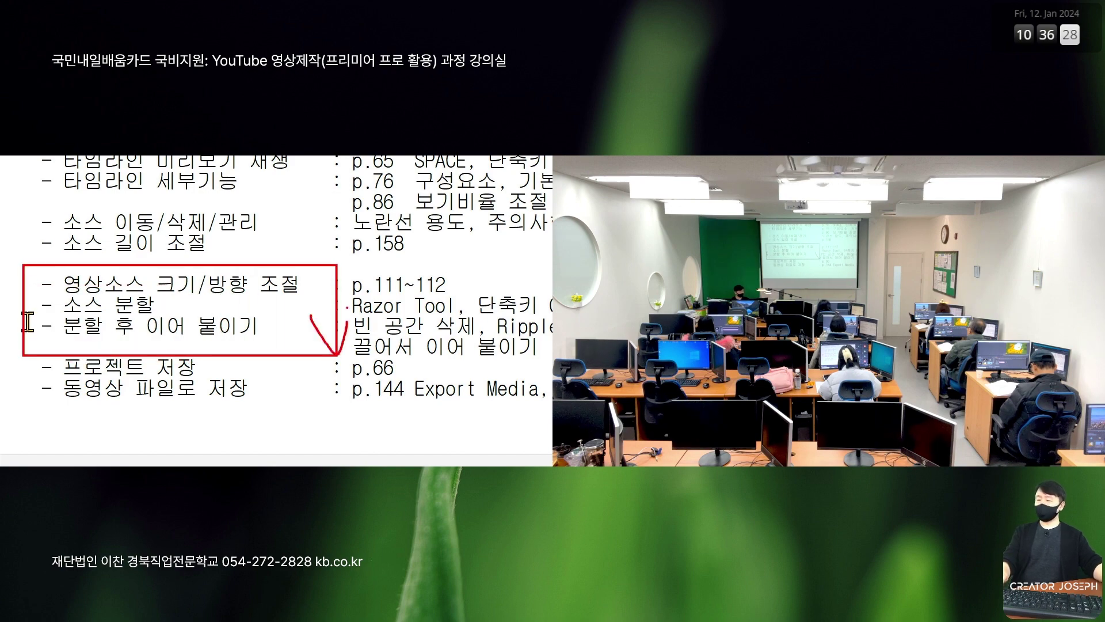
{"action": "key", "text": "Escape"}
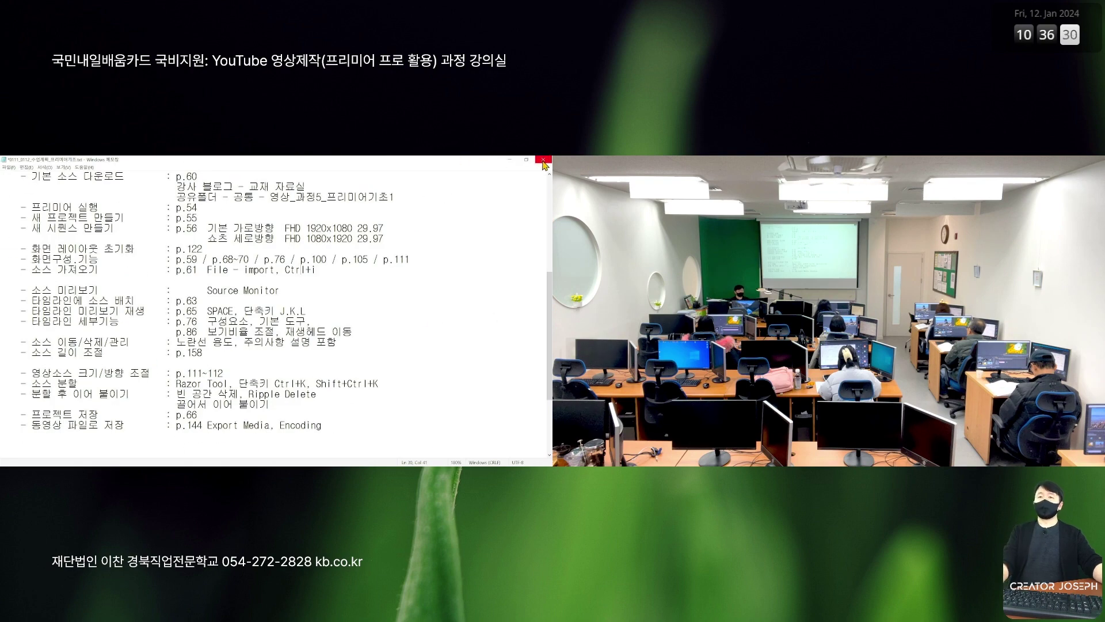
Step: Minimize Notepad, zoom in to mark the Premiere timeline ruler, then empty the sequence
{"action": "left_click", "coordinate": [510, 161]}
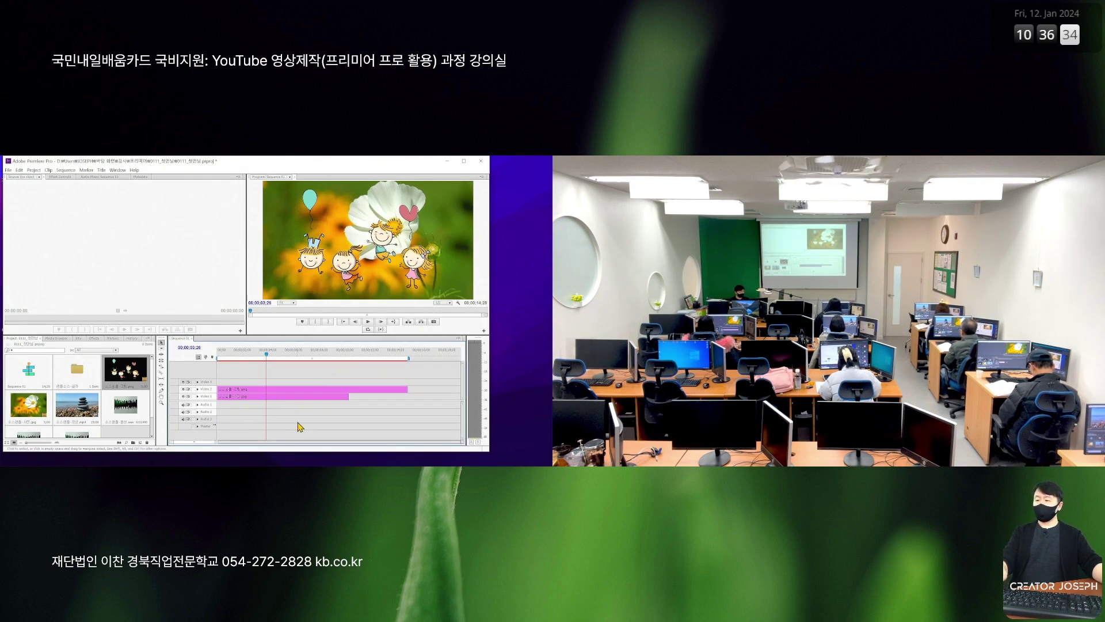
{"action": "key", "text": "ctrl+1"}
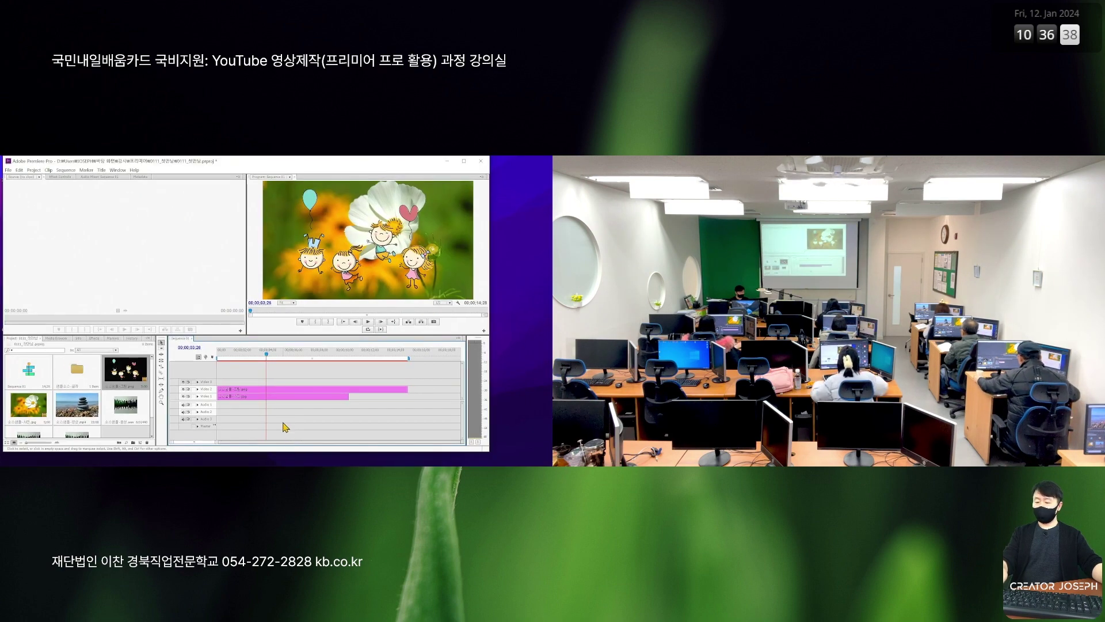
{"action": "left_click_drag", "start_coordinate": [279, 353], "coordinate": [298, 348]}
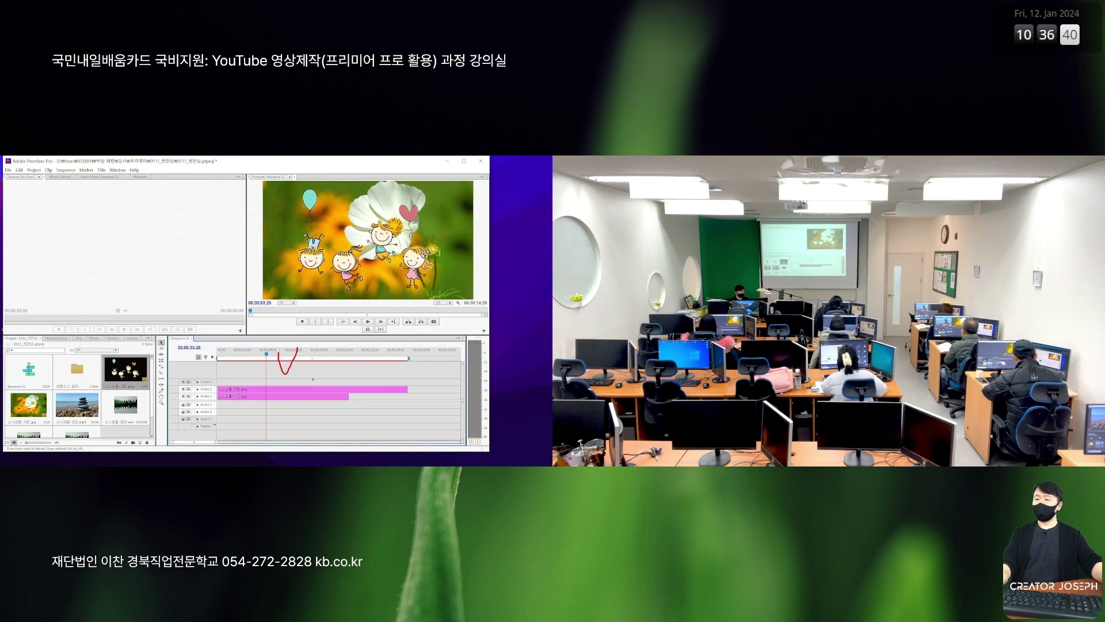
{"action": "key", "text": "ctrl+a"}
{"action": "key", "text": "Delete"}
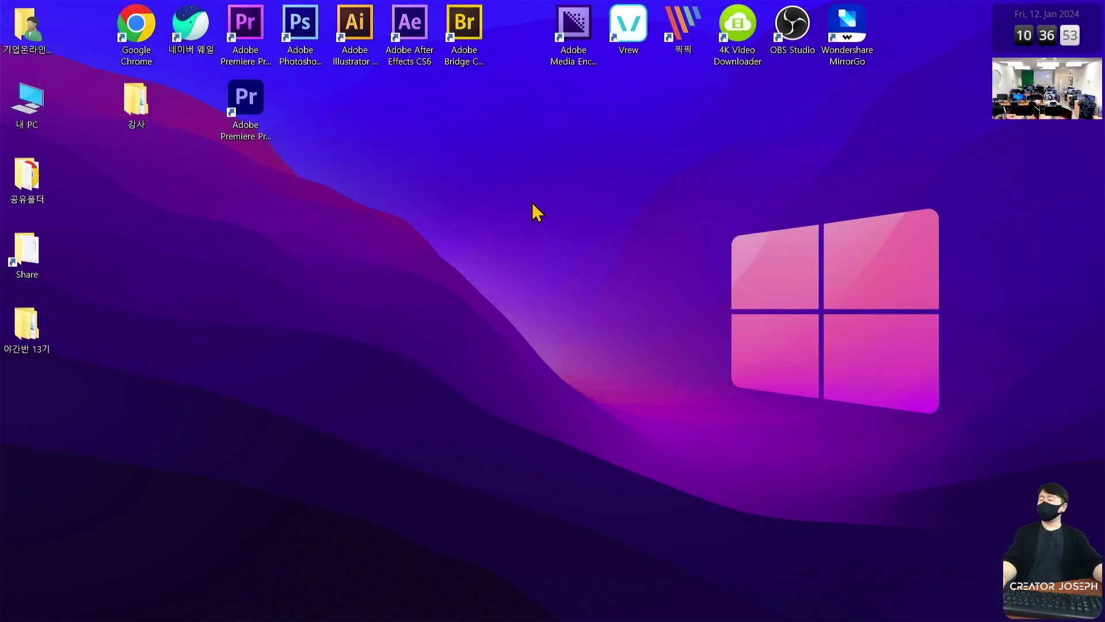
Step: Open 공유폴더 > 공통 > 사진_영상앨범용 and select sample_photo_10.jpg
{"action": "double_click", "coordinate": [41, 187]}
{"action": "left_click_drag", "start_coordinate": [790, 68], "coordinate": [682, 98]}
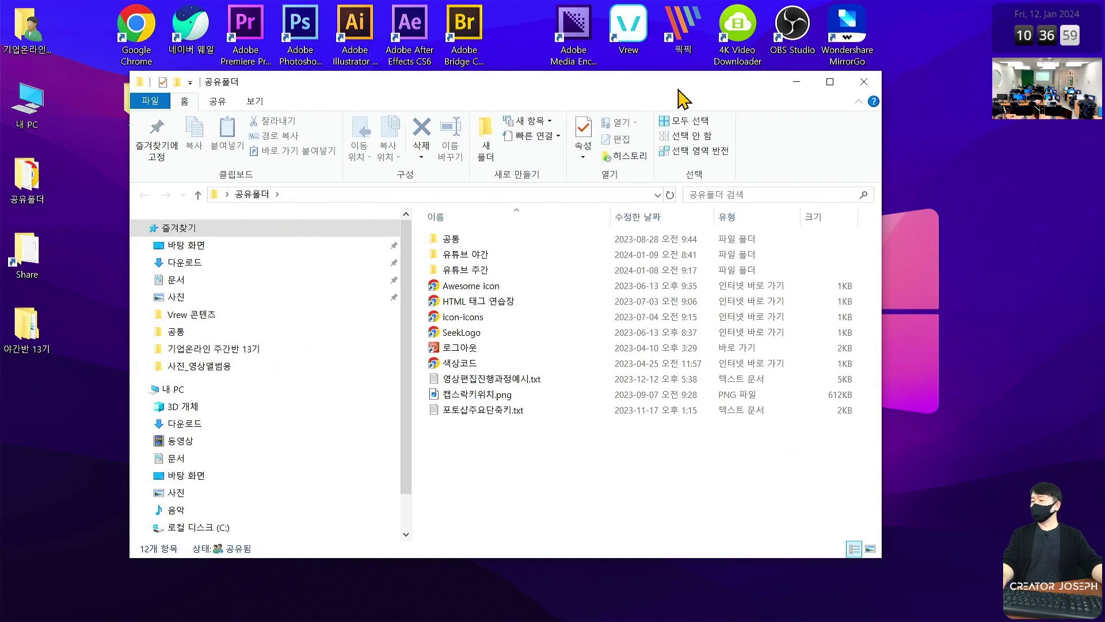
{"action": "left_click_drag", "start_coordinate": [679, 89], "coordinate": [662, 84]}
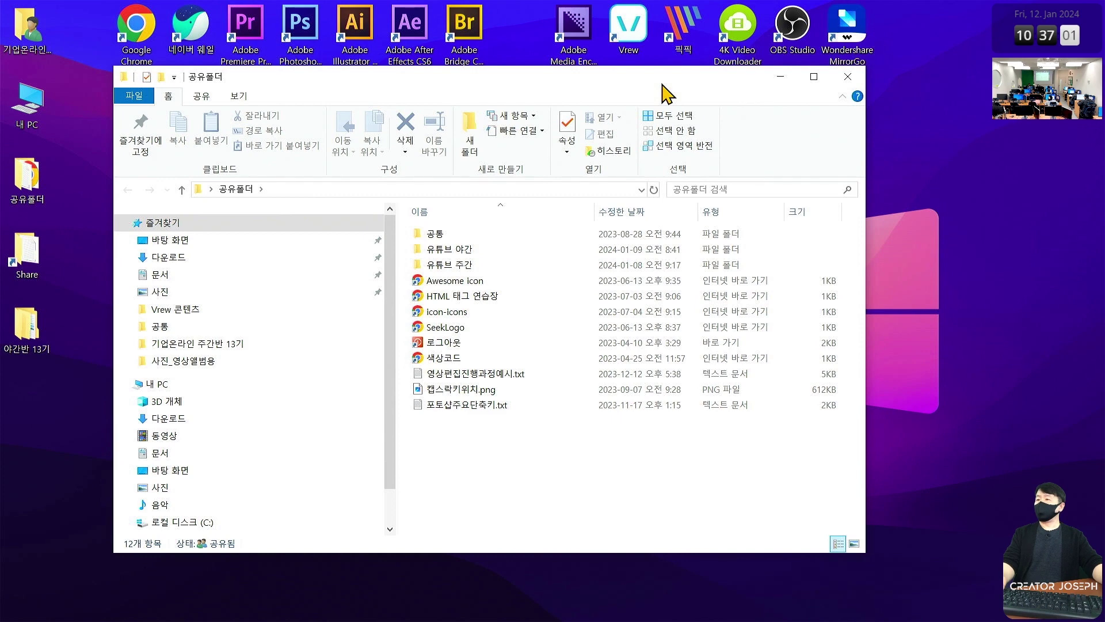
{"action": "mouse_move", "coordinate": [476, 236]}
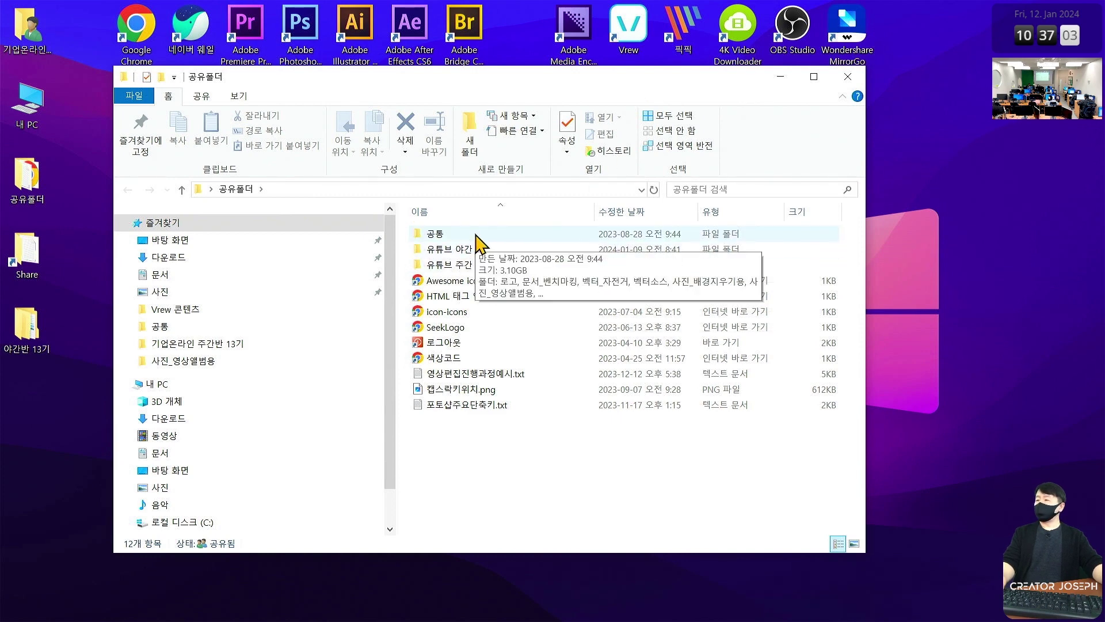
{"action": "double_click", "coordinate": [475, 236]}
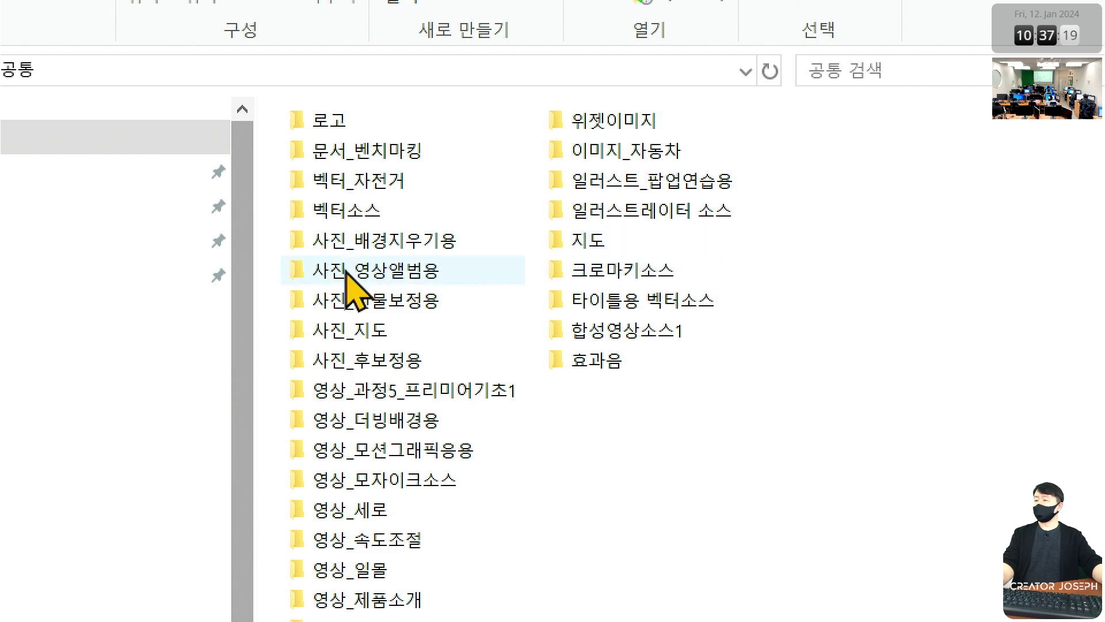
{"action": "double_click", "coordinate": [322, 270]}
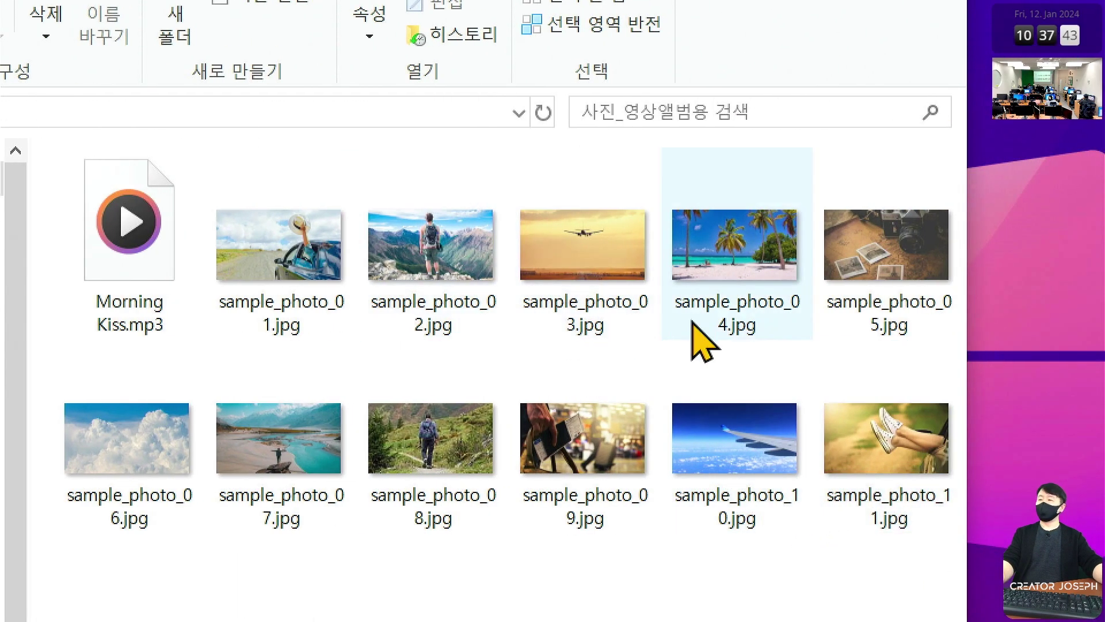
{"action": "left_click", "coordinate": [711, 446]}
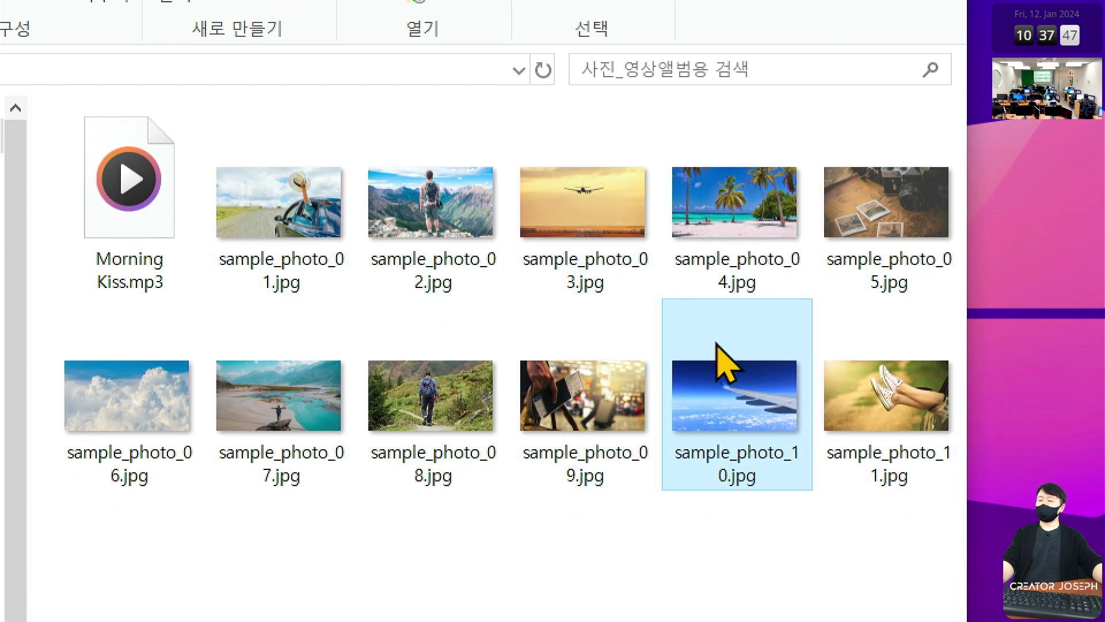
Step: Copy sample_photo_10.jpg and paste it into 강사 > 프리미어 > 0111_첫만남
{"action": "right_click", "coordinate": [716, 352]}
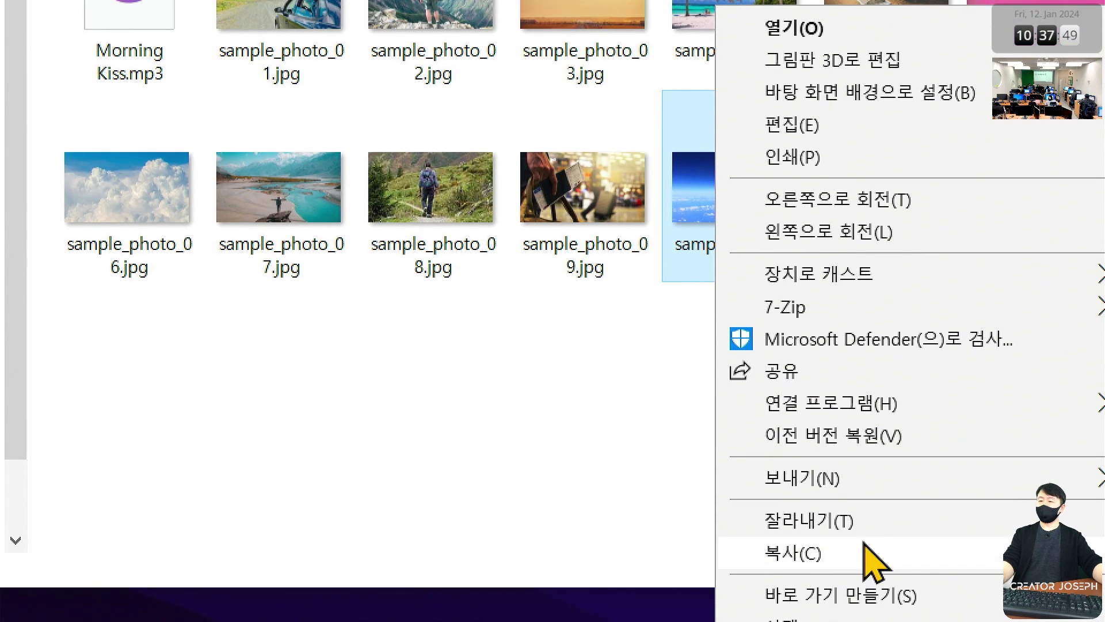
{"action": "left_click", "coordinate": [864, 597]}
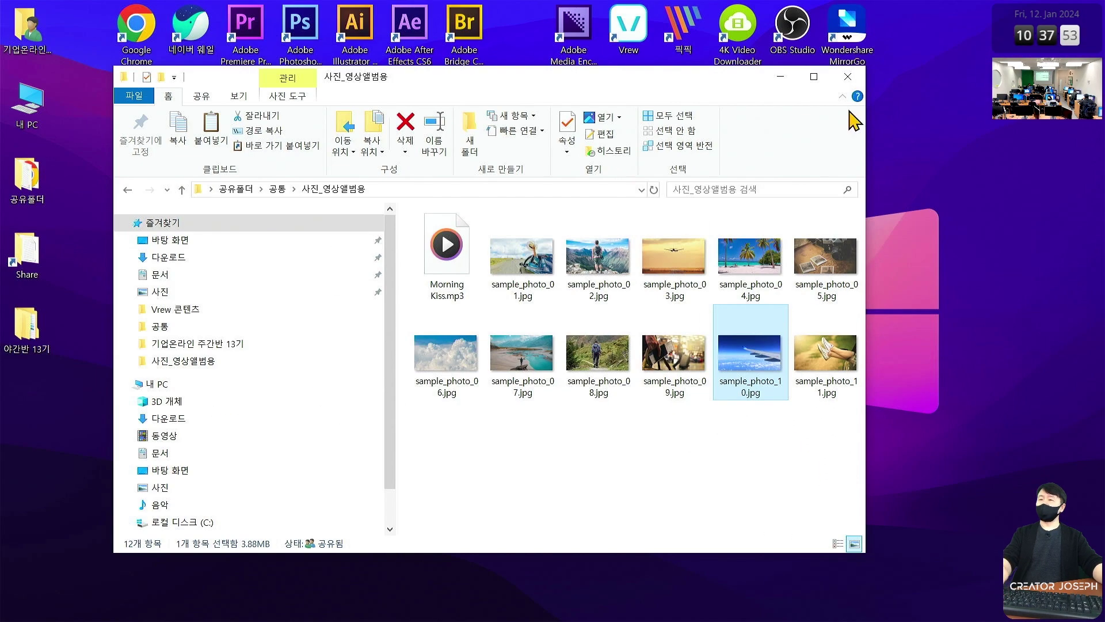
{"action": "key", "text": "super+d"}
{"action": "double_click", "coordinate": [132, 110]}
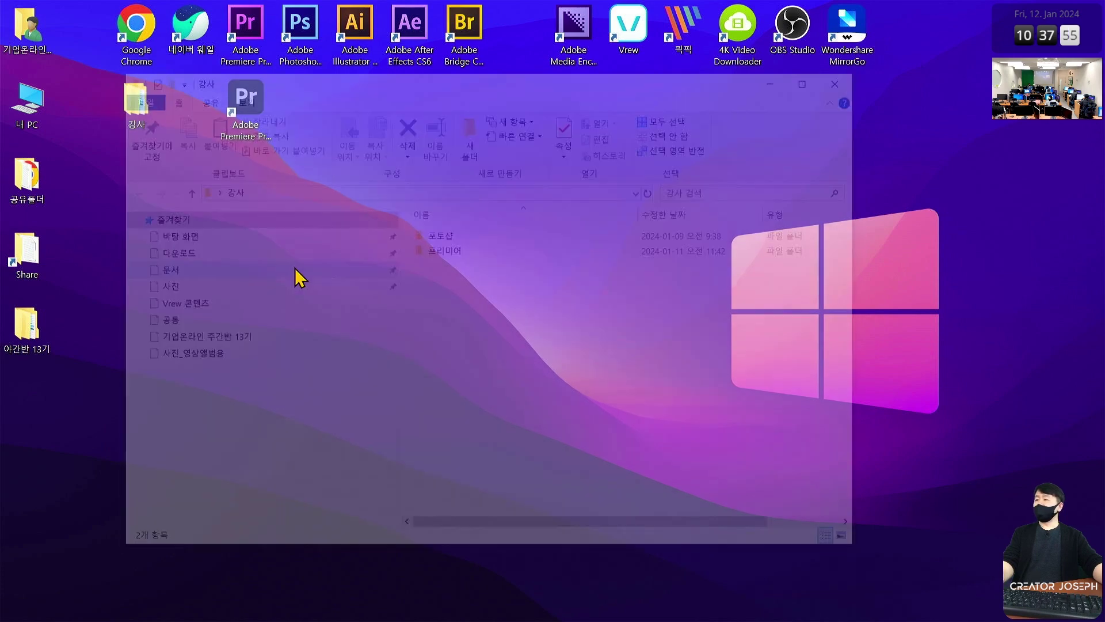
{"action": "double_click", "coordinate": [455, 251]}
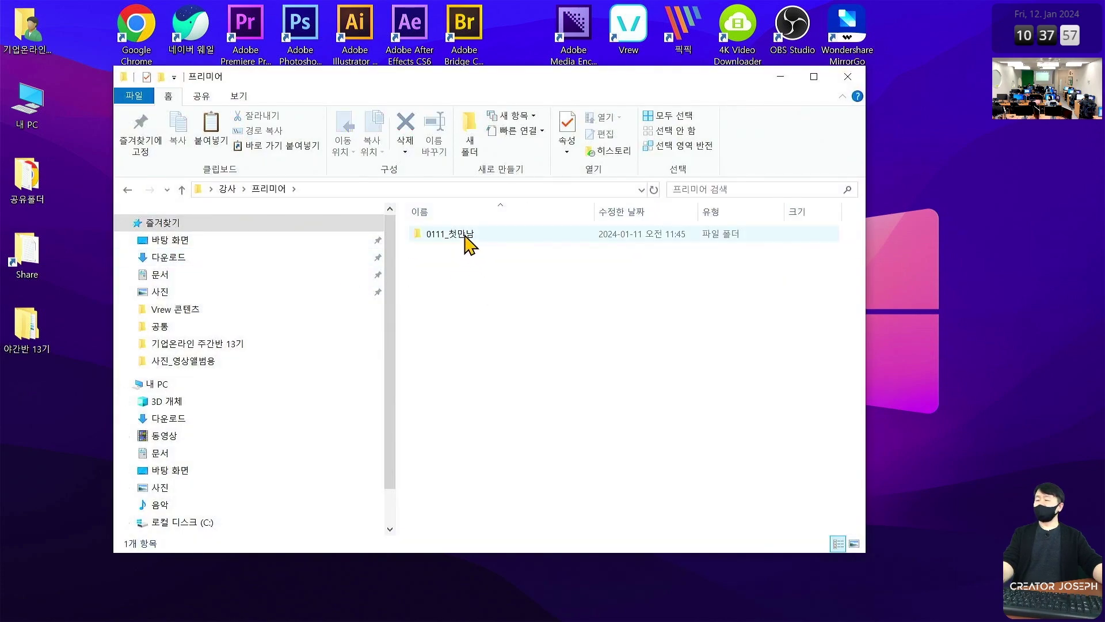
{"action": "double_click", "coordinate": [465, 234]}
{"action": "right_click", "coordinate": [480, 436]}
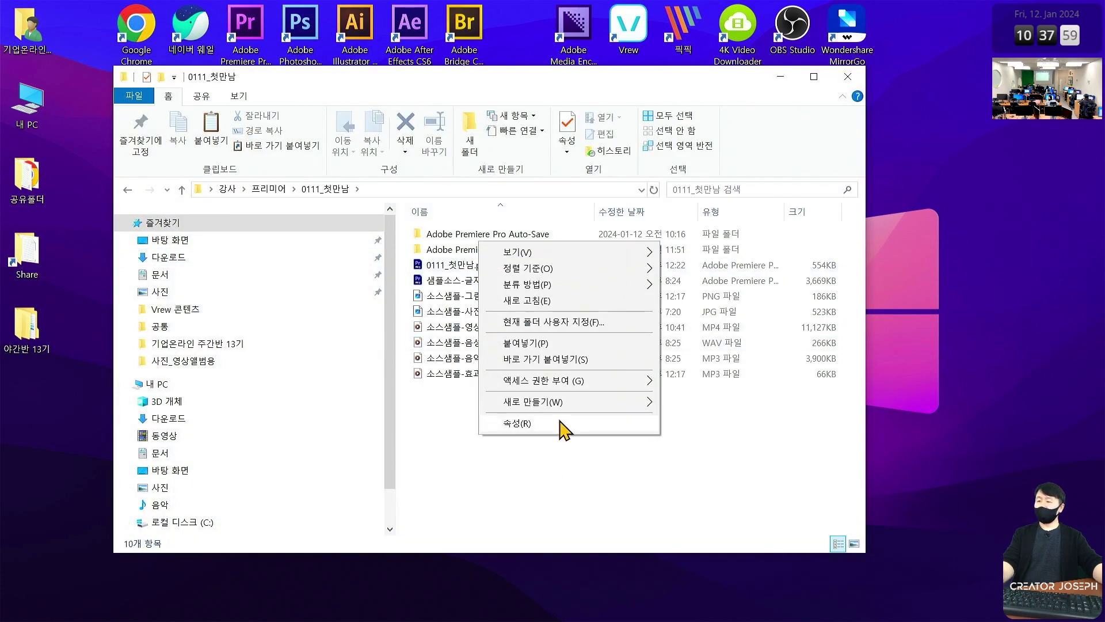
{"action": "key", "text": "Escape"}
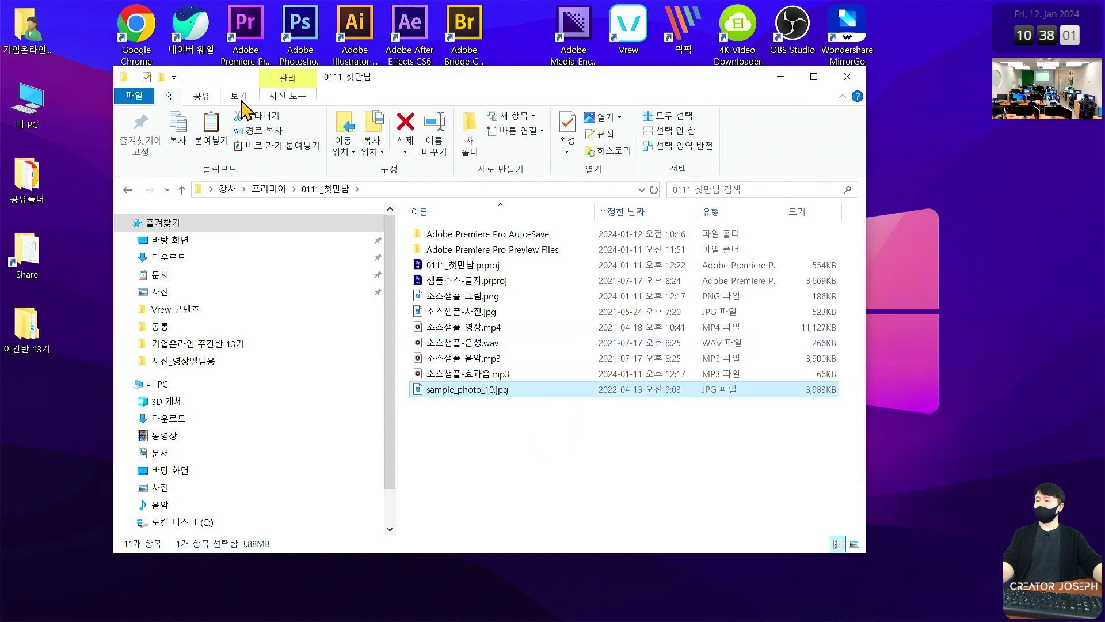
Step: View the 0111_첫만남 folder as Large icons, narrow the window, and close Explorer
{"action": "left_click", "coordinate": [239, 96]}
{"action": "left_click", "coordinate": [337, 117]}
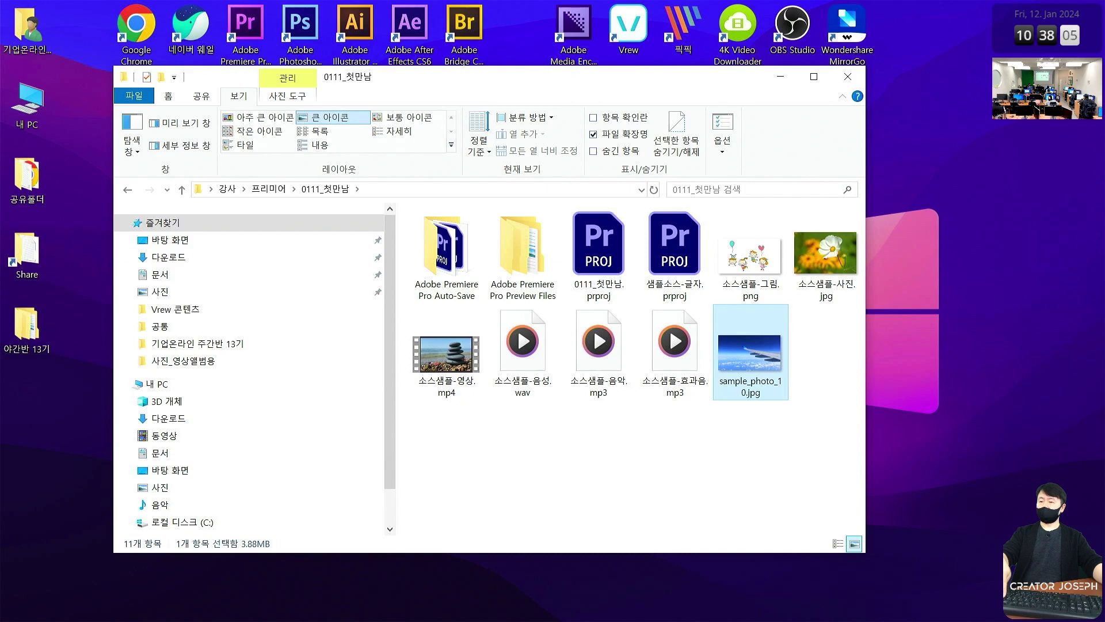
{"action": "left_click_drag", "start_coordinate": [866, 346], "coordinate": [717, 345]}
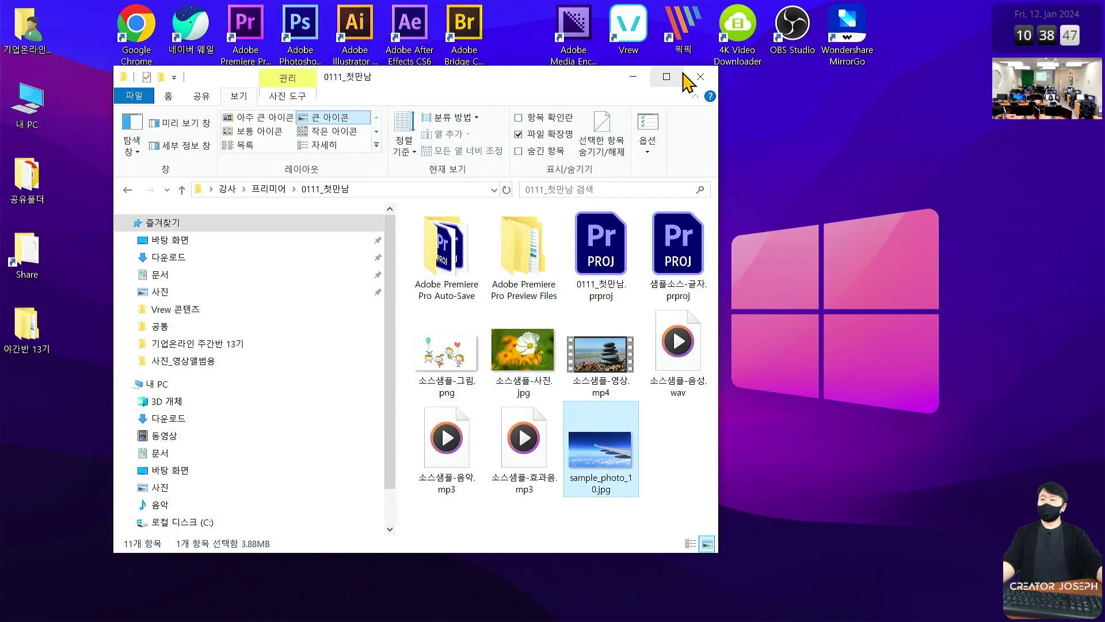
{"action": "left_click", "coordinate": [710, 72]}
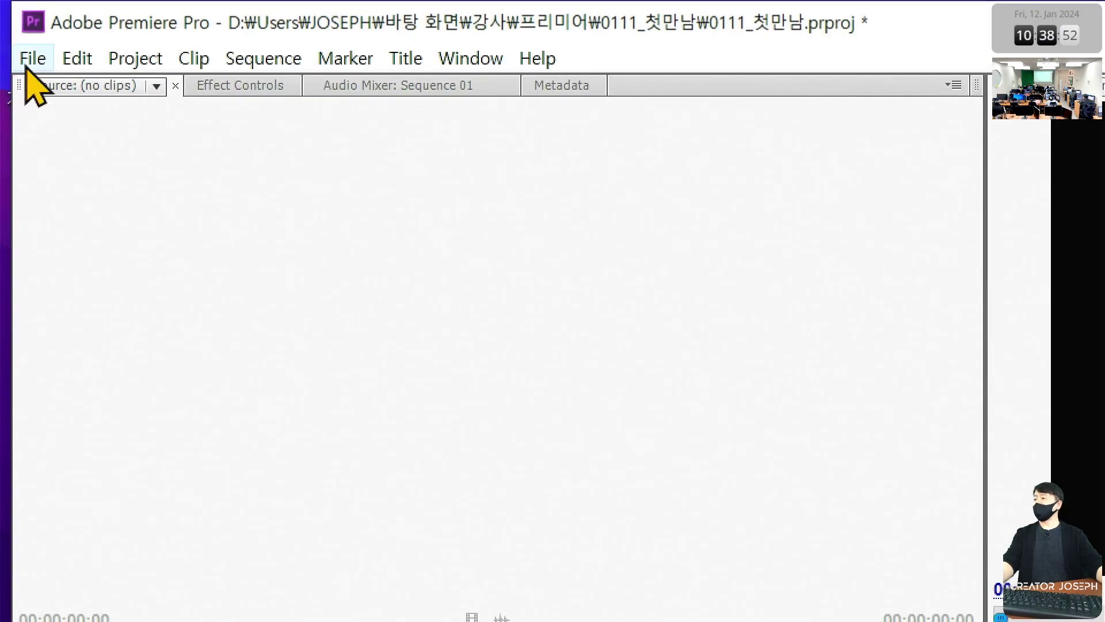
Step: Import sample_photo_10.jpg through File > Import, browsing the dialog in Large icons view
{"action": "left_click", "coordinate": [34, 59]}
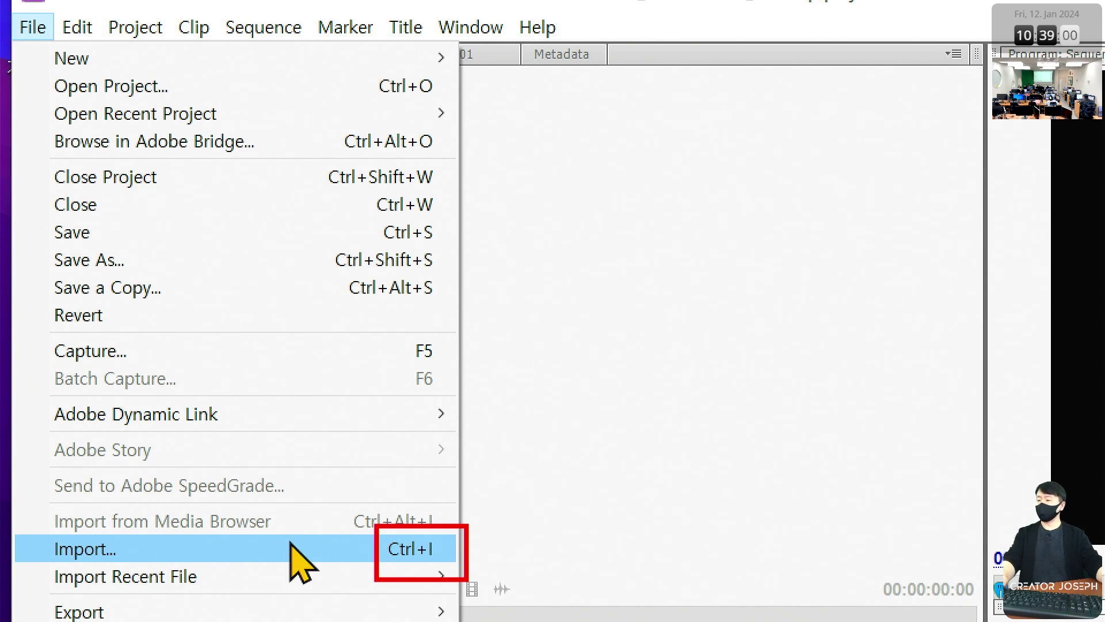
{"action": "left_click", "coordinate": [552, 329]}
{"action": "left_click", "coordinate": [37, 59]}
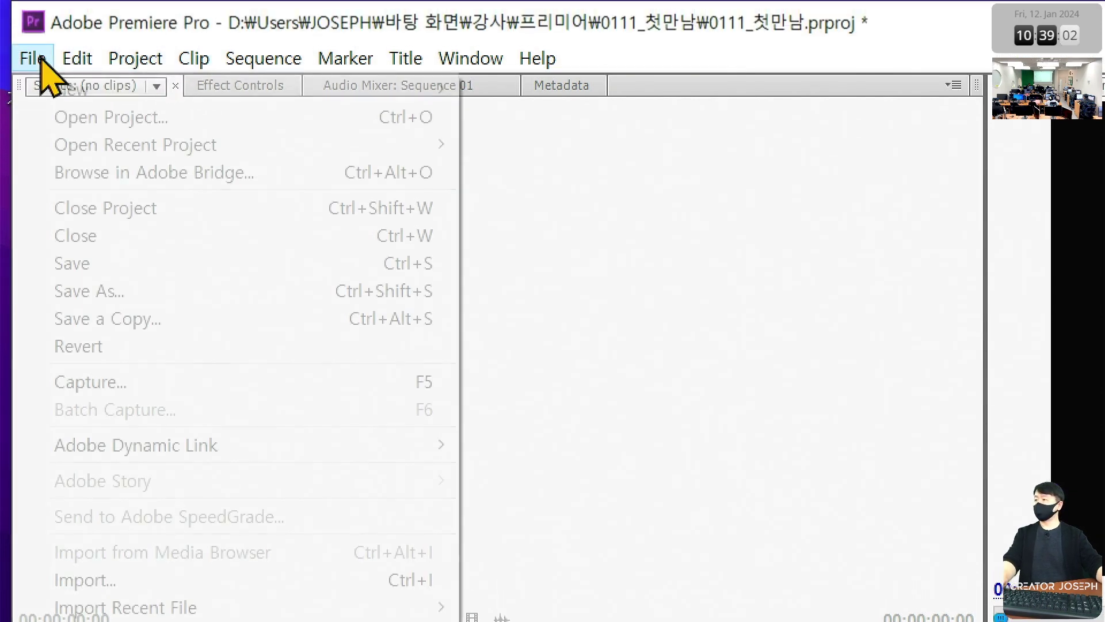
{"action": "left_click", "coordinate": [253, 579]}
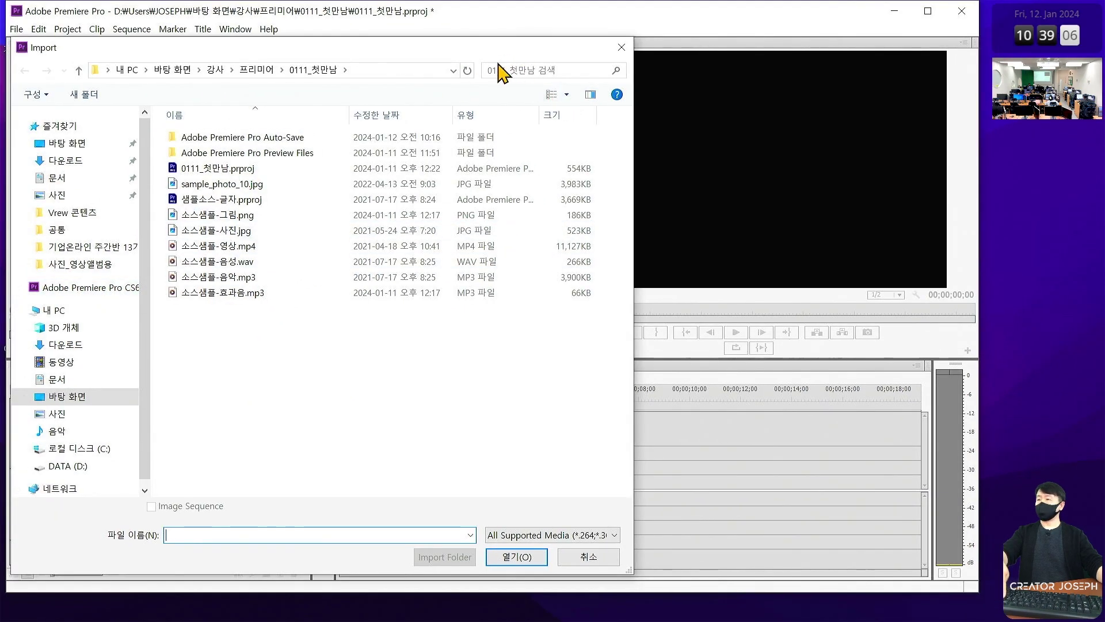
{"action": "left_click_drag", "start_coordinate": [567, 37], "coordinate": [494, 77]}
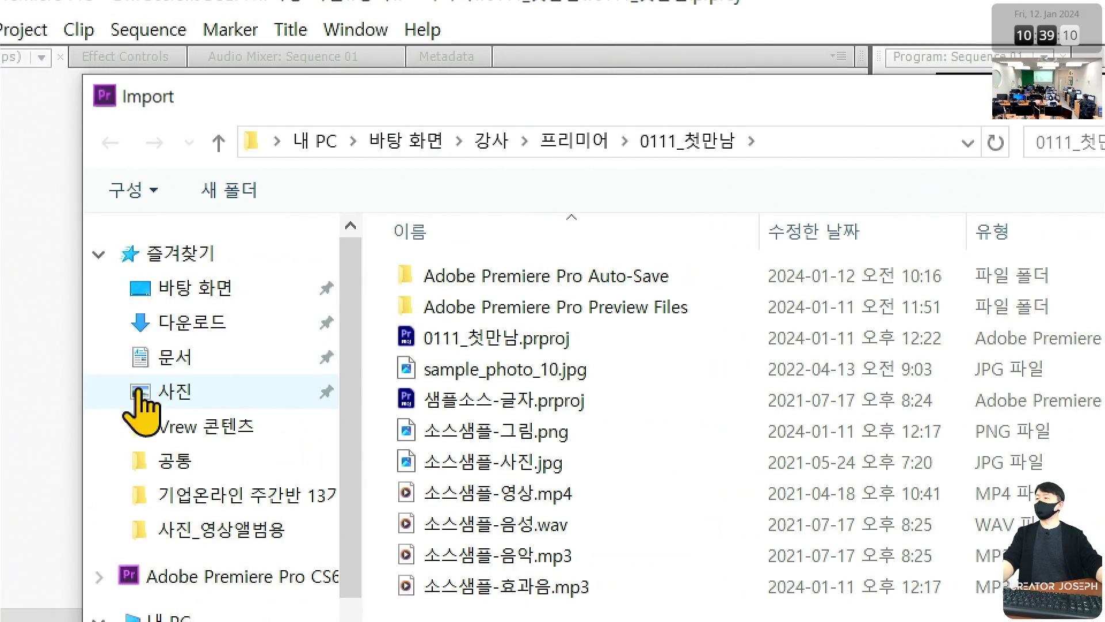
{"action": "left_click_drag", "start_coordinate": [441, 83], "coordinate": [477, 141]}
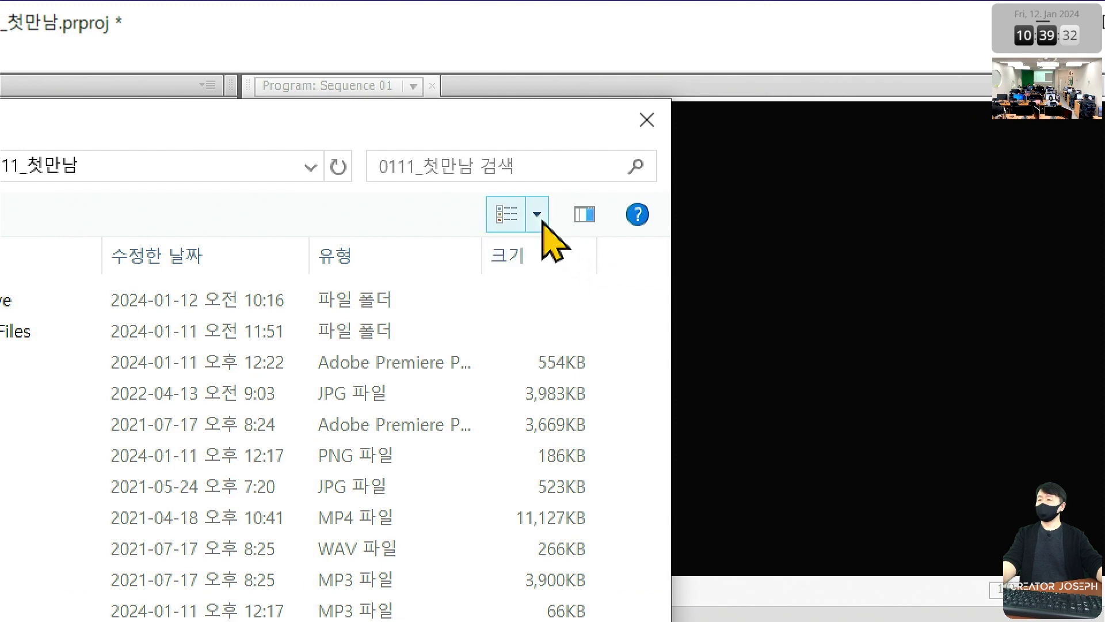
{"action": "left_click", "coordinate": [542, 220]}
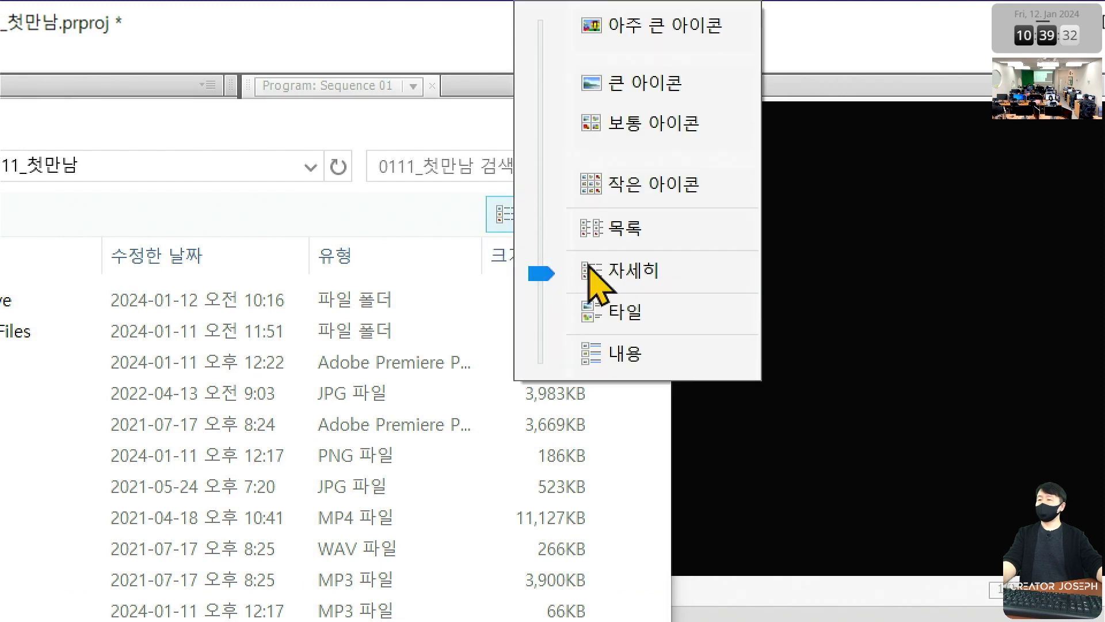
{"action": "left_click", "coordinate": [656, 86]}
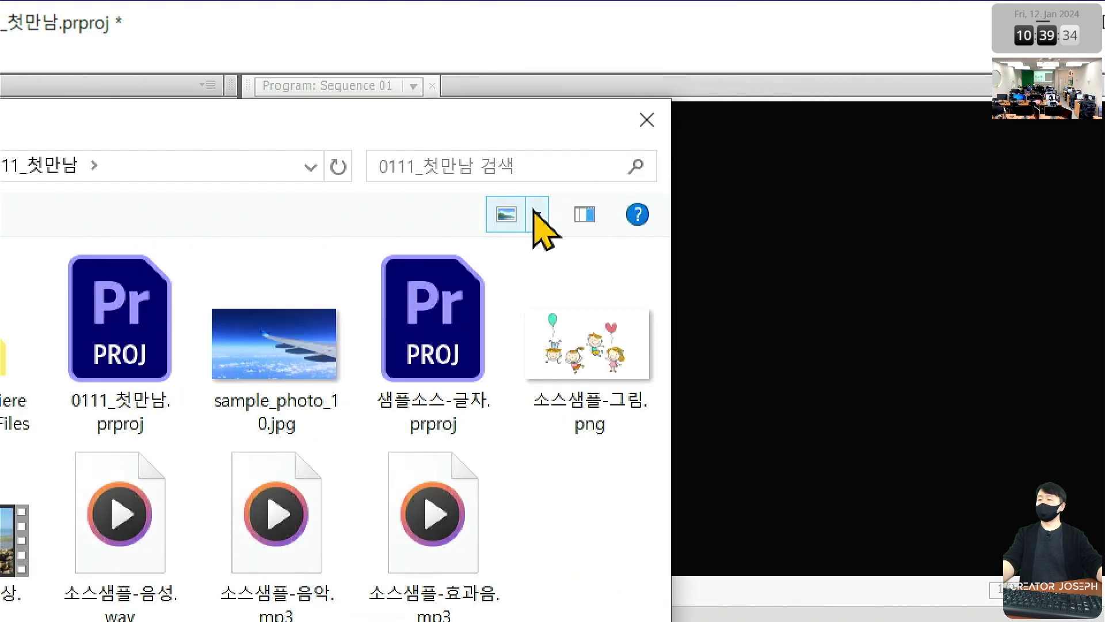
{"action": "left_click", "coordinate": [536, 215]}
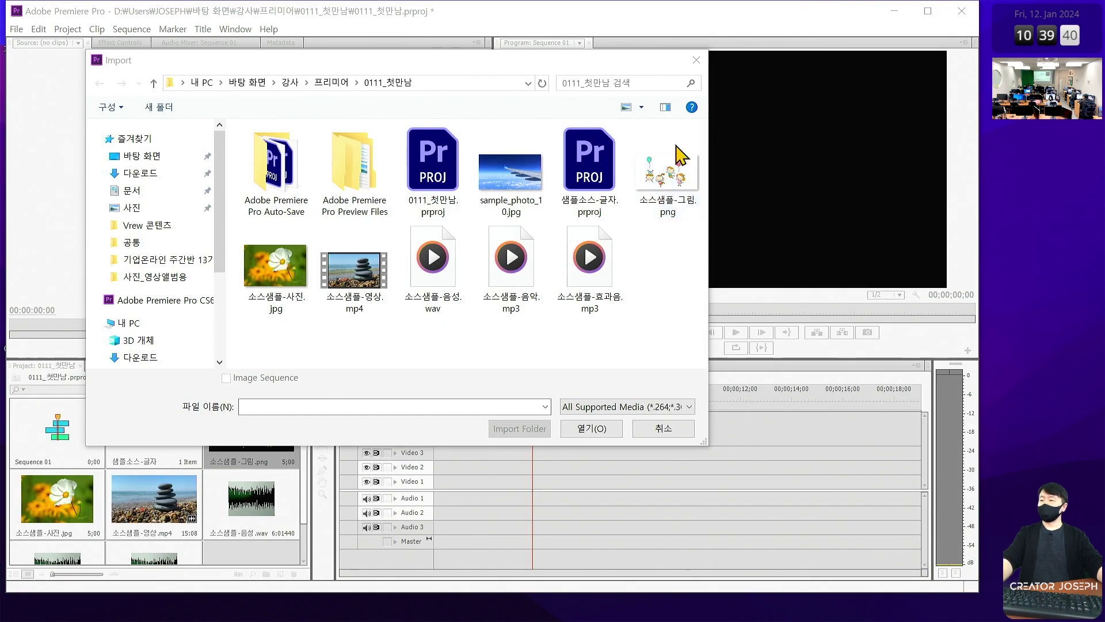
{"action": "left_click", "coordinate": [509, 185]}
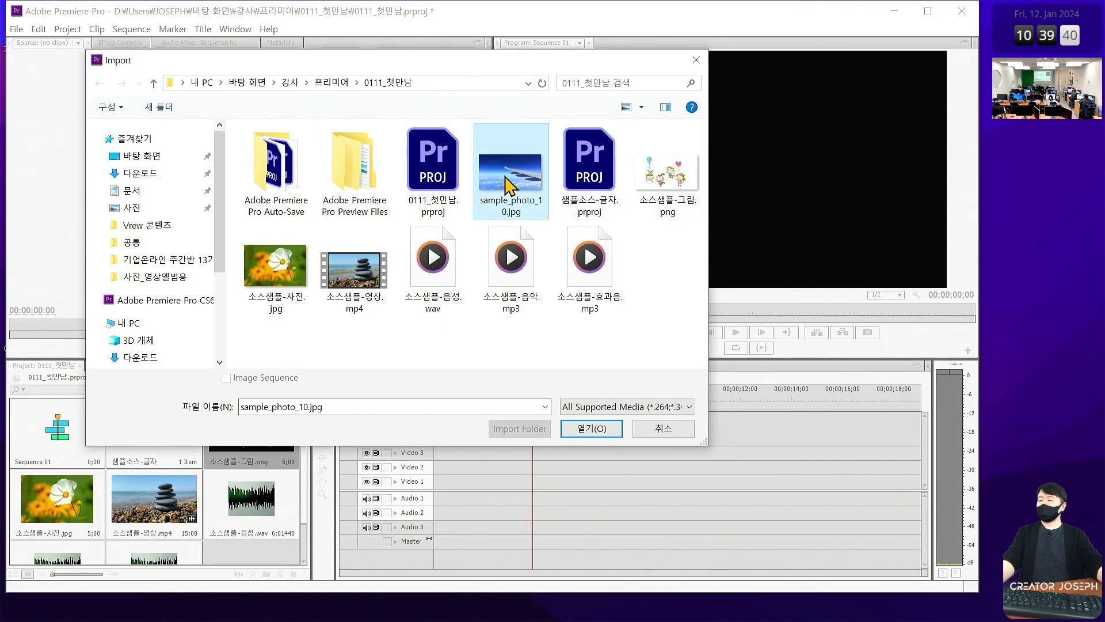
{"action": "left_click", "coordinate": [598, 433]}
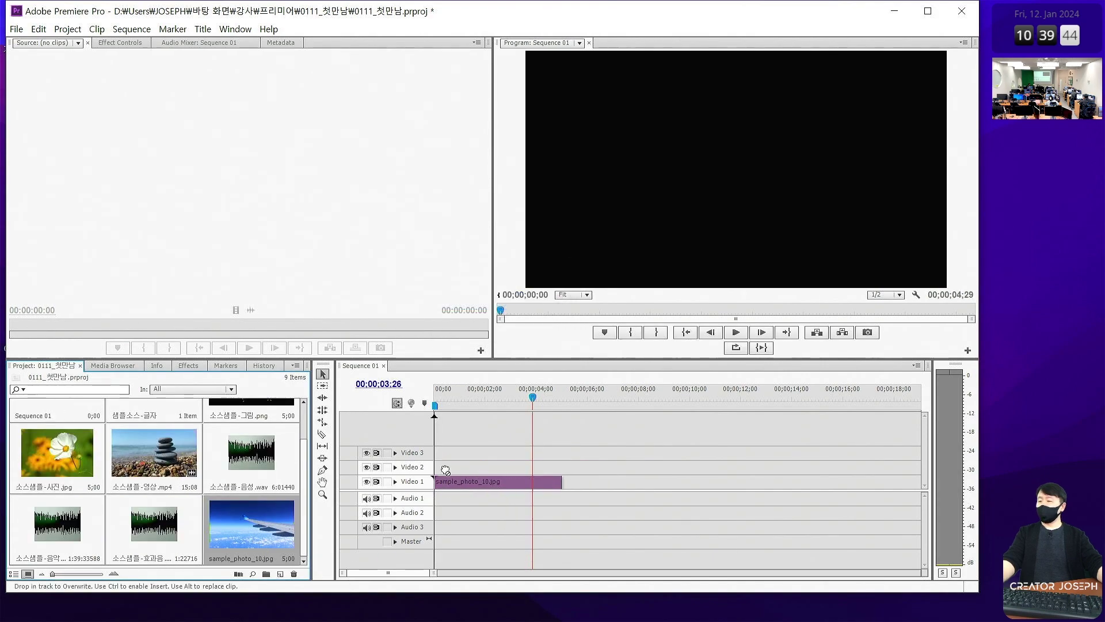
Step: Drop sample_photo_10.jpg onto Video 1 at 00;00 and bring up its clip context menu
{"action": "left_click_drag", "start_coordinate": [253, 537], "coordinate": [441, 481]}
{"action": "left_click", "coordinate": [471, 403]}
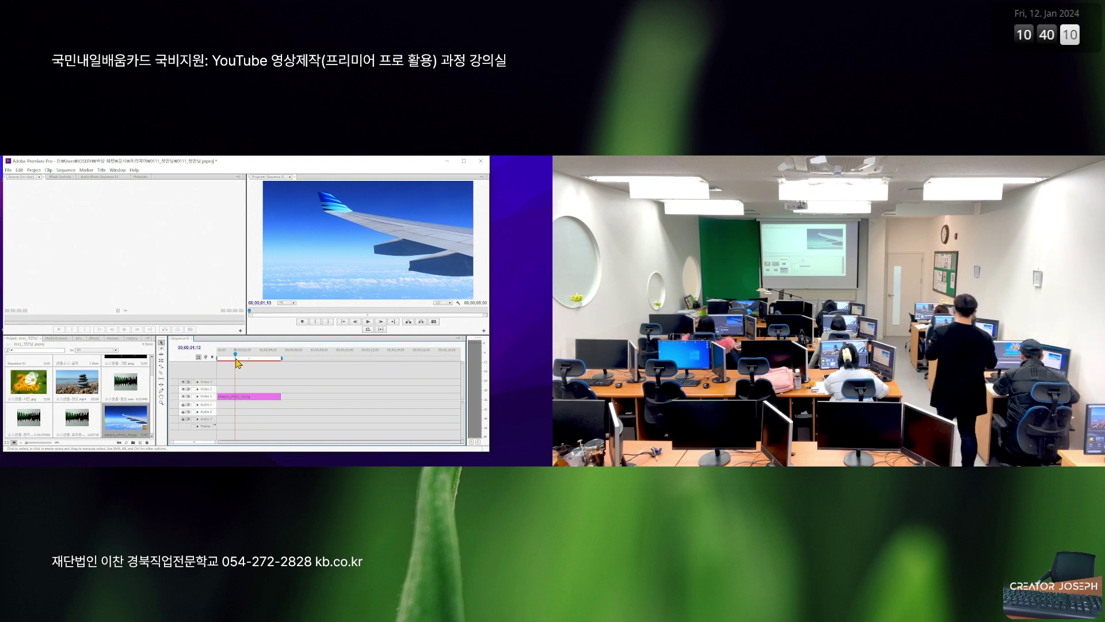
{"action": "left_click", "coordinate": [305, 433]}
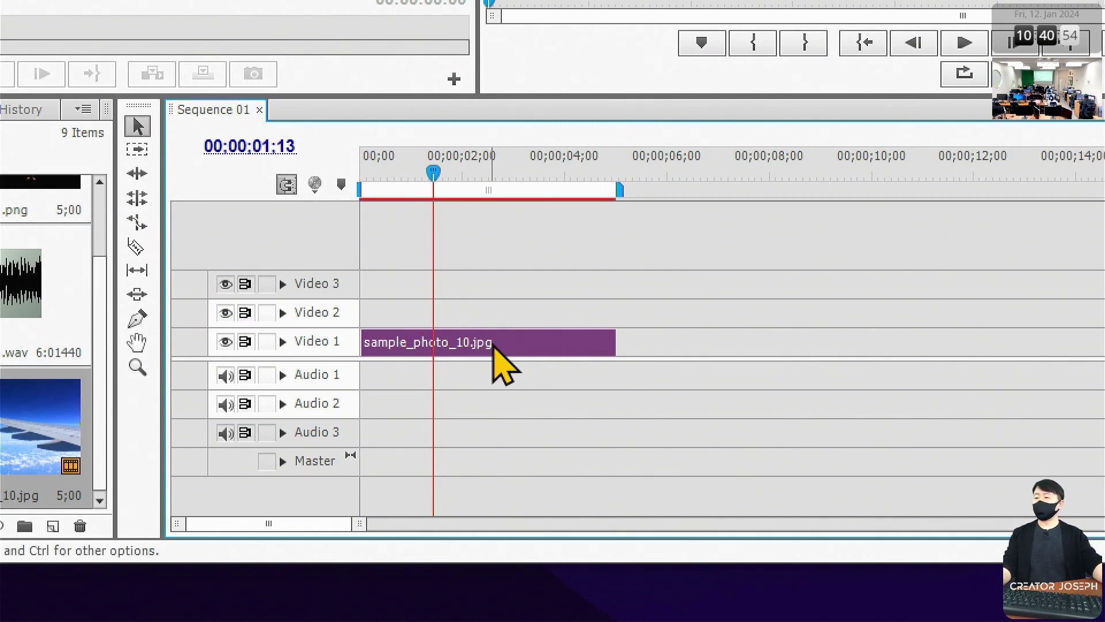
{"action": "right_click", "coordinate": [494, 345]}
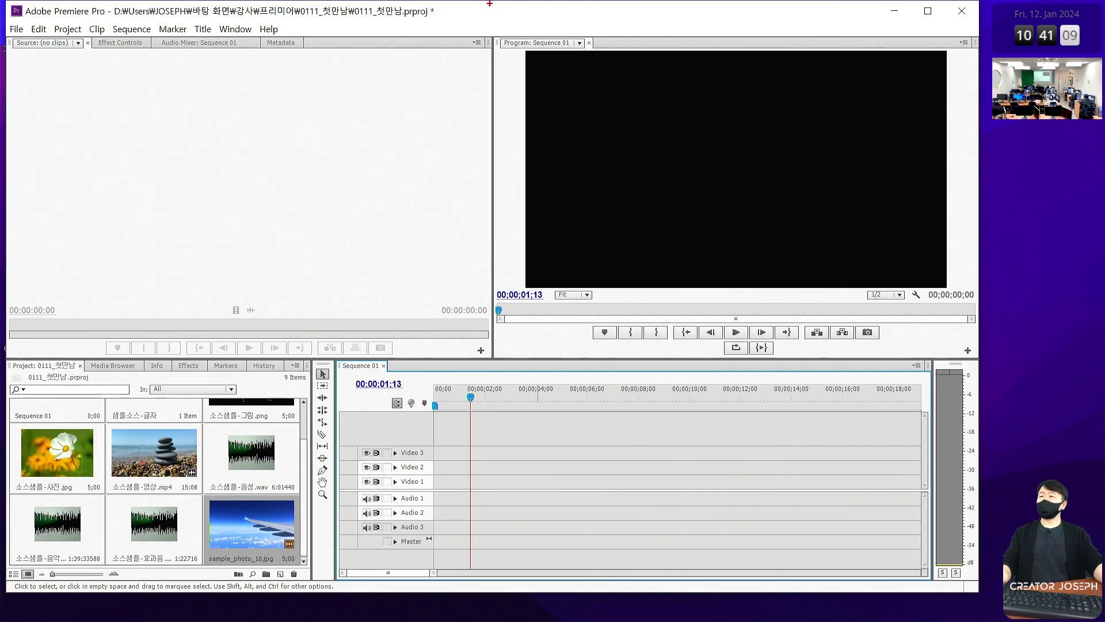
{"action": "left_click_drag", "start_coordinate": [490, 5], "coordinate": [976, 321]}
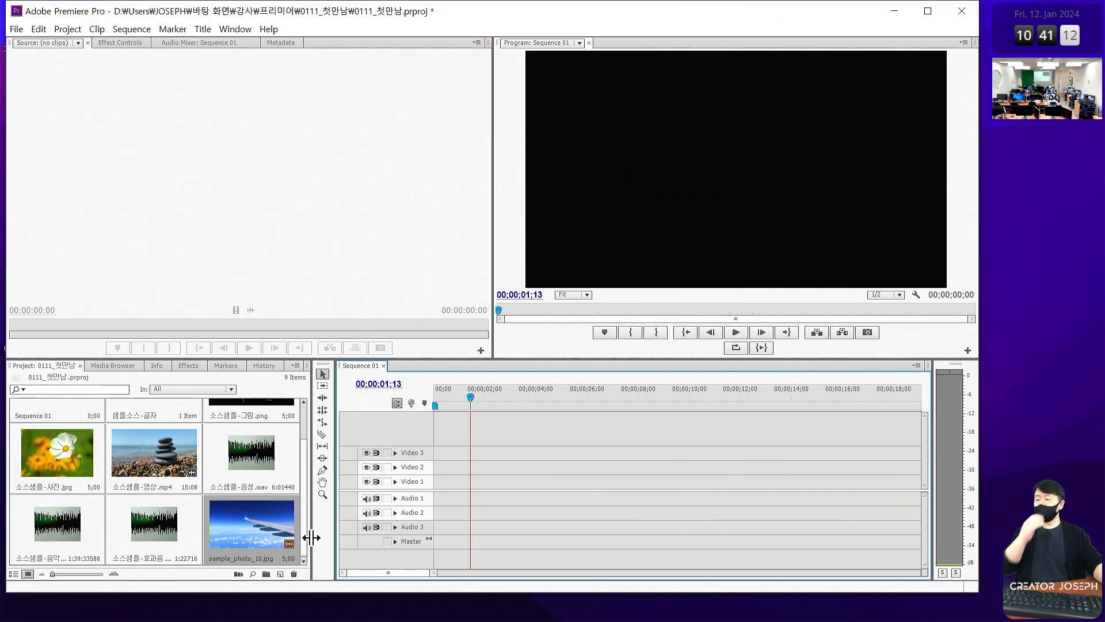
{"action": "mouse_move", "coordinate": [244, 541]}
{"action": "left_mouse_down"}
{"action": "mouse_move", "coordinate": [439, 499]}
{"action": "mouse_move", "coordinate": [443, 484]}
{"action": "left_mouse_up"}
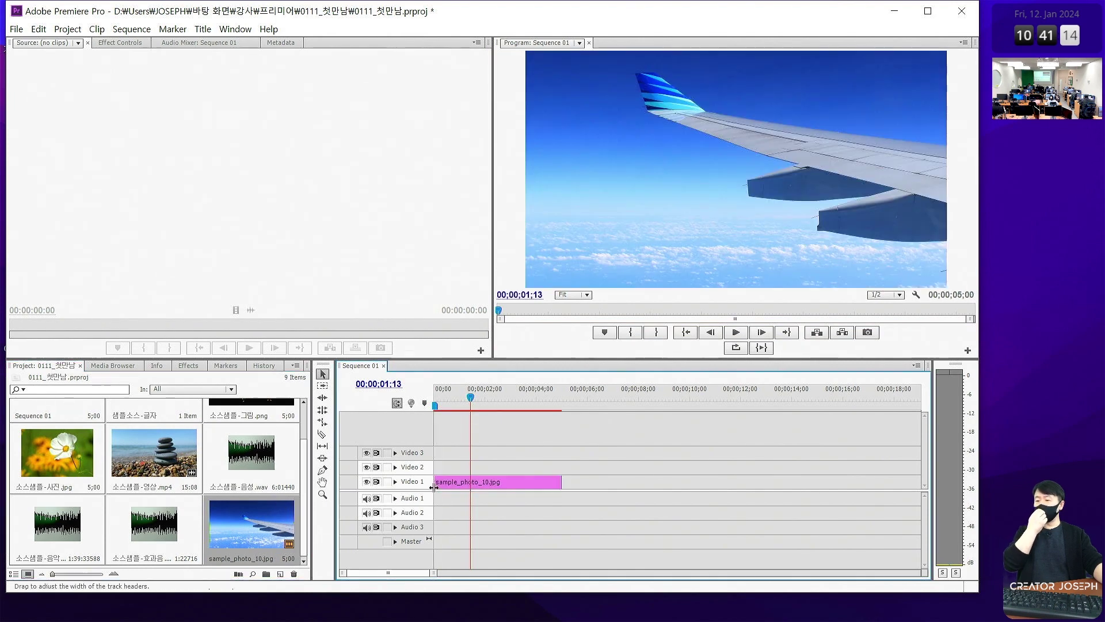
{"action": "right_click", "coordinate": [449, 483]}
Step: Scale the photo to frame size and show its Effect Controls in a maximized panel
{"action": "left_click", "coordinate": [506, 352]}
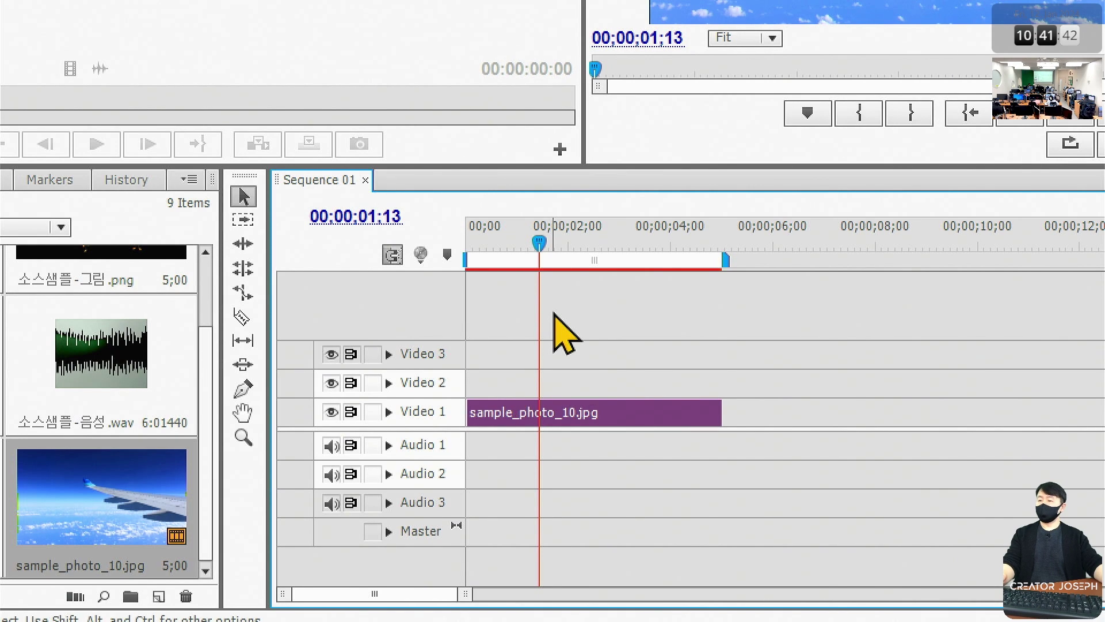
{"action": "key", "text": "grave"}
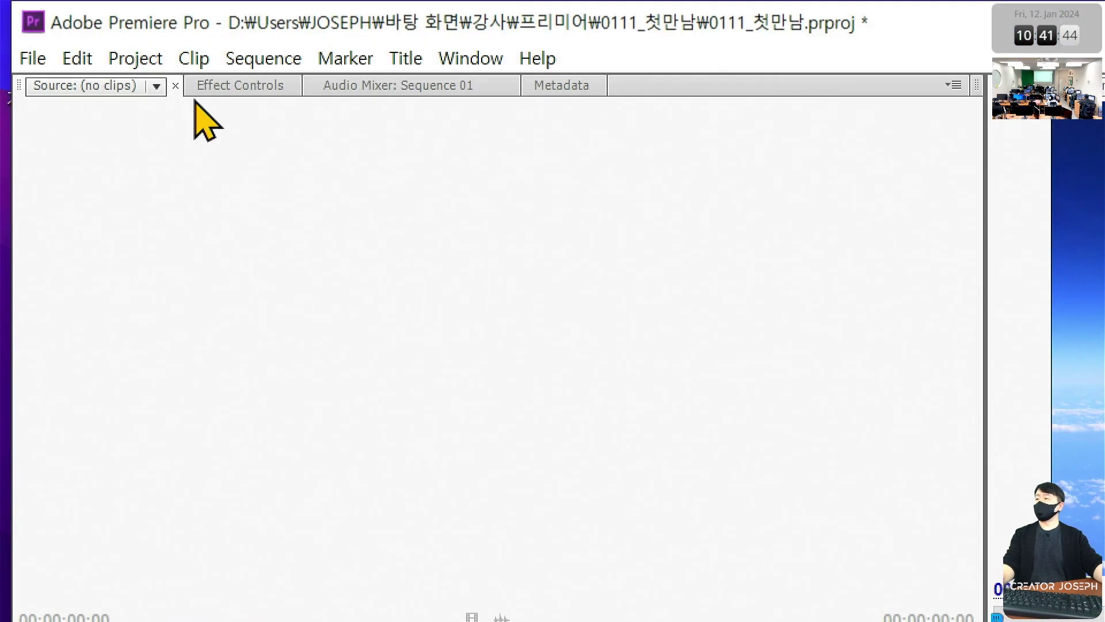
{"action": "left_click", "coordinate": [229, 87]}
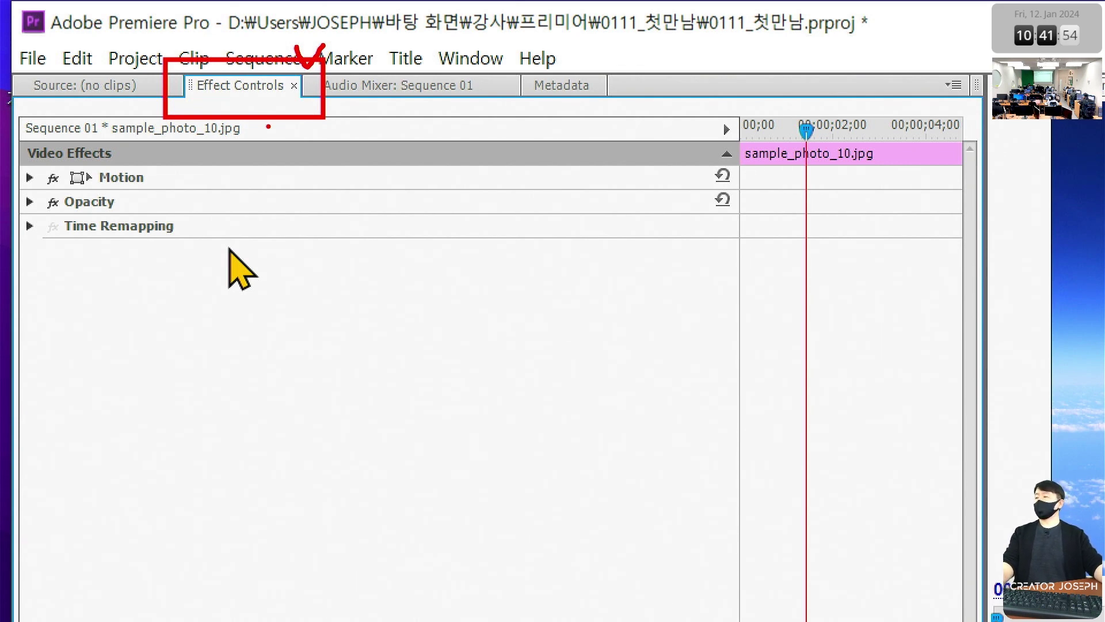
{"action": "key", "text": "Escape"}
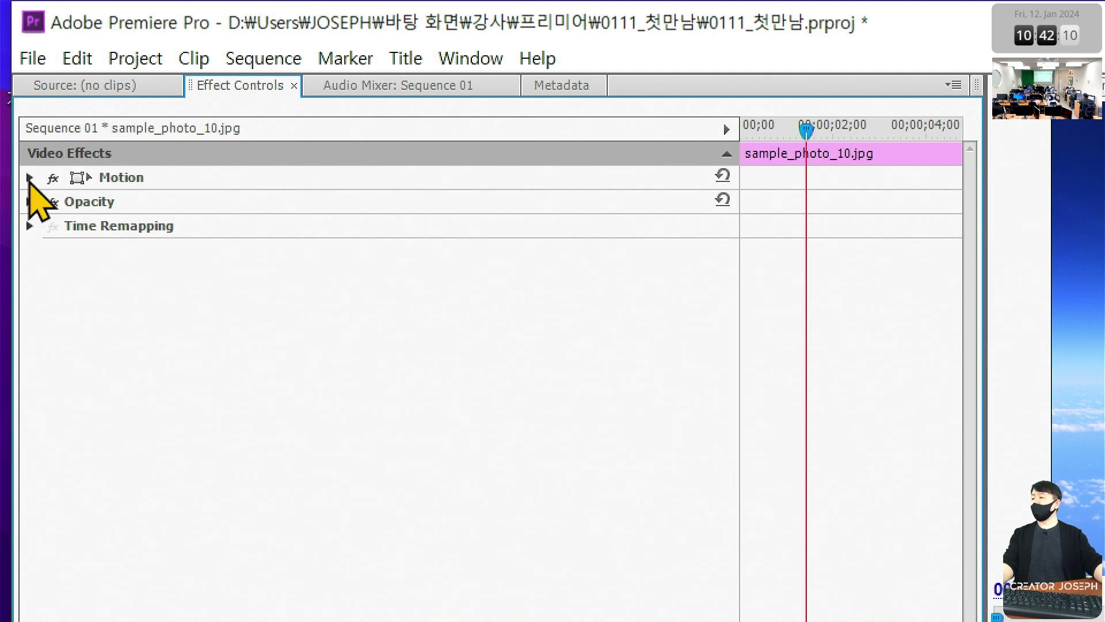
Step: Expand Motion and set sample_photo_10.jpg's Rotation to 90°
{"action": "left_click", "coordinate": [30, 179]}
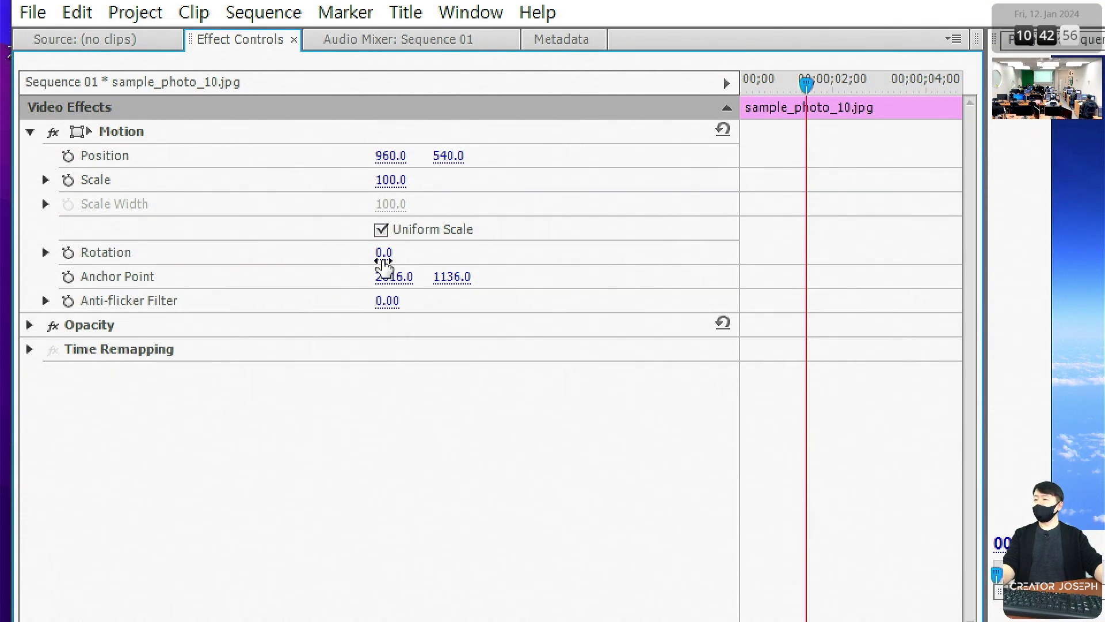
{"action": "left_click", "coordinate": [383, 261]}
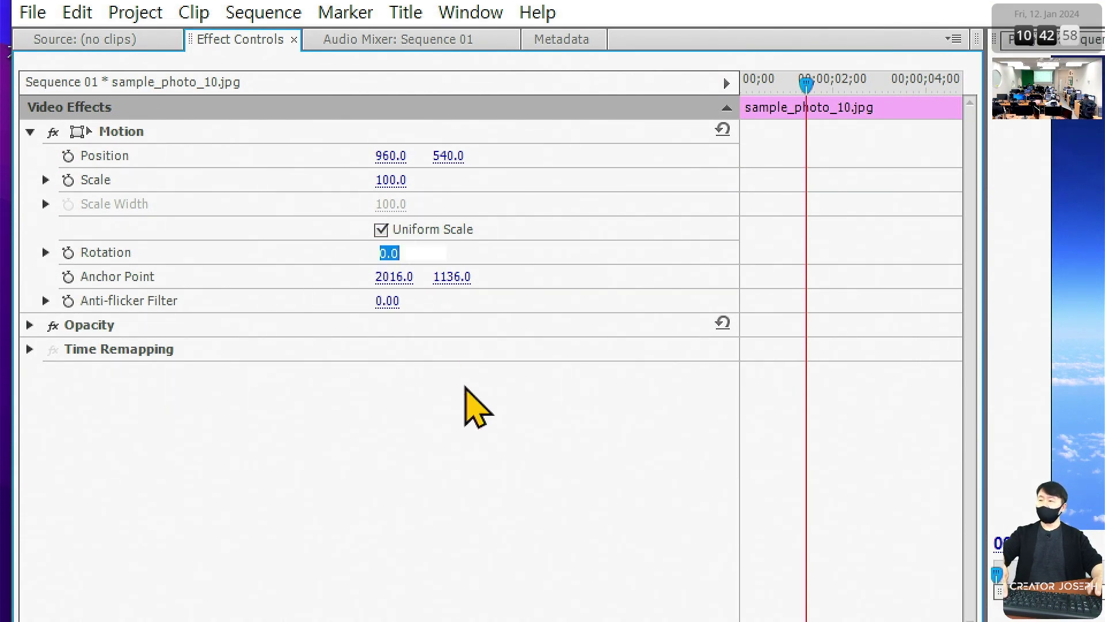
{"action": "type", "text": "90"}
{"action": "key", "text": "Return"}
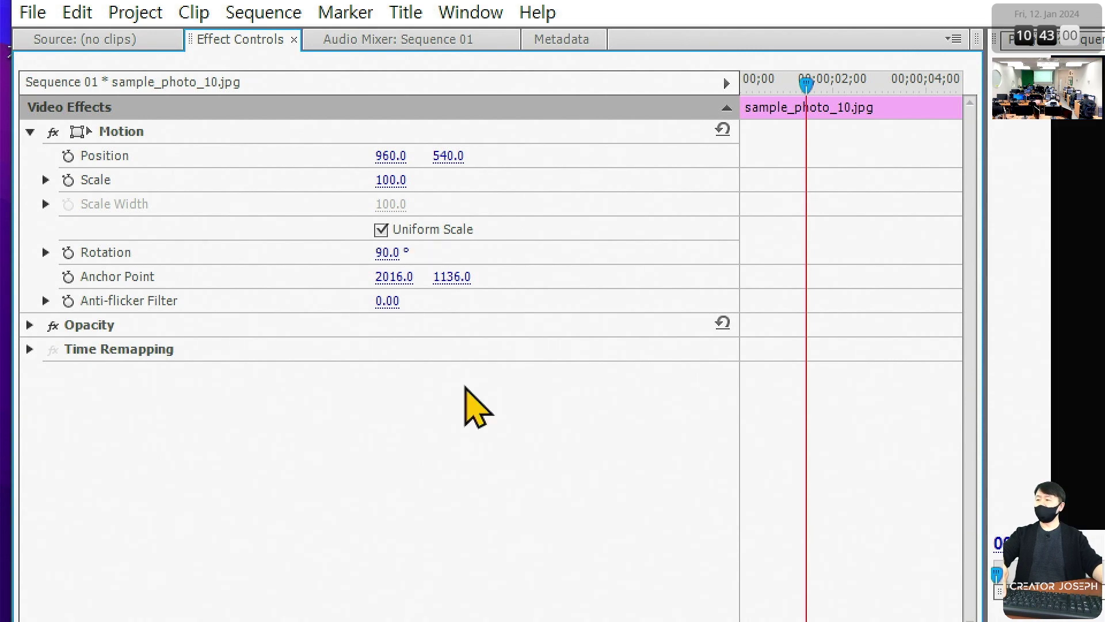
Step: Change the Rotation to -90°, back to 90°, then to -90° again
{"action": "left_click", "coordinate": [392, 252]}
{"action": "type", "text": "-"}
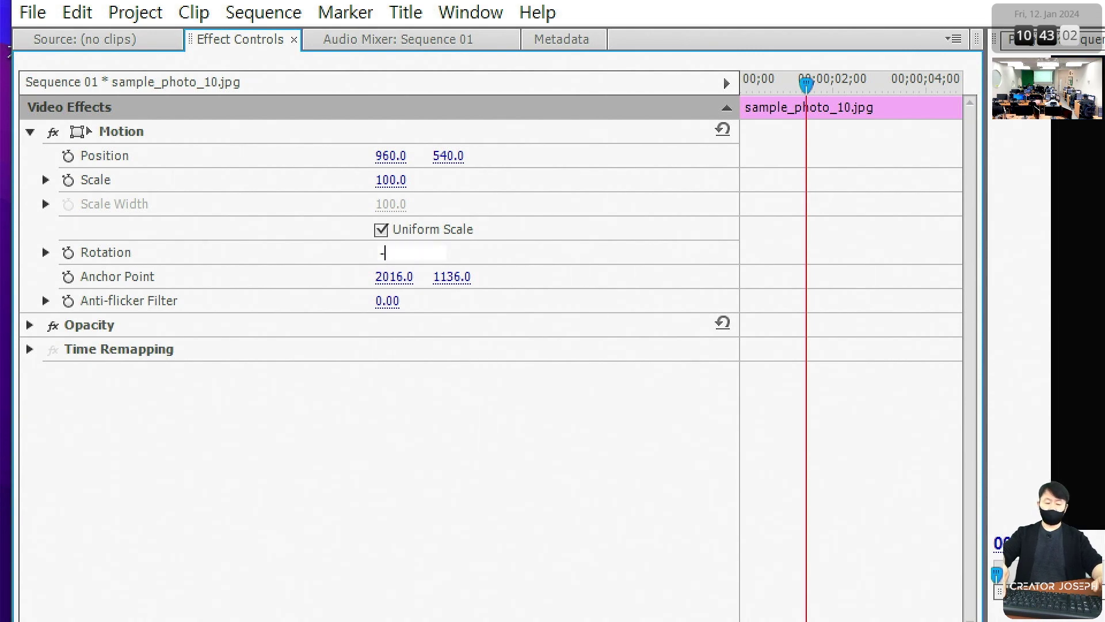
{"action": "type", "text": "90"}
{"action": "key", "text": "Return"}
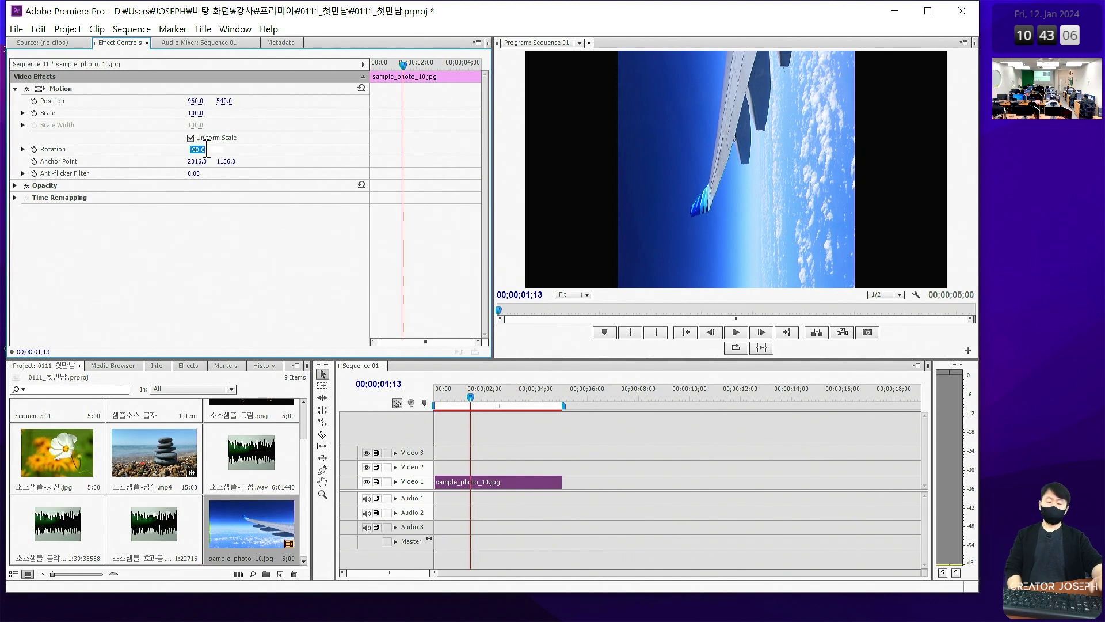
{"action": "type", "text": "90"}
{"action": "key", "text": "Return"}
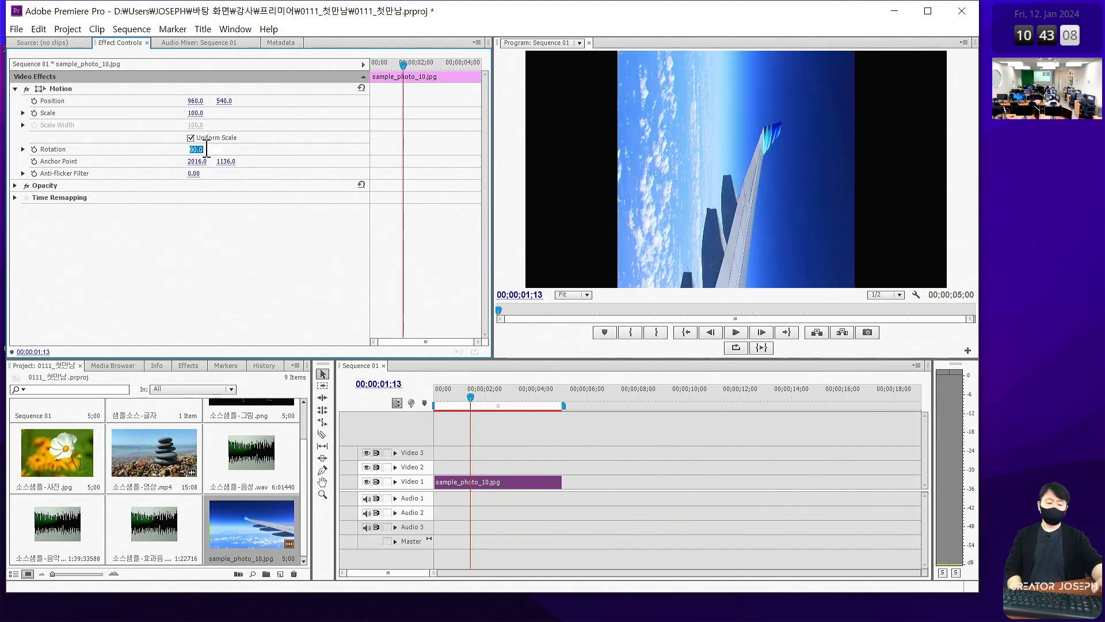
{"action": "type", "text": "-90"}
{"action": "key", "text": "Return"}
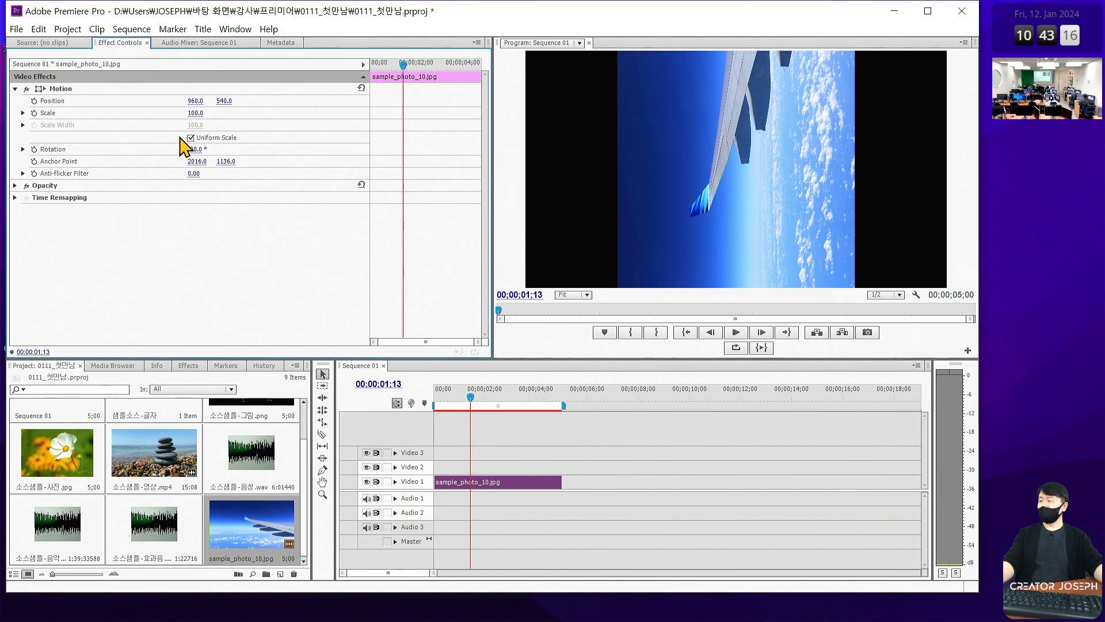
{"action": "left_click", "coordinate": [206, 151]}
Step: Set the photo clip's Rotation to 180°
{"action": "type", "text": "180"}
{"action": "key", "text": "Return"}
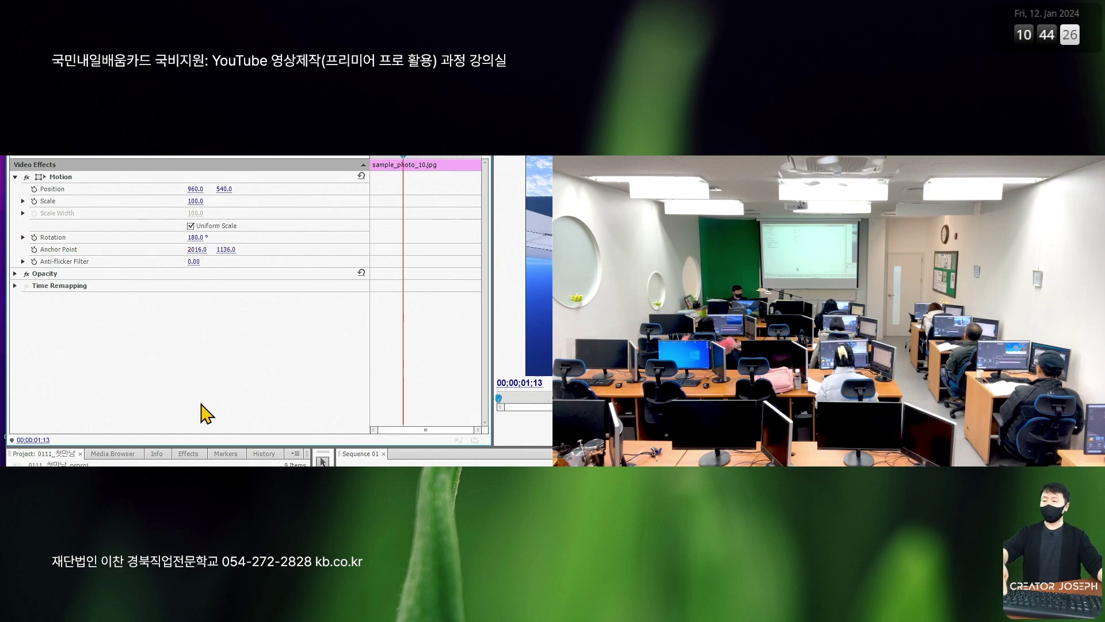
{"action": "left_click", "coordinate": [286, 426]}
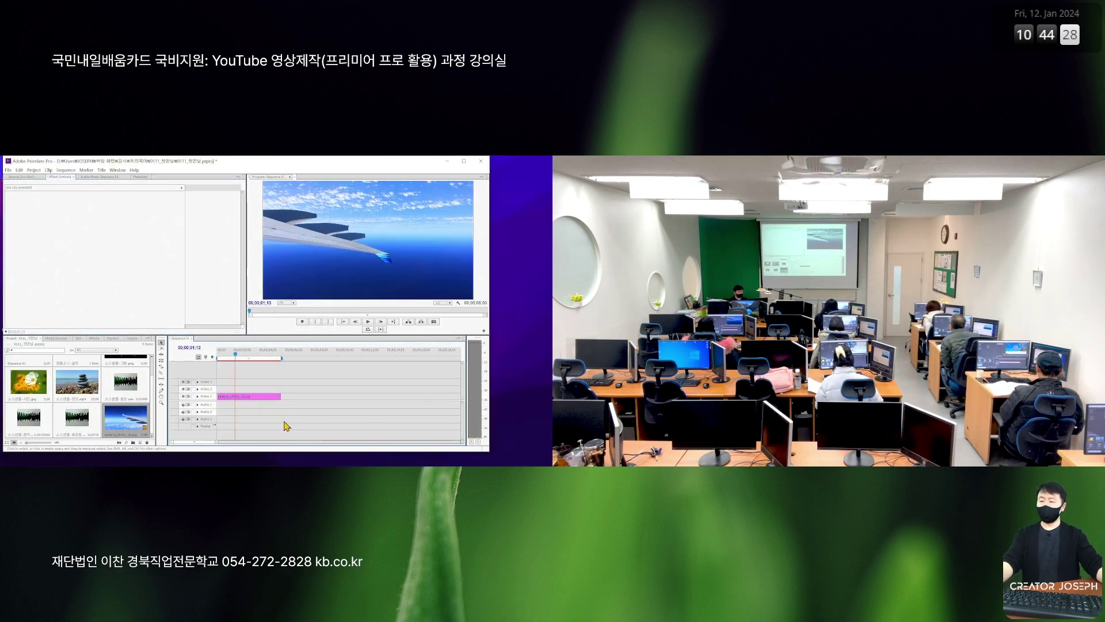
Step: Delete sample_photo_10.jpg from Video 1 and return to the Notepad lesson plan
{"action": "left_click", "coordinate": [248, 396]}
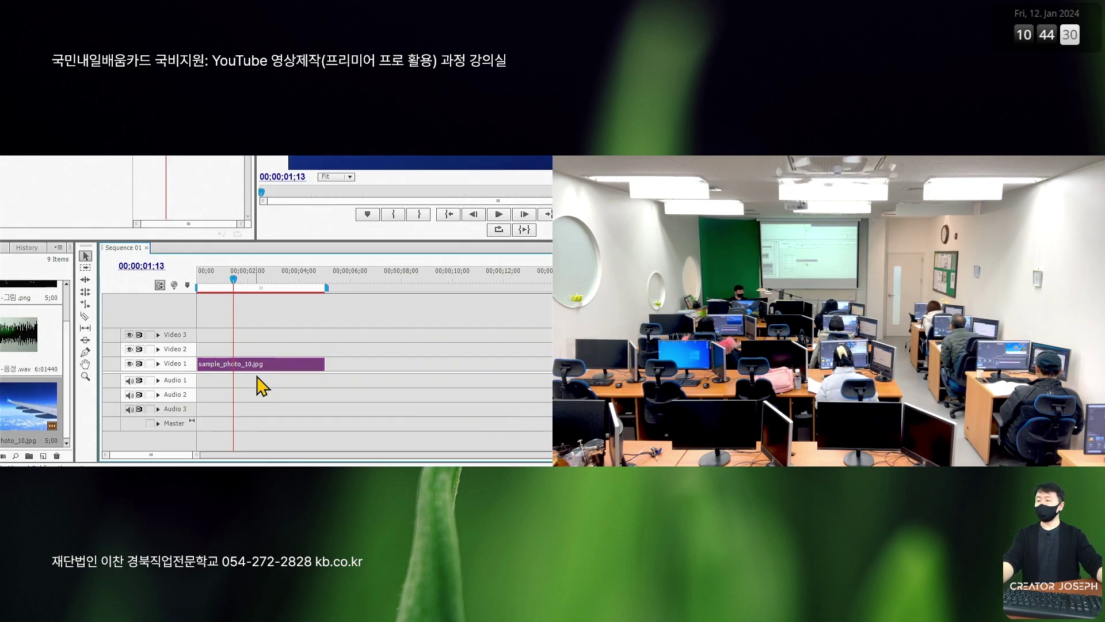
{"action": "key", "text": "Delete"}
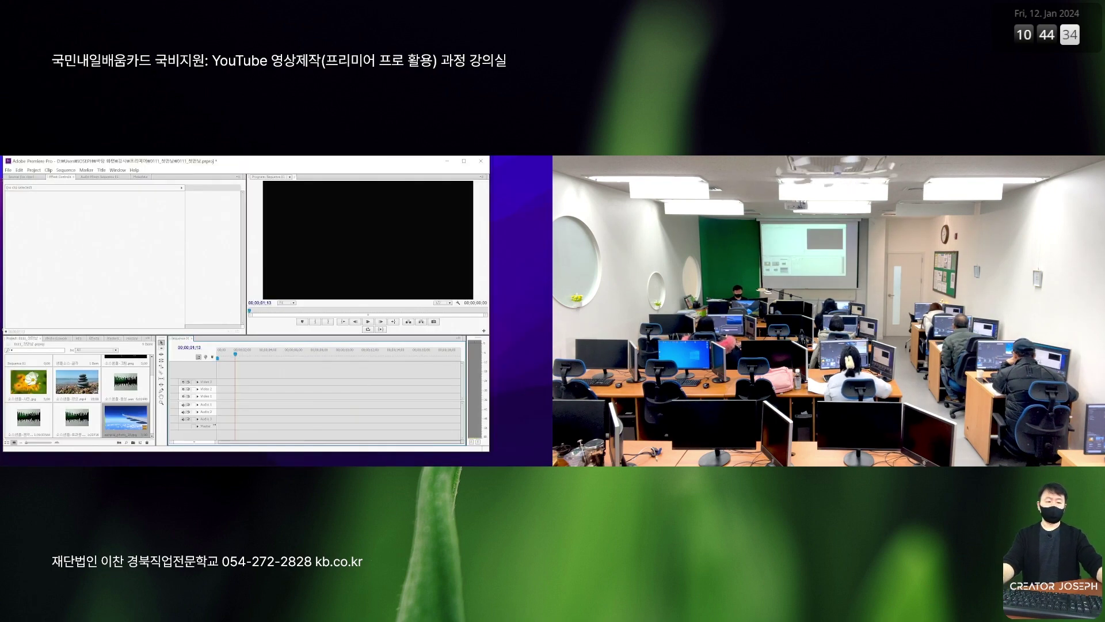
{"action": "key", "text": "alt+Tab"}
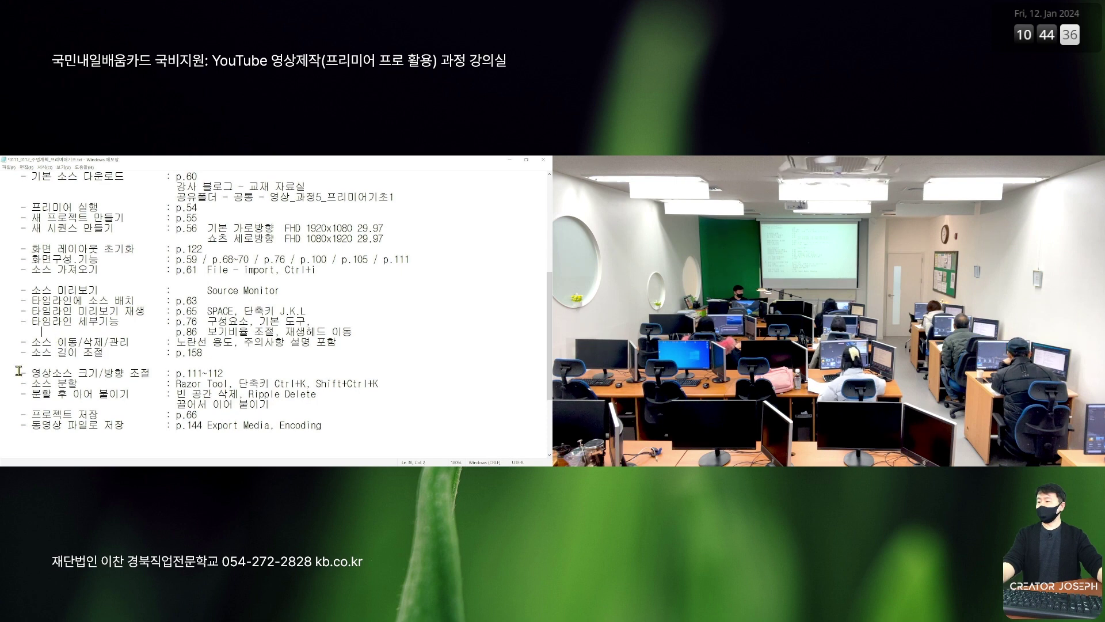
Step: Remove the blank line after 소스 길이 조절; add blank lines after 영상소스 크기/방향 조절 and above 분할 후 이어 붙이기
{"action": "left_click_drag", "start_coordinate": [10, 382], "coordinate": [414, 384]}
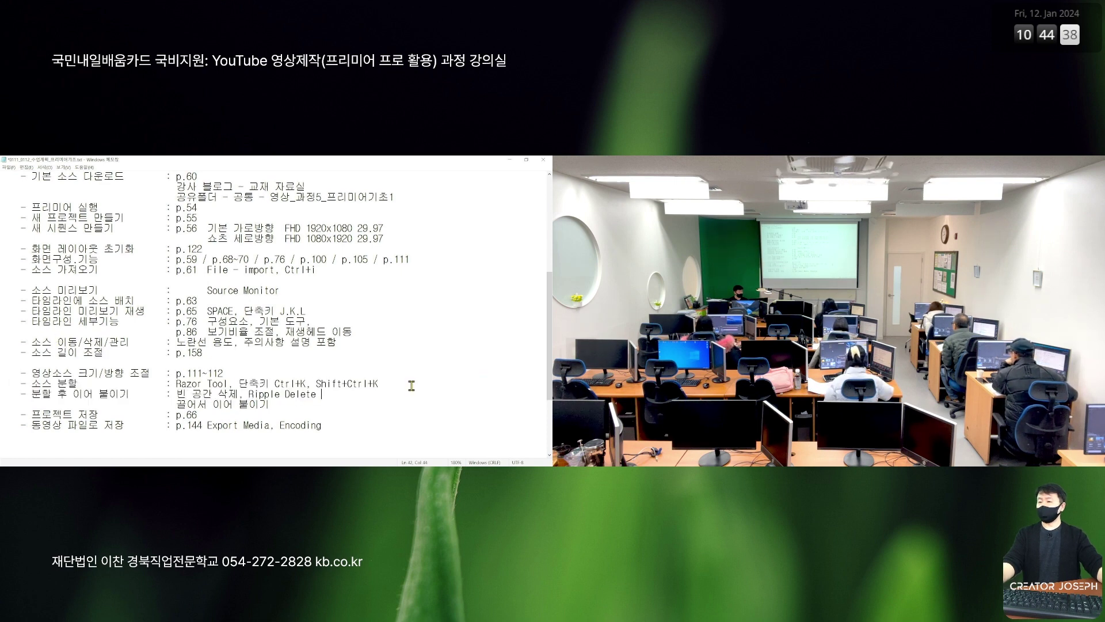
{"action": "left_click", "coordinate": [414, 383]}
{"action": "left_click", "coordinate": [438, 397]}
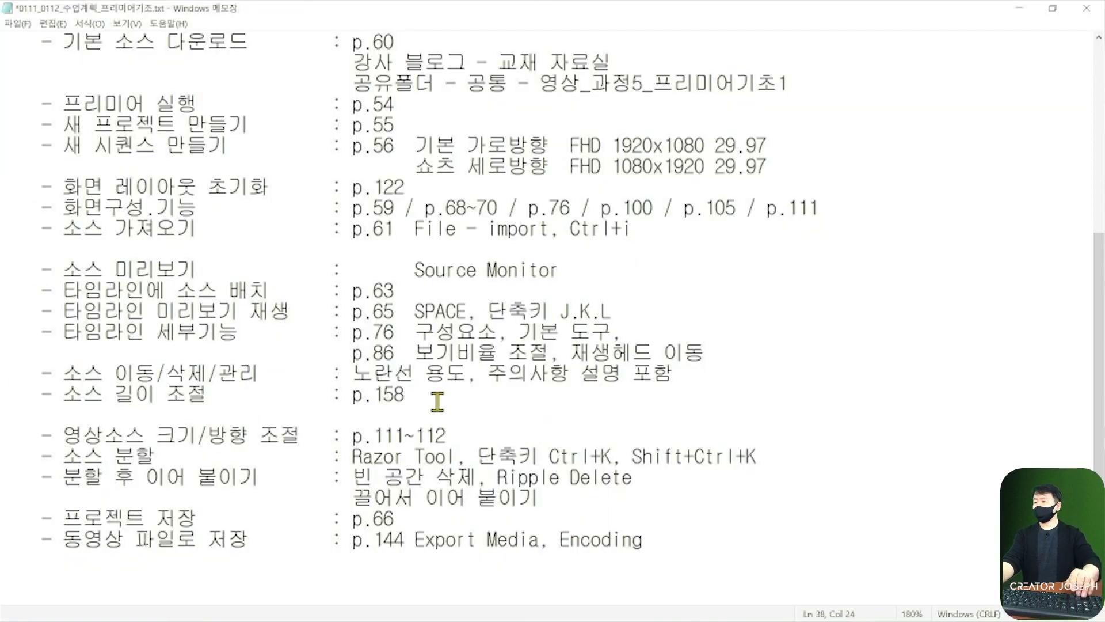
{"action": "key", "text": "Down"}
{"action": "key", "text": "Delete"}
{"action": "key", "text": "Down"}
{"action": "key", "text": "Return"}
{"action": "key", "text": "Down"}
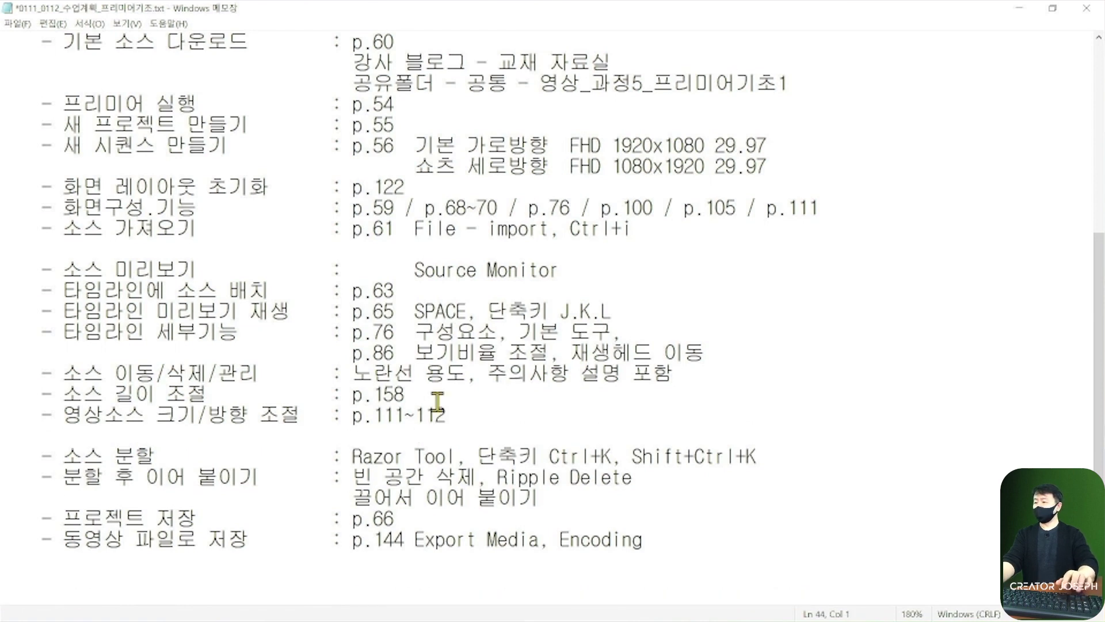
{"action": "key", "text": "Return"}
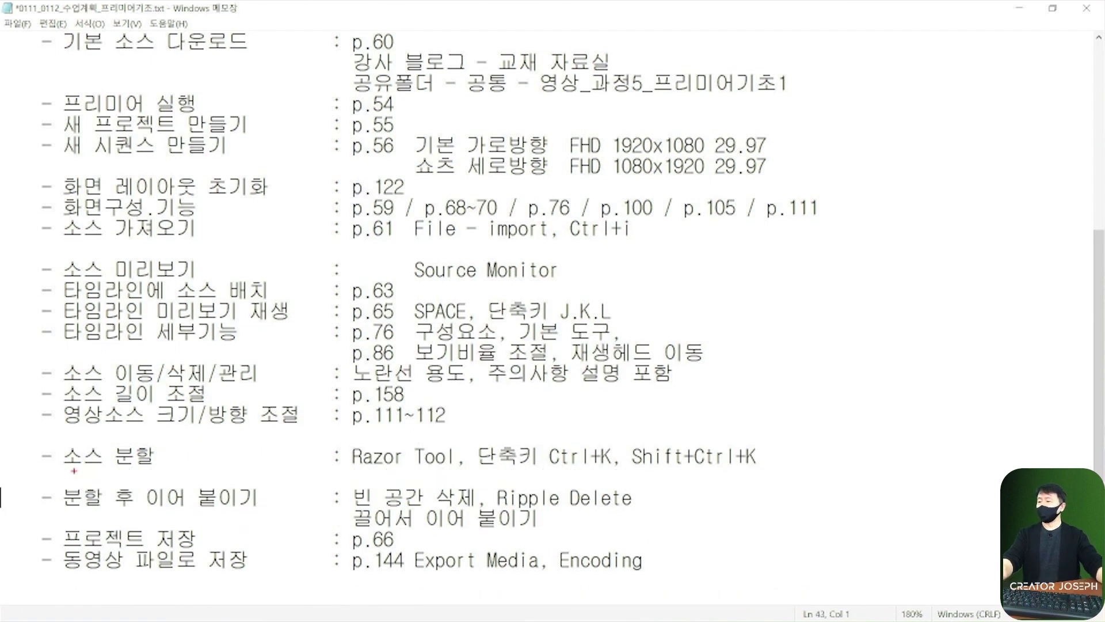
{"action": "left_click_drag", "start_coordinate": [10, 429], "coordinate": [328, 472]}
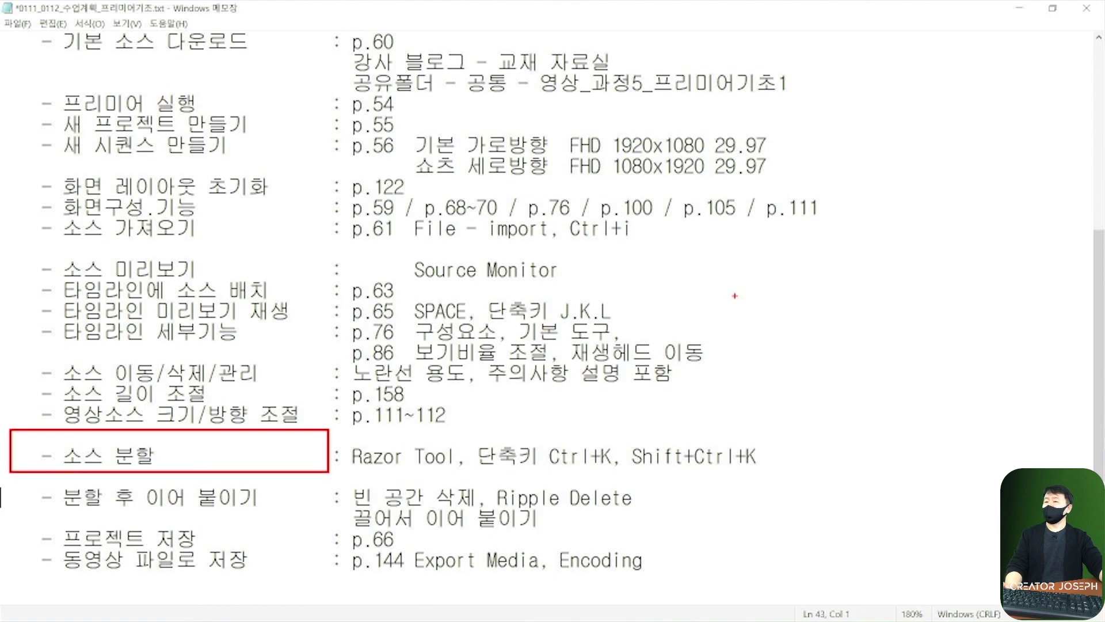
{"action": "left_click_drag", "start_coordinate": [735, 296], "coordinate": [1054, 337]}
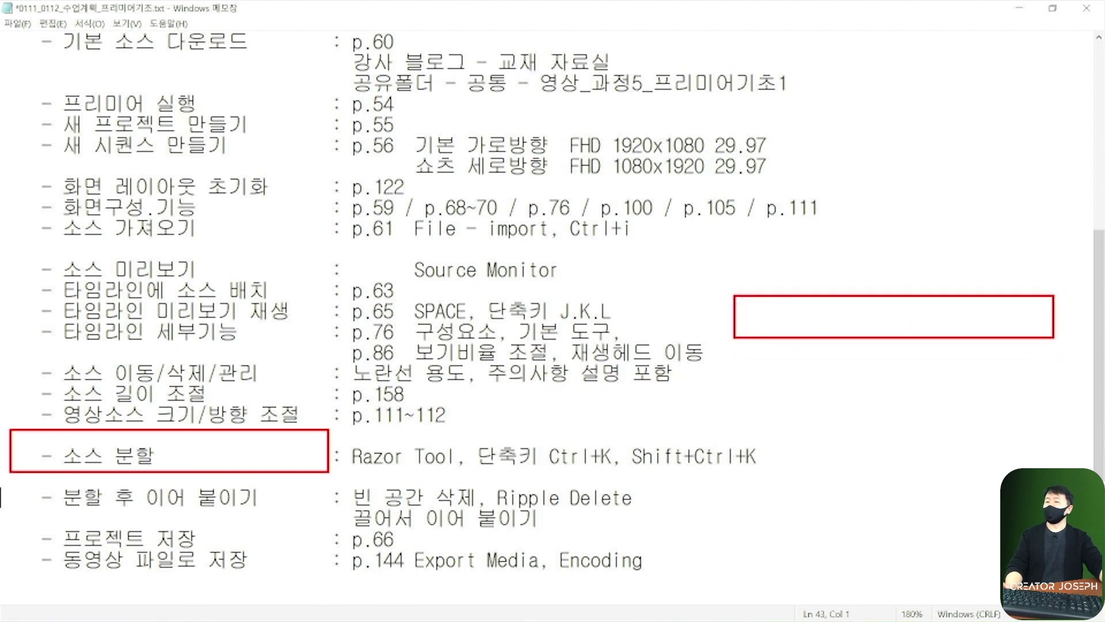
{"action": "mouse_move", "coordinate": [743, 306]}
{"action": "left_mouse_down"}
{"action": "mouse_move", "coordinate": [748, 336]}
{"action": "mouse_move", "coordinate": [764, 345]}
{"action": "left_mouse_up"}
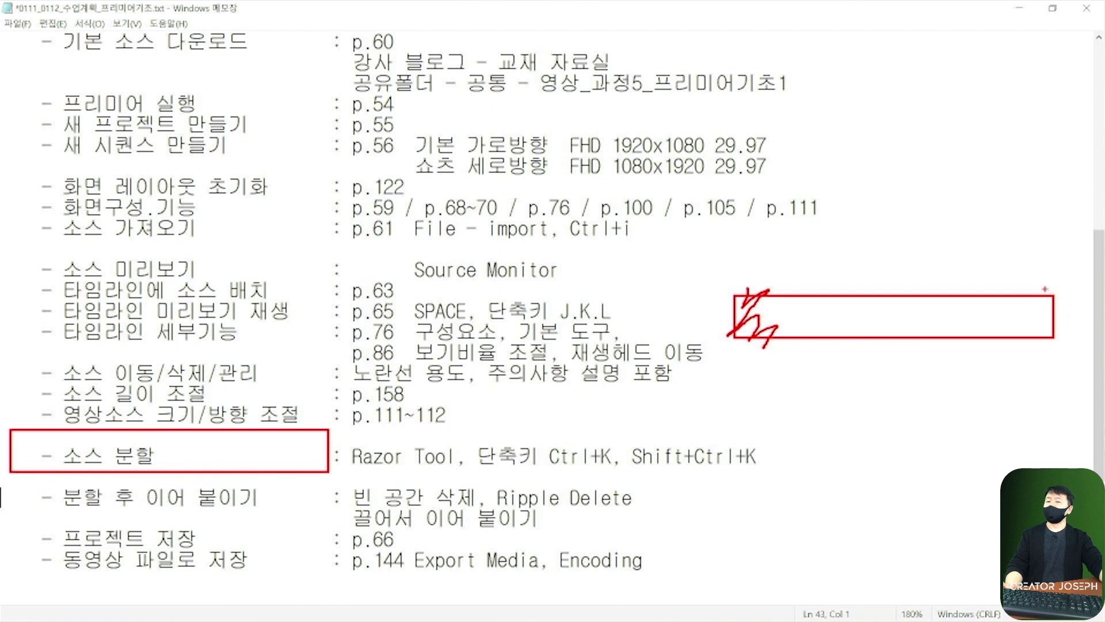
{"action": "left_click_drag", "start_coordinate": [1040, 328], "coordinate": [1053, 359]}
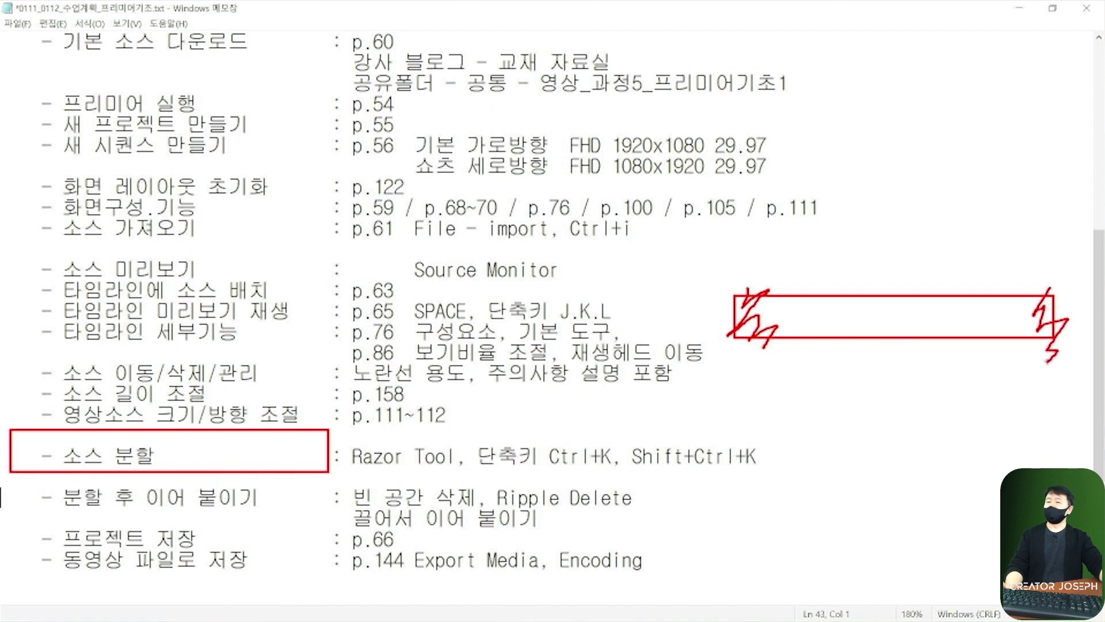
{"action": "left_click_drag", "start_coordinate": [835, 283], "coordinate": [884, 369]}
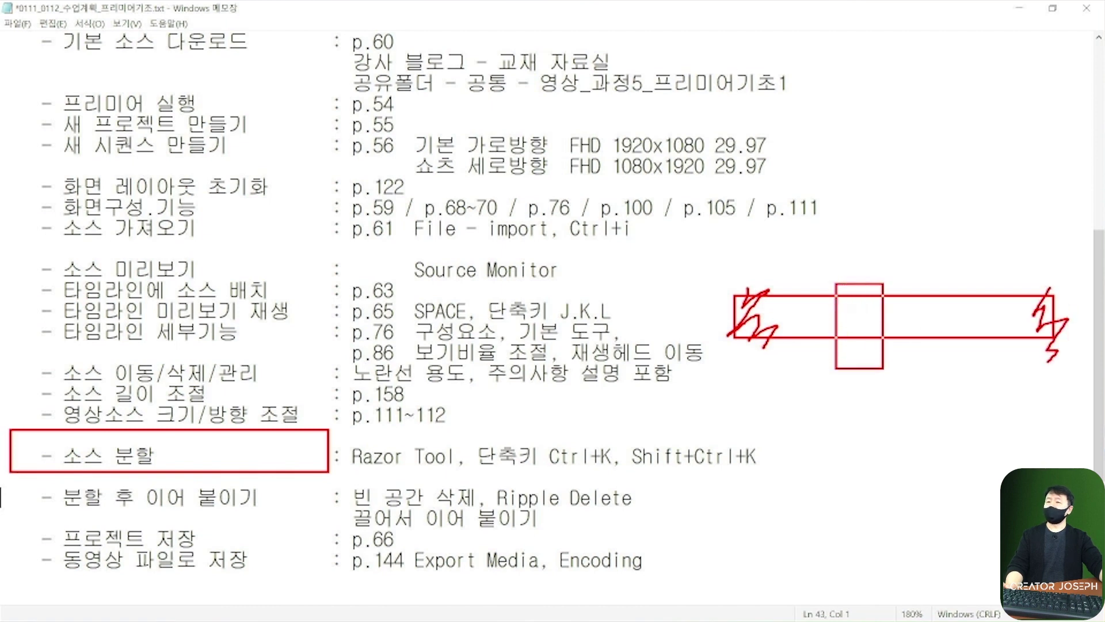
{"action": "left_click_drag", "start_coordinate": [786, 239], "coordinate": [813, 277]}
{"action": "left_click_drag", "start_coordinate": [844, 232], "coordinate": [825, 275]}
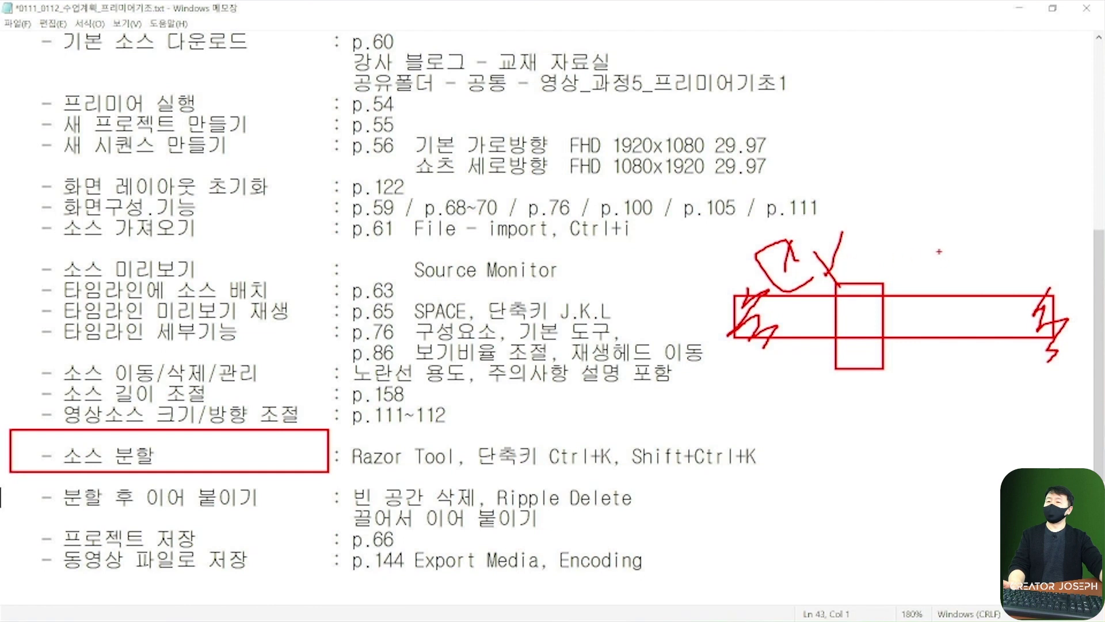
{"action": "left_click_drag", "start_coordinate": [815, 260], "coordinate": [901, 260]}
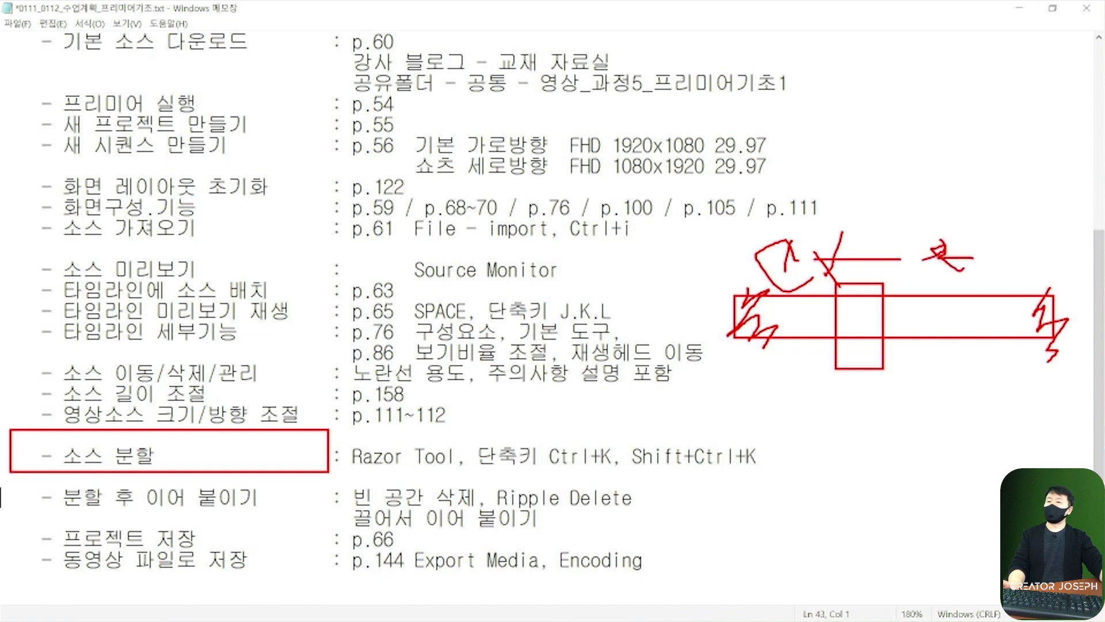
{"action": "left_click_drag", "start_coordinate": [834, 268], "coordinate": [908, 268]}
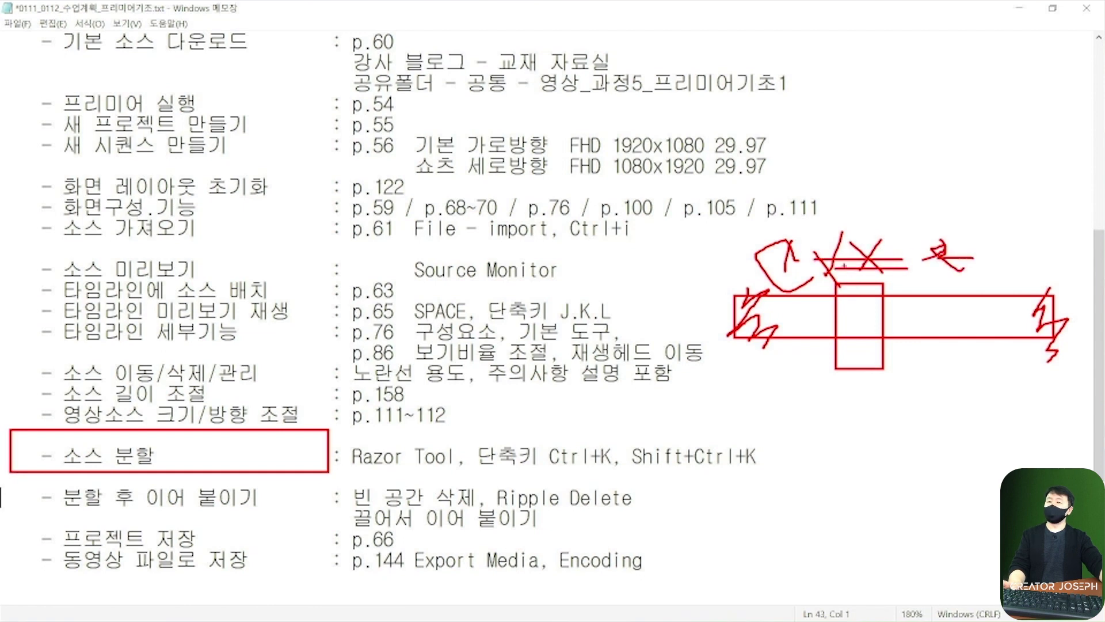
{"action": "mouse_move", "coordinate": [836, 268]}
{"action": "left_mouse_down"}
{"action": "mouse_move", "coordinate": [835, 368]}
{"action": "mouse_move", "coordinate": [887, 262]}
{"action": "left_mouse_up"}
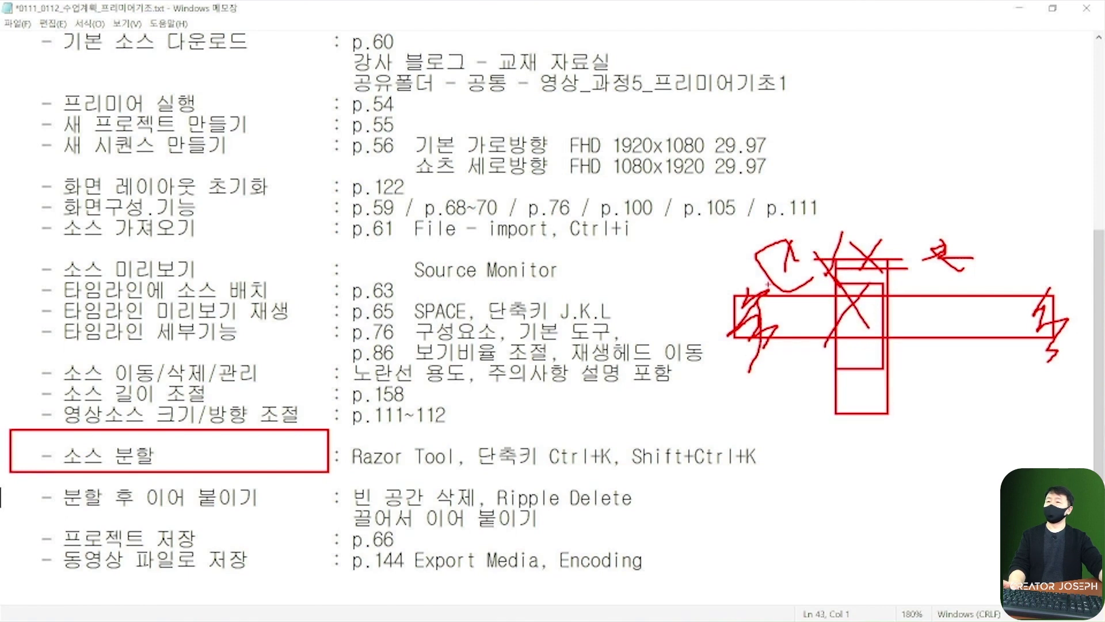
{"action": "key", "text": "Escape"}
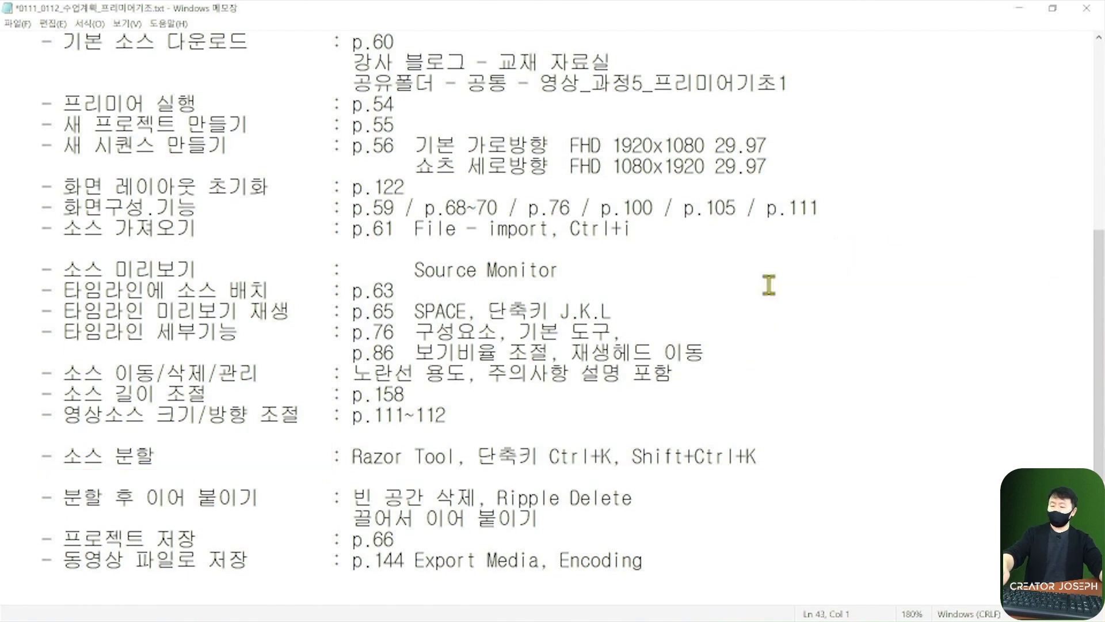
{"action": "mouse_move", "coordinate": [734, 275]}
{"action": "left_mouse_down"}
{"action": "mouse_move", "coordinate": [970, 333]}
{"action": "mouse_move", "coordinate": [1042, 332]}
{"action": "left_mouse_up"}
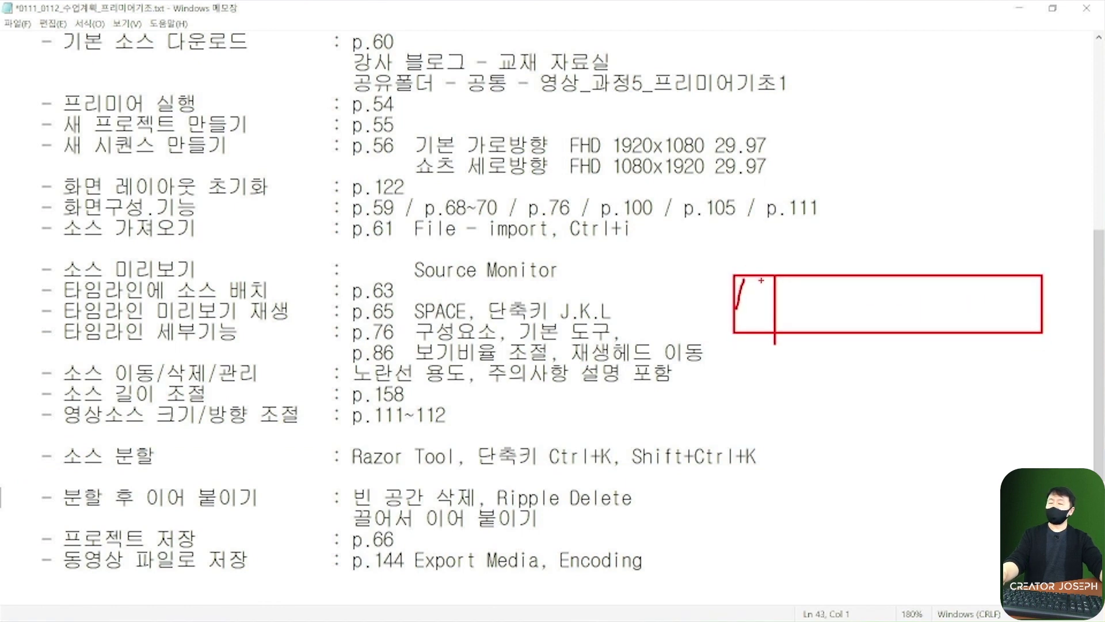
{"action": "left_click_drag", "start_coordinate": [755, 252], "coordinate": [795, 239]}
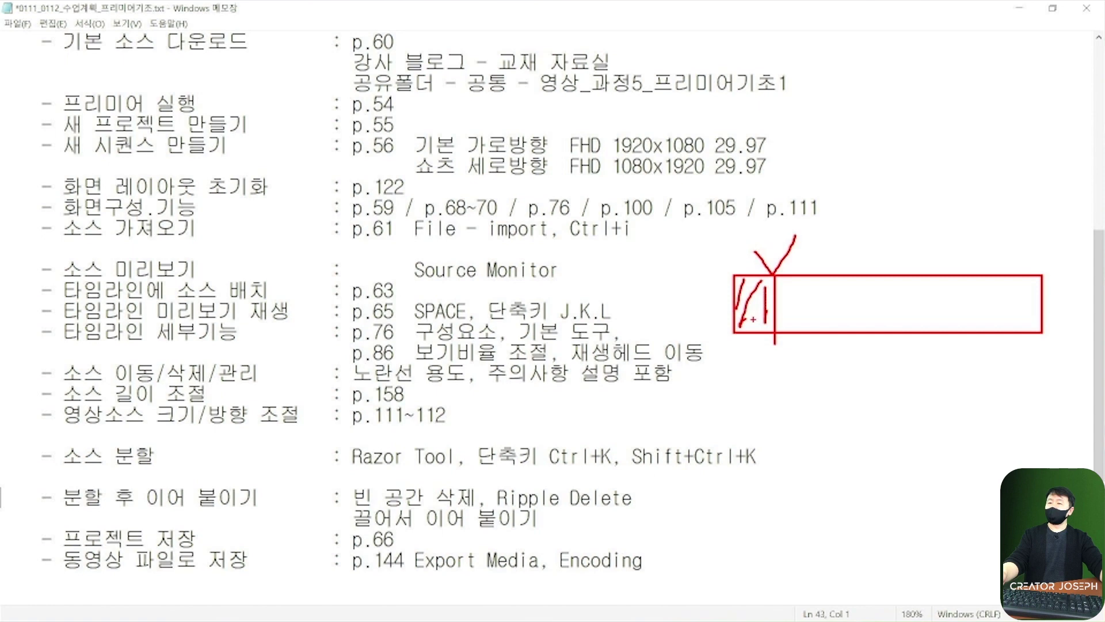
{"action": "mouse_move", "coordinate": [764, 315]}
{"action": "left_mouse_down"}
{"action": "mouse_move", "coordinate": [724, 380]}
{"action": "mouse_move", "coordinate": [793, 366]}
{"action": "left_mouse_up"}
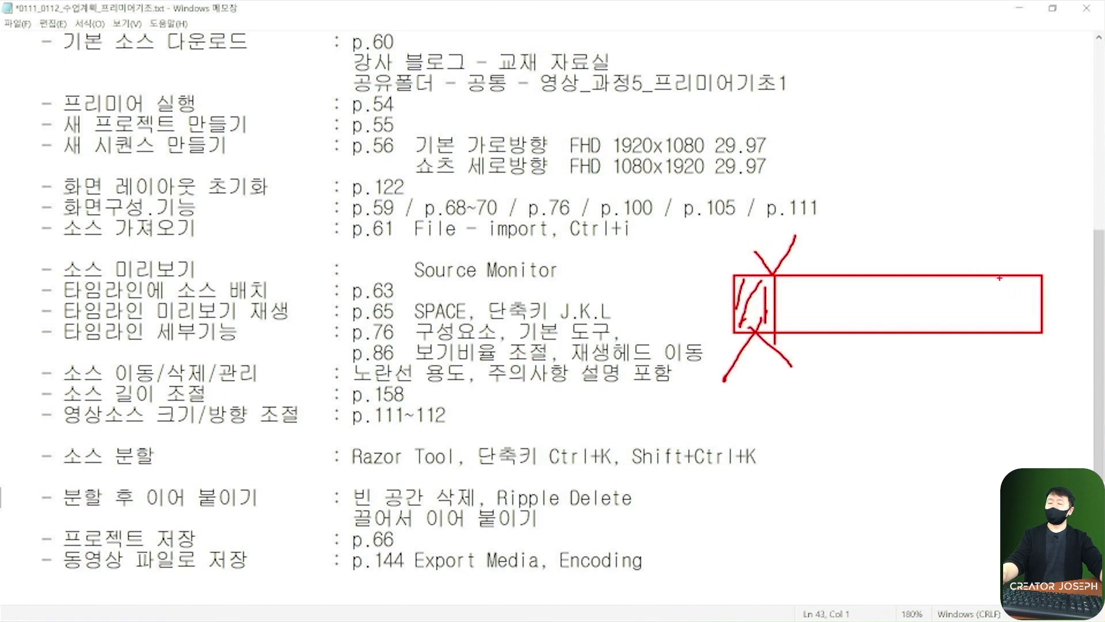
{"action": "left_click_drag", "start_coordinate": [1000, 278], "coordinate": [1069, 275]}
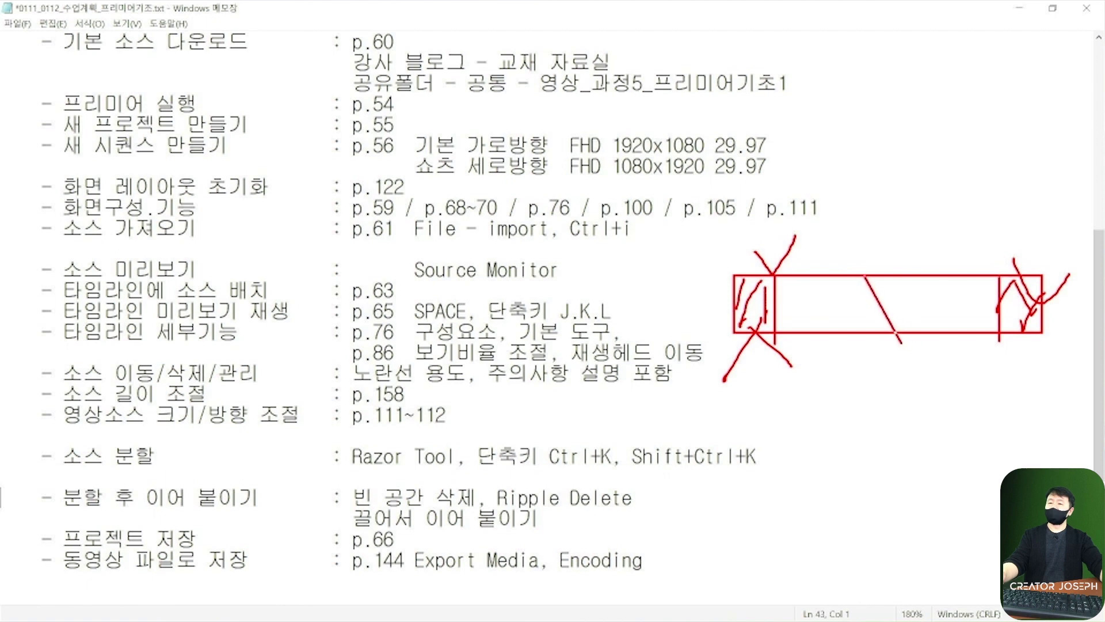
{"action": "left_click_drag", "start_coordinate": [858, 271], "coordinate": [904, 347]}
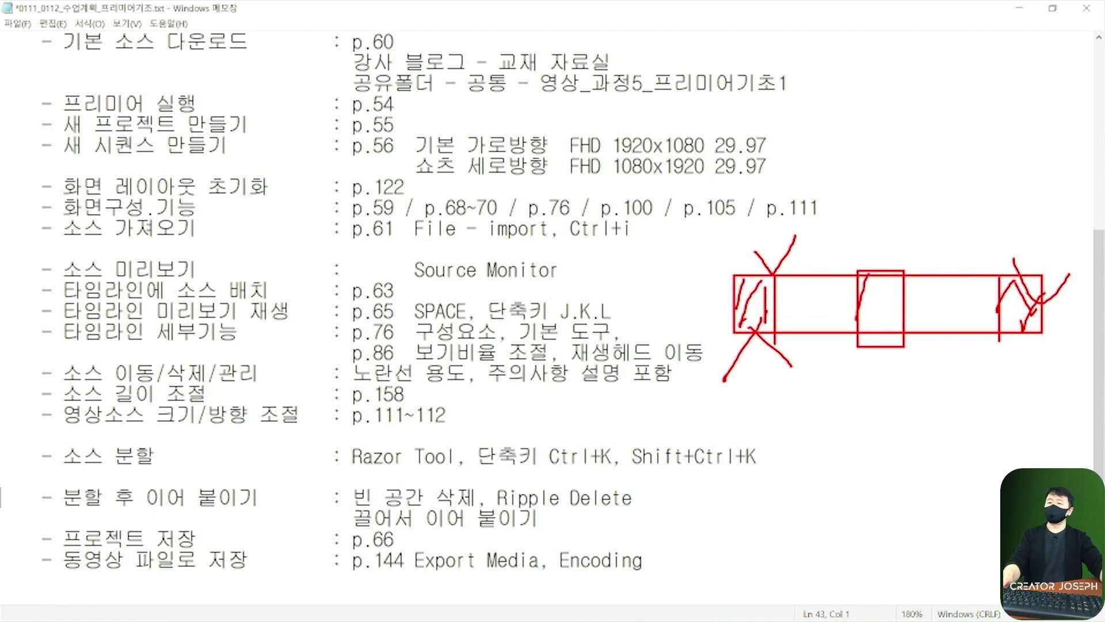
{"action": "left_click_drag", "start_coordinate": [889, 232], "coordinate": [868, 262]}
{"action": "left_click_drag", "start_coordinate": [863, 230], "coordinate": [904, 294]}
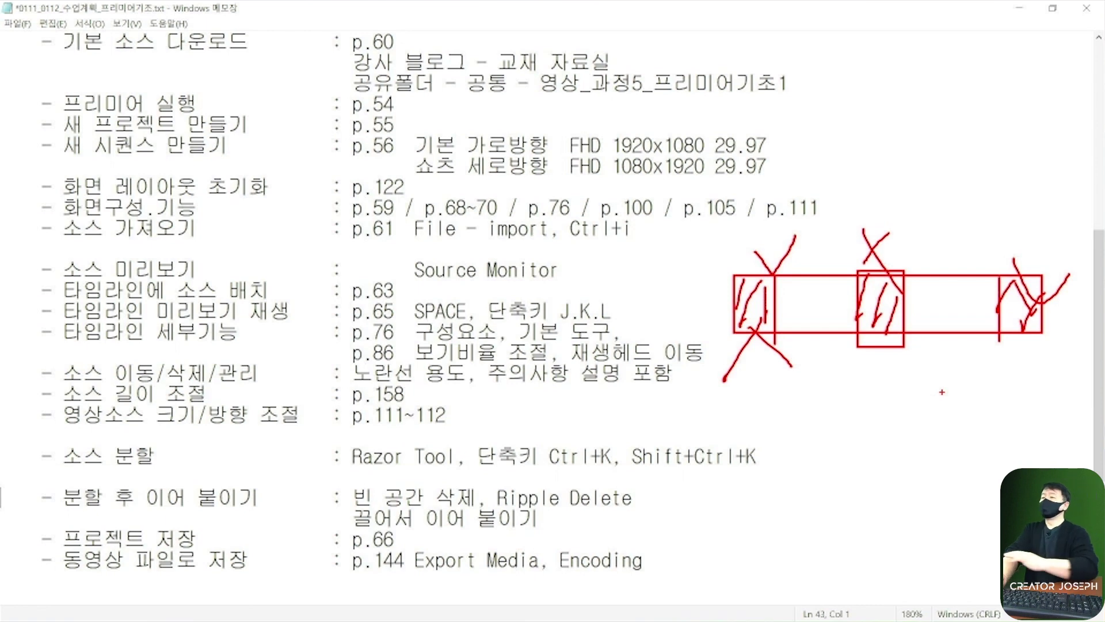
{"action": "key", "text": "Escape"}
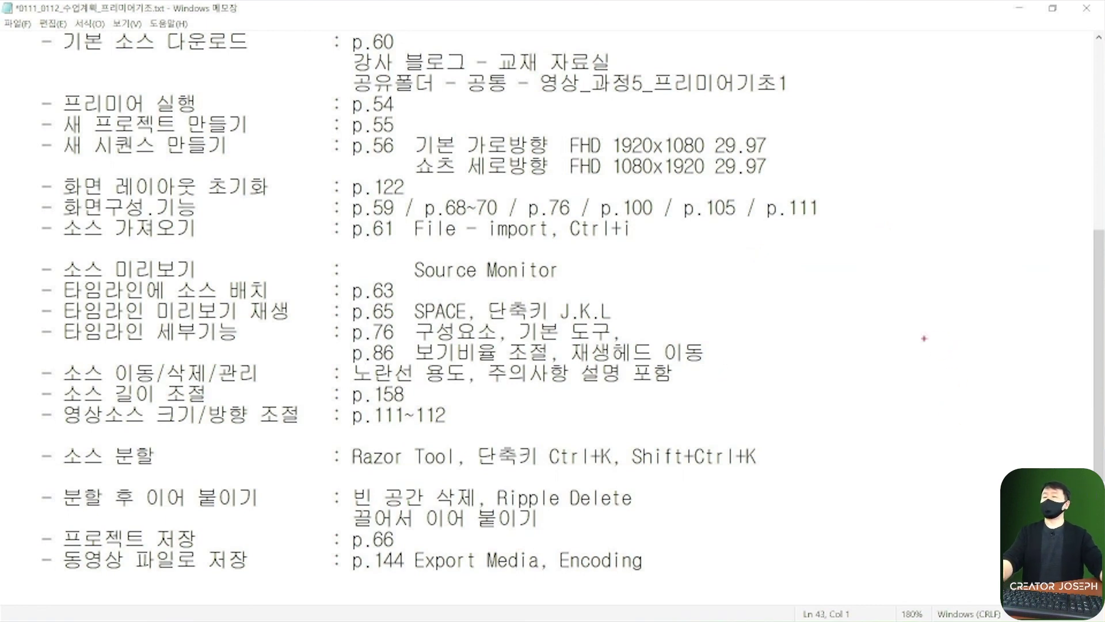
{"action": "left_click_drag", "start_coordinate": [712, 248], "coordinate": [1011, 331]}
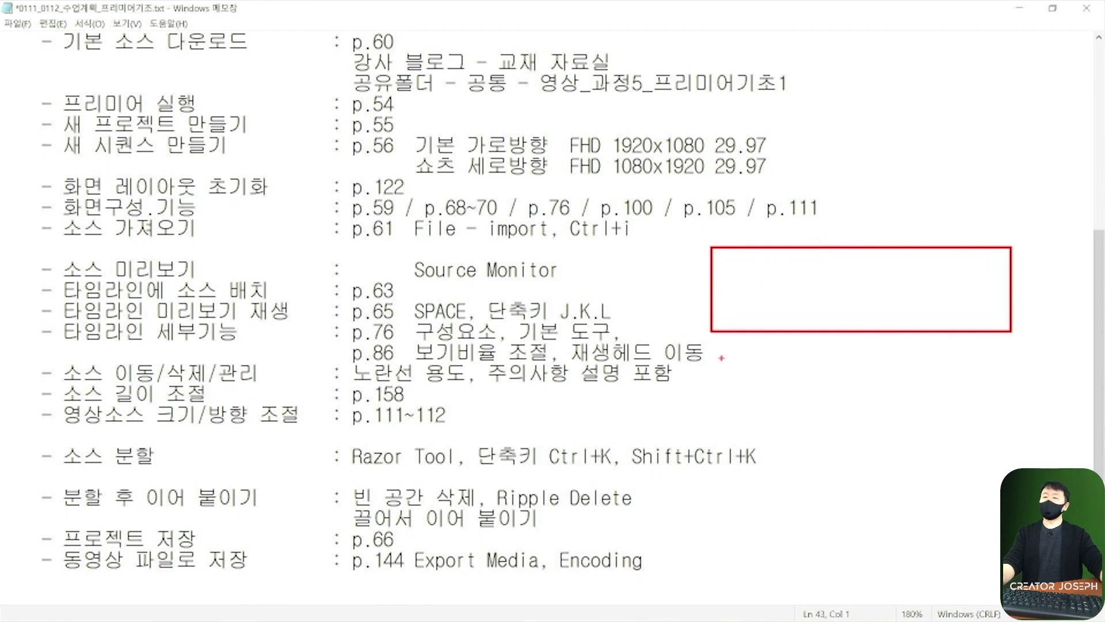
{"action": "left_click_drag", "start_coordinate": [811, 242], "coordinate": [912, 328]}
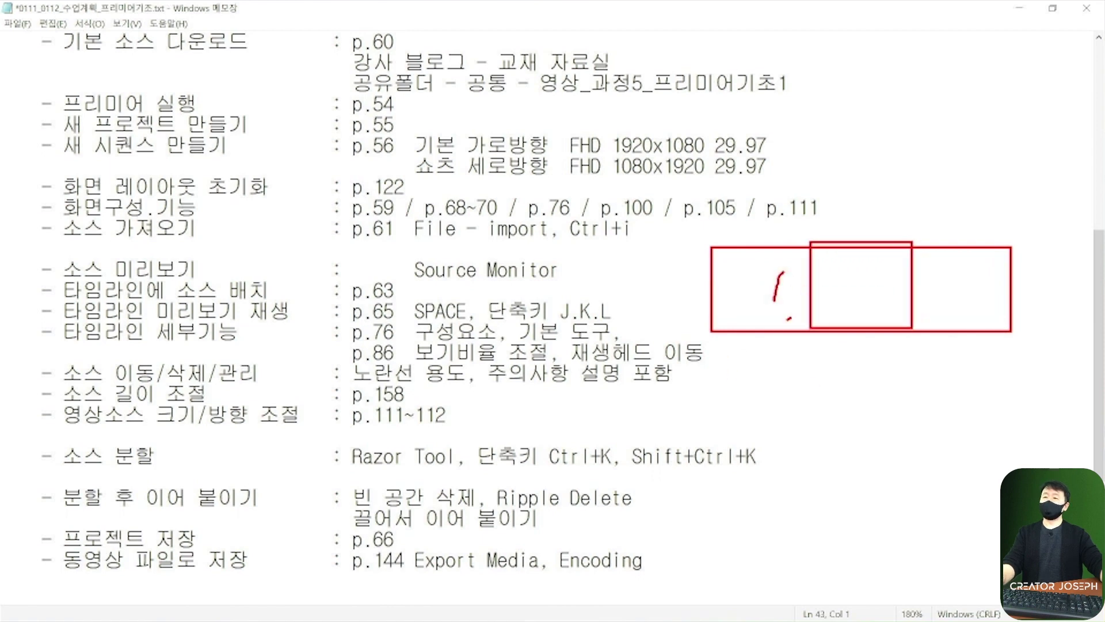
{"action": "left_click_drag", "start_coordinate": [788, 318], "coordinate": [812, 285]}
{"action": "left_click_drag", "start_coordinate": [964, 303], "coordinate": [994, 292]}
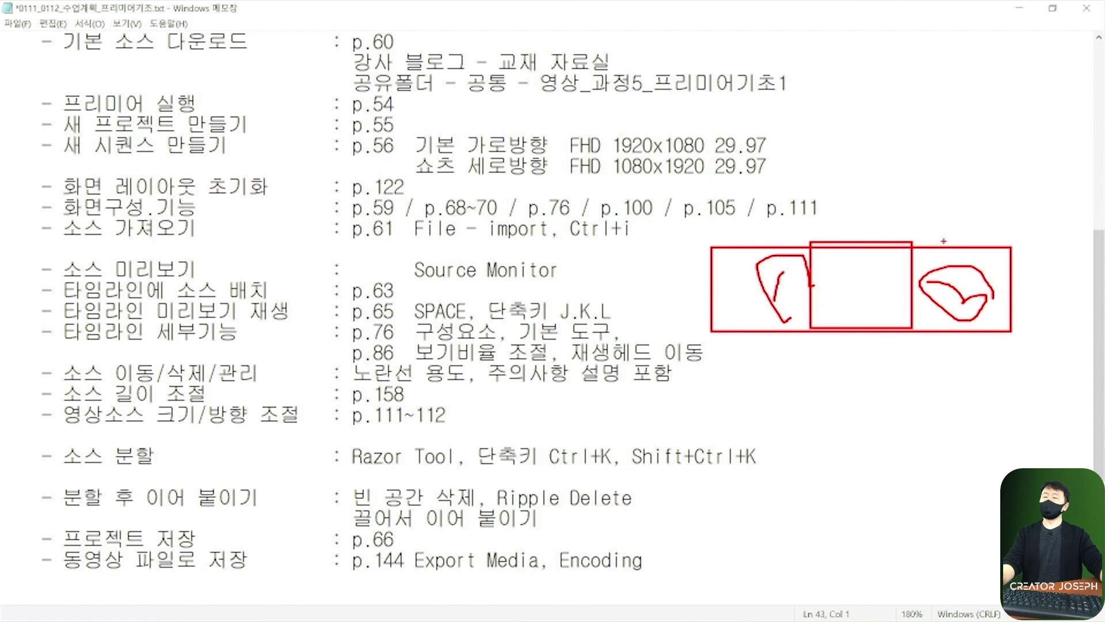
{"action": "left_click_drag", "start_coordinate": [806, 217], "coordinate": [805, 347]}
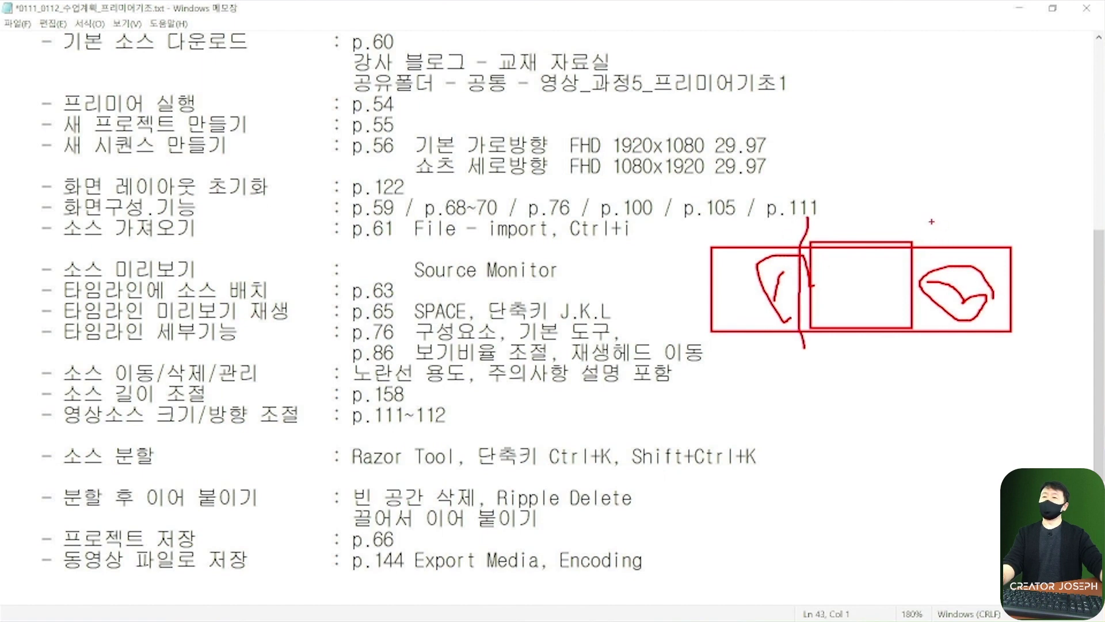
{"action": "mouse_move", "coordinate": [921, 284]}
{"action": "left_mouse_down"}
{"action": "mouse_move", "coordinate": [921, 368]}
{"action": "mouse_move", "coordinate": [829, 296]}
{"action": "left_mouse_up"}
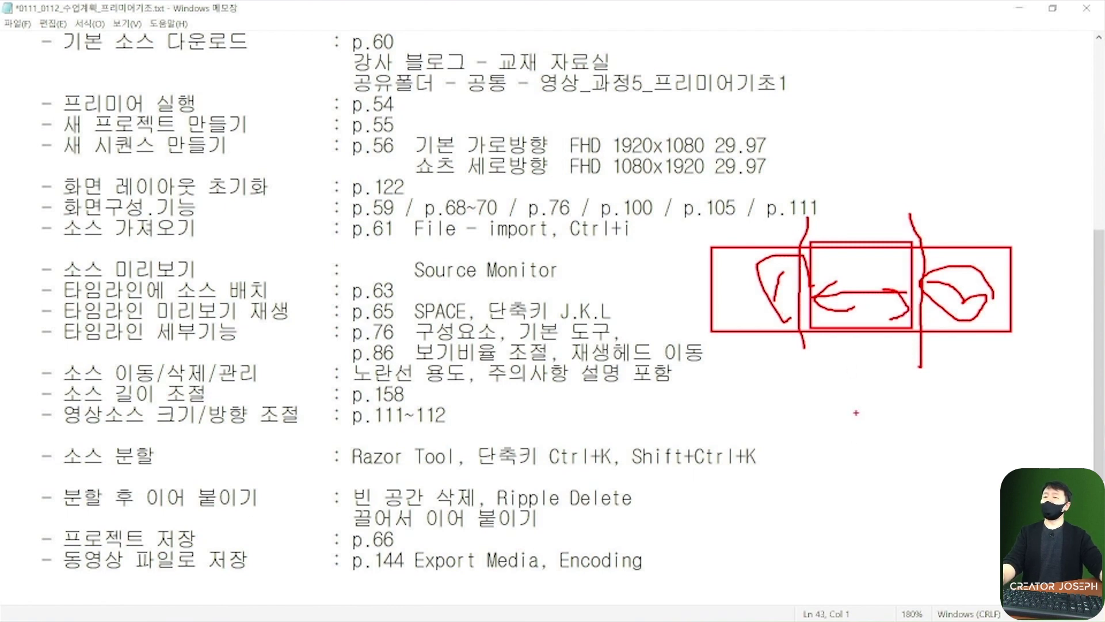
{"action": "left_click_drag", "start_coordinate": [29, 437], "coordinate": [198, 473]}
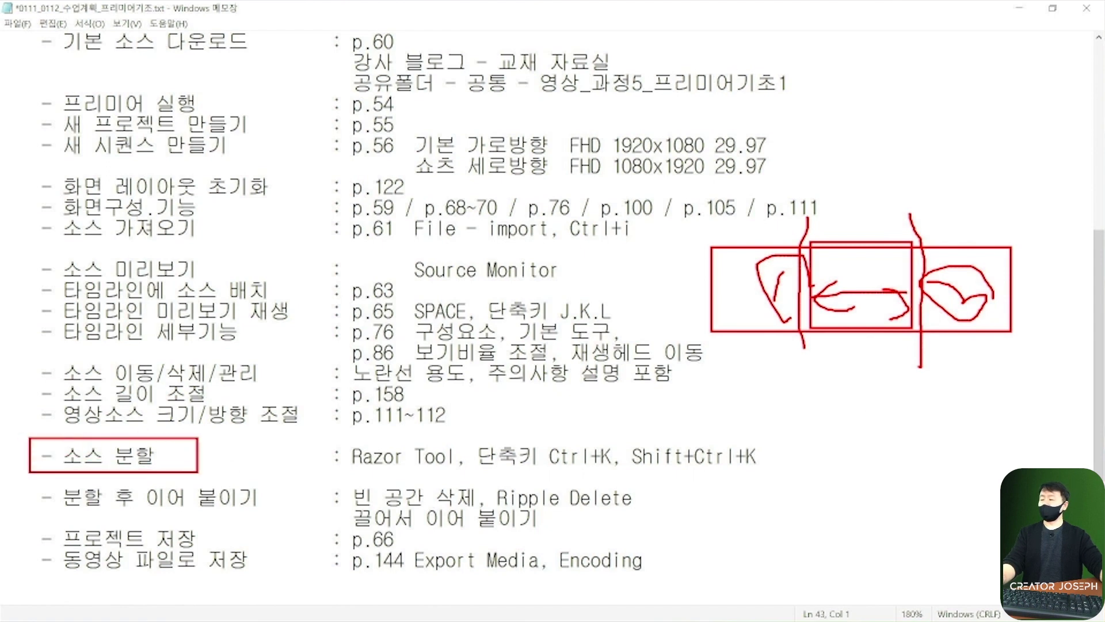
{"action": "key", "text": "Escape"}
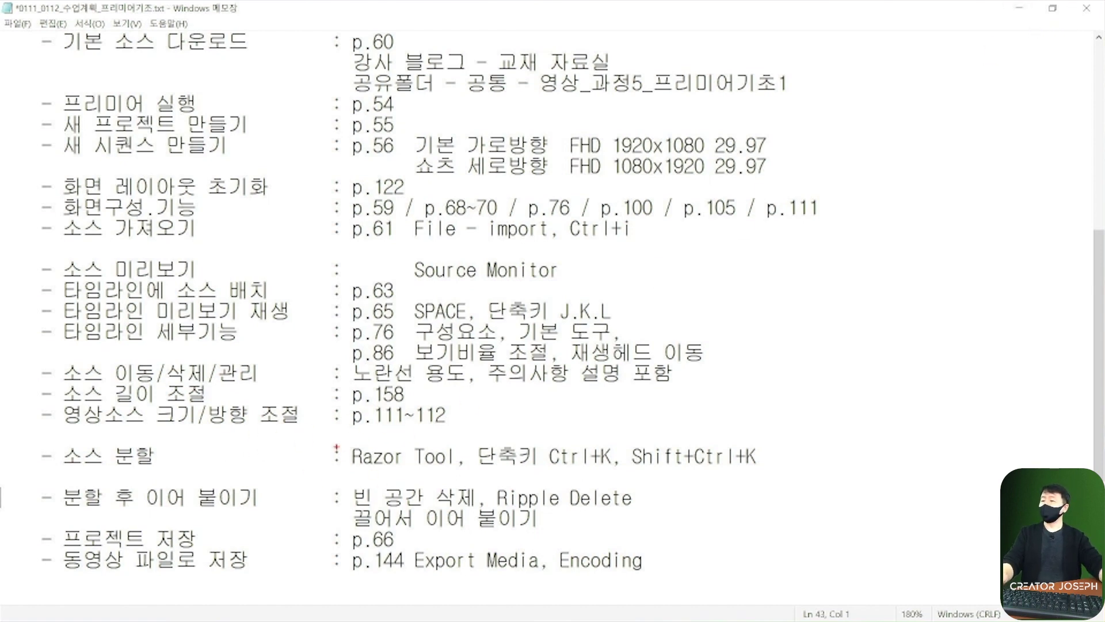
{"action": "left_click_drag", "start_coordinate": [337, 441], "coordinate": [461, 479]}
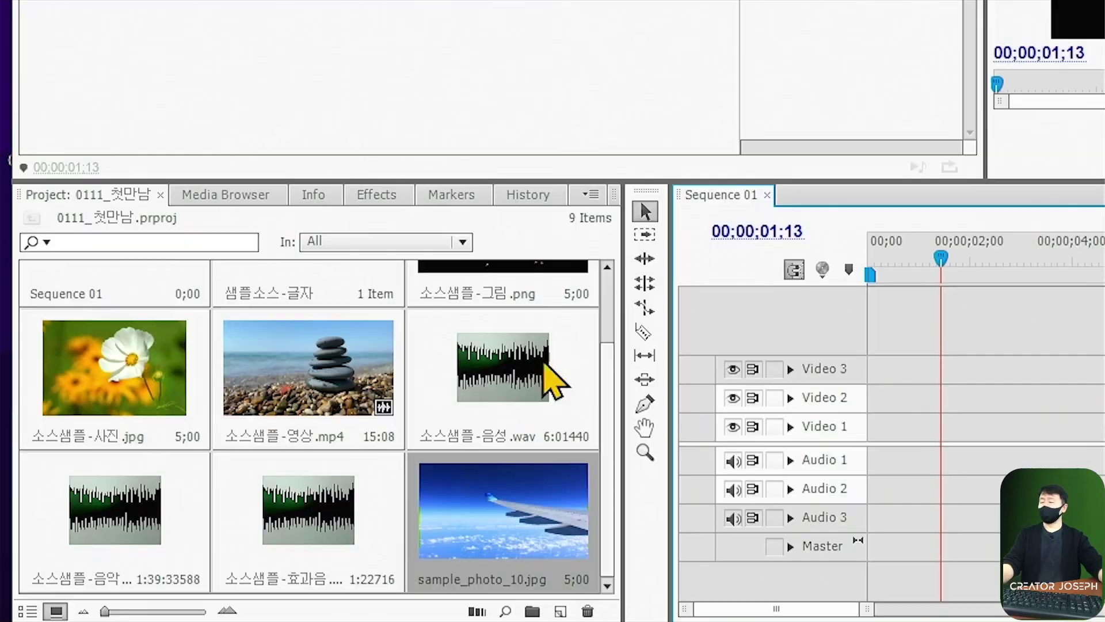
Step: Place 소스샘플-영상.mp4 at the start of Video 1, with its audio on Audio 1
{"action": "left_click", "coordinate": [305, 360]}
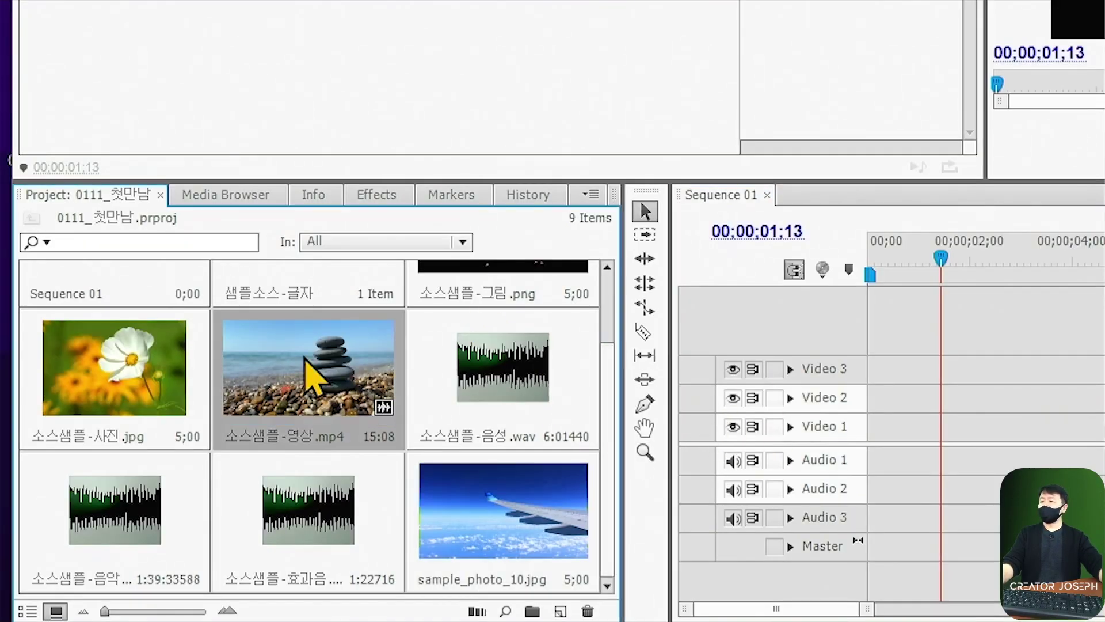
{"action": "left_click_drag", "start_coordinate": [299, 368], "coordinate": [705, 458]}
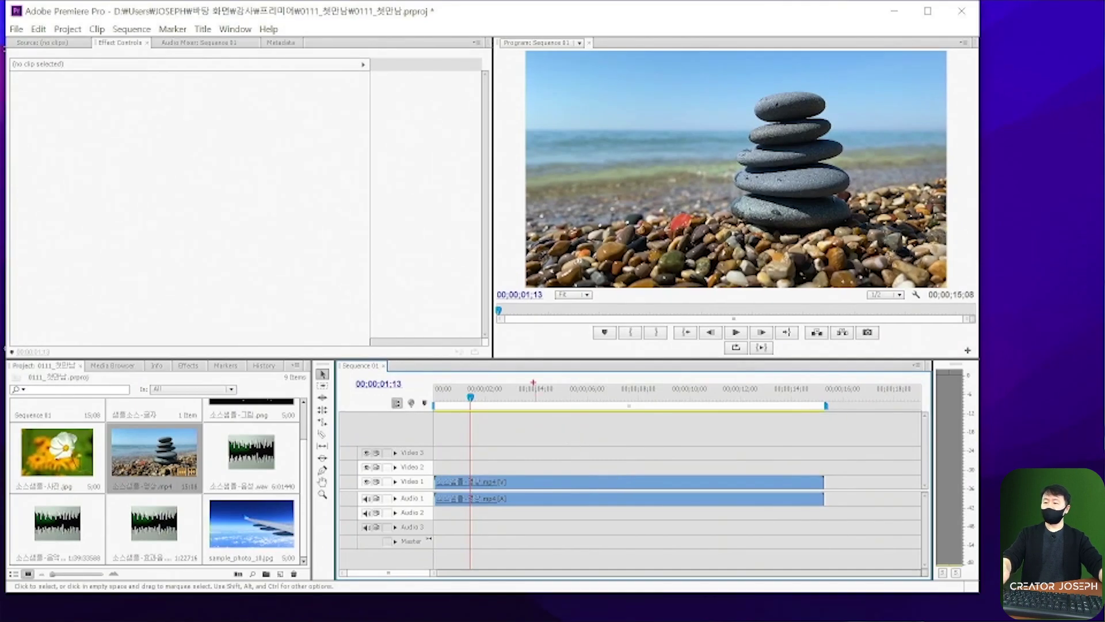
{"action": "left_click_drag", "start_coordinate": [533, 382], "coordinate": [591, 399]}
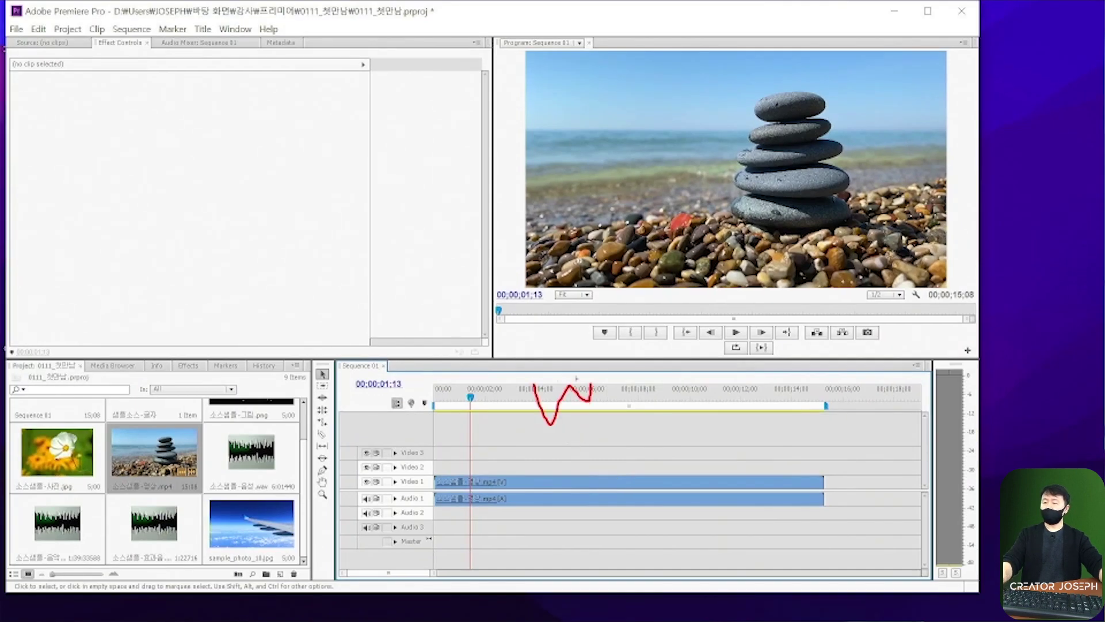
{"action": "left_click_drag", "start_coordinate": [505, 401], "coordinate": [605, 400]}
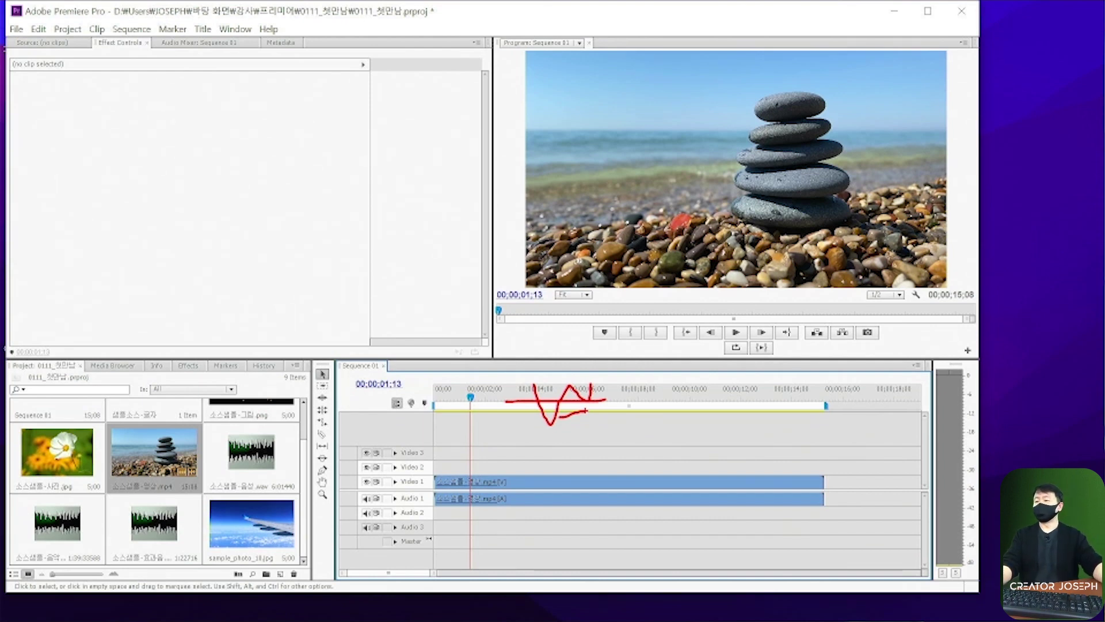
{"action": "key", "text": "Escape"}
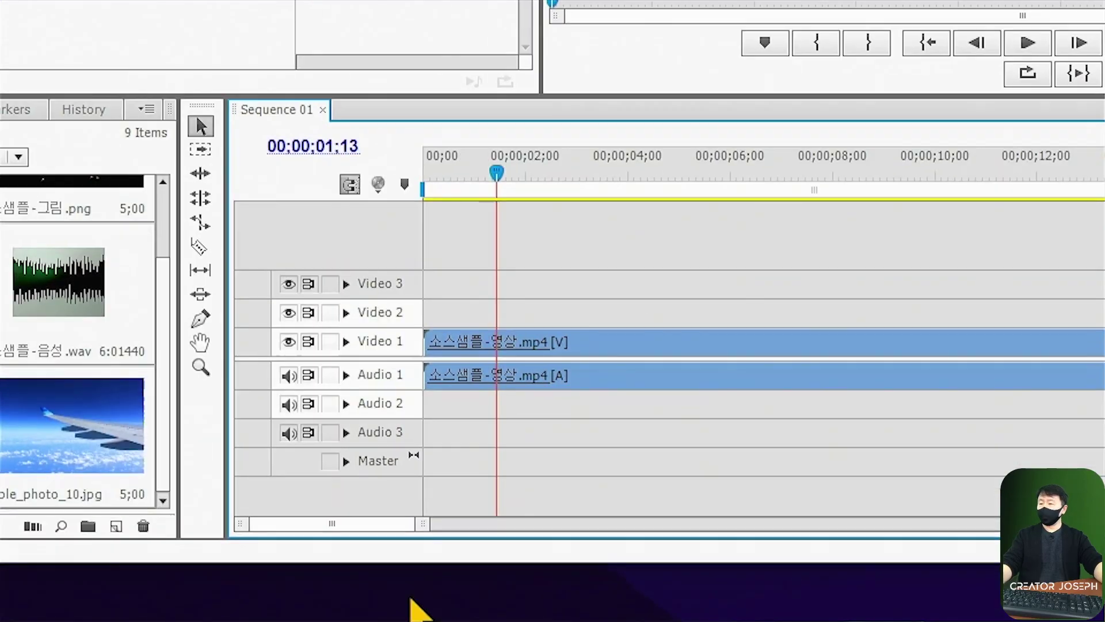
Step: Expand the Video 1 track, select the beach clip, and switch to the Razor Tool
{"action": "left_click_drag", "start_coordinate": [621, 173], "coordinate": [597, 169]}
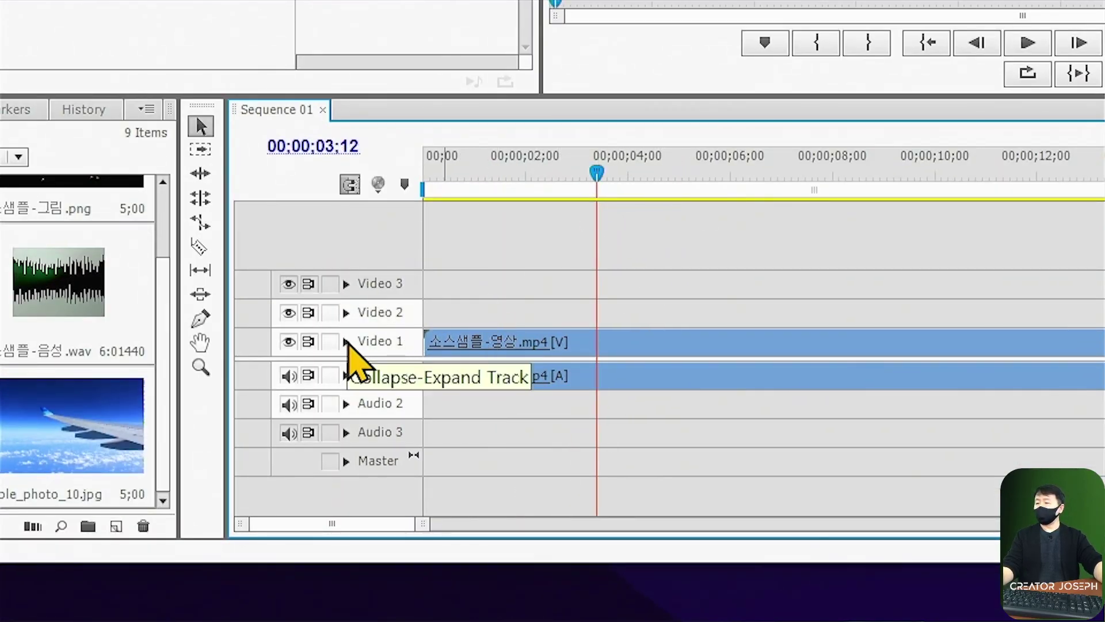
{"action": "left_click", "coordinate": [347, 342]}
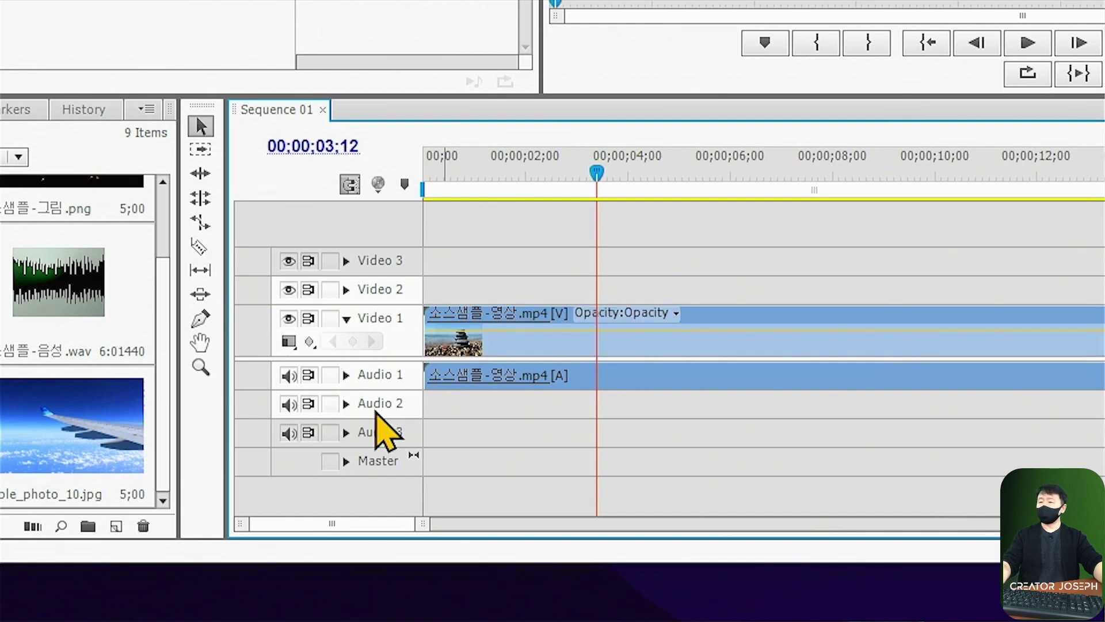
{"action": "left_click_drag", "start_coordinate": [639, 173], "coordinate": [700, 171]}
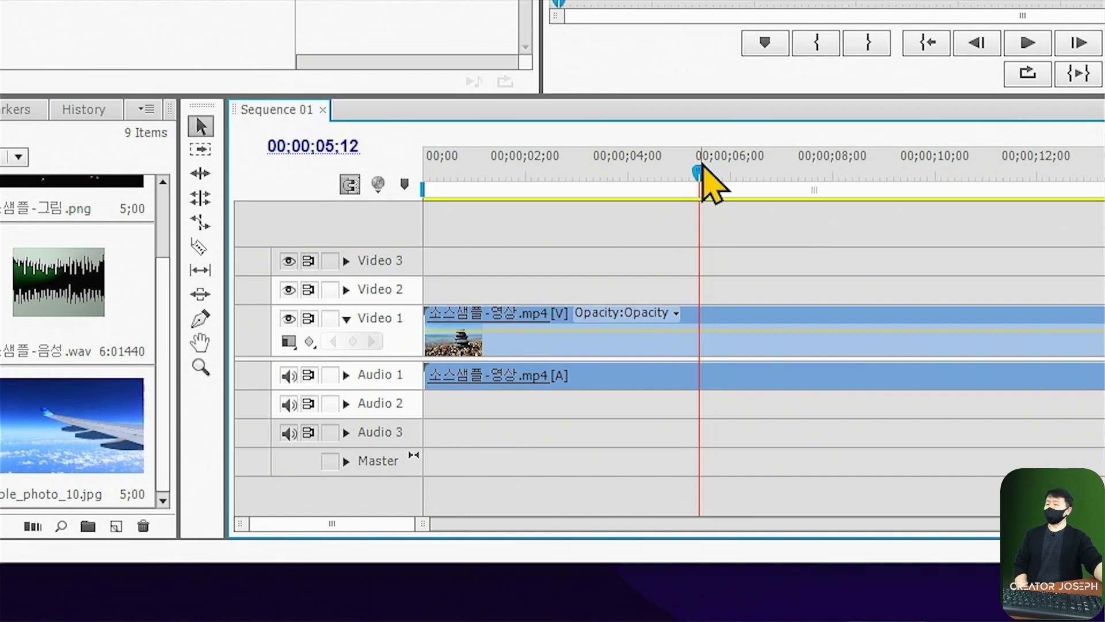
{"action": "left_click", "coordinate": [691, 172]}
{"action": "left_click", "coordinate": [733, 333]}
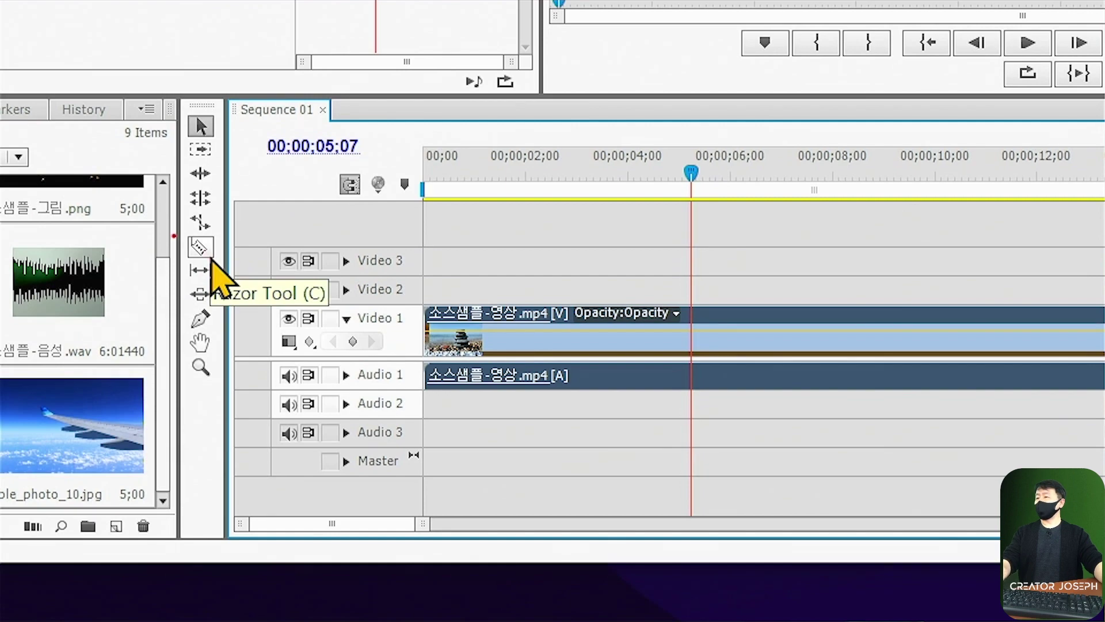
{"action": "left_click", "coordinate": [201, 248]}
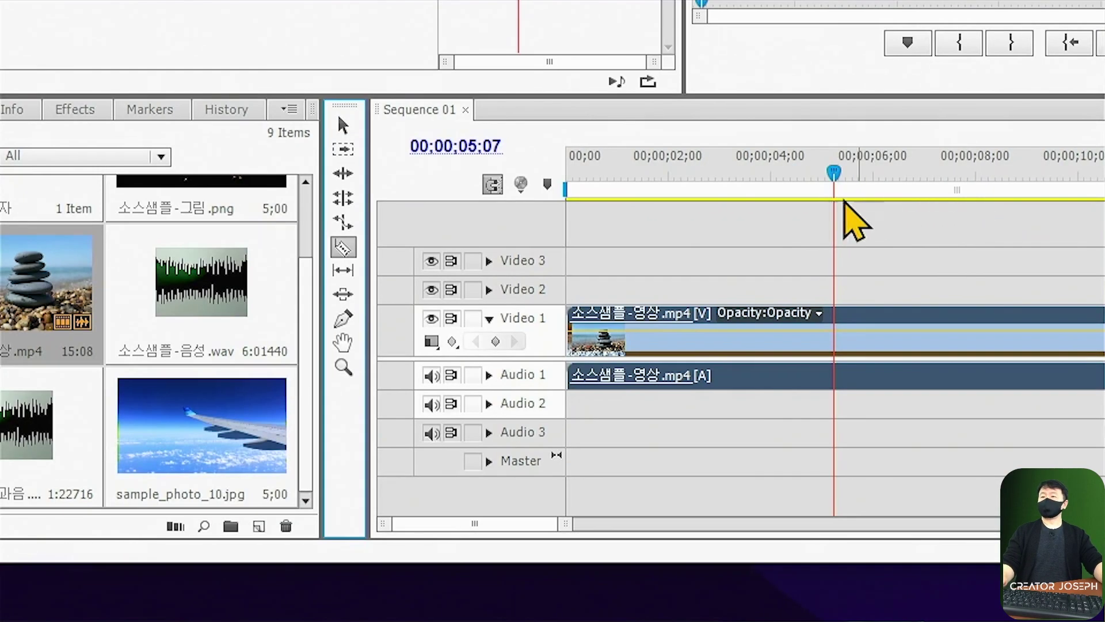
{"action": "left_click_drag", "start_coordinate": [844, 197], "coordinate": [738, 197]}
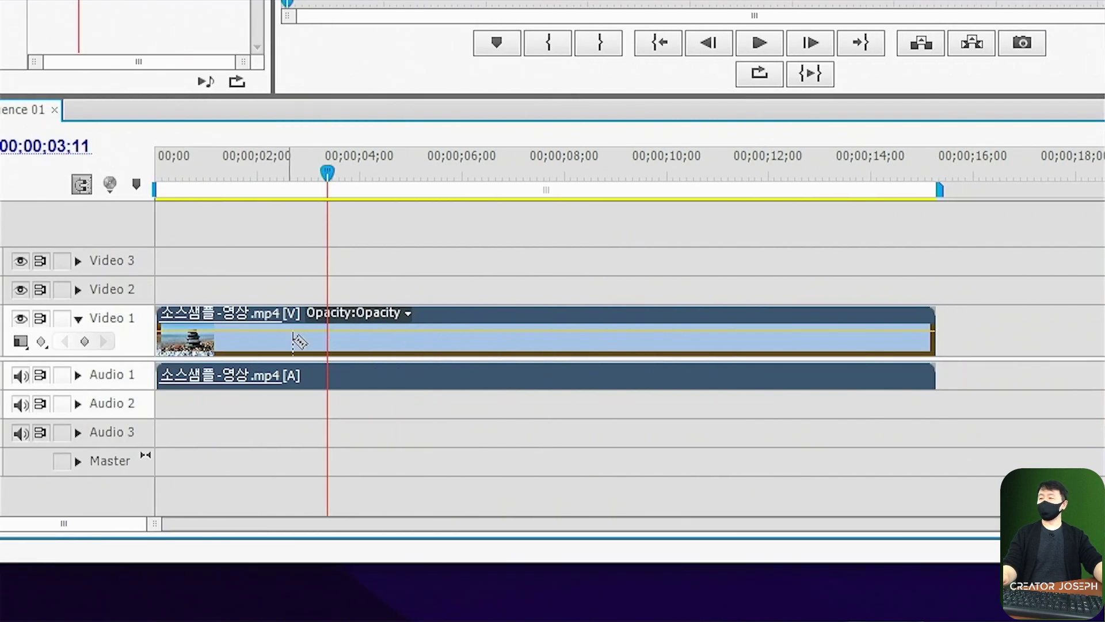
Step: Cut the beach clip at six points, then move the fourth piece up with the Selection Tool
{"action": "left_click", "coordinate": [271, 340]}
{"action": "left_click", "coordinate": [344, 340]}
{"action": "left_click", "coordinate": [472, 340]}
{"action": "left_click", "coordinate": [628, 339]}
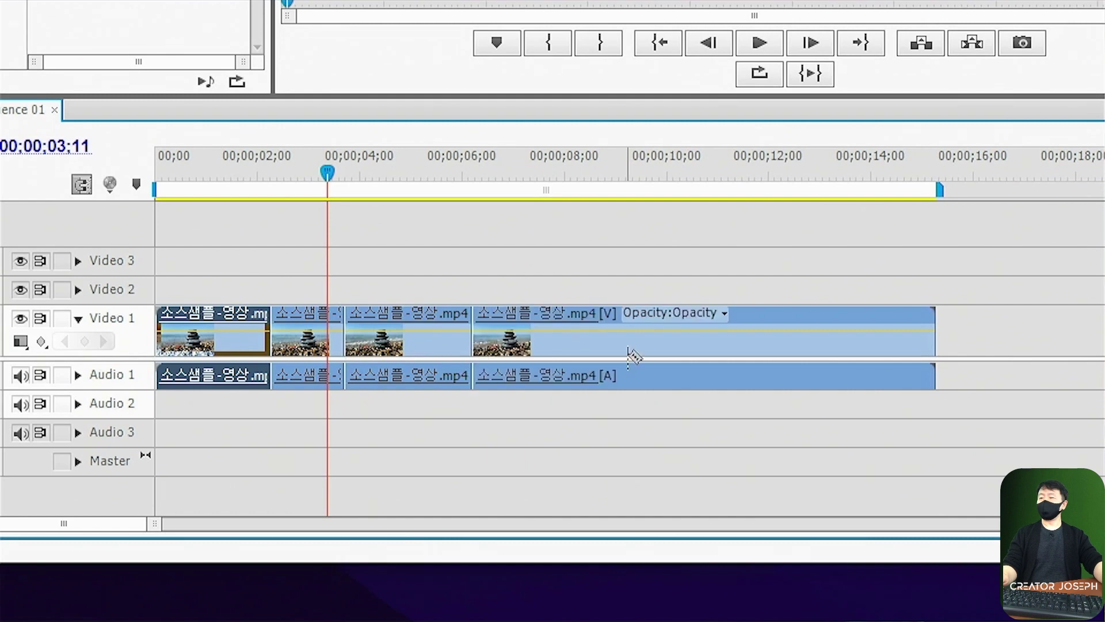
{"action": "left_click", "coordinate": [757, 340]}
{"action": "left_click", "coordinate": [859, 339]}
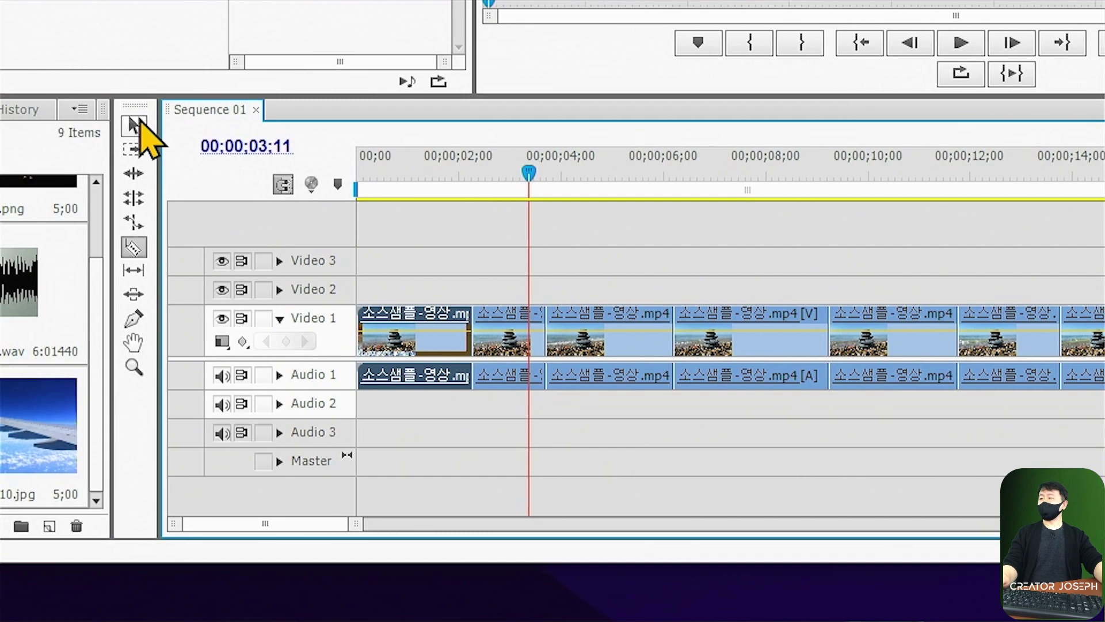
{"action": "left_click", "coordinate": [134, 126]}
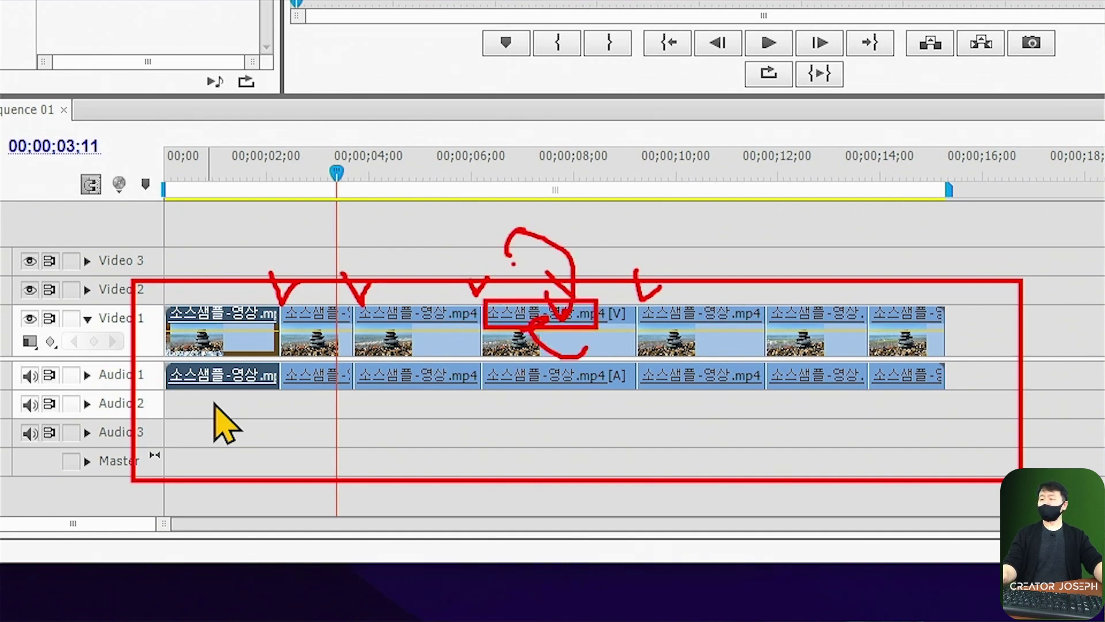
{"action": "mouse_move", "coordinate": [547, 328]}
{"action": "left_mouse_down"}
{"action": "mouse_move", "coordinate": [549, 276]}
{"action": "mouse_move", "coordinate": [969, 281]}
{"action": "mouse_move", "coordinate": [959, 263]}
{"action": "left_mouse_up"}
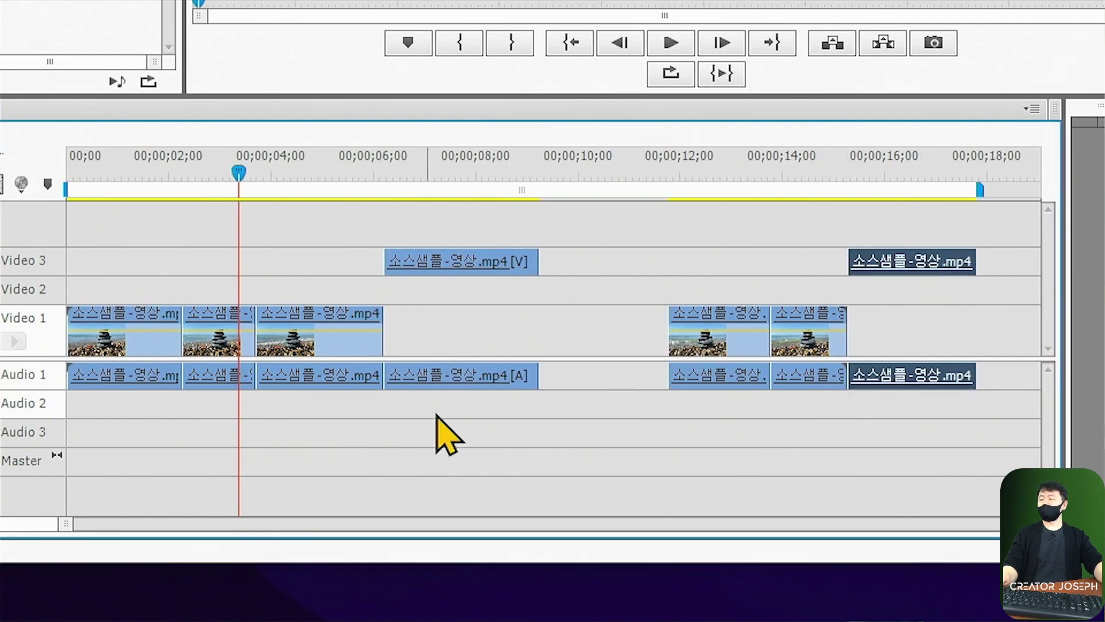
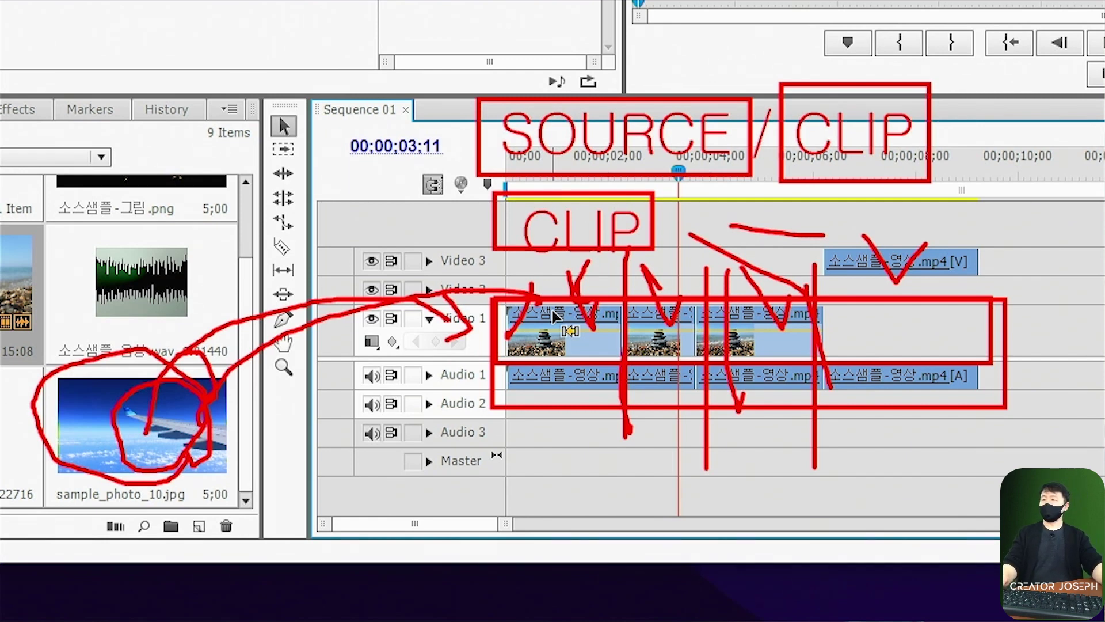
Step: Move the playhead back to 00;00;01;20
{"action": "left_click", "coordinate": [282, 124]}
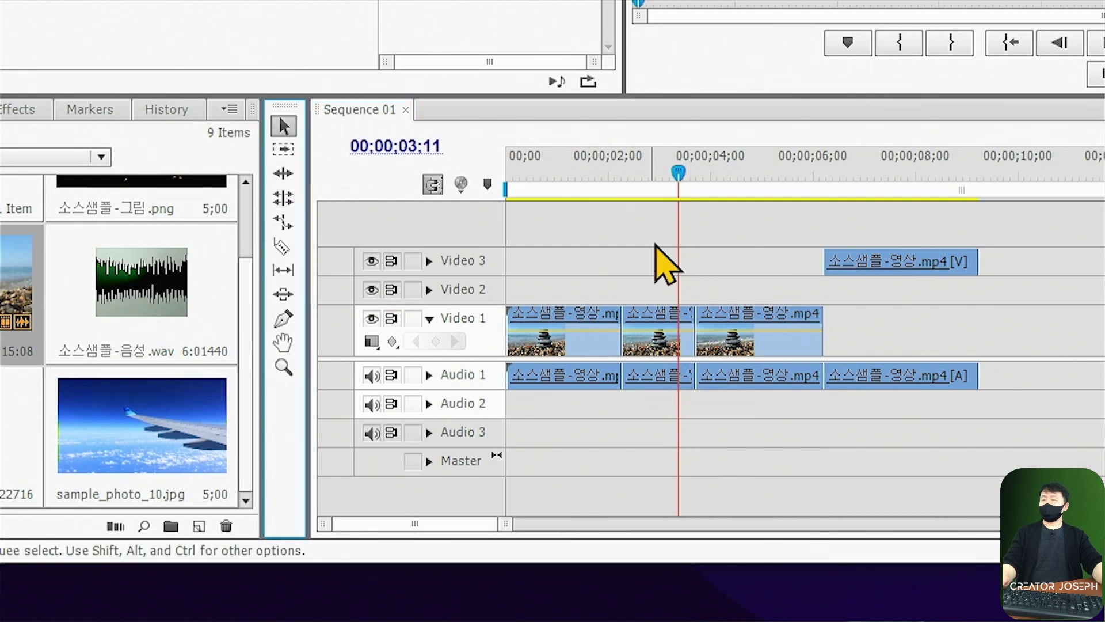
{"action": "left_click", "coordinate": [518, 173]}
{"action": "left_click", "coordinate": [592, 173]}
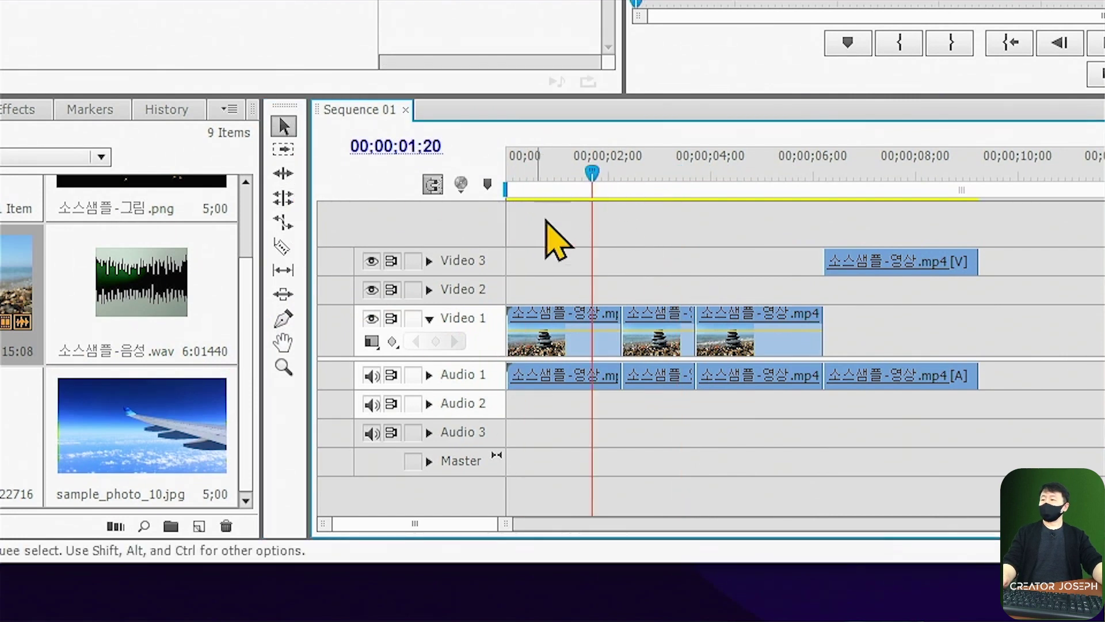
Step: With the Razor tool, cut the Video 1 clips into several short pieces
{"action": "left_click", "coordinate": [282, 246]}
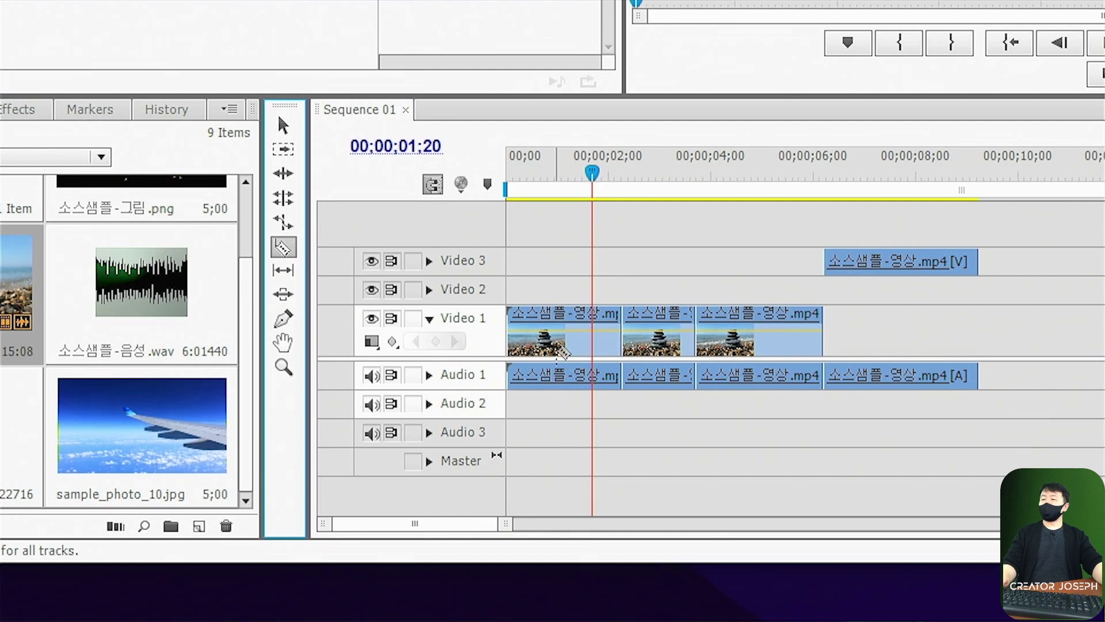
{"action": "left_click", "coordinate": [555, 342]}
{"action": "left_click", "coordinate": [610, 343]}
{"action": "left_click", "coordinate": [663, 342]}
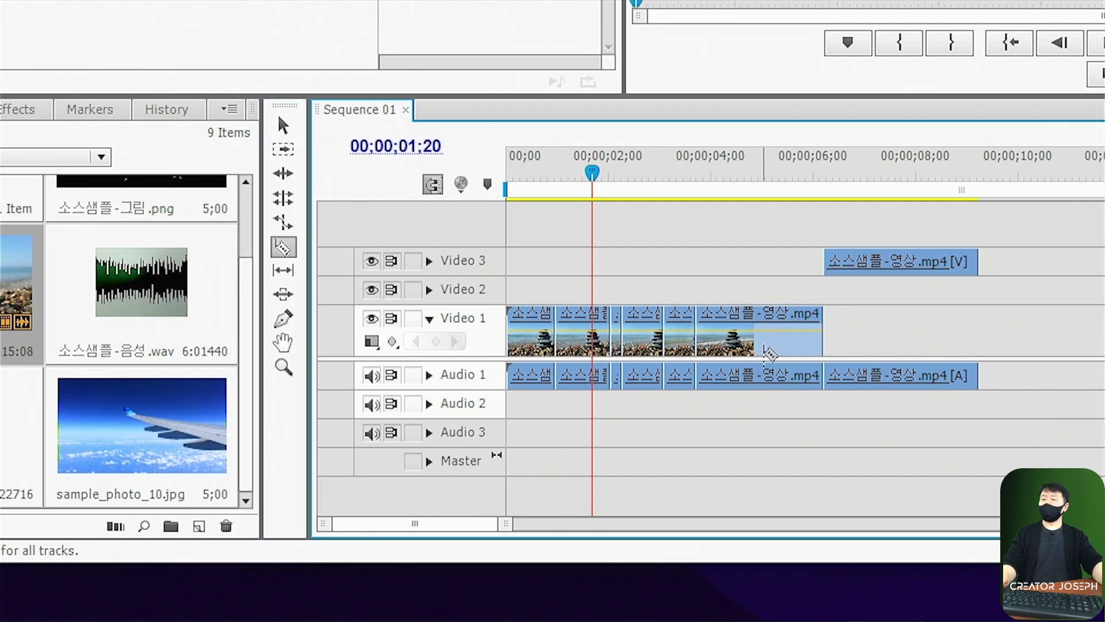
{"action": "left_click", "coordinate": [743, 346]}
{"action": "left_click", "coordinate": [811, 345]}
{"action": "left_click", "coordinate": [769, 345]}
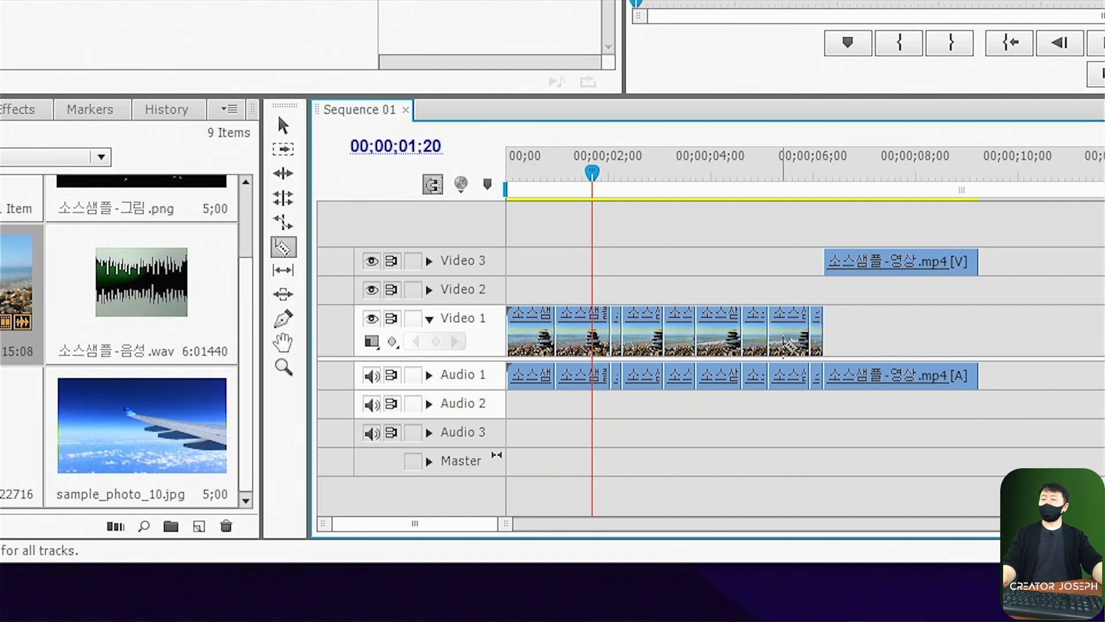
{"action": "left_click", "coordinate": [783, 342]}
Step: Cut the Video 3 clip twice and split the second Video 1 clip in two
{"action": "left_click", "coordinate": [859, 374]}
{"action": "left_click", "coordinate": [913, 262]}
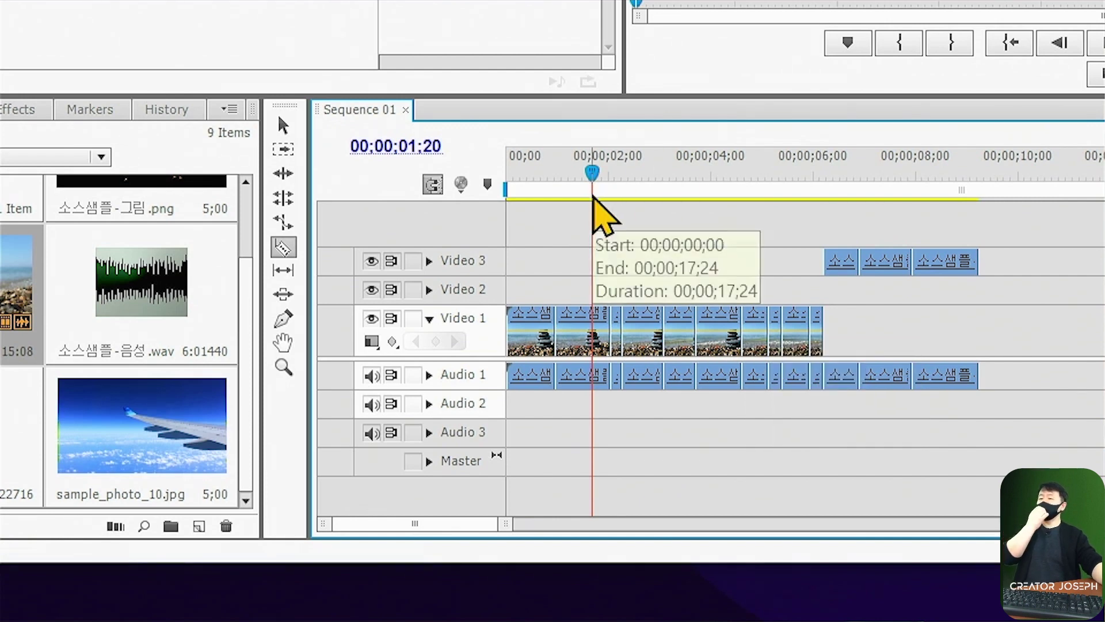
{"action": "left_click", "coordinate": [579, 332]}
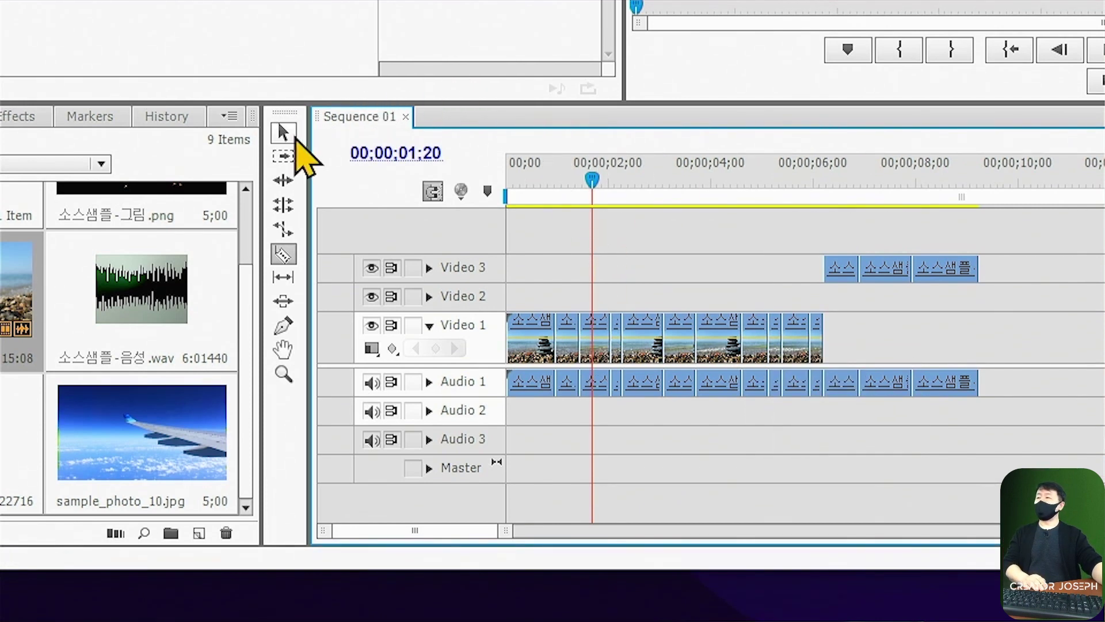
Step: Return to the Selection tool, then select and delete every cut clip in Sequence 01
{"action": "left_click", "coordinate": [282, 126]}
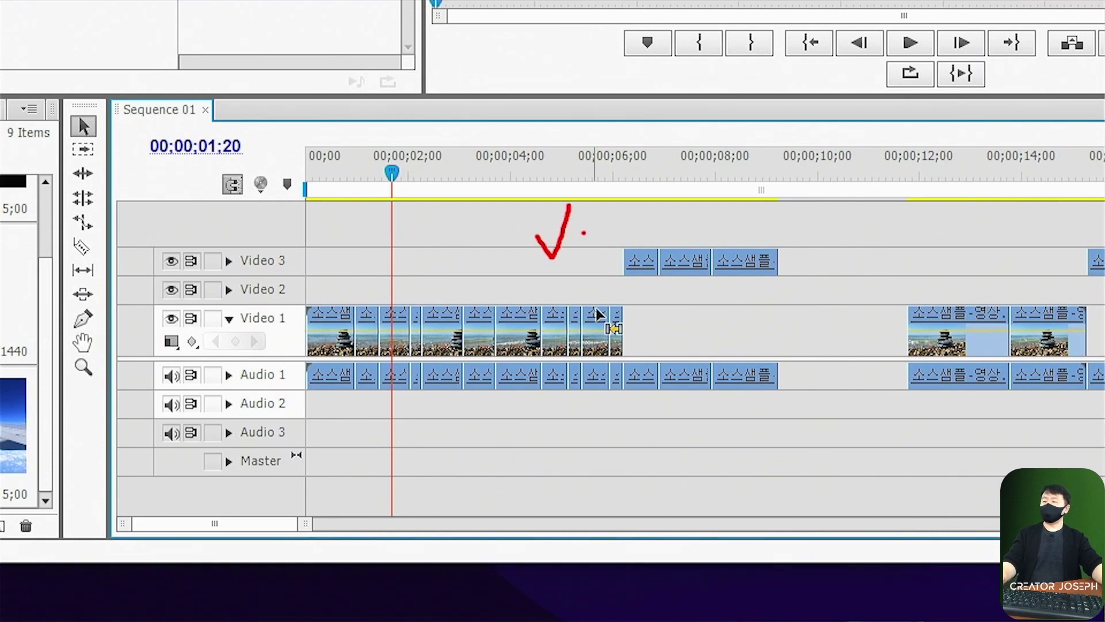
{"action": "key", "text": "ctrl+a"}
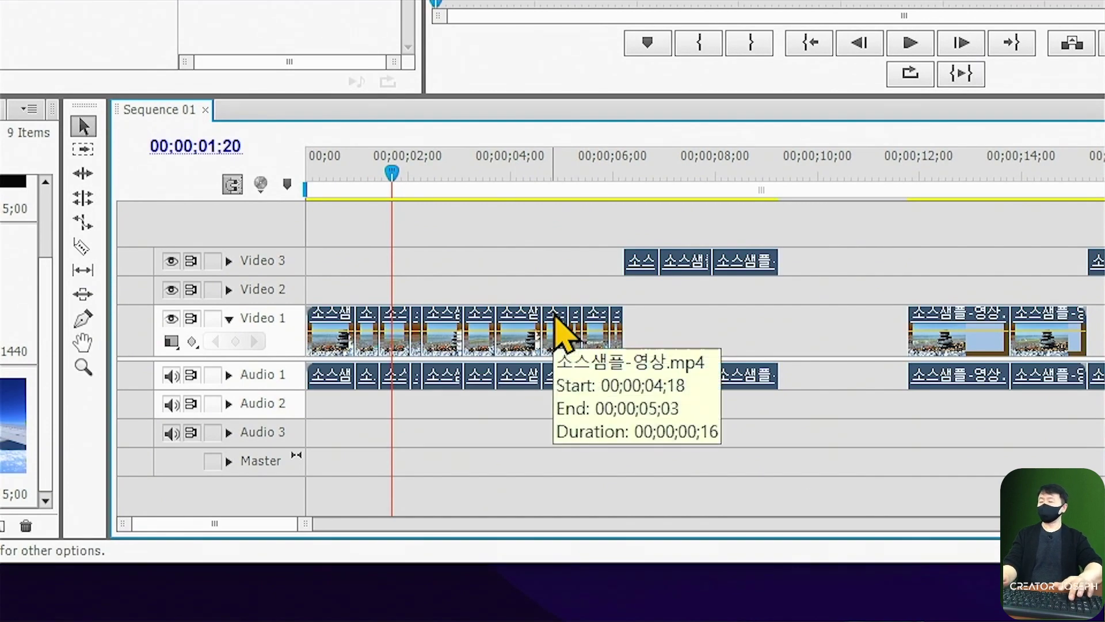
{"action": "key", "text": "Delete"}
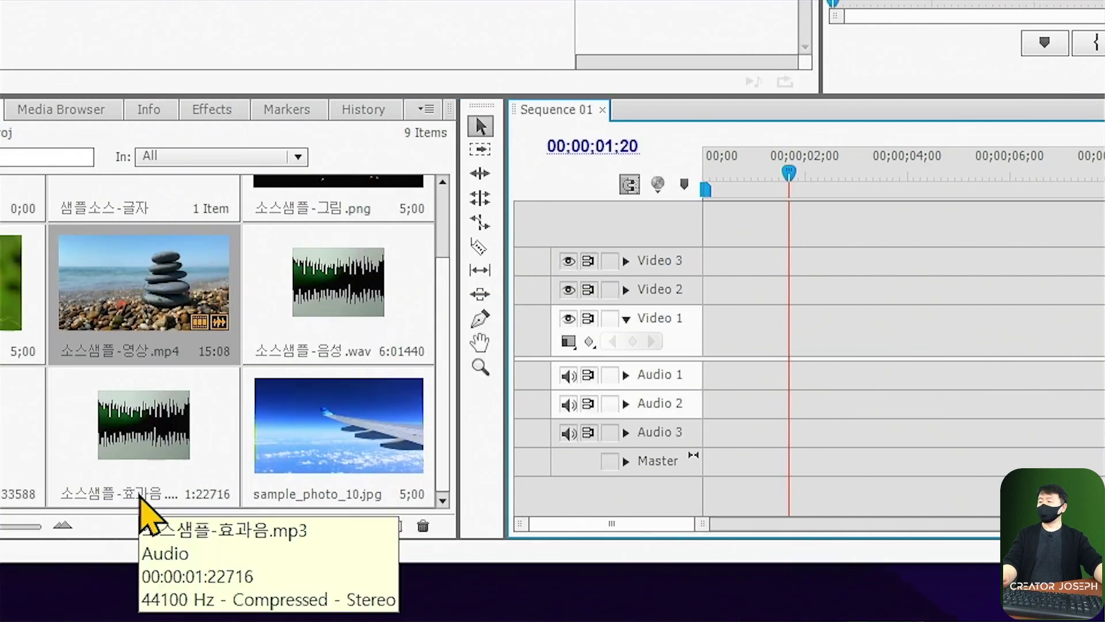
Step: Place 소스샘플-영상.mp4 at the start of Video 1 and scrub the playhead to preview it
{"action": "left_click_drag", "start_coordinate": [151, 286], "coordinate": [717, 345]}
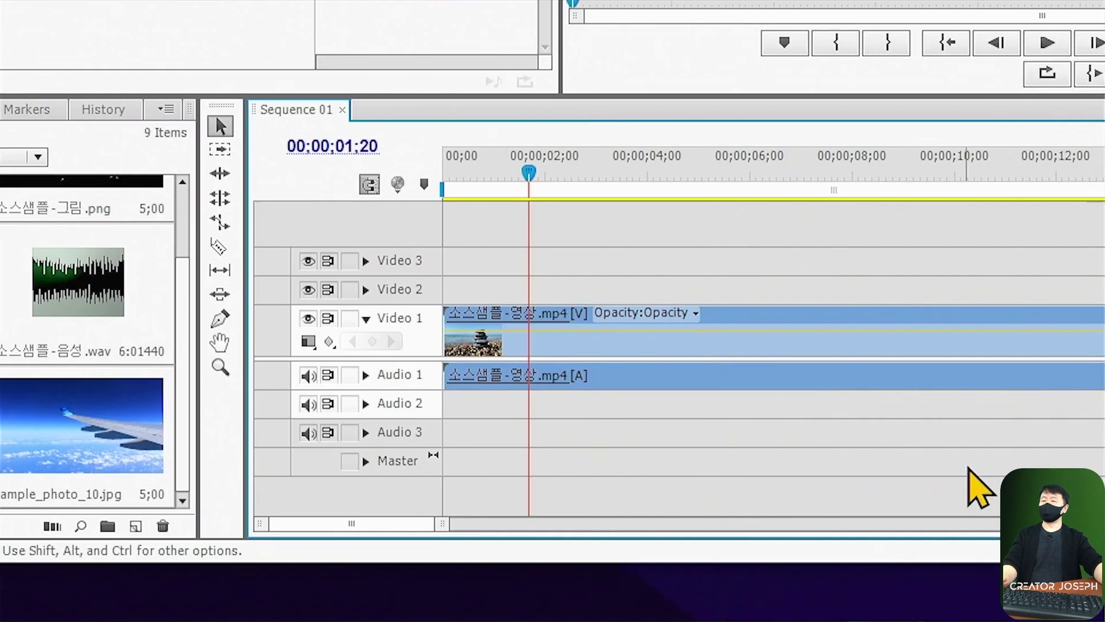
{"action": "left_click", "coordinate": [372, 164]}
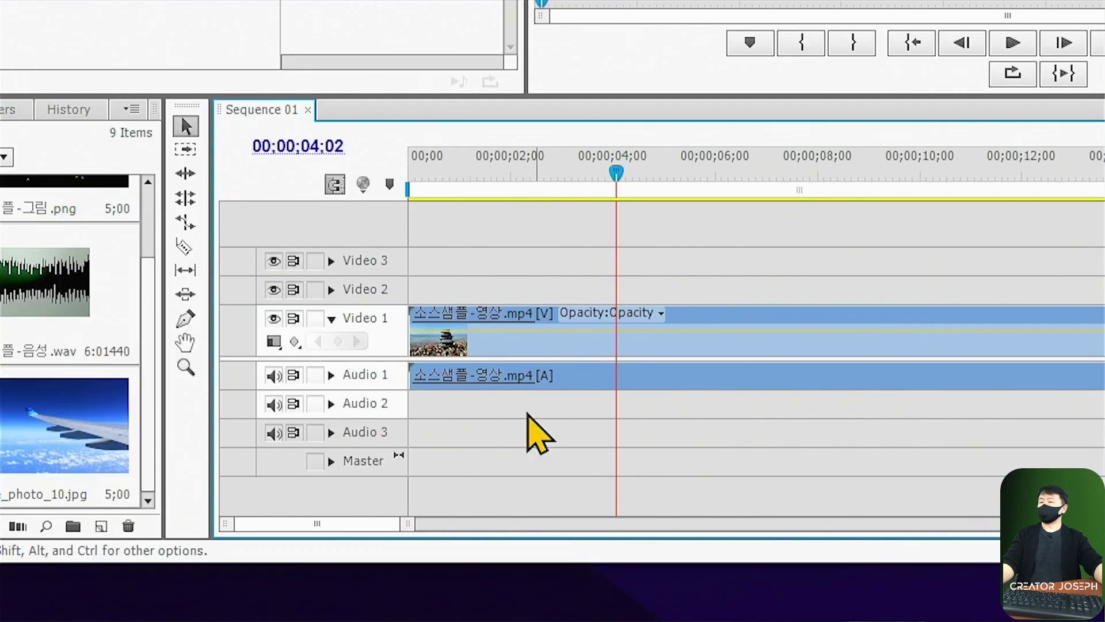
{"action": "mouse_move", "coordinate": [755, 173]}
{"action": "left_mouse_down"}
{"action": "mouse_move", "coordinate": [730, 184]}
{"action": "mouse_move", "coordinate": [602, 178]}
{"action": "mouse_move", "coordinate": [584, 187]}
{"action": "mouse_move", "coordinate": [1007, 247]}
{"action": "mouse_move", "coordinate": [562, 259]}
{"action": "mouse_move", "coordinate": [637, 254]}
{"action": "mouse_move", "coordinate": [557, 225]}
{"action": "left_mouse_up"}
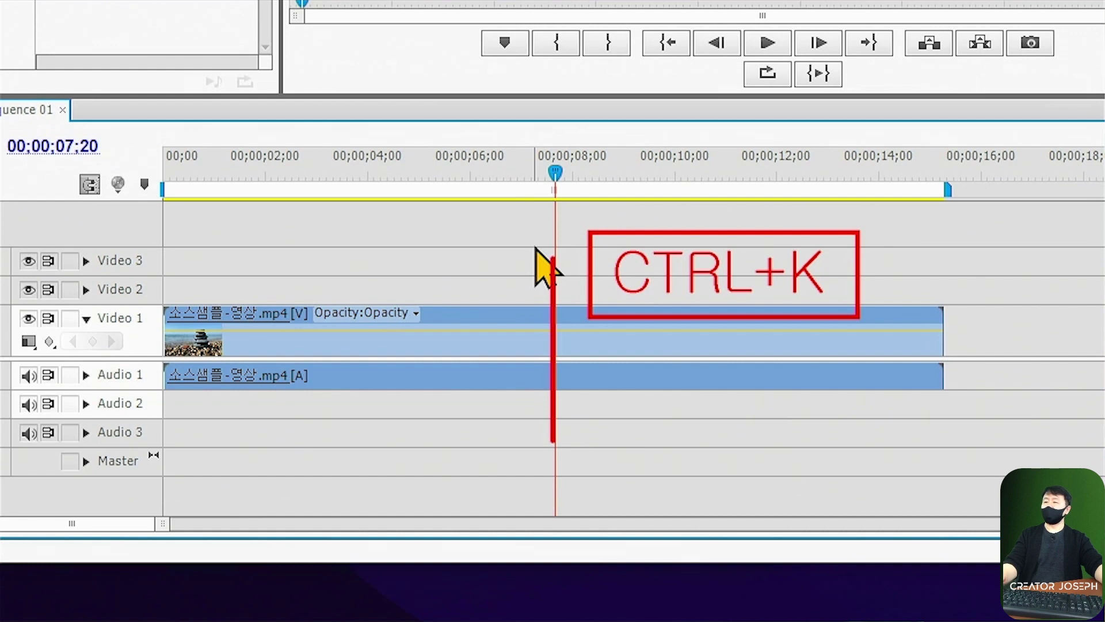
Step: Split the clip with Ctrl+K at 07;20, 04;23, 09;10 and 11;19
{"action": "key", "text": "ctrl+k"}
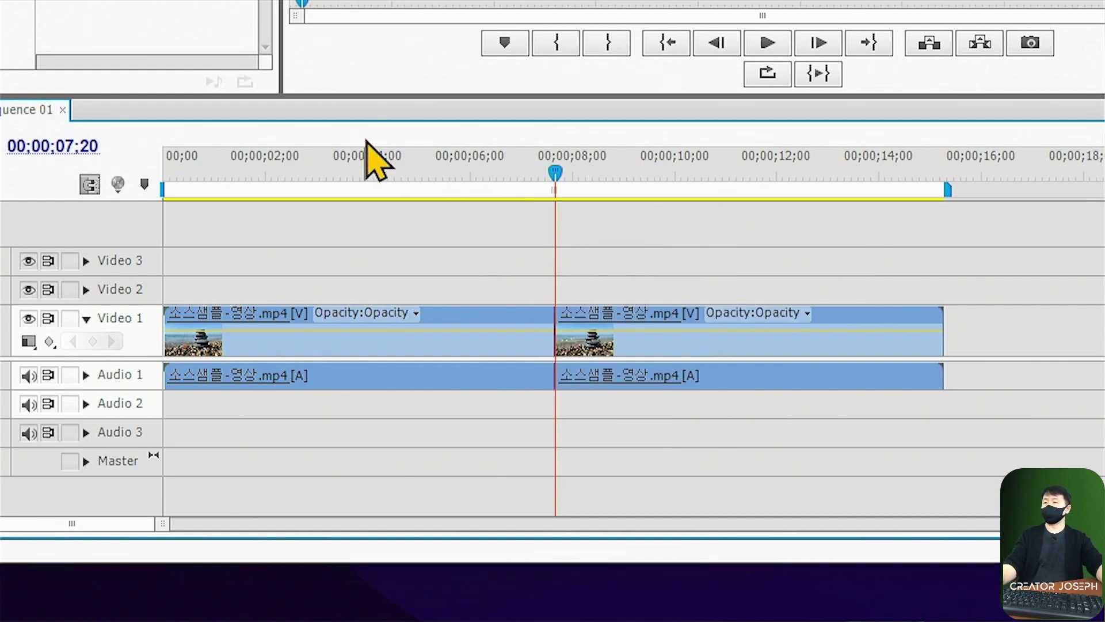
{"action": "left_click", "coordinate": [407, 178]}
{"action": "key", "text": "ctrl+k"}
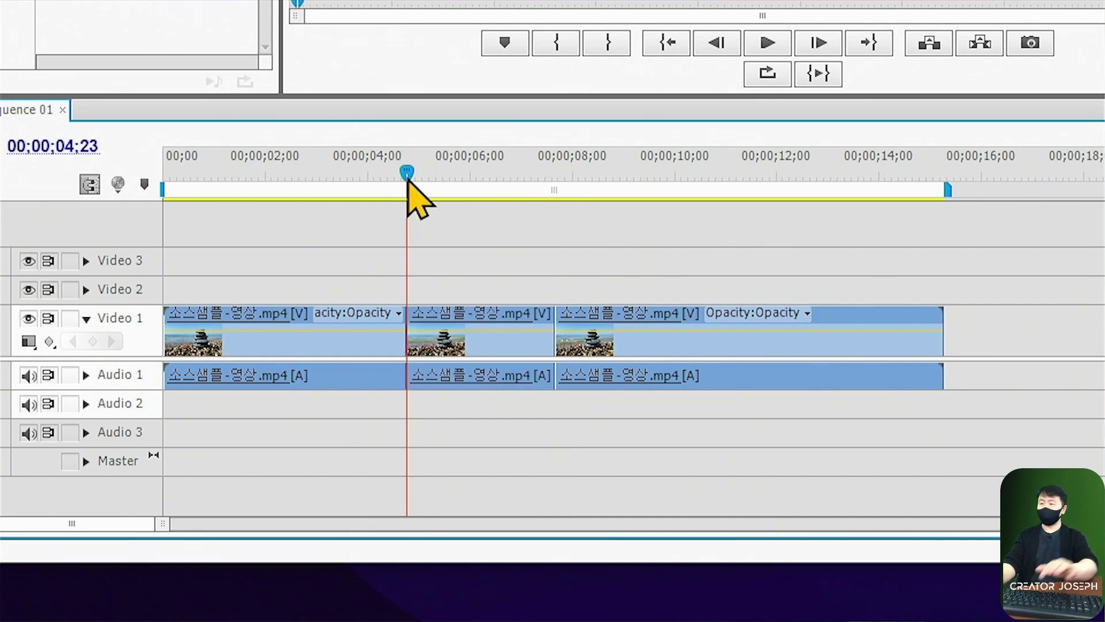
{"action": "left_click", "coordinate": [642, 176]}
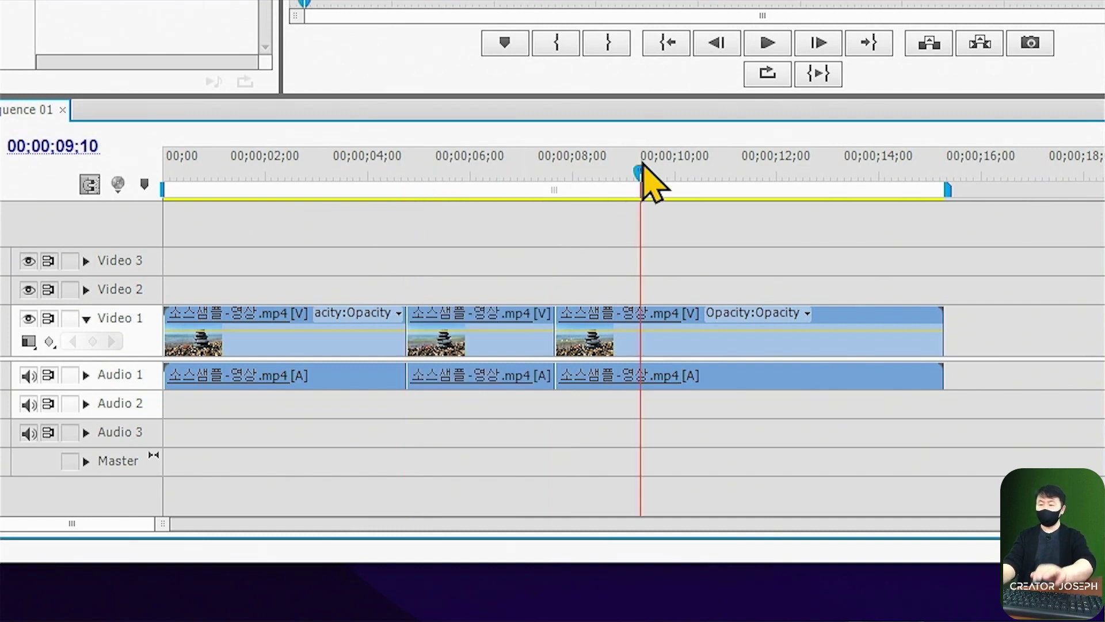
{"action": "key", "text": "ctrl+k"}
{"action": "left_click", "coordinate": [757, 171]}
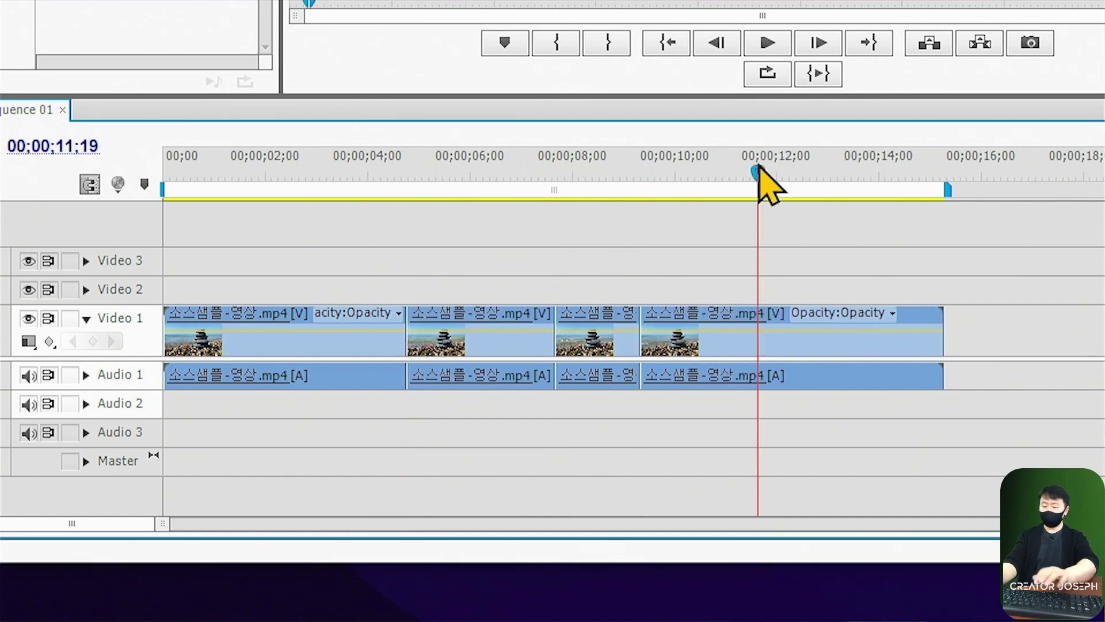
{"action": "key", "text": "ctrl+k"}
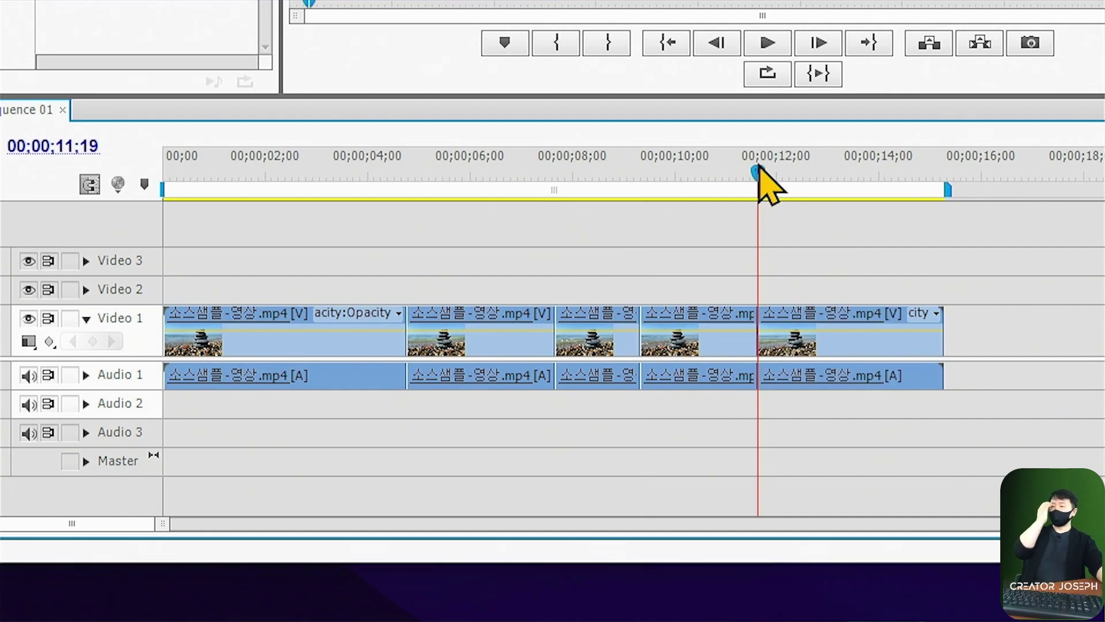
{"action": "mouse_move", "coordinate": [484, 190]}
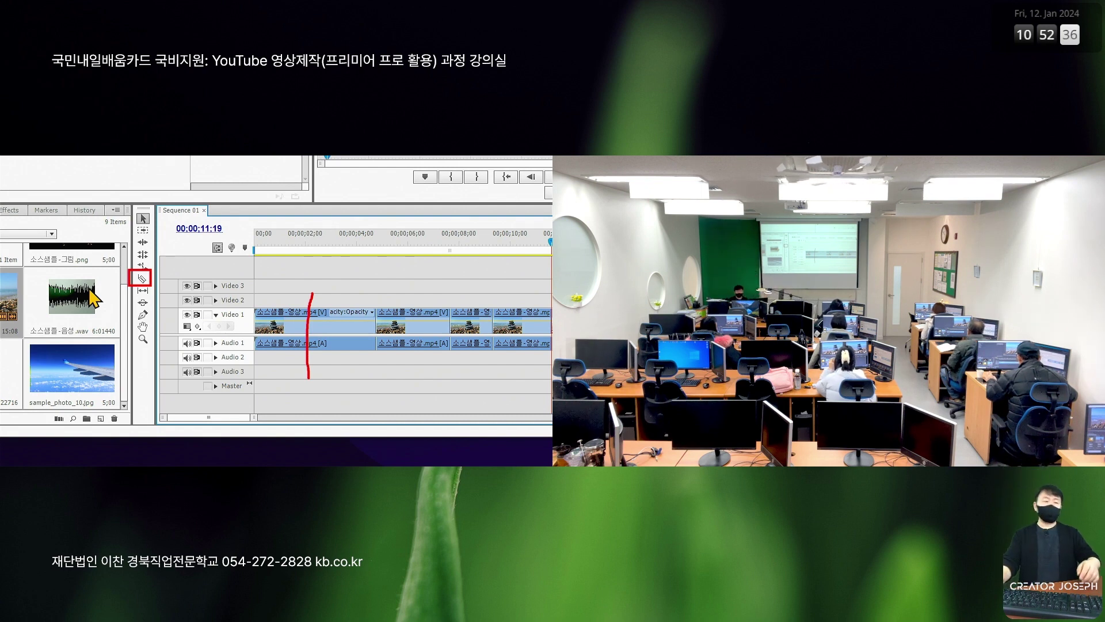
Step: Move the playhead back to about 00;00;03;19 and select all five clip pieces
{"action": "key", "text": "Escape"}
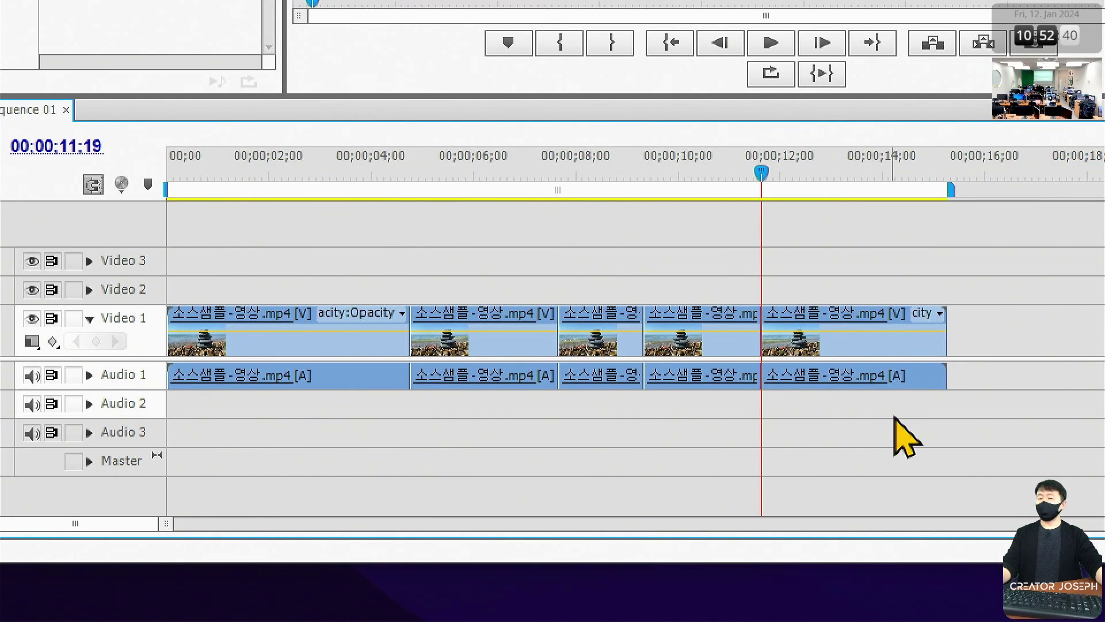
{"action": "left_click_drag", "start_coordinate": [759, 164], "coordinate": [353, 163]}
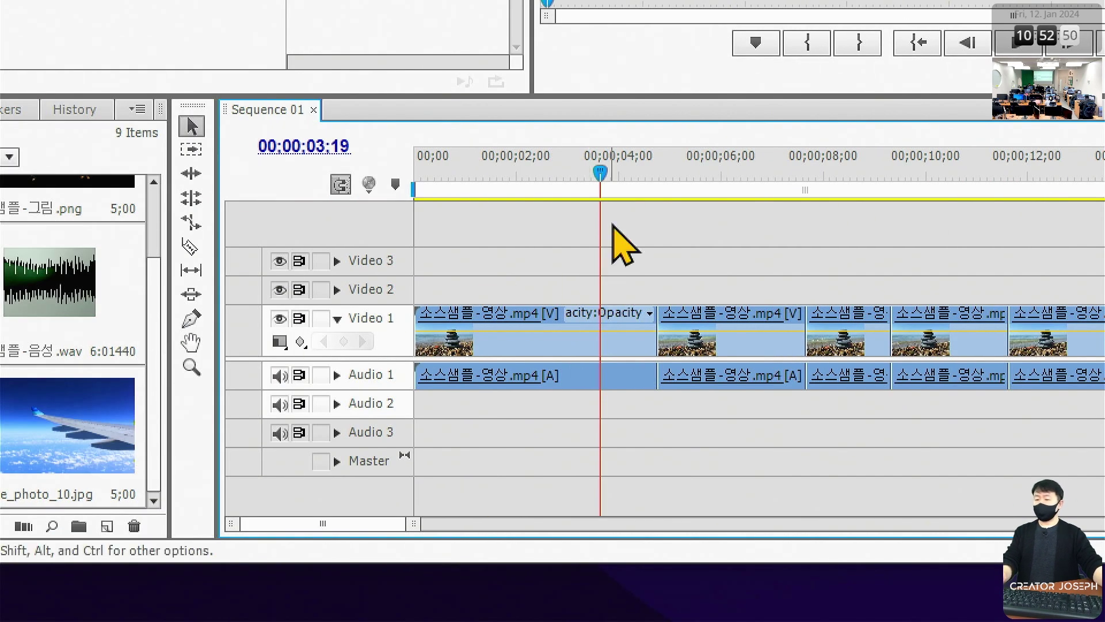
{"action": "key", "text": "ctrl+a"}
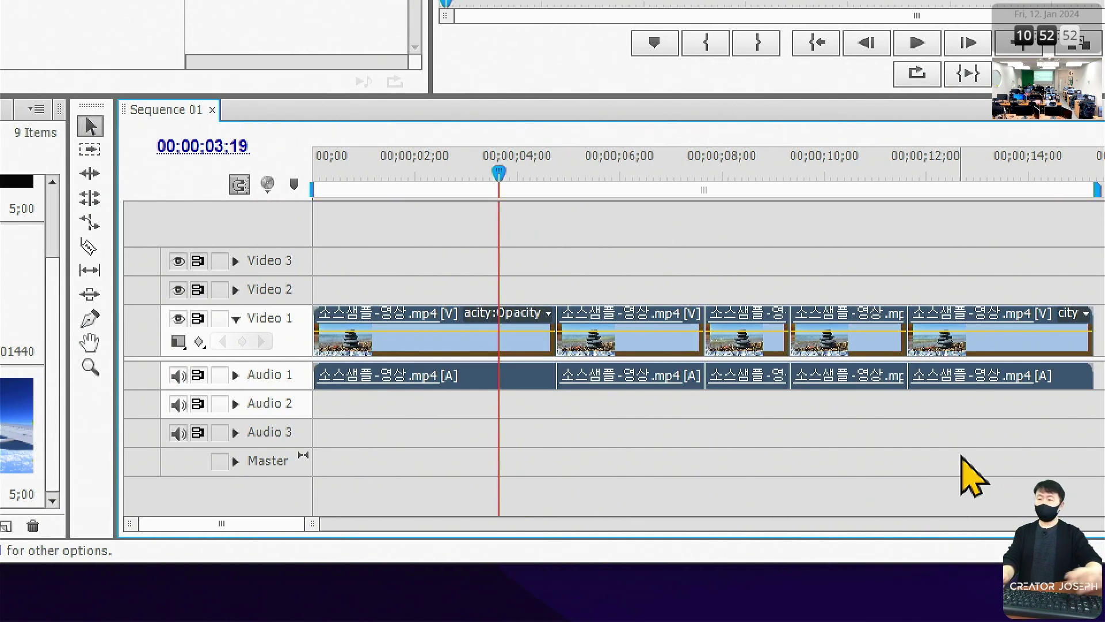
Step: Replace the pieces with full-length 소스샘플-영상.mp4 copies on Video 1 and Video 2
{"action": "key", "text": "Delete"}
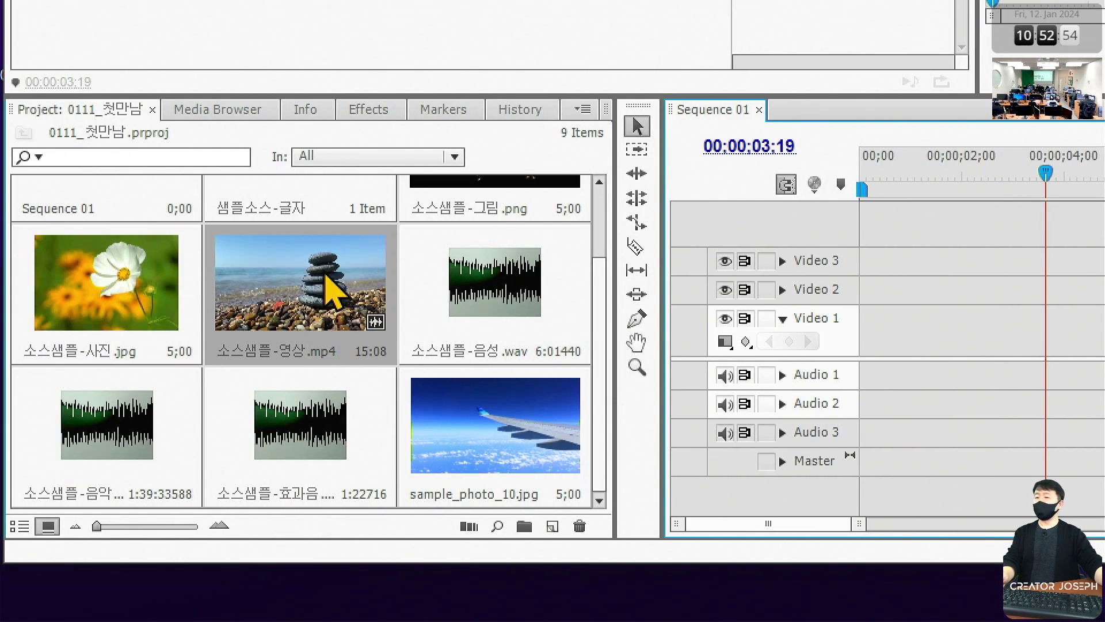
{"action": "left_click_drag", "start_coordinate": [251, 282], "coordinate": [719, 344]}
{"action": "left_click_drag", "start_coordinate": [144, 276], "coordinate": [725, 289]}
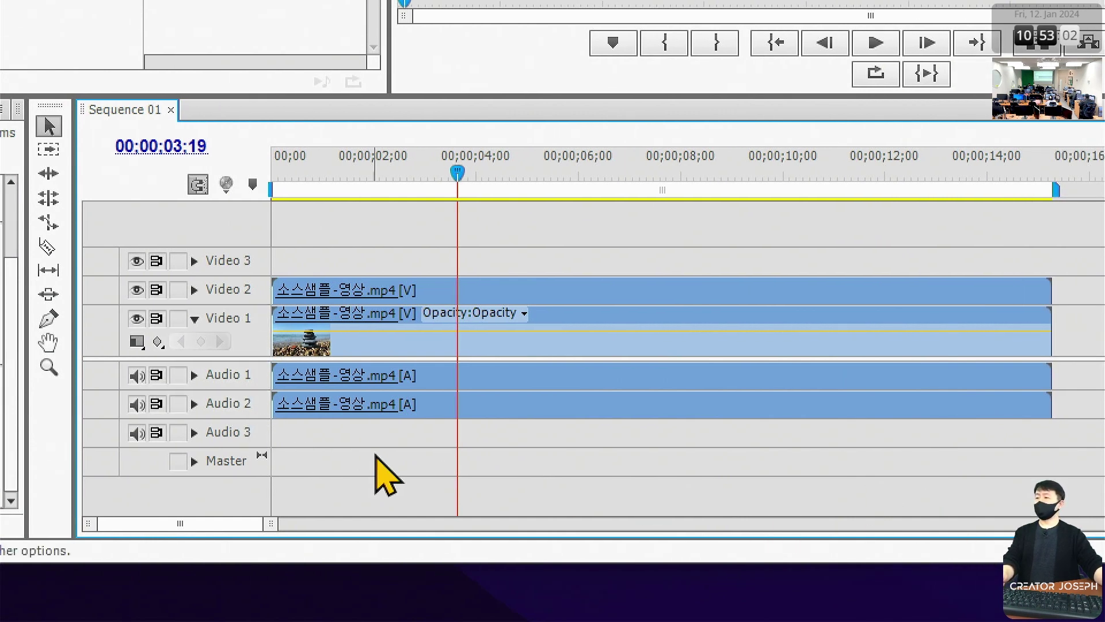
Step: Target the Video 1 and Audio 1 tracks
{"action": "left_click", "coordinate": [255, 337]}
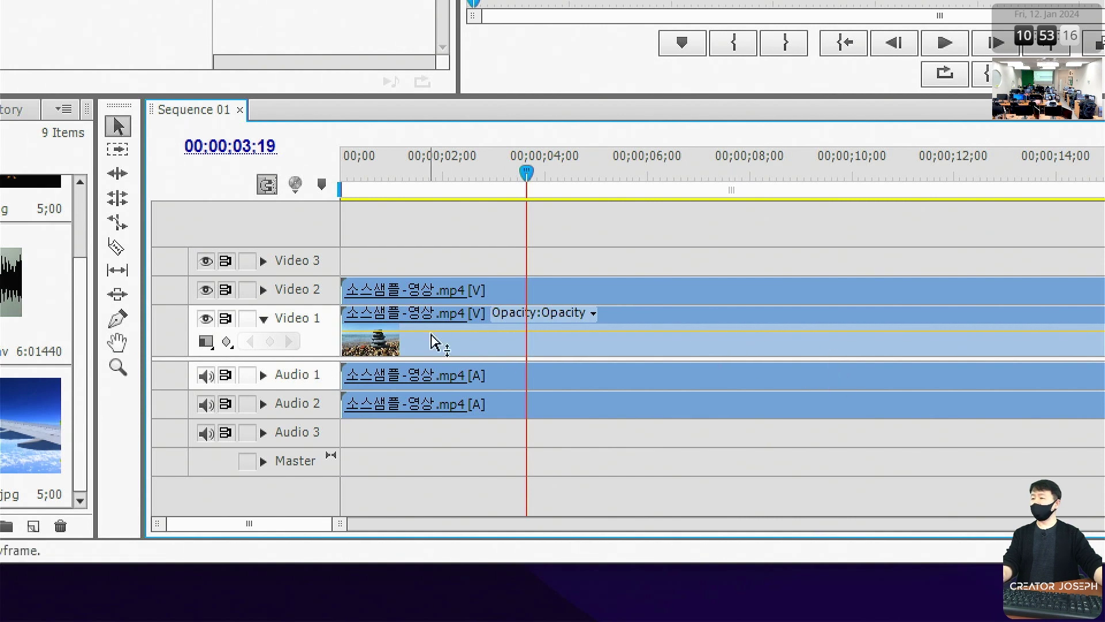
{"action": "left_click", "coordinate": [329, 376]}
{"action": "left_click", "coordinate": [332, 333]}
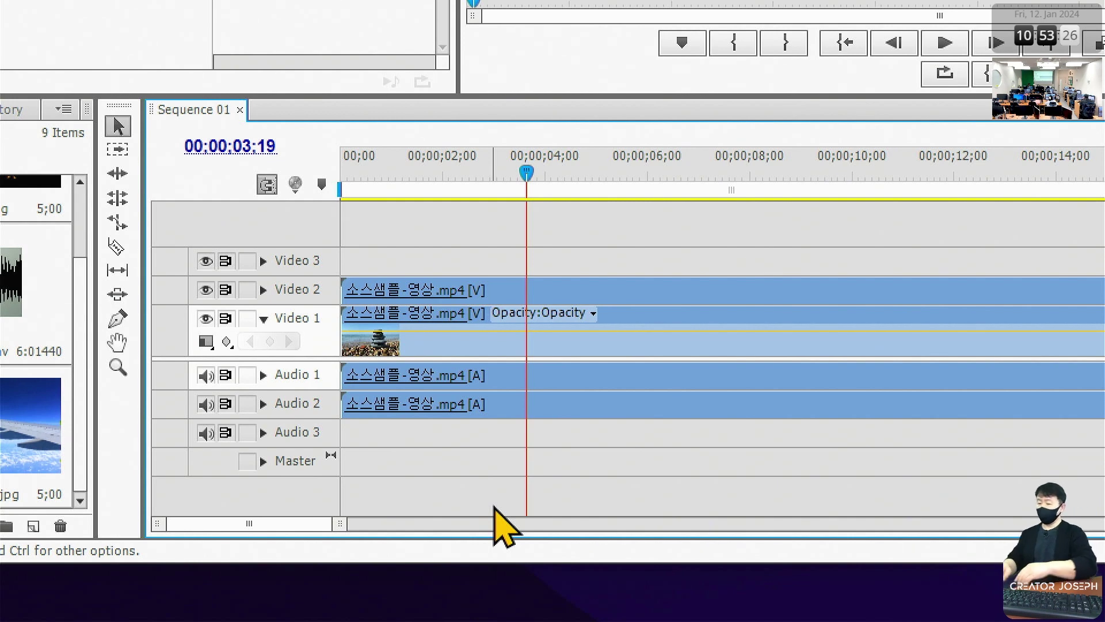
Step: Split Video 1/Audio 1 at the playhead, then Video 2 and Audio 2 at 5;05
{"action": "key", "text": "ctrl+k"}
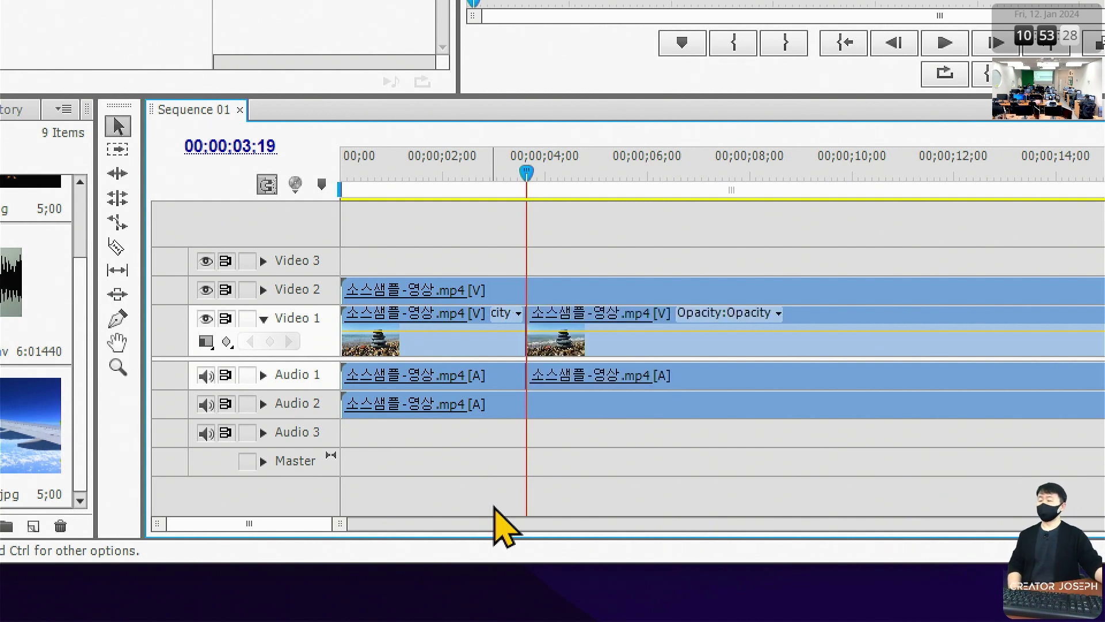
{"action": "left_click", "coordinate": [605, 167]}
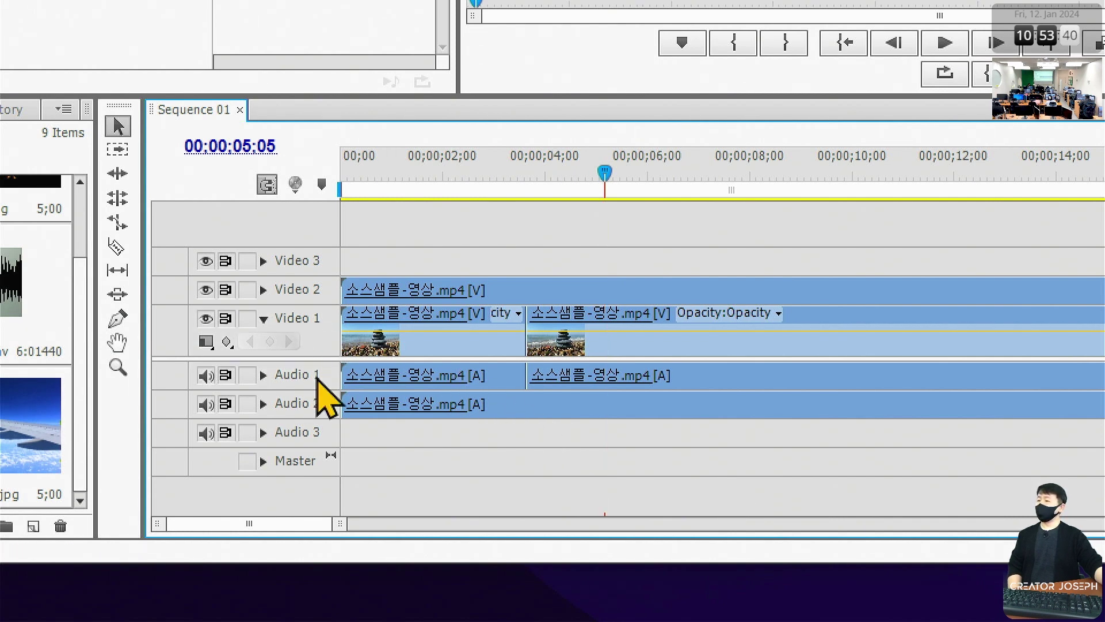
{"action": "left_click", "coordinate": [309, 292]}
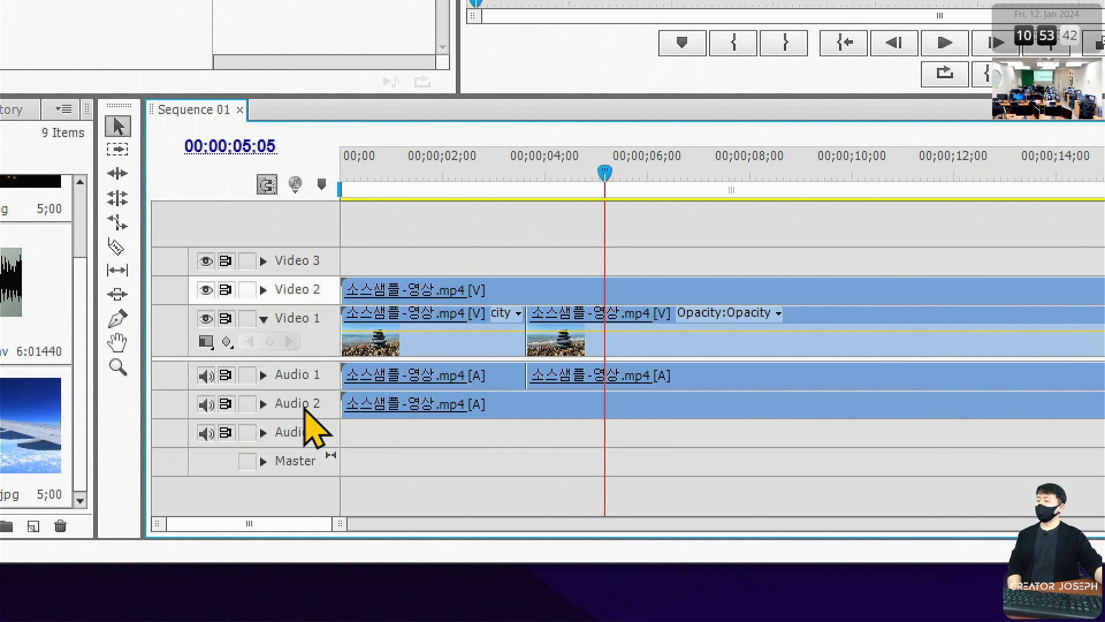
{"action": "left_click", "coordinate": [306, 406]}
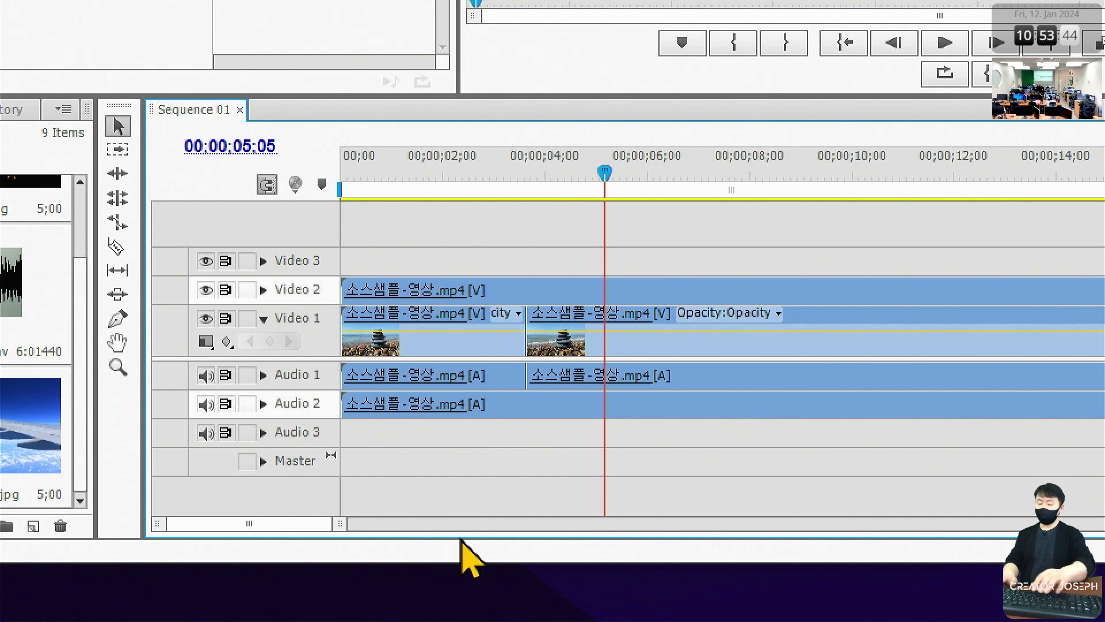
{"action": "key", "text": "ctrl+k"}
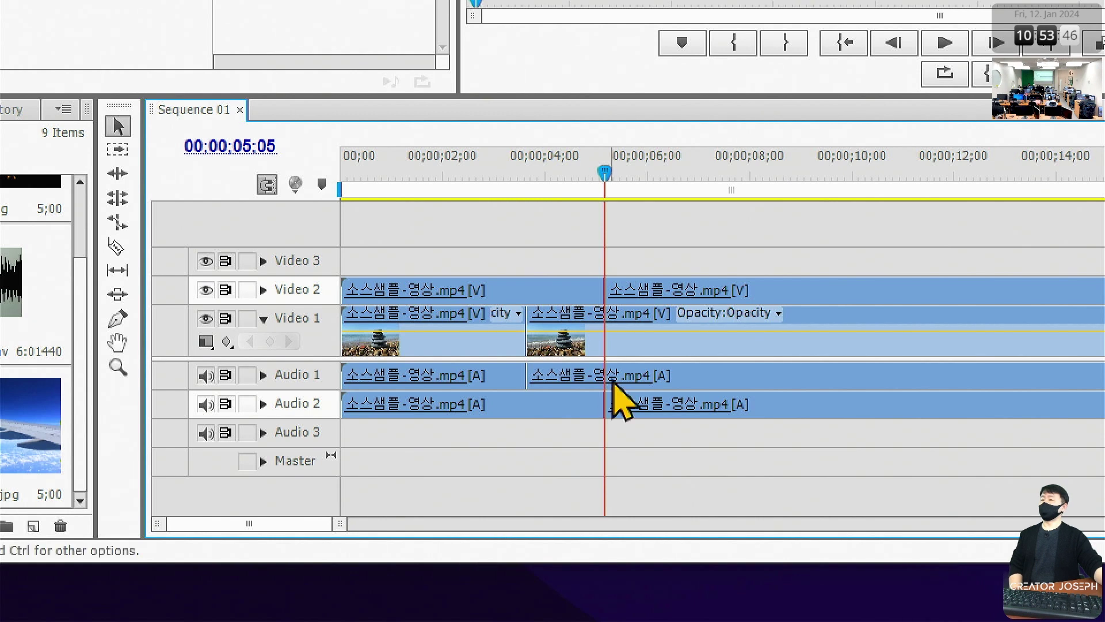
Step: Cut the clips on every track at 7;07, then move to 9;10 and target Audio 1
{"action": "left_click", "coordinate": [711, 176]}
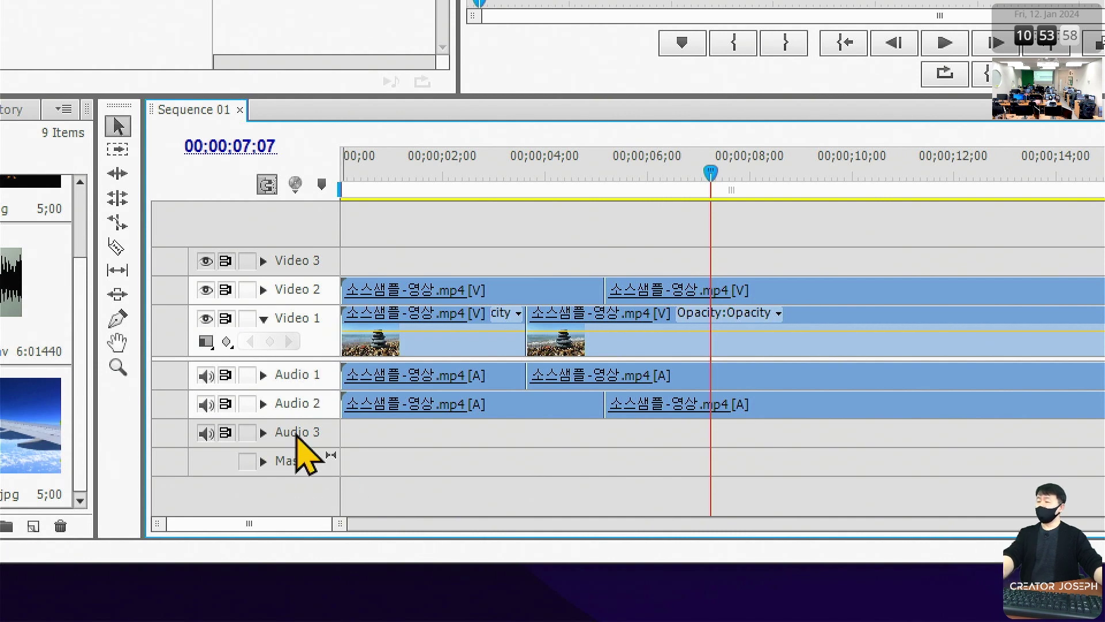
{"action": "key", "text": "ctrl+k"}
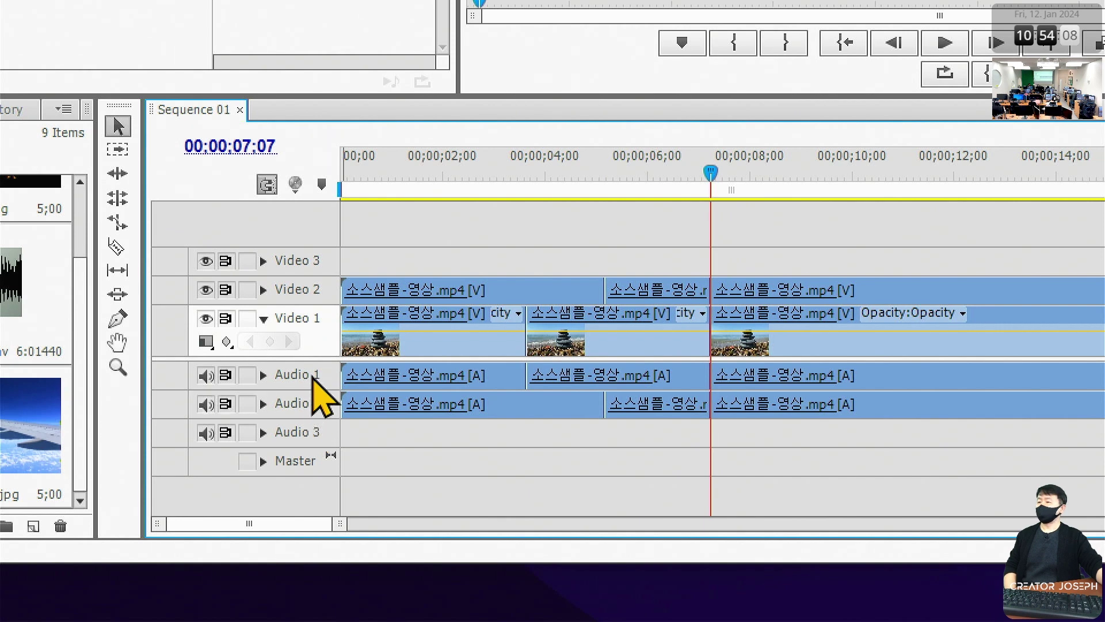
{"action": "left_click", "coordinate": [820, 185]}
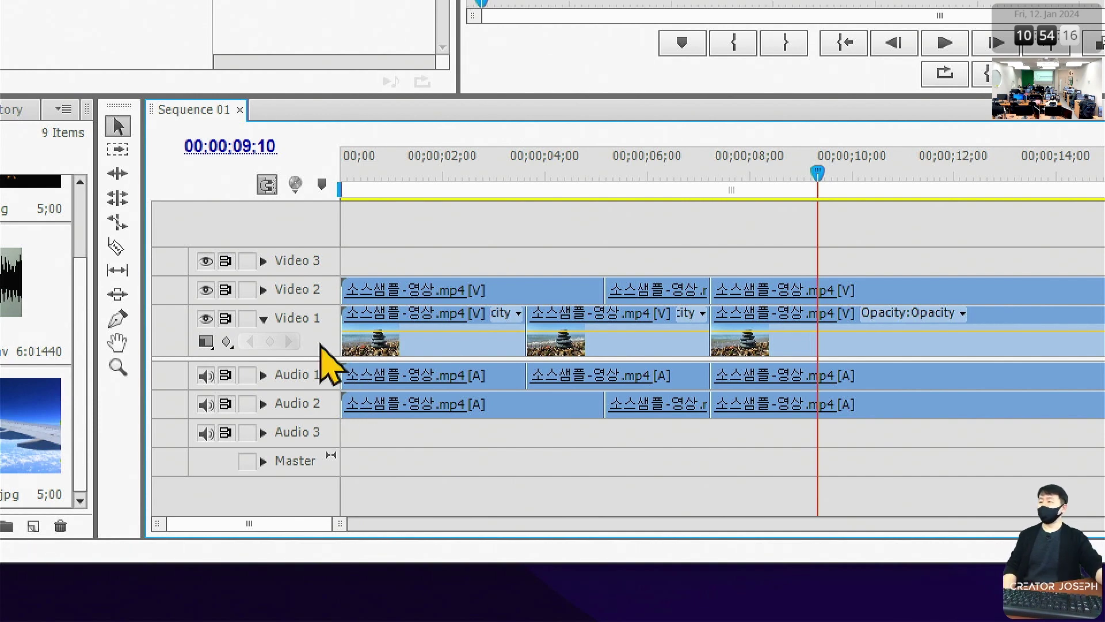
{"action": "left_click", "coordinate": [312, 377]}
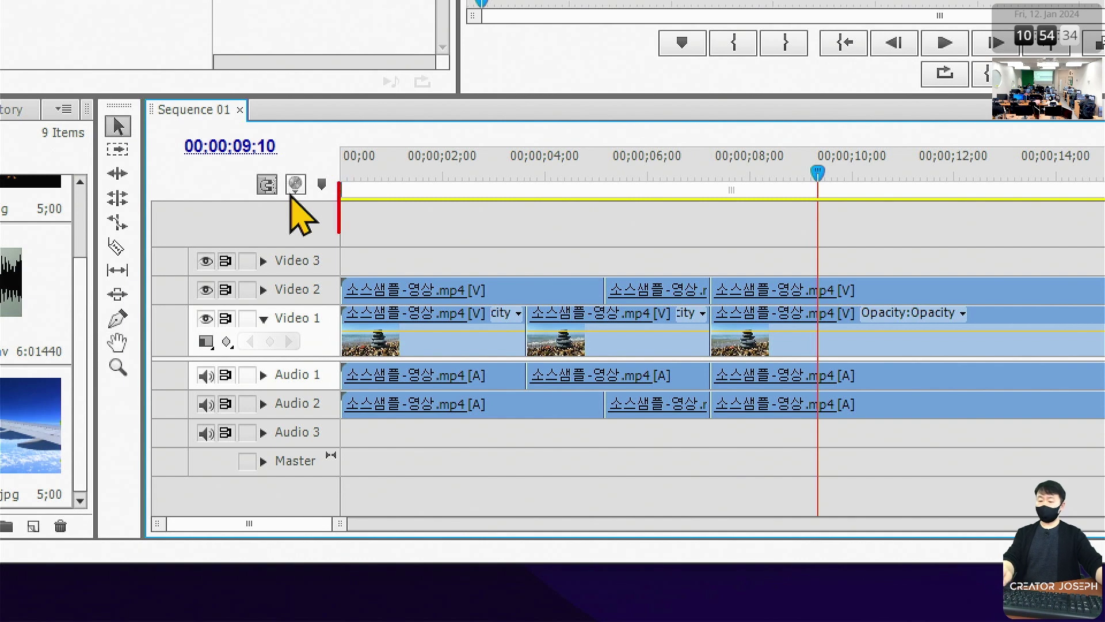
{"action": "type", "text": "sHIFT"}
{"action": "key", "text": "BackSpace"}
{"action": "key", "text": "BackSpace"}
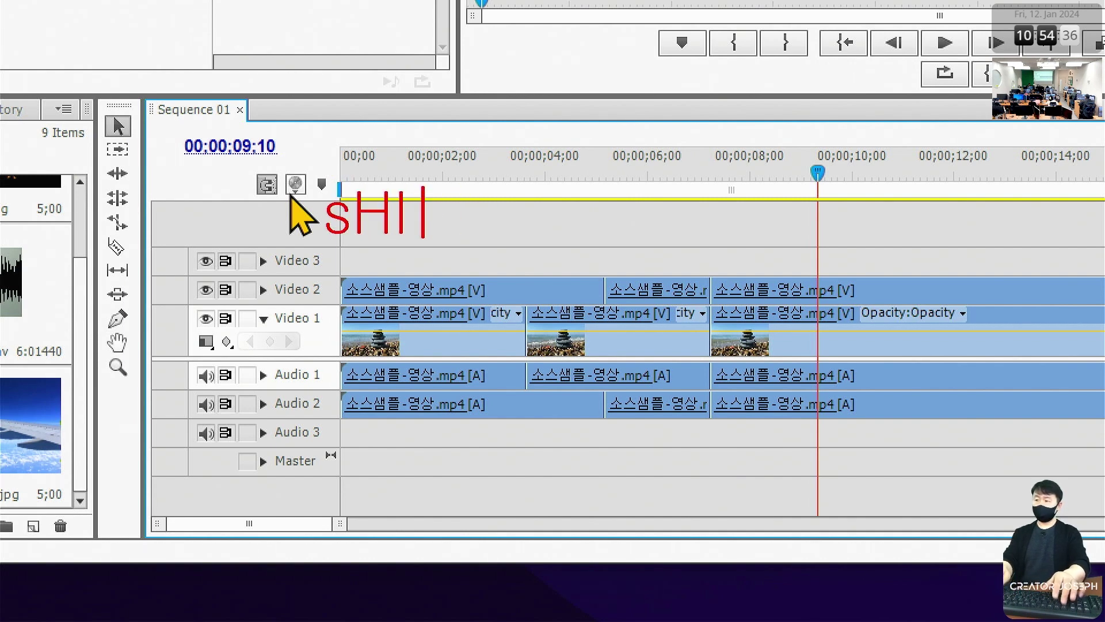
{"action": "key", "text": "BackSpace"}
{"action": "key", "text": "BackSpace"}
{"action": "key", "text": "BackSpace"}
{"action": "type", "text": "S"}
{"action": "key", "text": "BackSpace"}
{"action": "type", "text": "Sh"}
{"action": "key", "text": "BackSpace"}
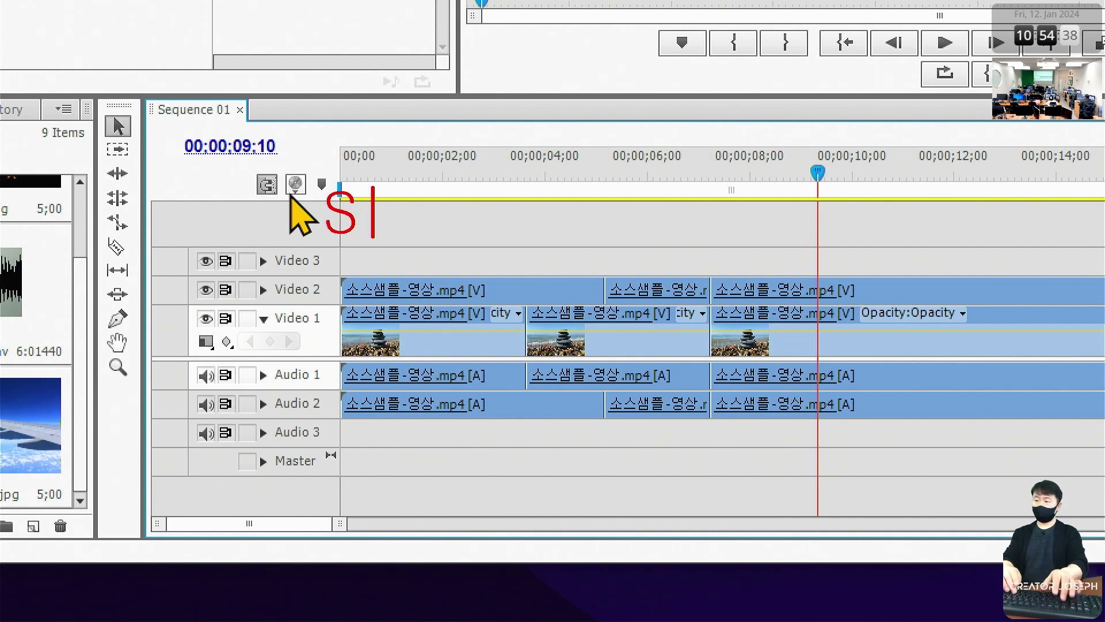
{"action": "type", "text": "hift"}
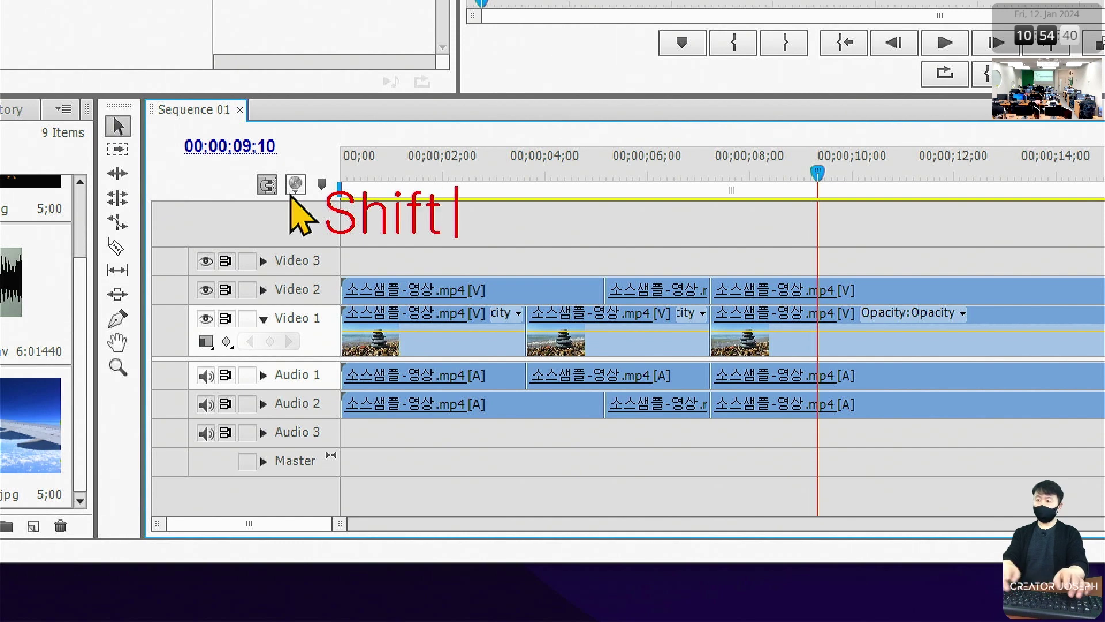
{"action": "type", "text": "+Ctrl"}
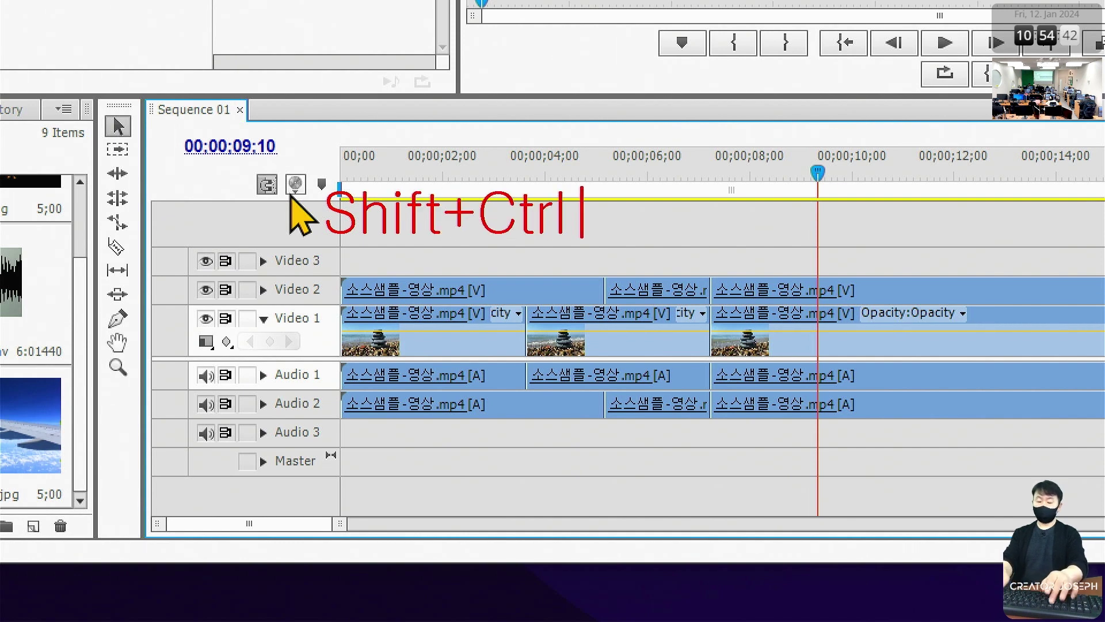
{"action": "type", "text": "+K"}
{"action": "key", "text": "Return"}
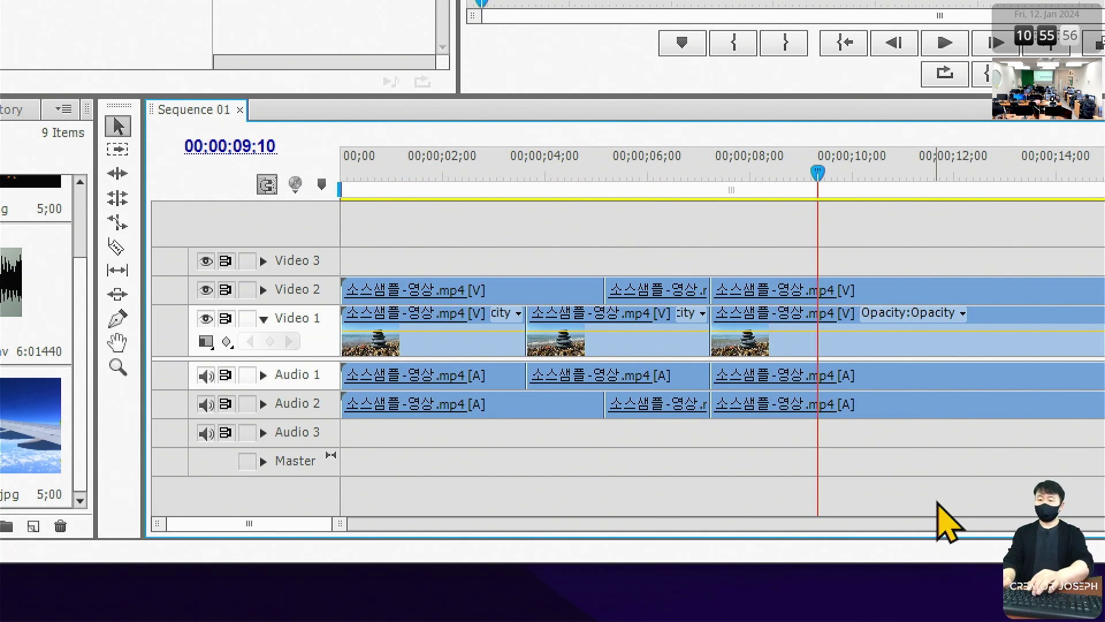
Step: Undo an all-track cut, park the playhead at 9;08, then delete every clip in the sequence
{"action": "key", "text": "ctrl+shift+k"}
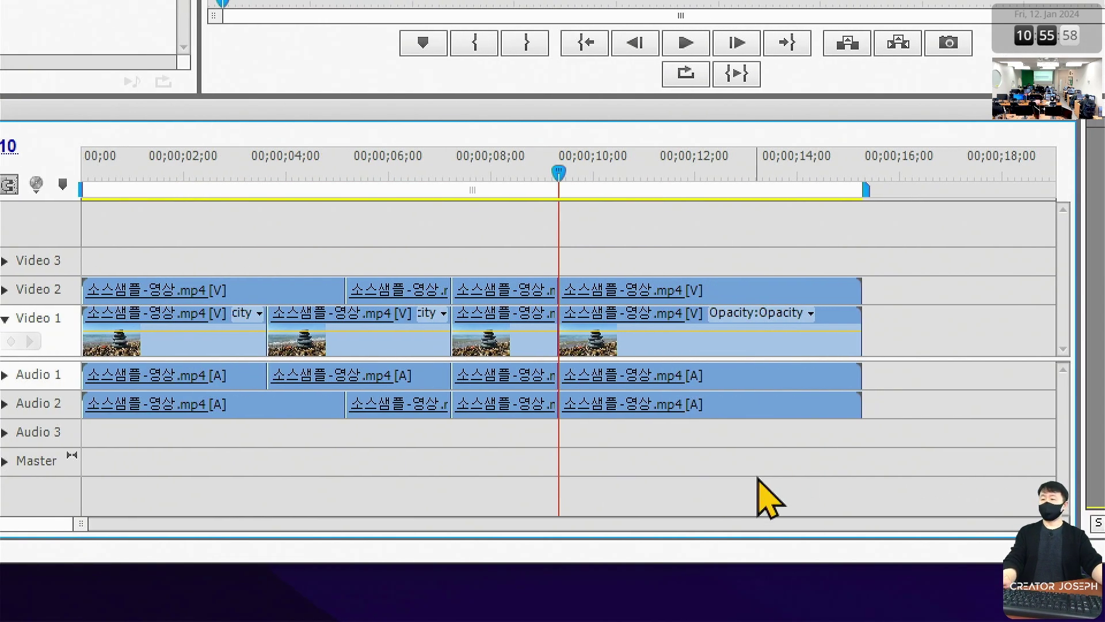
{"action": "key", "text": "ctrl+z"}
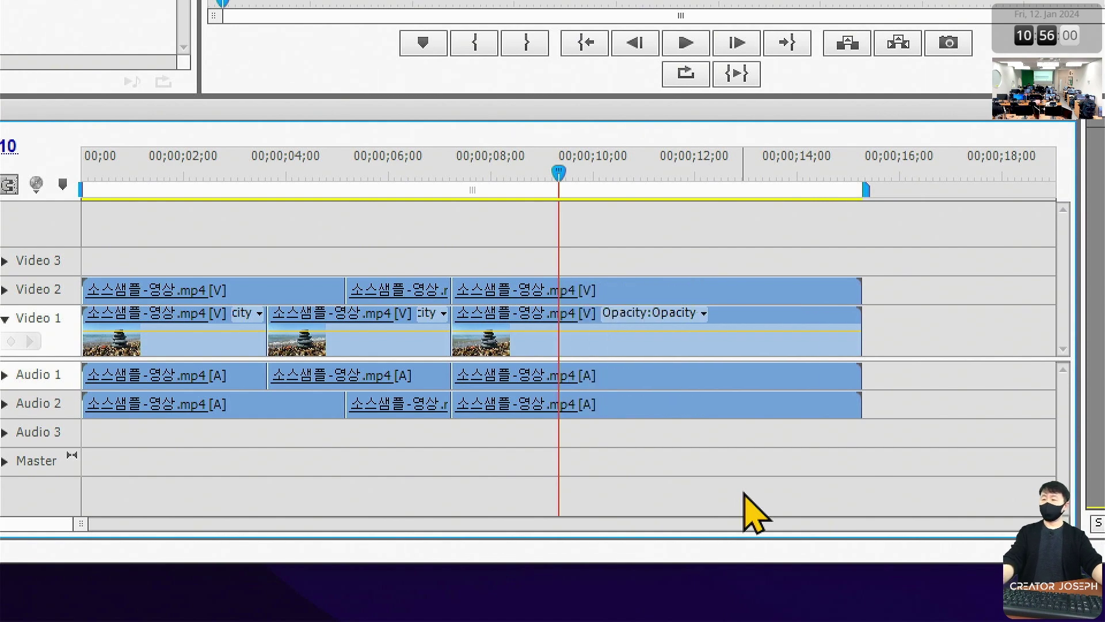
{"action": "left_click", "coordinate": [594, 184]}
{"action": "left_click", "coordinate": [556, 183]}
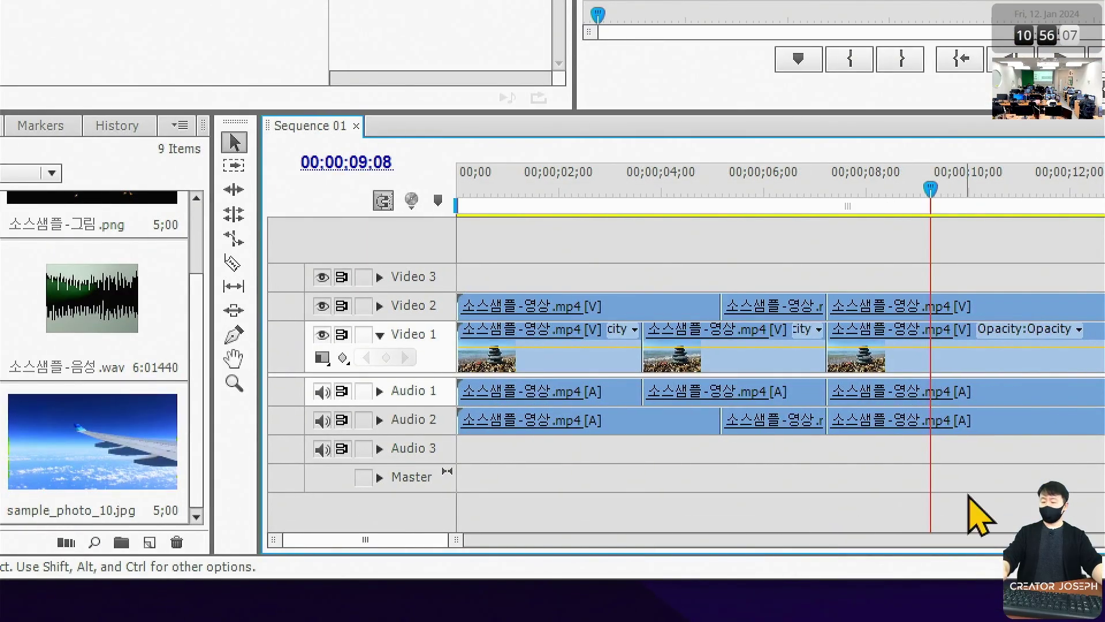
{"action": "key", "text": "ctrl+a"}
{"action": "key", "text": "Delete"}
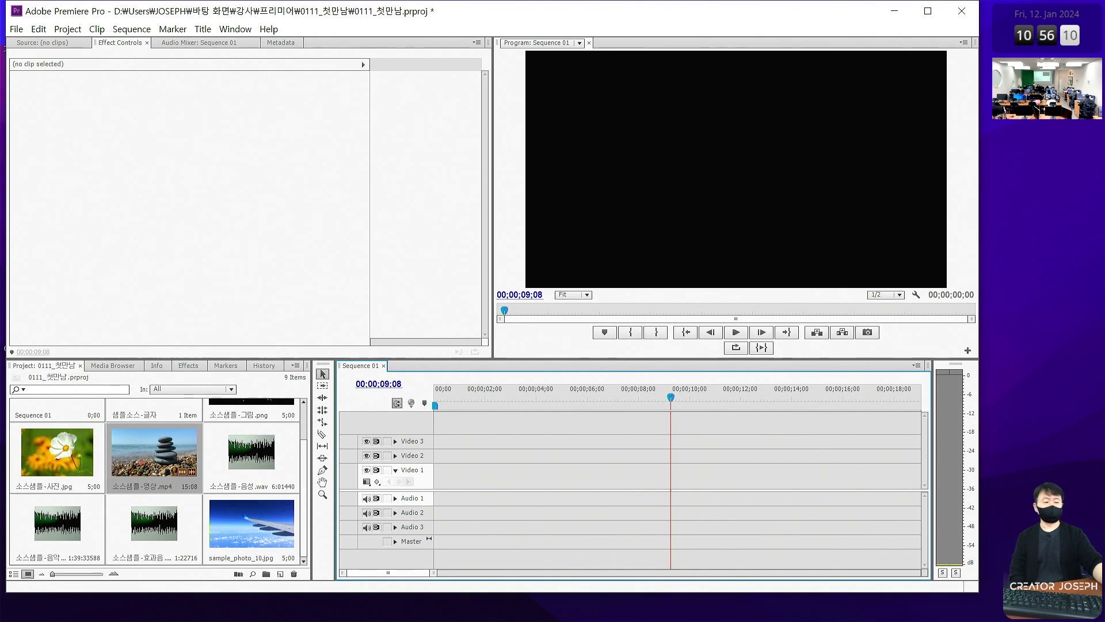
{"action": "key", "text": "alt+Tab"}
{"action": "left_click", "coordinate": [131, 442]}
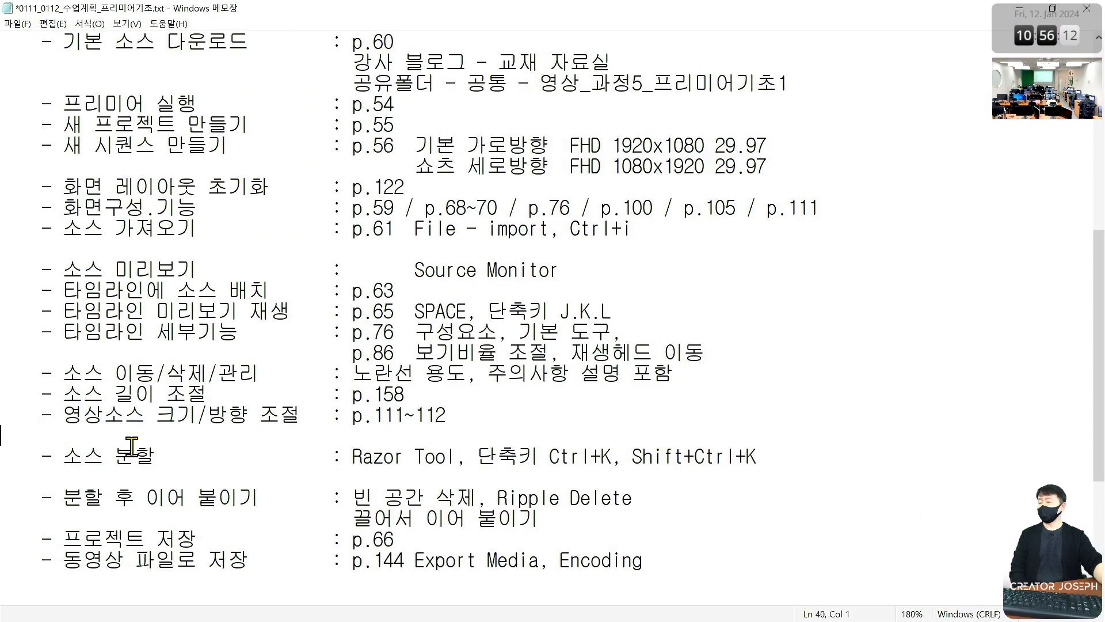
{"action": "left_click_drag", "start_coordinate": [87, 487], "coordinate": [666, 520]}
{"action": "left_click", "coordinate": [634, 519]}
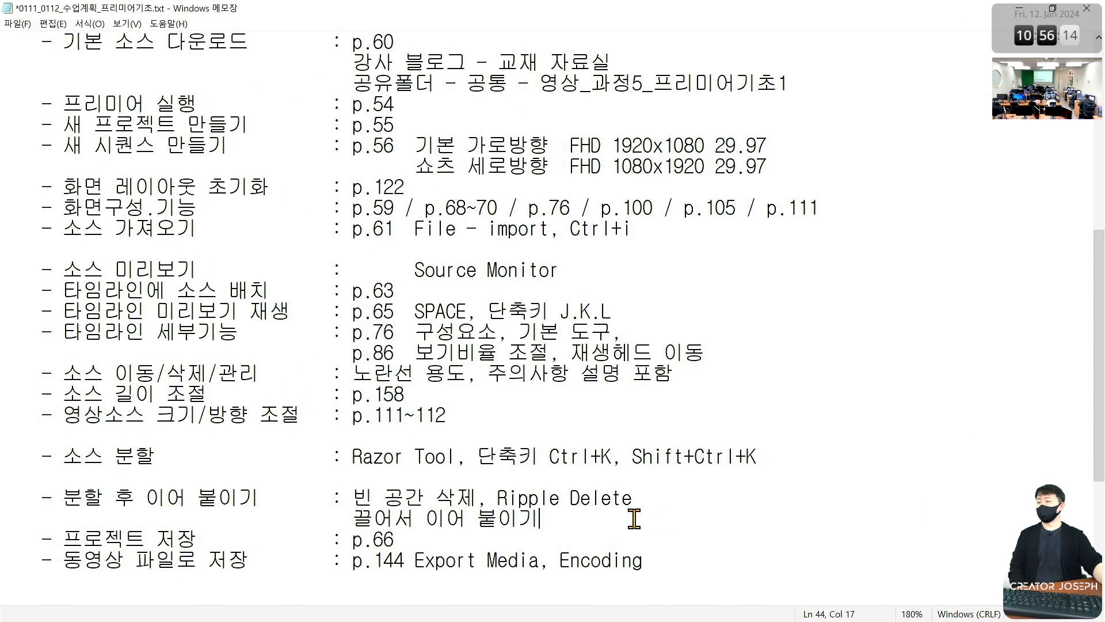
{"action": "left_click_drag", "start_coordinate": [540, 519], "coordinate": [3, 495]}
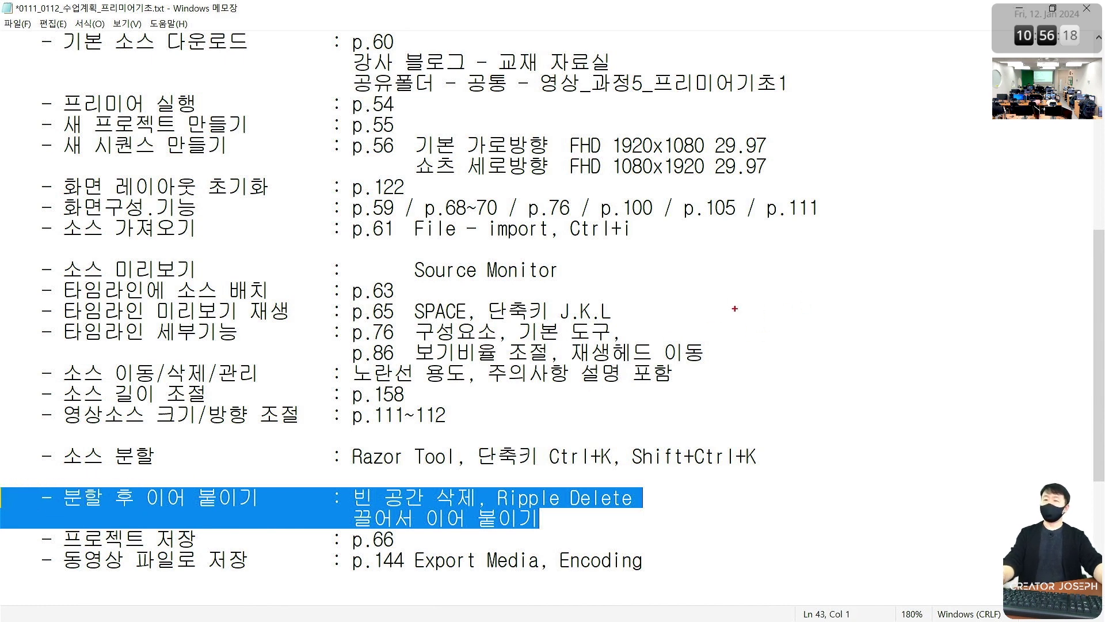
{"action": "left_click_drag", "start_coordinate": [713, 266], "coordinate": [1074, 349]}
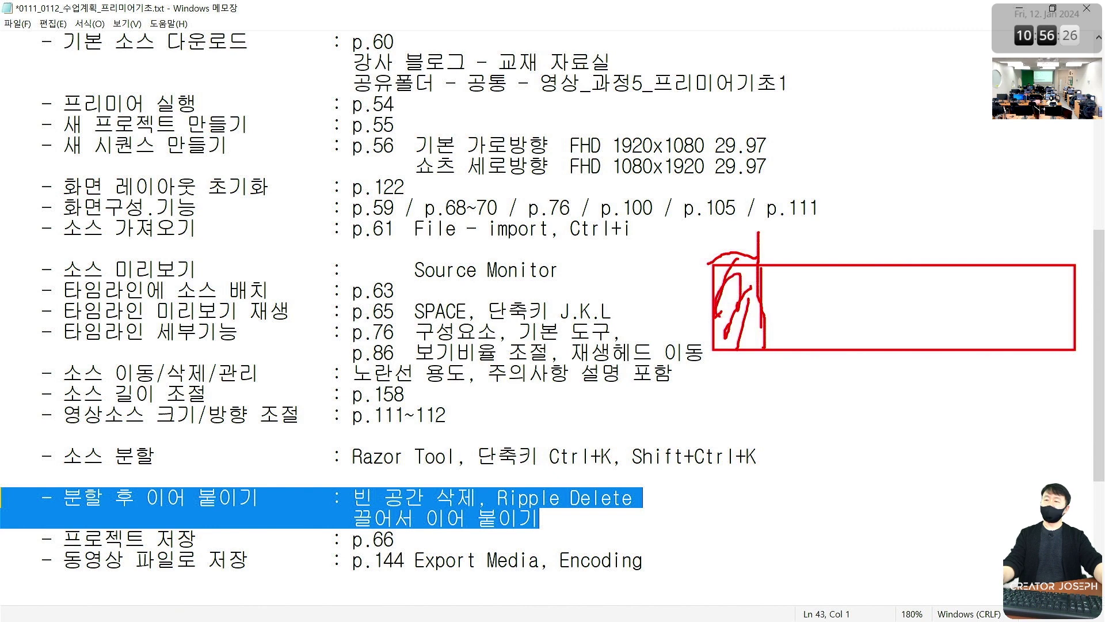
{"action": "left_click_drag", "start_coordinate": [1029, 263], "coordinate": [1030, 361]}
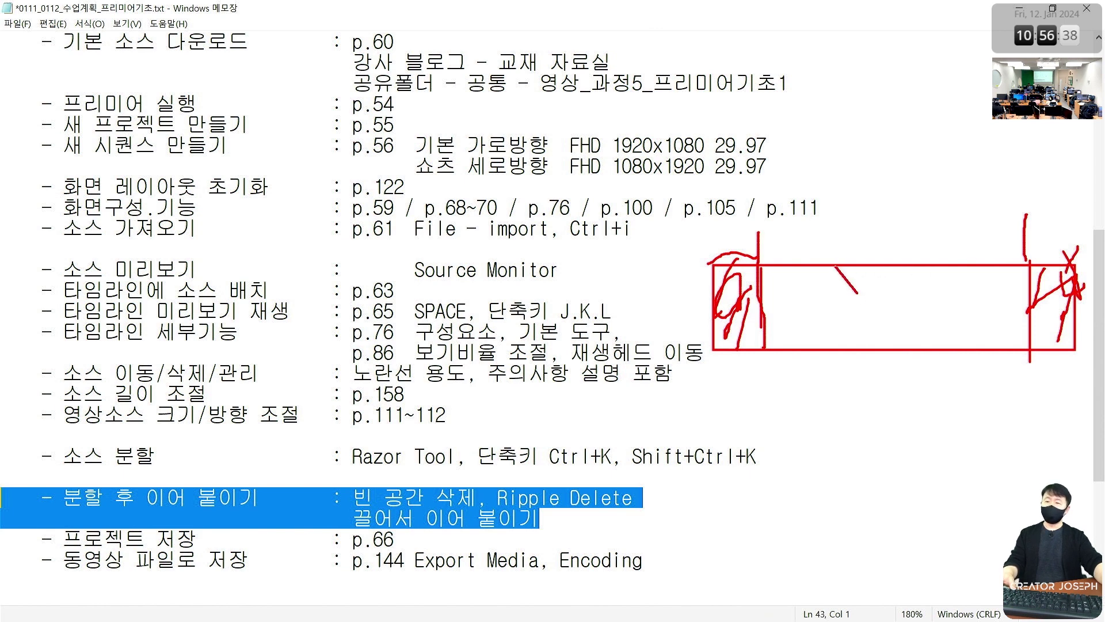
{"action": "left_click_drag", "start_coordinate": [857, 293], "coordinate": [865, 310]}
{"action": "left_click_drag", "start_coordinate": [848, 267], "coordinate": [915, 355]}
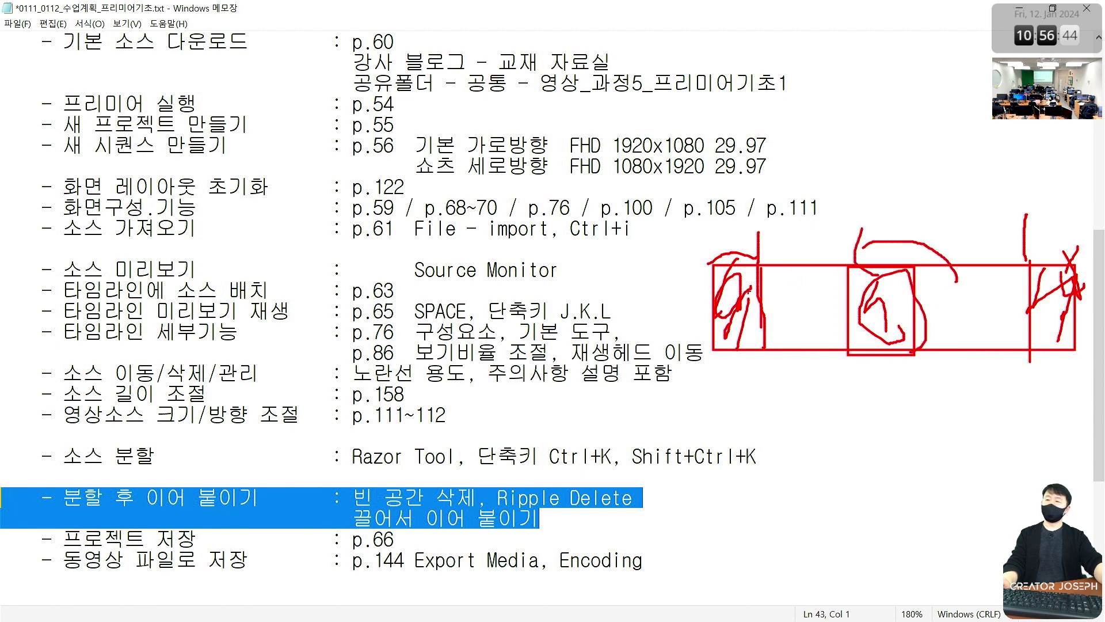
{"action": "mouse_move", "coordinate": [947, 394]}
{"action": "left_mouse_down"}
{"action": "mouse_move", "coordinate": [864, 411]}
{"action": "mouse_move", "coordinate": [727, 381]}
{"action": "left_mouse_up"}
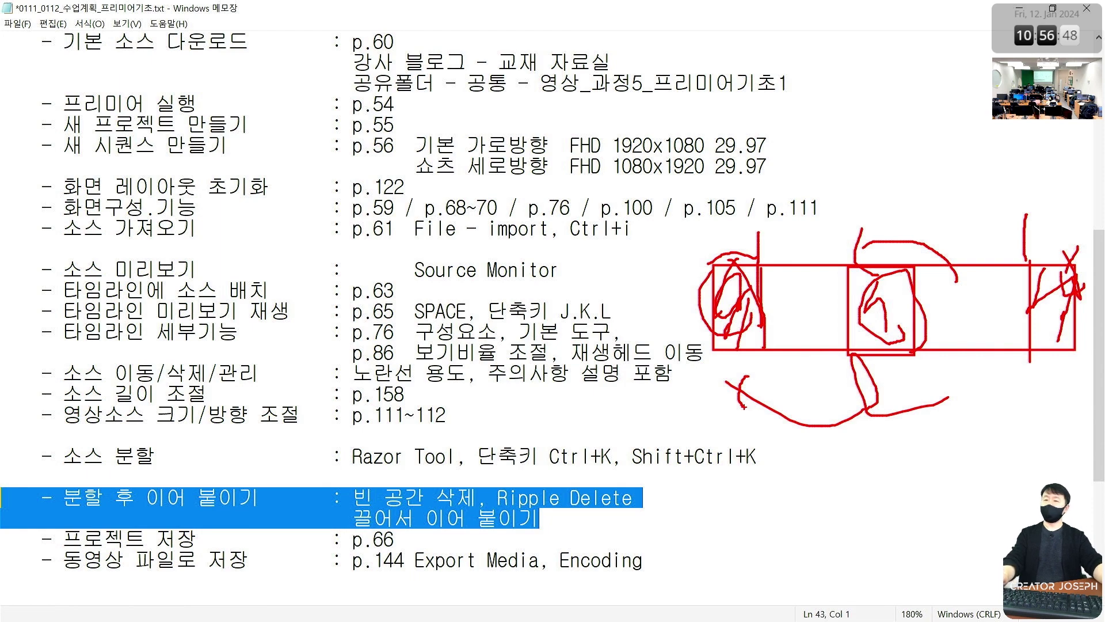
{"action": "key", "text": "Escape"}
Step: Place 소스샘플-영상.mp4 at the sequence start, park the playhead at 6;19, and pick the Razor tool
{"action": "left_click", "coordinate": [1020, 8]}
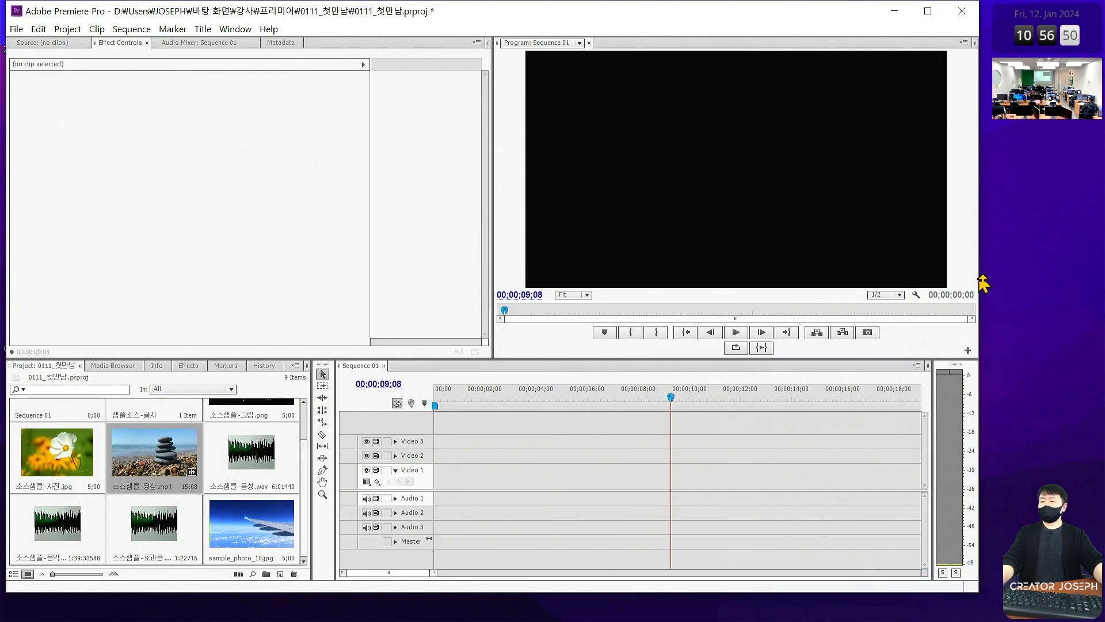
{"action": "left_click_drag", "start_coordinate": [141, 469], "coordinate": [426, 479]}
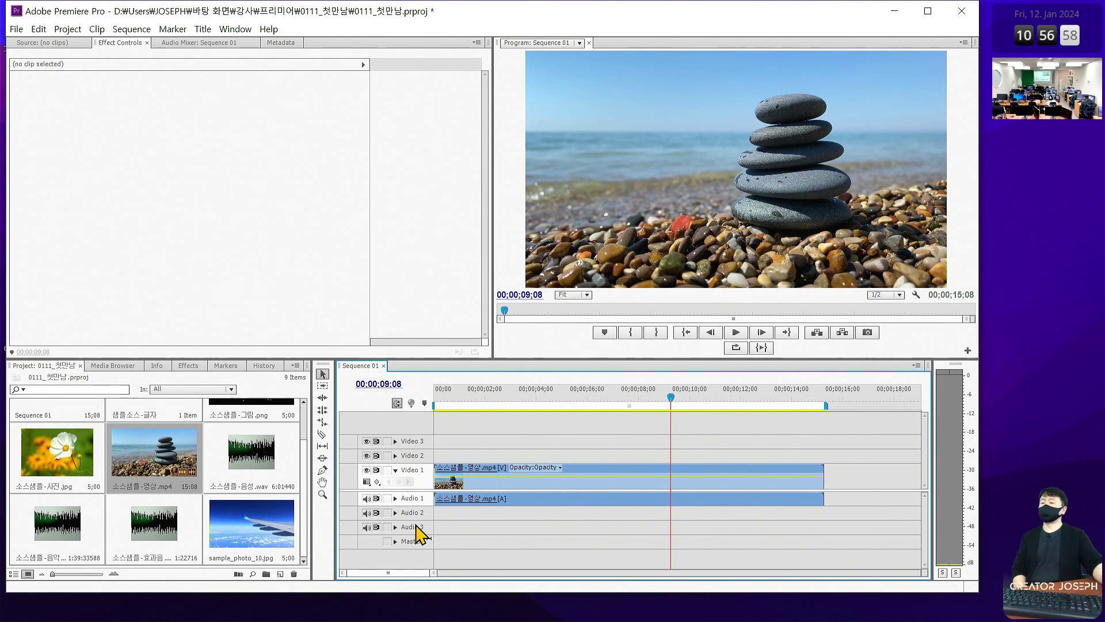
{"action": "left_click", "coordinate": [620, 403]}
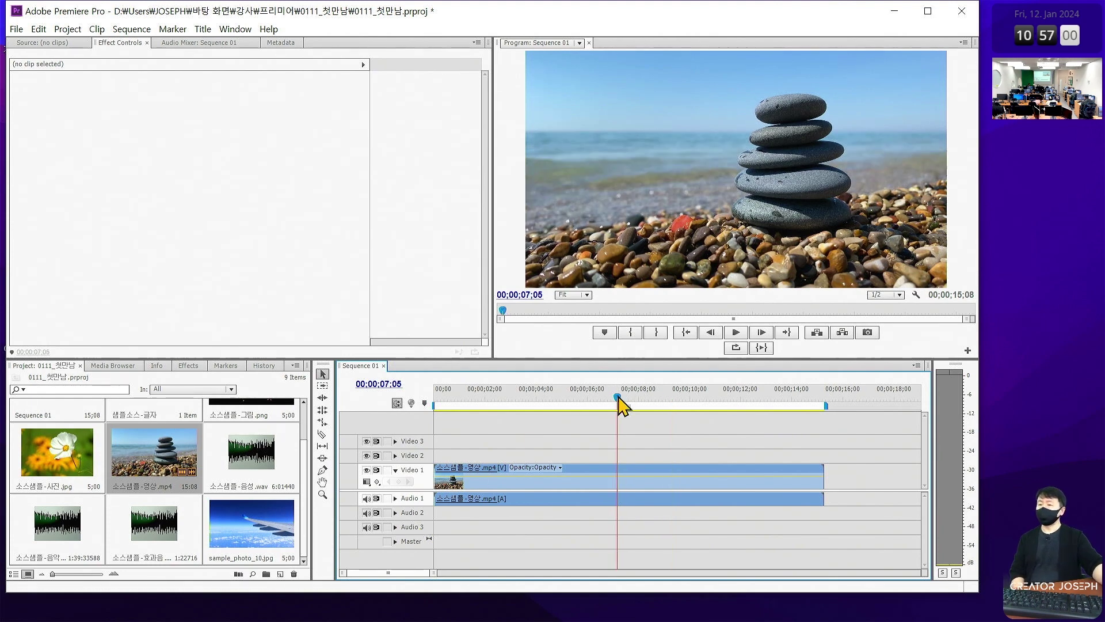
{"action": "left_click", "coordinate": [603, 403]}
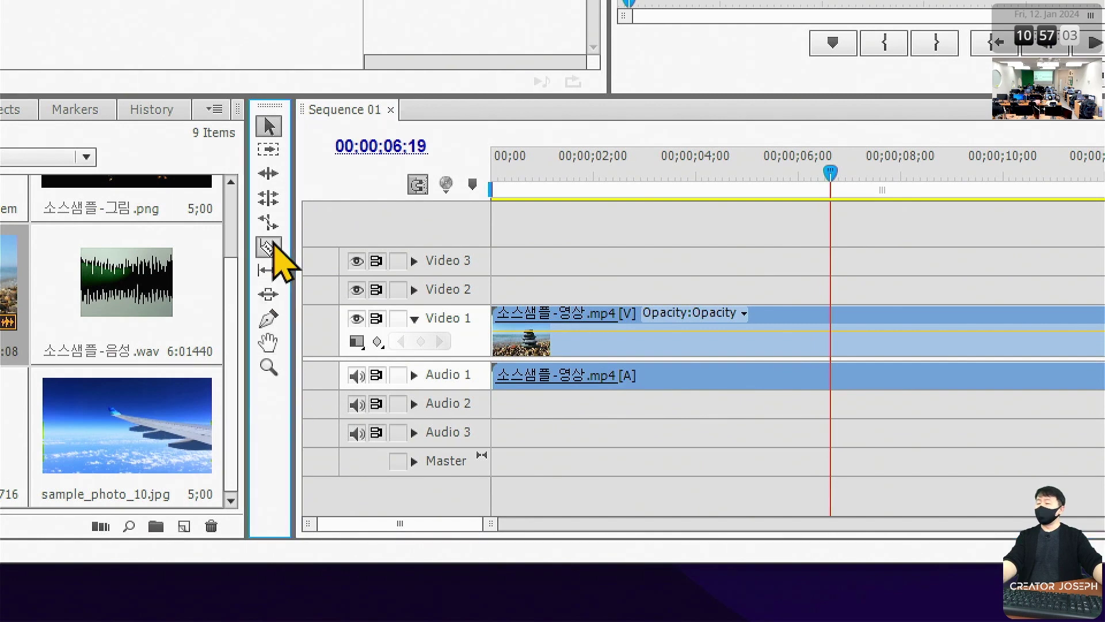
{"action": "left_click", "coordinate": [274, 246]}
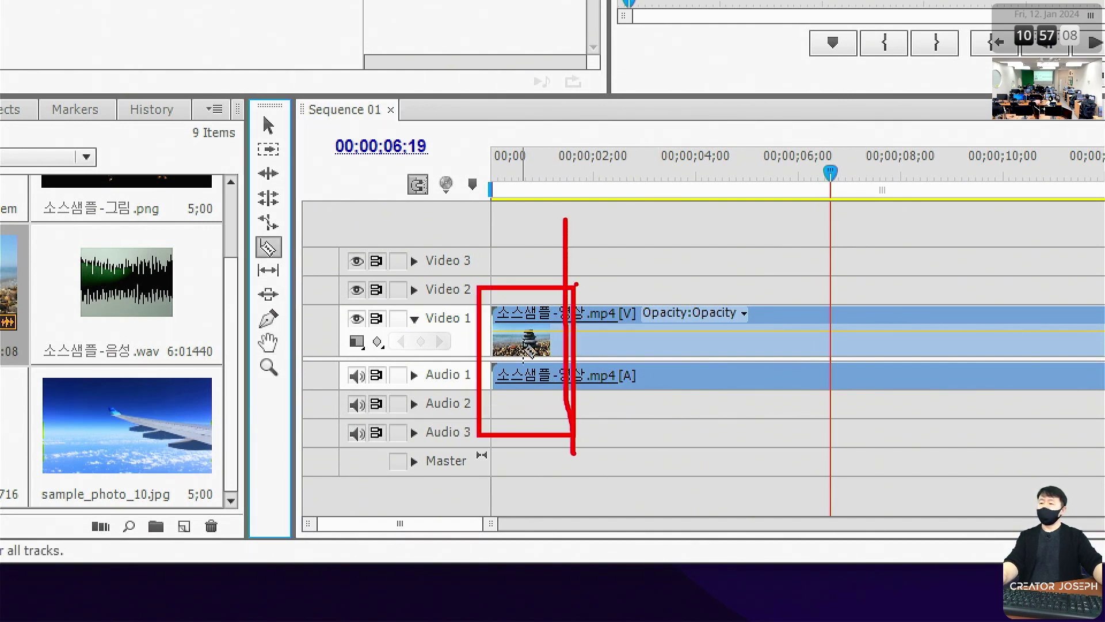
Step: Razor-cut the clip near 2, 6, 9 and 13 seconds, then return to the Selection tool
{"action": "left_click", "coordinate": [562, 329]}
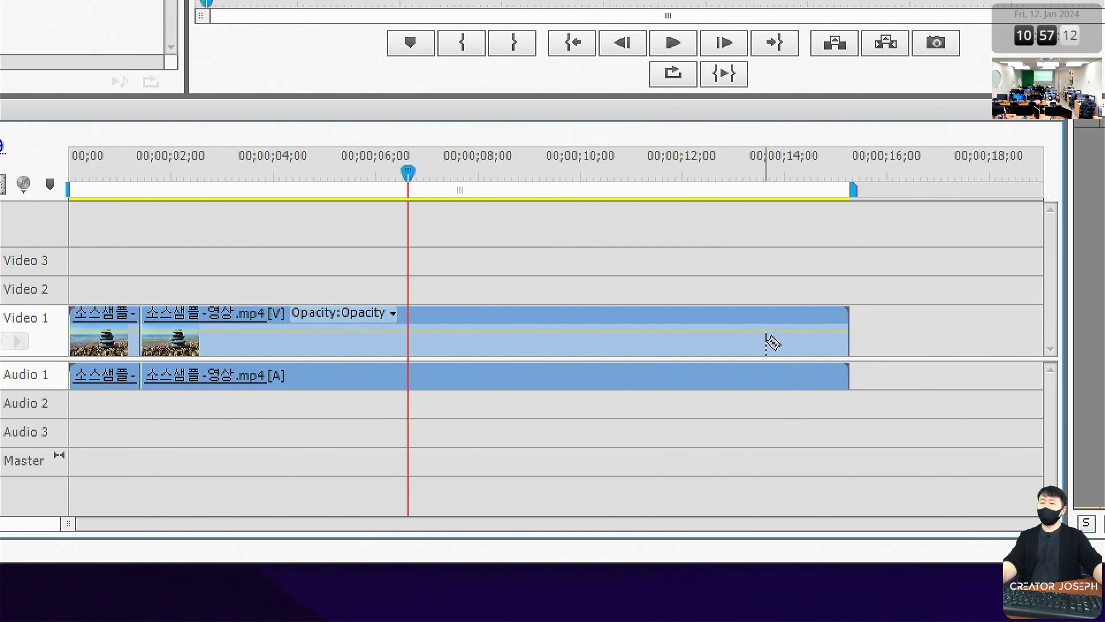
{"action": "left_click", "coordinate": [766, 343]}
{"action": "left_click", "coordinate": [387, 334]}
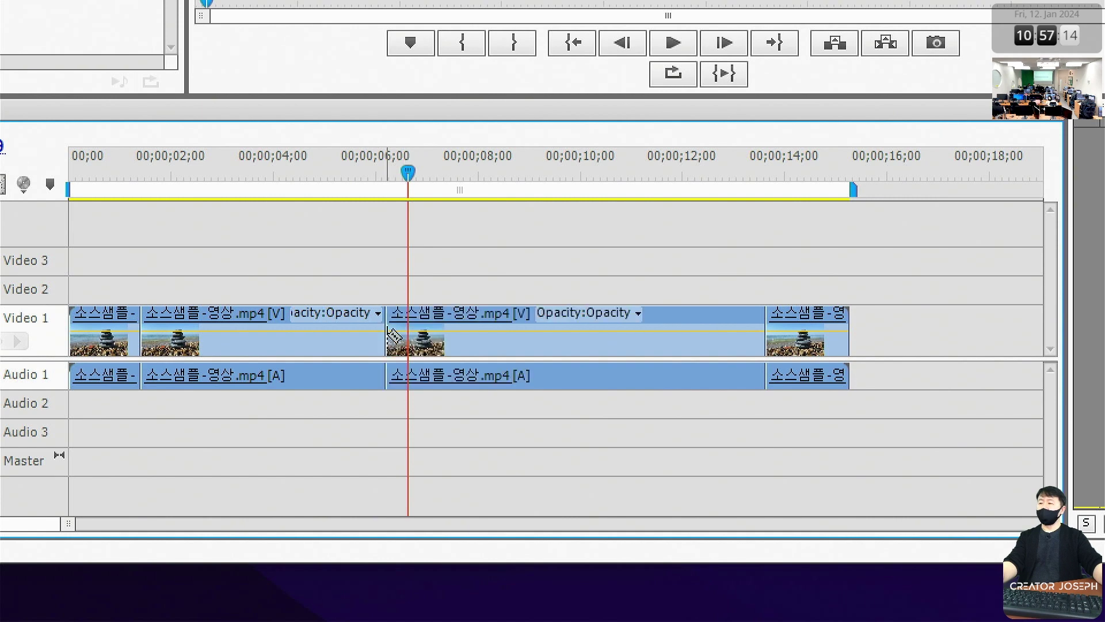
{"action": "left_click", "coordinate": [516, 328]}
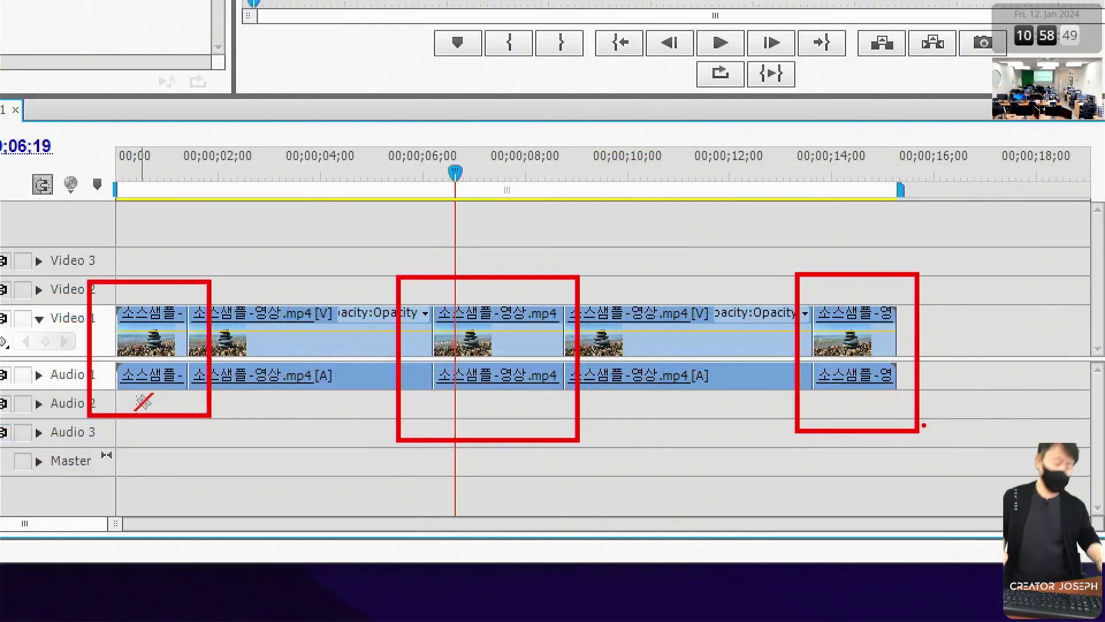
{"action": "key", "text": "Escape"}
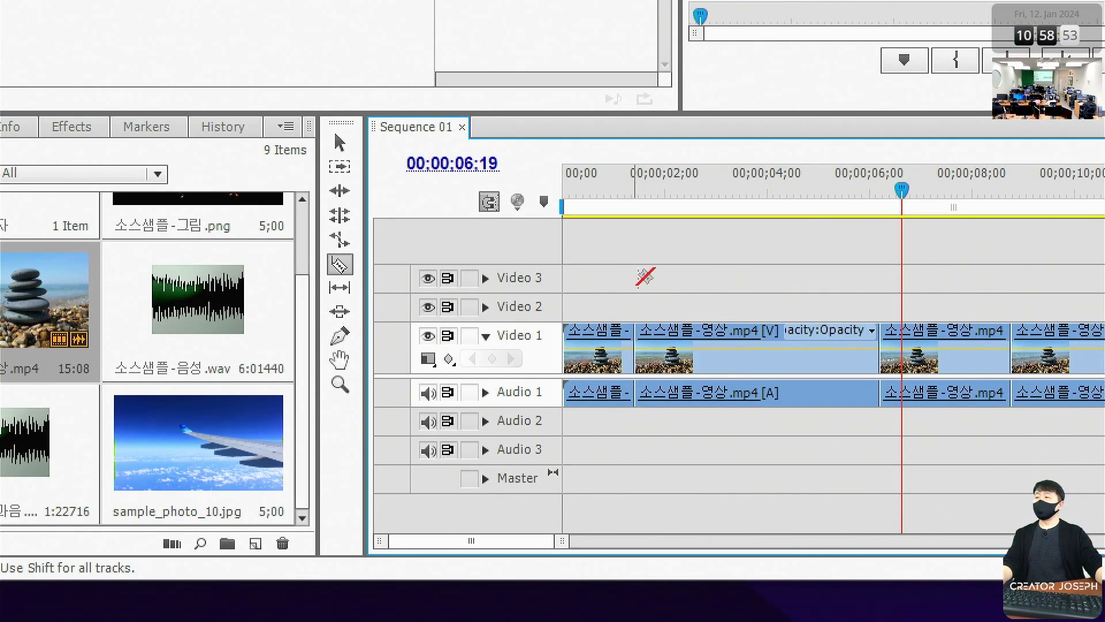
{"action": "left_click", "coordinate": [341, 144]}
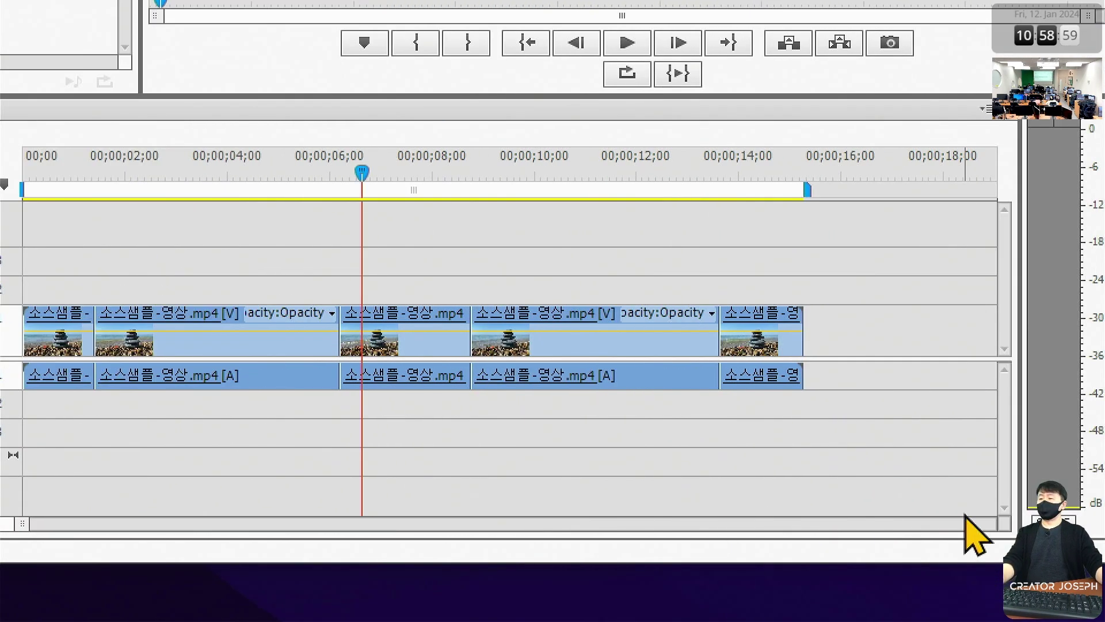
Step: Delete the first clip in Sequence 01 and ripple-delete the gap so the clips start at 00;00
{"action": "left_click", "coordinate": [149, 383]}
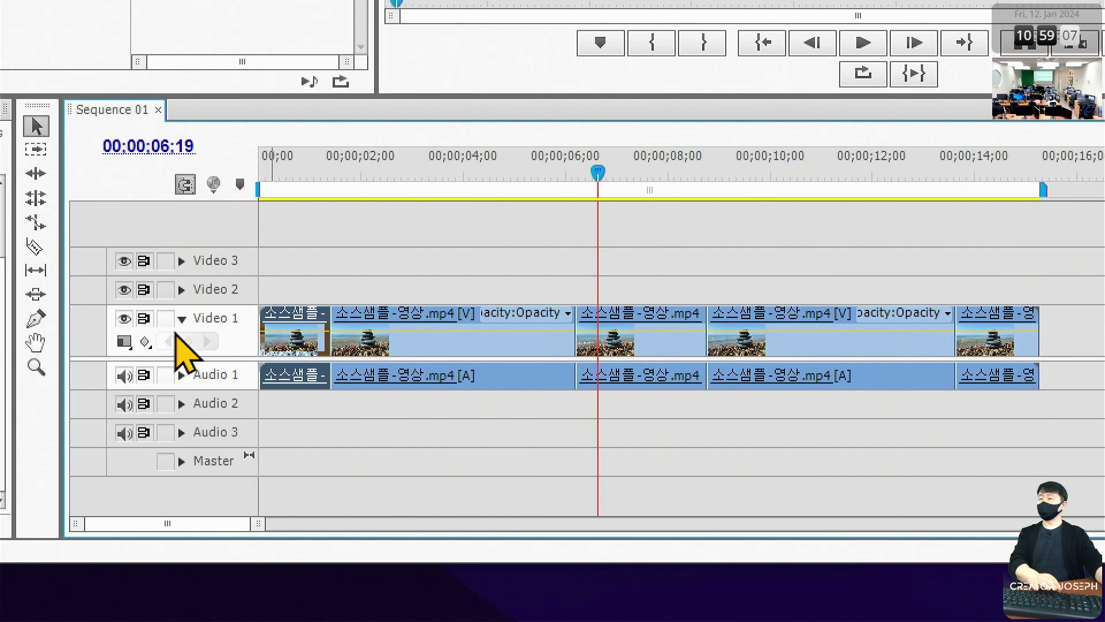
{"action": "left_click", "coordinate": [287, 171]}
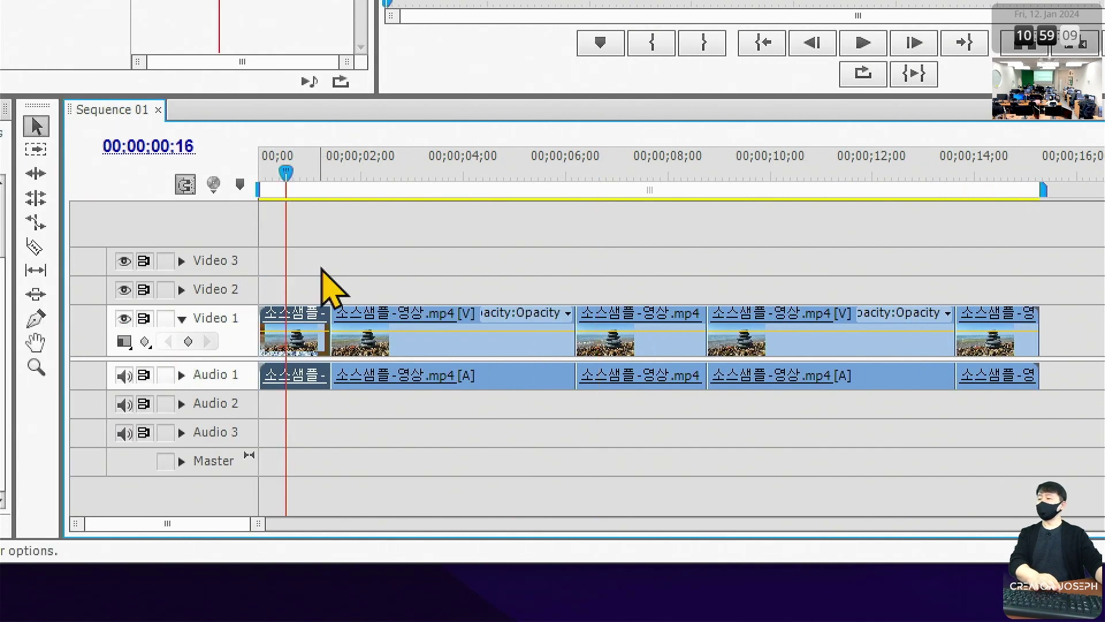
{"action": "key", "text": "Delete"}
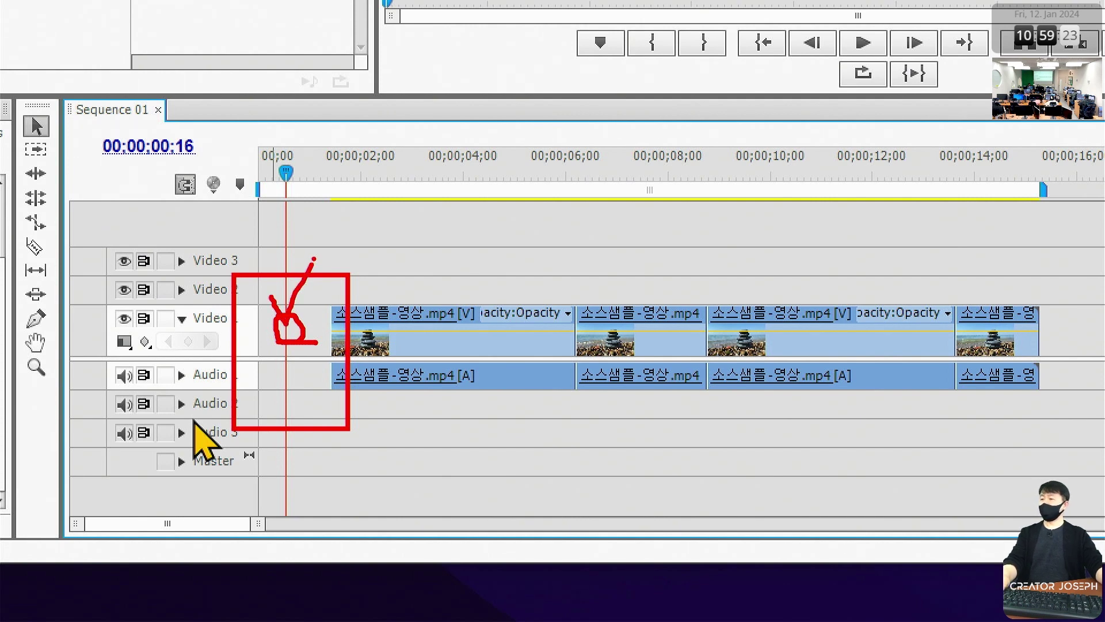
{"action": "left_click", "coordinate": [316, 351]}
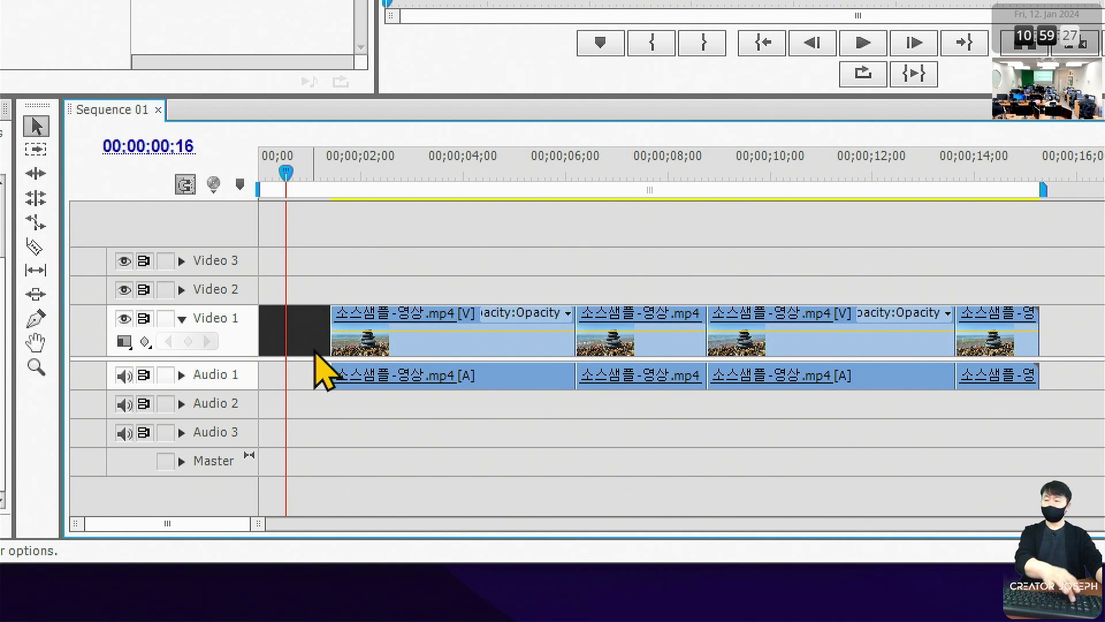
{"action": "key", "text": "Delete"}
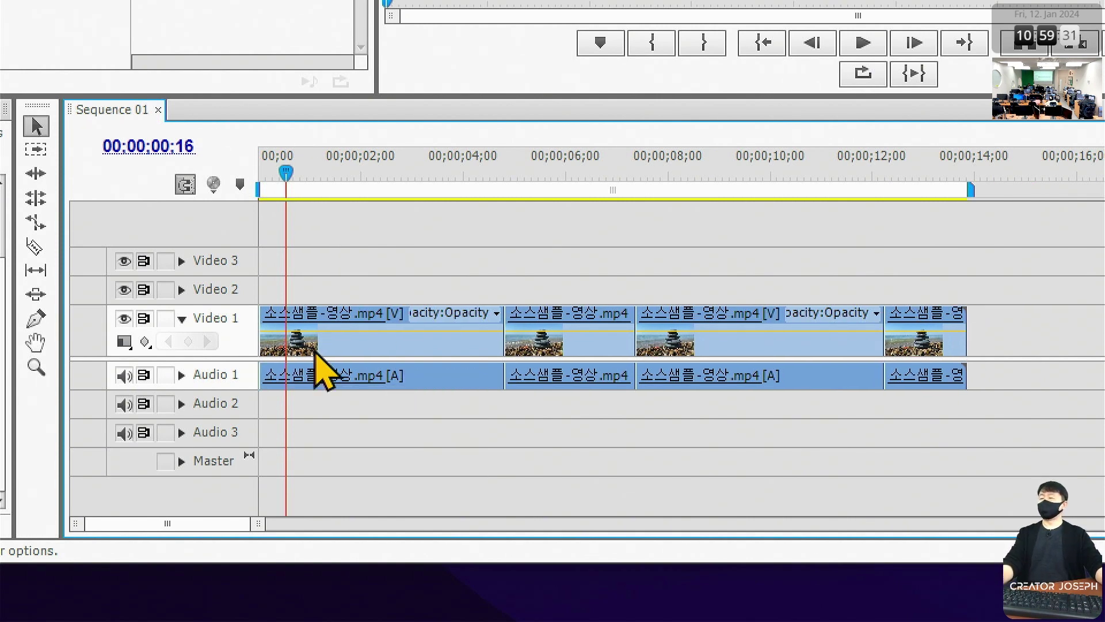
Step: Delete the last clip, leaving three clips that end near 12 seconds
{"action": "left_click", "coordinate": [661, 356]}
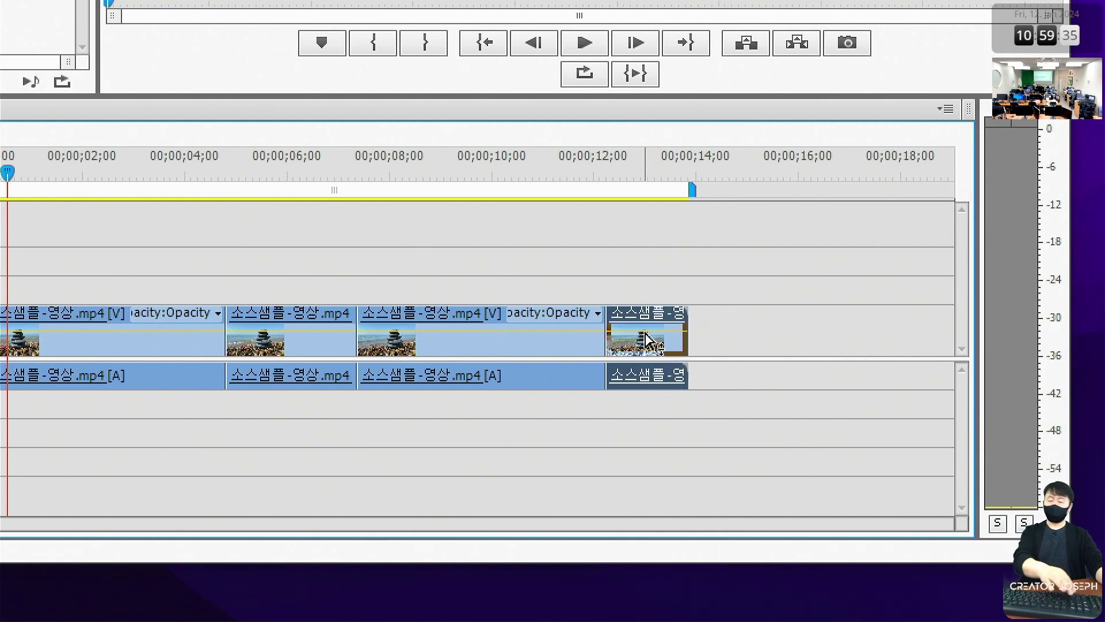
{"action": "key", "text": "Delete"}
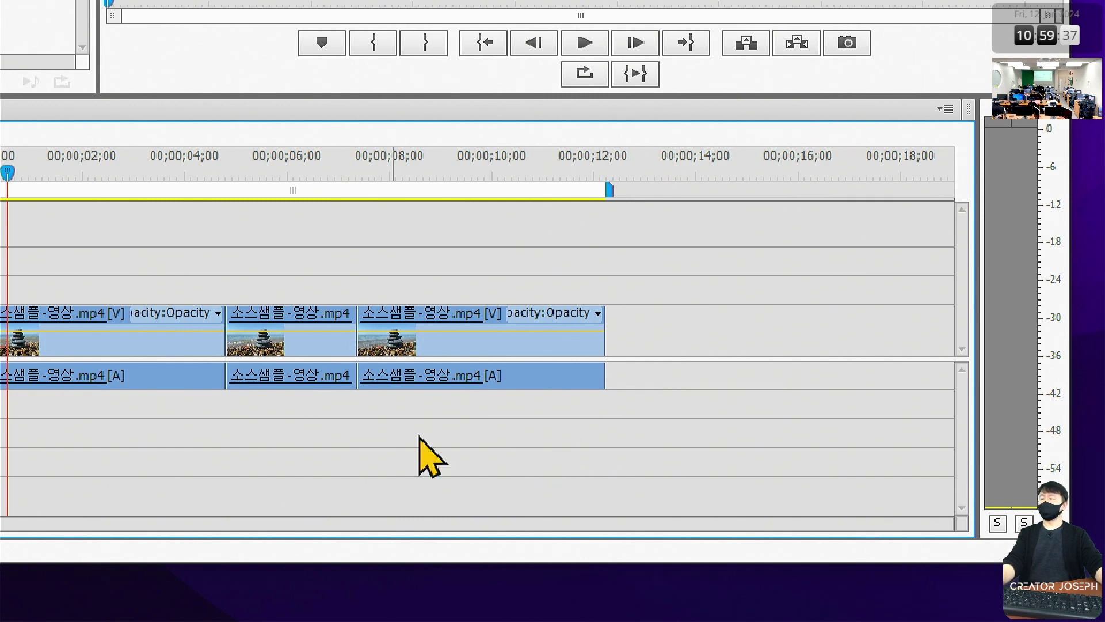
{"action": "left_click", "coordinate": [530, 370]}
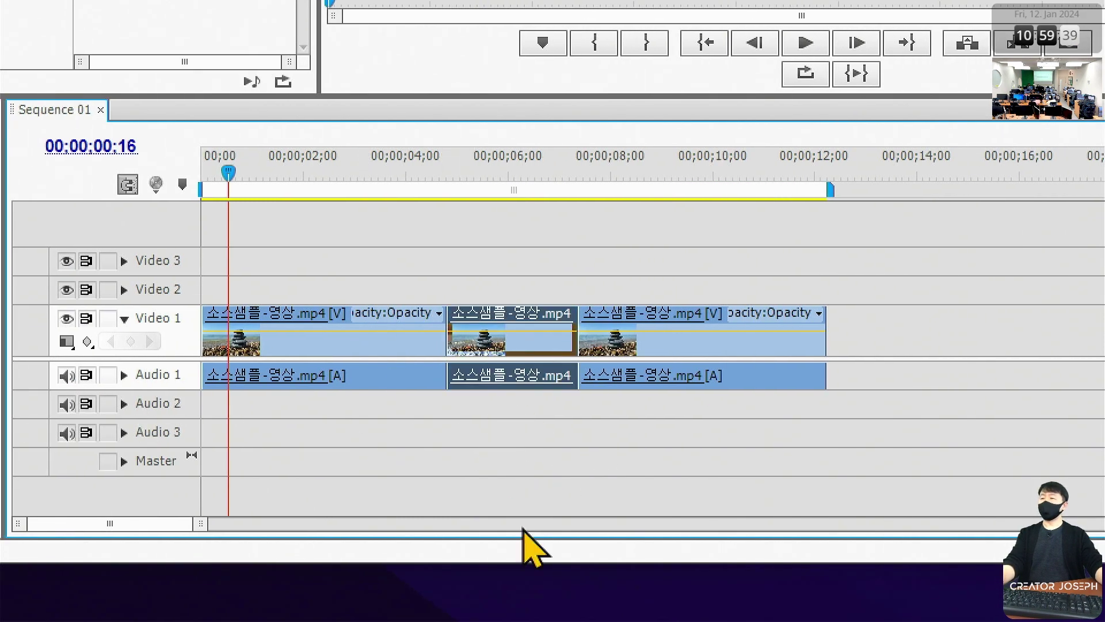
{"action": "left_click", "coordinate": [518, 171]}
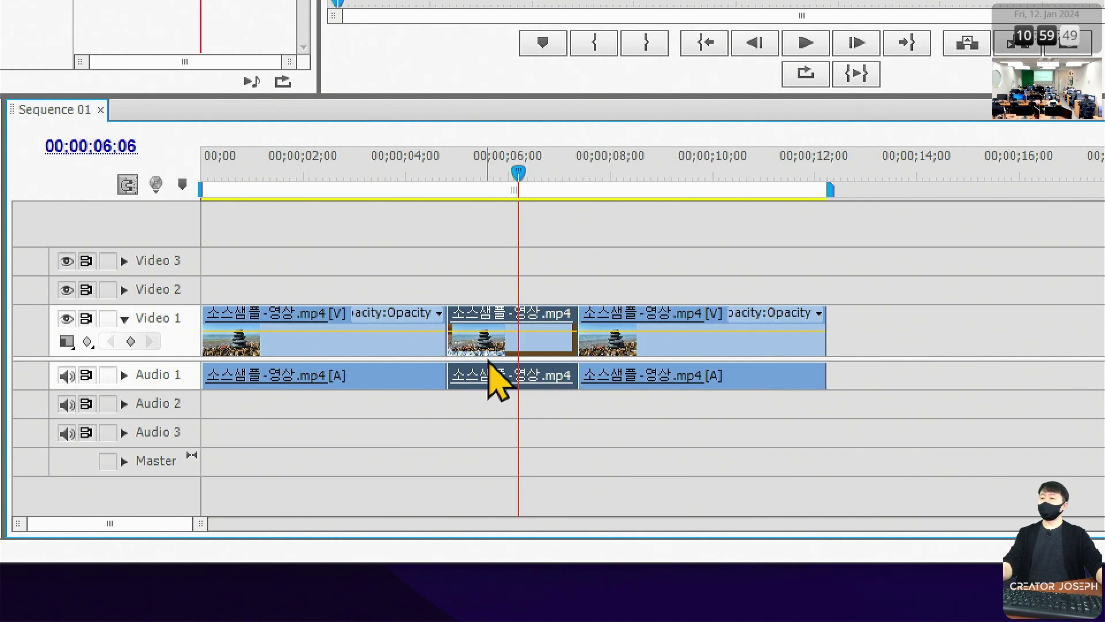
{"action": "mouse_move", "coordinate": [489, 355]}
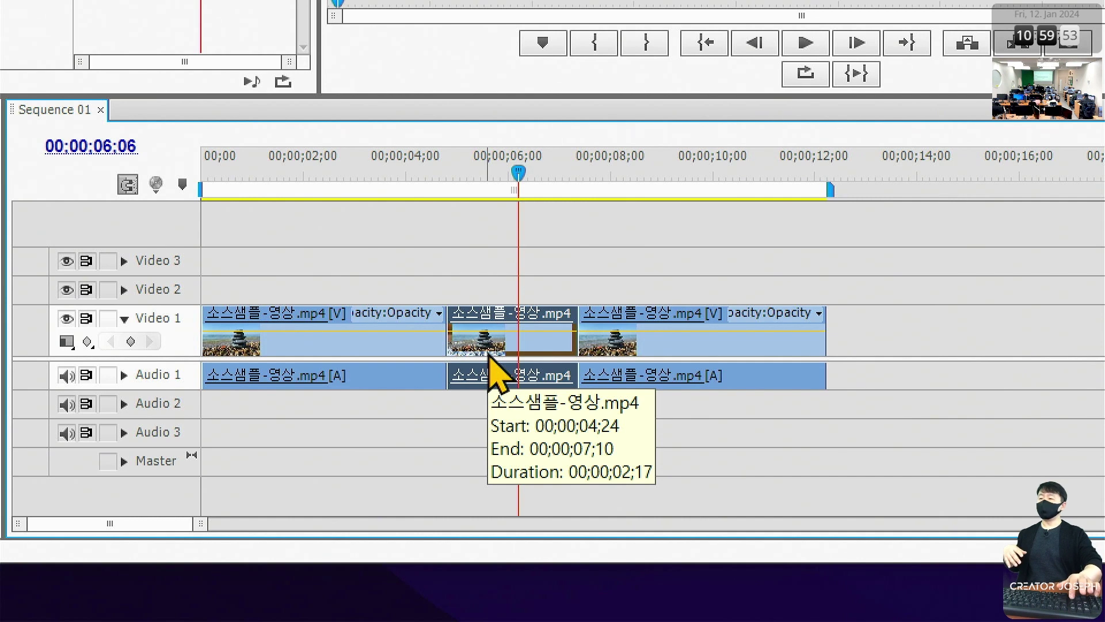
{"action": "key", "text": "Delete"}
{"action": "left_click", "coordinate": [489, 354]}
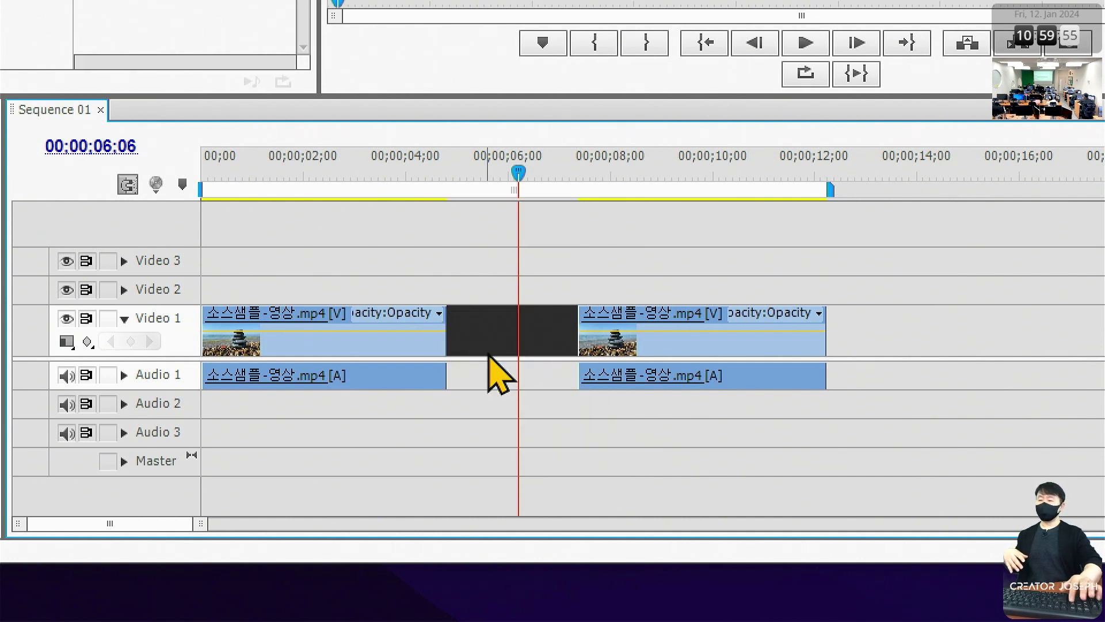
{"action": "key", "text": "Delete"}
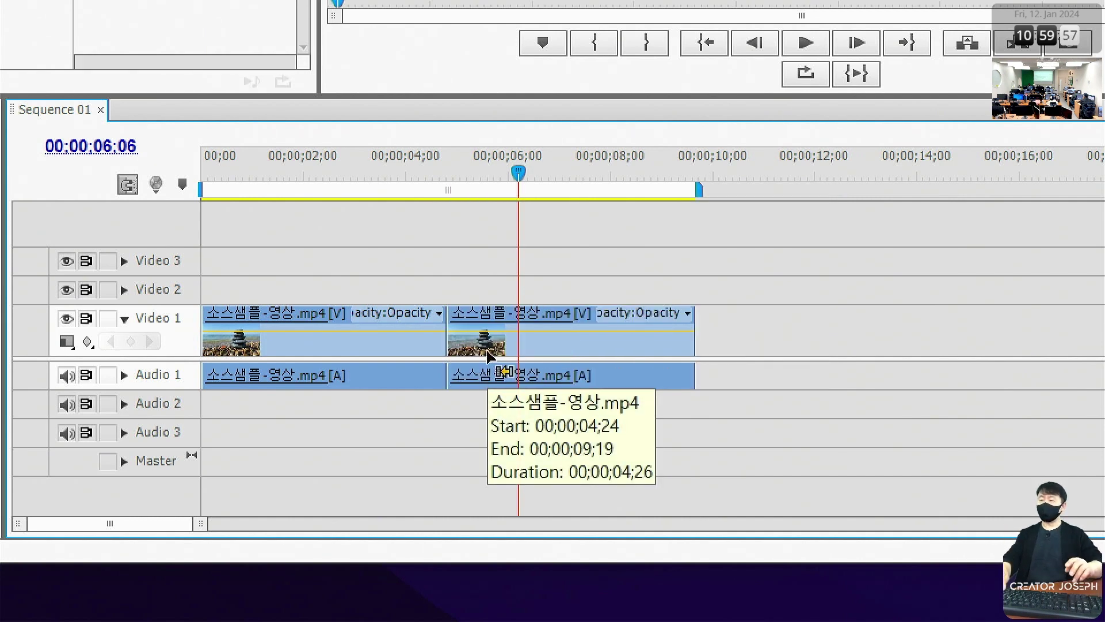
{"action": "key", "text": "ctrl+z"}
{"action": "key", "text": "ctrl+z"}
{"action": "left_click_drag", "start_coordinate": [489, 352], "coordinate": [477, 299]}
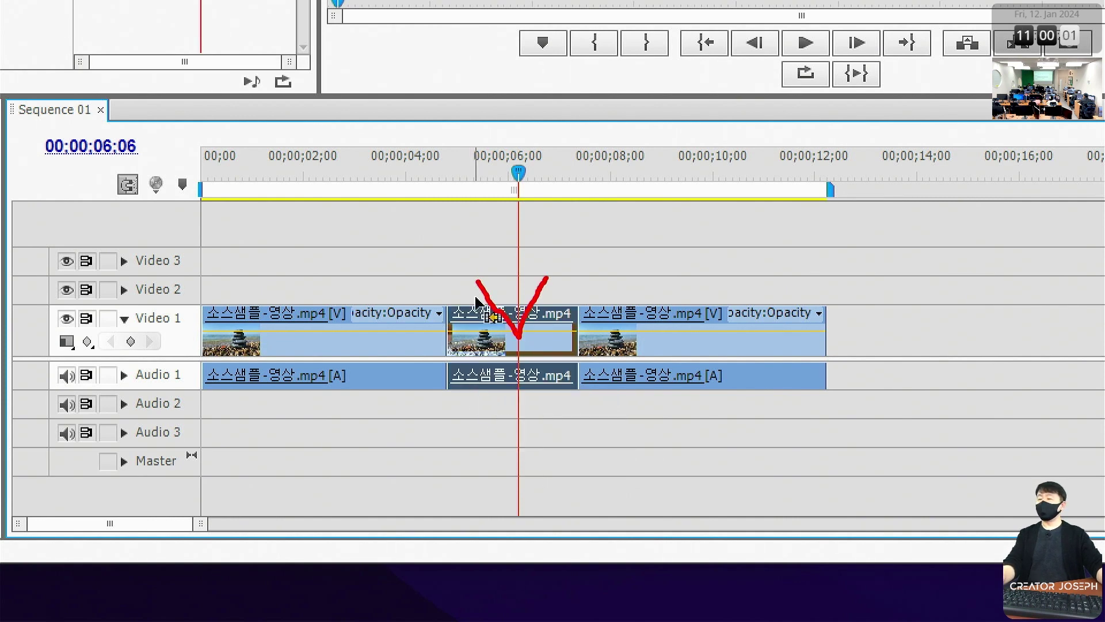
{"action": "right_click", "coordinate": [488, 323]}
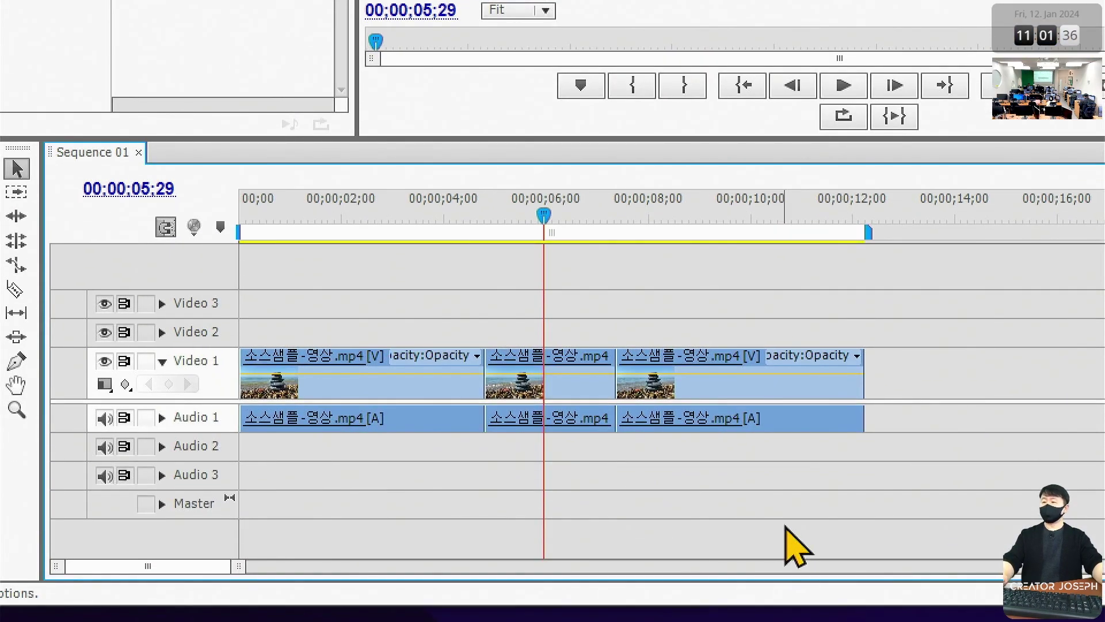
Step: Clear all clips from Sequence 01 and place 소스샘플-영상.mp4 at 00;00 on Video 1 and Video 2
{"action": "key", "text": "ctrl+a"}
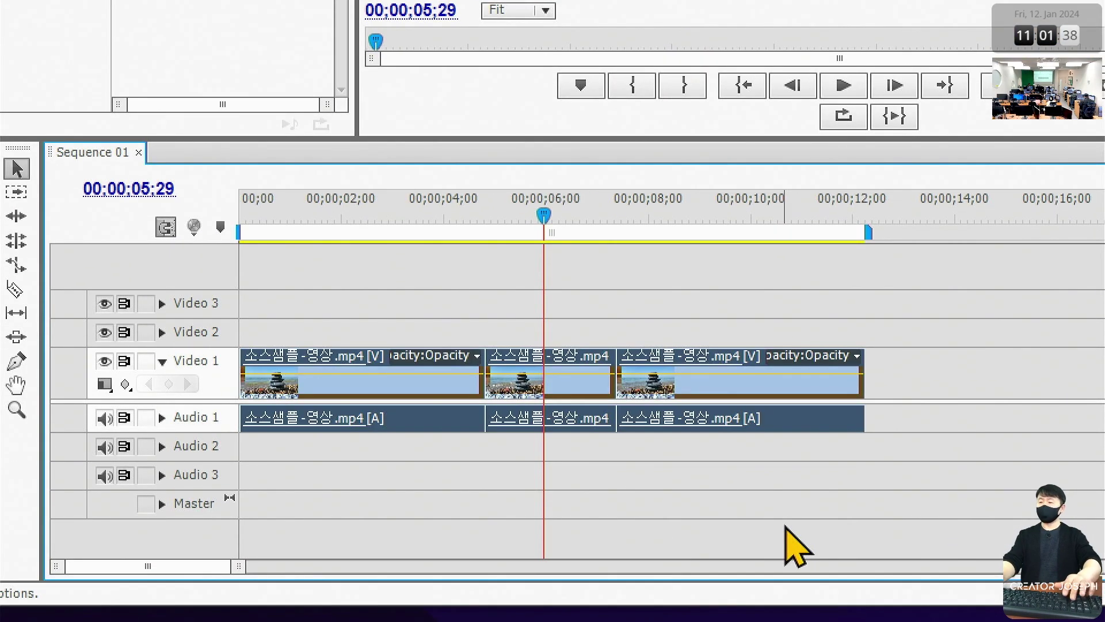
{"action": "key", "text": "Delete"}
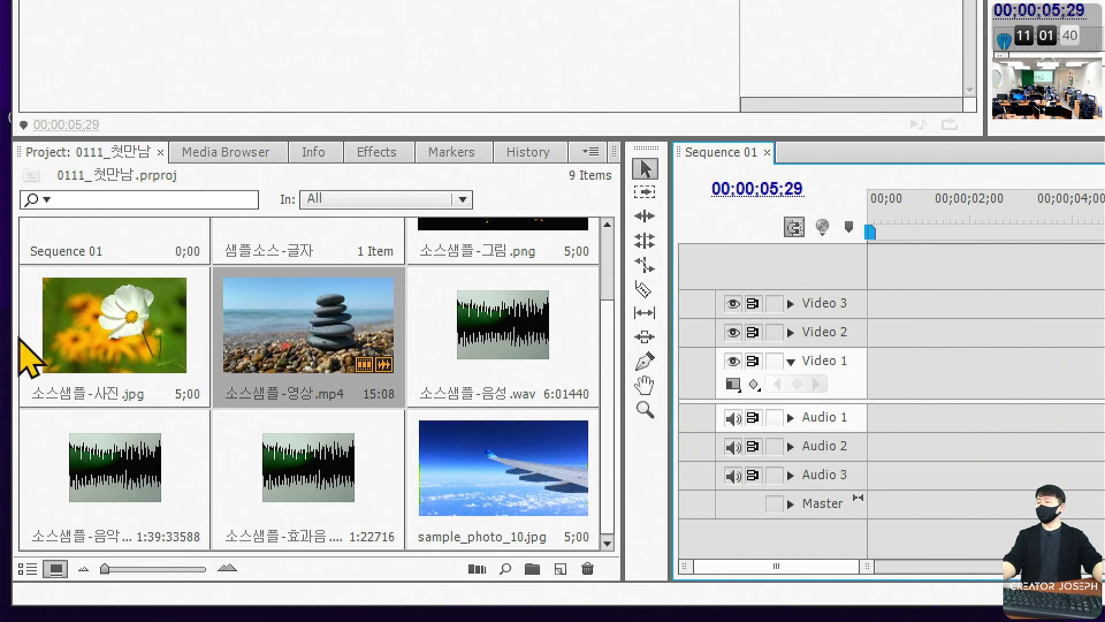
{"action": "left_click_drag", "start_coordinate": [311, 348], "coordinate": [872, 368]}
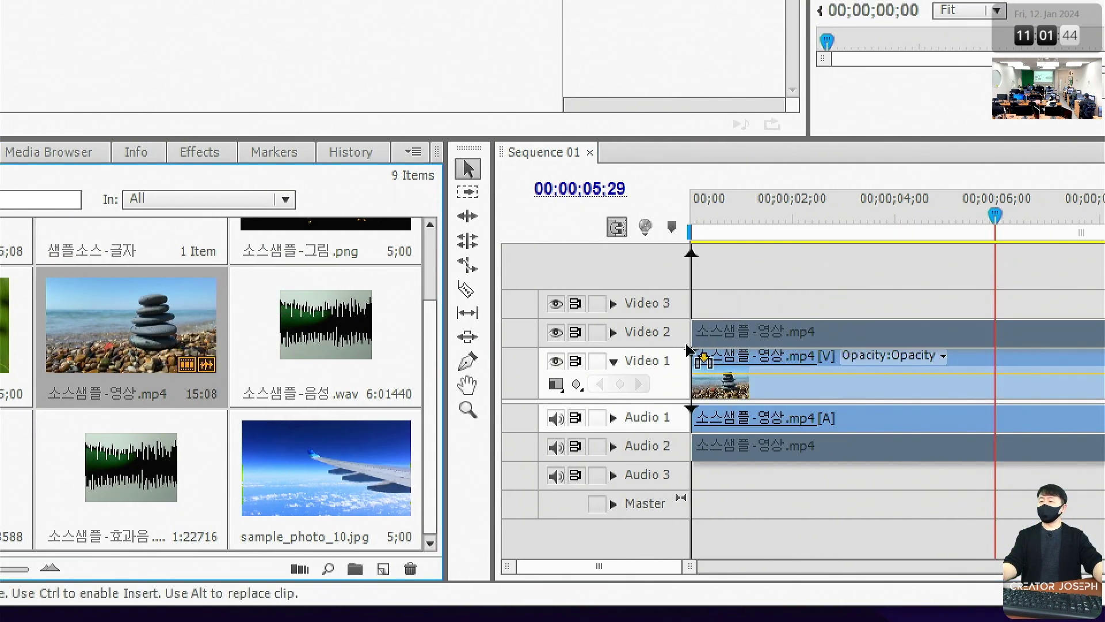
{"action": "left_click_drag", "start_coordinate": [204, 342], "coordinate": [711, 360]}
{"action": "left_click_drag", "start_coordinate": [132, 325], "coordinate": [699, 334]}
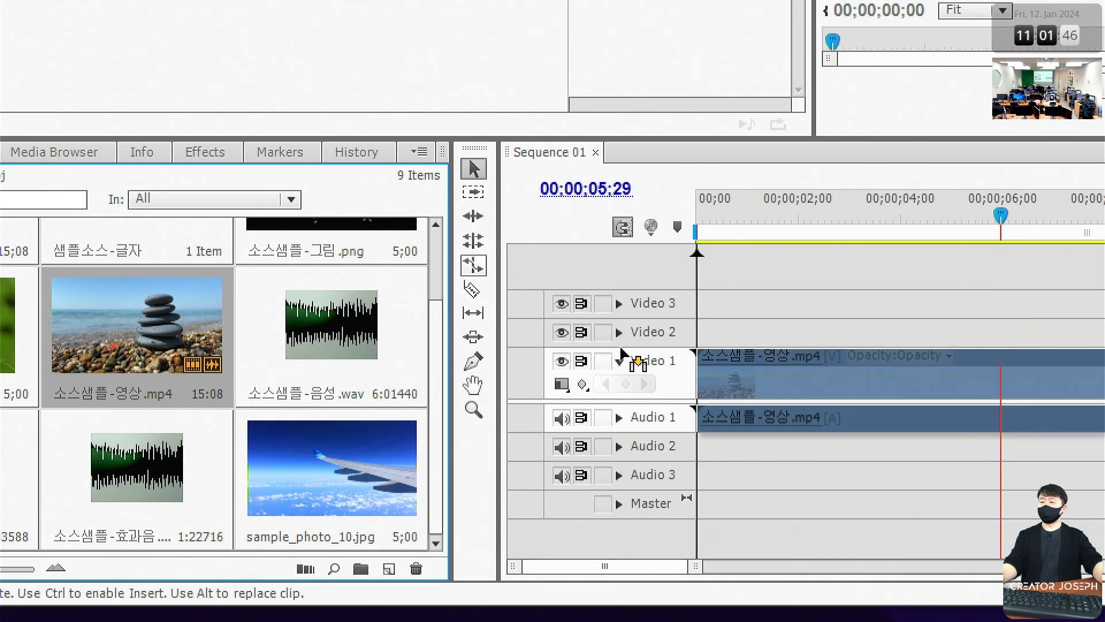
Step: Razor-cut the Video 1/Audio 1 clip at the playhead and slightly further right, leaving Video 2 whole
{"action": "left_click", "coordinate": [729, 387]}
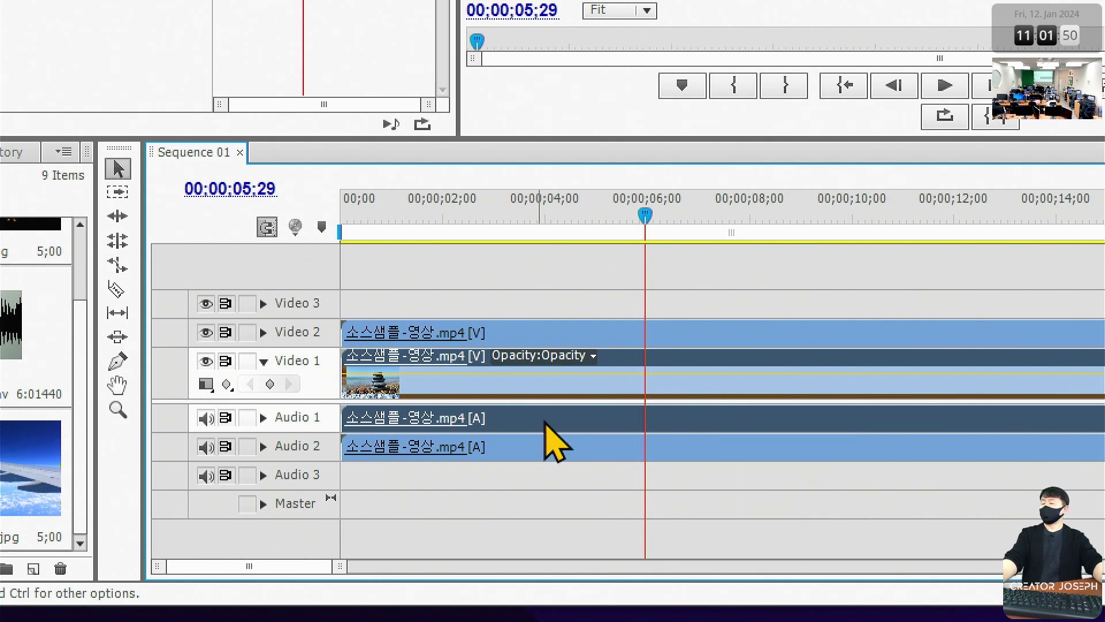
{"action": "left_click", "coordinate": [507, 381]}
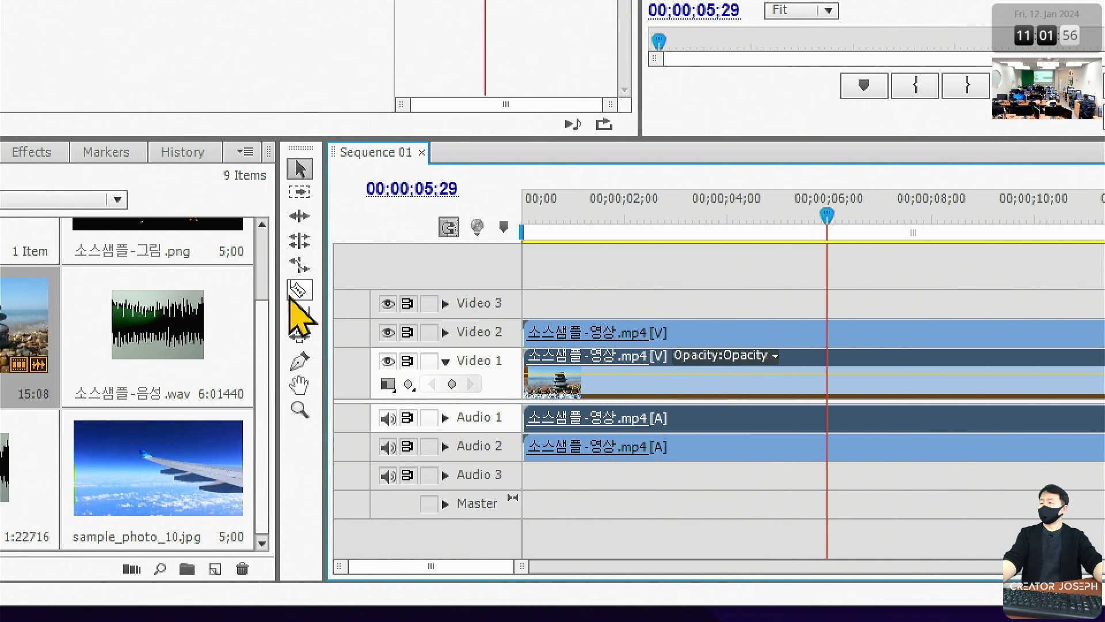
{"action": "left_click", "coordinate": [117, 289]}
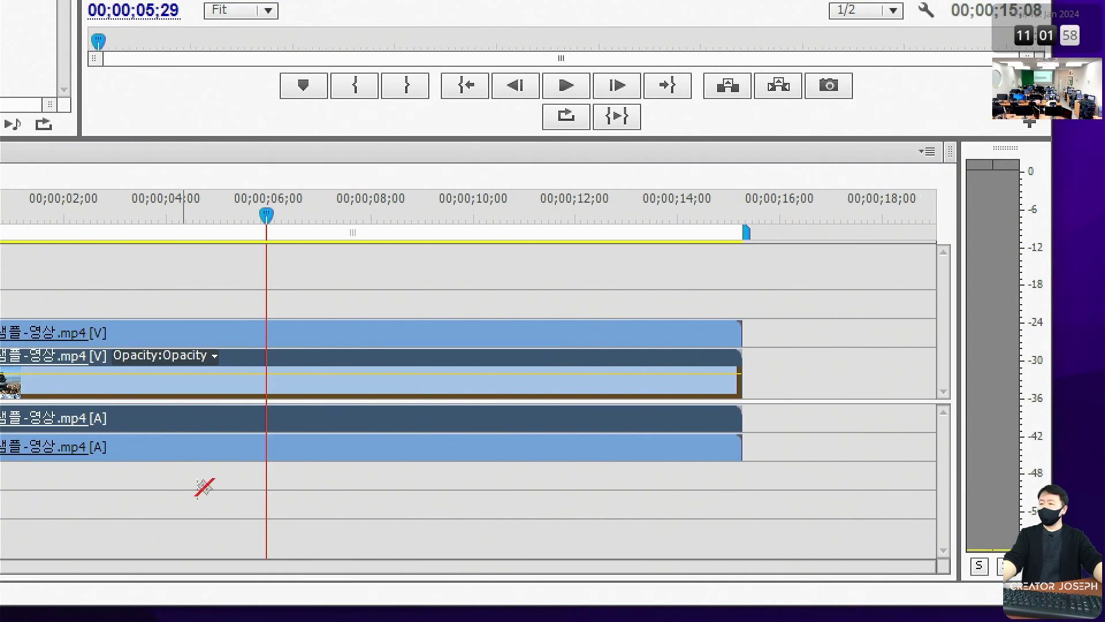
{"action": "left_click", "coordinate": [434, 383]}
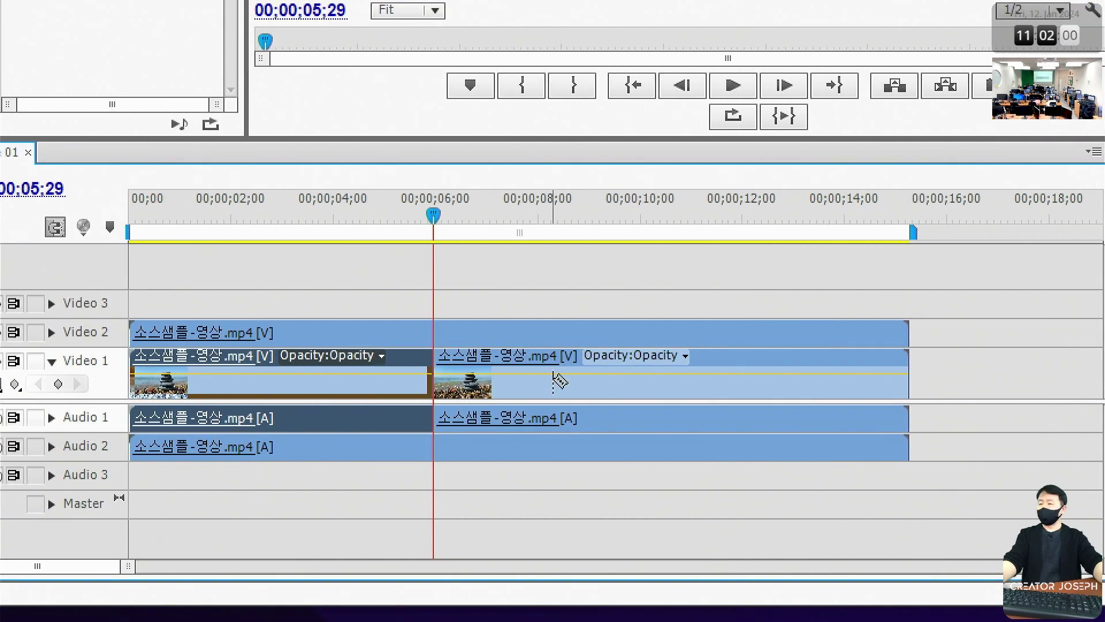
{"action": "left_click", "coordinate": [553, 383]}
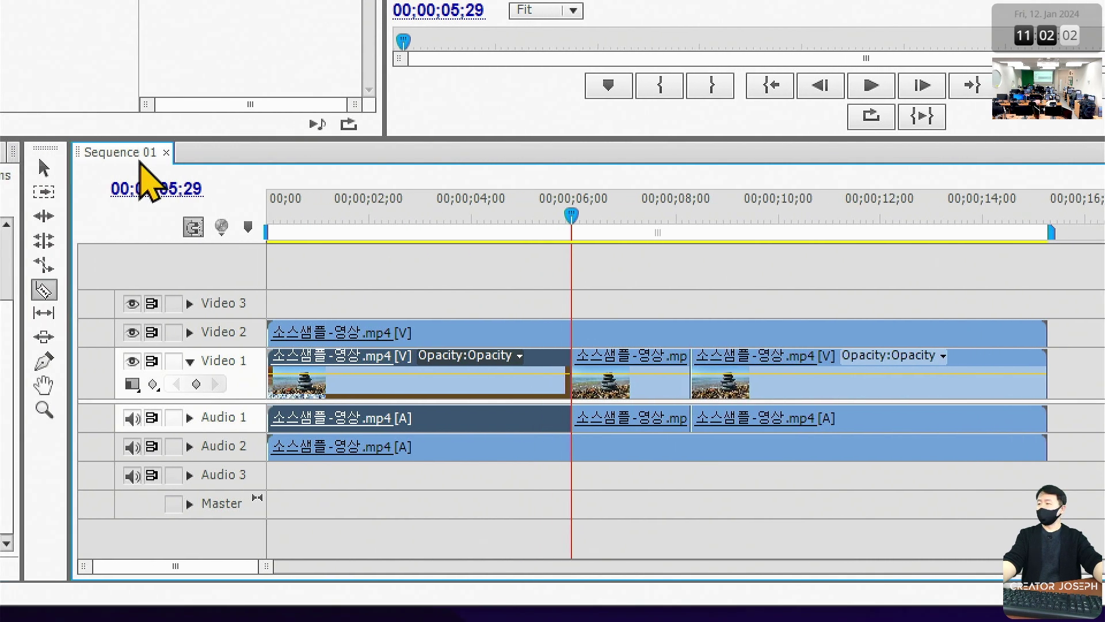
{"action": "left_click", "coordinate": [139, 166]}
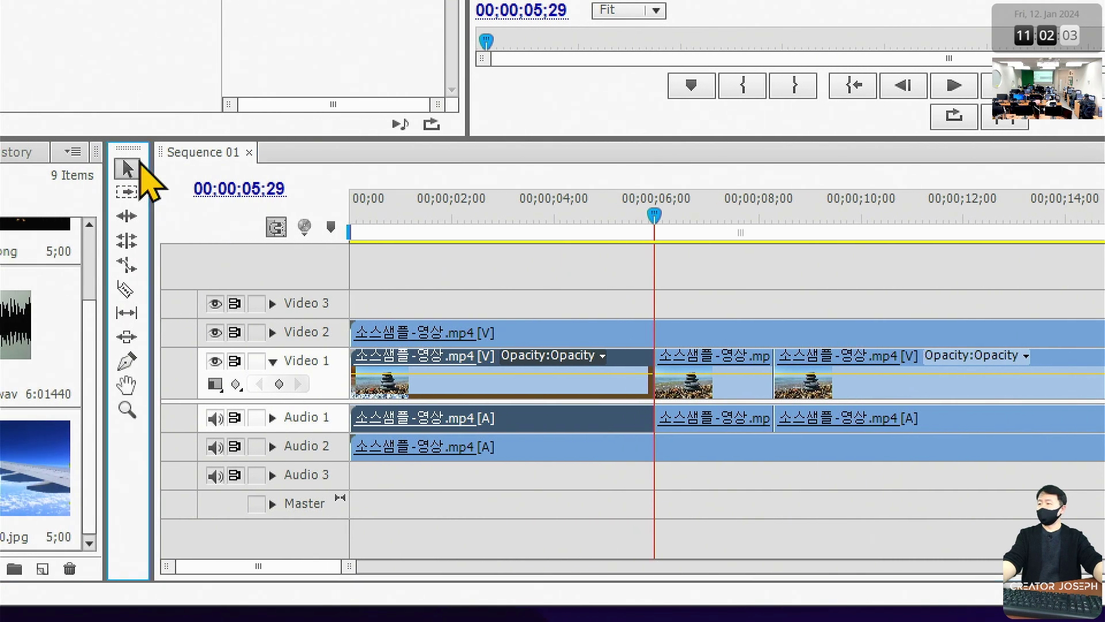
{"action": "left_click", "coordinate": [727, 369]}
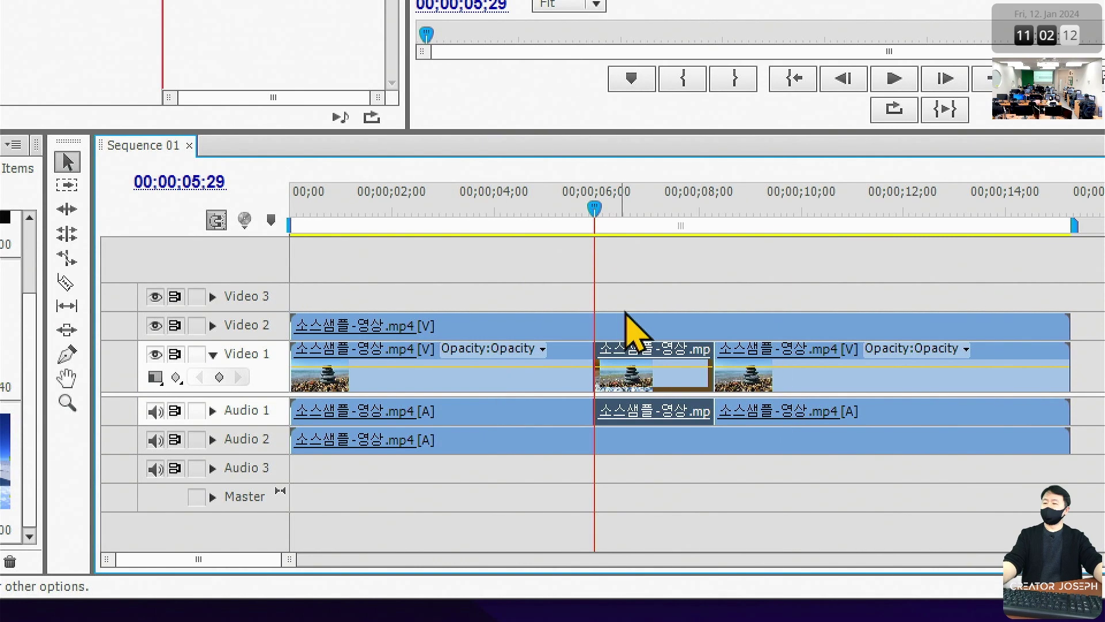
{"action": "right_click", "coordinate": [631, 366]}
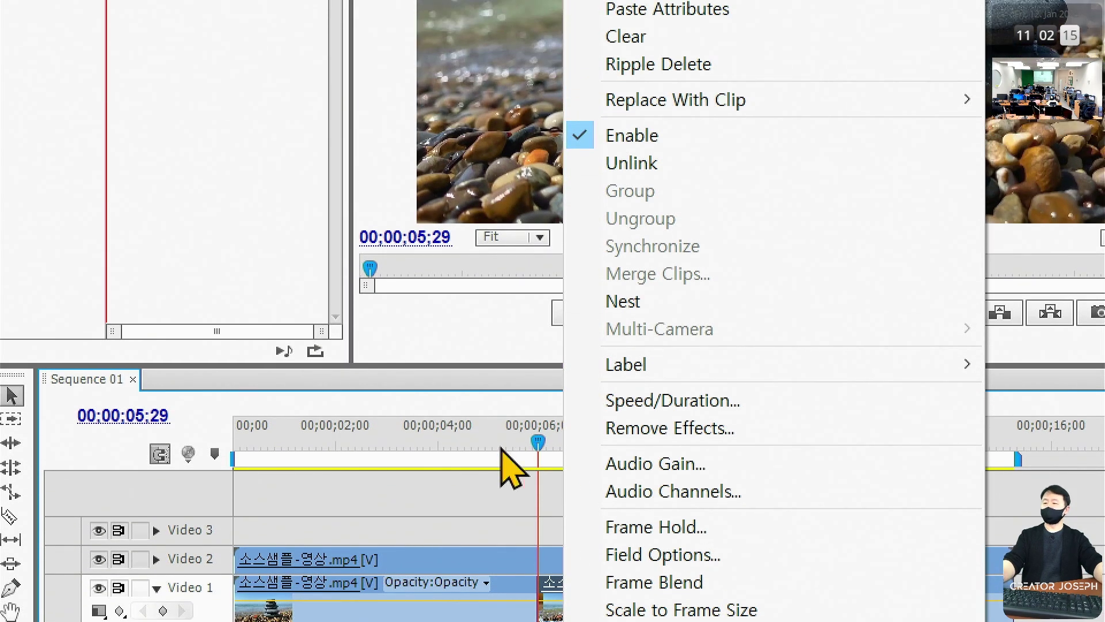
{"action": "left_click", "coordinate": [465, 444]}
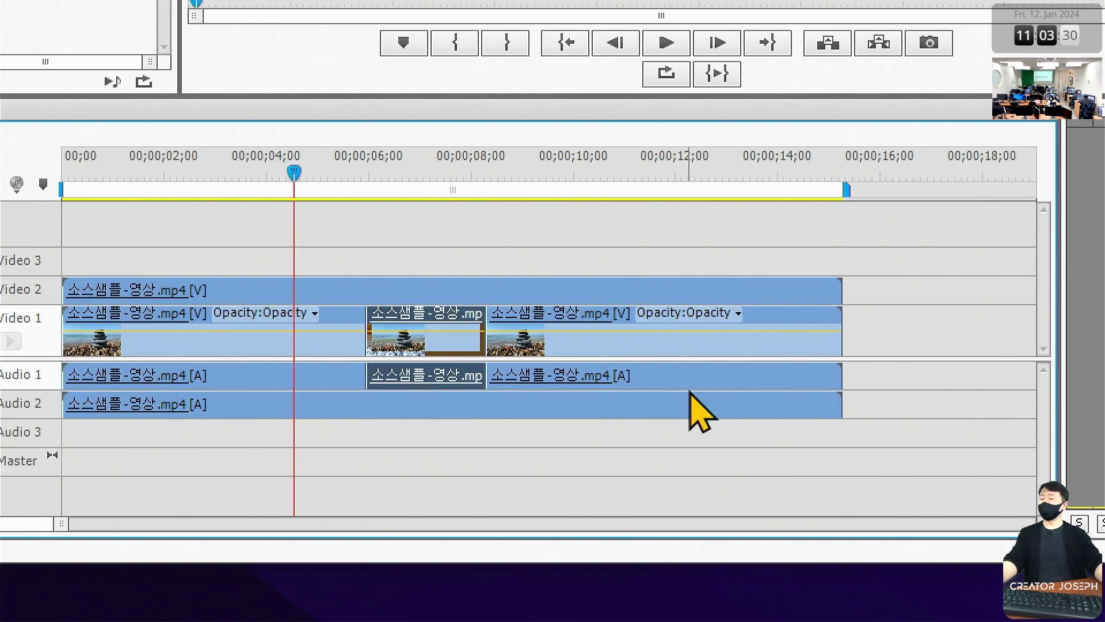
{"action": "left_click_drag", "start_coordinate": [396, 297], "coordinate": [408, 316]}
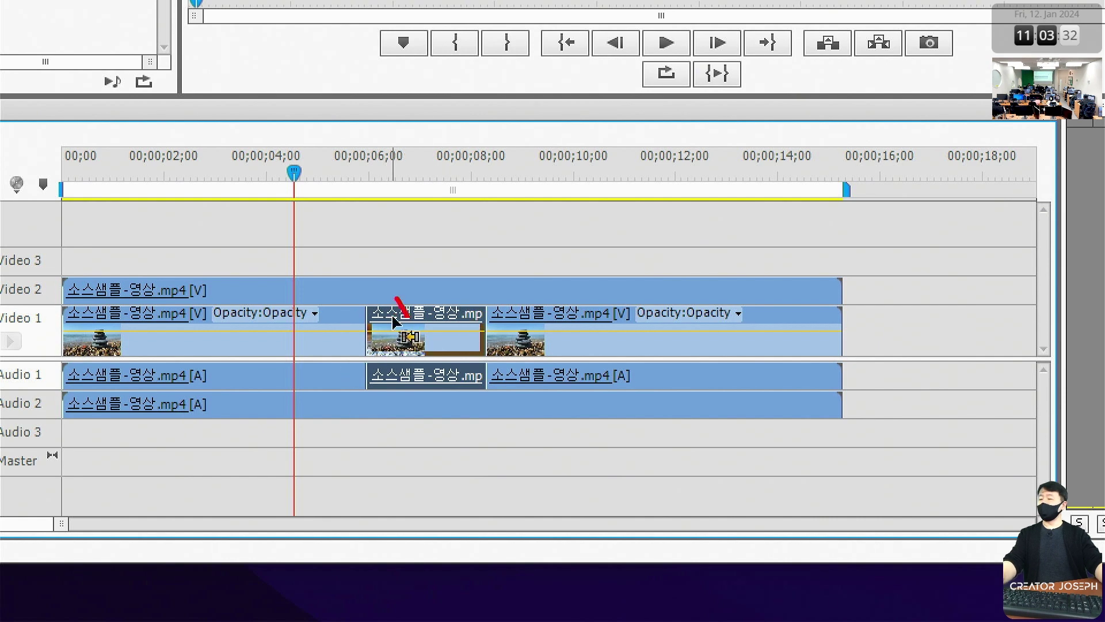
{"action": "left_click_drag", "start_coordinate": [534, 327], "coordinate": [364, 293]}
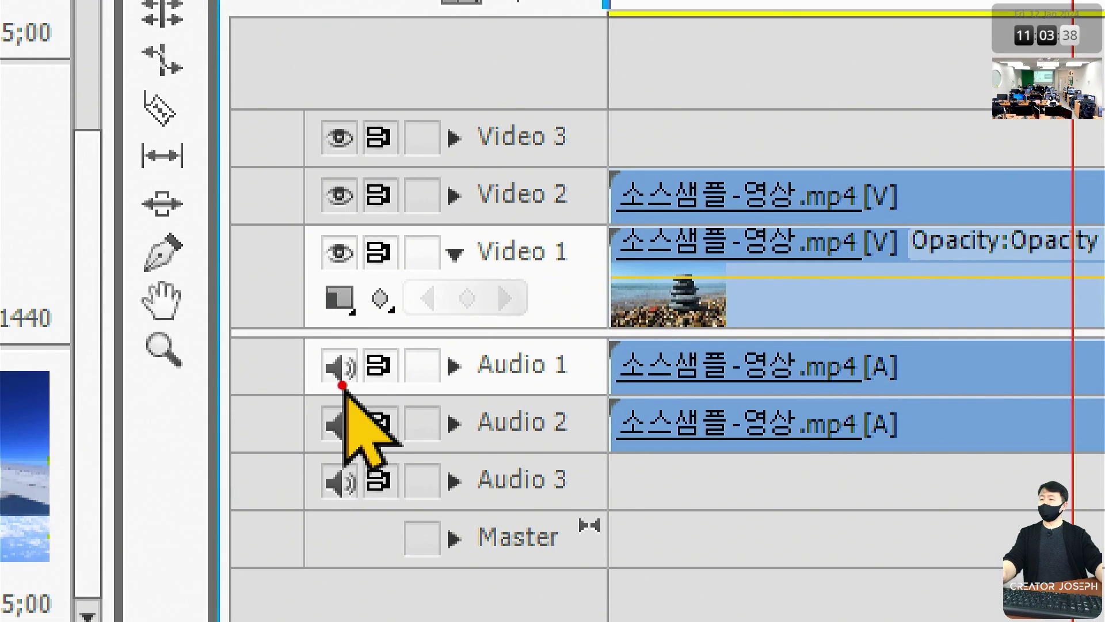
{"action": "left_click_drag", "start_coordinate": [498, 196], "coordinate": [598, 190]}
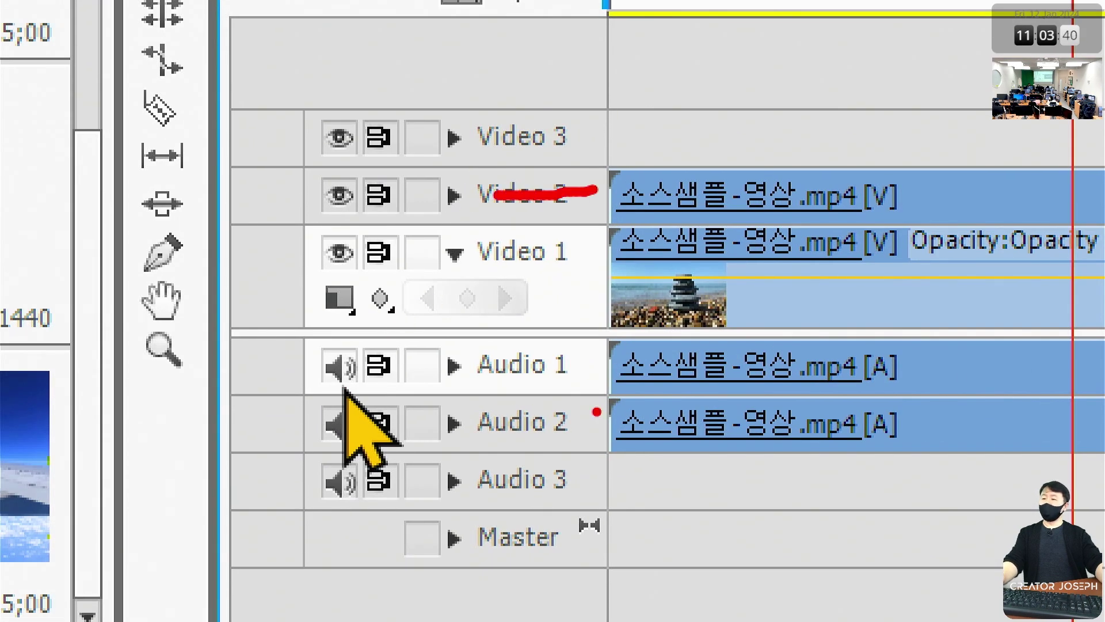
{"action": "left_click_drag", "start_coordinate": [510, 433], "coordinate": [605, 429]}
{"action": "left_click_drag", "start_coordinate": [539, 495], "coordinate": [645, 486]}
{"action": "mouse_move", "coordinate": [777, 311]}
{"action": "left_mouse_down"}
{"action": "mouse_move", "coordinate": [671, 360]}
{"action": "mouse_move", "coordinate": [759, 278]}
{"action": "mouse_move", "coordinate": [700, 374]}
{"action": "mouse_move", "coordinate": [760, 300]}
{"action": "left_mouse_up"}
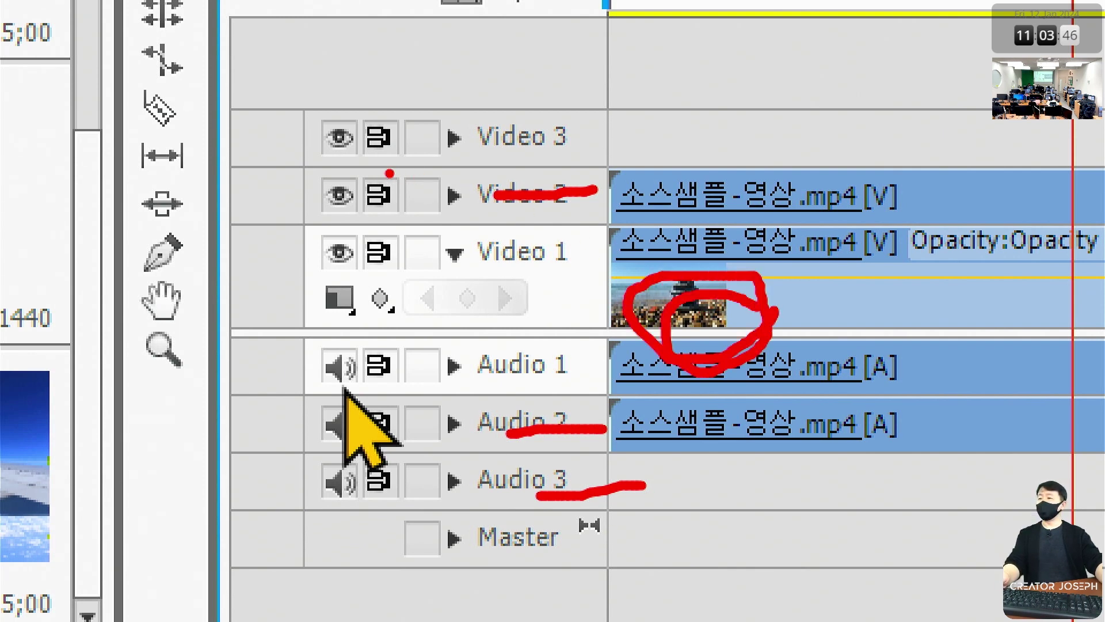
{"action": "left_click_drag", "start_coordinate": [386, 169], "coordinate": [462, 221]}
{"action": "mouse_move", "coordinate": [384, 393]}
{"action": "left_mouse_down"}
{"action": "mouse_move", "coordinate": [413, 394]}
{"action": "mouse_move", "coordinate": [389, 455]}
{"action": "mouse_move", "coordinate": [457, 458]}
{"action": "left_mouse_up"}
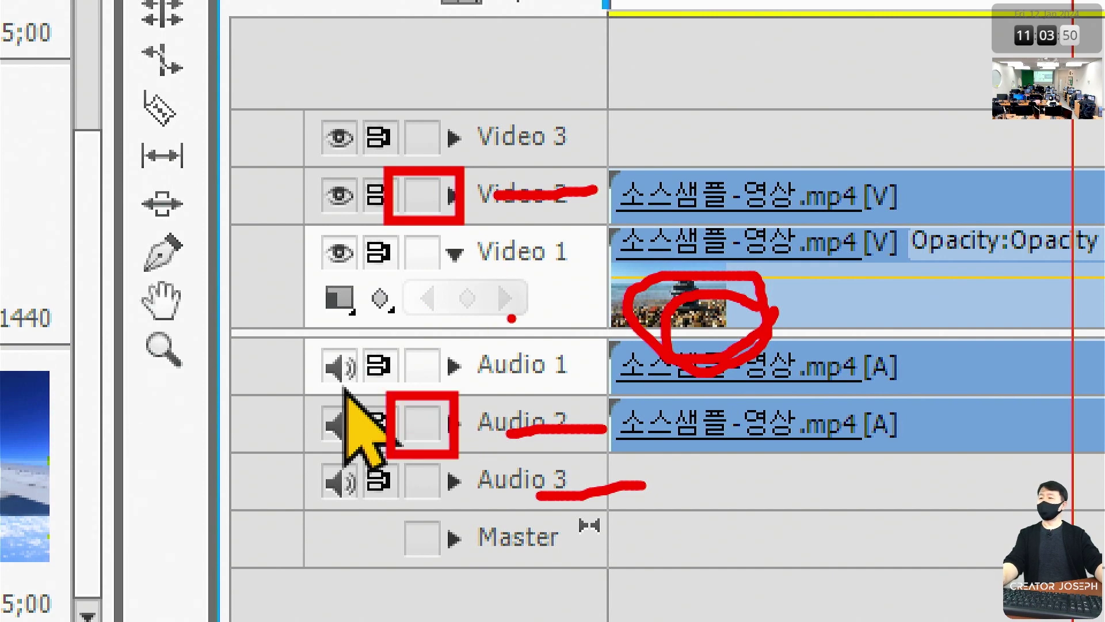
{"action": "key", "text": "Escape"}
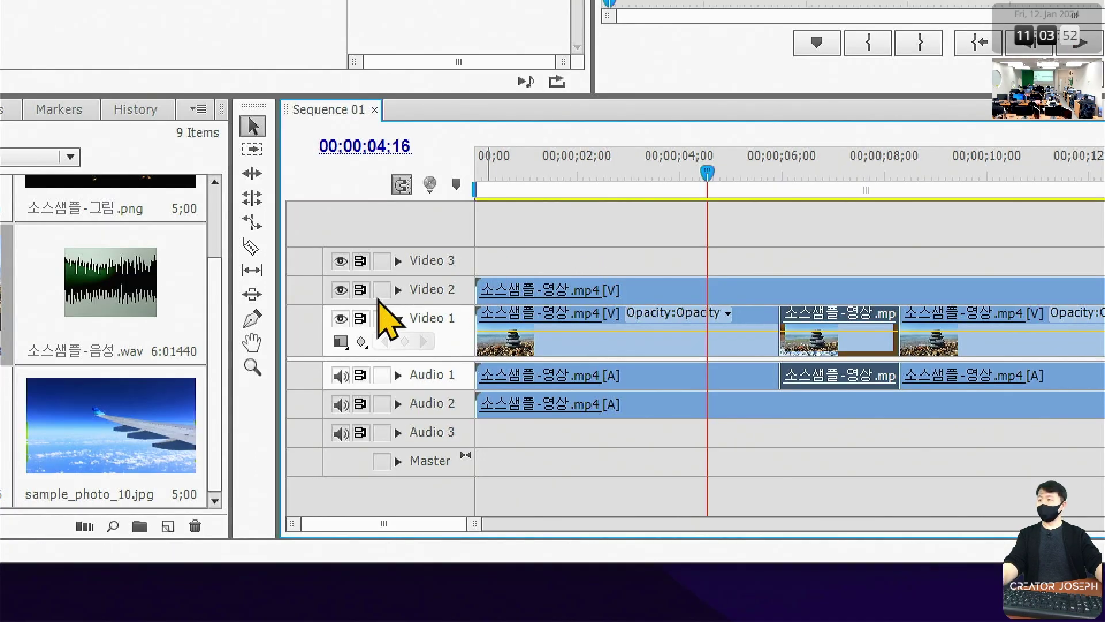
{"action": "left_click", "coordinate": [382, 290]}
{"action": "left_click", "coordinate": [381, 404]}
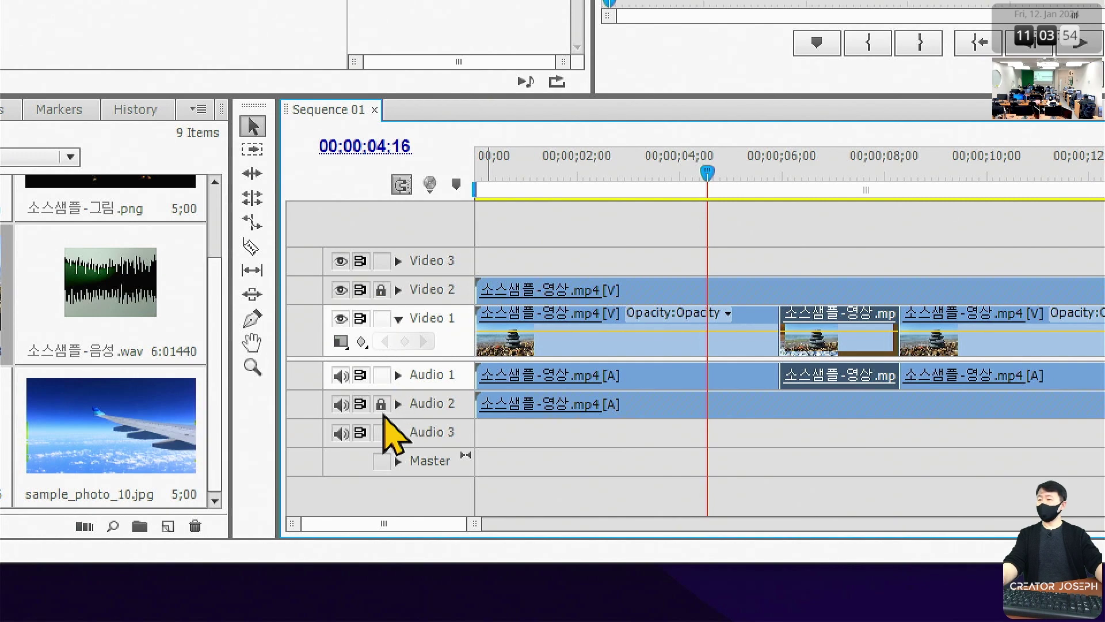
{"action": "key", "text": "ctrl+1"}
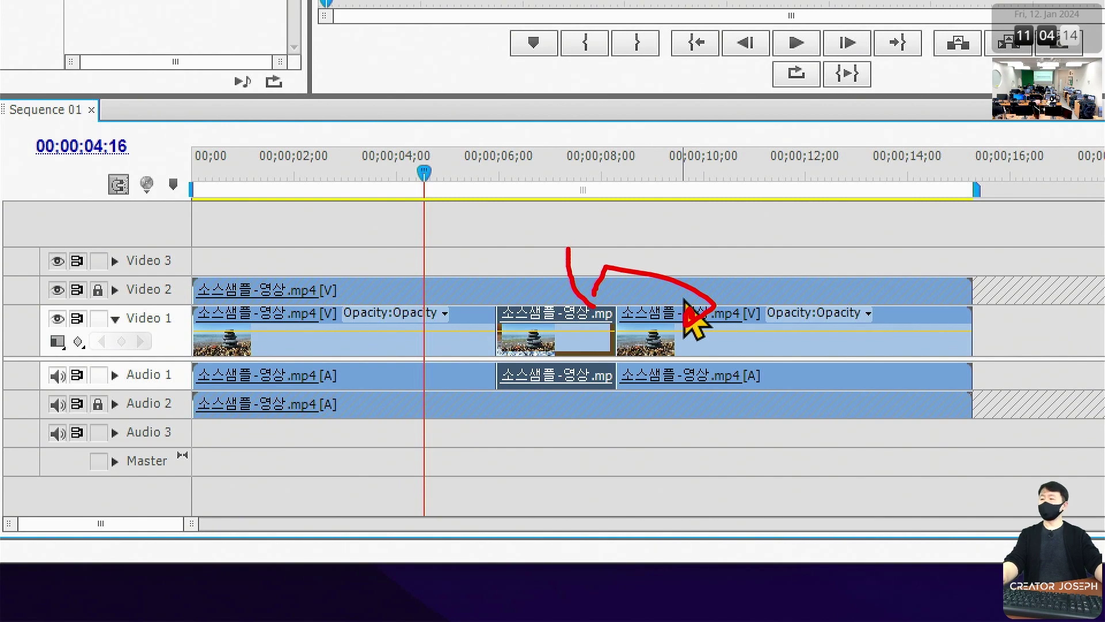
{"action": "left_click", "coordinate": [281, 290]}
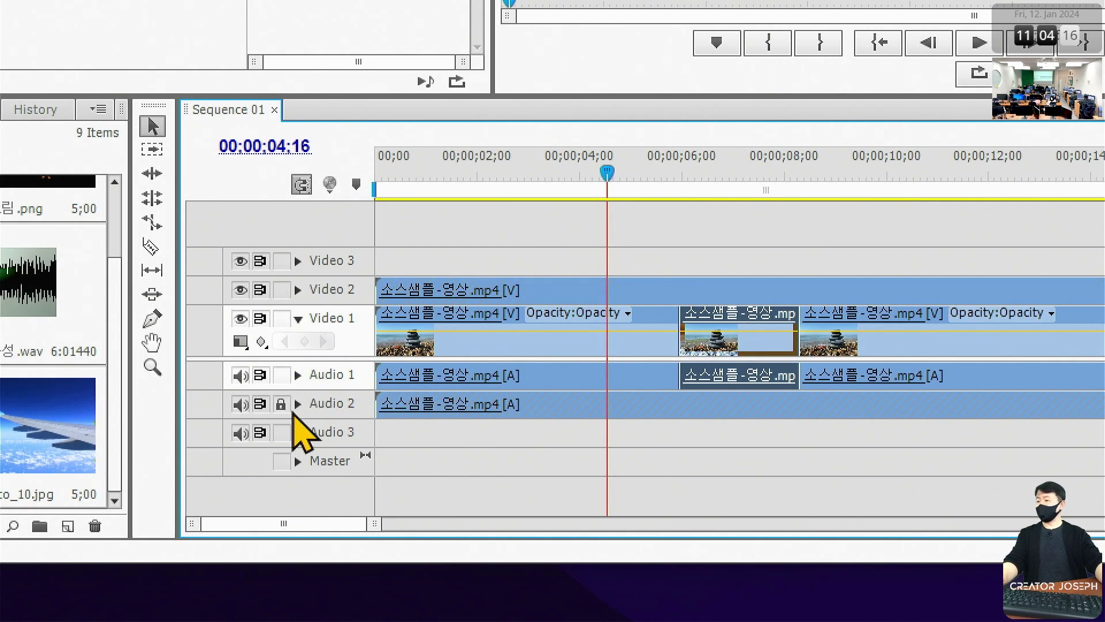
{"action": "left_click", "coordinate": [280, 404]}
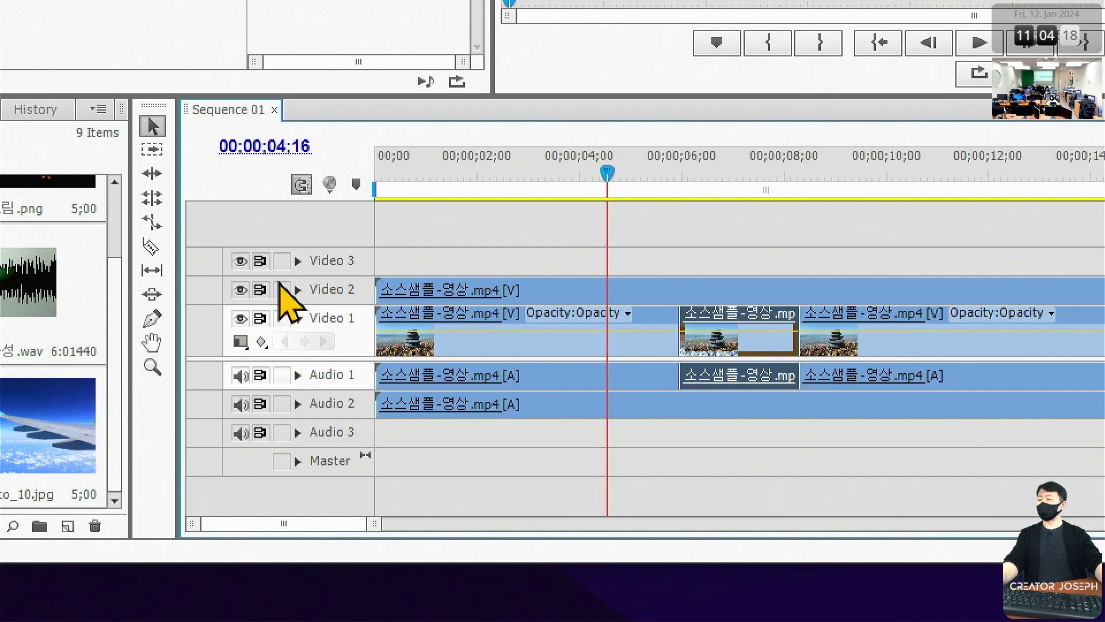
Step: Deselect the middle clip by clicking empty space in the timeline
{"action": "left_click", "coordinate": [795, 461]}
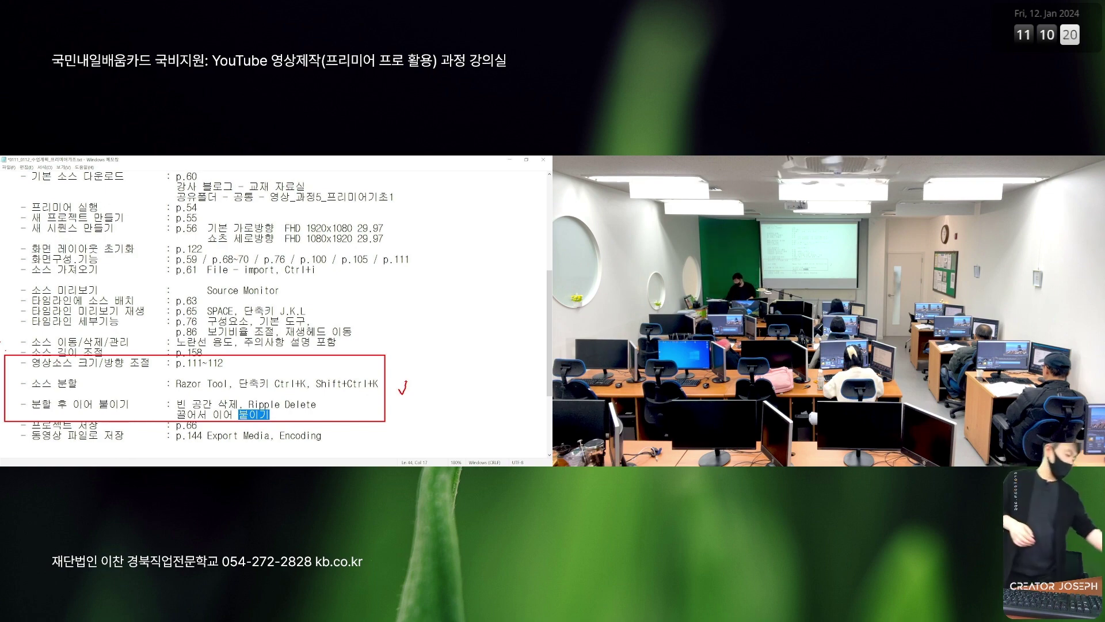
Step: Review the Work Area Bar section on page 144 of the textbook PDF, then return to Premiere Pro
{"action": "key", "text": "Escape"}
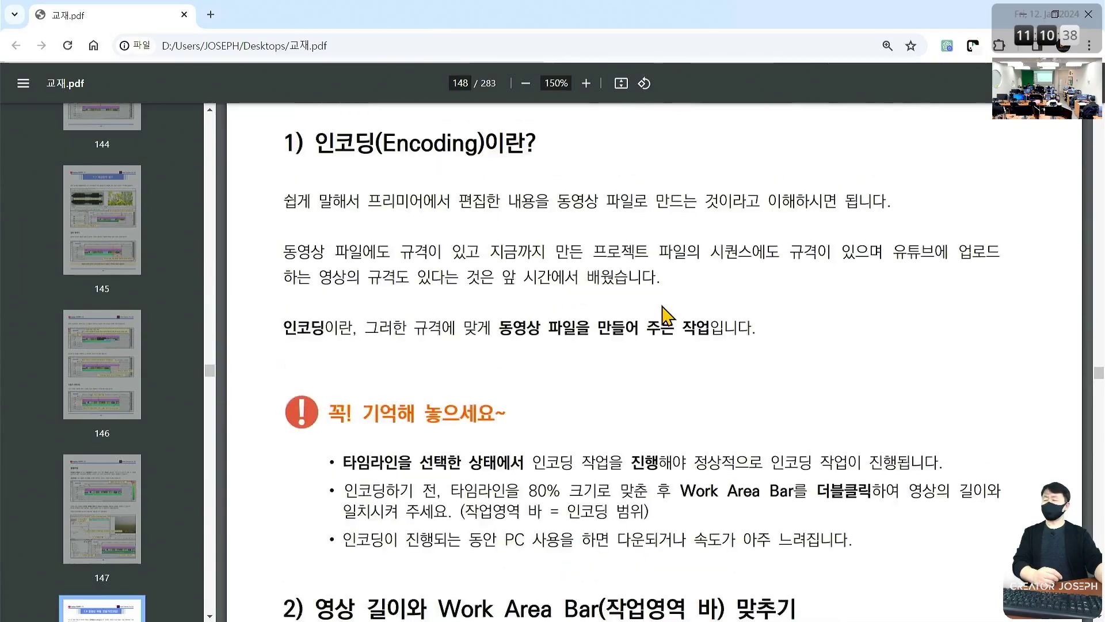
{"action": "scroll", "coordinate": [662, 311], "scroll_direction": "down", "scroll_amount": 10}
{"action": "scroll", "coordinate": [662, 311], "scroll_direction": "up", "scroll_amount": 4}
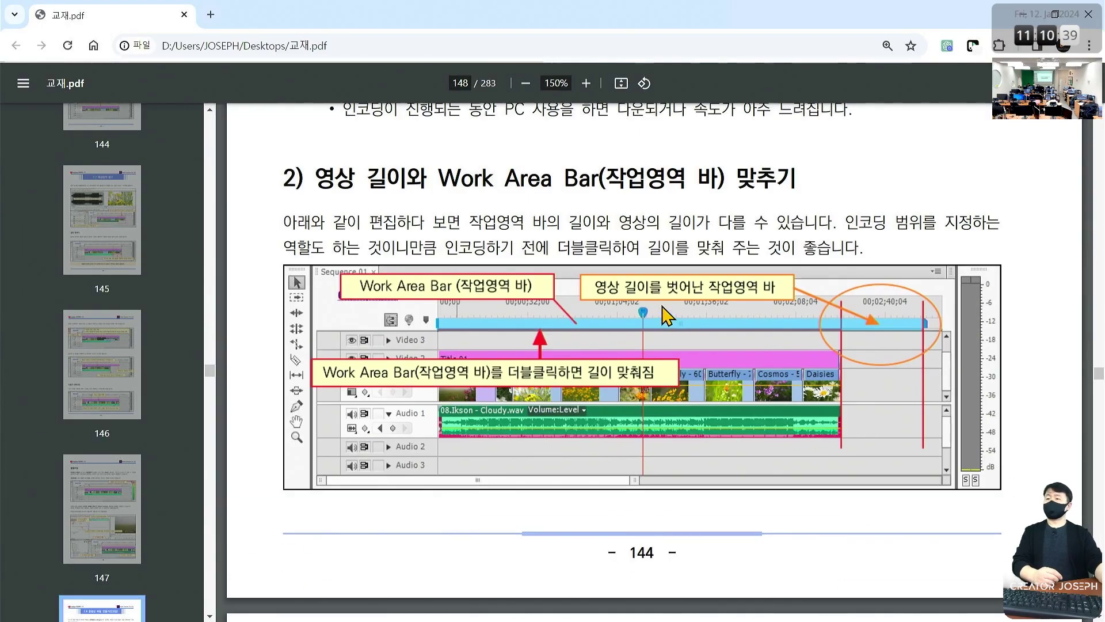
{"action": "key", "text": "alt+Tab"}
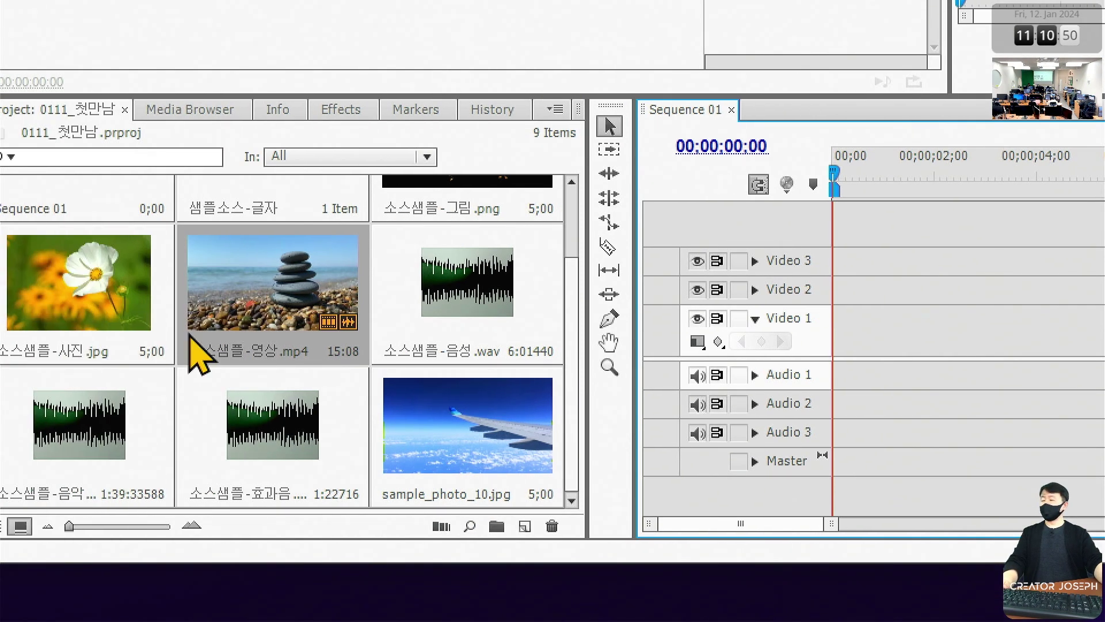
Step: Place 소스샘플-영상.mp4 at the start of Video 1 with 소스샘플-사진.jpg right after it
{"action": "mouse_move", "coordinate": [196, 352]}
{"action": "left_mouse_down"}
{"action": "mouse_move", "coordinate": [808, 360]}
{"action": "mouse_move", "coordinate": [806, 368]}
{"action": "left_mouse_up"}
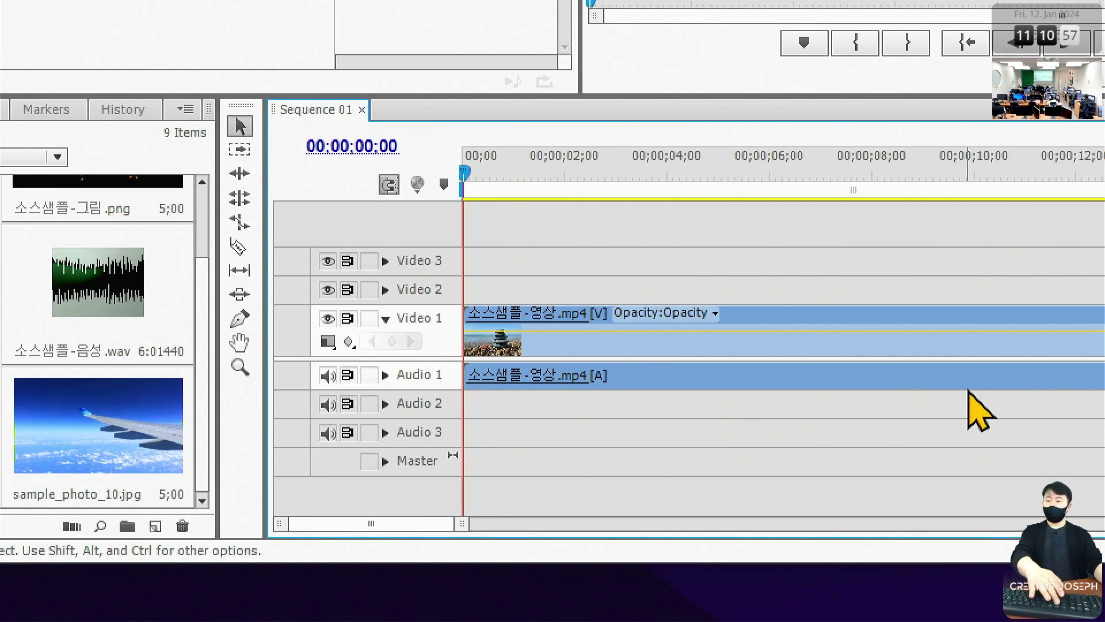
{"action": "key", "text": "minus"}
{"action": "key", "text": "minus"}
{"action": "key", "text": "minus"}
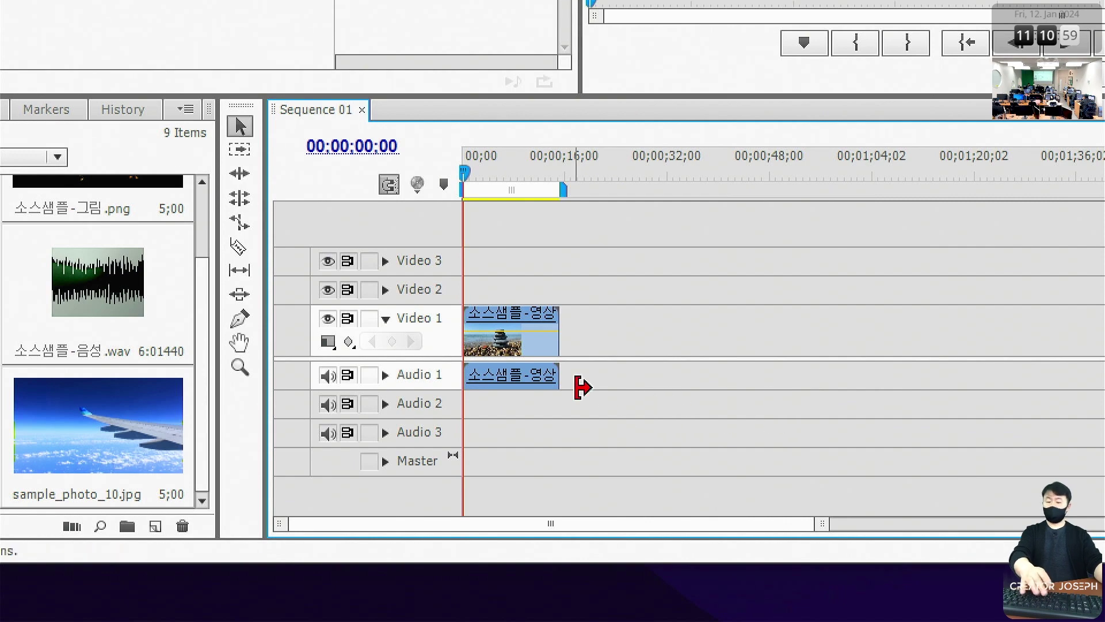
{"action": "key", "text": "equal"}
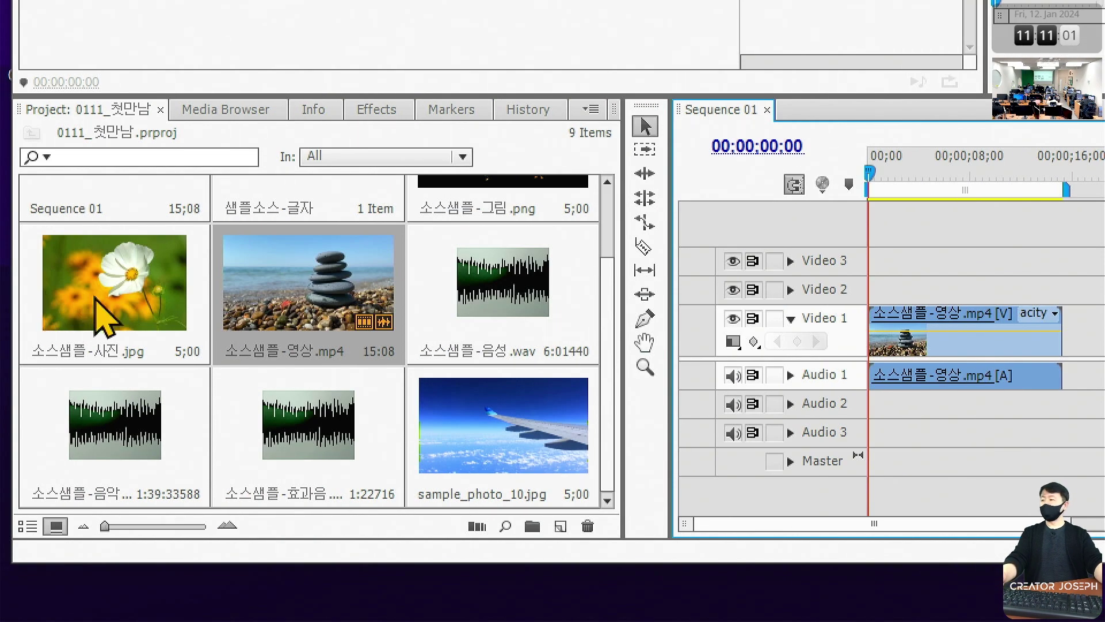
{"action": "left_click", "coordinate": [99, 316]}
{"action": "left_click_drag", "start_coordinate": [311, 253], "coordinate": [955, 331]}
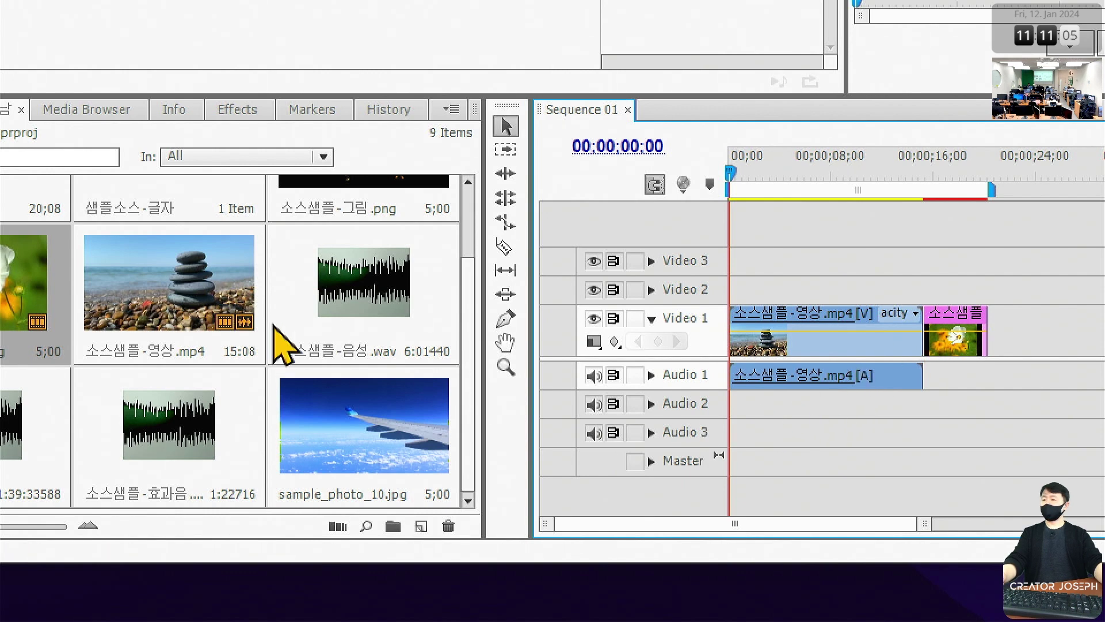
Step: Put 소스샘플-그림.png at 00;00 on Video 2, above the video clip
{"action": "scroll", "coordinate": [281, 345], "scroll_direction": "up", "scroll_amount": 2}
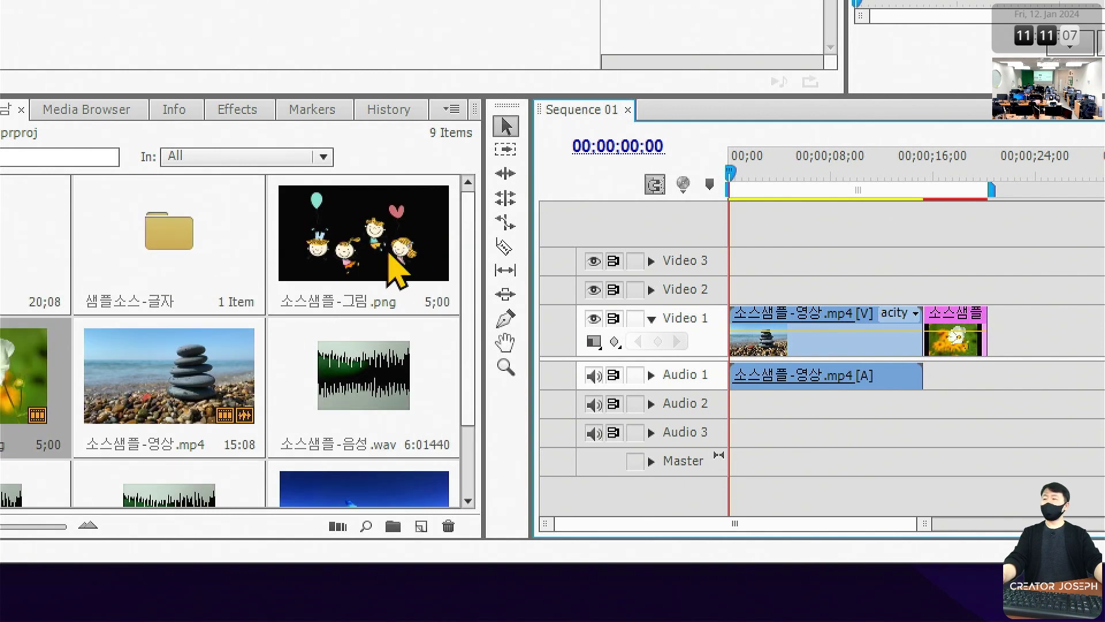
{"action": "left_click", "coordinate": [405, 247]}
{"action": "left_click_drag", "start_coordinate": [416, 241], "coordinate": [715, 284]}
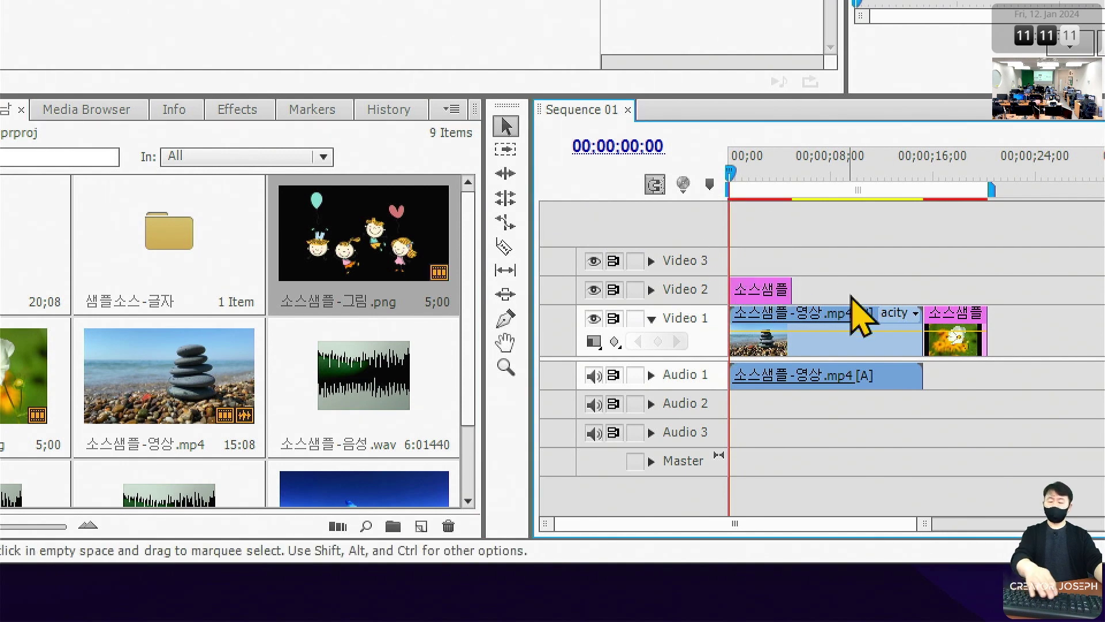
{"action": "key", "text": "="}
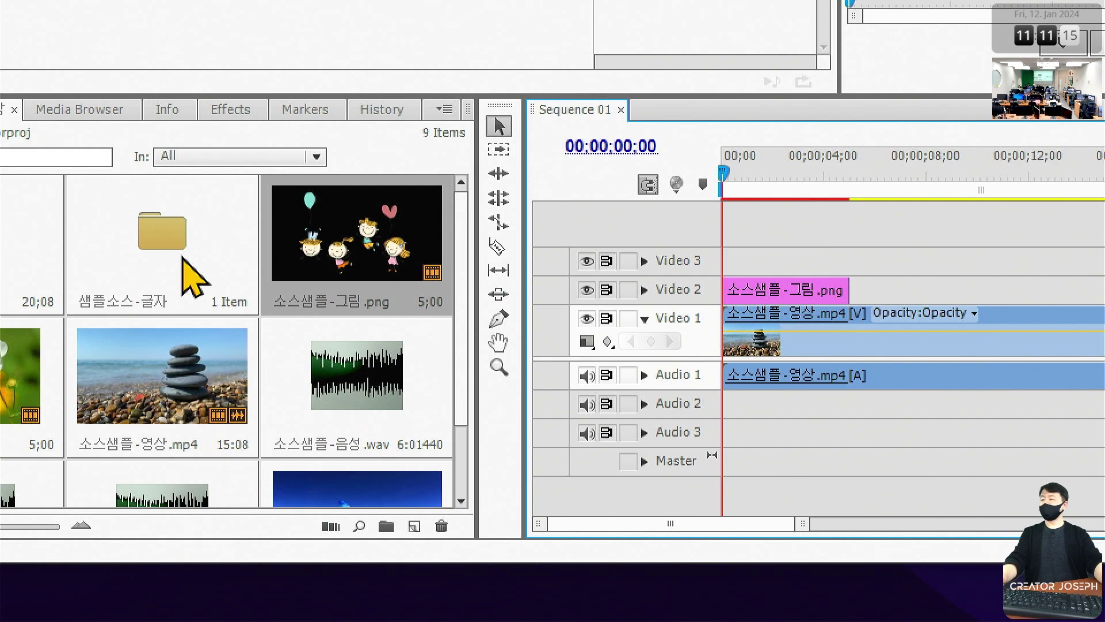
Step: Place the 샘플소스-타이틀 title from the 샘플소스-글자 bin at 00;00 on Video 3, then close the bin
{"action": "double_click", "coordinate": [166, 441]}
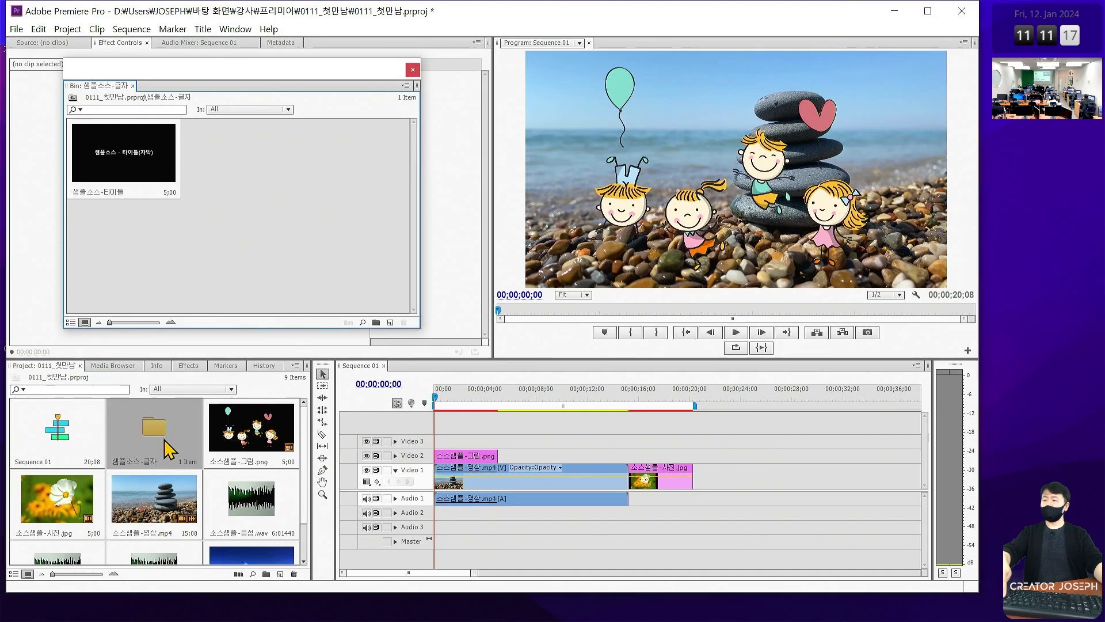
{"action": "left_click_drag", "start_coordinate": [136, 172], "coordinate": [442, 442]}
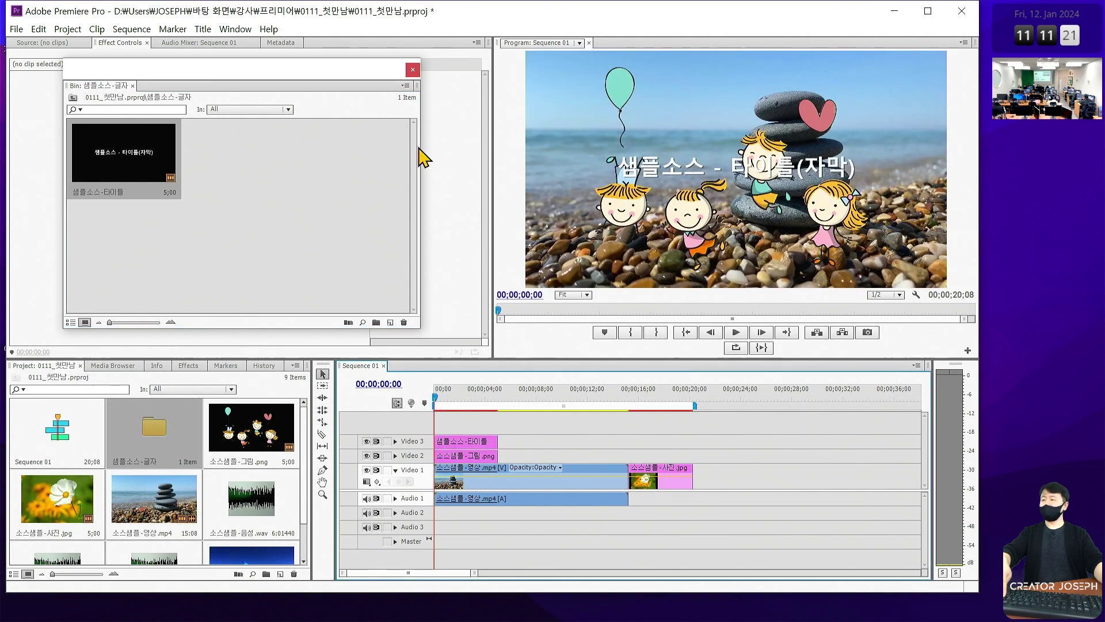
{"action": "left_click", "coordinate": [413, 70]}
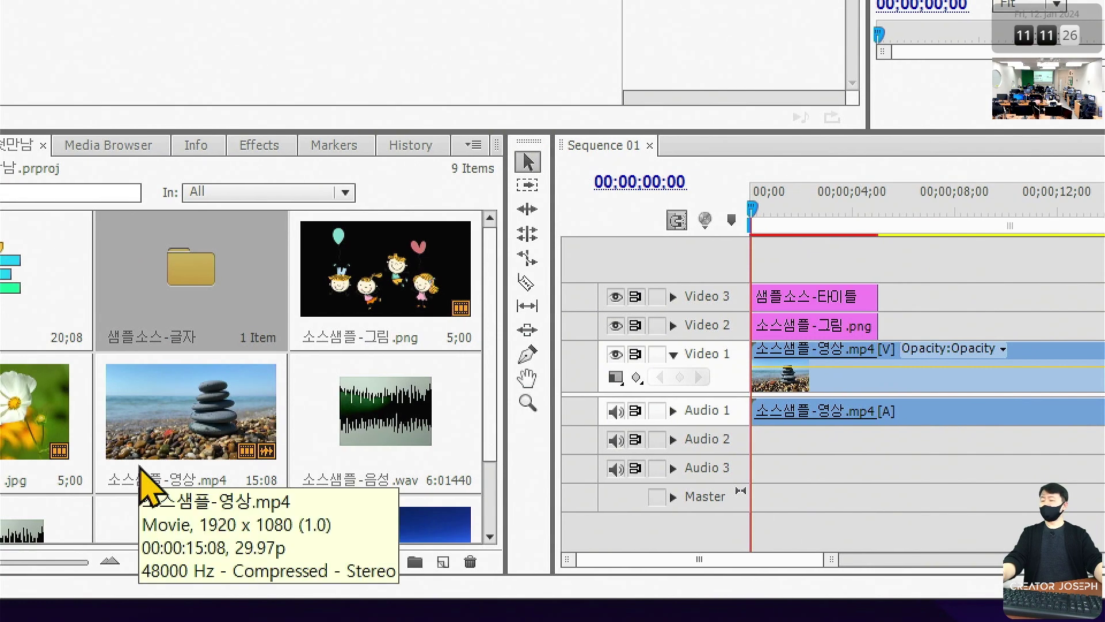
{"action": "scroll", "coordinate": [388, 414], "scroll_direction": "down", "scroll_amount": 2}
{"action": "left_click", "coordinate": [447, 334]}
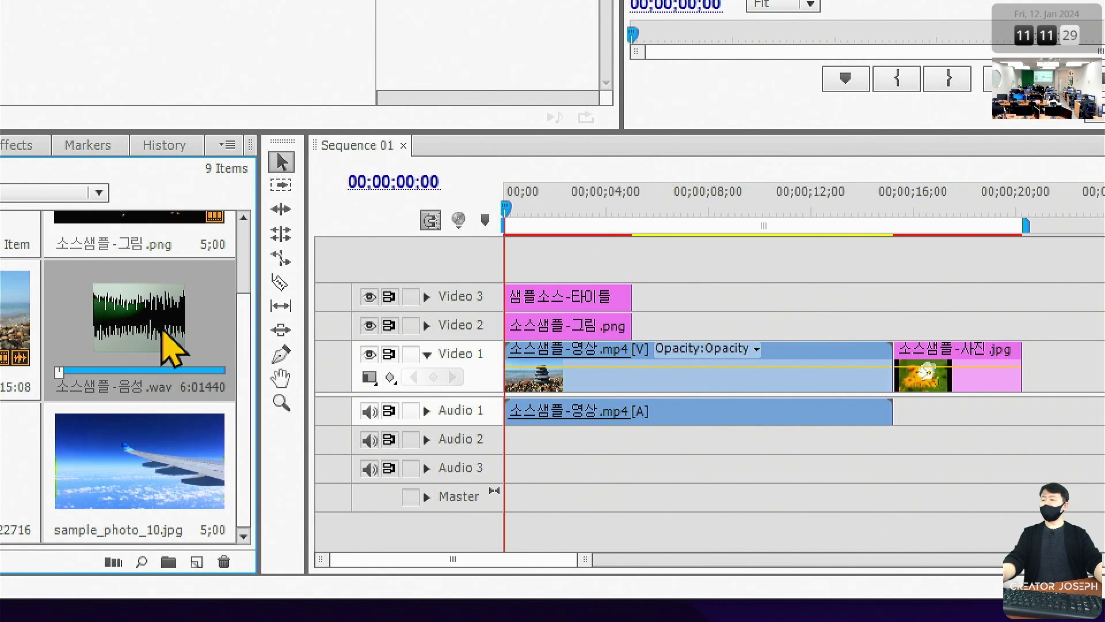
Step: Place 소스샘플-음성.wav at 00;00 on Audio 2 and 소스샘플-음악.mp3 at 00;00 on Audio 3
{"action": "left_click_drag", "start_coordinate": [145, 327], "coordinate": [518, 443]}
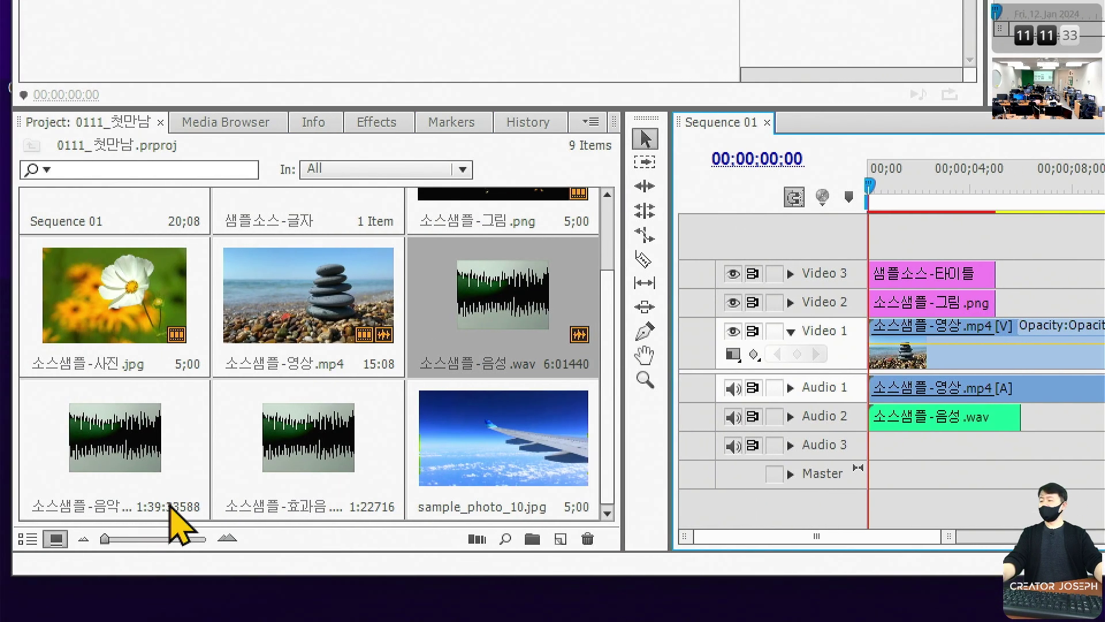
{"action": "left_click", "coordinate": [154, 455]}
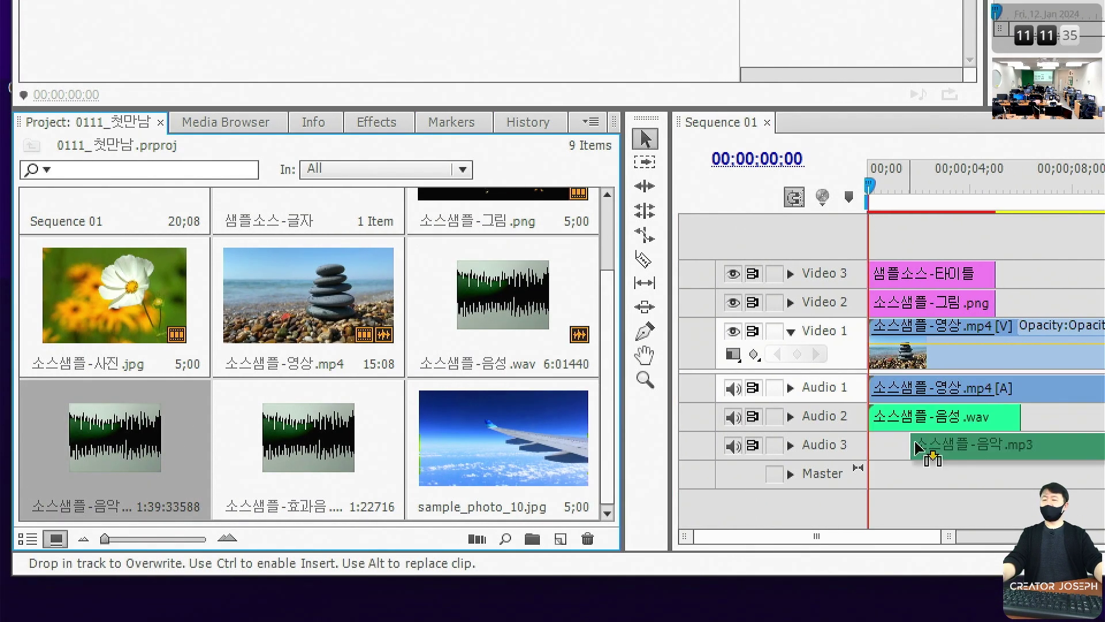
{"action": "left_click_drag", "start_coordinate": [123, 452], "coordinate": [881, 452]}
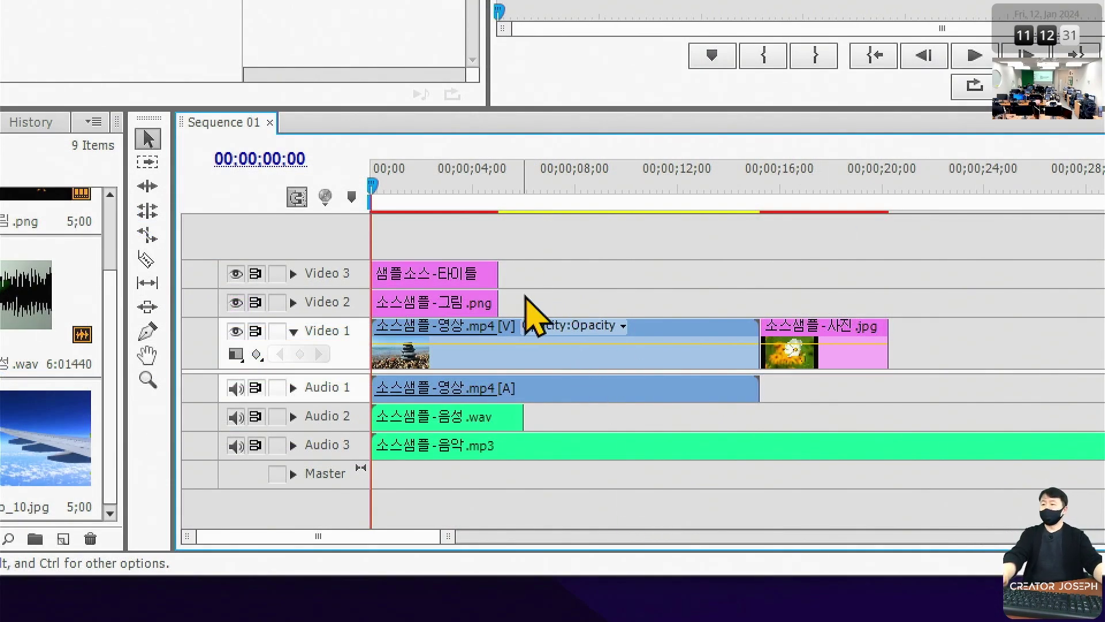
Step: Extend the image and title clips to the sequence end, then cut and delete the music after 20;00
{"action": "left_click_drag", "start_coordinate": [509, 303], "coordinate": [912, 329]}
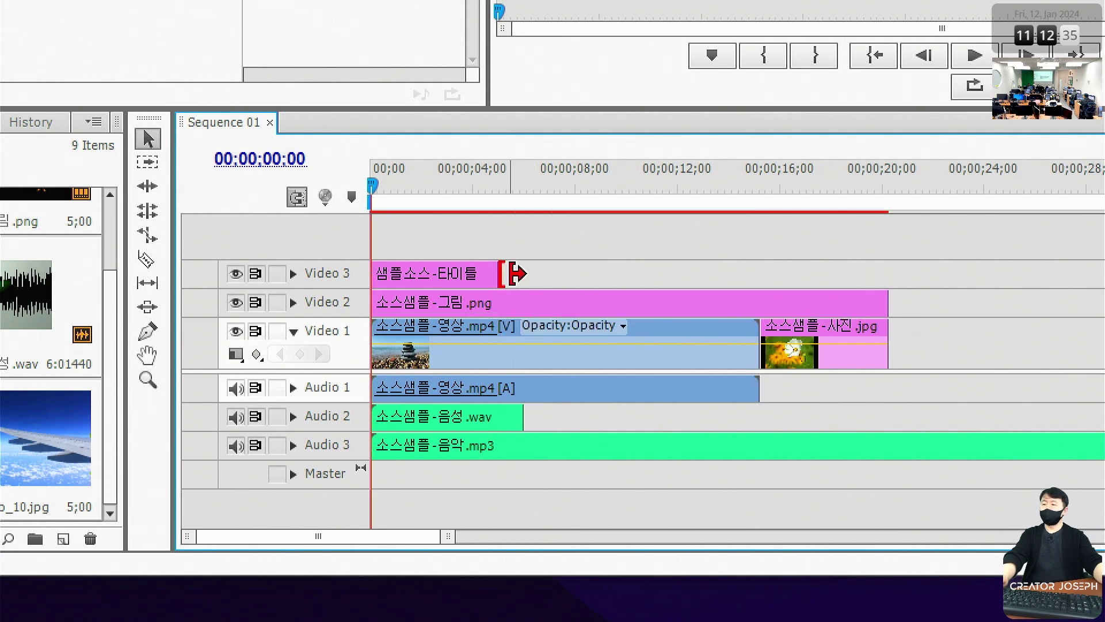
{"action": "left_click_drag", "start_coordinate": [516, 274], "coordinate": [898, 276]}
{"action": "left_click", "coordinate": [945, 452]}
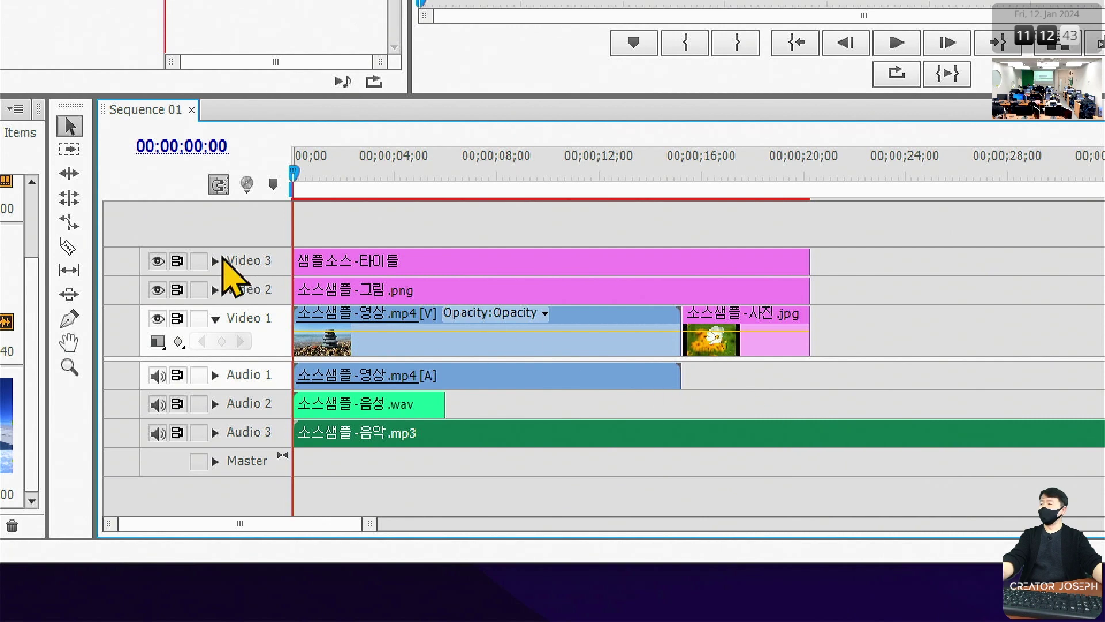
{"action": "left_click", "coordinate": [128, 247]}
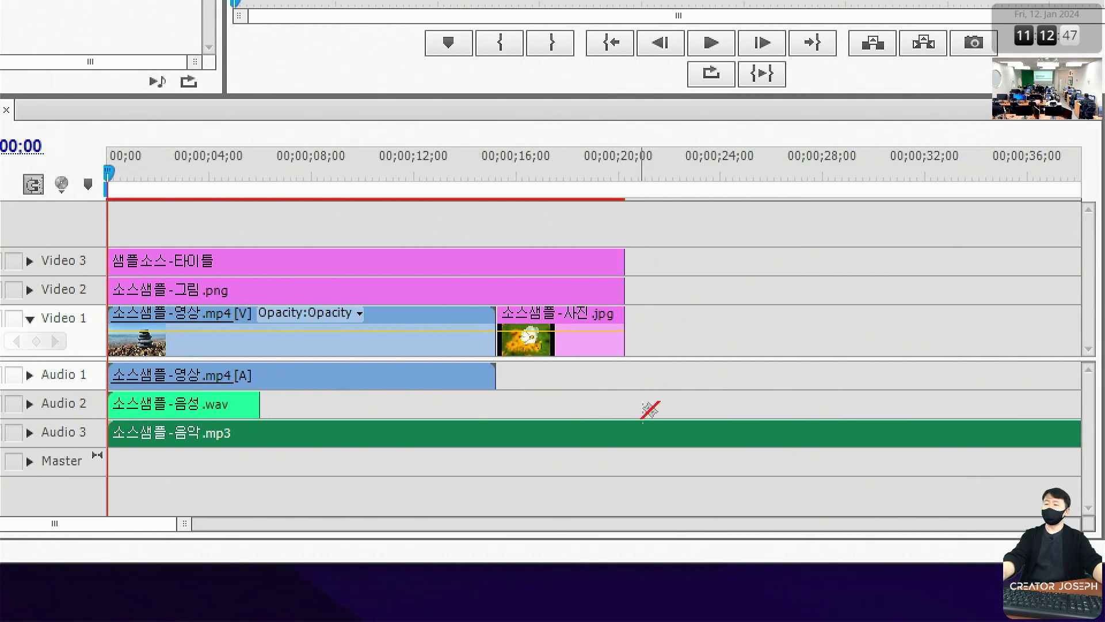
{"action": "left_click", "coordinate": [625, 438]}
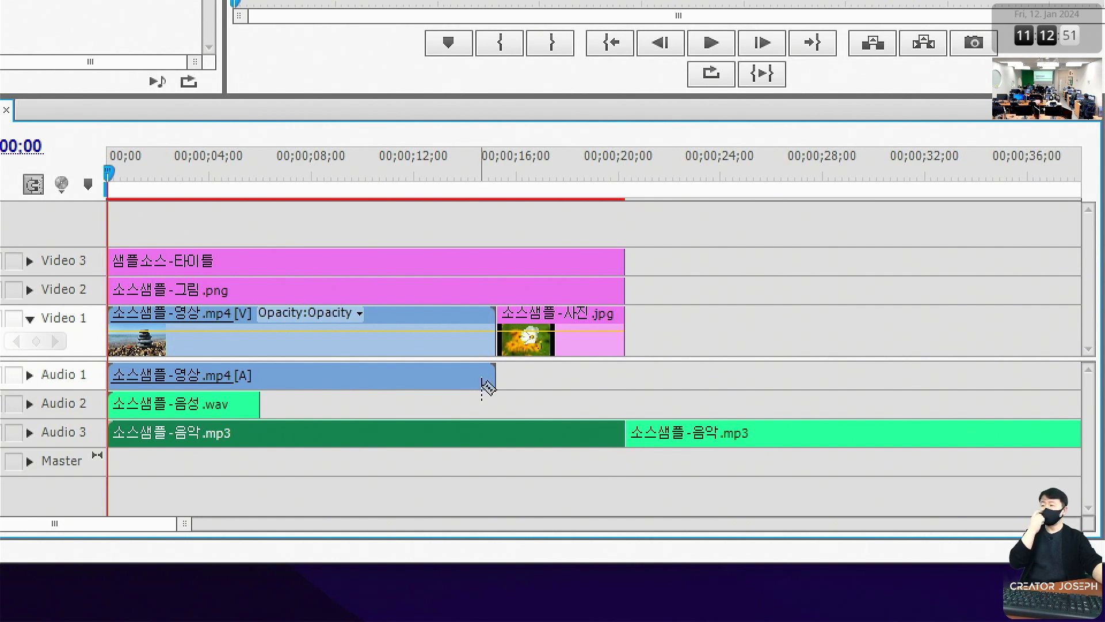
{"action": "left_click", "coordinate": [108, 126]}
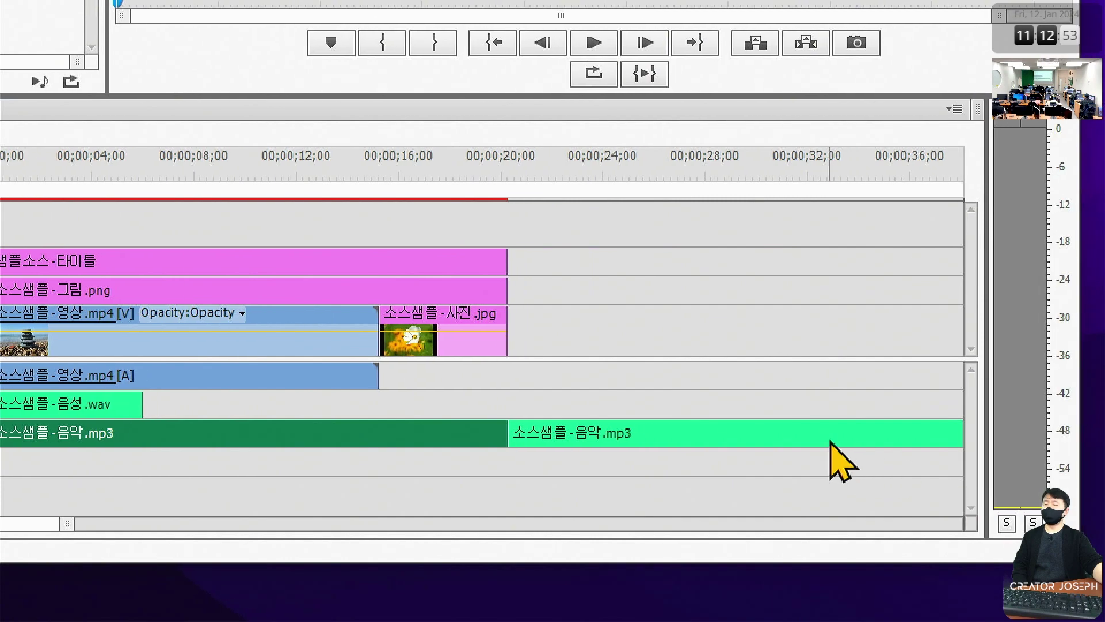
{"action": "left_click", "coordinate": [817, 433]}
{"action": "key", "text": "Delete"}
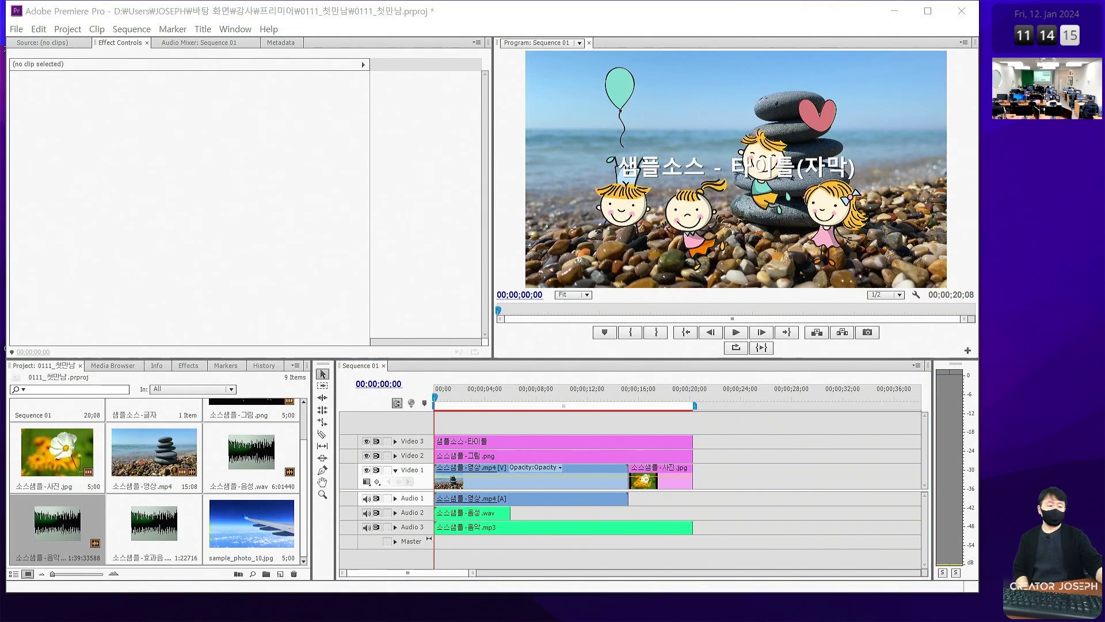
{"action": "key", "text": "alt+Tab"}
{"action": "scroll", "coordinate": [671, 375], "scroll_direction": "up", "scroll_amount": 5}
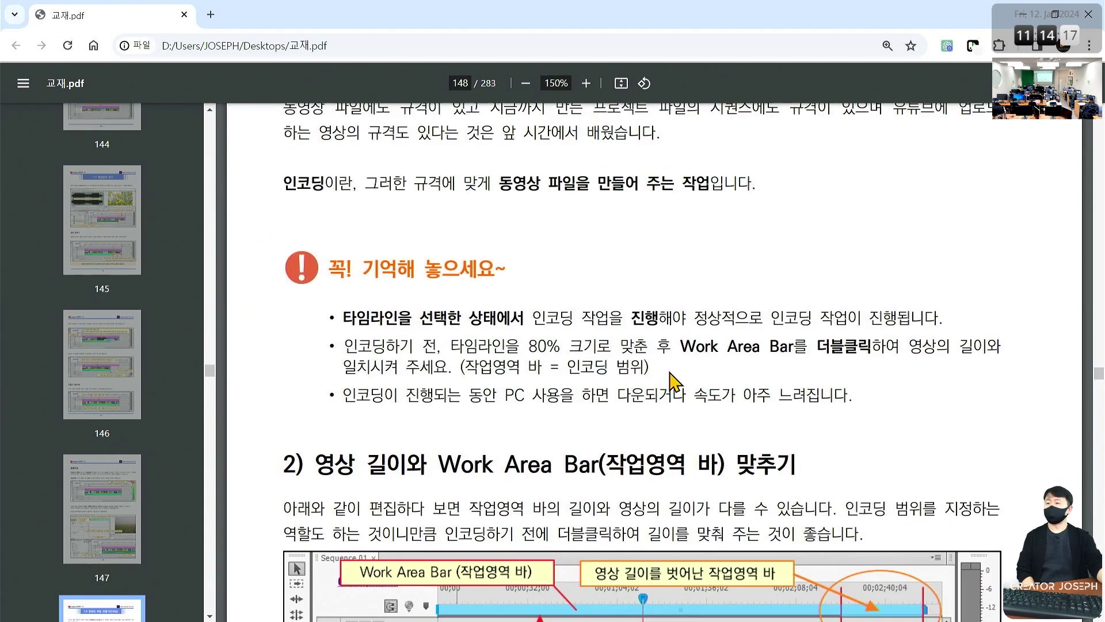
{"action": "scroll", "coordinate": [673, 381], "scroll_direction": "up", "scroll_amount": 3}
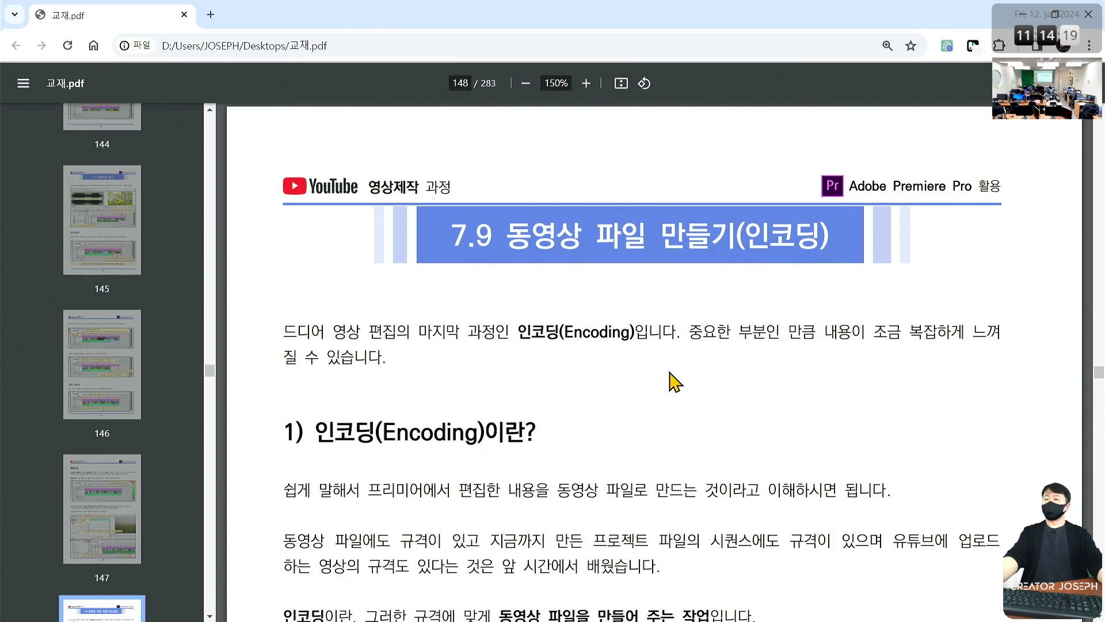
{"action": "scroll", "coordinate": [674, 381], "scroll_direction": "up", "scroll_amount": 6}
{"action": "scroll", "coordinate": [662, 386], "scroll_direction": "down", "scroll_amount": 5}
{"action": "scroll", "coordinate": [656, 400], "scroll_direction": "down", "scroll_amount": 4}
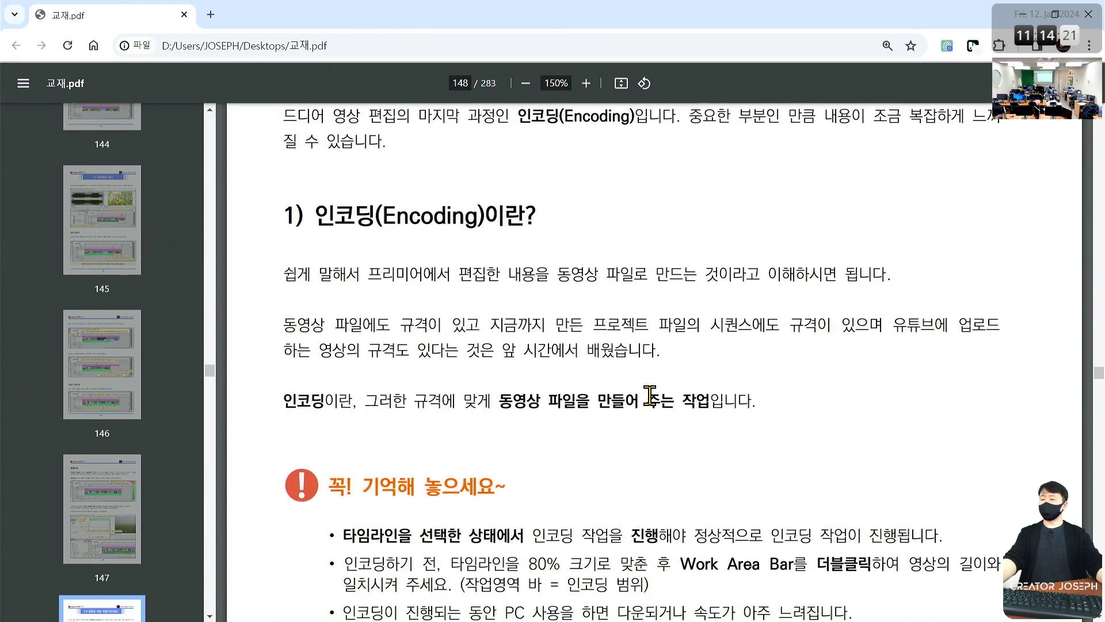
{"action": "scroll", "coordinate": [651, 397], "scroll_direction": "down", "scroll_amount": 3}
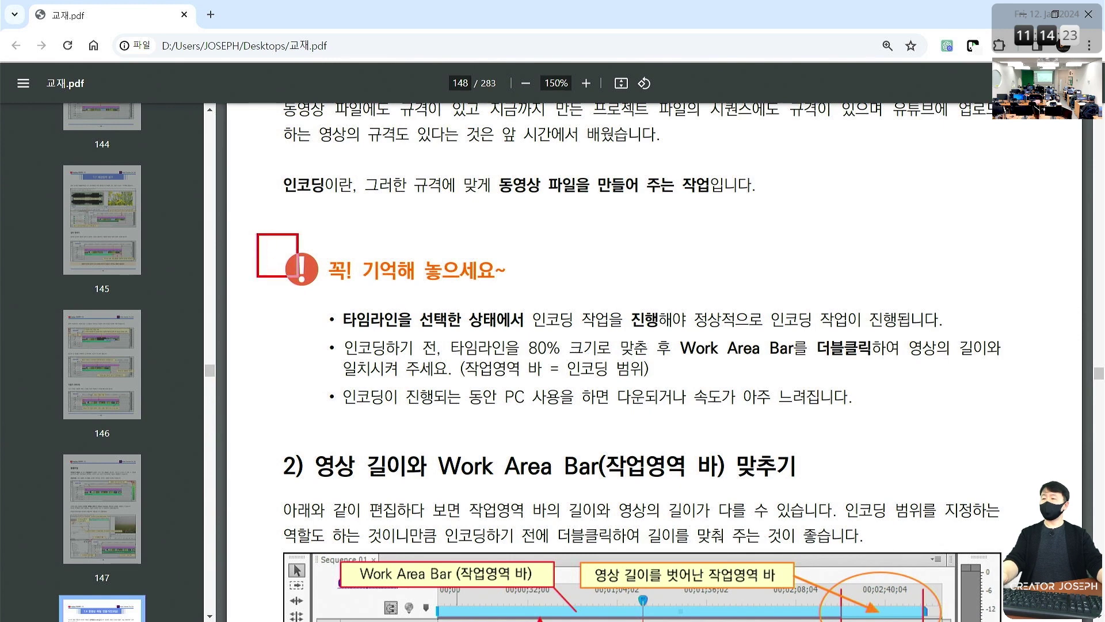
{"action": "left_click_drag", "start_coordinate": [257, 233], "coordinate": [1020, 439]}
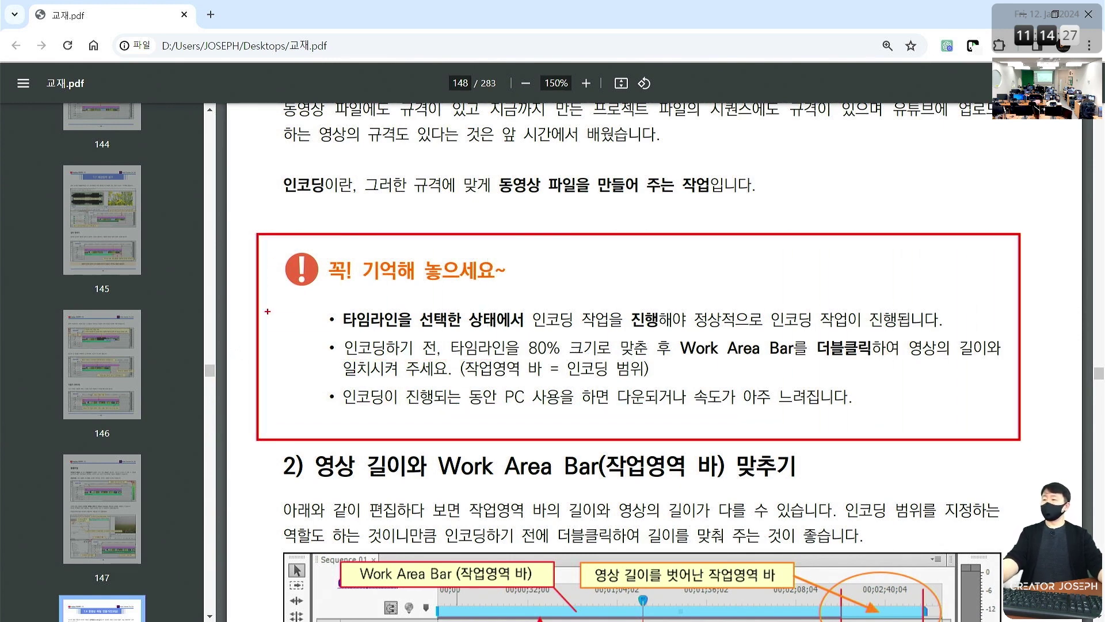
{"action": "left_click_drag", "start_coordinate": [378, 332], "coordinate": [537, 333]}
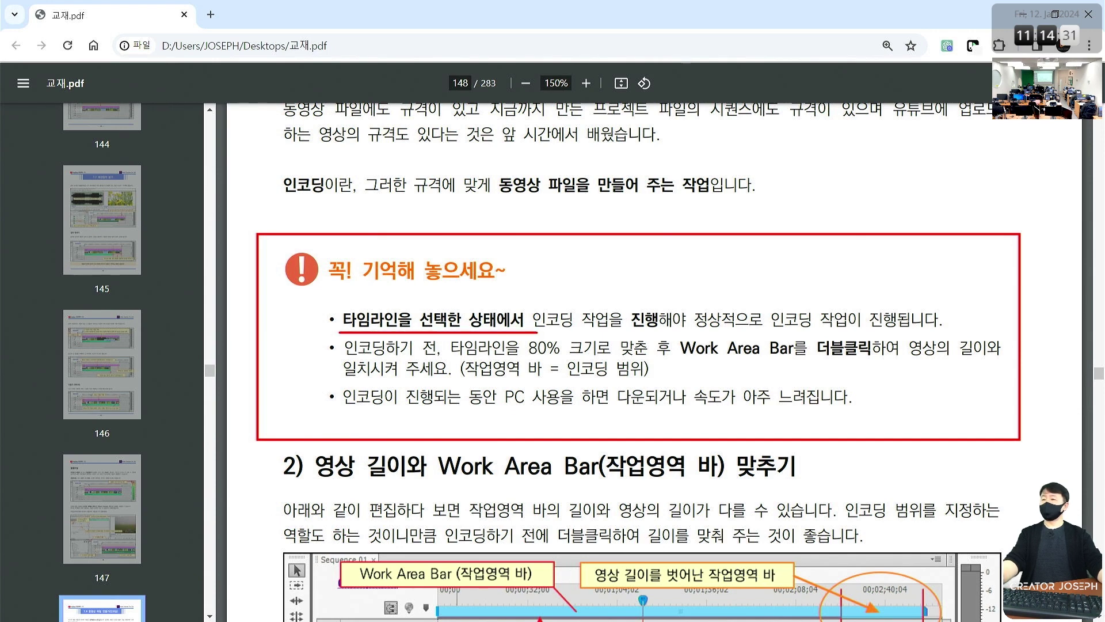
{"action": "left_click_drag", "start_coordinate": [604, 332], "coordinate": [731, 333]}
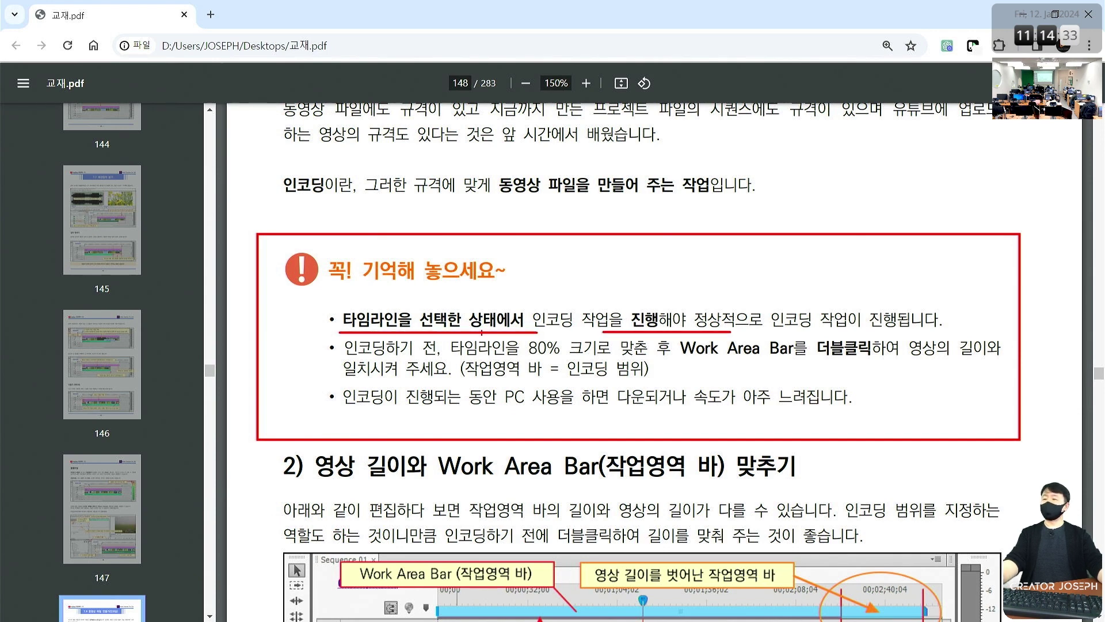
{"action": "left_click_drag", "start_coordinate": [323, 295], "coordinate": [556, 345]}
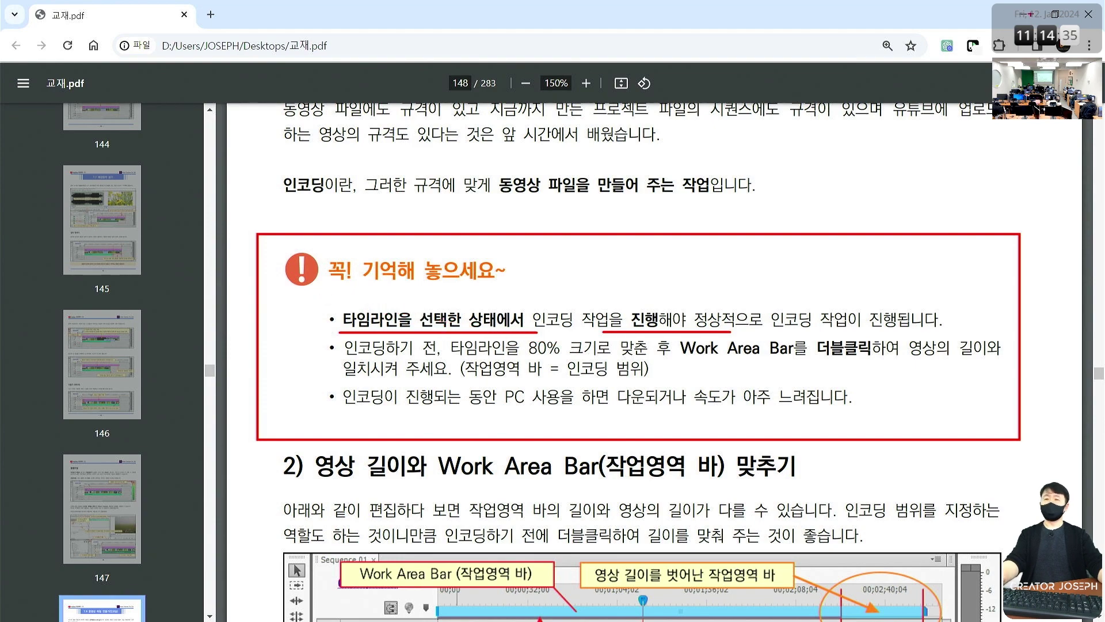
{"action": "key", "text": "alt+Tab"}
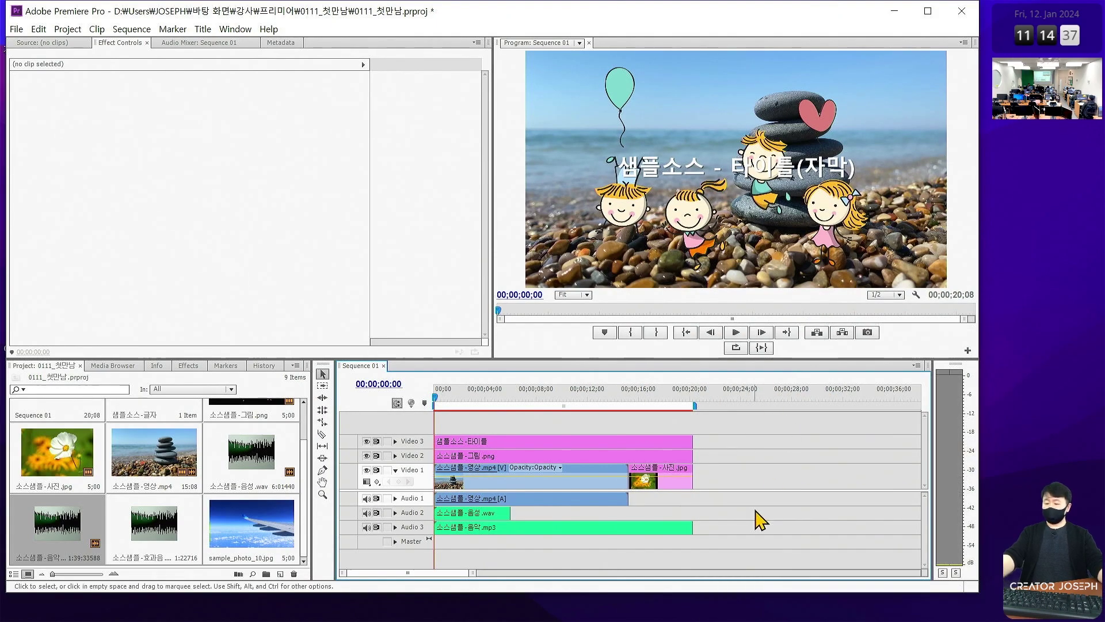
{"action": "left_click_drag", "start_coordinate": [730, 453], "coordinate": [763, 433]}
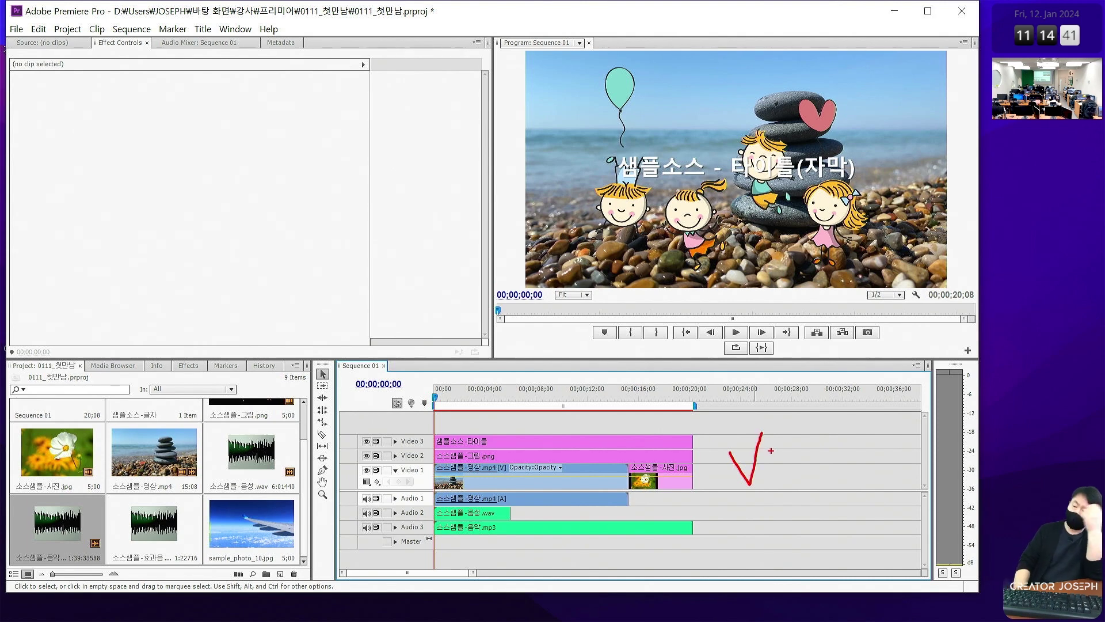
{"action": "key", "text": "Escape"}
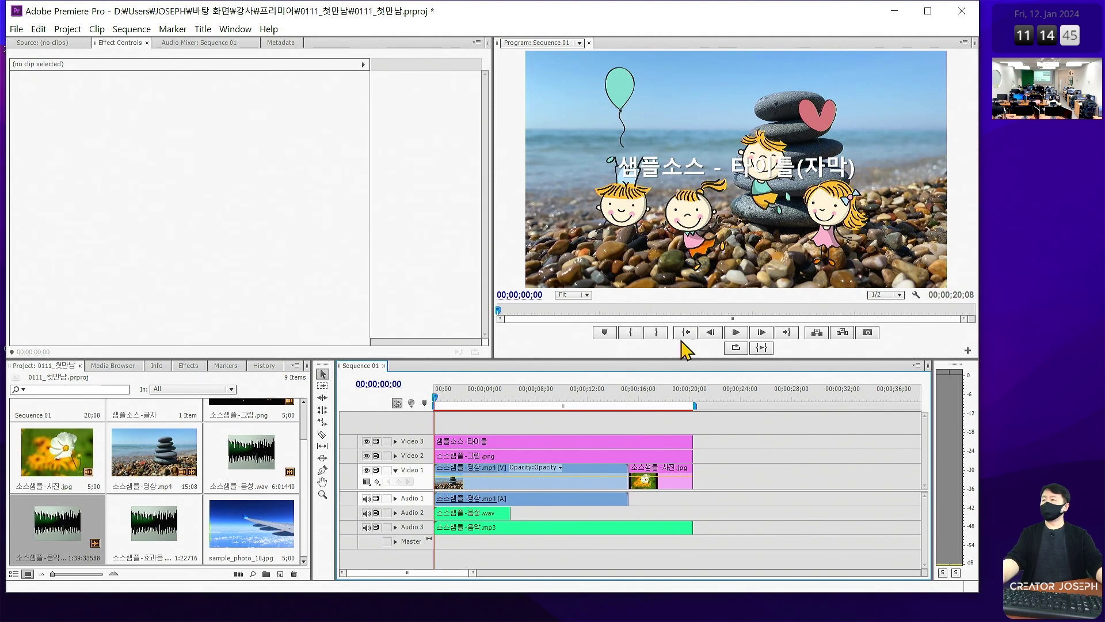
{"action": "left_click", "coordinate": [261, 205]}
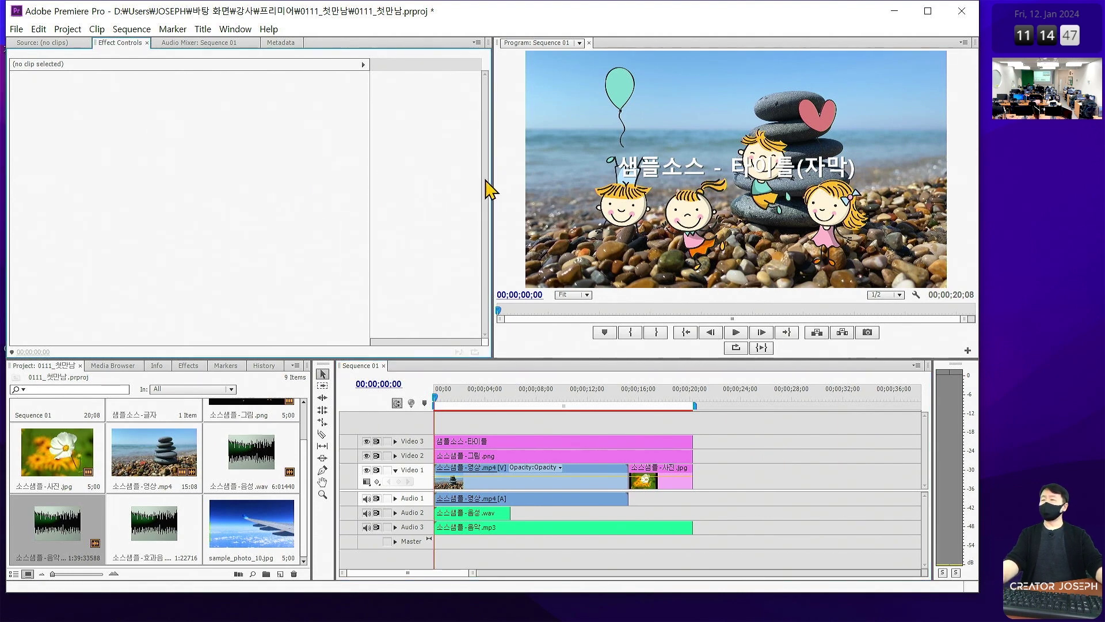
{"action": "left_click", "coordinate": [707, 183]}
{"action": "left_click", "coordinate": [769, 469]}
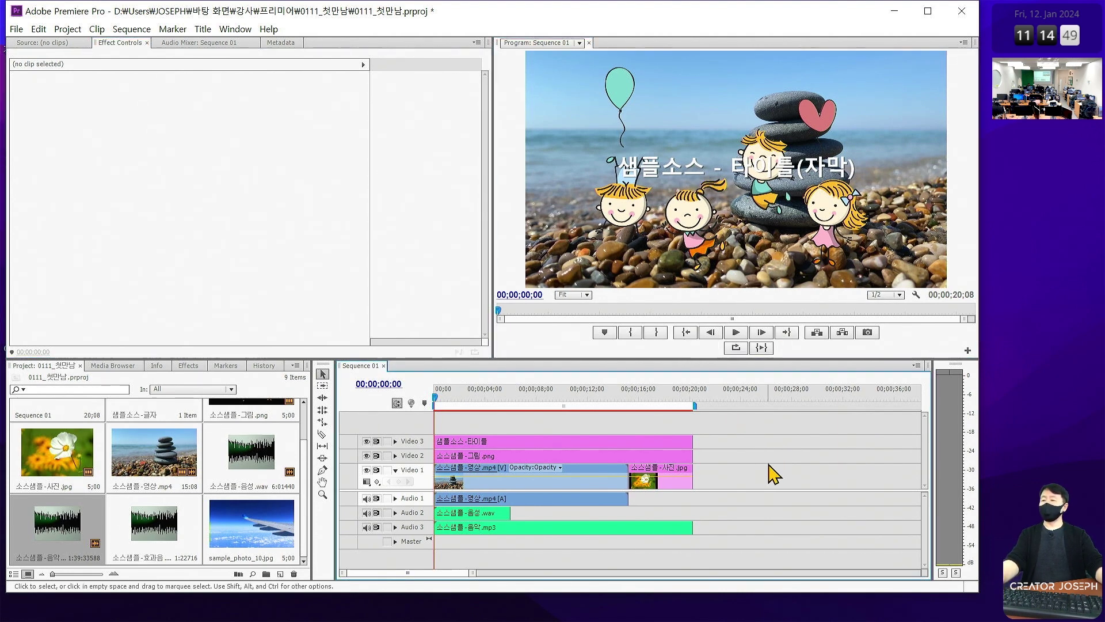
{"action": "left_click", "coordinate": [310, 261]}
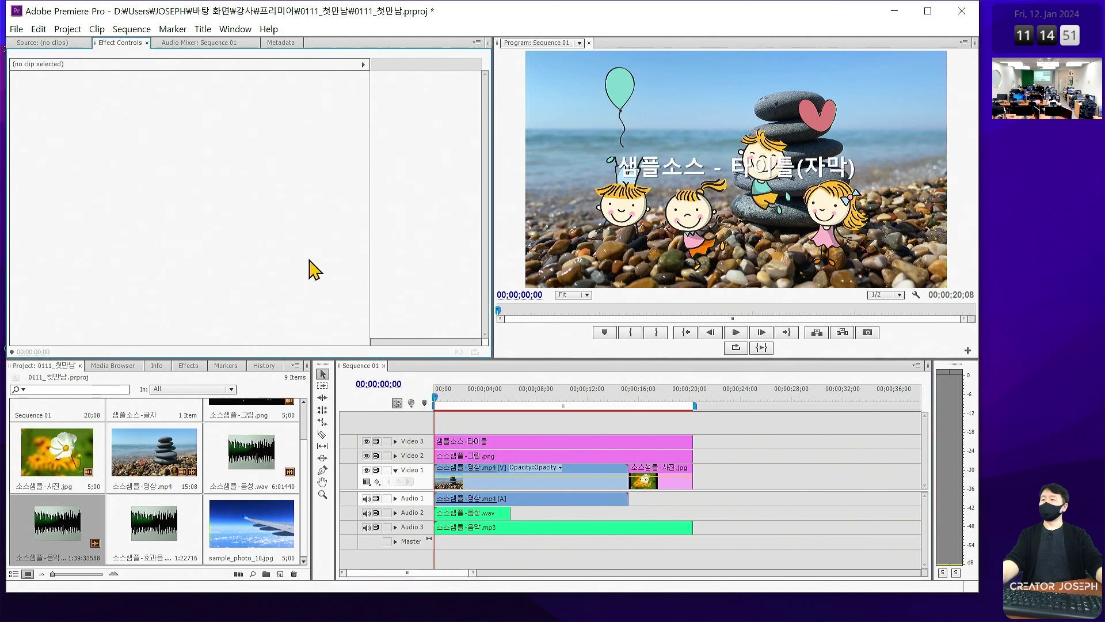
{"action": "left_click", "coordinate": [556, 215]}
{"action": "left_click", "coordinate": [773, 476]}
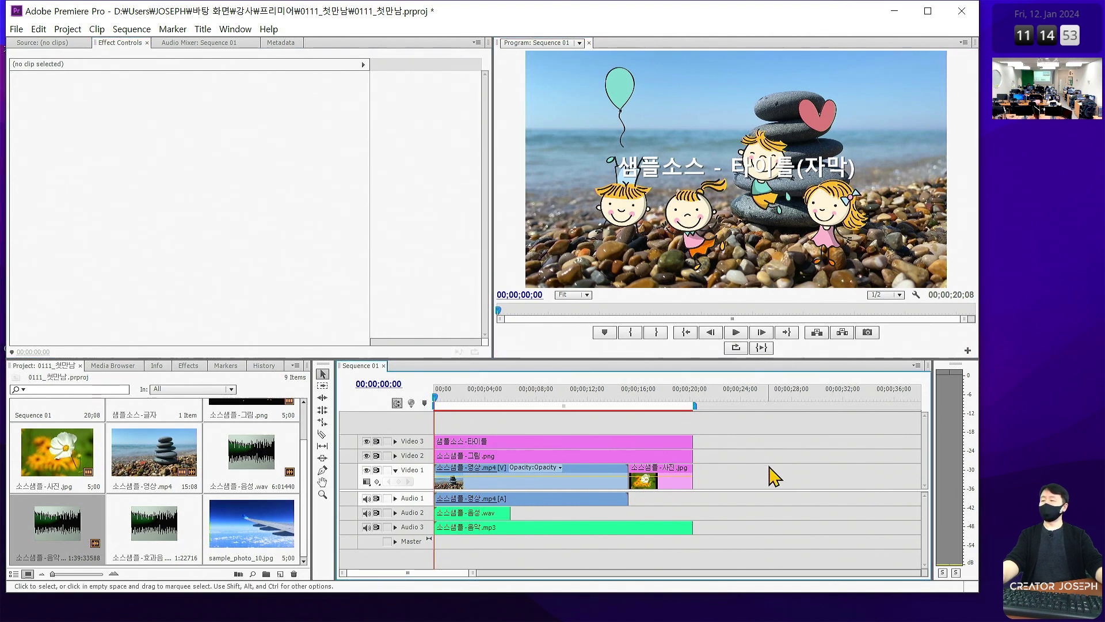
{"action": "left_click", "coordinate": [294, 249]}
{"action": "left_click_drag", "start_coordinate": [211, 175], "coordinate": [287, 154]}
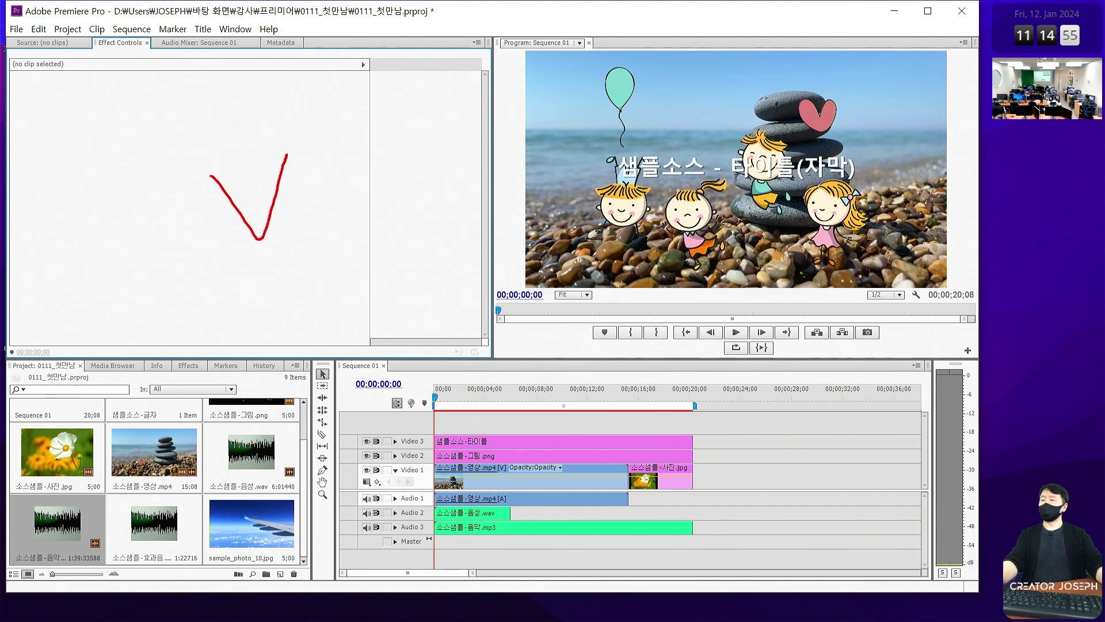
{"action": "mouse_move", "coordinate": [669, 145]}
{"action": "left_mouse_down"}
{"action": "mouse_move", "coordinate": [700, 214]}
{"action": "mouse_move", "coordinate": [739, 160]}
{"action": "left_mouse_up"}
{"action": "left_click_drag", "start_coordinate": [760, 483], "coordinate": [808, 493]}
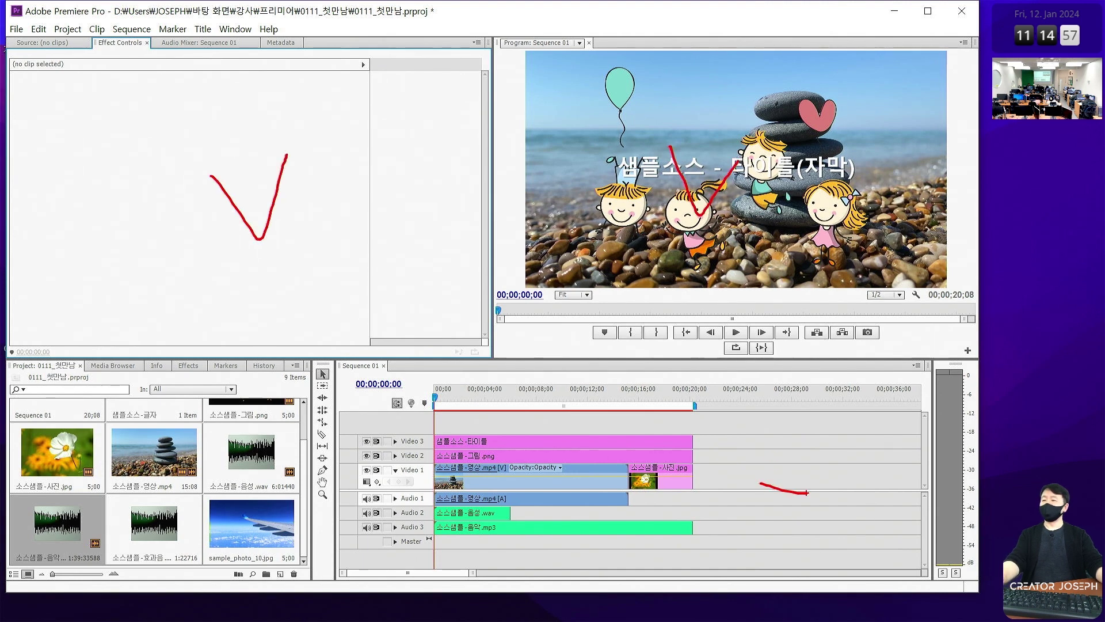
{"action": "key", "text": "Escape"}
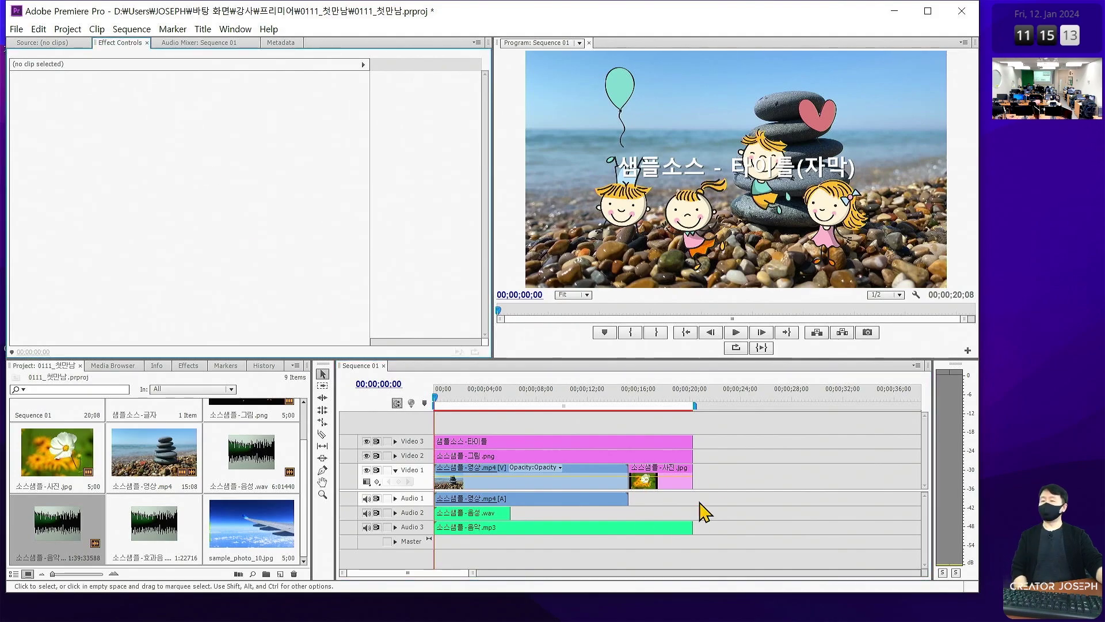
Step: Draw on-screen annotations over the Sequence 01 timeline, then switch to the textbook PDF
{"action": "left_click", "coordinate": [746, 470]}
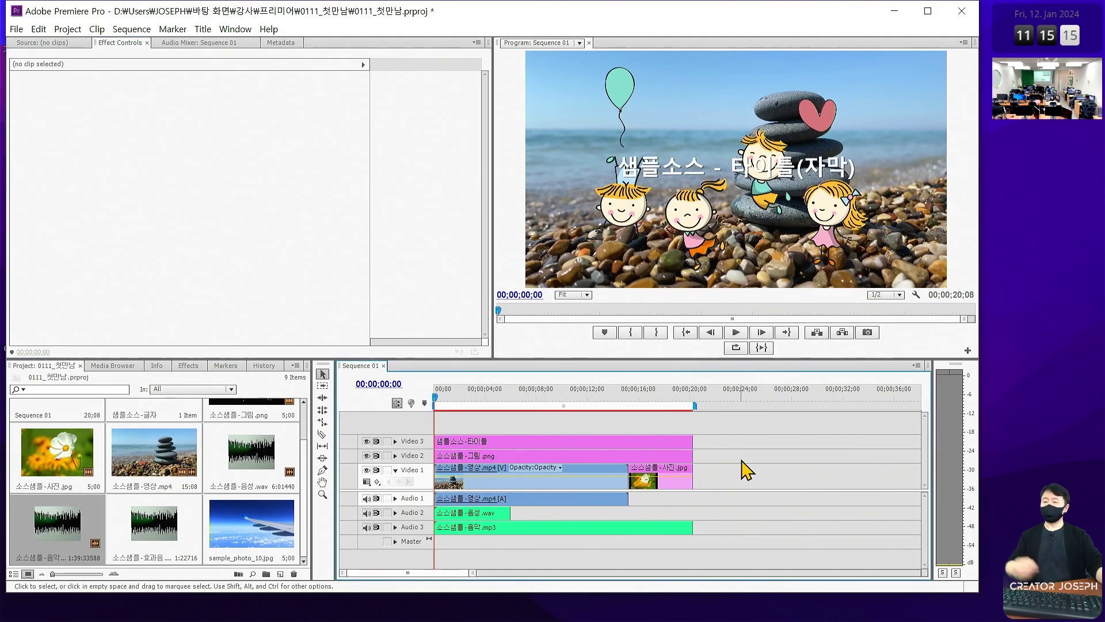
{"action": "left_click_drag", "start_coordinate": [748, 414], "coordinate": [784, 430]}
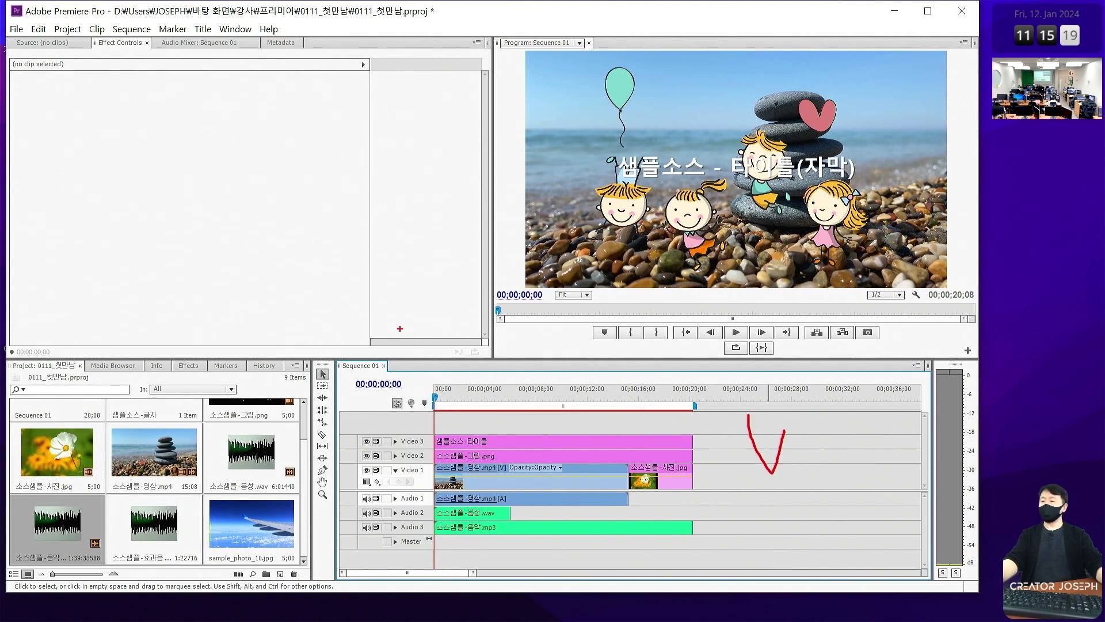
{"action": "left_click_drag", "start_coordinate": [406, 376], "coordinate": [922, 375]}
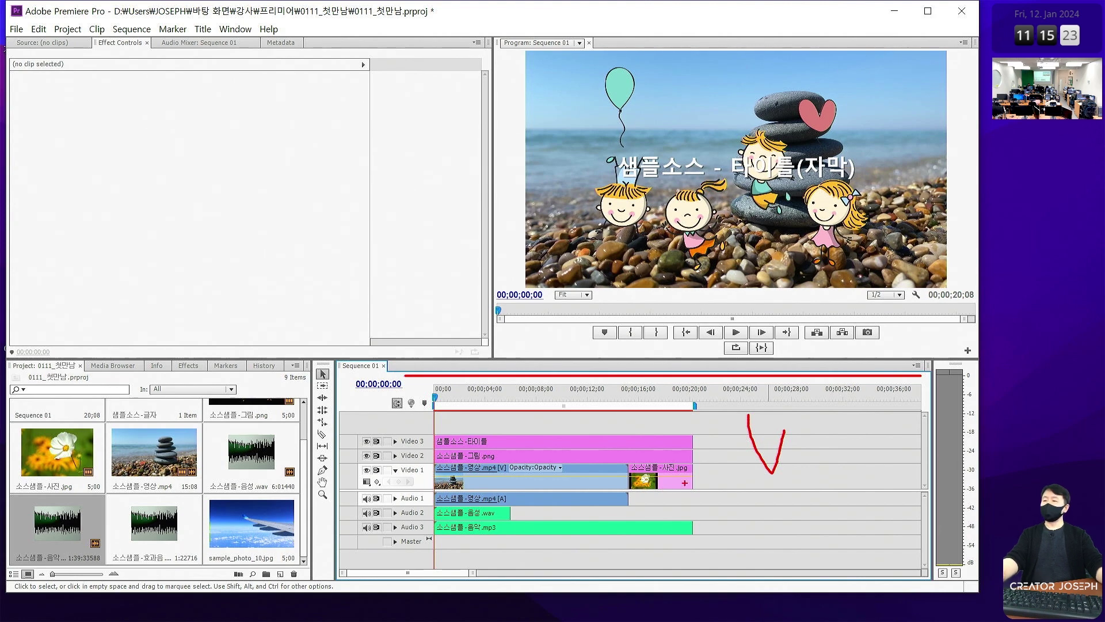
{"action": "left_click_drag", "start_coordinate": [353, 386], "coordinate": [724, 538]}
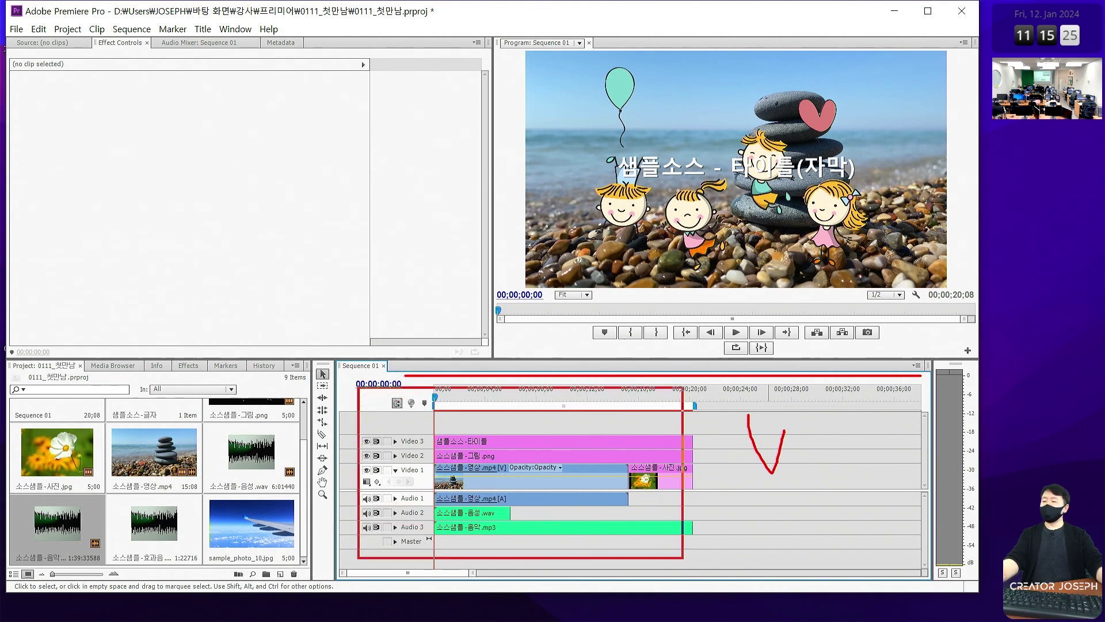
{"action": "mouse_move", "coordinate": [455, 394]}
{"action": "left_mouse_down"}
{"action": "mouse_move", "coordinate": [321, 269]}
{"action": "mouse_move", "coordinate": [317, 310]}
{"action": "left_mouse_up"}
{"action": "left_click_drag", "start_coordinate": [693, 551], "coordinate": [663, 512]}
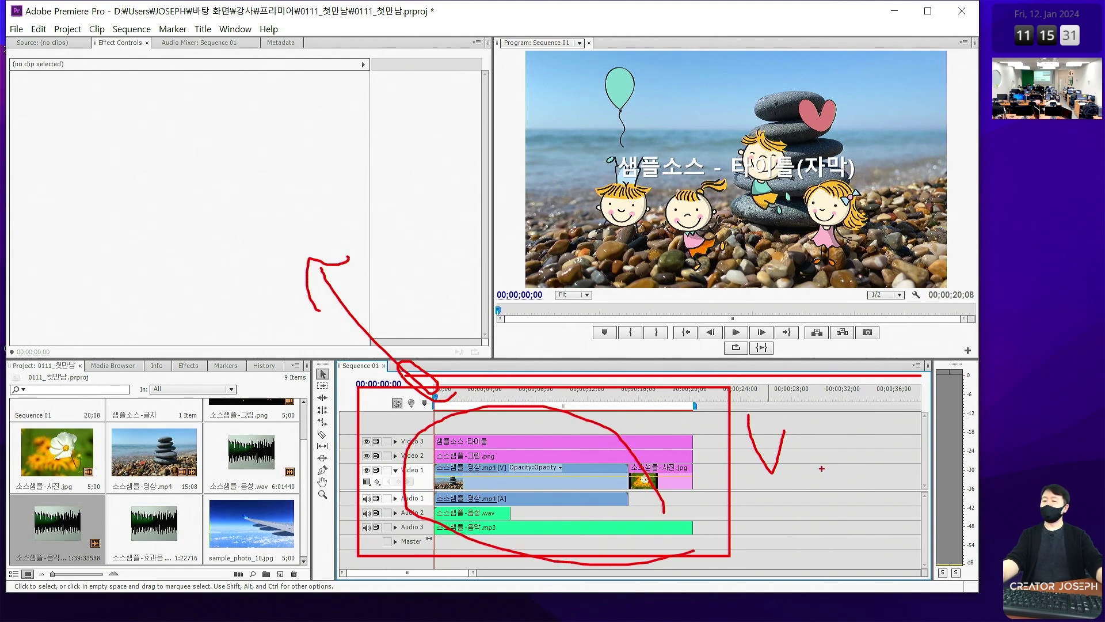
{"action": "left_click_drag", "start_coordinate": [751, 443], "coordinate": [794, 443]}
{"action": "left_click_drag", "start_coordinate": [748, 403], "coordinate": [800, 525]}
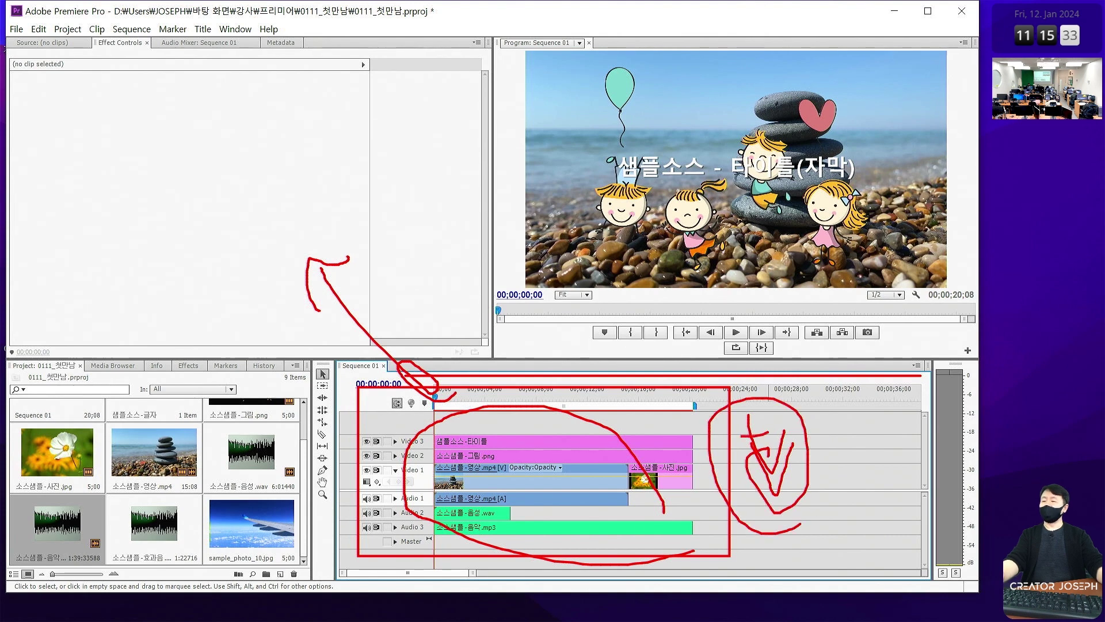
{"action": "left_click_drag", "start_coordinate": [726, 434], "coordinate": [621, 310]}
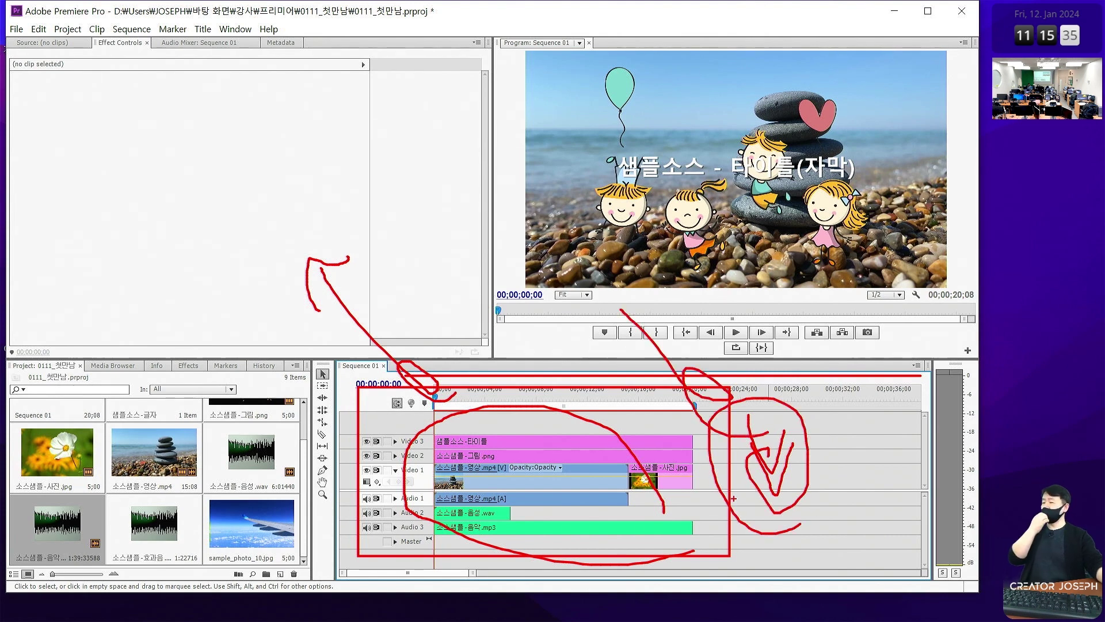
{"action": "key", "text": "Escape"}
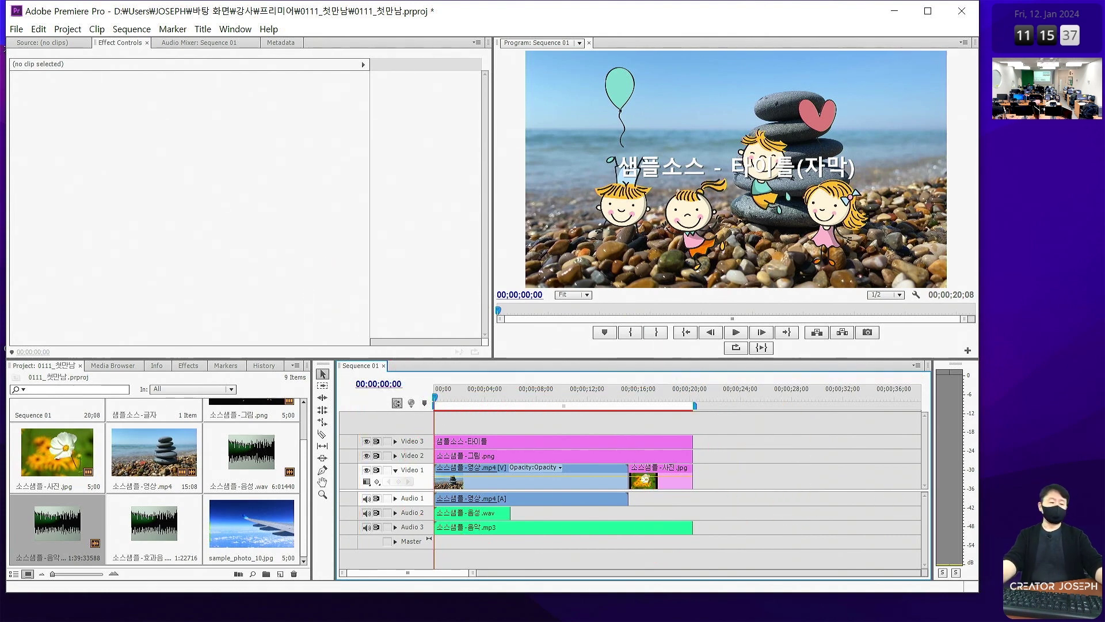
{"action": "key", "text": "alt+Tab"}
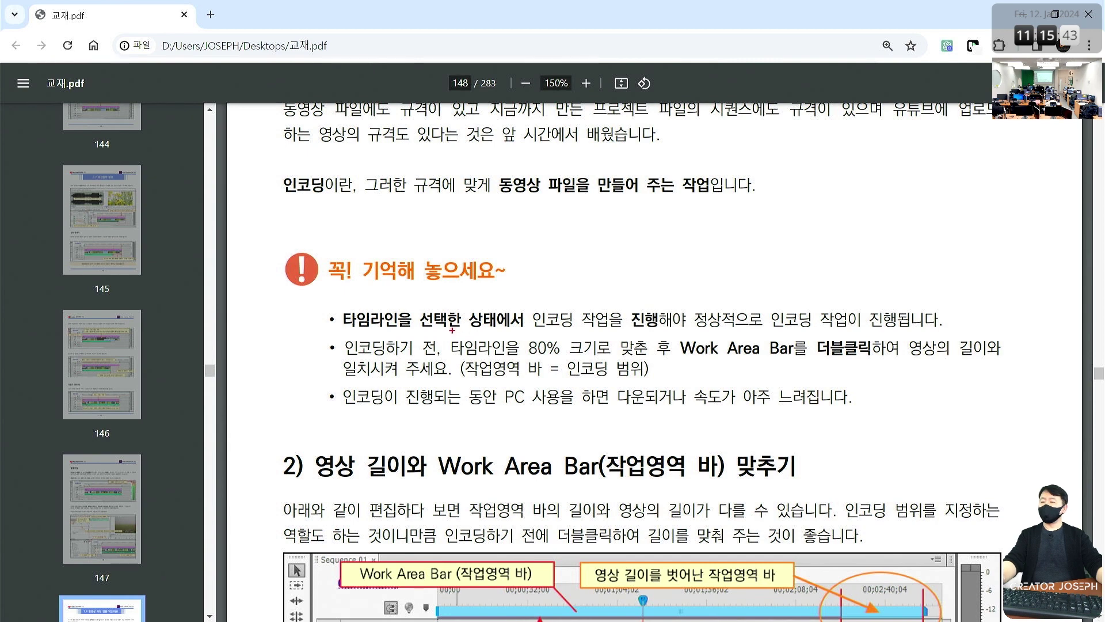
Step: Finish marking up the 교재.pdf page, turn off the screen pen and return to Premiere Pro
{"action": "left_click_drag", "start_coordinate": [432, 334], "coordinate": [682, 362]}
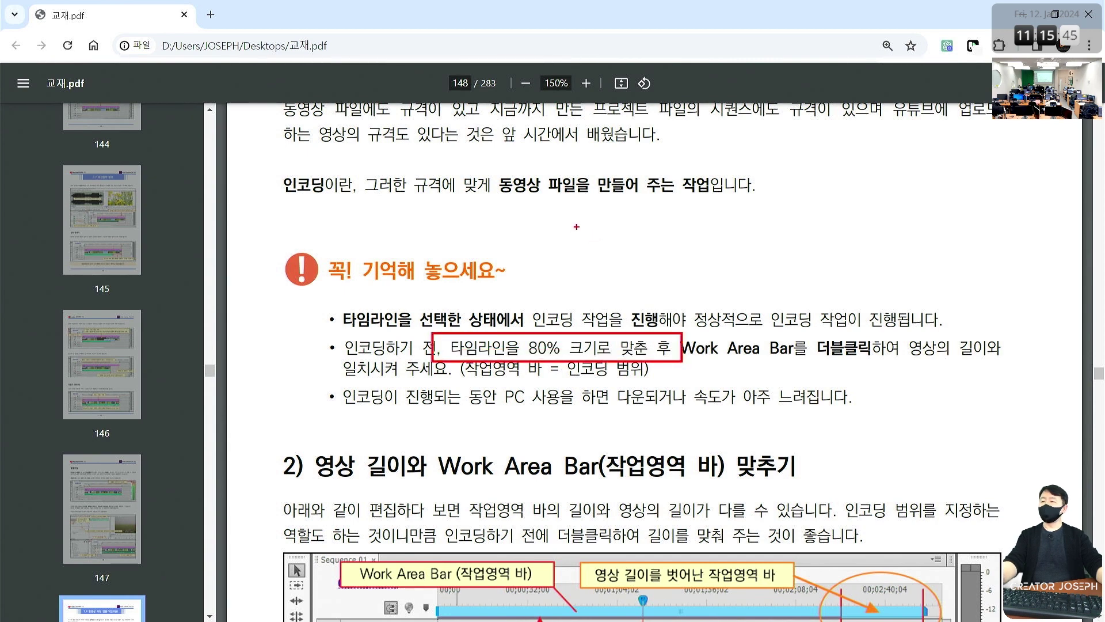
{"action": "mouse_move", "coordinate": [577, 231]}
{"action": "left_mouse_down"}
{"action": "mouse_move", "coordinate": [599, 247]}
{"action": "mouse_move", "coordinate": [652, 233]}
{"action": "mouse_move", "coordinate": [687, 249]}
{"action": "left_mouse_up"}
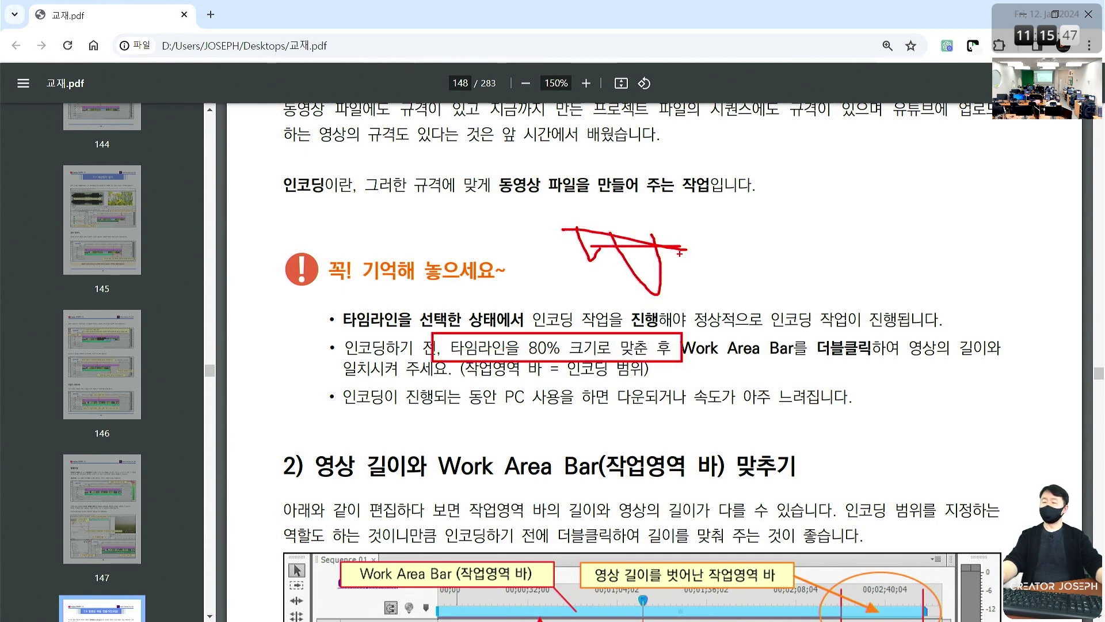
{"action": "key", "text": "Escape"}
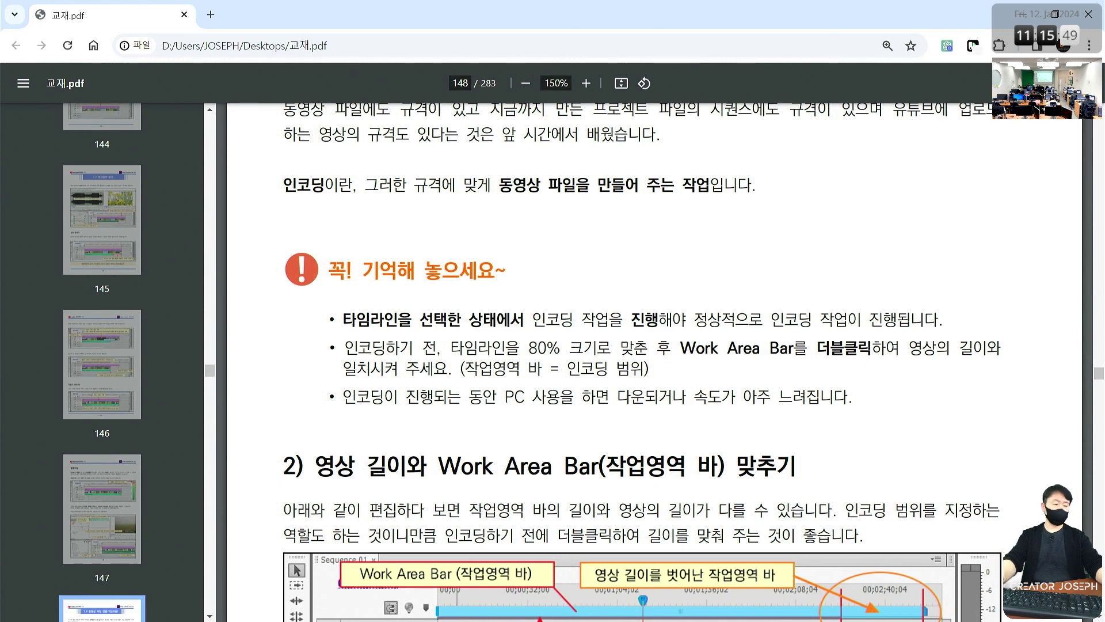
{"action": "key", "text": "alt+Tab"}
{"action": "key", "text": "equal"}
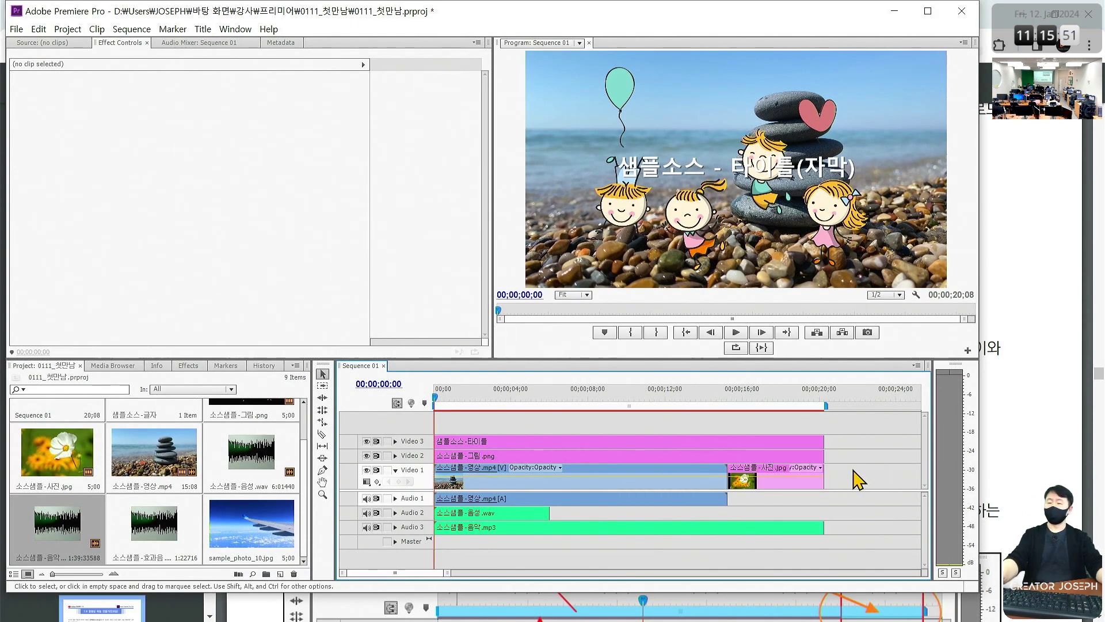
{"action": "key", "text": "ctrl+2"}
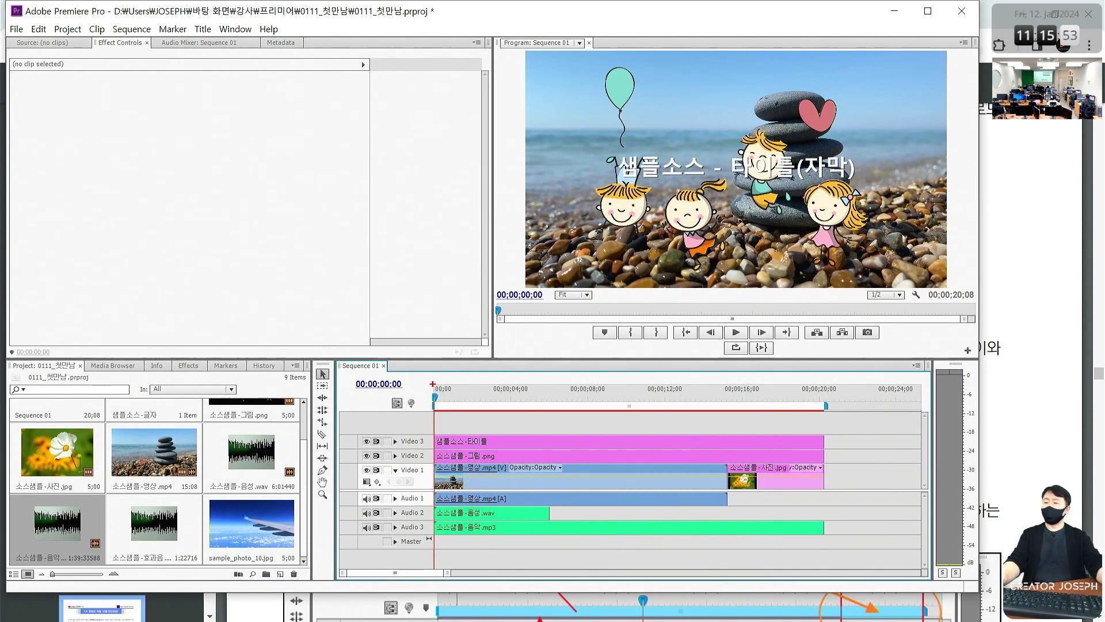
{"action": "left_click_drag", "start_coordinate": [432, 384], "coordinate": [925, 574]}
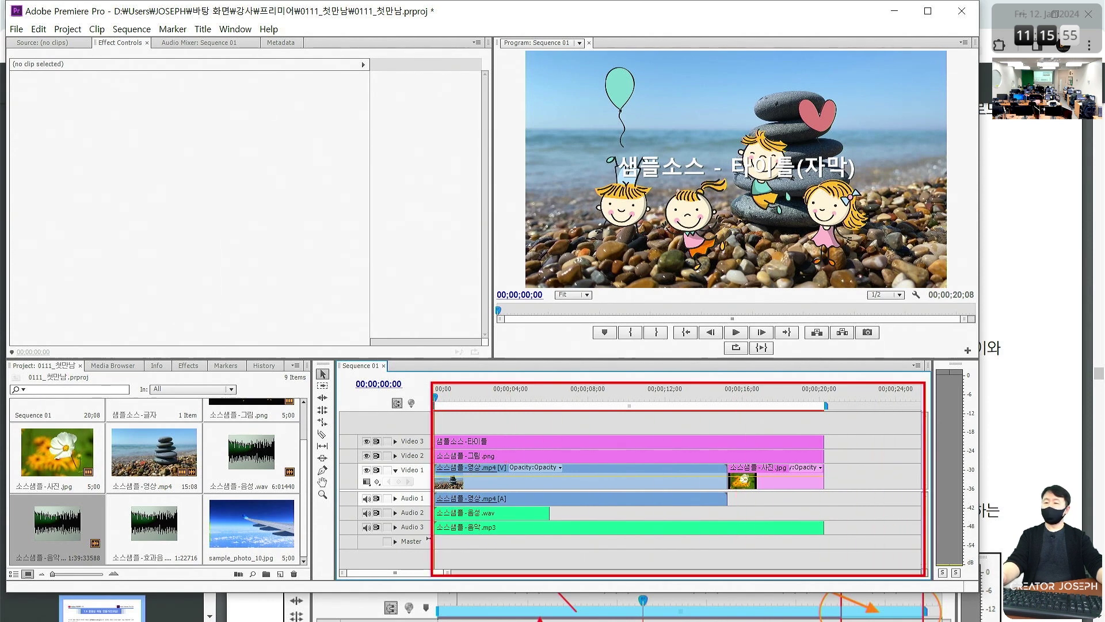
{"action": "left_click_drag", "start_coordinate": [432, 432], "coordinate": [828, 545]}
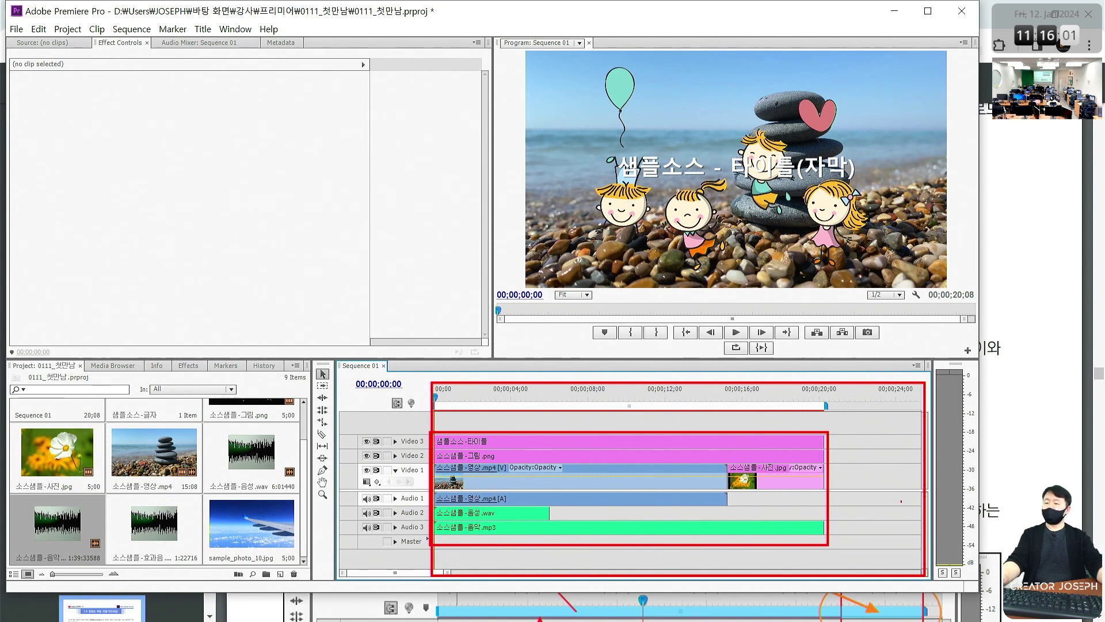
{"action": "left_click_drag", "start_coordinate": [919, 533], "coordinate": [924, 537]}
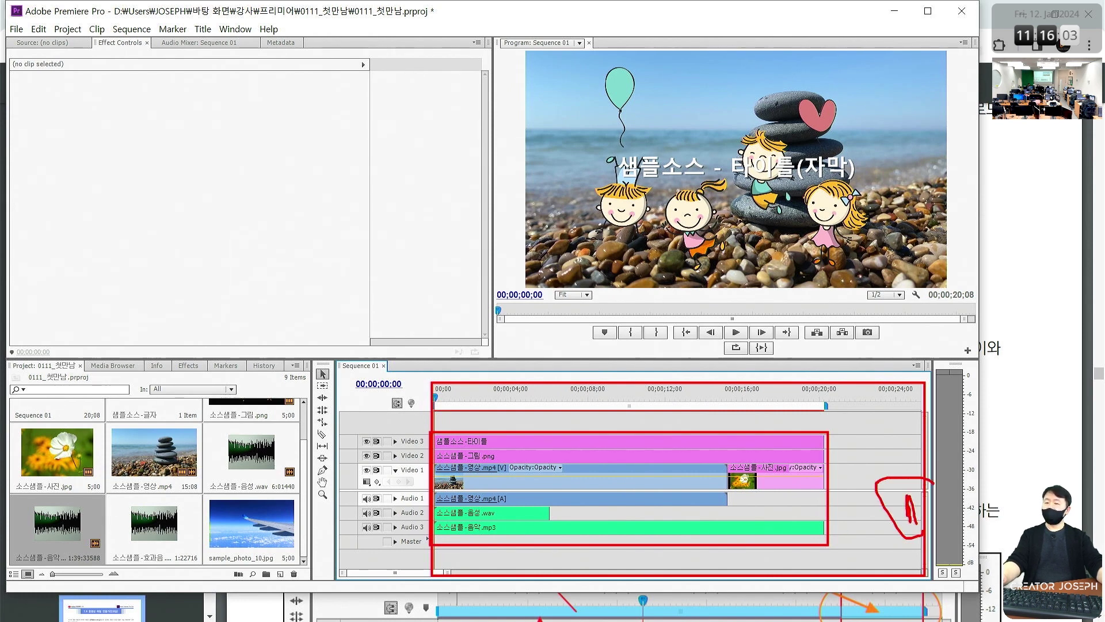
{"action": "mouse_move", "coordinate": [823, 460]}
{"action": "left_mouse_down"}
{"action": "mouse_move", "coordinate": [743, 452]}
{"action": "mouse_move", "coordinate": [771, 504]}
{"action": "left_mouse_up"}
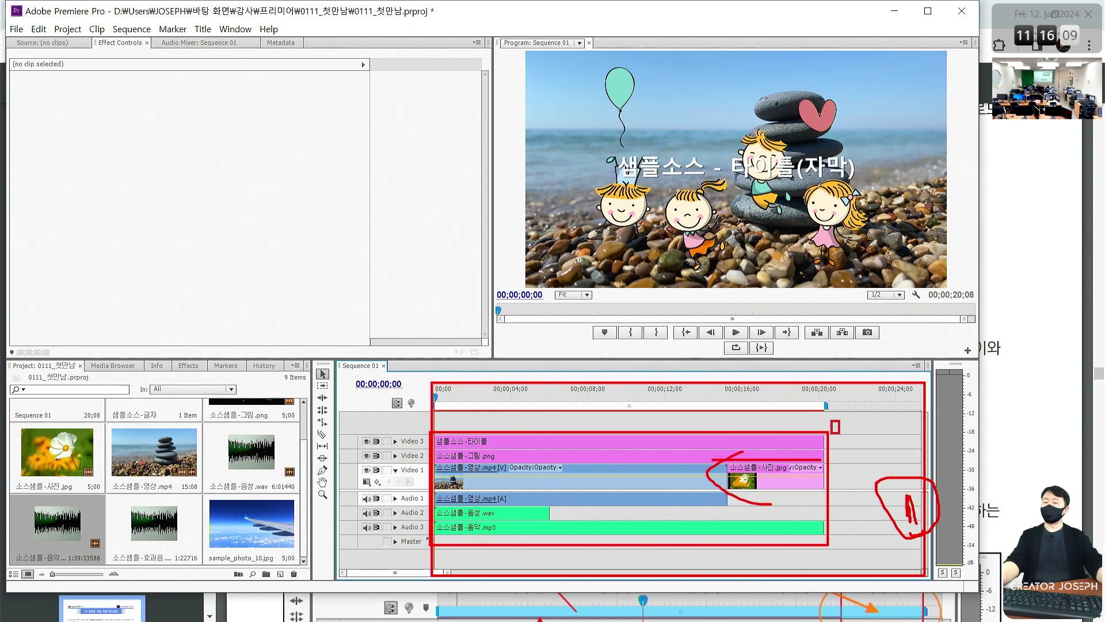
{"action": "left_click_drag", "start_coordinate": [839, 433], "coordinate": [1044, 547]}
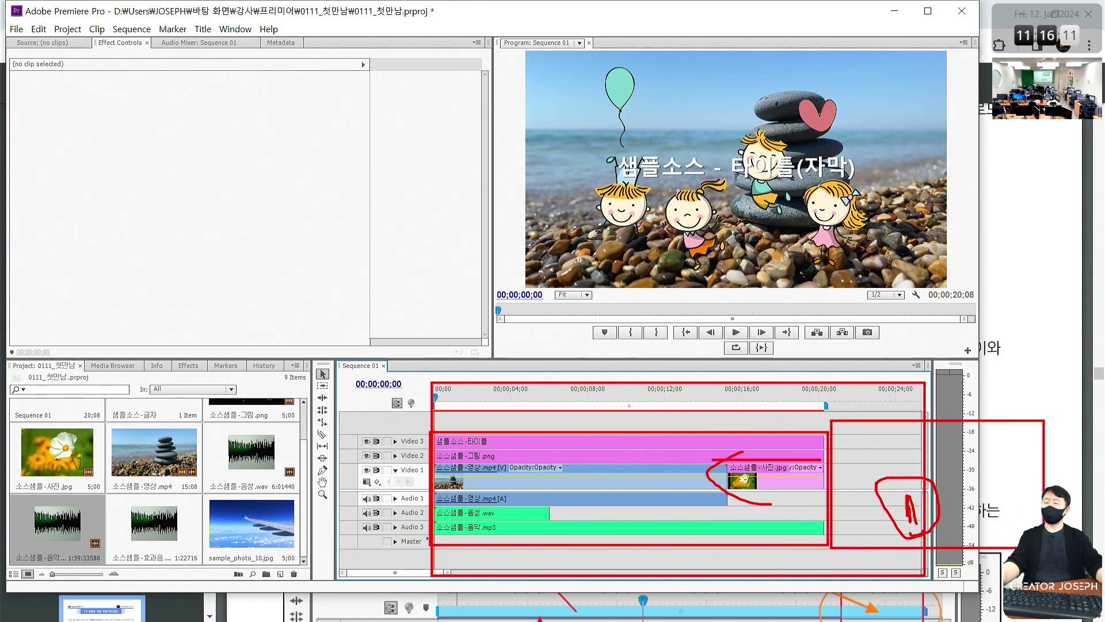
{"action": "key", "text": "Escape"}
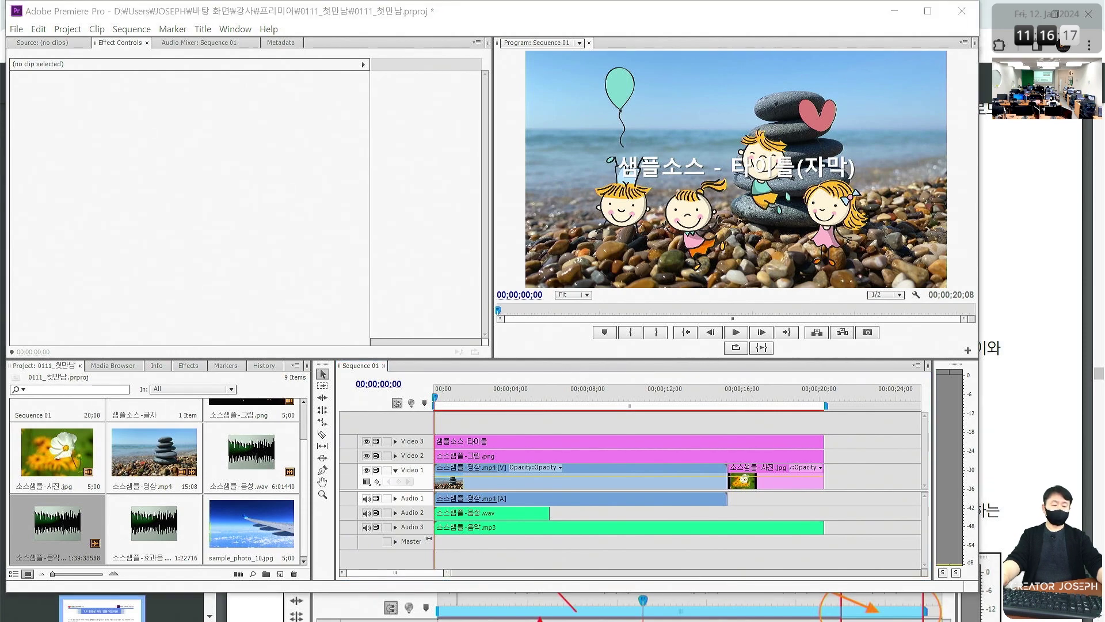
{"action": "key", "text": "alt+Tab"}
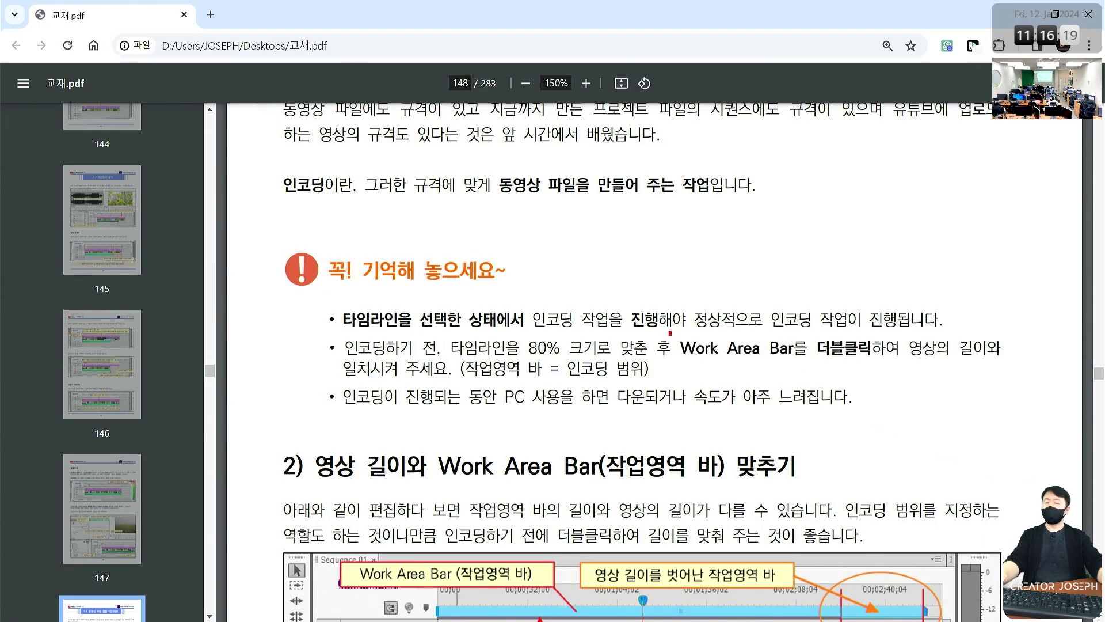
{"action": "left_click_drag", "start_coordinate": [669, 333], "coordinate": [911, 376]}
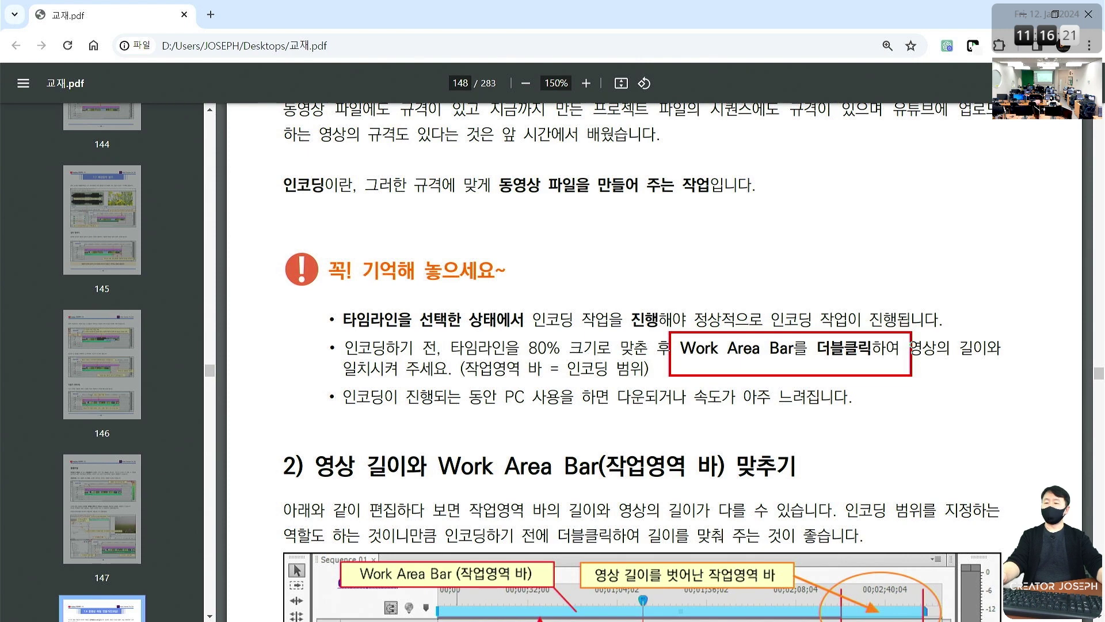
{"action": "key", "text": "Escape"}
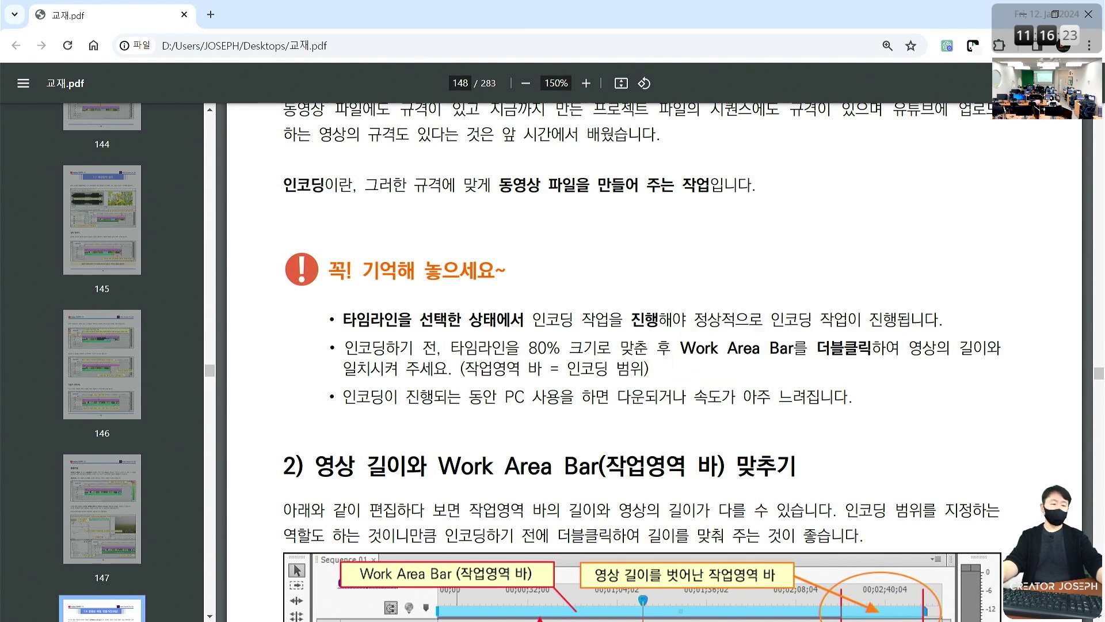
{"action": "key", "text": "alt+Tab"}
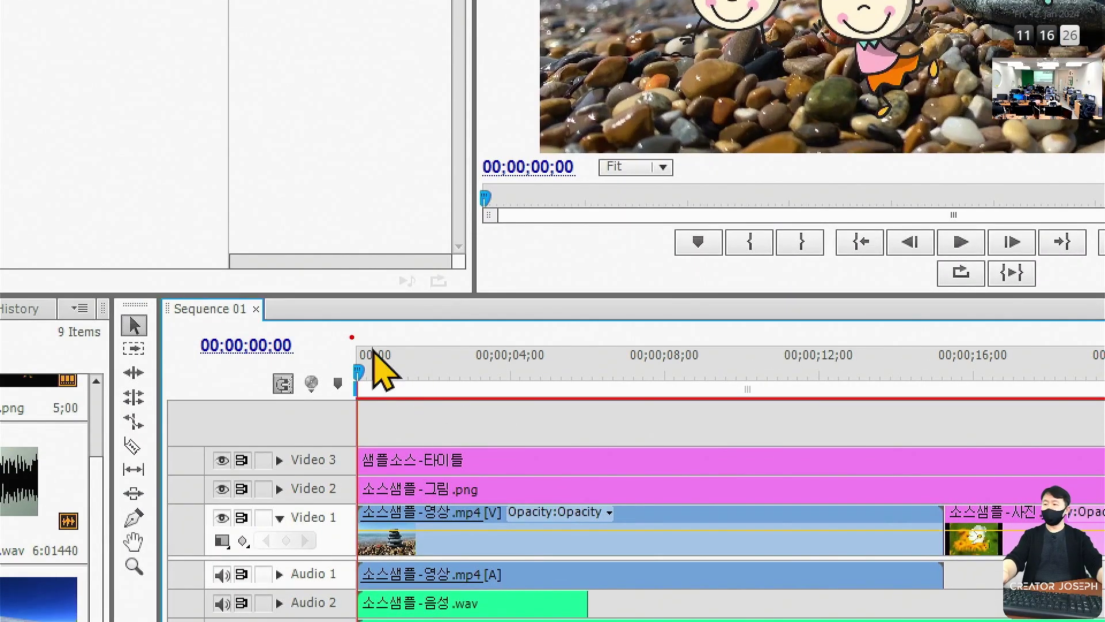
Step: Mark up the Sequence 01 timeline with the screen pen, then exit pen mode
{"action": "left_click_drag", "start_coordinate": [358, 346], "coordinate": [815, 361]}
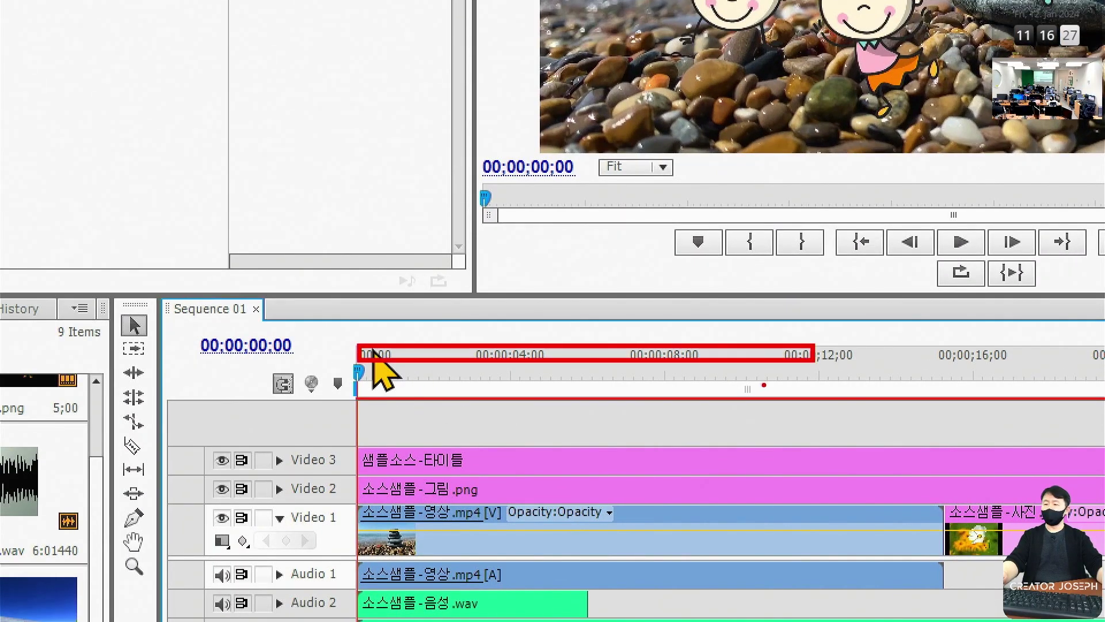
{"action": "mouse_move", "coordinate": [716, 390]}
{"action": "left_mouse_down"}
{"action": "mouse_move", "coordinate": [763, 395]}
{"action": "mouse_move", "coordinate": [743, 403]}
{"action": "mouse_move", "coordinate": [774, 386]}
{"action": "mouse_move", "coordinate": [748, 411]}
{"action": "left_mouse_up"}
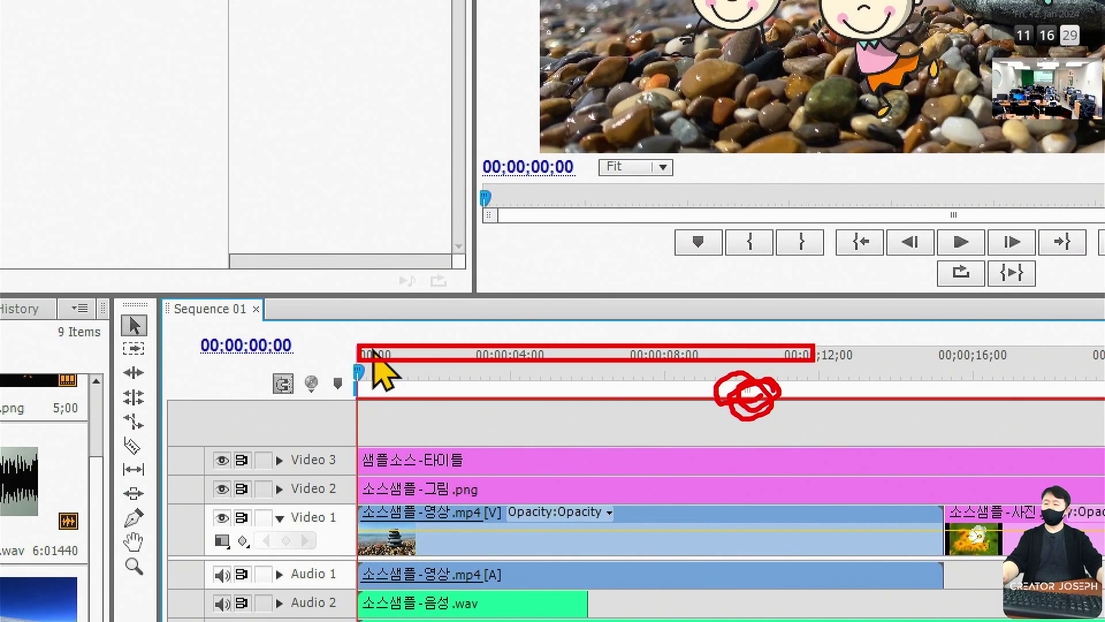
{"action": "key", "text": "Escape"}
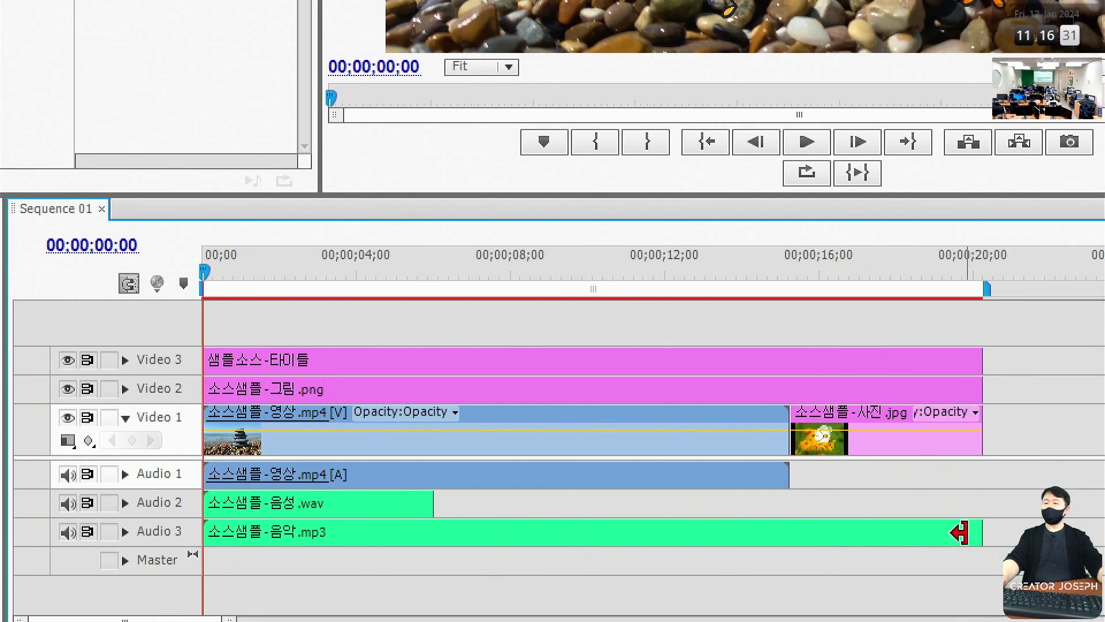
{"action": "key", "text": "b"}
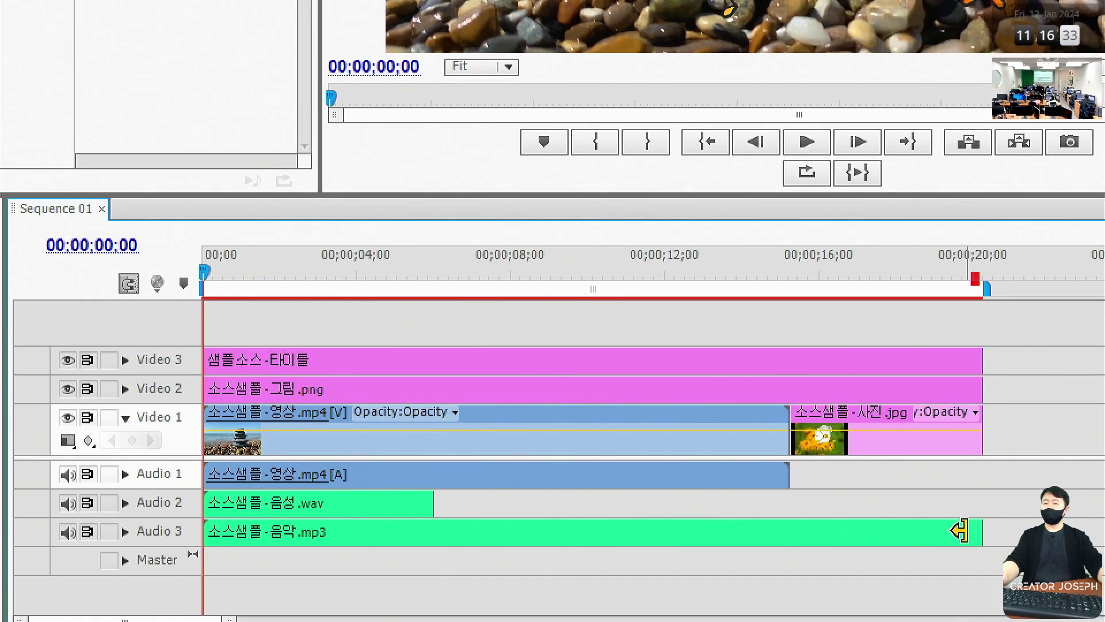
{"action": "left_click_drag", "start_coordinate": [973, 274], "coordinate": [1000, 313]}
{"action": "left_click_drag", "start_coordinate": [186, 265], "coordinate": [234, 312]}
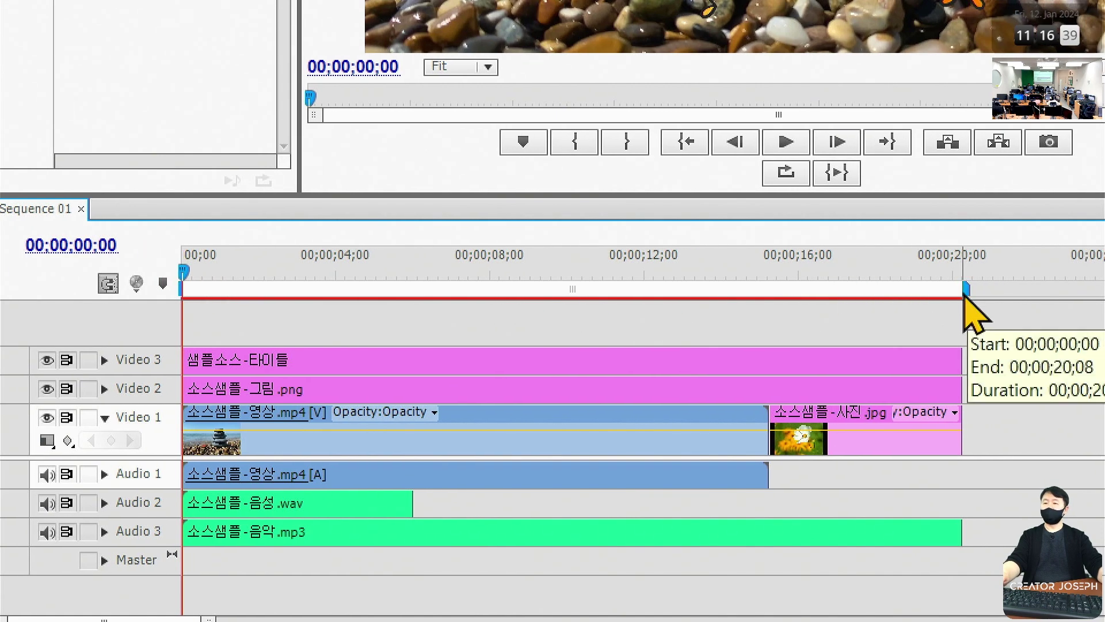
Step: Drag the work area end to 18 seconds, then past the clips, then fit it to 20;08
{"action": "left_click_drag", "start_coordinate": [987, 289], "coordinate": [593, 303]}
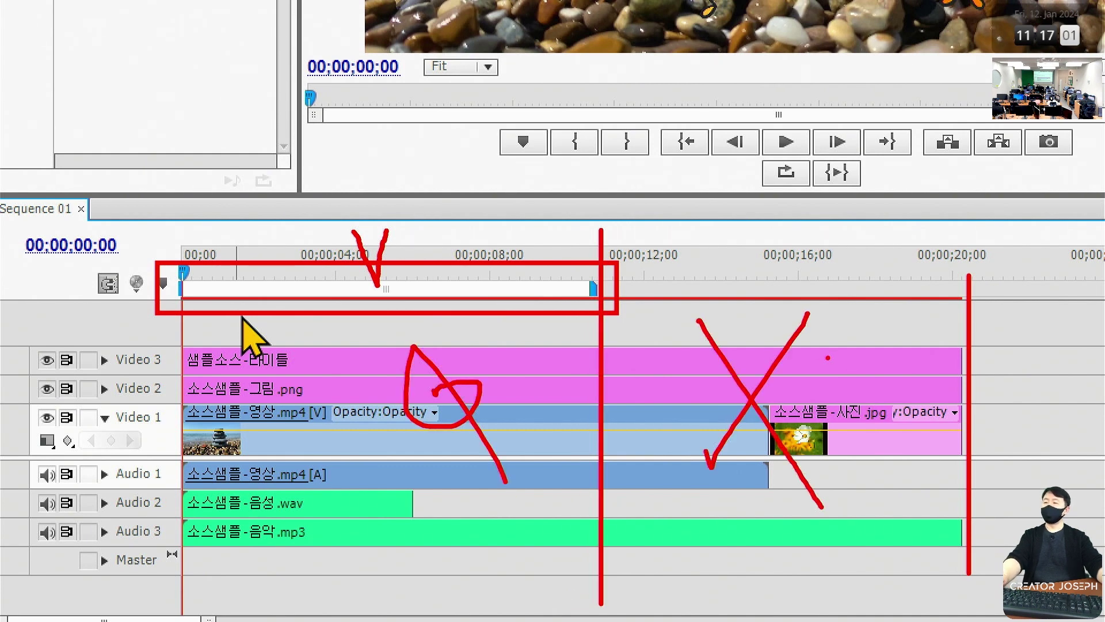
{"action": "left_click_drag", "start_coordinate": [594, 288], "coordinate": [972, 287]}
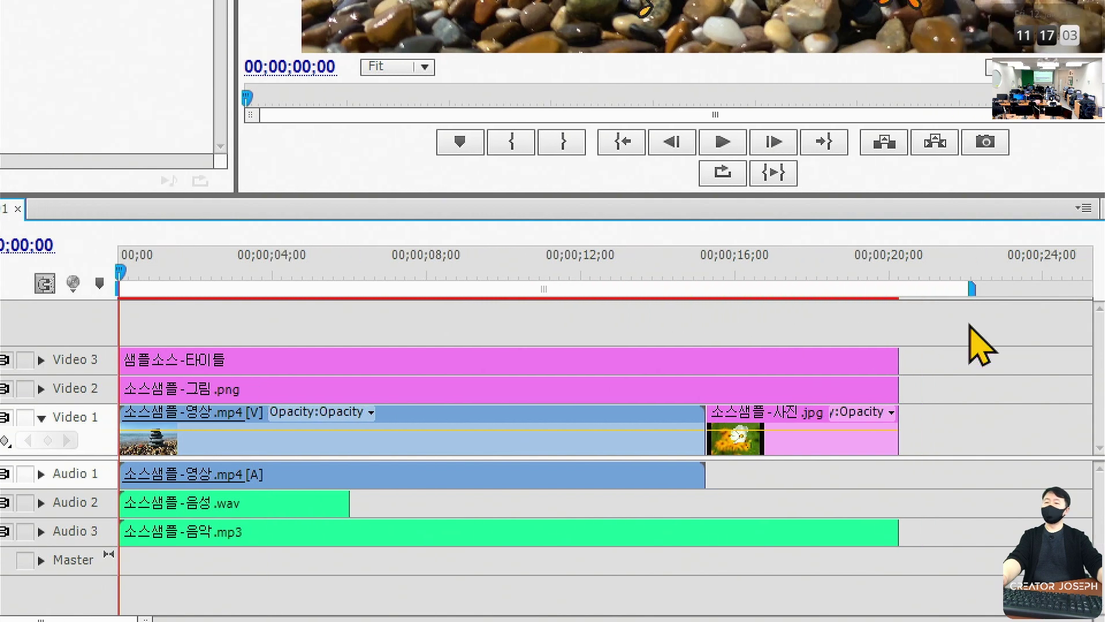
{"action": "left_click_drag", "start_coordinate": [970, 326], "coordinate": [1041, 346]}
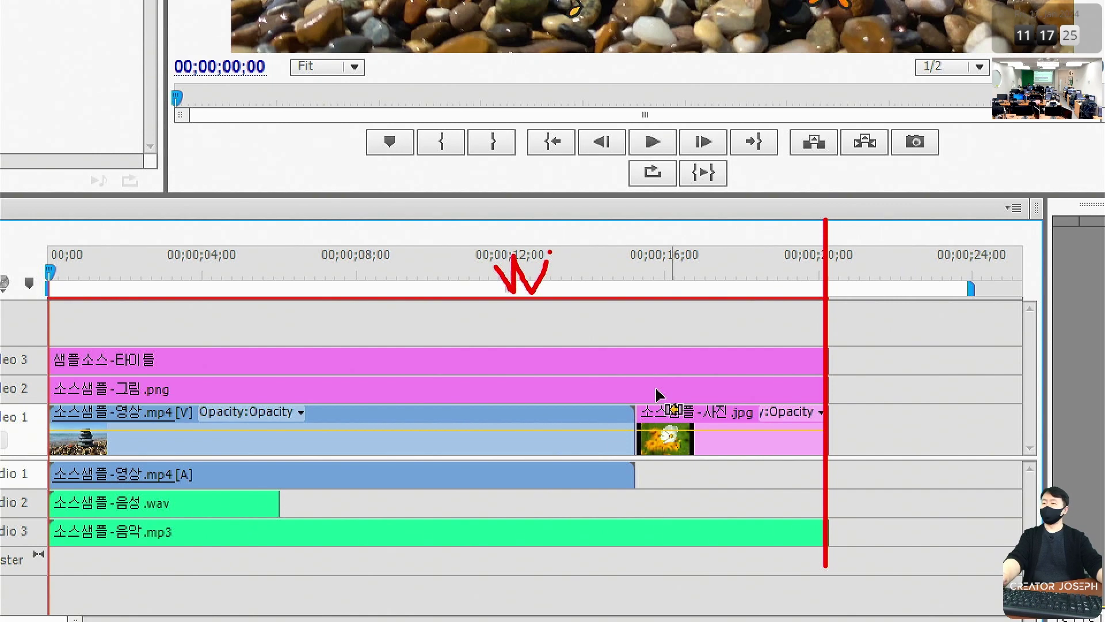
{"action": "double_click", "coordinate": [513, 291]}
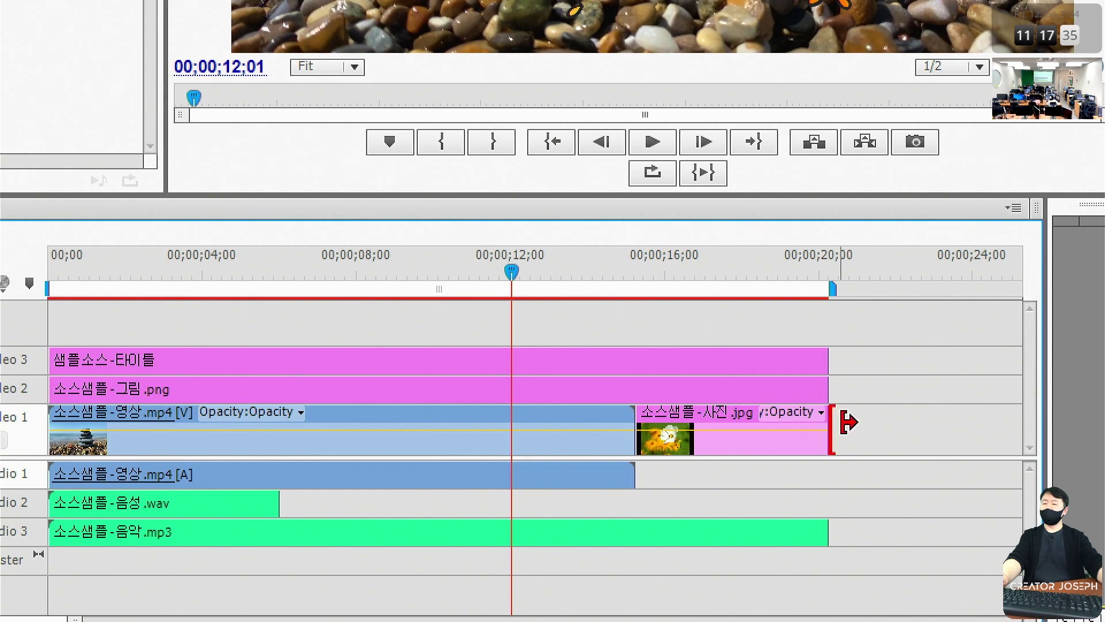
Step: Lengthen the 소스샘플-사진.jpg clip, razor it at 20;08 and delete the extra tail
{"action": "left_click_drag", "start_coordinate": [830, 426], "coordinate": [902, 426]}
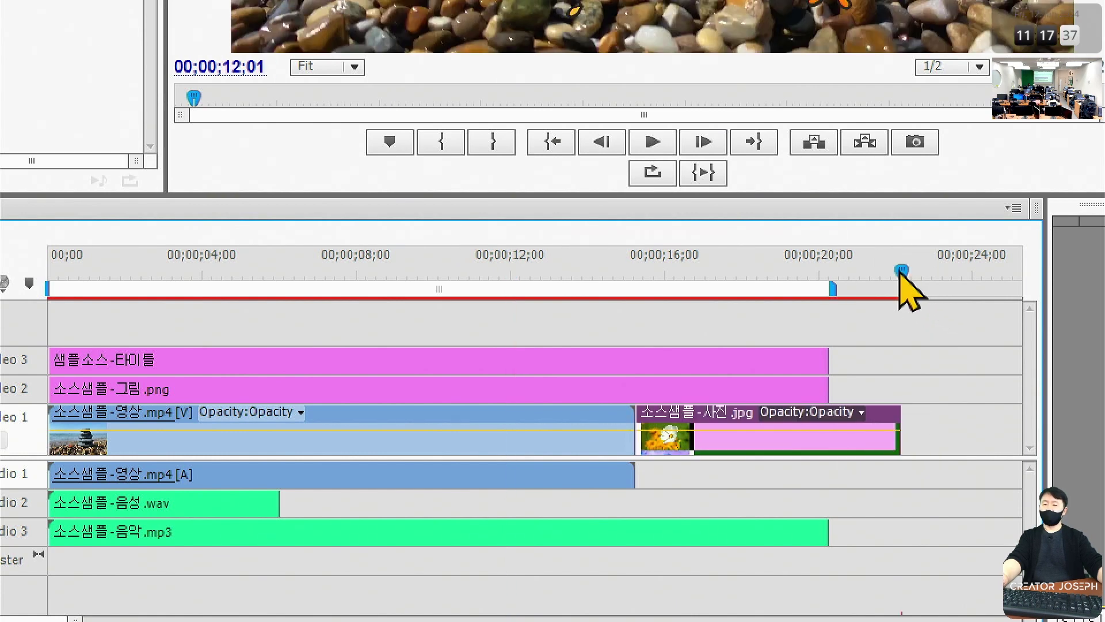
{"action": "left_click", "coordinate": [901, 272]}
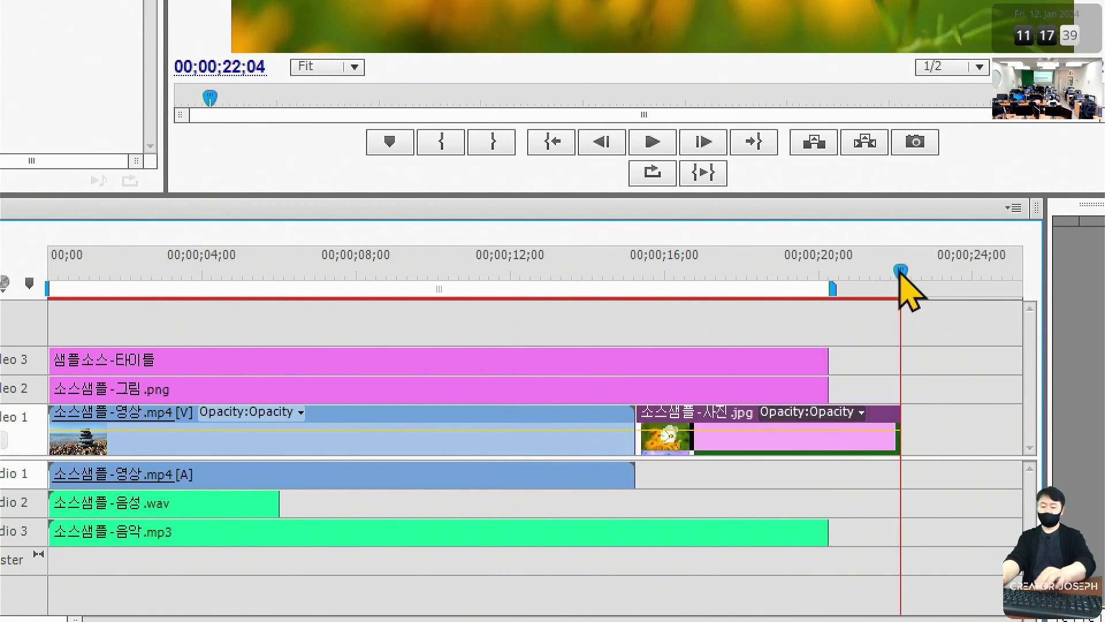
{"action": "left_click", "coordinate": [830, 271]}
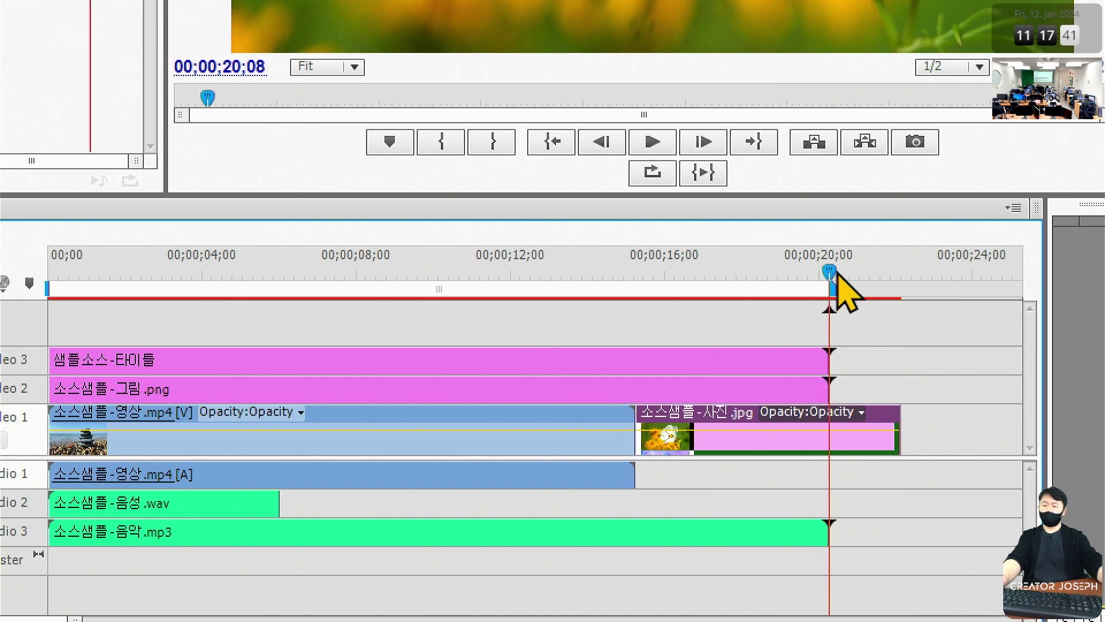
{"action": "key", "text": "ctrl+k"}
{"action": "left_click", "coordinate": [881, 449]}
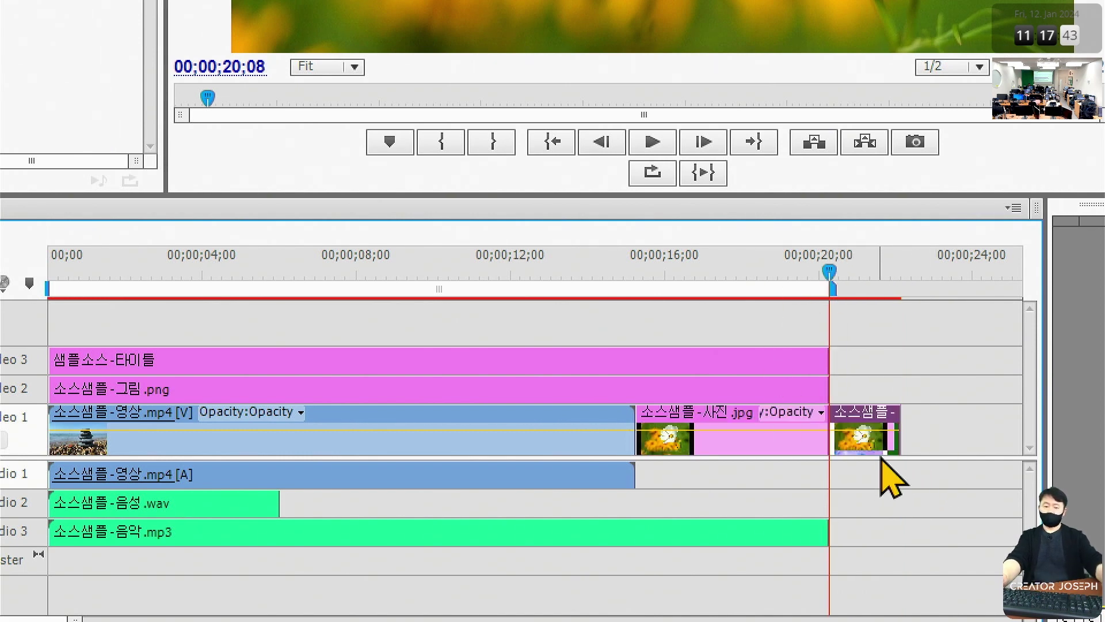
{"action": "key", "text": "Delete"}
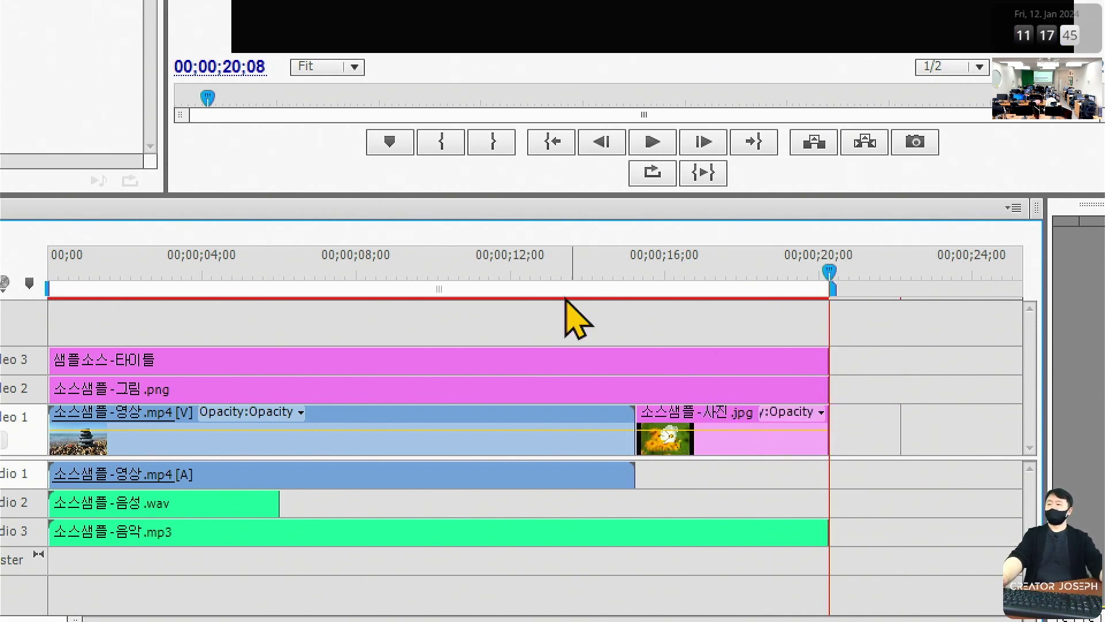
{"action": "left_click", "coordinate": [429, 290]}
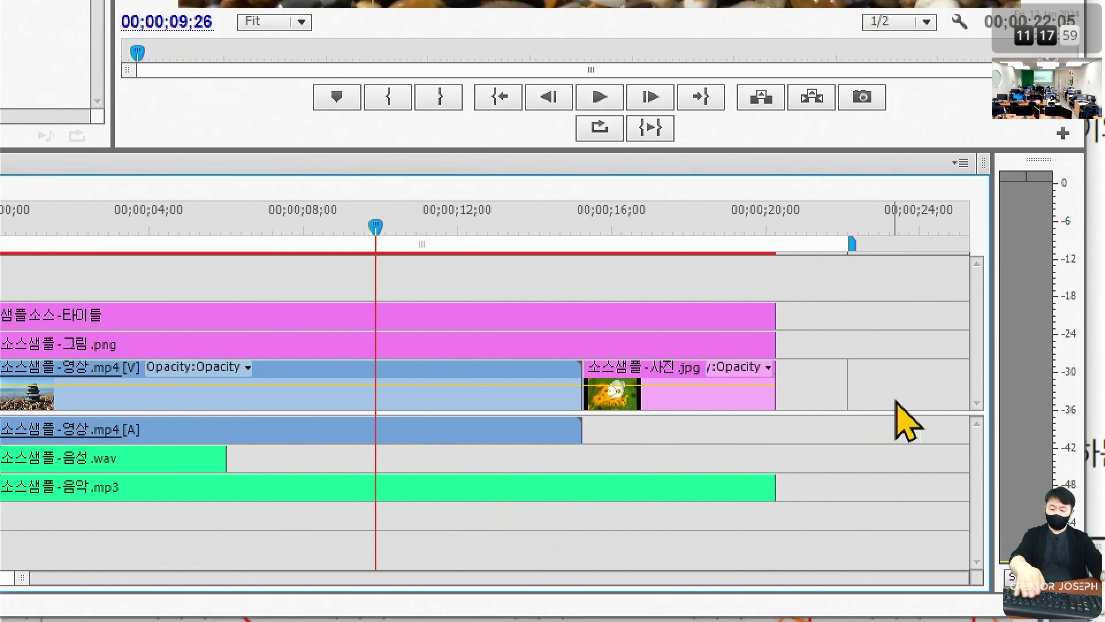
Step: Zoom out to the whole sequence and fit the work area bar to the 20;08 clip end
{"action": "scroll", "coordinate": [876, 420], "scroll_direction": "up", "scroll_amount": 3}
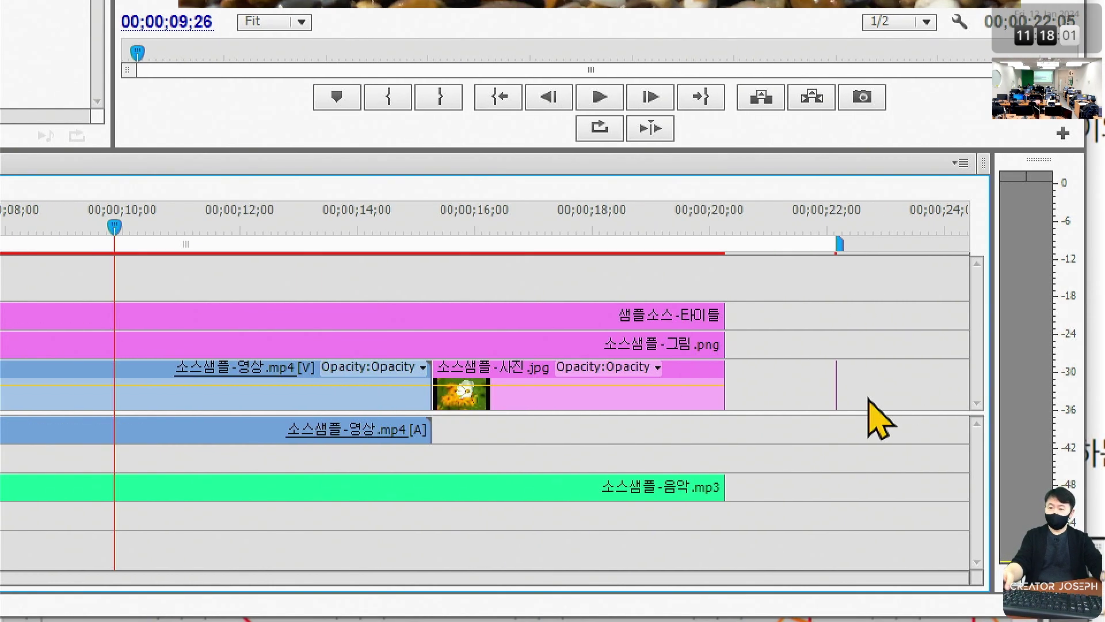
{"action": "scroll", "coordinate": [876, 420], "scroll_direction": "up", "scroll_amount": 2}
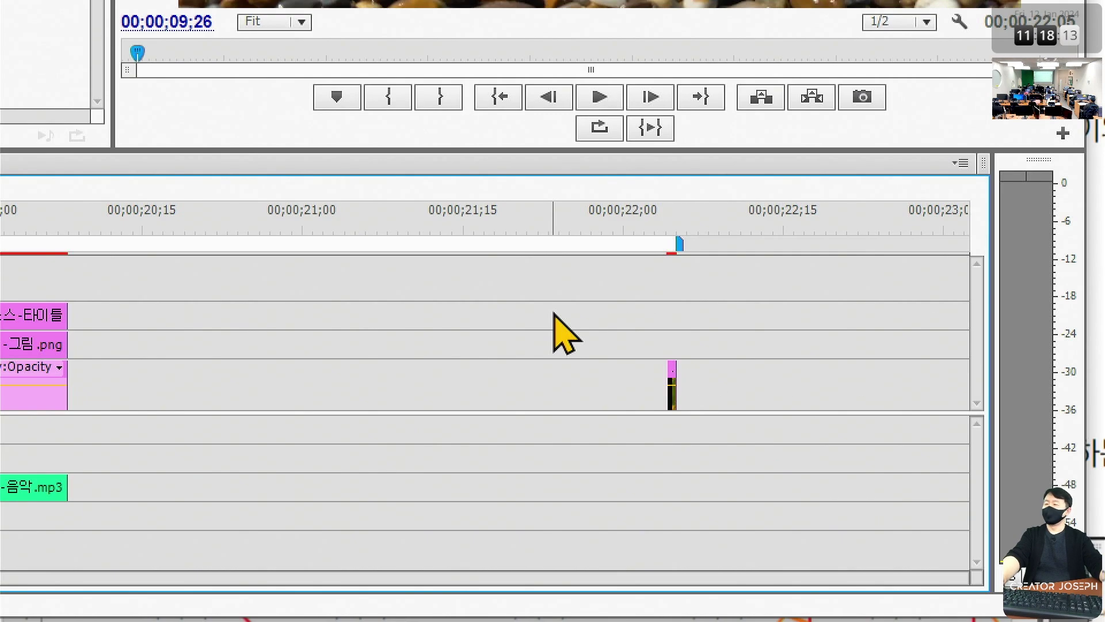
{"action": "key", "text": "backslash"}
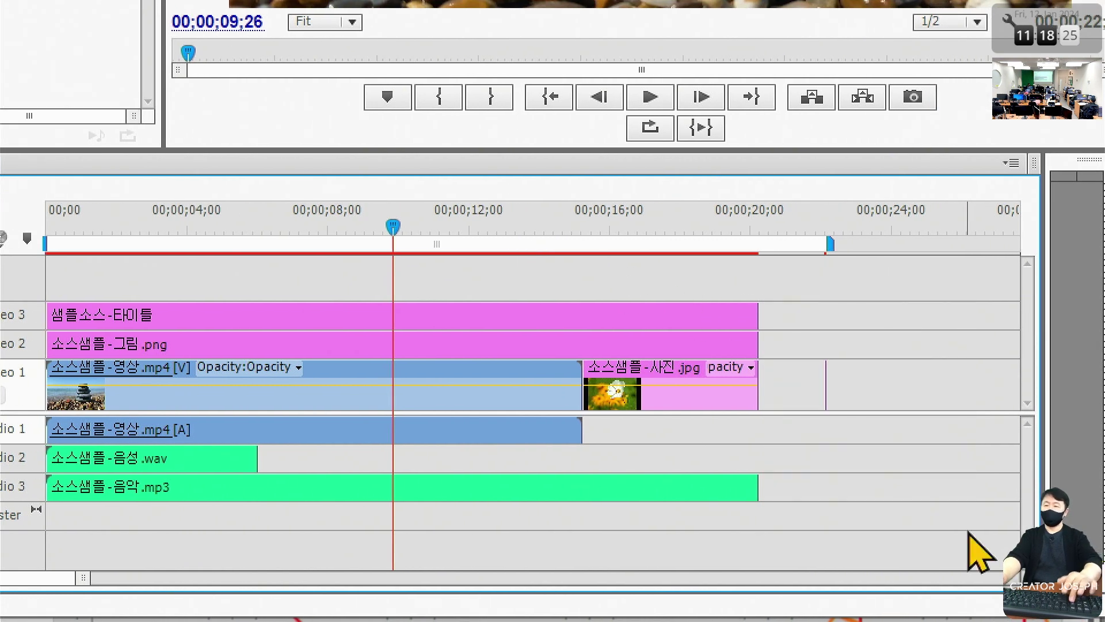
{"action": "double_click", "coordinate": [462, 242]}
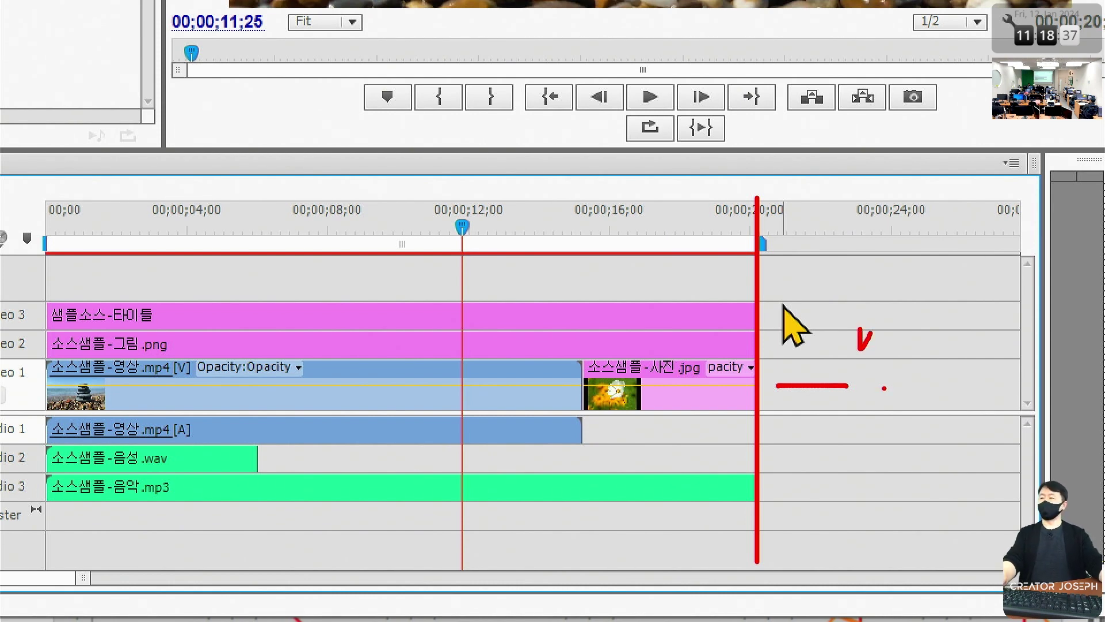
Step: Save the project 0111_첫만남.prproj from the File menu
{"action": "mouse_move", "coordinate": [292, 249]}
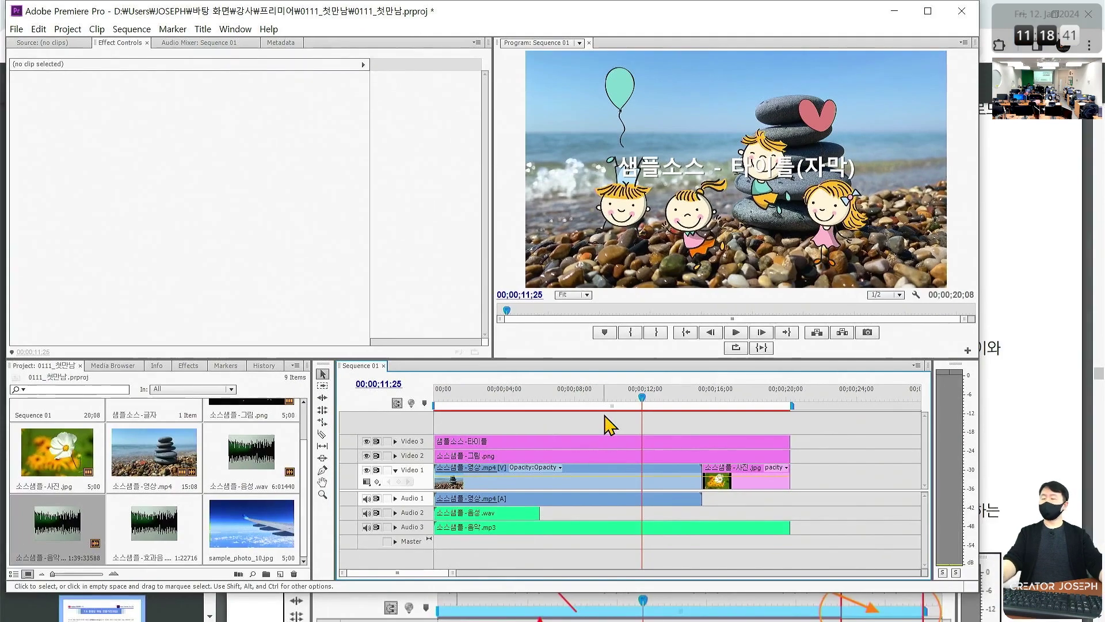
{"action": "left_click", "coordinate": [17, 29]}
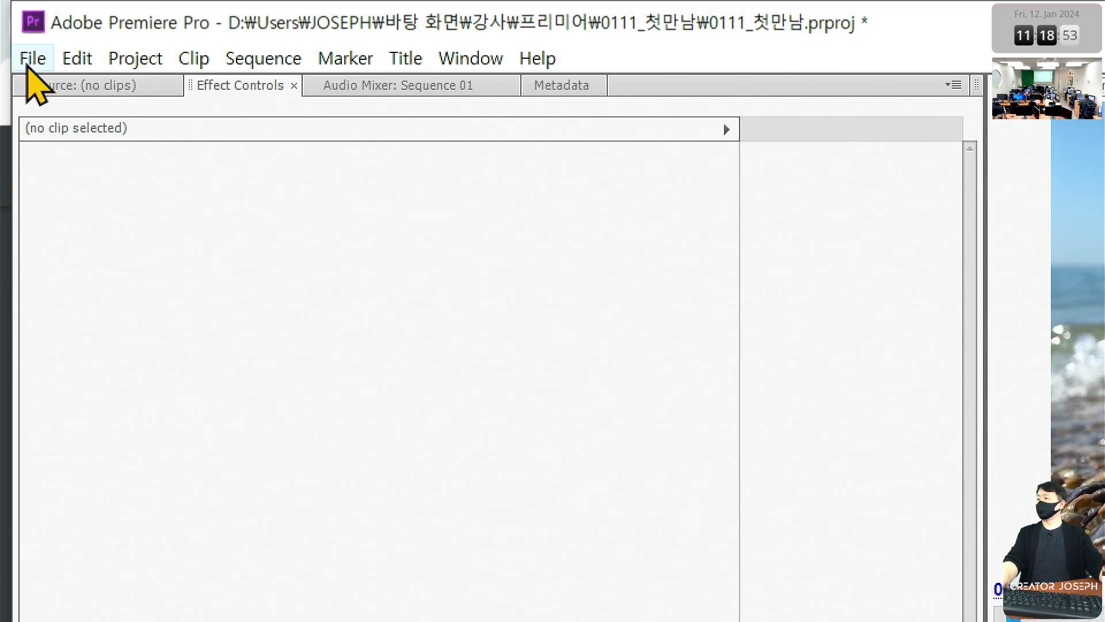
{"action": "left_click", "coordinate": [32, 58]}
{"action": "left_click", "coordinate": [112, 265]}
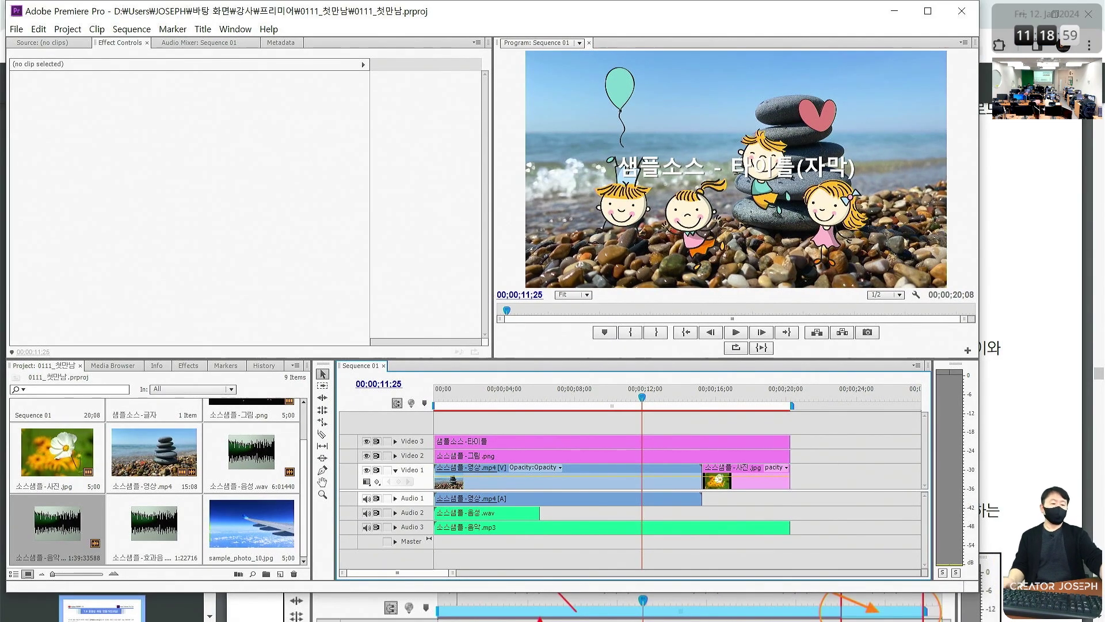
Step: Read textbook pages 149–150 on File > Export > Media, then return to Premiere Pro
{"action": "key", "text": "alt+Tab"}
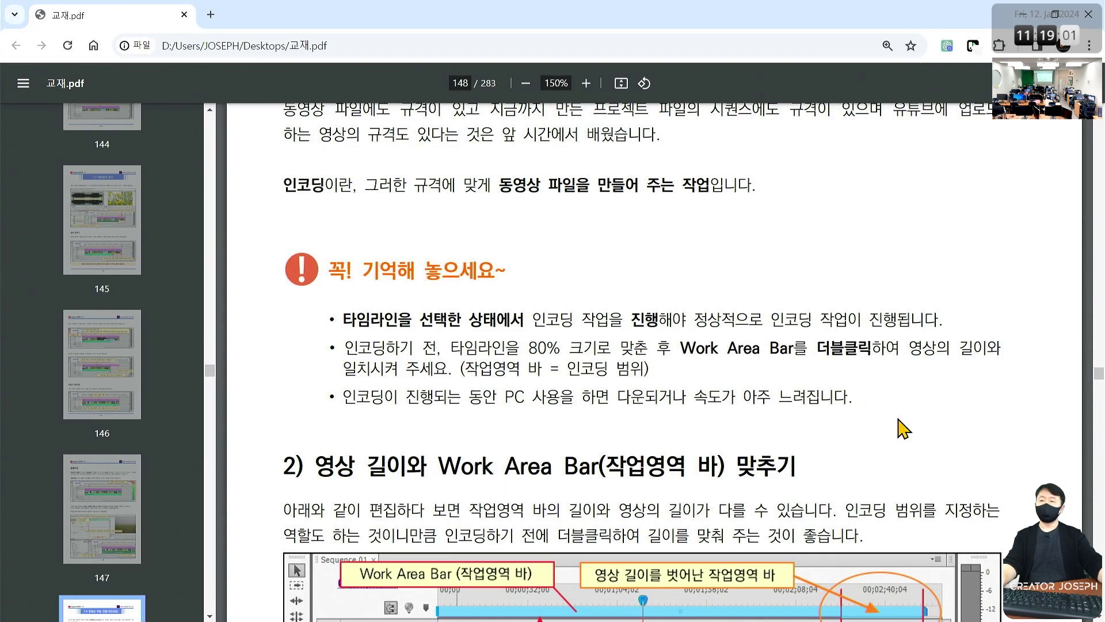
{"action": "scroll", "coordinate": [570, 329], "scroll_direction": "down", "scroll_amount": 10}
{"action": "scroll", "coordinate": [571, 329], "scroll_direction": "down", "scroll_amount": 1}
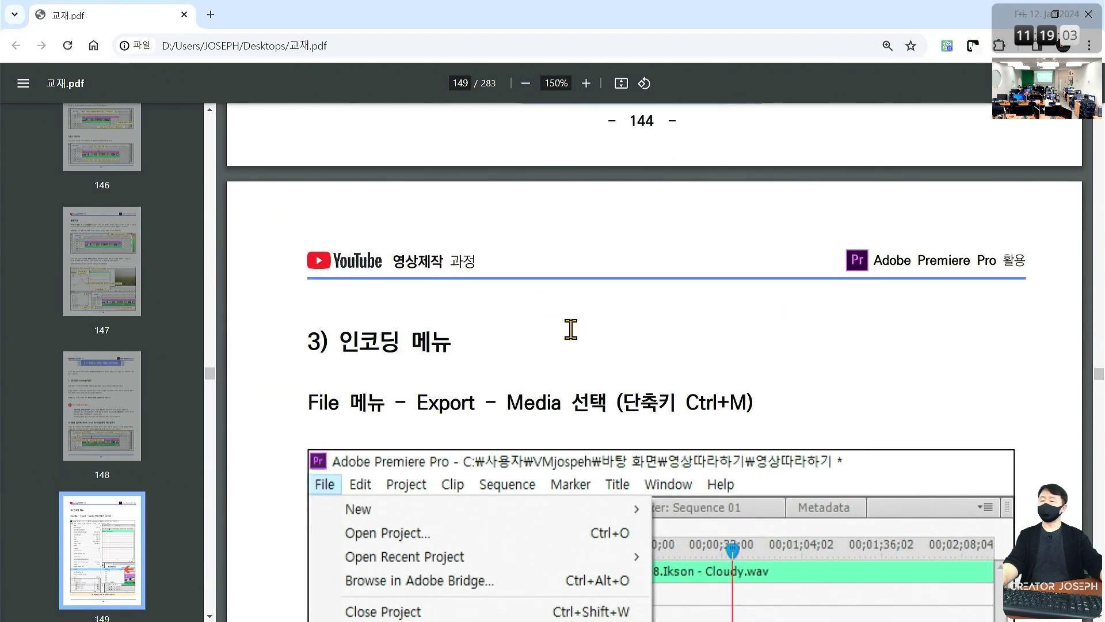
{"action": "scroll", "coordinate": [571, 329], "scroll_direction": "down", "scroll_amount": 3}
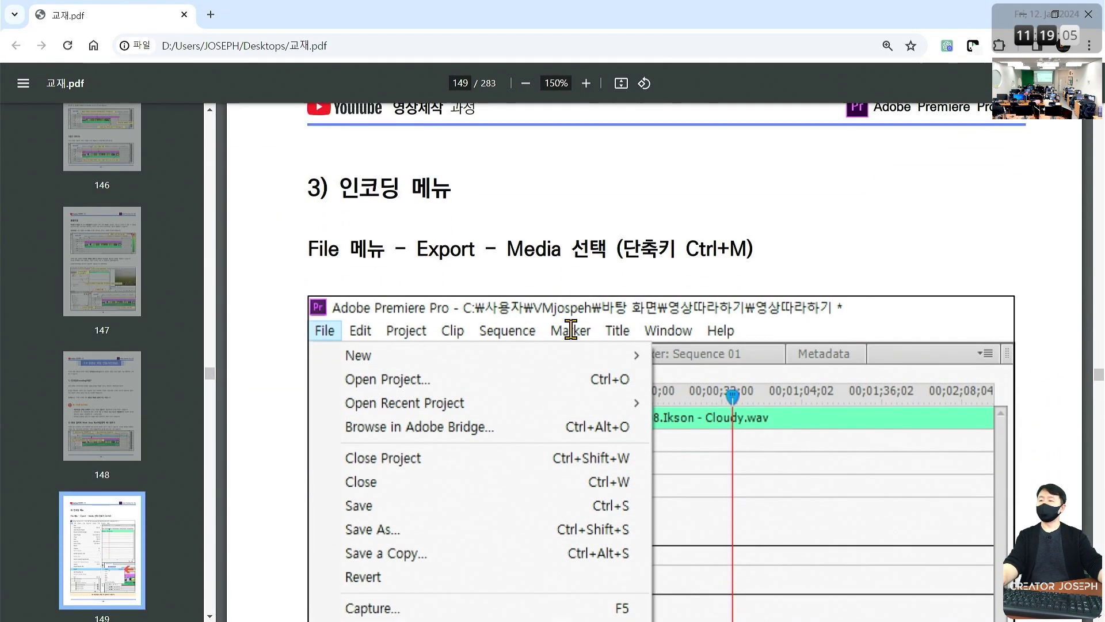
{"action": "scroll", "coordinate": [570, 329], "scroll_direction": "down", "scroll_amount": 2}
{"action": "scroll", "coordinate": [571, 329], "scroll_direction": "up", "scroll_amount": 2}
{"action": "scroll", "coordinate": [570, 330], "scroll_direction": "down", "scroll_amount": 3}
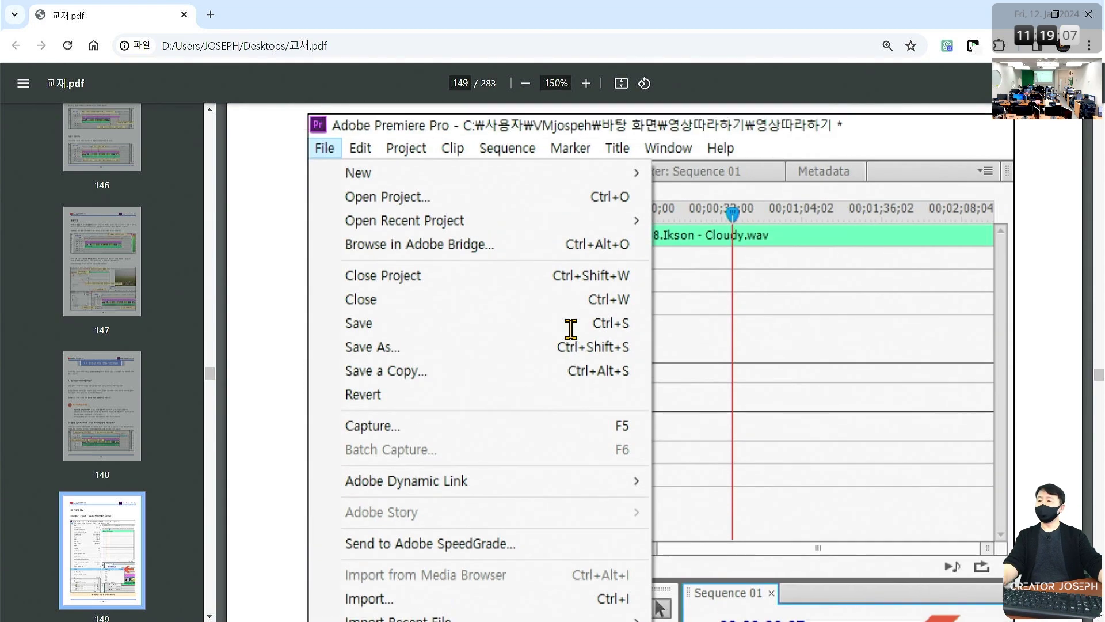
{"action": "scroll", "coordinate": [570, 329], "scroll_direction": "up", "scroll_amount": 6}
{"action": "scroll", "coordinate": [570, 329], "scroll_direction": "down", "scroll_amount": 4}
{"action": "scroll", "coordinate": [570, 329], "scroll_direction": "down", "scroll_amount": 7}
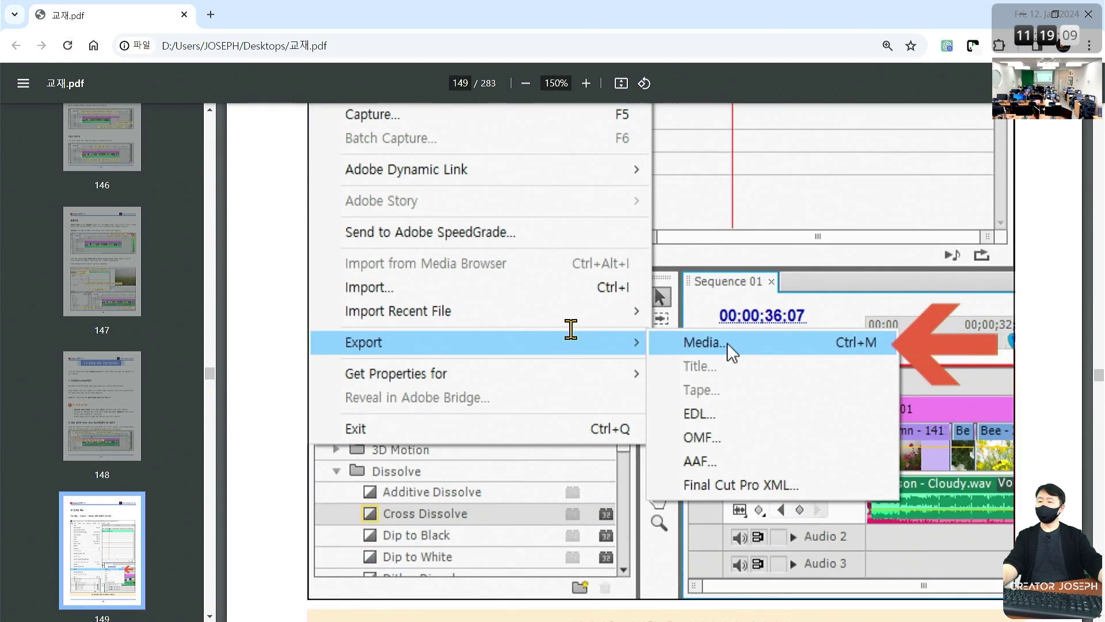
{"action": "scroll", "coordinate": [571, 329], "scroll_direction": "down", "scroll_amount": 5}
{"action": "scroll", "coordinate": [570, 329], "scroll_direction": "down", "scroll_amount": 4}
{"action": "scroll", "coordinate": [571, 329], "scroll_direction": "down", "scroll_amount": 3}
{"action": "scroll", "coordinate": [570, 329], "scroll_direction": "down", "scroll_amount": 6}
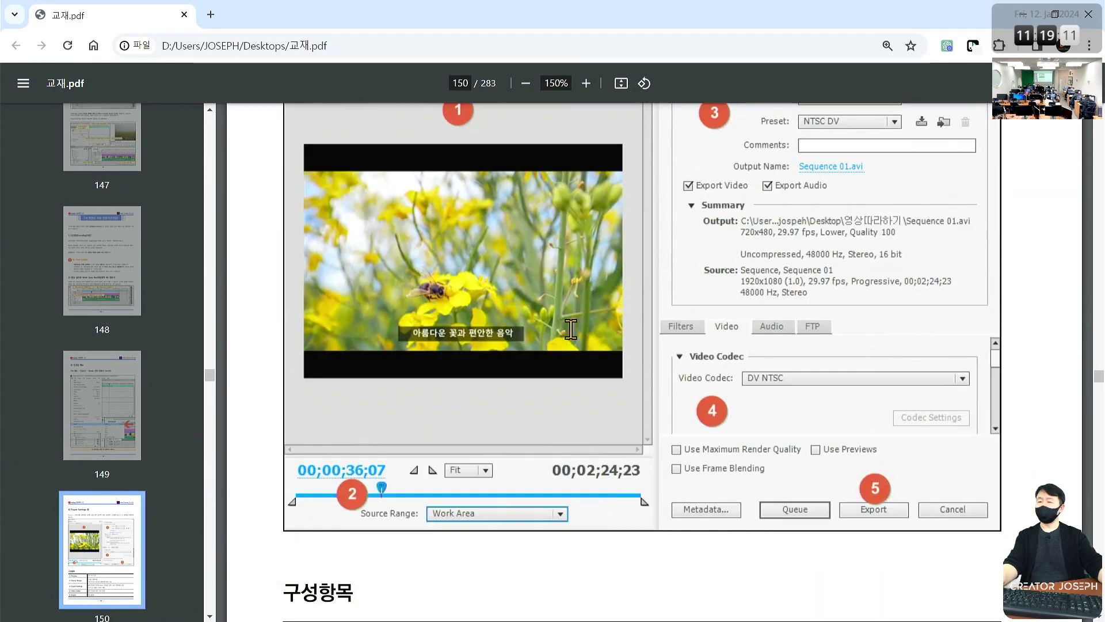
{"action": "scroll", "coordinate": [571, 329], "scroll_direction": "down", "scroll_amount": 3}
{"action": "scroll", "coordinate": [570, 330], "scroll_direction": "up", "scroll_amount": 12}
{"action": "scroll", "coordinate": [570, 329], "scroll_direction": "up", "scroll_amount": 3}
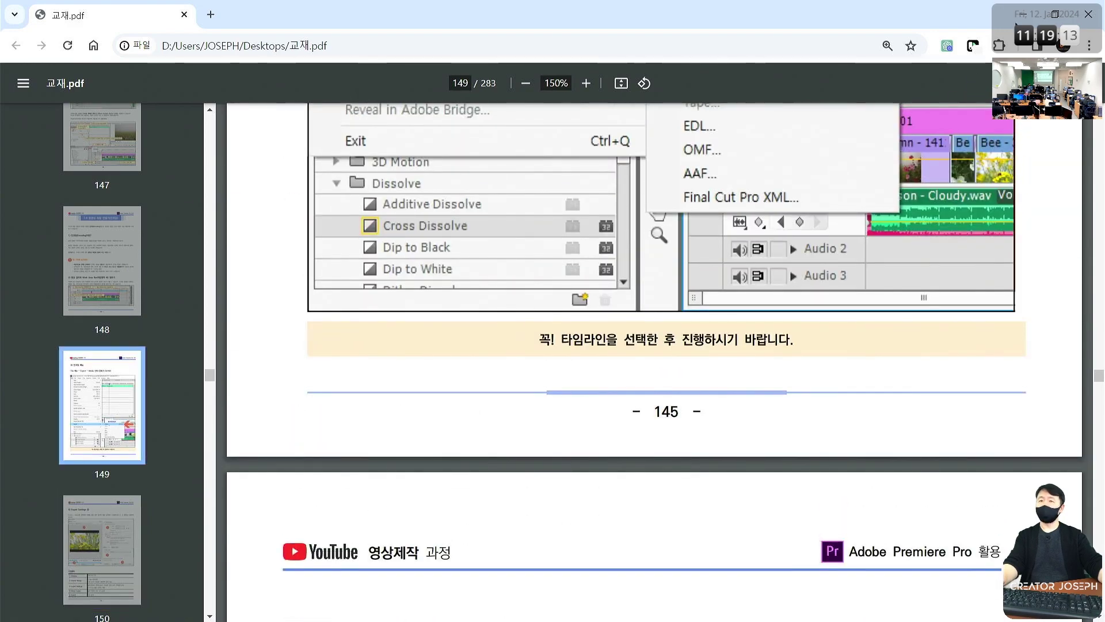
{"action": "key", "text": "alt+Tab"}
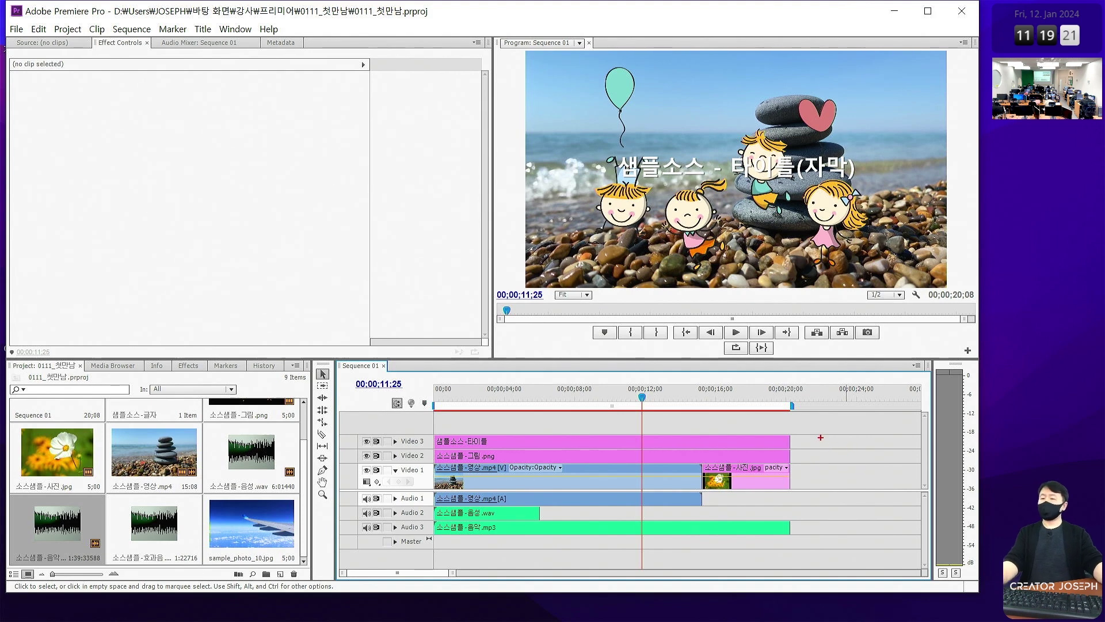
Step: Open File > Export > Media to show Export Settings for Sequence 01 (AVI, NTSC DV)
{"action": "left_click_drag", "start_coordinate": [821, 438], "coordinate": [851, 440]}
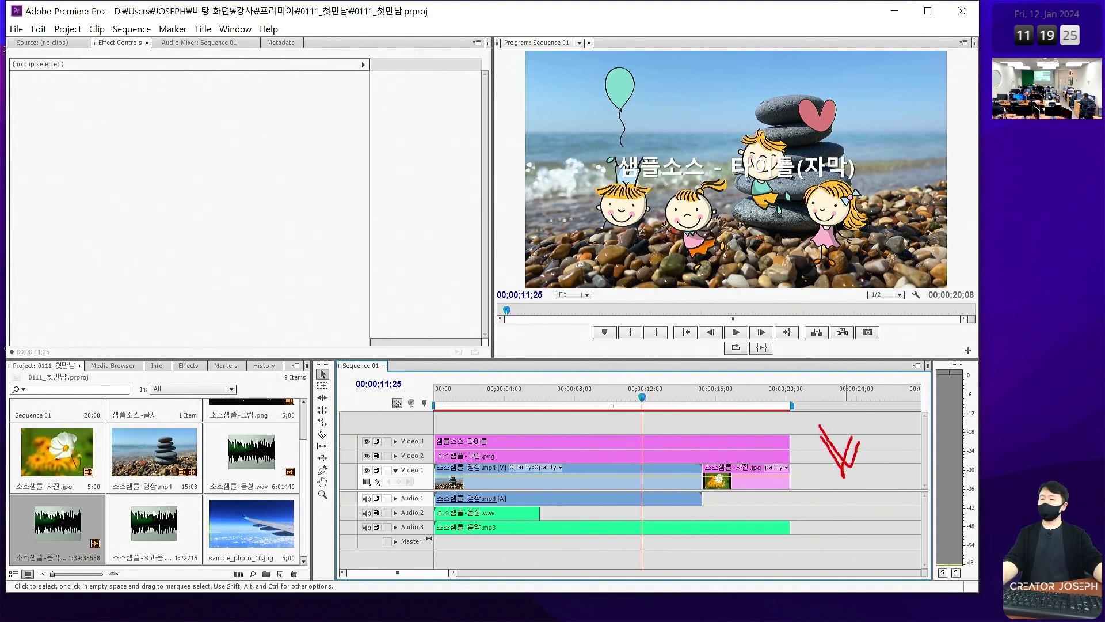
{"action": "key", "text": "Escape"}
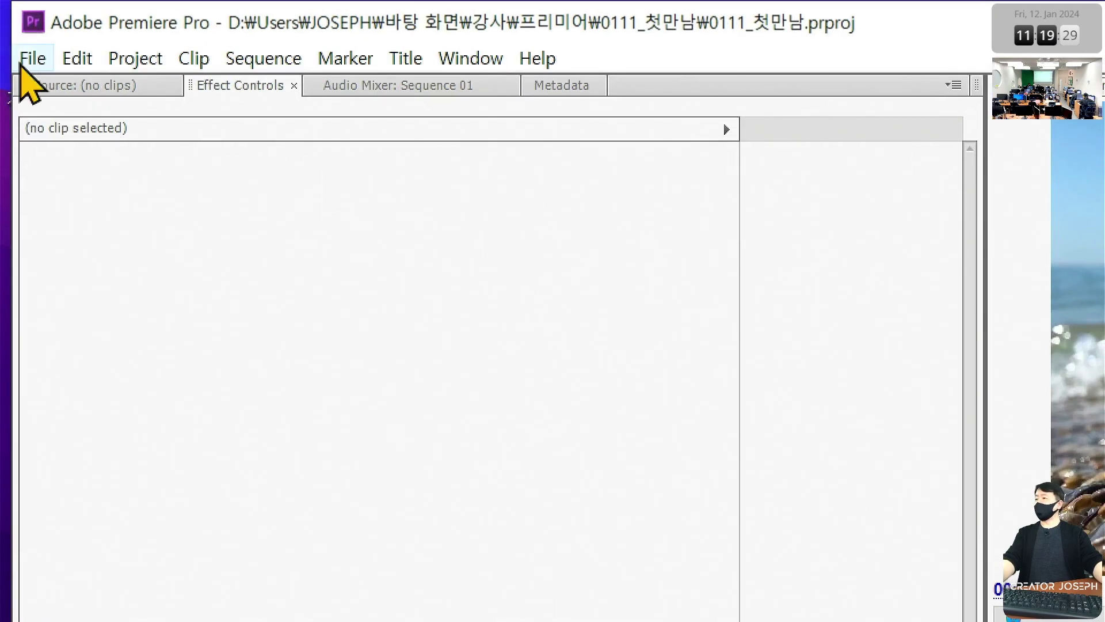
{"action": "left_click", "coordinate": [24, 62]}
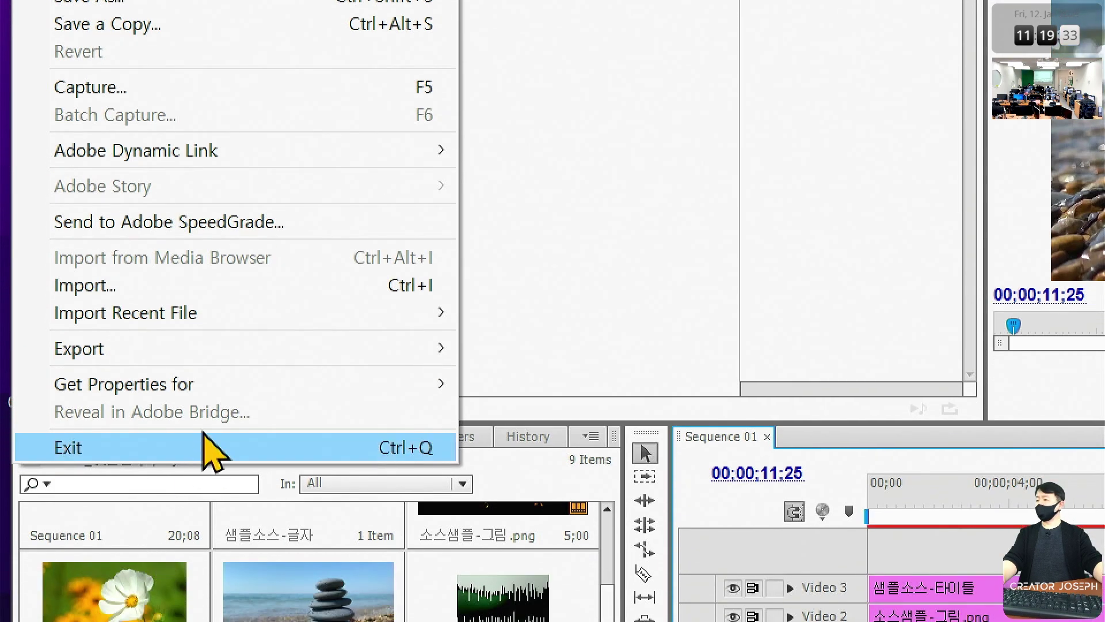
{"action": "mouse_move", "coordinate": [233, 347]}
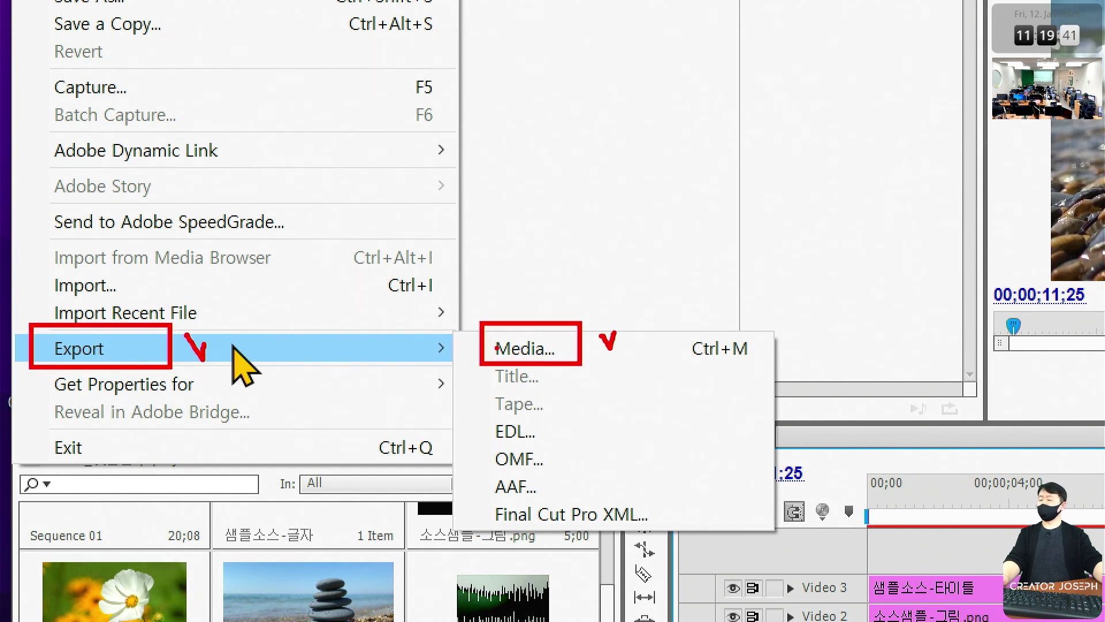
{"action": "key", "text": "Escape"}
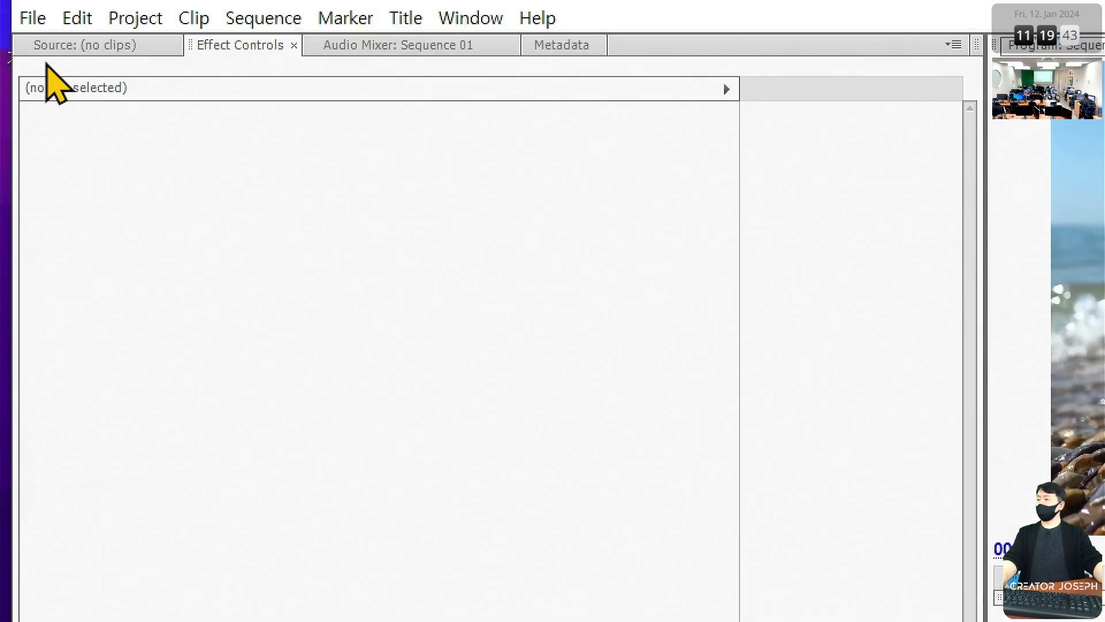
{"action": "left_click", "coordinate": [23, 56]}
{"action": "mouse_move", "coordinate": [215, 445]}
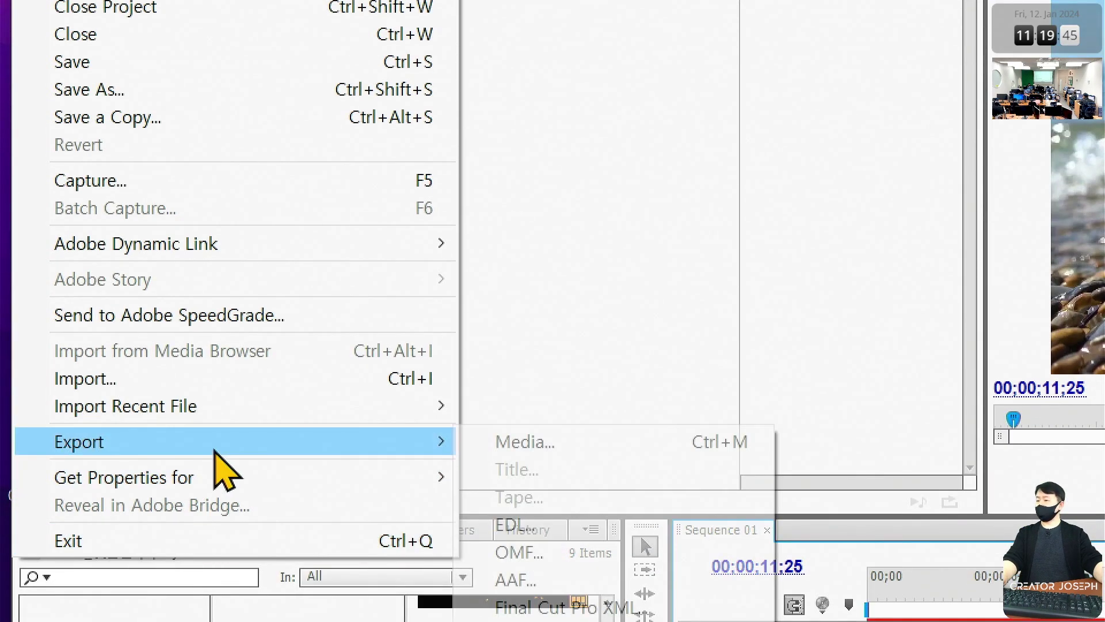
{"action": "left_click", "coordinate": [537, 448]}
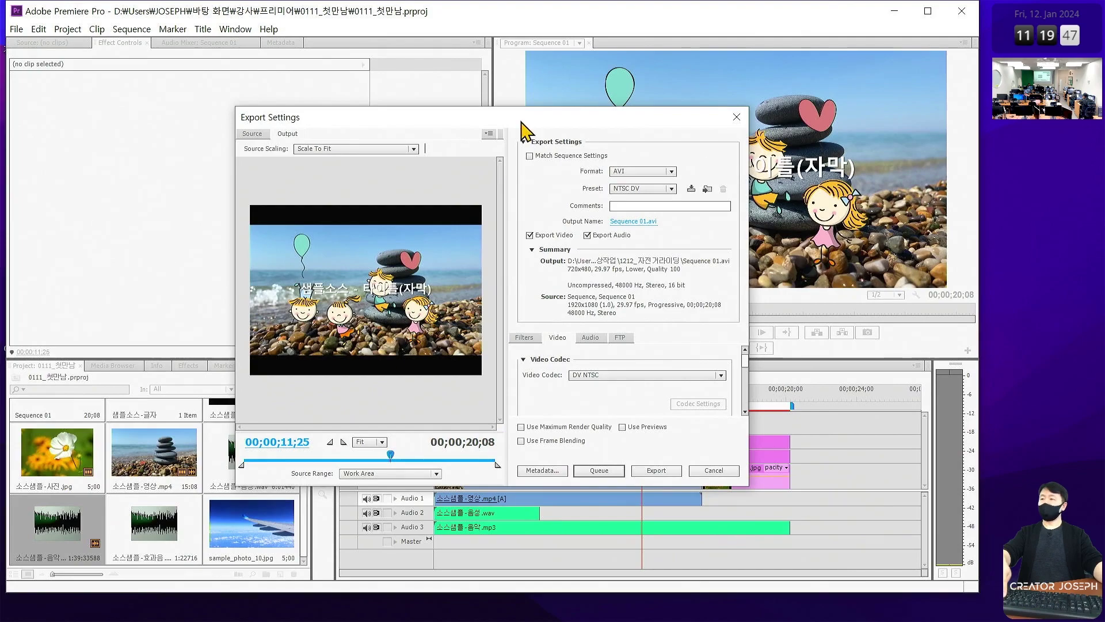
{"action": "left_click_drag", "start_coordinate": [521, 120], "coordinate": [548, 93]}
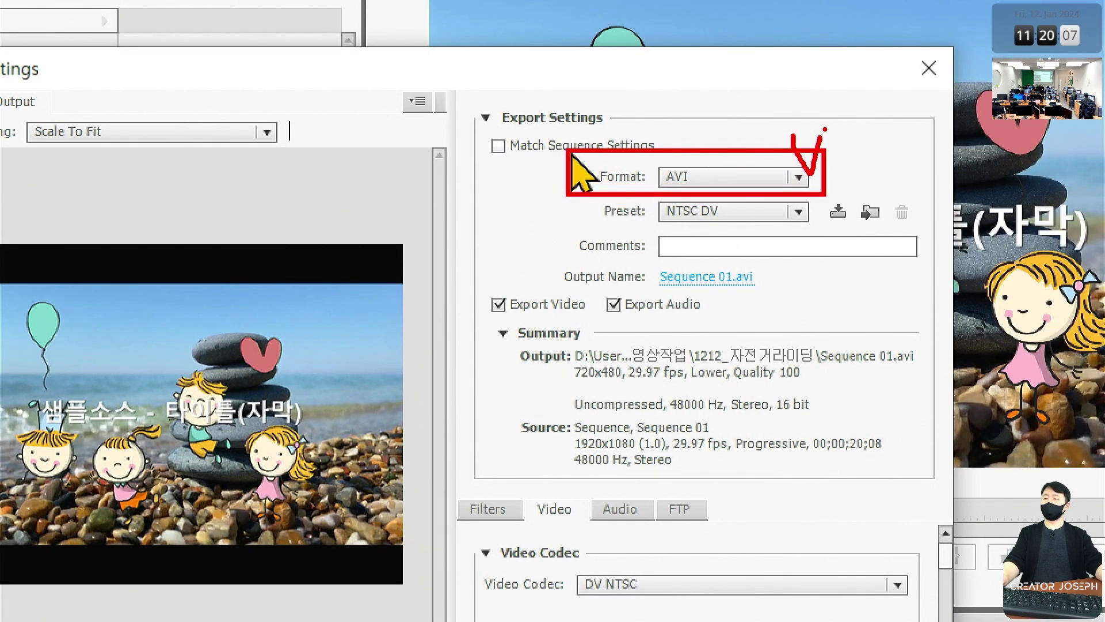
{"action": "left_click", "coordinate": [799, 178]}
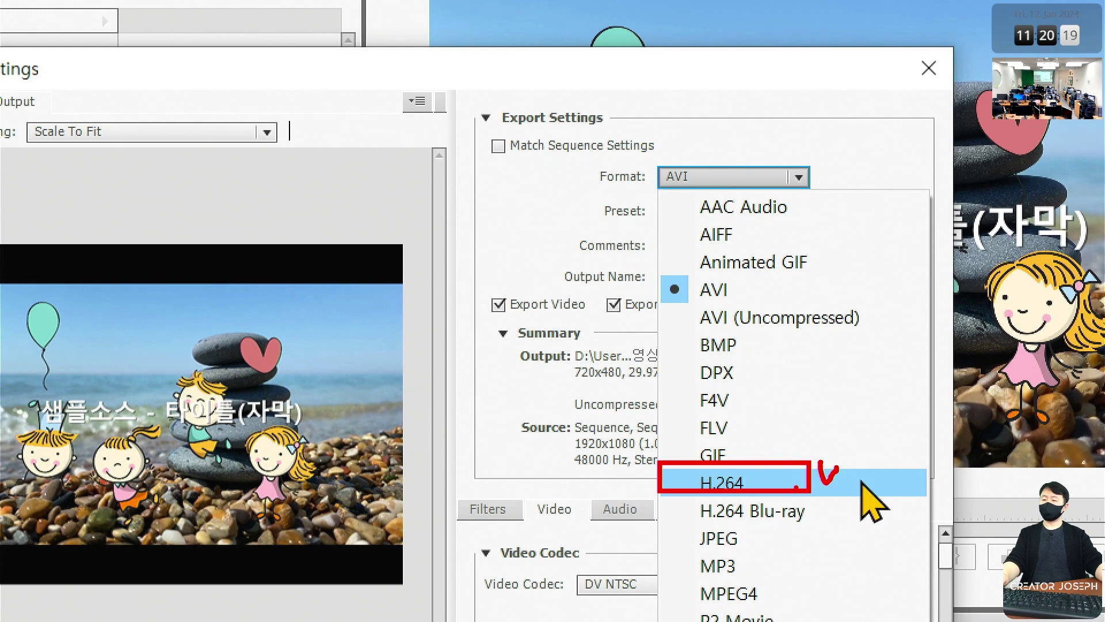
{"action": "left_click", "coordinate": [716, 178]}
Step: Set the export format to H.264 with the Android Tablet - 1080p 29.97 preset
{"action": "left_click", "coordinate": [790, 483]}
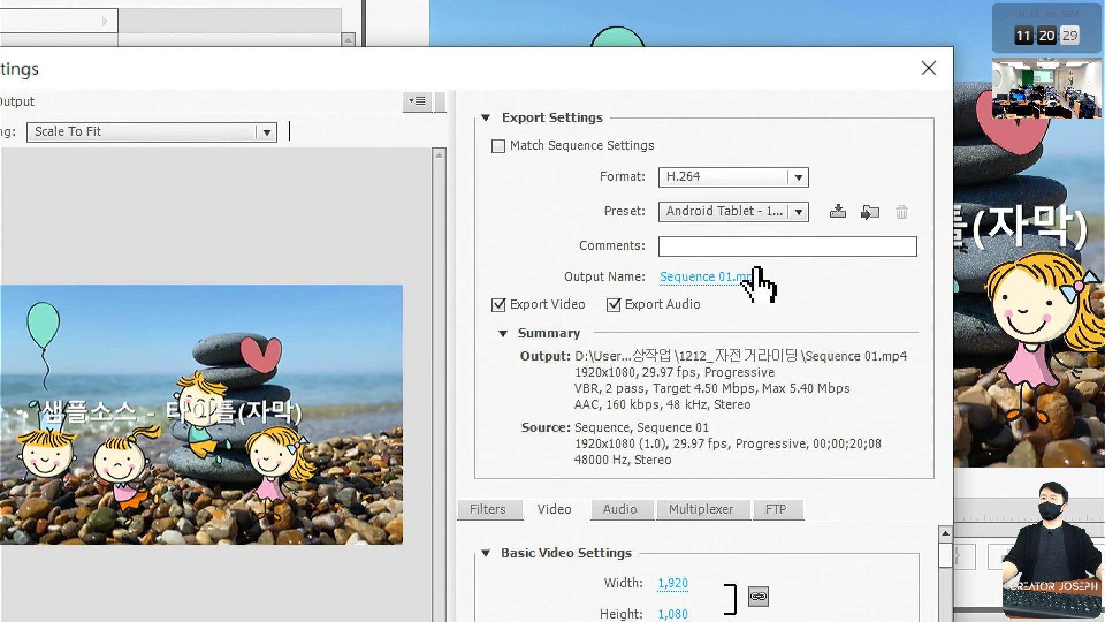
{"action": "left_click", "coordinate": [799, 211]}
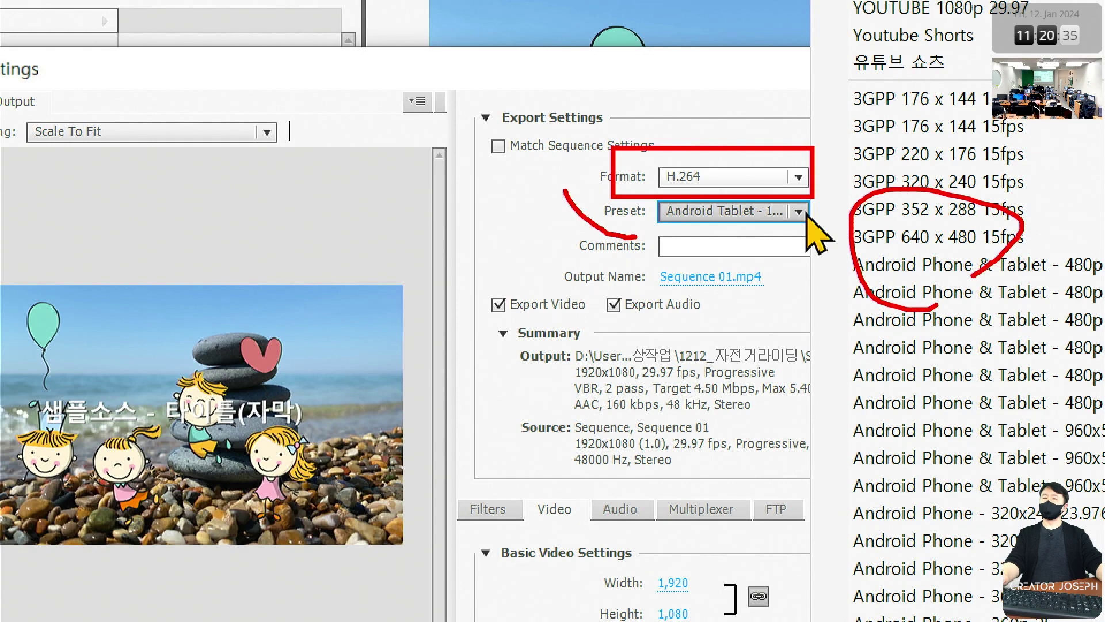
{"action": "left_click", "coordinate": [800, 212]}
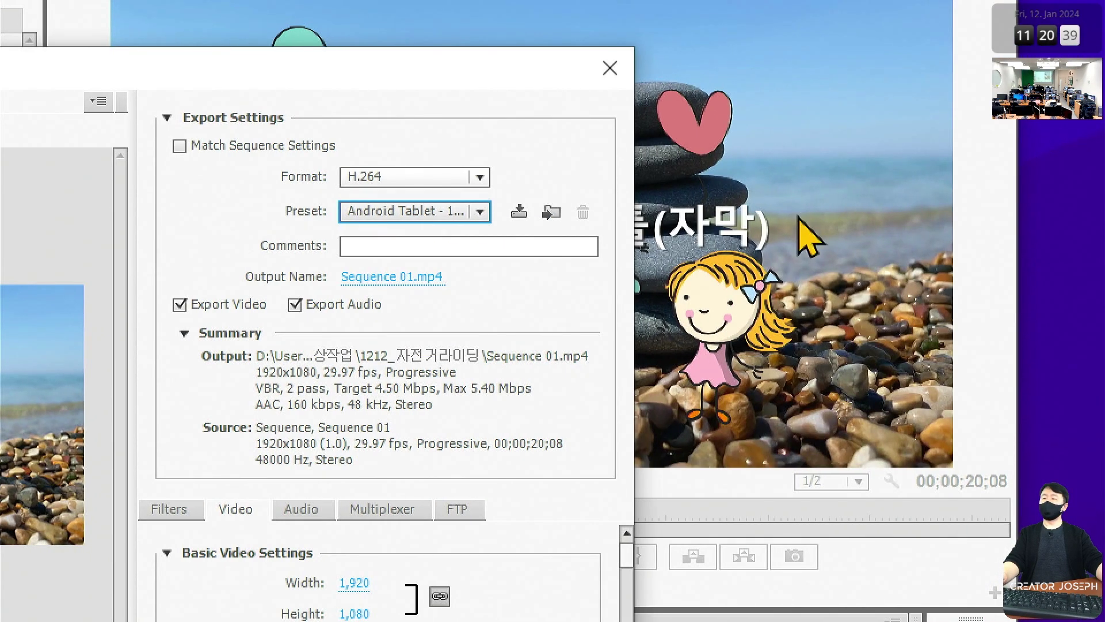
{"action": "left_click", "coordinate": [478, 213]}
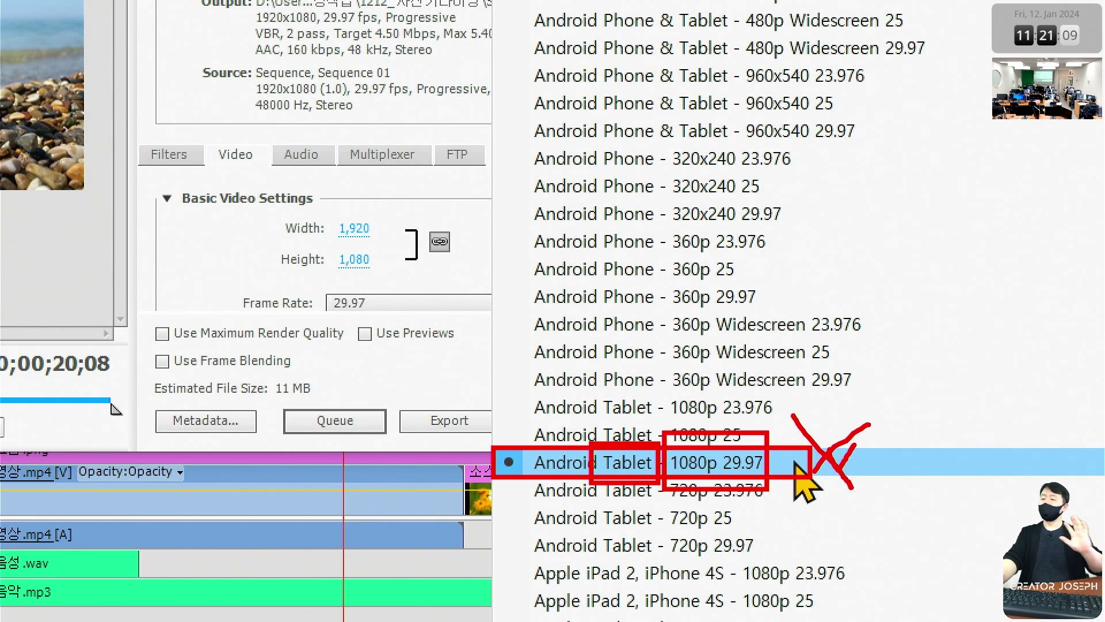
{"action": "left_click", "coordinate": [799, 467]}
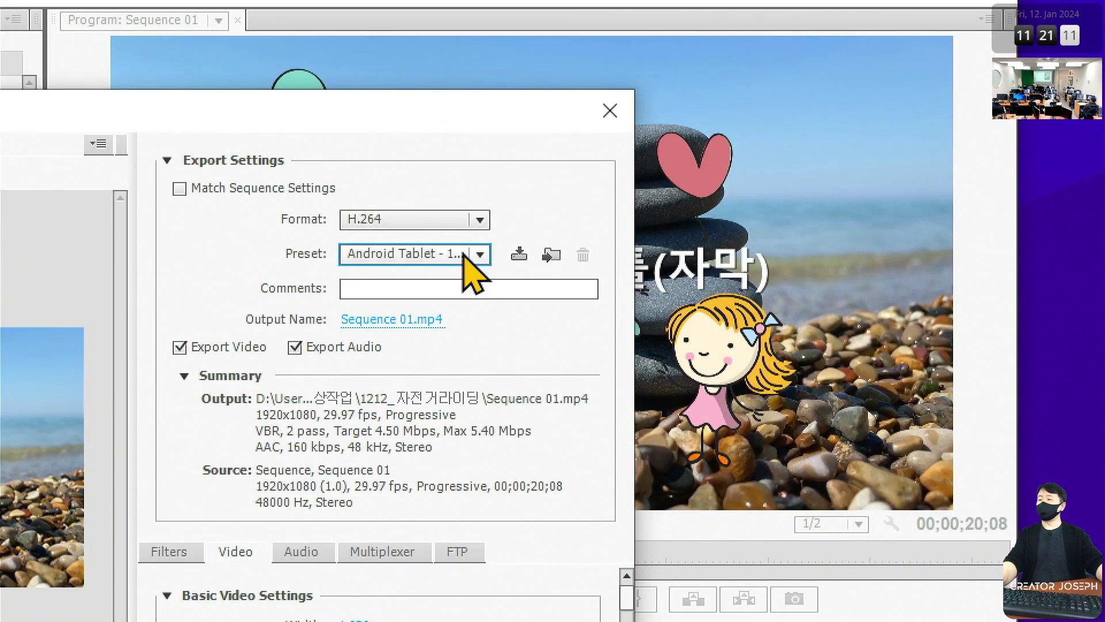
{"action": "left_click", "coordinate": [480, 254]}
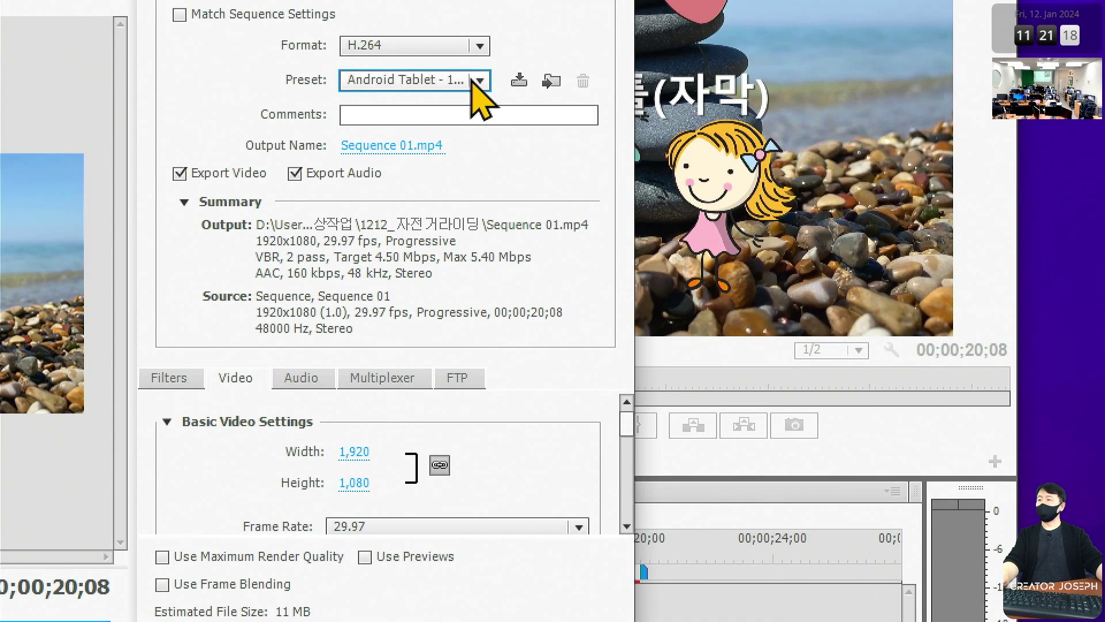
{"action": "left_click", "coordinate": [477, 80]}
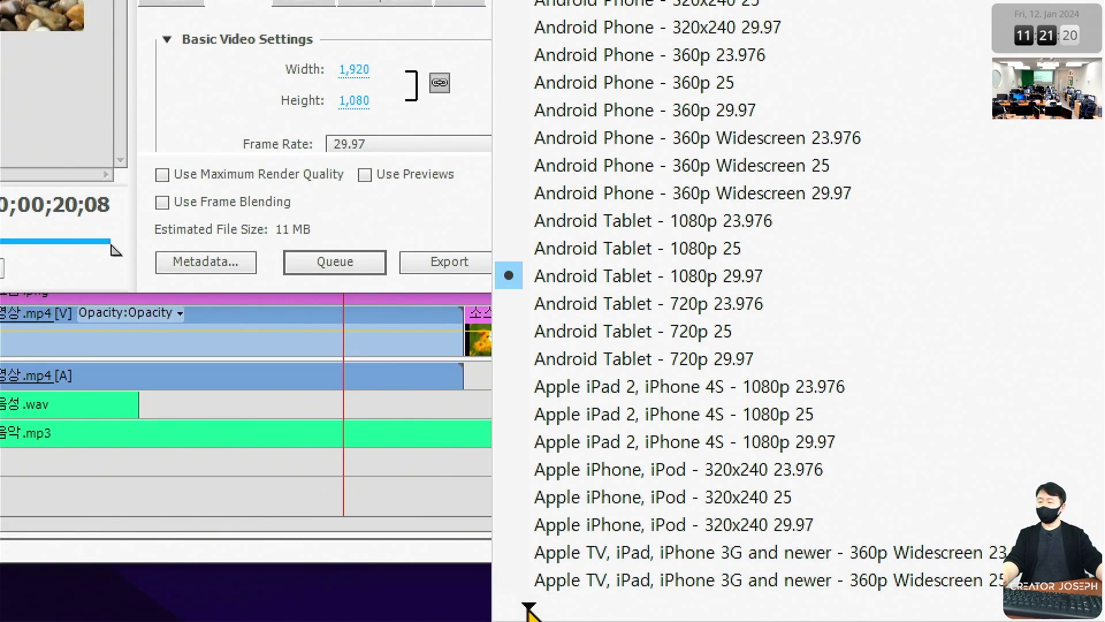
{"action": "scroll", "coordinate": [528, 610], "scroll_direction": "down", "scroll_amount": 7}
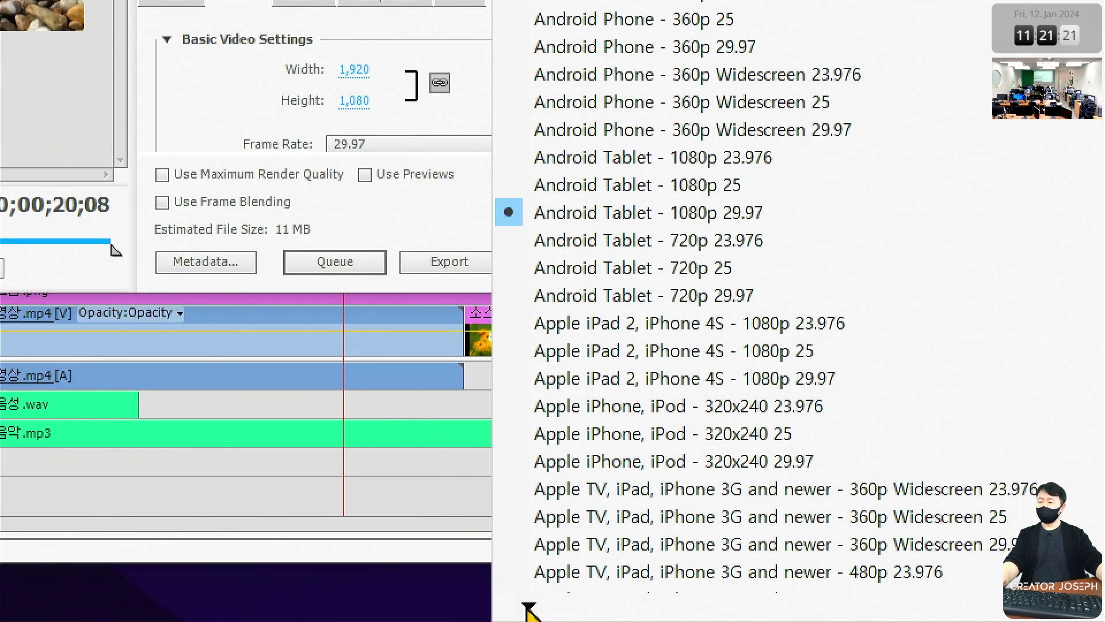
{"action": "scroll", "coordinate": [529, 610], "scroll_direction": "down", "scroll_amount": 2}
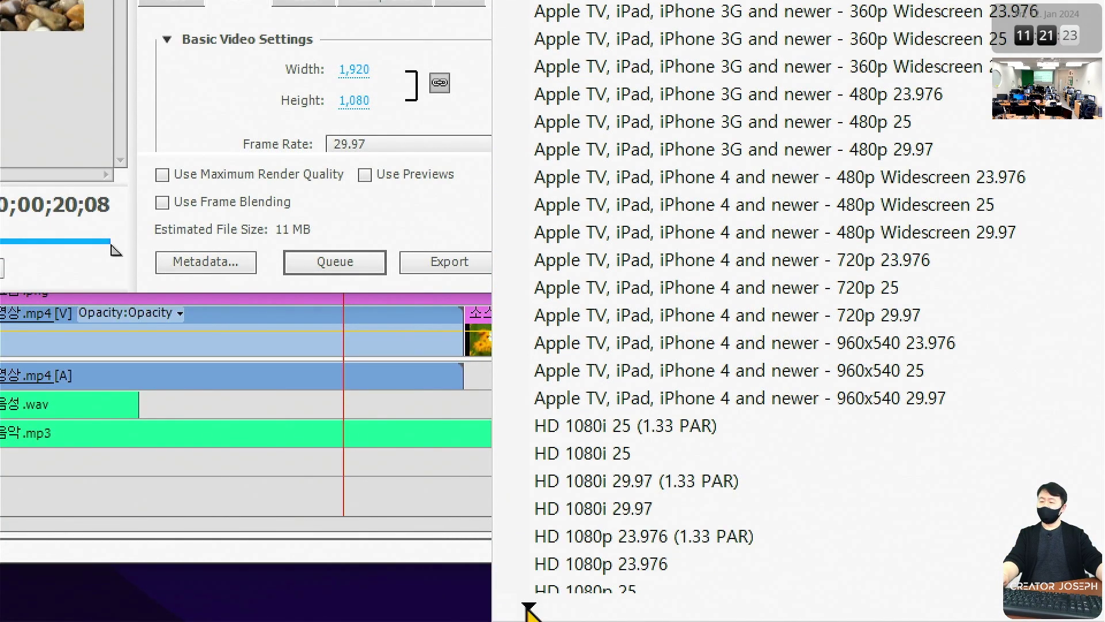
{"action": "scroll", "coordinate": [529, 610], "scroll_direction": "down", "scroll_amount": 2}
{"action": "scroll", "coordinate": [529, 611], "scroll_direction": "down", "scroll_amount": 1}
{"action": "scroll", "coordinate": [529, 610], "scroll_direction": "down", "scroll_amount": 2}
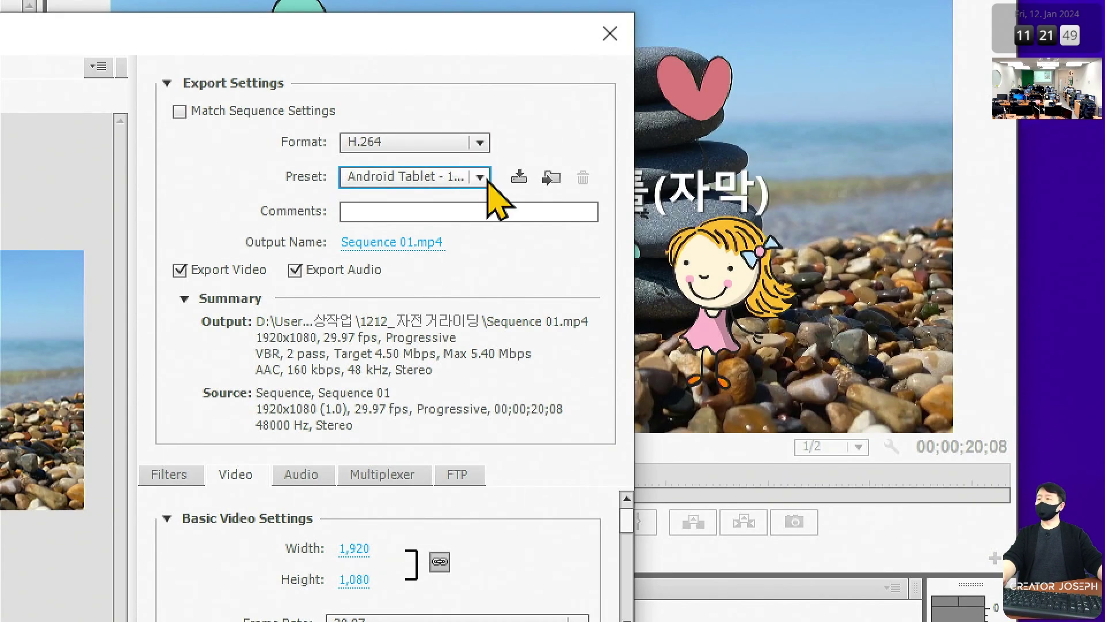
{"action": "left_click", "coordinate": [484, 179]}
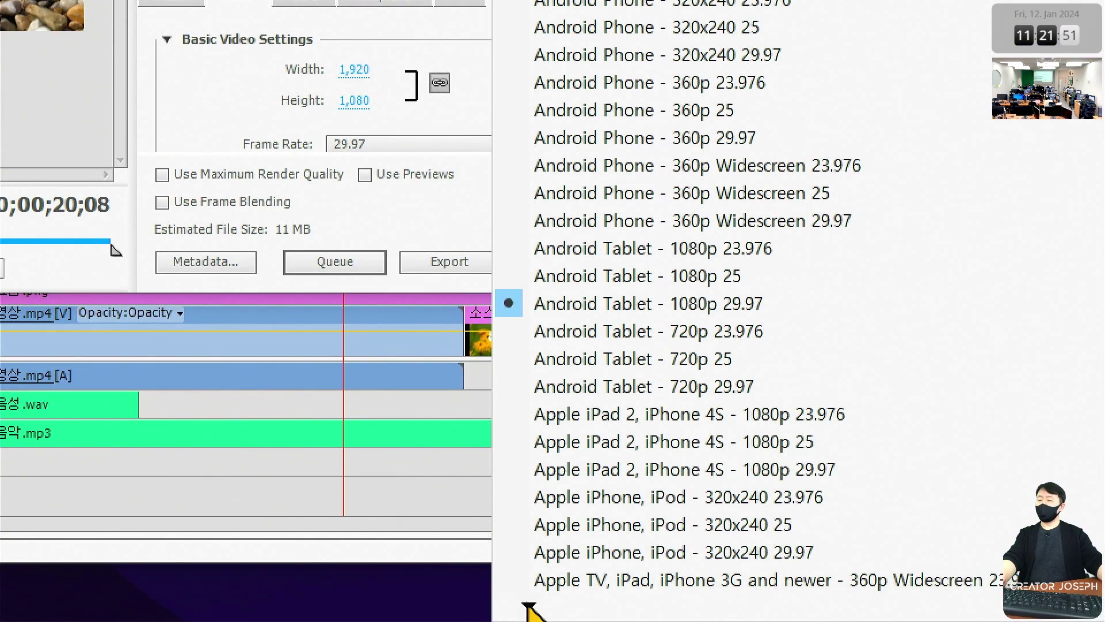
{"action": "mouse_move", "coordinate": [528, 605]}
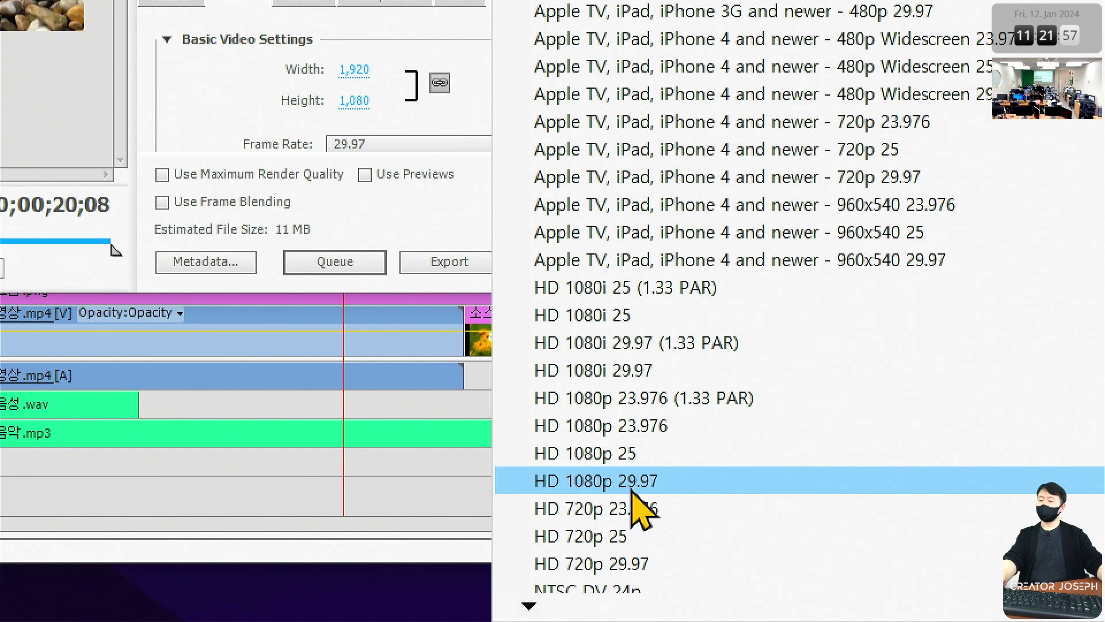
Step: Switch the export preset to HD 1080p 29.97 (1920x1080, 32 Mbps VBR)
{"action": "left_click", "coordinate": [632, 490]}
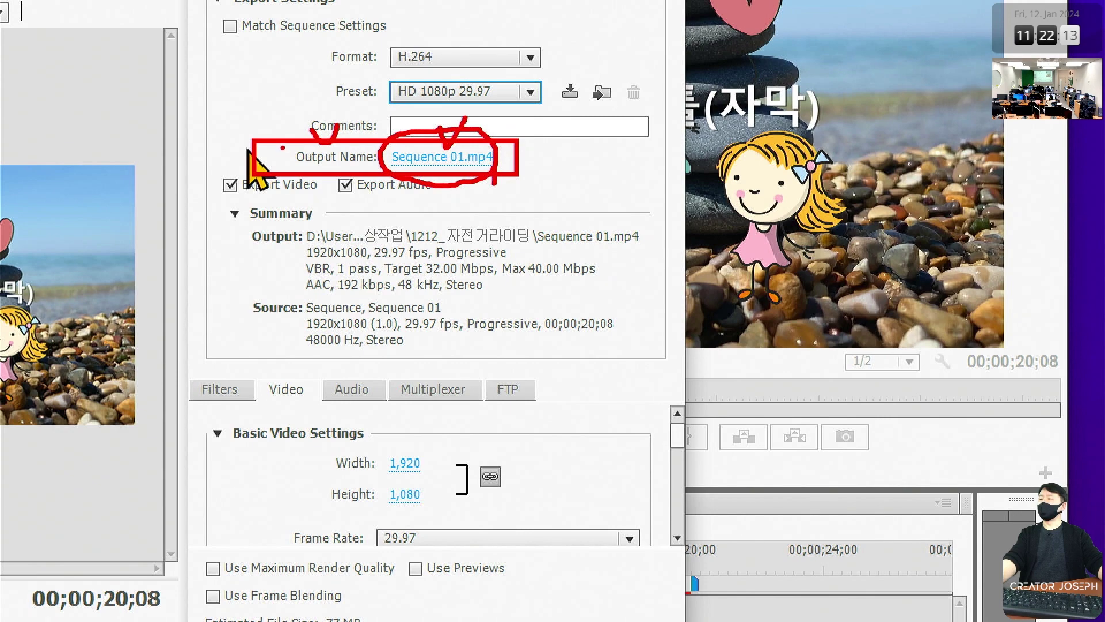
{"action": "left_click_drag", "start_coordinate": [283, 147], "coordinate": [377, 172]}
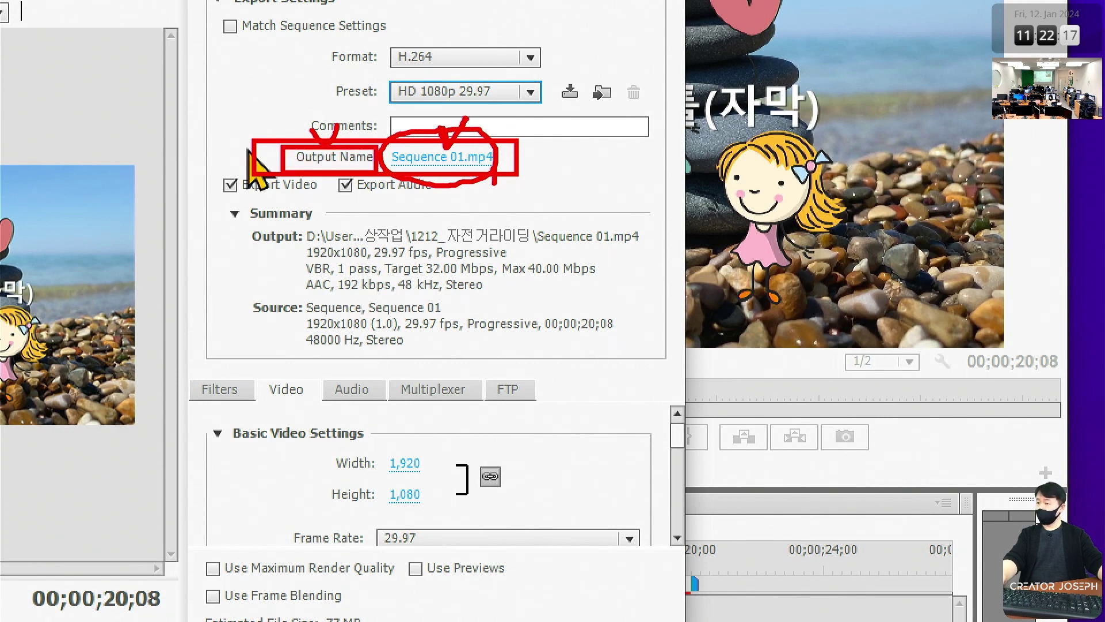
Step: Open the Output Name save dialog and browse to 바탕 화면 > 강사 > 프리미어 > 0111_첫만남
{"action": "left_click", "coordinate": [460, 160]}
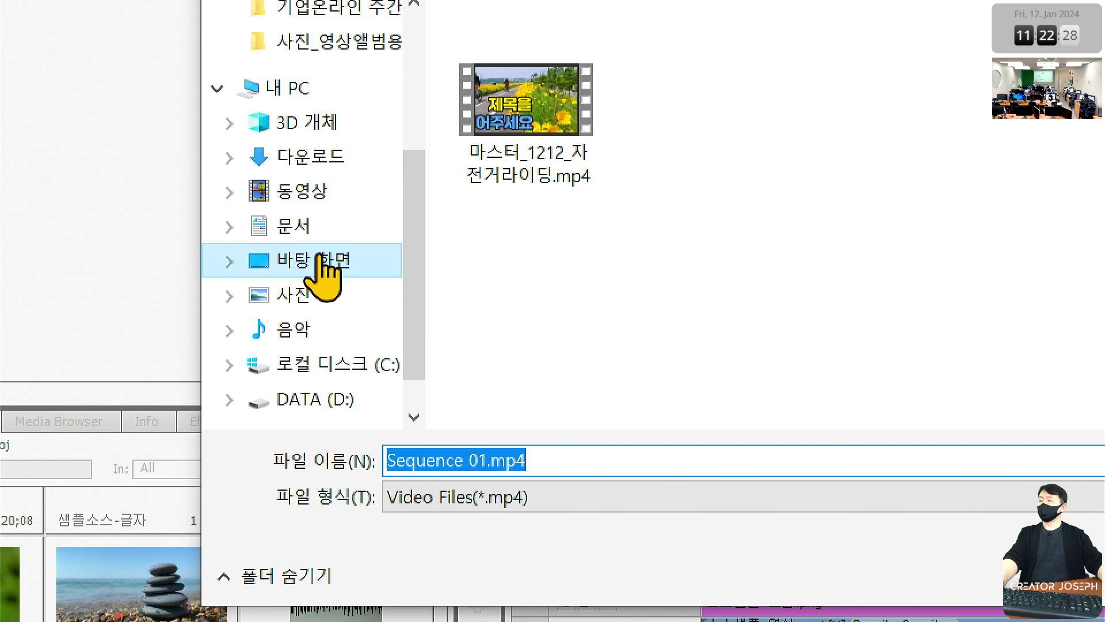
{"action": "left_click", "coordinate": [319, 259]}
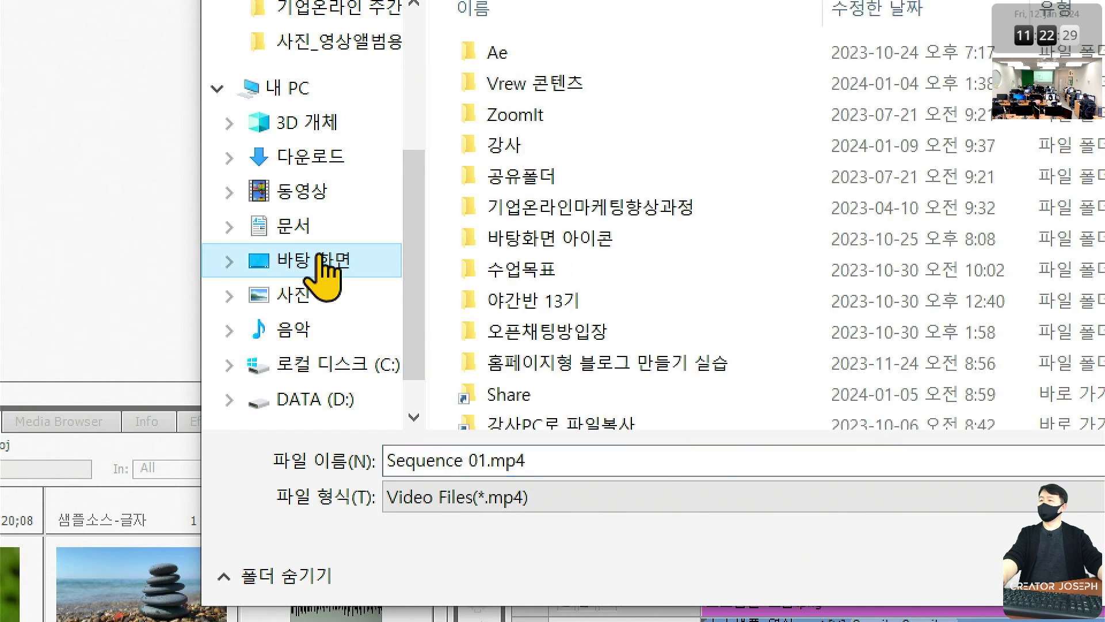
{"action": "double_click", "coordinate": [633, 146]}
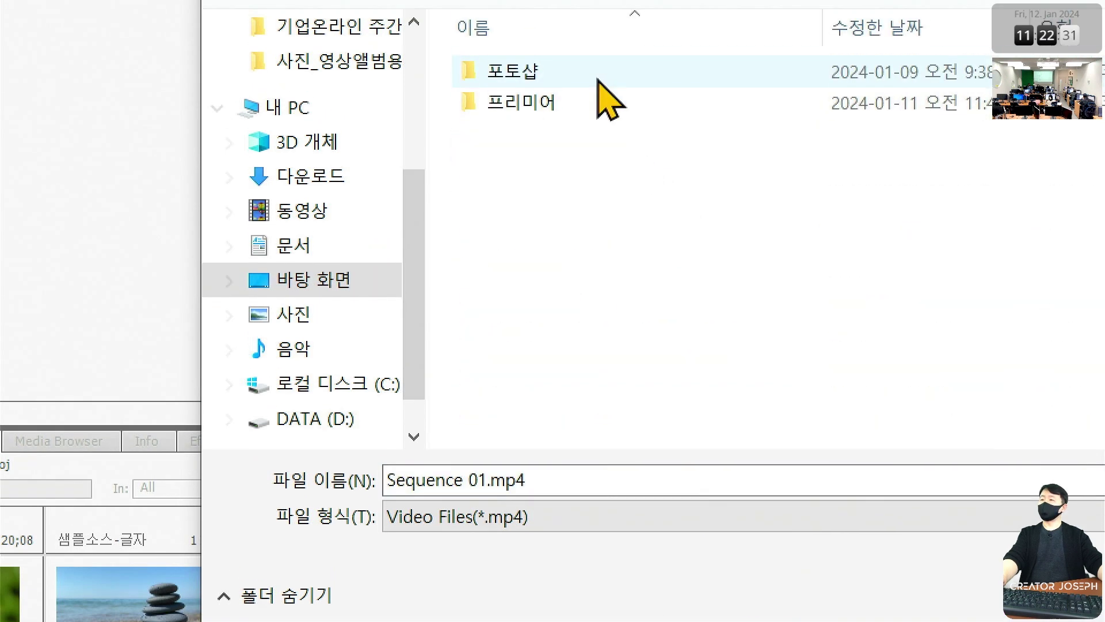
{"action": "double_click", "coordinate": [580, 106]}
{"action": "left_click", "coordinate": [606, 87]}
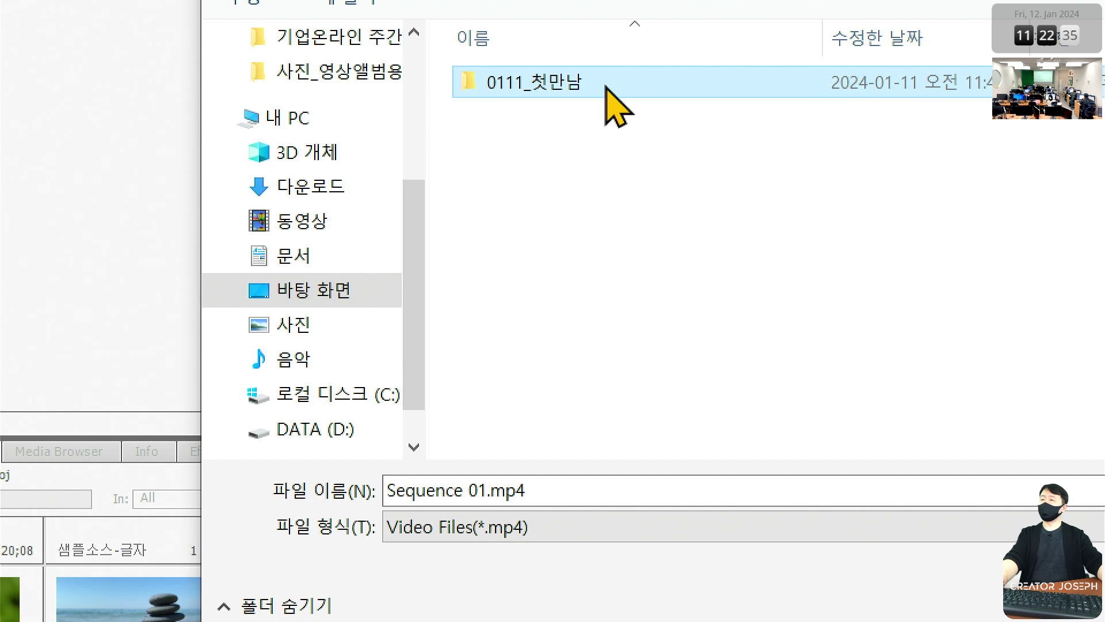
{"action": "double_click", "coordinate": [606, 86]}
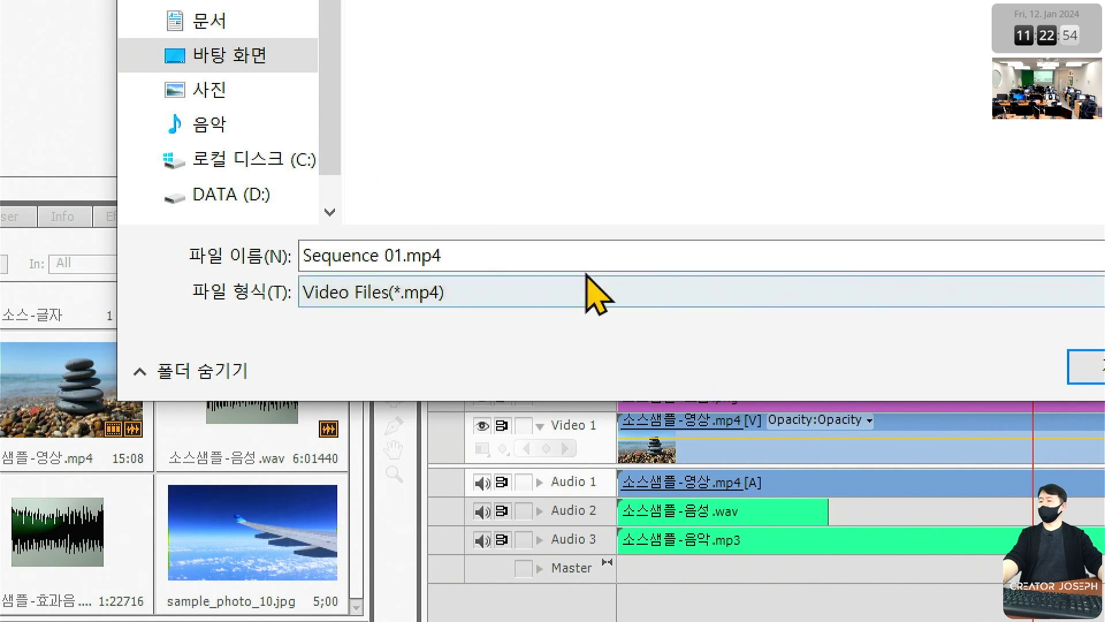
Step: Replace the file name Sequence 01 with 마스터_0111_첫만남
{"action": "left_click", "coordinate": [560, 253]}
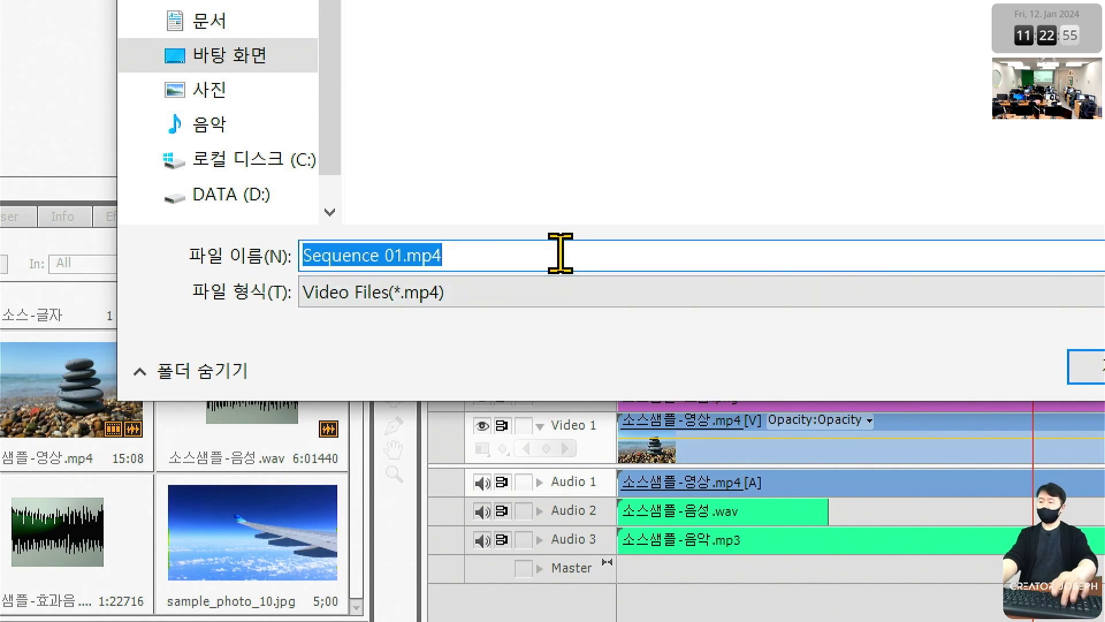
{"action": "key", "text": "BackSpace"}
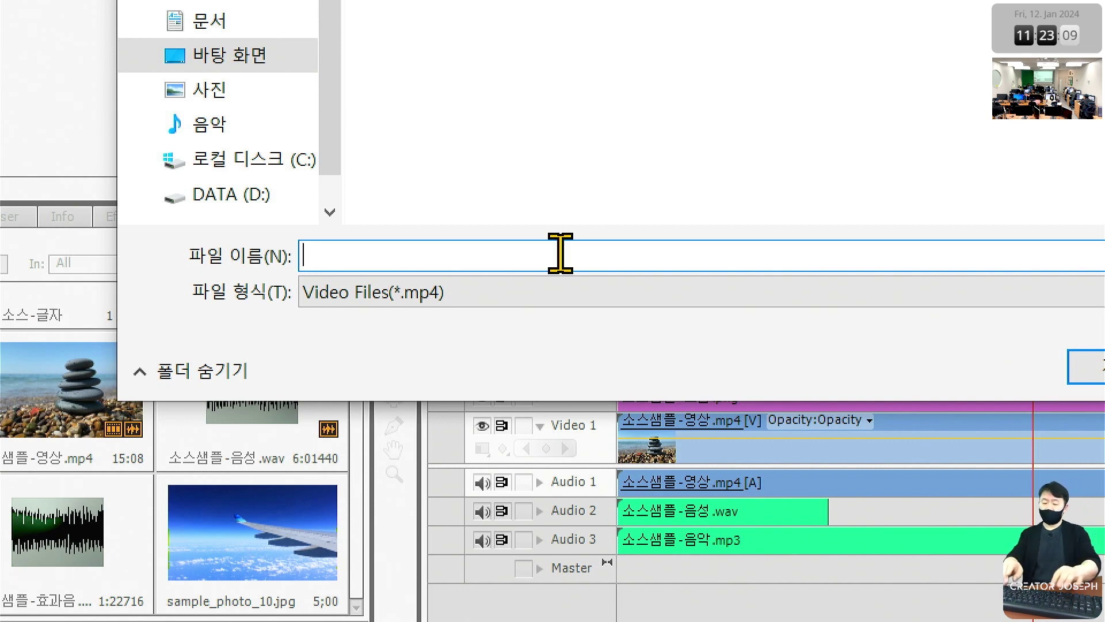
{"action": "type", "text": "맛스"}
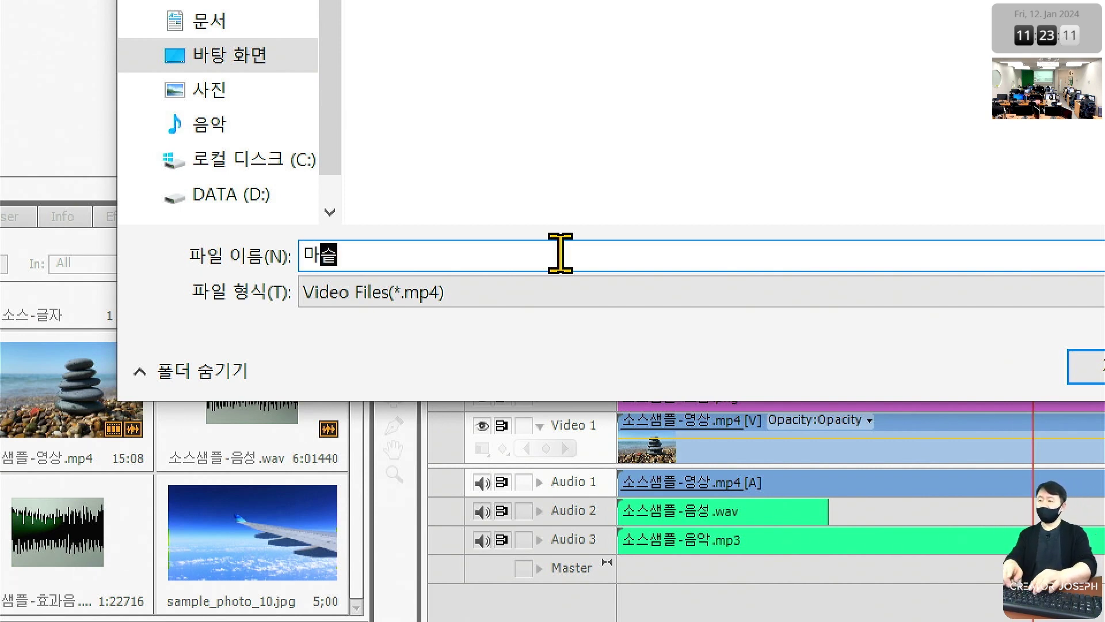
{"action": "type", "text": "터"}
{"action": "key", "text": "Return"}
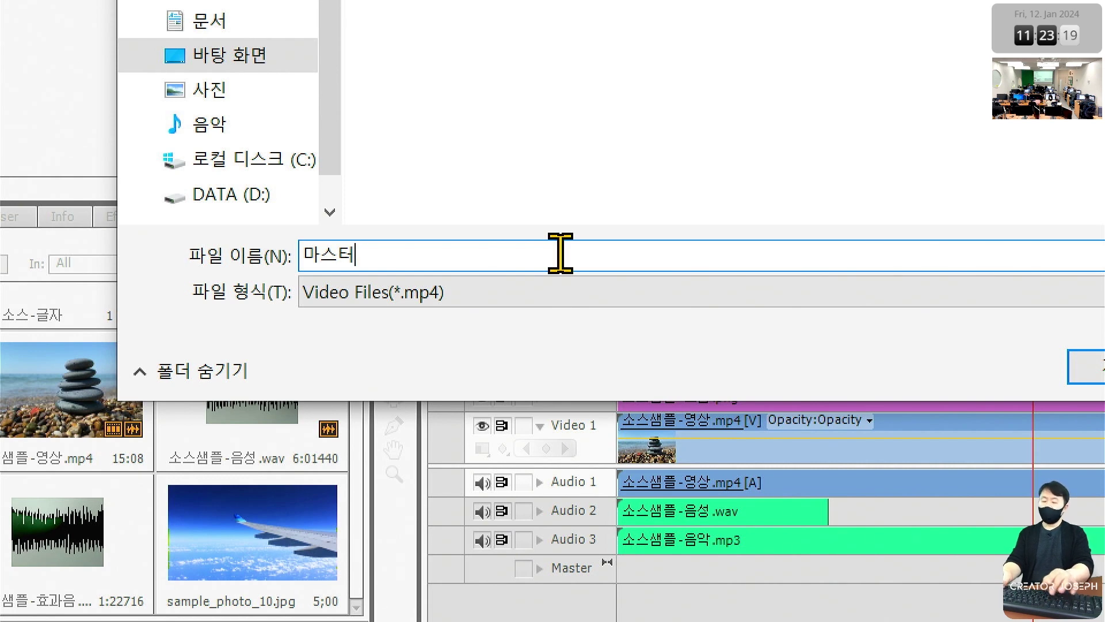
{"action": "key", "text": "BackSpace"}
{"action": "type", "text": "터_"}
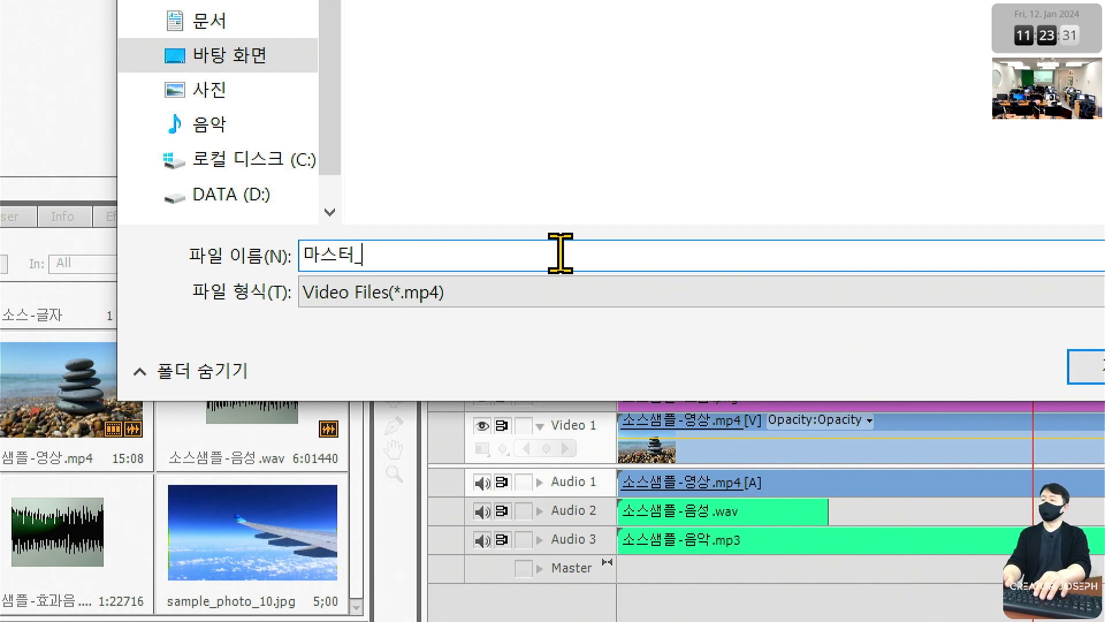
{"action": "type", "text": "01"}
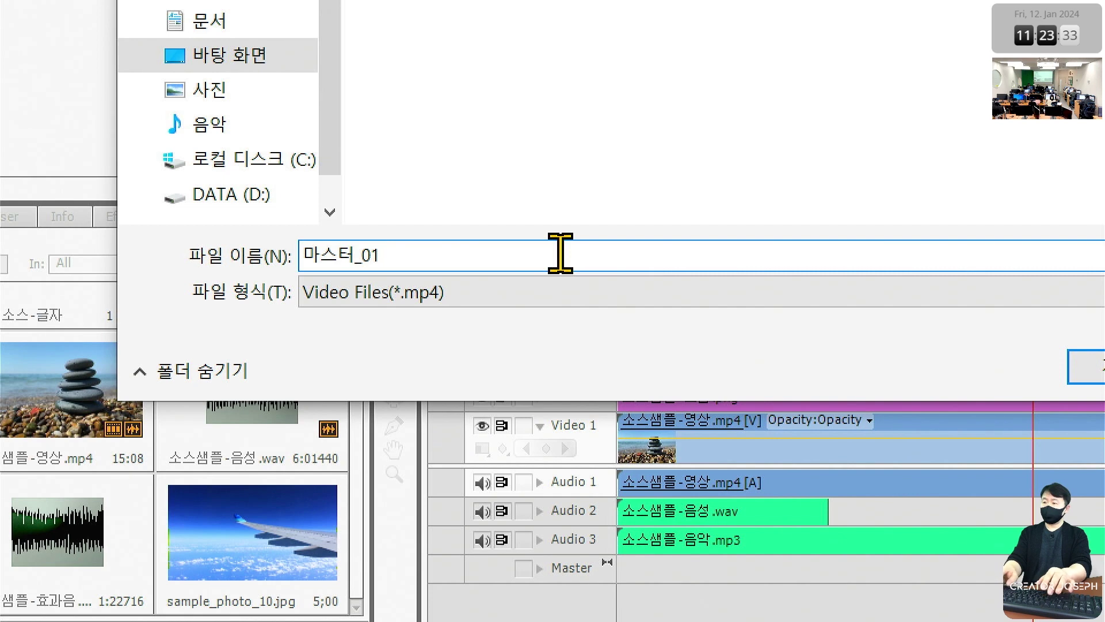
{"action": "type", "text": "11_첫마"}
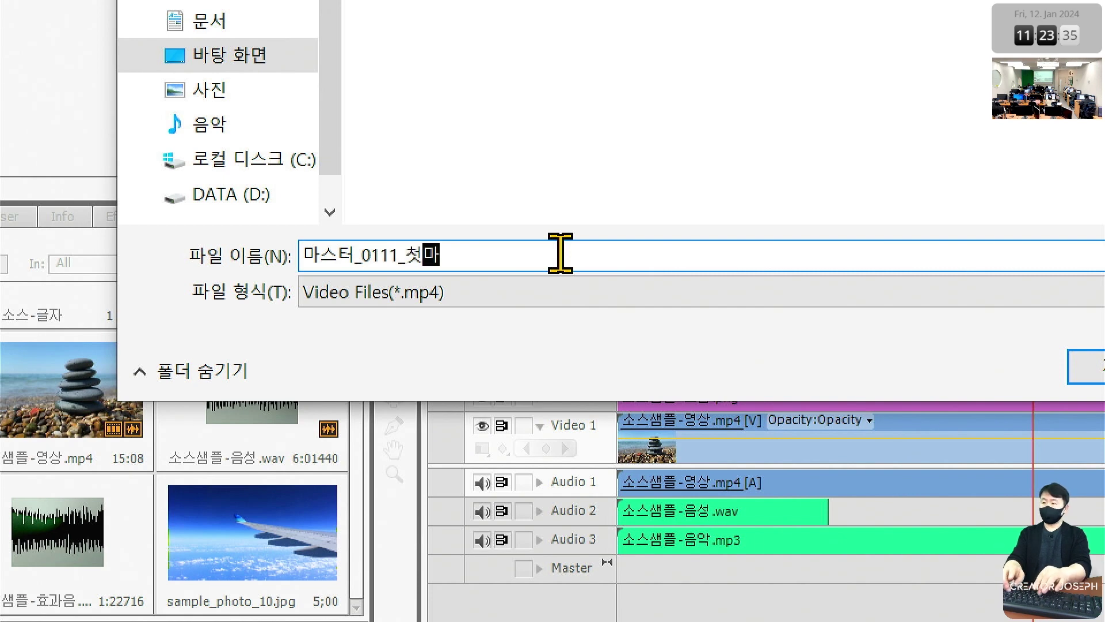
{"action": "type", "text": "ㄴ나"}
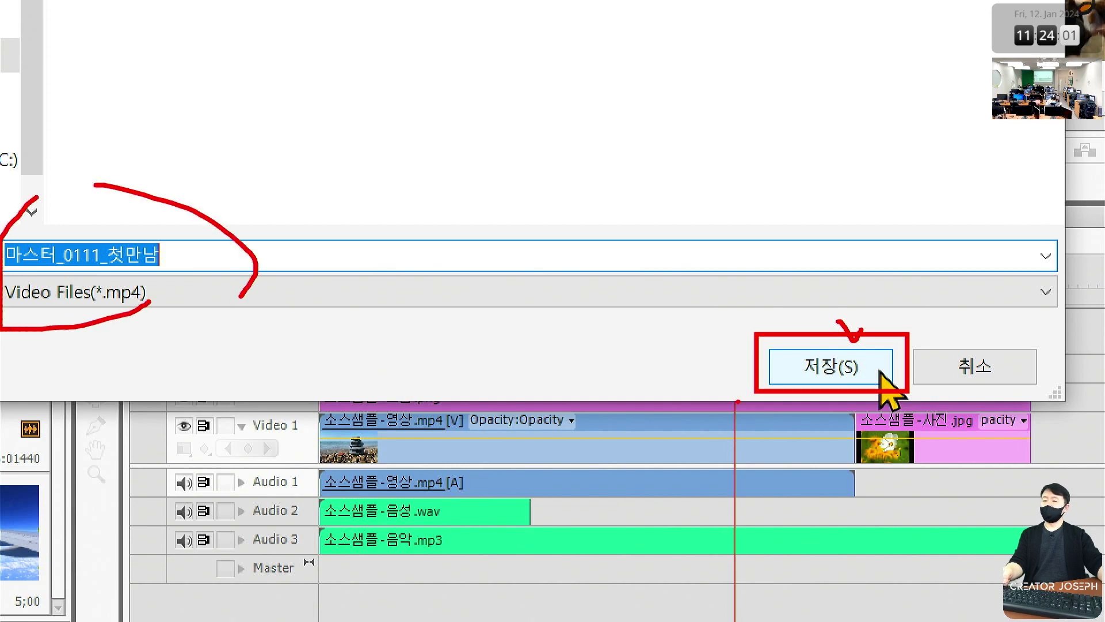
Step: Save the output file under the name 마스터_0111_첫만남
{"action": "left_click", "coordinate": [881, 371]}
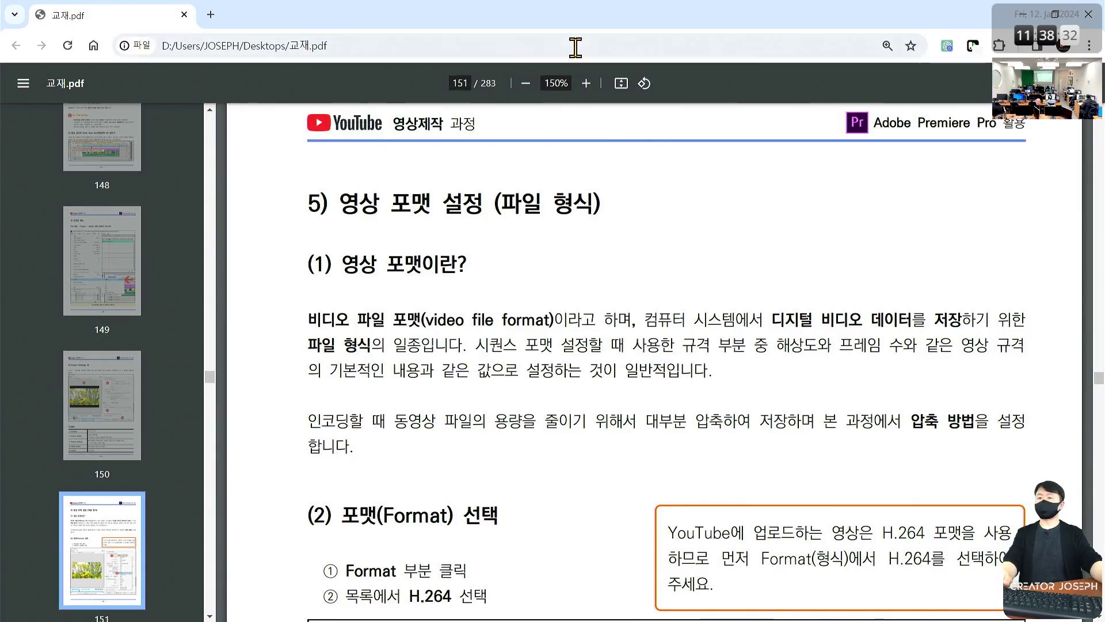
Step: Browse from the desktop's 강사 folder into 프리미어 > 0111_첫만남 to find 마스터_0111_첫만남.mp4 in a widened window
{"action": "left_click", "coordinate": [1022, 13]}
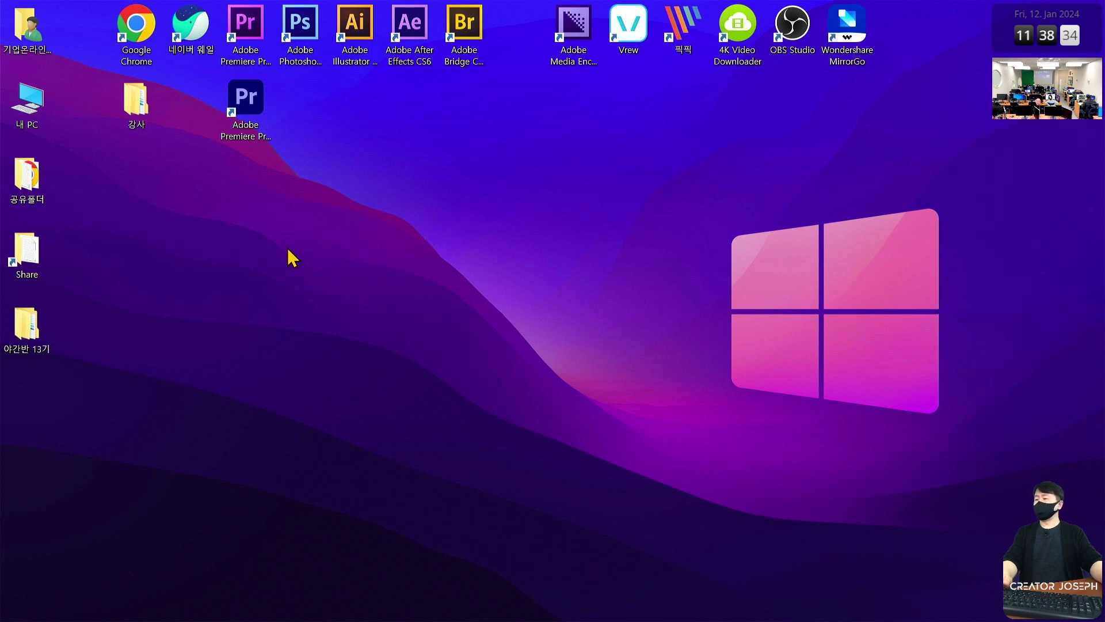
{"action": "double_click", "coordinate": [136, 102]}
{"action": "double_click", "coordinate": [465, 252]}
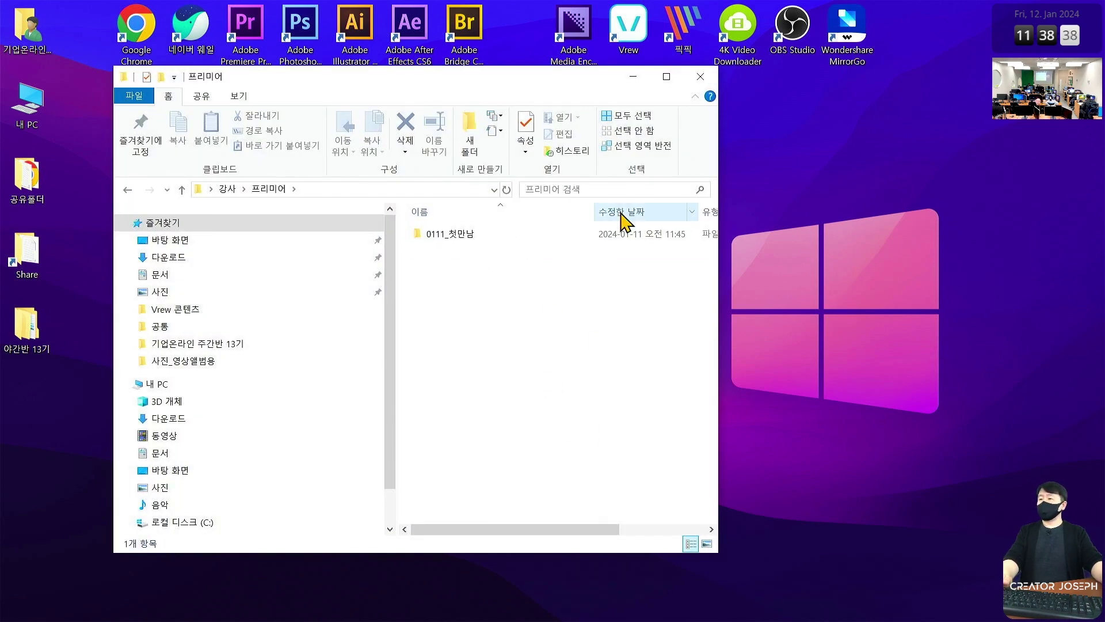
{"action": "left_click_drag", "start_coordinate": [538, 91], "coordinate": [516, 80]}
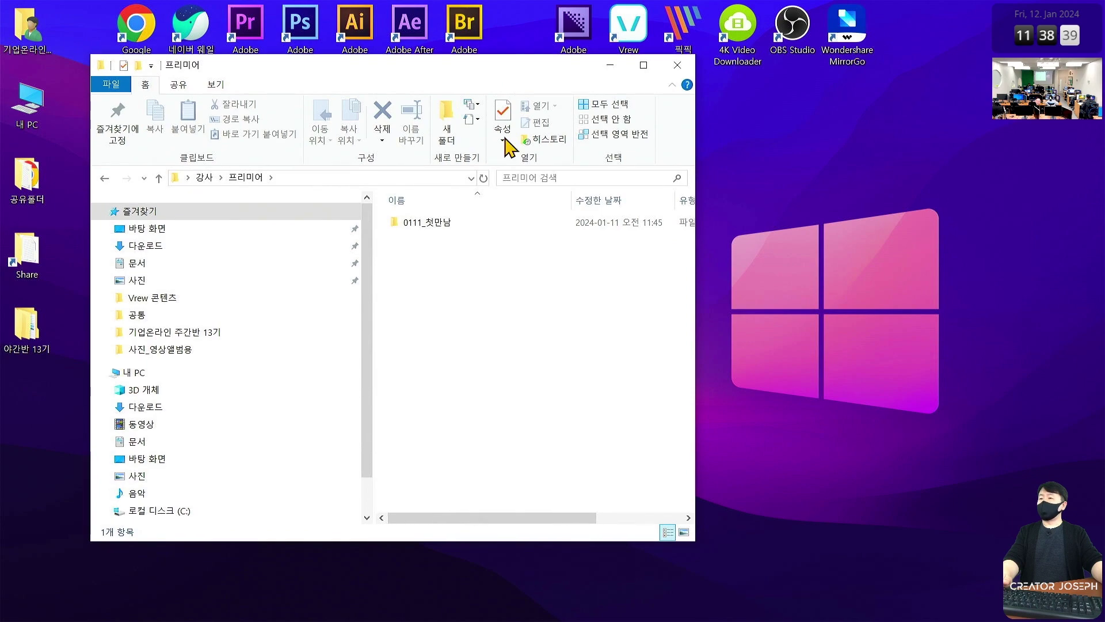
{"action": "double_click", "coordinate": [448, 224]}
{"action": "left_click_drag", "start_coordinate": [689, 405], "coordinate": [886, 380]}
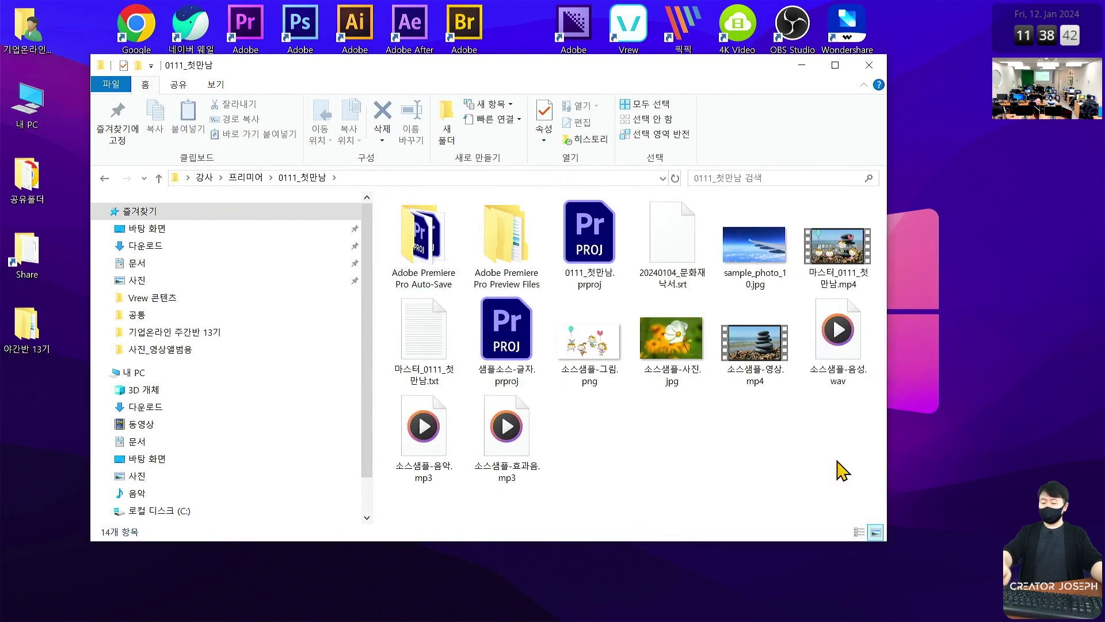
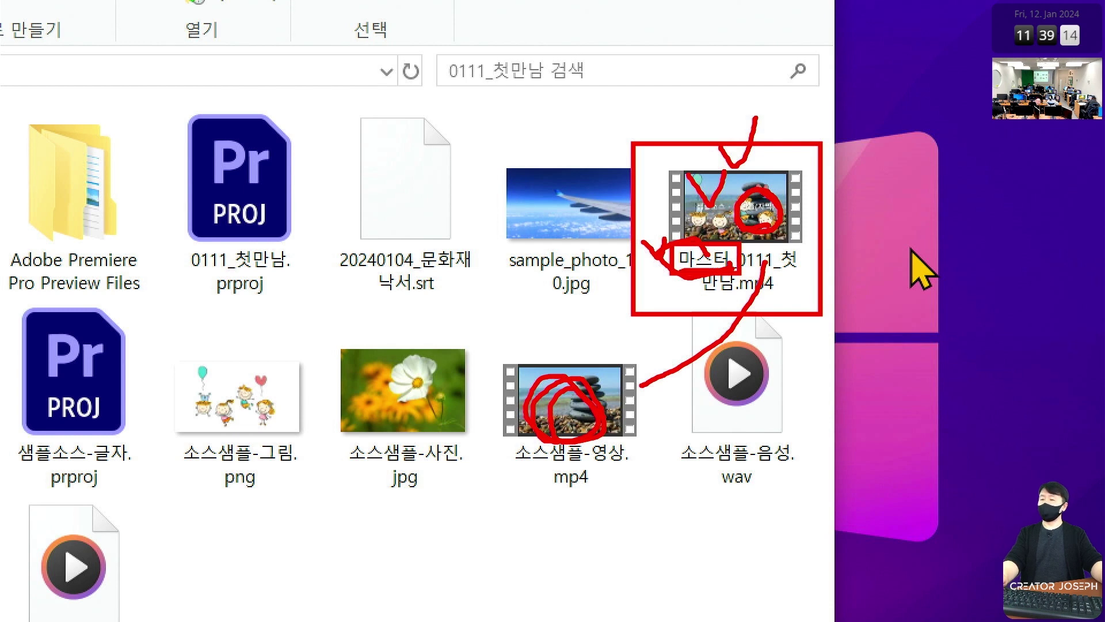
Step: Delete 20240104_문화재낙서.srt from the 0111_첫만남 folder and minimize the folder window
{"action": "key", "text": "Escape"}
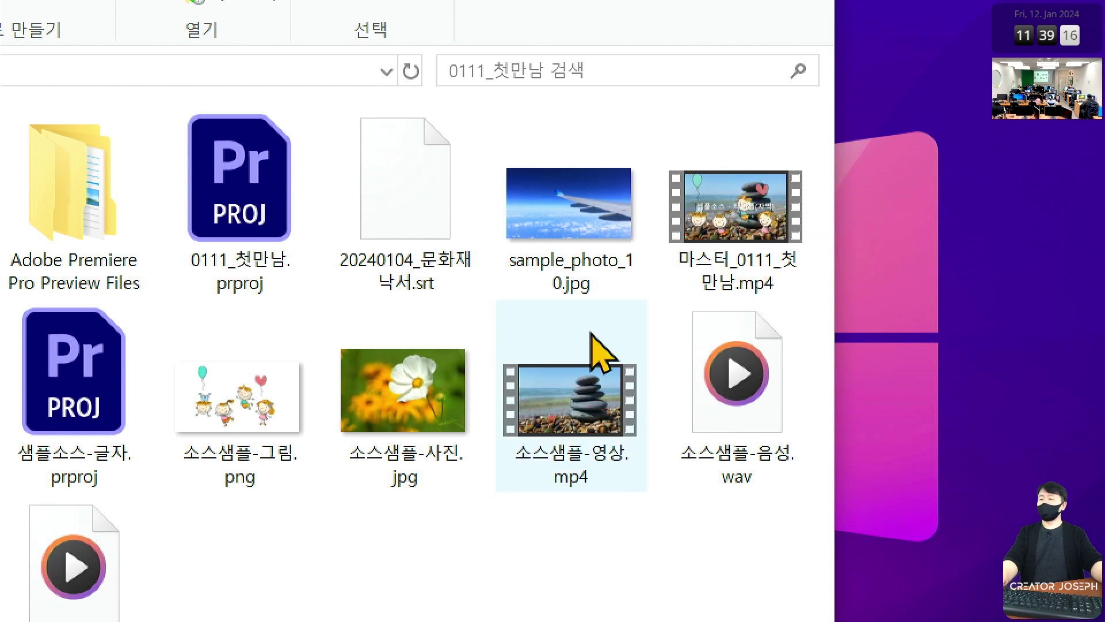
{"action": "left_click", "coordinate": [461, 262]}
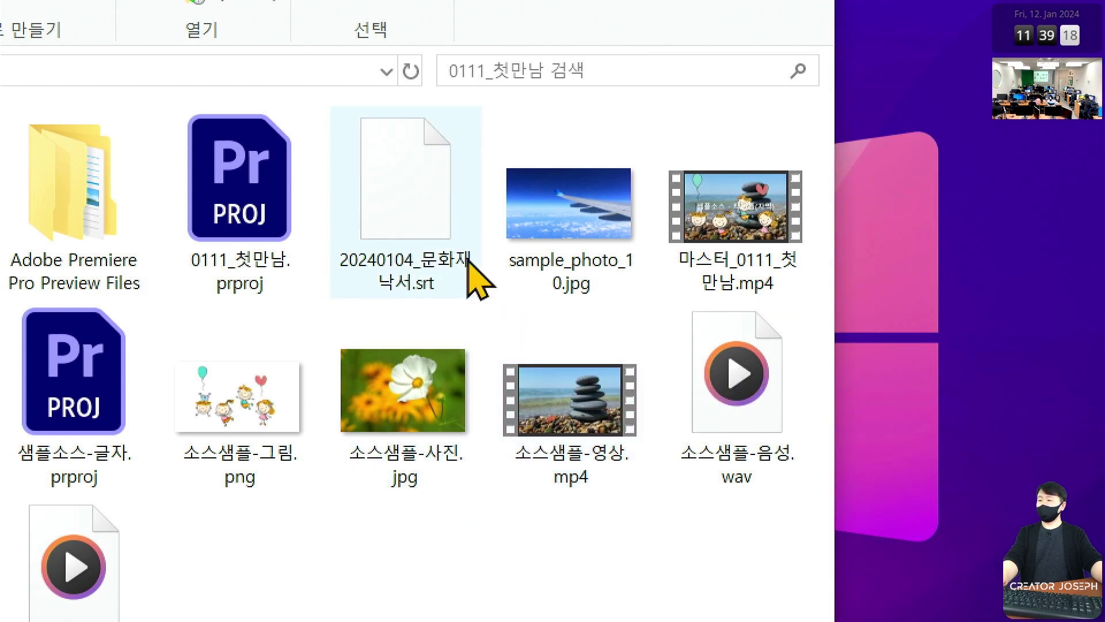
{"action": "key", "text": "Delete"}
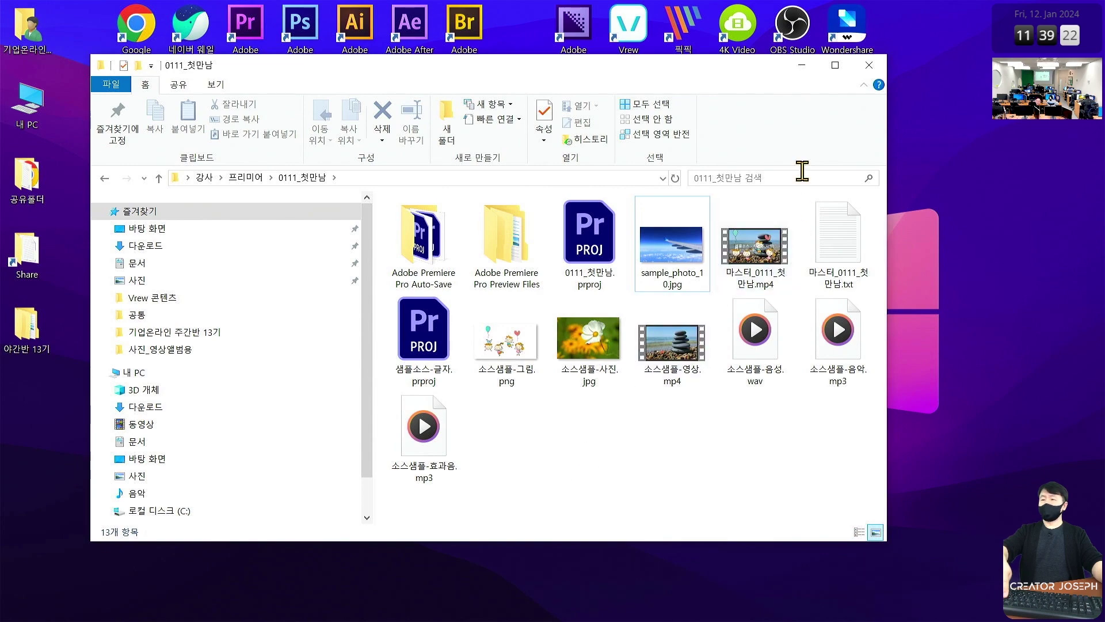
{"action": "left_click_drag", "start_coordinate": [766, 91], "coordinate": [744, 97]}
{"action": "left_click", "coordinate": [779, 72]}
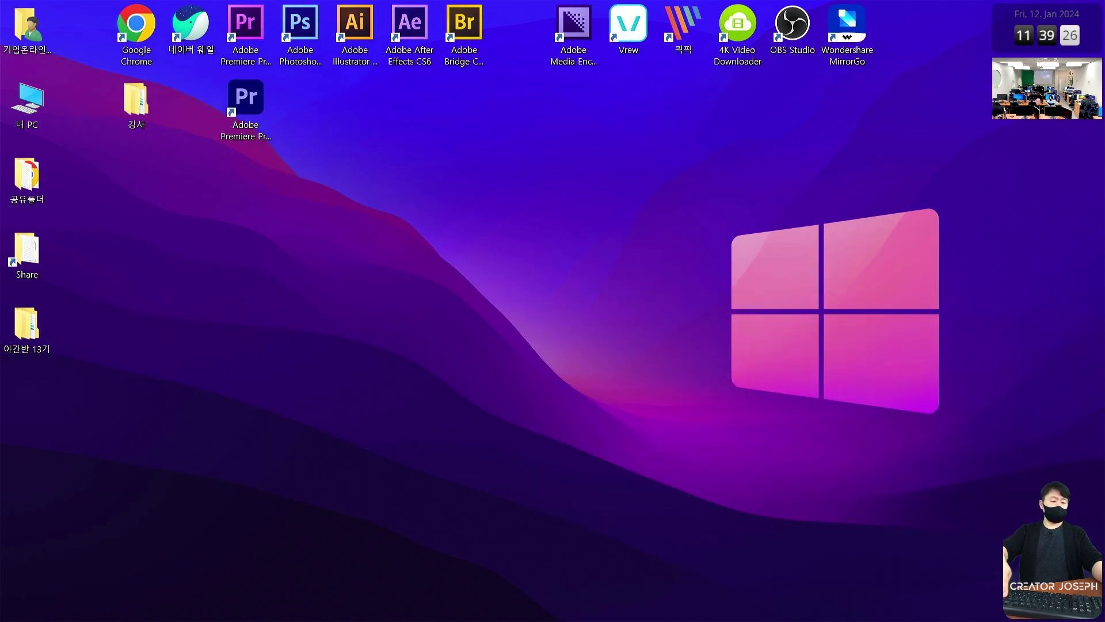
Step: In Notepad, type the sample file name 최종_0111_첫만남.mp4
{"action": "key", "text": "alt+Tab"}
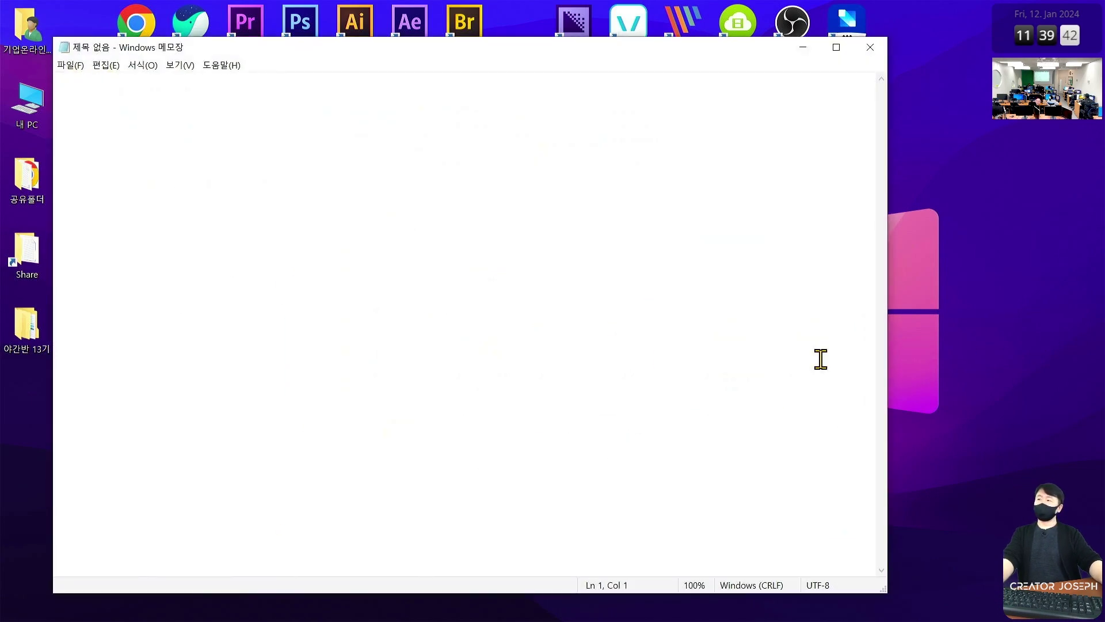
{"action": "scroll", "coordinate": [379, 290], "scroll_direction": "up", "scroll_amount": 7}
{"action": "type", "text": "chl"}
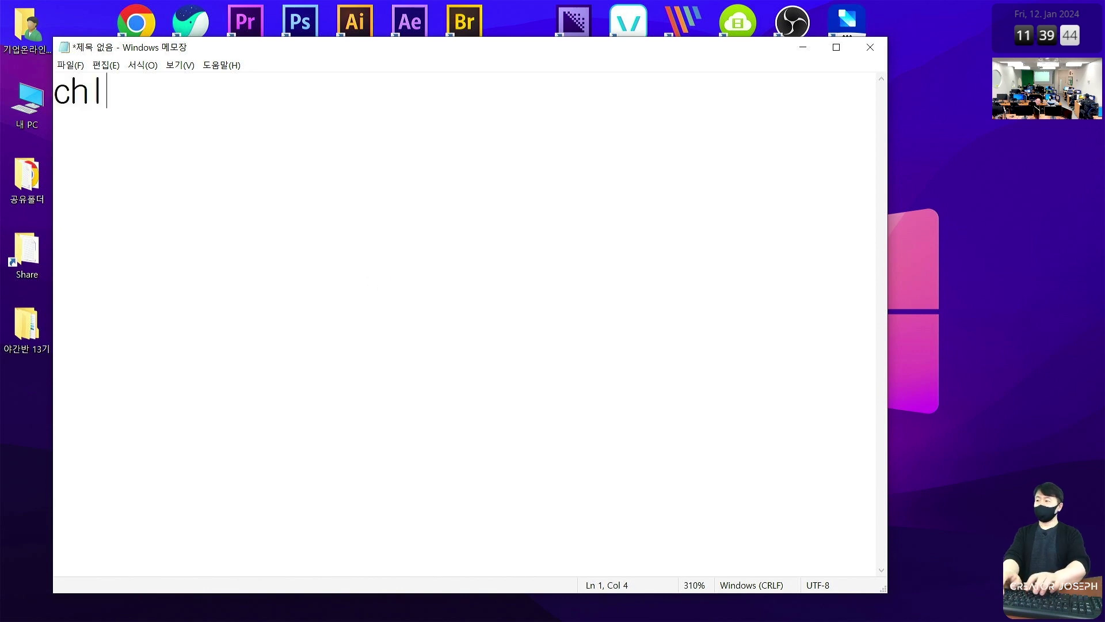
{"action": "type", "text": "w"}
{"action": "key", "text": "BackSpace"}
{"action": "key", "text": "BackSpace"}
{"action": "key", "text": "BackSpace"}
{"action": "key", "text": "BackSpace"}
{"action": "type", "text": "최종"}
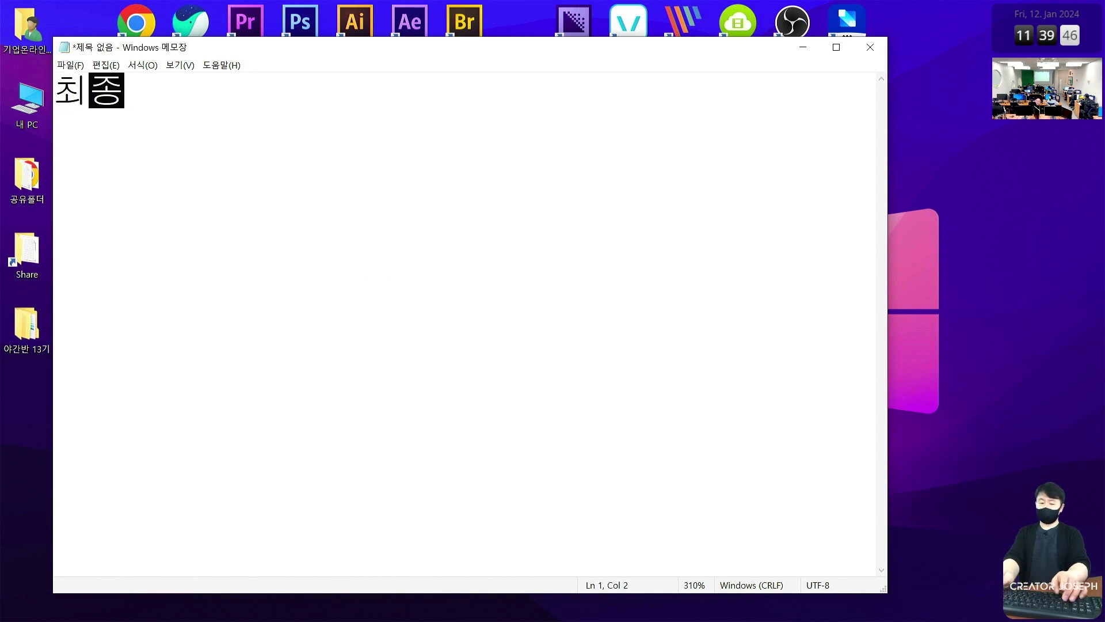
{"action": "type", "text": "_0111_처"}
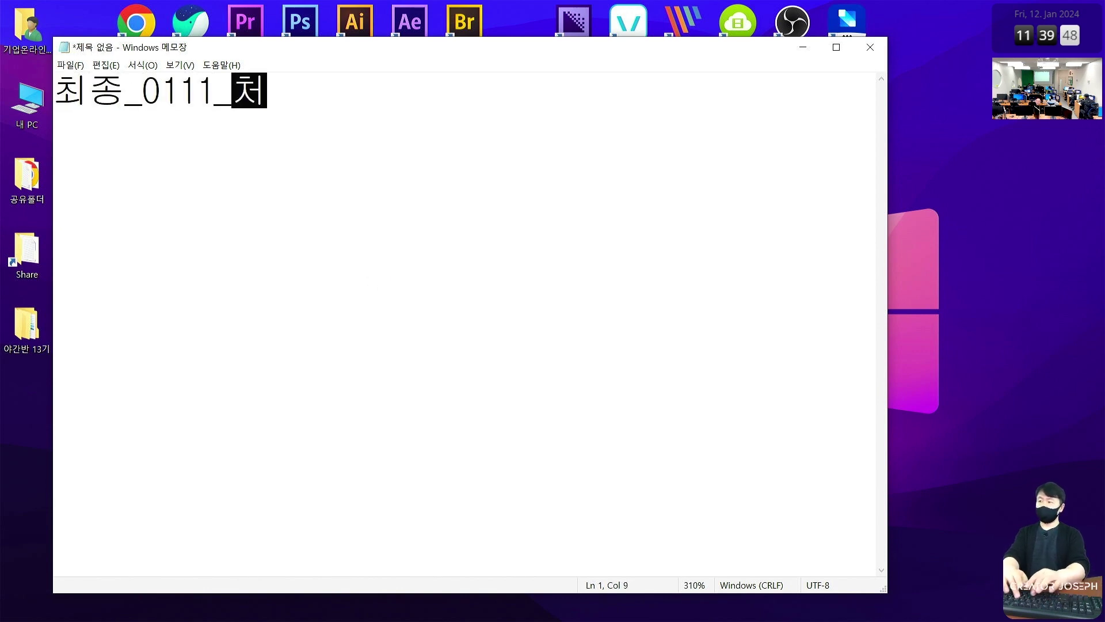
{"action": "type", "text": "첫만남.mp4"}
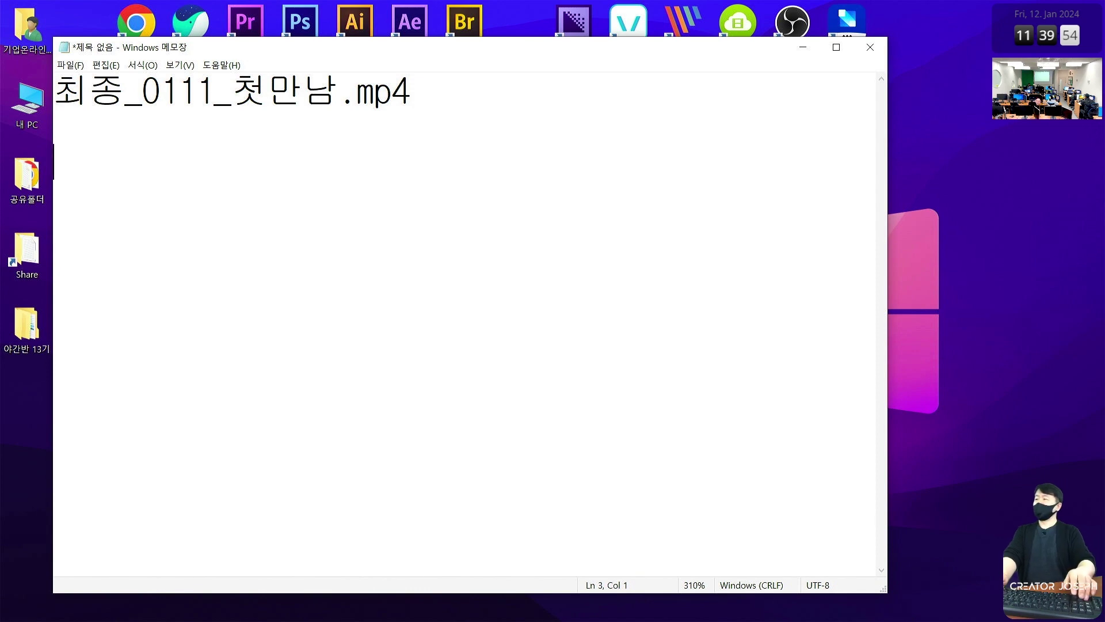
{"action": "key", "text": "Up"}
{"action": "key", "text": "Up"}
{"action": "key", "text": "Down"}
{"action": "key", "text": "Down"}
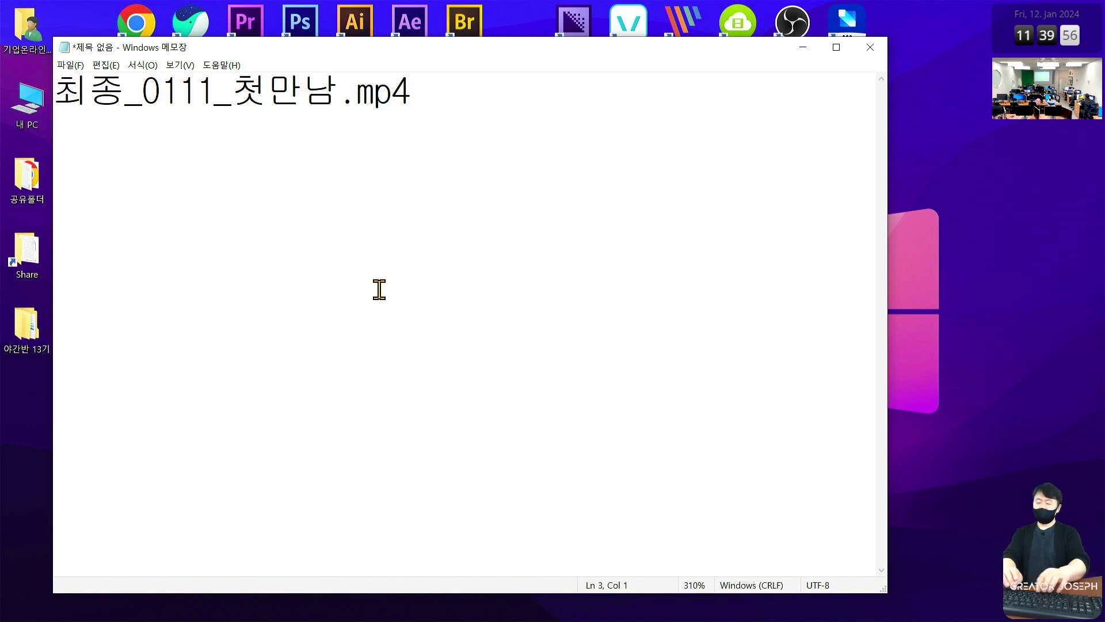
Step: Add a second sample name ending in 최종_0111_첫만남.mp4, switching to Korean input
{"action": "type", "text": "chl"}
{"action": "key", "text": "BackSpace"}
{"action": "key", "text": "BackSpace"}
{"action": "key", "text": "BackSpace"}
{"action": "key", "text": "Hangul"}
{"action": "type", "text": "최주"}
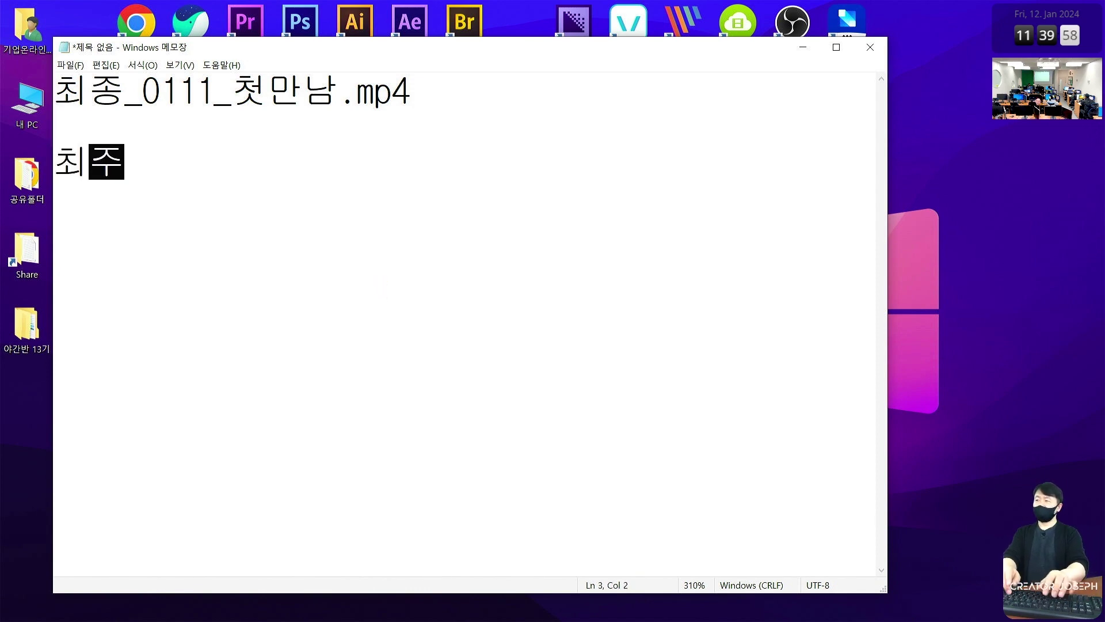
{"action": "type", "text": "종_최종"}
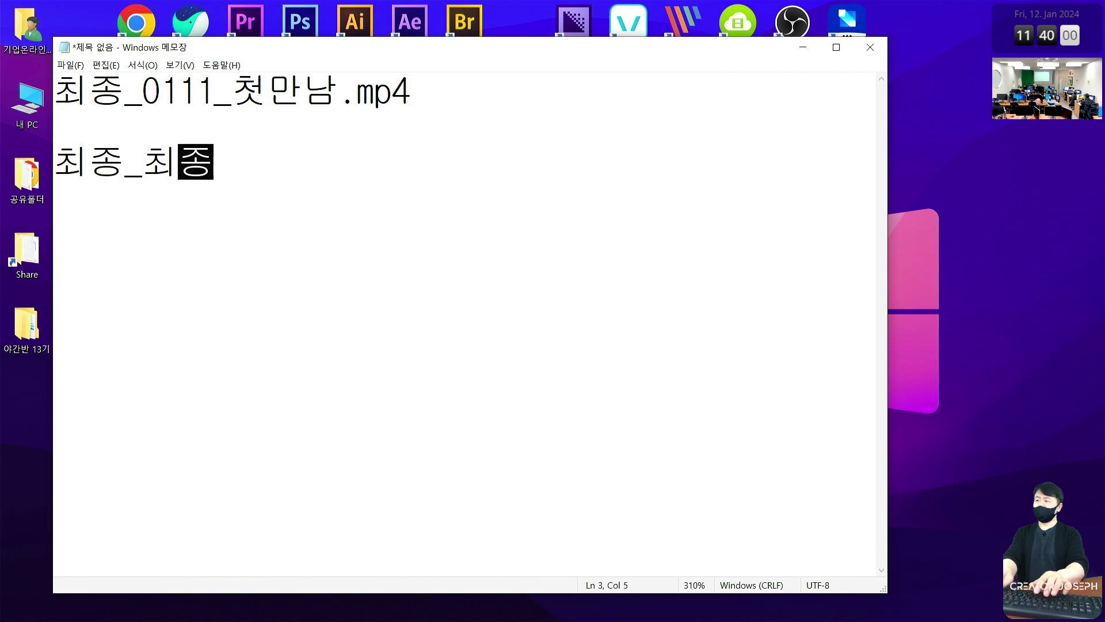
{"action": "type", "text": "_0111"}
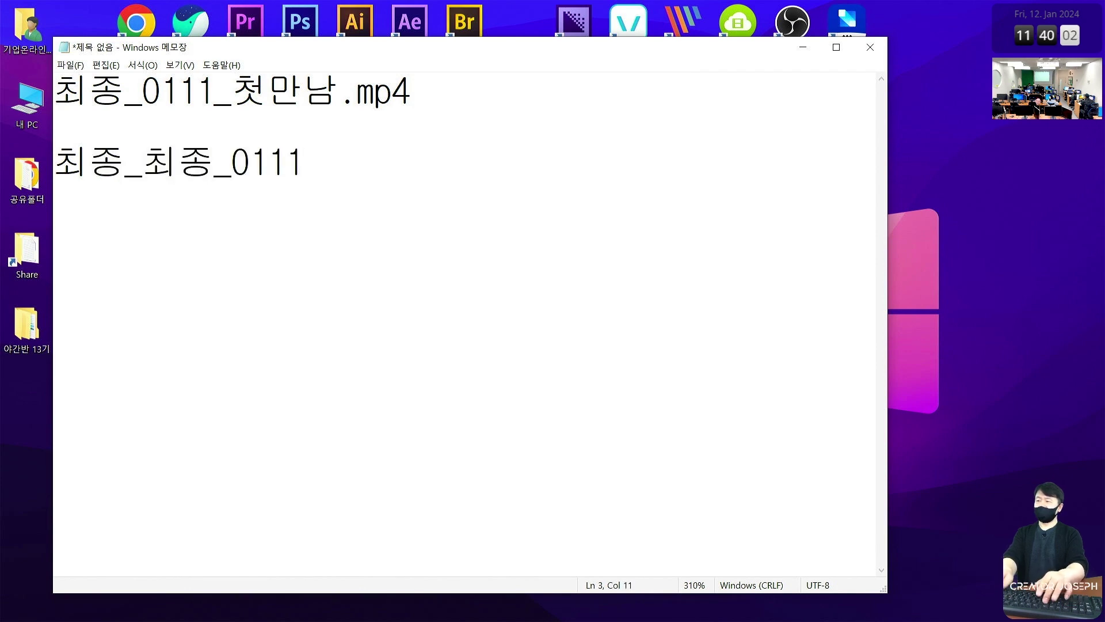
{"action": "type", "text": "_첫만남."}
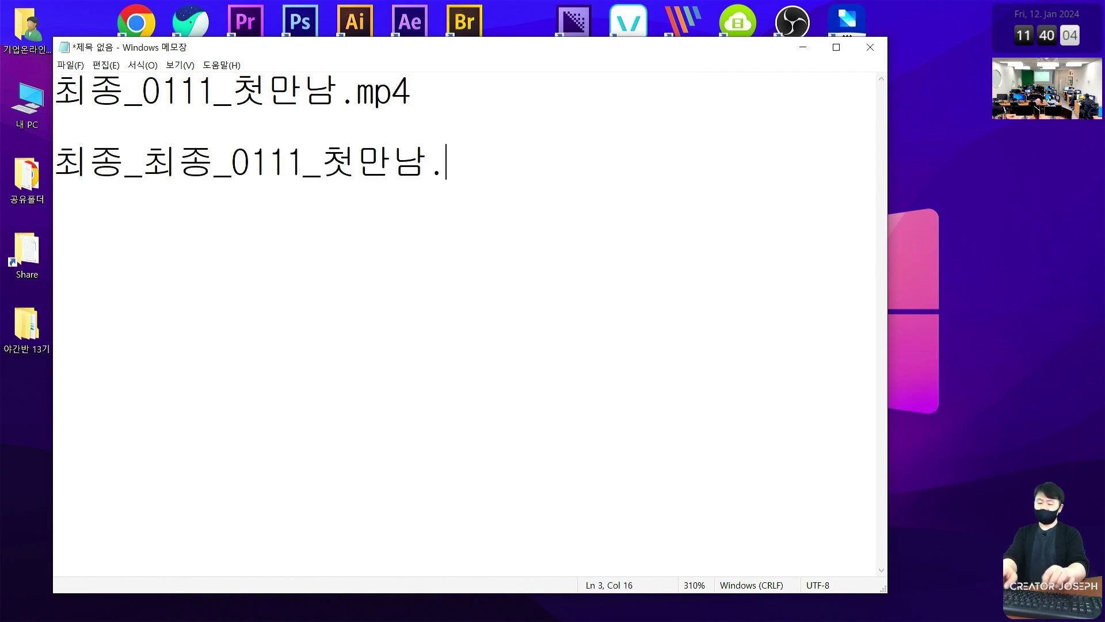
{"action": "type", "text": ".mp["}
{"action": "key", "text": "BackSpace"}
{"action": "key", "text": "BackSpace"}
{"action": "key", "text": "BackSpace"}
{"action": "key", "text": "BackSpace"}
{"action": "type", "text": "m"}
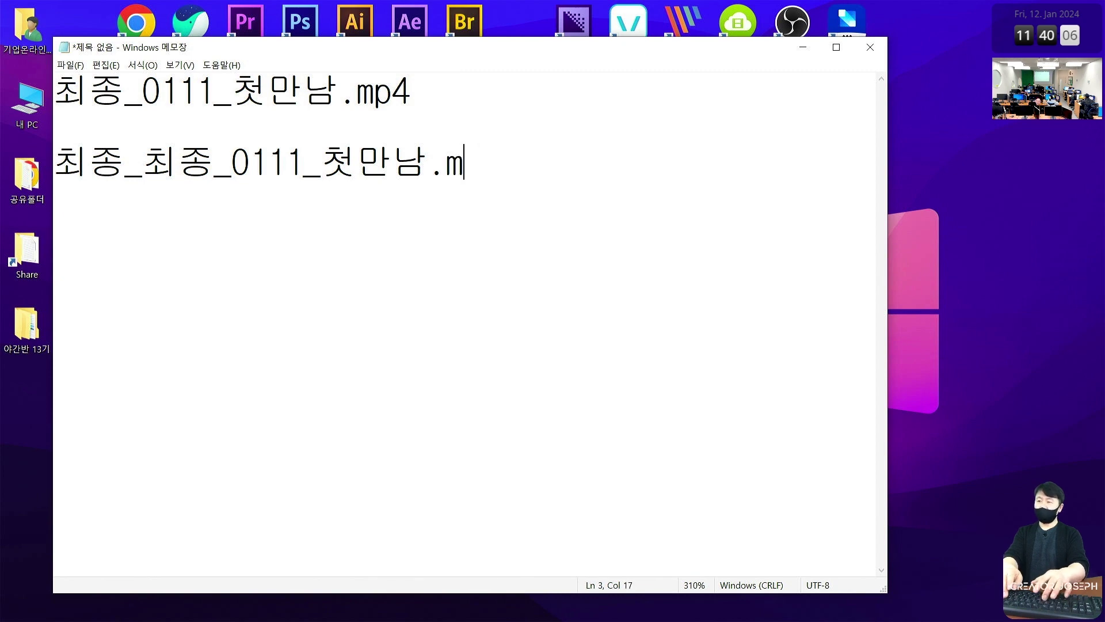
{"action": "type", "text": "p4"}
Step: On a new line, type the third sample name 진짜 최종_최종_0111_첫만남.mp4, fixing typos
{"action": "key", "text": "Return"}
{"action": "key", "text": "Return"}
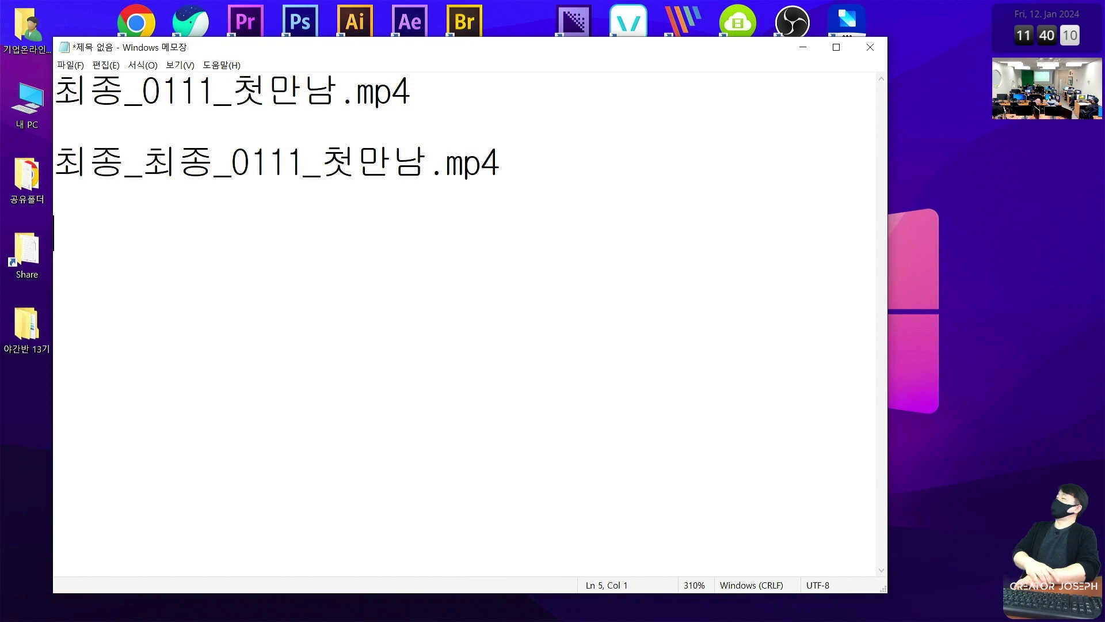
{"action": "type", "text": "진짜 초"}
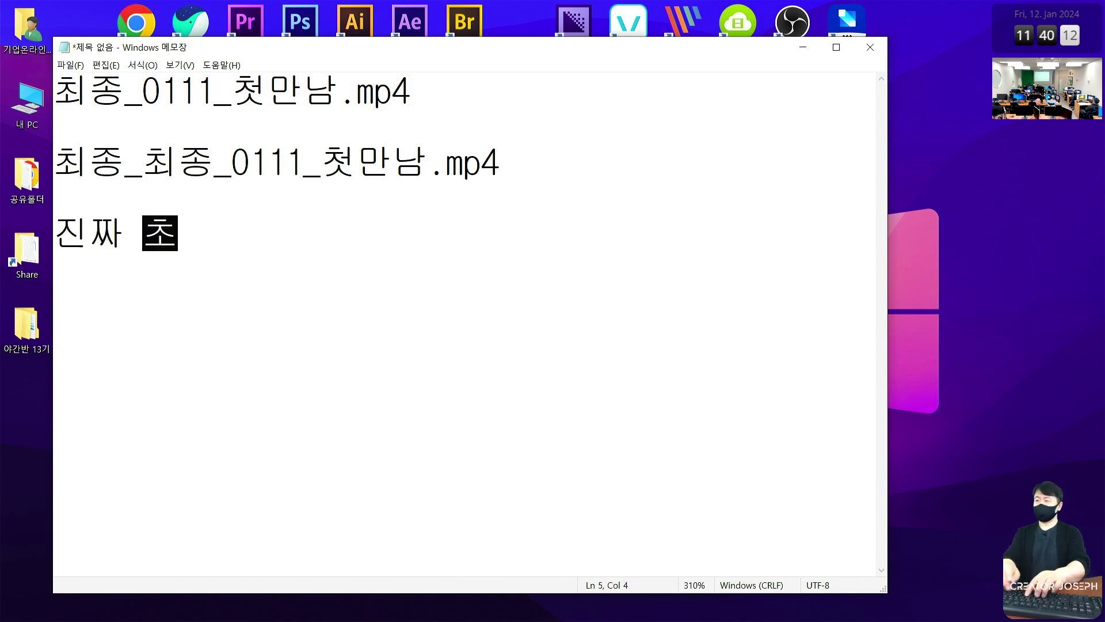
{"action": "type", "text": "최종_"}
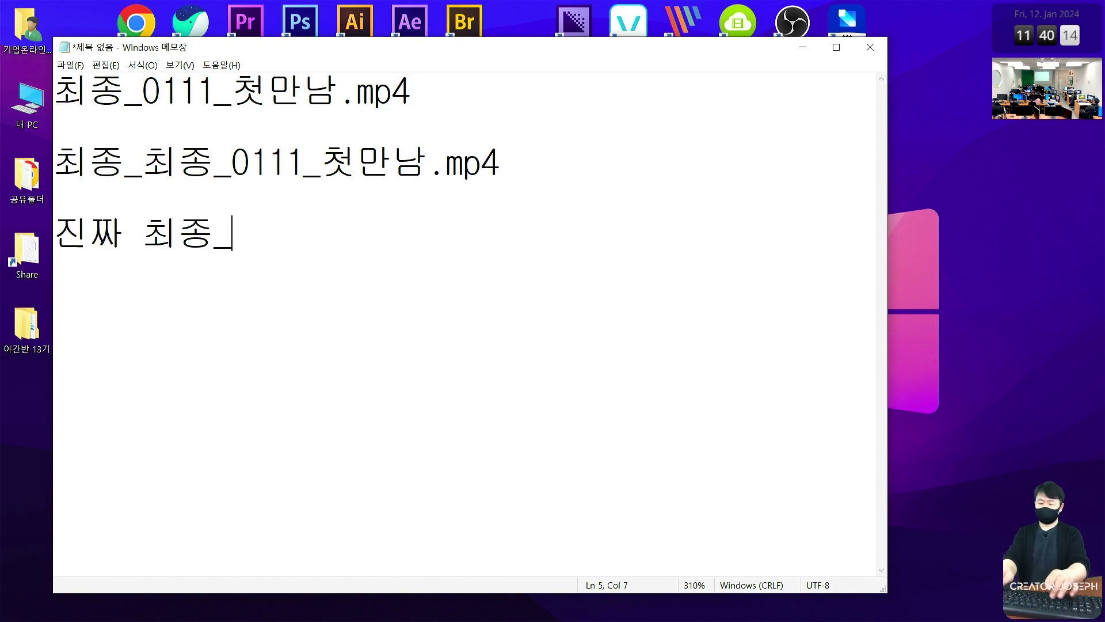
{"action": "type", "text": "ㅊ최"}
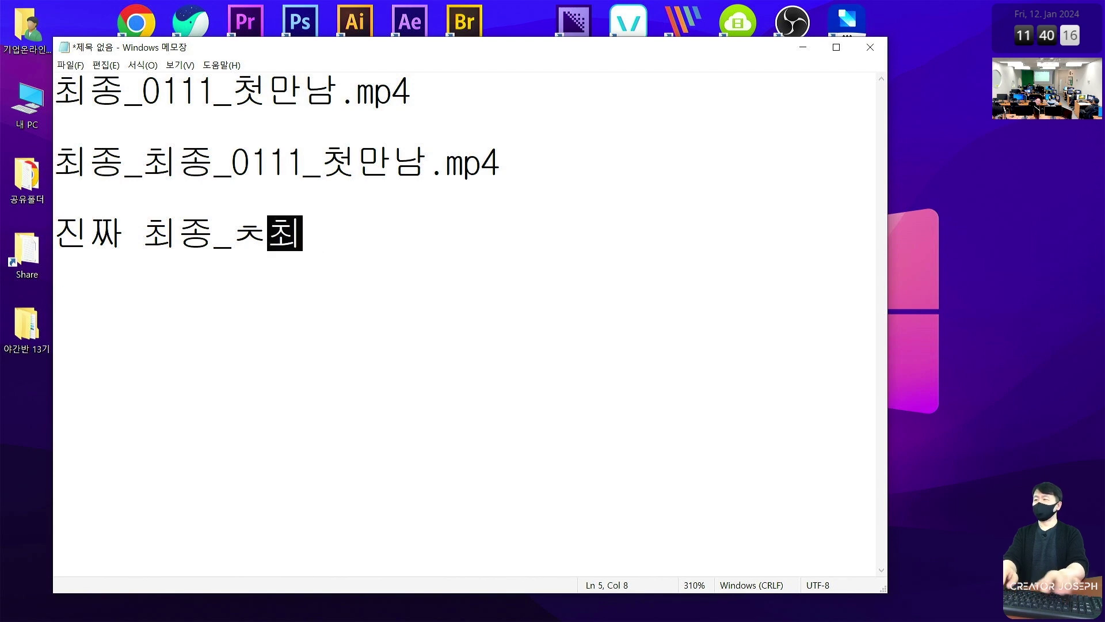
{"action": "type", "text": "ㅊ"}
{"action": "key", "text": "BackSpace"}
{"action": "type", "text": "췾"}
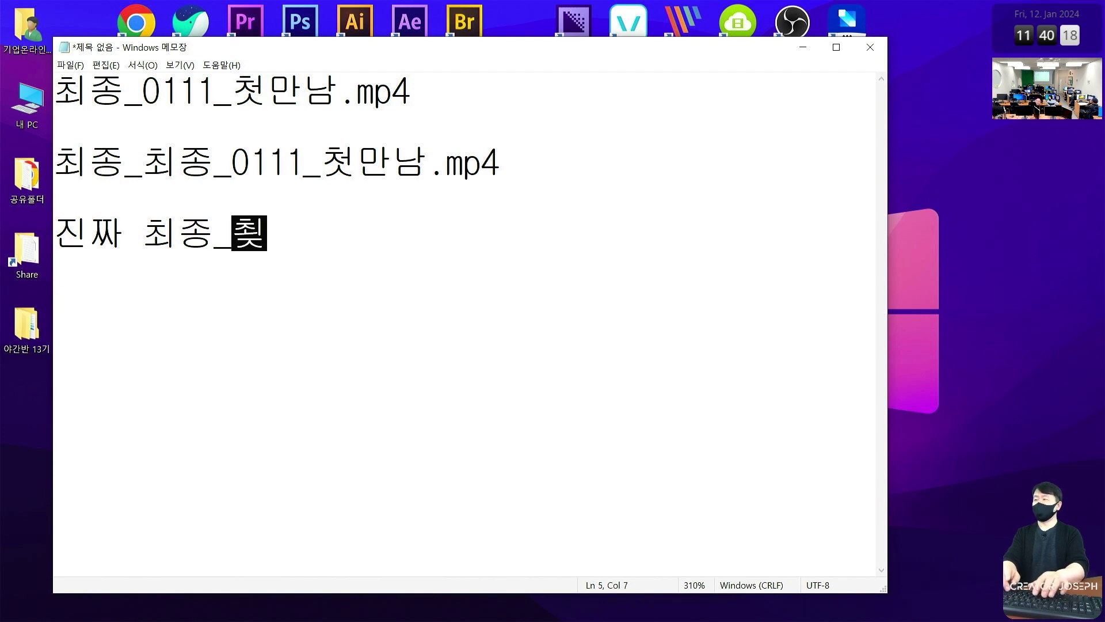
{"action": "type", "text": "ㅇ"}
{"action": "key", "text": "BackSpace"}
{"action": "key", "text": "BackSpace"}
{"action": "type", "text": "최종_"}
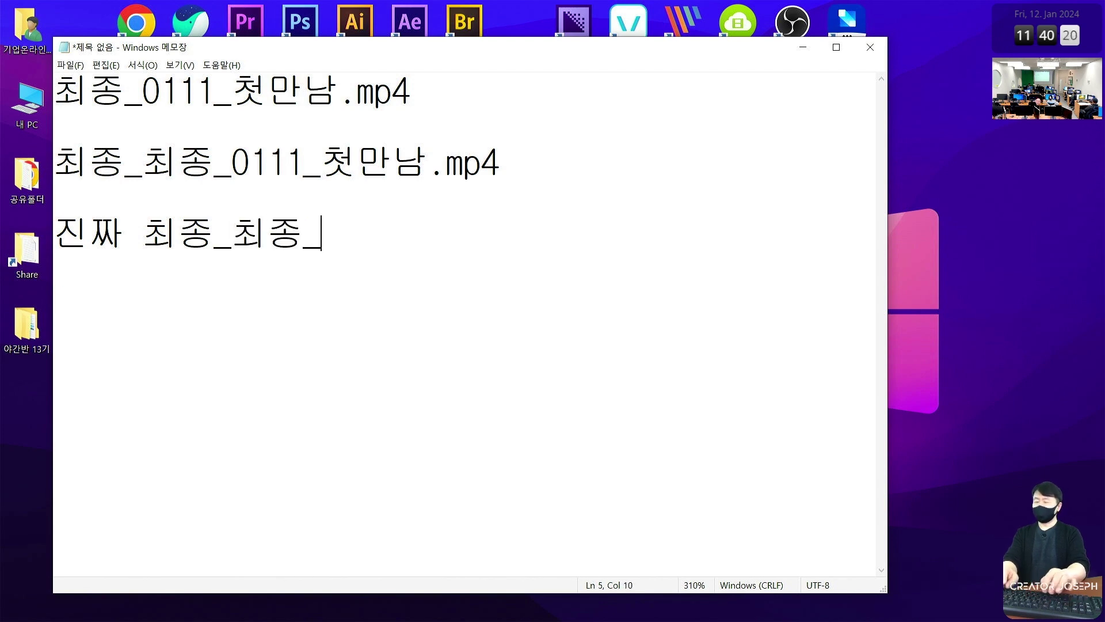
{"action": "type", "text": "0111_)"}
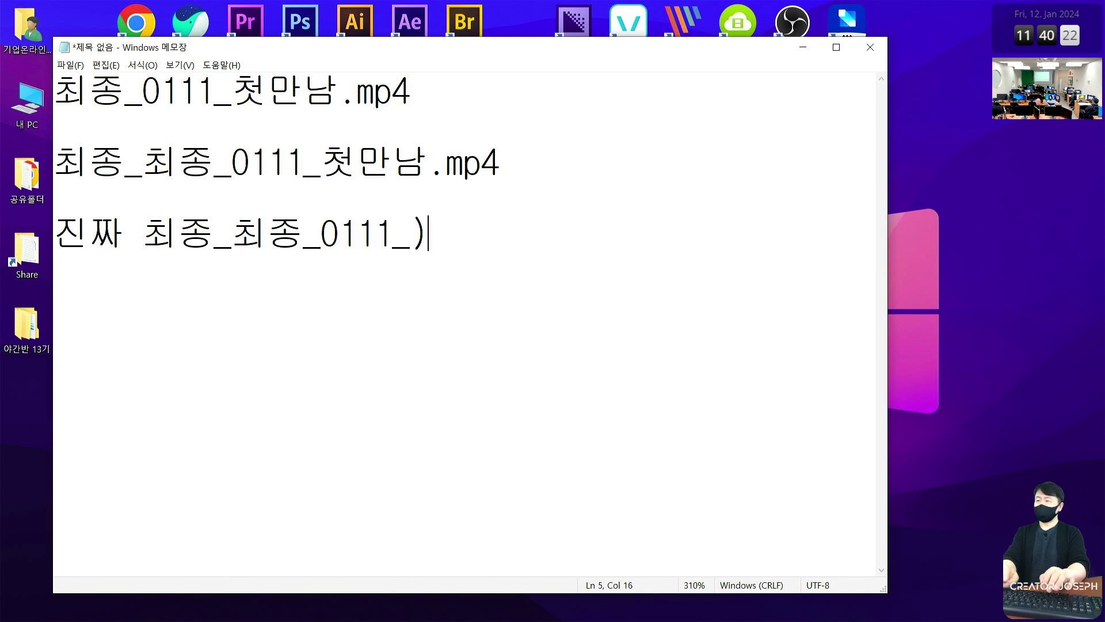
{"action": "key", "text": "BackSpace"}
{"action": "type", "text": "ㅋ"}
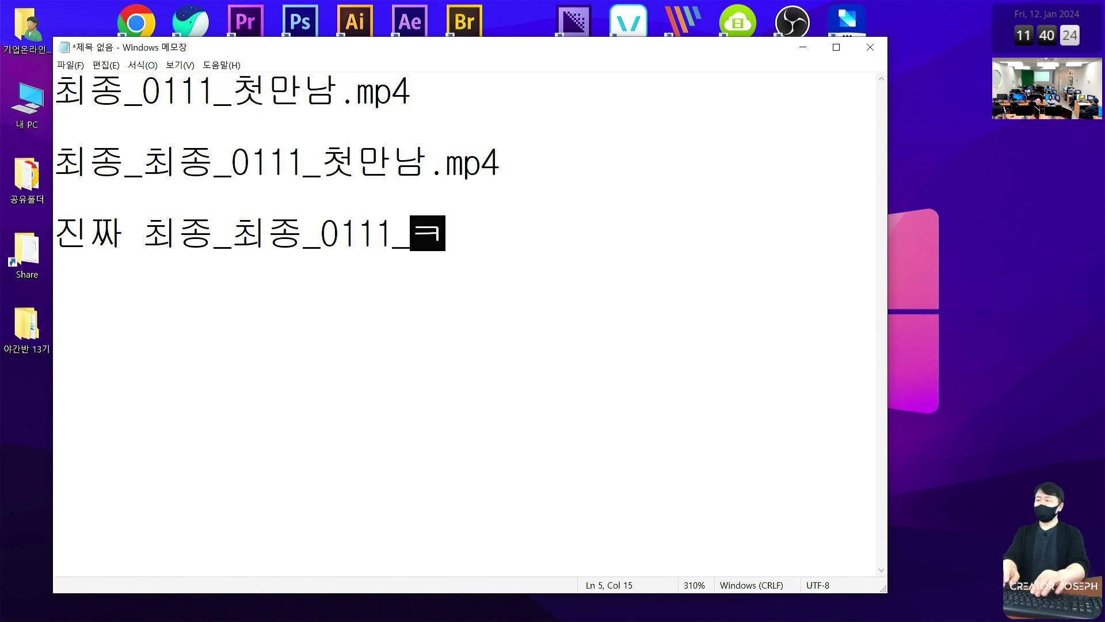
{"action": "key", "text": "BackSpace"}
{"action": "type", "text": "첫만맘"}
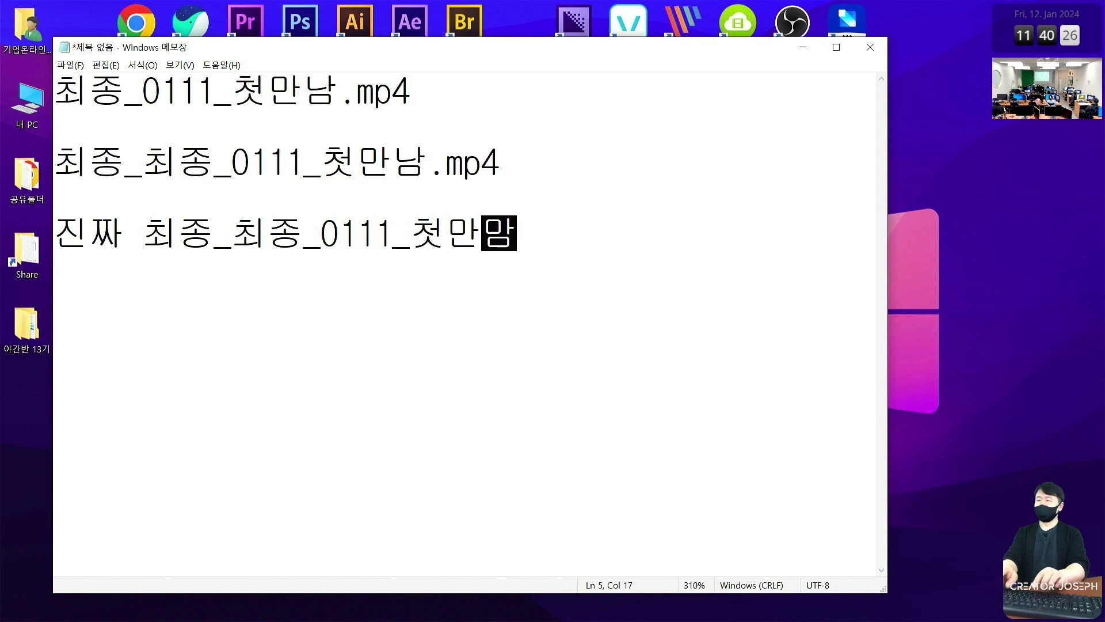
{"action": "key", "text": "BackSpace"}
{"action": "type", "text": "남/"}
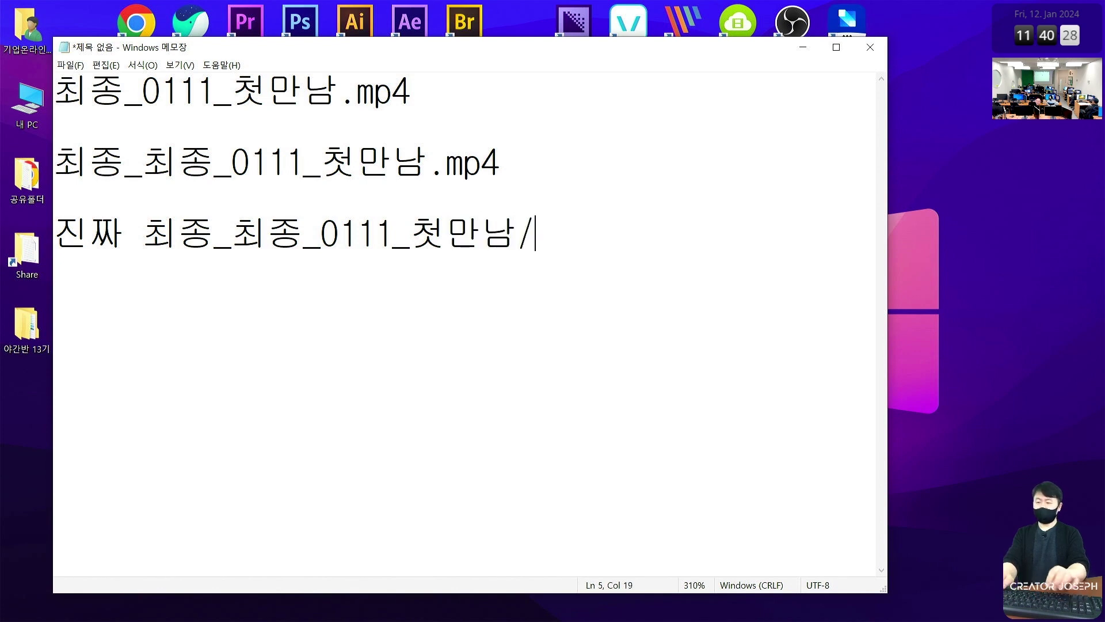
{"action": "key", "text": "BackSpace"}
{"action": "type", "text": ".mp4"}
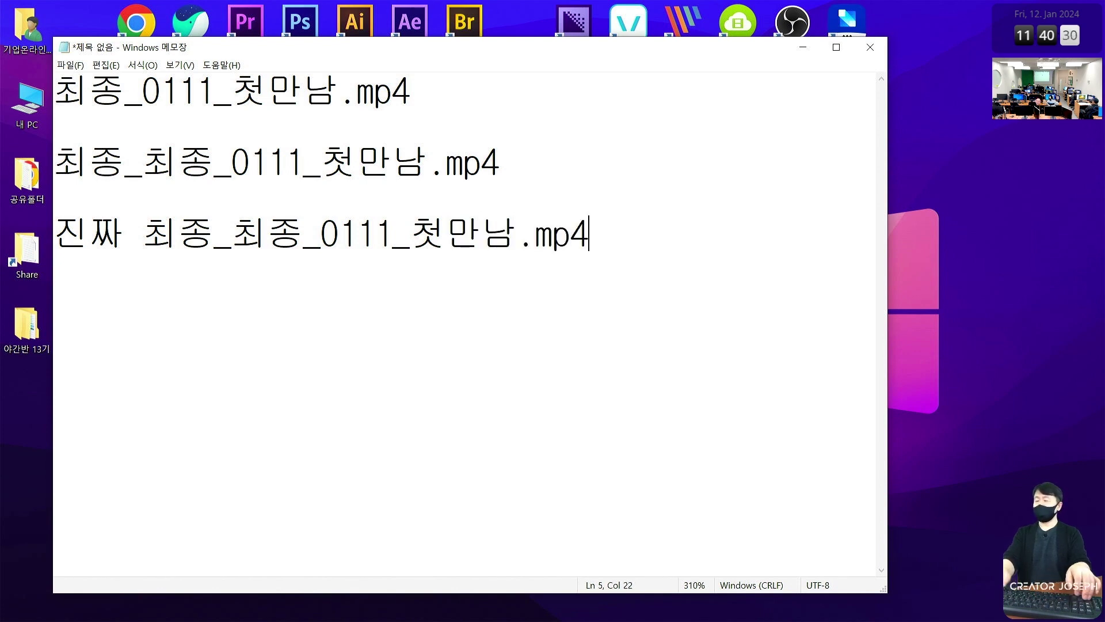
Step: Replace the space after 진짜 with an underscore in the third name
{"action": "key", "text": "Left"}
{"action": "left_click", "coordinate": [124, 233]}
{"action": "key", "text": "Right"}
{"action": "key", "text": "BackSpace"}
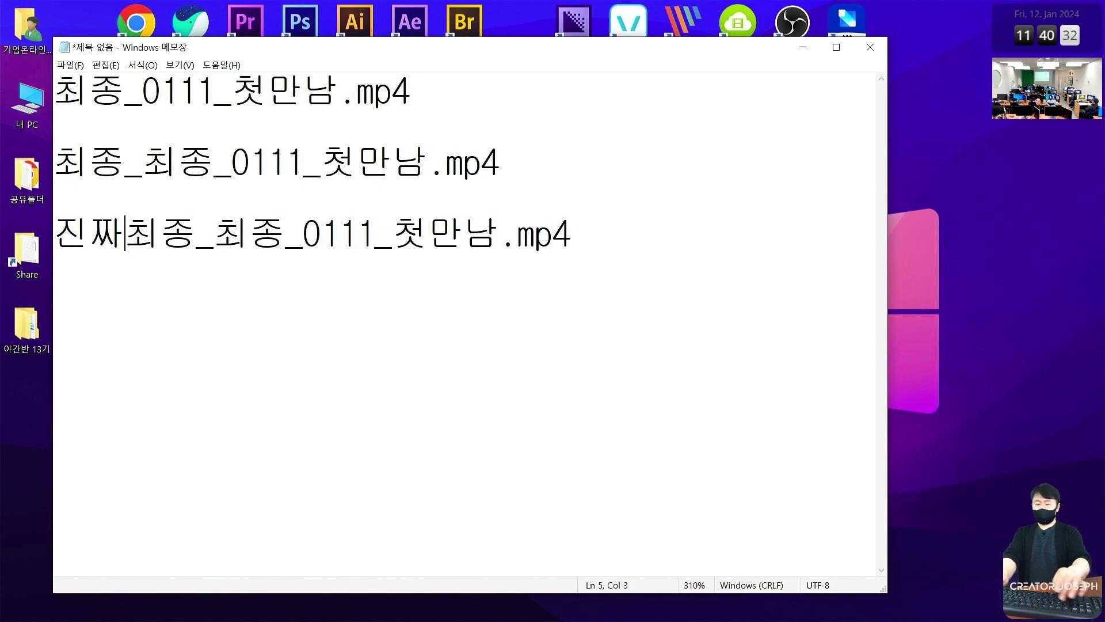
{"action": "type", "text": "_"}
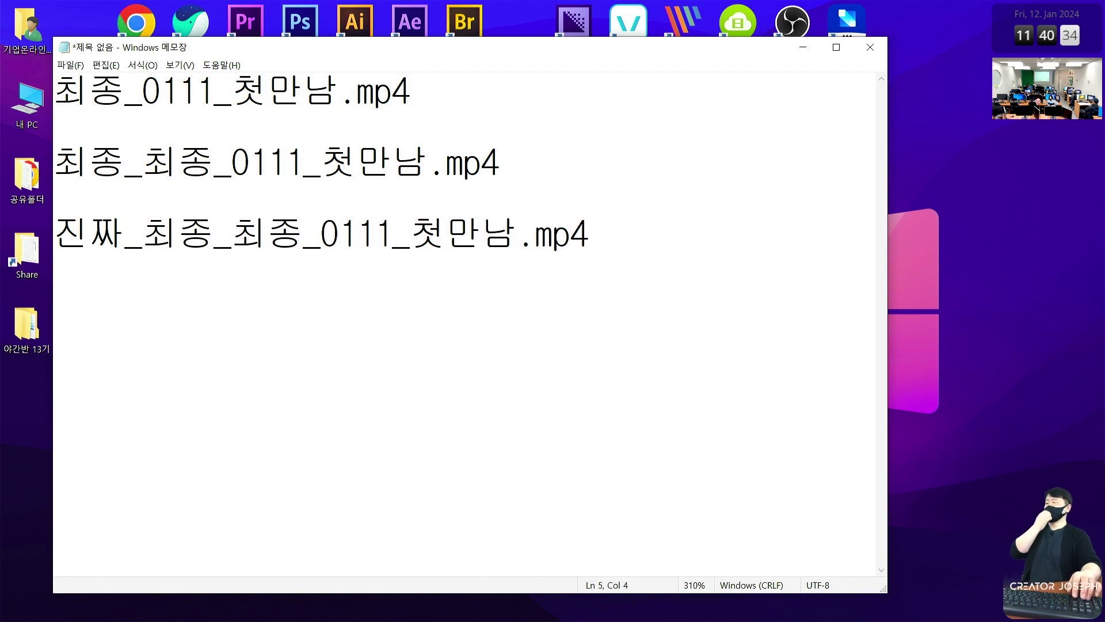
Step: Select the 진짜_최종_최종_0111_첫만남.mp4 line, then close Notepad without saving
{"action": "left_click", "coordinate": [54, 233]}
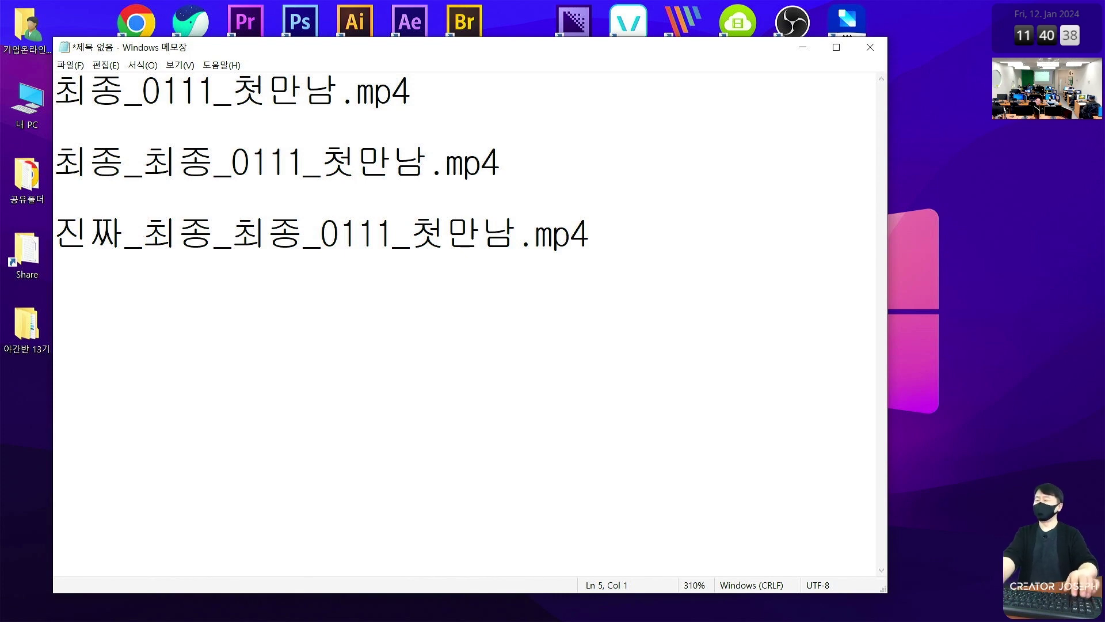
{"action": "left_click_drag", "start_coordinate": [630, 247], "coordinate": [386, 217]}
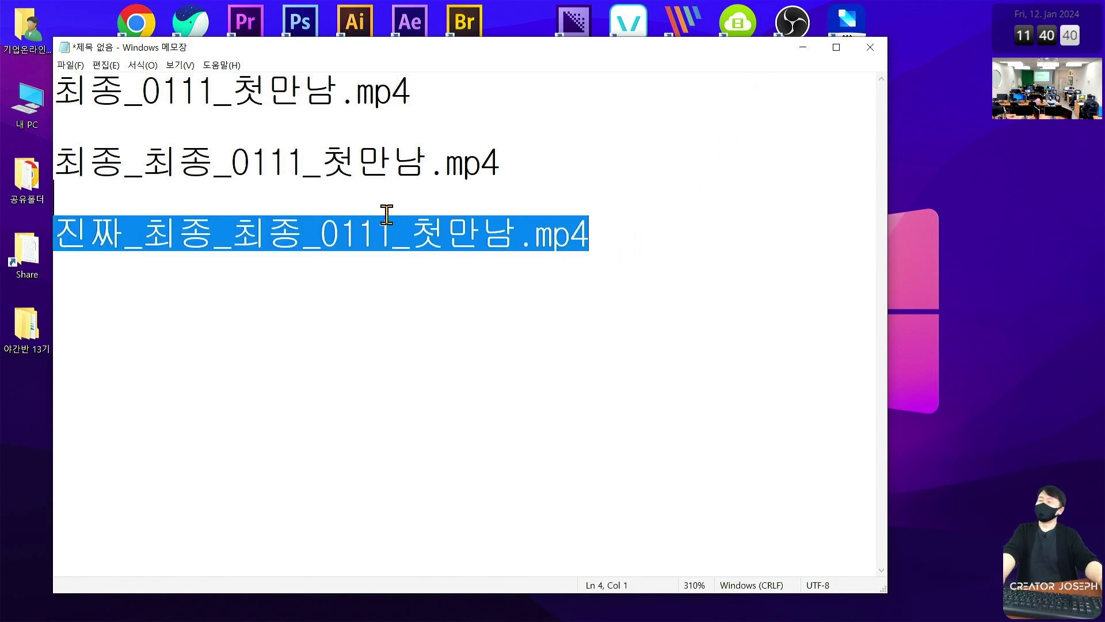
{"action": "left_click", "coordinate": [870, 48]}
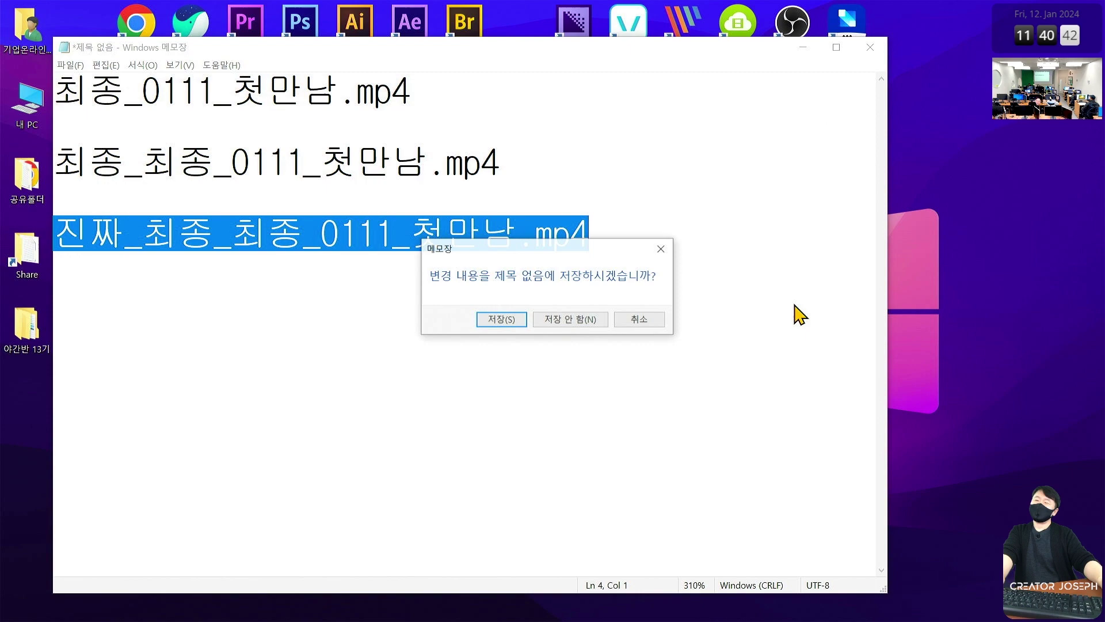
{"action": "left_click", "coordinate": [577, 319]}
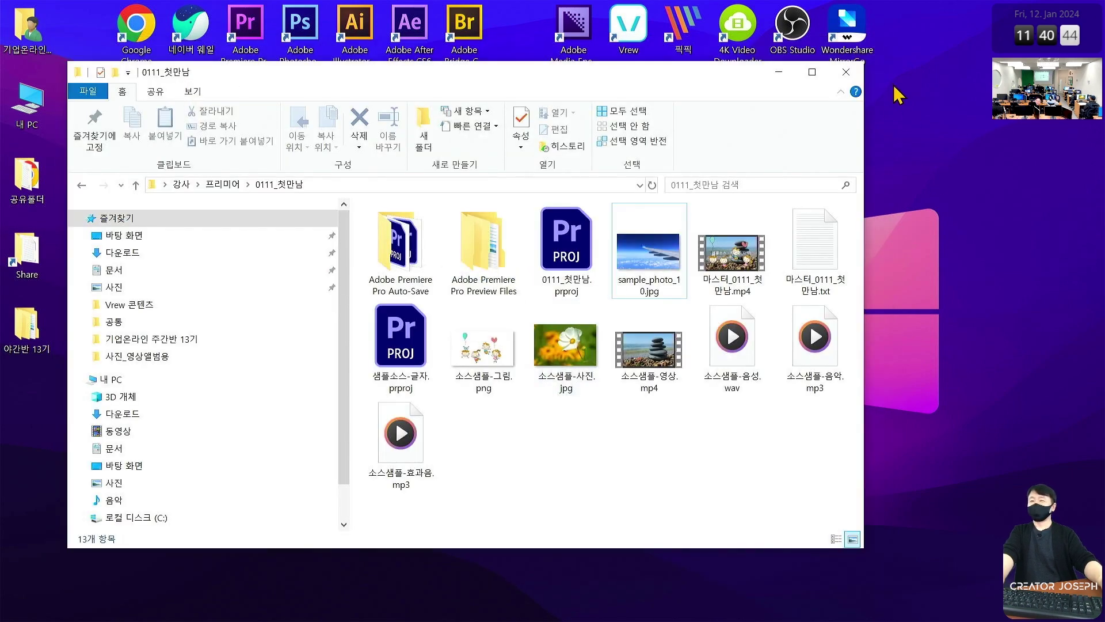
Step: Close the 0111_첫만남 folder window so the textbook PDF shows
{"action": "left_click", "coordinate": [855, 74]}
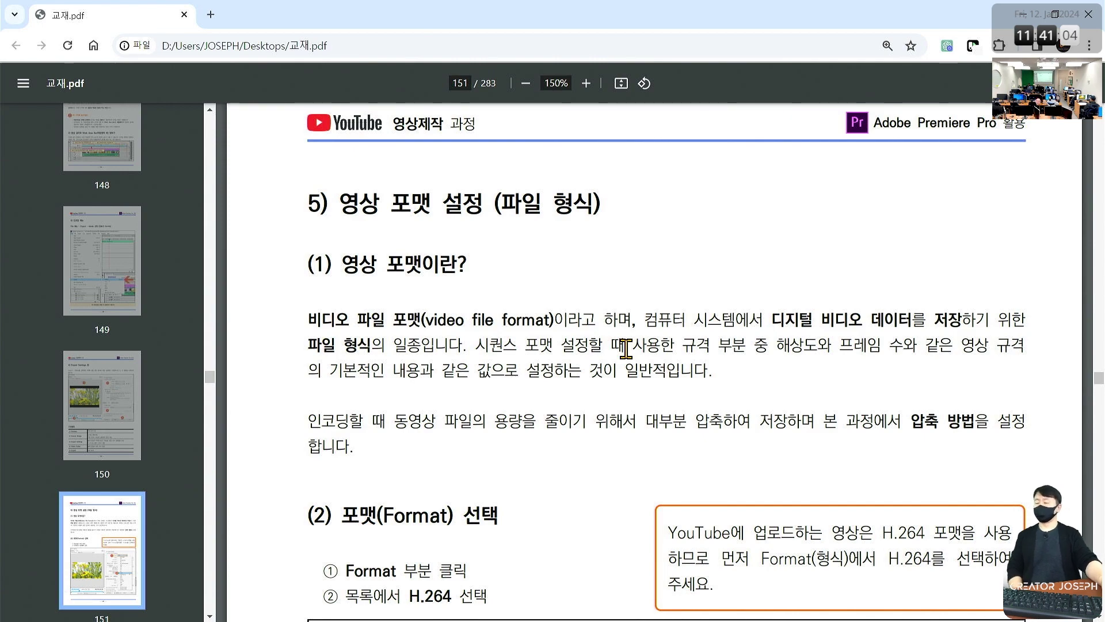
Step: Scroll the textbook up to page 150's Export Settings figure and back to page 151
{"action": "scroll", "coordinate": [627, 349], "scroll_direction": "down", "scroll_amount": 2}
{"action": "scroll", "coordinate": [626, 349], "scroll_direction": "up", "scroll_amount": 5}
{"action": "scroll", "coordinate": [627, 348], "scroll_direction": "up", "scroll_amount": 4}
{"action": "scroll", "coordinate": [626, 348], "scroll_direction": "up", "scroll_amount": 2}
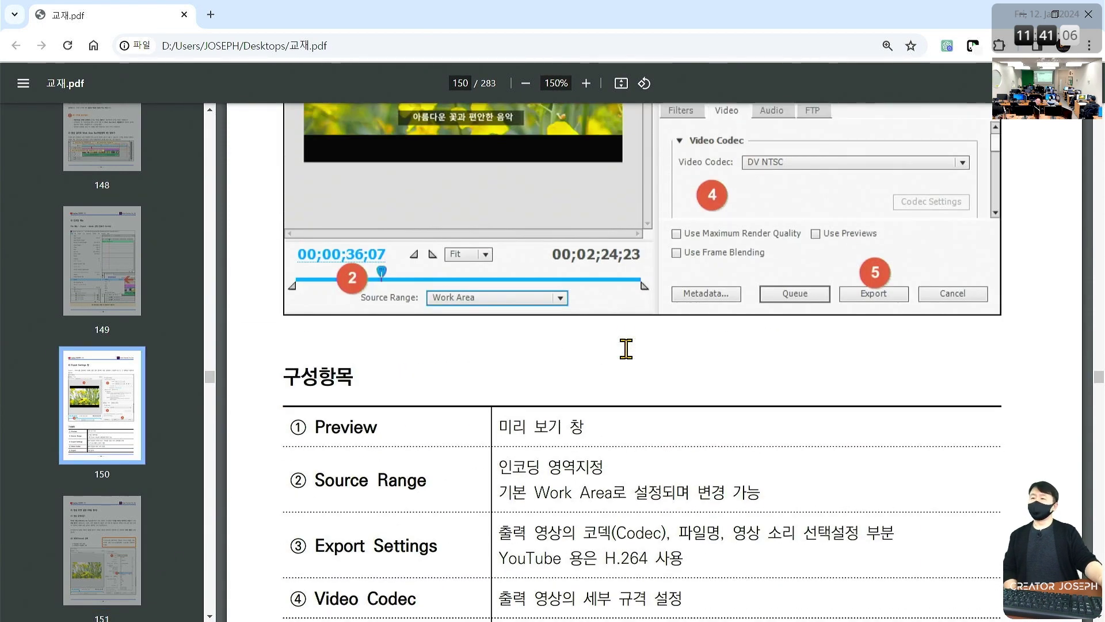
{"action": "scroll", "coordinate": [626, 348], "scroll_direction": "up", "scroll_amount": 5}
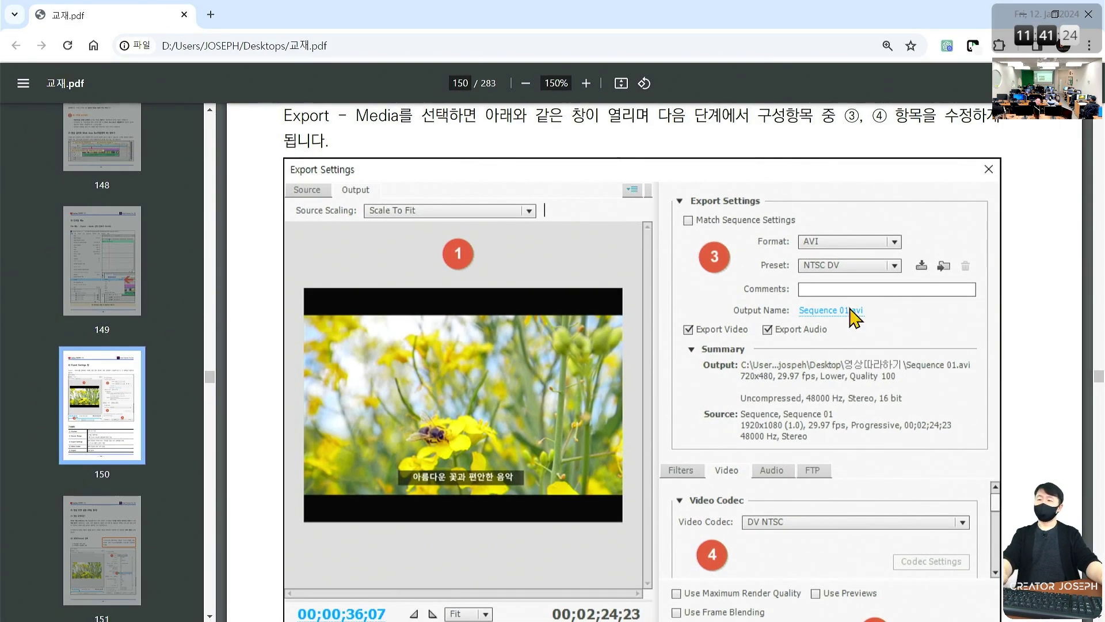
{"action": "scroll", "coordinate": [824, 316], "scroll_direction": "down", "scroll_amount": 5}
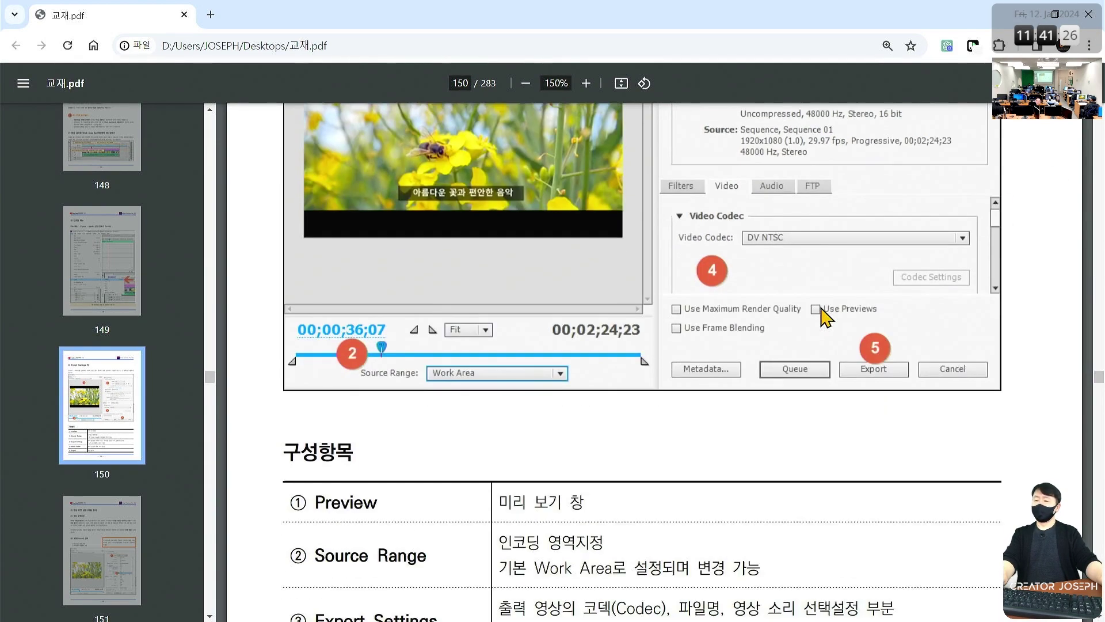
{"action": "scroll", "coordinate": [824, 317], "scroll_direction": "down", "scroll_amount": 5}
{"action": "scroll", "coordinate": [824, 317], "scroll_direction": "down", "scroll_amount": 5}
{"action": "scroll", "coordinate": [825, 317], "scroll_direction": "down", "scroll_amount": 2}
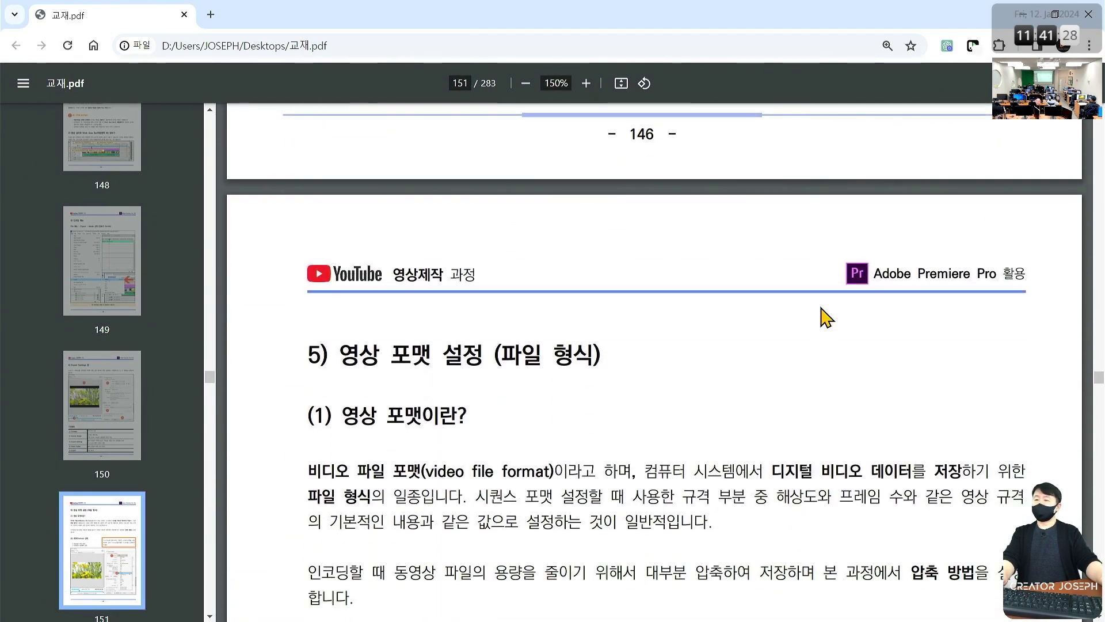
{"action": "scroll", "coordinate": [824, 317], "scroll_direction": "down", "scroll_amount": 4}
Step: Return to Premiere Pro and set the Sequence 01 playhead to 00;00;06;19
{"action": "key", "text": "super+d"}
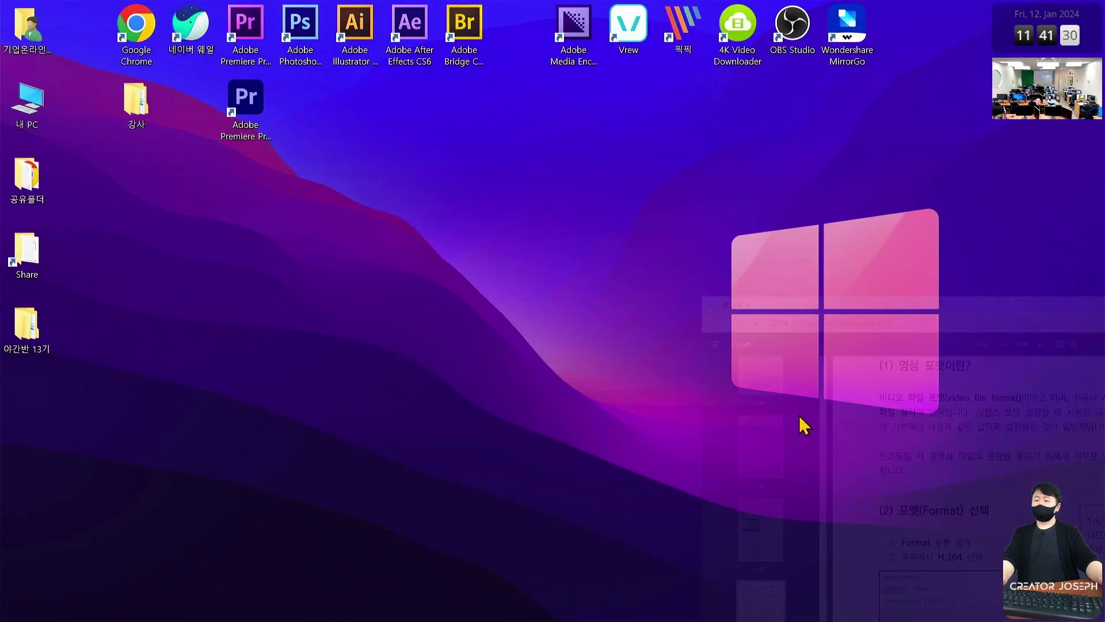
{"action": "key", "text": "alt+Tab"}
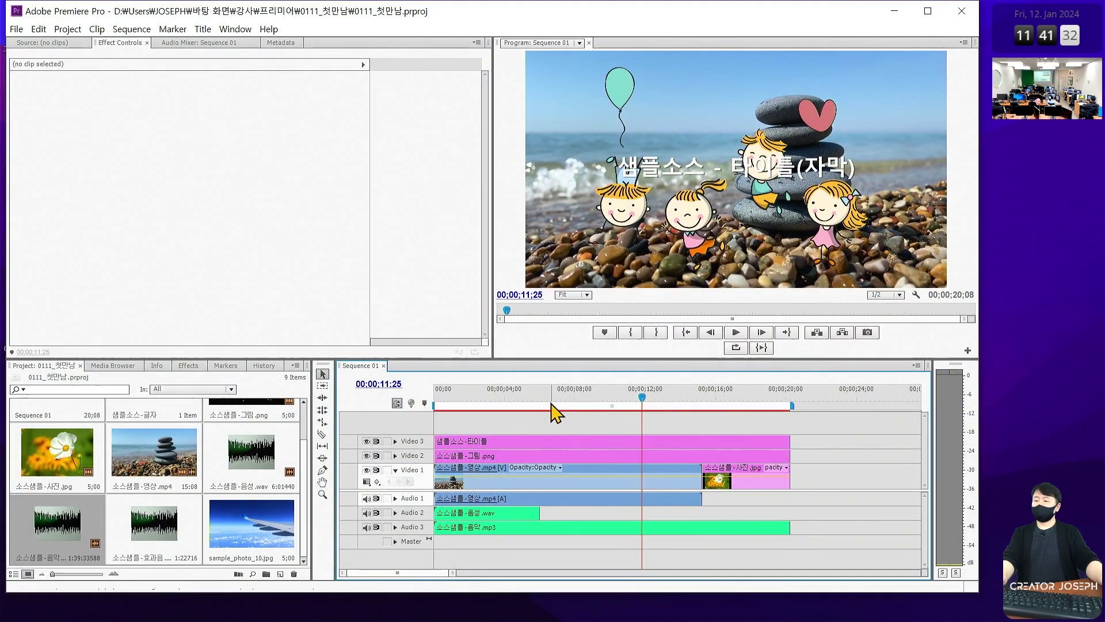
{"action": "left_click", "coordinate": [550, 403]}
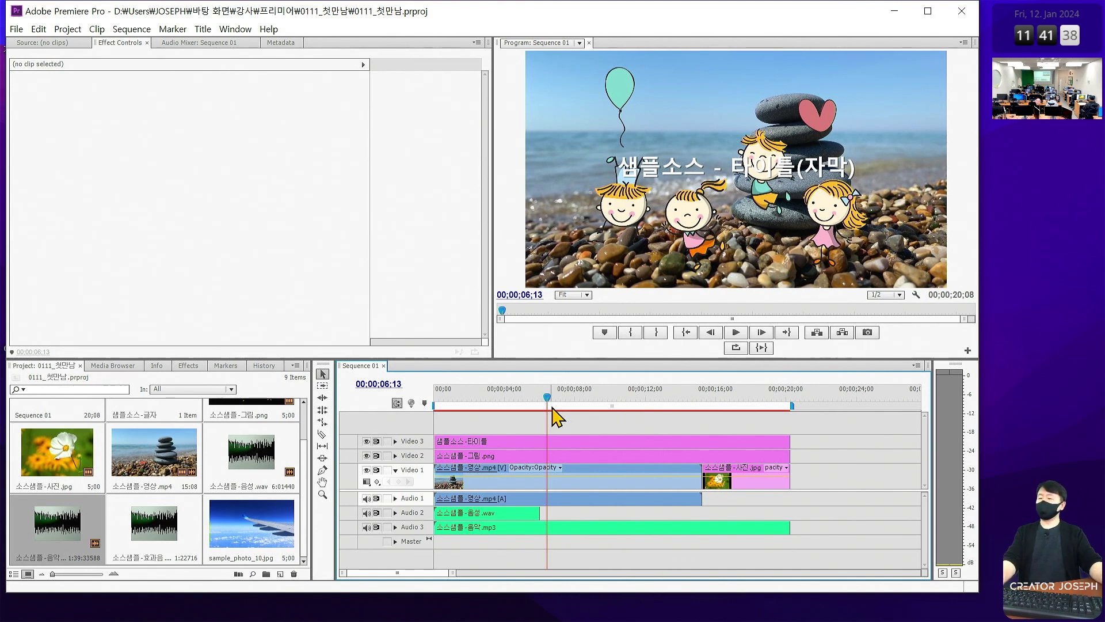
{"action": "left_click", "coordinate": [551, 408]}
{"action": "left_click_drag", "start_coordinate": [818, 427], "coordinate": [879, 445]}
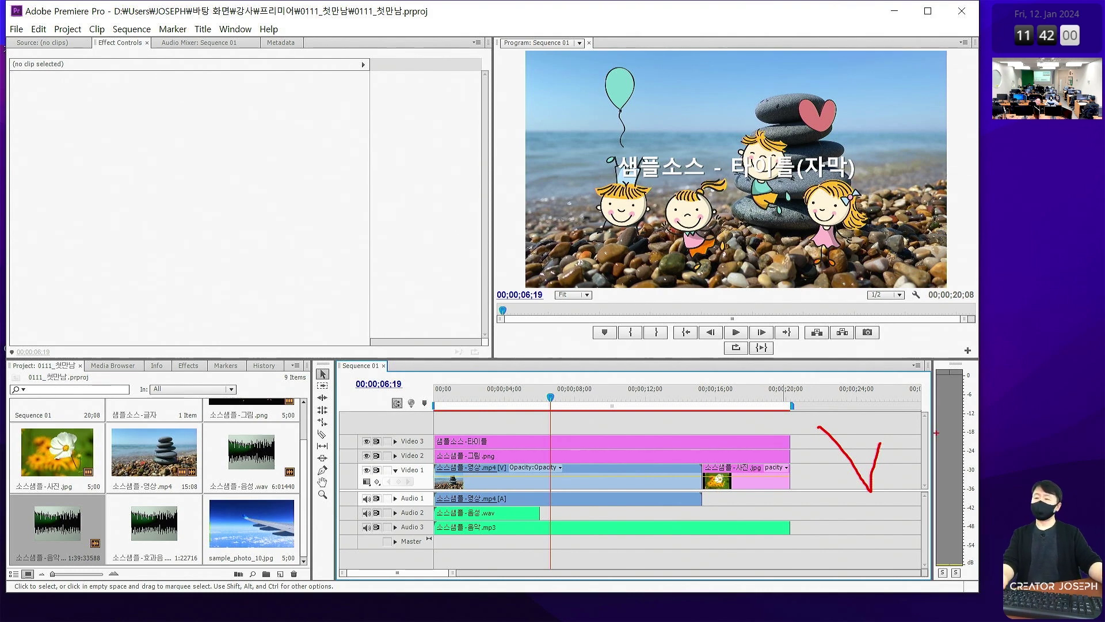
{"action": "key", "text": "Escape"}
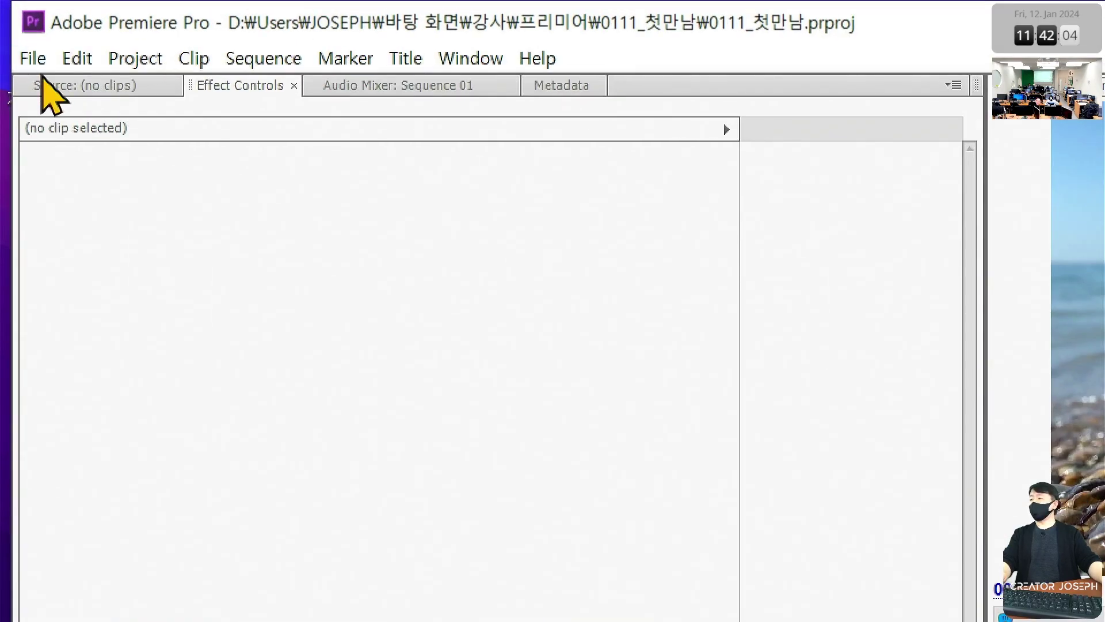
Step: Open File > Export > Media and select H.264 as the export format
{"action": "left_click", "coordinate": [18, 29]}
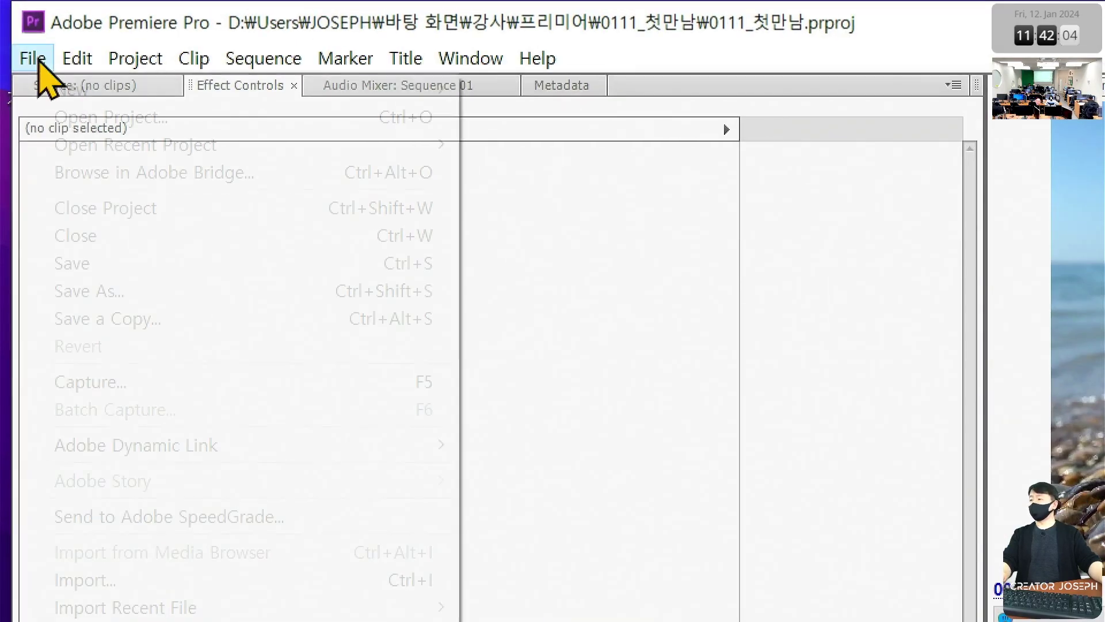
{"action": "mouse_move", "coordinate": [190, 524]}
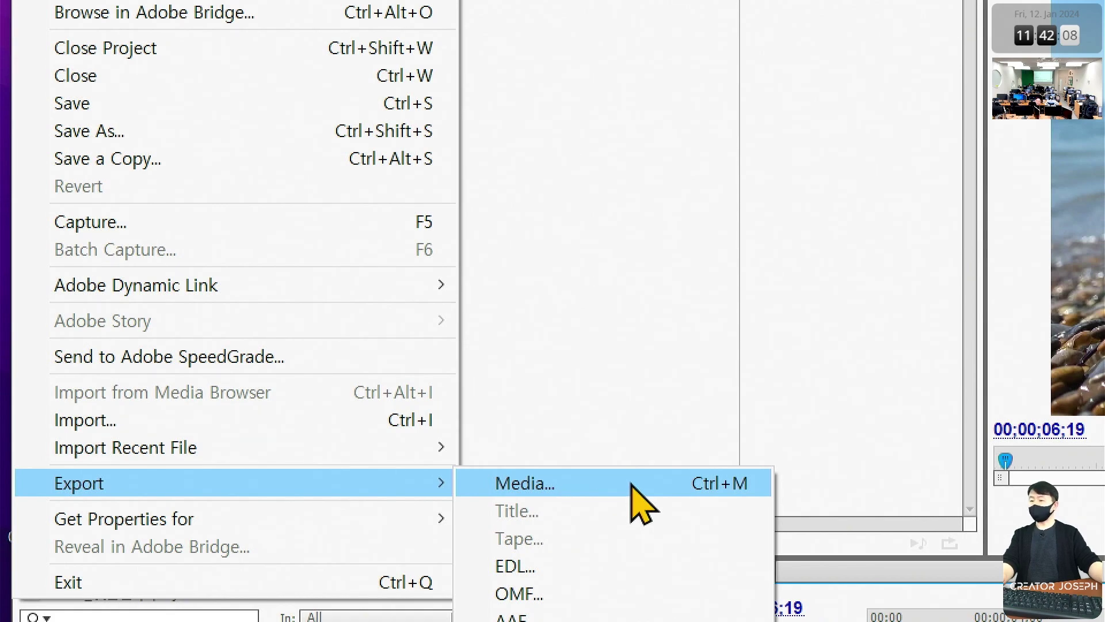
{"action": "left_click", "coordinate": [631, 485]}
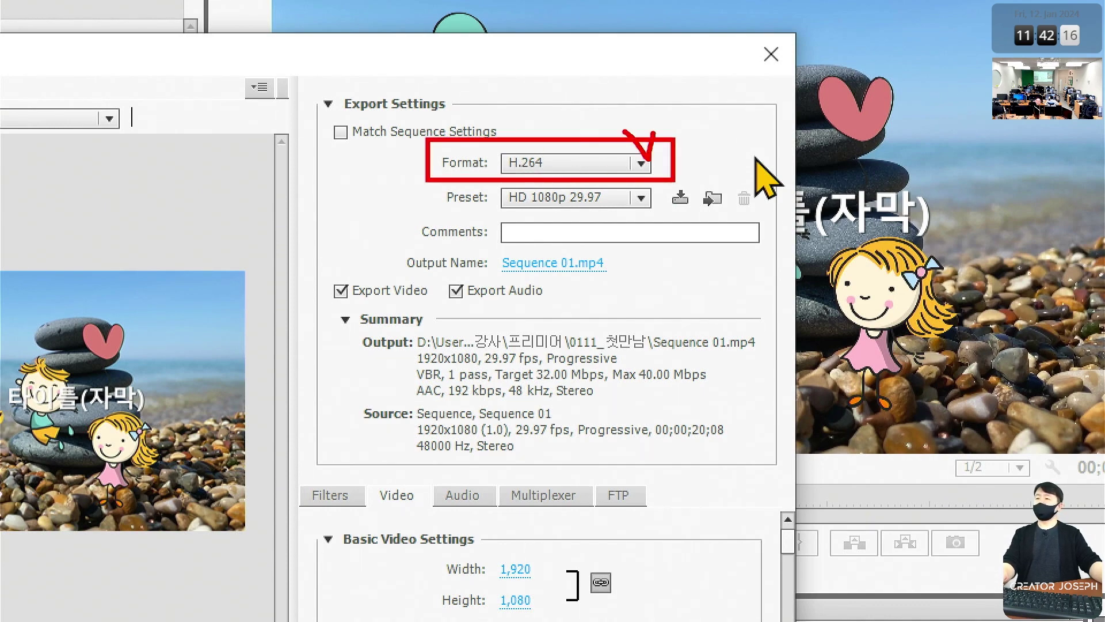
{"action": "left_click", "coordinate": [645, 163]}
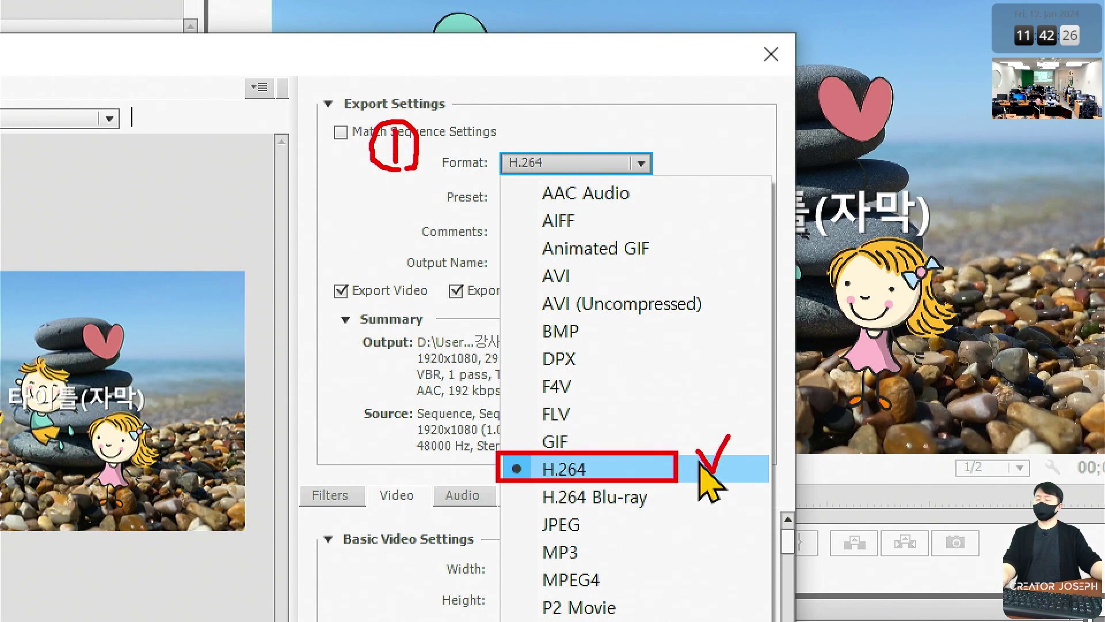
{"action": "left_click", "coordinate": [700, 466]}
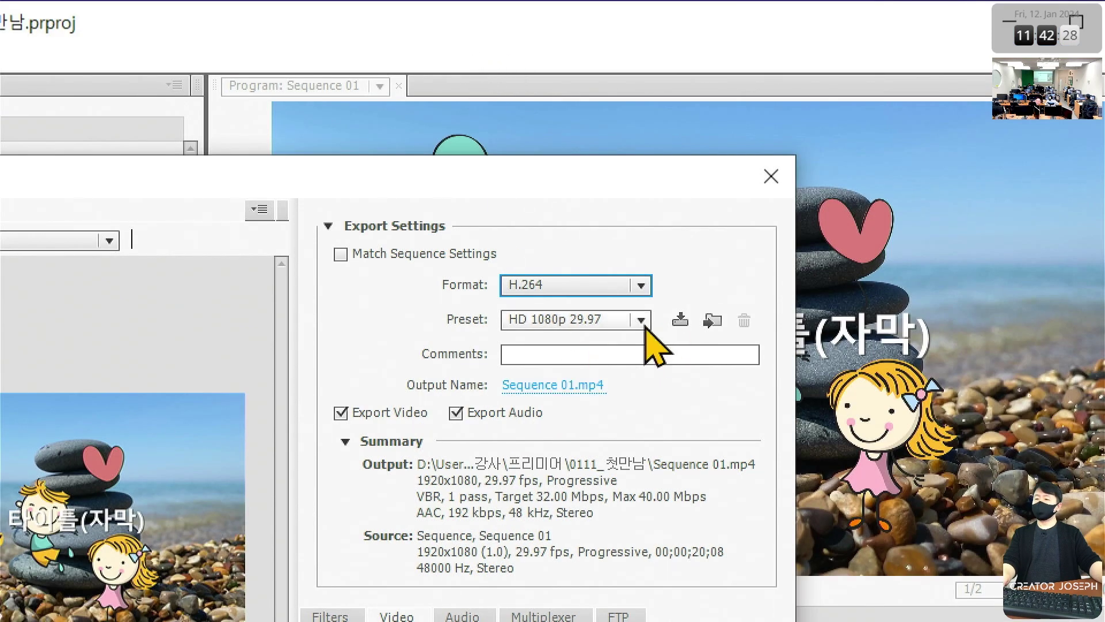
Step: Delete the saved 유튜브 쇼츠 and Youtube Shorts custom export presets
{"action": "left_click", "coordinate": [641, 321]}
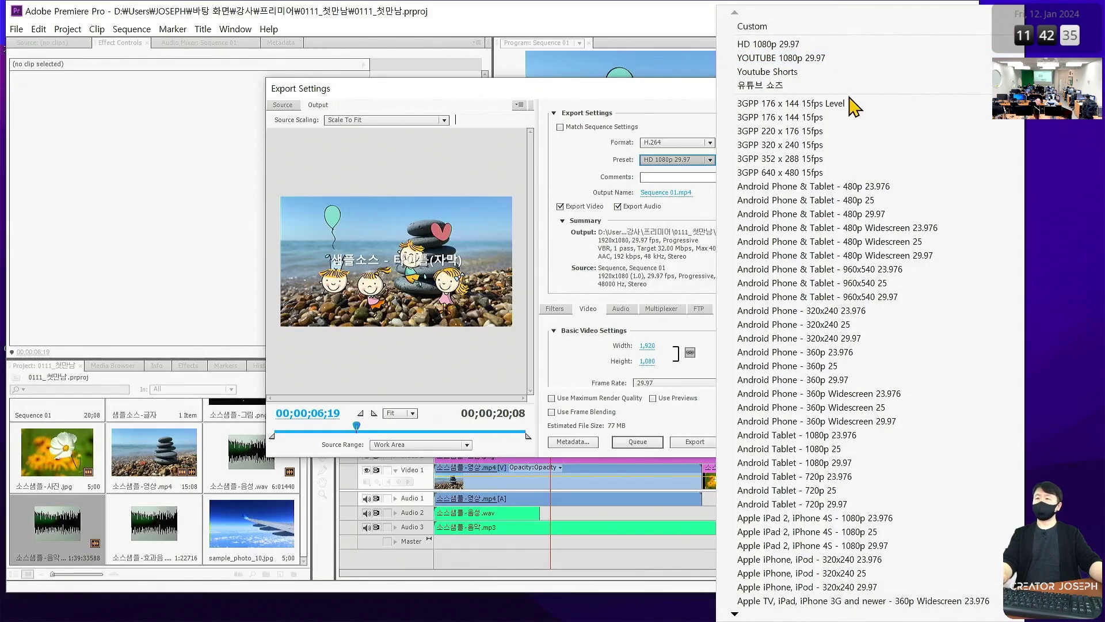
{"action": "left_click", "coordinate": [530, 170]}
{"action": "left_click", "coordinate": [762, 159]}
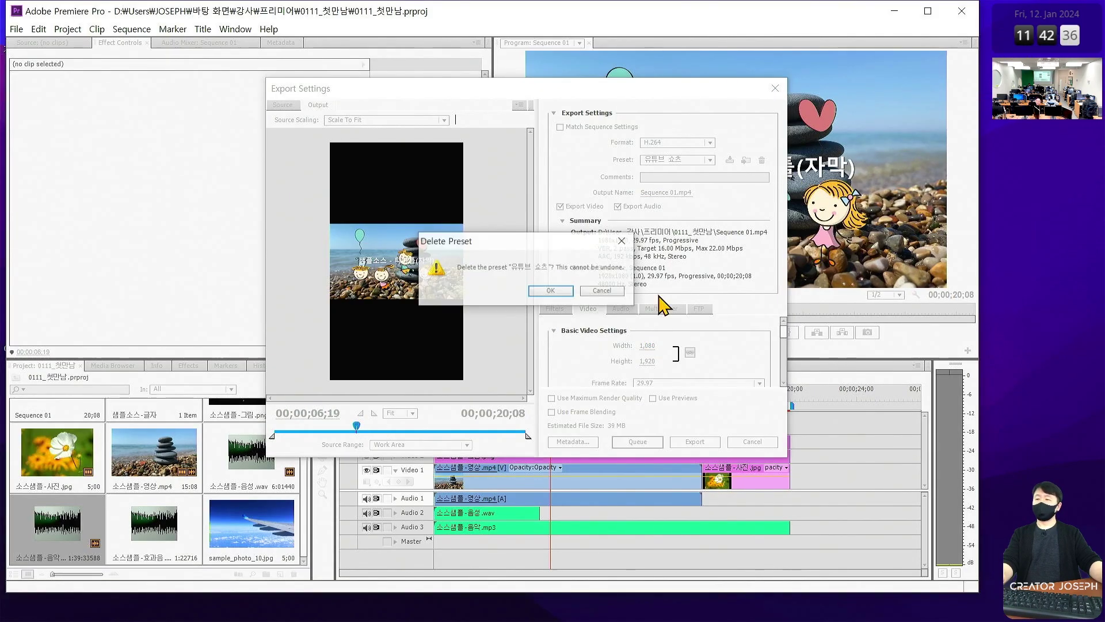
{"action": "left_click", "coordinate": [554, 297]}
{"action": "left_click", "coordinate": [711, 160]}
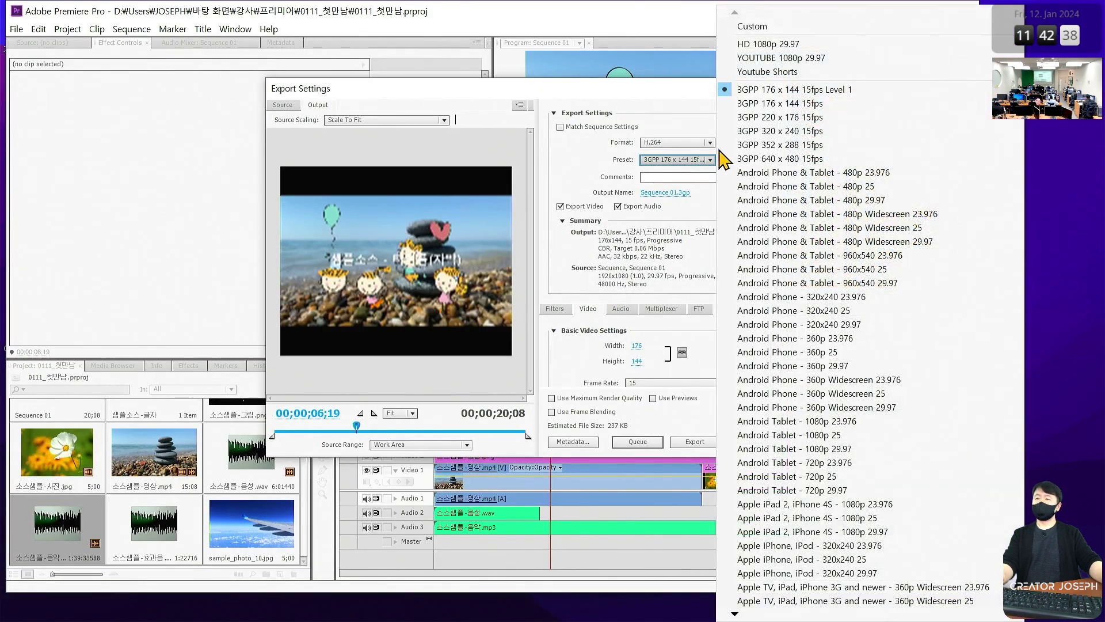
{"action": "left_click", "coordinate": [769, 72]}
{"action": "left_click", "coordinate": [762, 159]}
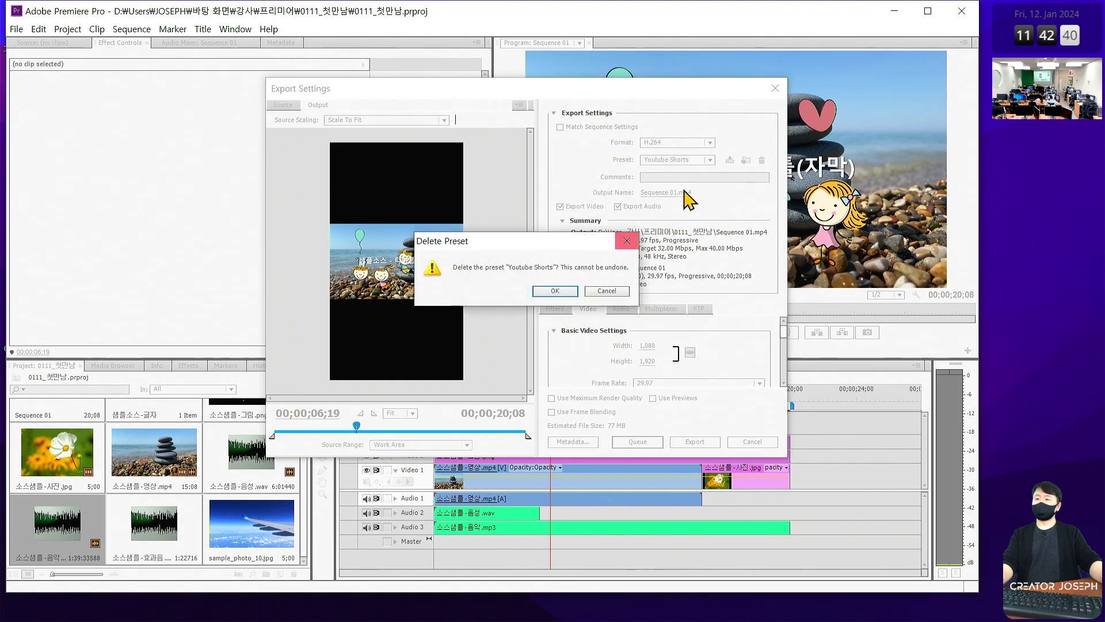
{"action": "left_click", "coordinate": [556, 291]}
Step: Delete the YOUTUBE 1080p 29.97 and HD 1080p 29.97 presets, then choose Android Tablet - 1080p 29.97
{"action": "left_click", "coordinate": [710, 160]}
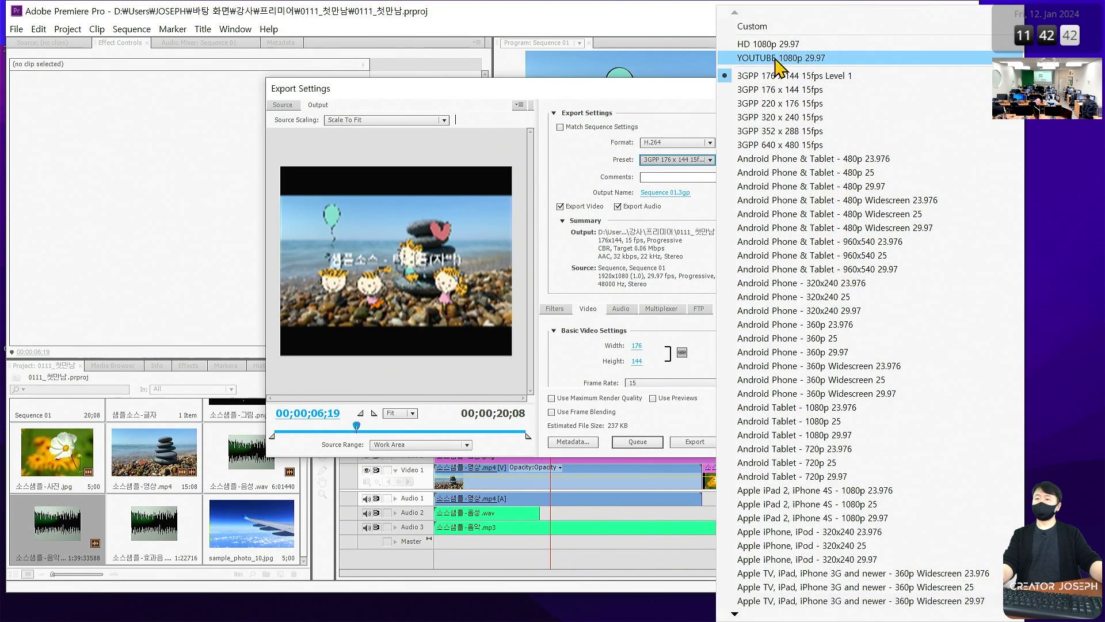
{"action": "left_click", "coordinate": [771, 57]}
{"action": "left_click", "coordinate": [762, 159]}
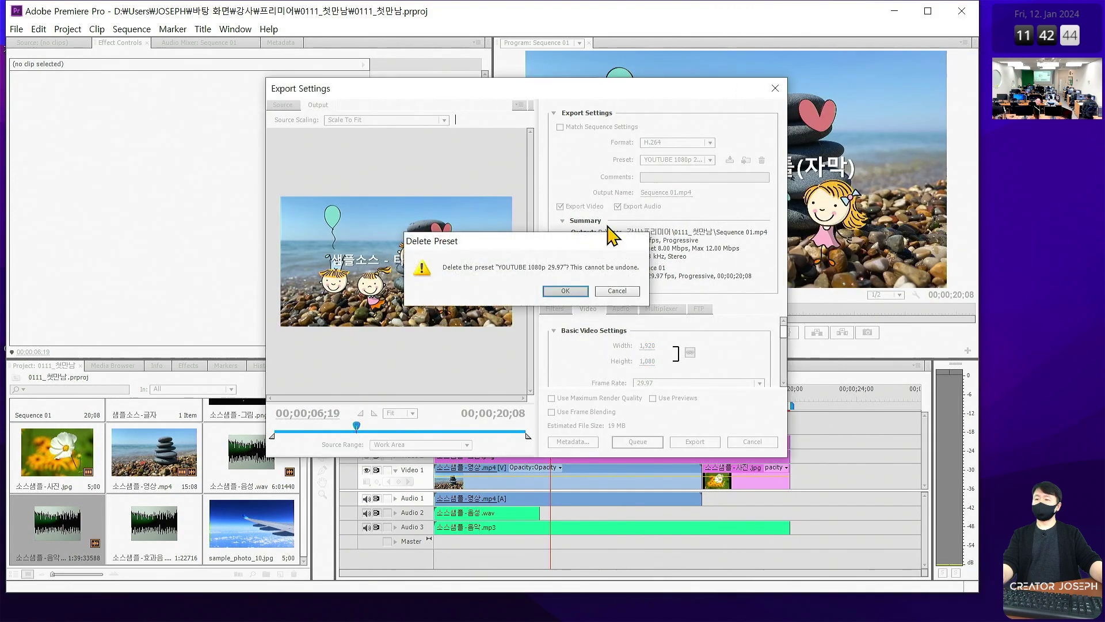
{"action": "key", "text": "Return"}
{"action": "left_click", "coordinate": [710, 159]}
{"action": "left_click", "coordinate": [794, 44]}
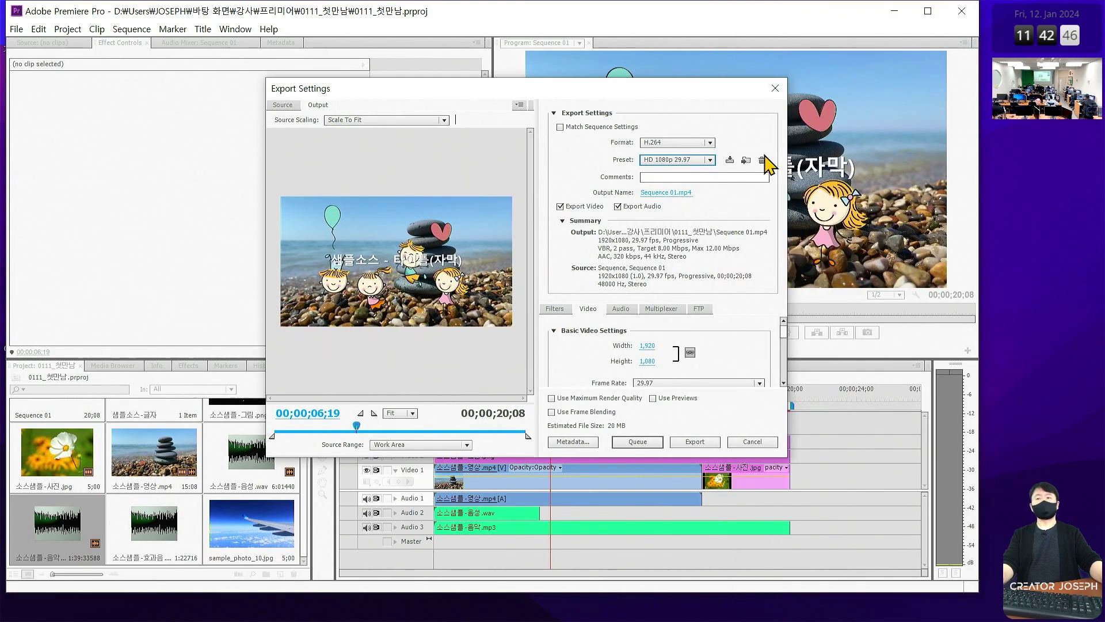
{"action": "left_click", "coordinate": [761, 160]}
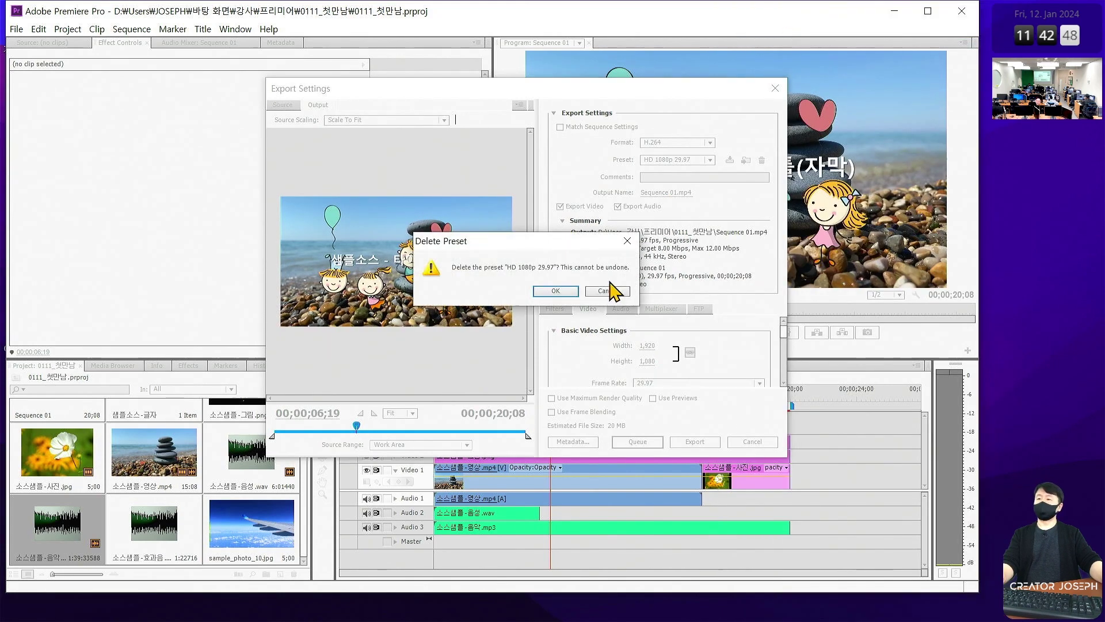
{"action": "left_click", "coordinate": [556, 291]}
{"action": "left_click", "coordinate": [710, 159]}
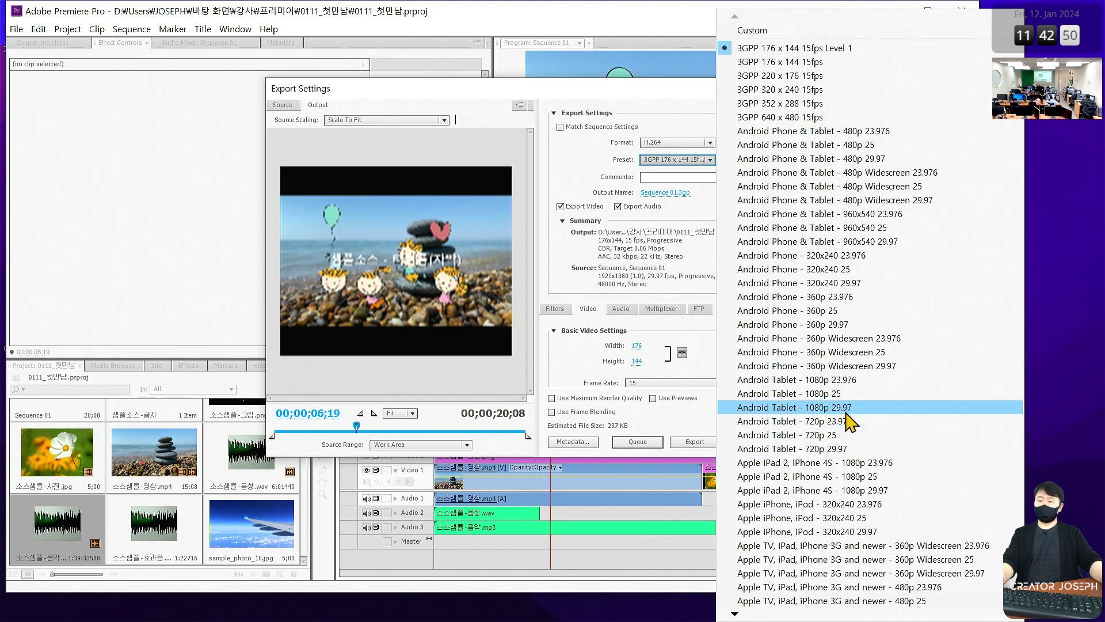
{"action": "left_click", "coordinate": [864, 414]}
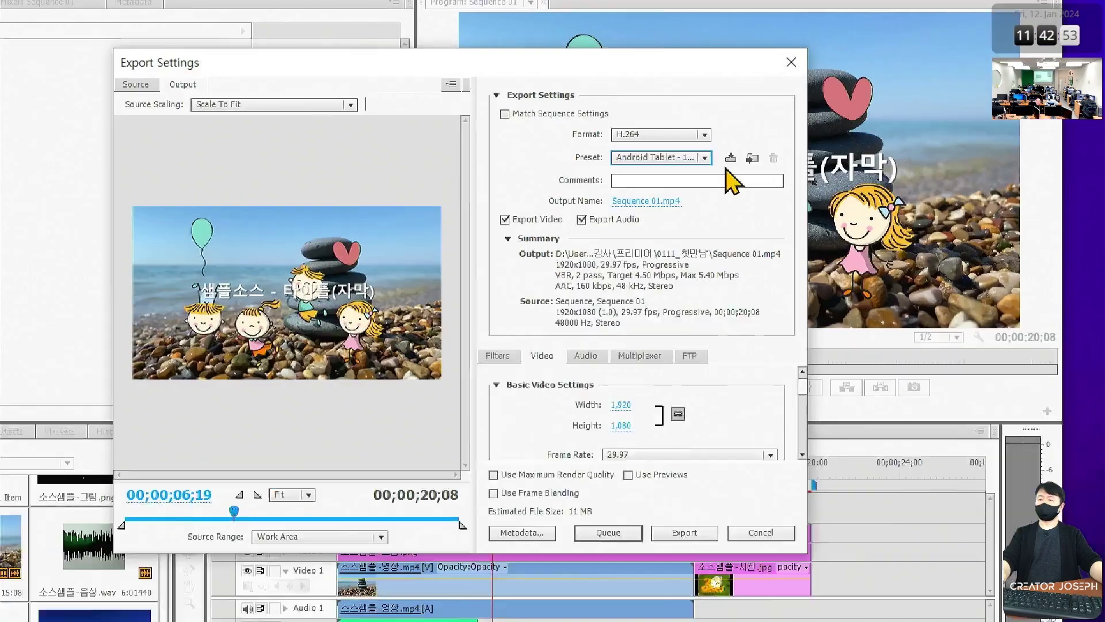
{"action": "left_click", "coordinate": [710, 159]}
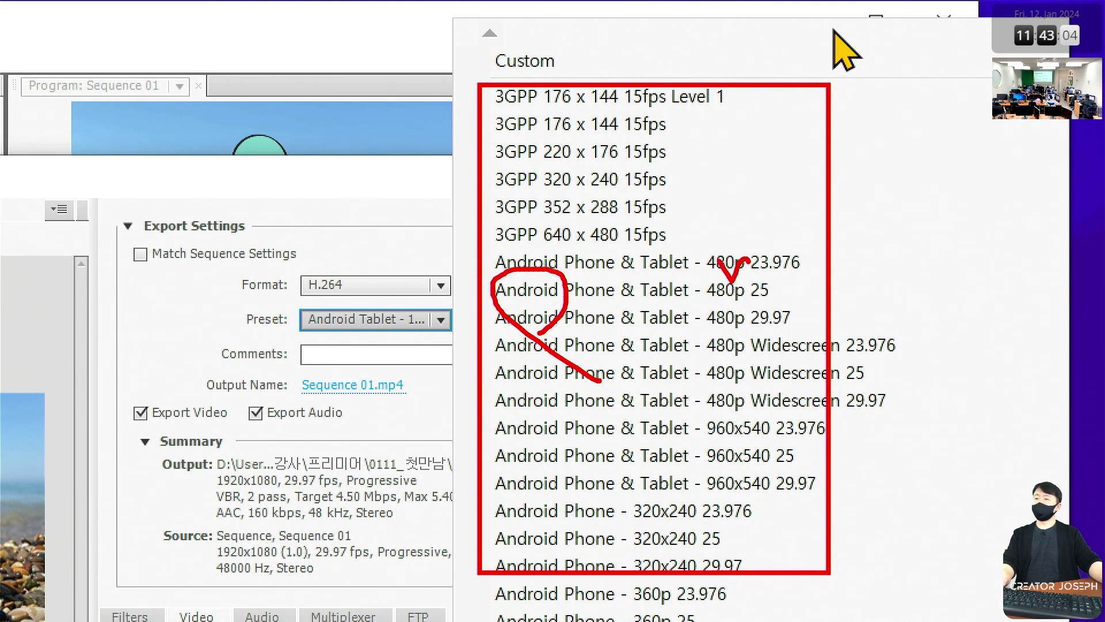
Step: Pick the built-in HD 1080p 29.97 preset from the Preset list
{"action": "key", "text": "Escape"}
{"action": "left_click", "coordinate": [440, 320]}
{"action": "scroll", "coordinate": [723, 483], "scroll_direction": "down", "scroll_amount": 6}
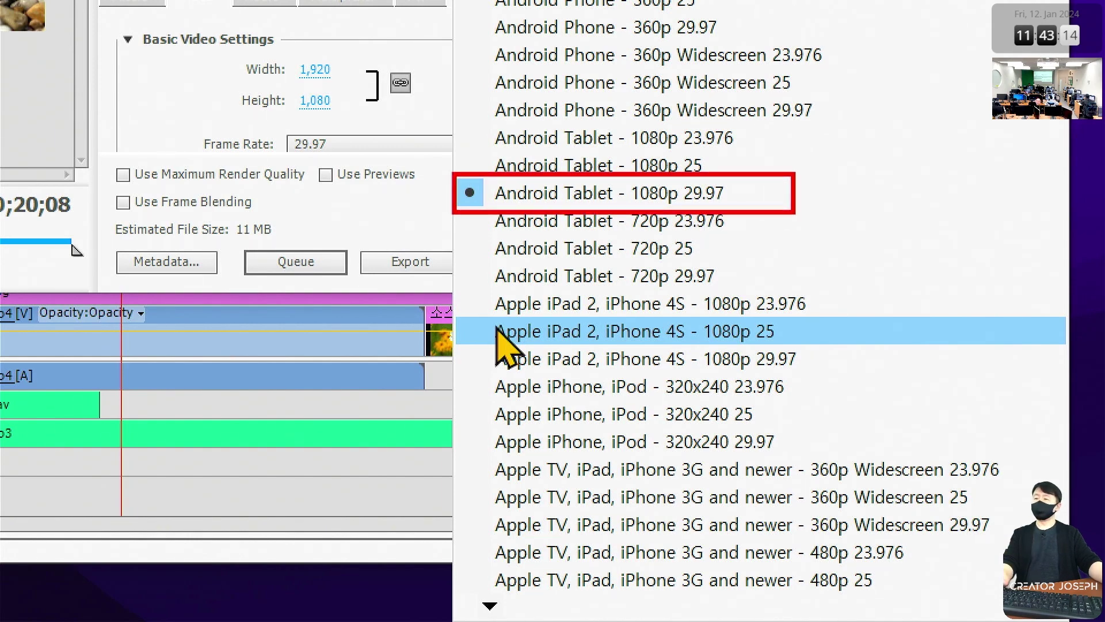
{"action": "left_click", "coordinate": [575, 192]}
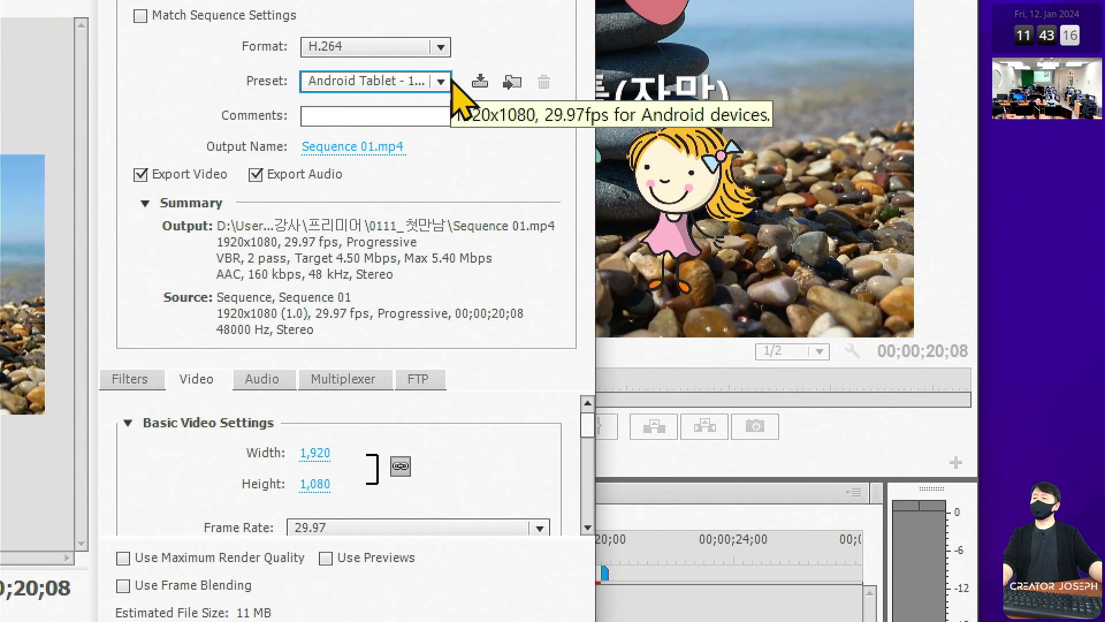
{"action": "left_click", "coordinate": [452, 81]}
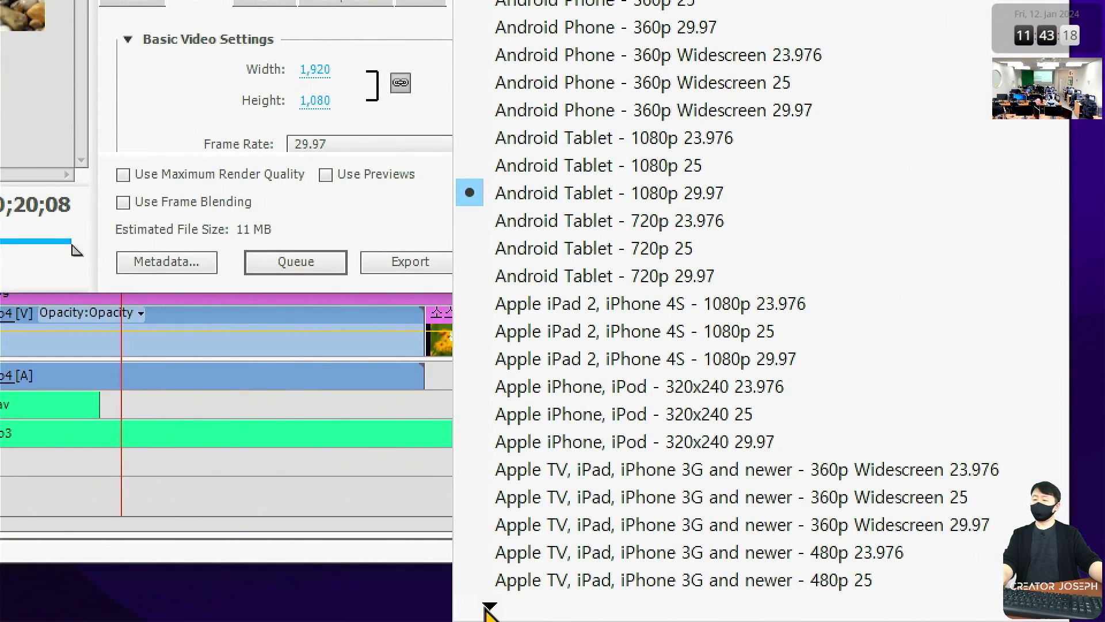
{"action": "mouse_move", "coordinate": [488, 610]}
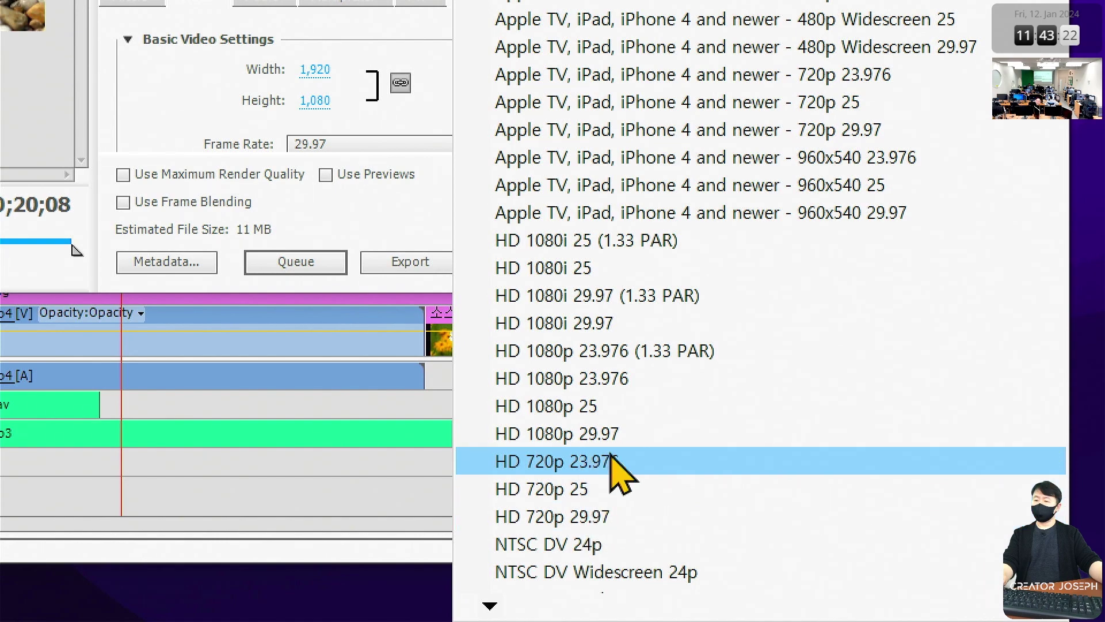
{"action": "left_click", "coordinate": [611, 443]}
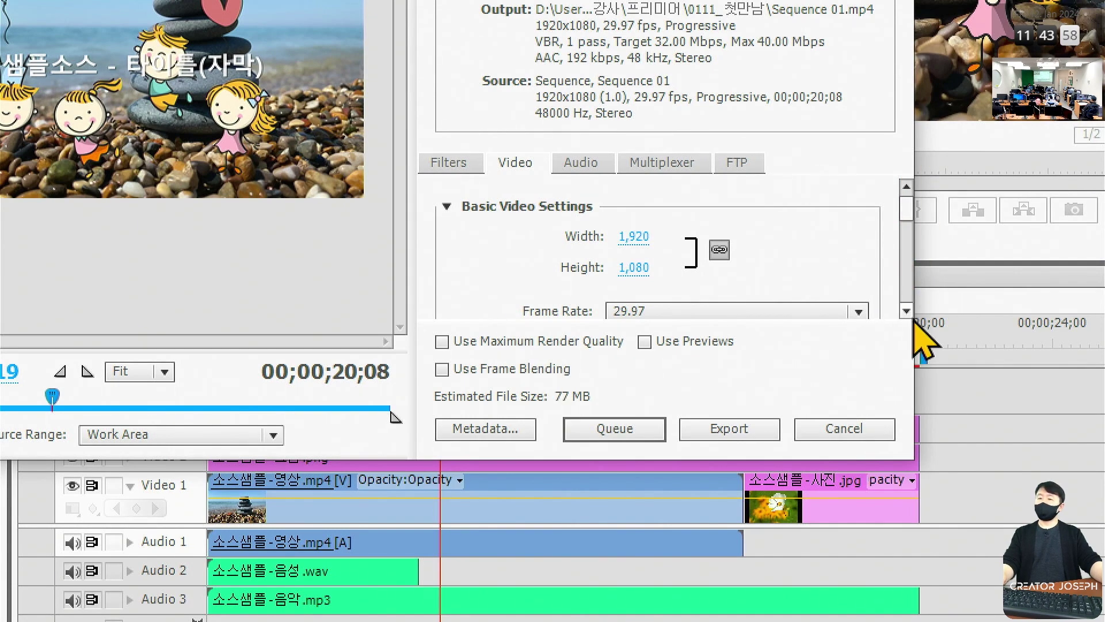
Step: Bring the Video tab's Bitrate Settings into view: VBR, 1 pass, 32 Mbps target, 40 Mbps maximum
{"action": "left_click", "coordinate": [909, 312]}
{"action": "left_click_drag", "start_coordinate": [909, 312], "coordinate": [909, 312]}
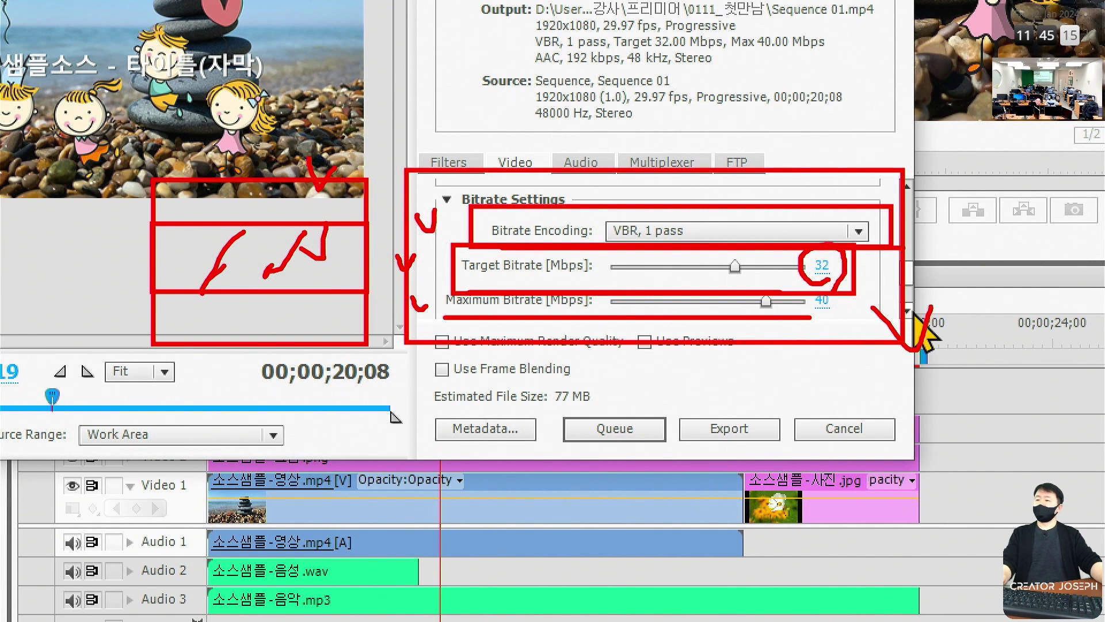
Step: Highlight the 32 Mbps target and 40 Mbps maximum bitrate rows, and keep encoding at VBR, 1 pass
{"action": "key", "text": "Escape"}
{"action": "left_click_drag", "start_coordinate": [431, 228], "coordinate": [868, 289]}
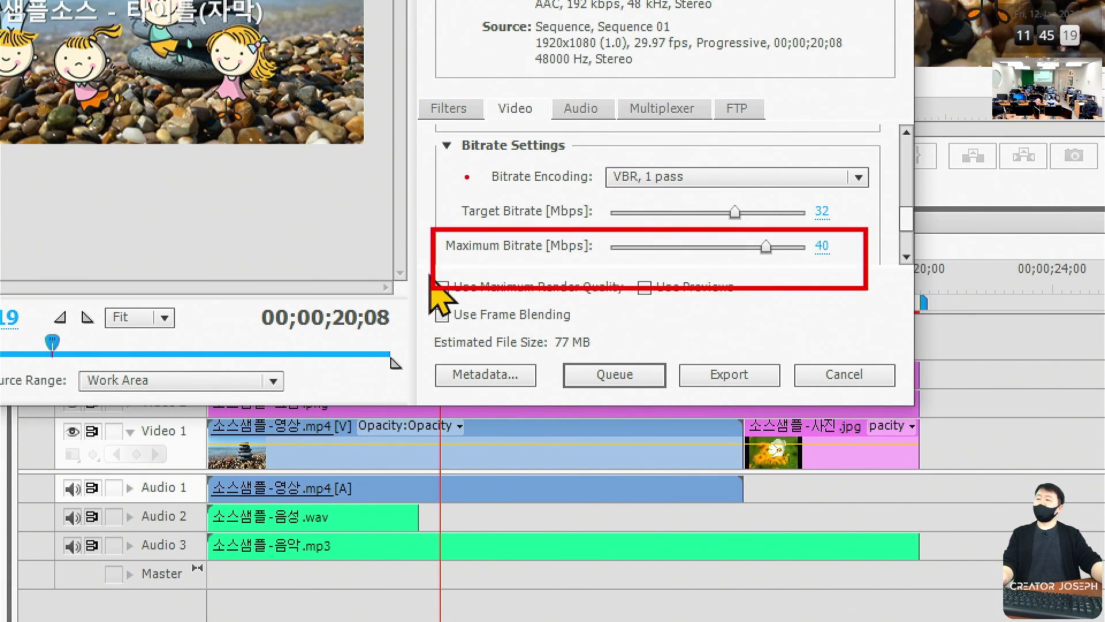
{"action": "left_click_drag", "start_coordinate": [443, 185], "coordinate": [856, 225]}
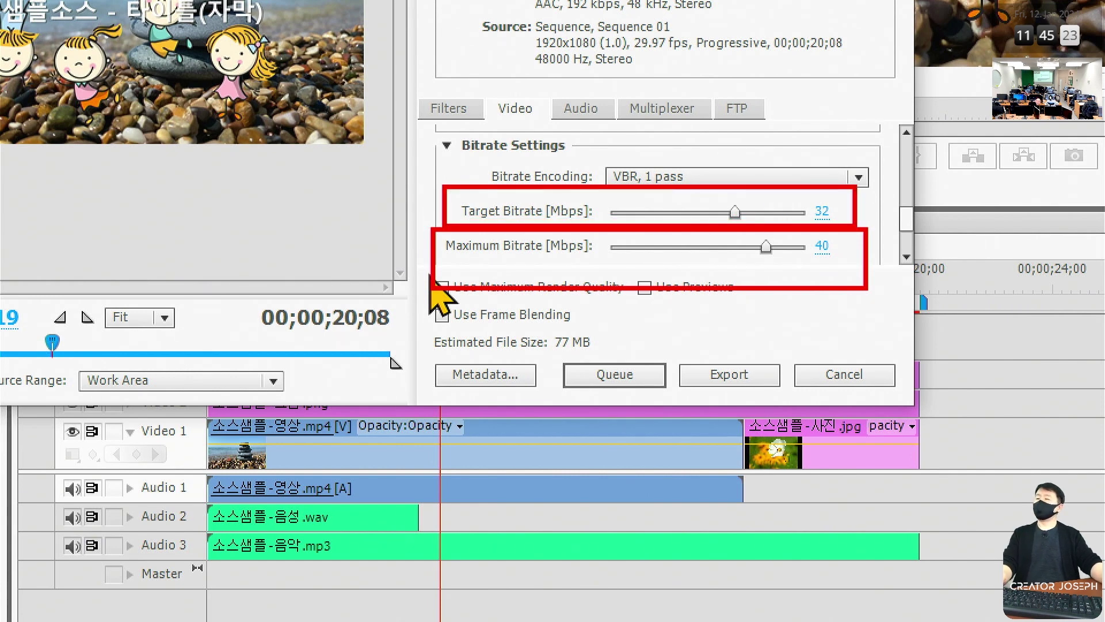
{"action": "left_click_drag", "start_coordinate": [797, 233], "coordinate": [858, 276]}
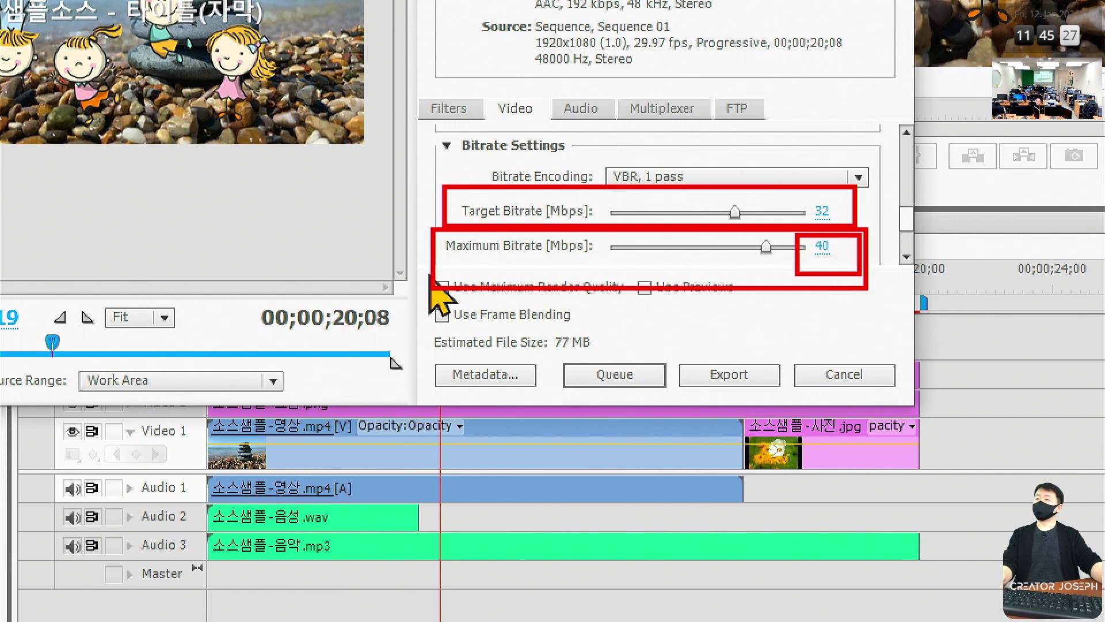
{"action": "left_click_drag", "start_coordinate": [405, 214], "coordinate": [413, 269]}
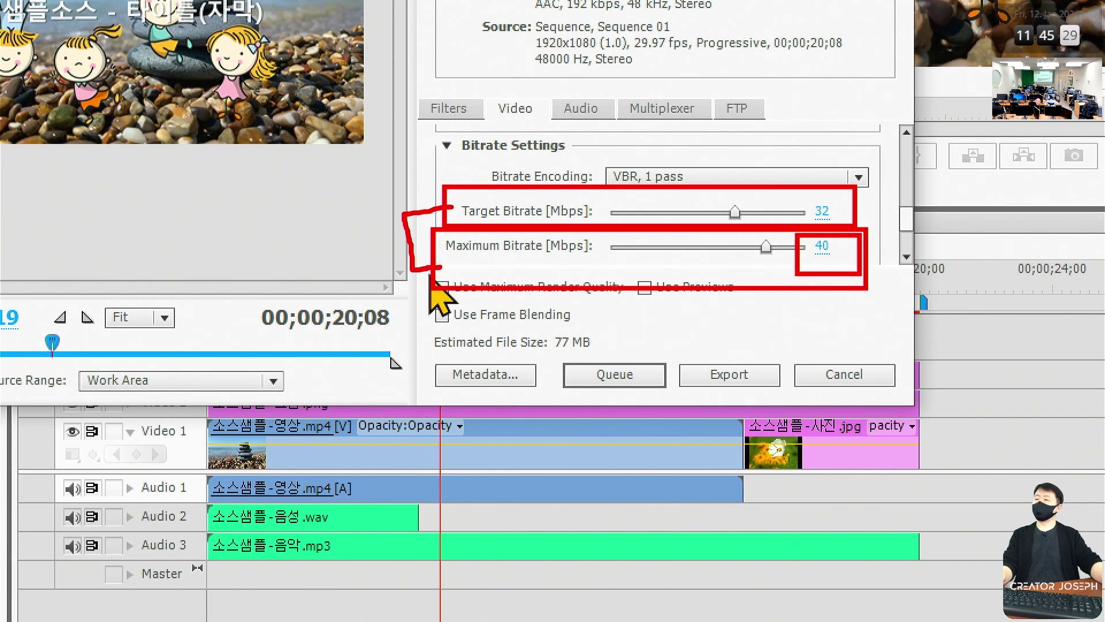
{"action": "key", "text": "Escape"}
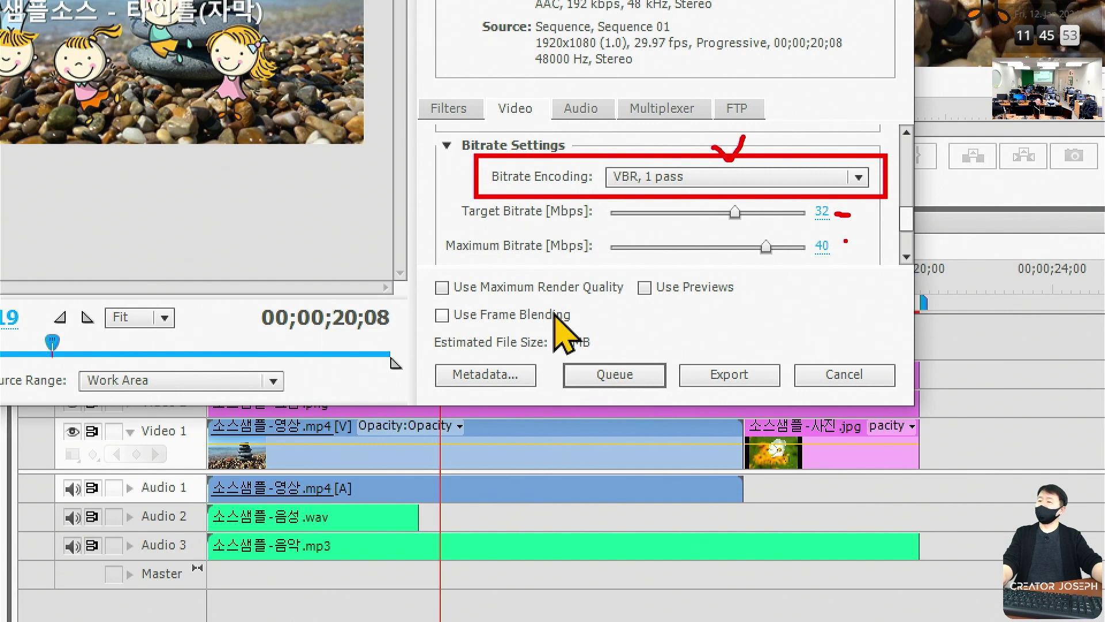
{"action": "left_click", "coordinate": [859, 177]}
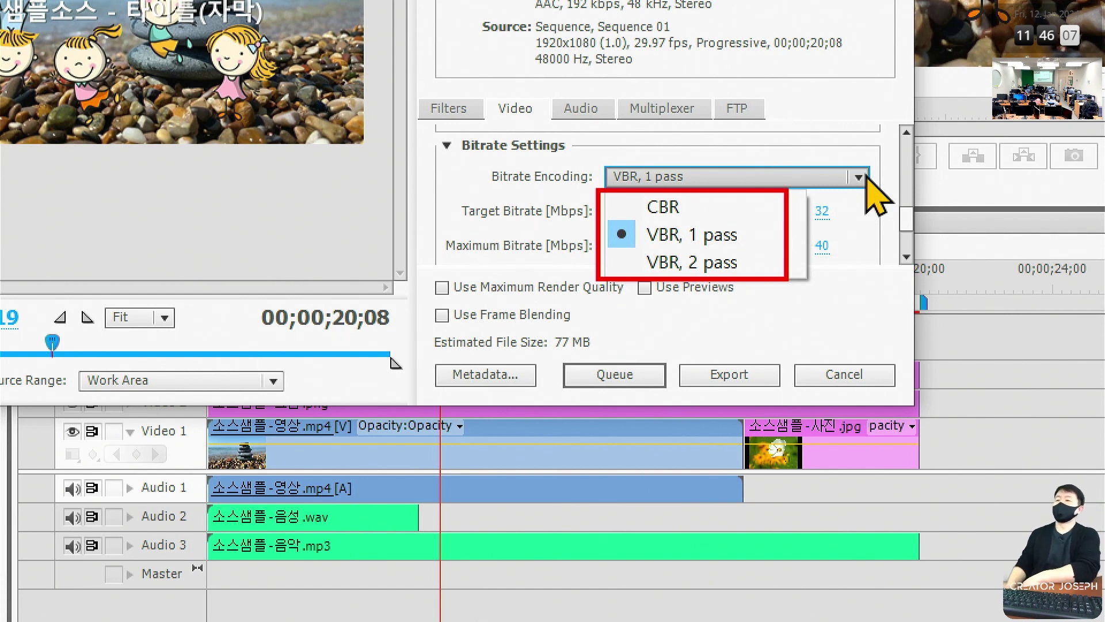
{"action": "left_click", "coordinate": [868, 180]}
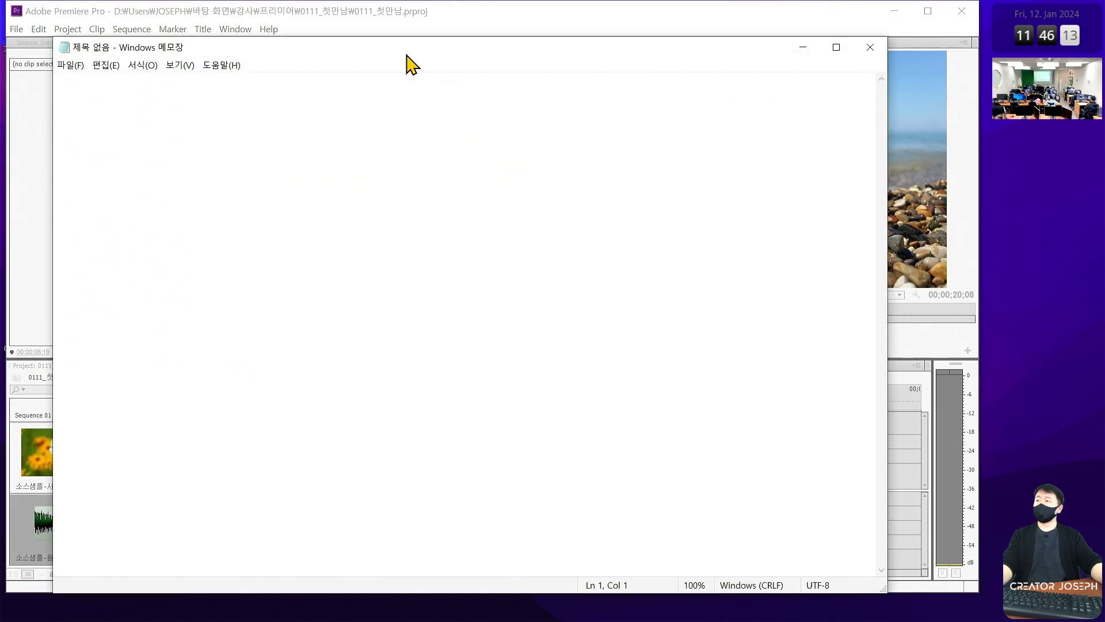
Step: Resize the Notepad window and write the heading '압축방식' on the first line
{"action": "mouse_move", "coordinate": [382, 50]}
{"action": "left_mouse_down"}
{"action": "mouse_move", "coordinate": [357, 29]}
{"action": "mouse_move", "coordinate": [382, 91]}
{"action": "left_mouse_up"}
{"action": "left_click_drag", "start_coordinate": [304, 103], "coordinate": [313, 71]}
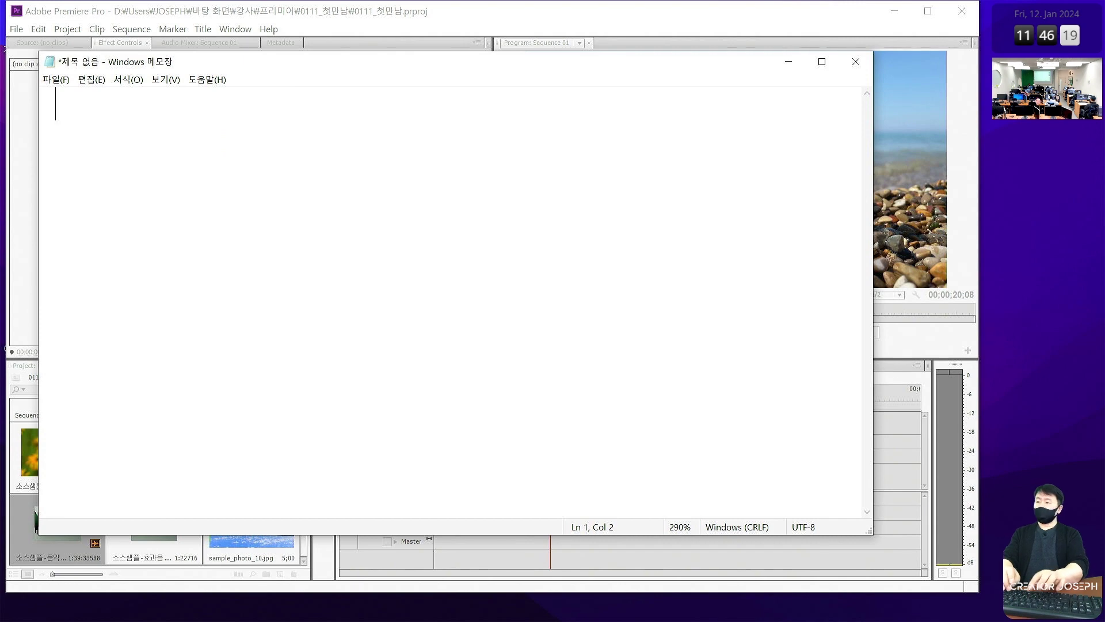
{"action": "key", "text": "BackSpace"}
{"action": "key", "text": "BackSpace"}
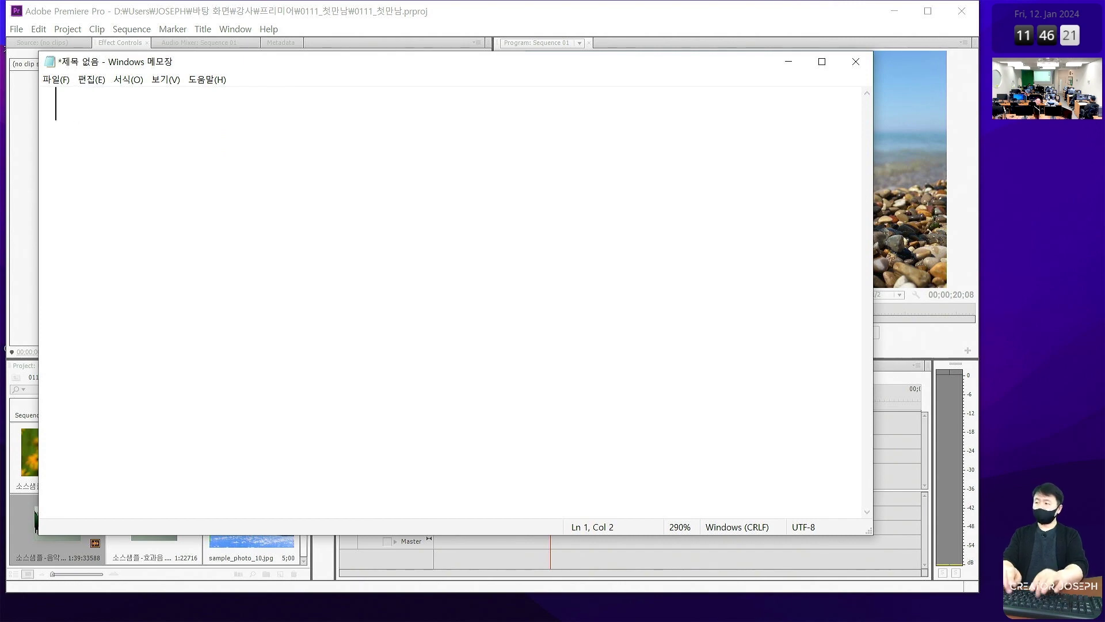
{"action": "type", "text": "압추ㄱ방식"}
{"action": "key", "text": "Return"}
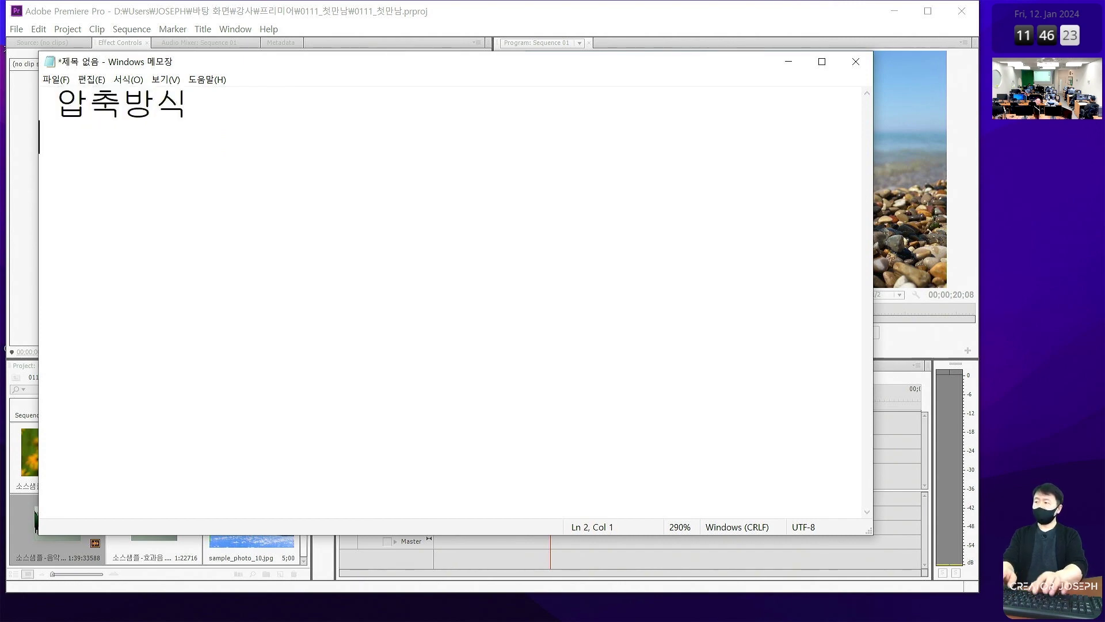
Step: Add the labels CBR and VBR on the lines below the heading
{"action": "key", "text": "BackSpace"}
{"action": "type", "text": "CB"}
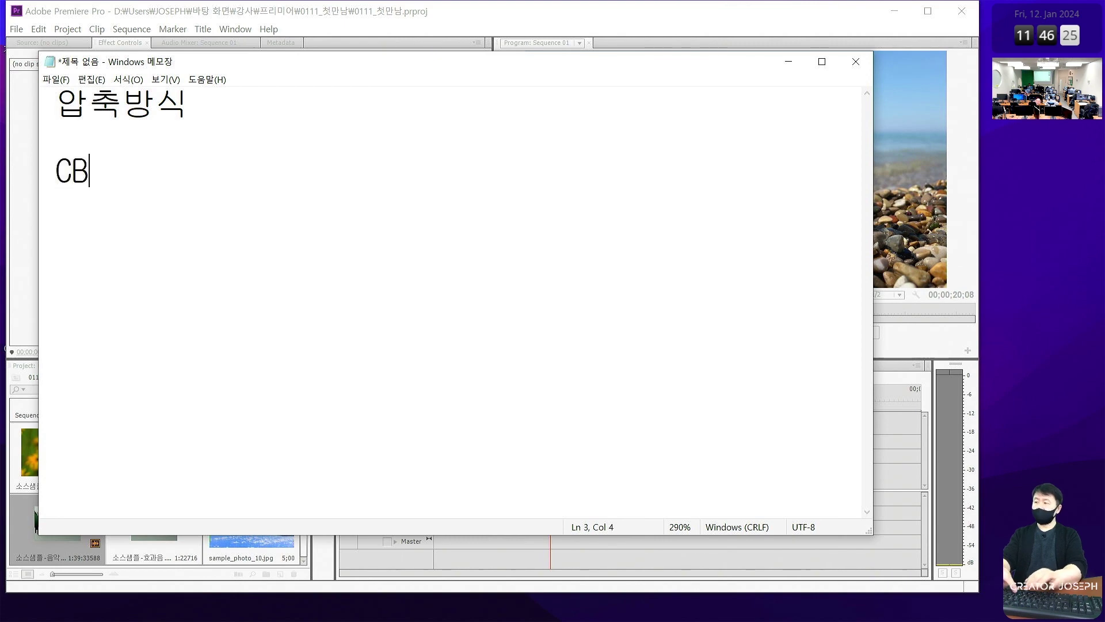
{"action": "type", "text": "F"}
{"action": "key", "text": "BackSpace"}
{"action": "type", "text": "R"}
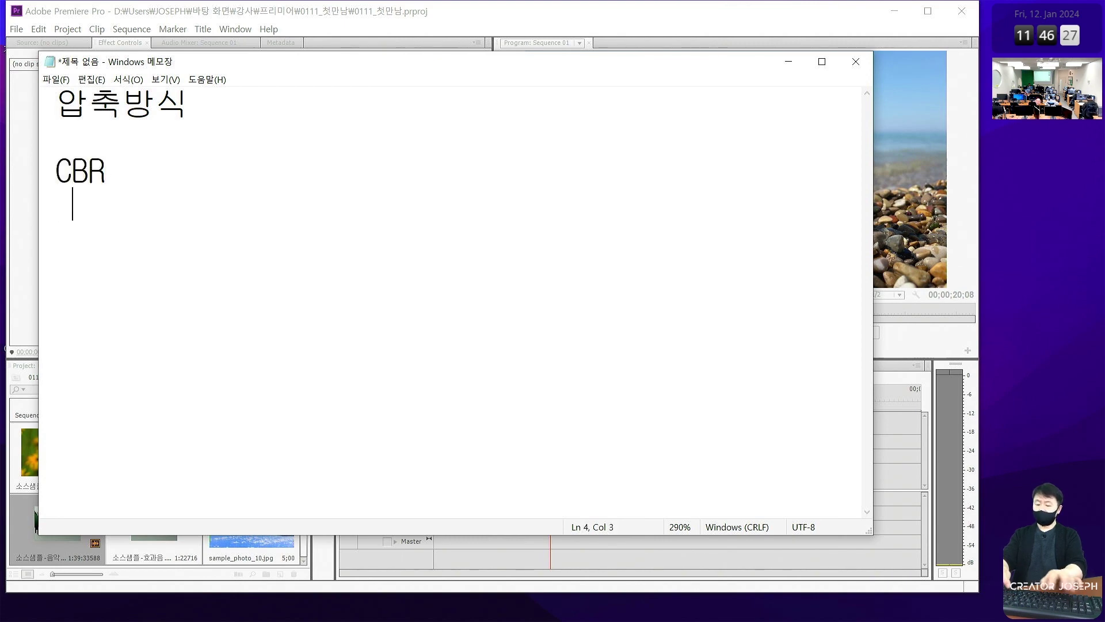
{"action": "type", "text": "\\"}
{"action": "key", "text": "BackSpace"}
{"action": "key", "text": "BackSpace"}
{"action": "type", "text": "V"}
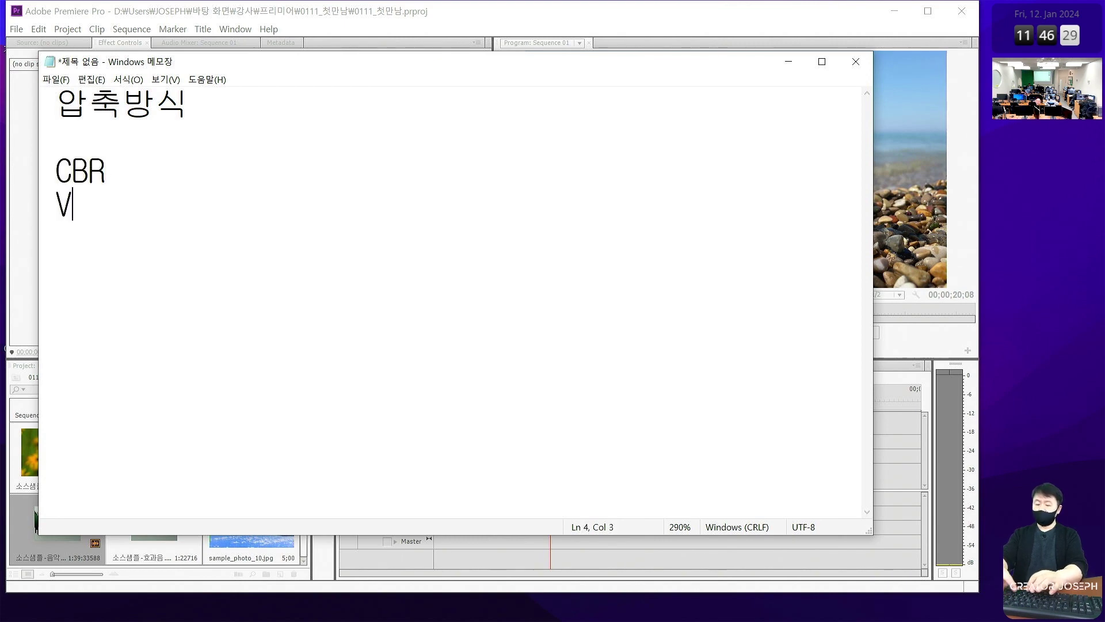
{"action": "type", "text": "BR"}
Step: Describe CBR as '고정값으로 압축' and VBR as '가변값으로 압축', then leave a blank line
{"action": "key", "text": "Up"}
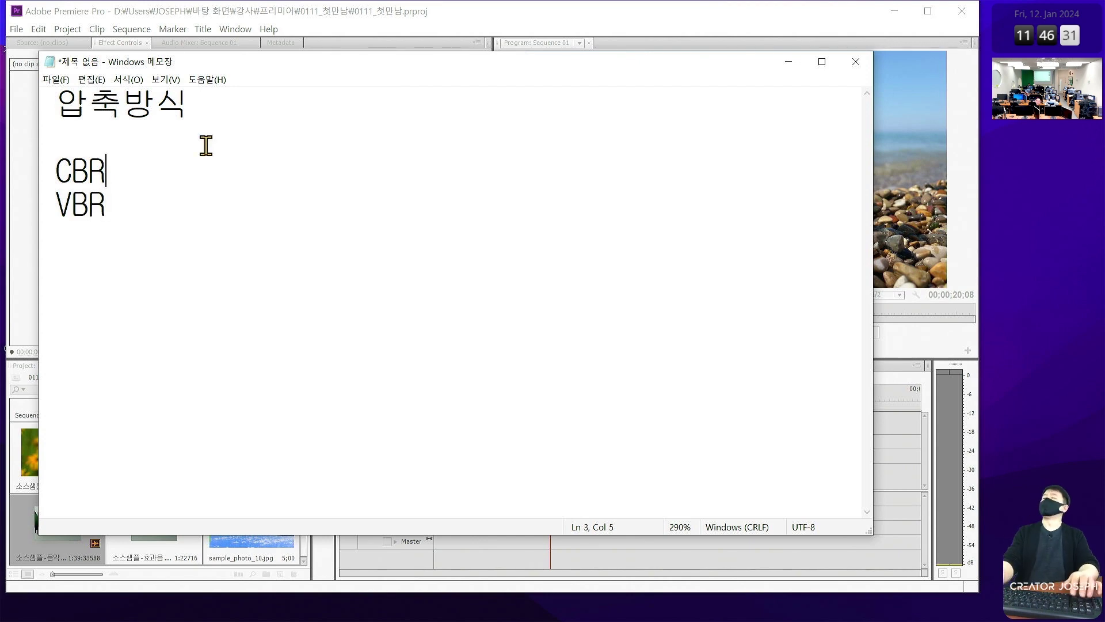
{"action": "key", "text": "Home"}
{"action": "key", "text": "End"}
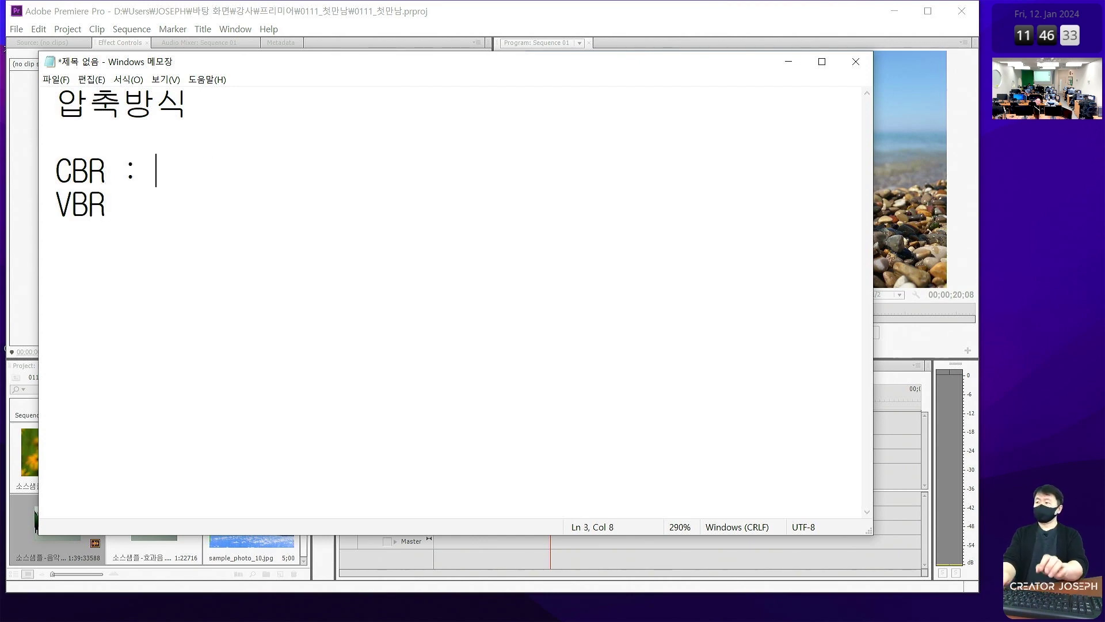
{"action": "type", "text": "고ㅈ"}
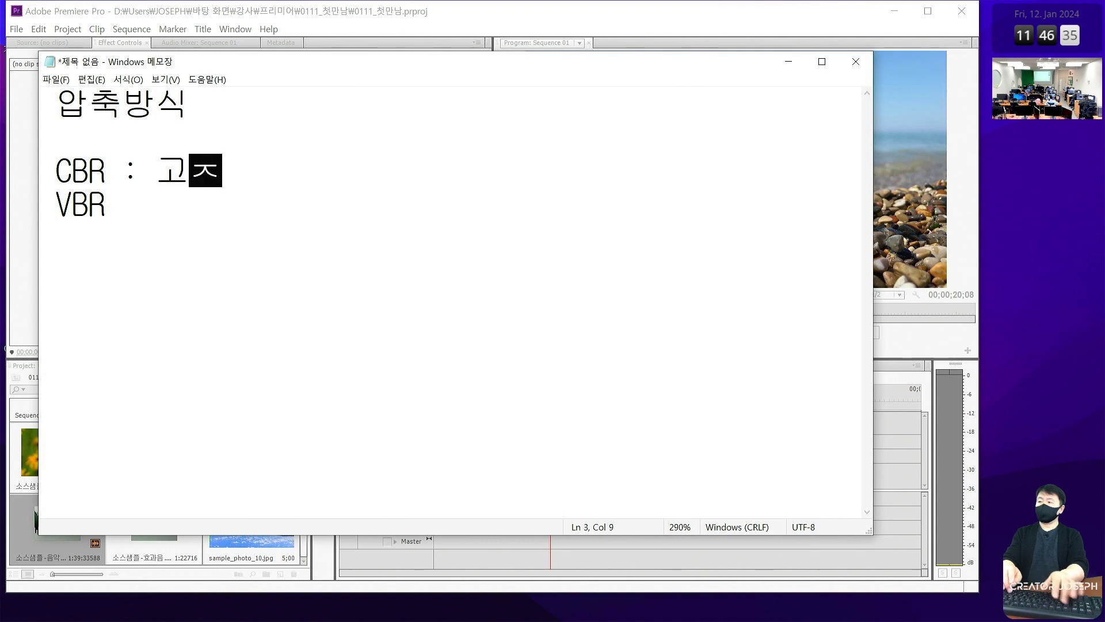
{"action": "key", "text": "BackSpace"}
{"action": "type", "text": "정값"}
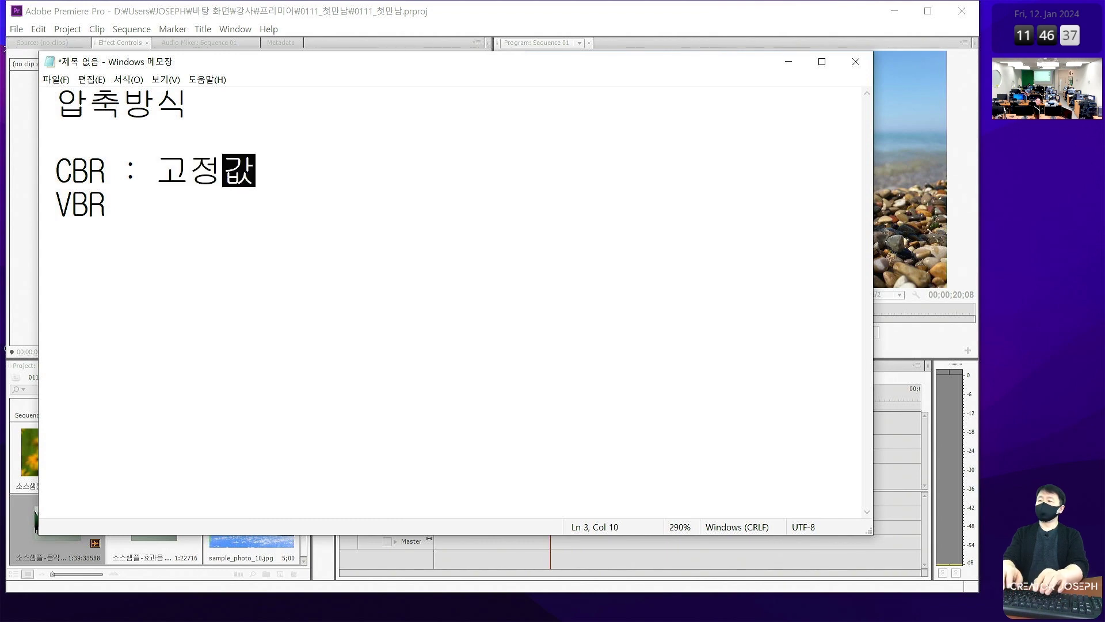
{"action": "type", "text": "으로 "}
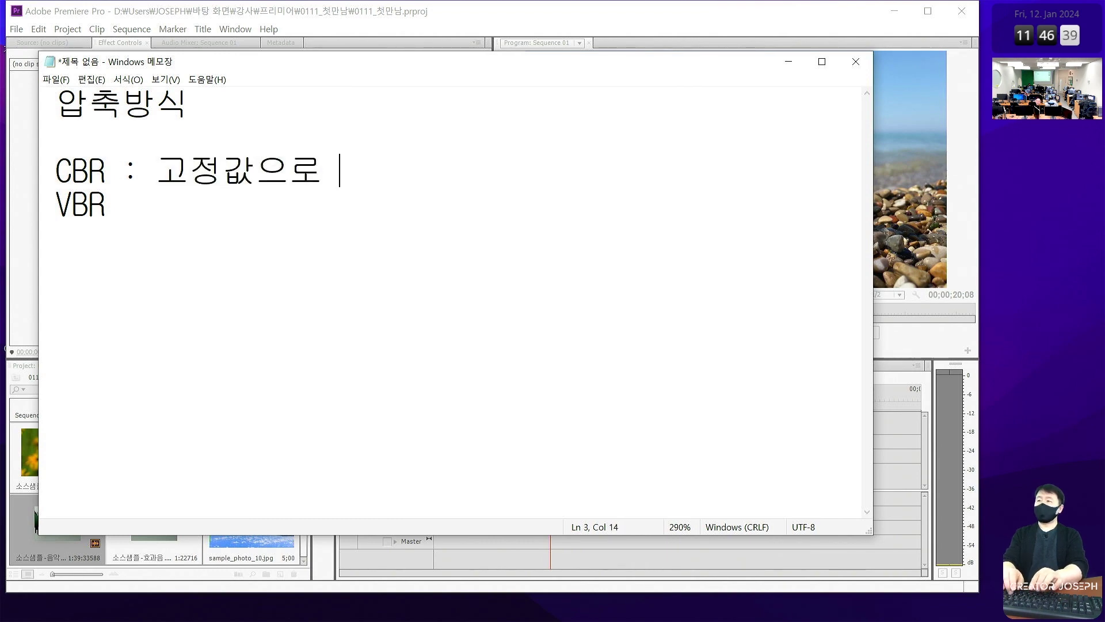
{"action": "type", "text": "압ㅊ축"}
{"action": "key", "text": "Down"}
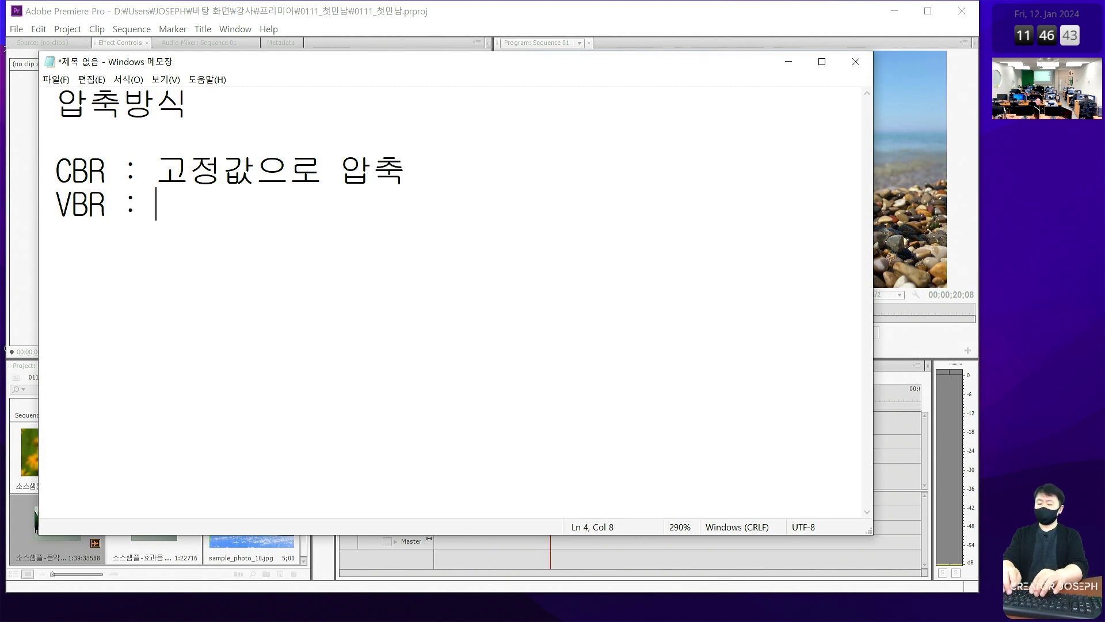
{"action": "type", "text": "가변값"}
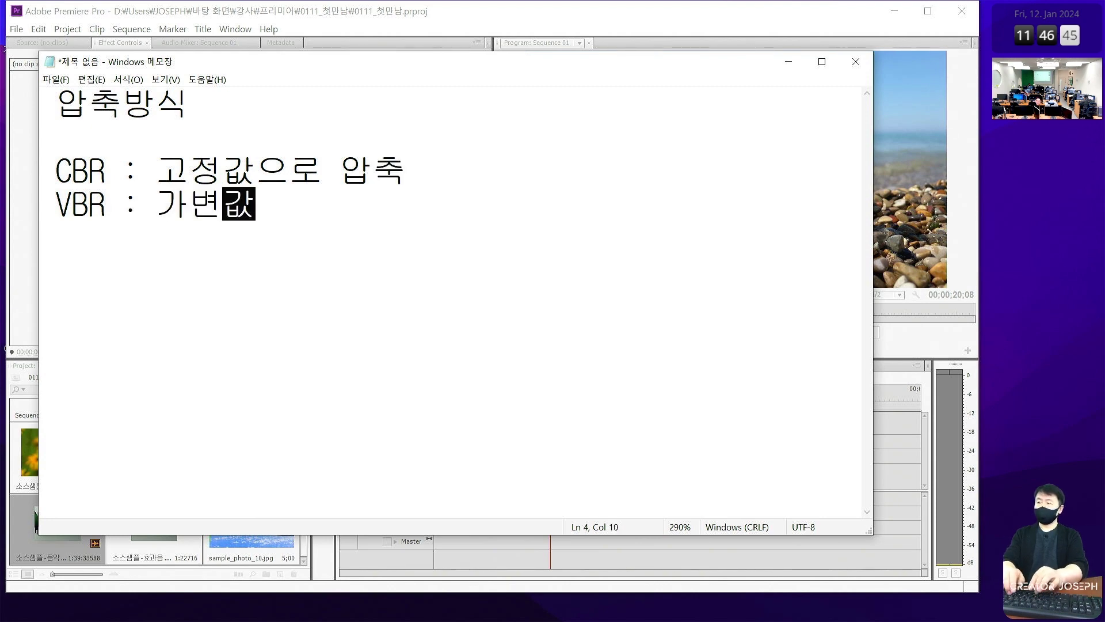
{"action": "type", "text": "으로 압축"}
{"action": "key", "text": "Return"}
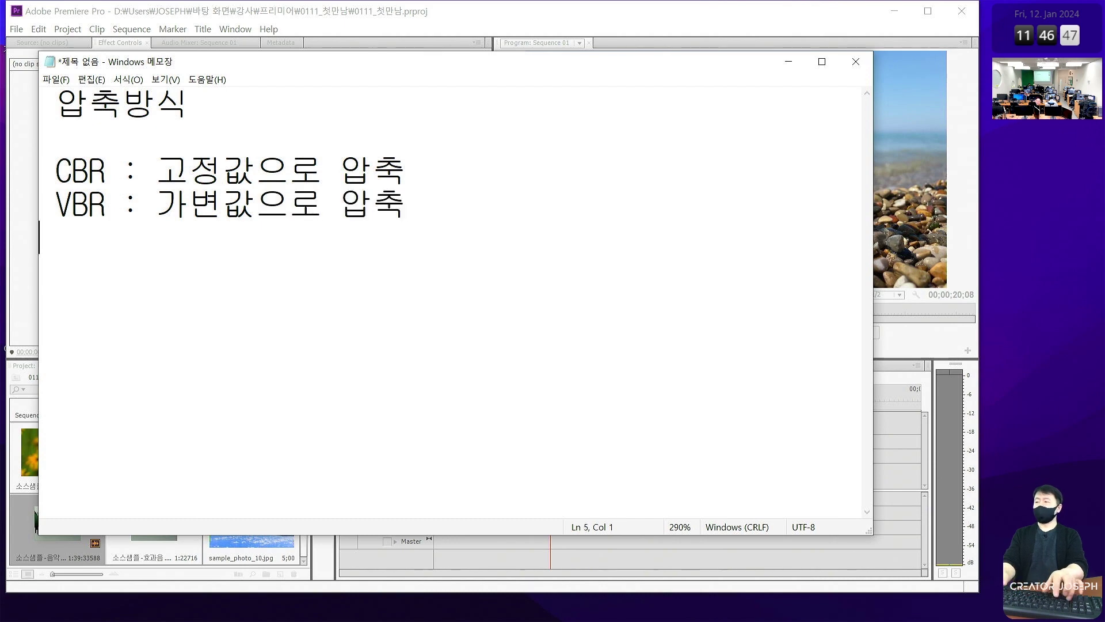
{"action": "key", "text": "Return"}
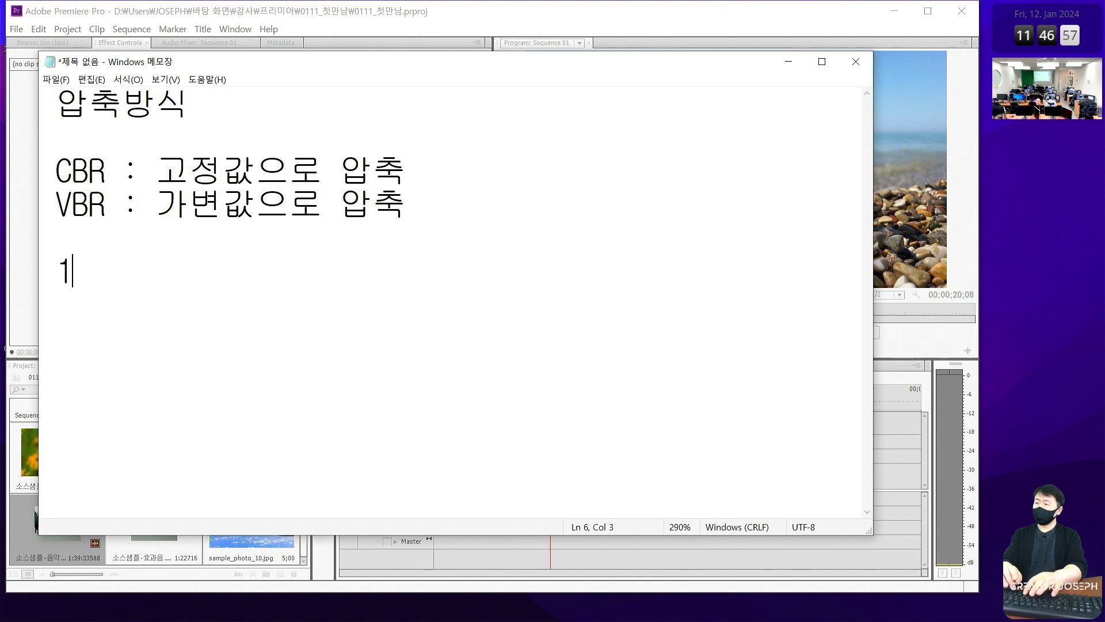
Step: Add the note that one second holds 30 frames (30장)
{"action": "type", "text": "초 ="}
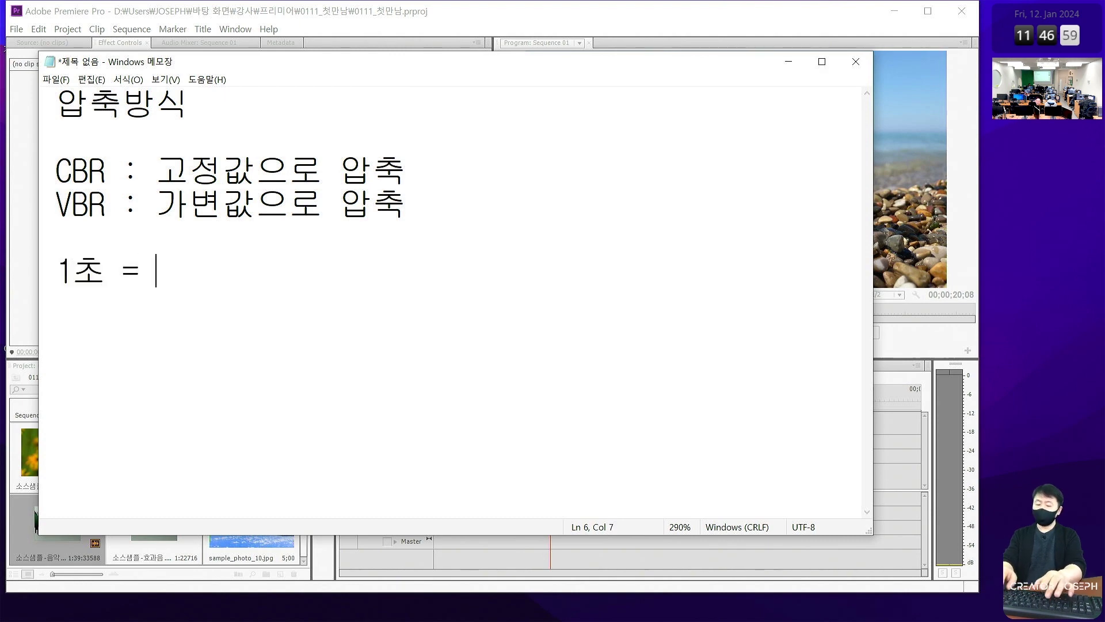
{"action": "type", "text": "30F ("}
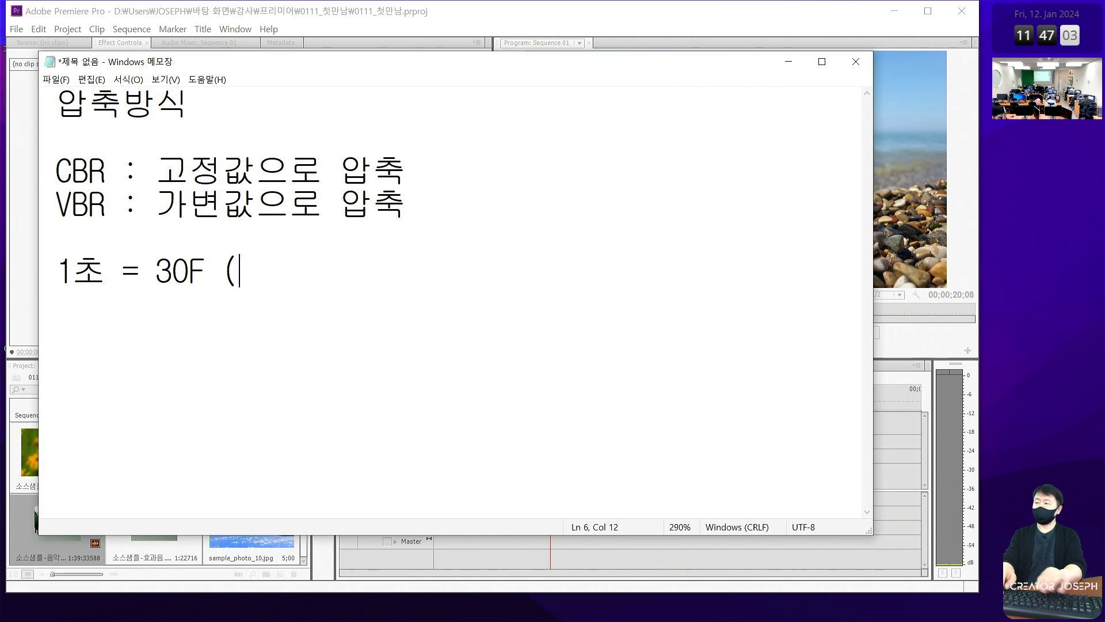
{"action": "type", "text": "장)"}
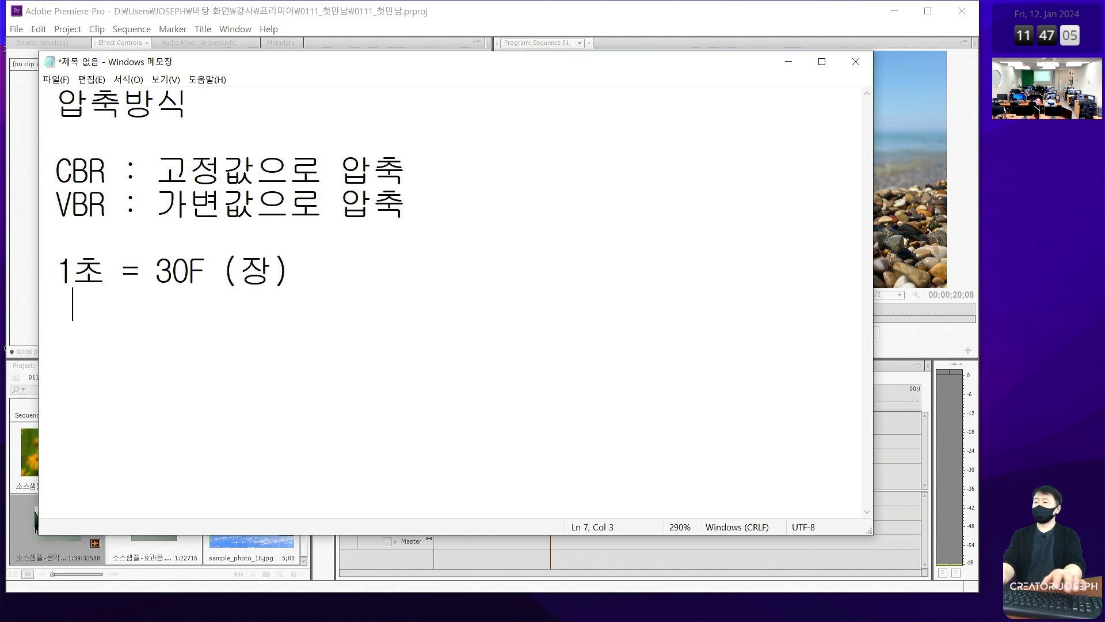
{"action": "key", "text": "BackSpace"}
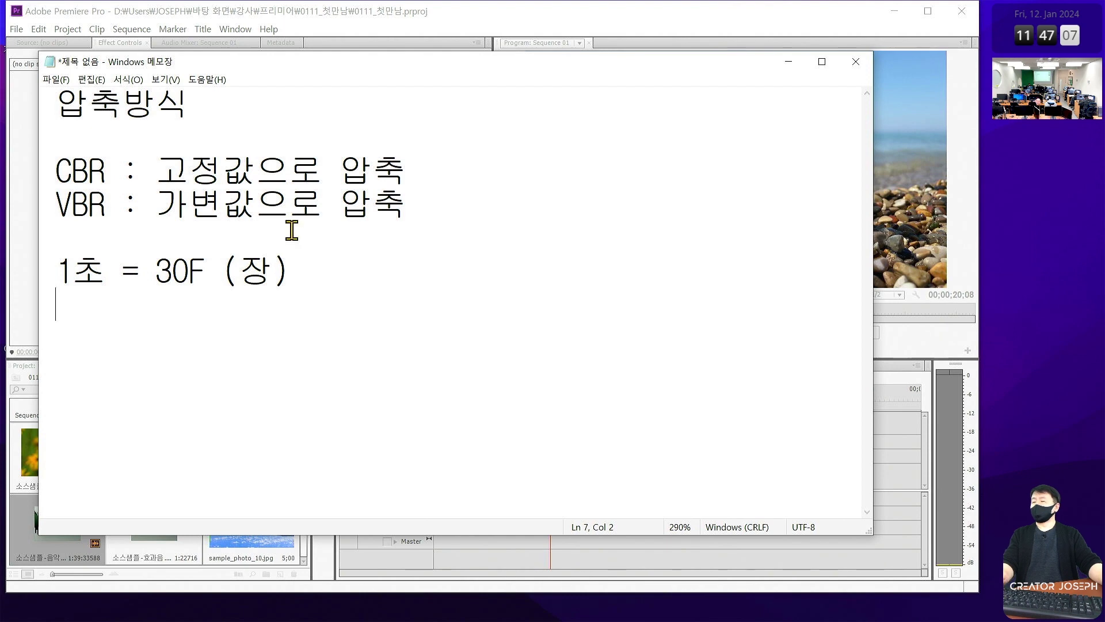
{"action": "key", "text": "Return"}
Step: Write the Target Bitrate line as '1초 할당 용량', fixing typos along the way
{"action": "type", "text": "ㅆㅁㄱ"}
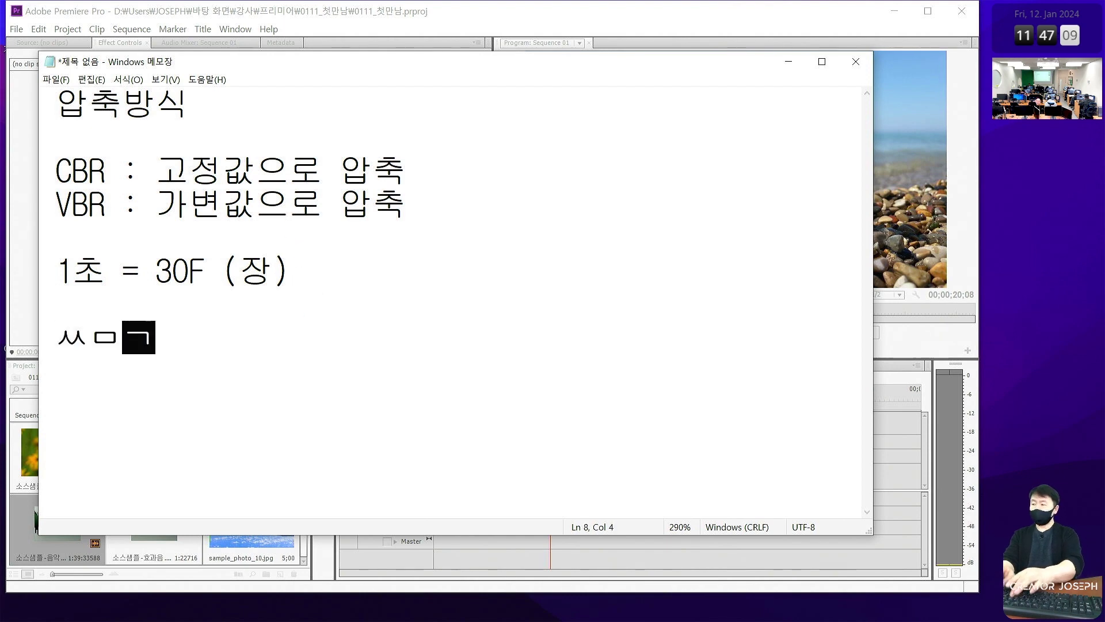
{"action": "type", "text": "ㅣ"}
{"action": "key", "text": "BackSpace"}
{"action": "key", "text": "BackSpace"}
{"action": "key", "text": "BackSpace"}
{"action": "type", "text": "ㅆㅁ"}
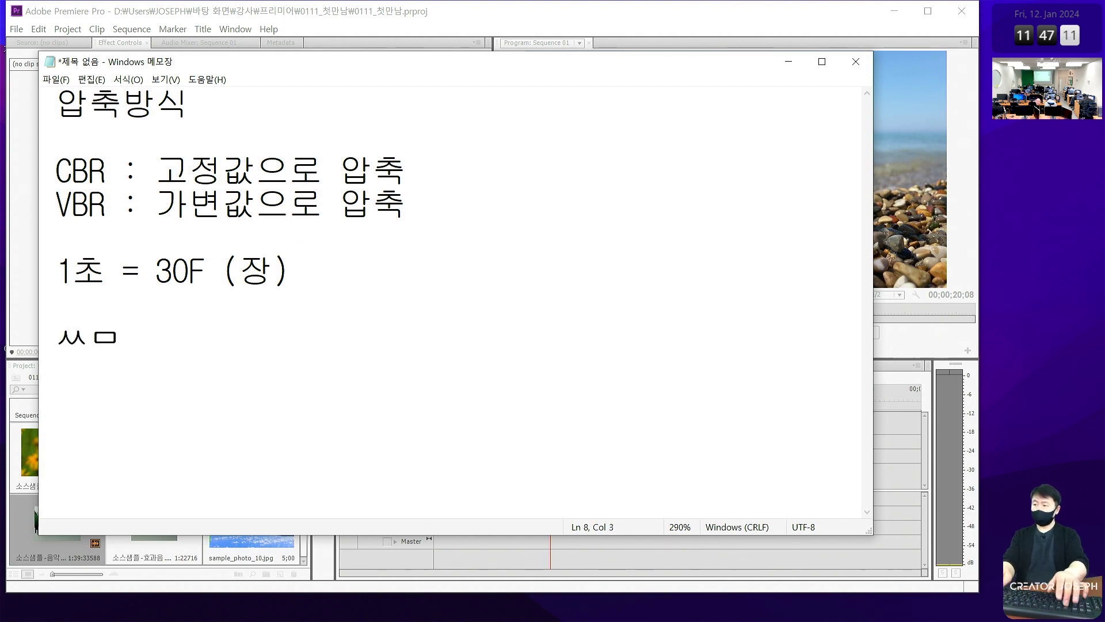
{"action": "key", "text": "BackSpace"}
{"action": "key", "text": "BackSpace"}
{"action": "type", "text": "Target"}
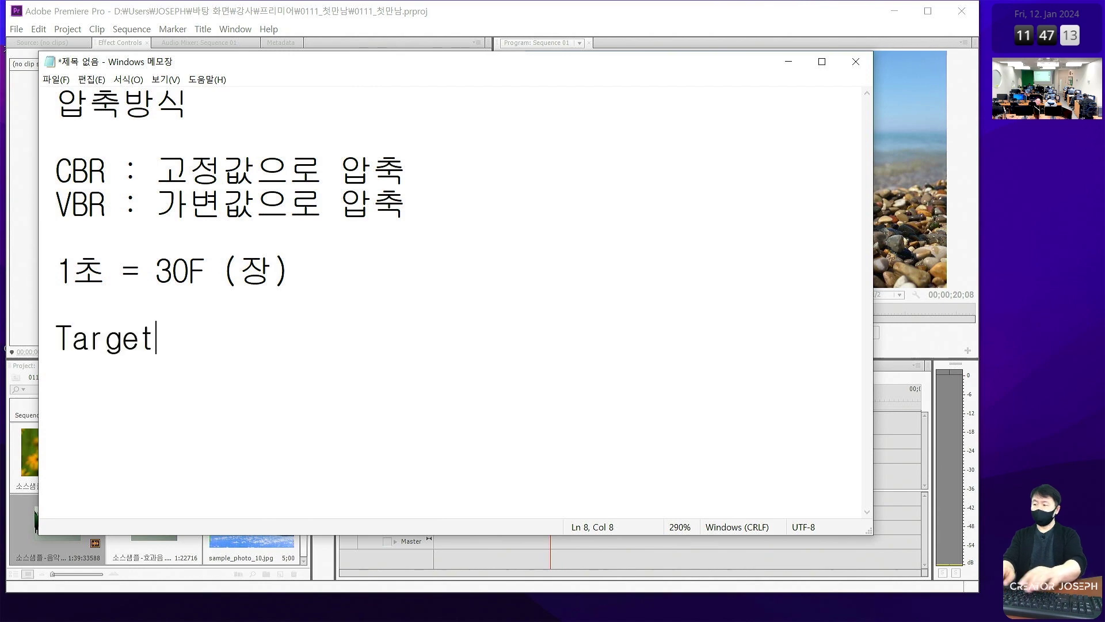
{"action": "type", "text": "Bitrat"}
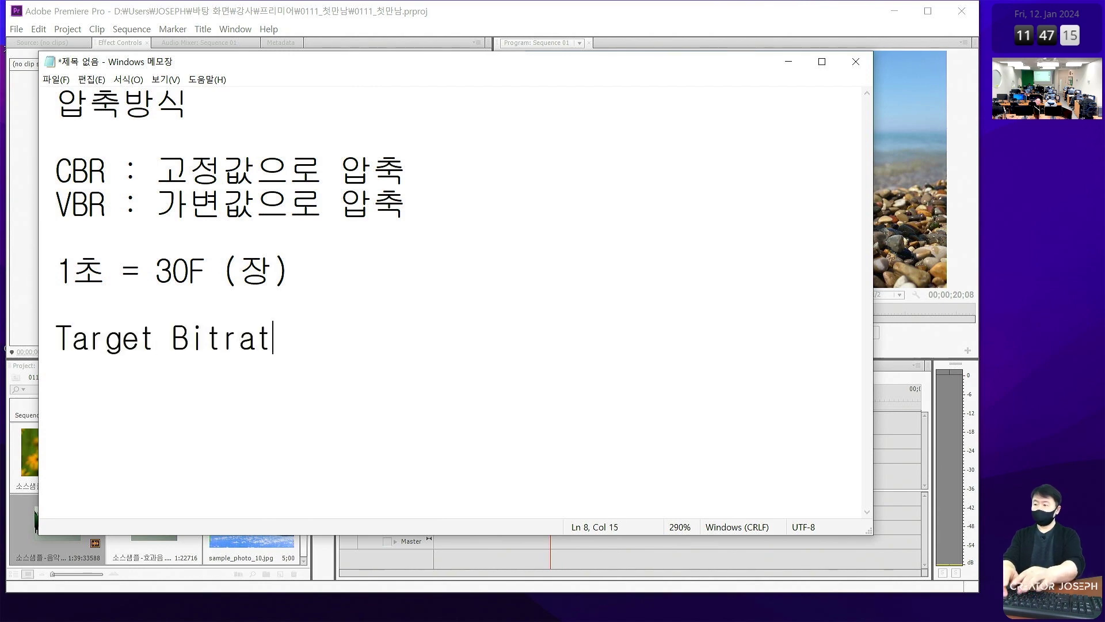
{"action": "type", "text": "e : 1"}
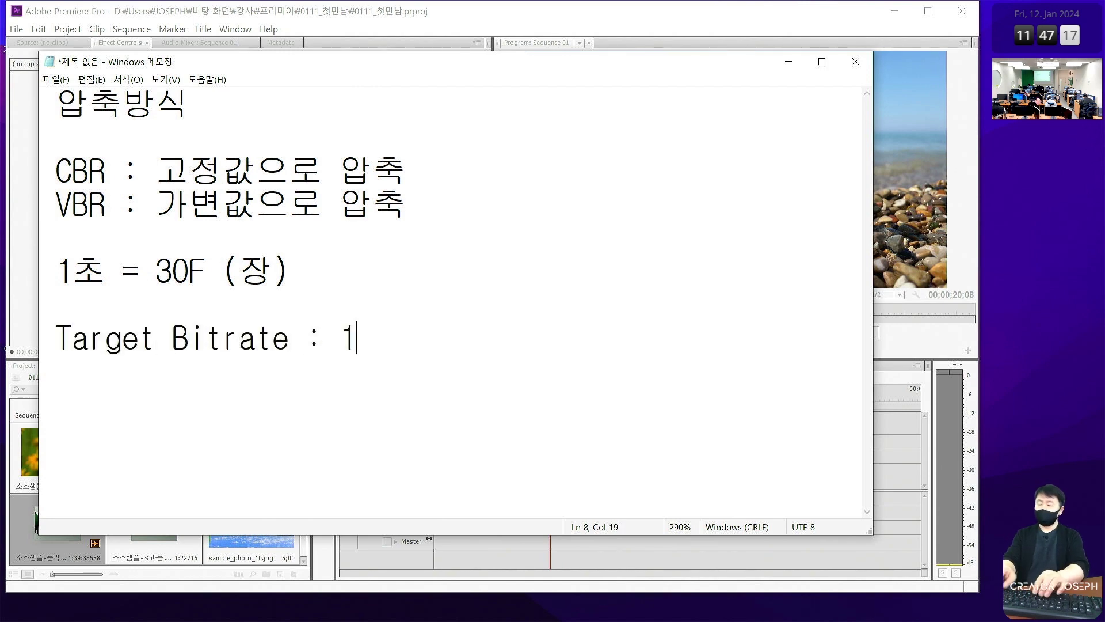
{"action": "type", "text": "초"}
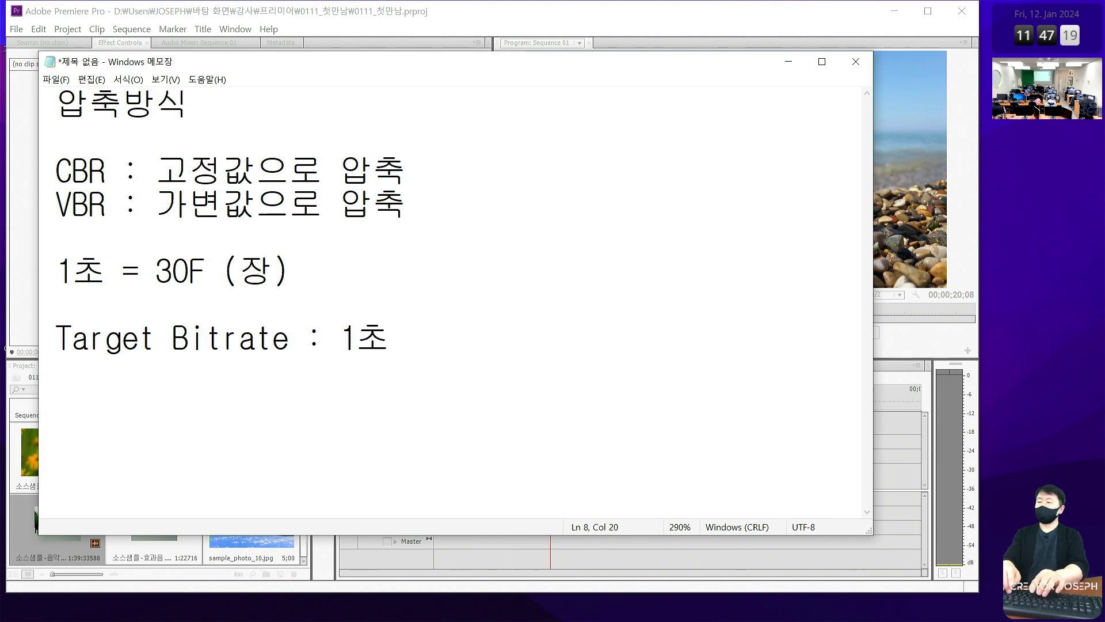
{"action": "type", "text": "무"}
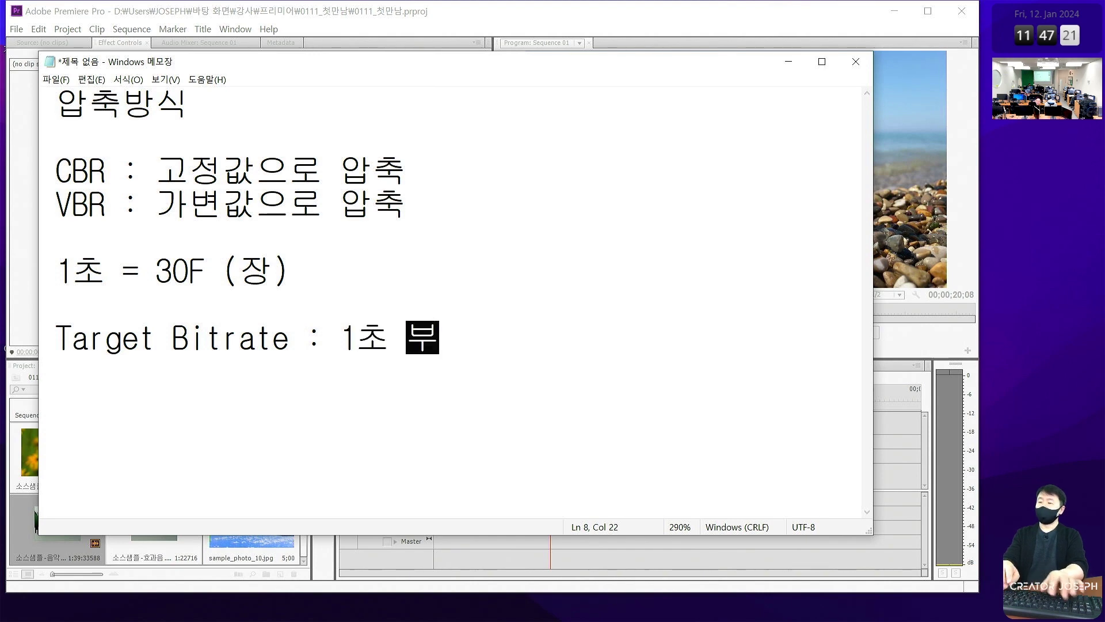
{"action": "key", "text": "BackSpace"}
{"action": "key", "text": "BackSpace"}
{"action": "key", "text": "BackSpace"}
{"action": "type", "text": "하ㅇ"}
{"action": "key", "text": "BackSpace"}
{"action": "key", "text": "BackSpace"}
{"action": "key", "text": "BackSpace"}
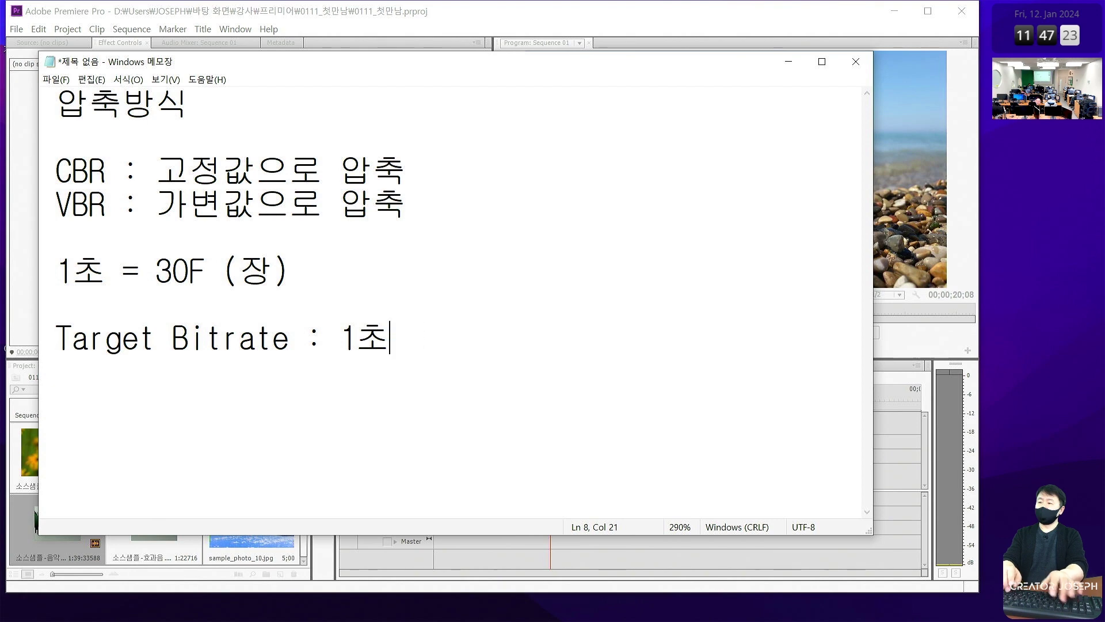
{"action": "type", "text": " 할당 용ㄹ"}
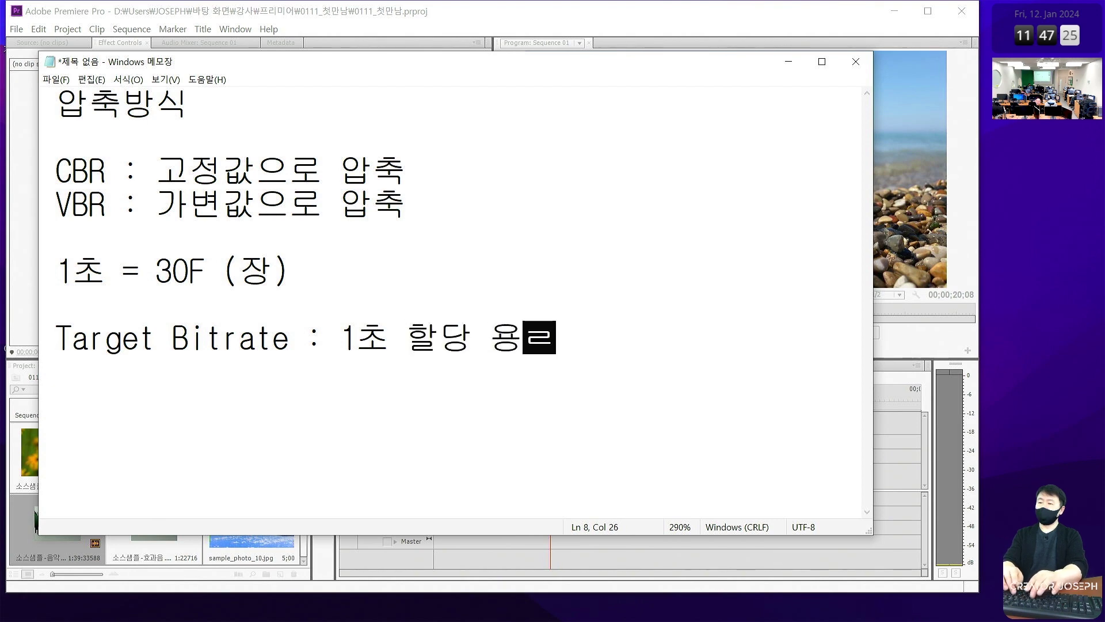
{"action": "type", "text": "량"}
{"action": "key", "text": "Left"}
{"action": "key", "text": "Left"}
{"action": "key", "text": "Left"}
{"action": "key", "text": "Left"}
{"action": "key", "text": "Left"}
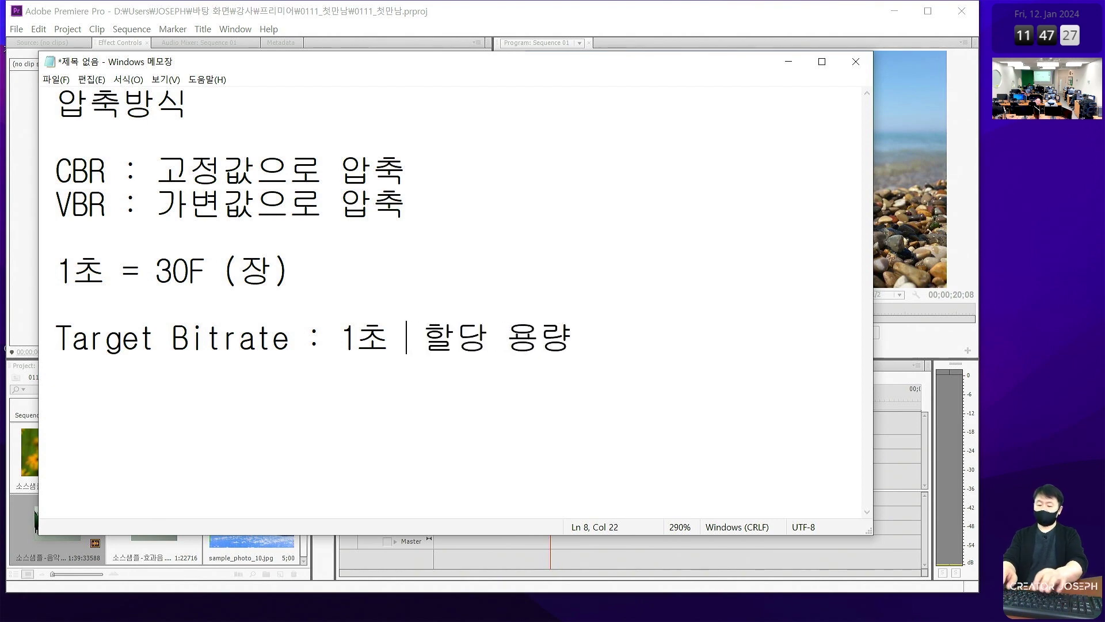
{"action": "type", "text": "분ㅇ랴"}
{"action": "key", "text": "BackSpace"}
{"action": "key", "text": "BackSpace"}
{"action": "key", "text": "BackSpace"}
{"action": "key", "text": "BackSpace"}
Step: Finish '영상' on the Target Bitrate line and highlight it and '= 30F' in red
{"action": "type", "text": "영 "}
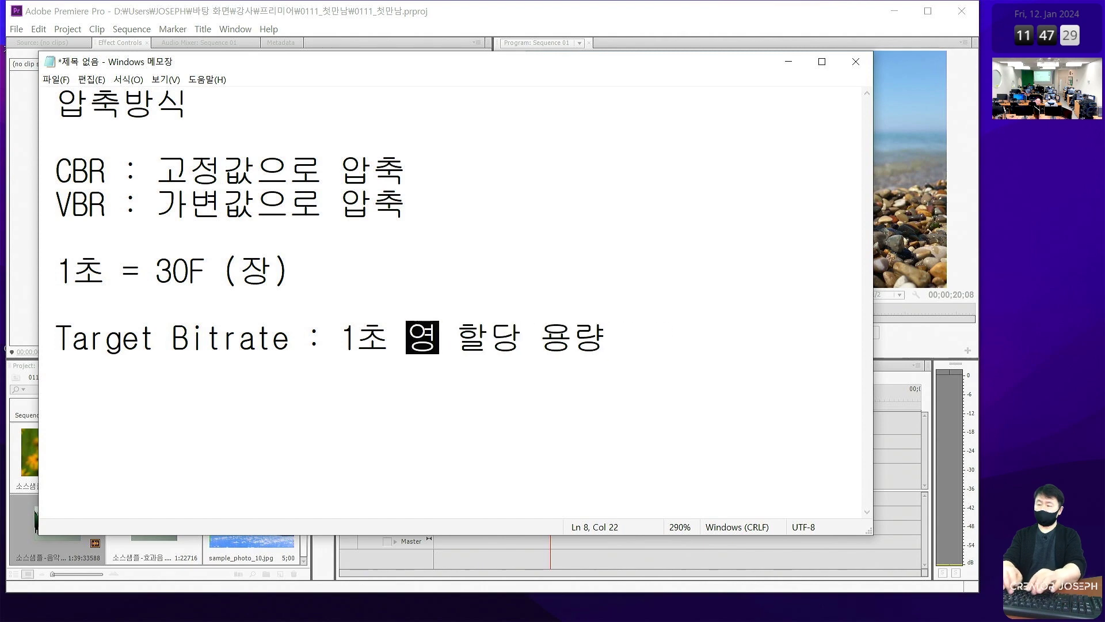
{"action": "type", "text": "상"}
{"action": "left_click", "coordinate": [338, 336]}
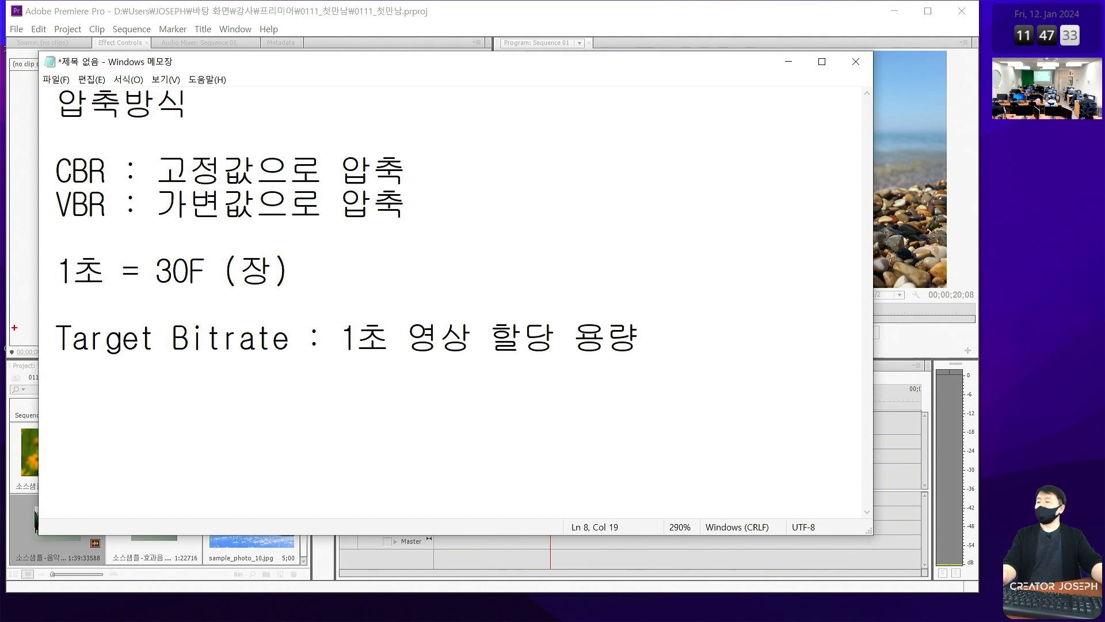
{"action": "left_click_drag", "start_coordinate": [39, 320], "coordinate": [677, 367]}
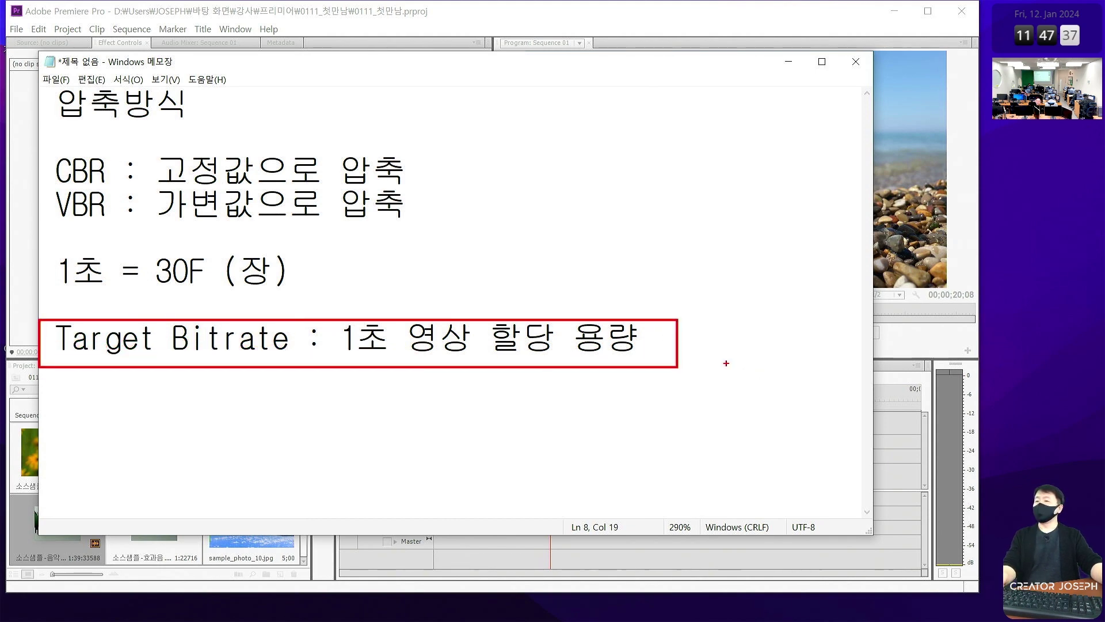
{"action": "left_click_drag", "start_coordinate": [688, 344], "coordinate": [646, 365]}
{"action": "left_click_drag", "start_coordinate": [114, 238], "coordinate": [224, 291]}
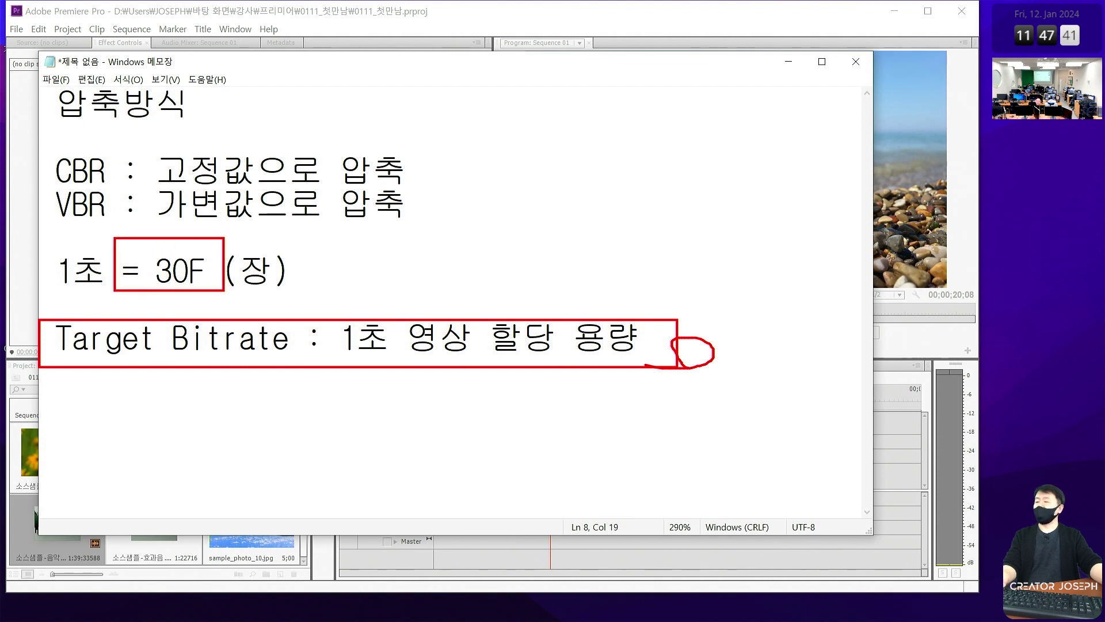
{"action": "key", "text": "Escape"}
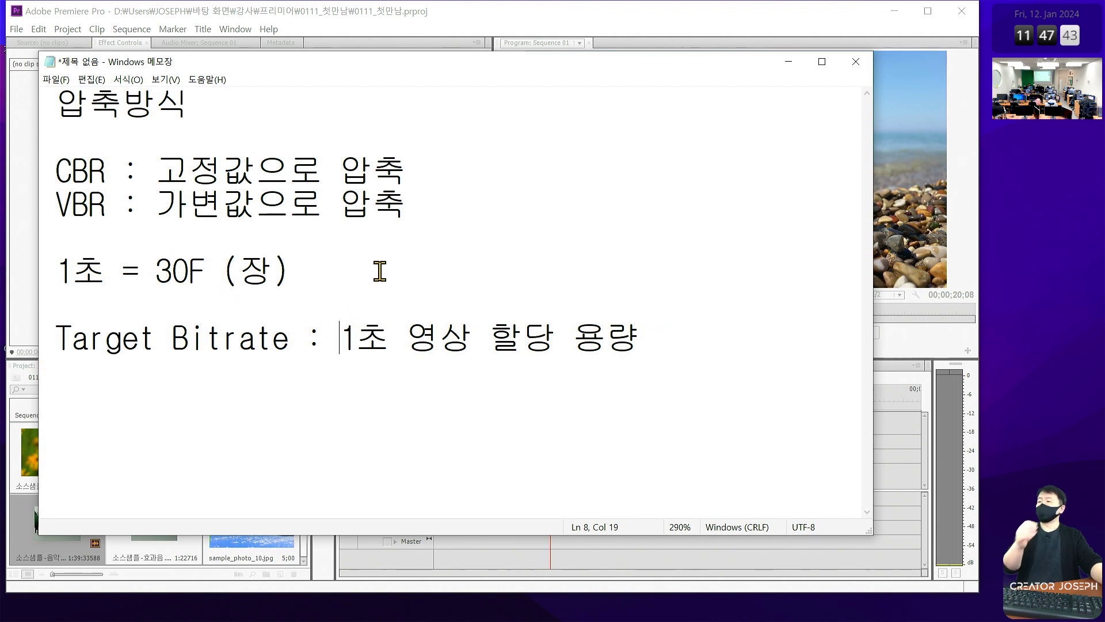
Step: Append '압축 30M' to the CBR line as an example fixed bitrate
{"action": "left_click", "coordinate": [380, 271]}
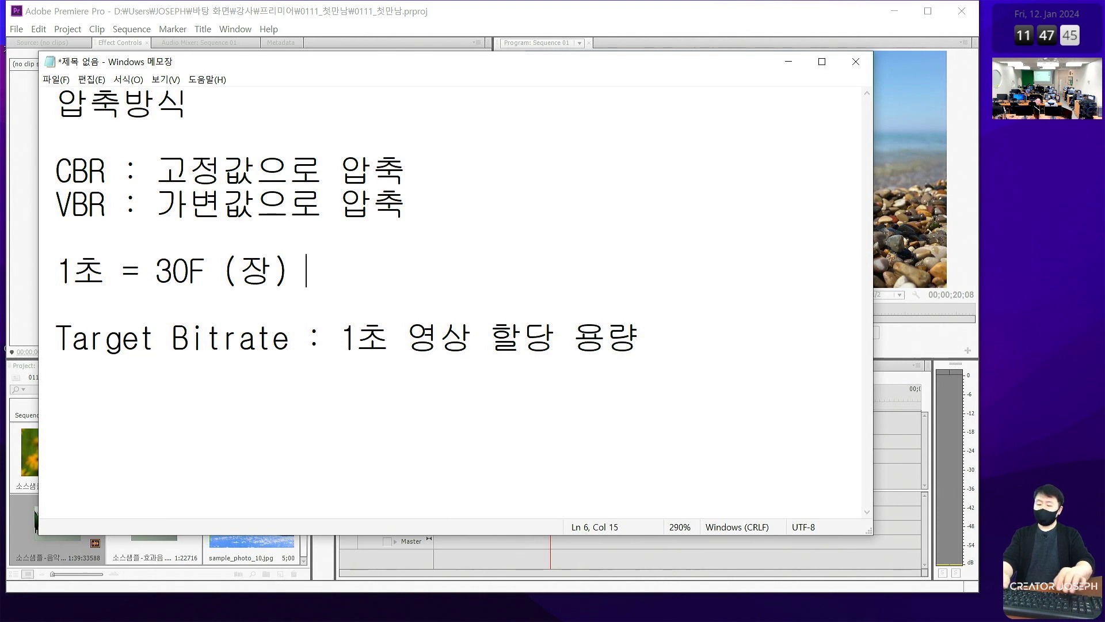
{"action": "key", "text": "Up"}
{"action": "key", "text": "Up"}
{"action": "key", "text": "Up"}
{"action": "type", "text": "압축  "}
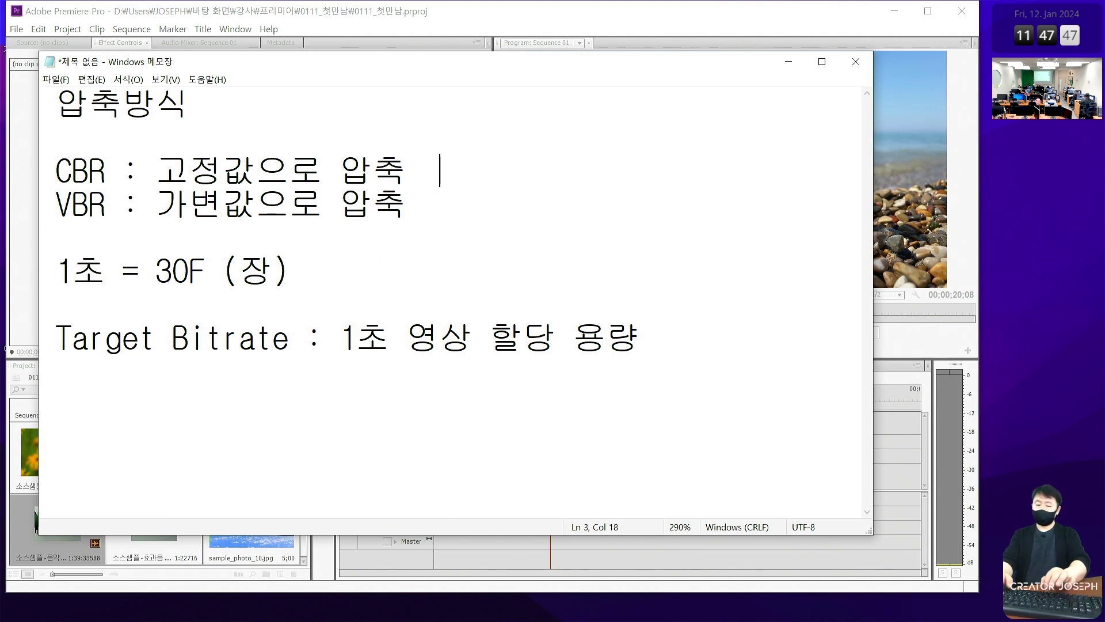
{"action": "type", "text": "30M"}
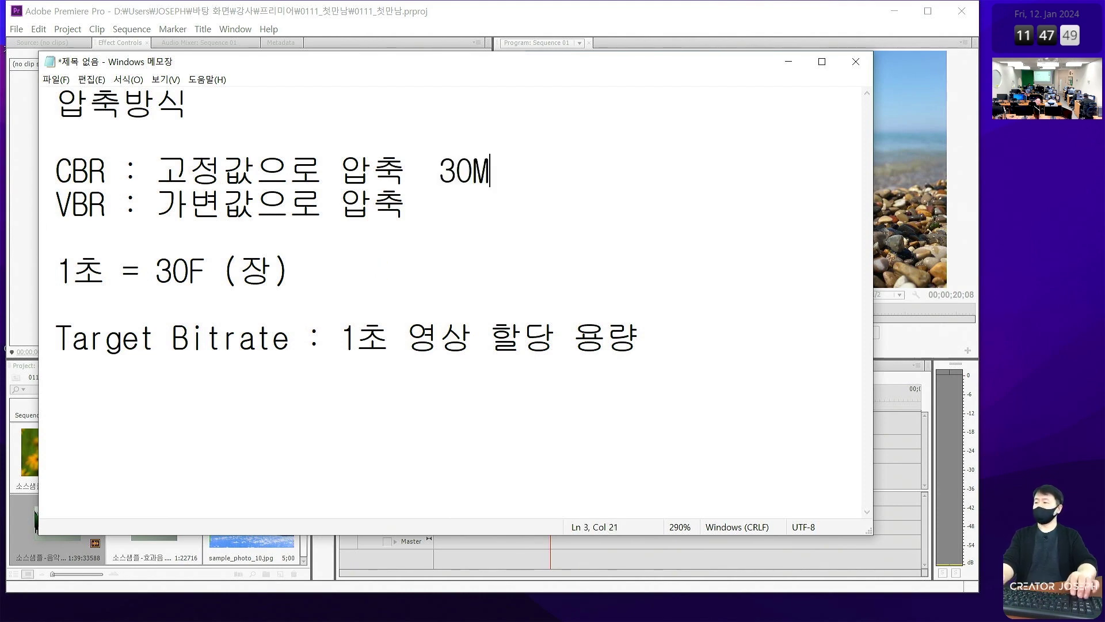
{"action": "key", "text": "Down"}
{"action": "key", "text": "Down"}
{"action": "key", "text": "Down"}
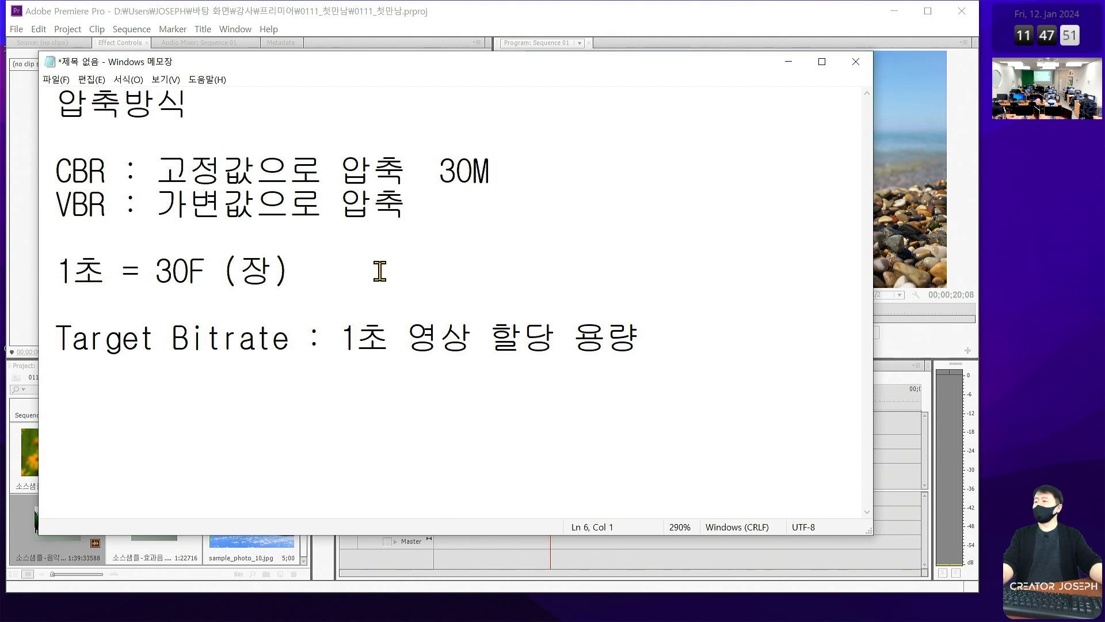
{"action": "left_click_drag", "start_coordinate": [44, 143], "coordinate": [527, 190]}
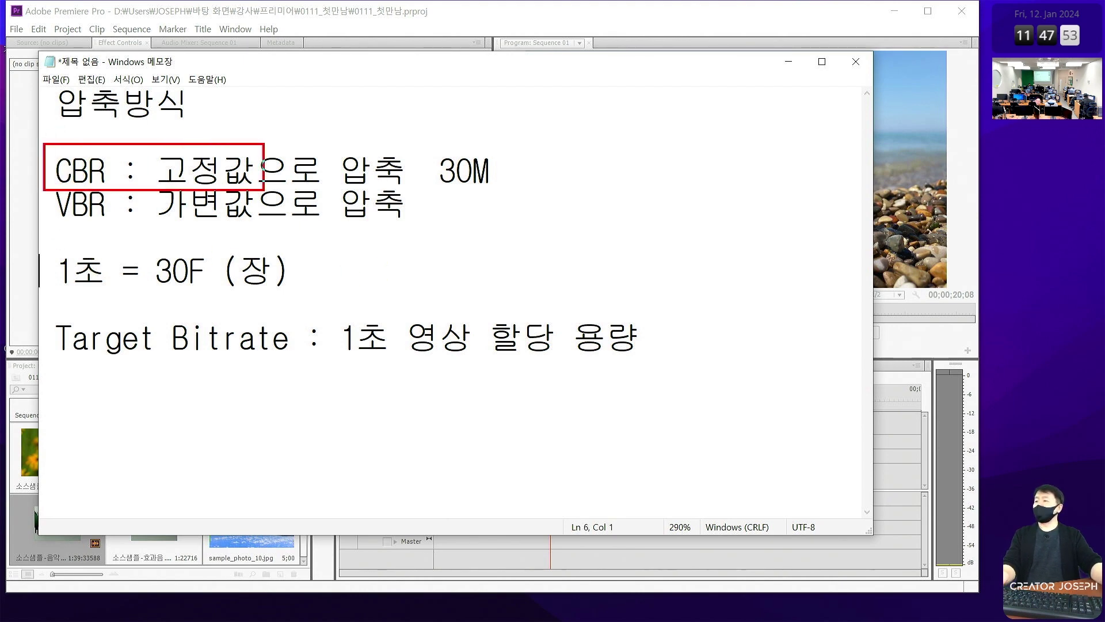
{"action": "left_click_drag", "start_coordinate": [40, 246], "coordinate": [299, 293]}
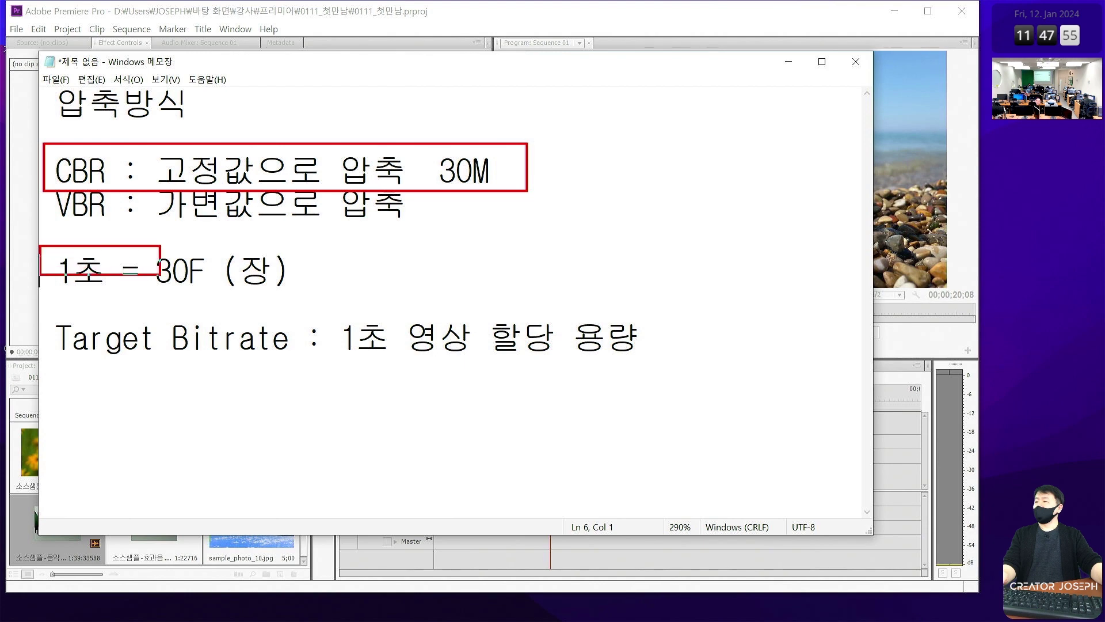
Step: Continue the 1초 = 30F (장) line with '1M 1M 1M 1M x 30장에 할당'
{"action": "key", "text": "Escape"}
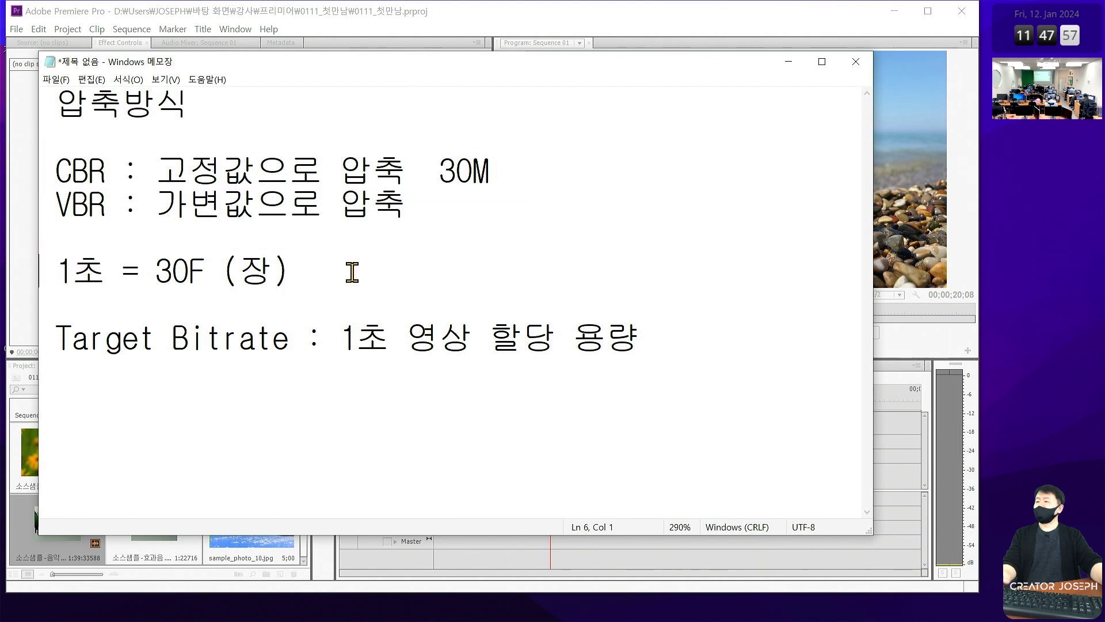
{"action": "left_click", "coordinate": [364, 262]}
{"action": "type", "text": "1"}
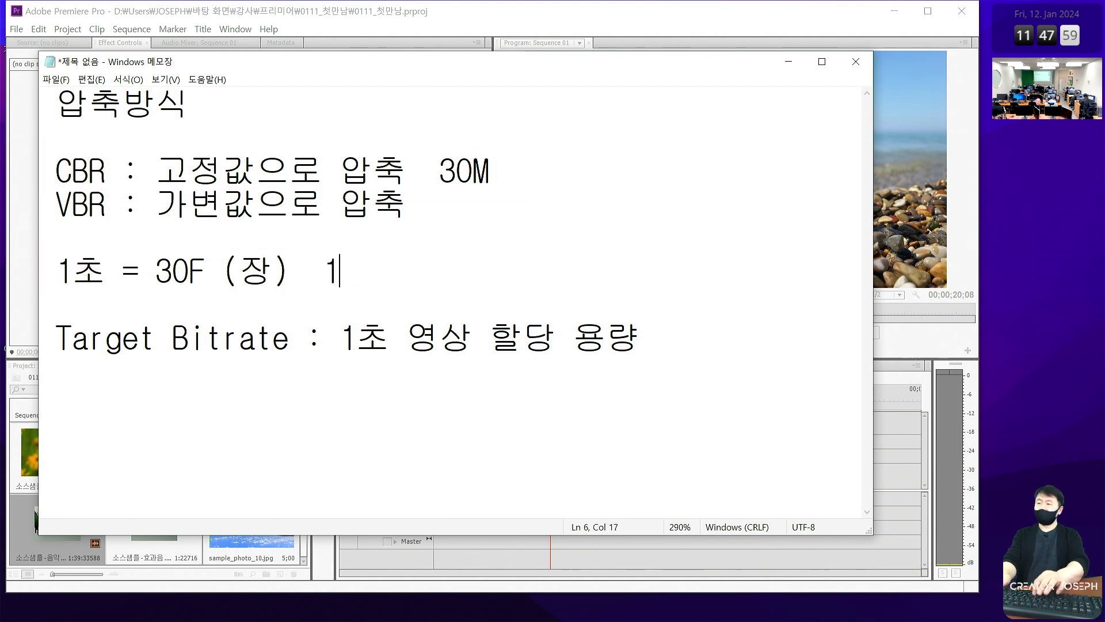
{"action": "type", "text": "ㅡ"}
{"action": "key", "text": "BackSpace"}
{"action": "type", "text": "M 1"}
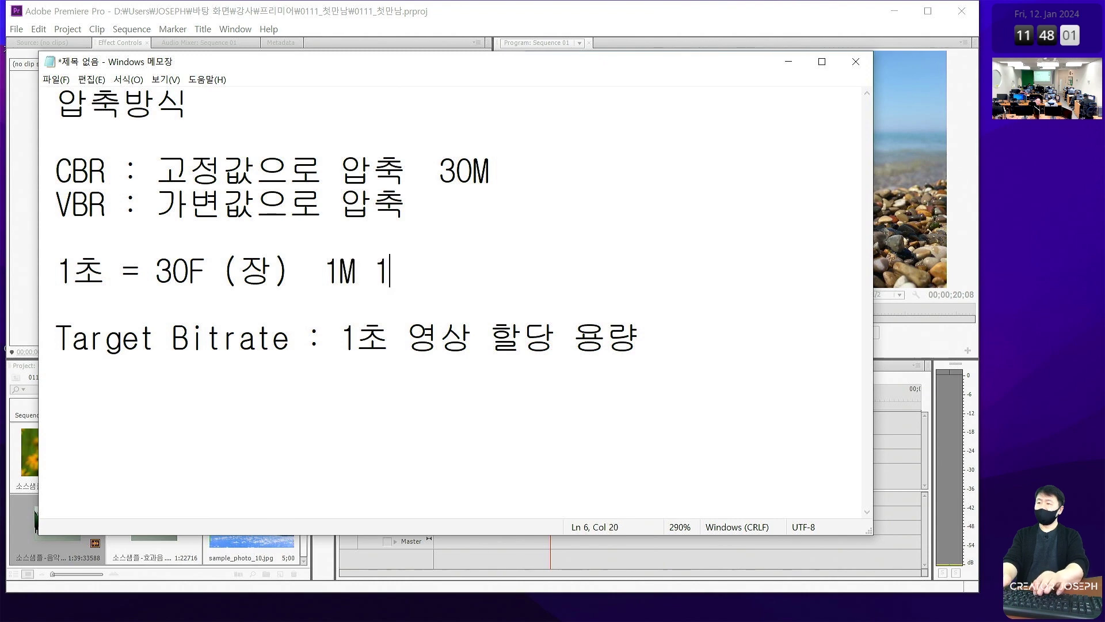
{"action": "type", "text": "M 1M 1M"}
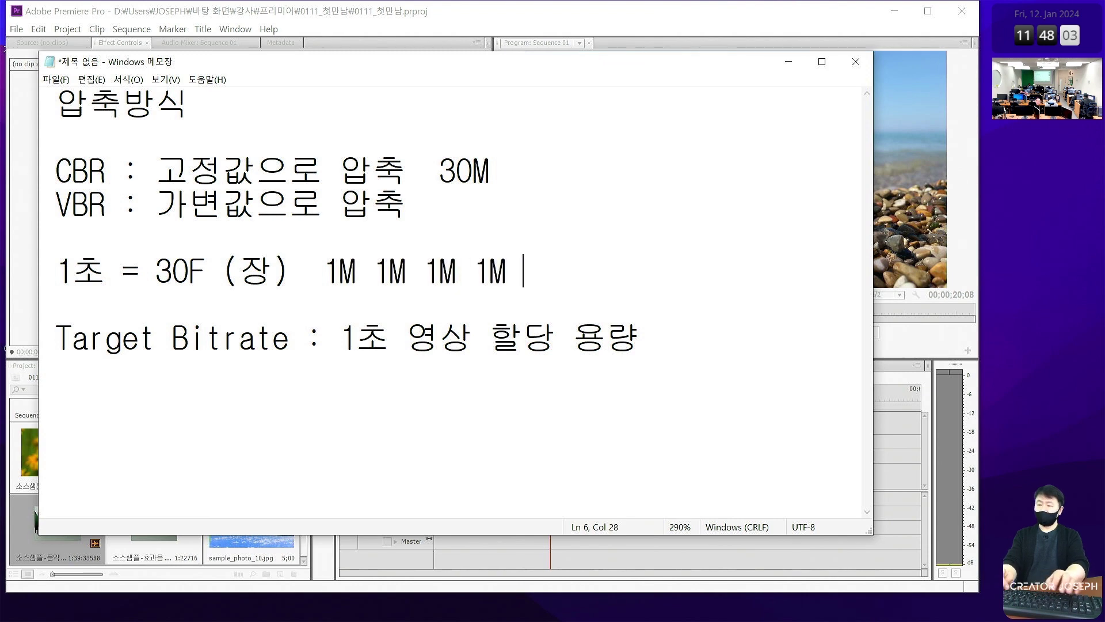
{"action": "type", "text": "x 20"}
{"action": "key", "text": "BackSpace"}
{"action": "key", "text": "BackSpace"}
{"action": "type", "text": "30"}
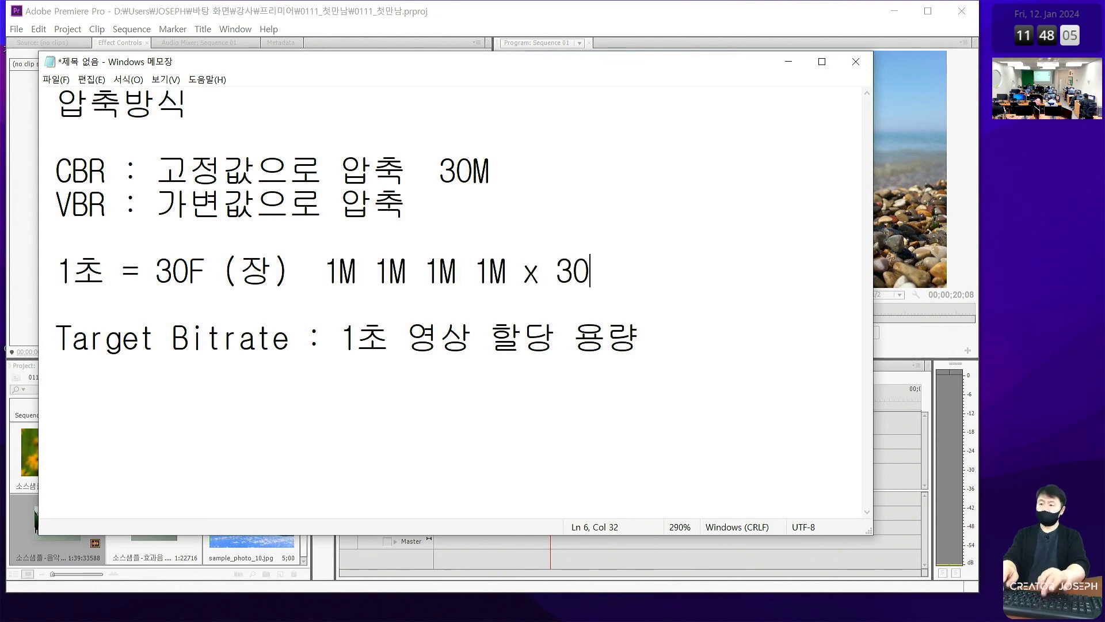
{"action": "type", "text": "wk"}
{"action": "key", "text": "BackSpace"}
{"action": "key", "text": "BackSpace"}
{"action": "key", "text": "Hangul"}
{"action": "type", "text": "장에 "}
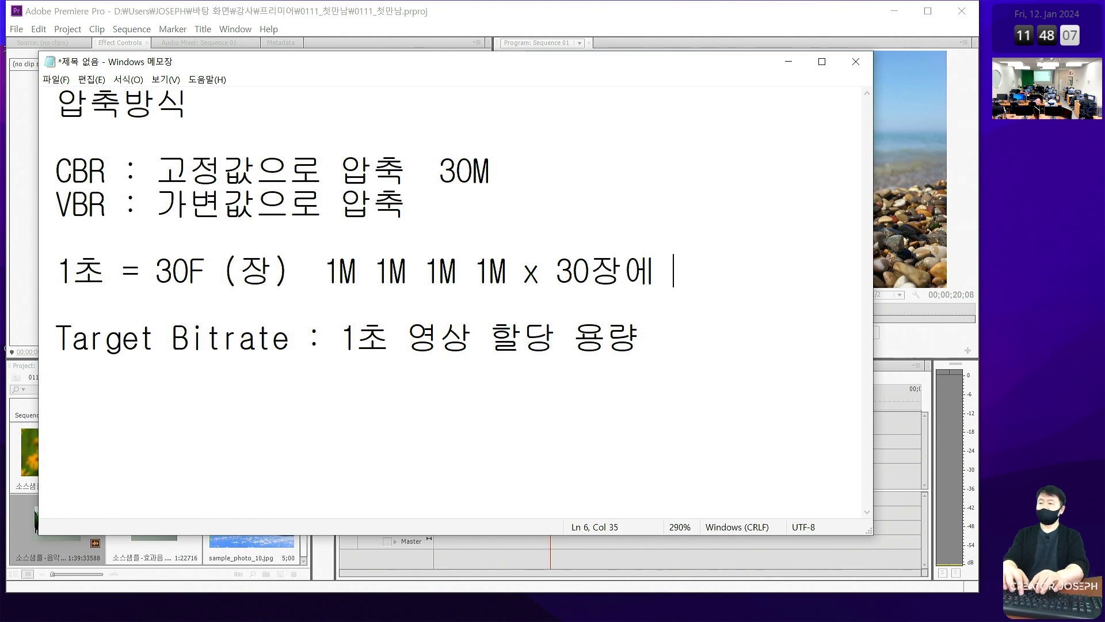
{"action": "type", "text": "할당"}
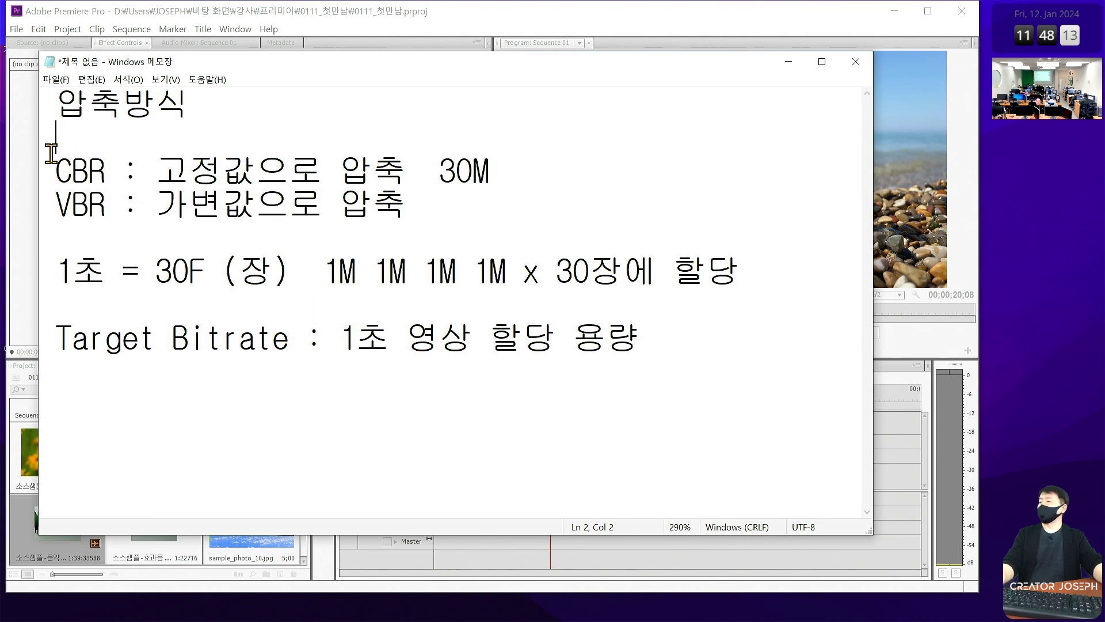
Step: Insert a blank line above the Target Bitrate line
{"action": "left_click_drag", "start_coordinate": [51, 152], "coordinate": [130, 171]}
{"action": "left_click", "coordinate": [136, 172]}
{"action": "key", "text": "Down"}
{"action": "key", "text": "Down"}
{"action": "key", "text": "Down"}
{"action": "key", "text": "Return"}
{"action": "key", "text": "Up"}
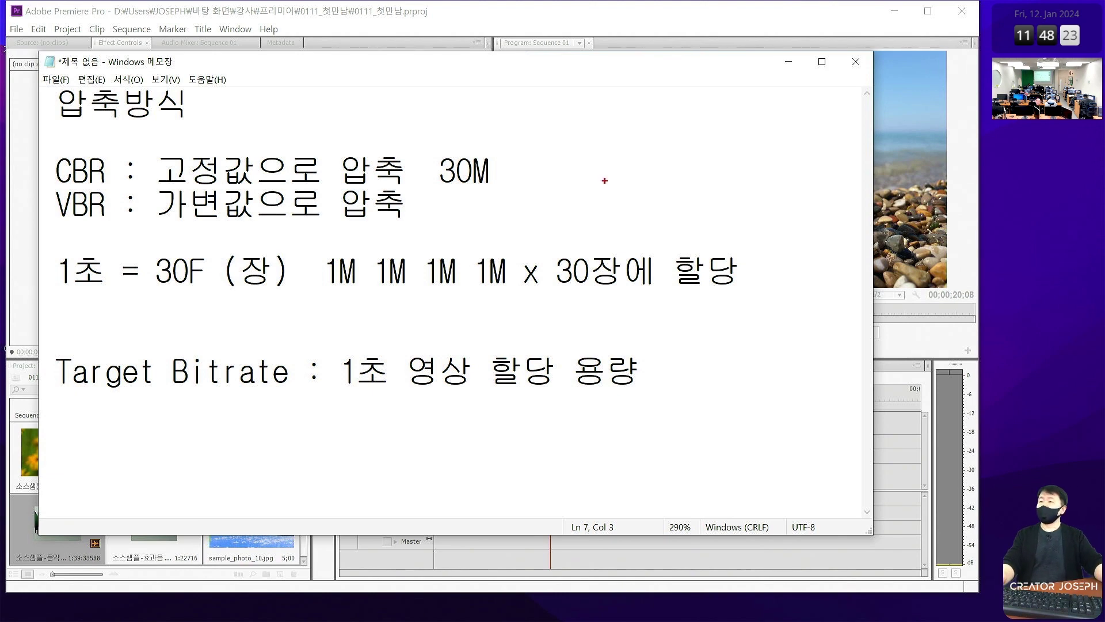
{"action": "left_click_drag", "start_coordinate": [502, 88], "coordinate": [672, 227]}
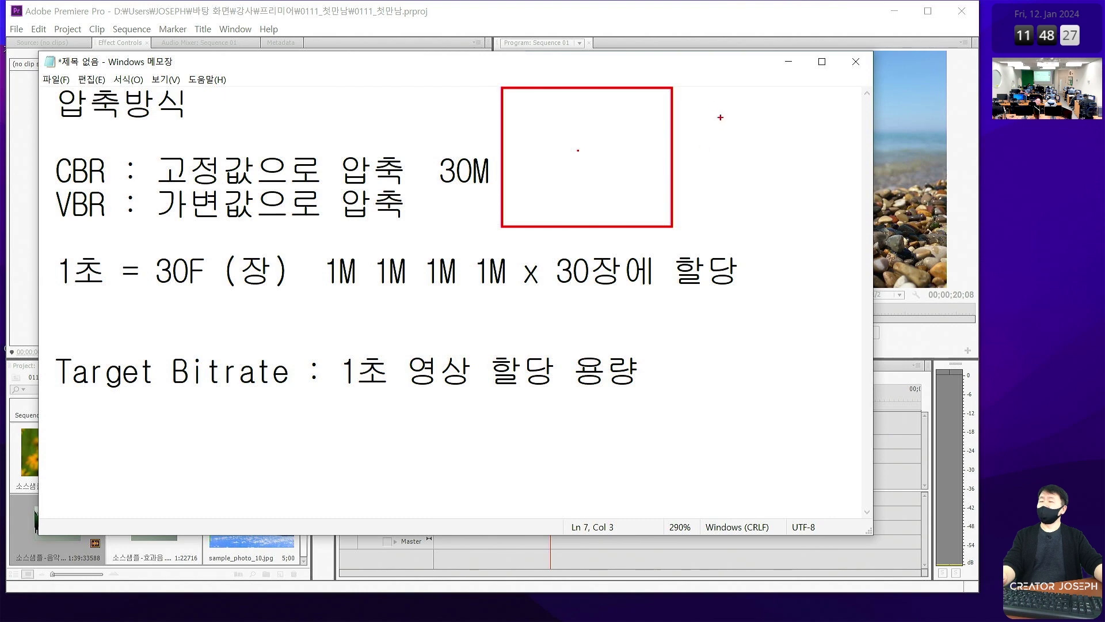
{"action": "left_click_drag", "start_coordinate": [702, 91], "coordinate": [889, 220]}
{"action": "left_click_drag", "start_coordinate": [709, 188], "coordinate": [826, 151]}
{"action": "left_click_drag", "start_coordinate": [776, 194], "coordinate": [791, 255]}
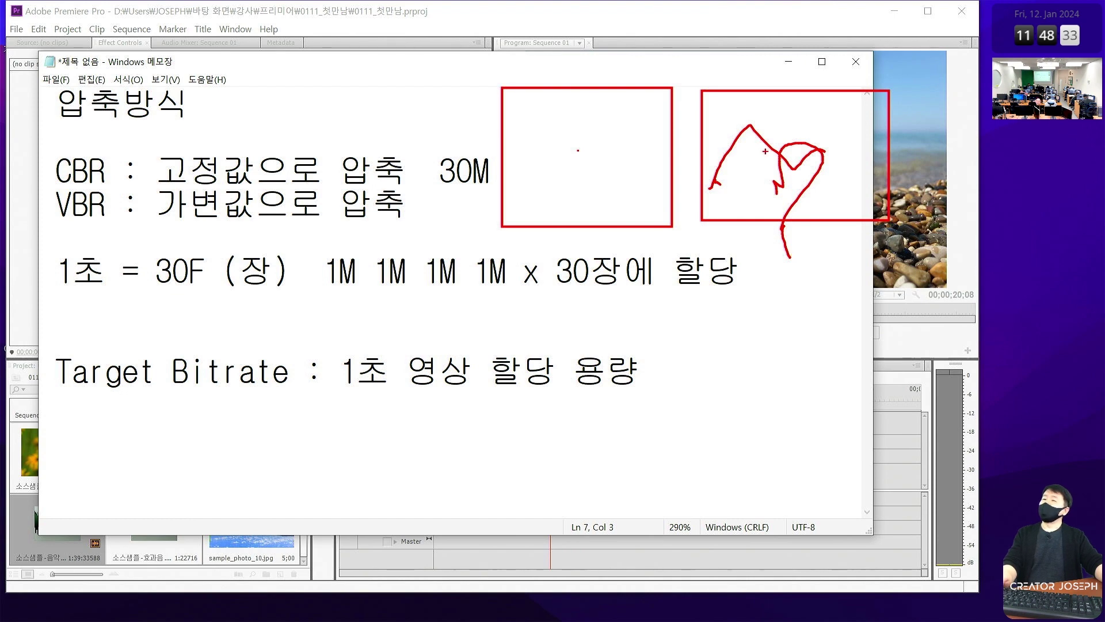
{"action": "left_click_drag", "start_coordinate": [702, 91], "coordinate": [891, 221]}
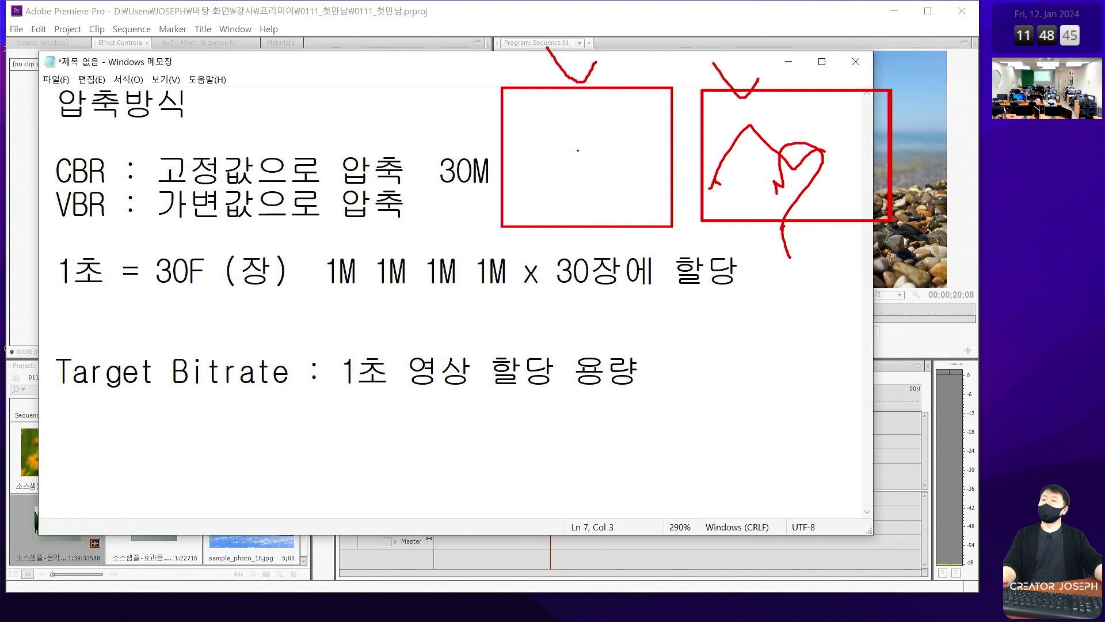
{"action": "mouse_move", "coordinate": [42, 226]}
{"action": "left_mouse_down"}
{"action": "mouse_move", "coordinate": [135, 235]}
{"action": "mouse_move", "coordinate": [151, 187]}
{"action": "left_mouse_up"}
{"action": "key", "text": "Escape"}
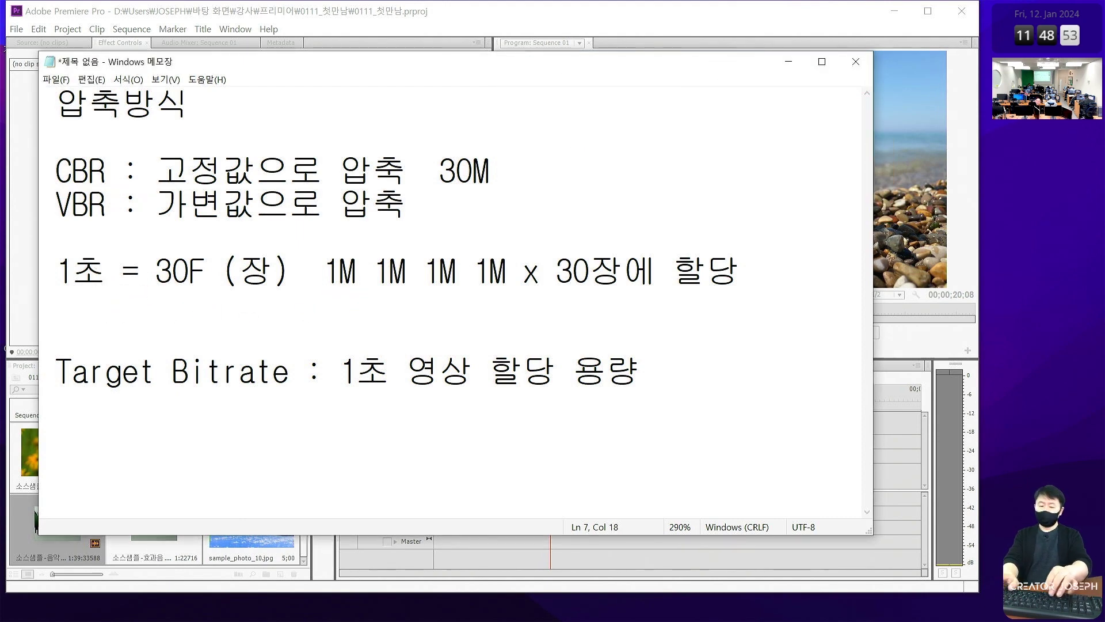
Step: Type the allocation values '1M 2M 1M 3M' and add 30M to the VBR line
{"action": "type", "text": "100"}
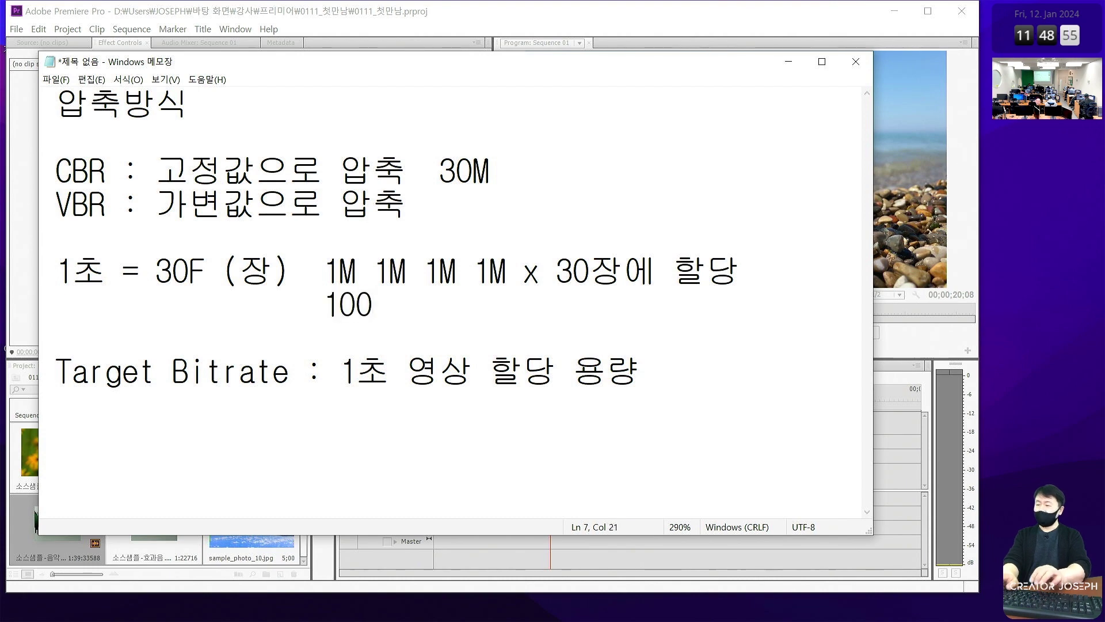
{"action": "type", "text": "M"}
{"action": "key", "text": "BackSpace"}
{"action": "key", "text": "BackSpace"}
{"action": "key", "text": "BackSpace"}
{"action": "type", "text": "m"}
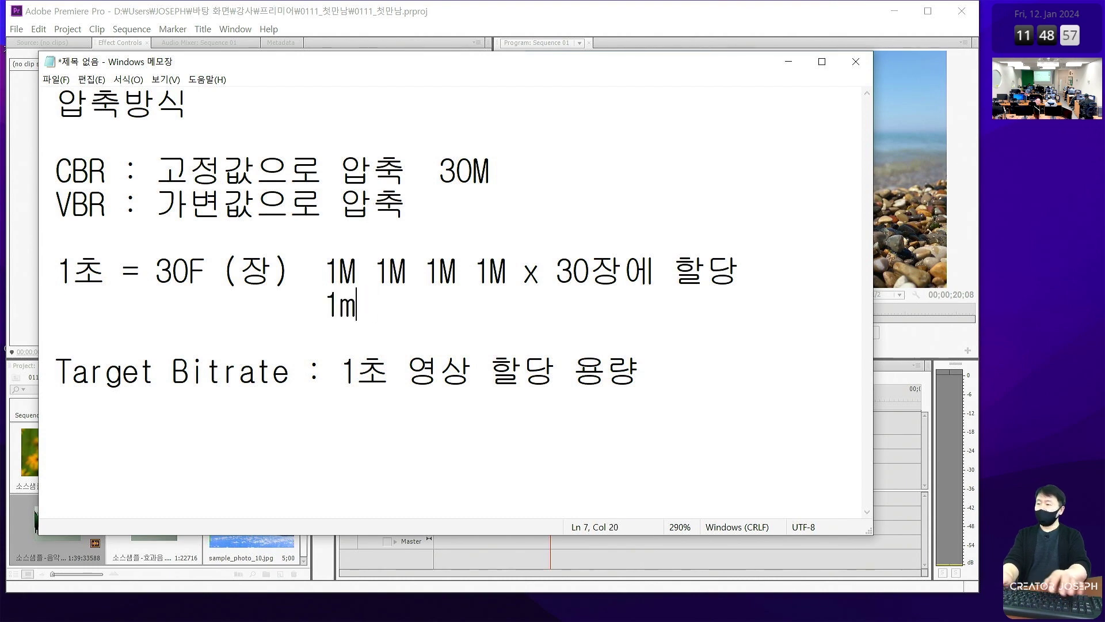
{"action": "key", "text": "BackSpace"}
{"action": "type", "text": "M"}
{"action": "key", "text": "BackSpace"}
{"action": "type", "text": "2"}
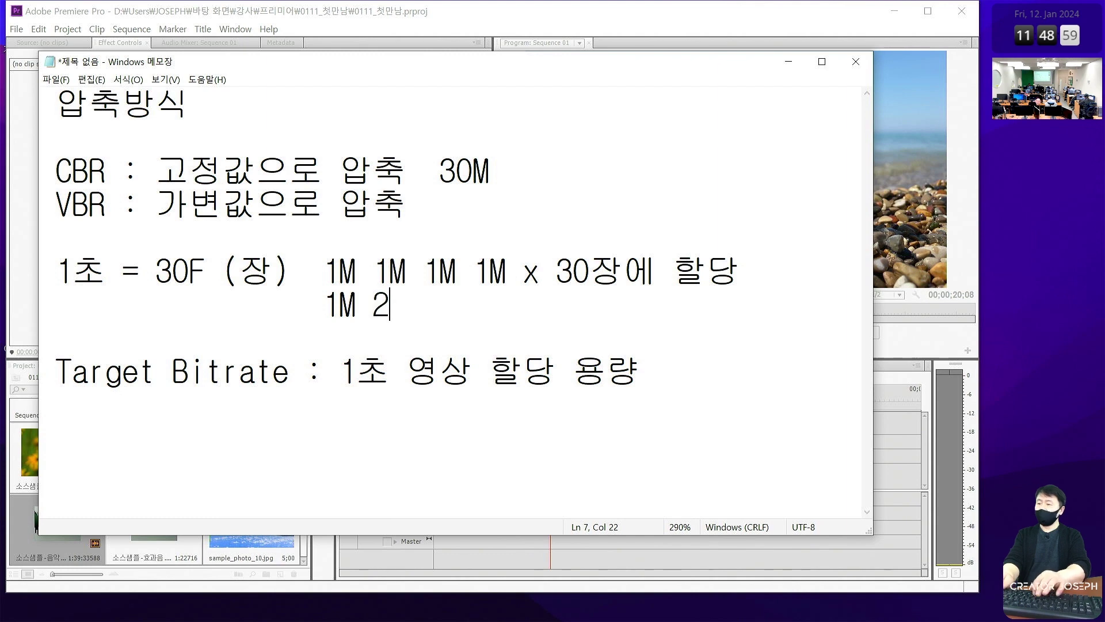
{"action": "type", "text": "M"}
{"action": "type", "text": " 1M"}
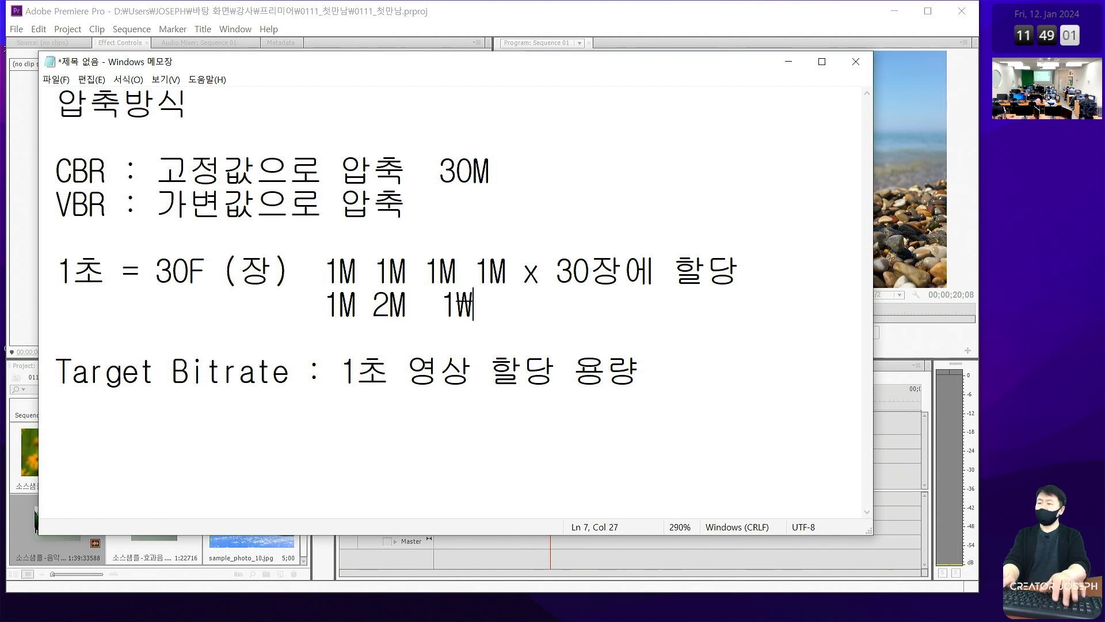
{"action": "key", "text": "BackSpace"}
{"action": "key", "text": "BackSpace"}
{"action": "key", "text": "BackSpace"}
{"action": "type", "text": "1M 3"}
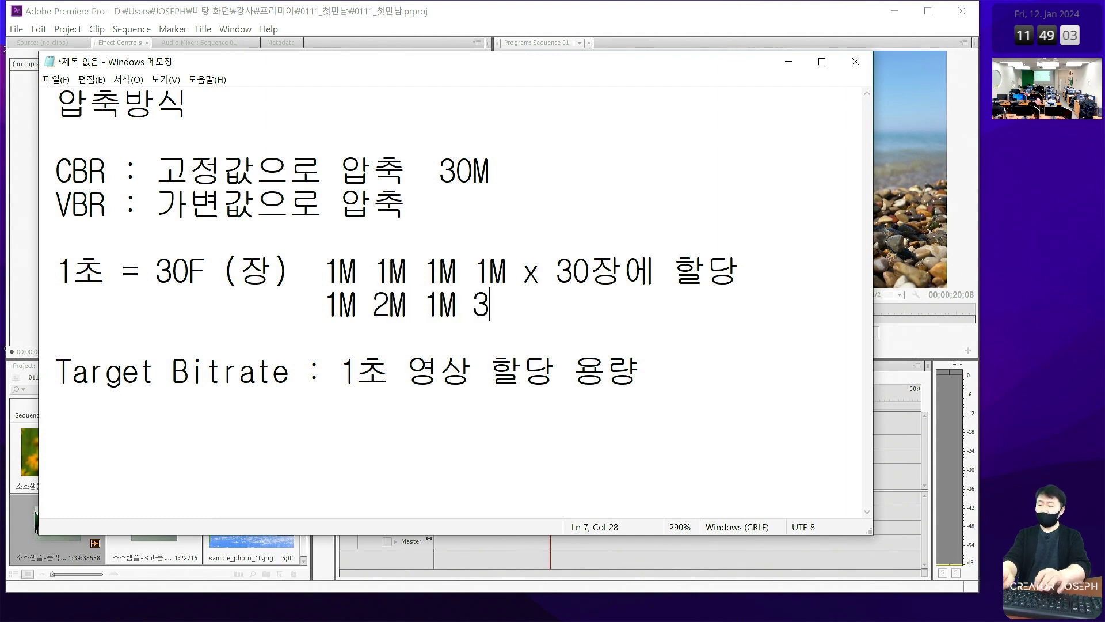
{"action": "type", "text": "M"}
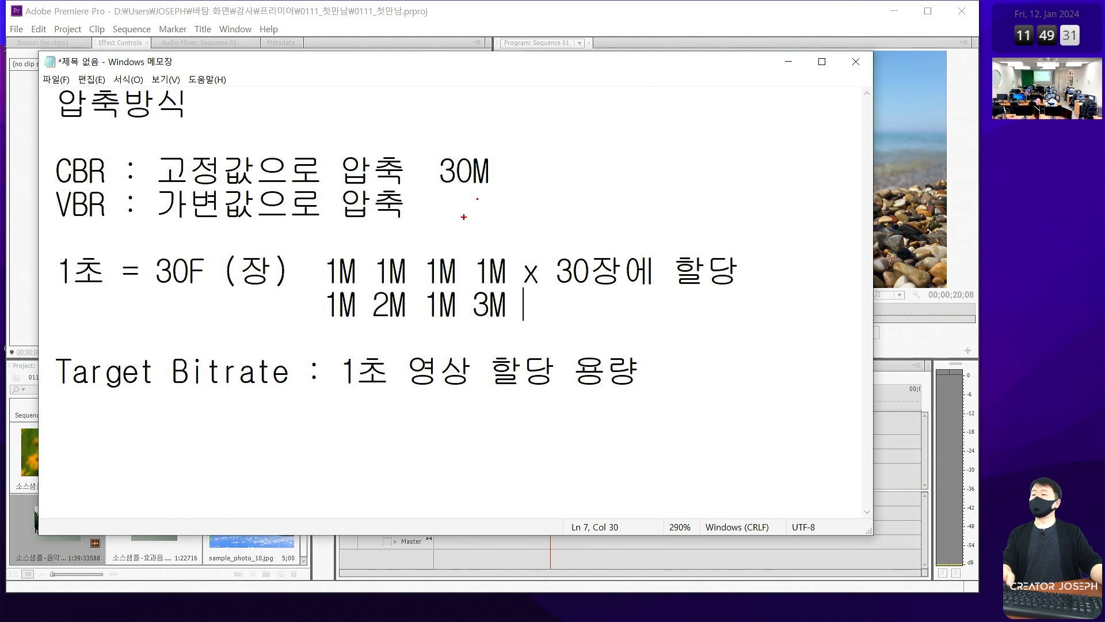
{"action": "left_click", "coordinate": [441, 212]}
{"action": "type", "text": "30"}
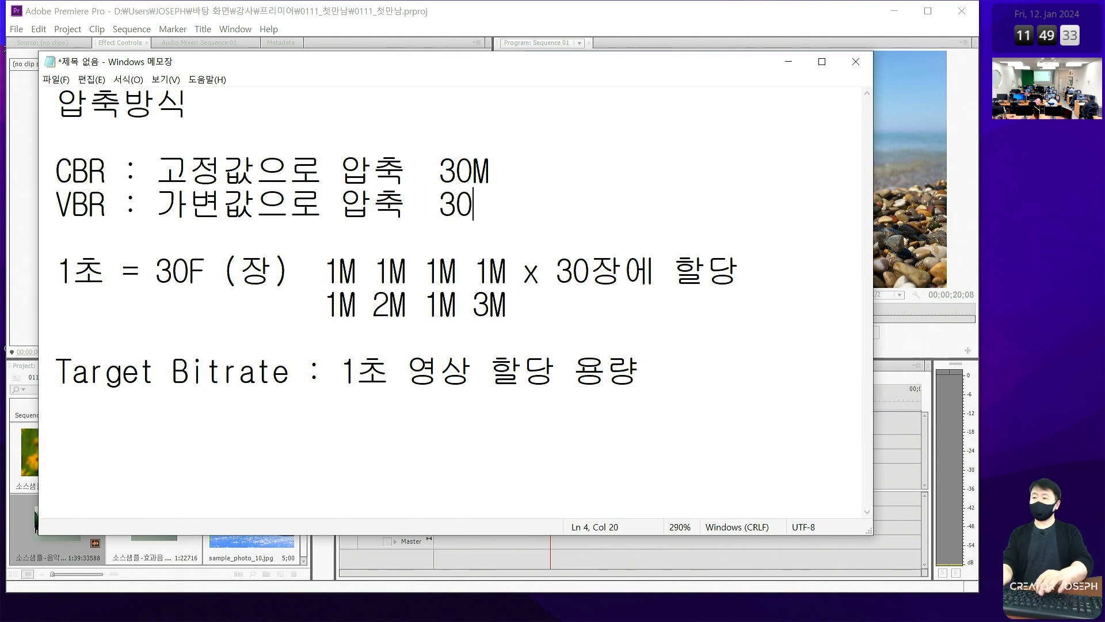
{"action": "type", "text": "M"}
Step: Finish the allocation line with '... 5M (잔여 1M)' and highlight the 5M value
{"action": "left_click", "coordinate": [528, 304]}
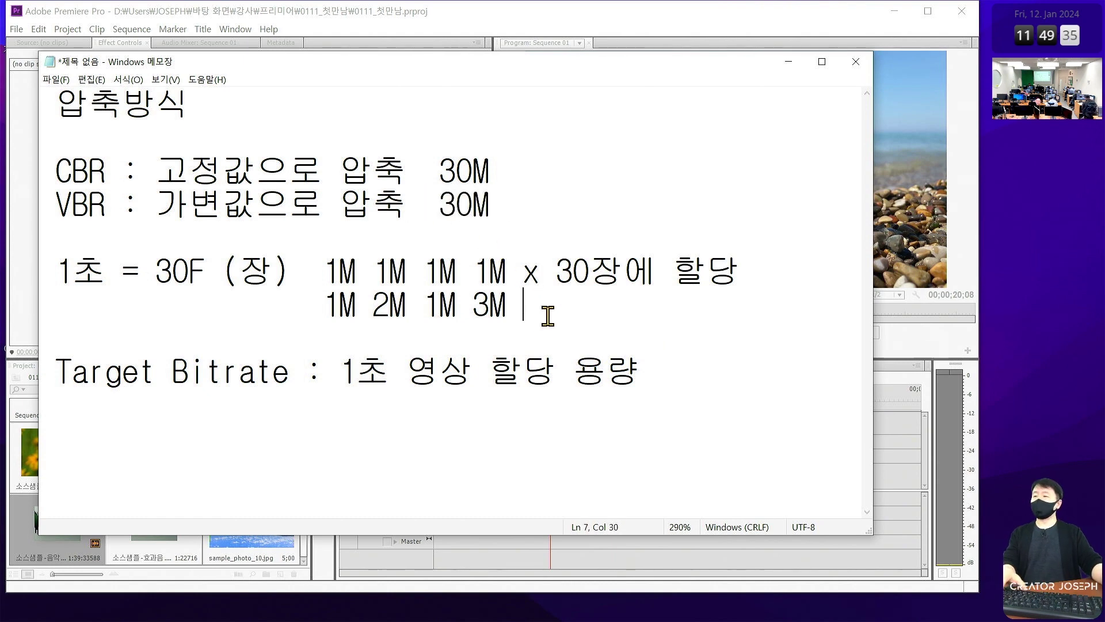
{"action": "type", "text": "..."}
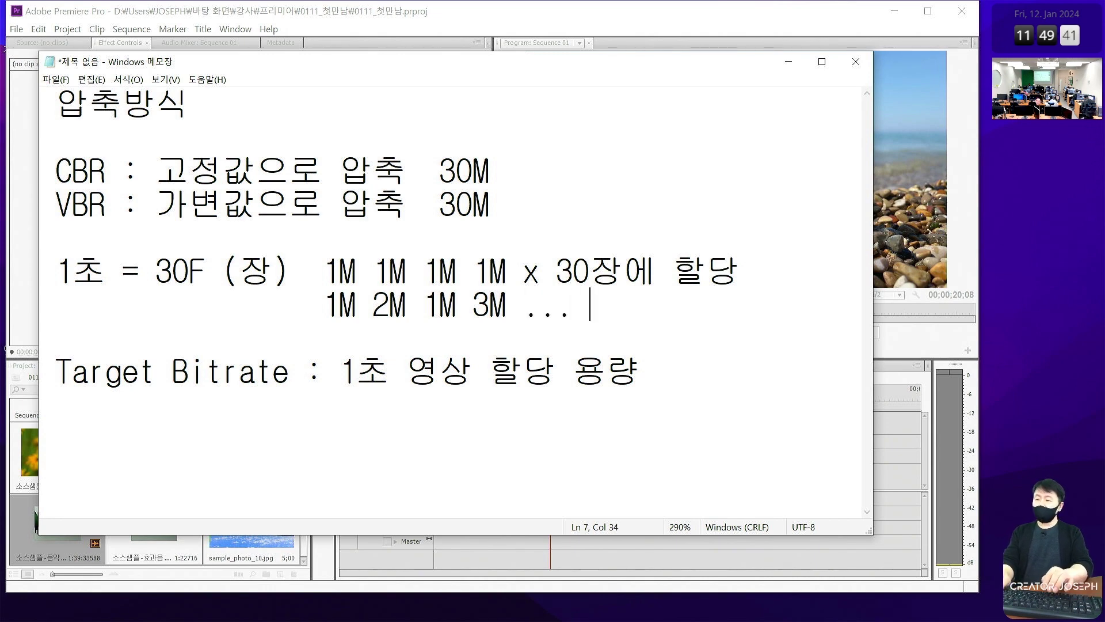
{"action": "type", "text": "5"}
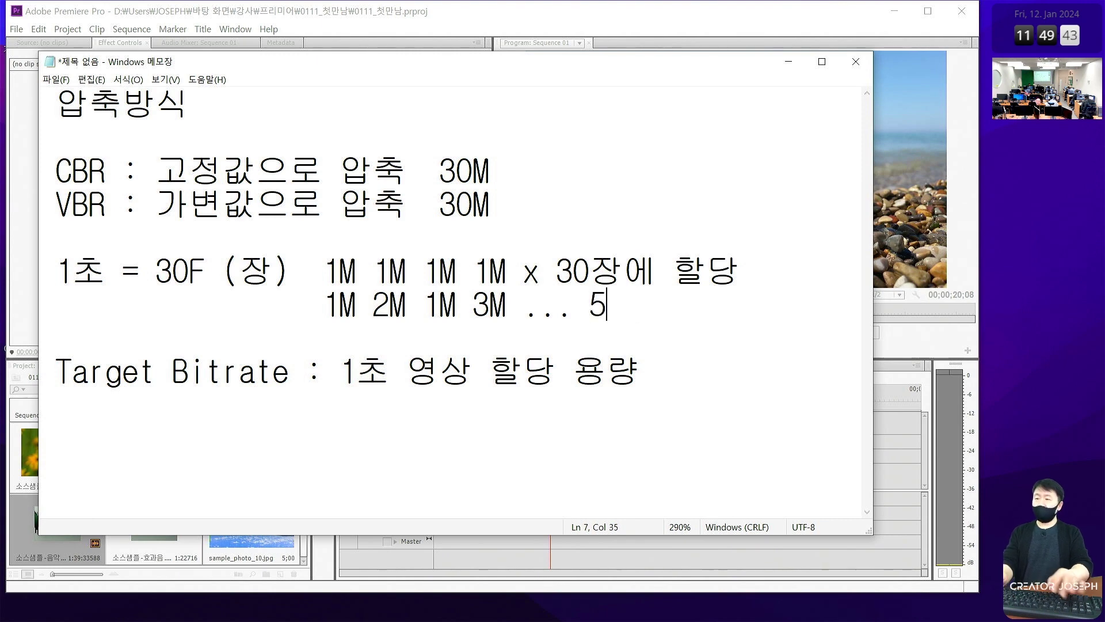
{"action": "type", "text": "M "}
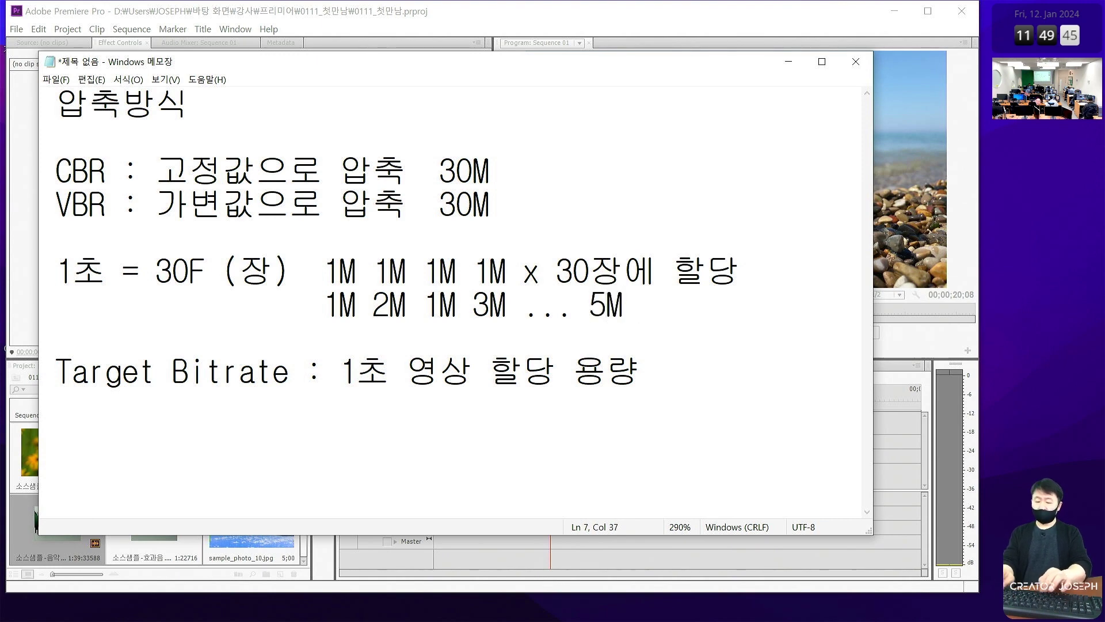
{"action": "type", "text": "*ㅈ"}
{"action": "key", "text": "BackSpace"}
{"action": "type", "text": "*ㅈ"}
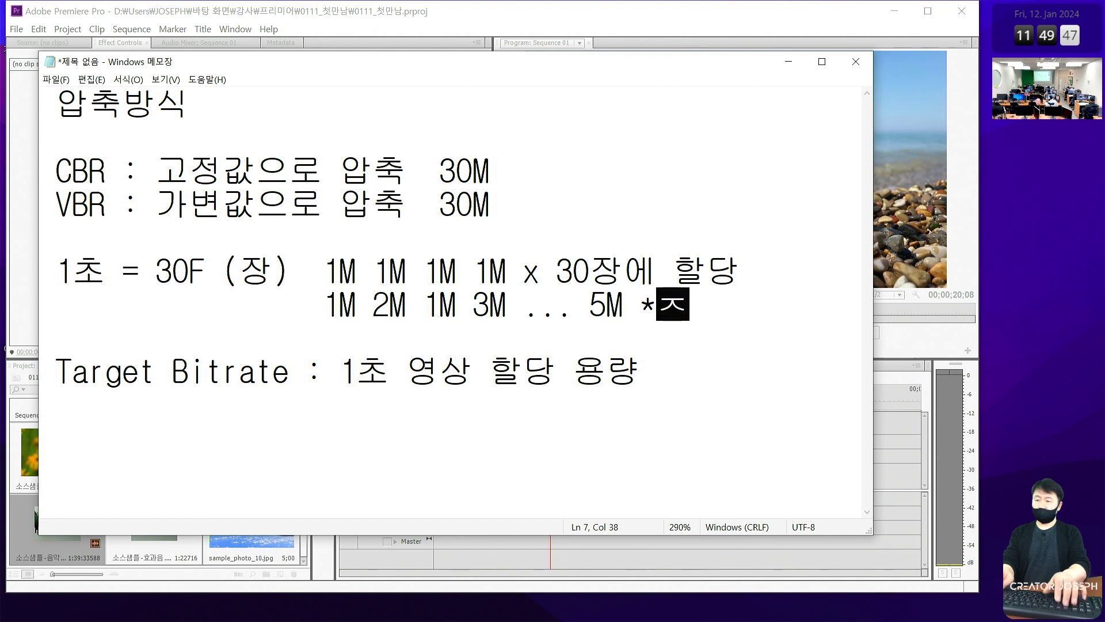
{"action": "key", "text": "BackSpace"}
{"action": "key", "text": "BackSpace"}
{"action": "type", "text": "(잔여 1"}
{"action": "key", "text": "BackSpace"}
{"action": "key", "text": "BackSpace"}
{"action": "key", "text": "BackSpace"}
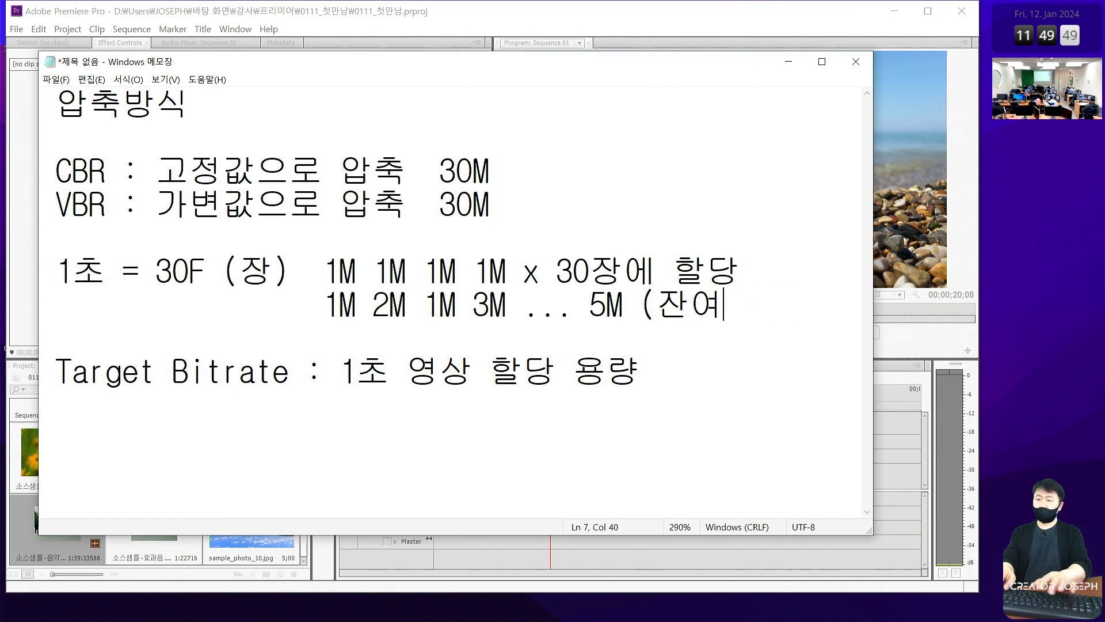
{"action": "type", "text": "1M)"}
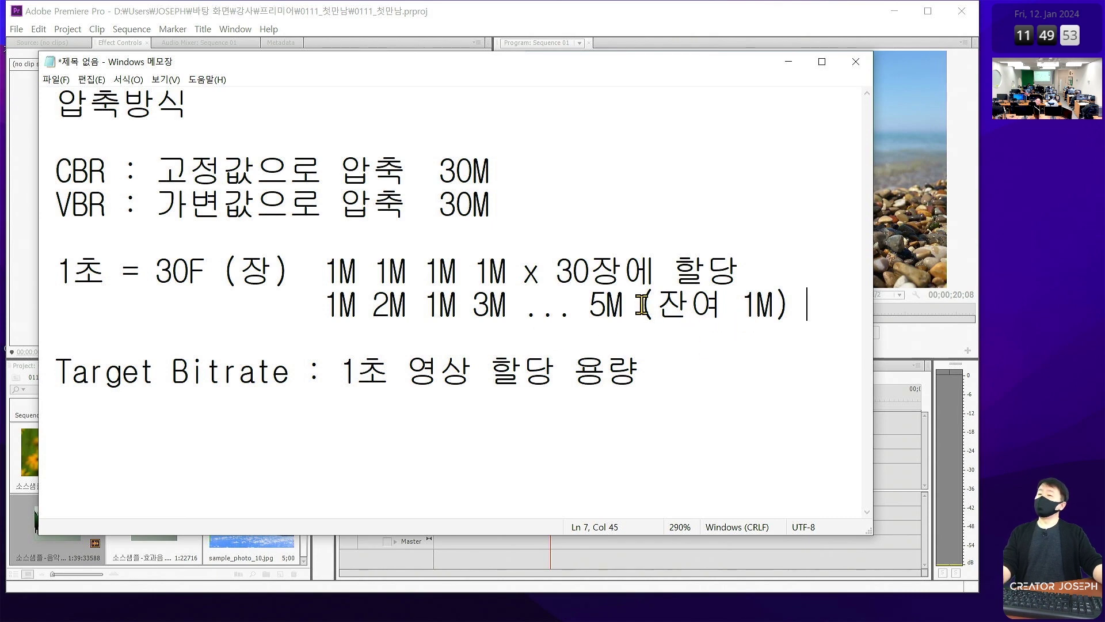
{"action": "left_click_drag", "start_coordinate": [587, 304], "coordinate": [617, 311]}
{"action": "left_click", "coordinate": [654, 324]}
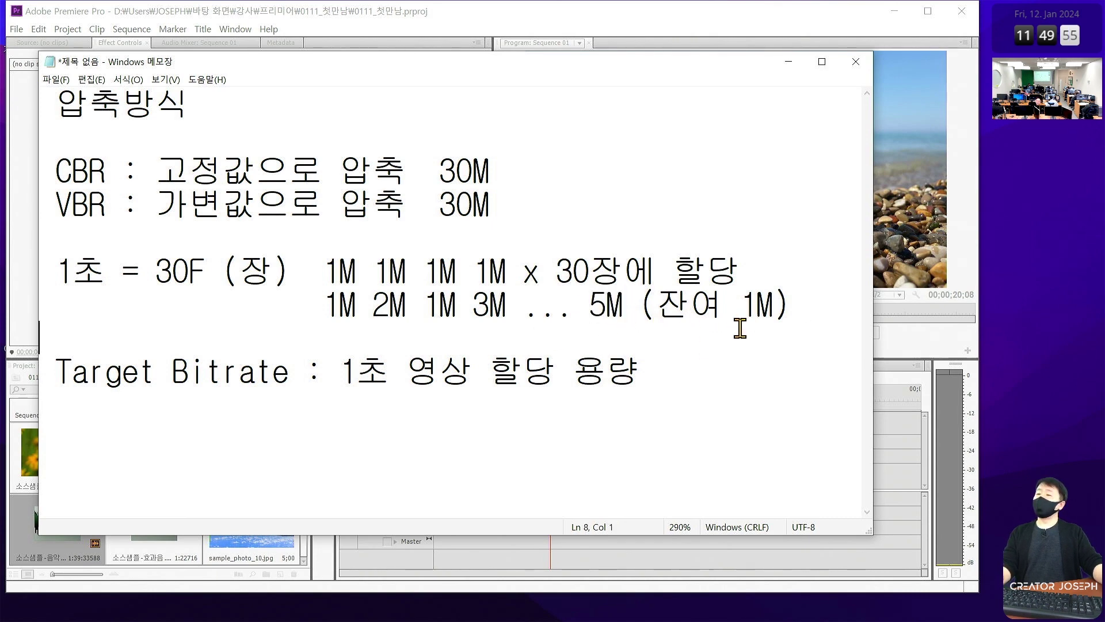
{"action": "left_click", "coordinate": [757, 305]}
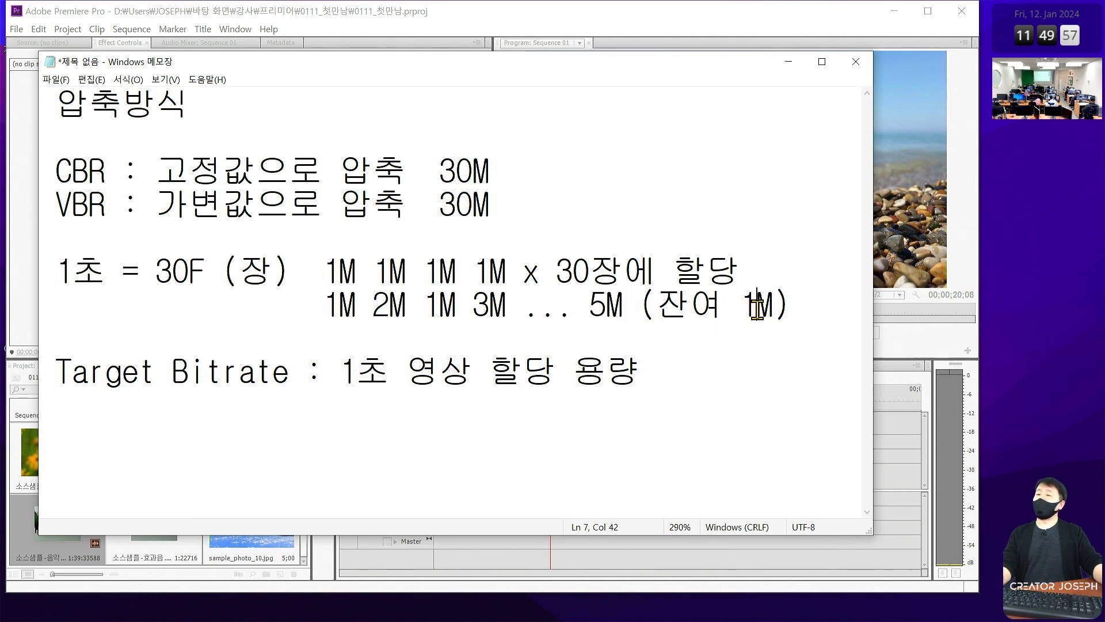
{"action": "left_click", "coordinate": [787, 343]}
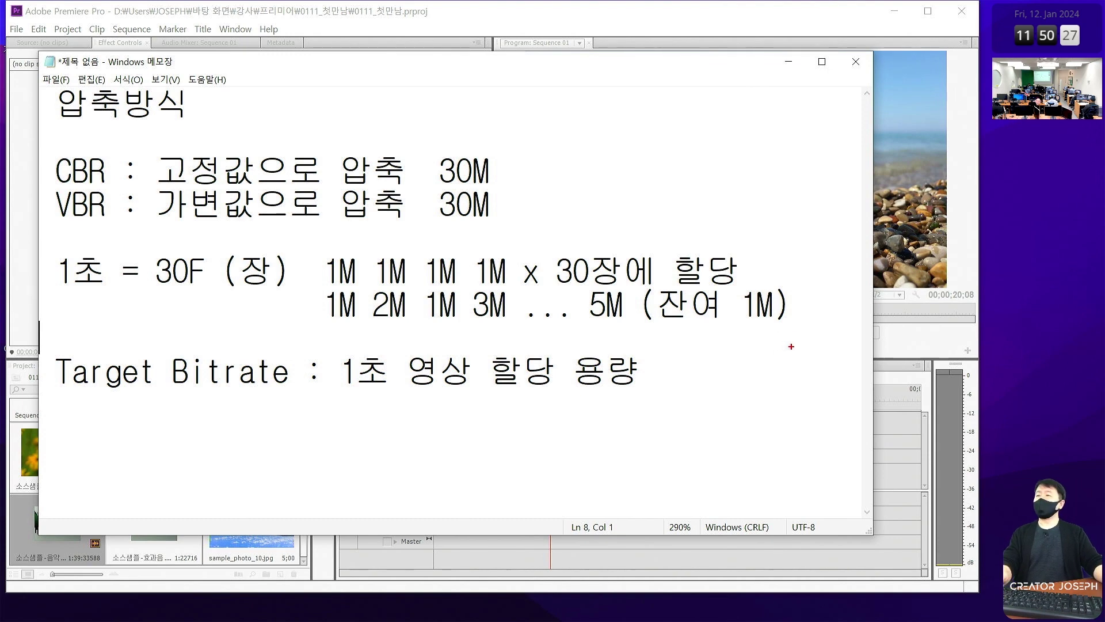
{"action": "left_click_drag", "start_coordinate": [572, 289], "coordinate": [634, 327]}
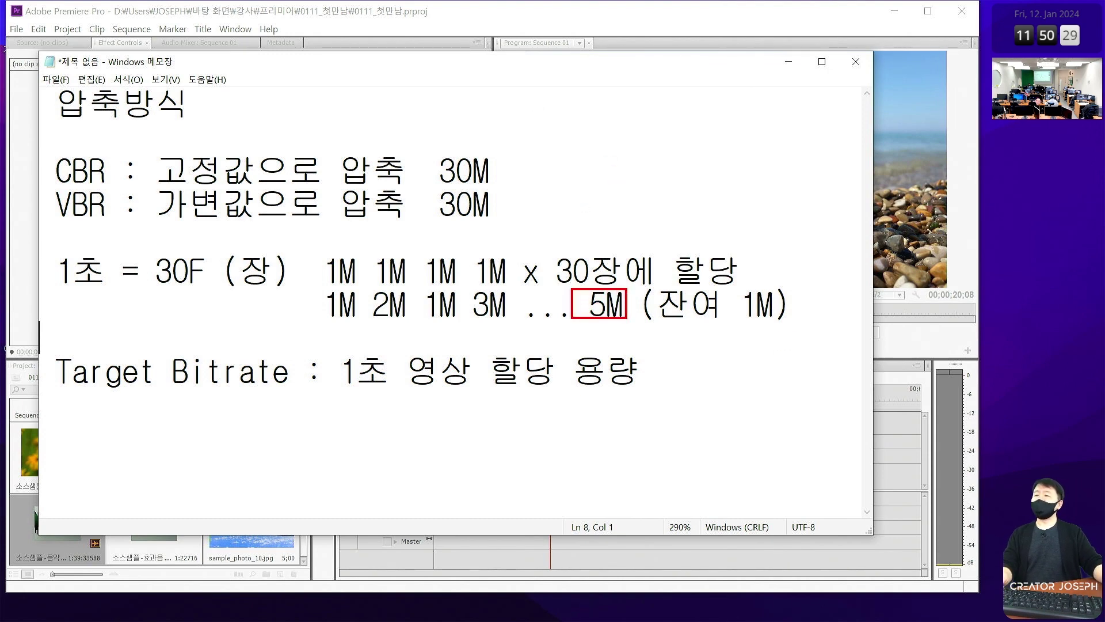
{"action": "left_click_drag", "start_coordinate": [730, 281], "coordinate": [784, 338]}
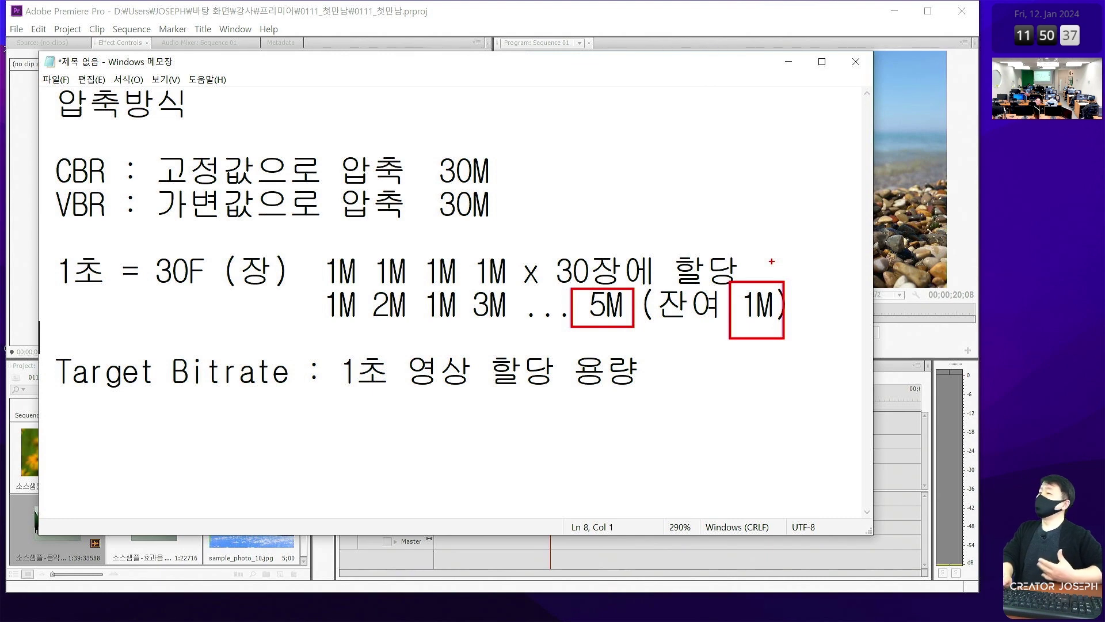
{"action": "key", "text": "Escape"}
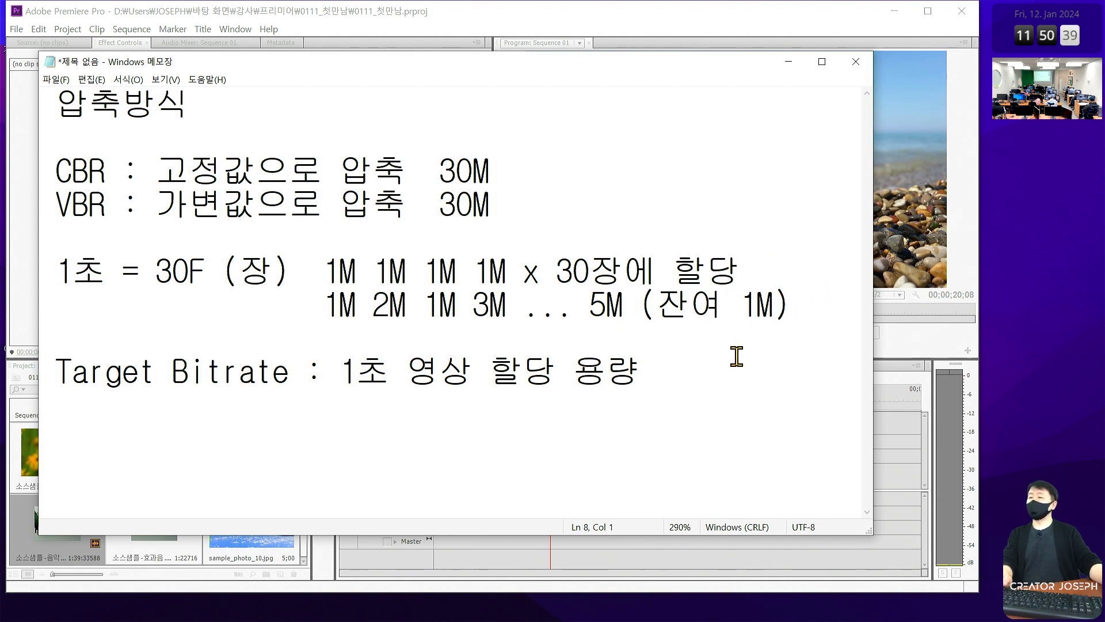
{"action": "left_click", "coordinate": [723, 370]}
Step: Add the line 'Maximum : Target에서 부족한 부분을 충당' and append '/ 36m' to the VBR line
{"action": "key", "text": "Return"}
{"action": "type", "text": "Maximum        "}
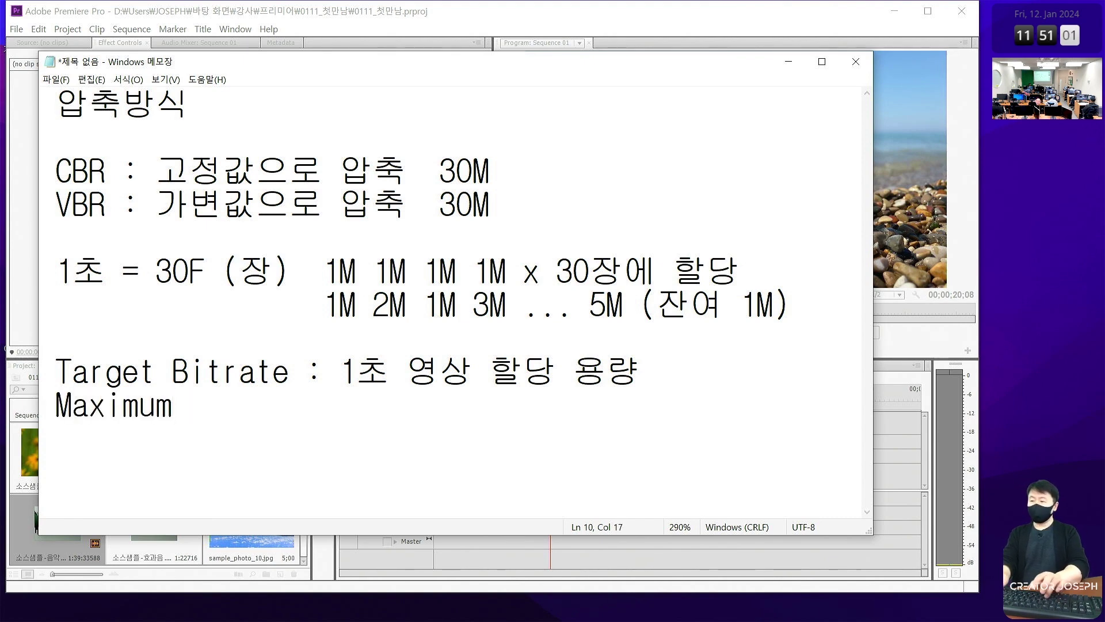
{"action": "type", "text": ":"}
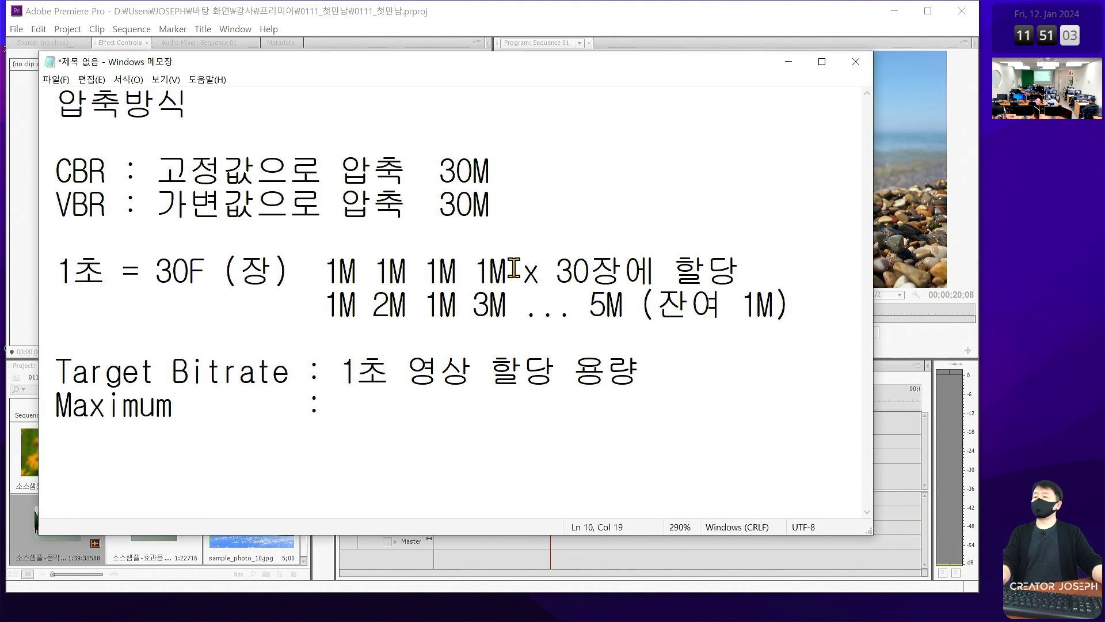
{"action": "left_click", "coordinate": [582, 210]}
{"action": "type", "text": "/"}
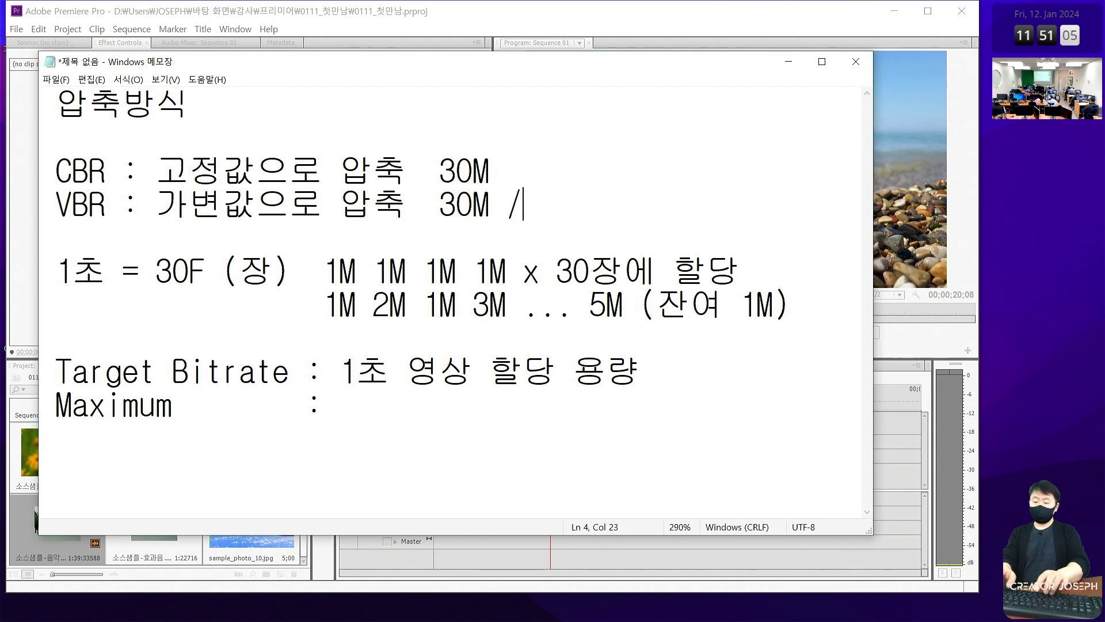
{"action": "type", "text": " 3"}
{"action": "key", "text": "BackSpace"}
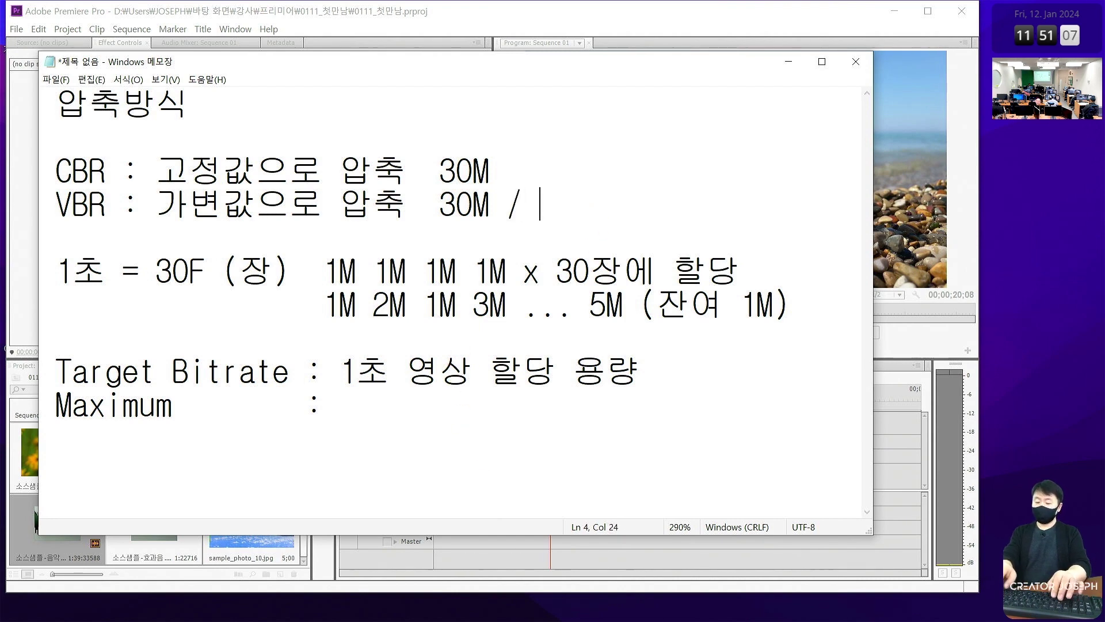
{"action": "type", "text": "36"}
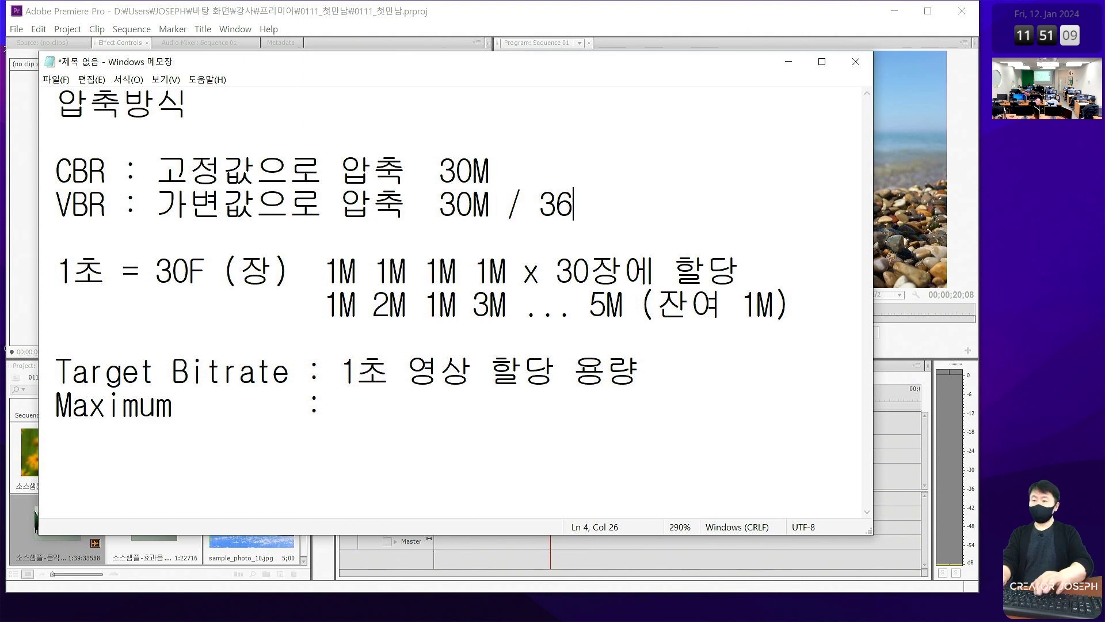
{"action": "type", "text": "m"}
{"action": "left_click", "coordinate": [410, 427]}
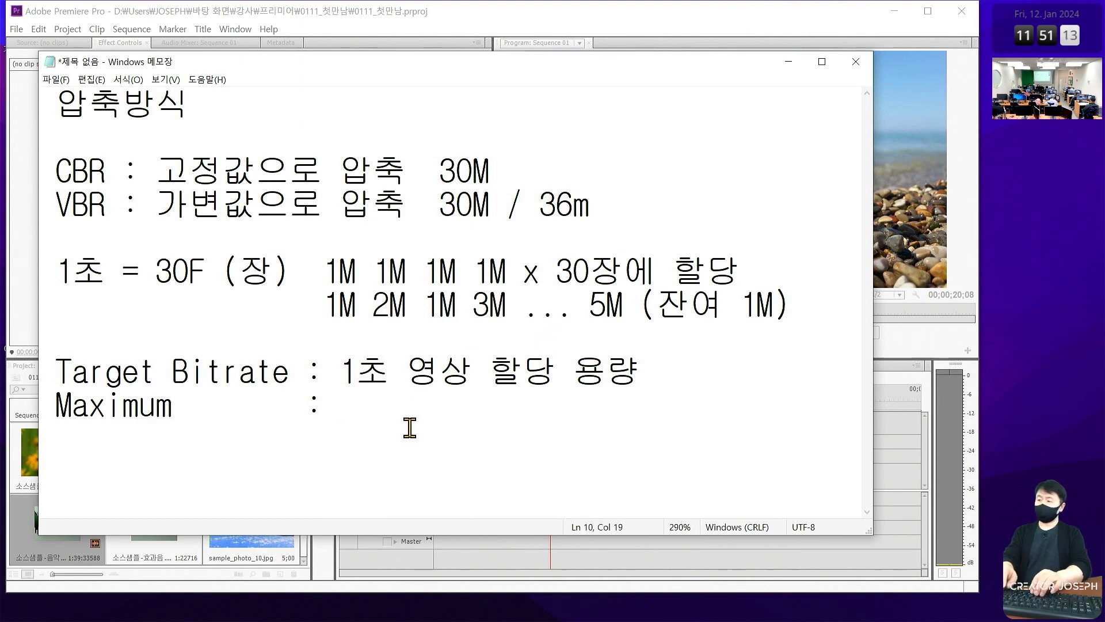
{"action": "type", "text": "Target"}
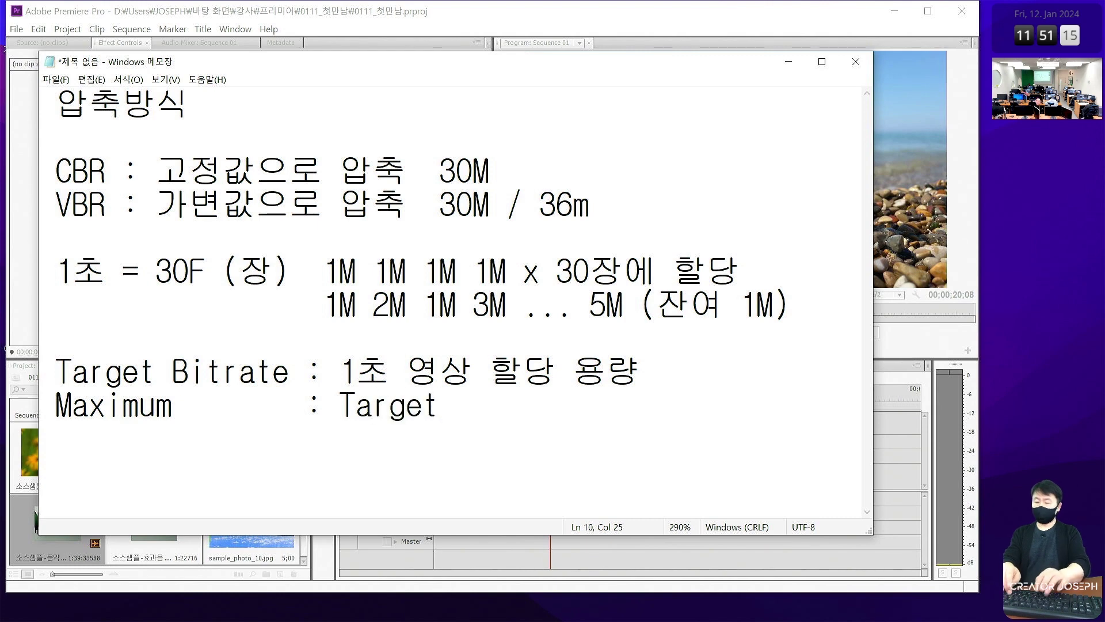
{"action": "type", "text": "에서 부족한 부분으"}
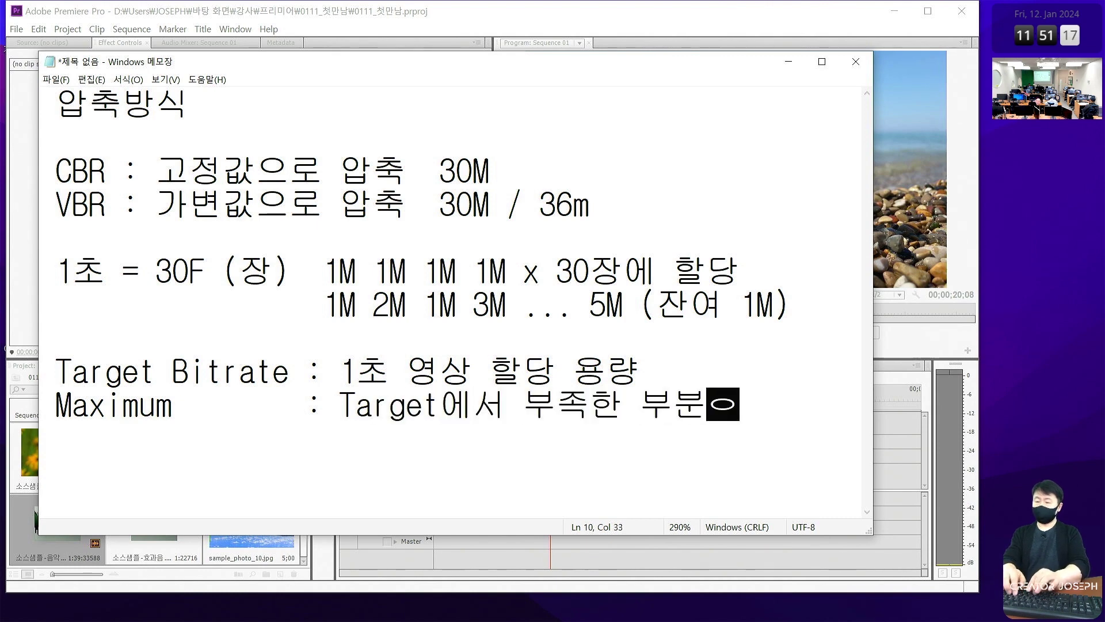
{"action": "type", "text": "을 ㅊ충당"}
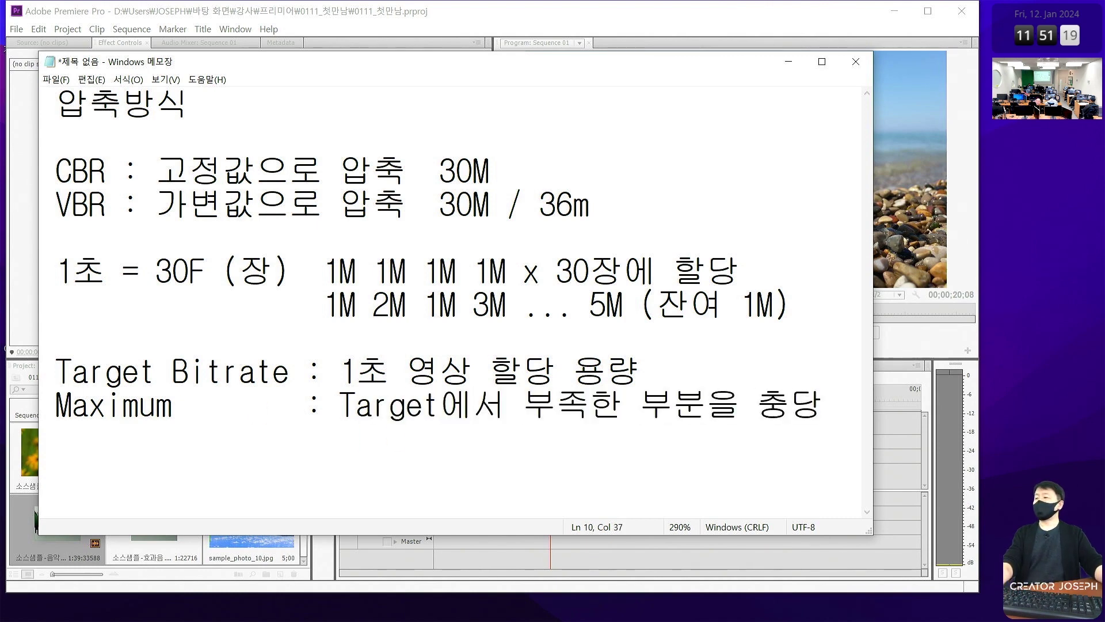
Step: Highlight the Target Bitrate line, Maximum explanation and 5M value in red
{"action": "left_click_drag", "start_coordinate": [39, 343], "coordinate": [692, 391]}
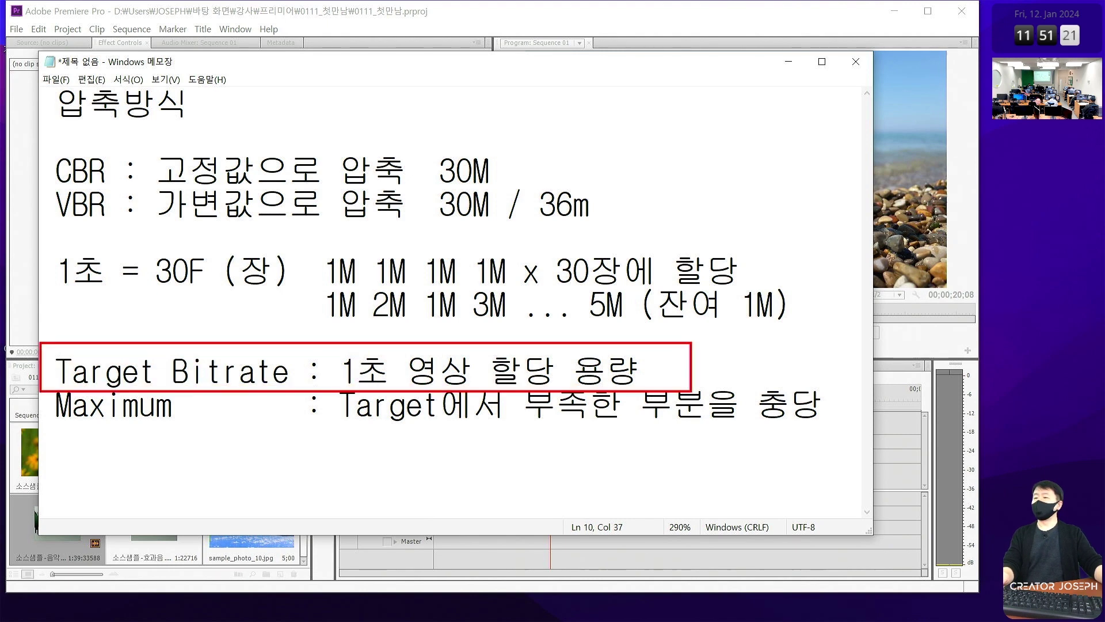
{"action": "left_click_drag", "start_coordinate": [340, 436], "coordinate": [778, 426]}
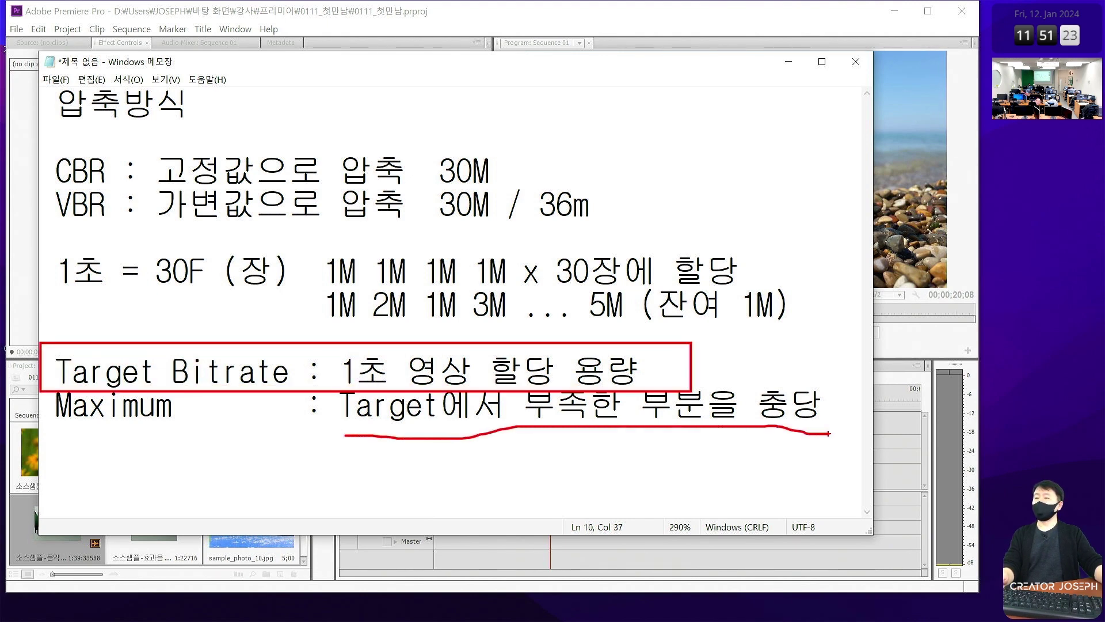
{"action": "left_click_drag", "start_coordinate": [579, 282], "coordinate": [636, 328]}
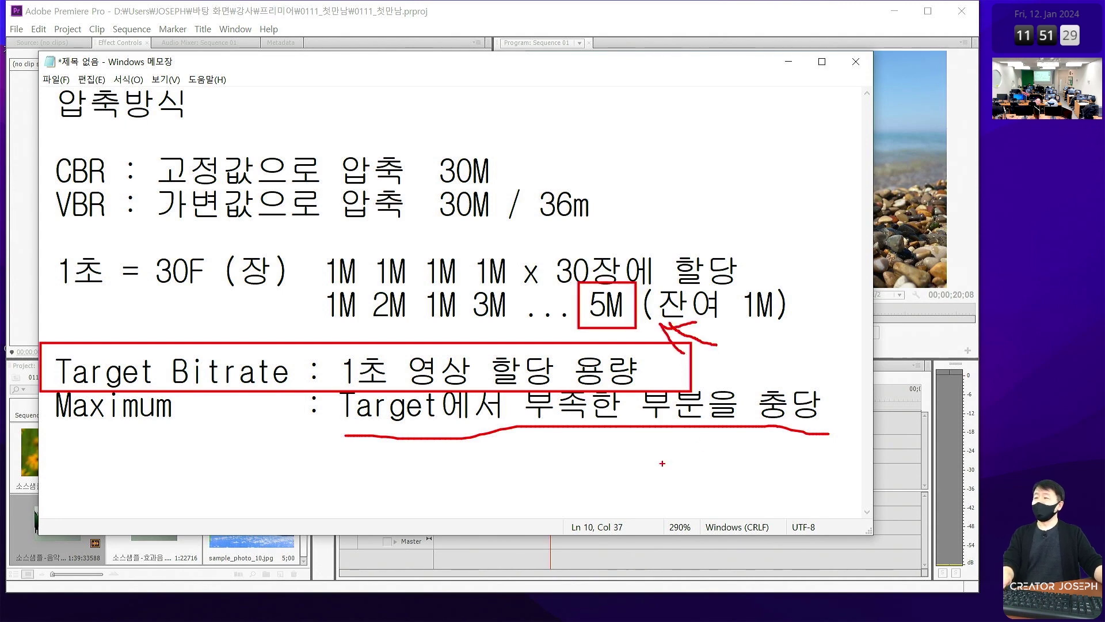
{"action": "key", "text": "Escape"}
Step: Change the VBR maximum from 36m to 34M
{"action": "left_click", "coordinate": [628, 222]}
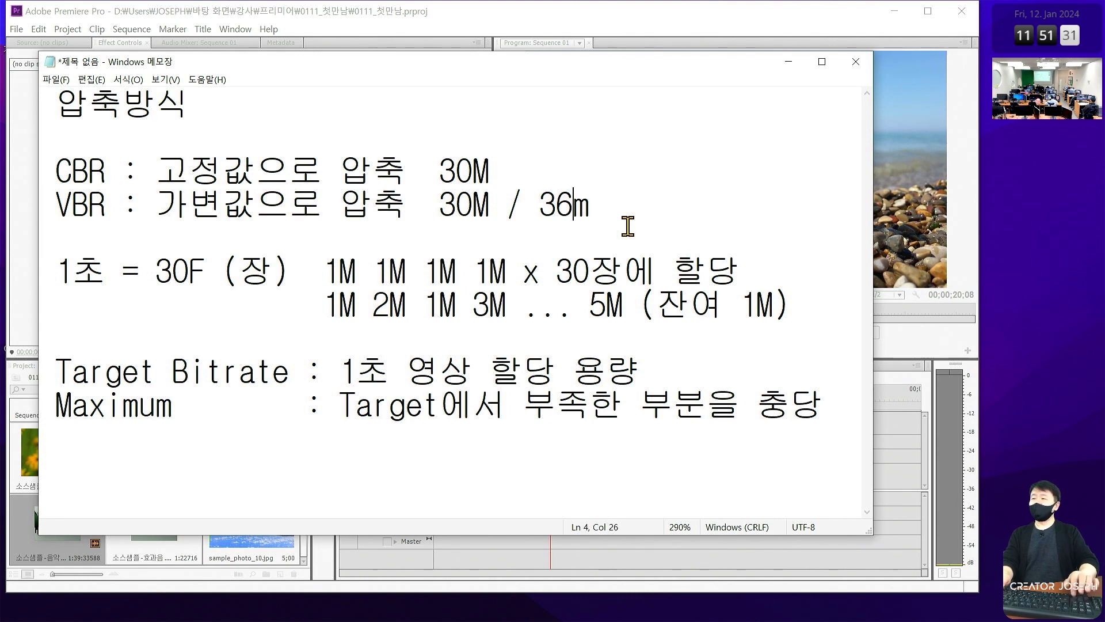
{"action": "key", "text": "BackSpace"}
{"action": "type", "text": "4"}
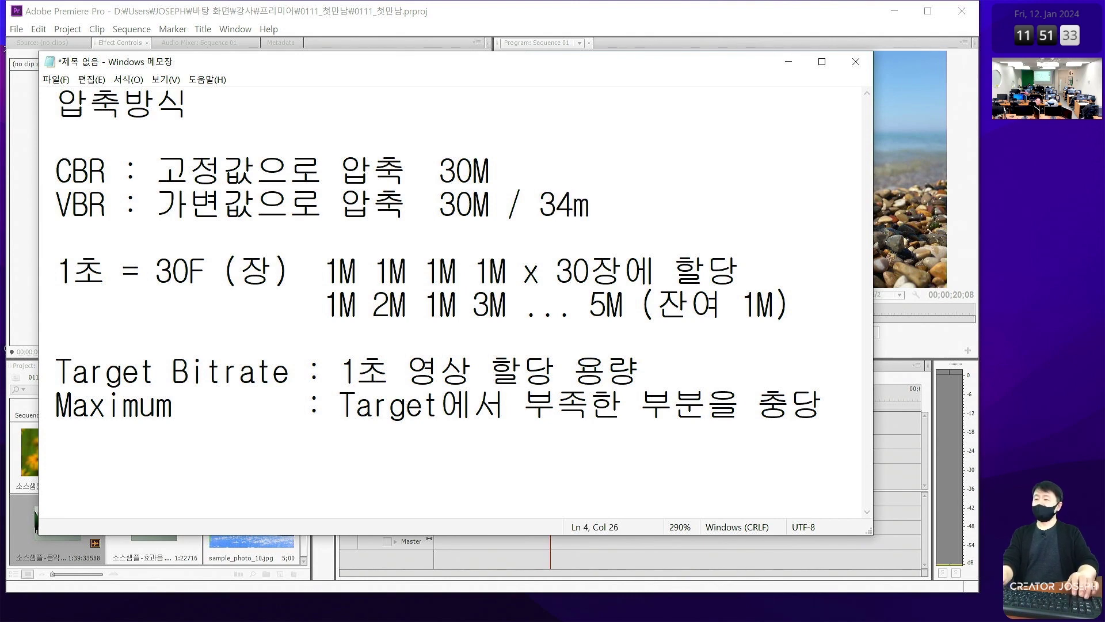
{"action": "type", "text": "<"}
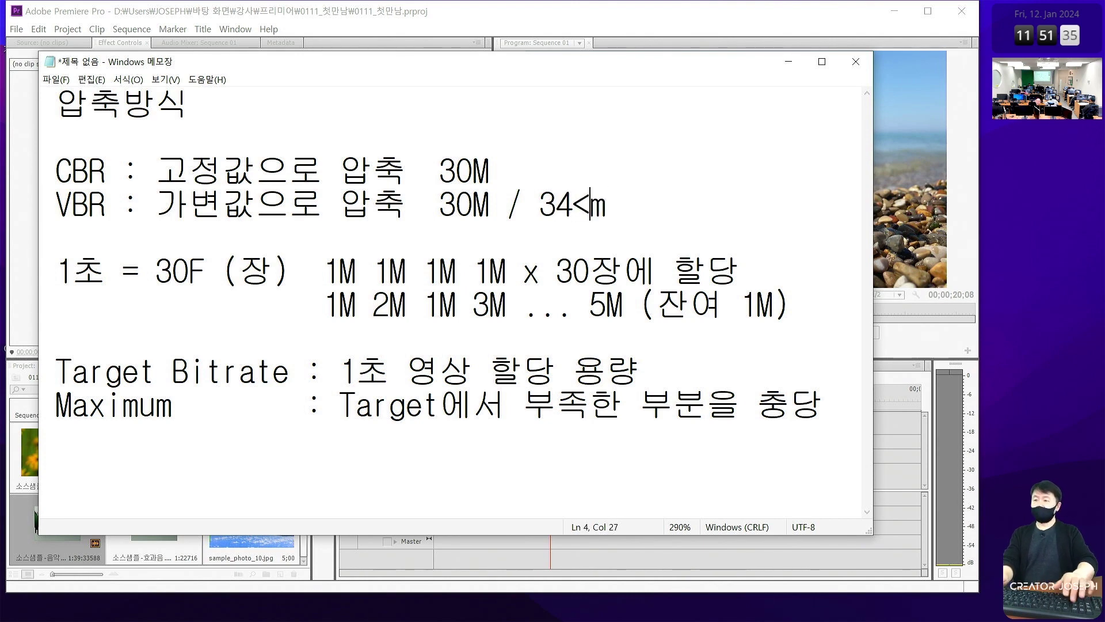
{"action": "key", "text": "BackSpace"}
{"action": "key", "text": "Delete"}
{"action": "type", "text": ","}
{"action": "key", "text": "BackSpace"}
{"action": "type", "text": "m"}
{"action": "key", "text": "BackSpace"}
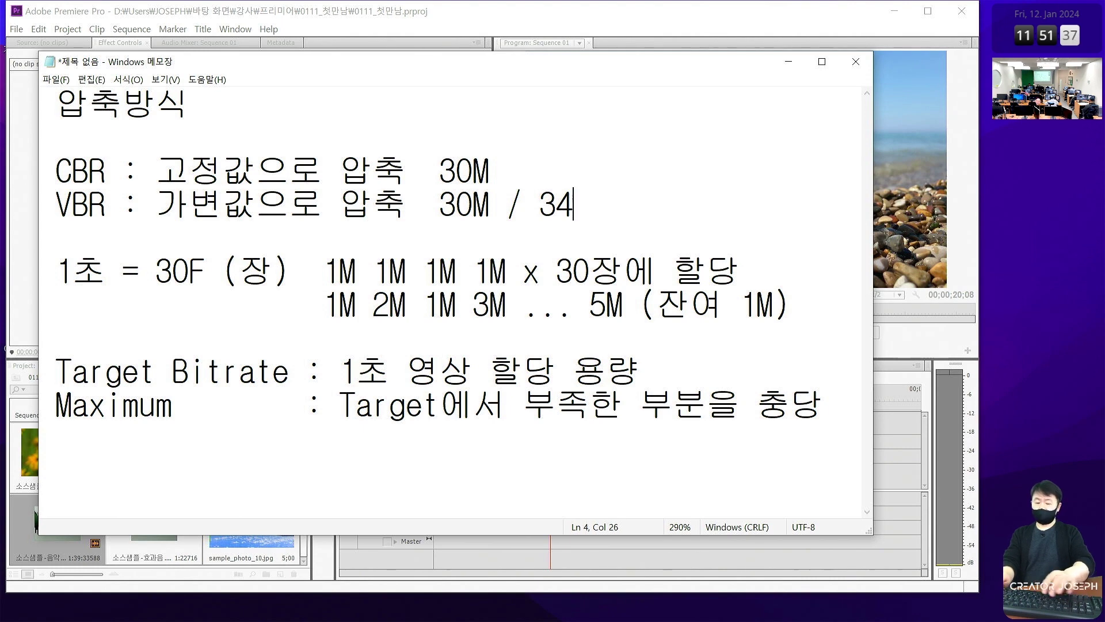
{"action": "type", "text": "M"}
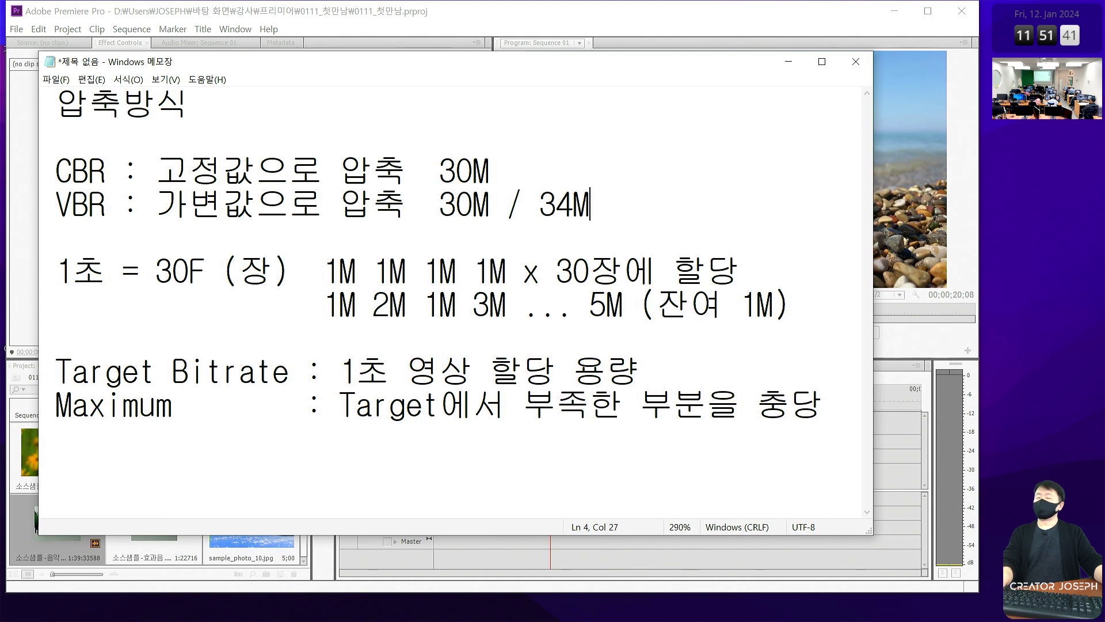
Step: Move the caret through the allocation line to the blank line above Target Bitrate
{"action": "left_click", "coordinate": [765, 299]}
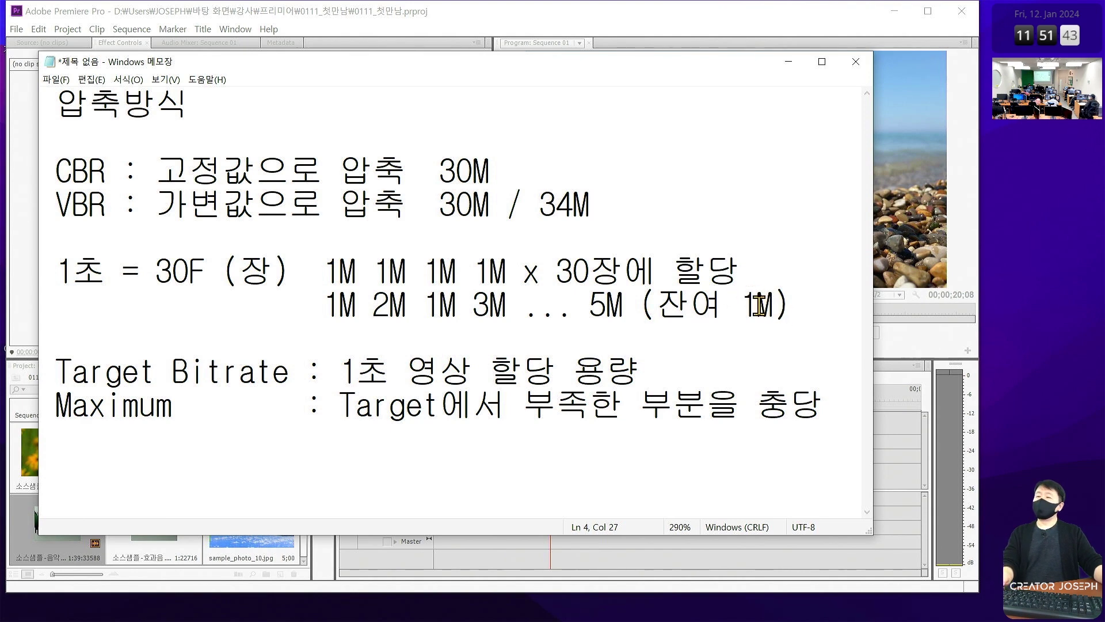
{"action": "left_click", "coordinate": [743, 305]}
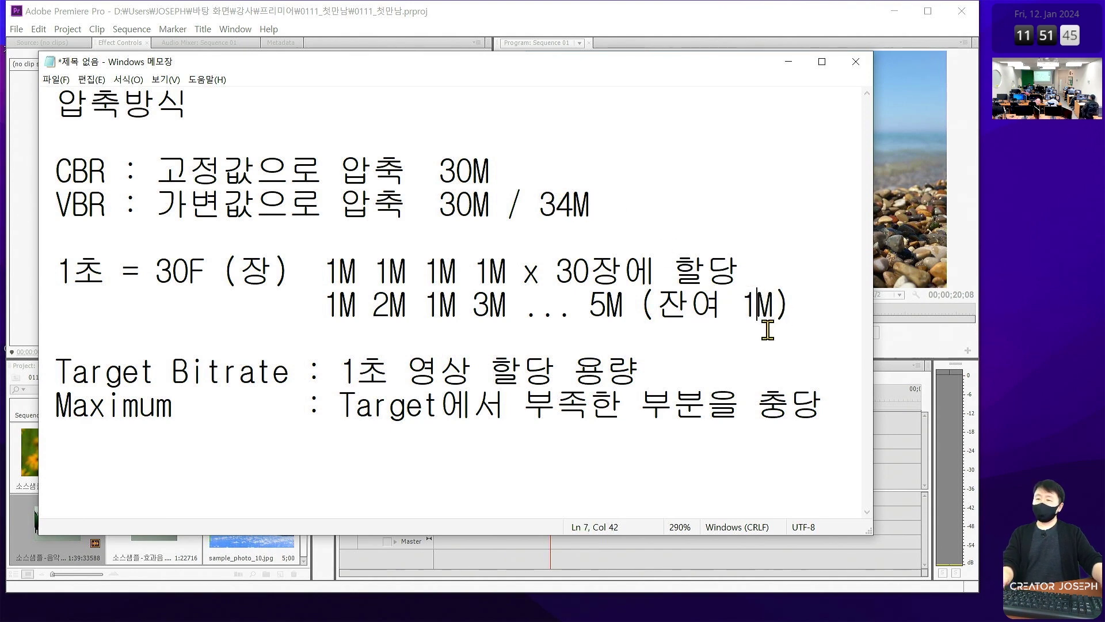
{"action": "key", "text": "Right"}
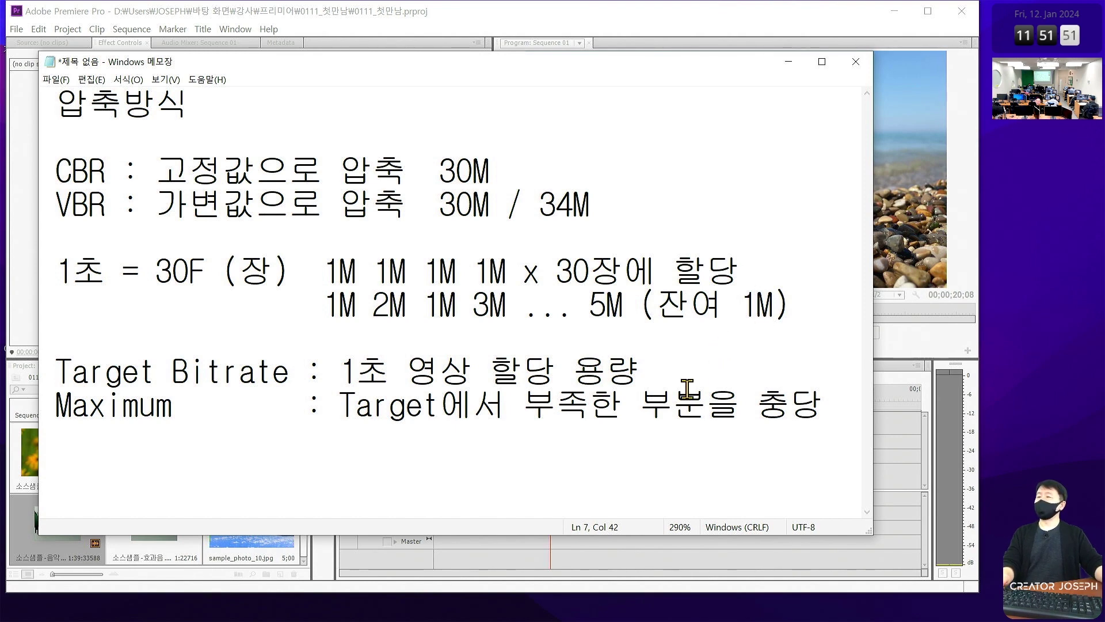
{"action": "left_click", "coordinate": [566, 340]}
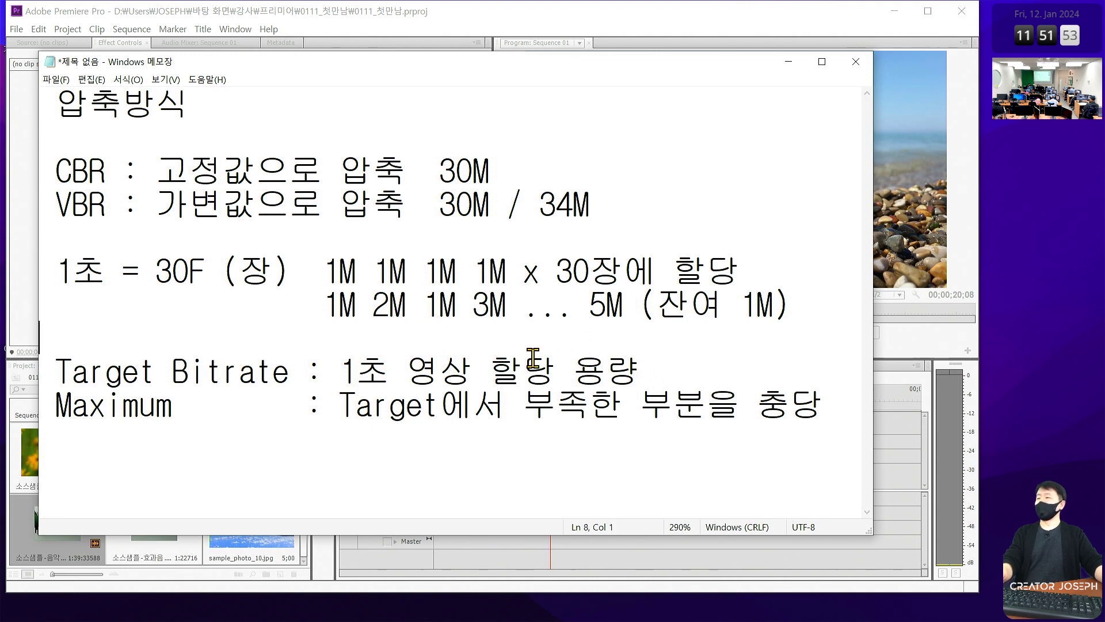
Step: Label the allocation line '1Pass' and realign its values
{"action": "left_click_drag", "start_coordinate": [293, 282], "coordinate": [798, 329]}
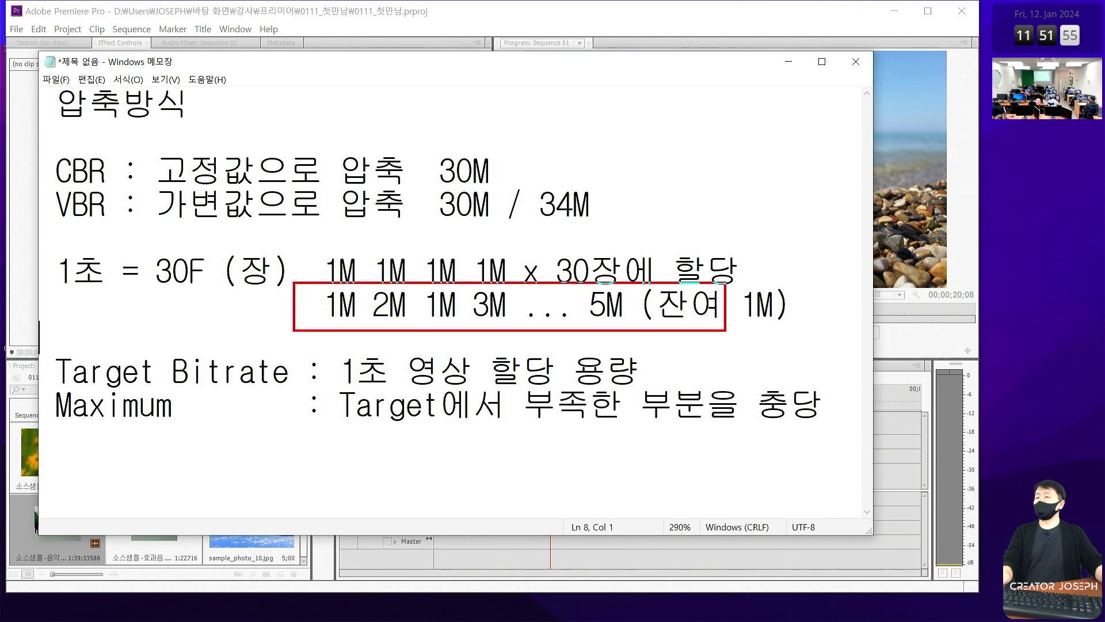
{"action": "key", "text": "Escape"}
{"action": "left_click", "coordinate": [55, 297]}
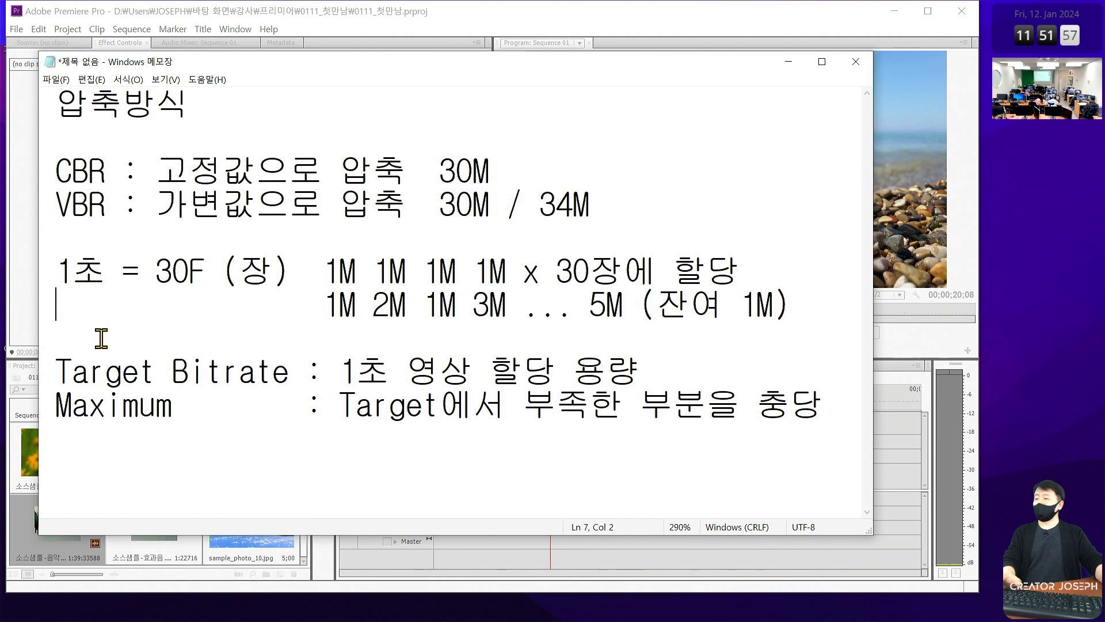
{"action": "type", "text": "1p        "}
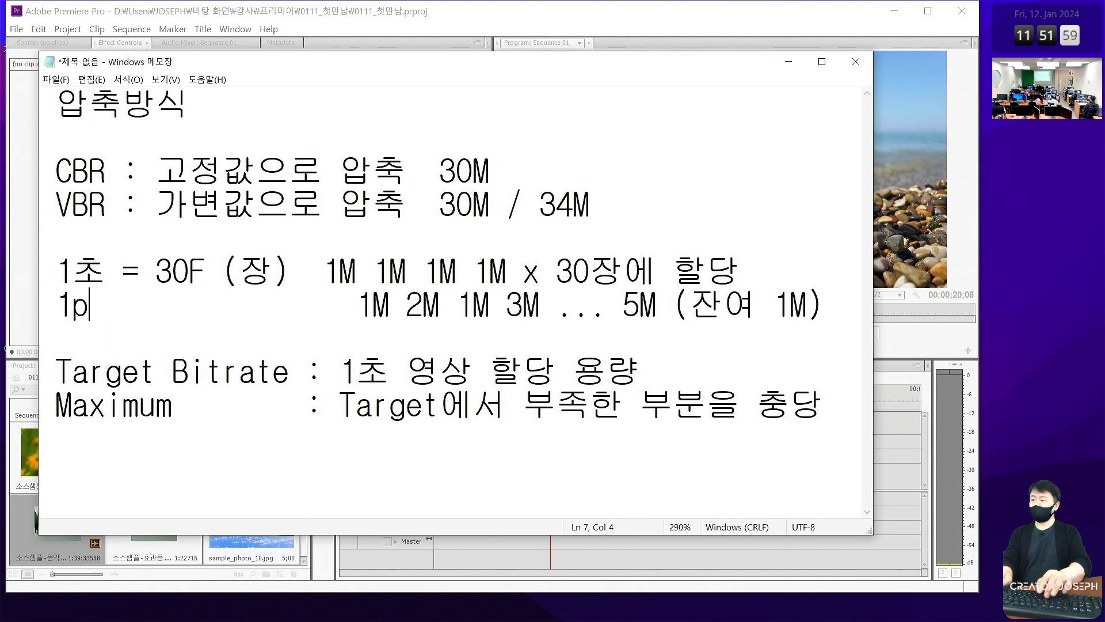
{"action": "type", "text": "A"}
{"action": "key", "text": "BackSpace"}
{"action": "key", "text": "BackSpace"}
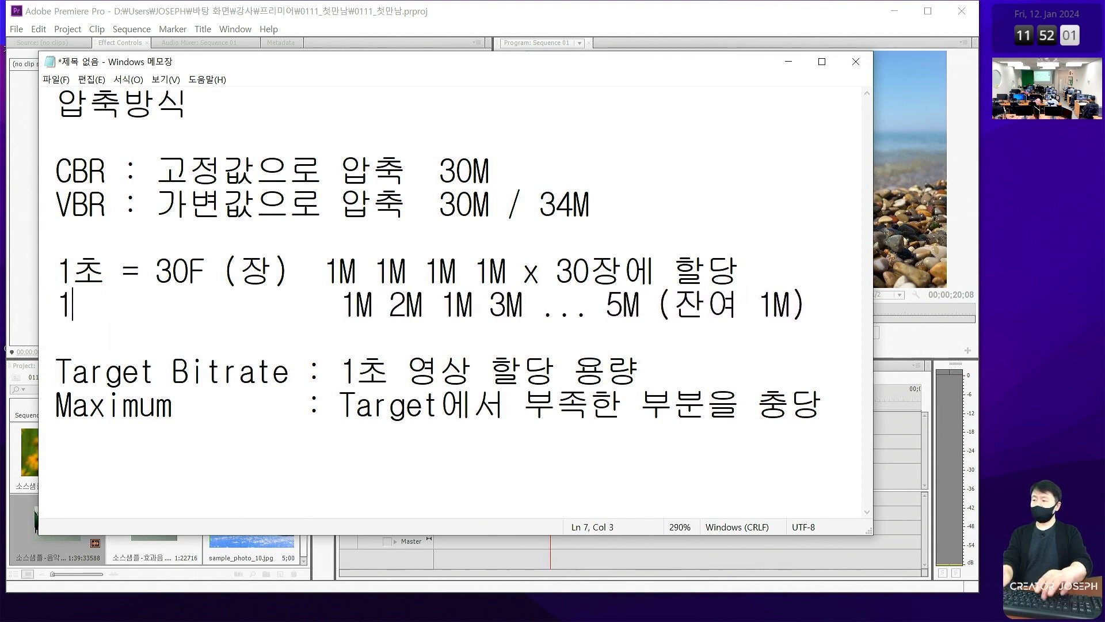
{"action": "type", "text": "Pass"}
{"action": "key", "text": "Delete"}
{"action": "key", "text": "Delete"}
{"action": "key", "text": "Delete"}
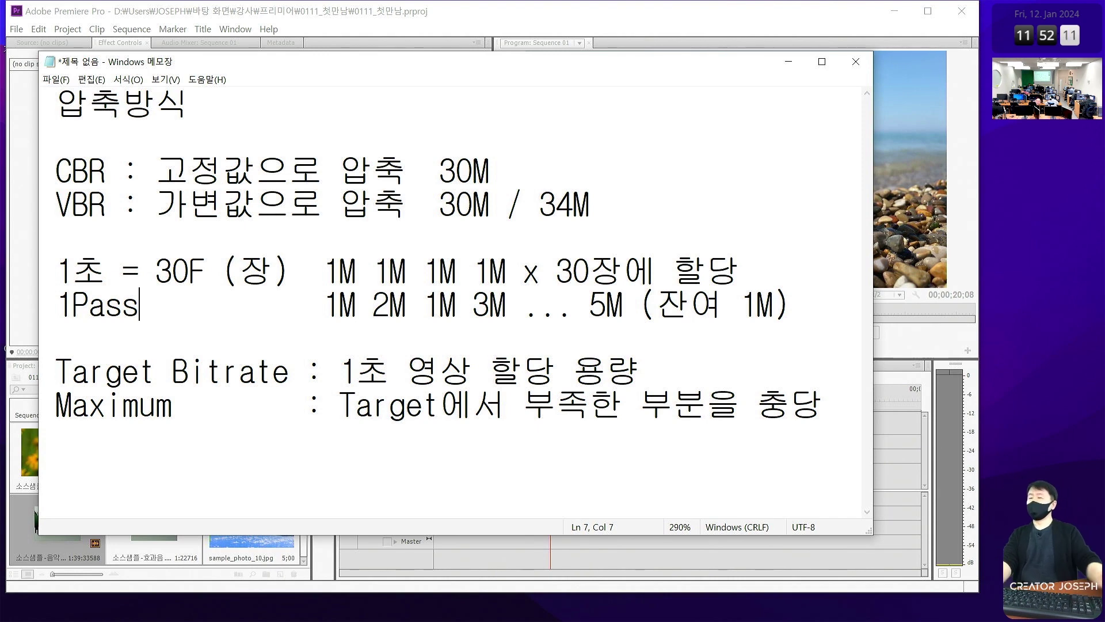
Step: Add a '2Pass' line starting with 1M beneath the 1Pass line
{"action": "left_click_drag", "start_coordinate": [565, 278], "coordinate": [796, 335]}
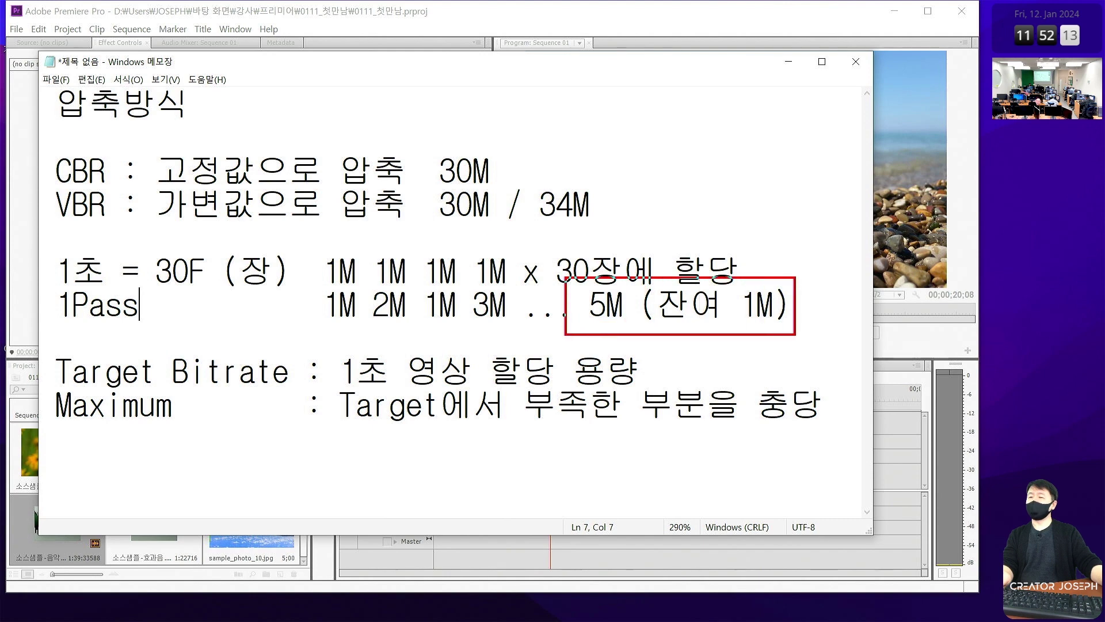
{"action": "left_click_drag", "start_coordinate": [815, 288], "coordinate": [854, 270]}
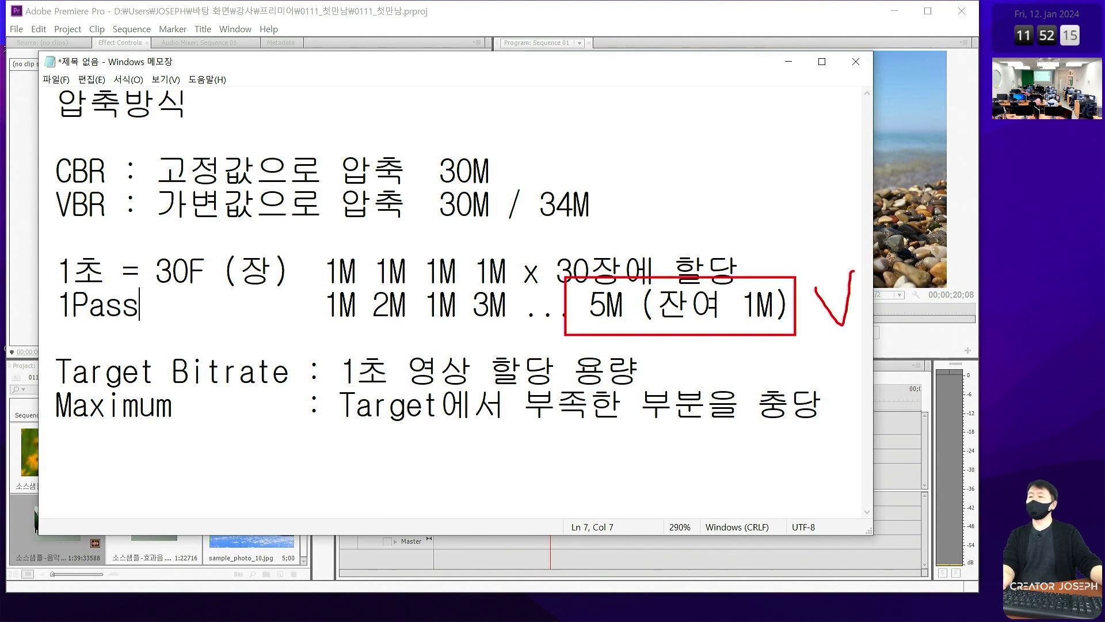
{"action": "key", "text": "Escape"}
{"action": "left_click", "coordinate": [827, 304]}
{"action": "key", "text": "Return"}
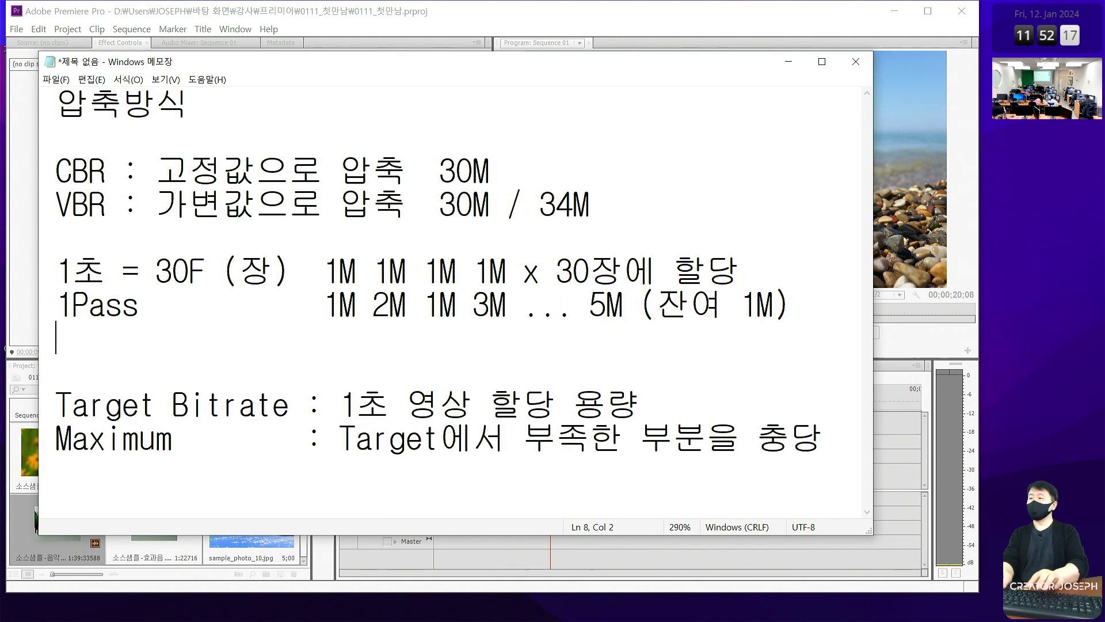
{"action": "type", "text": "2Pass          "}
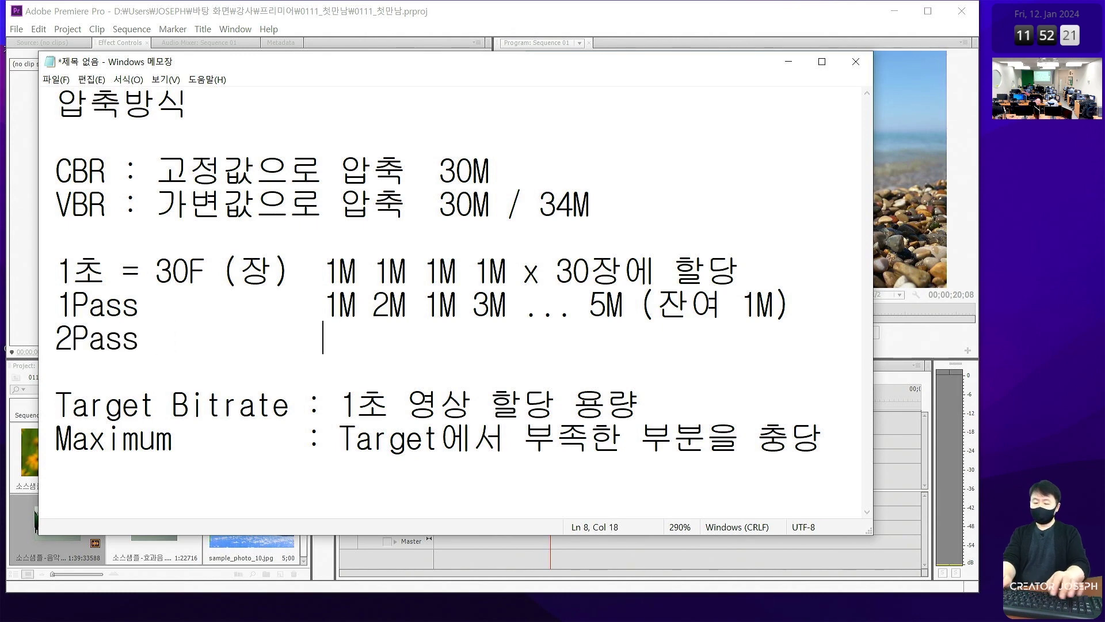
{"action": "type", "text": "1M"}
Step: Box the leftover 1M and the 34M VBR maximum in red, then erase the marks
{"action": "key", "text": "ctrl+2"}
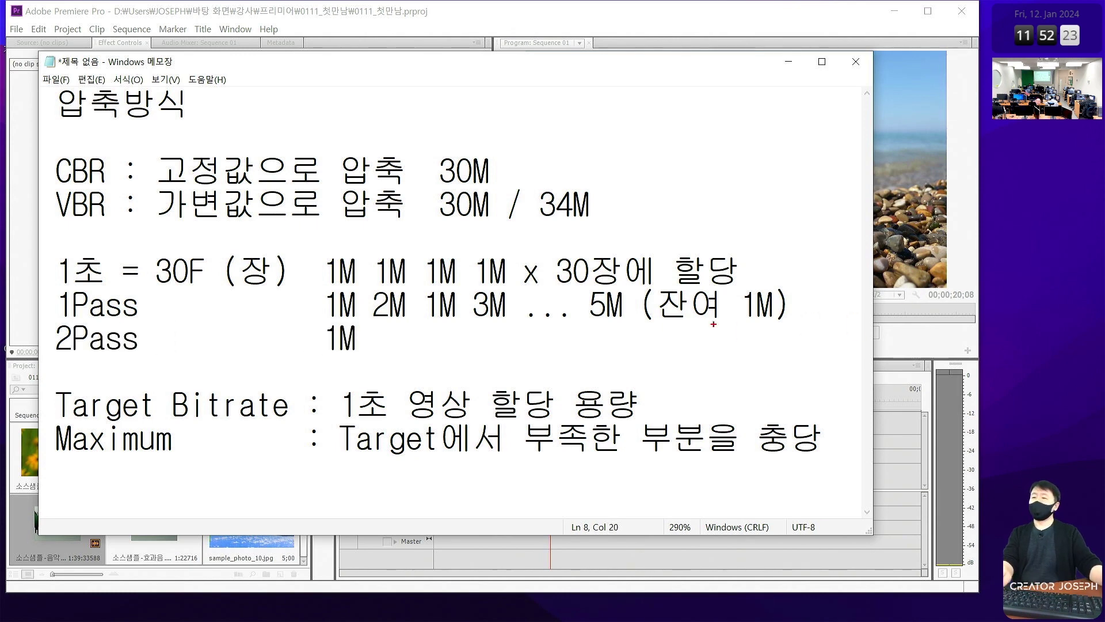
{"action": "left_click_drag", "start_coordinate": [741, 280], "coordinate": [786, 331]}
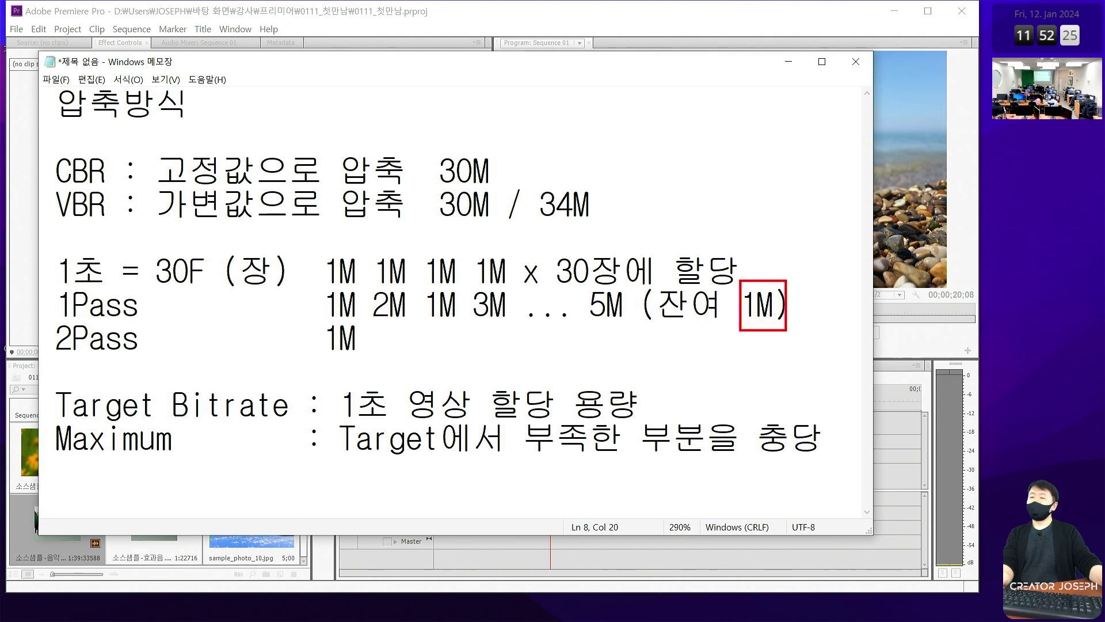
{"action": "left_click_drag", "start_coordinate": [530, 178], "coordinate": [586, 215]}
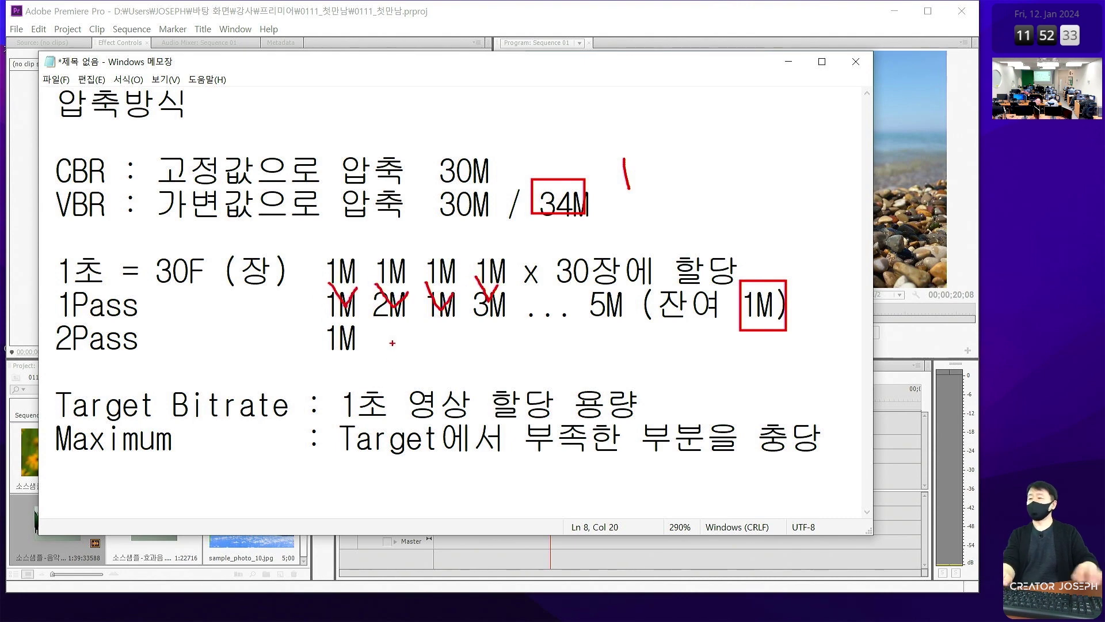
{"action": "key", "text": "Escape"}
Step: Box the 1Pass bitrate values and leftover 1M, tick 2M/1M/3M, underline the 2Pass line, then erase
{"action": "key", "text": "ctrl+2"}
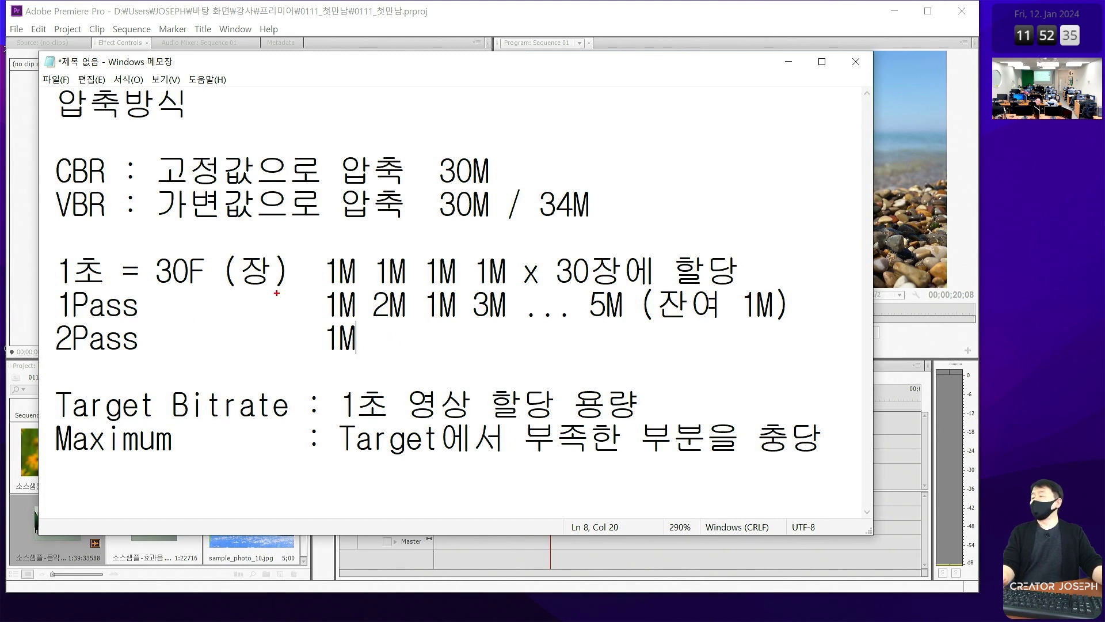
{"action": "left_click_drag", "start_coordinate": [318, 280], "coordinate": [648, 330]}
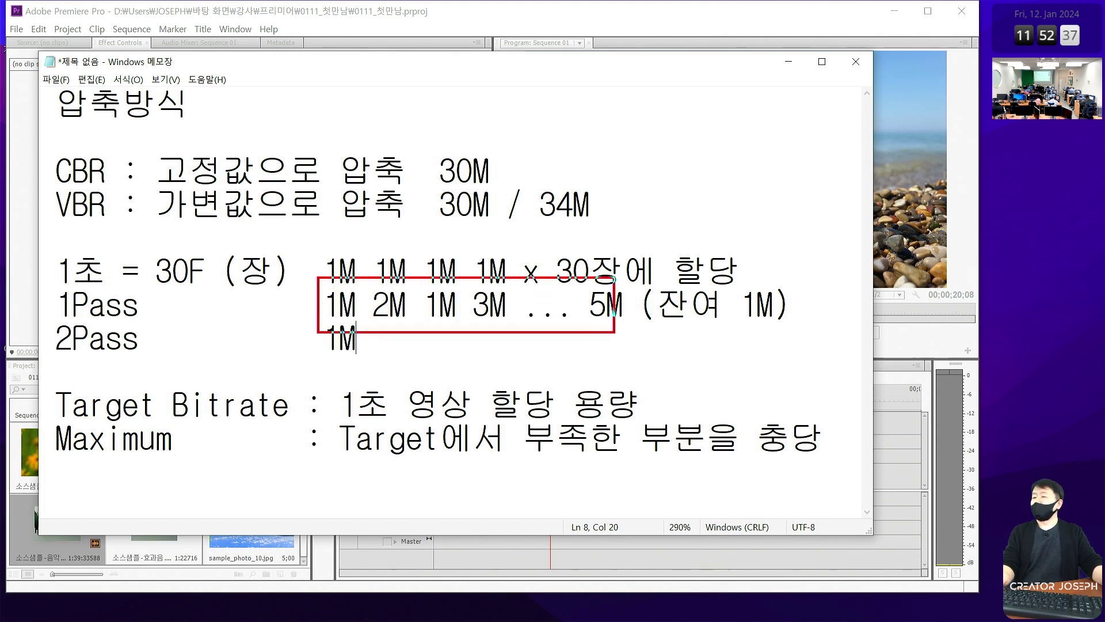
{"action": "left_click_drag", "start_coordinate": [648, 329], "coordinate": [672, 327]}
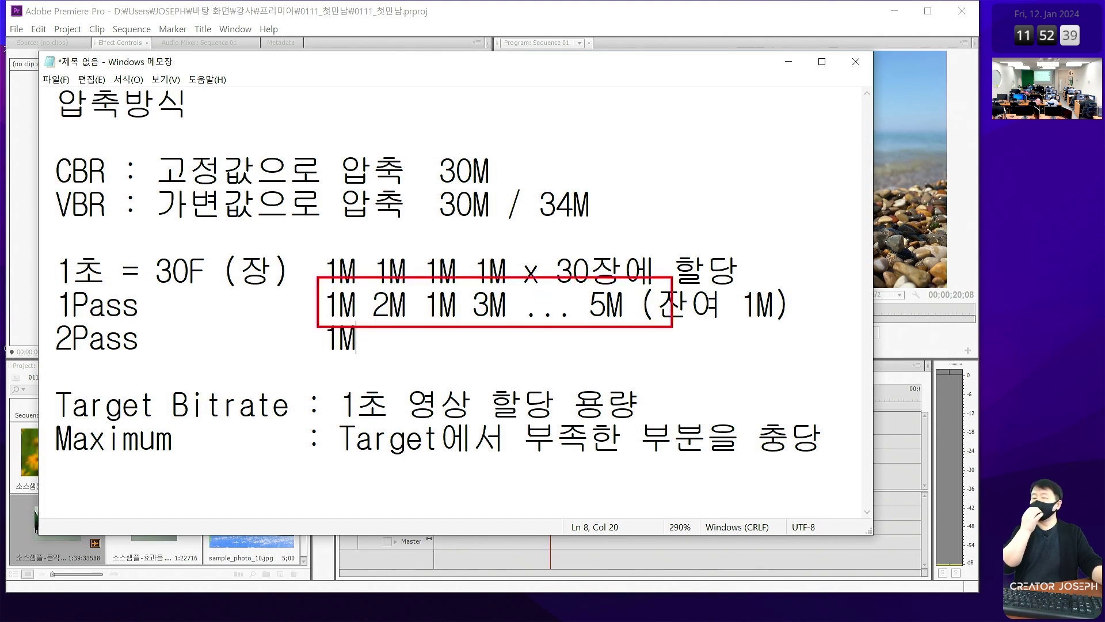
{"action": "left_click_drag", "start_coordinate": [741, 284], "coordinate": [796, 326]}
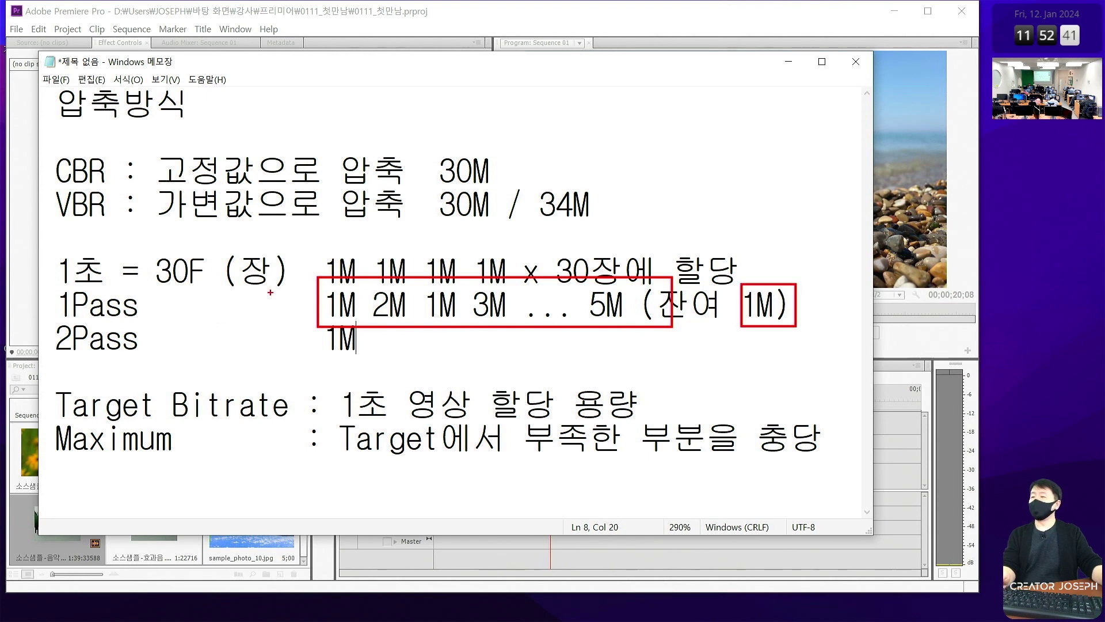
{"action": "left_click_drag", "start_coordinate": [361, 276], "coordinate": [509, 296]}
{"action": "left_click_drag", "start_coordinate": [374, 344], "coordinate": [619, 355]}
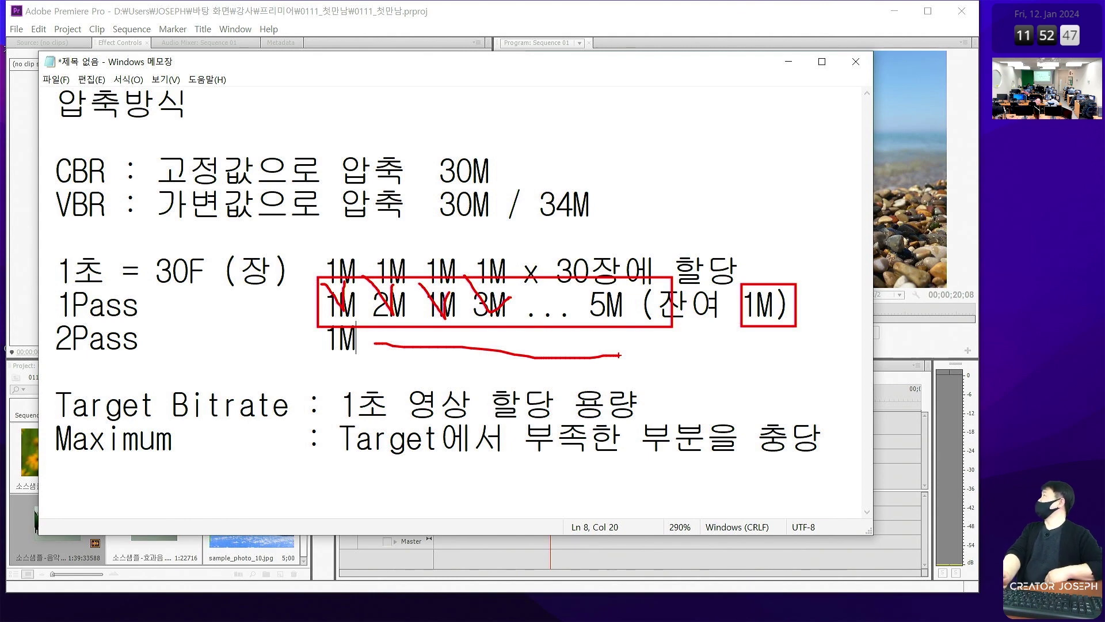
{"action": "key", "text": "Escape"}
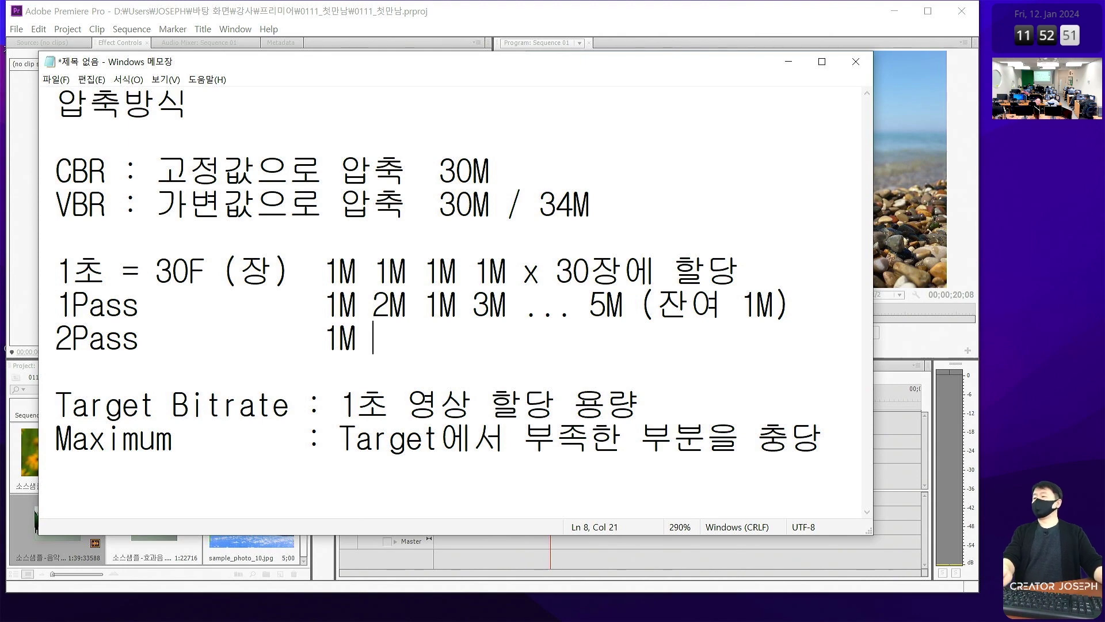
Step: Sketch red links from the passes to Target Bitrate and box the 2Pass 1M line
{"action": "key", "text": "ctrl+2"}
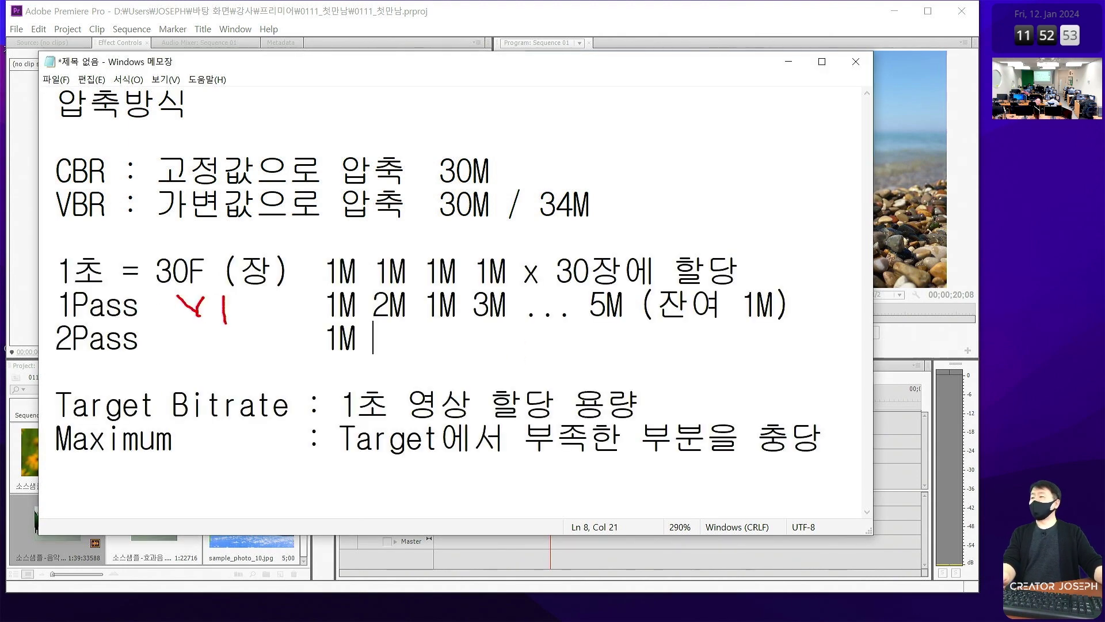
{"action": "left_click_drag", "start_coordinate": [187, 341], "coordinate": [198, 358]}
{"action": "left_click_drag", "start_coordinate": [211, 340], "coordinate": [183, 381]}
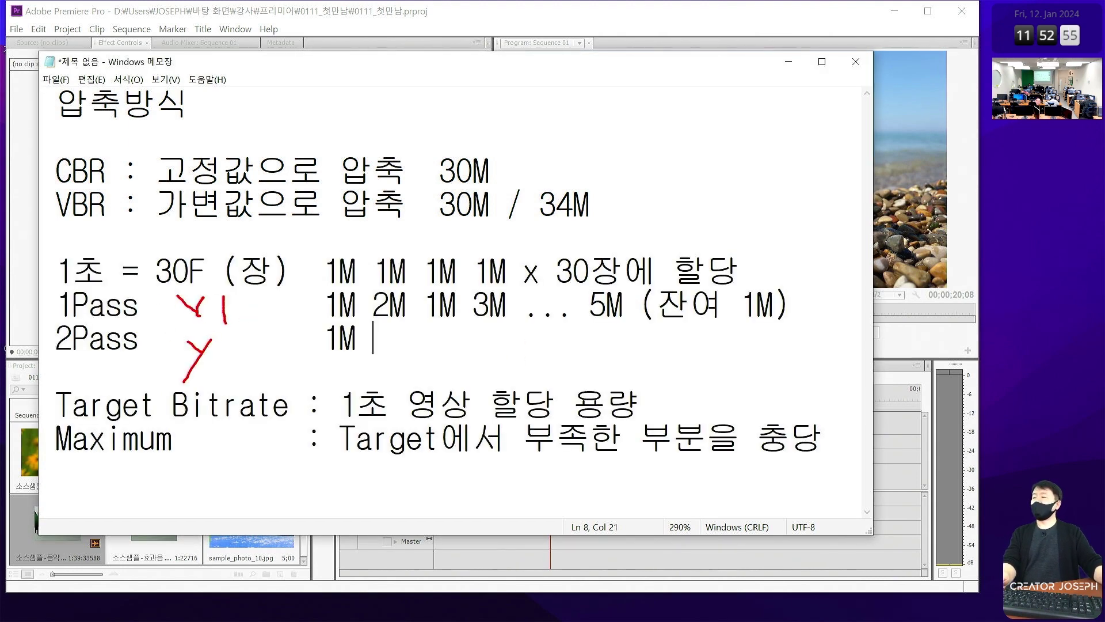
{"action": "mouse_move", "coordinate": [230, 355]}
{"action": "left_mouse_down"}
{"action": "mouse_move", "coordinate": [260, 379]}
{"action": "mouse_move", "coordinate": [305, 366]}
{"action": "left_mouse_up"}
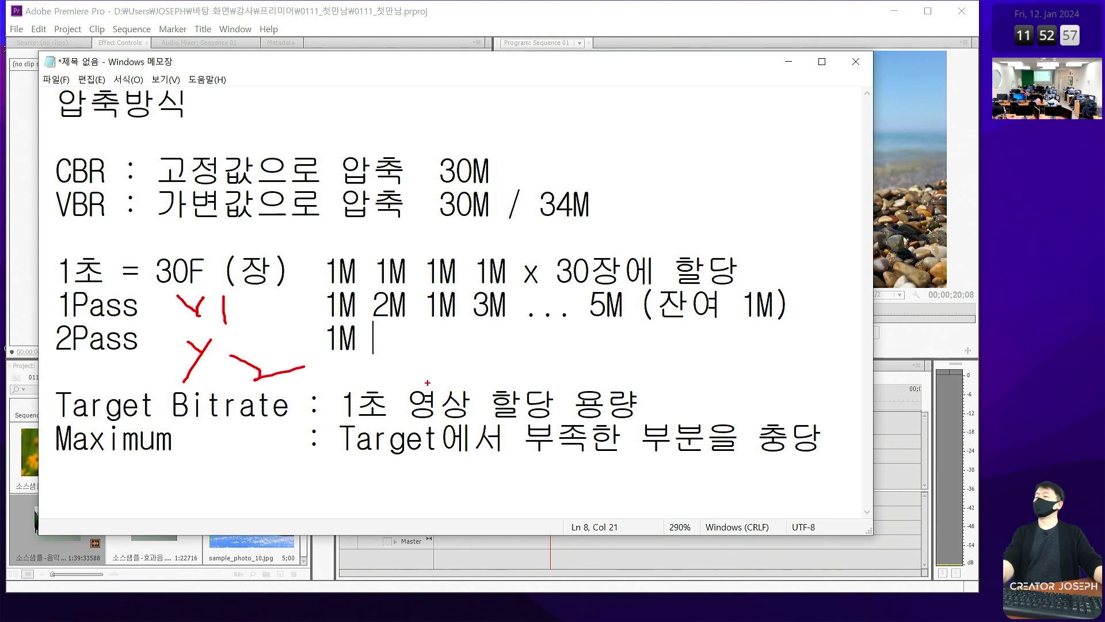
{"action": "left_click_drag", "start_coordinate": [402, 344], "coordinate": [408, 384]}
{"action": "left_click_drag", "start_coordinate": [420, 362], "coordinate": [431, 375]}
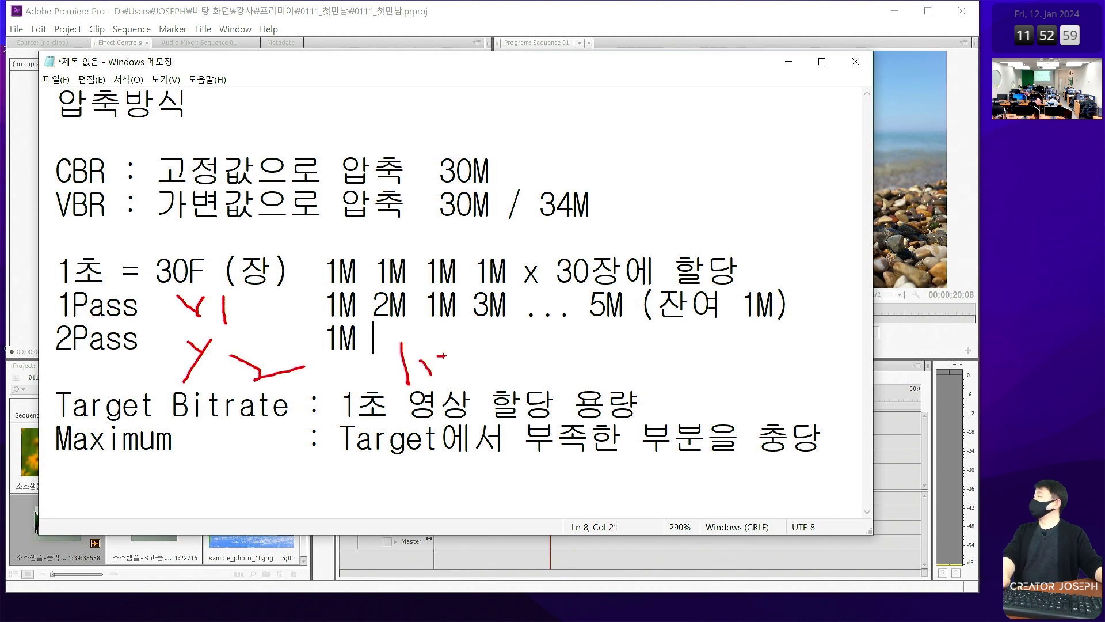
{"action": "key", "text": "Escape"}
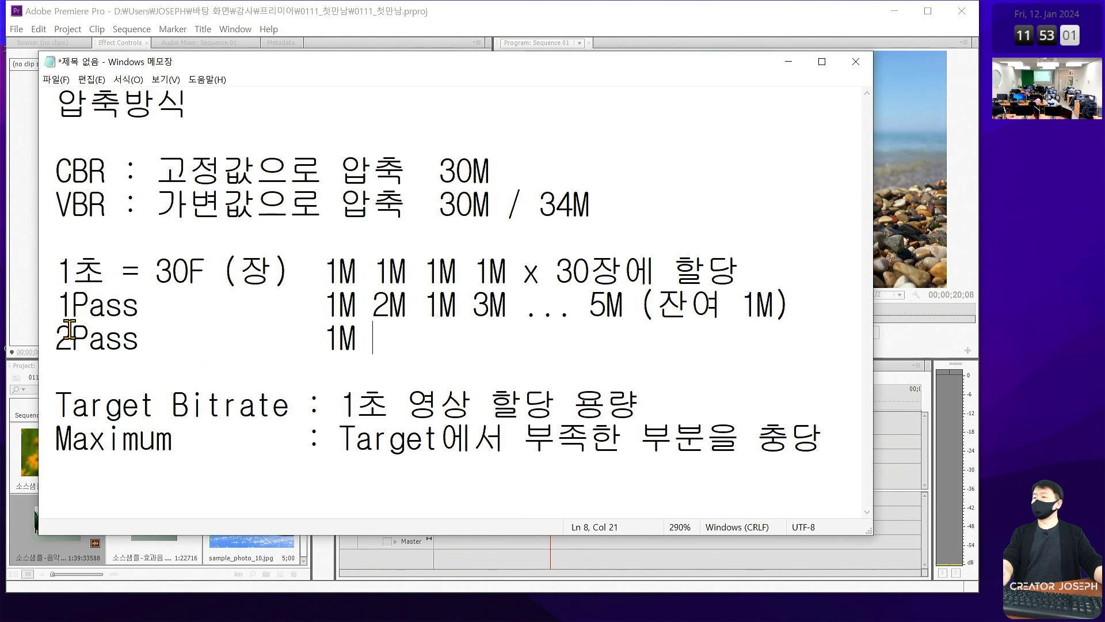
{"action": "key", "text": "ctrl+2"}
{"action": "left_click_drag", "start_coordinate": [35, 315], "coordinate": [496, 360]}
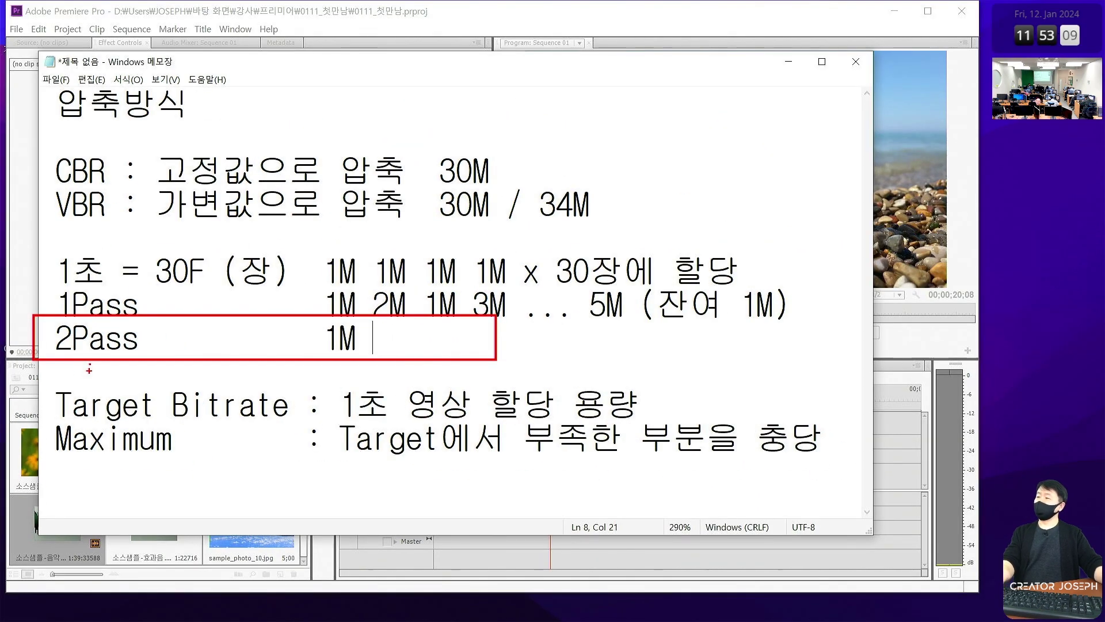
{"action": "left_click_drag", "start_coordinate": [49, 290], "coordinate": [787, 323]}
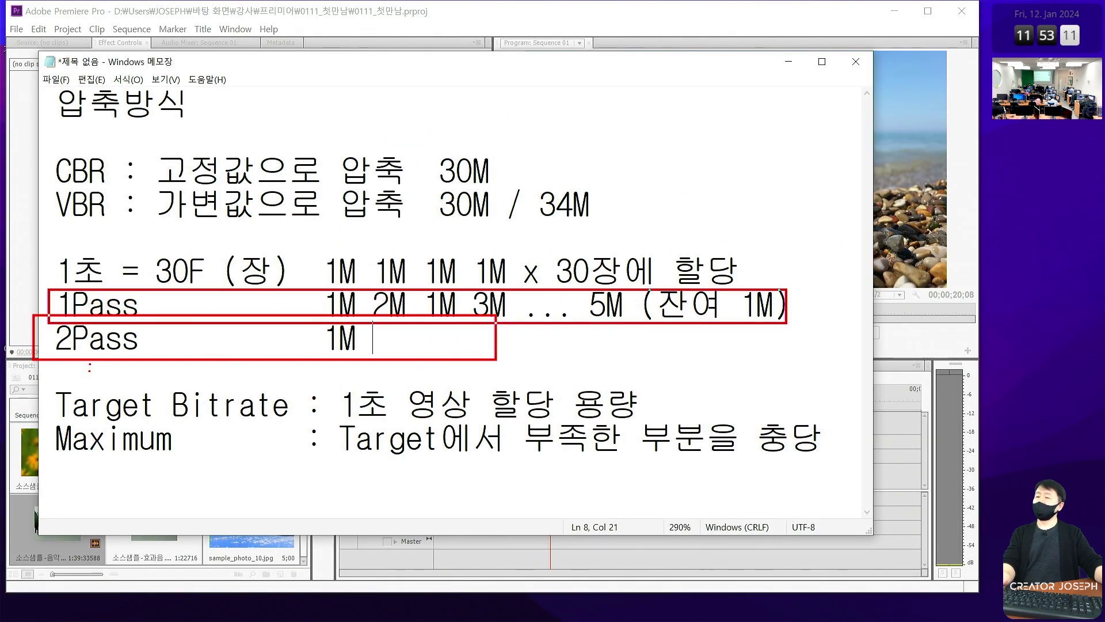
{"action": "left_click_drag", "start_coordinate": [622, 224], "coordinate": [624, 231]}
{"action": "left_click_drag", "start_coordinate": [682, 205], "coordinate": [728, 188]}
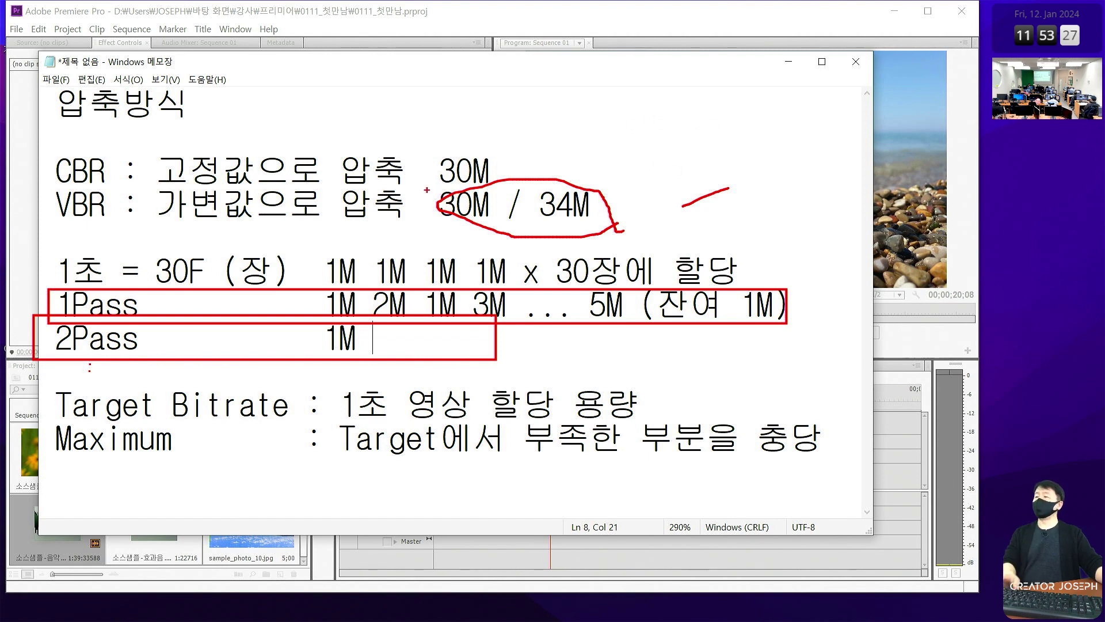
{"action": "left_click_drag", "start_coordinate": [426, 180], "coordinate": [504, 202]}
{"action": "left_click_drag", "start_coordinate": [27, 329], "coordinate": [396, 360]}
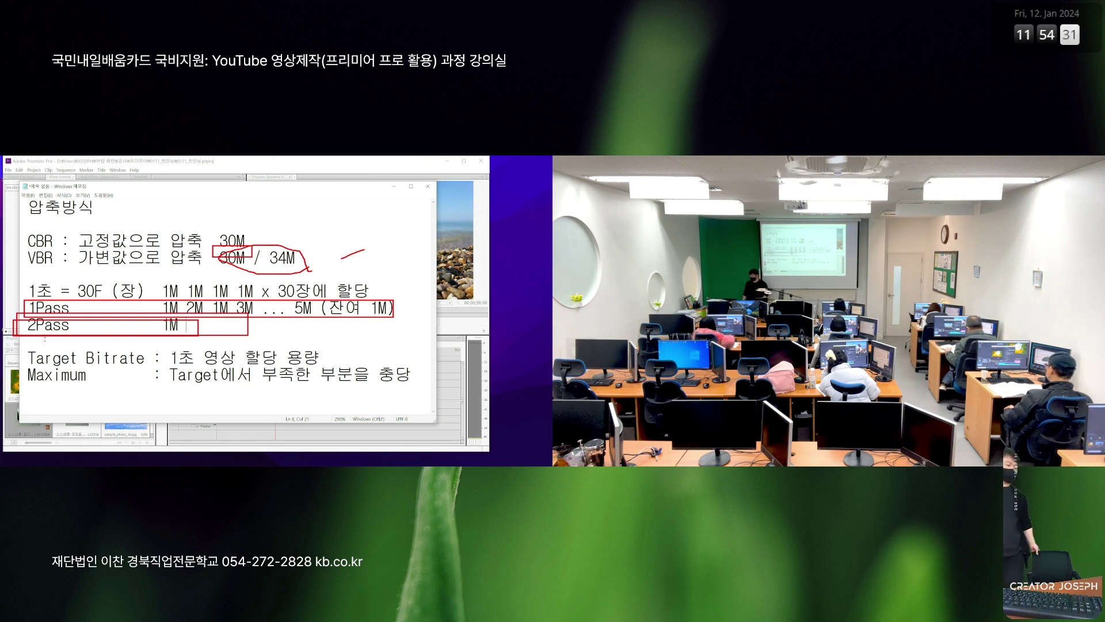
{"action": "key", "text": "Escape"}
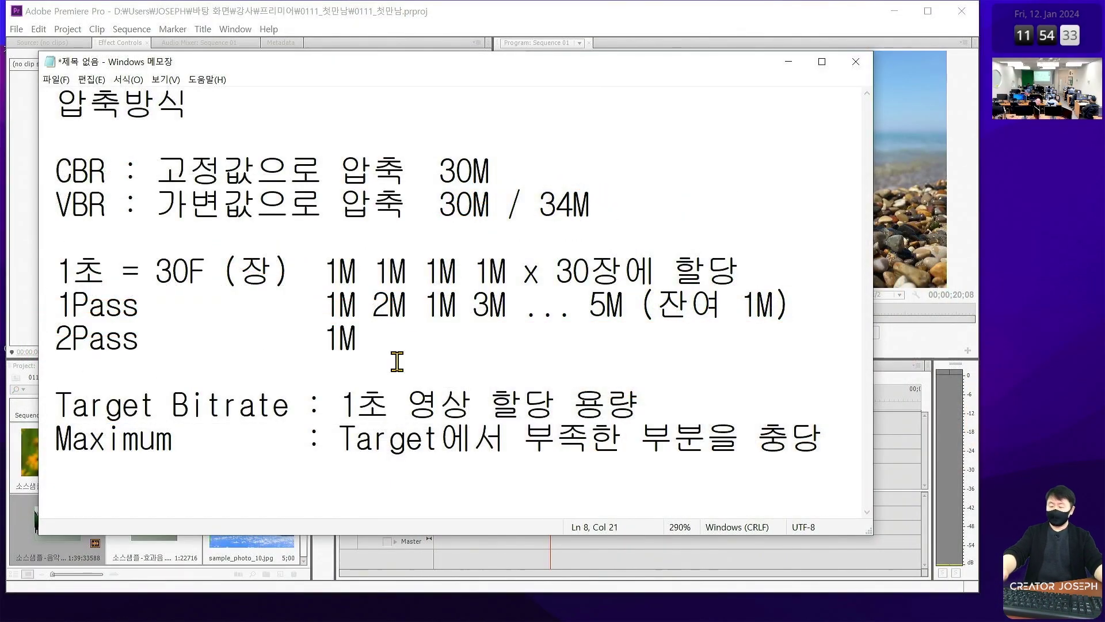
{"action": "left_click", "coordinate": [630, 12]}
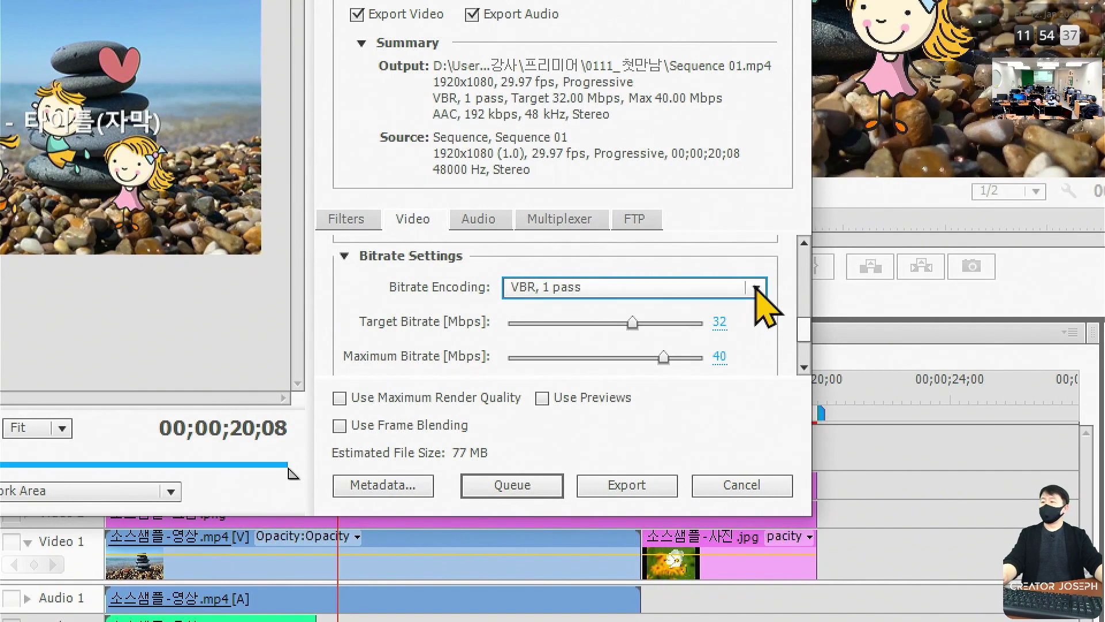
{"action": "left_click", "coordinate": [757, 288]}
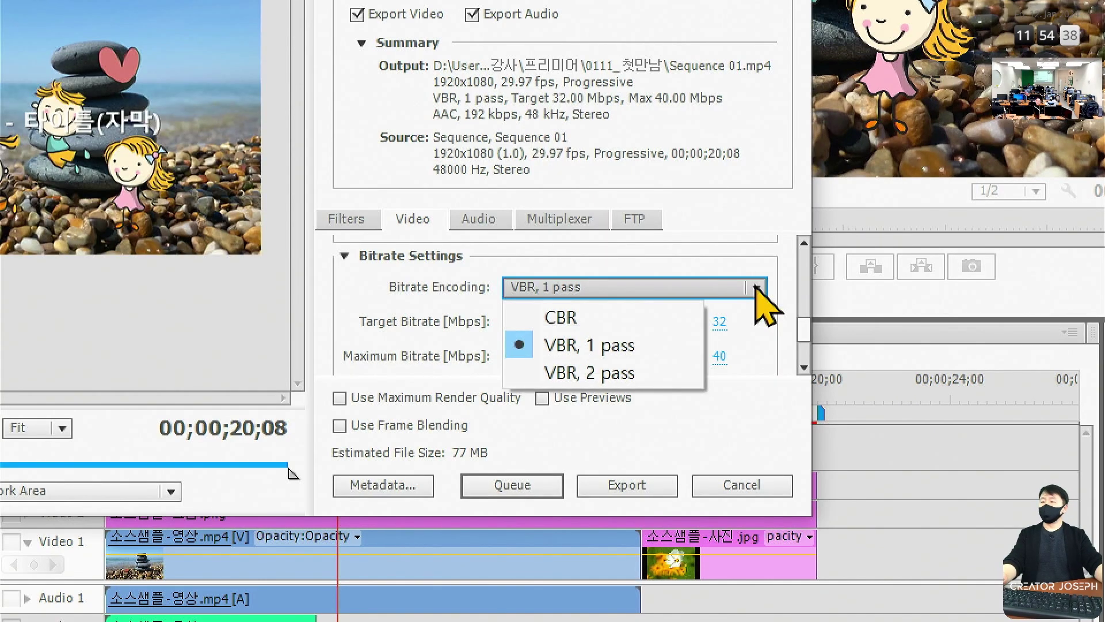
{"action": "left_click", "coordinate": [632, 353]}
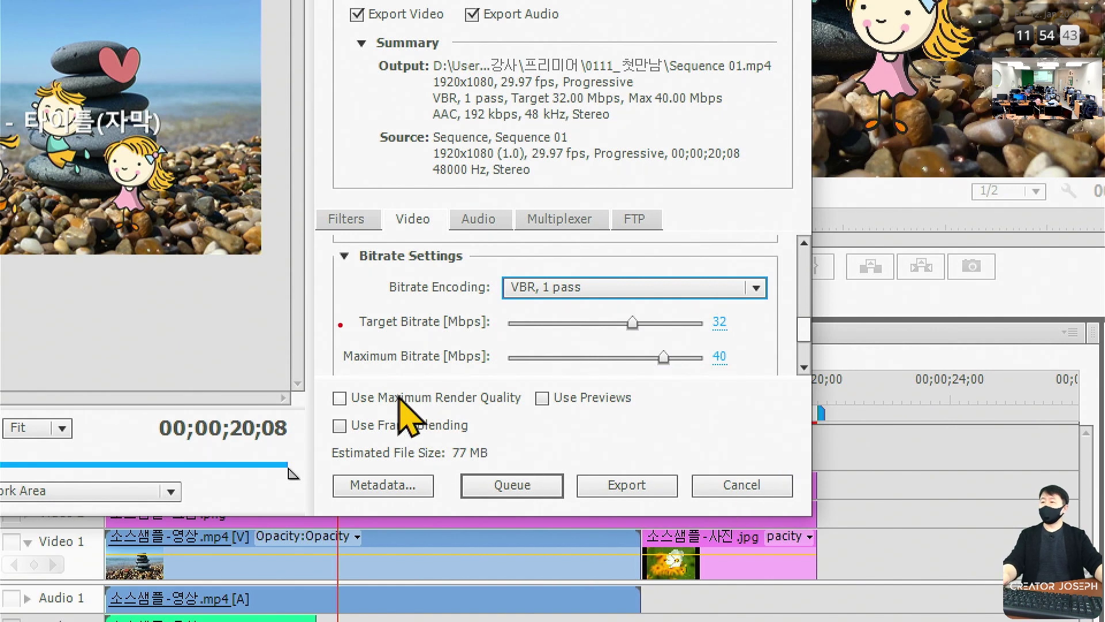
{"action": "left_click_drag", "start_coordinate": [328, 304], "coordinate": [769, 381]}
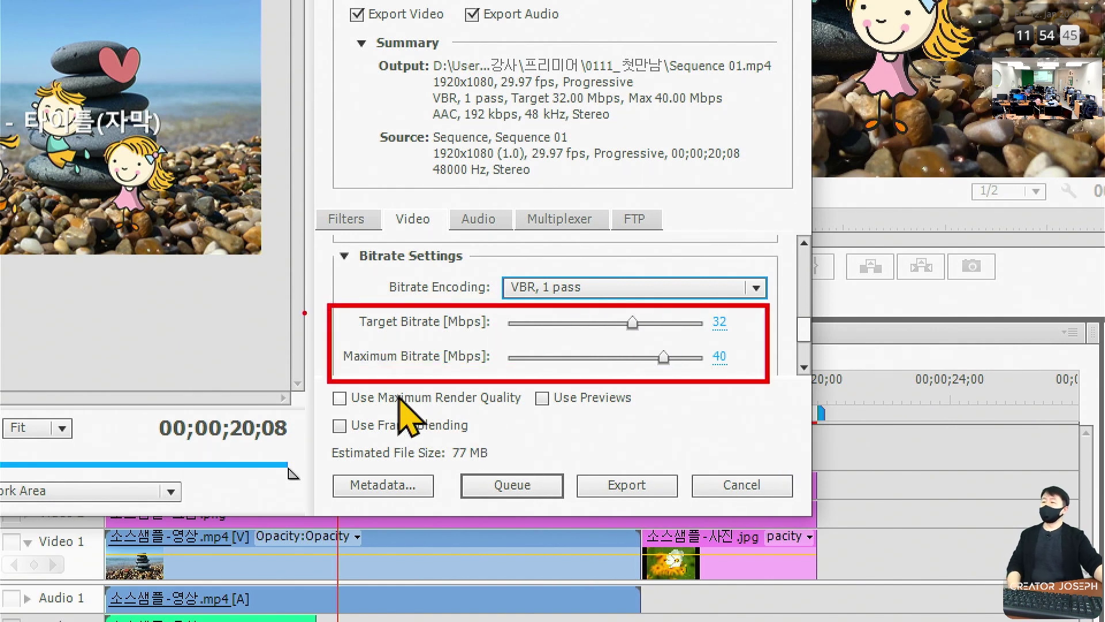
{"action": "left_click_drag", "start_coordinate": [122, 295], "coordinate": [190, 292]}
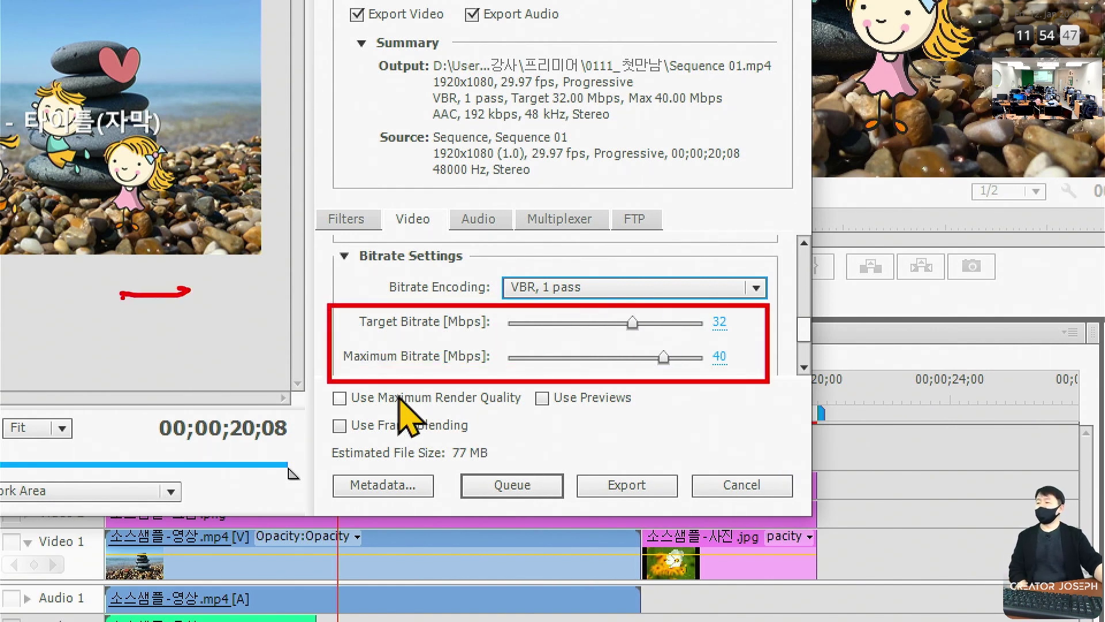
{"action": "mouse_move", "coordinate": [125, 327]}
{"action": "left_mouse_down"}
{"action": "mouse_move", "coordinate": [187, 331]}
{"action": "mouse_move", "coordinate": [213, 314]}
{"action": "mouse_move", "coordinate": [218, 342]}
{"action": "left_mouse_up"}
{"action": "mouse_move", "coordinate": [245, 280]}
{"action": "left_mouse_down"}
{"action": "mouse_move", "coordinate": [278, 294]}
{"action": "mouse_move", "coordinate": [246, 331]}
{"action": "left_mouse_up"}
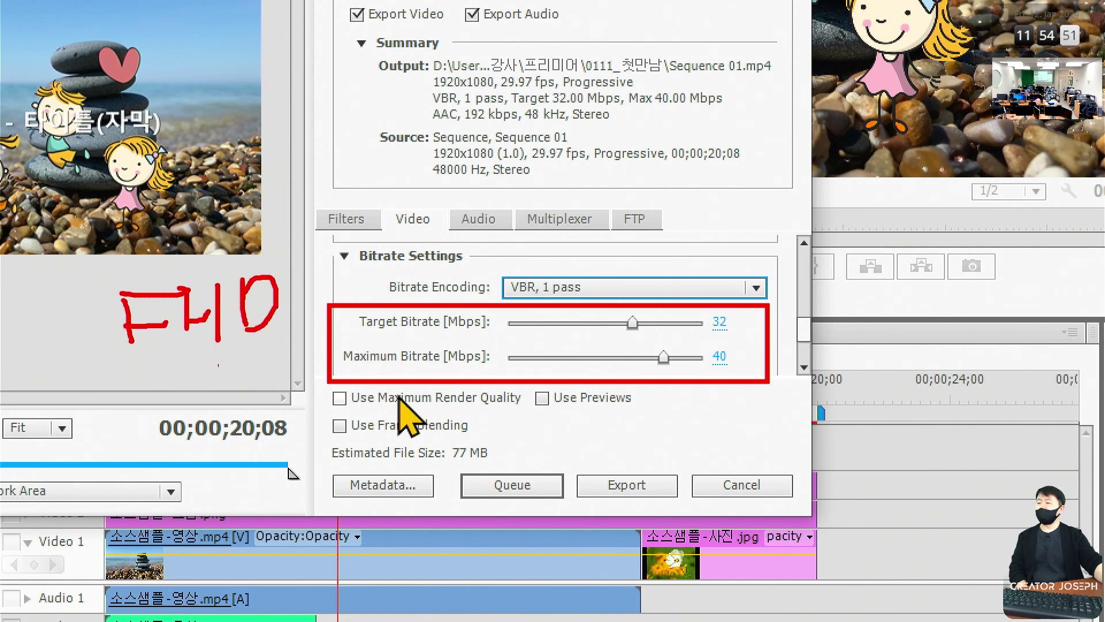
{"action": "left_click_drag", "start_coordinate": [167, 368], "coordinate": [176, 389]}
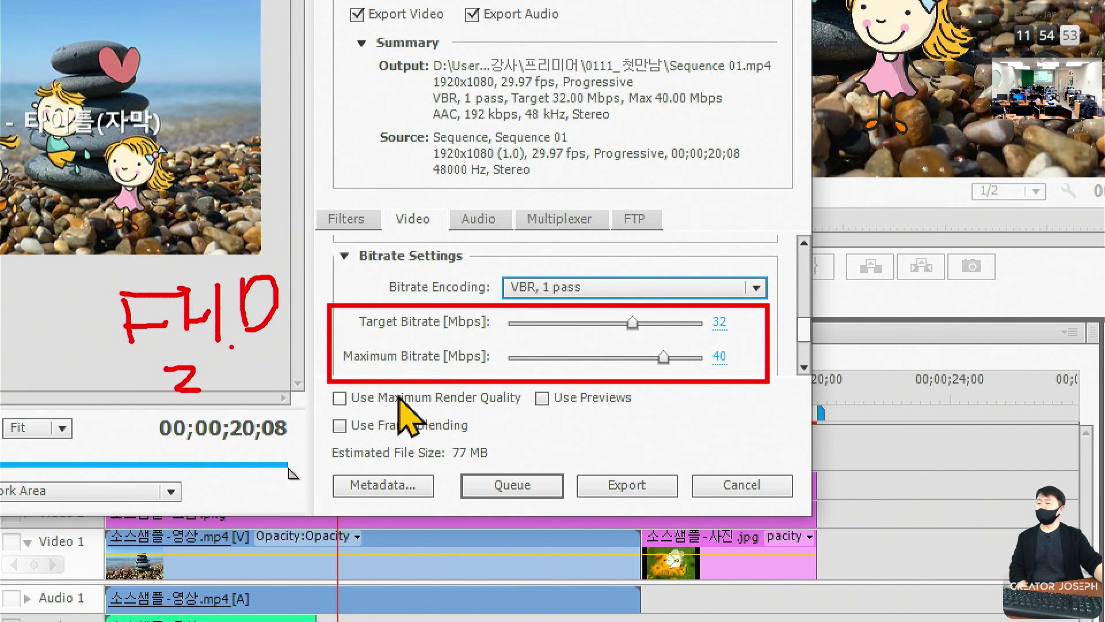
{"action": "left_click_drag", "start_coordinate": [232, 345], "coordinate": [233, 393]}
{"action": "mouse_move", "coordinate": [255, 346]}
{"action": "left_mouse_down"}
{"action": "mouse_move", "coordinate": [257, 381]}
{"action": "mouse_move", "coordinate": [322, 369]}
{"action": "mouse_move", "coordinate": [397, 375]}
{"action": "left_mouse_up"}
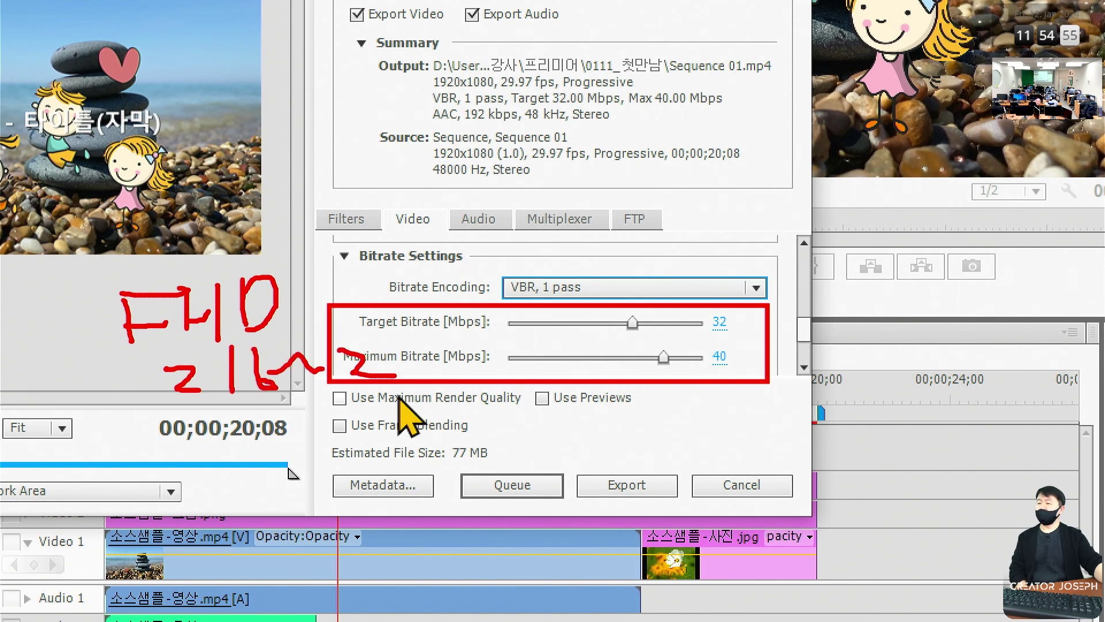
{"action": "left_click", "coordinate": [405, 346]}
{"action": "left_click_drag", "start_coordinate": [406, 320], "coordinate": [400, 414]}
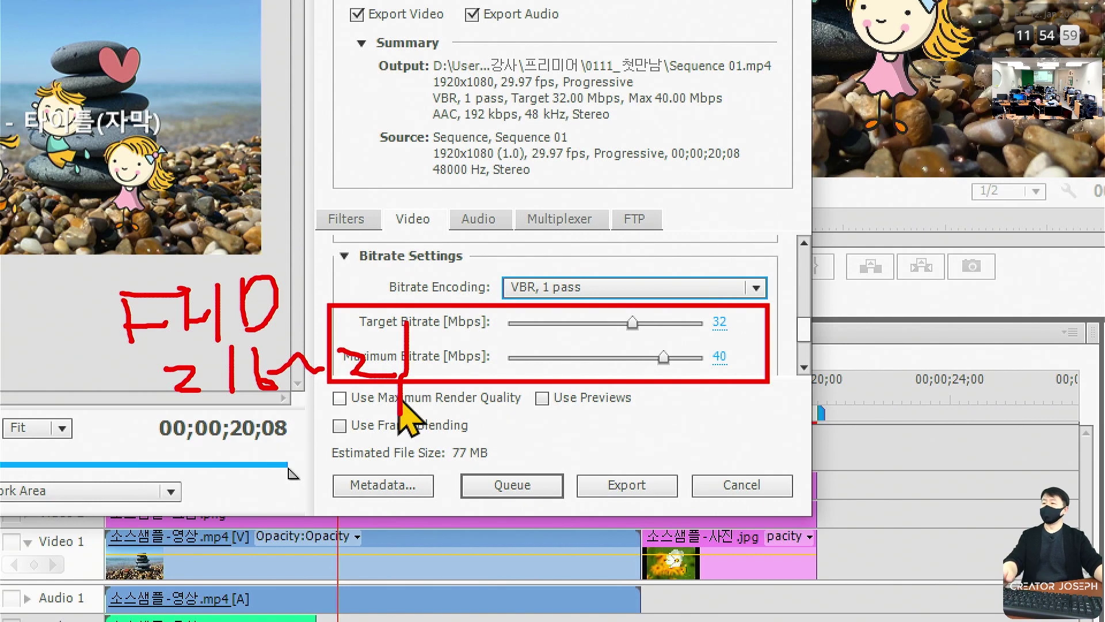
{"action": "key", "text": "Escape"}
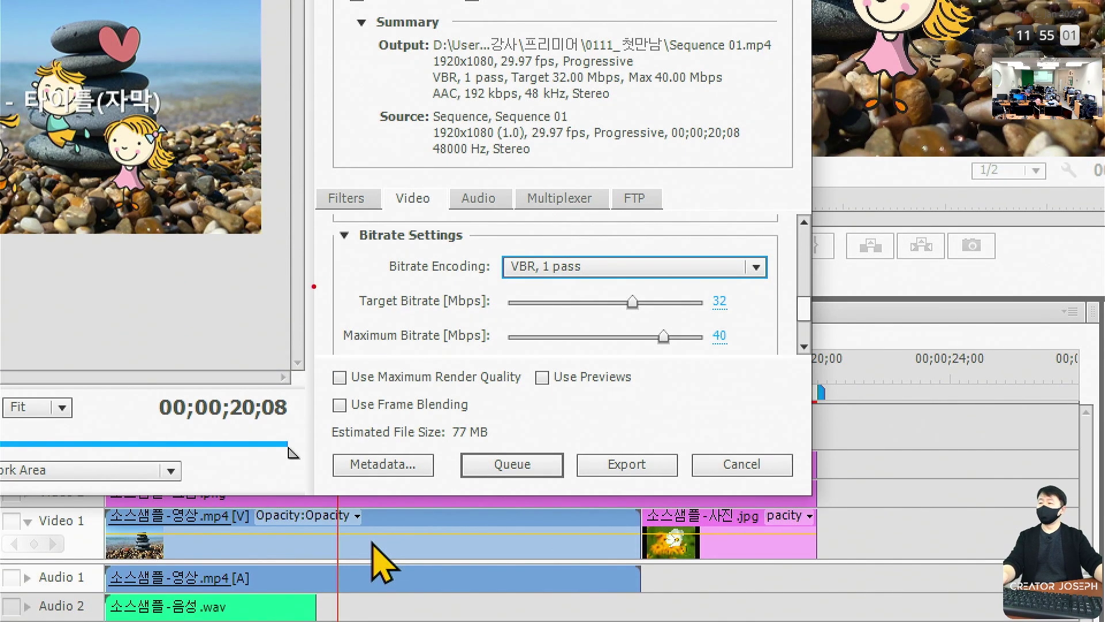
{"action": "mouse_move", "coordinate": [320, 276]}
{"action": "left_mouse_down"}
{"action": "mouse_move", "coordinate": [642, 369]}
{"action": "mouse_move", "coordinate": [753, 370]}
{"action": "left_mouse_up"}
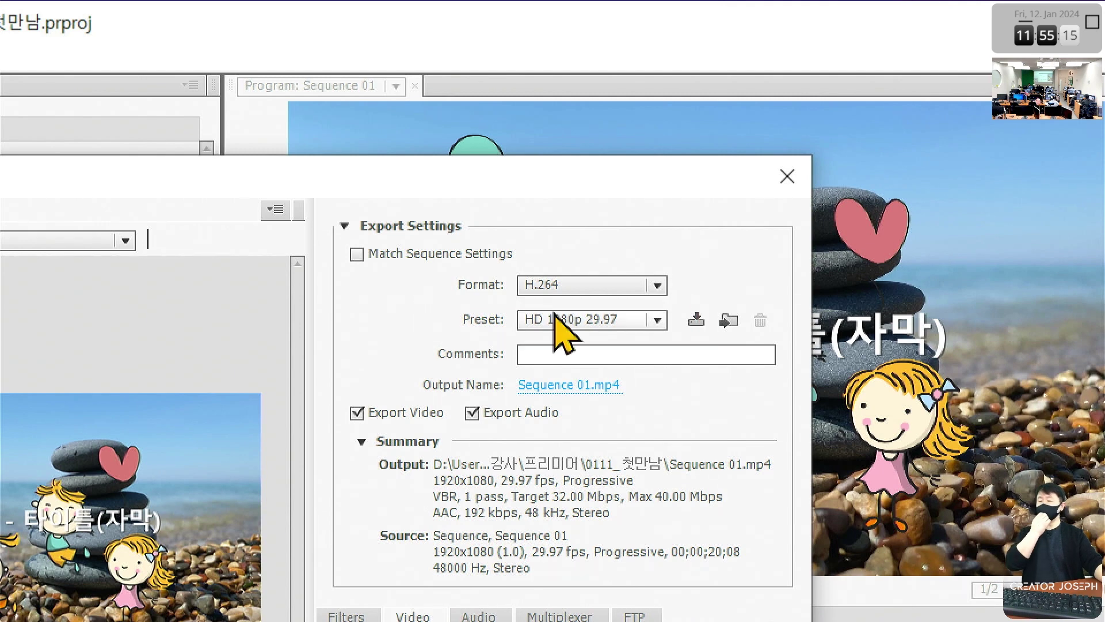
{"action": "left_click_drag", "start_coordinate": [184, 281], "coordinate": [220, 344]}
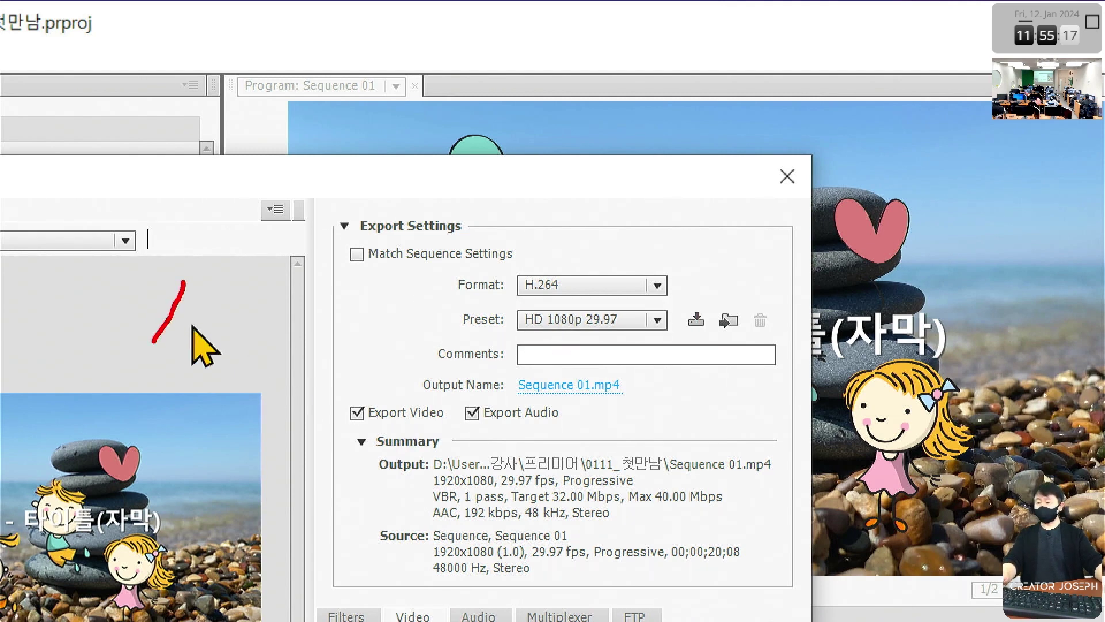
{"action": "mouse_move", "coordinate": [229, 286]}
{"action": "left_mouse_down"}
{"action": "mouse_move", "coordinate": [283, 325]}
{"action": "mouse_move", "coordinate": [334, 296]}
{"action": "mouse_move", "coordinate": [329, 352]}
{"action": "left_mouse_up"}
{"action": "mouse_move", "coordinate": [355, 304]}
{"action": "left_mouse_down"}
{"action": "mouse_move", "coordinate": [357, 356]}
{"action": "mouse_move", "coordinate": [383, 354]}
{"action": "left_mouse_up"}
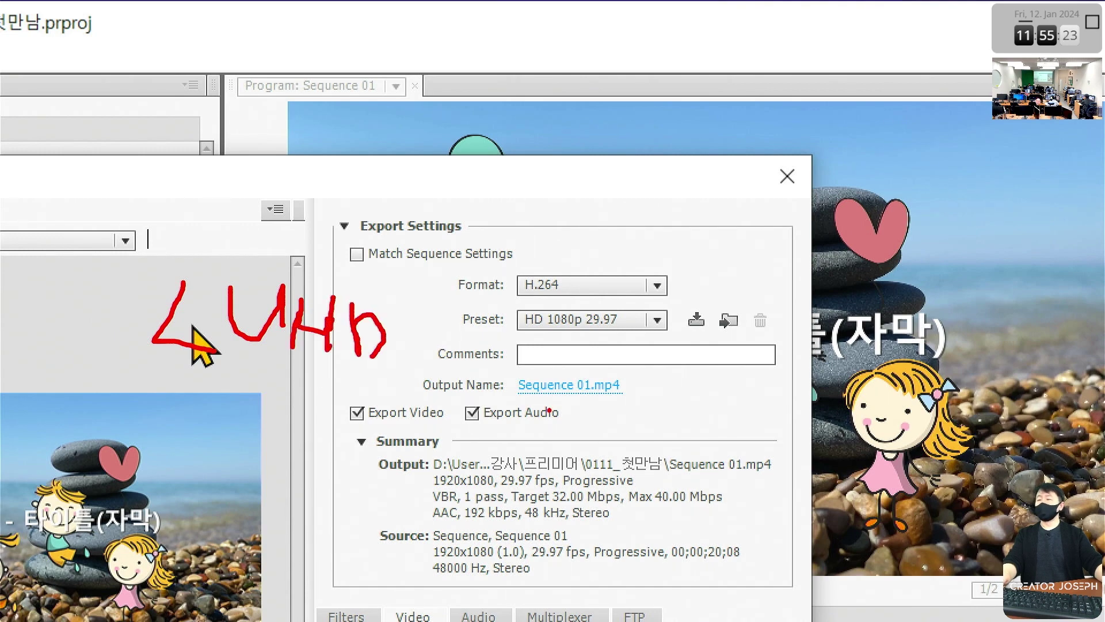
{"action": "key", "text": "Escape"}
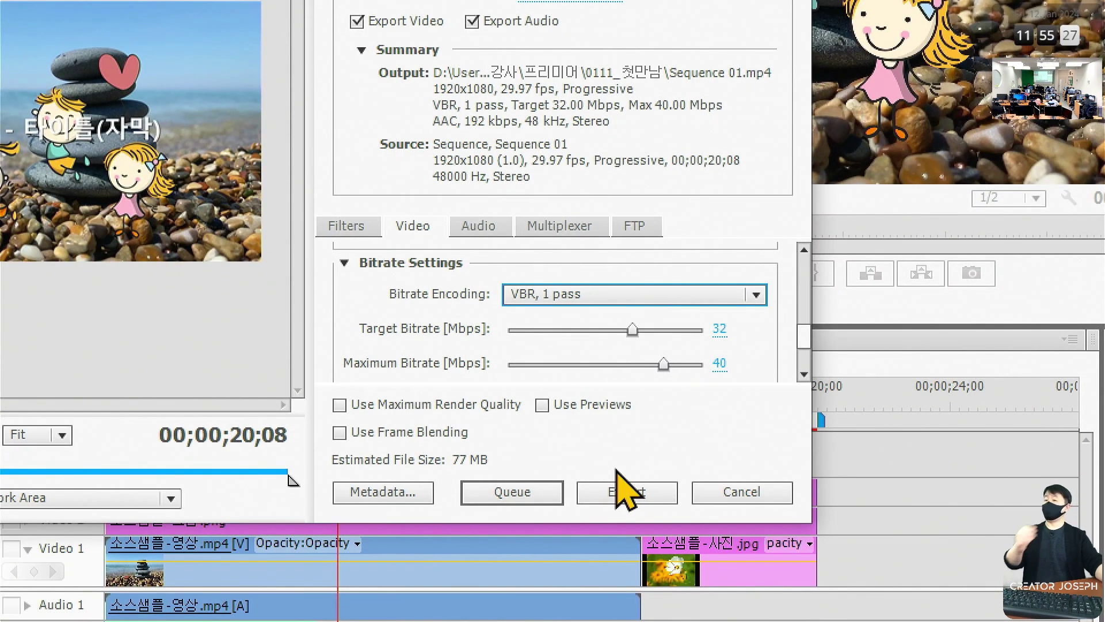
Step: Set the Target Bitrate to 26 Mbps and the Maximum Bitrate to 32 Mbps
{"action": "left_click_drag", "start_coordinate": [632, 330], "coordinate": [717, 337]}
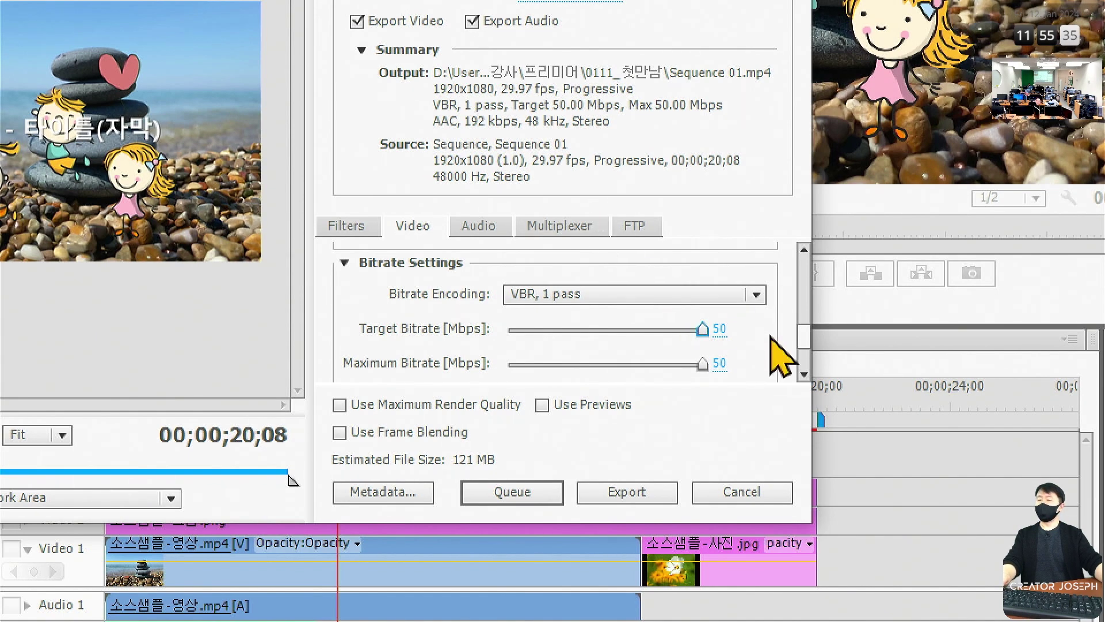
{"action": "scroll", "coordinate": [805, 320], "scroll_direction": "up", "scroll_amount": 3}
{"action": "scroll", "coordinate": [805, 319], "scroll_direction": "up", "scroll_amount": 1}
{"action": "scroll", "coordinate": [807, 299], "scroll_direction": "down", "scroll_amount": 2}
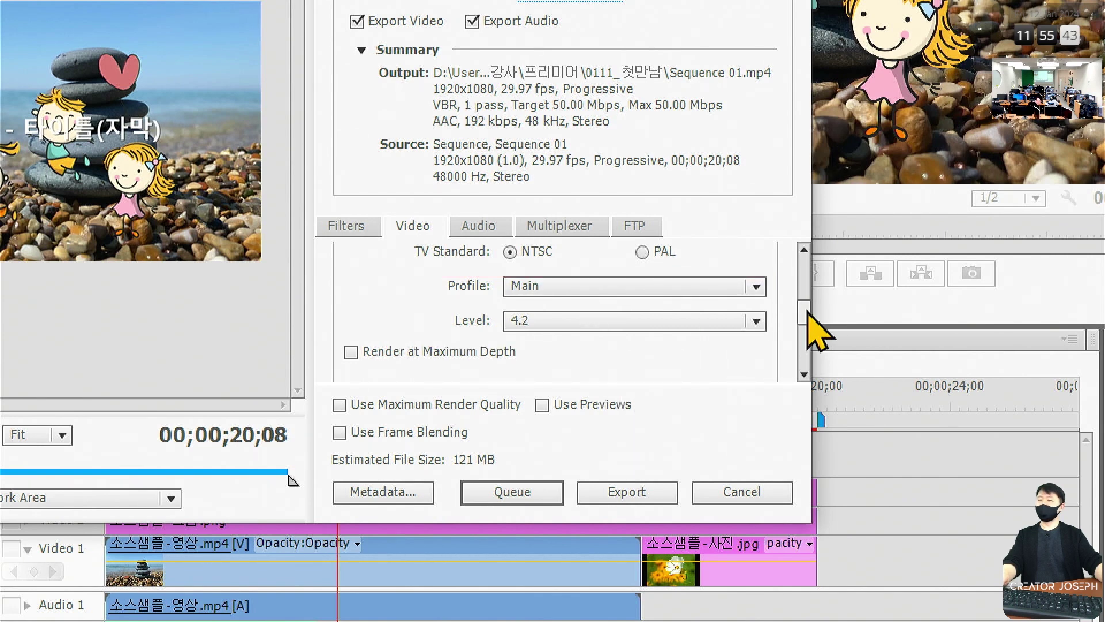
{"action": "left_click_drag", "start_coordinate": [806, 314], "coordinate": [817, 343]}
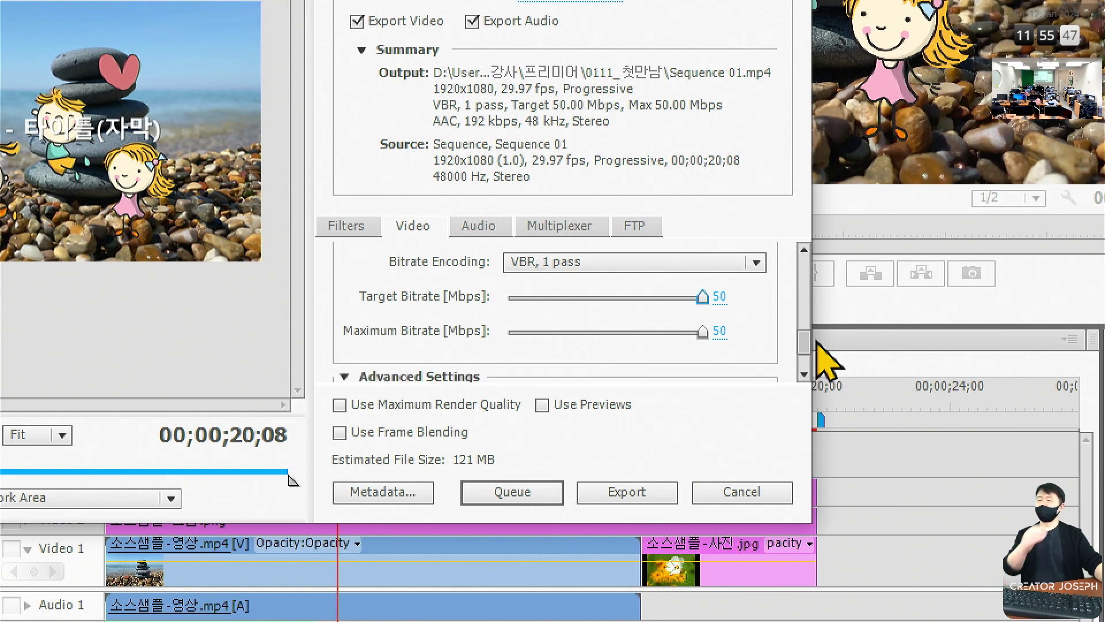
{"action": "left_click", "coordinate": [719, 296]}
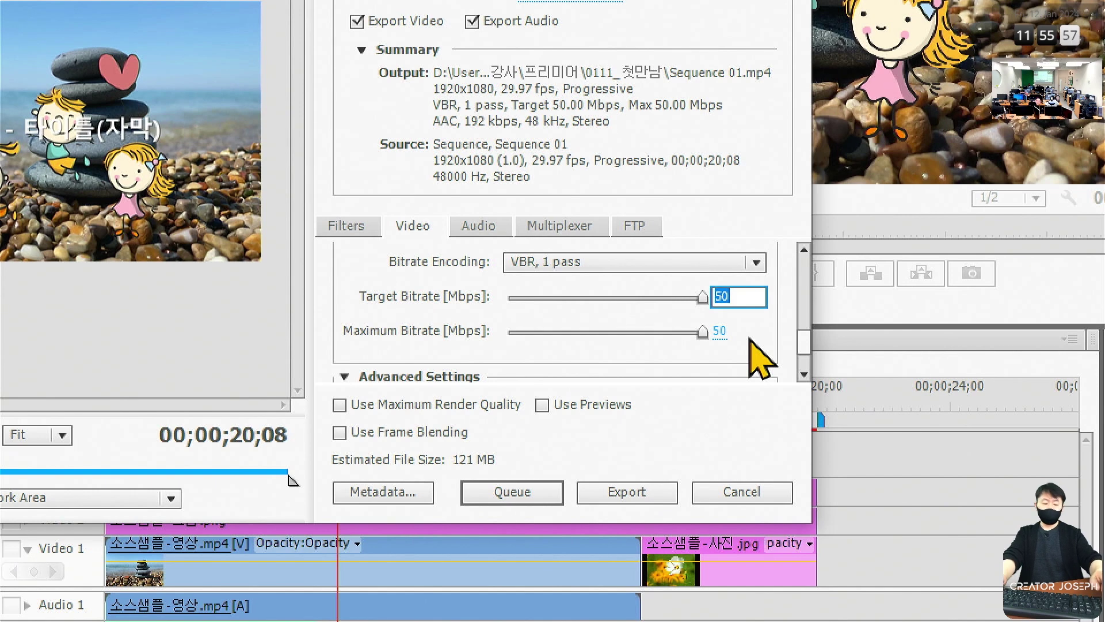
{"action": "type", "text": "26"}
{"action": "key", "text": "Return"}
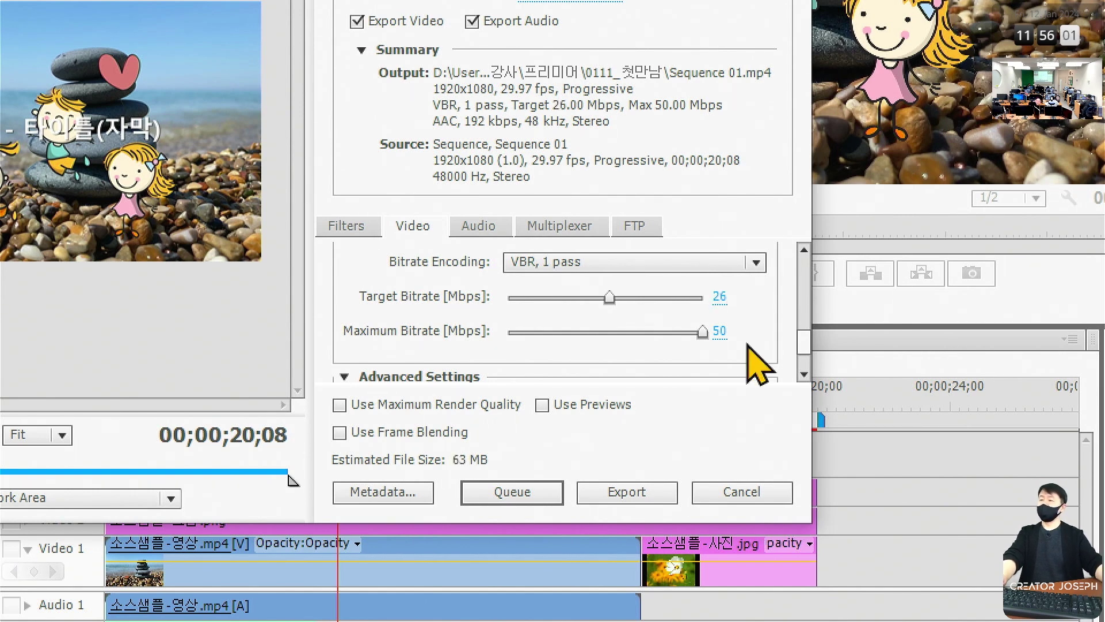
{"action": "left_click", "coordinate": [720, 331]}
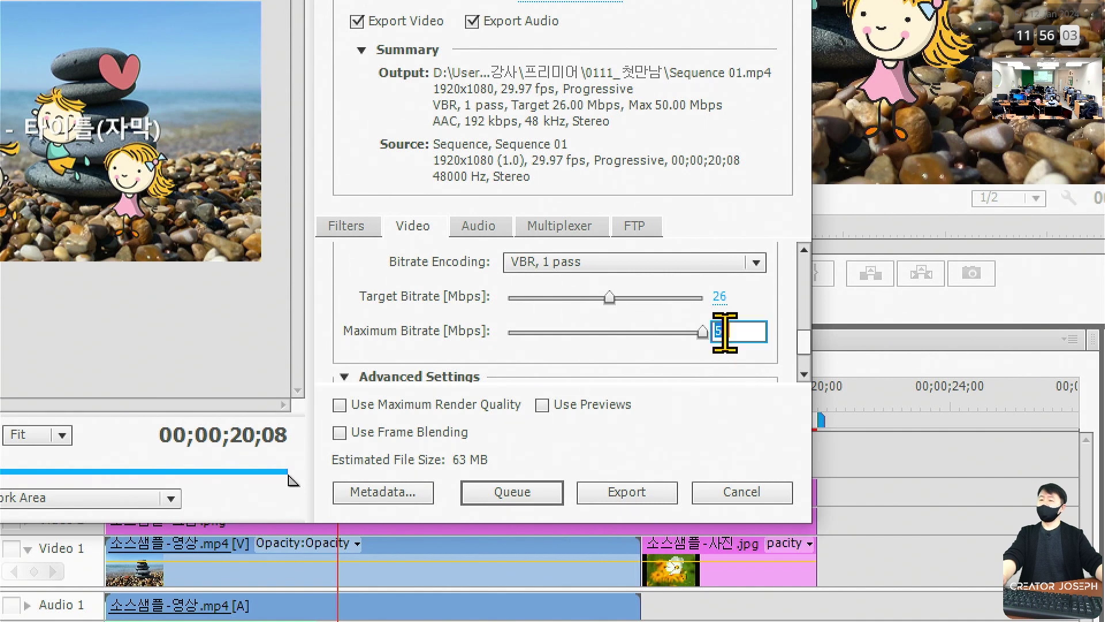
{"action": "type", "text": "32"}
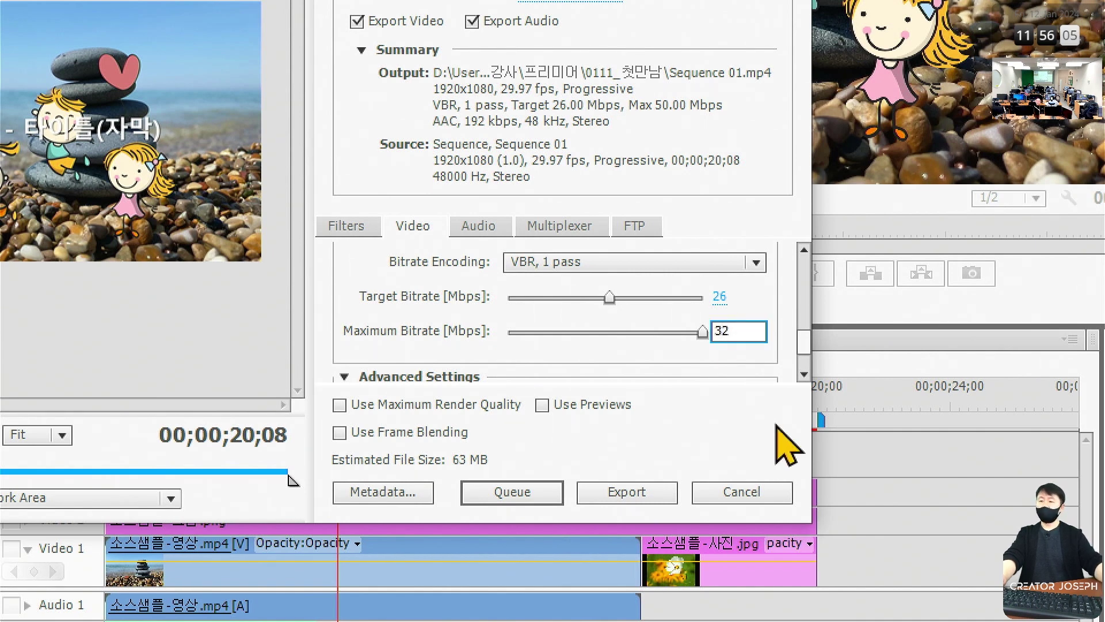
{"action": "key", "text": "Return"}
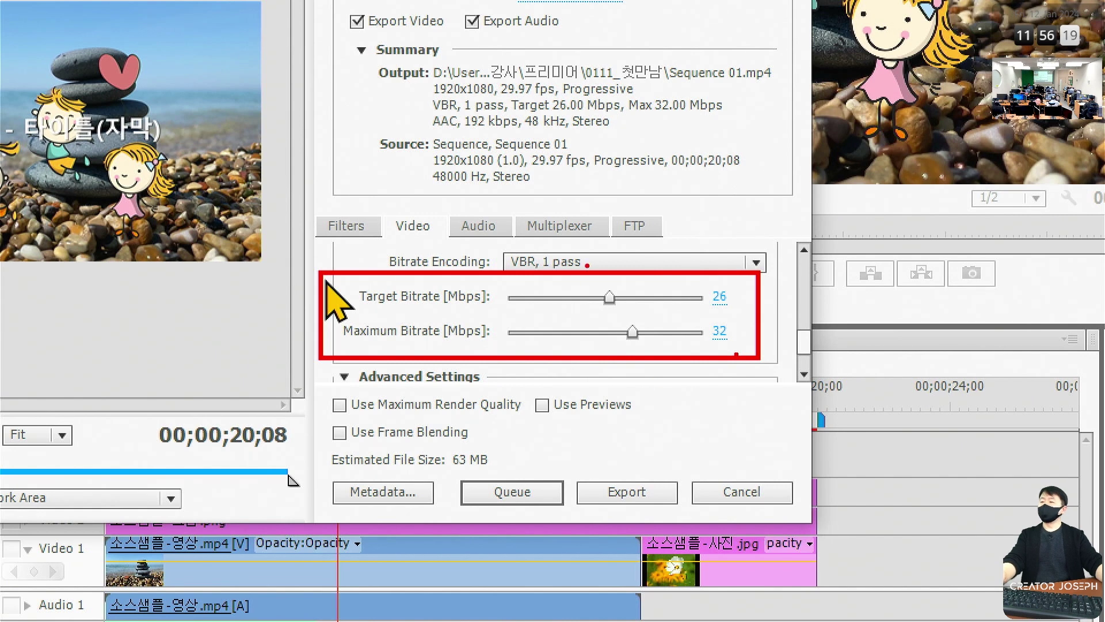
Step: Handwrite and box a '6 12' bitrate note on screen, mark 12 as a half, then clear it
{"action": "left_click_drag", "start_coordinate": [649, 415], "coordinate": [644, 392]}
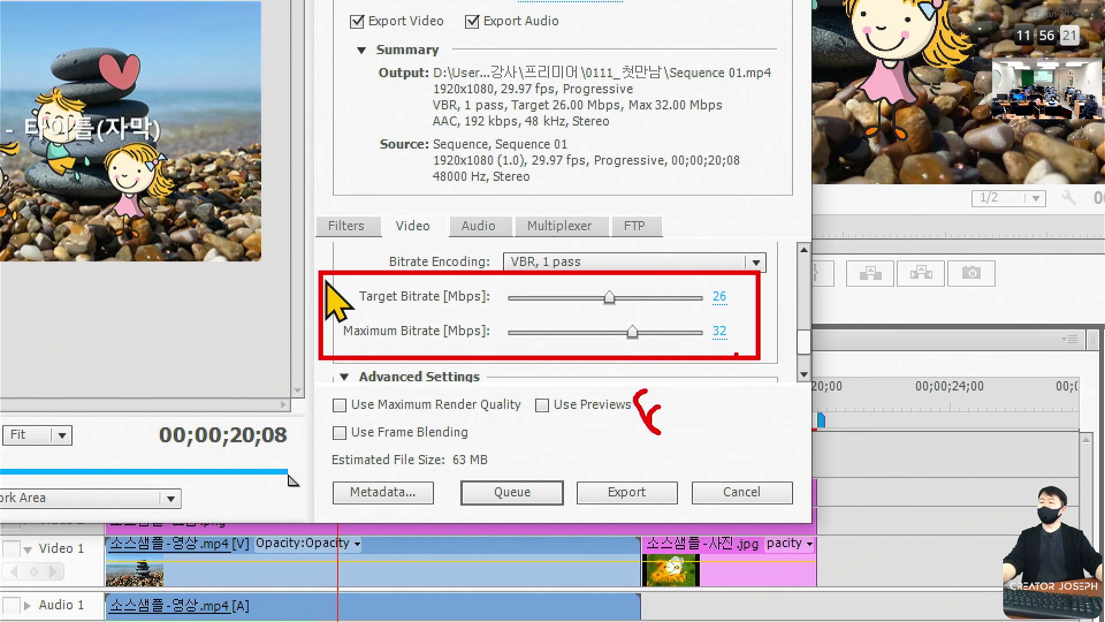
{"action": "left_click_drag", "start_coordinate": [731, 430], "coordinate": [735, 439]}
{"action": "left_click_drag", "start_coordinate": [749, 406], "coordinate": [768, 446]}
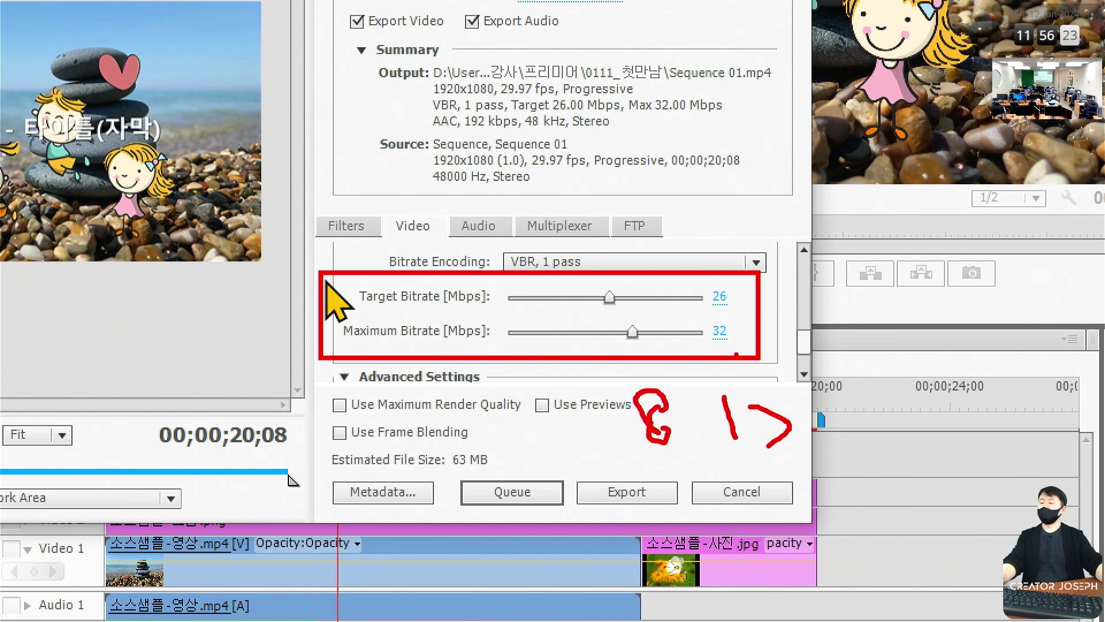
{"action": "left_click_drag", "start_coordinate": [600, 378], "coordinate": [842, 475]}
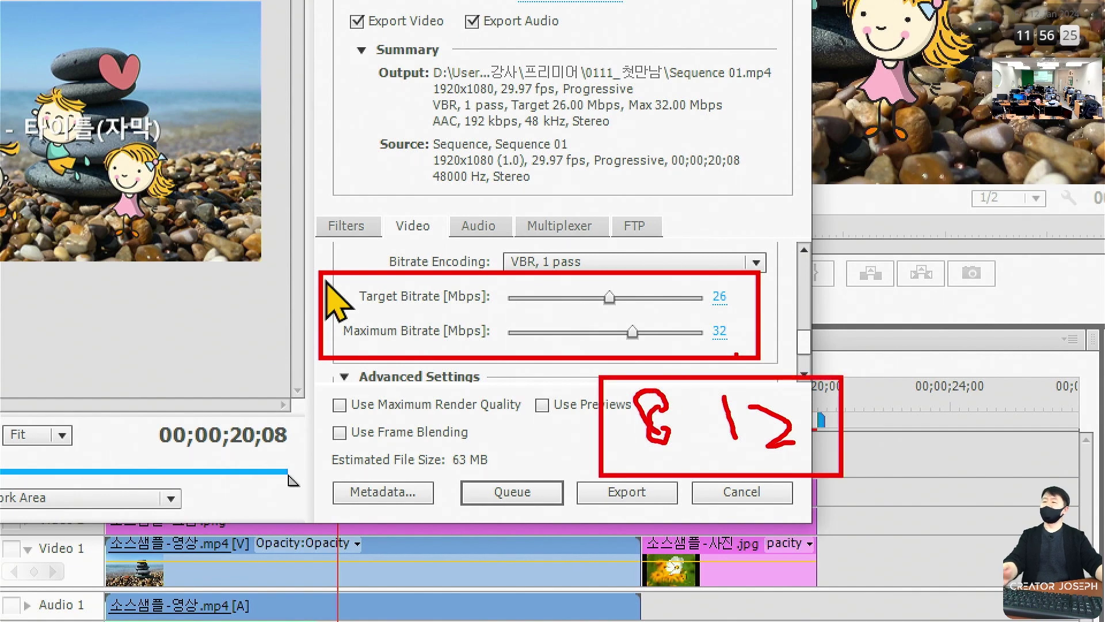
{"action": "left_click_drag", "start_coordinate": [784, 385], "coordinate": [712, 473]}
{"action": "left_click_drag", "start_coordinate": [716, 409], "coordinate": [730, 428]}
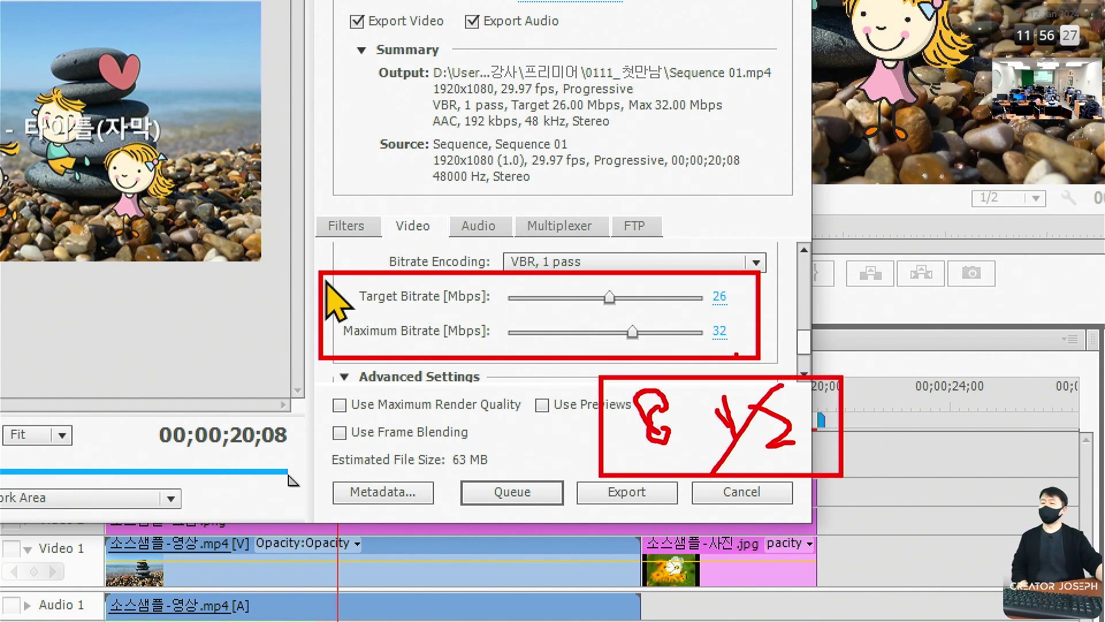
{"action": "key", "text": "Escape"}
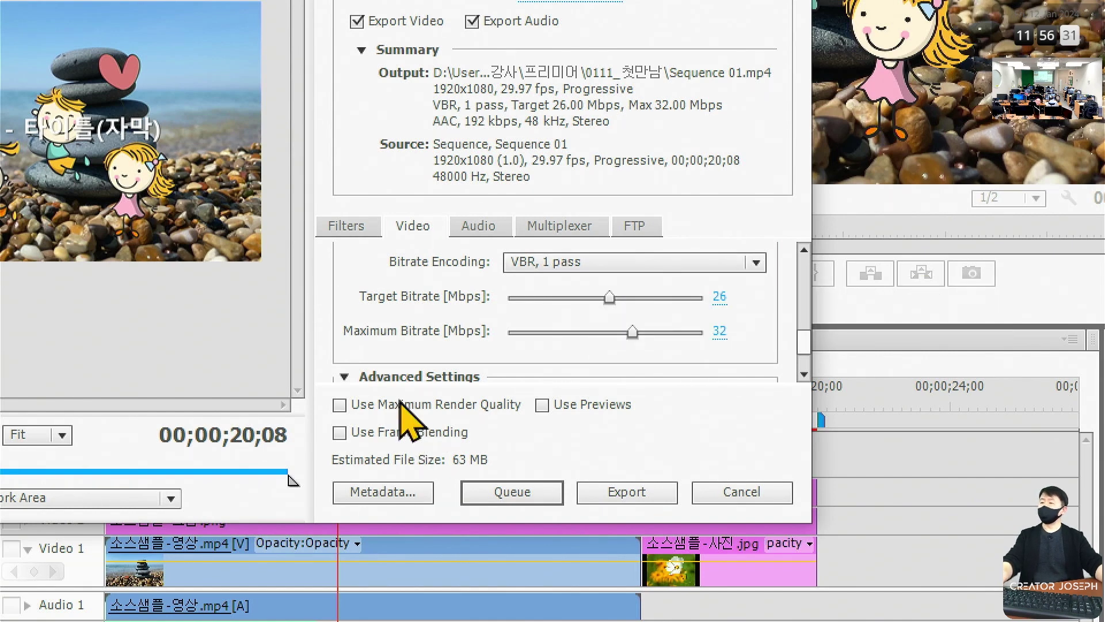
Step: Box the encoding mode with the target and maximum bitrates, then clear the annotation
{"action": "left_click_drag", "start_coordinate": [325, 275], "coordinate": [339, 314]}
{"action": "left_click_drag", "start_coordinate": [695, 373], "coordinate": [764, 364]}
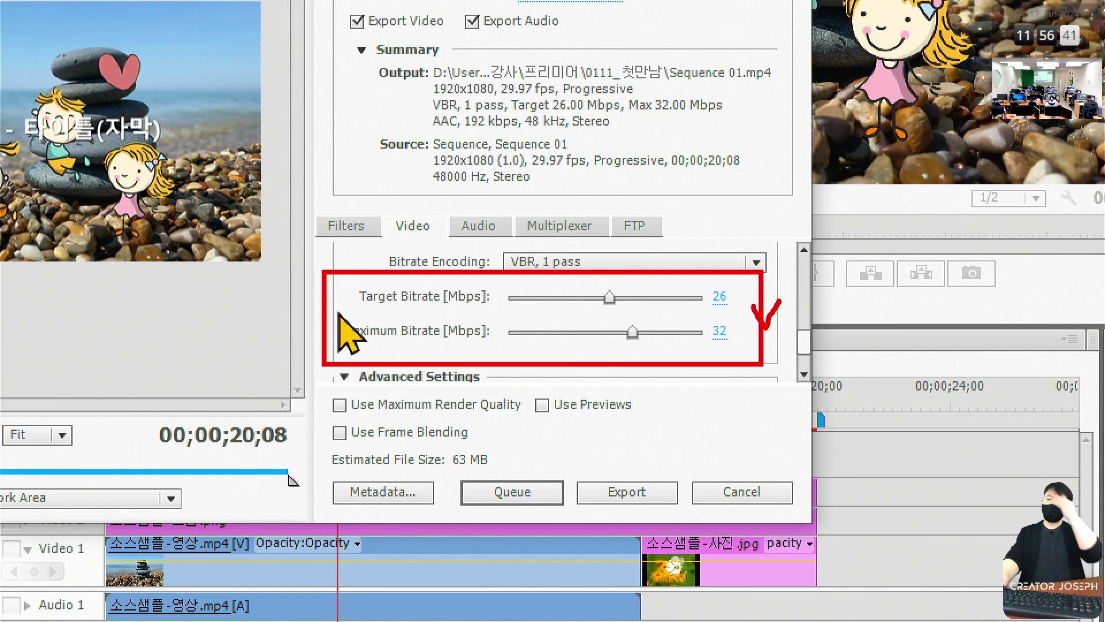
{"action": "left_click_drag", "start_coordinate": [320, 240], "coordinate": [780, 361]}
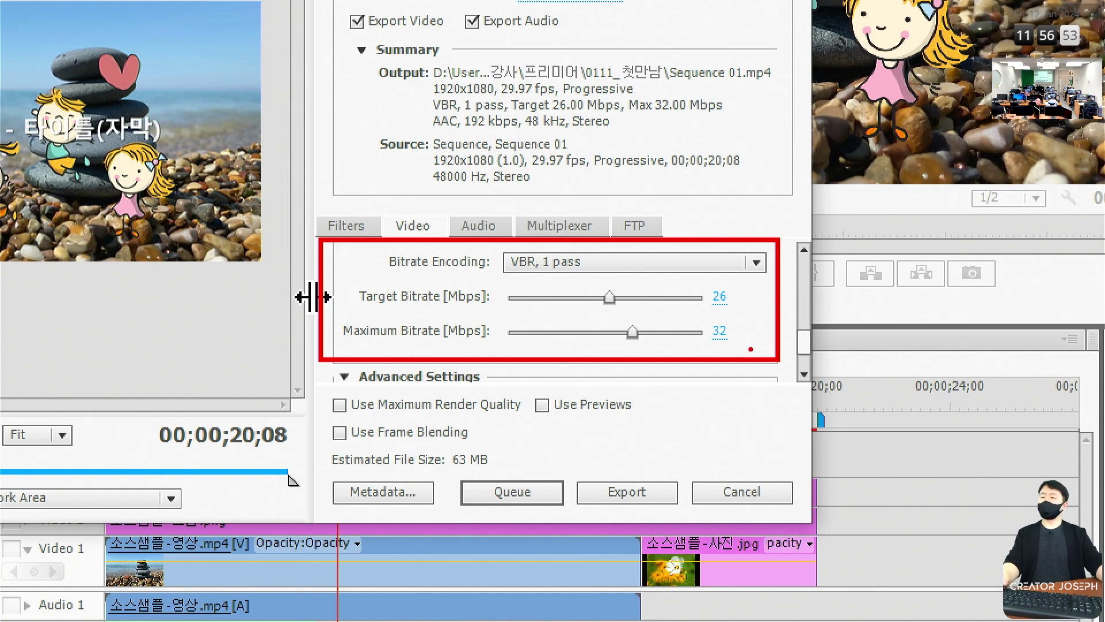
{"action": "key", "text": "Escape"}
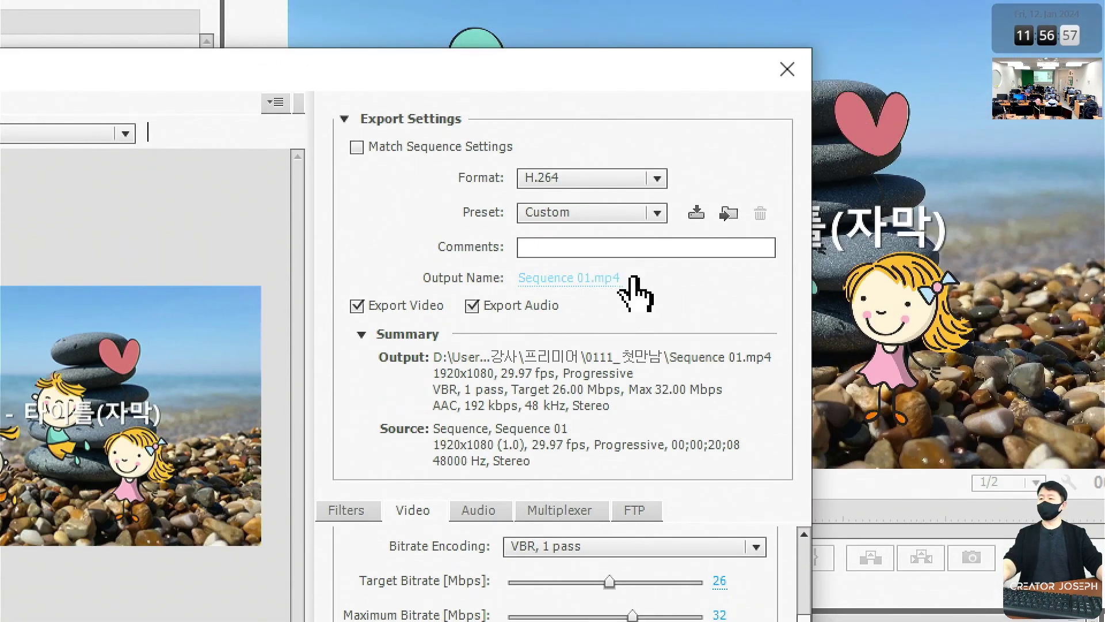
Step: Save the Custom settings as preset 'HD 1080p 29.97' after removing the 'Copy of' prefix
{"action": "left_click_drag", "start_coordinate": [444, 199], "coordinate": [660, 233]}
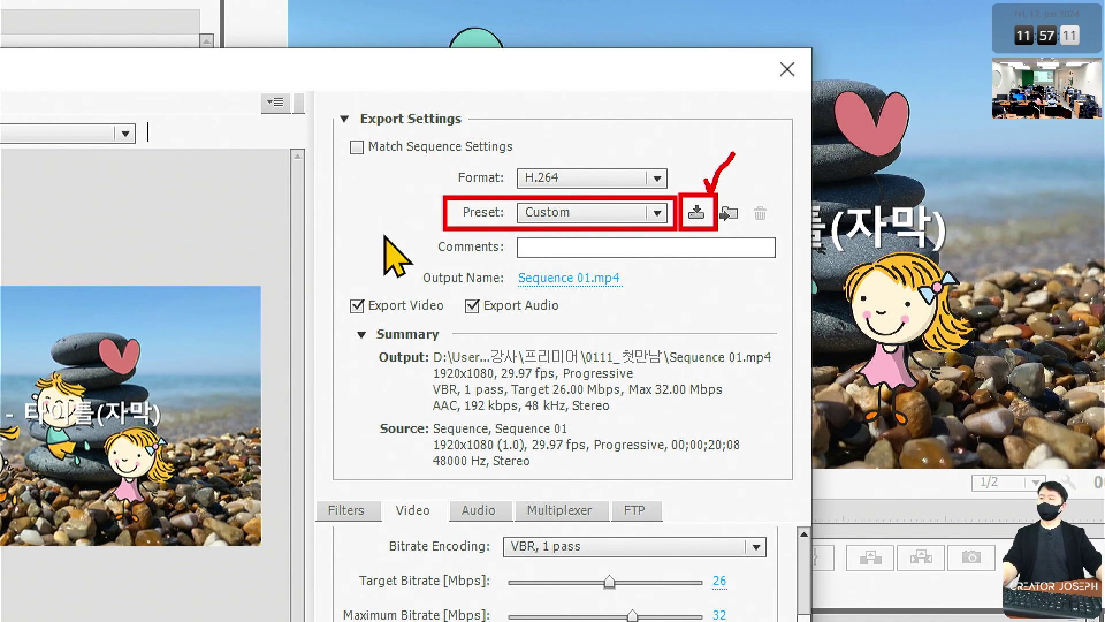
{"action": "left_click", "coordinate": [697, 213]}
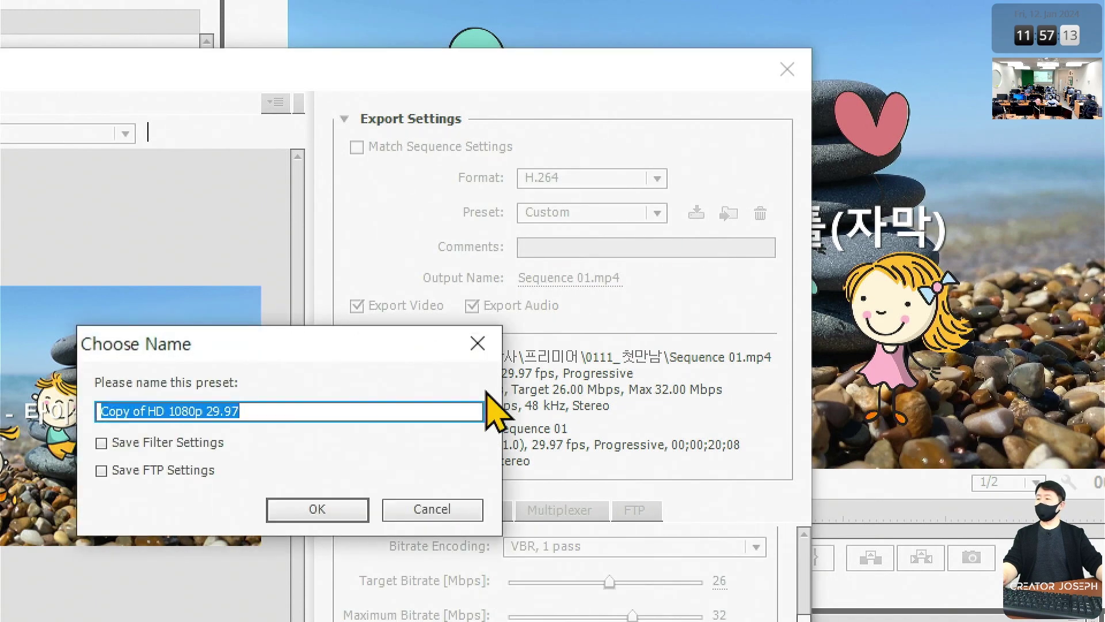
{"action": "left_click", "coordinate": [271, 410]}
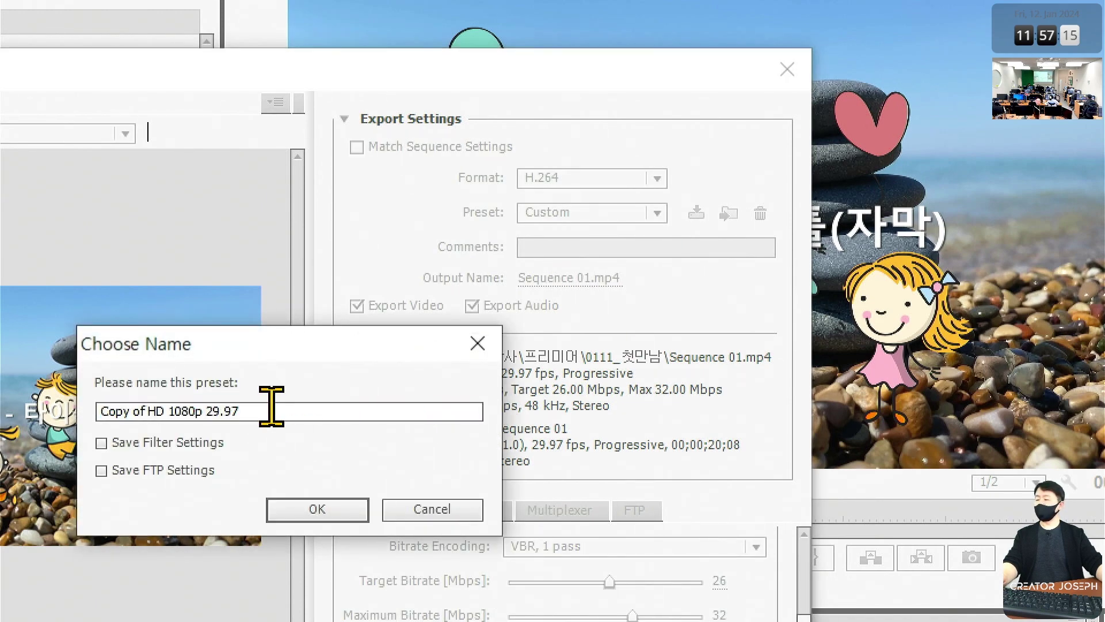
{"action": "left_click_drag", "start_coordinate": [144, 411], "coordinate": [80, 428]}
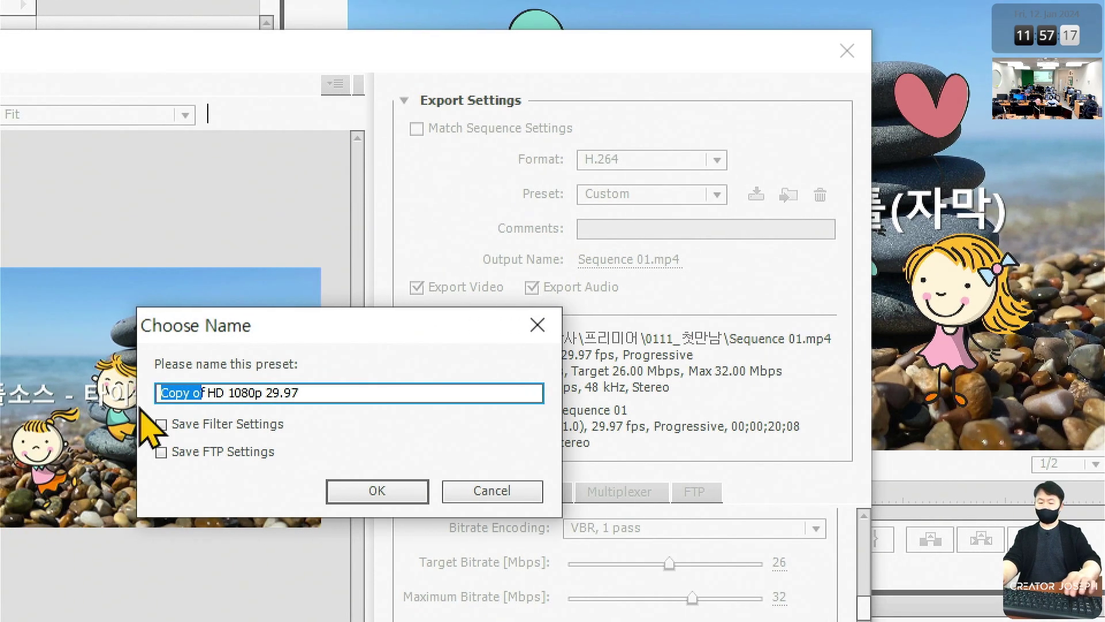
{"action": "key", "text": "Delete"}
{"action": "key", "text": "Delete"}
{"action": "key", "text": "Delete"}
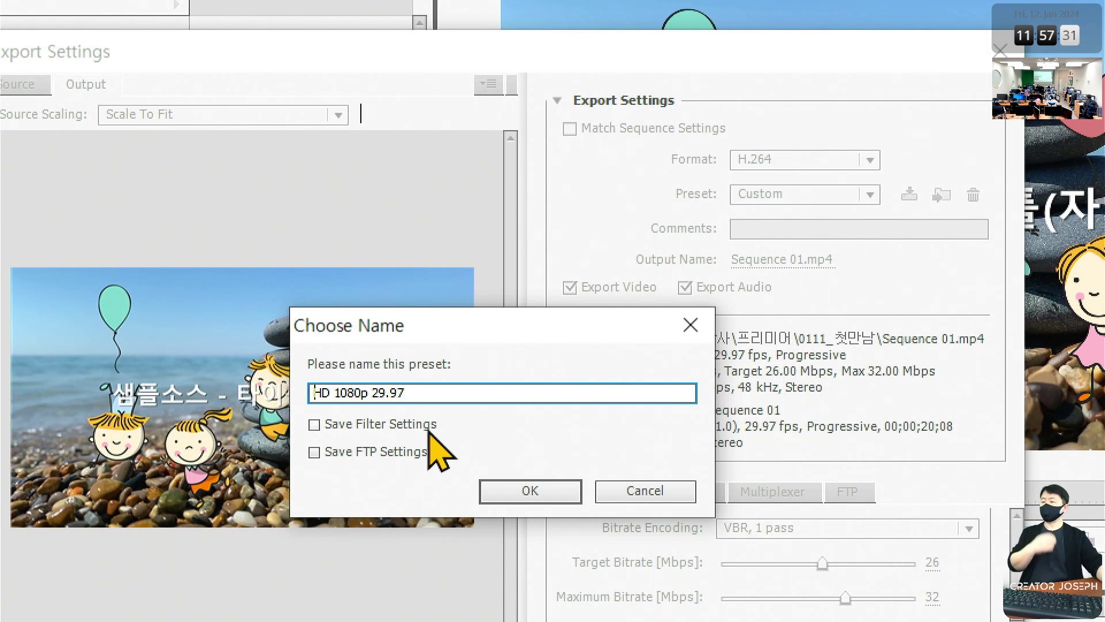
{"action": "left_click", "coordinate": [546, 499]}
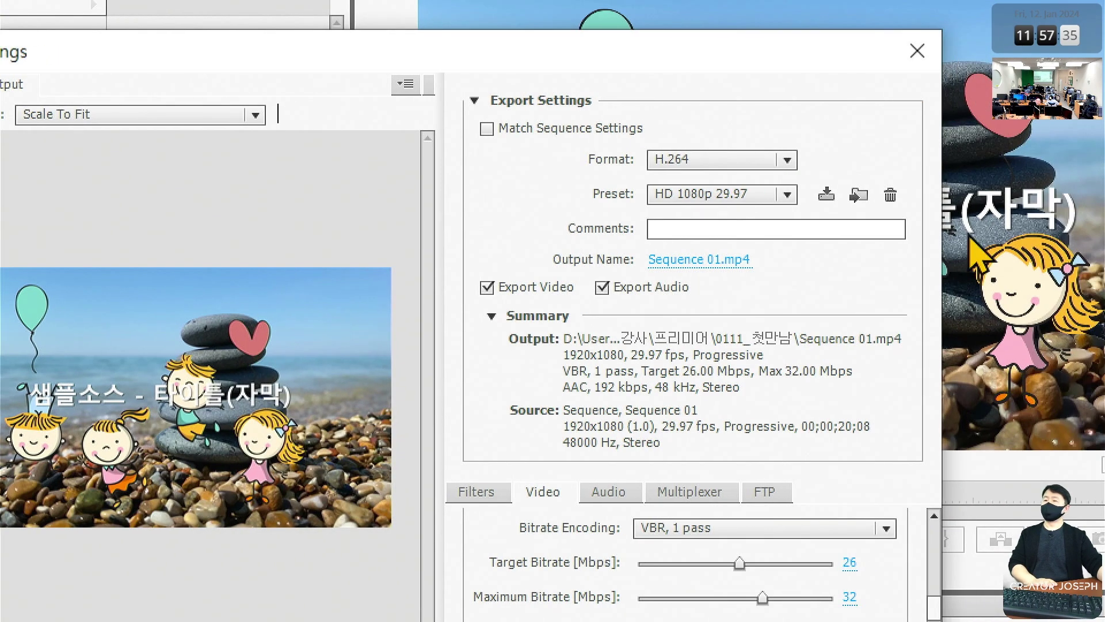
{"action": "left_click", "coordinate": [787, 194]}
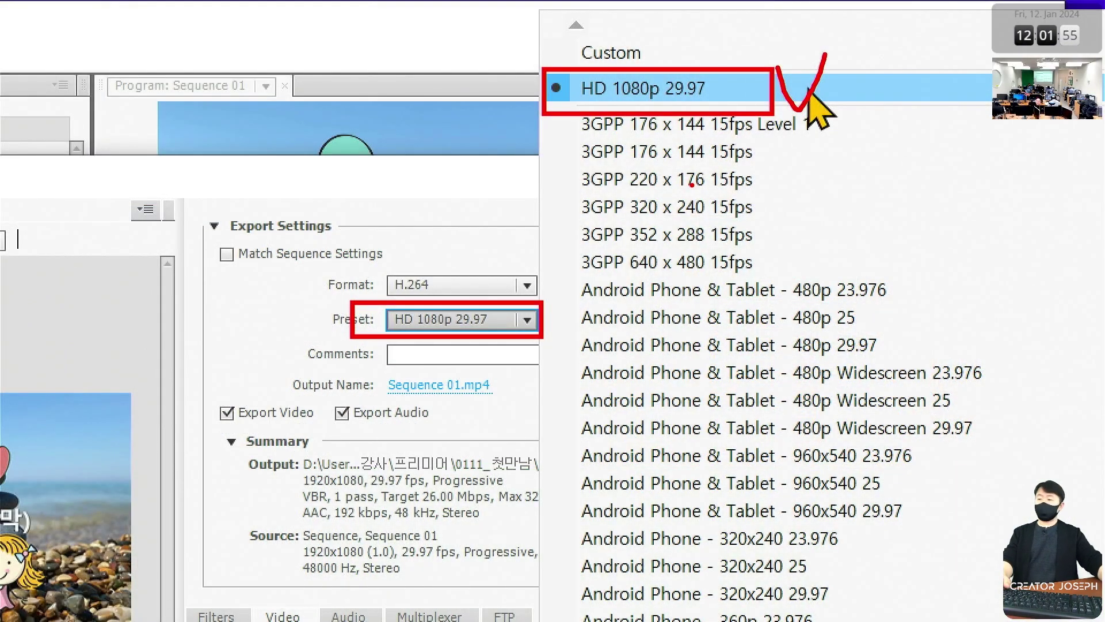
{"action": "left_click", "coordinate": [810, 92]}
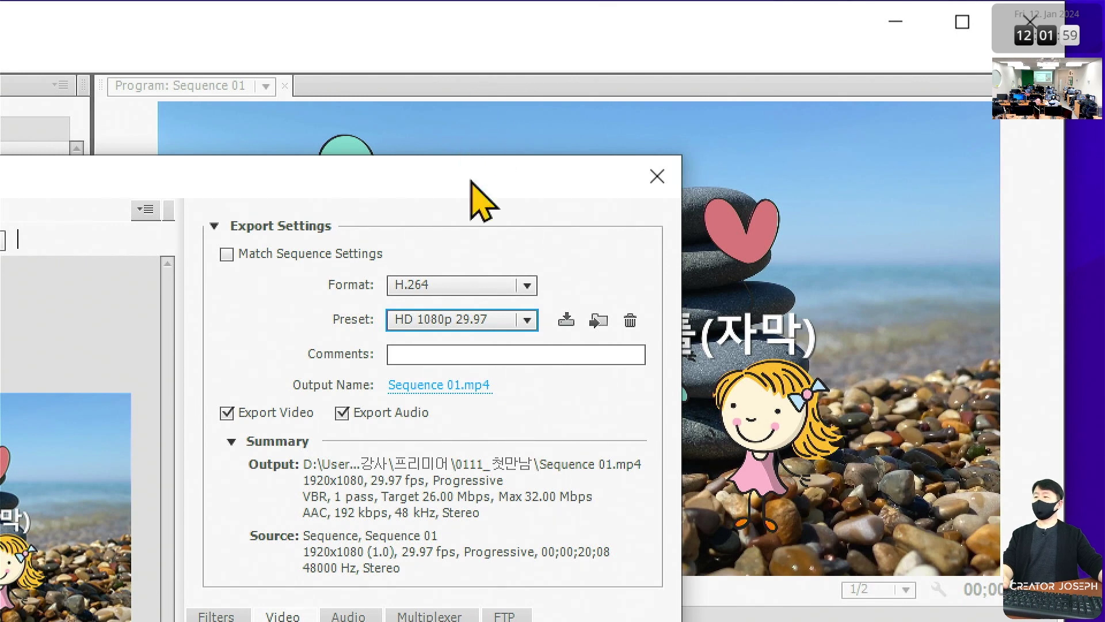
{"action": "left_click_drag", "start_coordinate": [471, 179], "coordinate": [504, 131]}
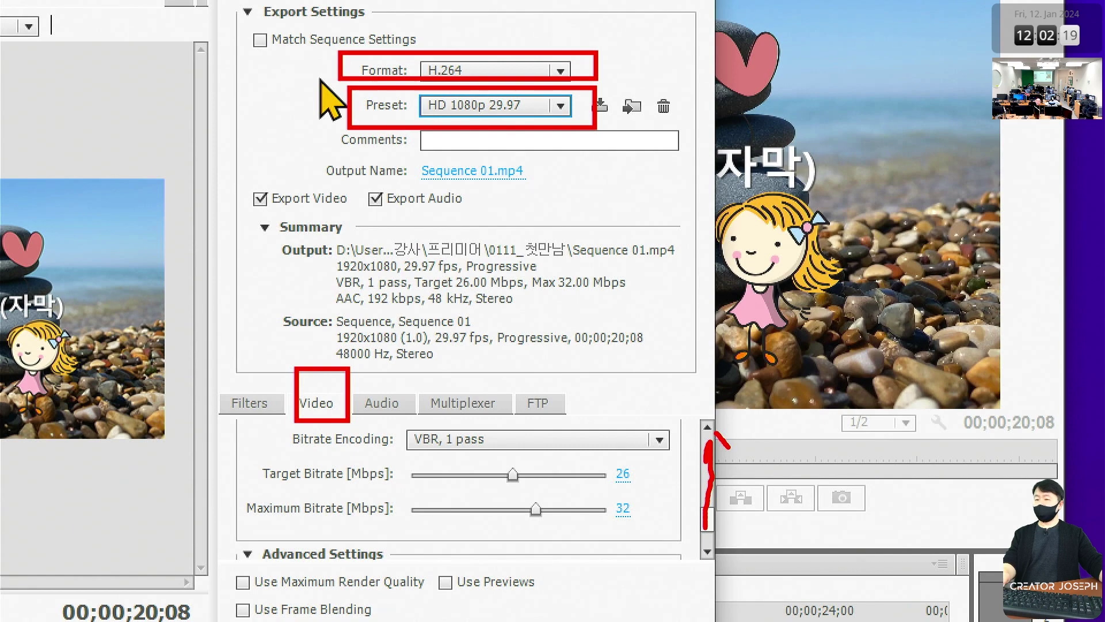
Step: Unlink width and height and set the export frame to 1080 wide by 1920 tall
{"action": "scroll", "coordinate": [712, 436], "scroll_direction": "up", "scroll_amount": 1}
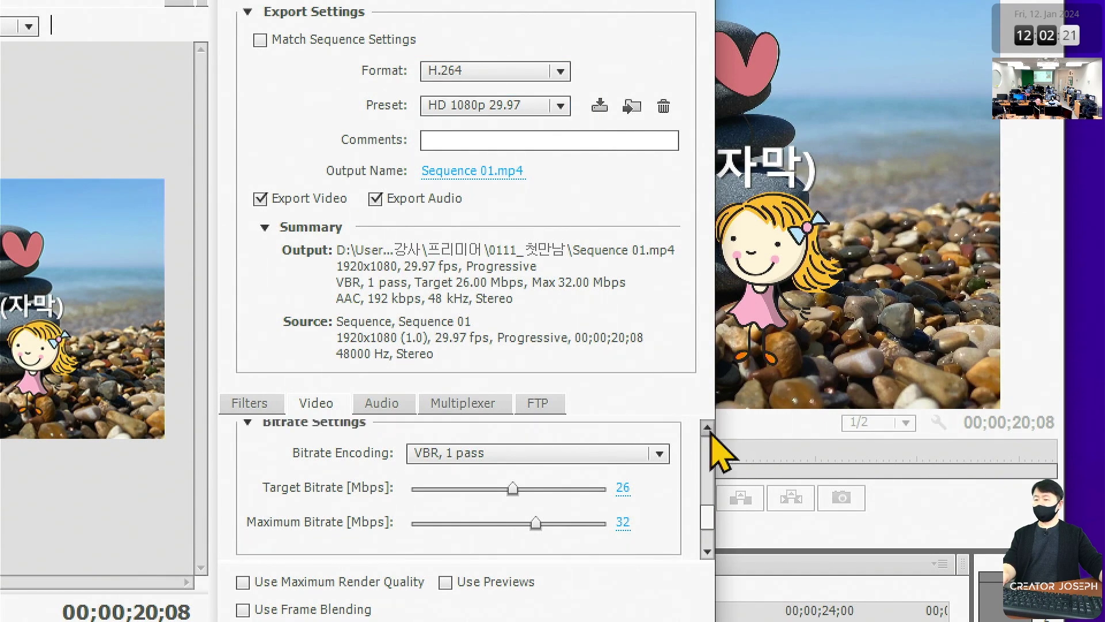
{"action": "scroll", "coordinate": [712, 435], "scroll_direction": "up", "scroll_amount": 10}
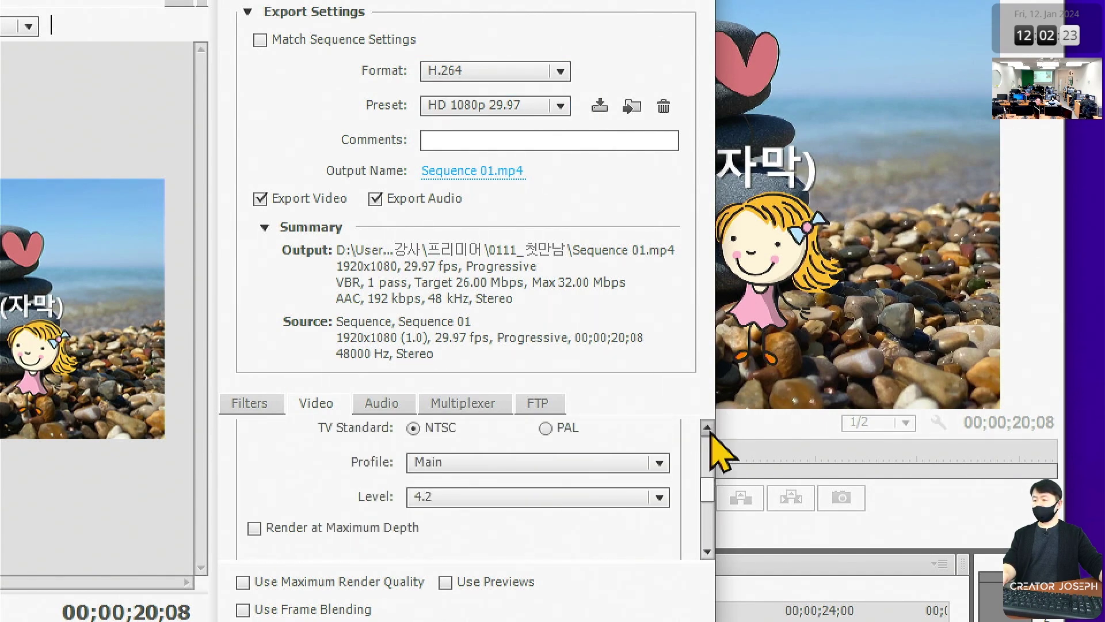
{"action": "scroll", "coordinate": [711, 436], "scroll_direction": "up", "scroll_amount": 2}
{"action": "scroll", "coordinate": [712, 436], "scroll_direction": "up", "scroll_amount": 2}
{"action": "scroll", "coordinate": [712, 436], "scroll_direction": "up", "scroll_amount": 1}
{"action": "scroll", "coordinate": [712, 436], "scroll_direction": "up", "scroll_amount": 1}
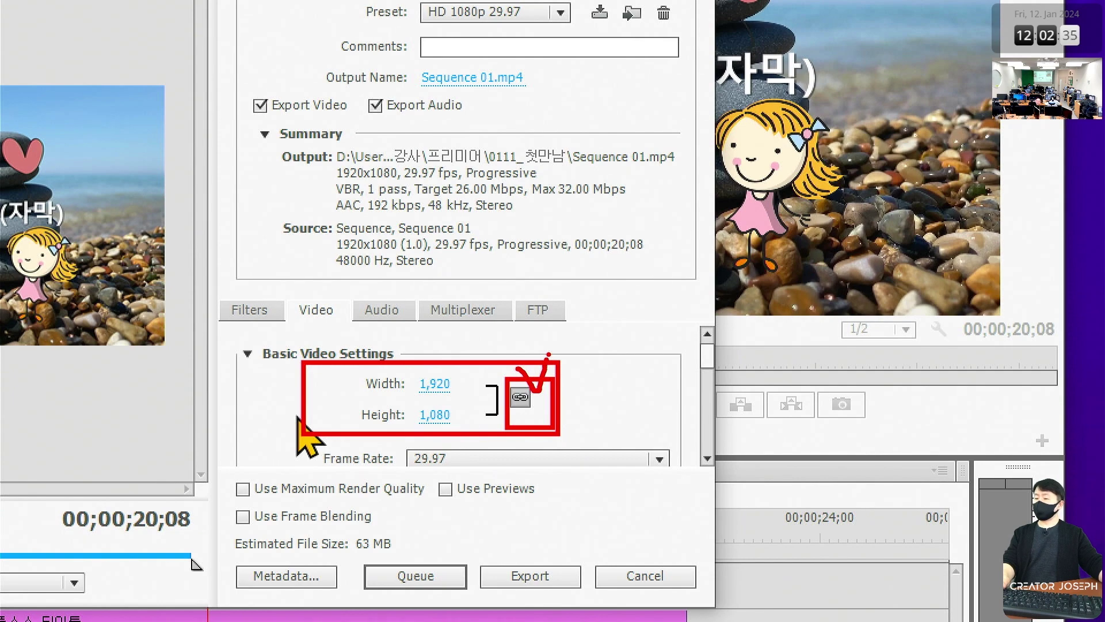
{"action": "left_click", "coordinate": [521, 397]}
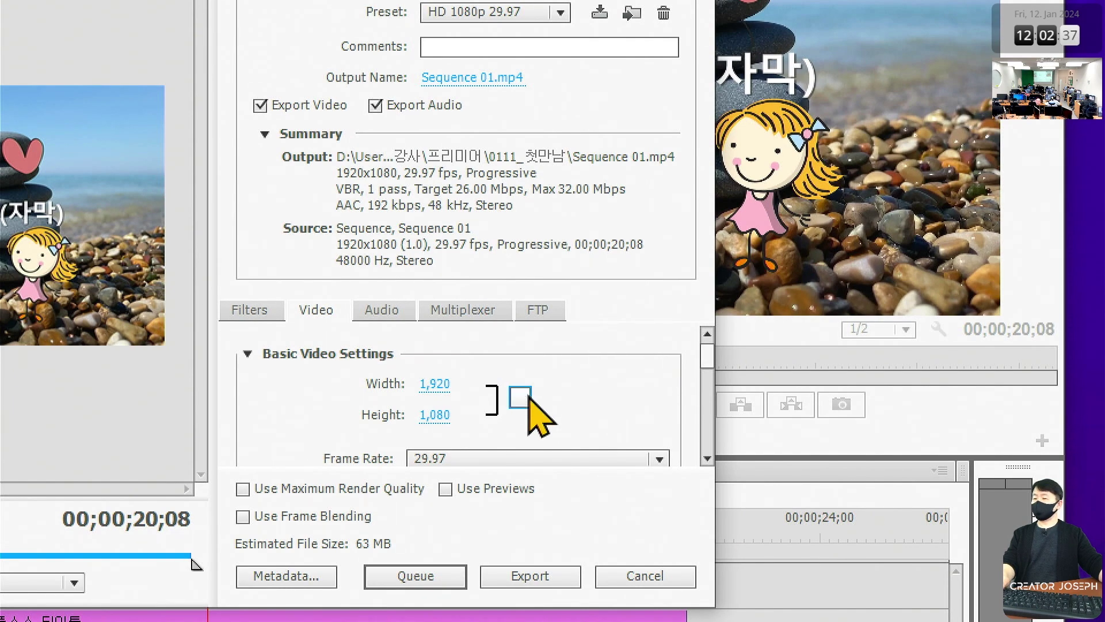
{"action": "left_click", "coordinate": [435, 384]}
{"action": "type", "text": "10"}
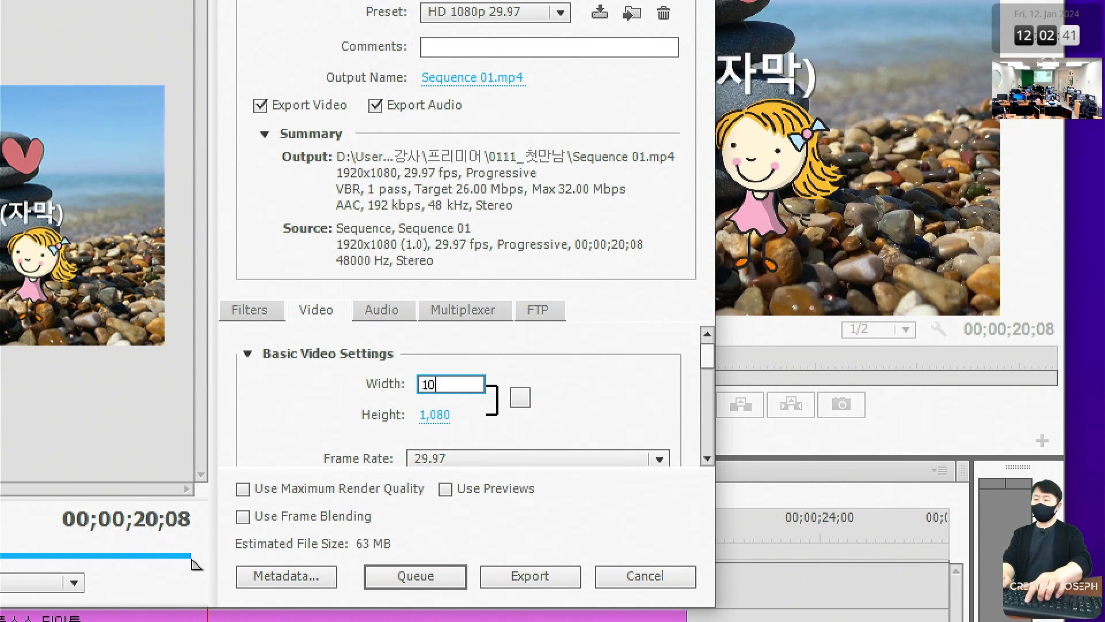
{"action": "type", "text": "80"}
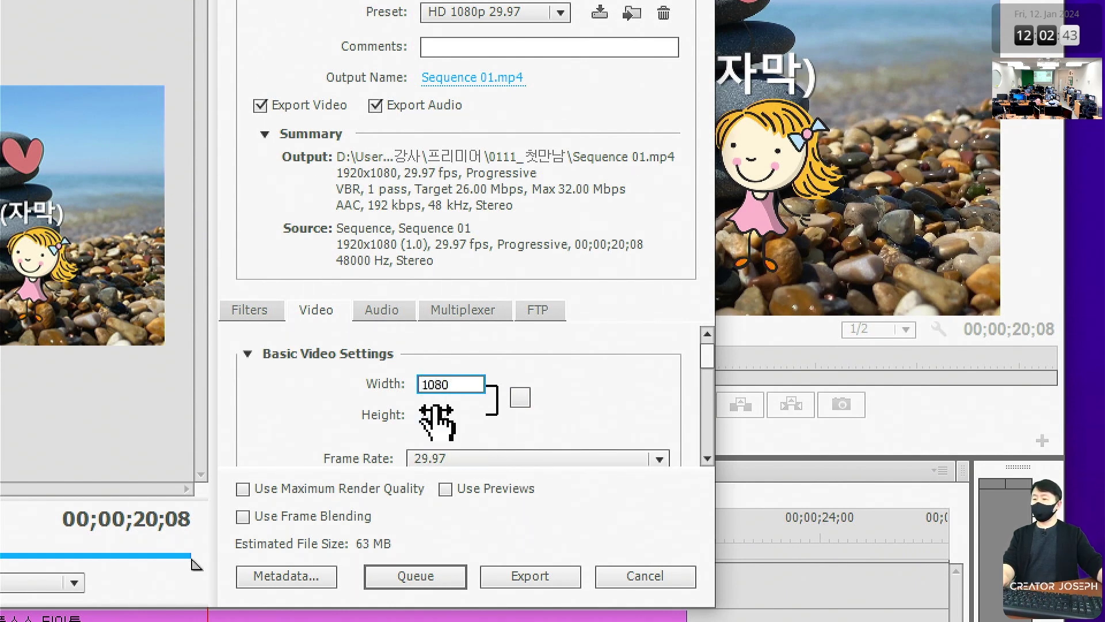
{"action": "left_click", "coordinate": [435, 415]}
{"action": "type", "text": "1,920"}
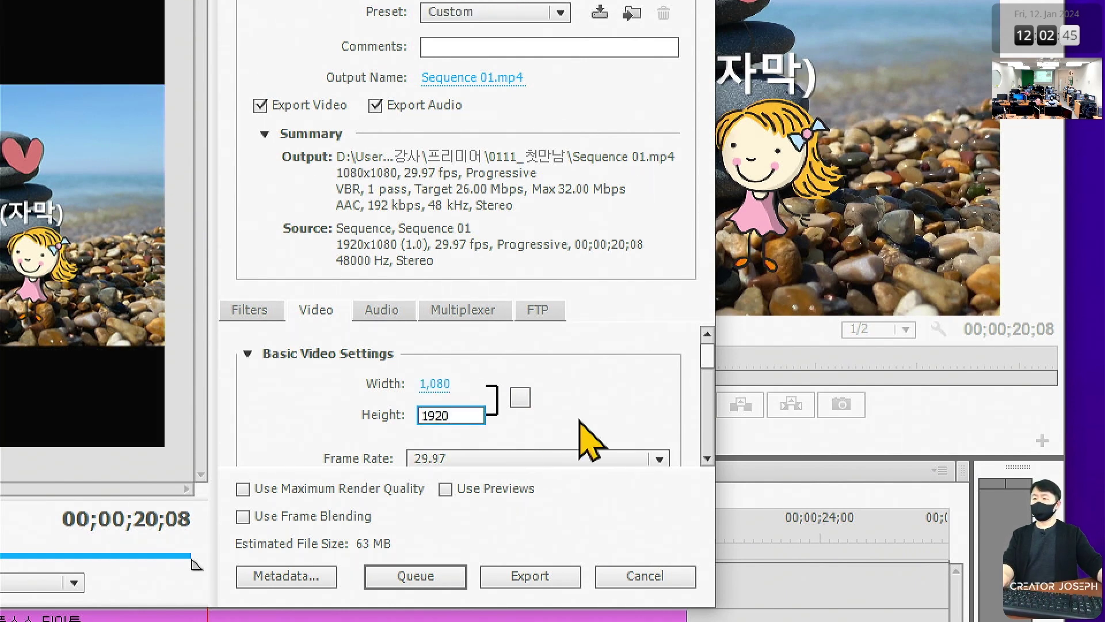
{"action": "left_click", "coordinate": [628, 403]}
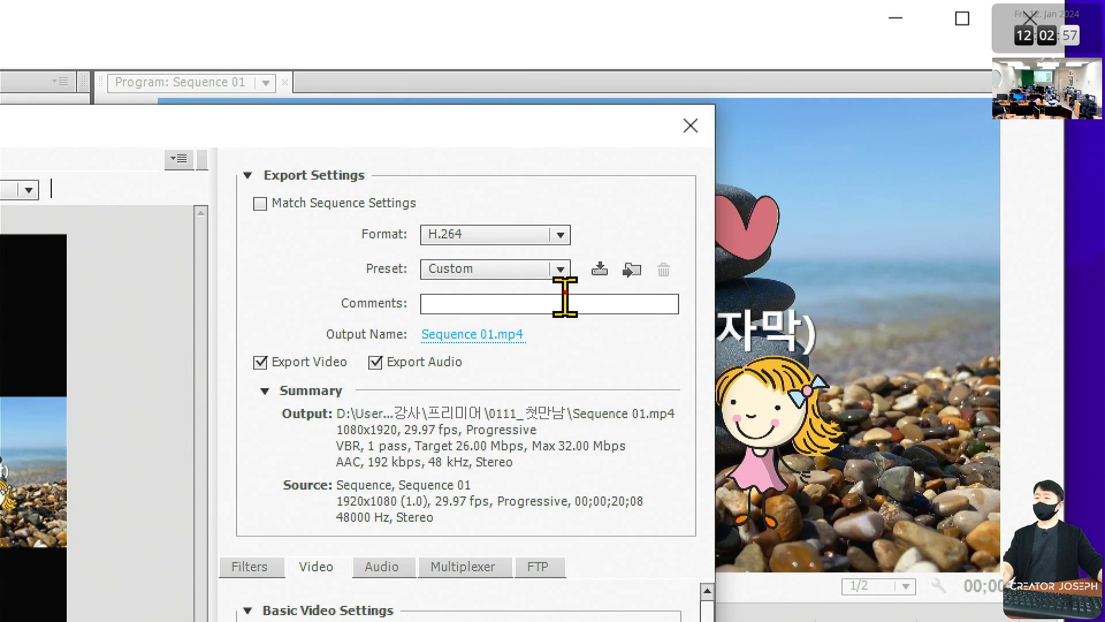
Step: Replace the suggested preset name with 'Shorts' and confirm the save
{"action": "left_click_drag", "start_coordinate": [576, 244], "coordinate": [619, 289]}
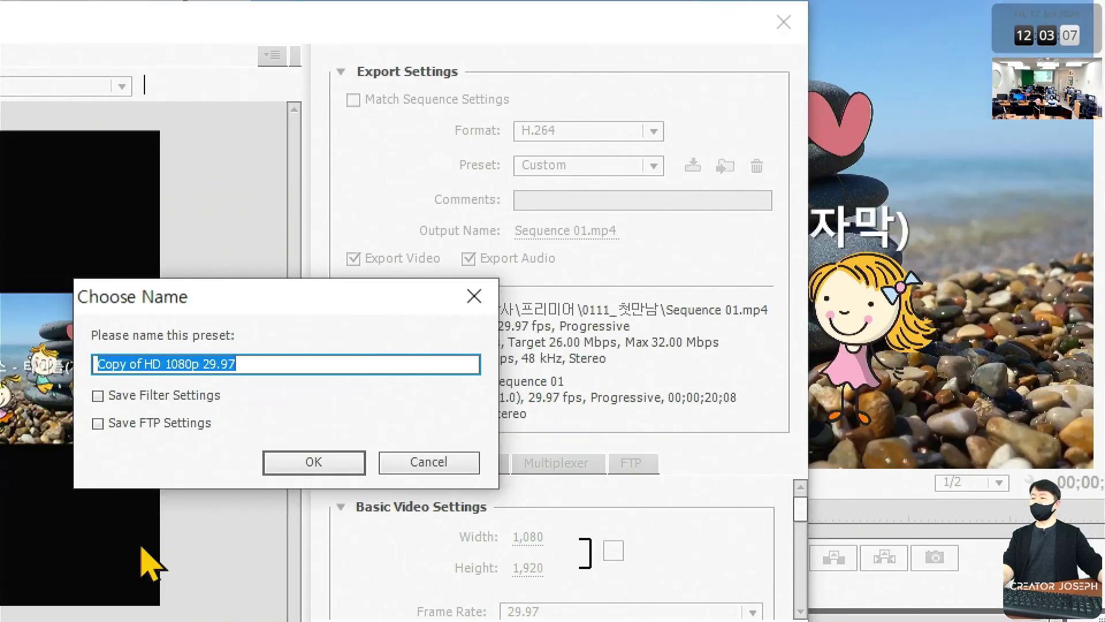
{"action": "key", "text": "BackSpace"}
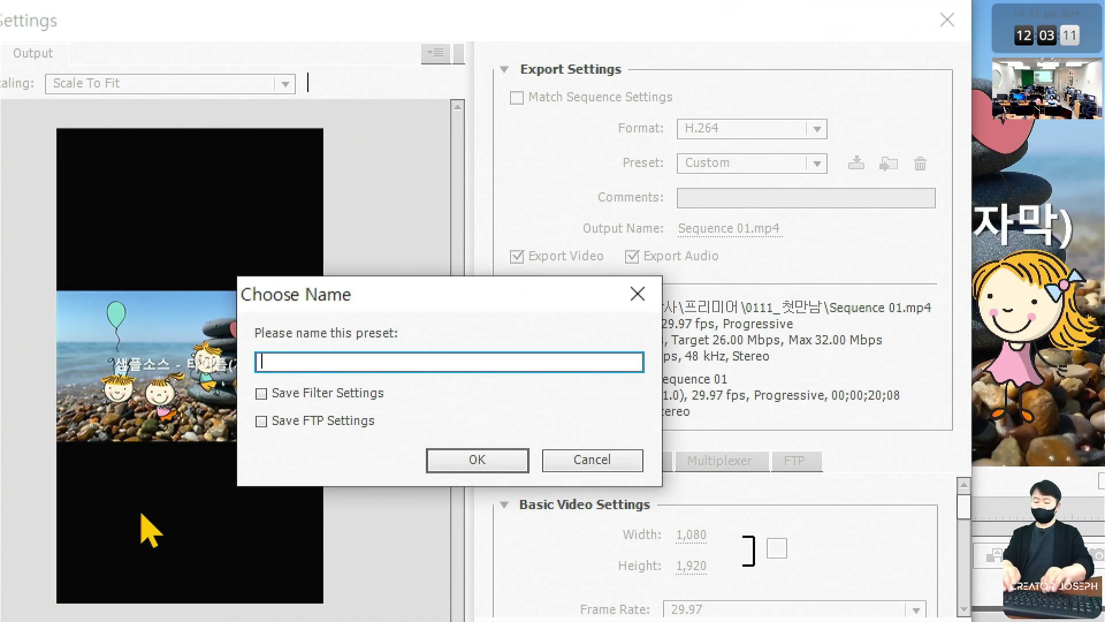
{"action": "type", "text": "fycm"}
{"action": "key", "text": "BackSpace"}
{"action": "key", "text": "BackSpace"}
{"action": "key", "text": "BackSpace"}
{"action": "key", "text": "BackSpace"}
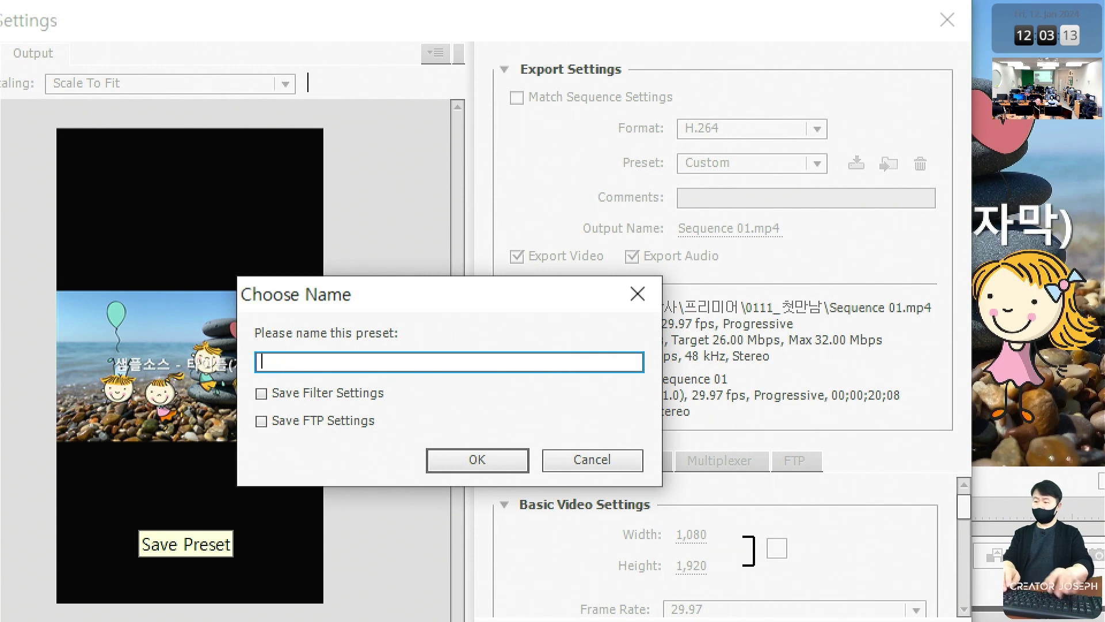
{"action": "type", "text": "소츠"}
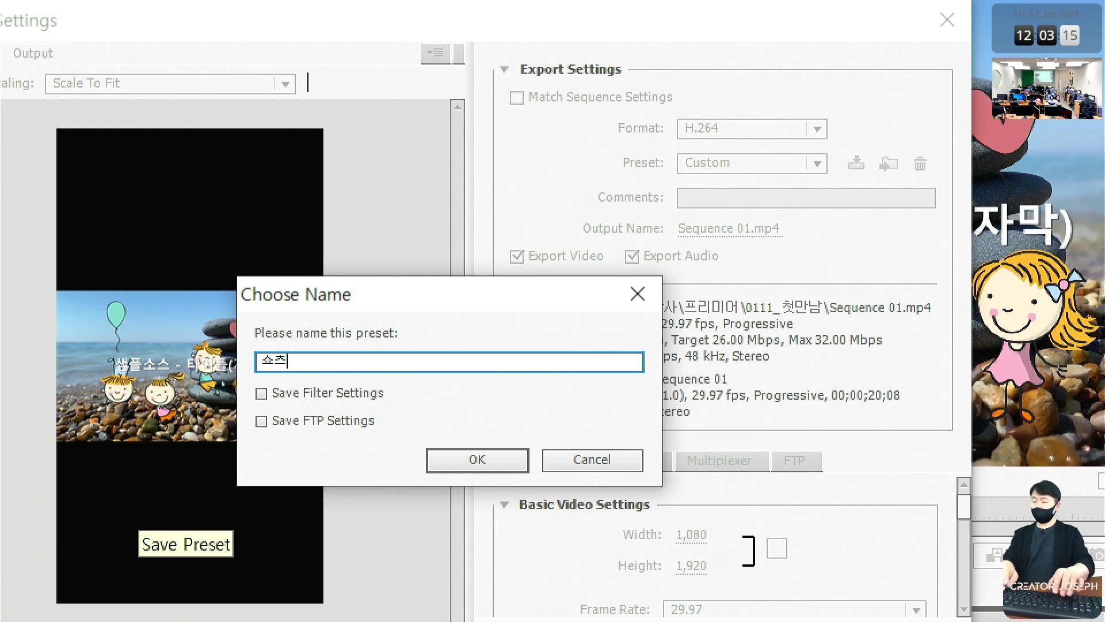
{"action": "key", "text": "BackSpace"}
{"action": "key", "text": "BackSpace"}
{"action": "type", "text": "Sh"}
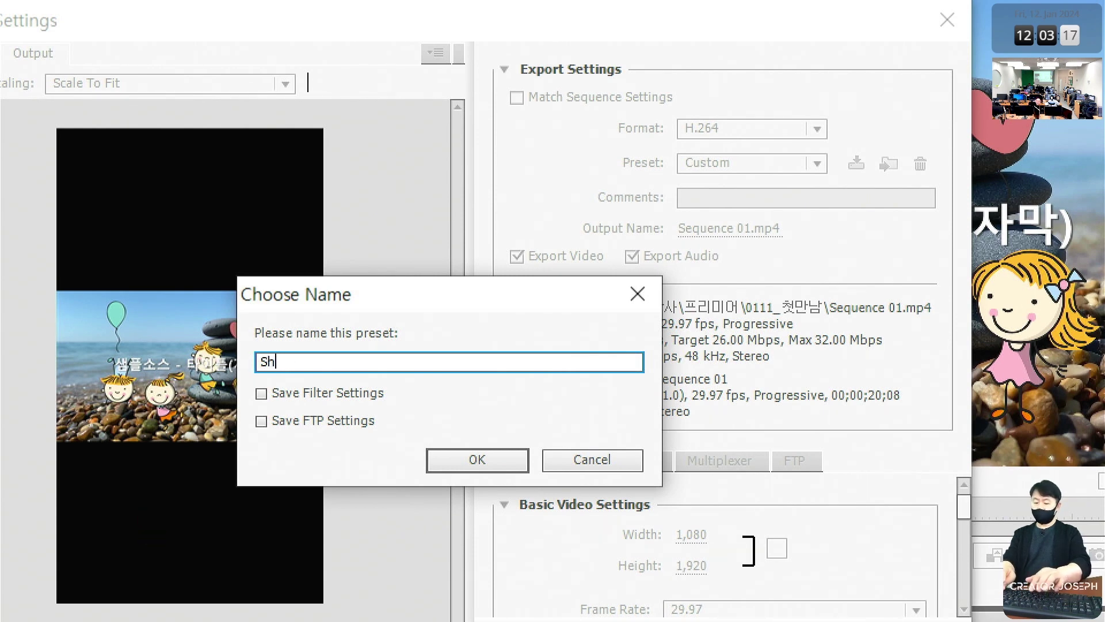
{"action": "type", "text": "orts"}
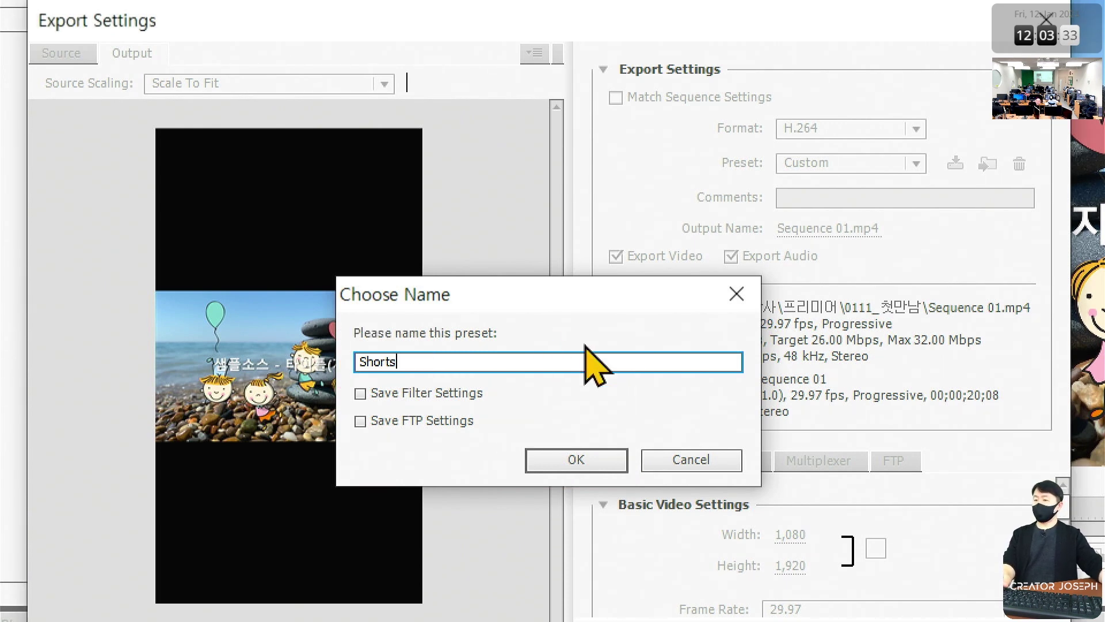
{"action": "left_click", "coordinate": [599, 459]}
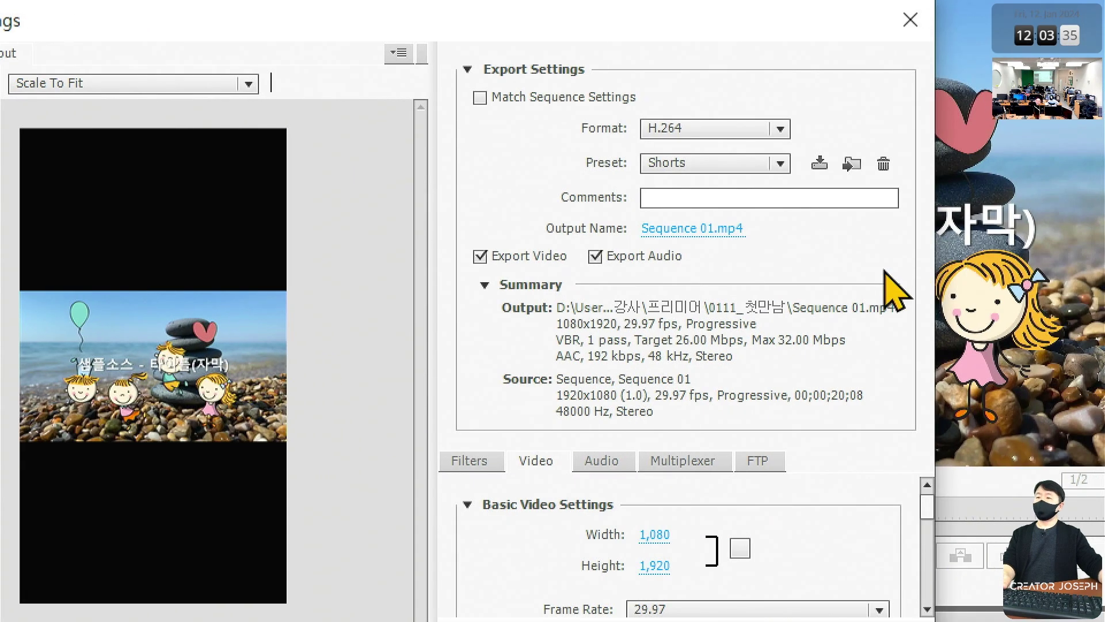
Step: Check that HD 1080p 29.97 and Shorts appear in the Preset list, then close Export Settings
{"action": "left_click", "coordinate": [916, 164]}
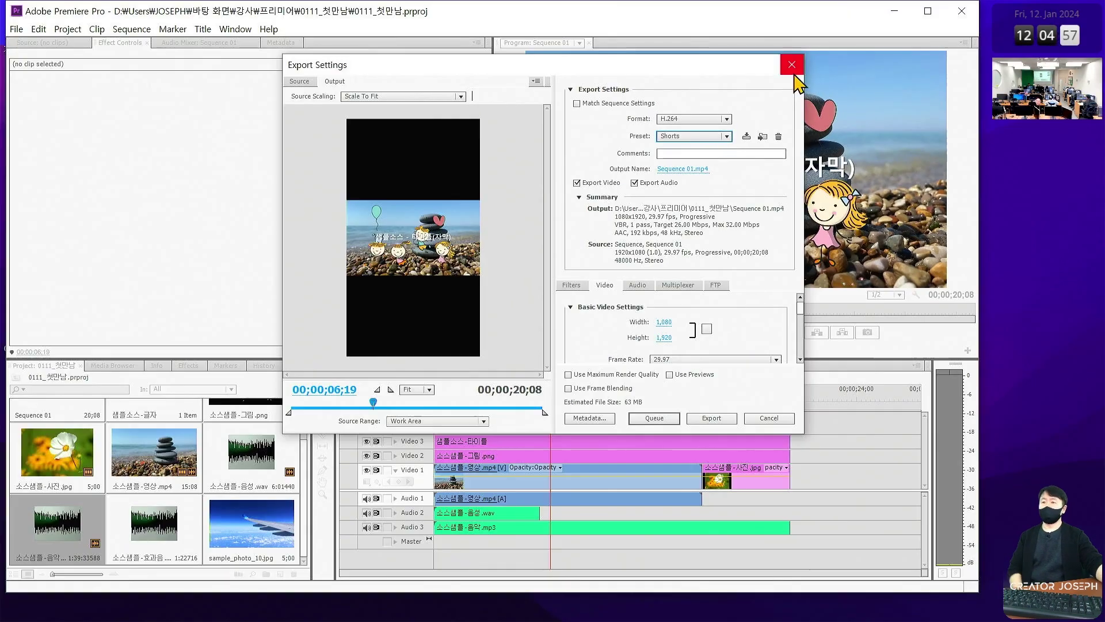
{"action": "left_click", "coordinate": [793, 68]}
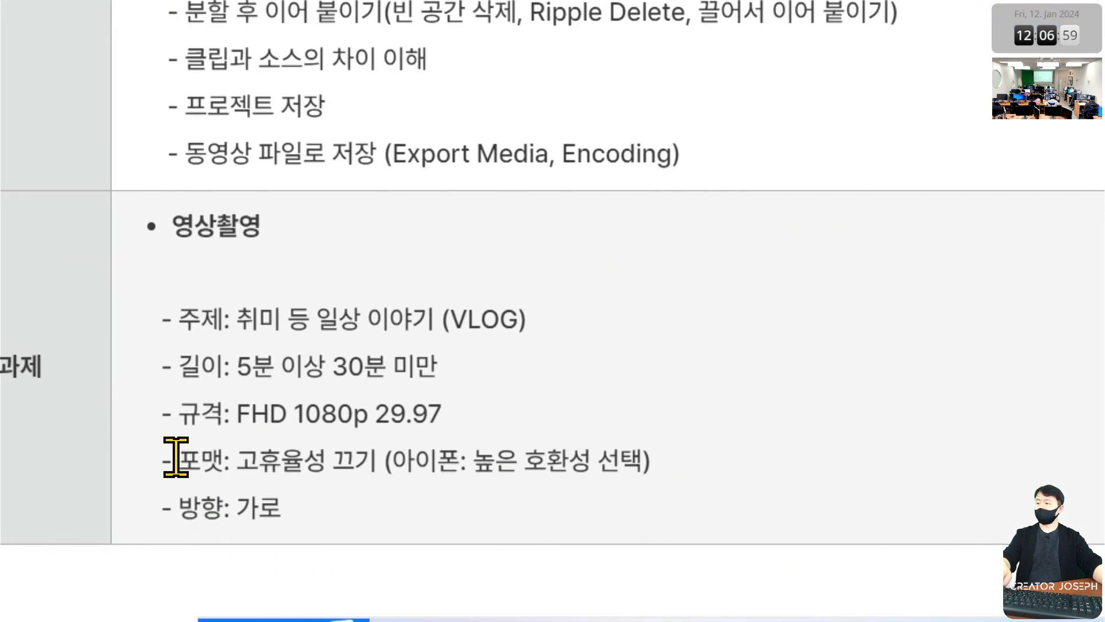
Step: Mark the weekend assignment requirements with a red box and a check mark
{"action": "left_click_drag", "start_coordinate": [110, 212], "coordinate": [875, 547]}
{"action": "mouse_move", "coordinate": [757, 345]}
{"action": "left_mouse_down"}
{"action": "mouse_move", "coordinate": [769, 360]}
{"action": "mouse_move", "coordinate": [851, 272]}
{"action": "left_mouse_up"}
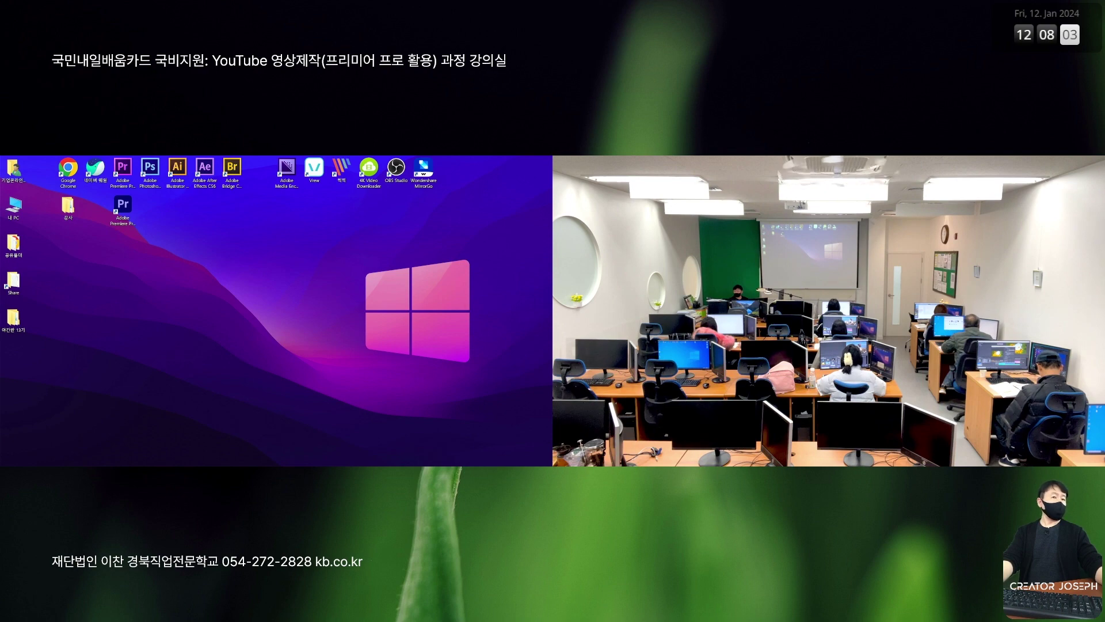
Step: Go to page 53 of 교재.pdf and check the 앞/뒤 2-3초 여유 두기 section
{"action": "key", "text": "alt+Tab"}
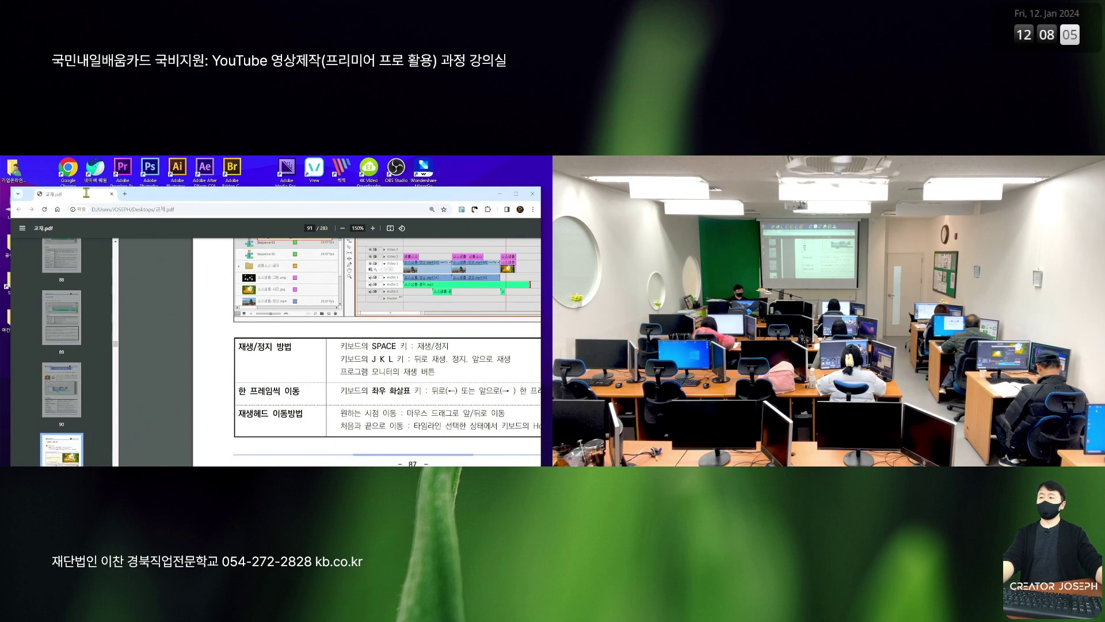
{"action": "left_click_drag", "start_coordinate": [105, 294], "coordinate": [75, 219]}
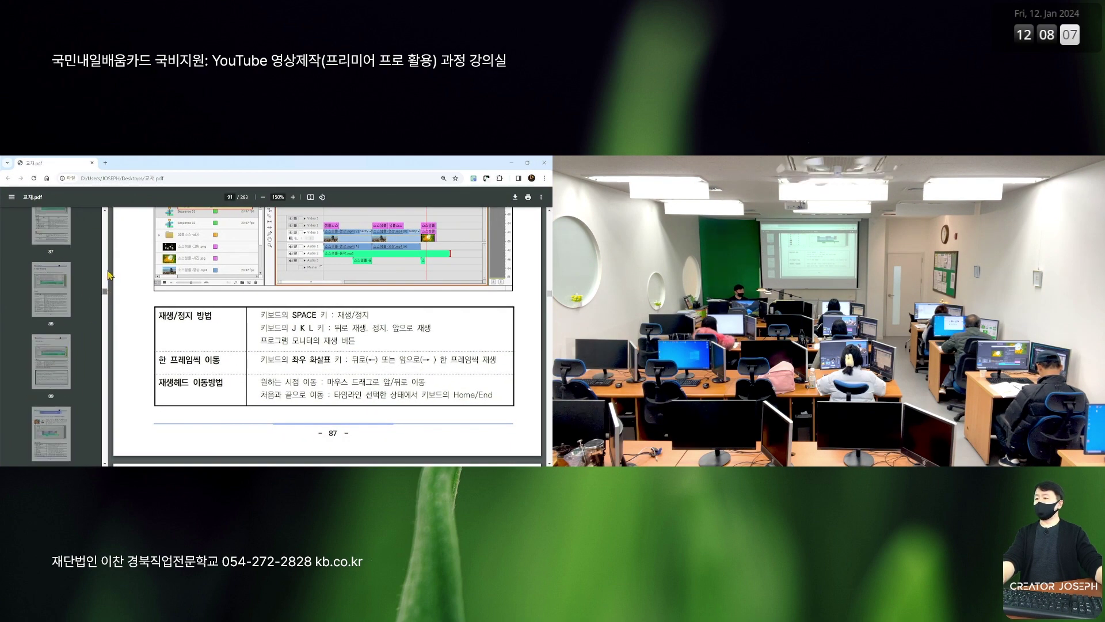
{"action": "scroll", "coordinate": [72, 290], "scroll_direction": "down", "scroll_amount": 3}
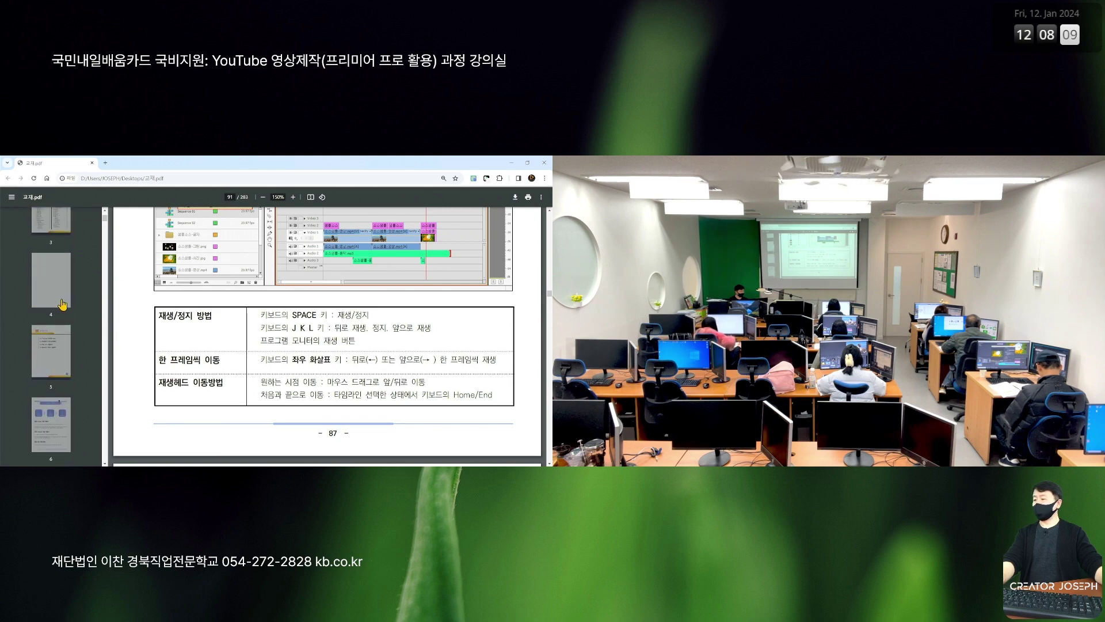
{"action": "scroll", "coordinate": [69, 295], "scroll_direction": "down", "scroll_amount": 3}
{"action": "scroll", "coordinate": [66, 299], "scroll_direction": "down", "scroll_amount": 3}
{"action": "scroll", "coordinate": [63, 306], "scroll_direction": "down", "scroll_amount": 3}
{"action": "scroll", "coordinate": [63, 305], "scroll_direction": "down", "scroll_amount": 20}
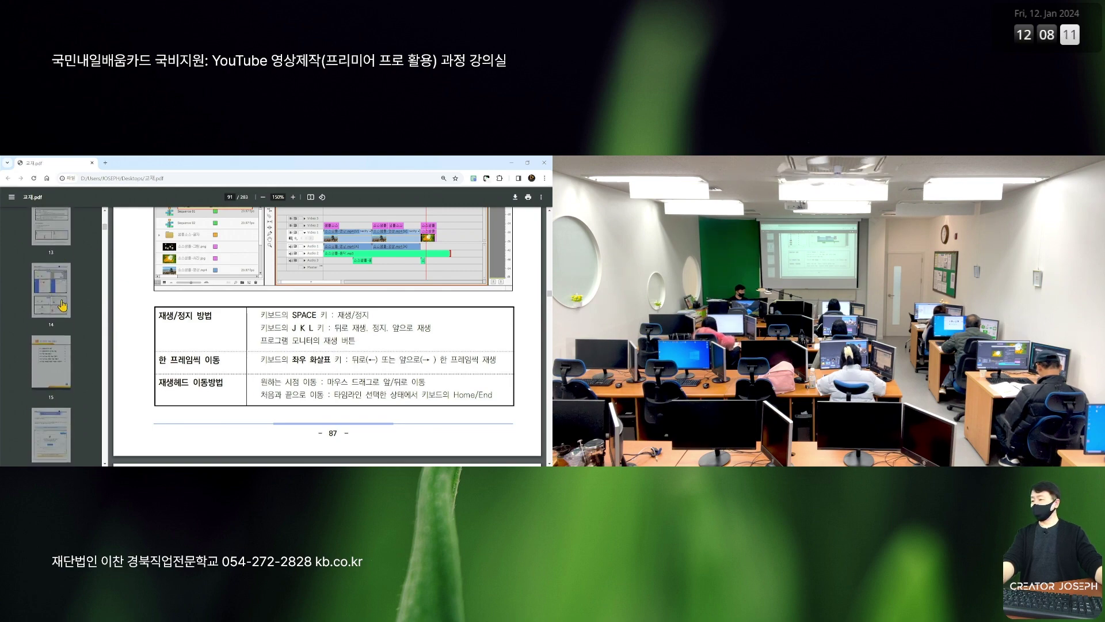
{"action": "left_click", "coordinate": [55, 331]}
{"action": "scroll", "coordinate": [259, 353], "scroll_direction": "down", "scroll_amount": 3}
{"action": "scroll", "coordinate": [259, 353], "scroll_direction": "up", "scroll_amount": 2}
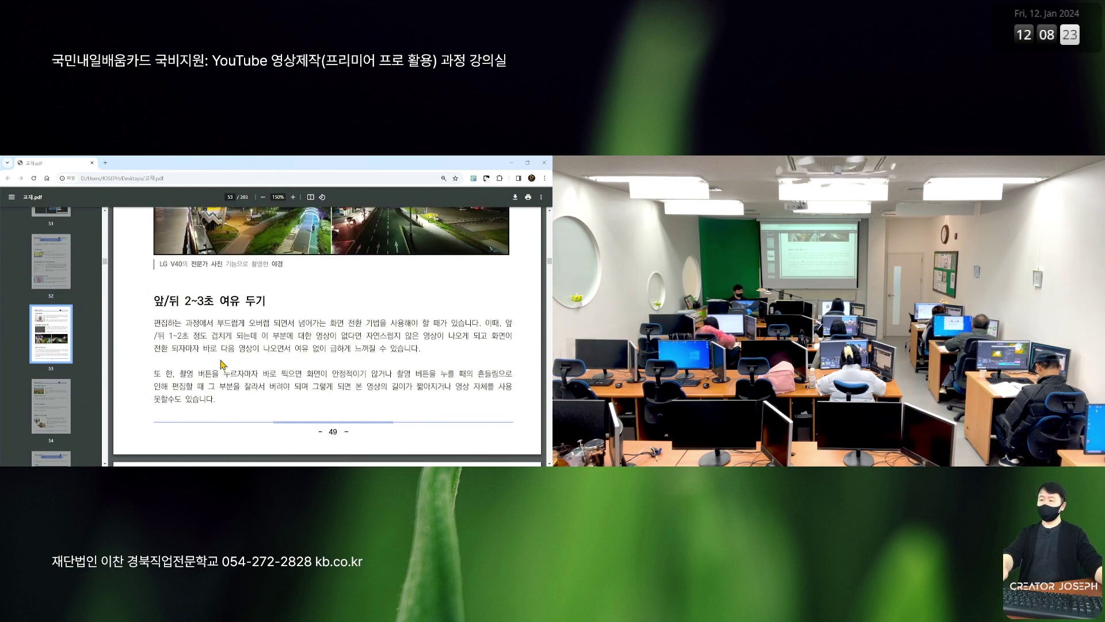
{"action": "left_click_drag", "start_coordinate": [406, 257], "coordinate": [443, 276]}
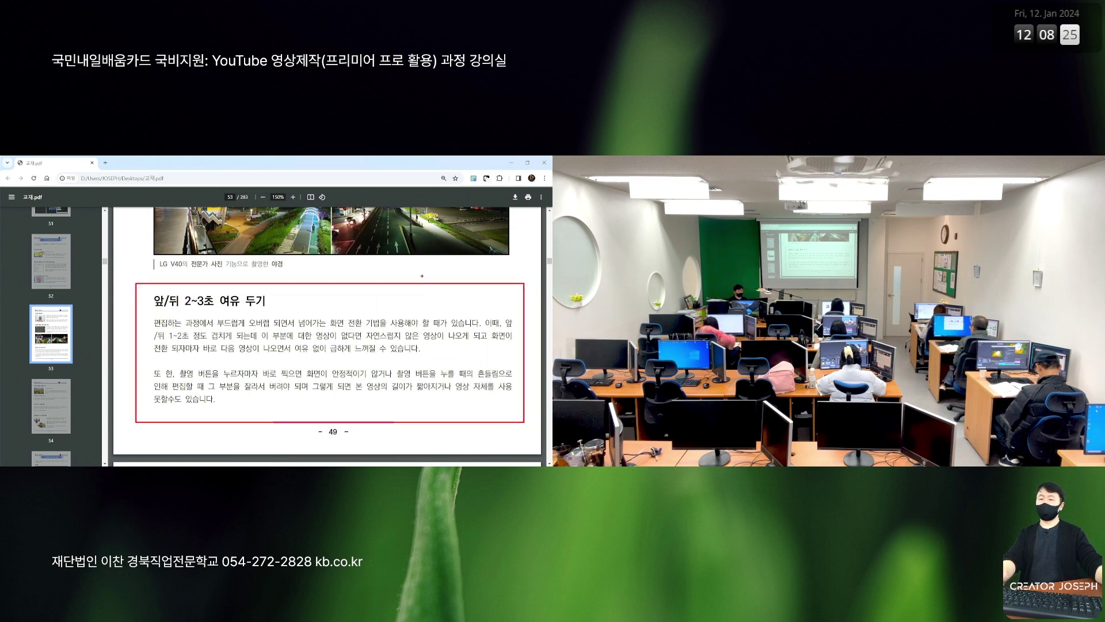
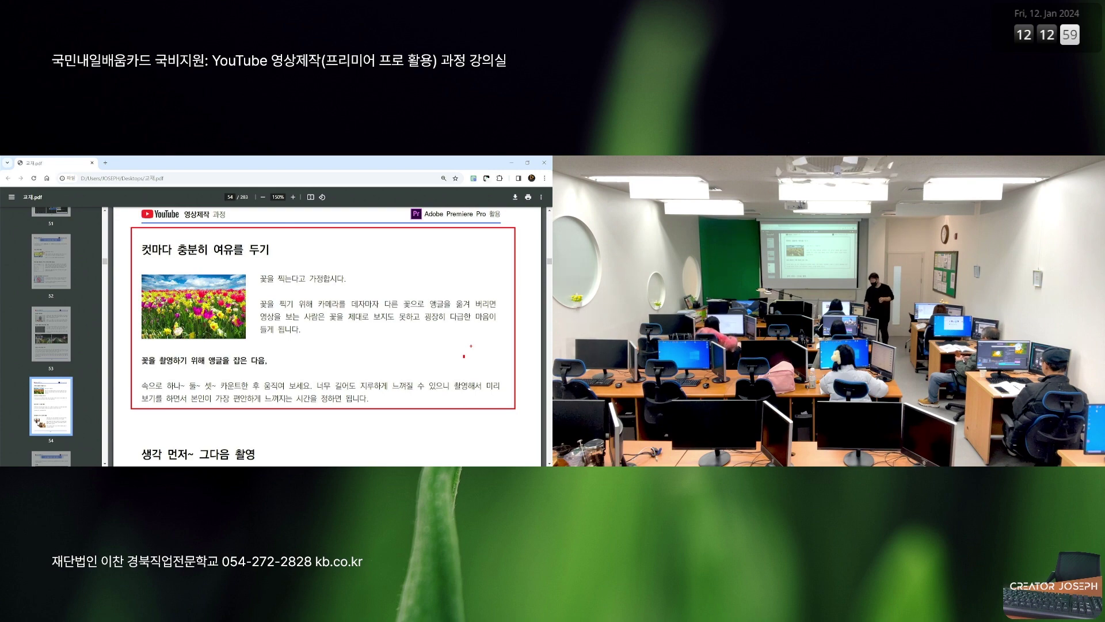
Step: Scroll the course PDF in Chrome, then minimize the Chrome window
{"action": "scroll", "coordinate": [714, 322], "scroll_direction": "down", "scroll_amount": 5}
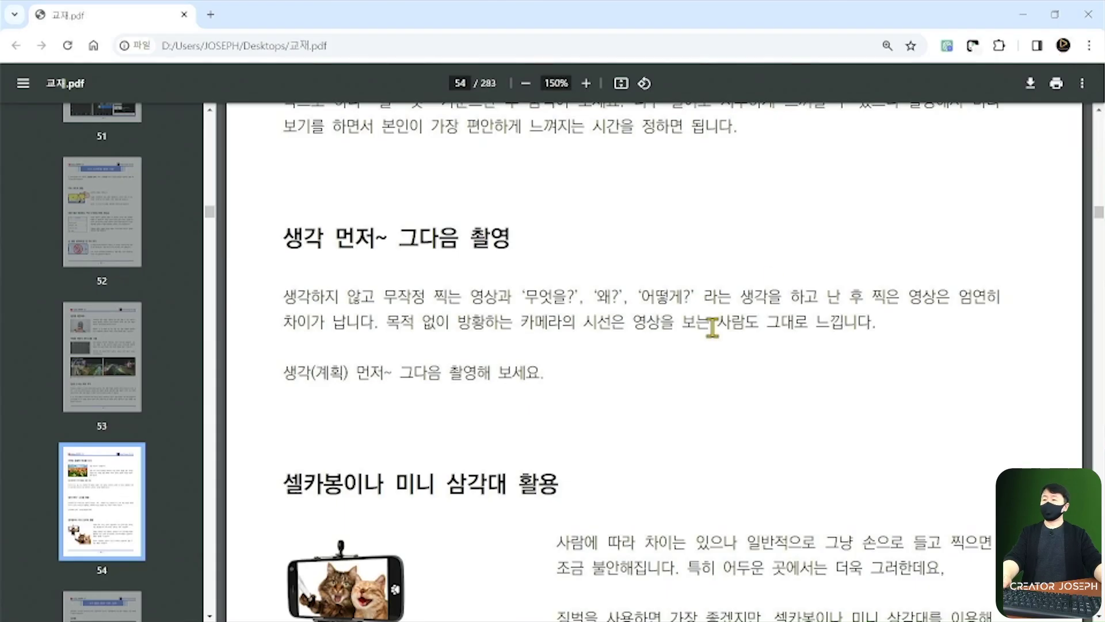
{"action": "left_click", "coordinate": [1024, 16]}
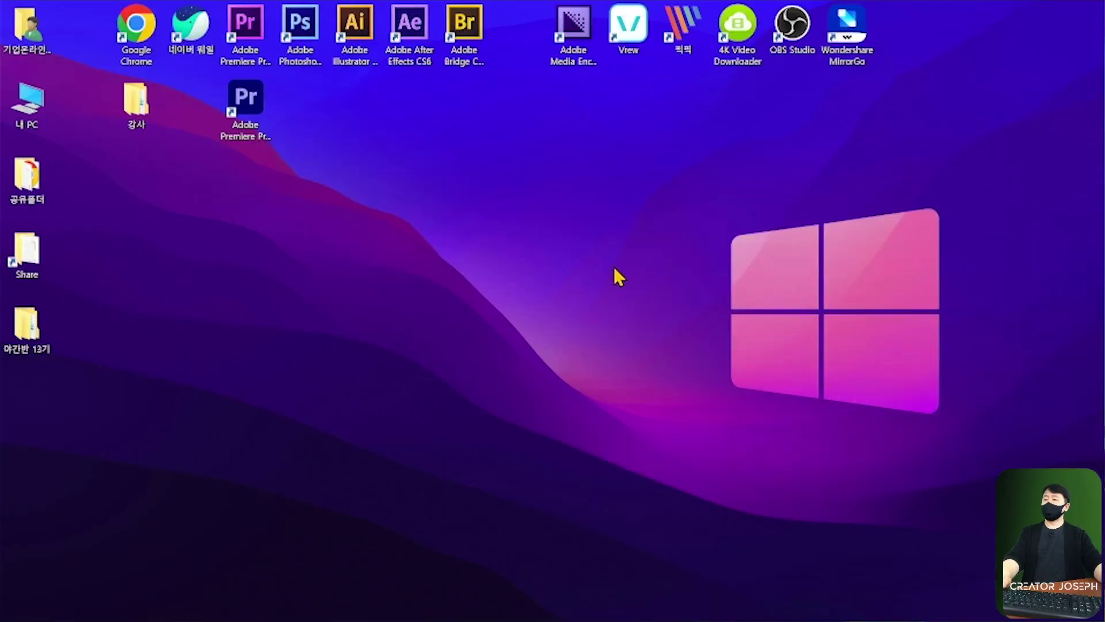
Step: Launch Photoshop, open oak-leaf-8452141_1920.jpg and duplicate the Background into Layer 1
{"action": "double_click", "coordinate": [305, 57]}
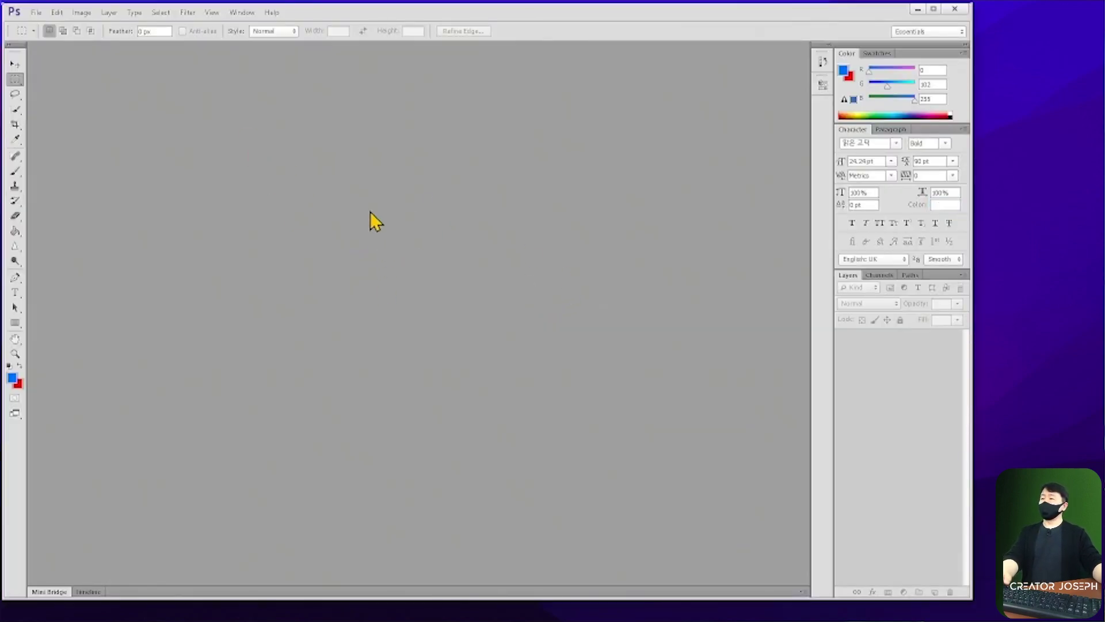
{"action": "double_click", "coordinate": [335, 180]}
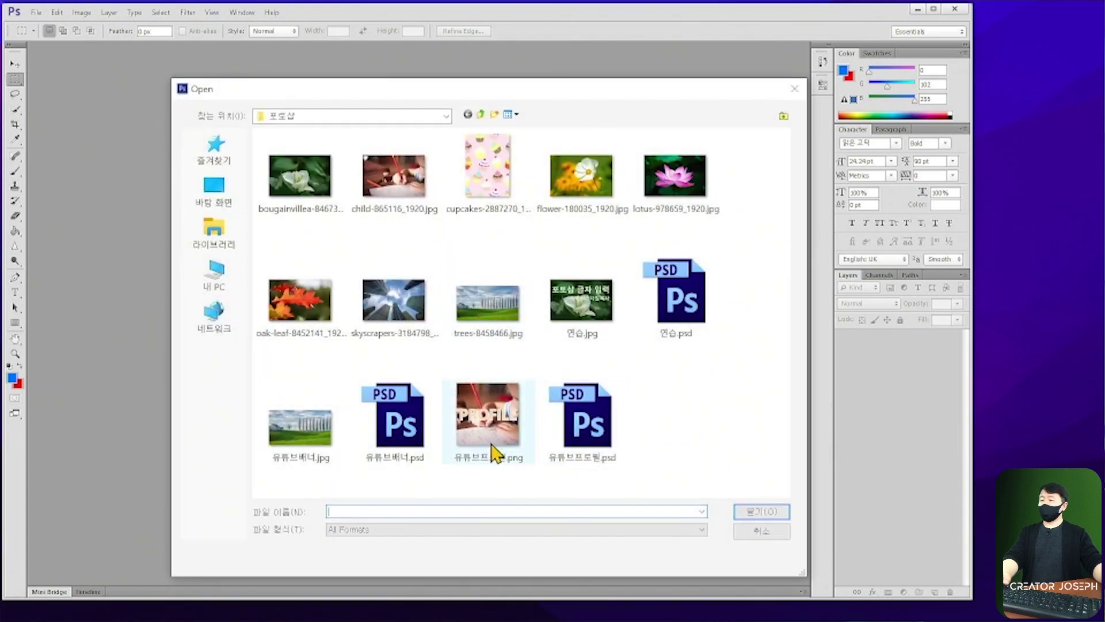
{"action": "double_click", "coordinate": [297, 309]}
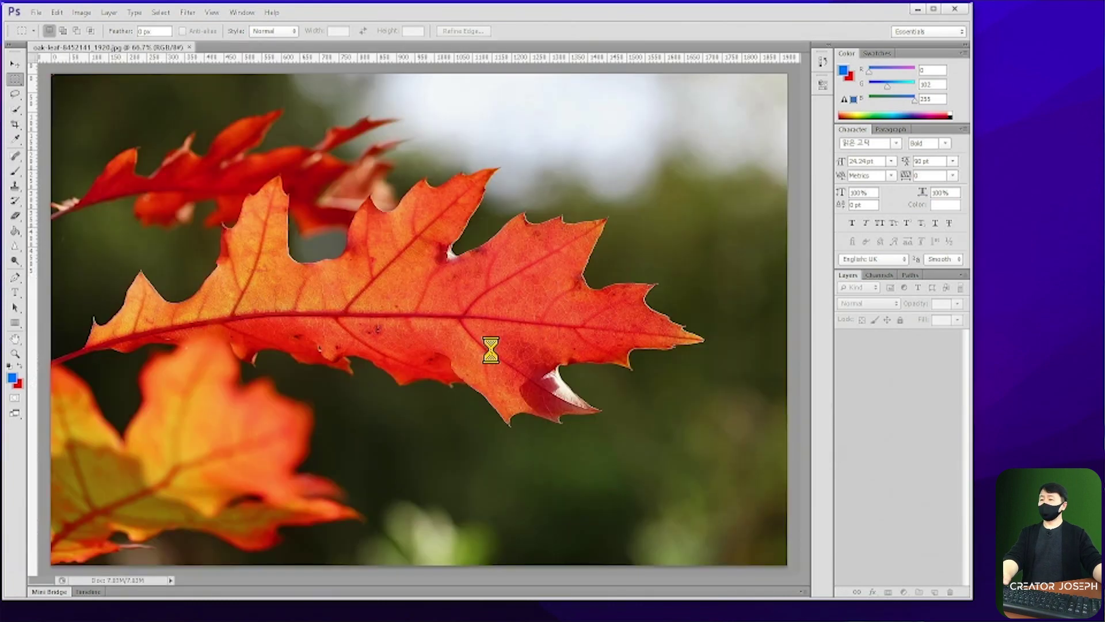
{"action": "key", "text": "ctrl+j"}
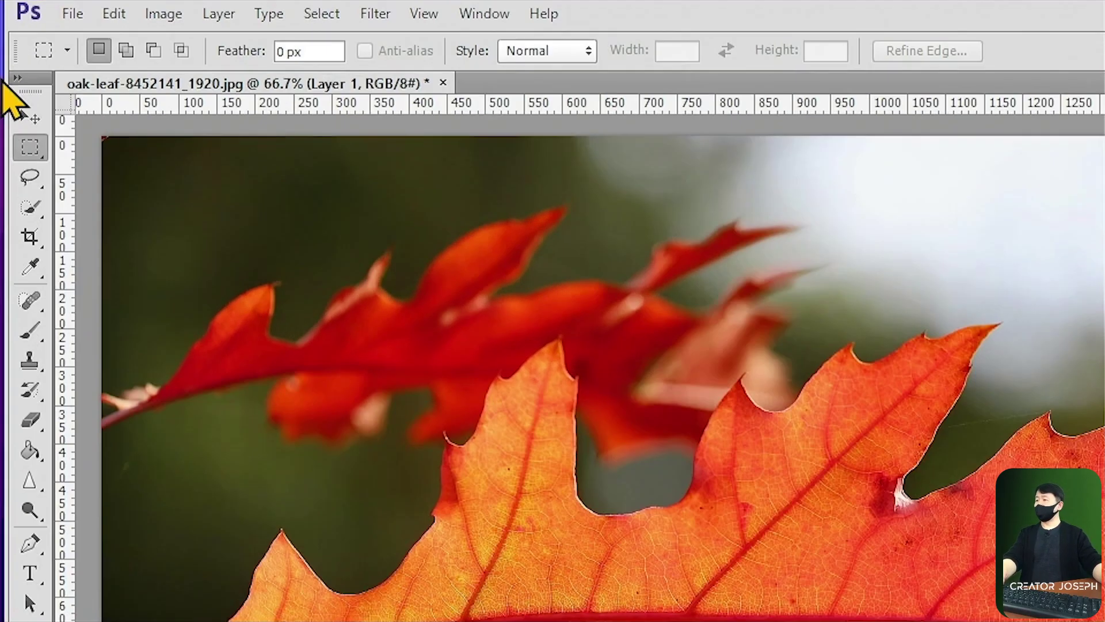
Step: Quick-select the front oak leaf, copy it to Layer 2 and hide the photo layers beneath
{"action": "left_click_drag", "start_coordinate": [29, 208], "coordinate": [145, 203]}
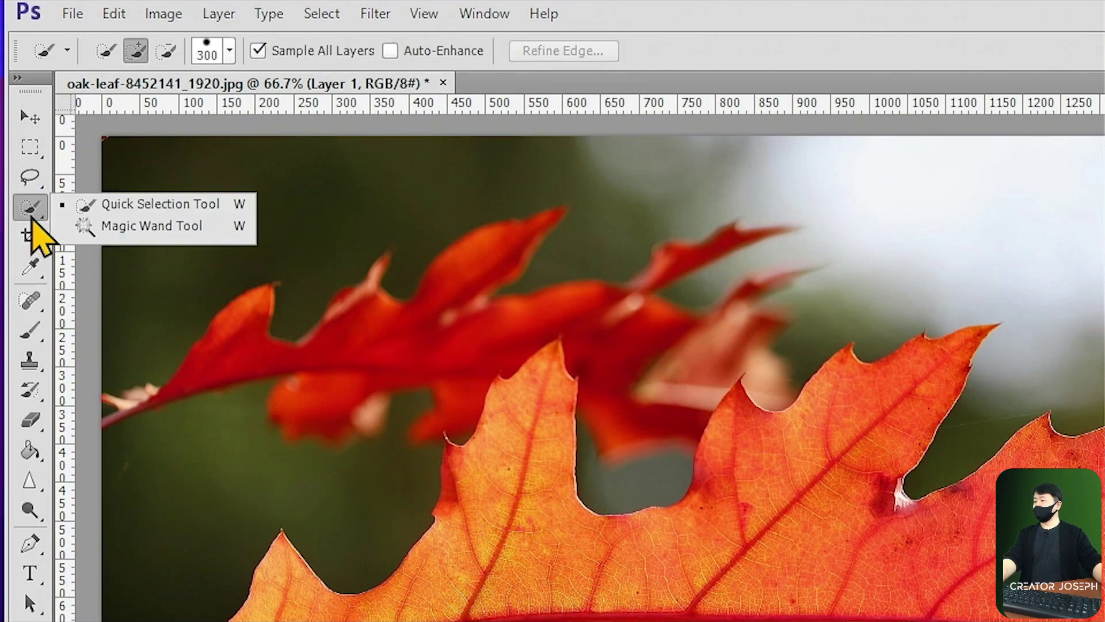
{"action": "left_click", "coordinate": [145, 202]}
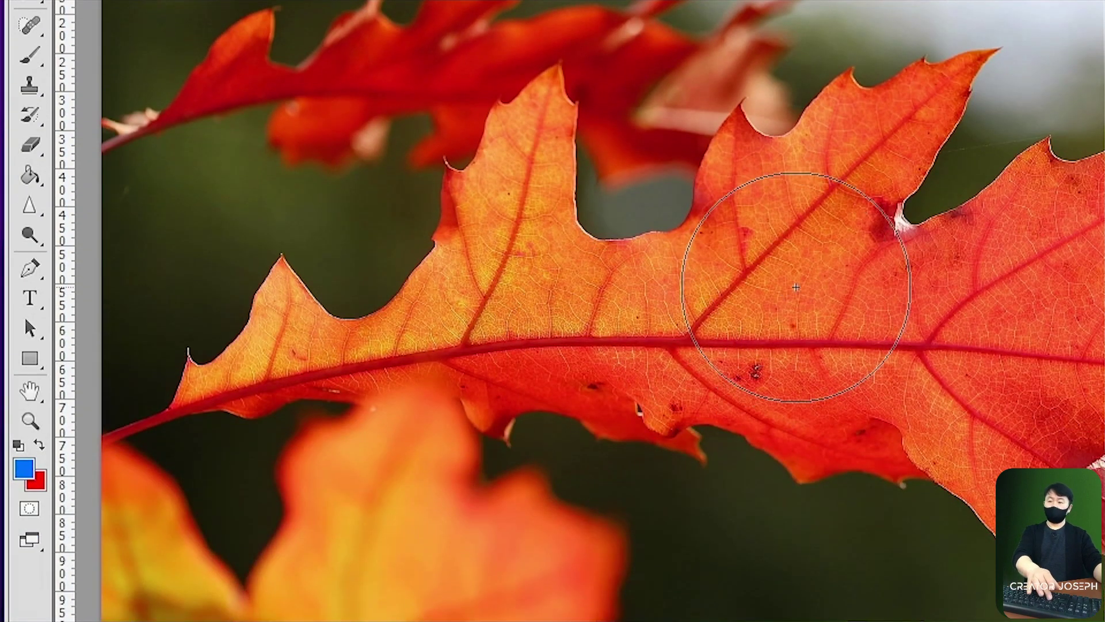
{"action": "left_click_drag", "start_coordinate": [748, 316], "coordinate": [876, 395]}
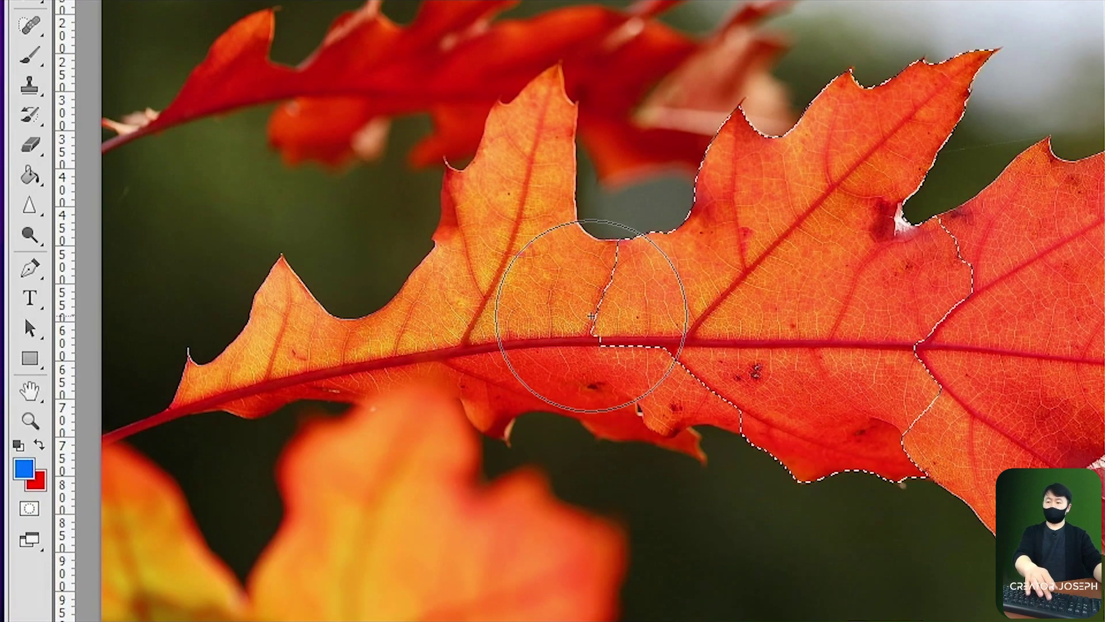
{"action": "mouse_move", "coordinate": [567, 309]}
{"action": "left_mouse_down"}
{"action": "mouse_move", "coordinate": [437, 424]}
{"action": "mouse_move", "coordinate": [365, 506]}
{"action": "left_mouse_up"}
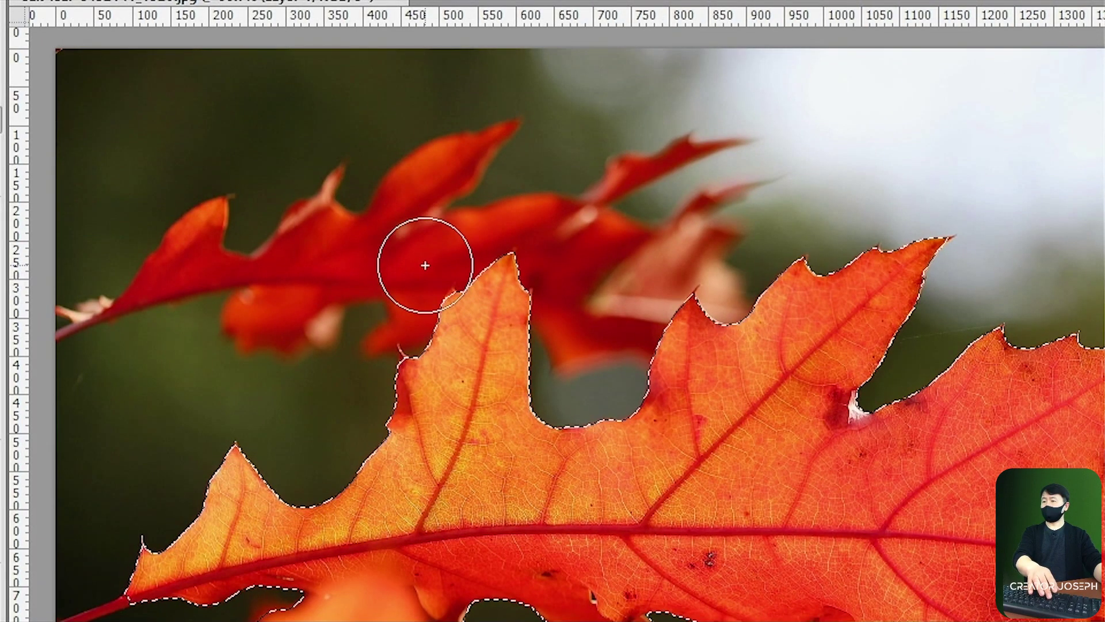
{"action": "left_click_drag", "start_coordinate": [425, 259], "coordinate": [614, 302]}
{"action": "key", "text": "ctrl+z"}
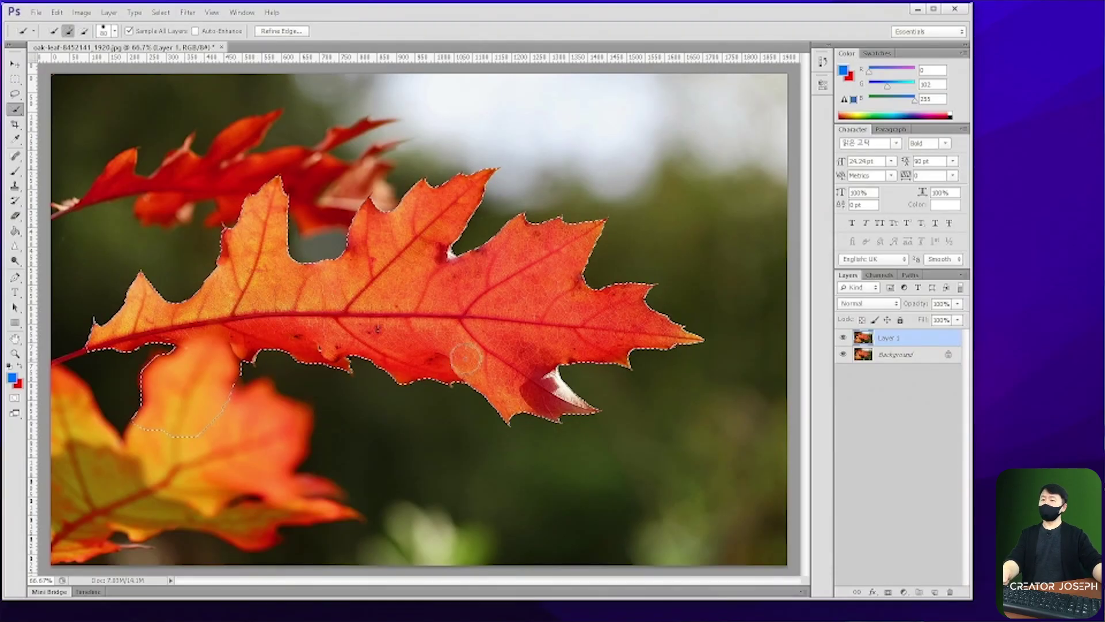
{"action": "key", "text": "ctrl+j"}
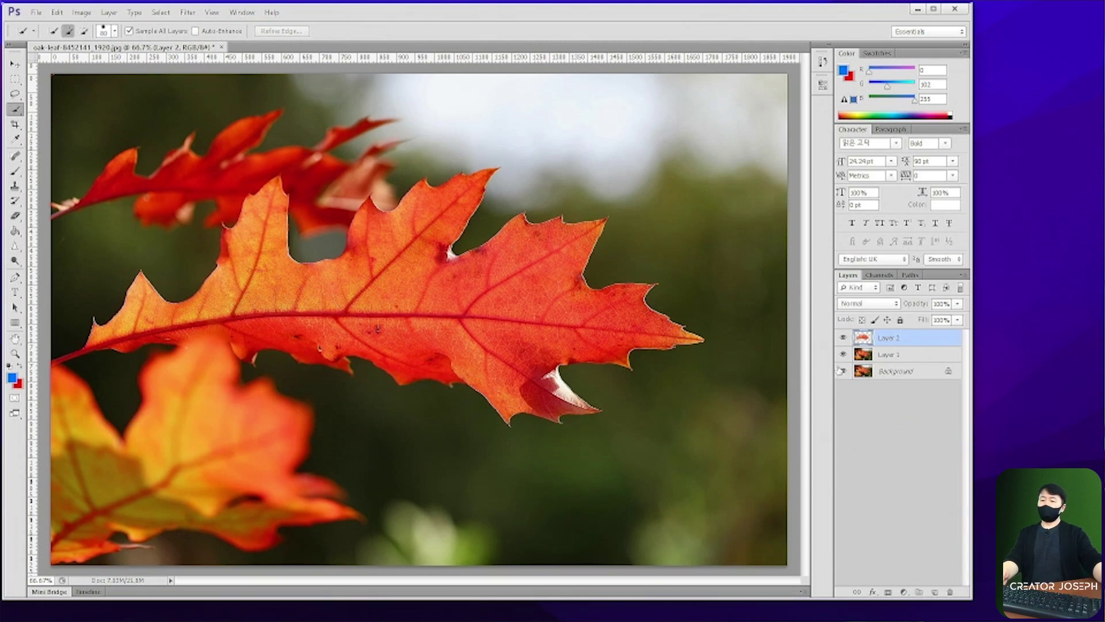
{"action": "left_click", "coordinate": [843, 354]}
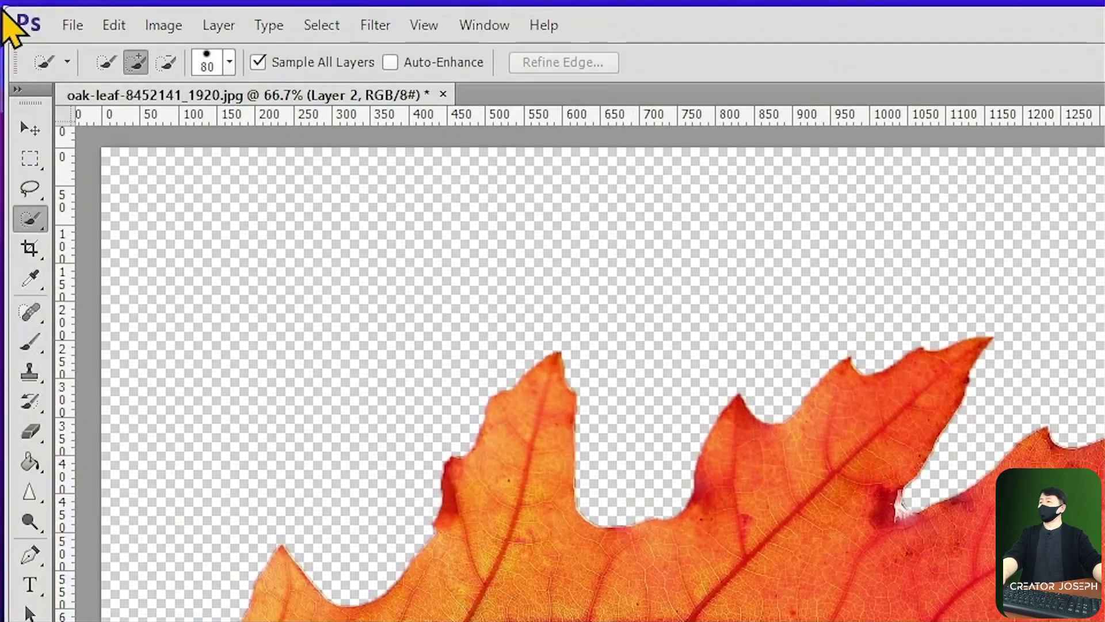
Step: Save As oak-leaf-8452141_1920.png in PNG format, accepting the default PNG Options
{"action": "left_click", "coordinate": [72, 26]}
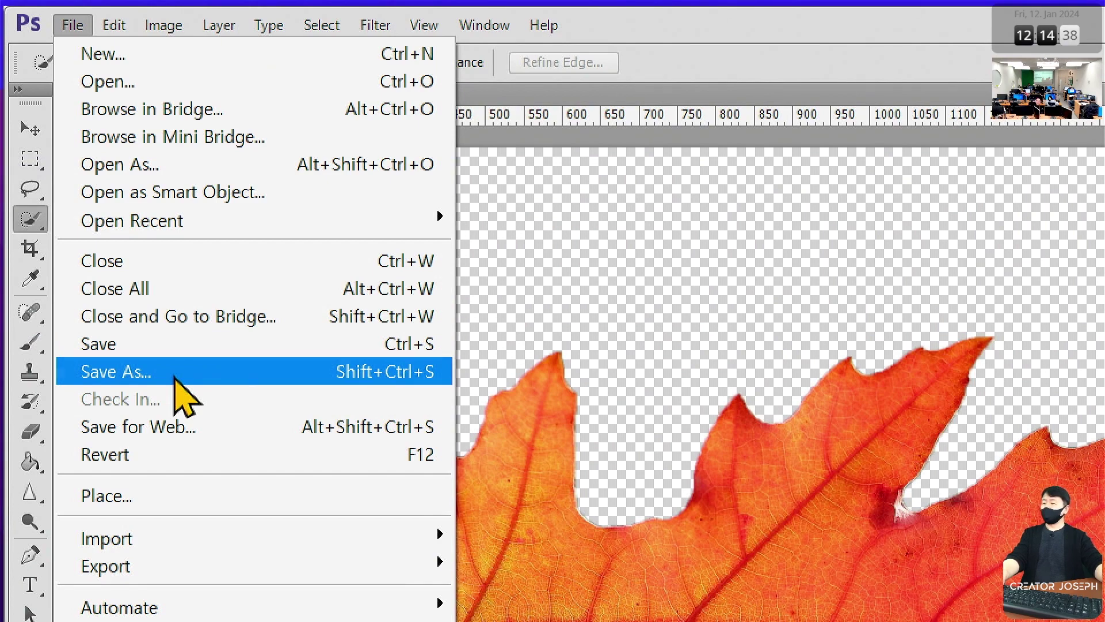
{"action": "left_click", "coordinate": [175, 377]}
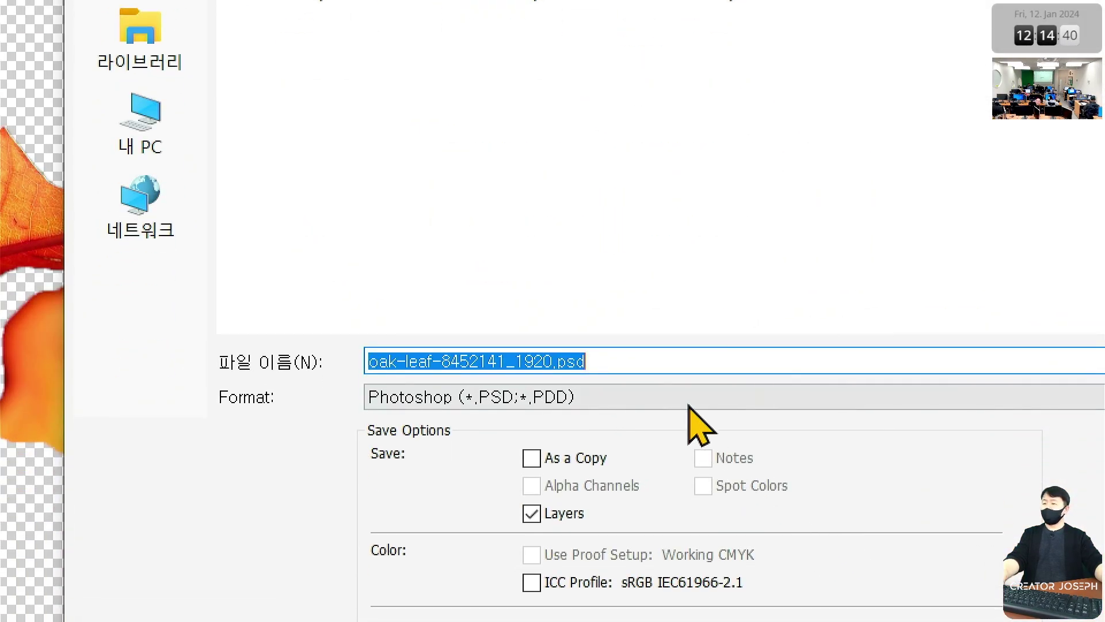
{"action": "left_click", "coordinate": [690, 403]}
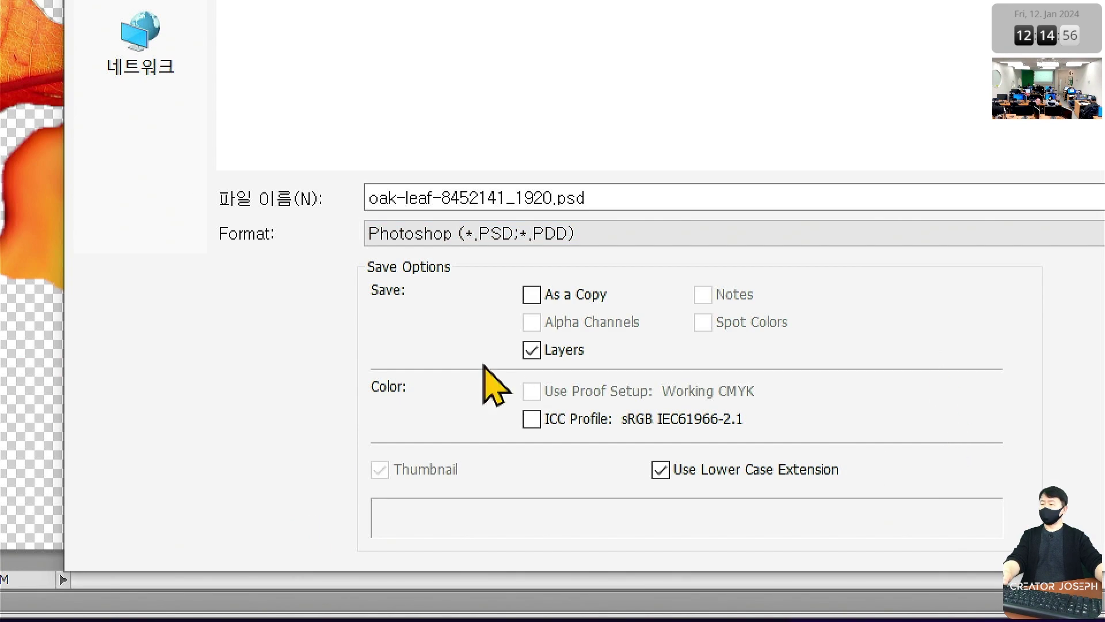
{"action": "left_click", "coordinate": [518, 236]}
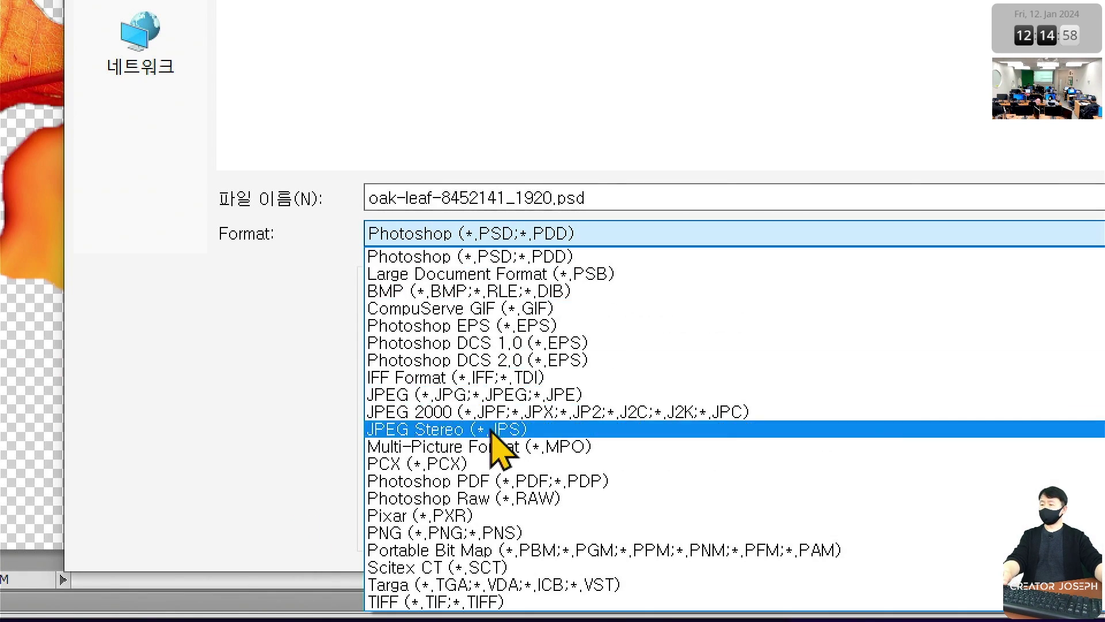
{"action": "left_click", "coordinate": [495, 533]}
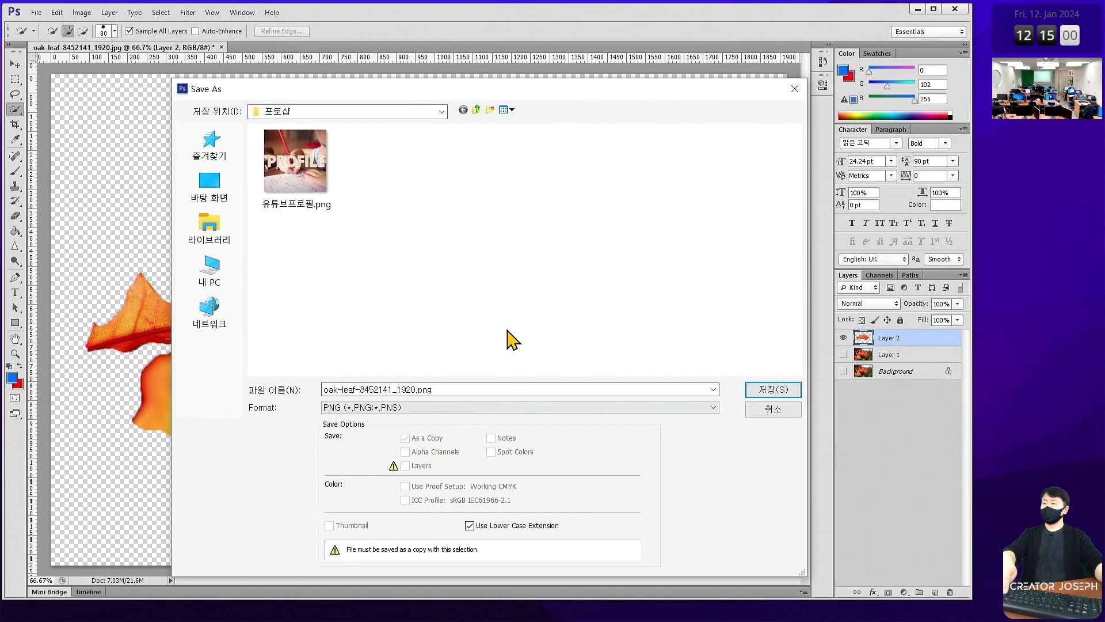
{"action": "left_click", "coordinate": [785, 387]}
{"action": "left_click", "coordinate": [660, 274]}
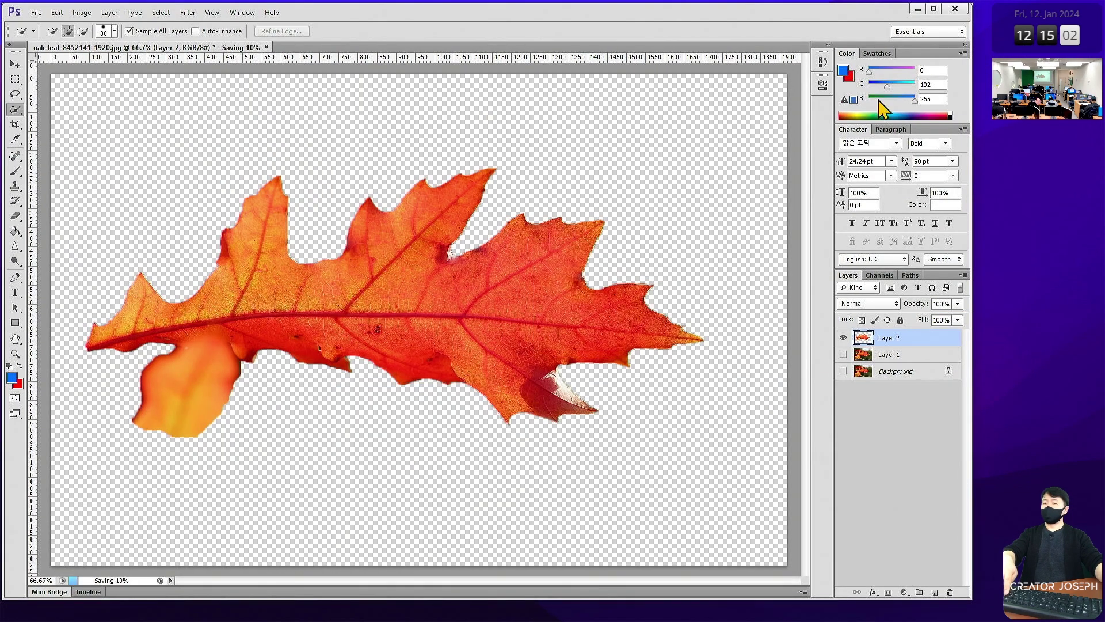
Step: Switch to Premiere Pro and import oak-leaf-8452141_1920.png from the 포토샵 folder
{"action": "left_click", "coordinate": [920, 9]}
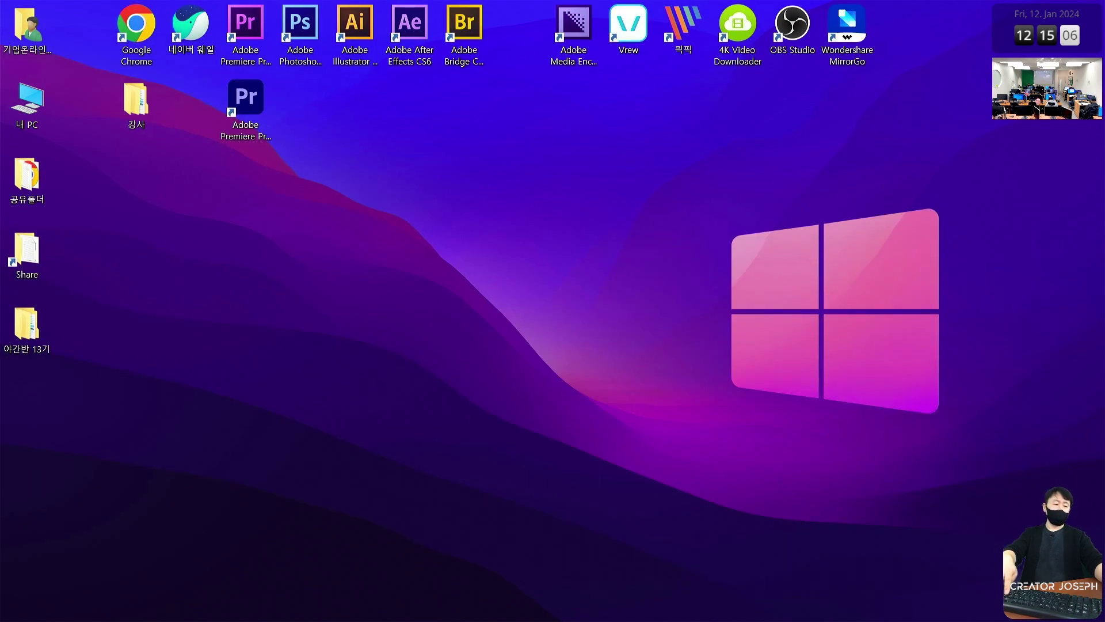
{"action": "key", "text": "alt+Tab"}
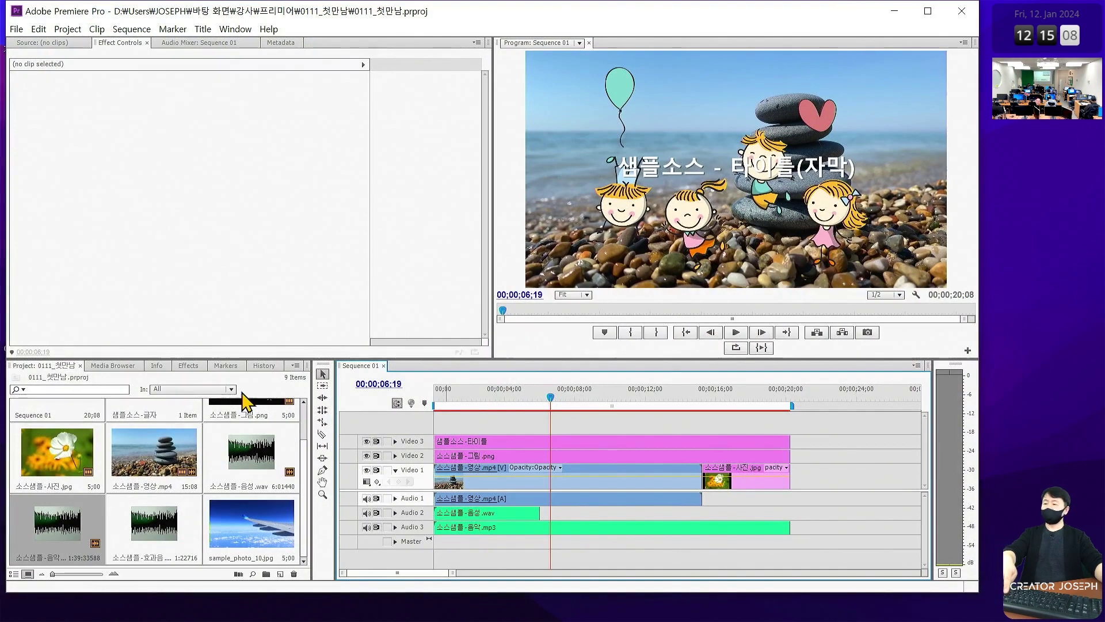
{"action": "key", "text": "ctrl+i"}
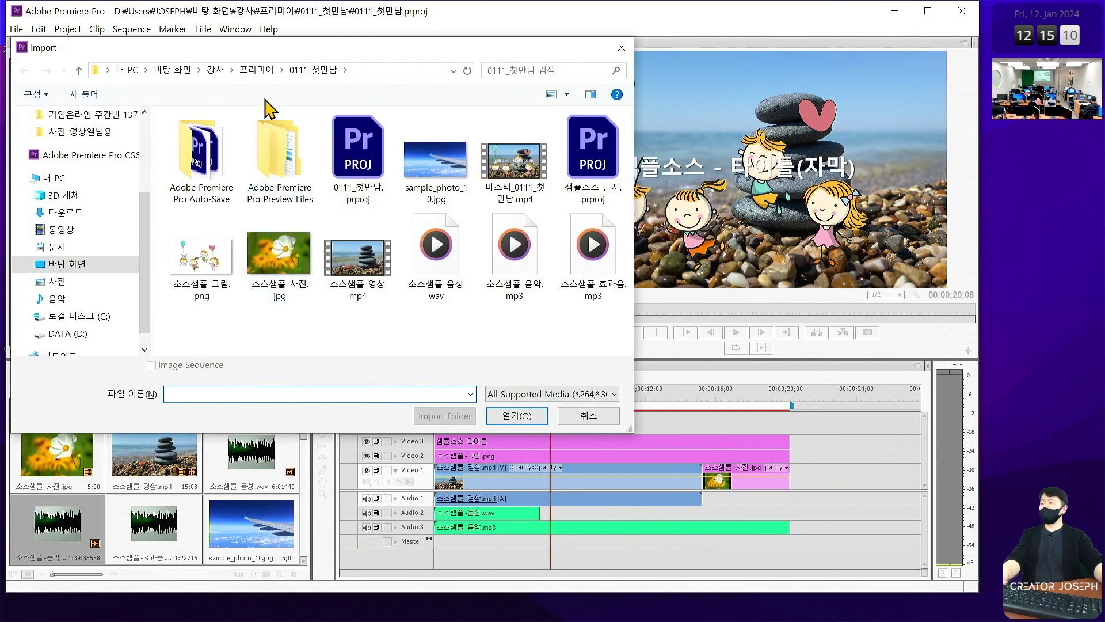
{"action": "left_click", "coordinate": [218, 70]}
{"action": "double_click", "coordinate": [204, 140]}
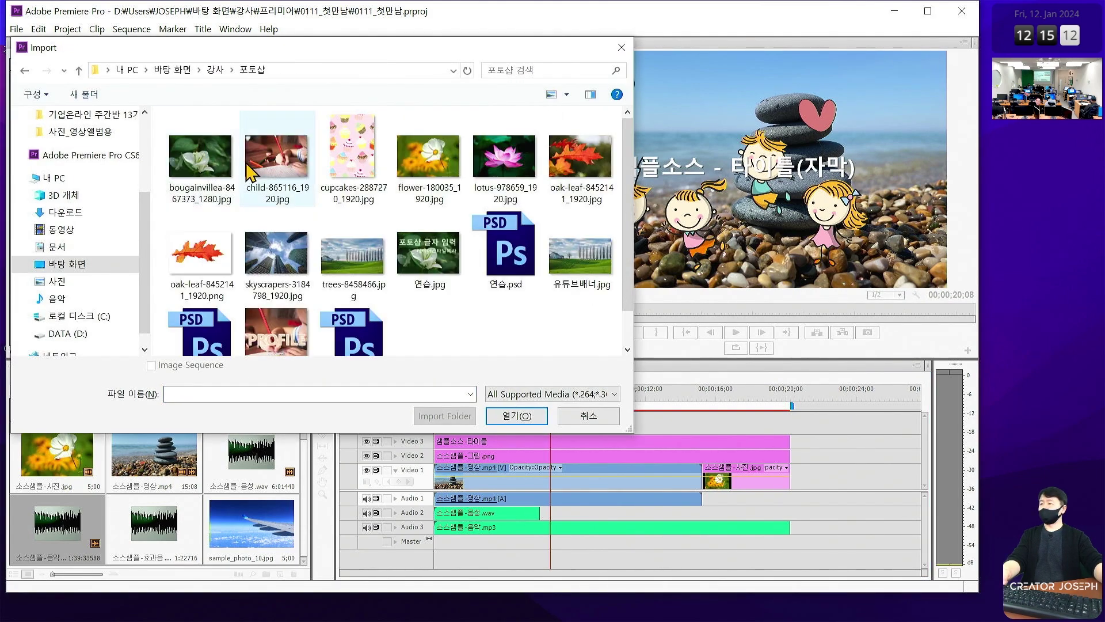
{"action": "left_click", "coordinate": [212, 258]}
{"action": "double_click", "coordinate": [216, 266]}
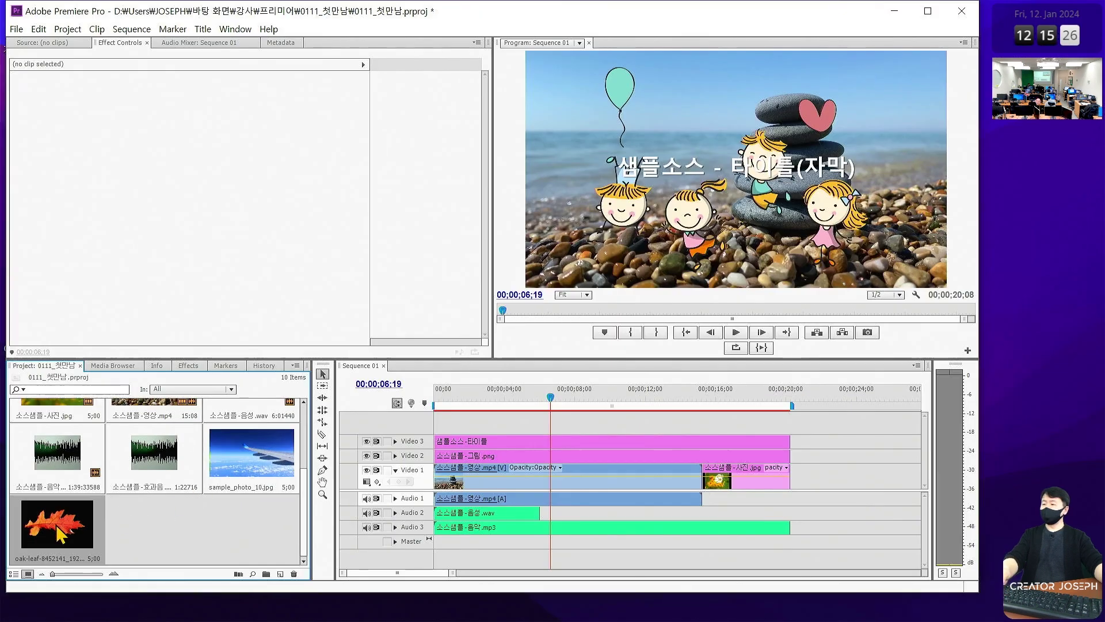
Step: Place the oak-leaf clip on Video 4 and drag it lower in the Program monitor
{"action": "mouse_move", "coordinate": [57, 524]}
{"action": "left_mouse_down"}
{"action": "mouse_move", "coordinate": [403, 432]}
{"action": "mouse_move", "coordinate": [519, 429]}
{"action": "left_mouse_up"}
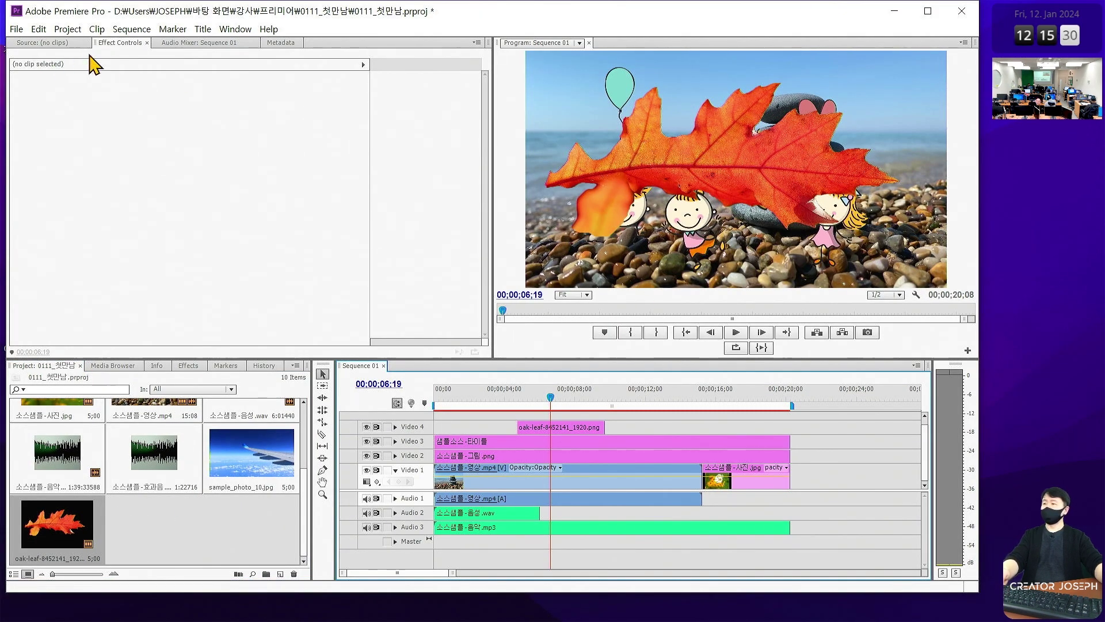
{"action": "left_click", "coordinate": [570, 427]}
{"action": "left_click", "coordinate": [57, 89]}
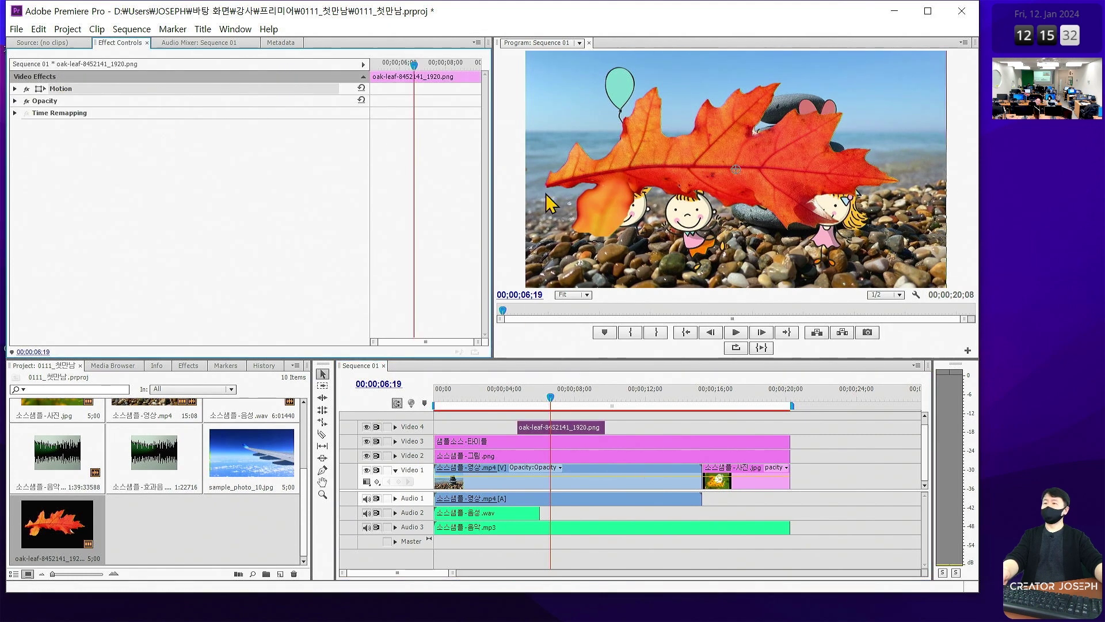
{"action": "left_click_drag", "start_coordinate": [758, 209], "coordinate": [756, 223]}
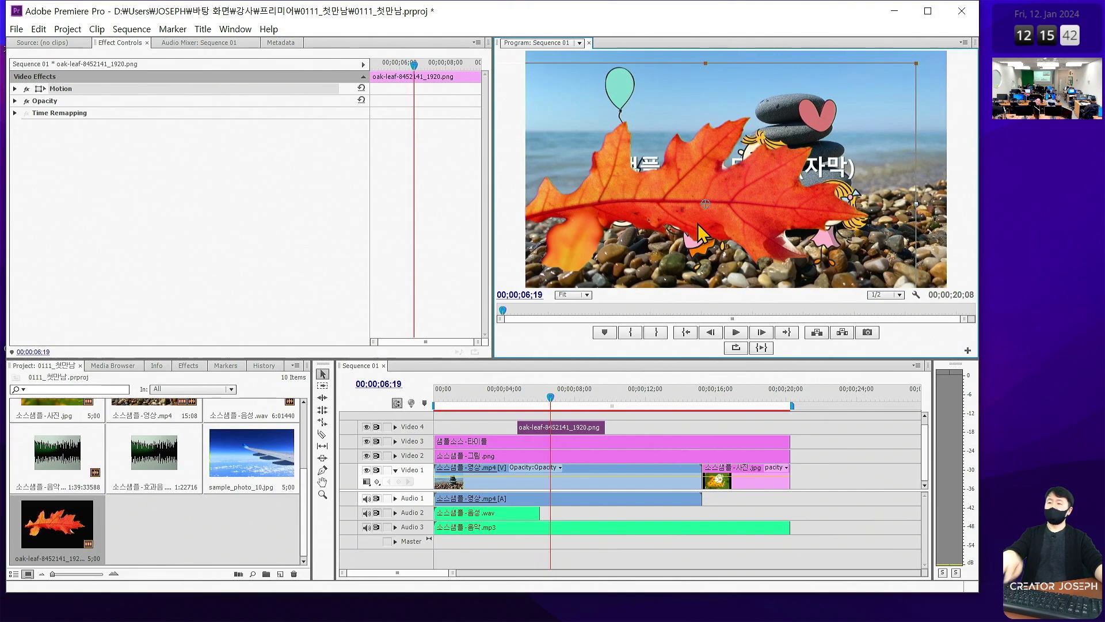
{"action": "key", "text": "alt+Tab"}
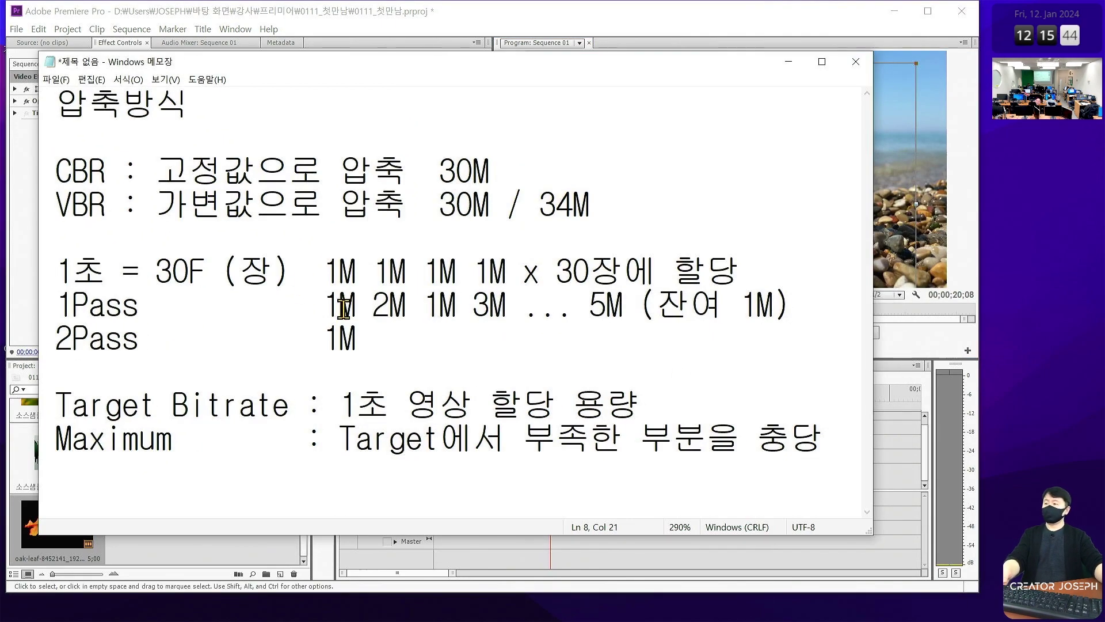
Step: Add blank lines below the notes and start a new format line under JPG
{"action": "left_click", "coordinate": [820, 439]}
{"action": "key", "text": "Return"}
{"action": "key", "text": "Return"}
{"action": "key", "text": "Return"}
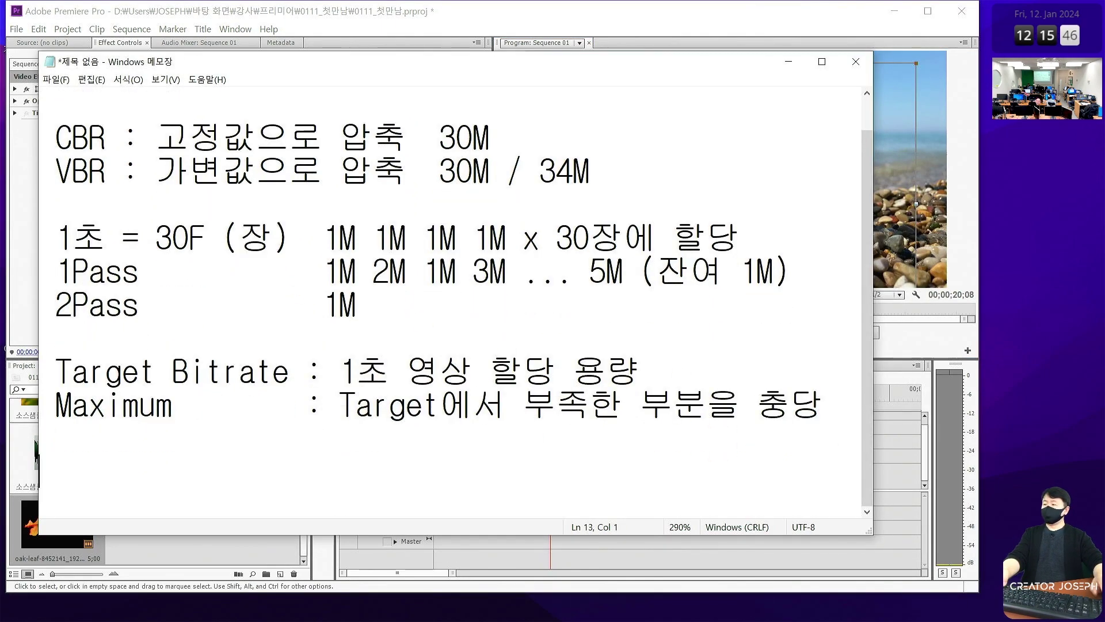
{"action": "key", "text": "Return"}
{"action": "key", "text": "Return"}
{"action": "key", "text": "Return"}
{"action": "key", "text": "Return"}
{"action": "key", "text": "Return"}
{"action": "key", "text": "Return"}
{"action": "key", "text": "Return"}
{"action": "key", "text": "Return"}
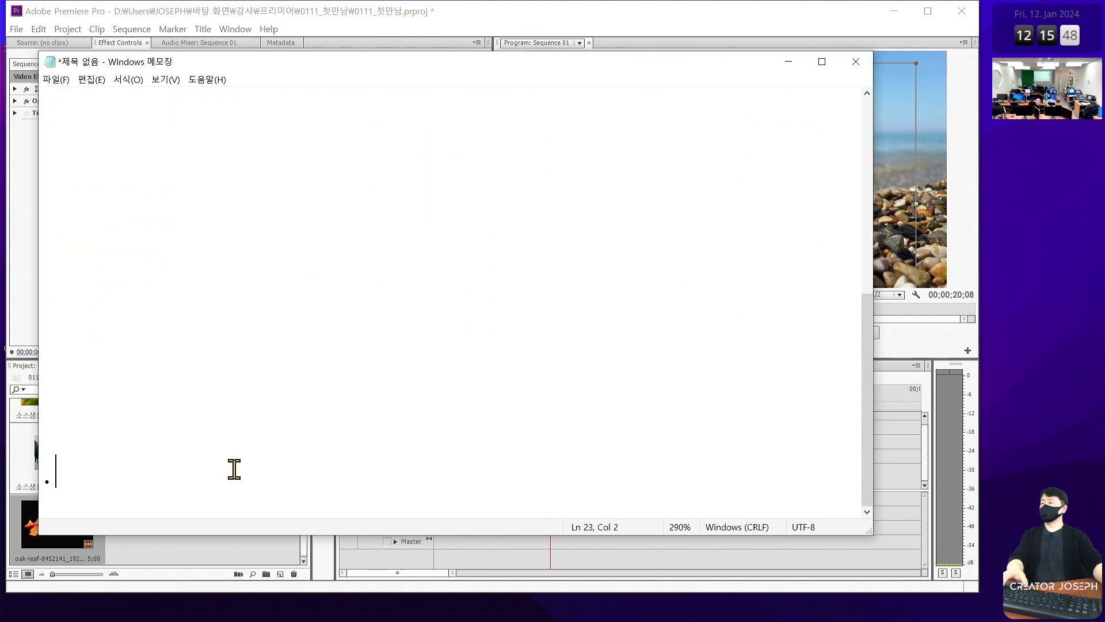
{"action": "left_click", "coordinate": [127, 171]}
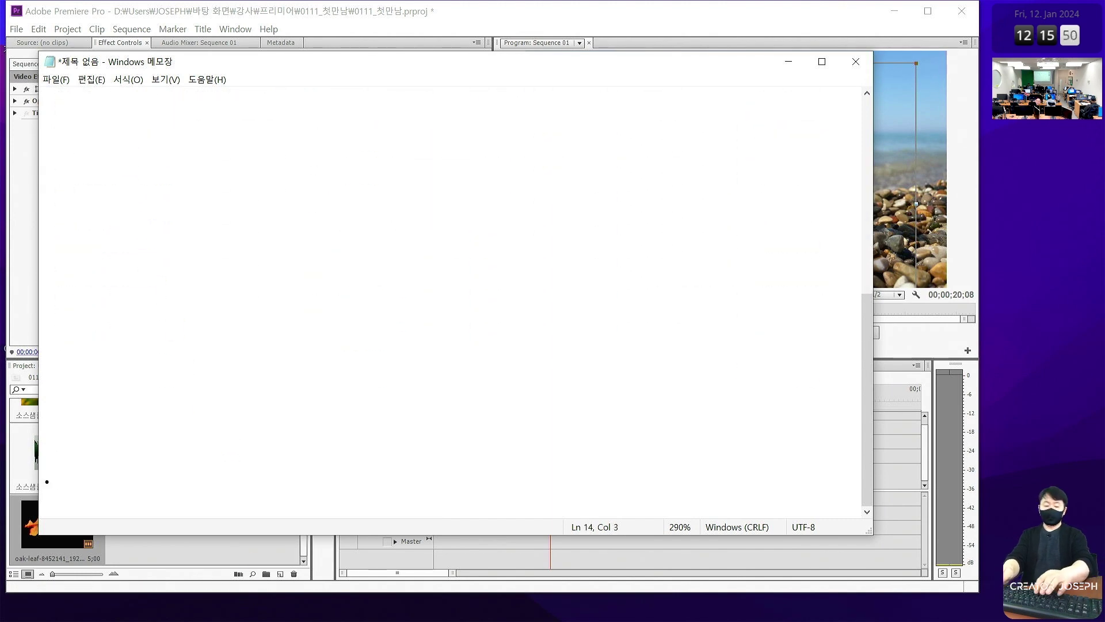
{"action": "type", "text": "ㅣ"}
{"action": "key", "text": "BackSpace"}
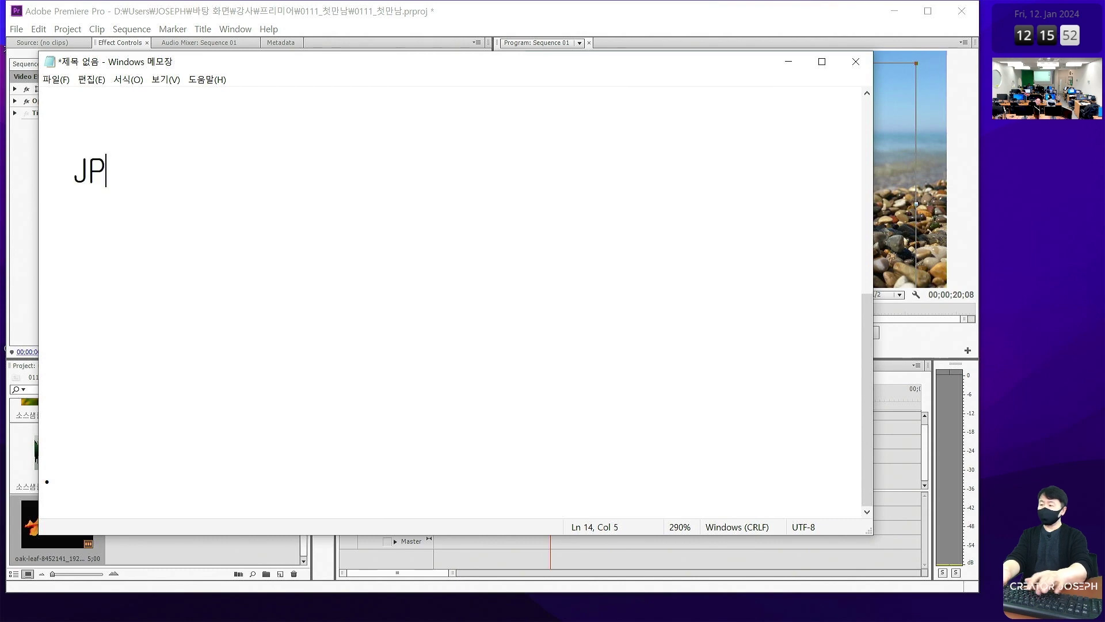
{"action": "key", "text": "Return"}
{"action": "type", "text": "PO"}
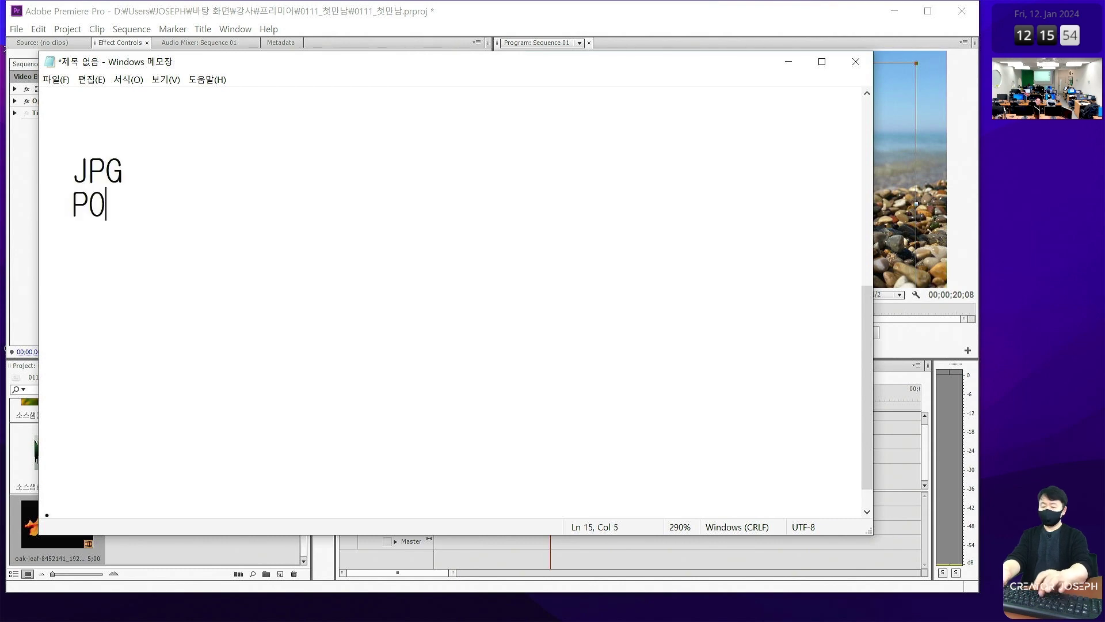
{"action": "key", "text": "BackSpace"}
{"action": "type", "text": "G"}
Step: Note compression: 압축 많이 됨 on the JPG line, 압축 쪼끔 됨 on the PNG line
{"action": "left_click", "coordinate": [140, 171]}
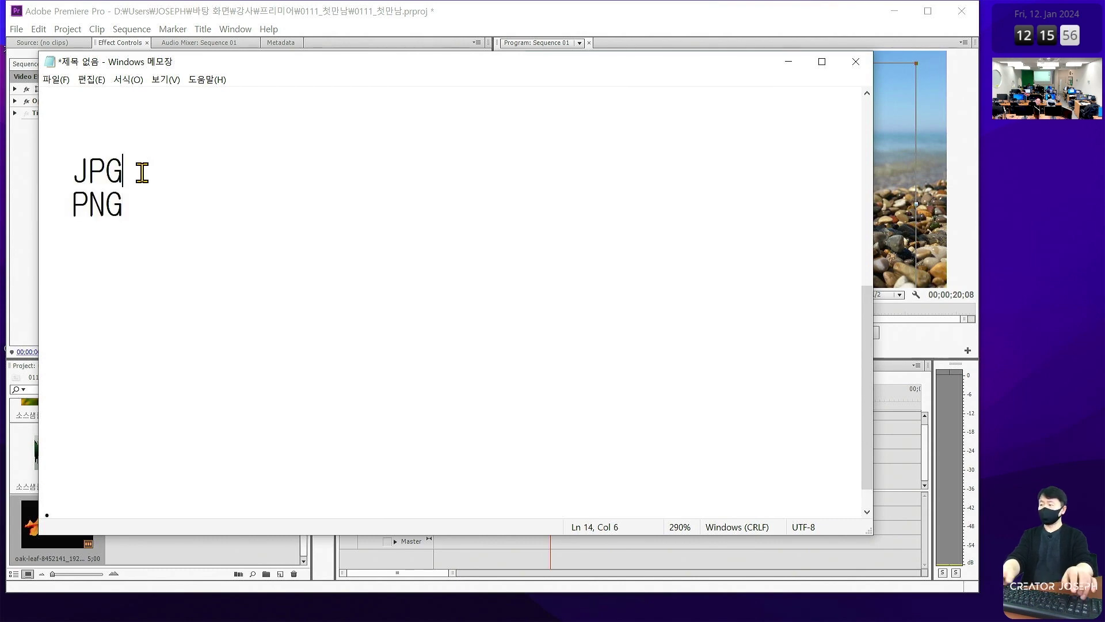
{"action": "type", "text": " : ㅇ"}
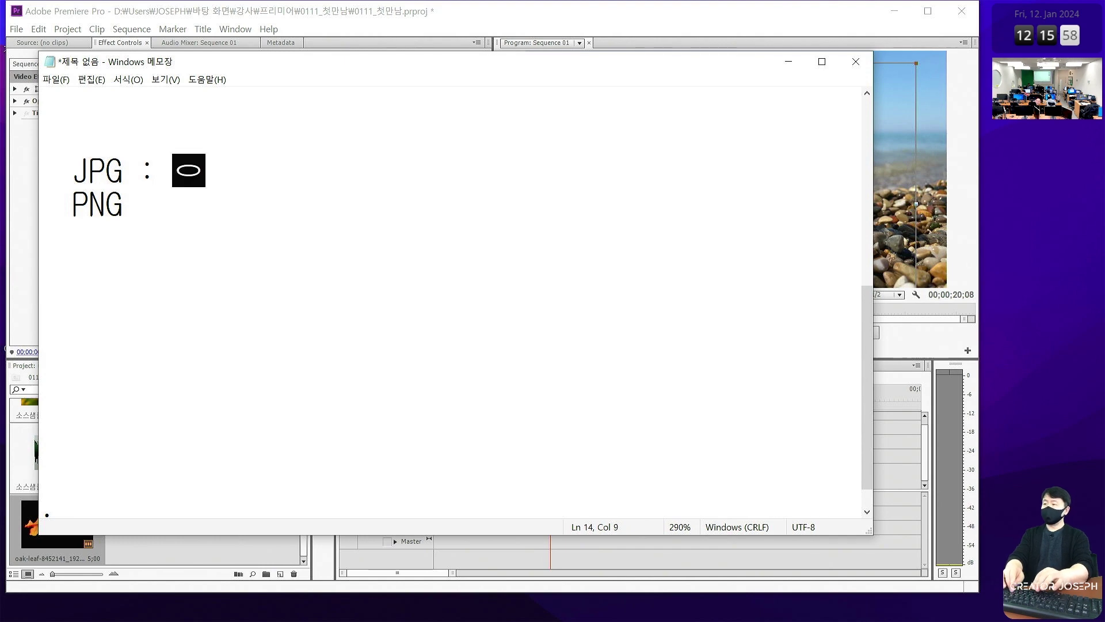
{"action": "type", "text": "압축 많"}
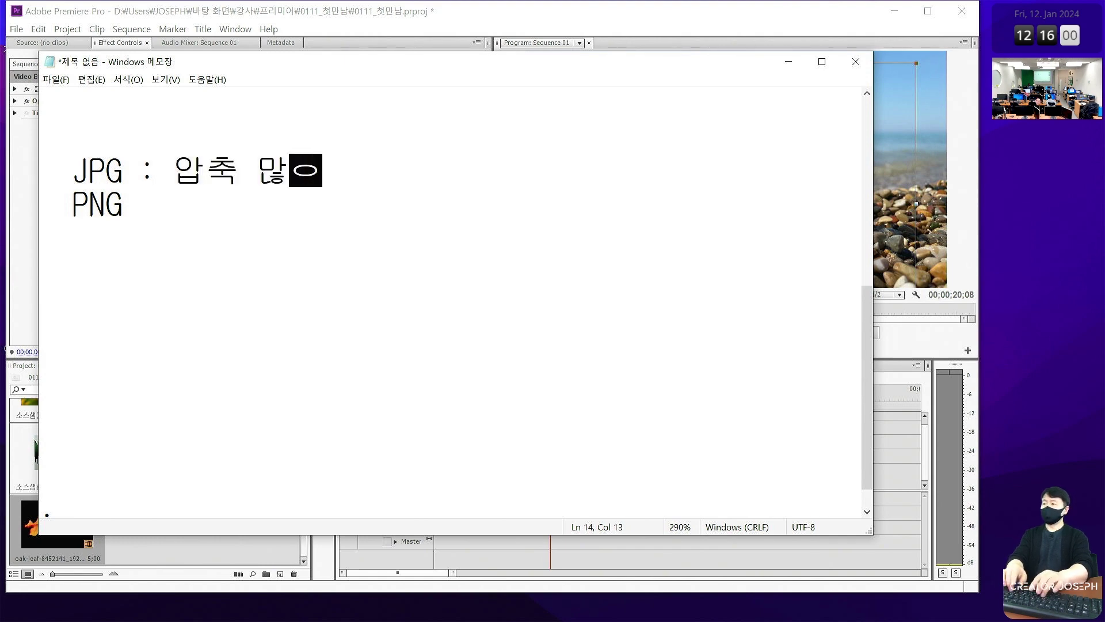
{"action": "type", "text": "이 됨"}
{"action": "left_click", "coordinate": [132, 204]}
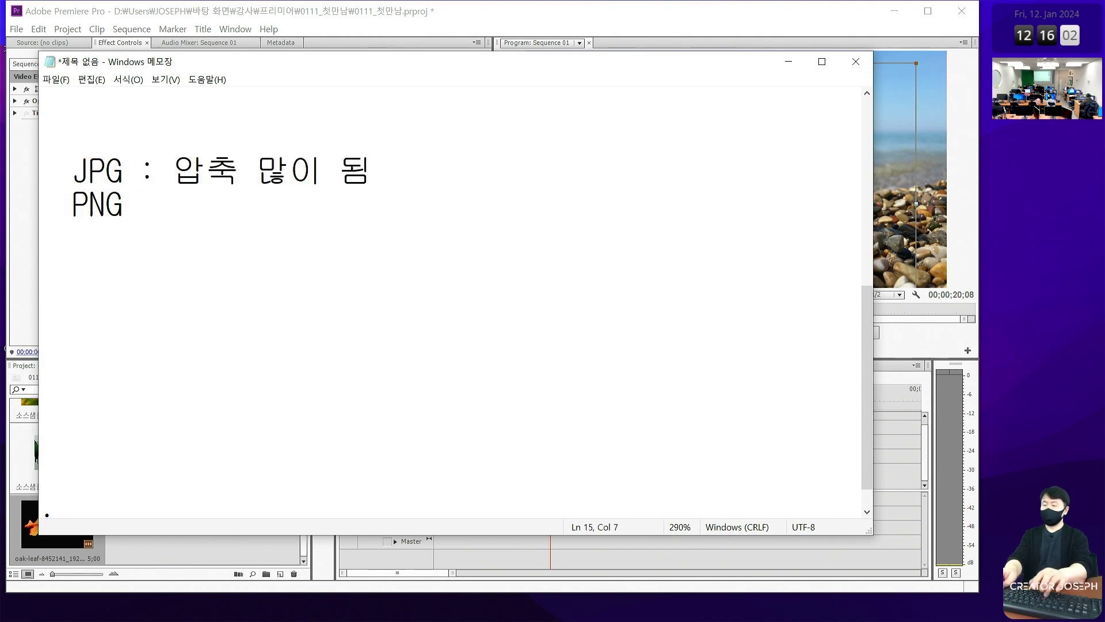
{"action": "type", "text": "압축 쪼"}
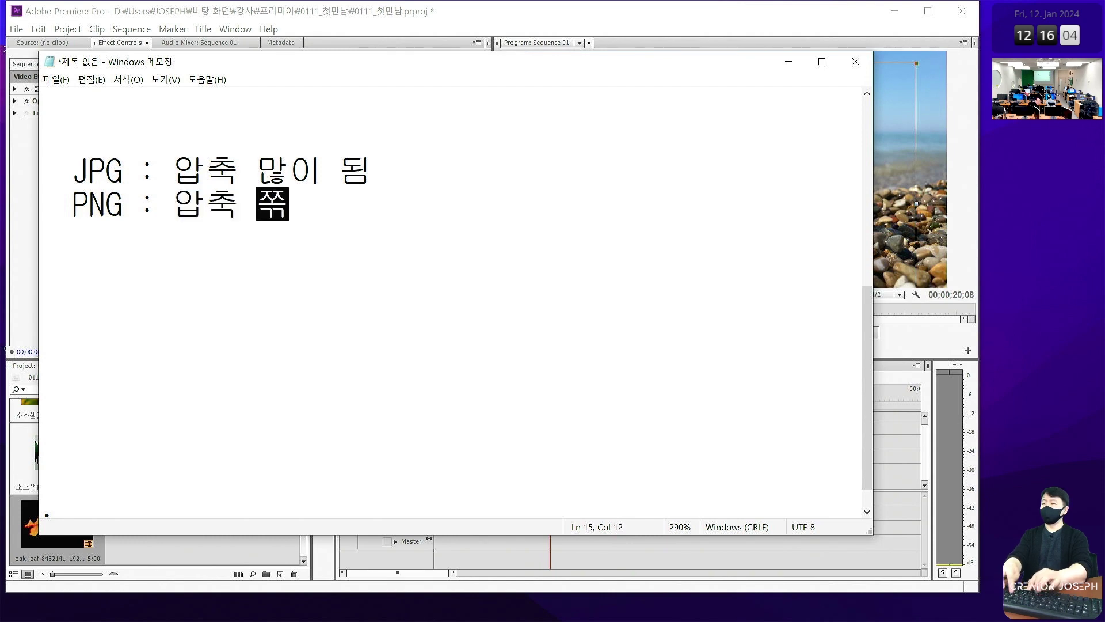
{"action": "type", "text": "끔 됨"}
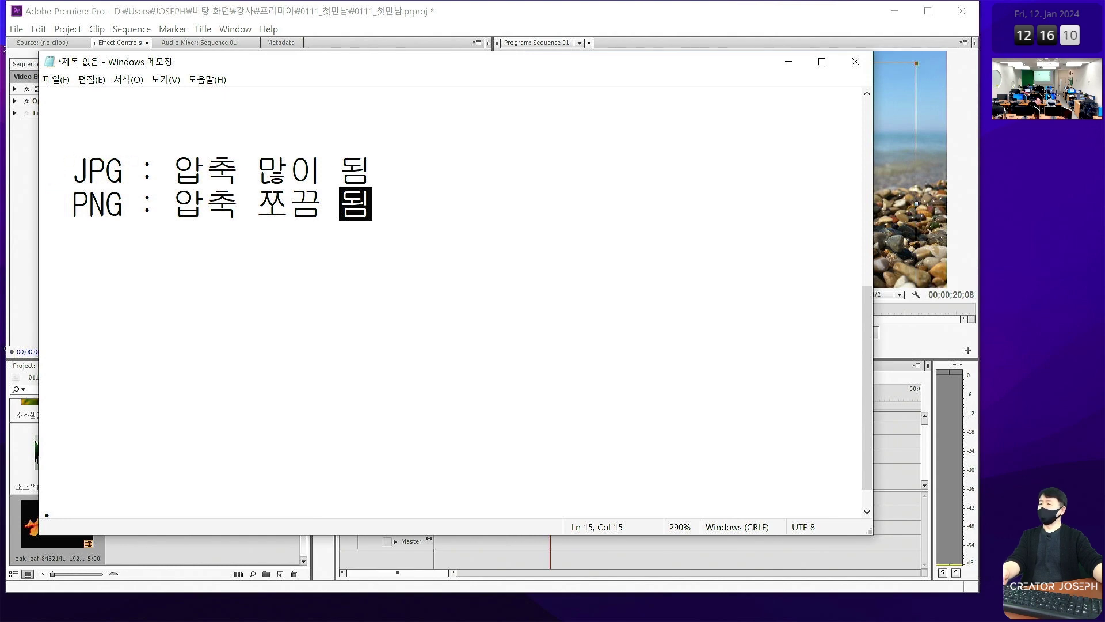
{"action": "left_click_drag", "start_coordinate": [49, 189], "coordinate": [410, 248]}
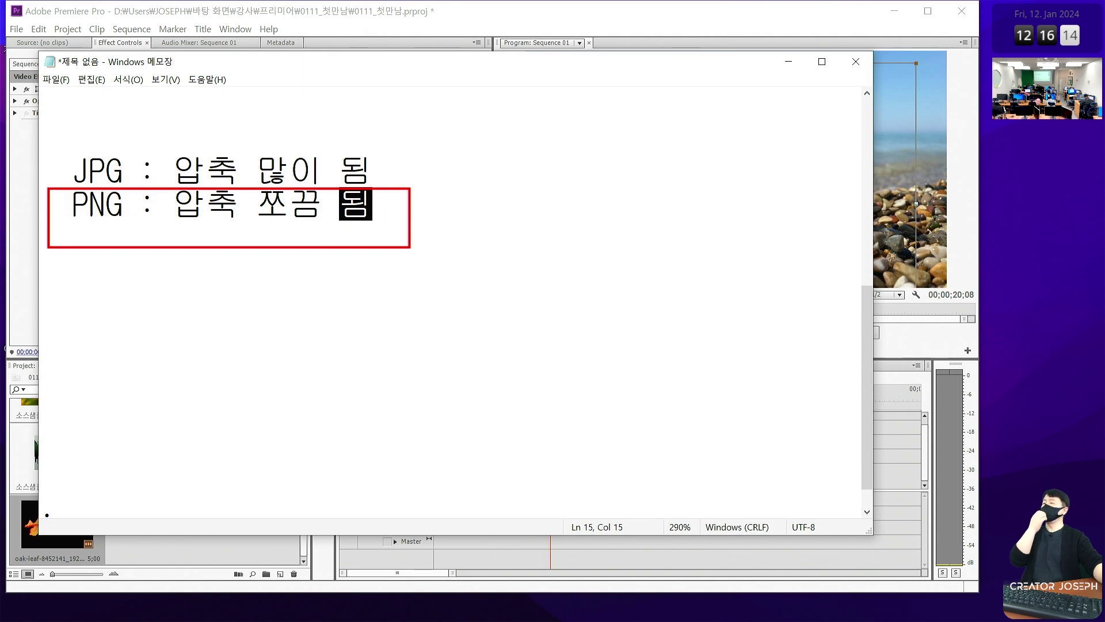
{"action": "key", "text": "Escape"}
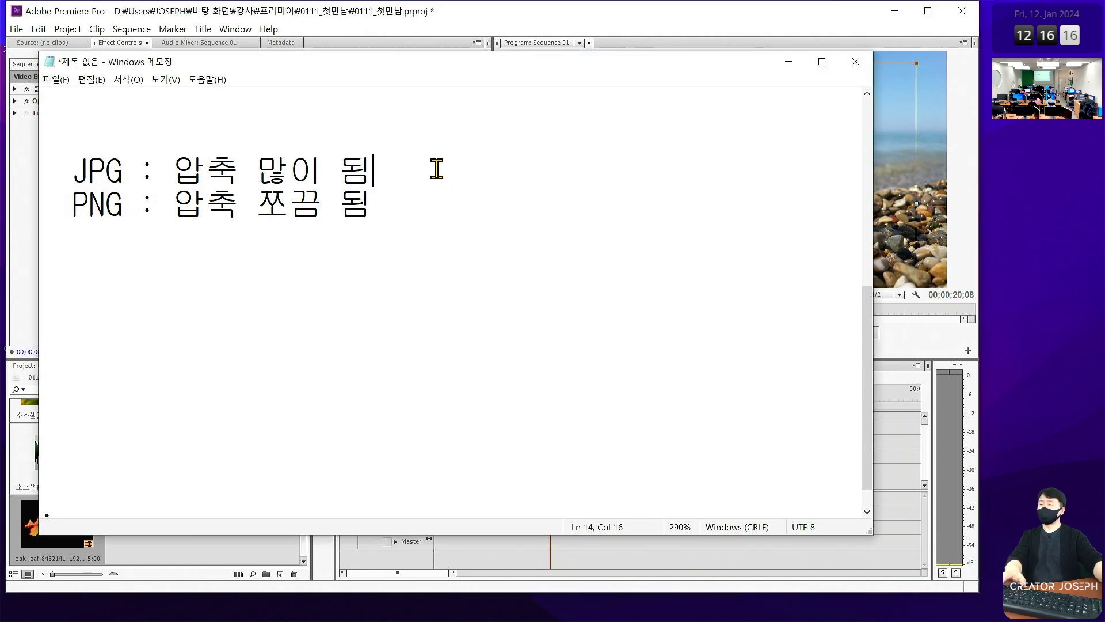
Step: Note file size: 용량 저음 on the JPG line, 용량 큼 on the PNG line
{"action": "left_click", "coordinate": [435, 171]}
{"action": "type", "text": "용라"}
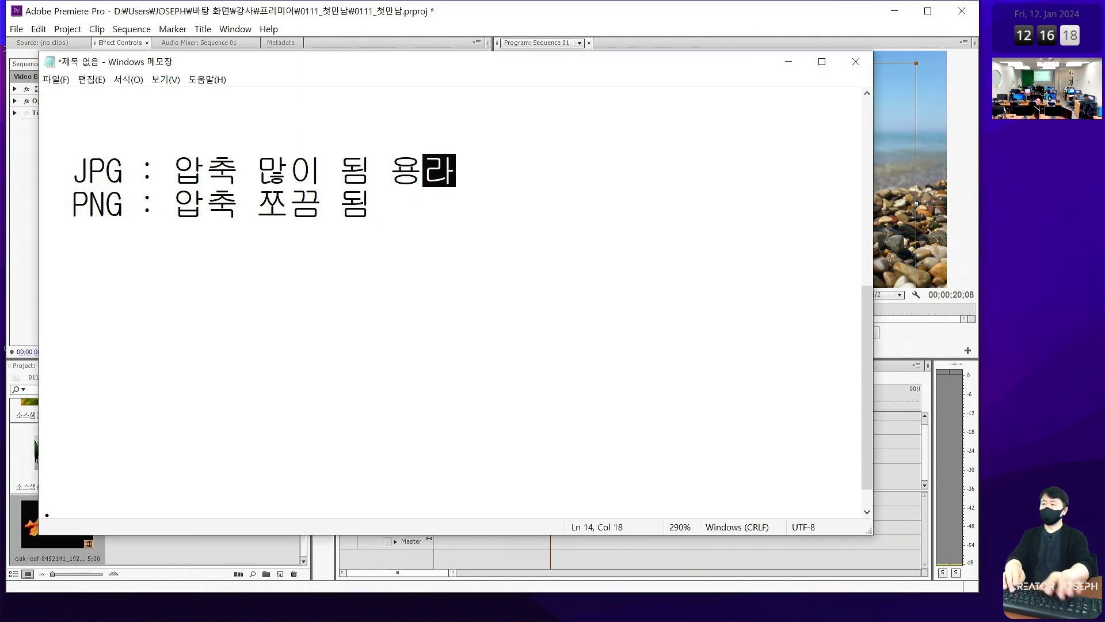
{"action": "type", "text": "략"}
{"action": "key", "text": "BackSpace"}
{"action": "key", "text": "BackSpace"}
{"action": "key", "text": "BackSpace"}
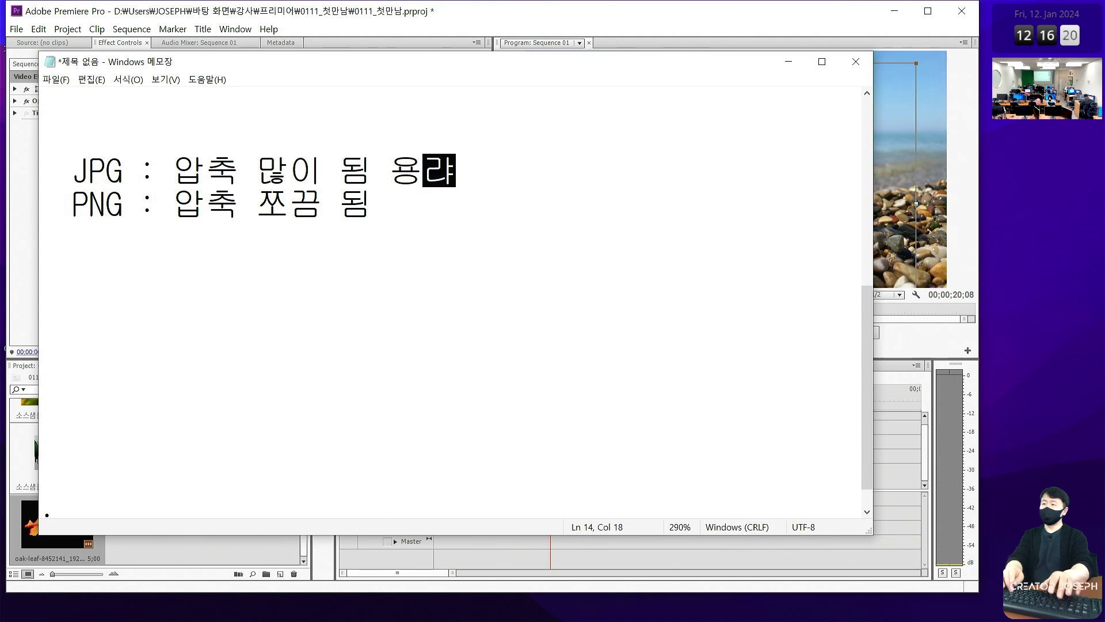
{"action": "type", "text": "량 "}
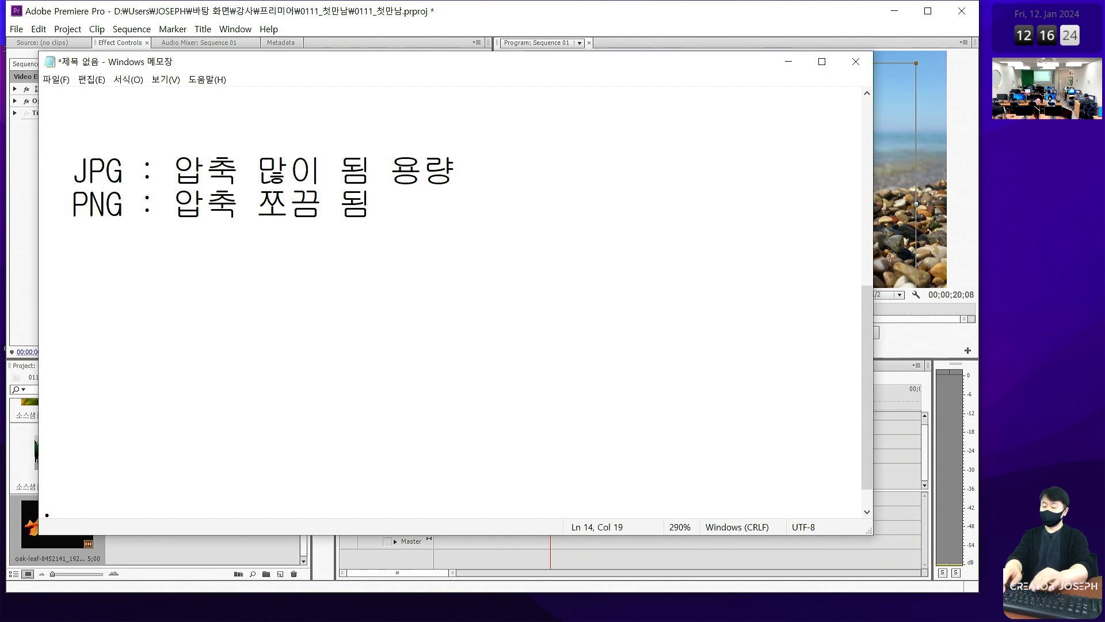
{"action": "type", "text": "저"}
{"action": "type", "text": "음"}
{"action": "left_click", "coordinate": [371, 204]}
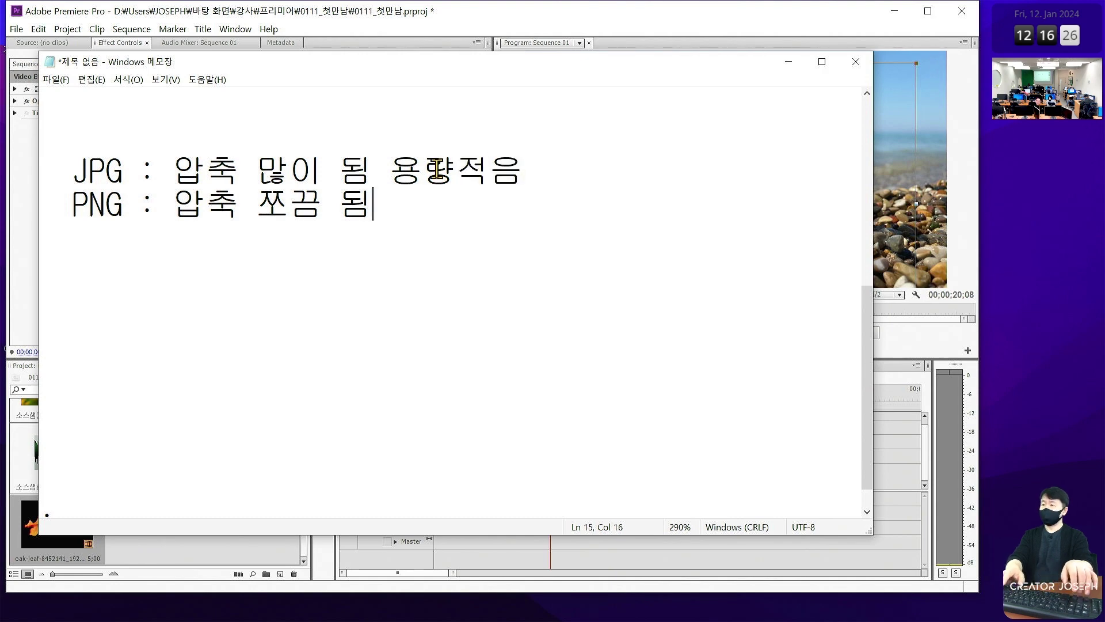
{"action": "type", "text": " 용"}
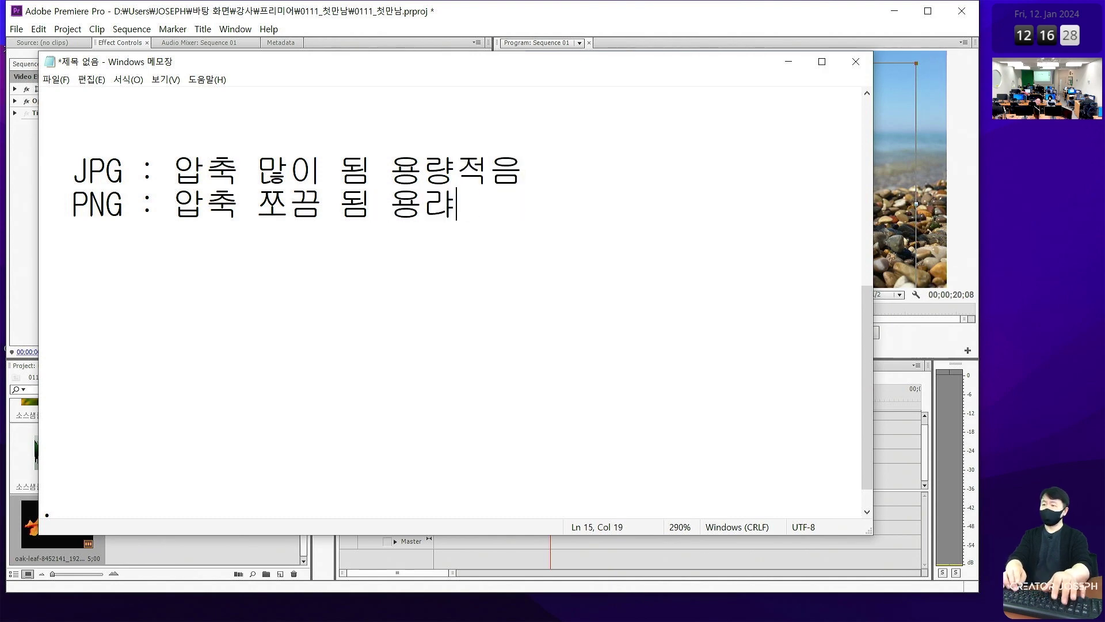
{"action": "type", "text": "량 "}
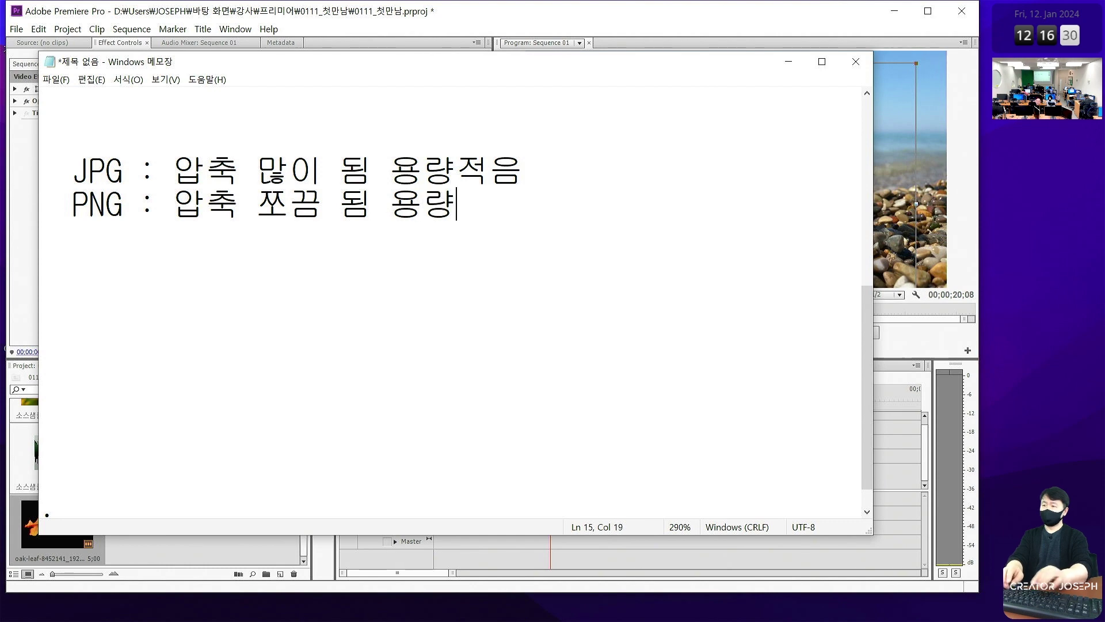
{"action": "type", "text": "큼"}
Step: Note colour range: 색상범위 좁음 for JPG and 색상범위 넓음 for PNG
{"action": "key", "text": "Up"}
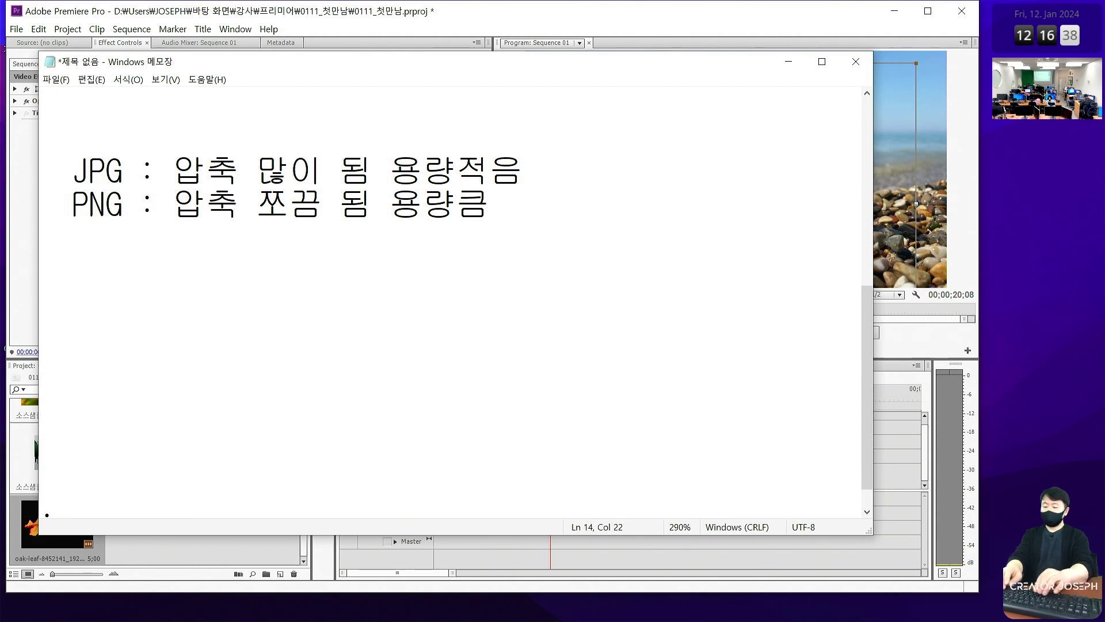
{"action": "type", "text": "색상"}
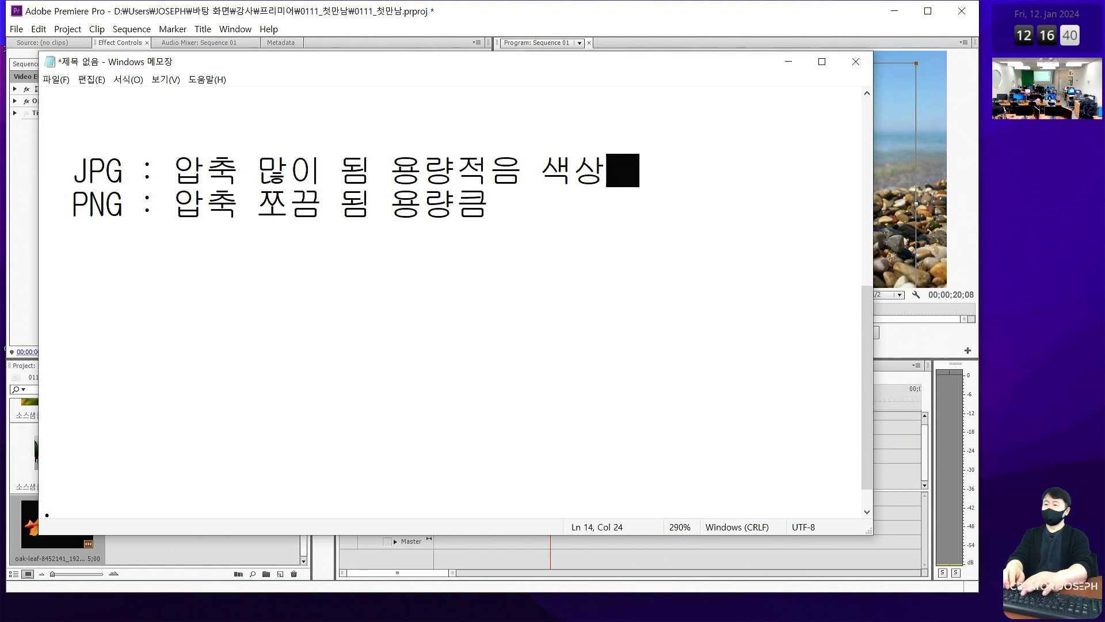
{"action": "type", "text": "ㅍ범위"}
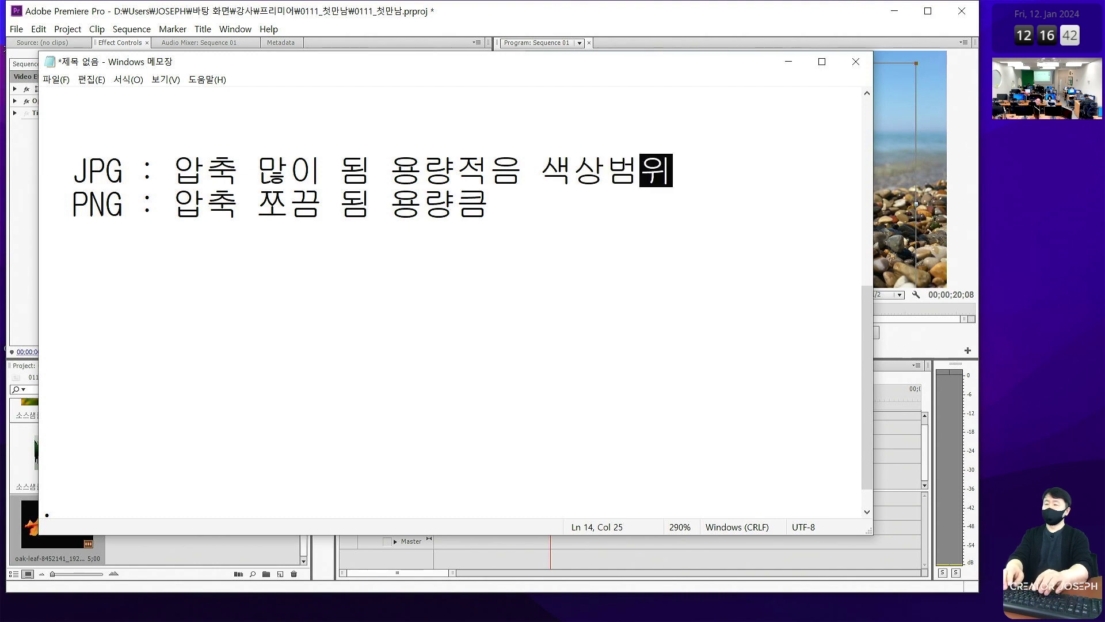
{"action": "type", "text": " 좁아"}
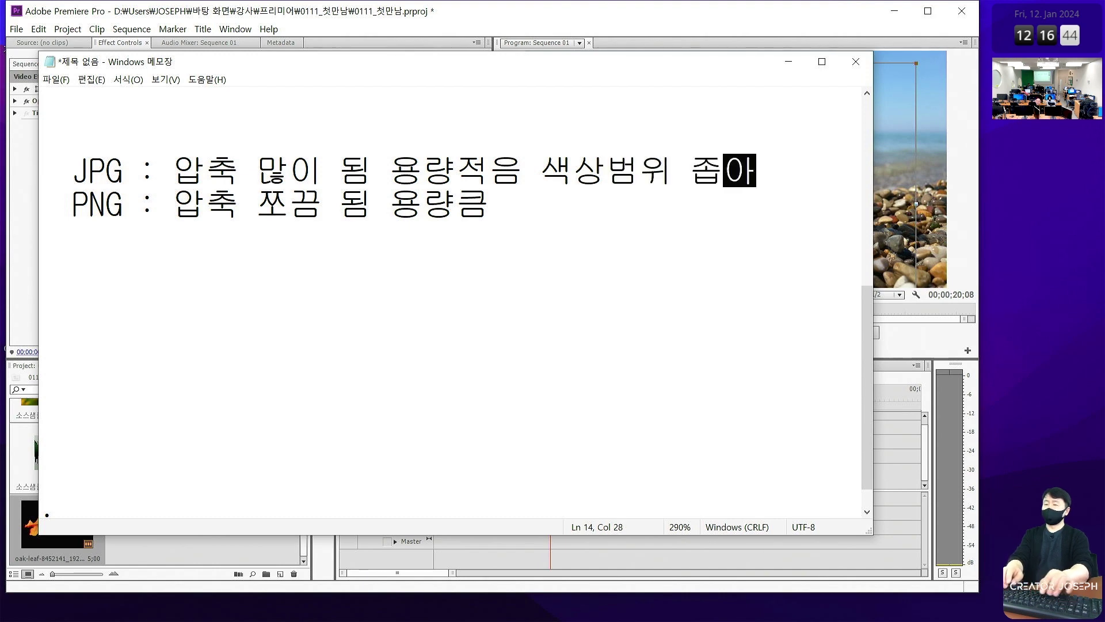
{"action": "key", "text": "BackSpace"}
{"action": "type", "text": "음"}
{"action": "left_click", "coordinate": [507, 205]}
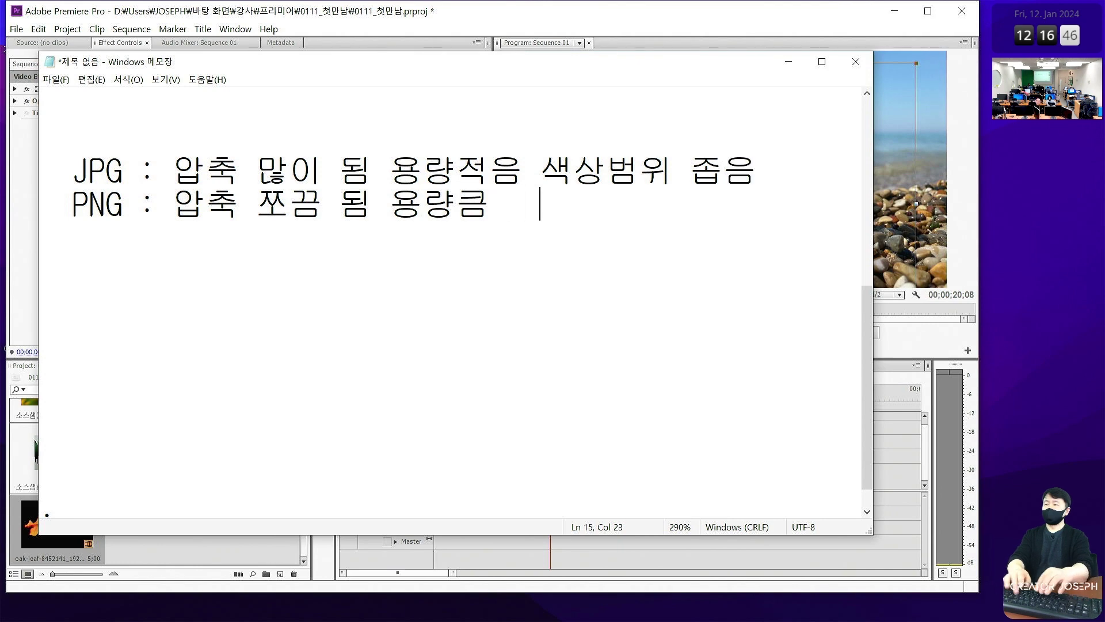
{"action": "type", "text": "새"}
{"action": "key", "text": "BackSpace"}
{"action": "key", "text": "BackSpace"}
{"action": "type", "text": "개상"}
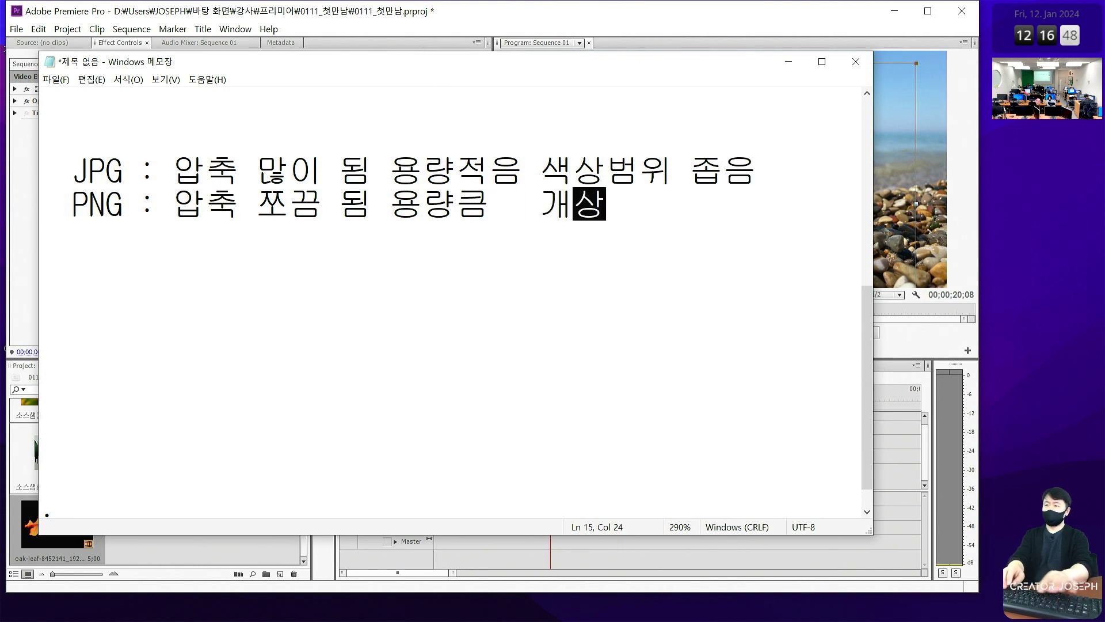
{"action": "key", "text": "BackSpace"}
{"action": "key", "text": "BackSpace"}
{"action": "type", "text": "ㅅ"}
{"action": "key", "text": "BackSpace"}
{"action": "key", "text": "BackSpace"}
{"action": "type", "text": "ㅅ"}
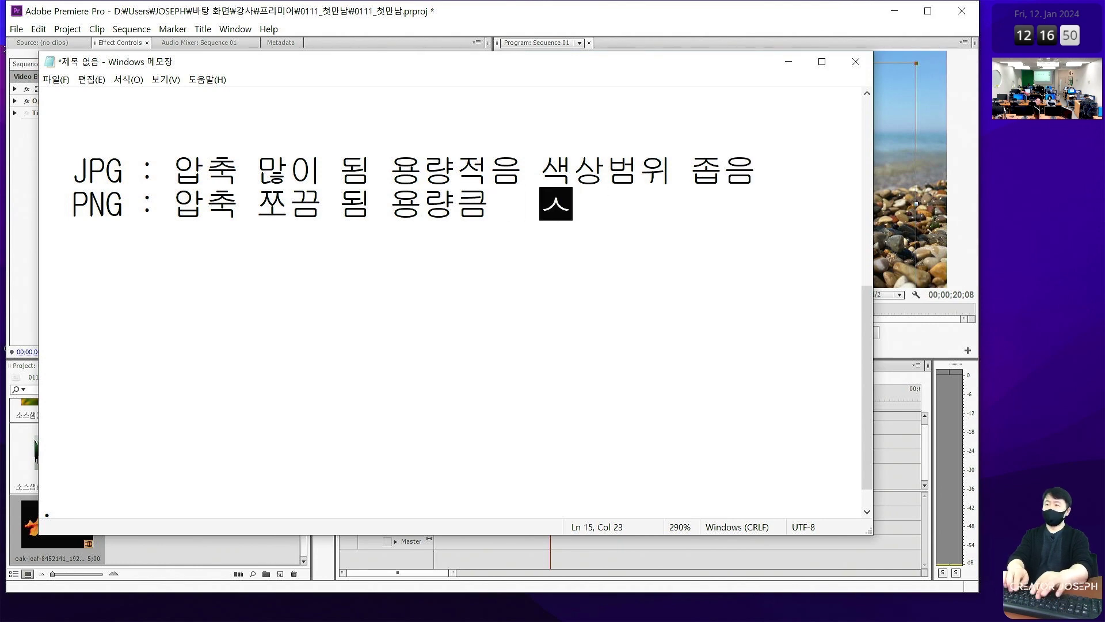
{"action": "type", "text": "색상범위 "}
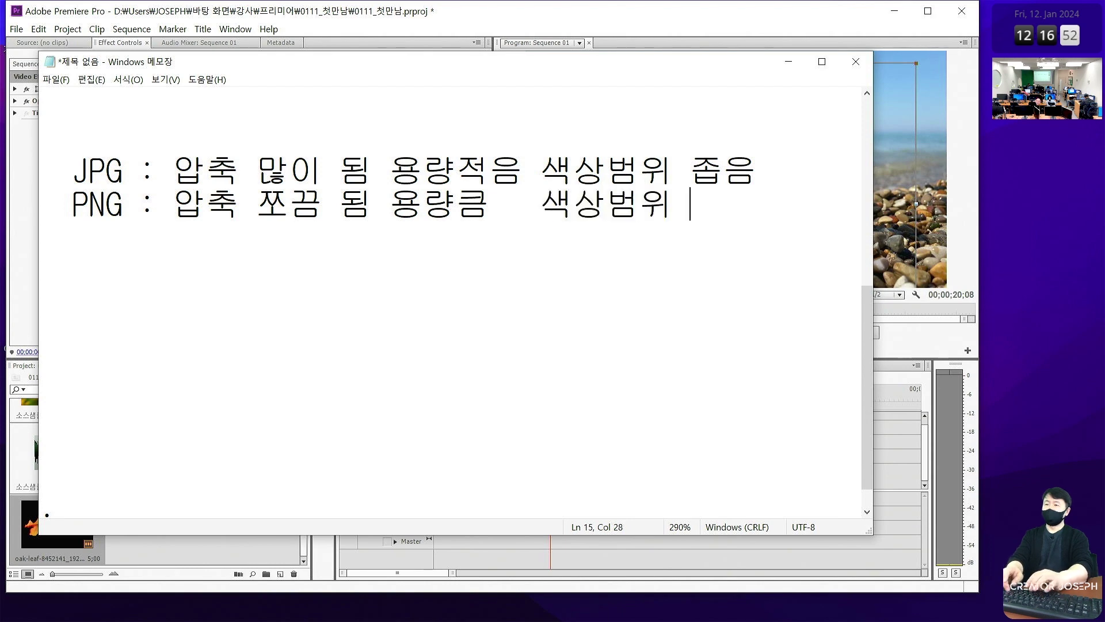
{"action": "type", "text": "널"}
{"action": "type", "text": "음"}
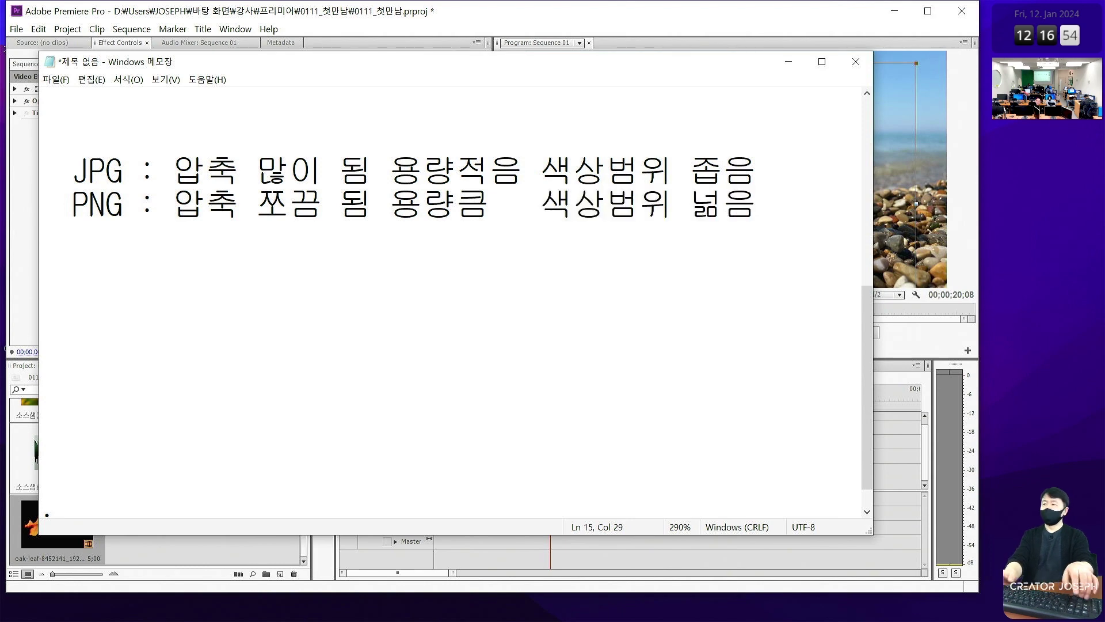
{"action": "key", "text": "Up"}
Step: Maximize Notepad and append transparency notes: 투명속성X for JPG, 투명속성O for PNG
{"action": "left_click", "coordinate": [822, 61]}
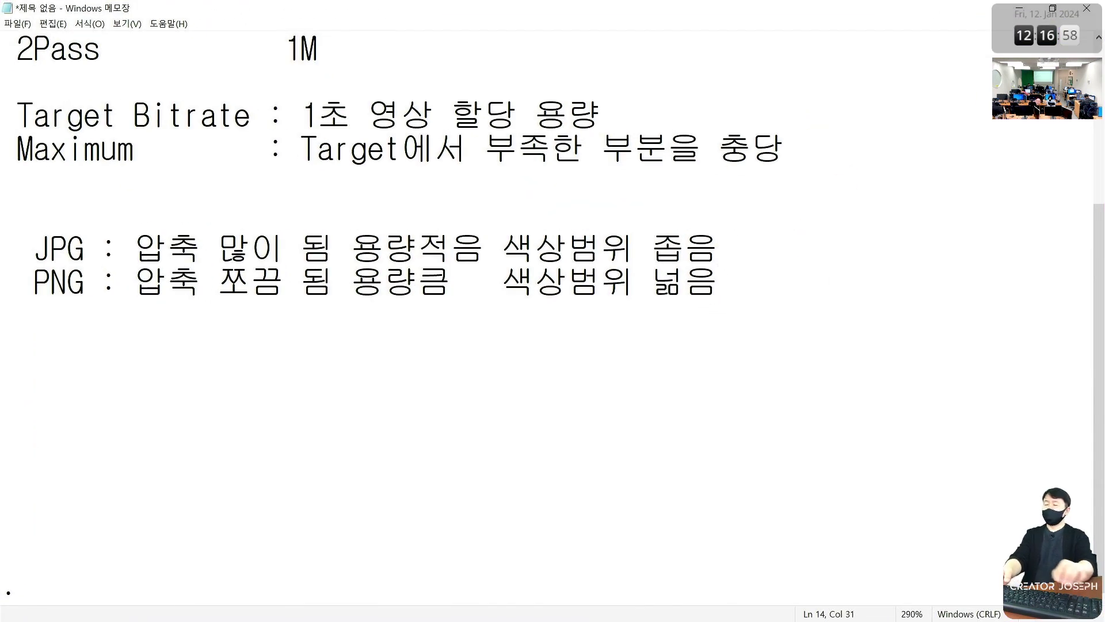
{"action": "type", "text": "투명속"}
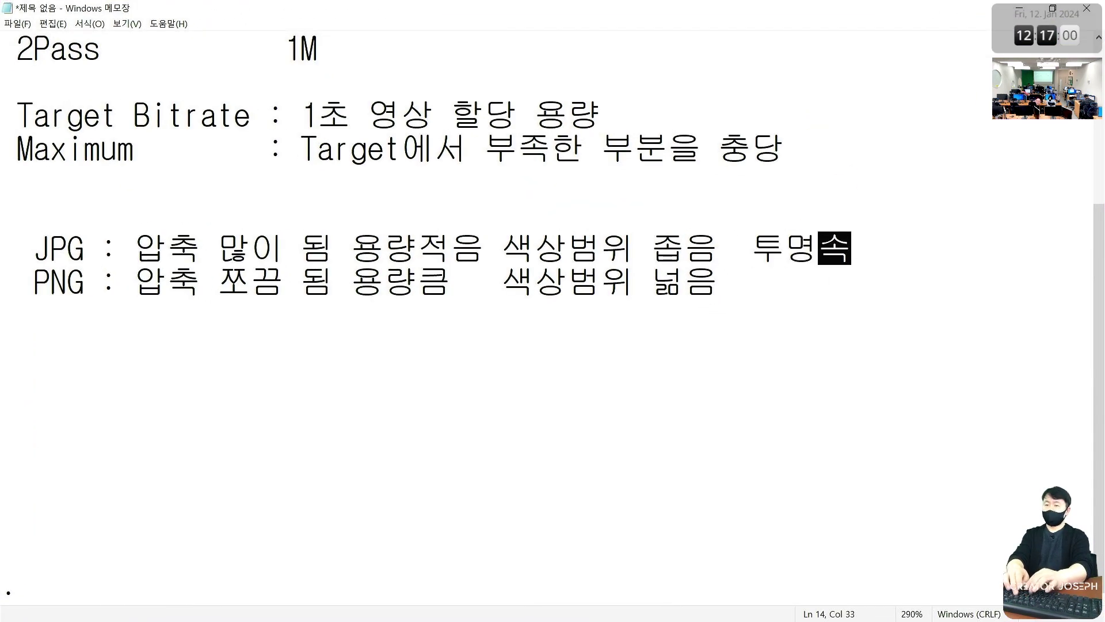
{"action": "type", "text": "성X"}
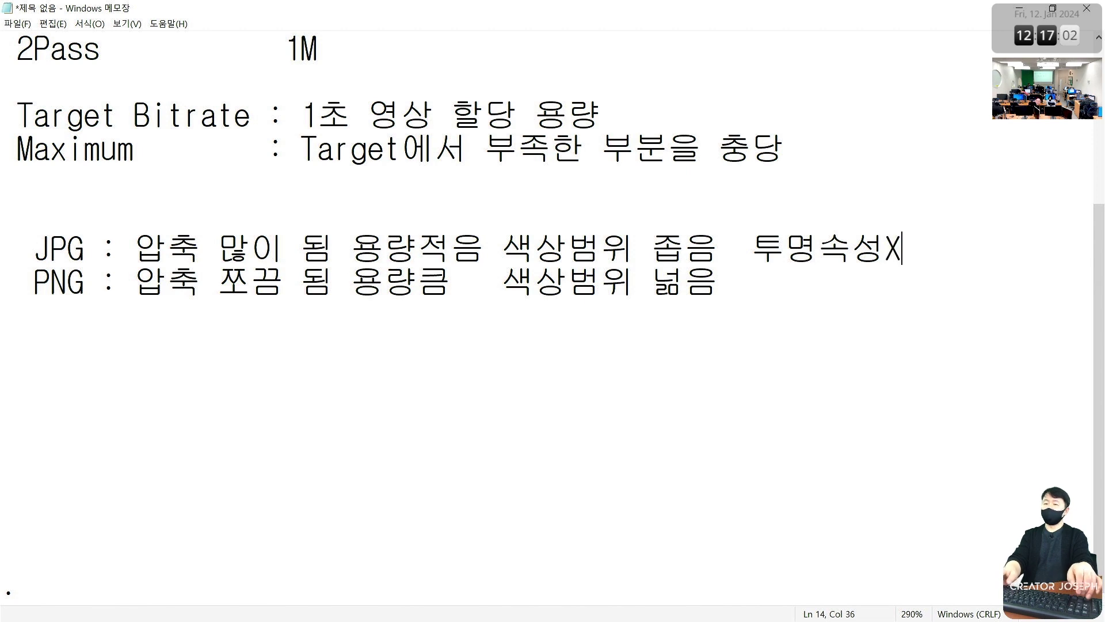
{"action": "key", "text": "Down"}
{"action": "type", "text": "투"}
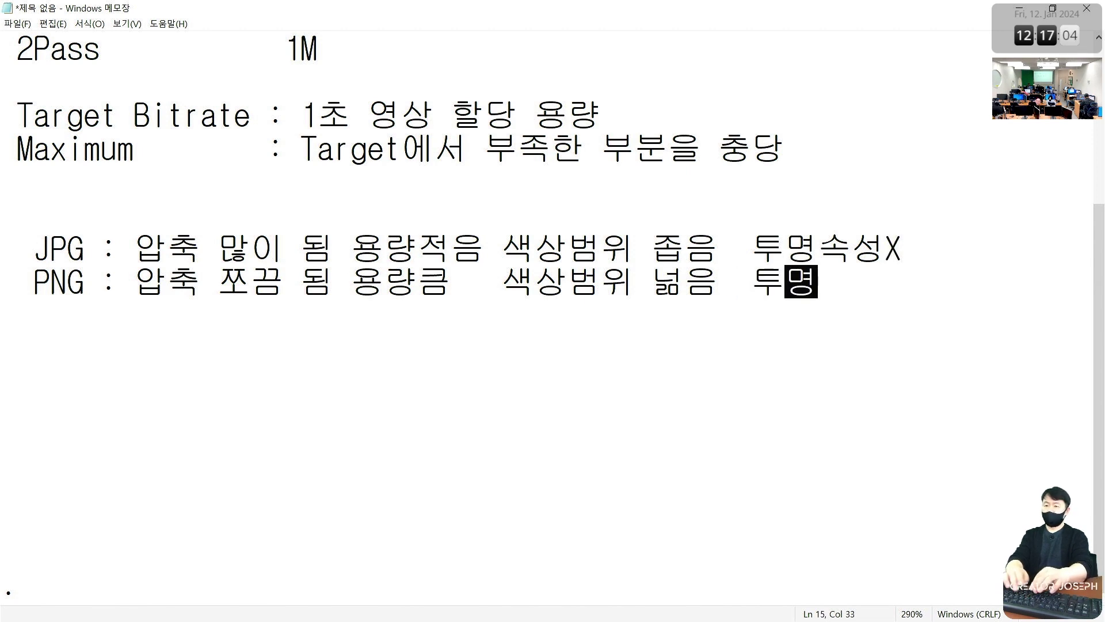
{"action": "type", "text": "명"}
{"action": "type", "text": "ㅅ속성"}
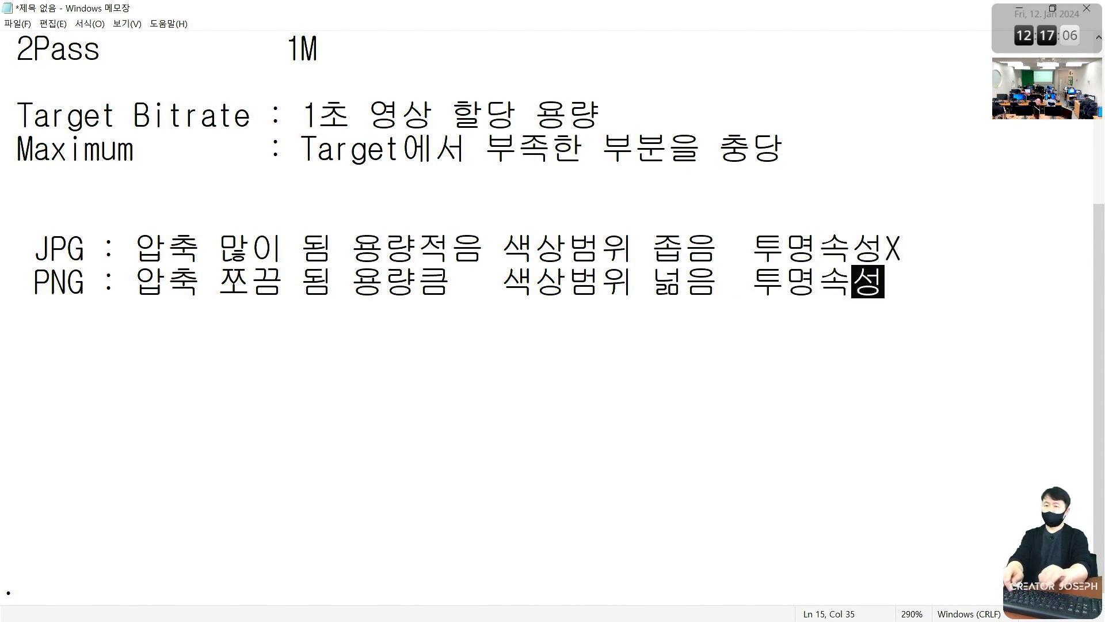
{"action": "type", "text": "0"}
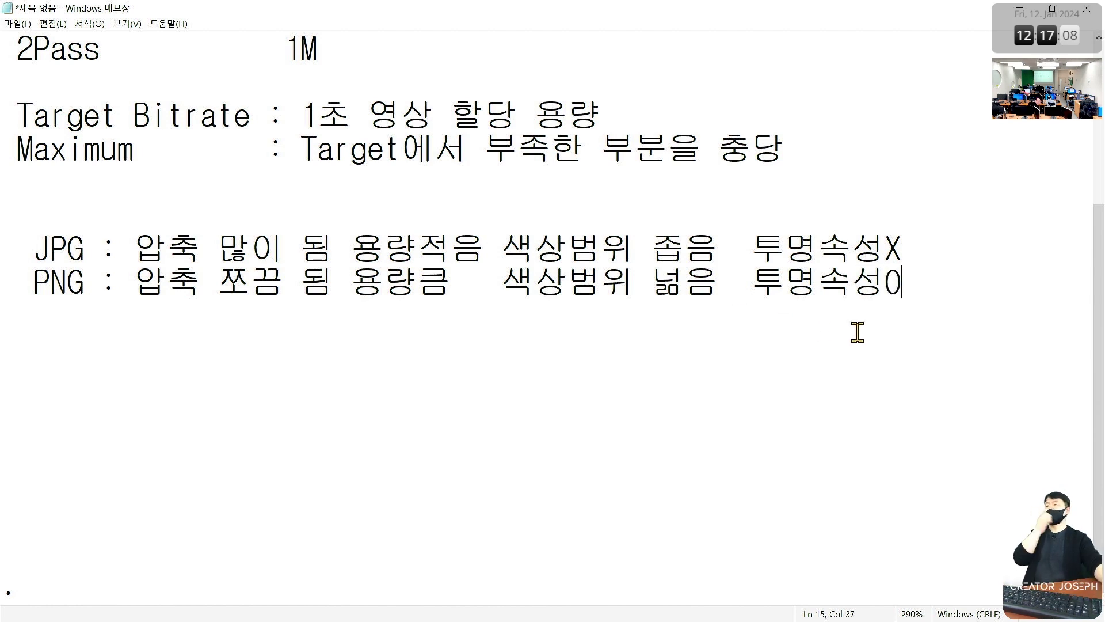
{"action": "key", "text": "Return"}
{"action": "key", "text": "Return"}
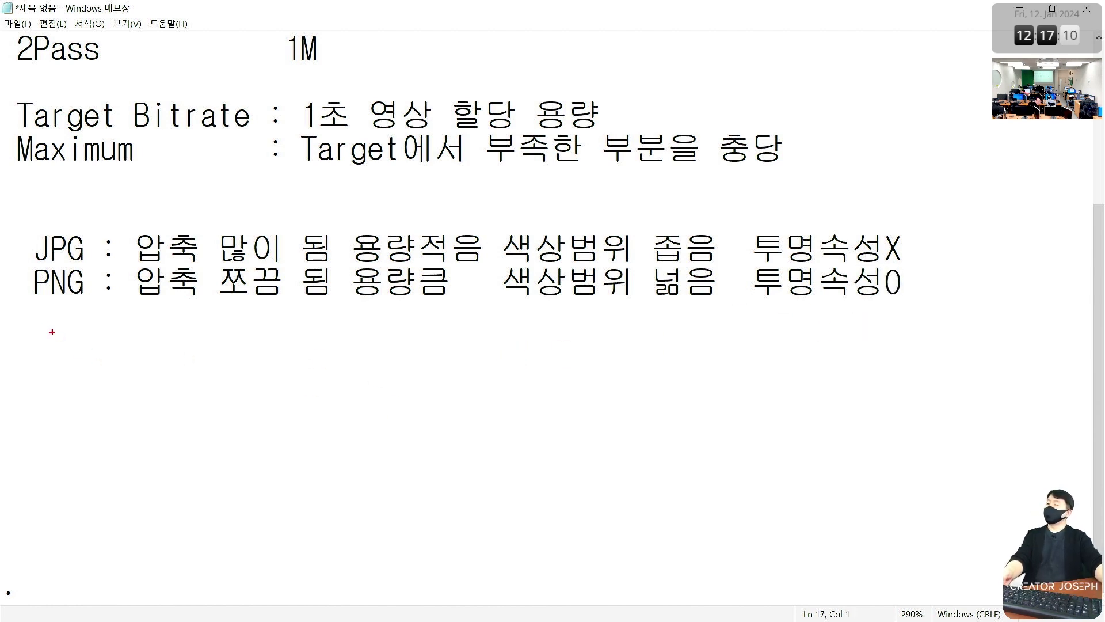
{"action": "left_click_drag", "start_coordinate": [18, 262], "coordinate": [934, 305]}
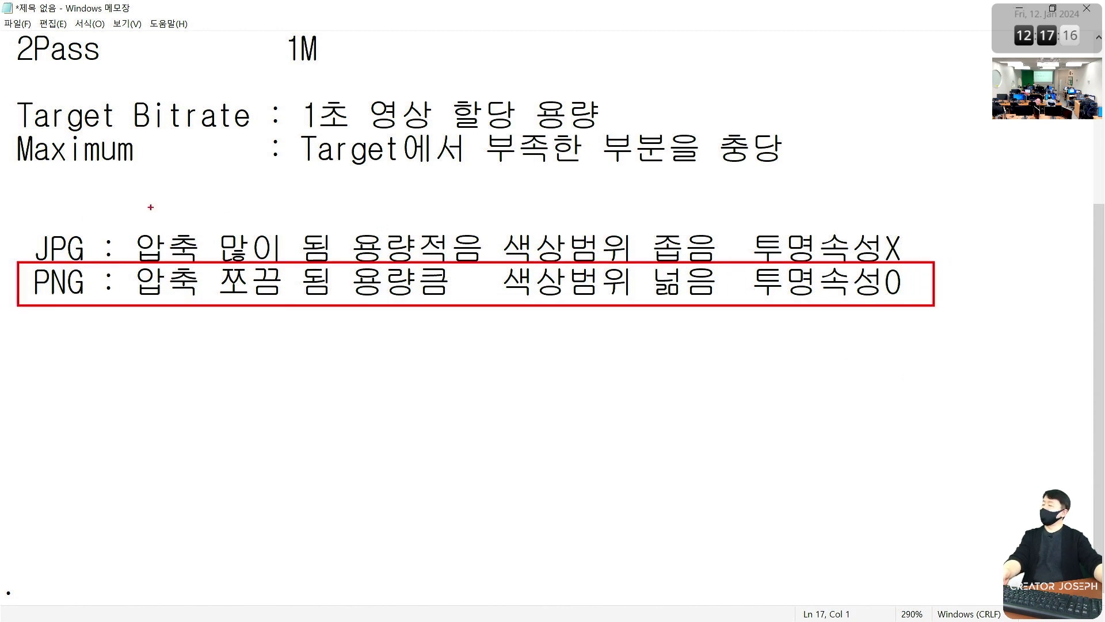
{"action": "left_click_drag", "start_coordinate": [23, 220], "coordinate": [940, 262]}
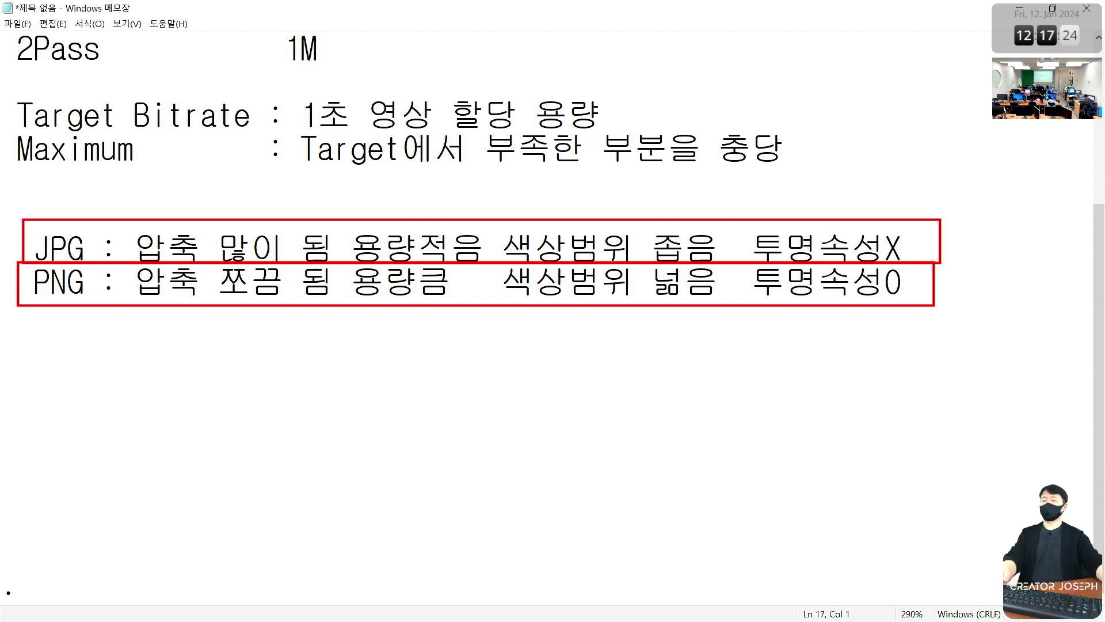
{"action": "key", "text": "Escape"}
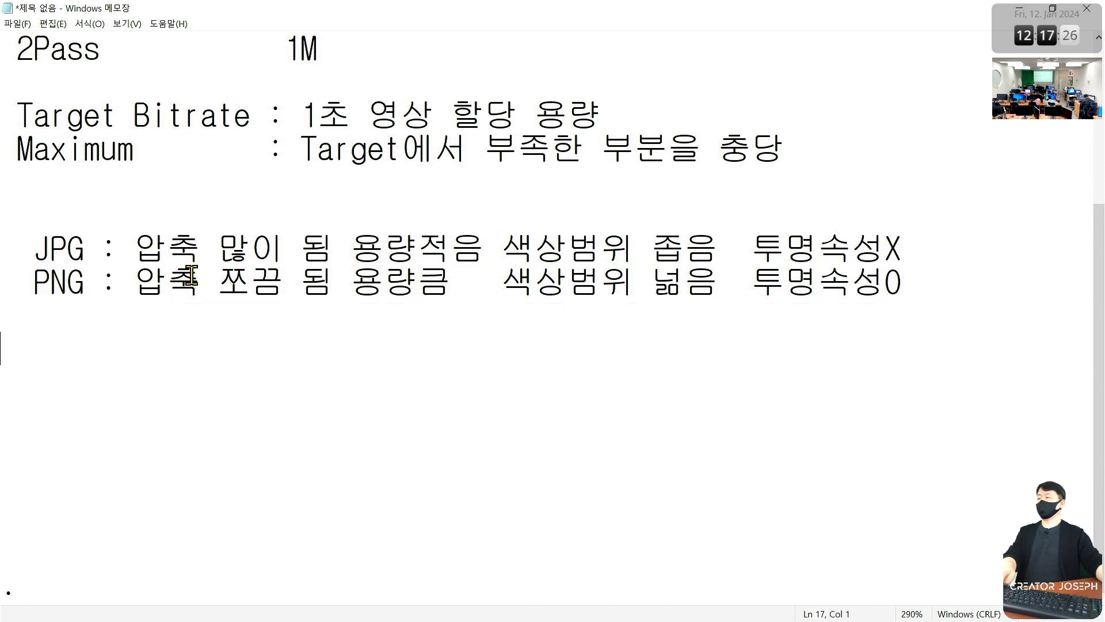
{"action": "left_click_drag", "start_coordinate": [123, 227], "coordinate": [337, 266]}
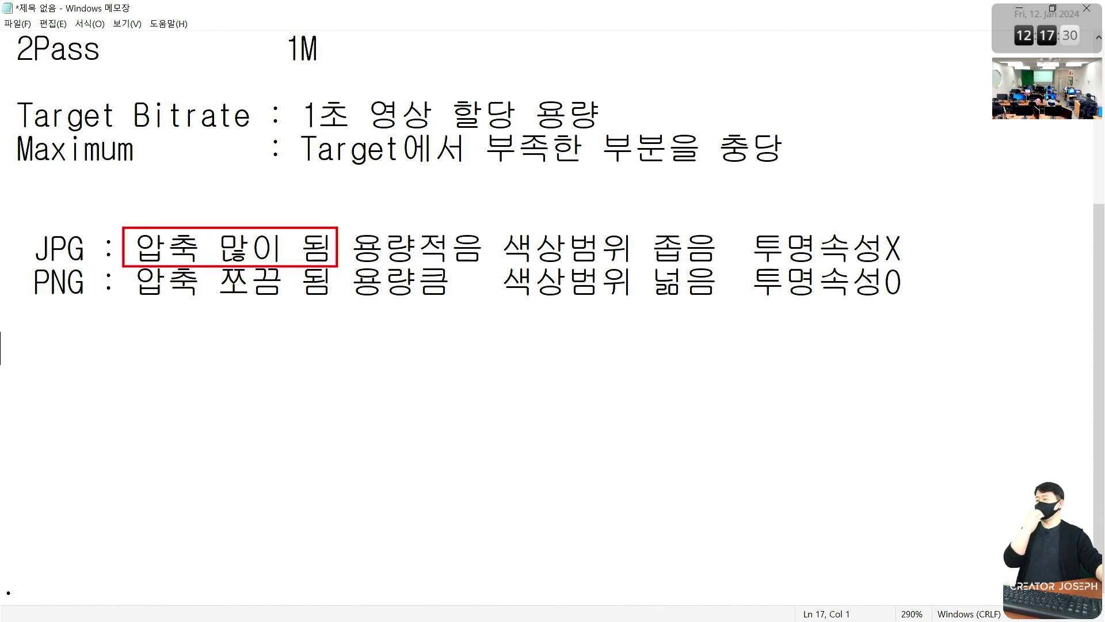
{"action": "left_click_drag", "start_coordinate": [13, 265], "coordinate": [949, 301]}
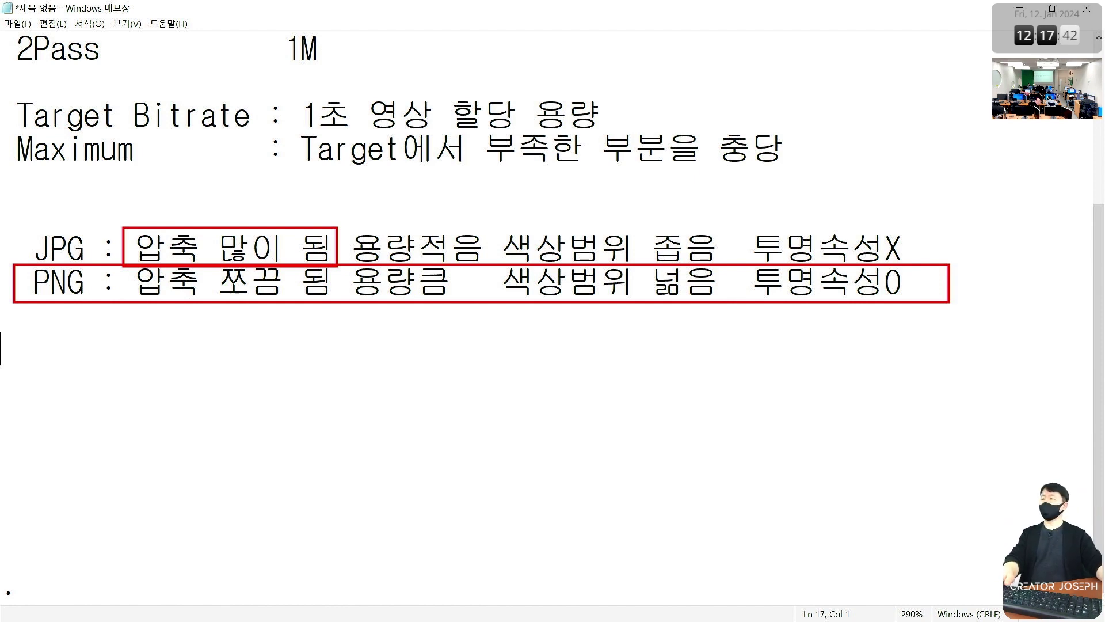
{"action": "key", "text": "Escape"}
{"action": "key", "text": "ctrl+2"}
{"action": "left_click_drag", "start_coordinate": [1, 205], "coordinate": [128, 324]}
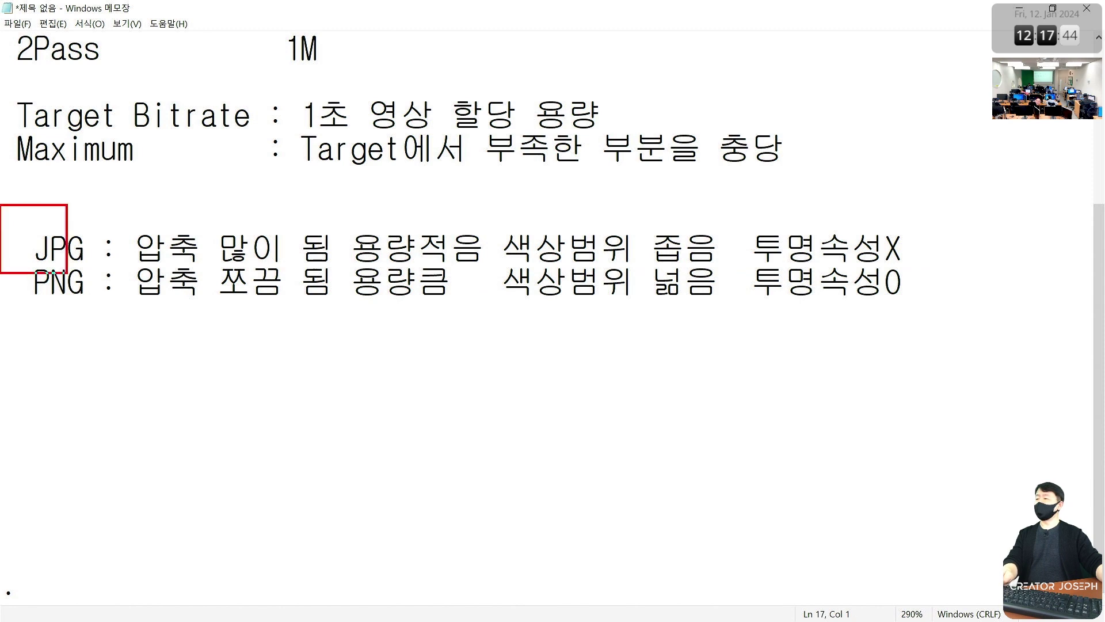
{"action": "left_click_drag", "start_coordinate": [132, 235], "coordinate": [153, 194]}
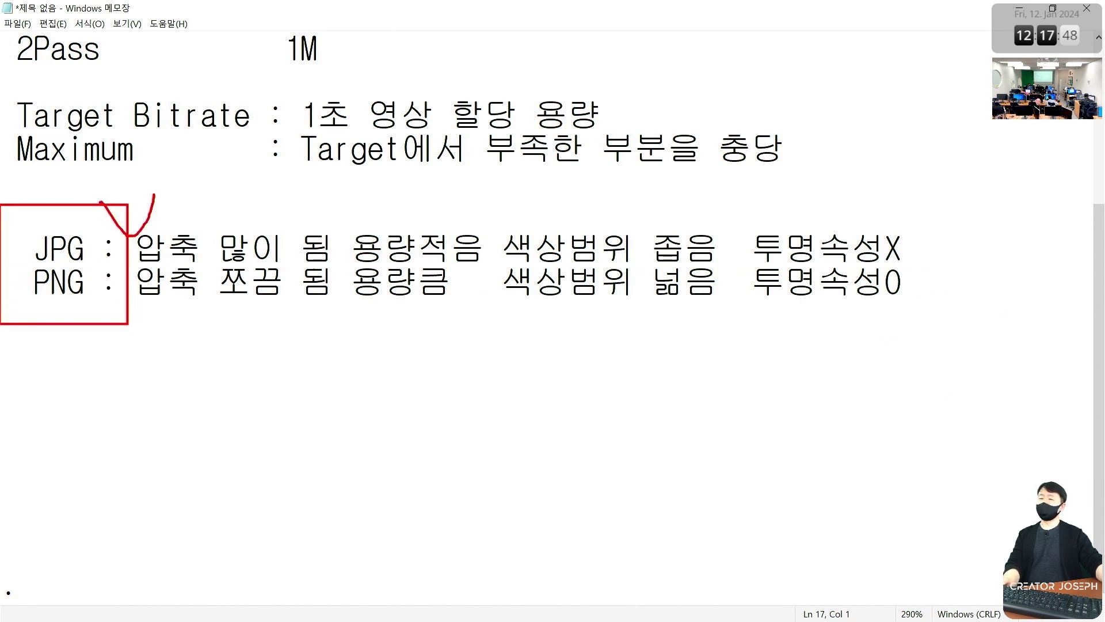
{"action": "mouse_move", "coordinate": [705, 300]}
{"action": "left_mouse_down"}
{"action": "mouse_move", "coordinate": [968, 311]}
{"action": "mouse_move", "coordinate": [926, 269]}
{"action": "mouse_move", "coordinate": [751, 248]}
{"action": "mouse_move", "coordinate": [742, 310]}
{"action": "left_mouse_up"}
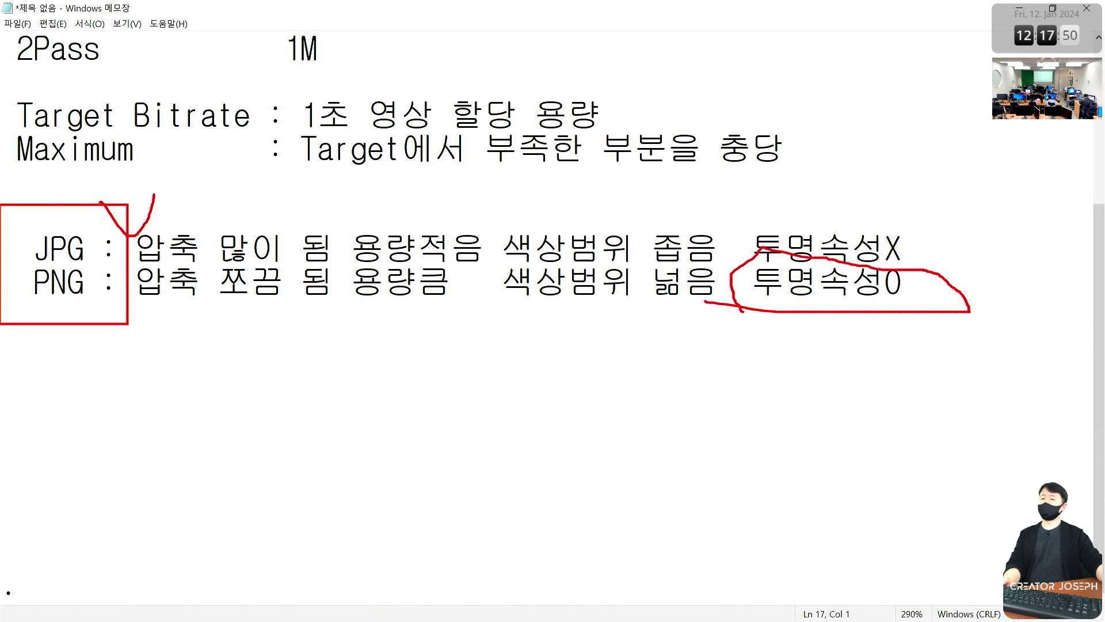
{"action": "mouse_move", "coordinate": [881, 315]}
{"action": "left_mouse_down"}
{"action": "mouse_move", "coordinate": [812, 243]}
{"action": "mouse_move", "coordinate": [924, 334]}
{"action": "left_mouse_up"}
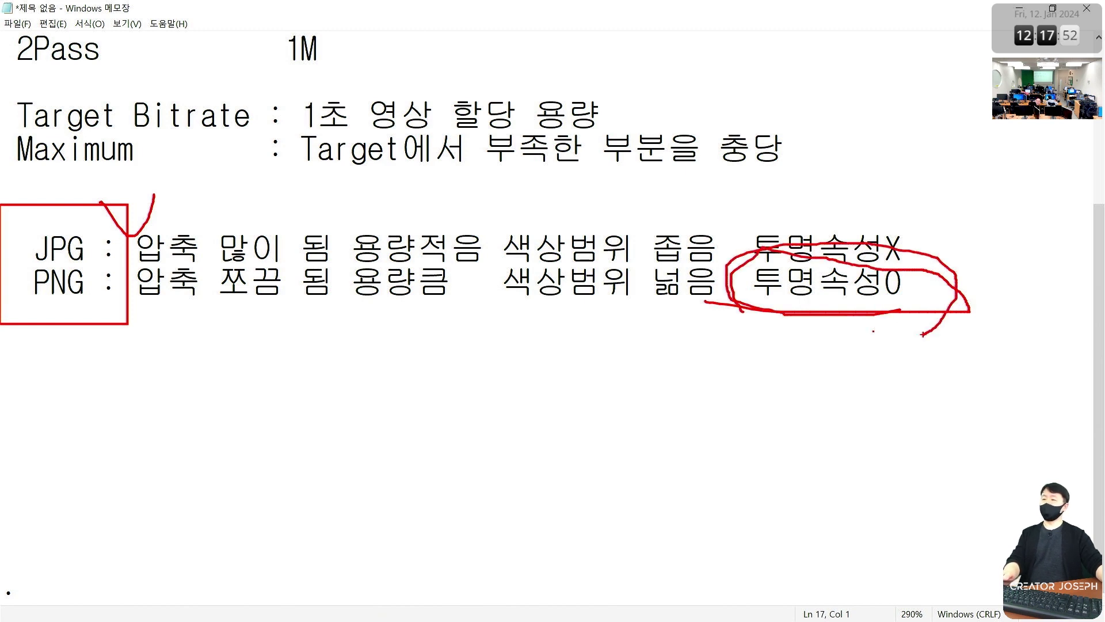
{"action": "key", "text": "Escape"}
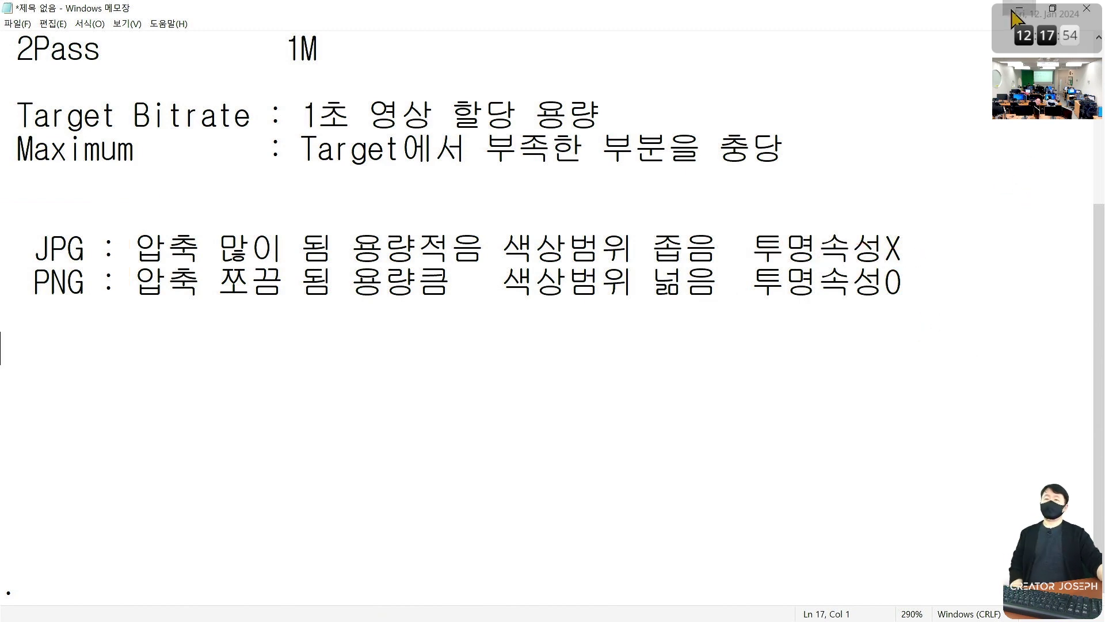
{"action": "key", "text": "alt+Tab"}
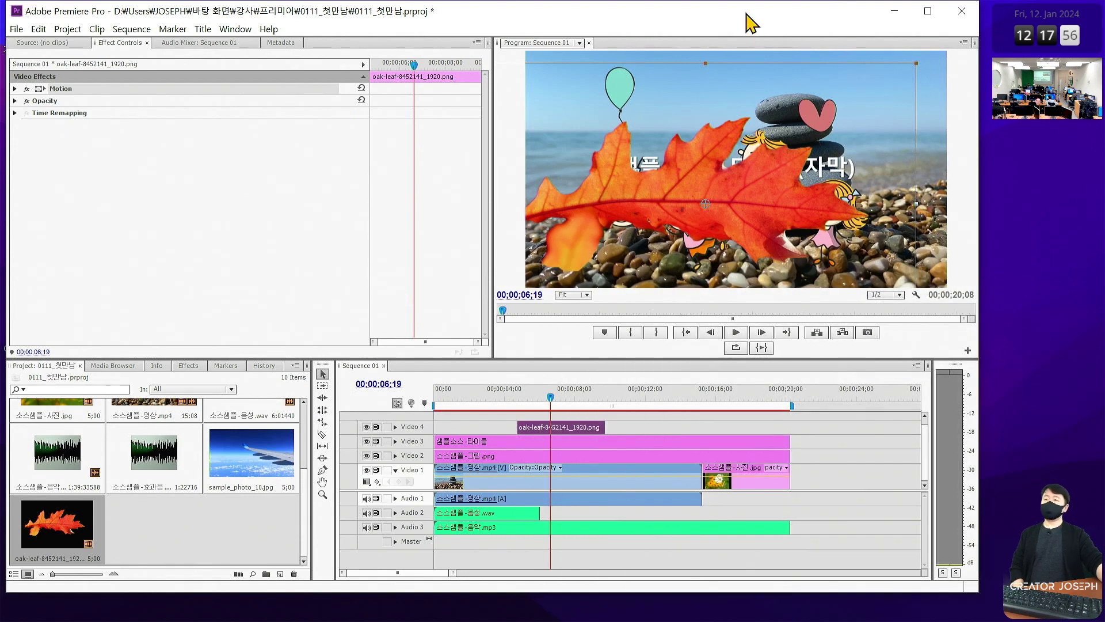
Step: Close Premiere Pro, saving the 0111_첫만남.prproj project when prompted
{"action": "left_click", "coordinate": [961, 12]}
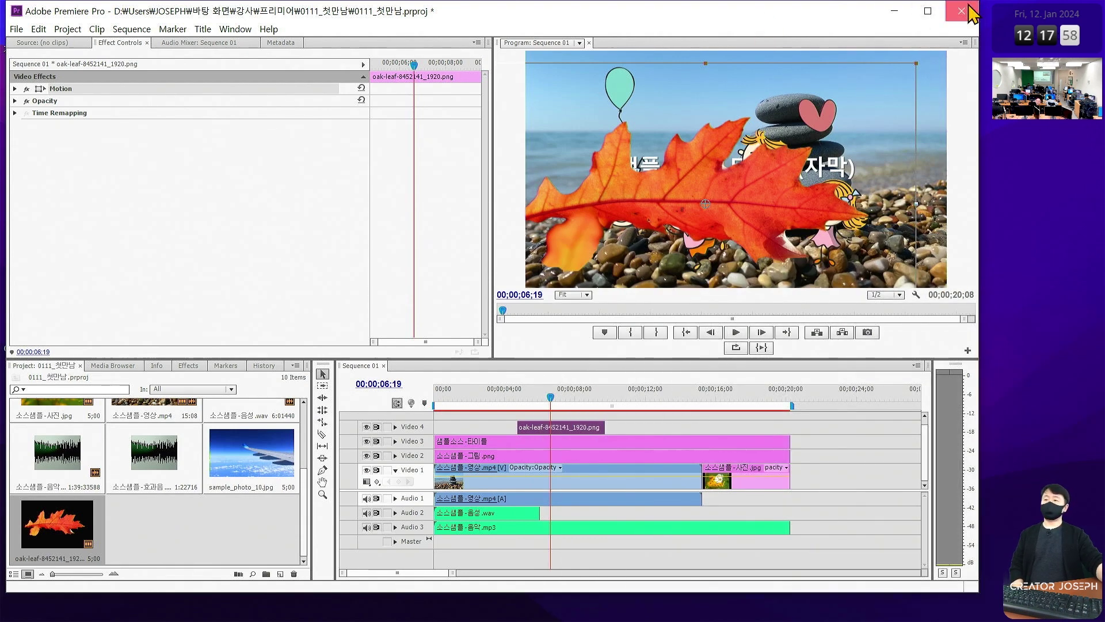
{"action": "left_click", "coordinate": [456, 316]}
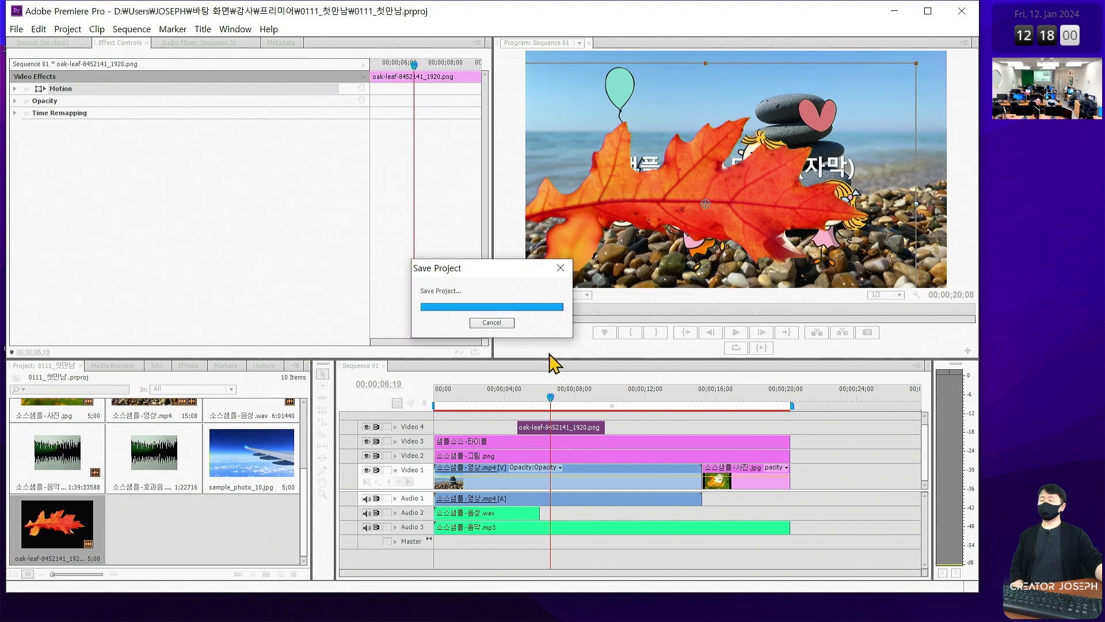